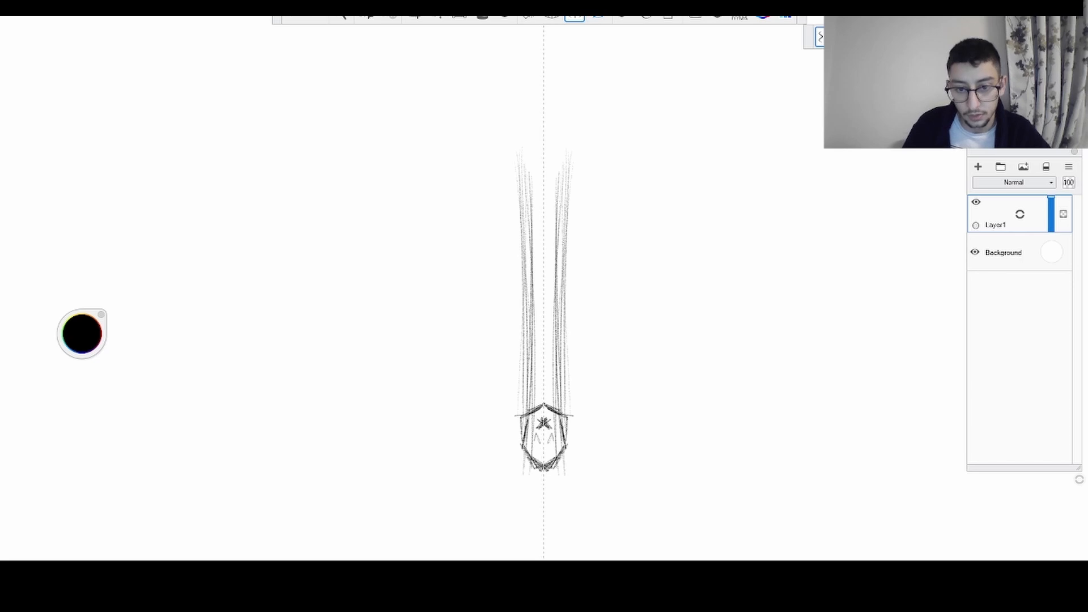
- Sketch mirrored lines for a small gem inside the pommel and extend the handle's upper lines
drag(541, 427, 534, 445)
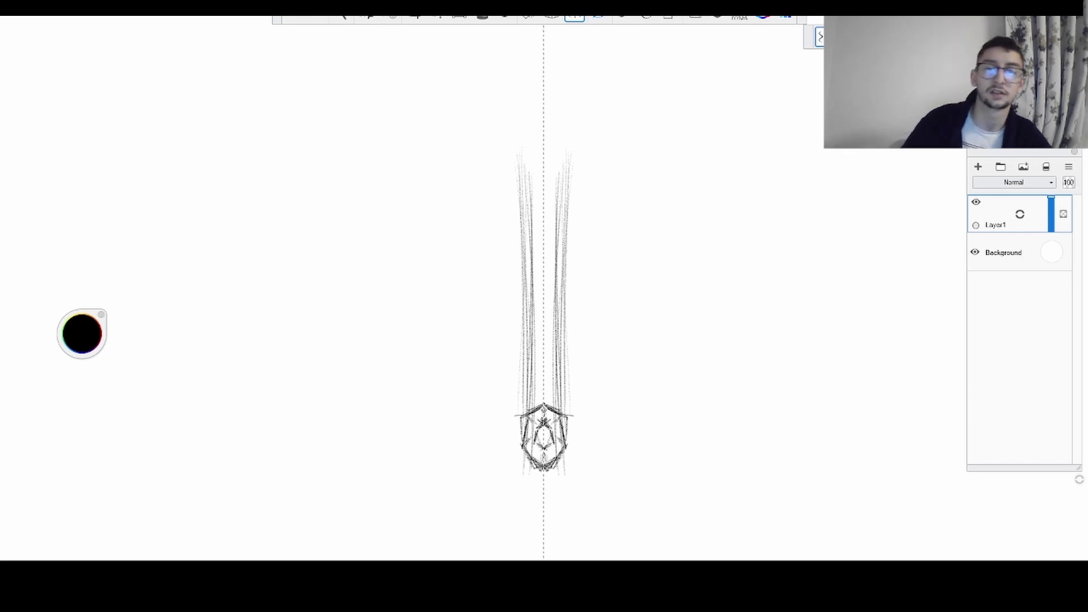
mouse_move(536, 140)
mouse_down()
mouse_move(527, 264)
mouse_move(529, 237)
mouse_up()
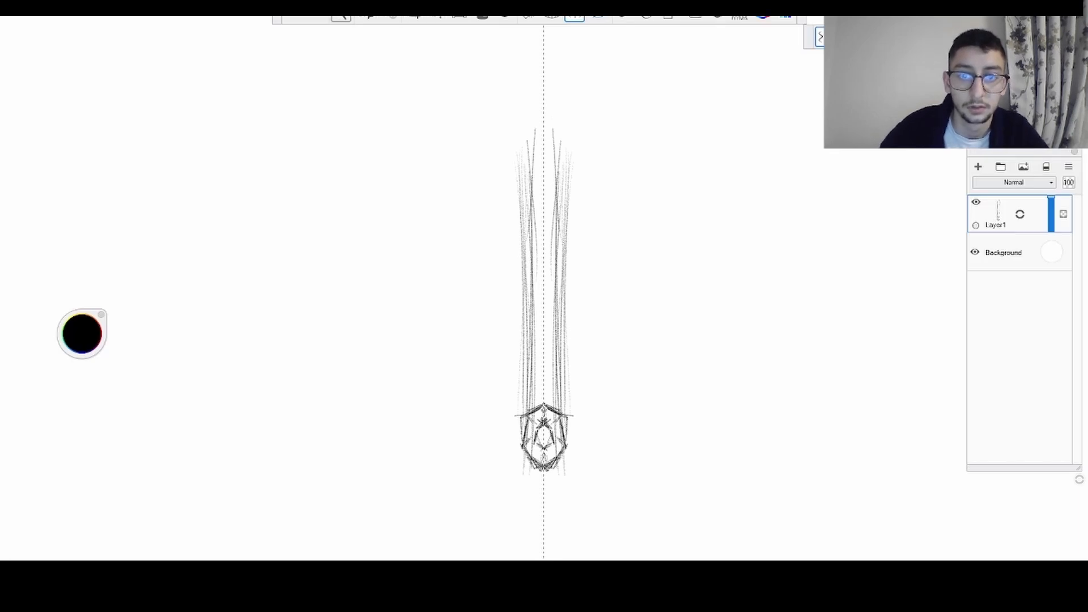
click(341, 17)
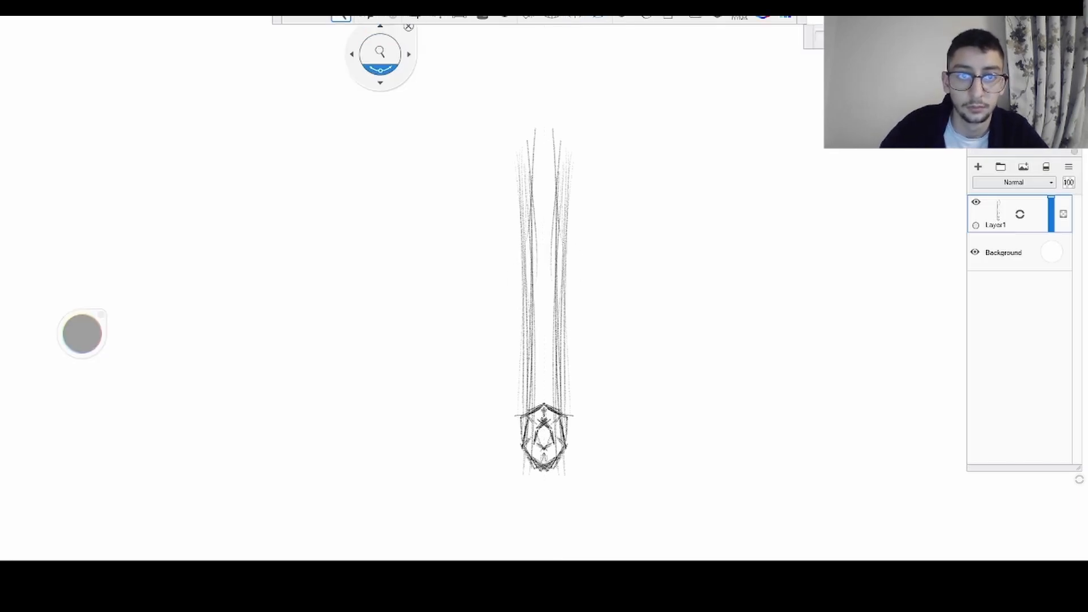
drag(381, 65, 391, 114)
mouse_move(533, 184)
mouse_down()
mouse_move(529, 162)
mouse_move(562, 191)
mouse_up()
mouse_move(560, 134)
mouse_down()
mouse_move(562, 291)
mouse_move(556, 195)
mouse_up()
key(ctrl+z)
key(ctrl+z)
key(ctrl+z)
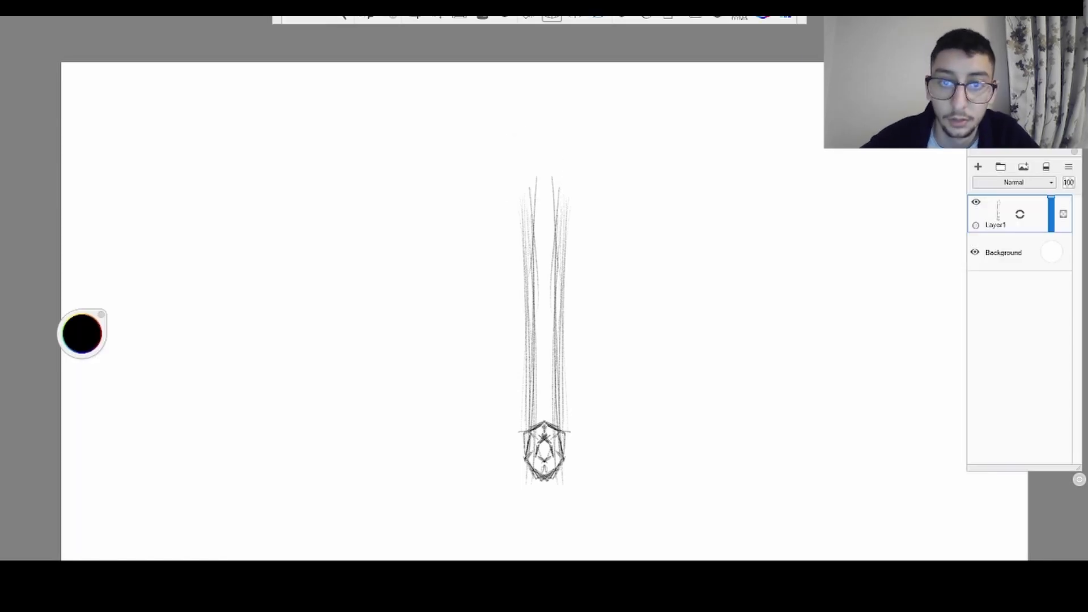
- Turn on vertical symmetry and extend the handle upward with mirrored pencil strokes, leaving a short crossbar near its upper end
click(575, 19)
drag(555, 232, 556, 139)
drag(556, 253, 556, 139)
drag(552, 197, 553, 153)
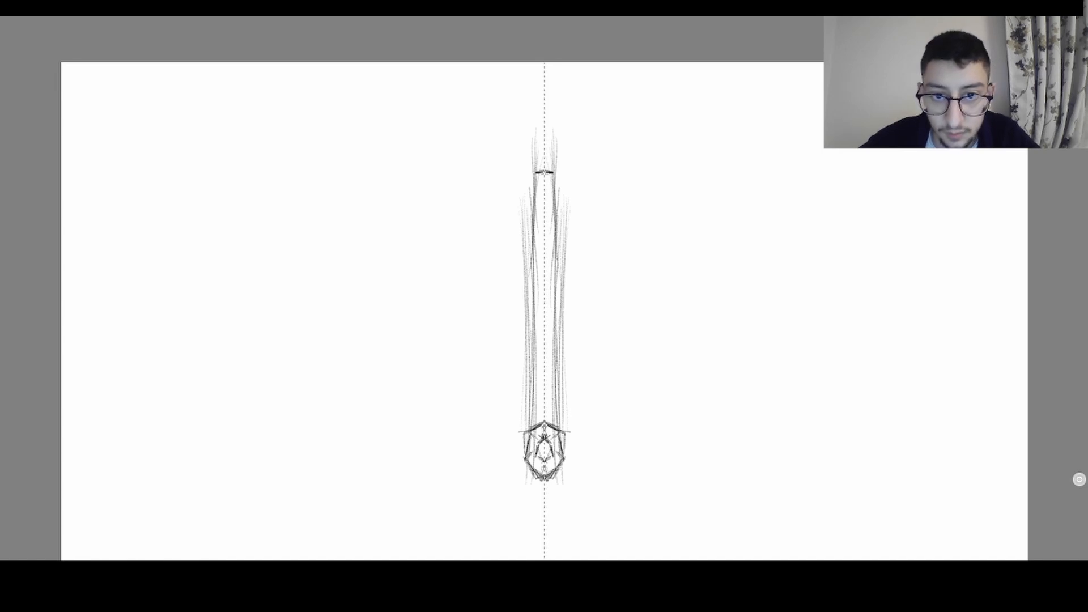
mouse_move(541, 138)
mouse_down()
mouse_move(441, 140)
mouse_move(567, 133)
mouse_up()
key(ctrl+z)
- Sketch the axe head's upper guideline as a wide, nearly horizontal line across the end of the handle
drag(451, 126, 575, 134)
mouse_move(456, 127)
mouse_down()
mouse_move(555, 133)
mouse_move(567, 121)
mouse_move(394, 134)
mouse_up()
mouse_move(536, 124)
mouse_down()
mouse_move(415, 128)
mouse_move(407, 300)
mouse_up()
key(ctrl+z)
key(ctrl+z)
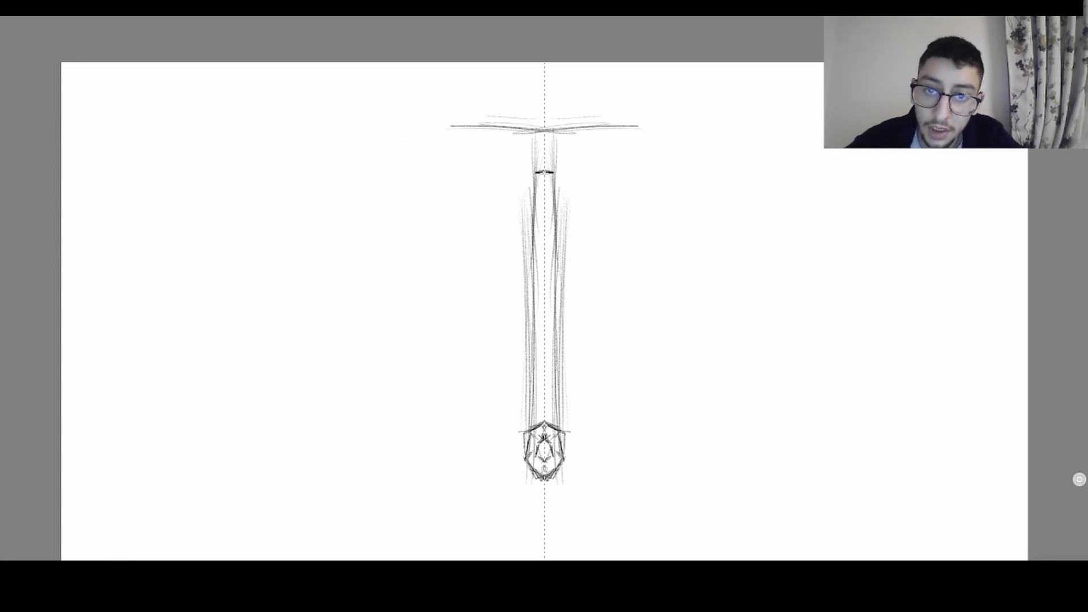
- Sketch the long, slightly curved outer cutting edges on both sides of the axe head
drag(438, 104, 421, 185)
key(ctrl+z)
mouse_move(431, 93)
mouse_down()
mouse_move(419, 278)
mouse_move(416, 249)
mouse_up()
drag(434, 121, 416, 264)
drag(427, 119, 420, 287)
drag(427, 155, 428, 320)
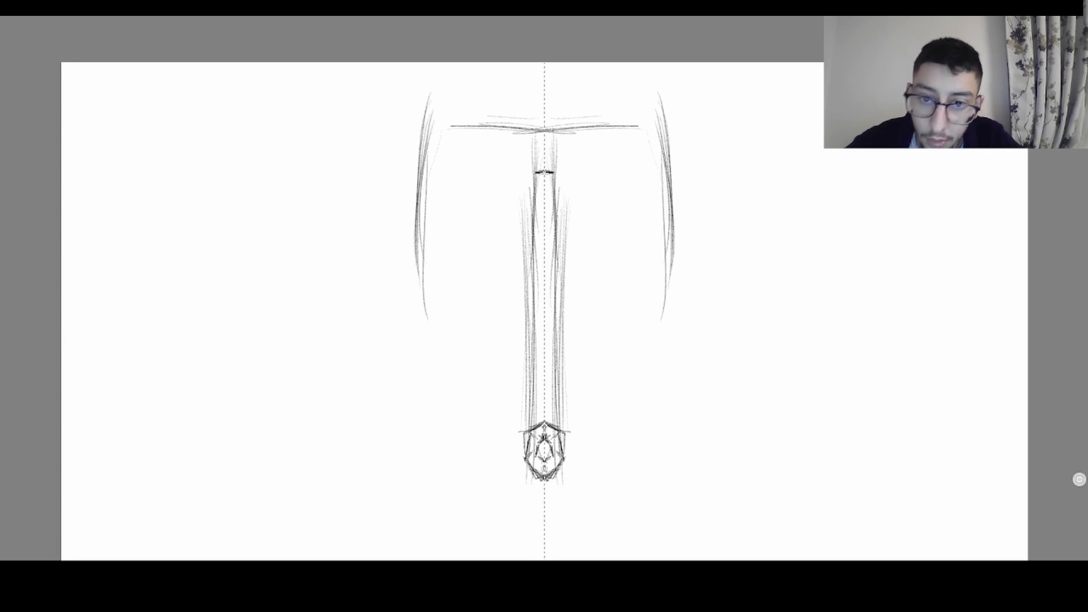
- Sketch the curved lower blade edges running inward from the tips, ending in rounded notches beside the handle
drag(445, 242, 425, 296)
drag(444, 249, 433, 284)
drag(462, 226, 431, 289)
mouse_move(476, 222)
mouse_down()
mouse_move(434, 280)
mouse_move(461, 226)
mouse_move(490, 213)
mouse_up()
drag(467, 190, 482, 214)
mouse_move(472, 183)
mouse_down()
mouse_move(481, 214)
mouse_move(473, 209)
mouse_move(502, 166)
mouse_up()
drag(477, 175, 506, 169)
- Sketch curved bevel lines inside the blades, roughly parallel to the cutting edges
drag(463, 117, 442, 236)
mouse_move(458, 137)
mouse_down()
mouse_move(443, 256)
mouse_move(440, 218)
mouse_up()
drag(458, 145, 439, 252)
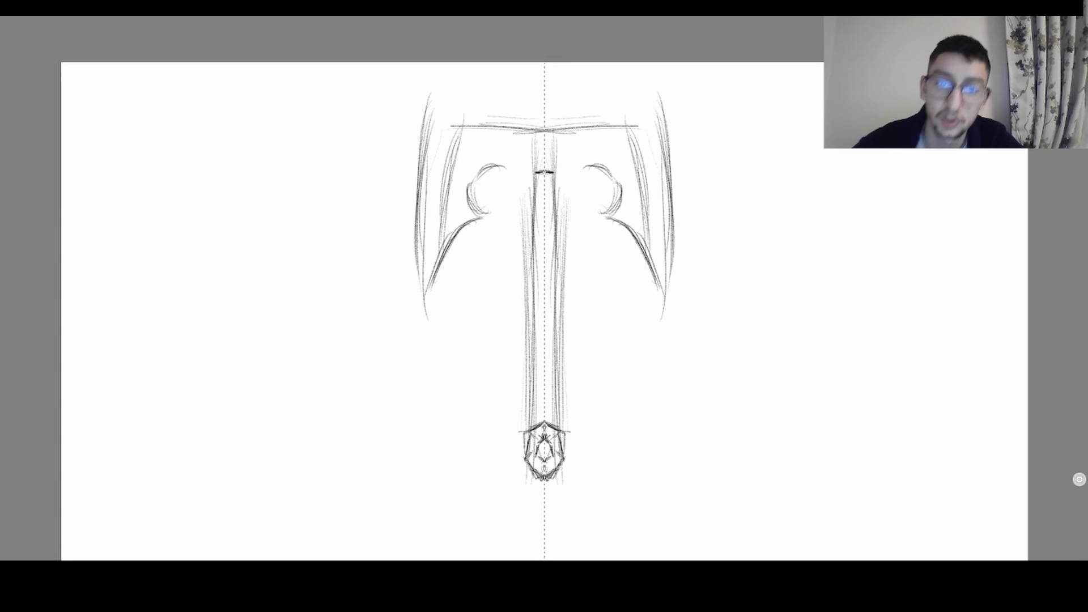
- Sketch pointed upper horns on the blades and join them with a dipping curved edge across the handle
mouse_move(443, 82)
mouse_down()
mouse_move(435, 118)
mouse_move(459, 122)
mouse_up()
mouse_move(446, 96)
mouse_down()
mouse_move(462, 125)
mouse_move(497, 145)
mouse_up()
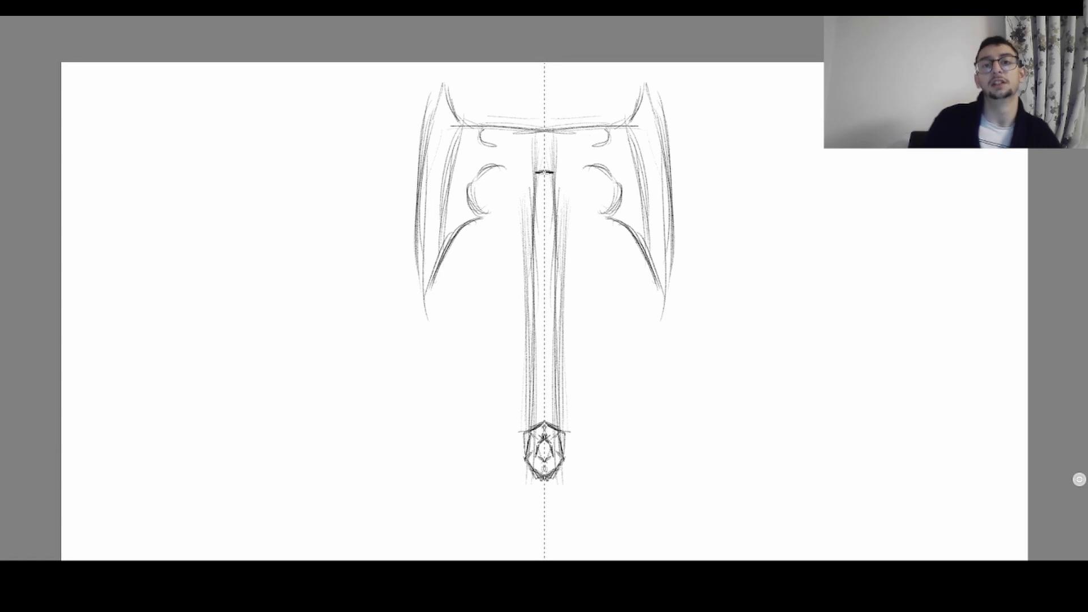
drag(482, 132, 515, 144)
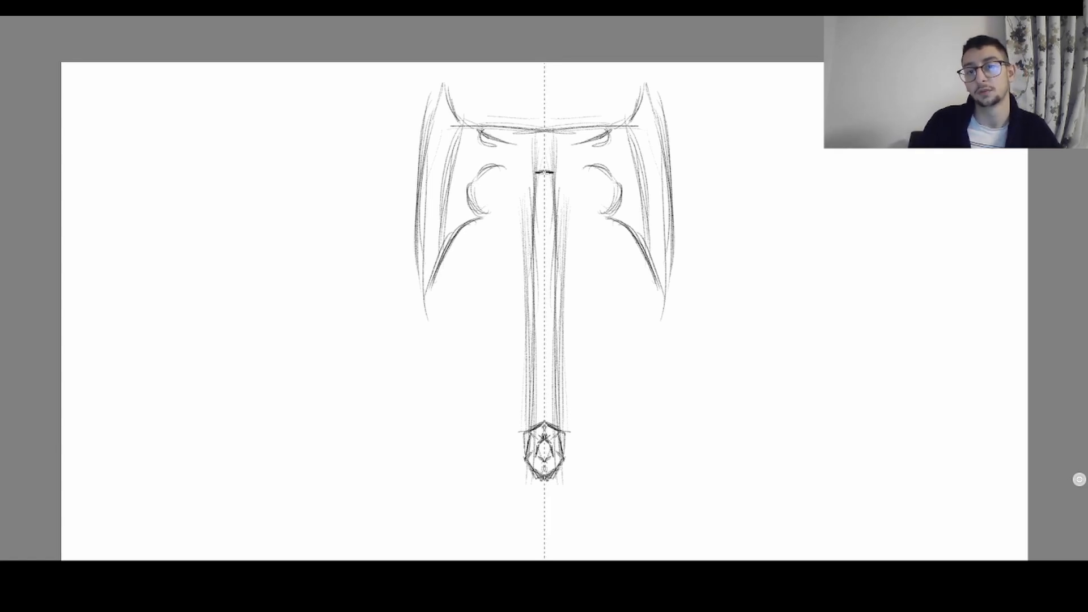
drag(463, 122, 484, 134)
drag(458, 120, 523, 141)
mouse_move(499, 140)
mouse_down()
mouse_move(567, 139)
mouse_move(544, 139)
mouse_up()
- Connect the rounded notches to the handle and rework the lower blade tips with short strokes
mouse_move(494, 165)
mouse_down()
mouse_move(520, 171)
mouse_move(514, 178)
mouse_move(539, 172)
mouse_move(508, 168)
mouse_move(470, 200)
mouse_move(506, 168)
mouse_up()
drag(470, 186, 511, 177)
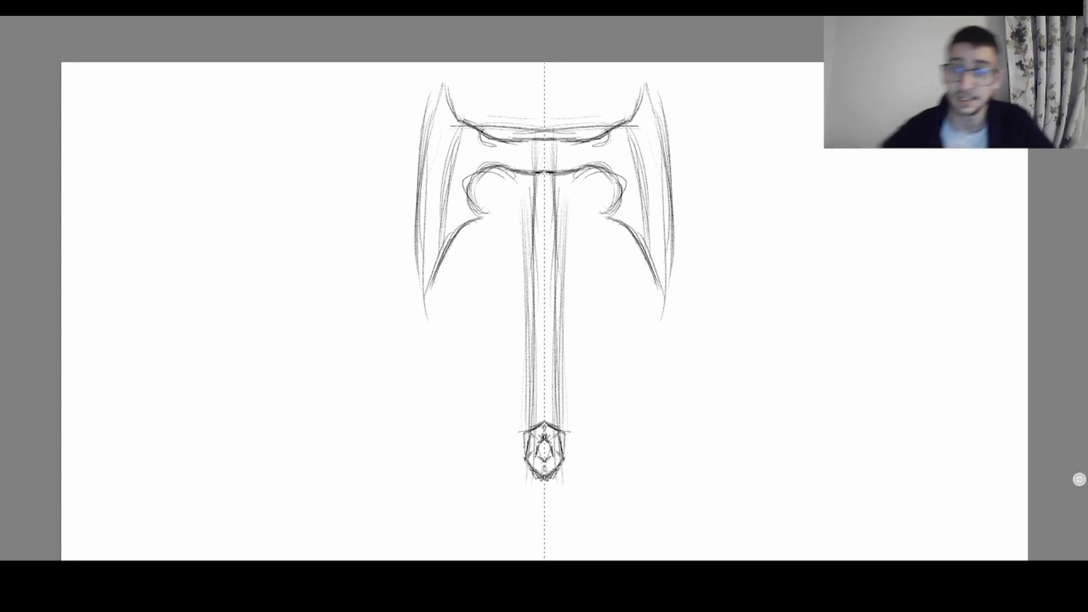
drag(438, 269, 421, 297)
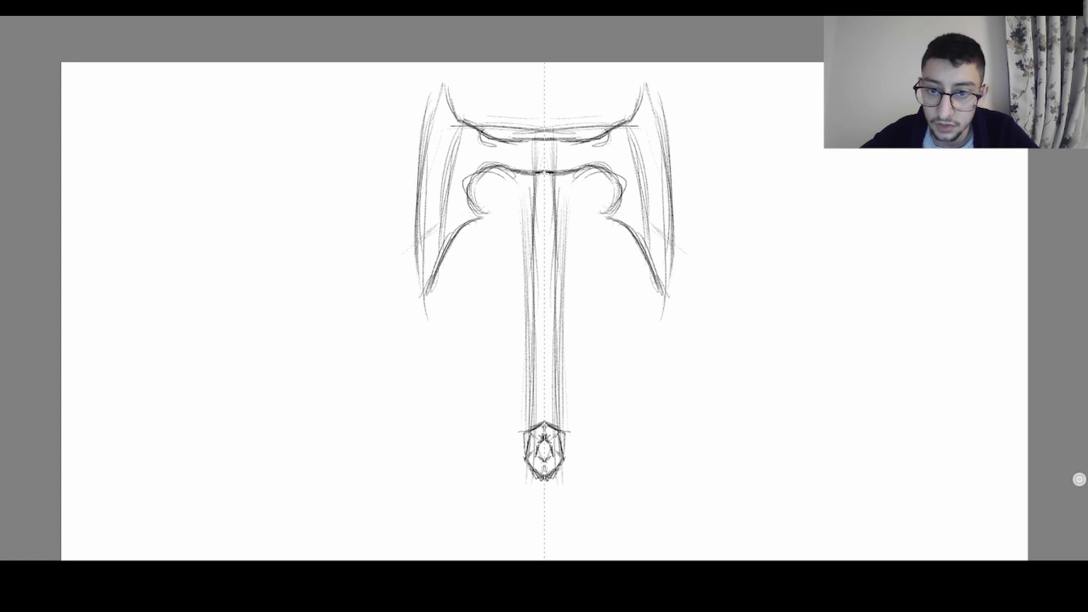
drag(438, 226, 411, 247)
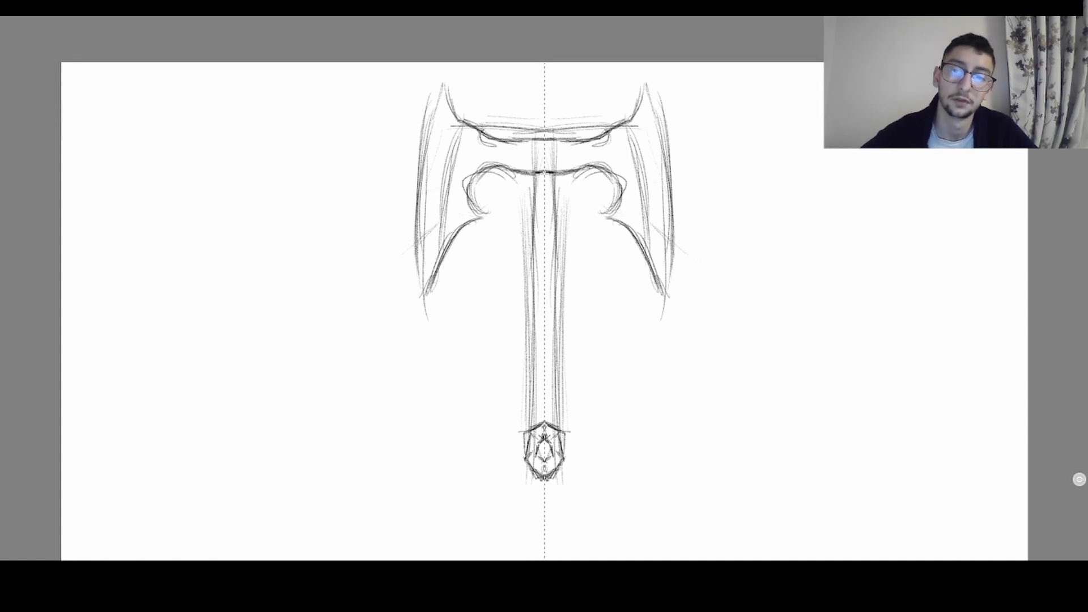
key(Tab)
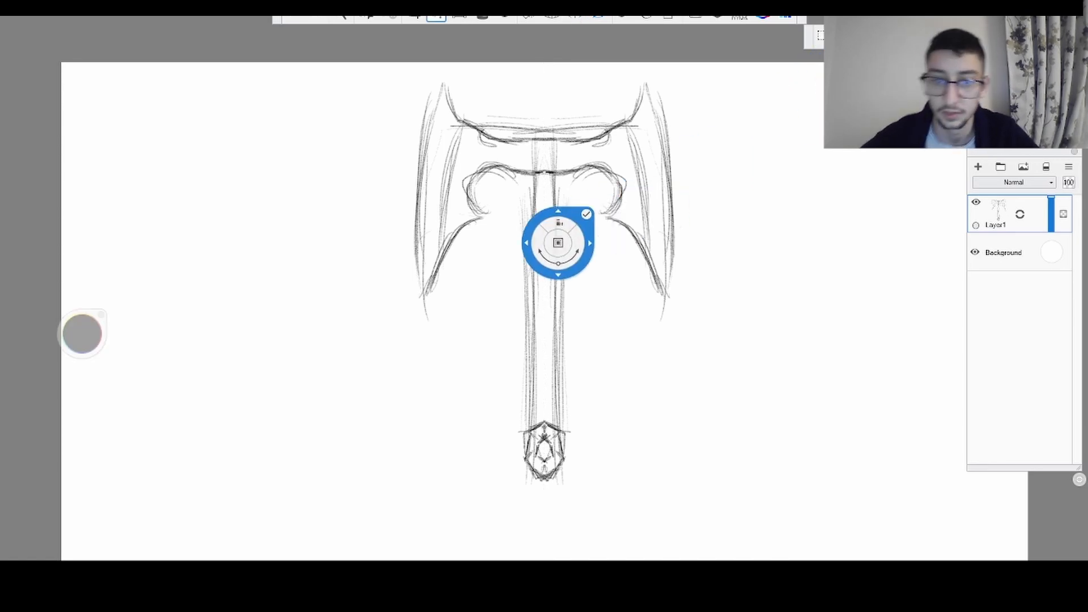
mouse_move(530, 260)
mouse_down()
mouse_move(538, 240)
mouse_move(586, 233)
mouse_move(612, 253)
mouse_move(619, 330)
mouse_up()
click(660, 208)
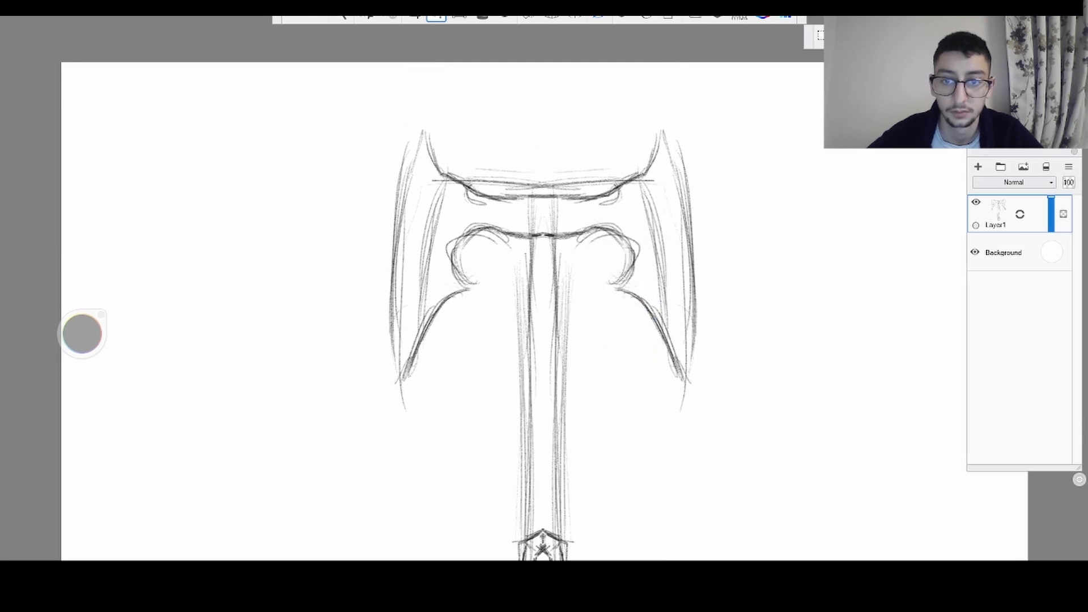
key(ctrl+z)
- Paste a copy of the axe sketch onto its own layer and move the copy down the canvas
key(ctrl+v)
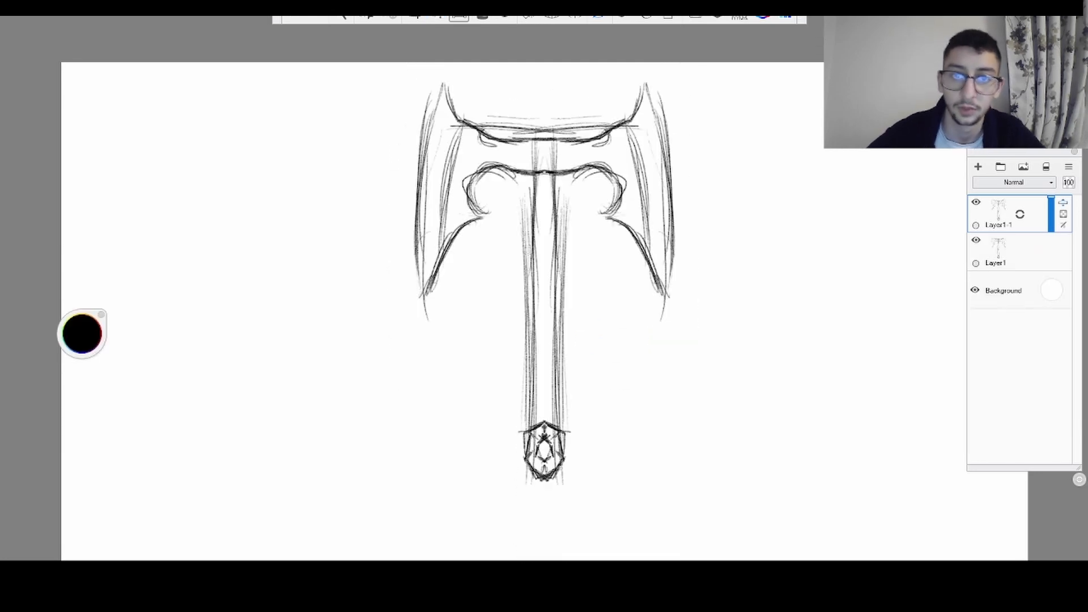
click(436, 18)
mouse_move(513, 106)
mouse_down()
mouse_move(515, 222)
mouse_move(514, 212)
mouse_up()
key(Return)
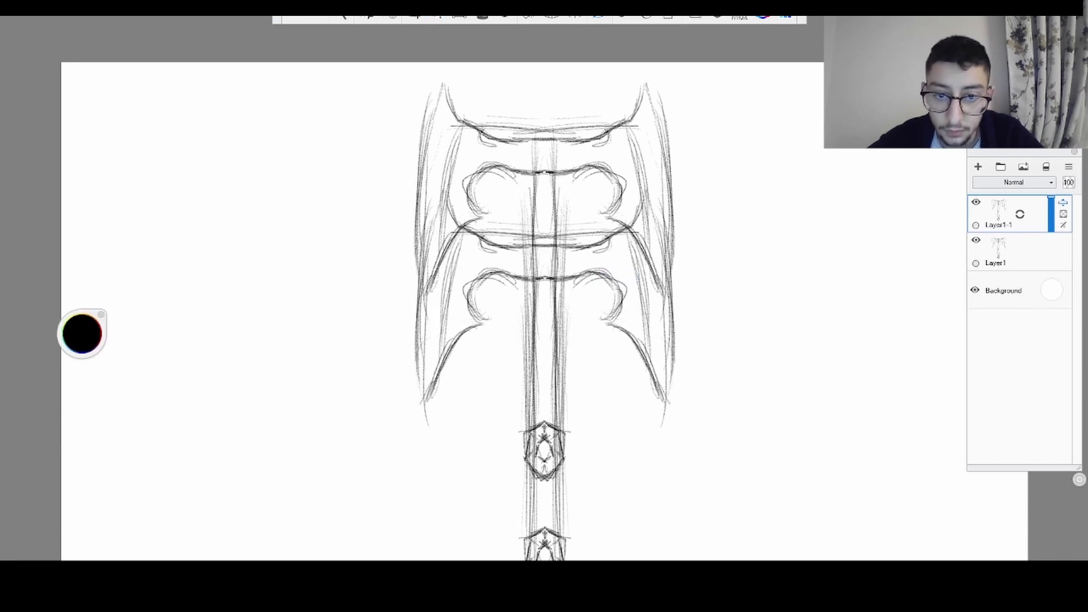
click(436, 18)
mouse_move(492, 113)
mouse_down()
mouse_move(492, 79)
mouse_move(492, 108)
mouse_up()
drag(598, 221, 601, 199)
click(629, 170)
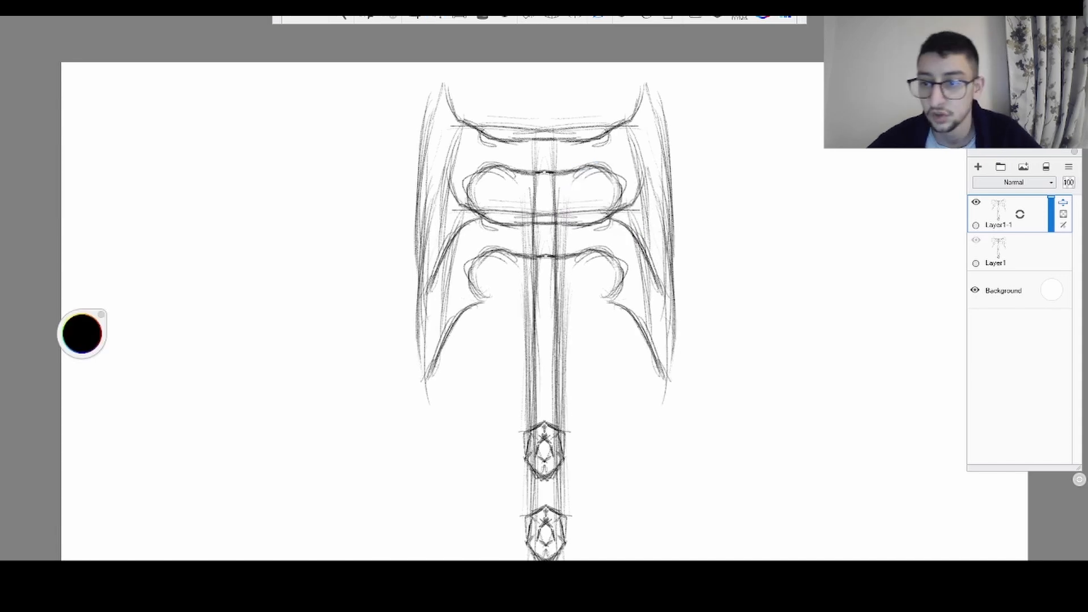
- Hide Layer1 and Layer1-1, and add a new empty layer above them
click(976, 240)
click(341, 18)
drag(368, 53, 367, 69)
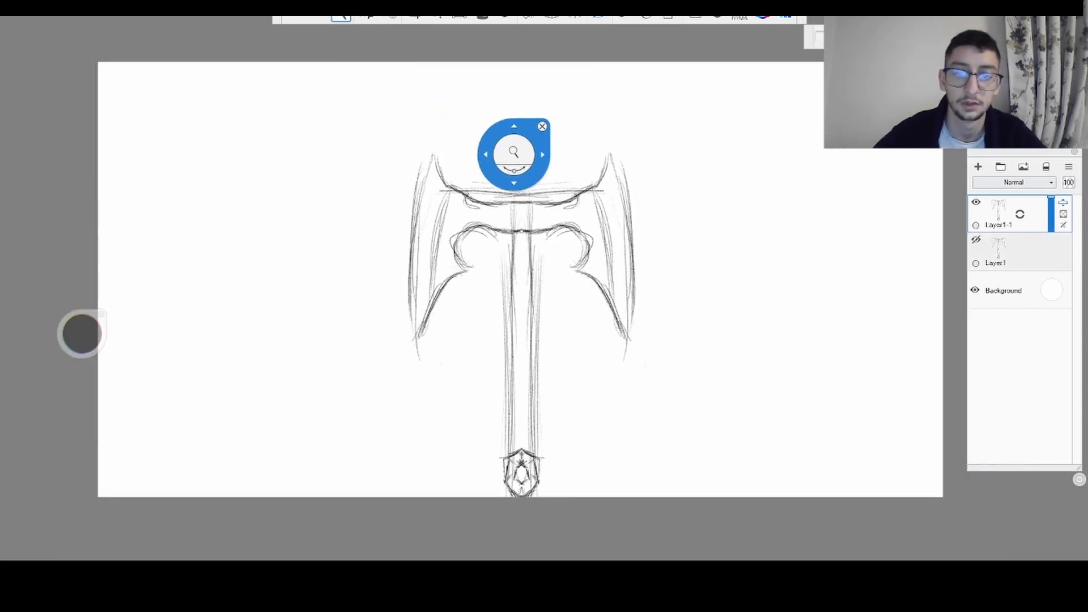
mouse_move(542, 161)
mouse_down()
mouse_move(573, 162)
mouse_move(548, 166)
mouse_up()
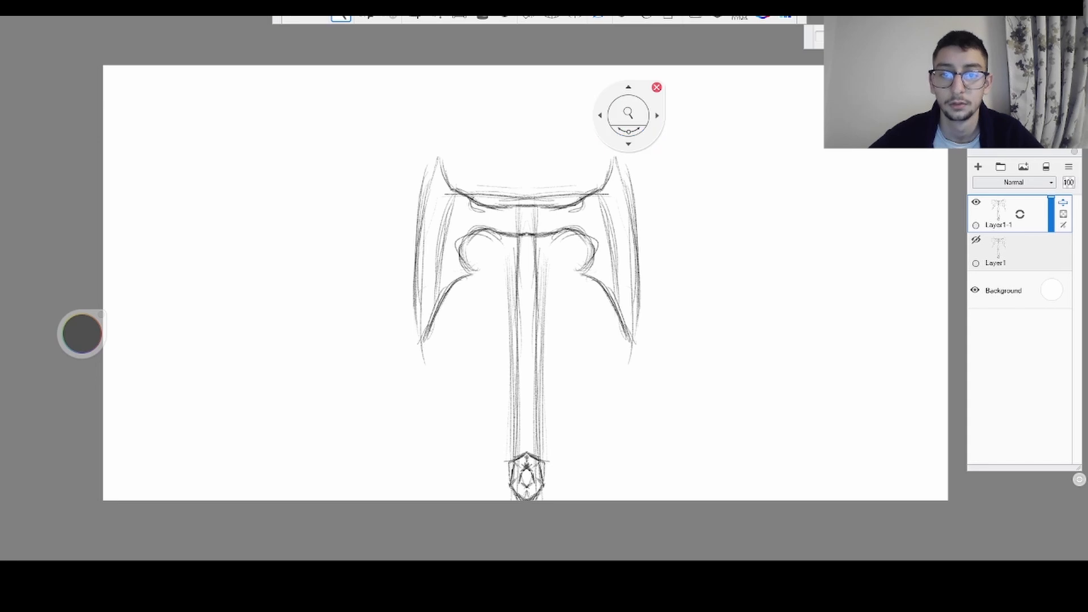
click(656, 89)
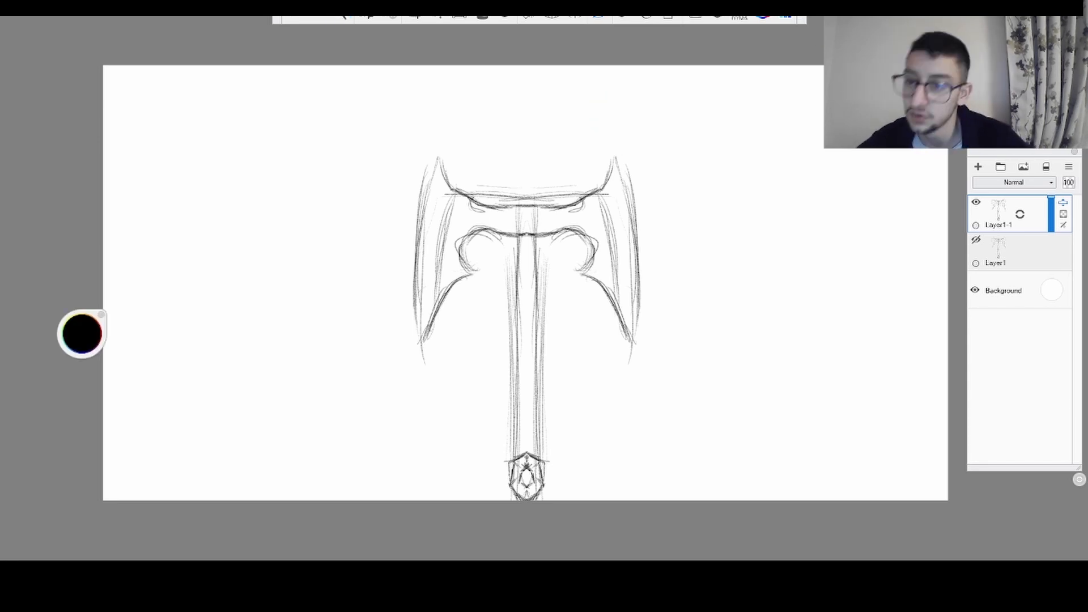
click(976, 203)
click(979, 167)
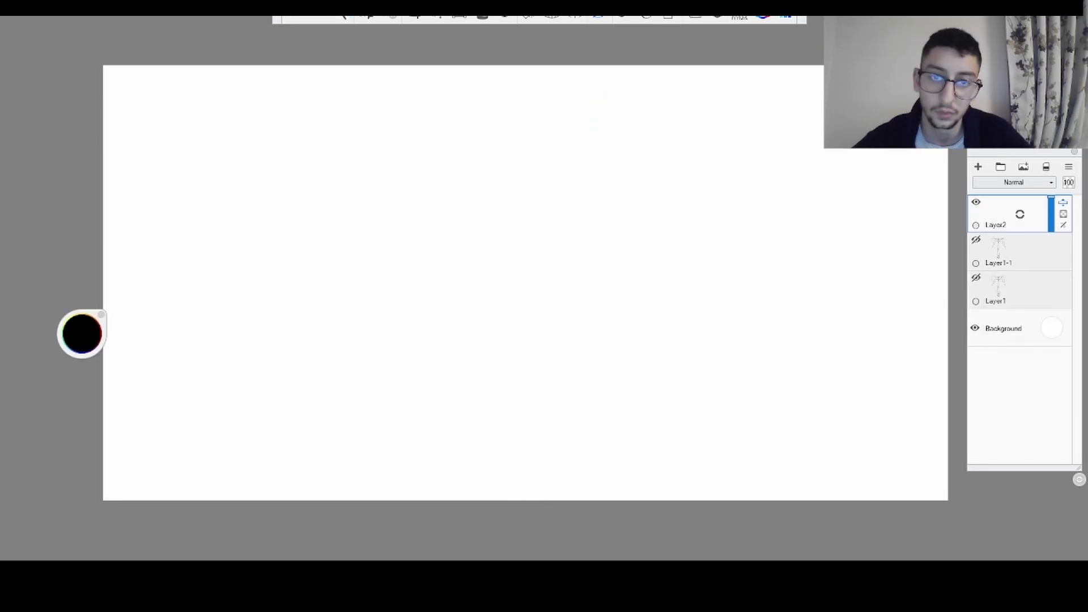
- Turn on vertical symmetry and sketch the second axe's long, narrow handle around the centre line
click(530, 18)
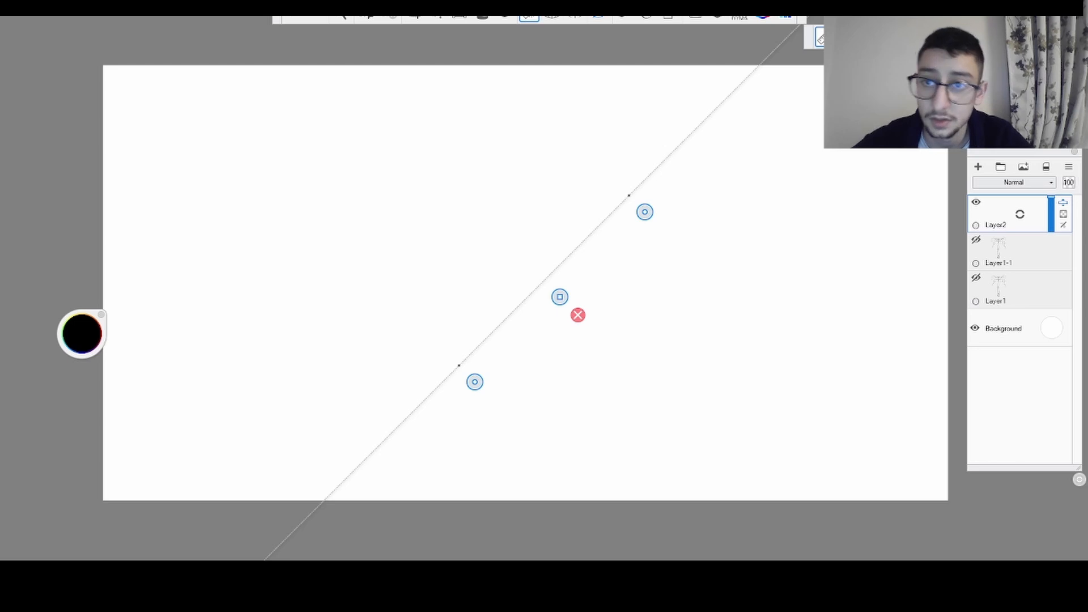
click(529, 18)
click(575, 18)
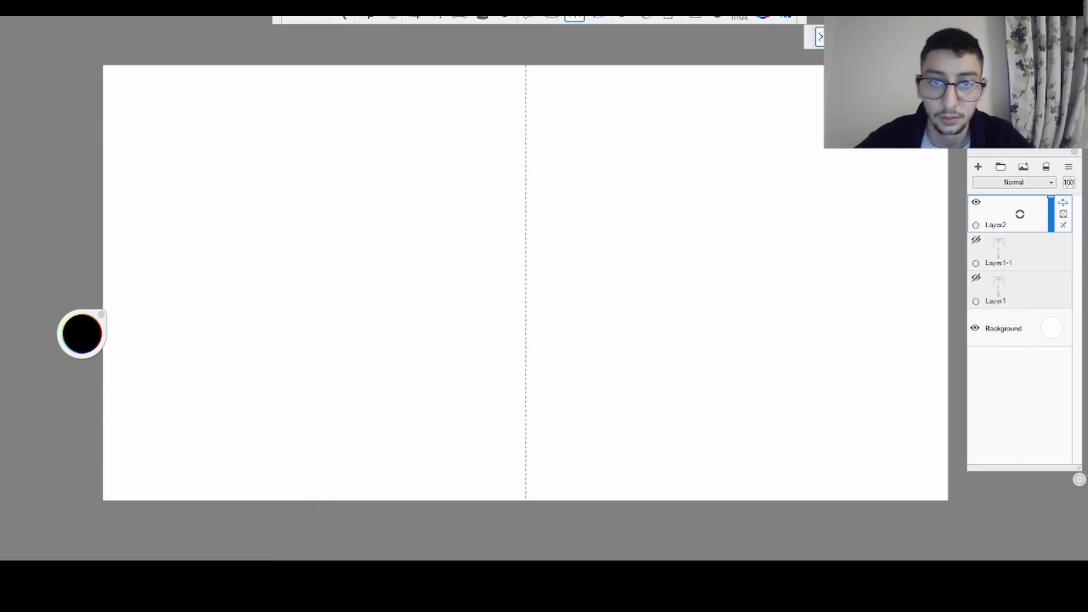
drag(511, 192, 511, 376)
drag(514, 216, 510, 442)
drag(519, 170, 525, 413)
drag(521, 251, 520, 427)
drag(518, 309, 514, 462)
drag(515, 367, 511, 464)
drag(516, 289, 511, 469)
drag(516, 254, 511, 467)
drag(513, 177, 520, 359)
mouse_move(513, 155)
mouse_down()
mouse_move(520, 329)
mouse_move(515, 277)
mouse_up()
- Sketch the second axe head's wide, gently arched upper edge above the handle
drag(453, 117, 525, 112)
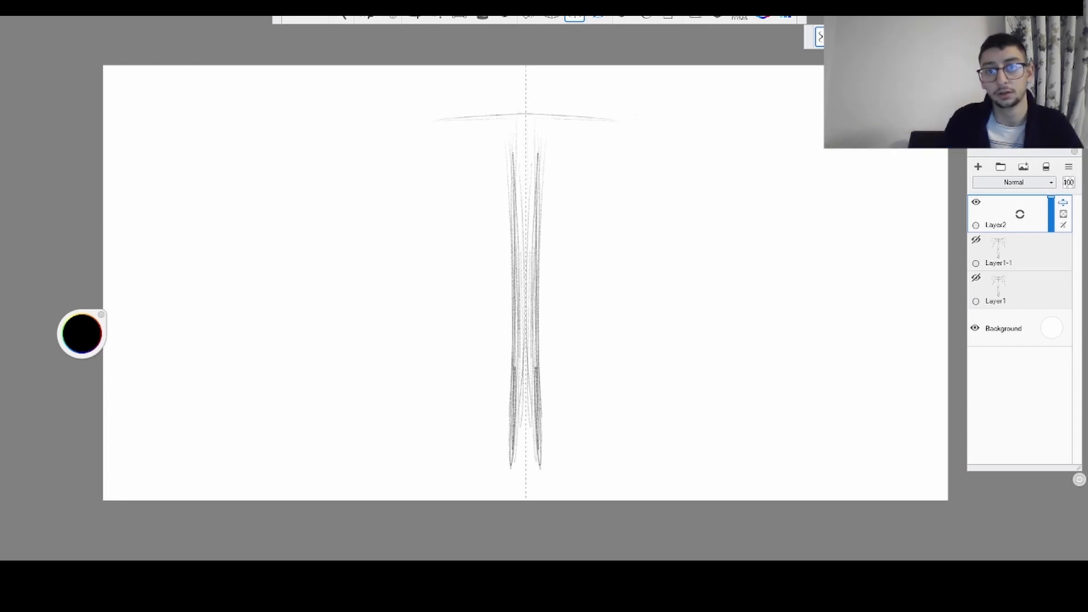
drag(382, 111, 524, 101)
drag(417, 97, 525, 90)
- Sketch the curved outer cutting edges descending from both ends of the second axe head's upper edge
mouse_move(444, 99)
mouse_down()
mouse_move(388, 115)
mouse_move(383, 90)
mouse_move(369, 95)
mouse_move(384, 86)
mouse_move(369, 83)
mouse_move(393, 110)
mouse_move(352, 156)
mouse_up()
mouse_move(372, 96)
mouse_down()
mouse_move(343, 227)
mouse_move(338, 233)
mouse_move(340, 195)
mouse_move(326, 231)
mouse_move(341, 237)
mouse_up()
drag(344, 164, 336, 252)
drag(344, 191, 343, 274)
drag(345, 184, 343, 281)
drag(340, 165, 338, 240)
- Sketch short curved lower edges running inward from the second axe's lower blade tips
mouse_move(347, 197)
mouse_down()
mouse_move(343, 282)
mouse_move(396, 255)
mouse_up()
drag(343, 282, 405, 264)
drag(350, 278, 412, 258)
mouse_move(376, 262)
mouse_down()
mouse_move(406, 254)
mouse_move(435, 202)
mouse_up()
drag(409, 249, 447, 164)
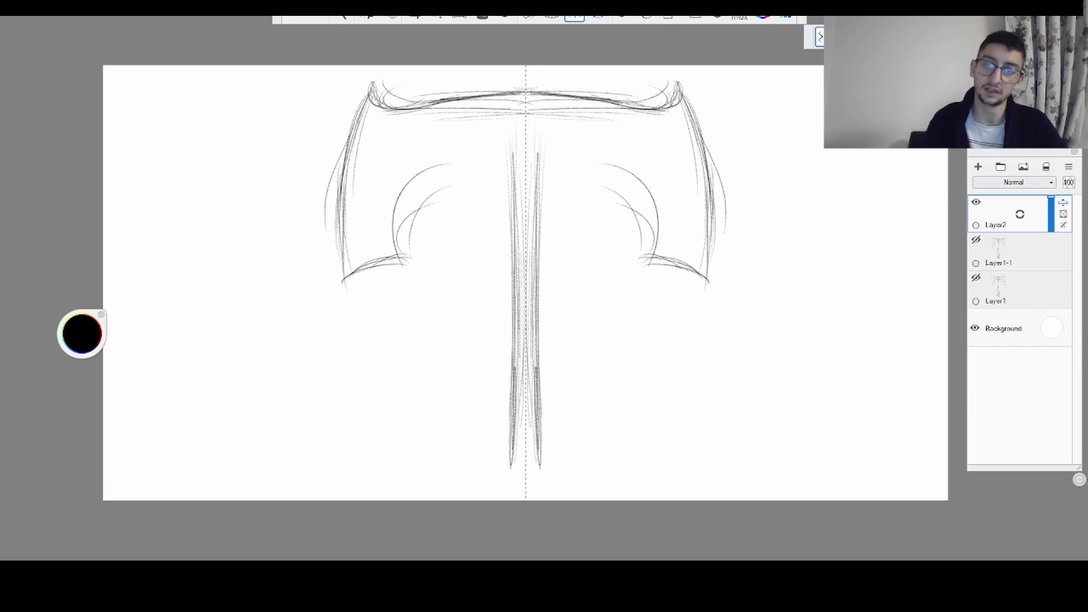
key(ctrl+z)
key(ctrl+z)
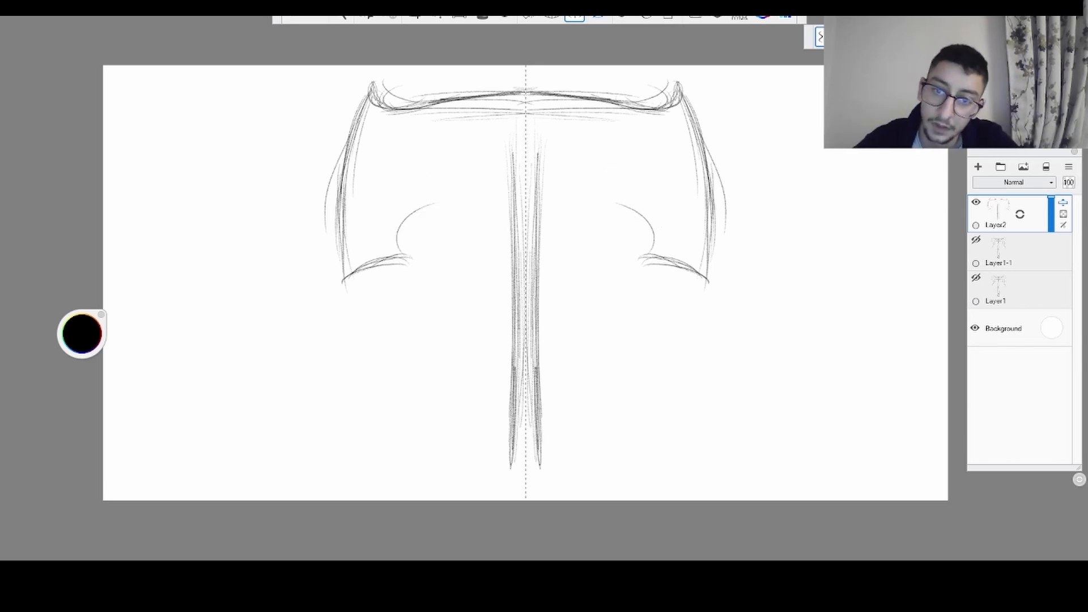
key(ctrl+z)
- Sketch an inner curve rising from each lower blade edge and a rib from the upper corner down to that edge
mouse_move(404, 252)
mouse_down()
mouse_move(407, 219)
mouse_move(444, 184)
mouse_up()
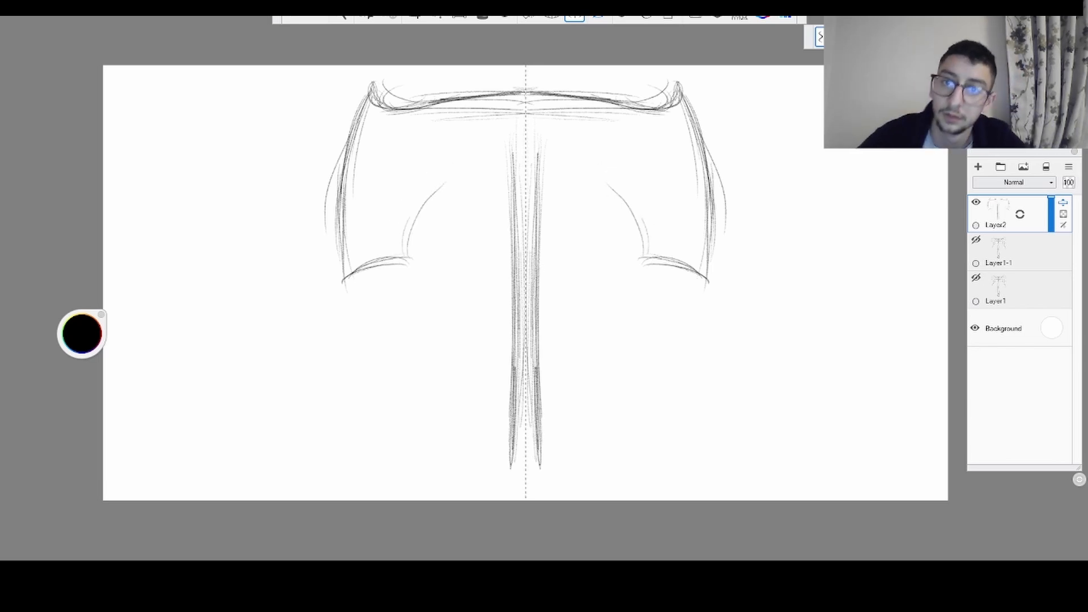
mouse_move(368, 104)
mouse_down()
mouse_move(368, 170)
mouse_move(388, 220)
mouse_up()
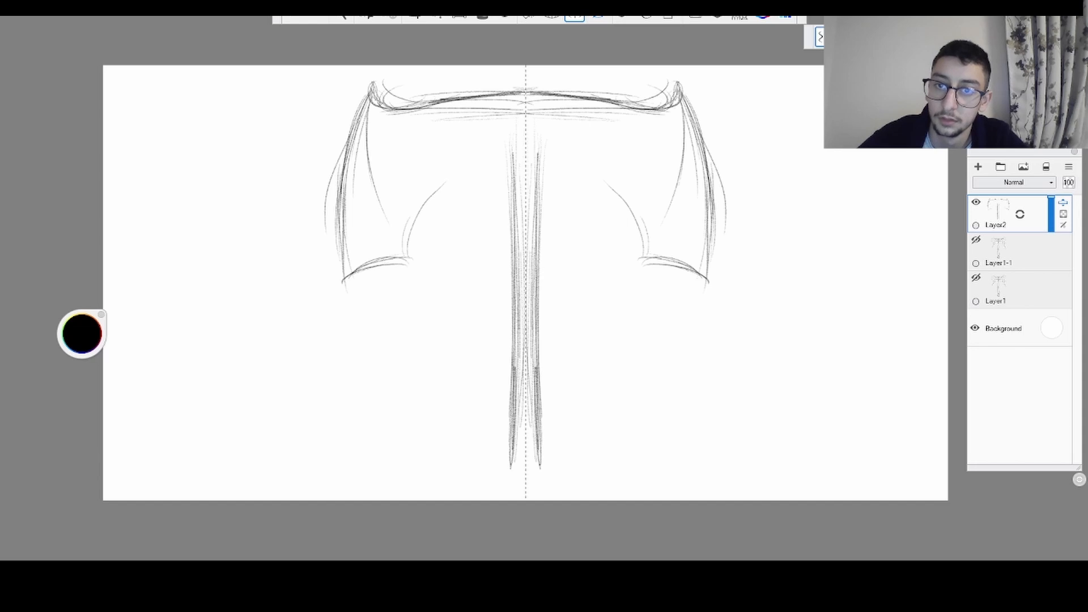
key(ctrl+z)
key(ctrl+z)
mouse_move(369, 102)
mouse_down()
mouse_move(391, 142)
mouse_move(409, 254)
mouse_up()
drag(377, 108, 438, 208)
drag(376, 107, 436, 202)
drag(376, 110, 463, 210)
key(ctrl+z)
key(ctrl+z)
key(ctrl+z)
key(ctrl+z)
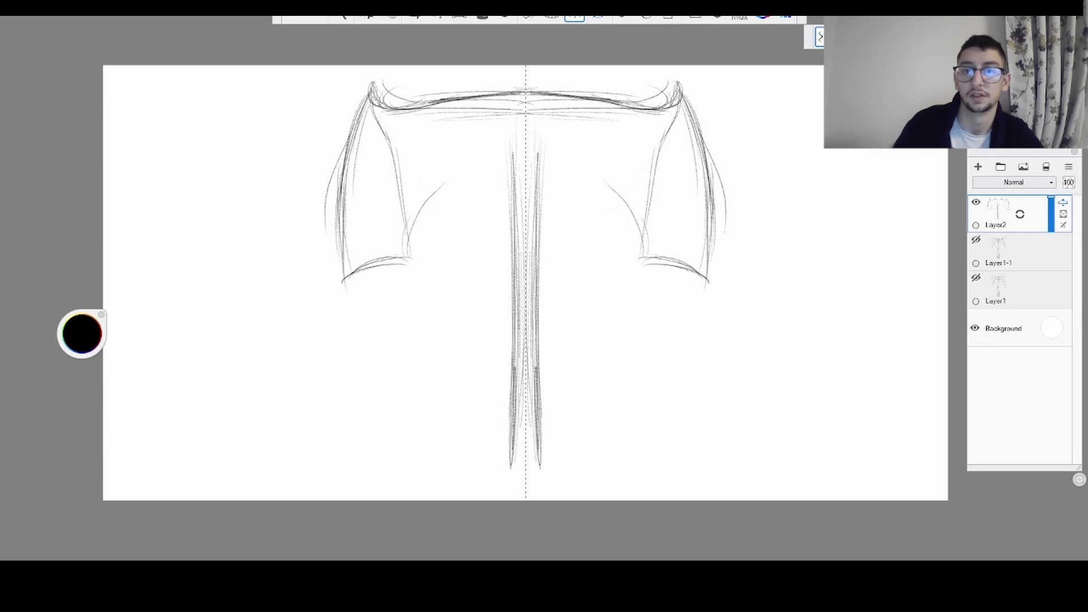
- Add diagonal wing-like ribs fanning inward from the upper blade corners and join their ends with scalloped curves
mouse_move(376, 103)
mouse_down()
mouse_move(461, 226)
mouse_move(465, 172)
mouse_up()
mouse_move(398, 129)
mouse_down()
mouse_move(480, 180)
mouse_move(381, 110)
mouse_up()
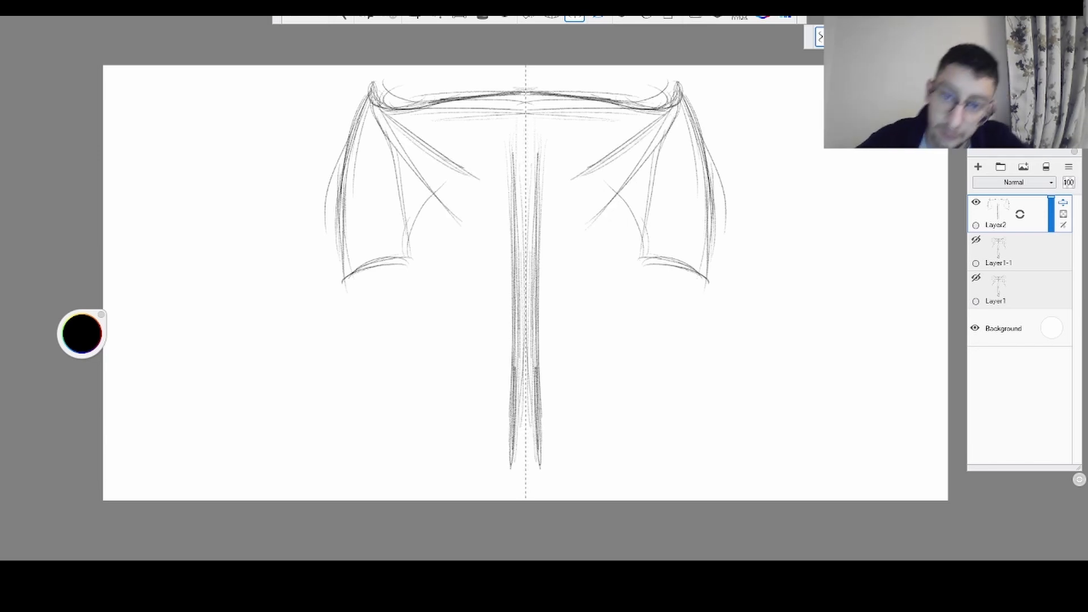
drag(442, 220, 418, 236)
mouse_move(452, 214)
mouse_down()
mouse_move(417, 230)
mouse_move(406, 257)
mouse_move(410, 249)
mouse_up()
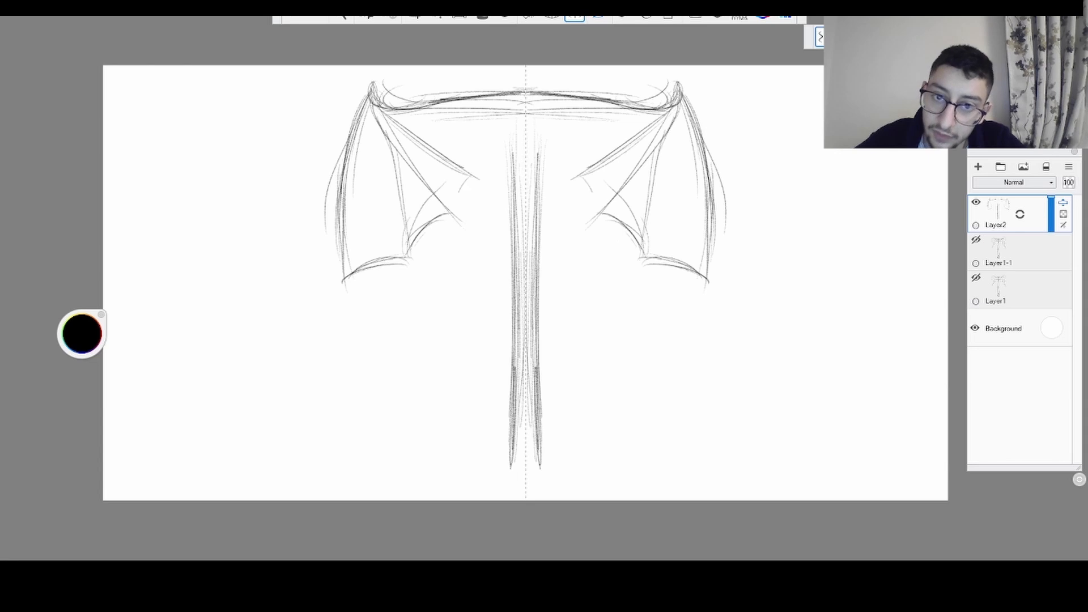
drag(474, 173, 456, 215)
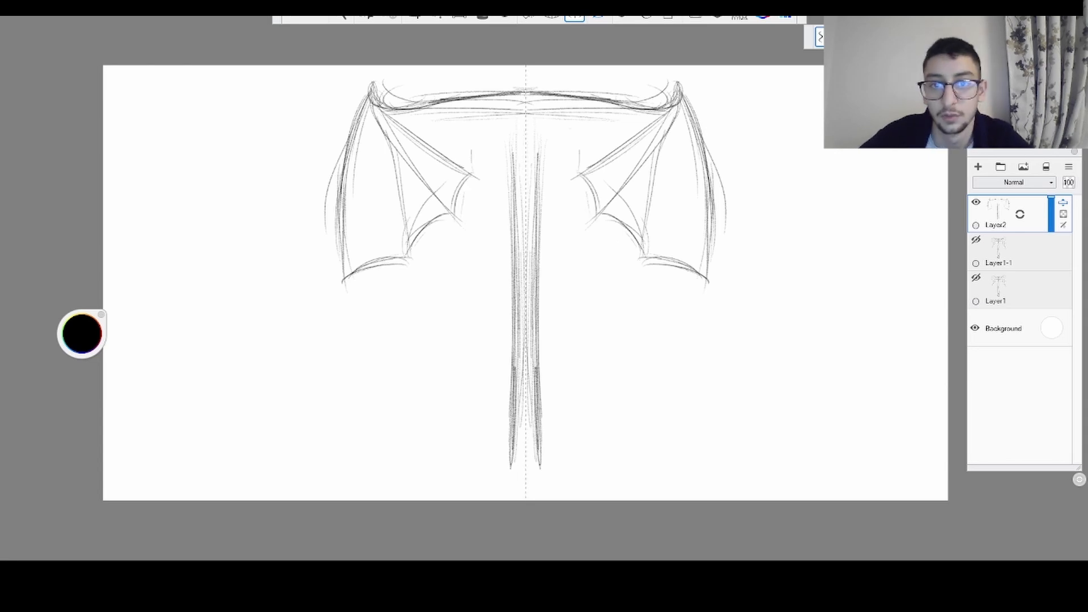
- Sketch rounded arches joining the innermost ribs to the upper end of the handle
mouse_move(472, 165)
mouse_down()
mouse_move(483, 131)
mouse_move(505, 145)
mouse_up()
drag(487, 134, 510, 149)
drag(472, 159, 511, 152)
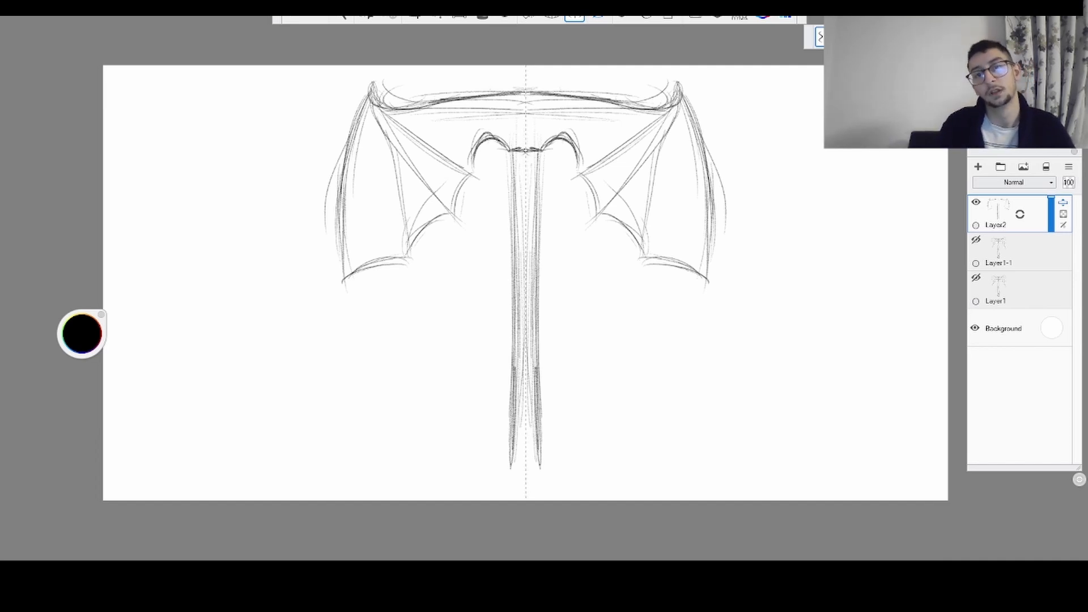
- Sketch shallow curved bulges along the axe head's upper edge on both sides of the handle
mouse_move(430, 110)
mouse_down()
mouse_move(445, 102)
mouse_move(464, 106)
mouse_move(450, 123)
mouse_move(467, 117)
mouse_up()
key(ctrl+z)
mouse_move(429, 120)
mouse_down()
mouse_move(481, 106)
mouse_move(488, 93)
mouse_up()
mouse_move(471, 105)
mouse_down()
mouse_move(487, 91)
mouse_move(453, 115)
mouse_up()
drag(452, 115, 475, 104)
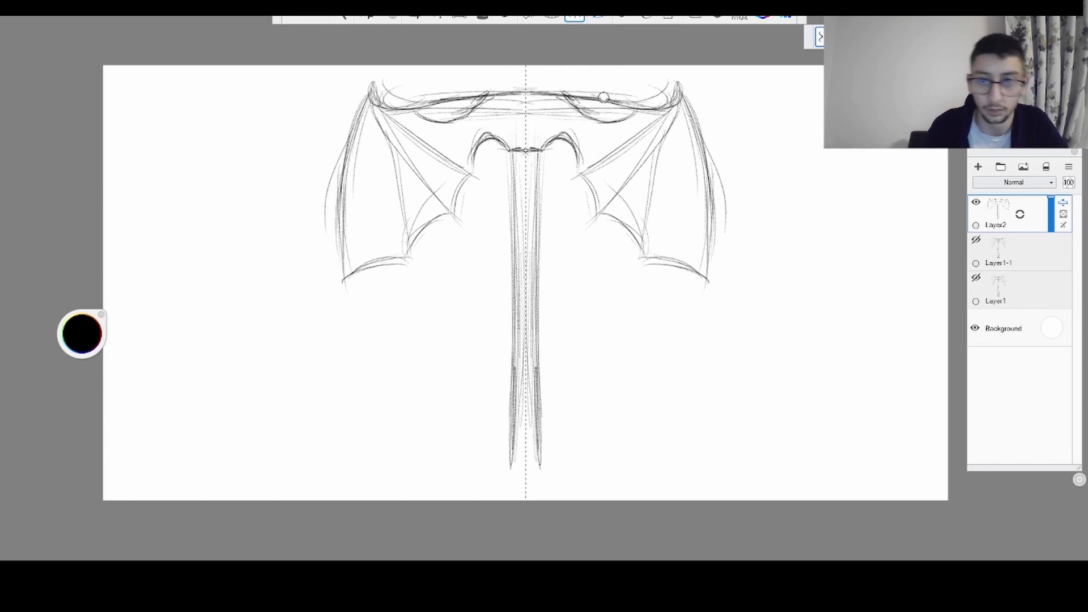
- Erase the excess lines along the axe head's upper edge and hatch the outermost wing panels with light strokes
mouse_move(584, 96)
mouse_down()
mouse_move(604, 100)
mouse_move(571, 96)
mouse_move(630, 106)
mouse_move(585, 112)
mouse_up()
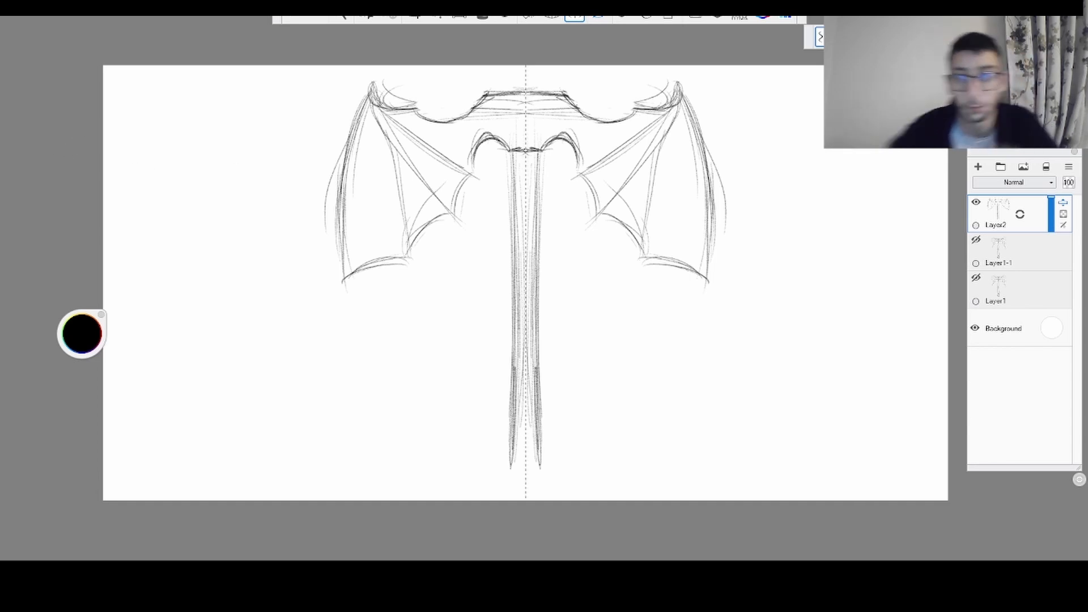
drag(377, 108, 381, 205)
drag(380, 138, 383, 230)
drag(375, 108, 381, 259)
mouse_move(384, 136)
mouse_down()
mouse_move(386, 199)
mouse_move(371, 196)
mouse_move(358, 217)
mouse_up()
drag(373, 167, 355, 201)
mouse_move(381, 116)
mouse_down()
mouse_move(367, 154)
mouse_move(358, 138)
mouse_up()
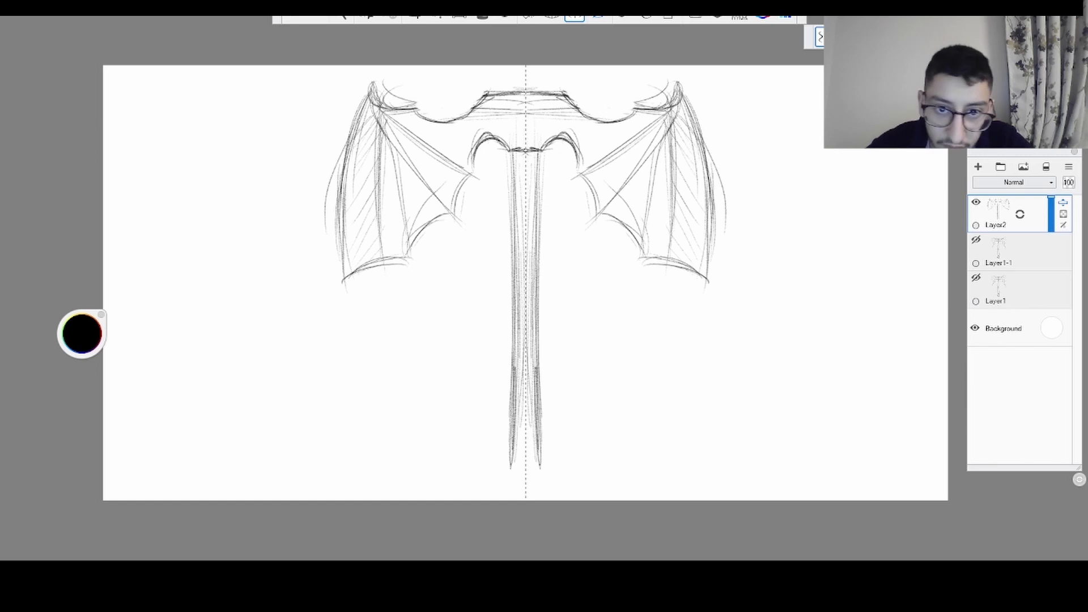
- Darken the scalloped lower edges of both blades and add shading strokes to the second wing panels
mouse_move(500, 139)
mouse_down()
mouse_move(468, 164)
mouse_move(474, 179)
mouse_move(447, 216)
mouse_move(456, 213)
mouse_move(349, 281)
mouse_up()
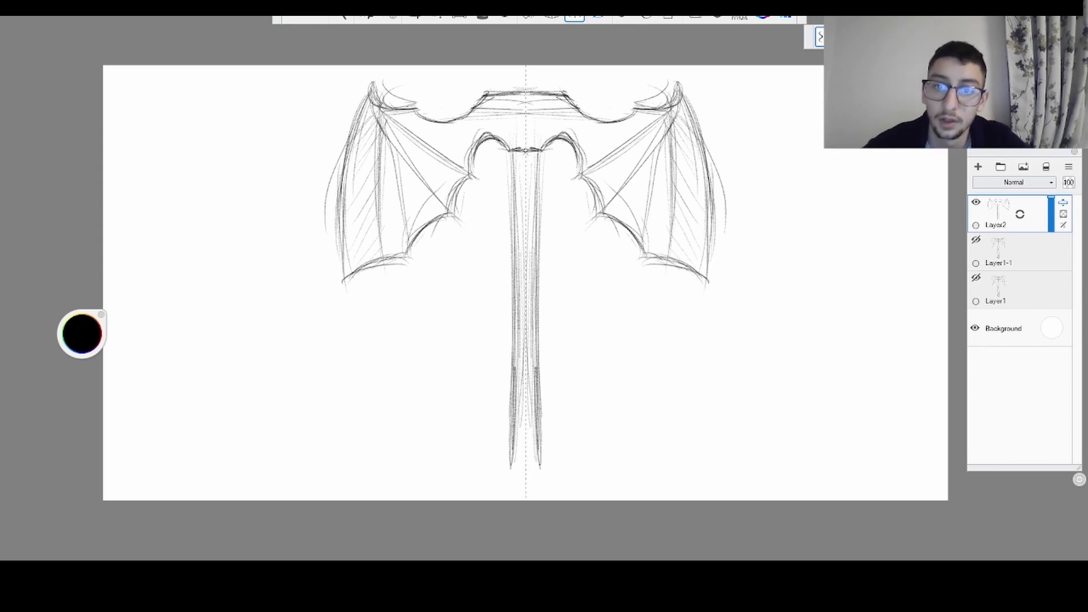
drag(386, 138, 395, 202)
drag(384, 112, 396, 209)
mouse_move(388, 145)
mouse_down()
mouse_move(404, 255)
mouse_move(403, 169)
mouse_up()
drag(414, 227, 400, 160)
key(ctrl+z)
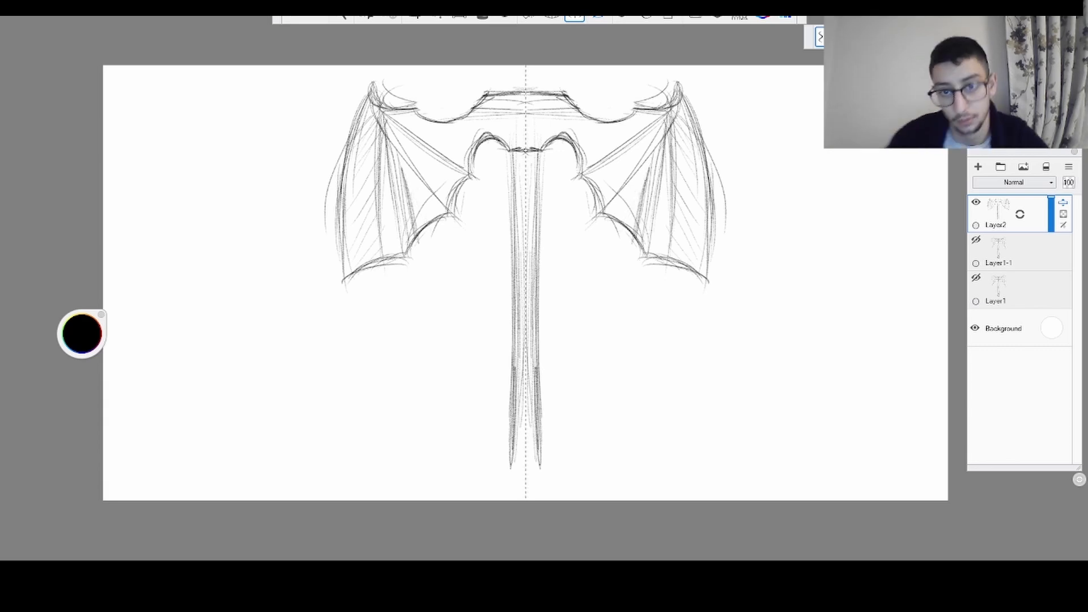
- Shade the inner wing panels with diagonal strokes fanning from the upper blade corners to the scalloped edge
drag(408, 172, 446, 212)
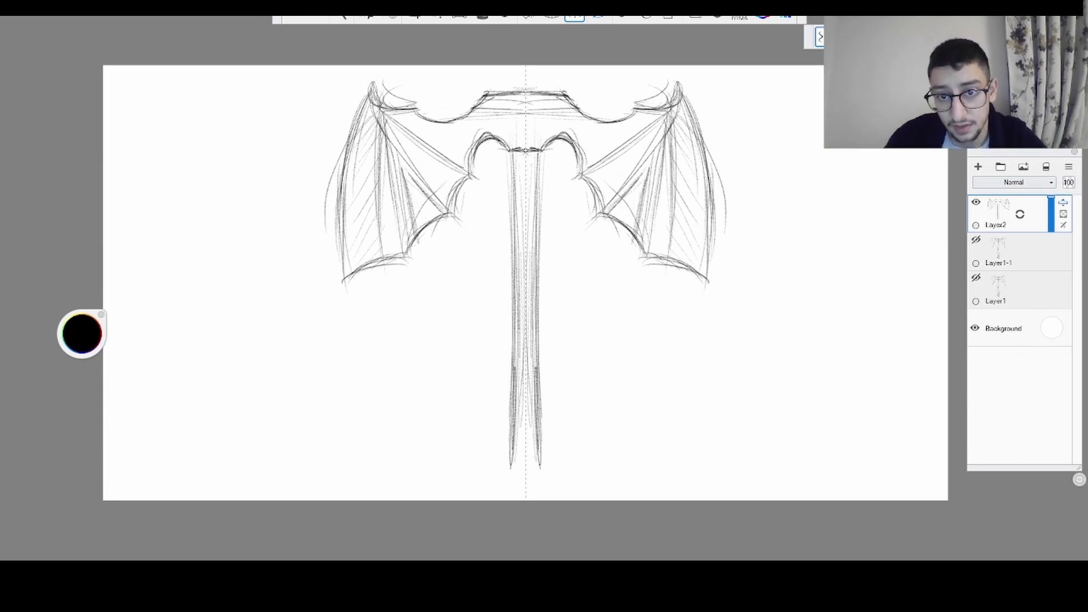
drag(431, 175, 456, 198)
drag(412, 153, 450, 200)
mouse_move(407, 145)
mouse_down()
mouse_move(445, 193)
mouse_move(438, 187)
mouse_up()
drag(395, 127, 457, 181)
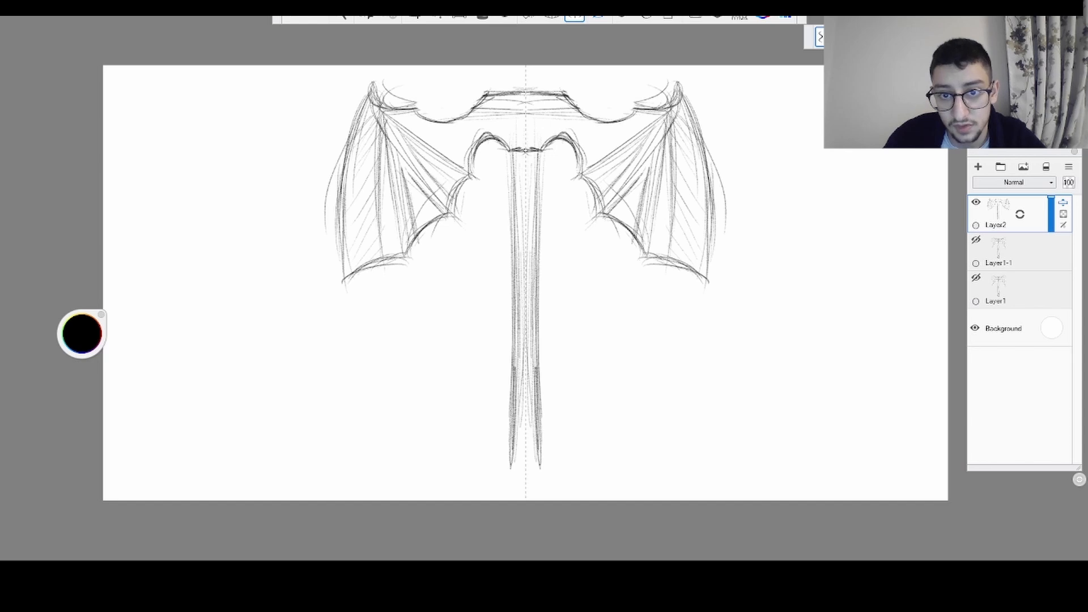
drag(410, 147, 463, 180)
mouse_move(421, 154)
mouse_down()
mouse_move(463, 181)
mouse_move(402, 118)
mouse_up()
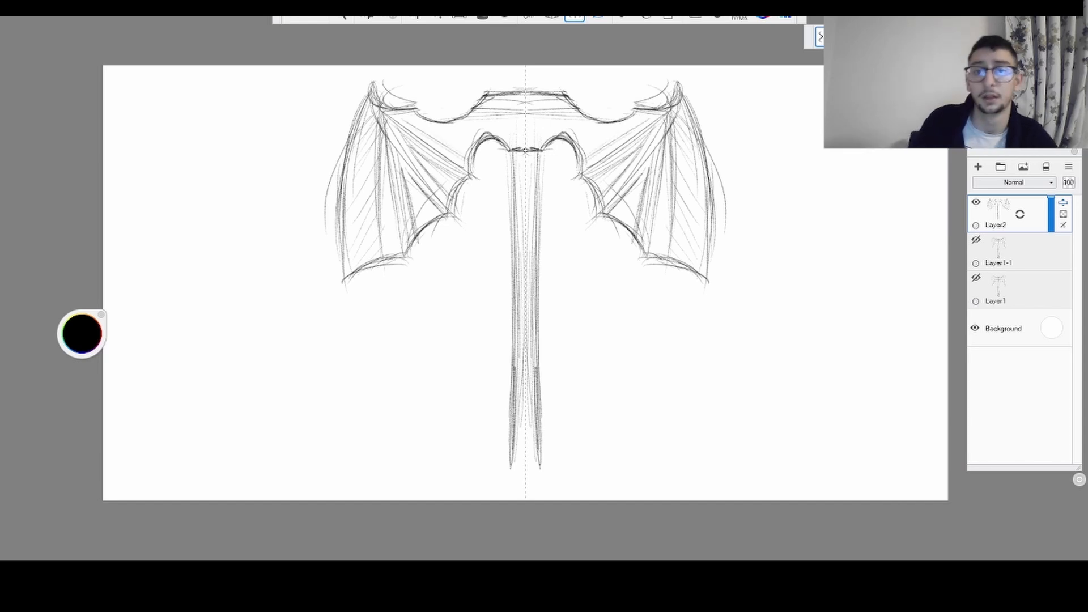
drag(472, 165, 396, 115)
mouse_move(468, 160)
mouse_down()
mouse_move(385, 105)
mouse_move(466, 160)
mouse_up()
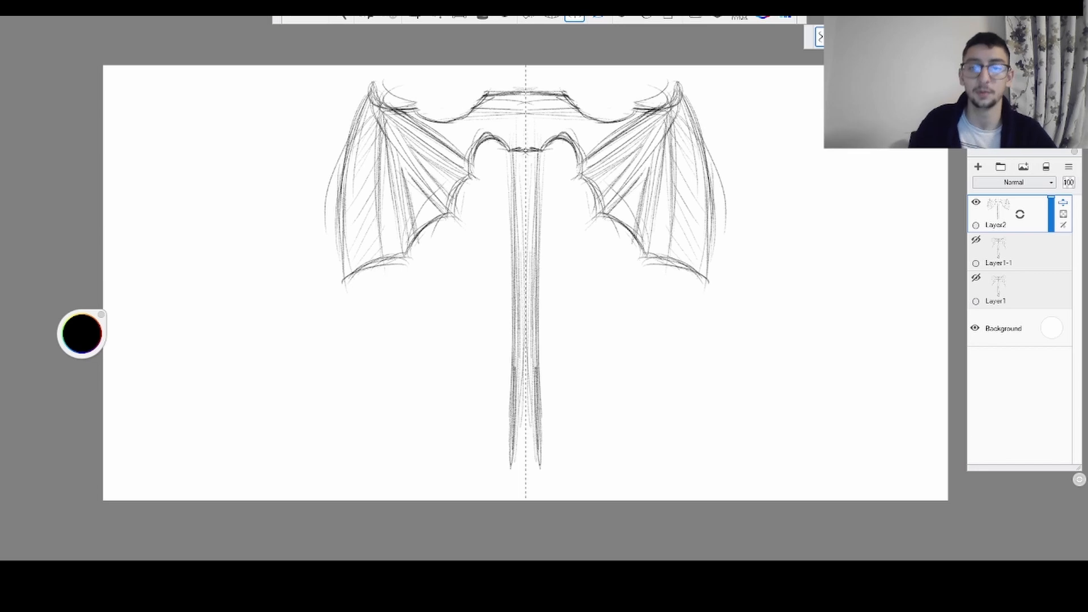
mouse_move(513, 439)
mouse_down()
mouse_move(505, 468)
mouse_move(525, 436)
mouse_up()
drag(504, 445, 518, 470)
key(ctrl+z)
key(ctrl+z)
key(ctrl+z)
key(ctrl+z)
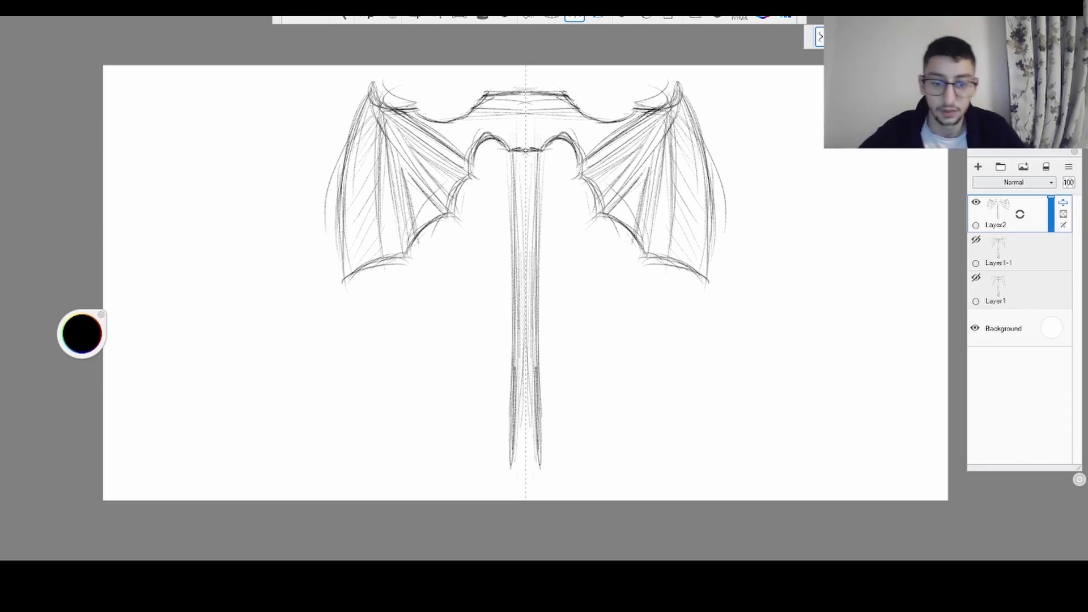
- Sketch a pointed tip on the handle's lower end with stacked V-shaped chevrons above it
drag(512, 451, 525, 488)
drag(514, 451, 518, 470)
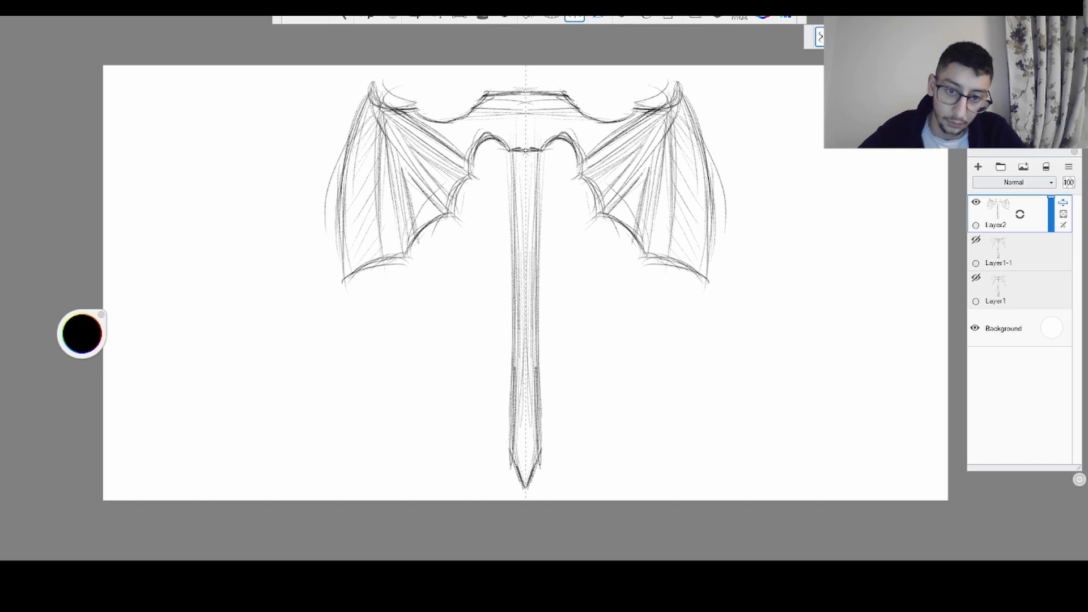
drag(512, 411, 513, 444)
mouse_move(513, 413)
mouse_down()
mouse_move(514, 454)
mouse_move(525, 453)
mouse_move(504, 453)
mouse_move(524, 488)
mouse_up()
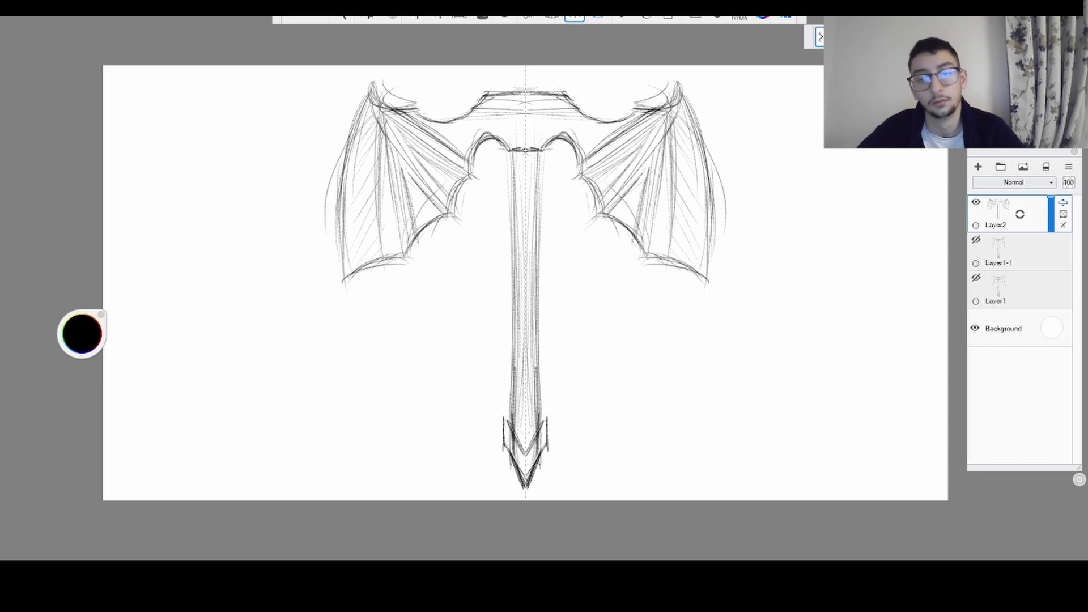
drag(508, 412, 524, 442)
drag(509, 391, 508, 415)
mouse_move(506, 381)
mouse_down()
mouse_move(524, 413)
mouse_move(507, 413)
mouse_move(524, 431)
mouse_up()
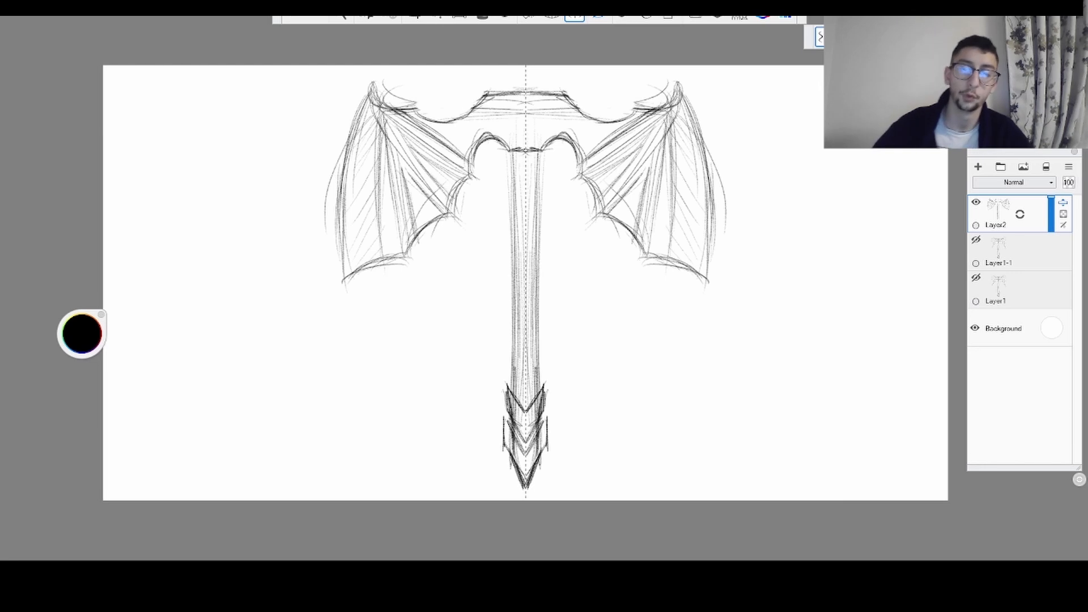
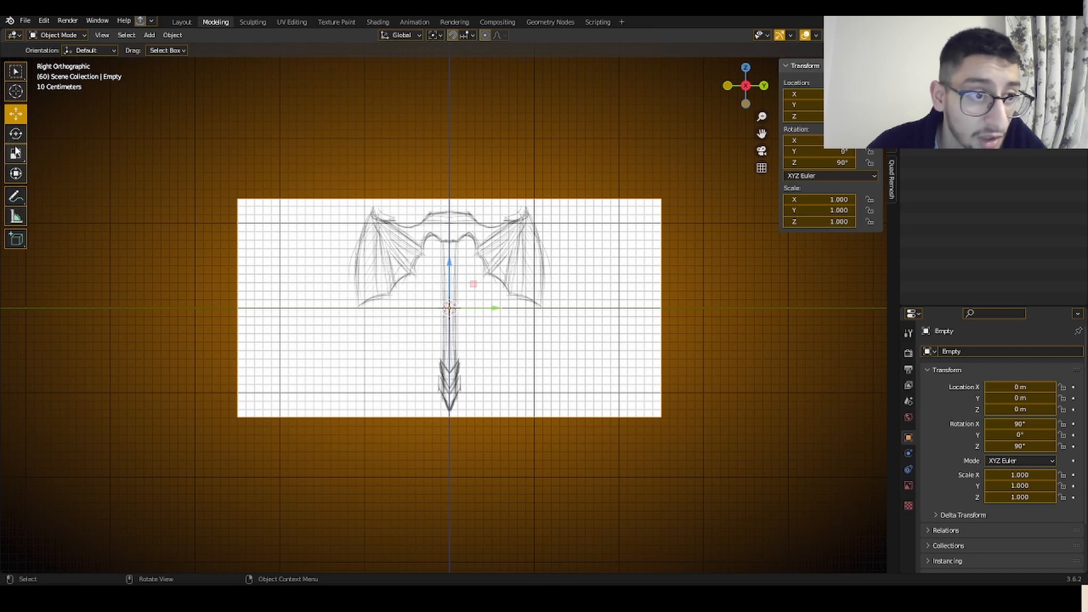
- In Blender, scale the axe sketch reference image uniformly to about 1.78
key(s)
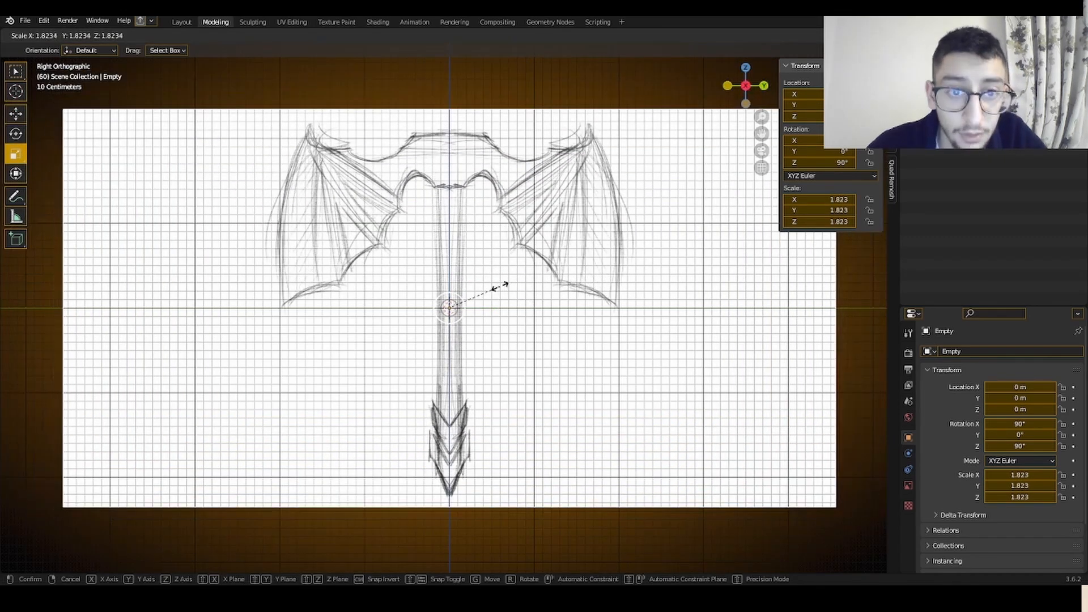
click(501, 289)
click(590, 82)
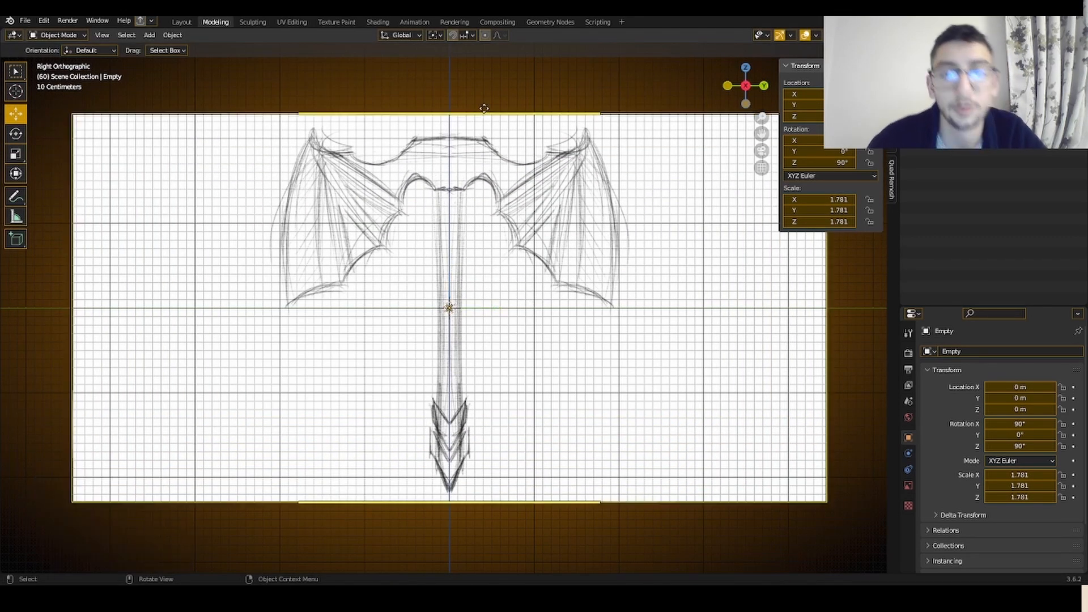
key(shift+a)
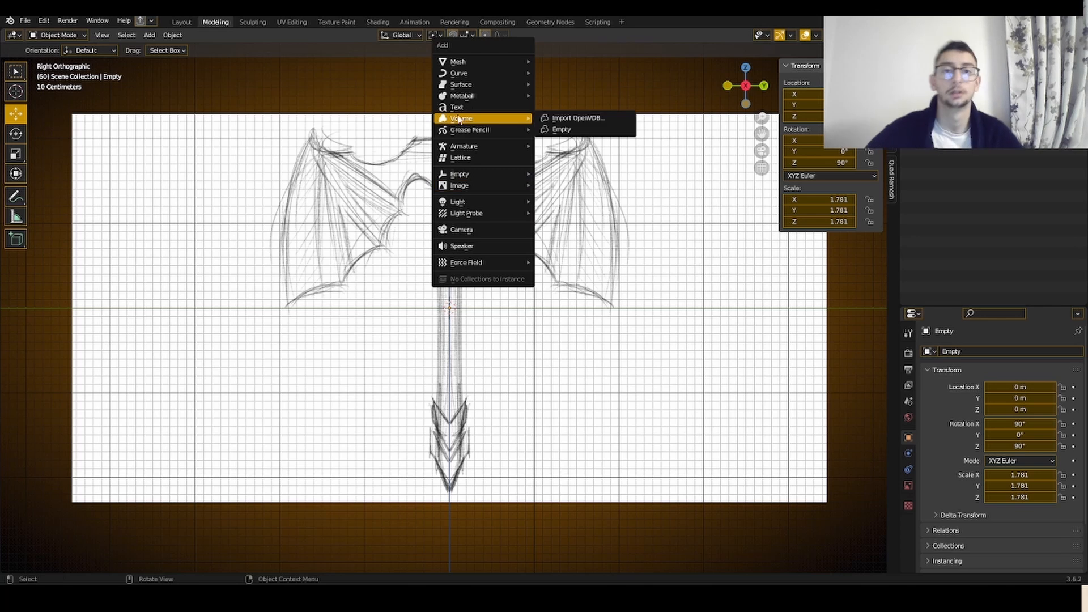
mouse_move(530, 62)
click(575, 76)
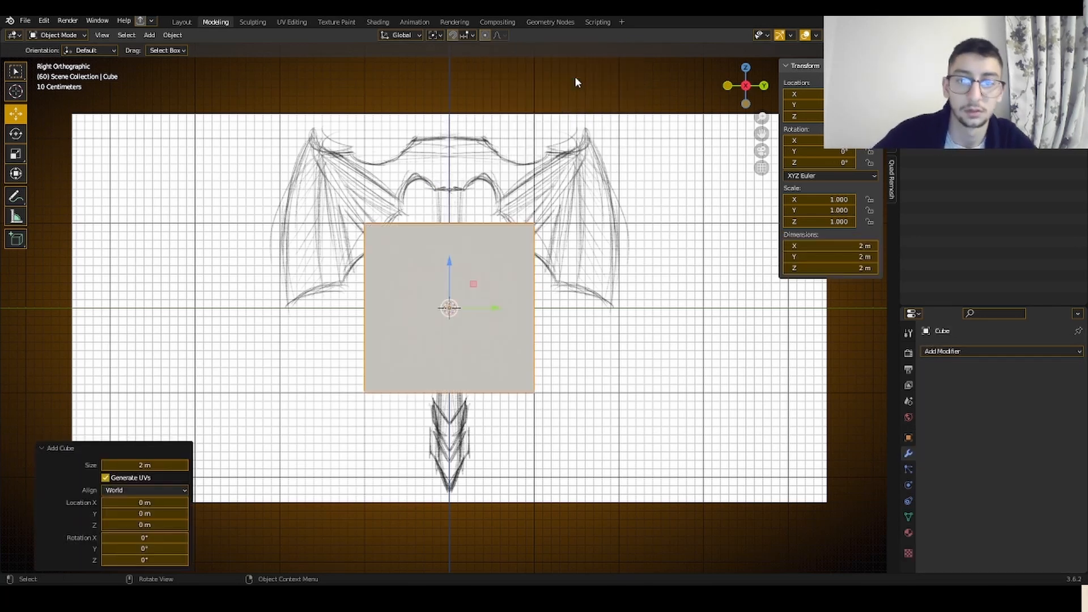
key(s)
click(468, 293)
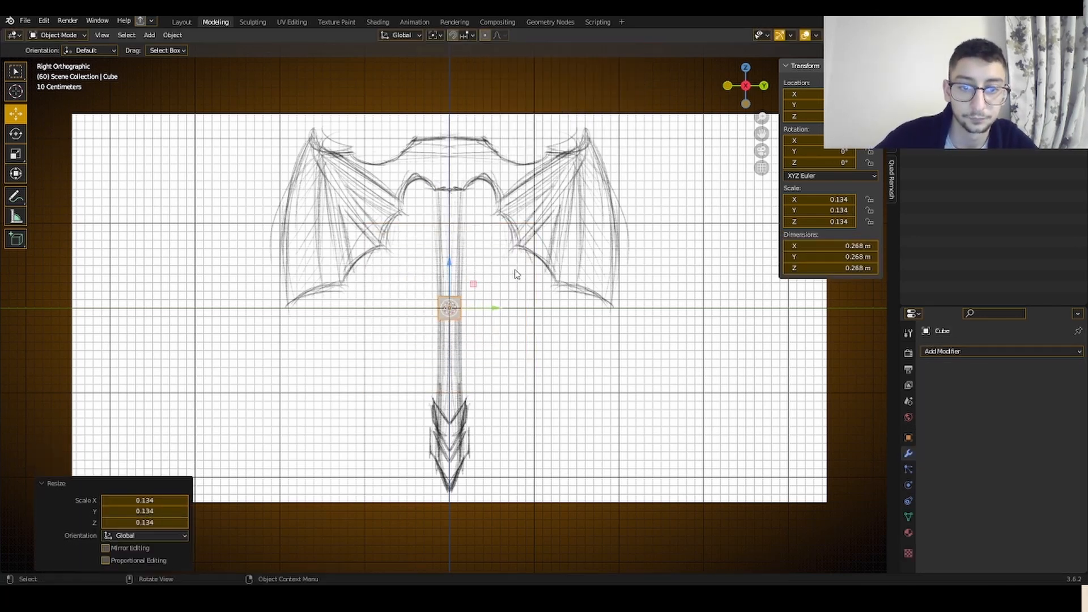
key(ctrl+z)
key(ctrl+z)
- Add a cylinder with 12 vertices and scale it uniformly to about 0.155 to match the sketched handle's width
key(shift+a)
mouse_move(521, 193)
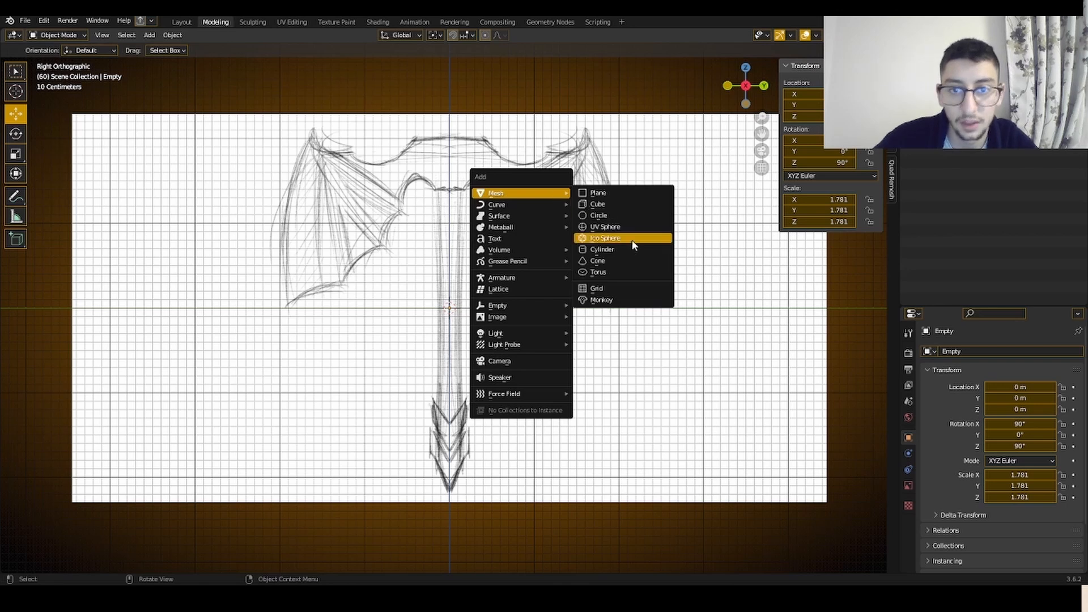
click(635, 250)
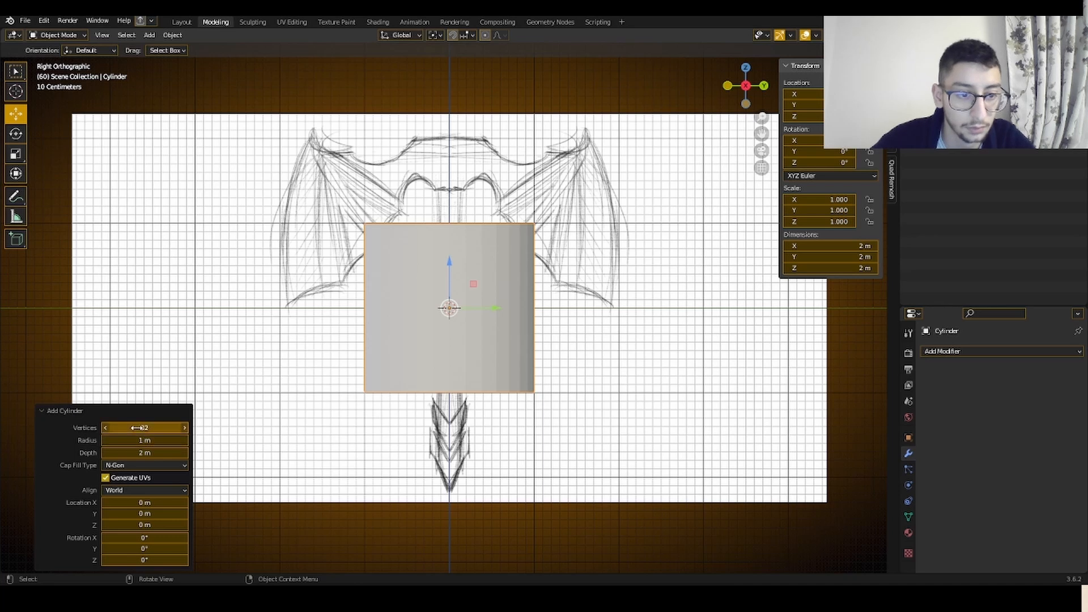
text(12)
key(Return)
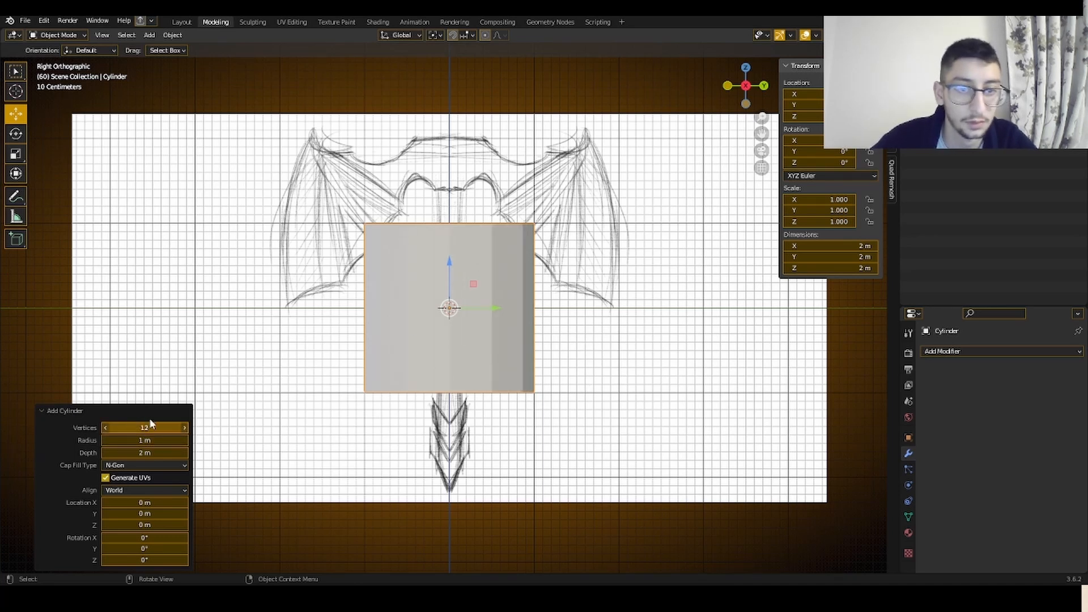
key(s)
click(456, 283)
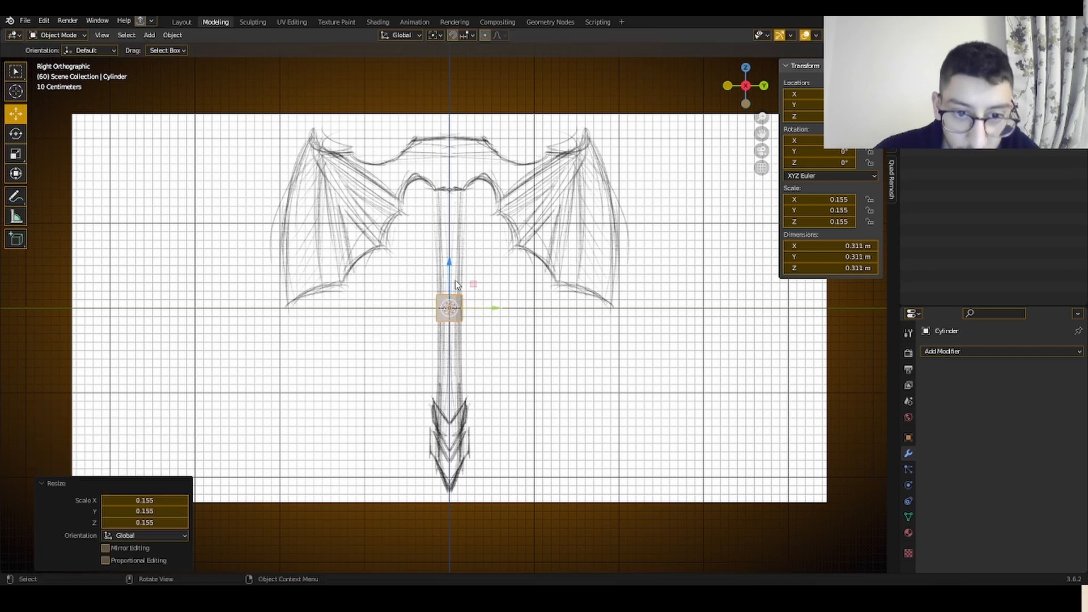
- In Edit Mode, stretch the cylinder along Z by about 9.84 and reduce it by 0.976 to follow the sketched handle
scroll(456, 283, up, 5)
scroll(456, 283, up, 1)
click(68, 35)
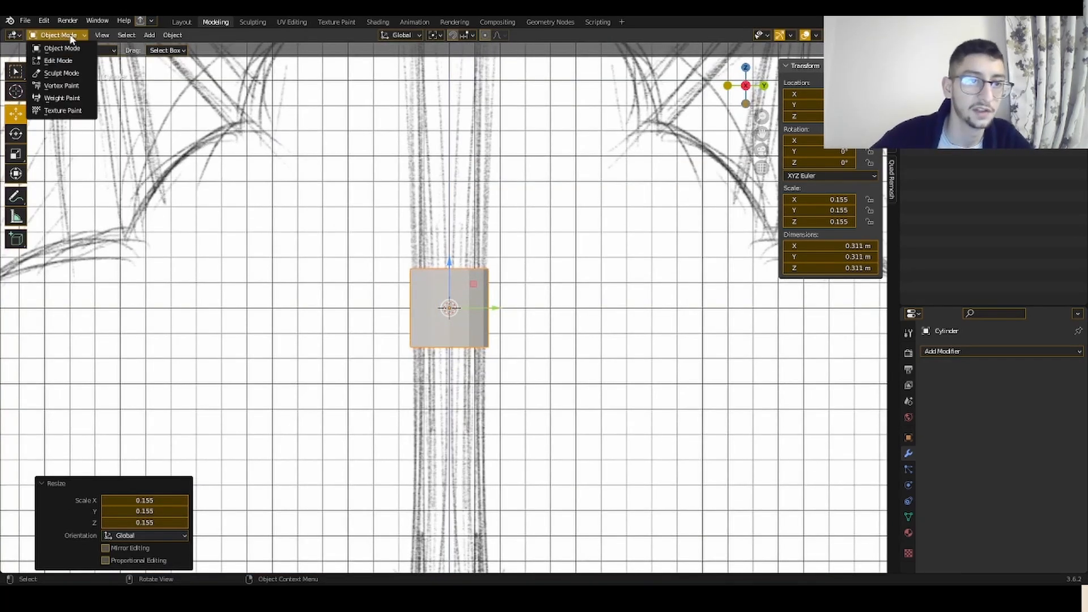
click(54, 60)
scroll(516, 191, down, 4)
key(s)
key(z)
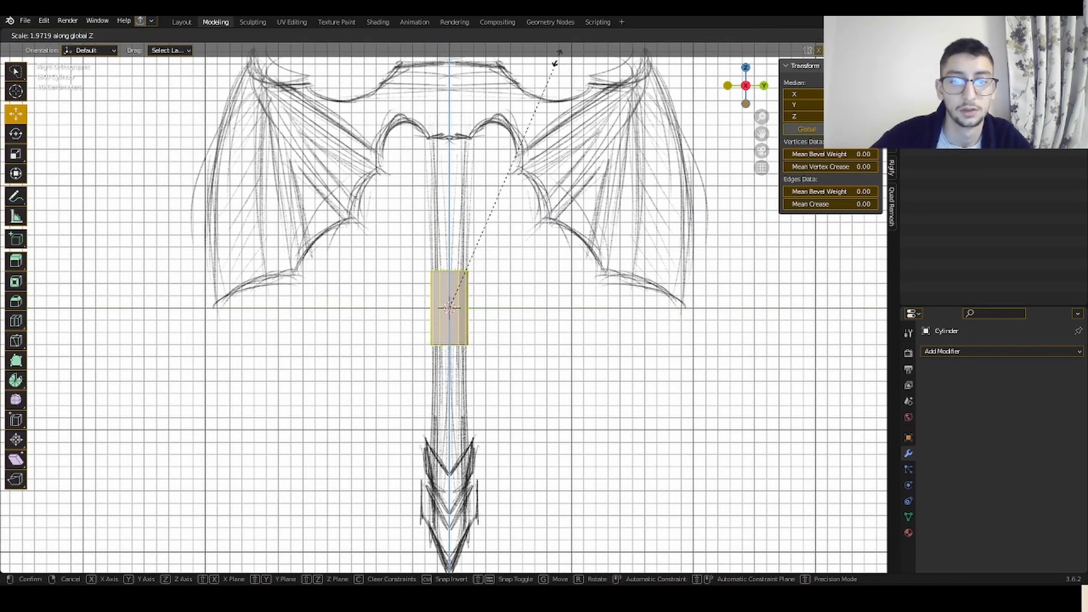
click(530, 44)
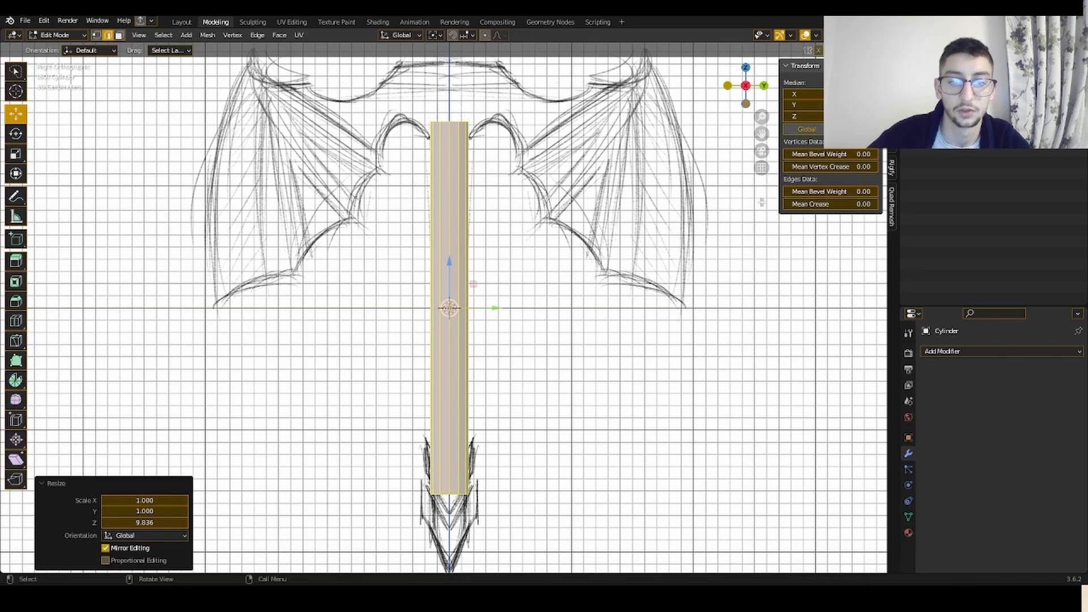
key(s)
key(z)
click(613, 347)
- Select the cylinder's lower end vertices in wireframe view and move them down about 0.3 m to the sketched tip's base
key(z)
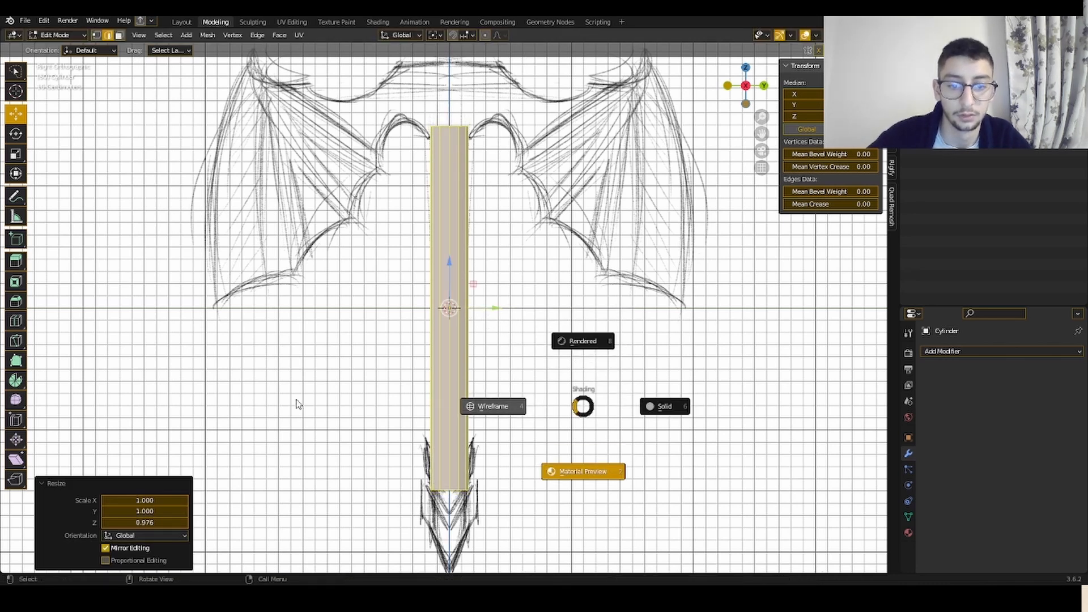
click(496, 405)
key(1)
mouse_move(594, 411)
mouse_down()
mouse_move(332, 542)
mouse_move(538, 434)
mouse_up()
key(z)
click(559, 488)
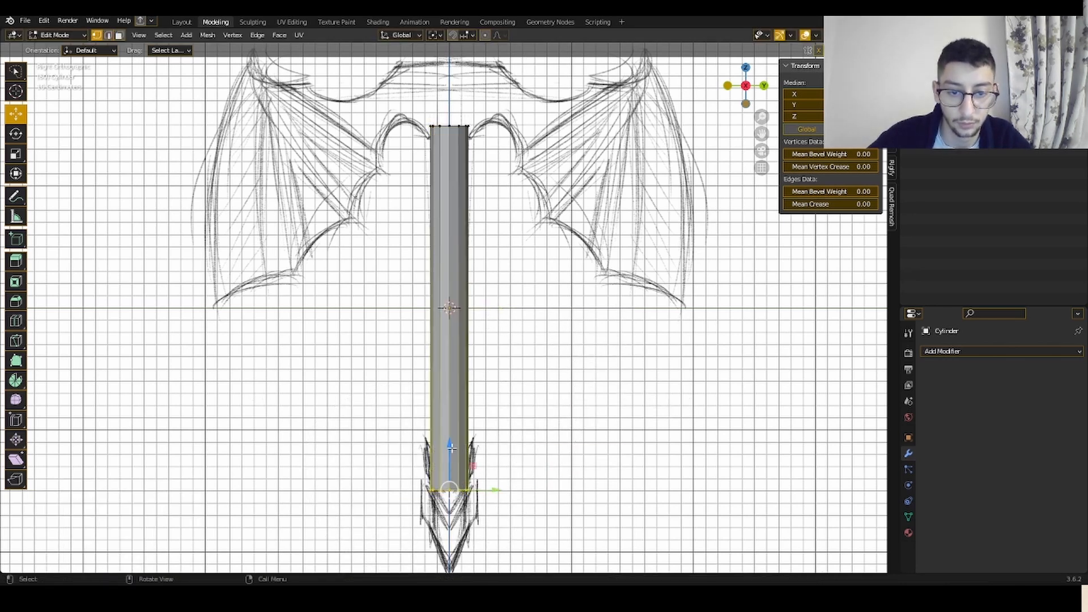
key(g)
click(472, 490)
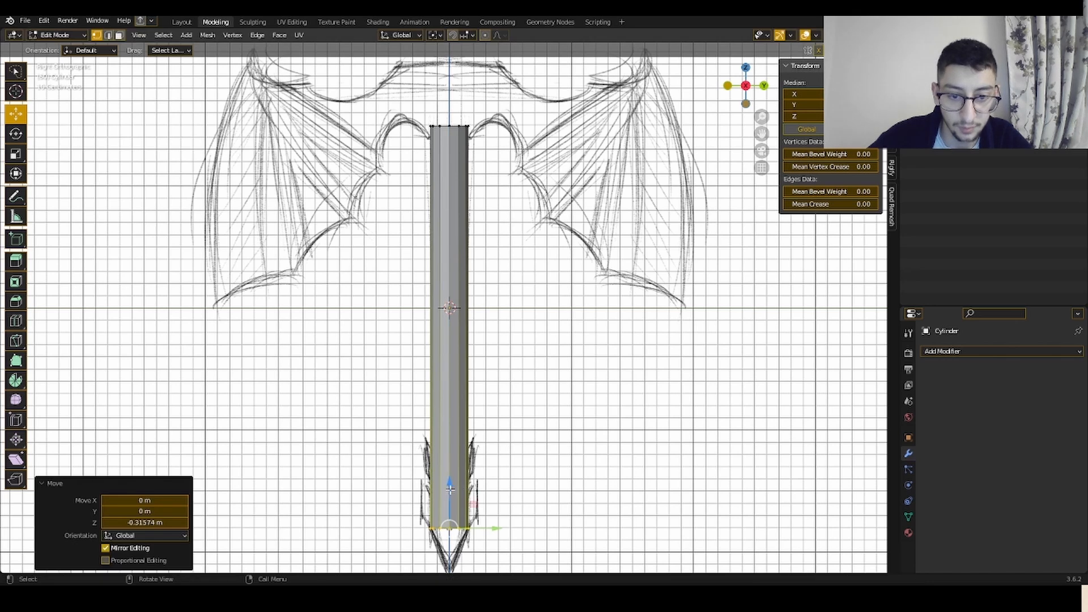
key(g)
right_click(460, 485)
click(450, 511)
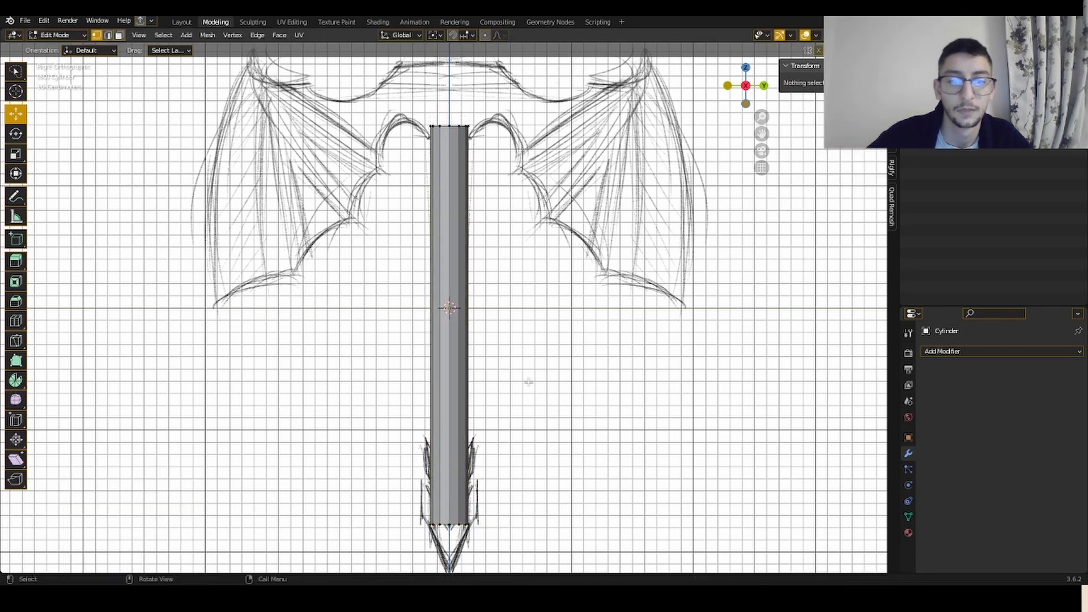
- Return to Object Mode and shade the handle cylinder smooth
scroll(529, 382, down, 3)
scroll(420, 240, up, 2)
click(69, 36)
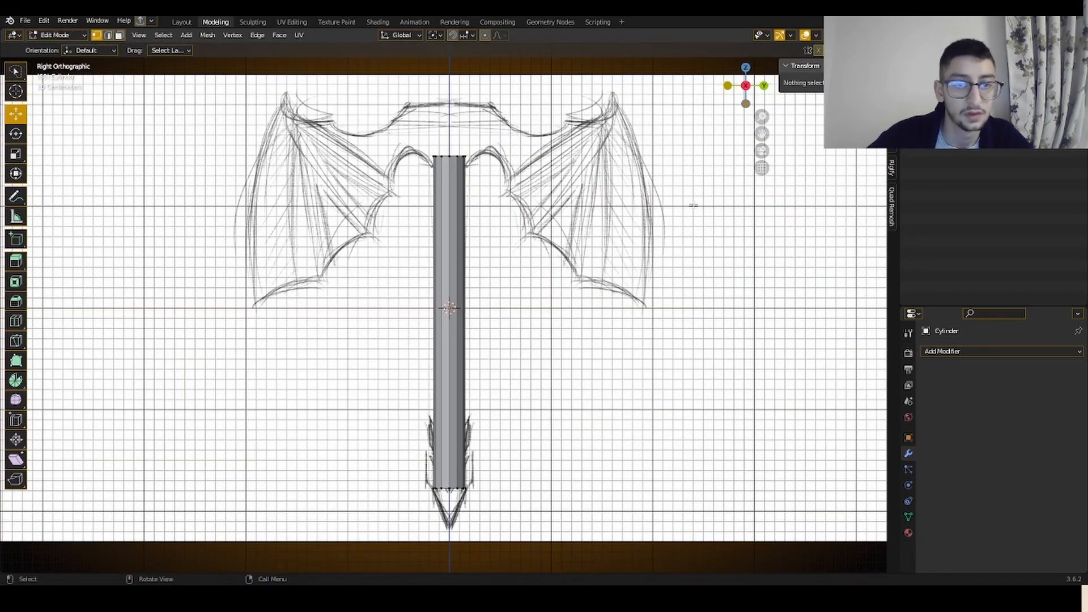
key(a)
click(57, 35)
click(54, 59)
right_click(477, 195)
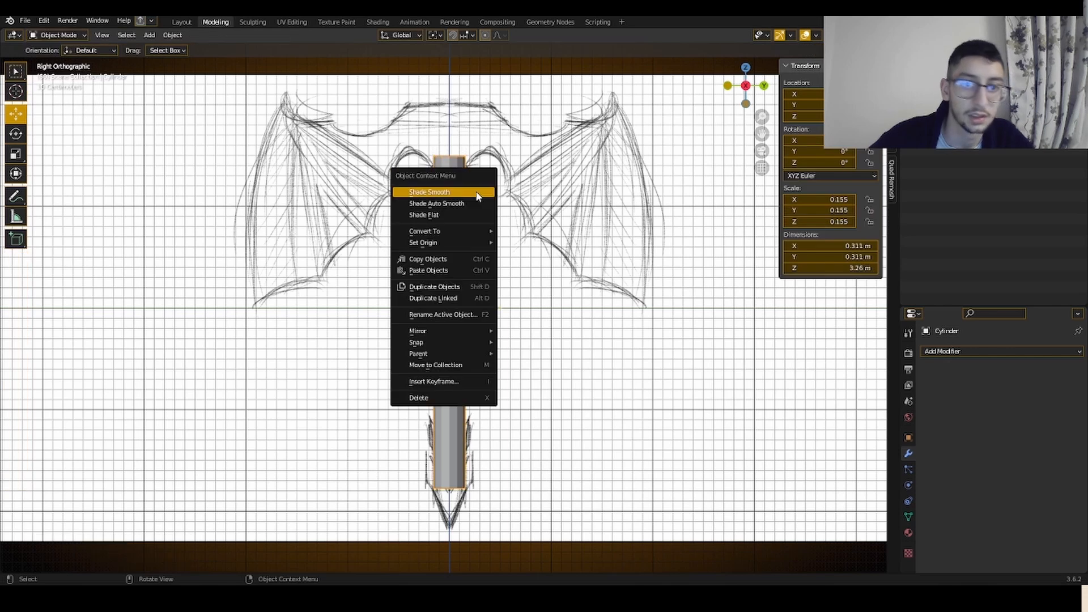
click(477, 195)
right_click(588, 159)
click(587, 150)
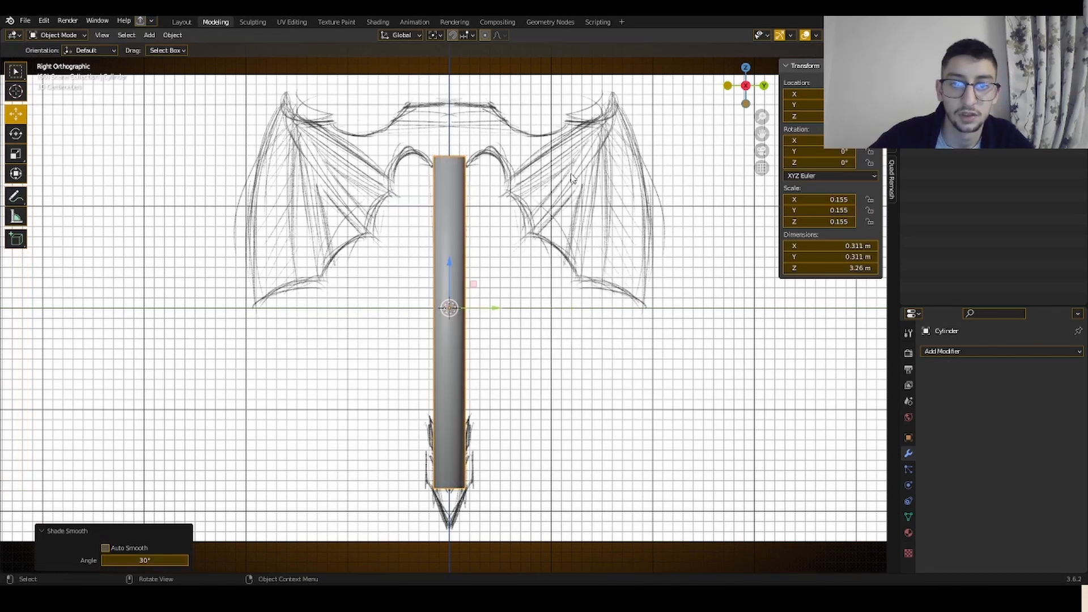
click(549, 228)
click(406, 547)
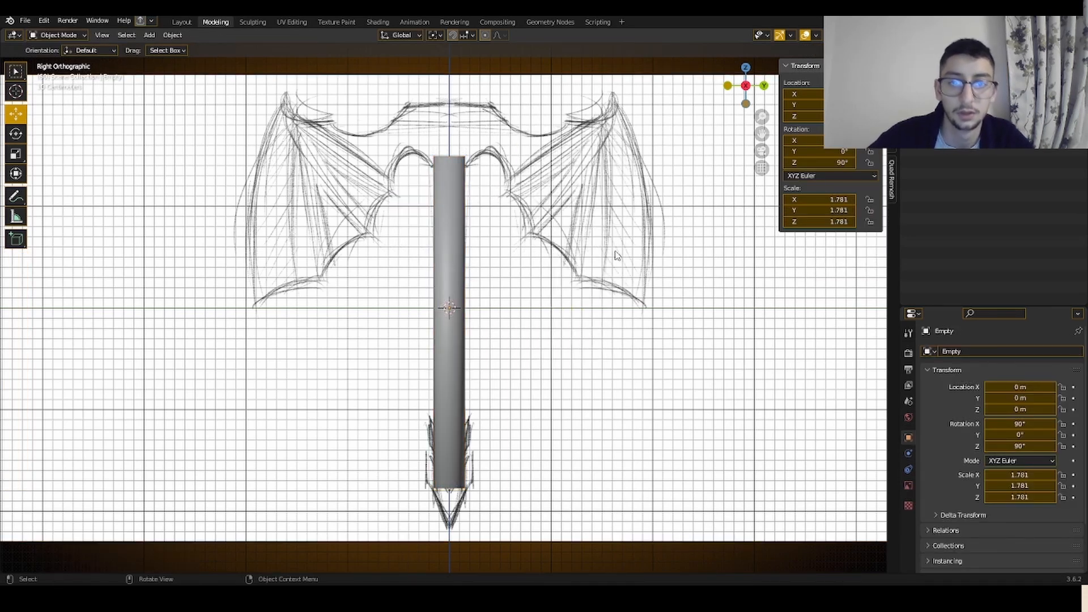
key(shift+a)
- Delete the top cap face of the handle cylinder in Edit Mode and return to Object Mode in the right orthographic view
mouse_move(621, 221)
middle_drag(376, 109, 478, 175)
click(450, 191)
click(55, 34)
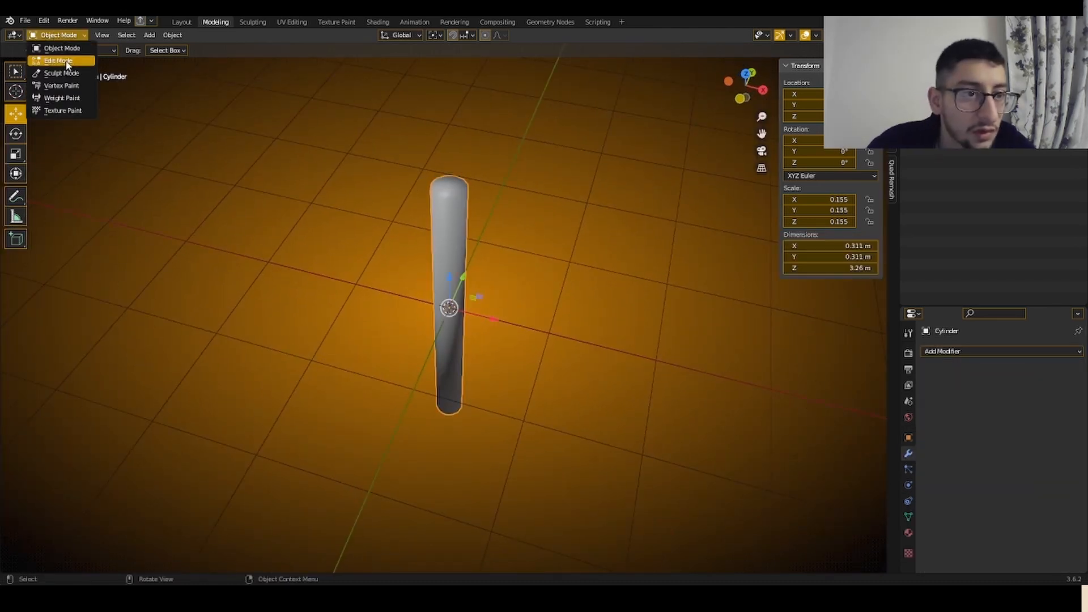
click(54, 57)
click(453, 192)
middle_drag(509, 313, 576, 255)
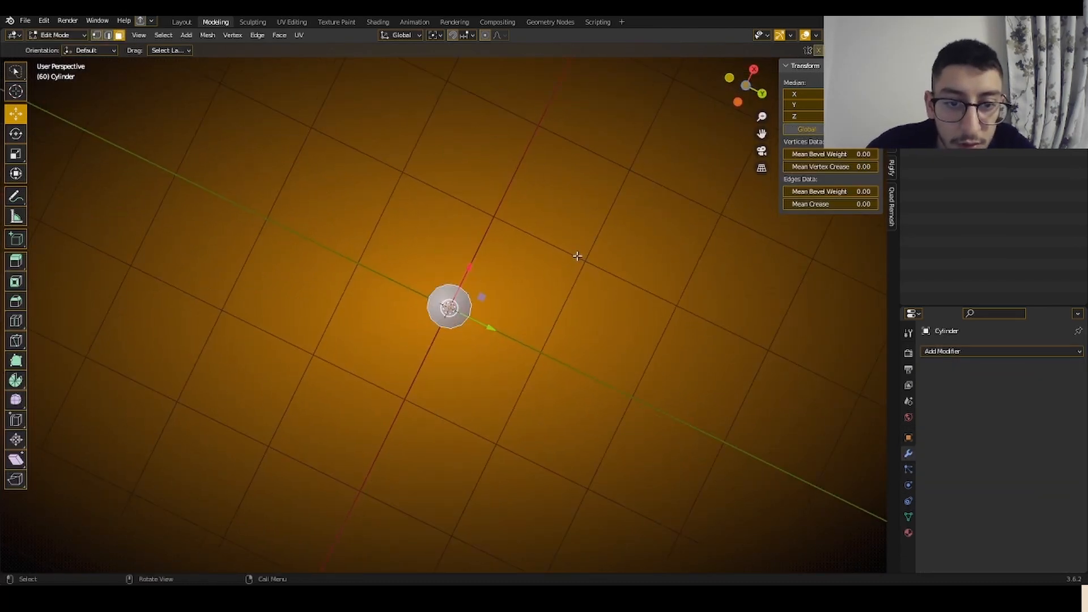
key(x)
click(569, 282)
click(754, 69)
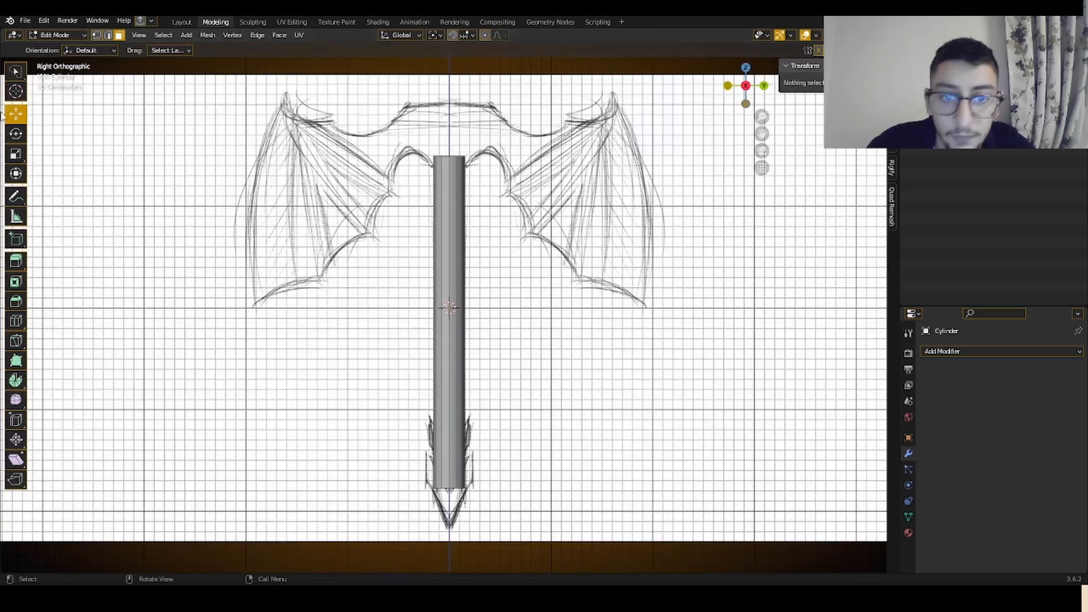
click(56, 34)
click(54, 45)
- Add a 2 m cube at the world origin as the base for the axe head
click(558, 187)
scroll(562, 182, down, 3)
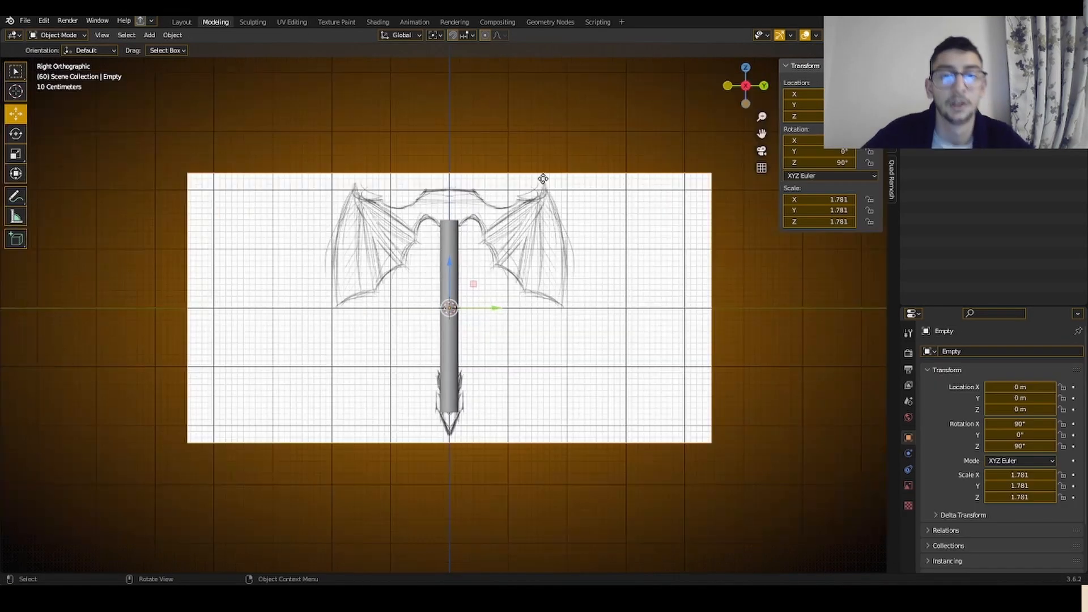
key(shift+a)
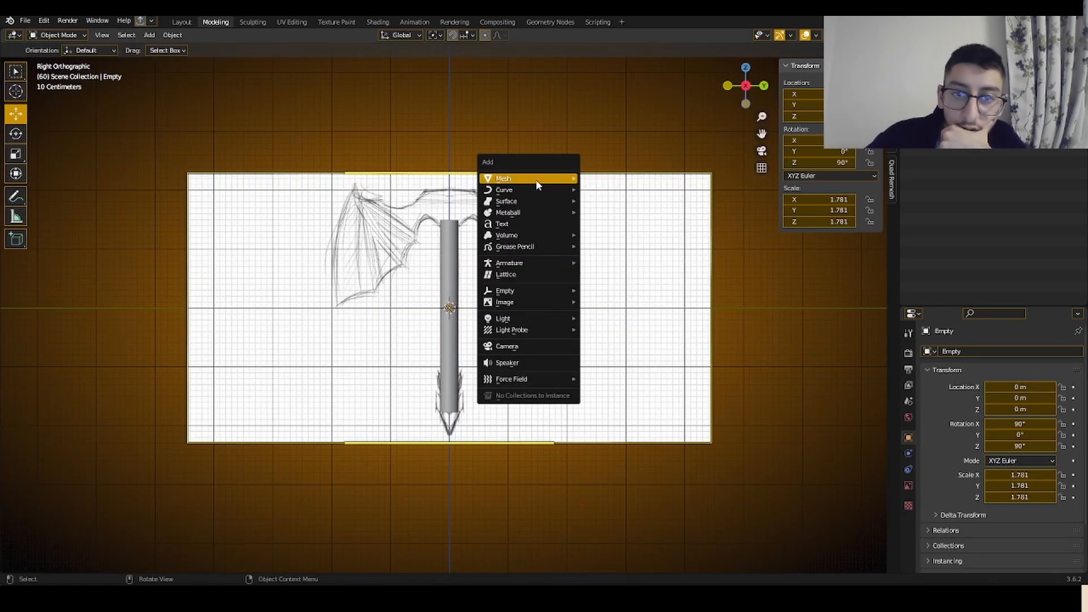
click(597, 190)
scroll(390, 205, up, 4)
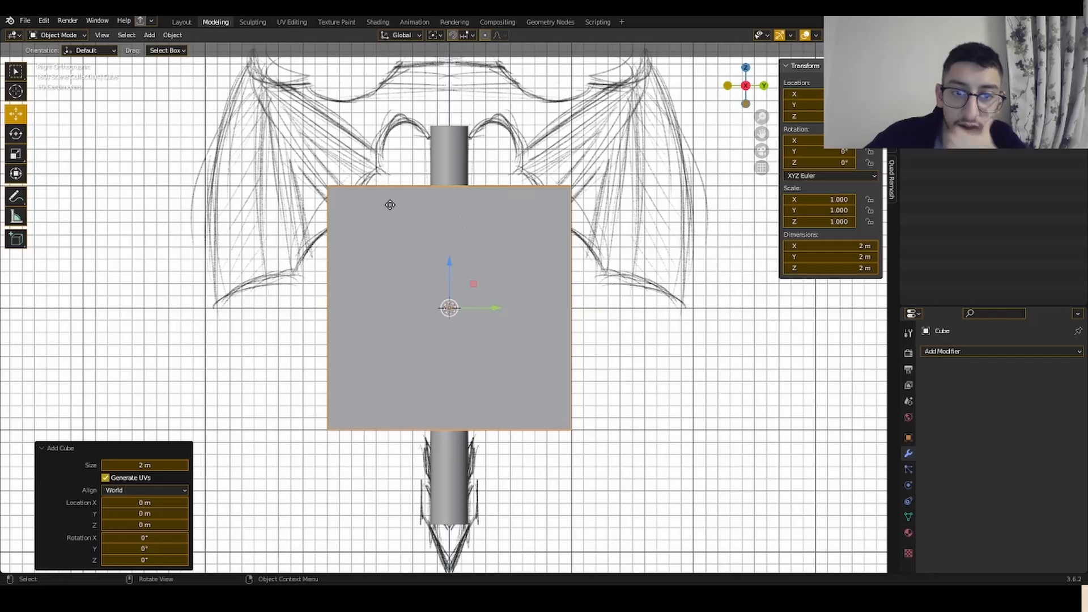
- In Edit Mode with see-through display, delete the cube's vertices on the negative Y side
click(61, 35)
click(64, 61)
key(alt+z)
mouse_move(492, 485)
mouse_down()
mouse_move(143, 255)
mouse_move(318, 96)
mouse_up()
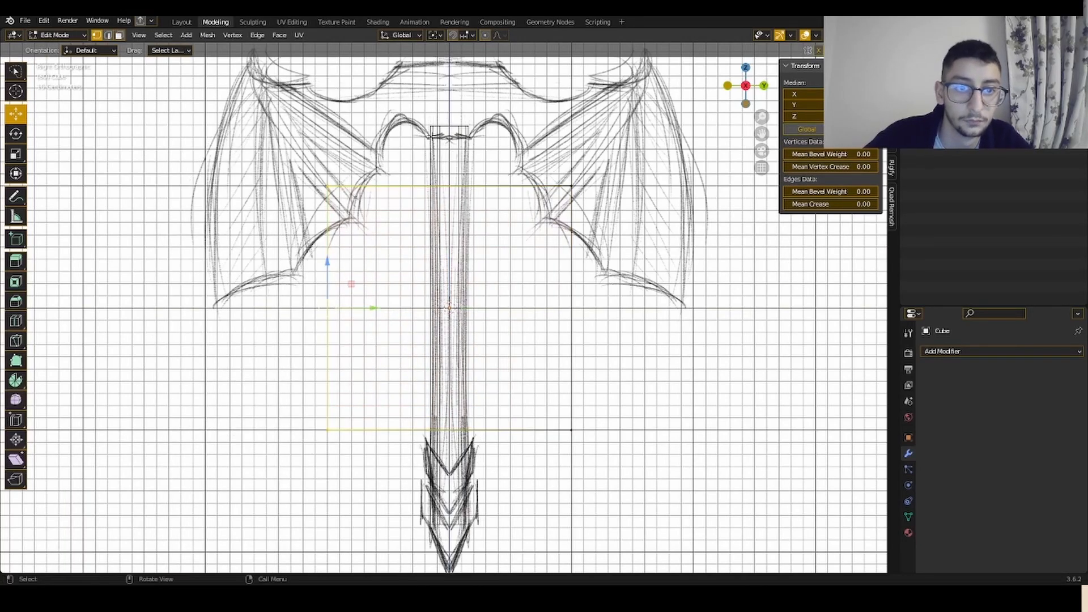
key(x)
click(418, 113)
- Add a Mirror modifier to the half cube
click(1024, 346)
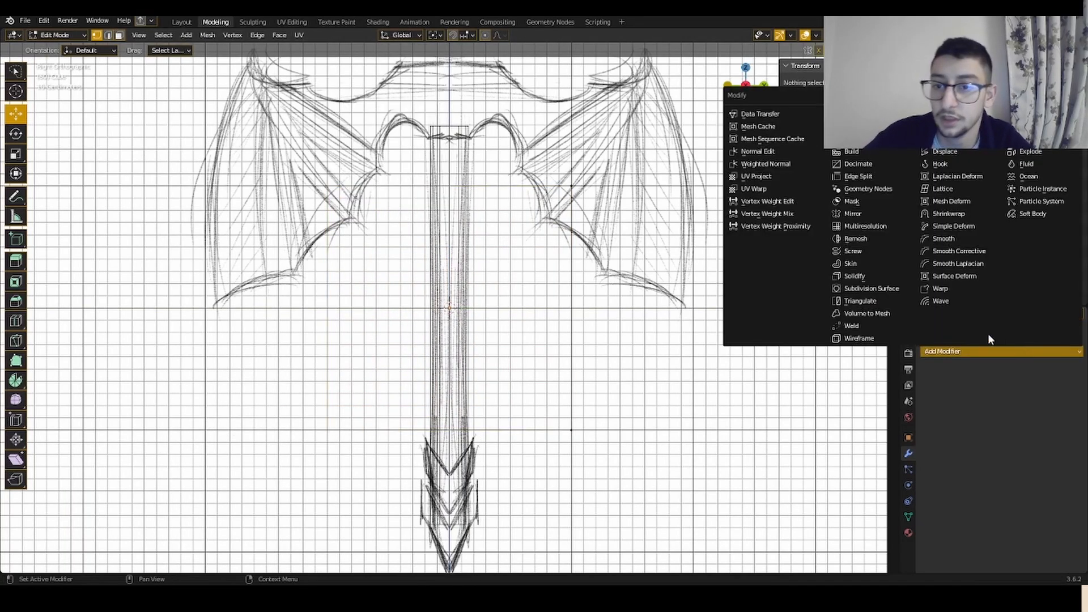
click(888, 205)
click(1060, 372)
click(1052, 350)
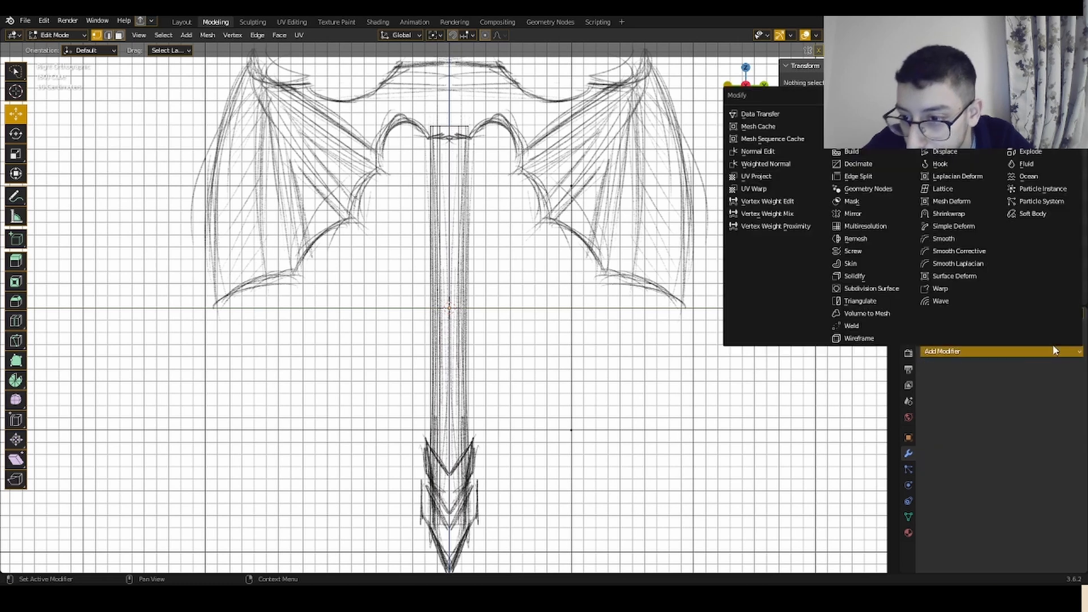
click(870, 214)
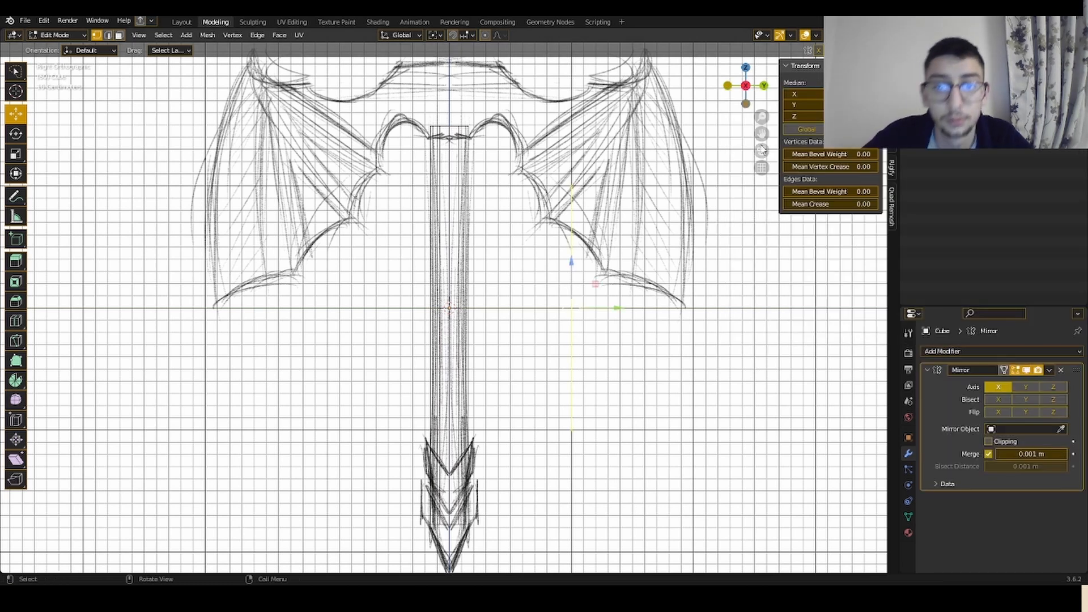
- Scale the cube's remaining face to about 0.6 and move it above the sketched axe head
shift+middle_drag(761, 134, 784, 392)
key(g)
click(637, 104)
key(s)
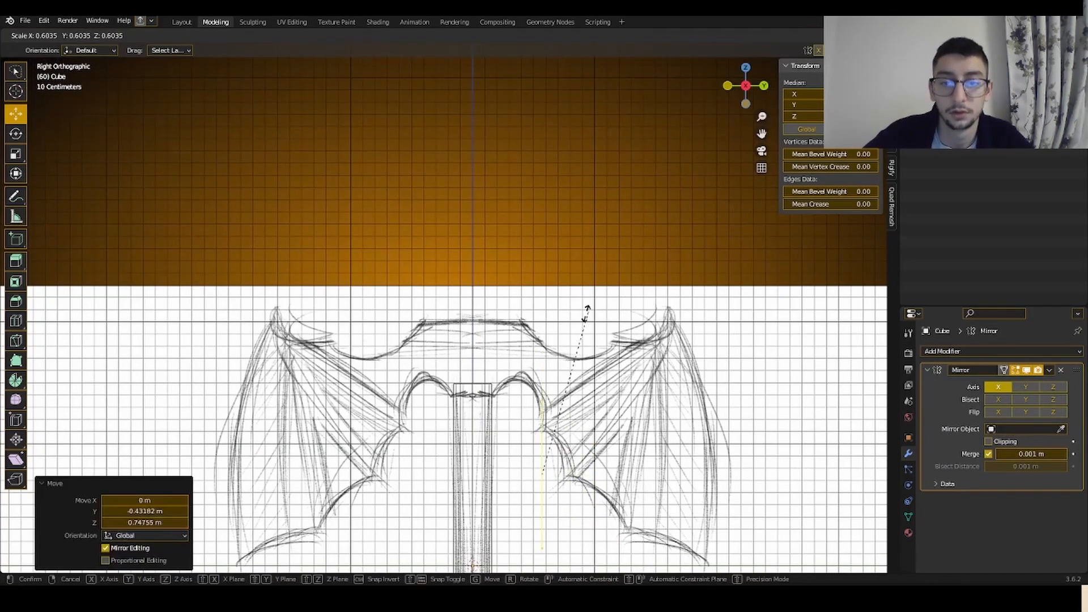
click(578, 310)
key(g)
click(528, 106)
- Scale the face down uniformly to about half its size so it better suits the handle's width
middle_drag(594, 233, 671, 255)
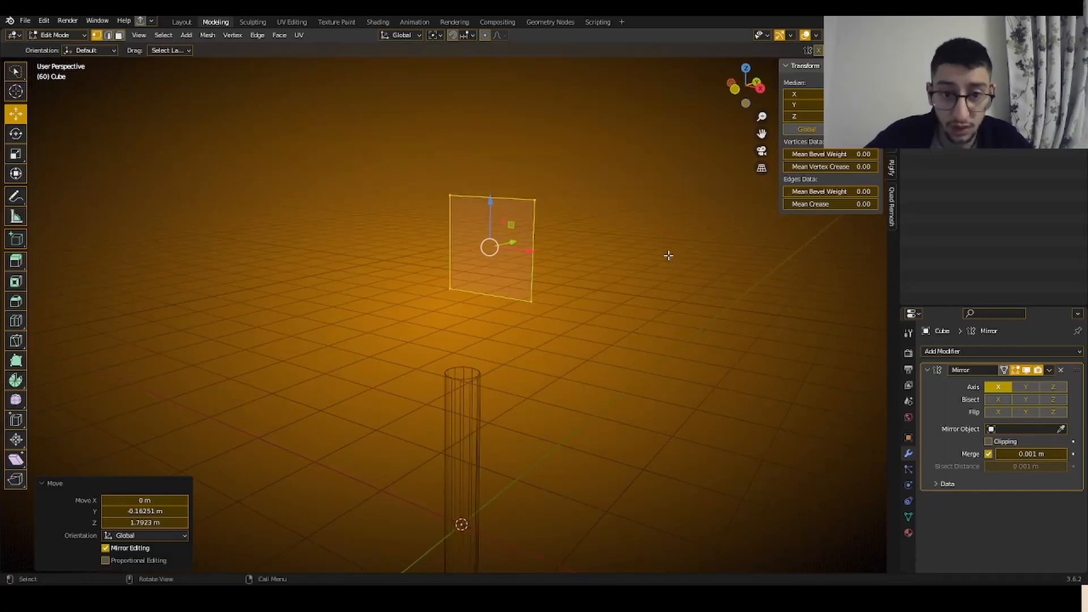
key(s)
click(527, 253)
key(s)
click(685, 204)
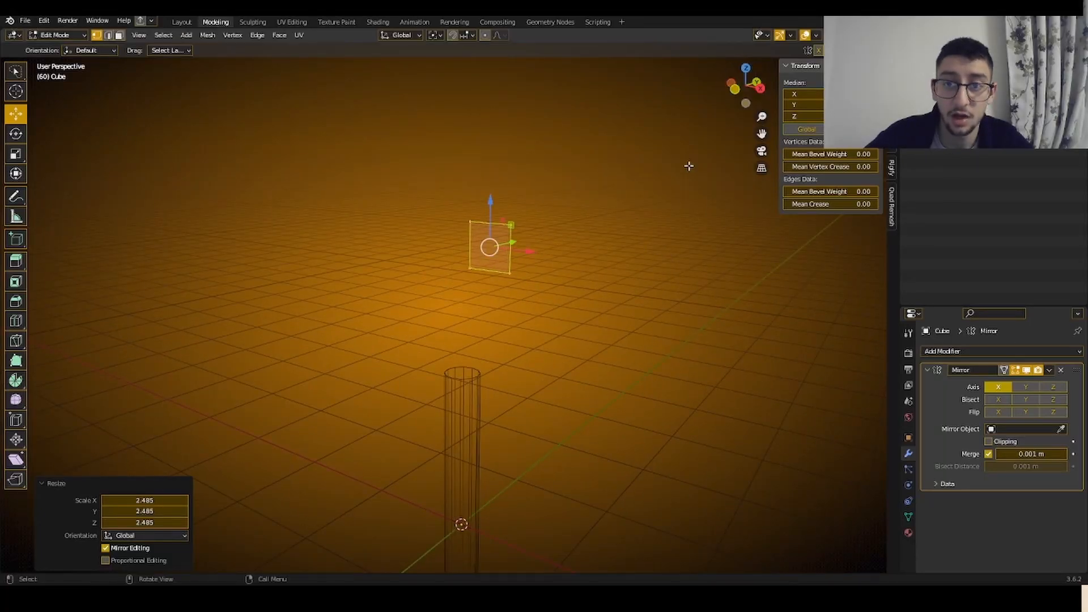
- Delete the square face and its horizontal edges, keeping only the two vertical edges
scroll(601, 196, up, 1)
key(3)
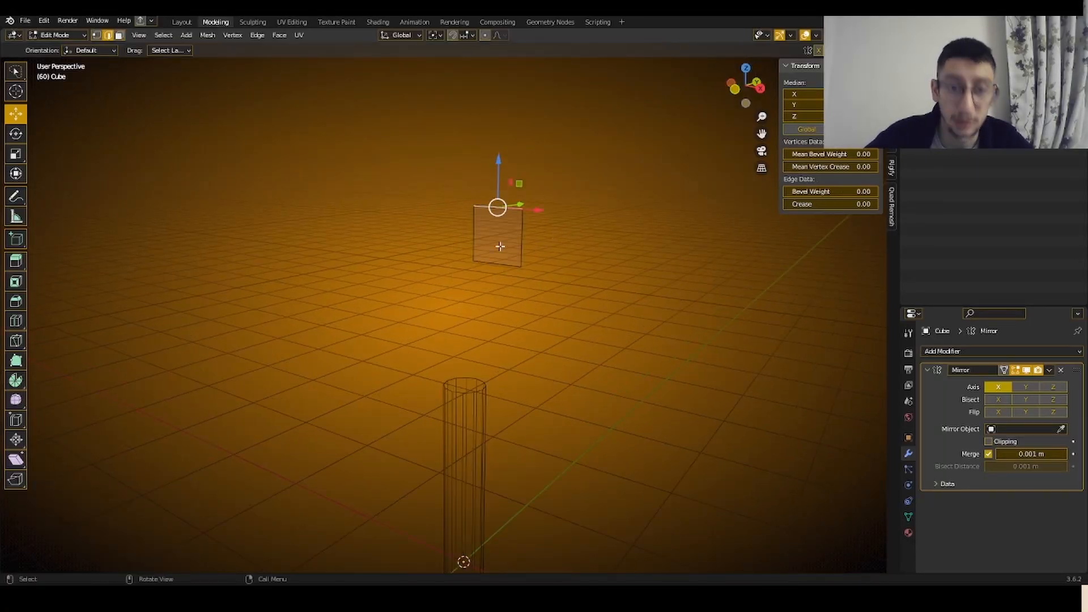
key(x)
click(563, 253)
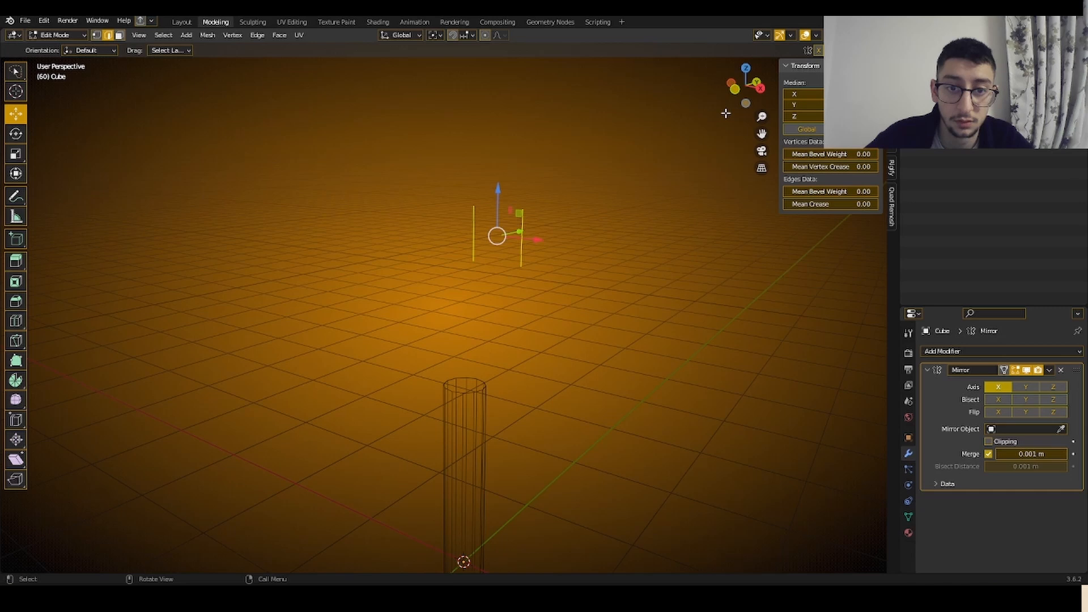
- Move the vertical edges down about 0.85 m and about 0.13 m toward negative Y onto the sketched axe head
click(762, 92)
key(g)
click(655, 330)
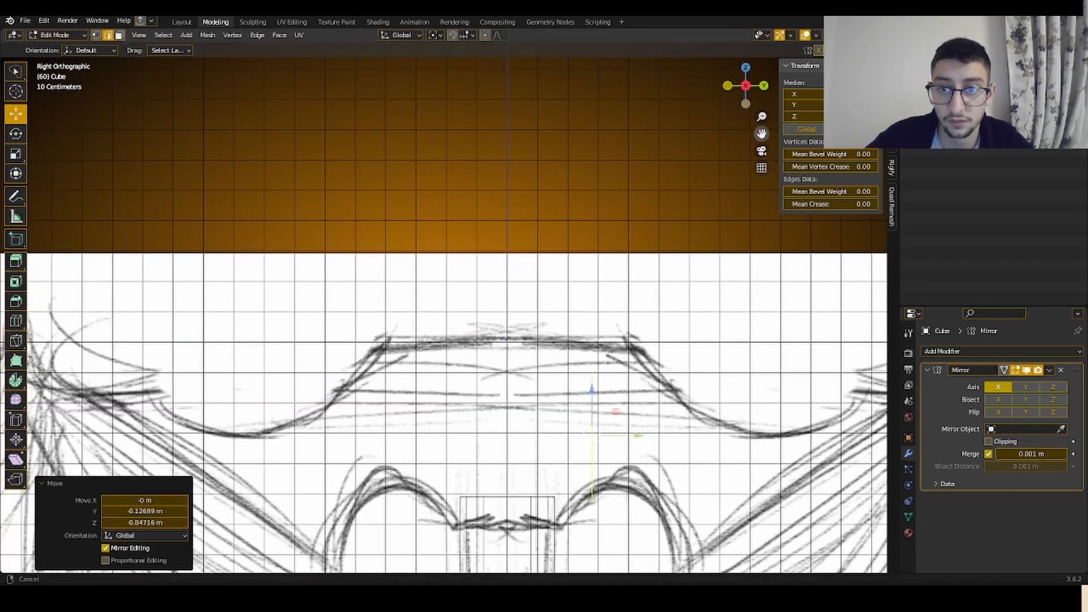
drag(762, 133, 659, 6)
scroll(581, 286, up, 2)
key(1)
key(s)
click(615, 299)
key(ctrl+z)
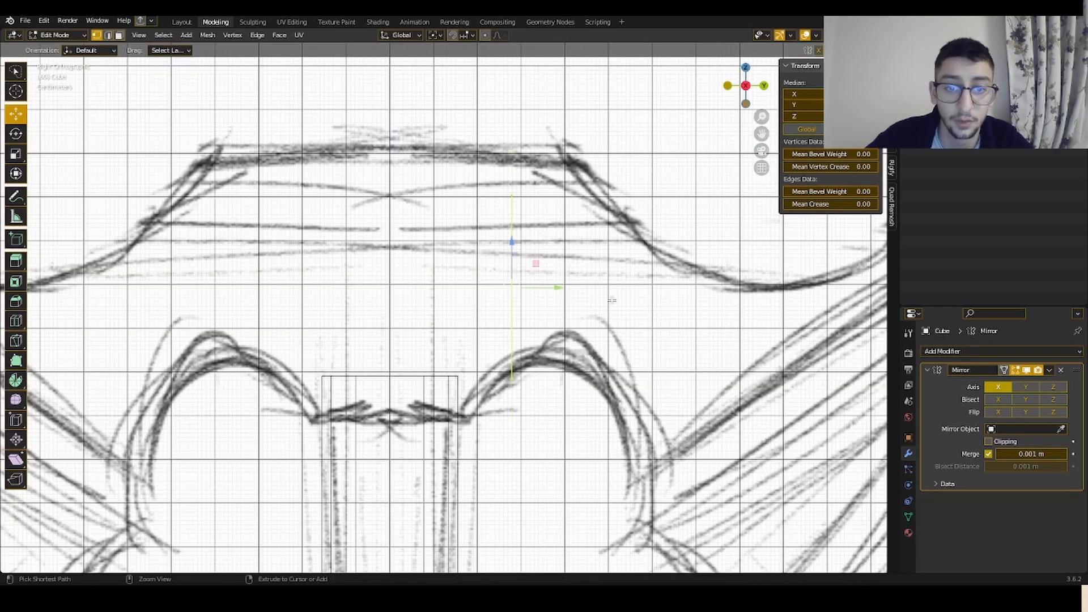
- Scale the vertical edges by 1.439 along Z and move them about 0.09 m inward to the sketched head's height beside the handle
key(s)
key(z)
click(567, 272)
key(g)
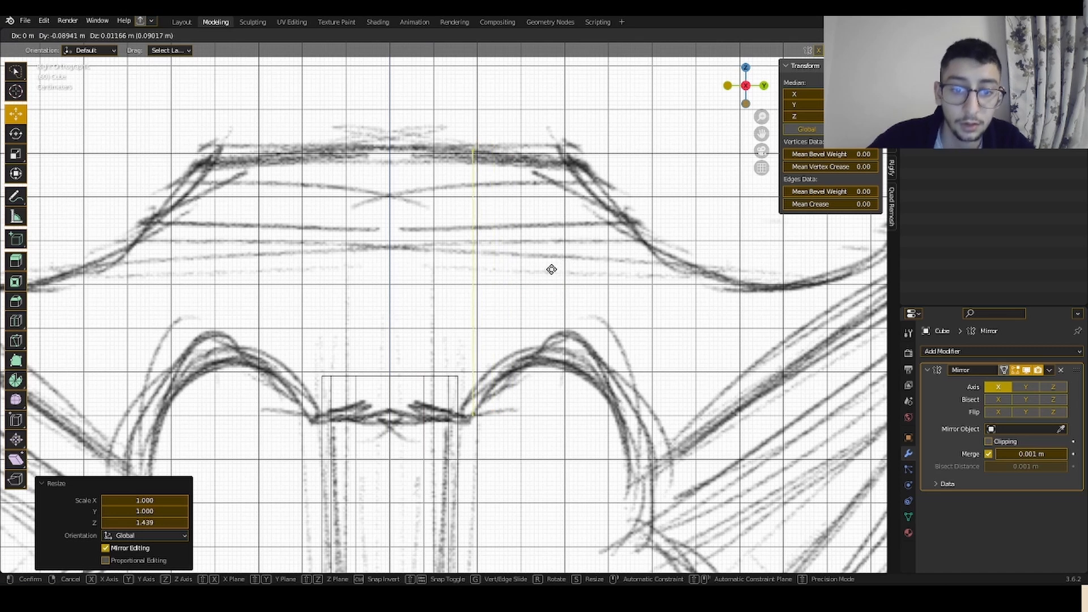
click(552, 269)
- Extrude the vertical edges outward about 0.19 m along Y into strips and switch to solid display
scroll(520, 285, down, 1)
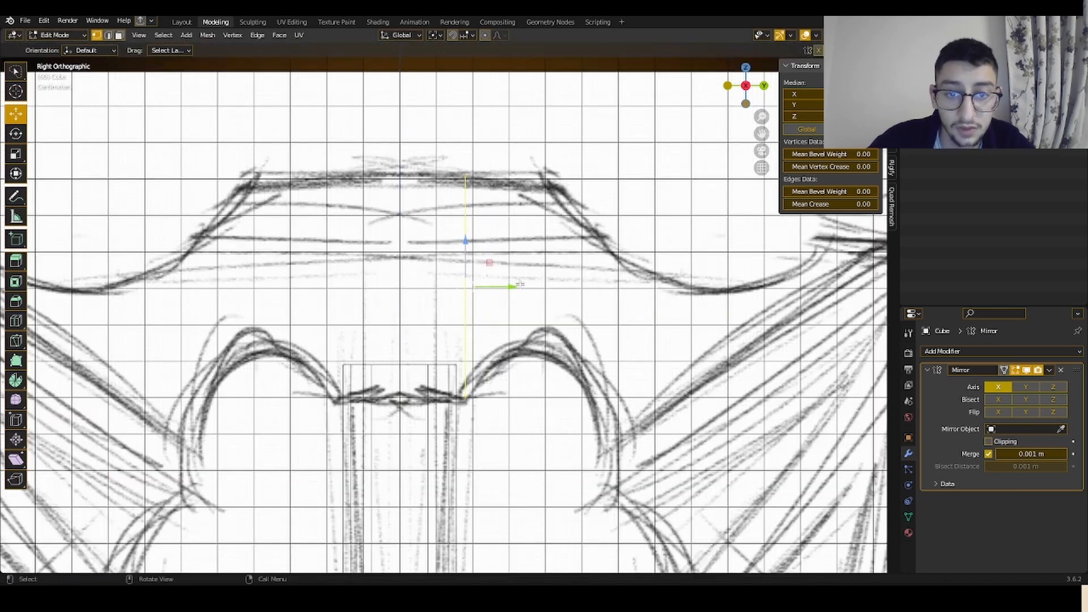
key(e)
right_click(518, 284)
drag(511, 286, 582, 288)
middle_drag(582, 275, 601, 282)
key(z)
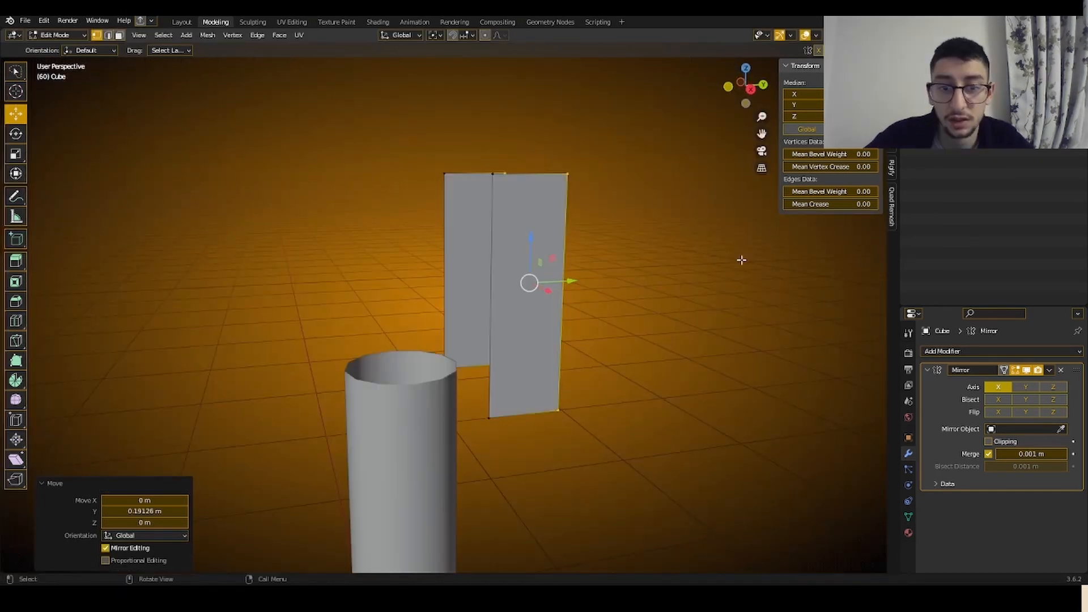
click(751, 87)
key(s)
click(585, 344)
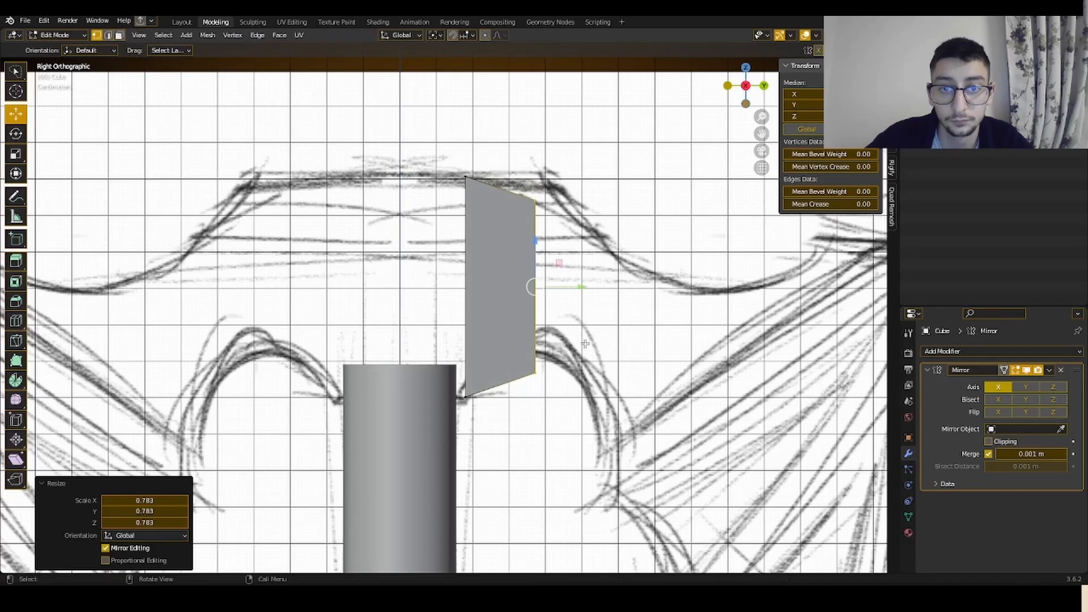
key(ctrl+z)
- Delete the duplicate strip on the negative X side and enable the Y axis in the Mirror modifier
middle_drag(595, 266, 512, 302)
click(568, 349)
key(3)
click(539, 295)
key(x)
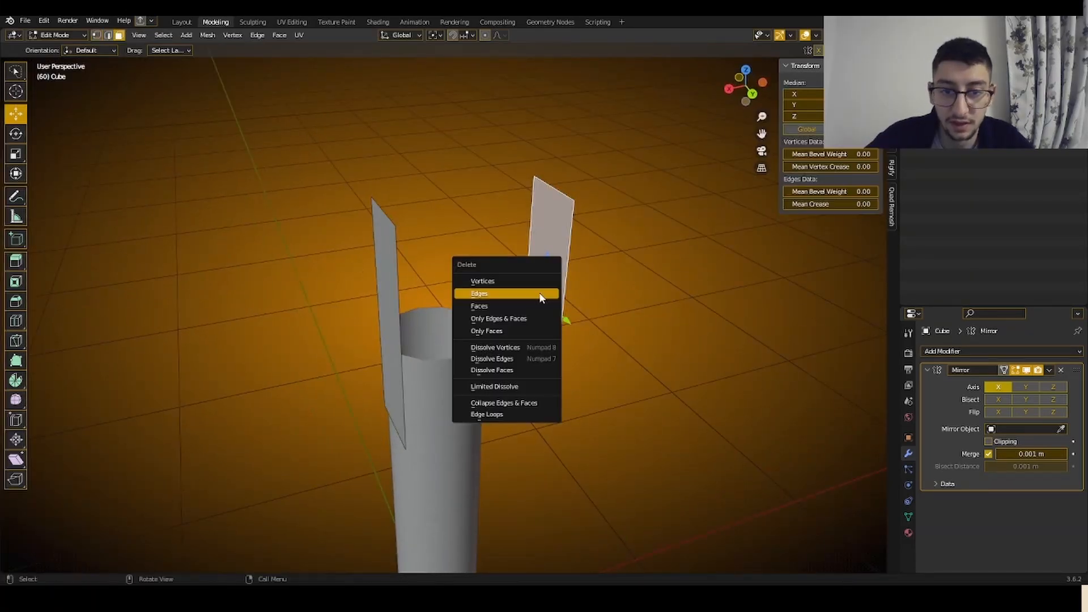
click(541, 295)
click(1029, 389)
middle_drag(597, 313, 766, 267)
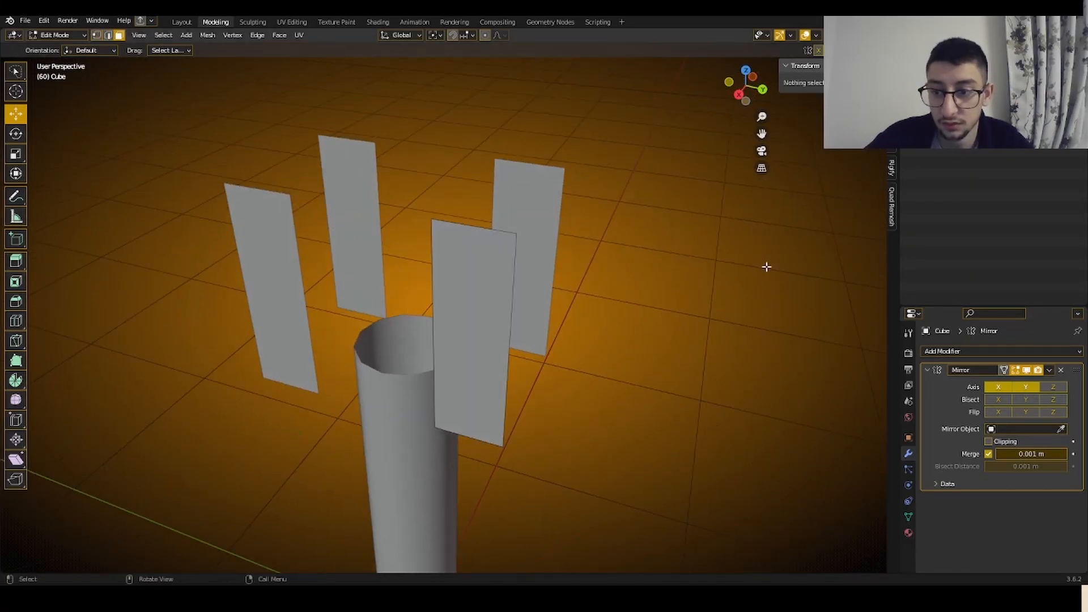
- Lower the strip's upper outer vertex along Z and move its lower outer vertex up onto the sketched arch
click(741, 98)
key(1)
click(544, 185)
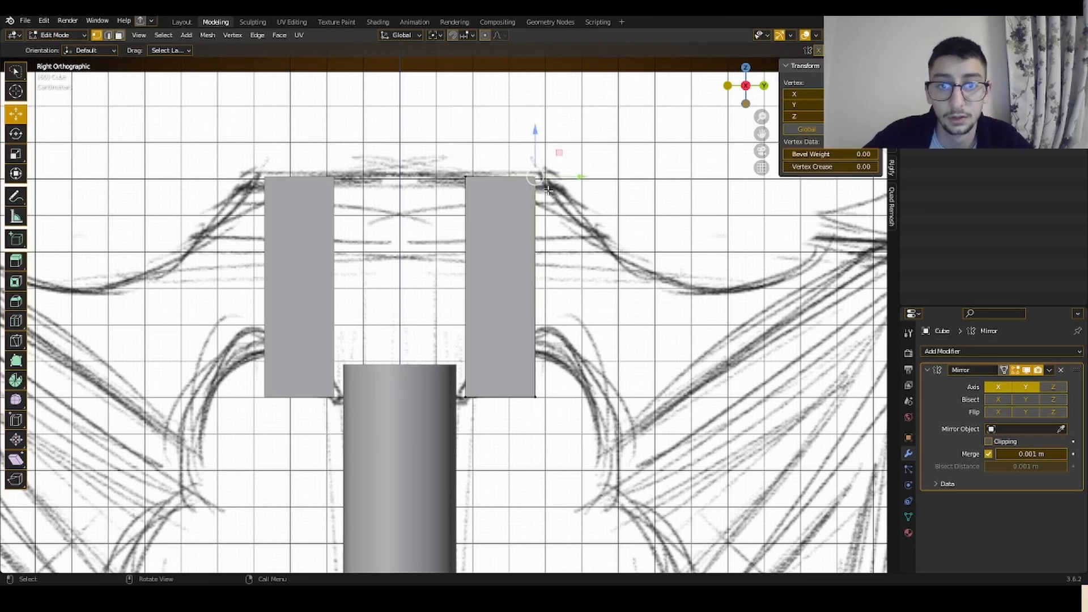
key(g)
key(z)
click(558, 221)
click(535, 396)
key(g)
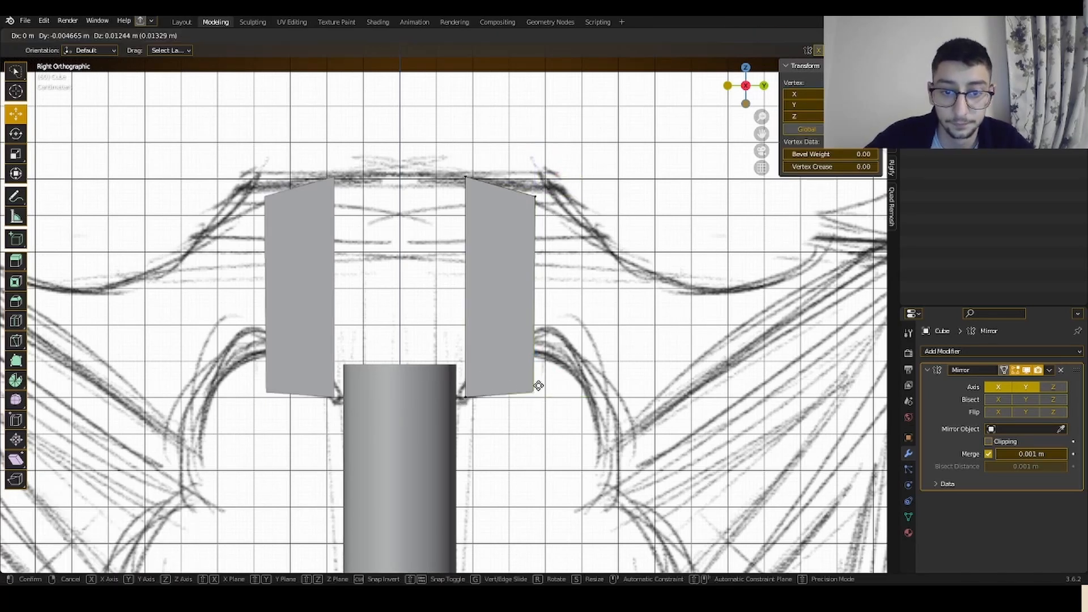
click(532, 349)
- Extrude the lower outer vertex in successive short segments along the sketched arch beneath the axe head
key(e)
scroll(627, 396, down, 3)
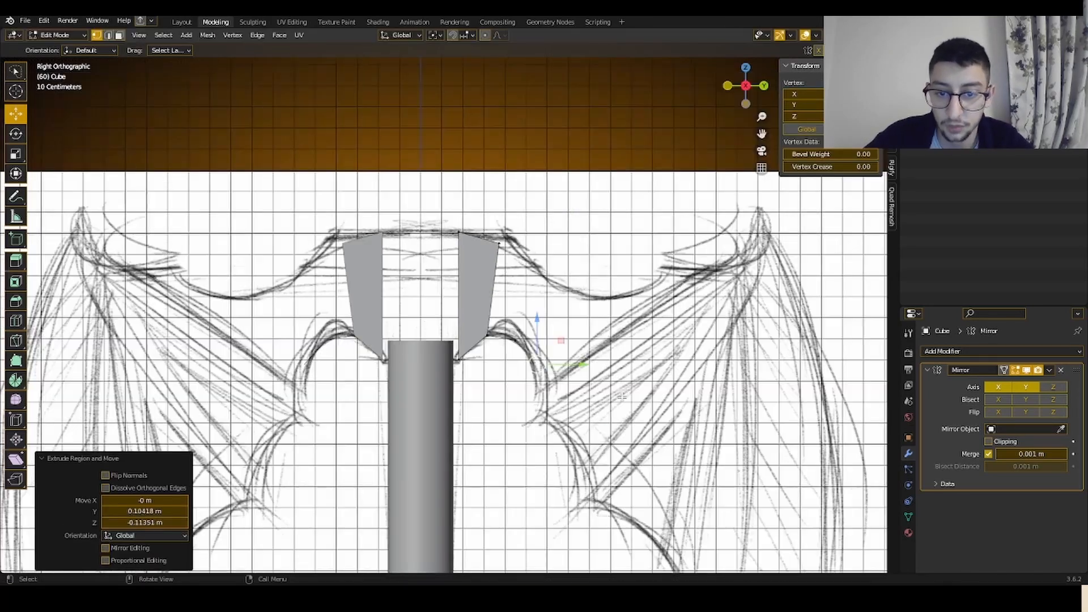
click(611, 339)
key(e)
click(622, 373)
key(a)
scroll(572, 283, up, 2)
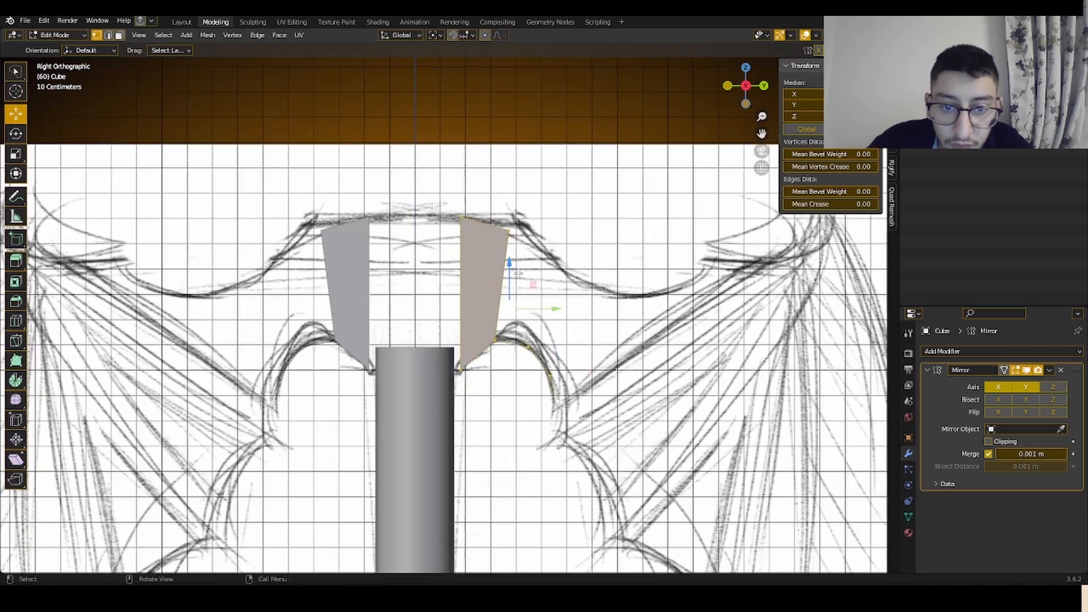
- Extrude the upper outer vertex in successive segments along the sketched upper curve to the wing, adjusting the end vertex
click(536, 228)
key(e)
click(586, 260)
key(e)
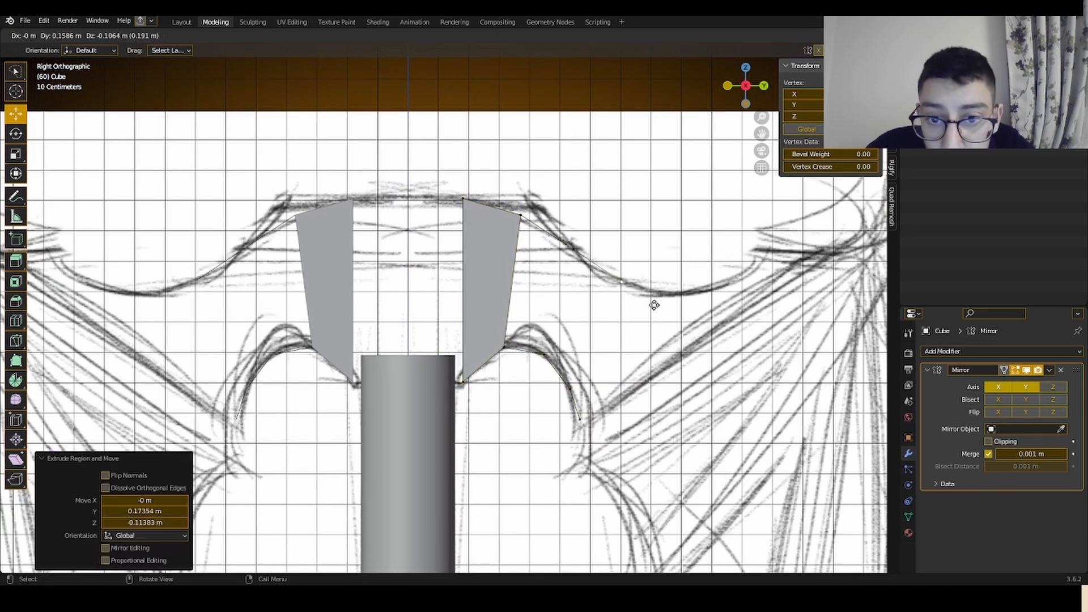
click(726, 329)
key(e)
click(773, 309)
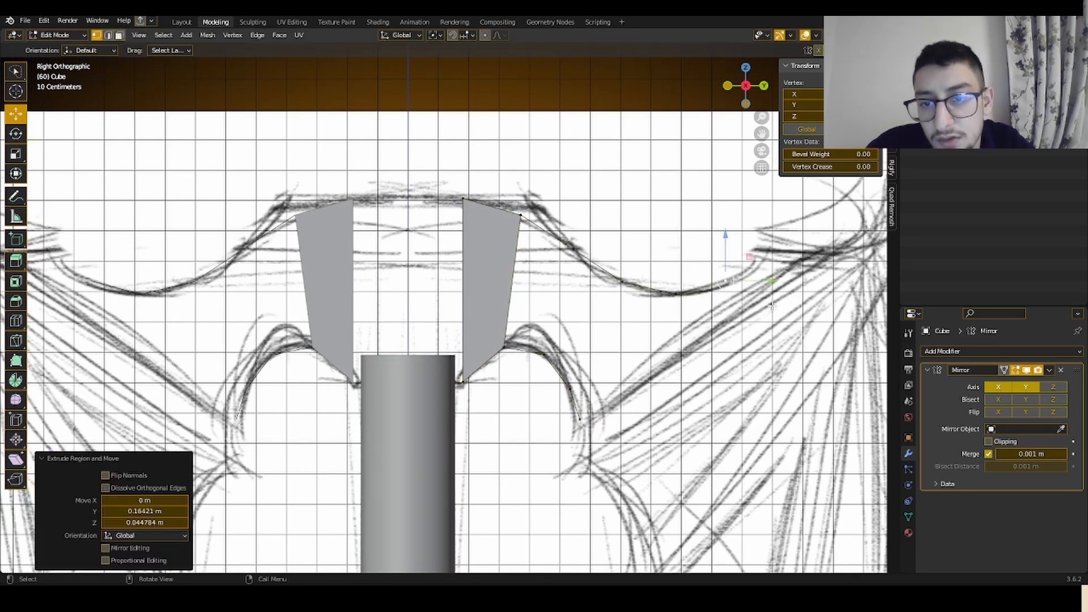
key(e)
click(759, 274)
scroll(740, 264, down, 1)
key(g)
click(733, 259)
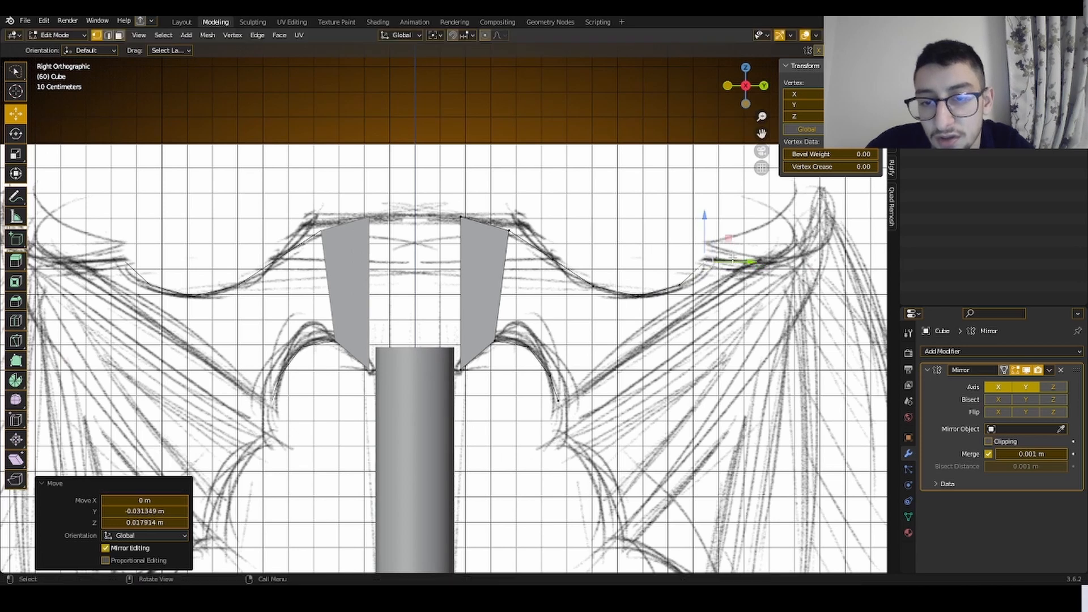
scroll(838, 556, up, 2)
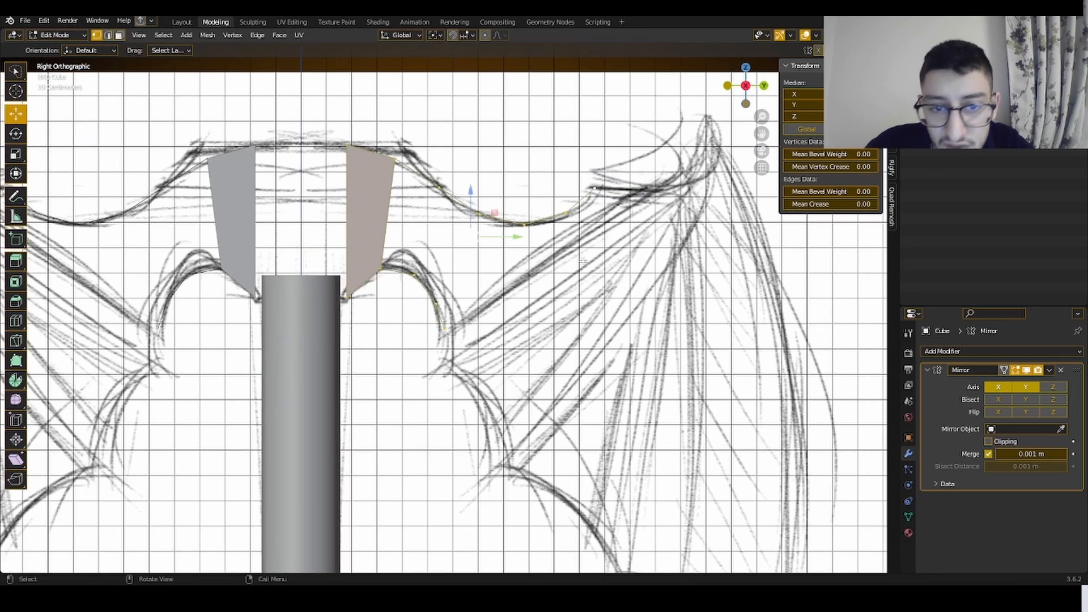
key(l)
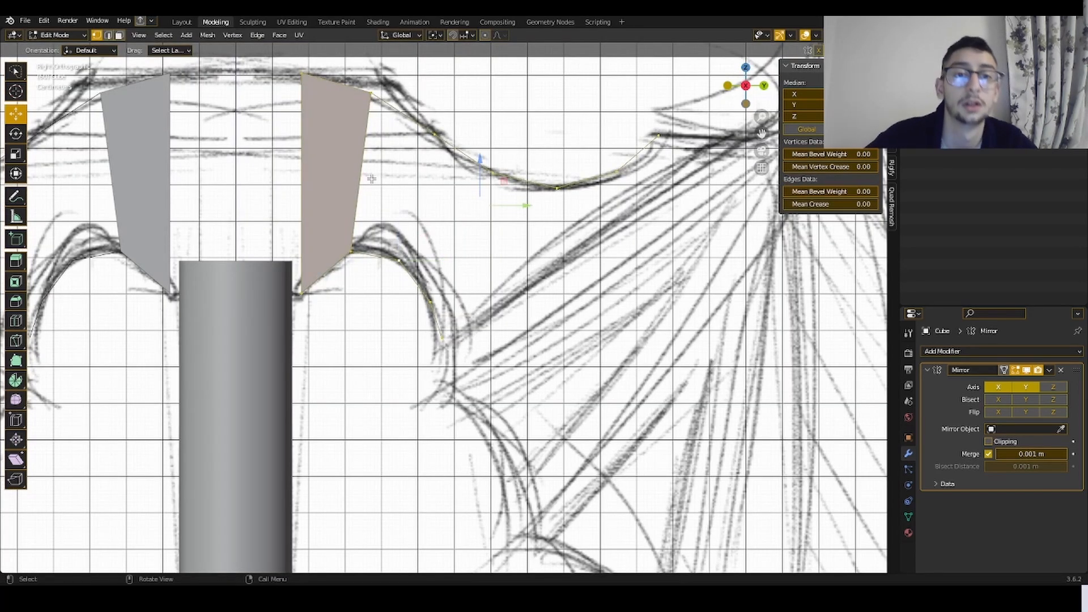
click(400, 250)
key(e)
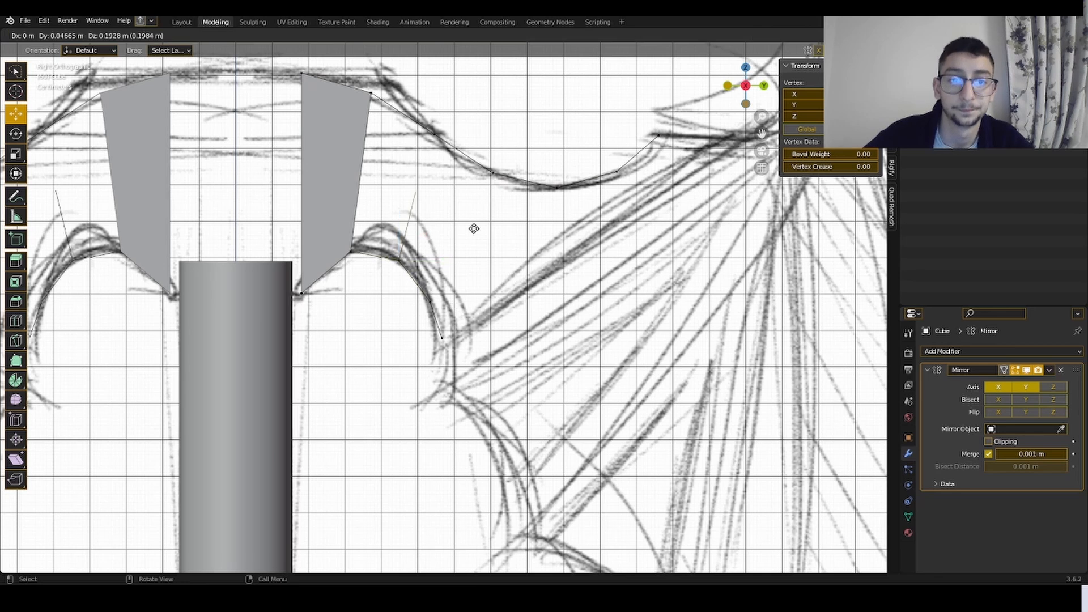
click(475, 223)
key(ctrl+z)
key(ctrl+z)
key(ctrl+shift+z)
- Fill a face between the strip's two outer vertices and the first extruded vertices of the upper and lower curves
shift+click(437, 141)
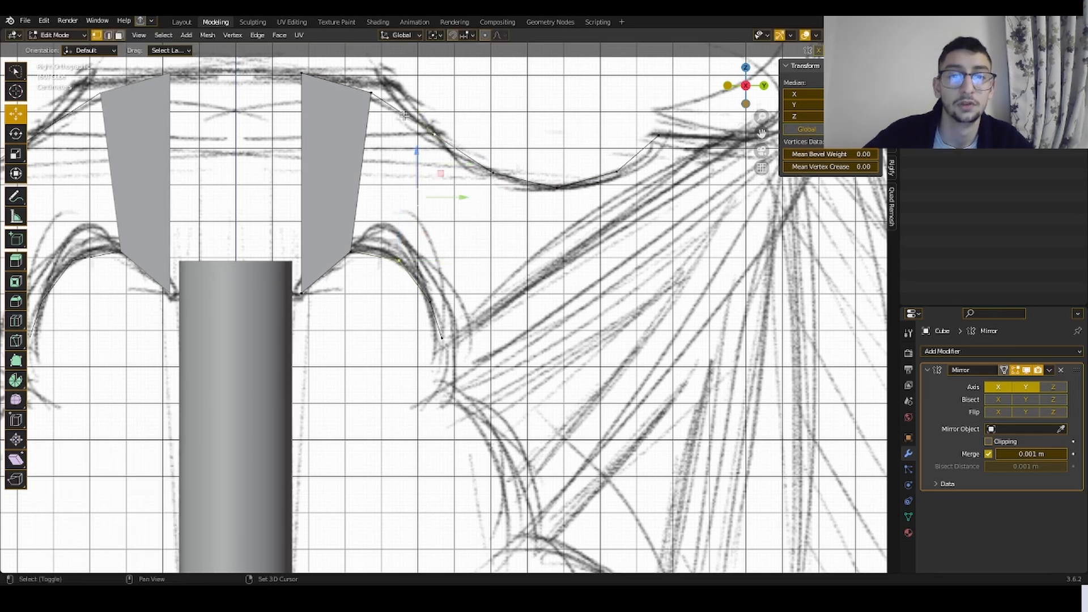
shift+click(374, 96)
shift+click(356, 249)
key(f)
scroll(391, 249, down, 4)
click(468, 245)
scroll(445, 254, up, 4)
key(l)
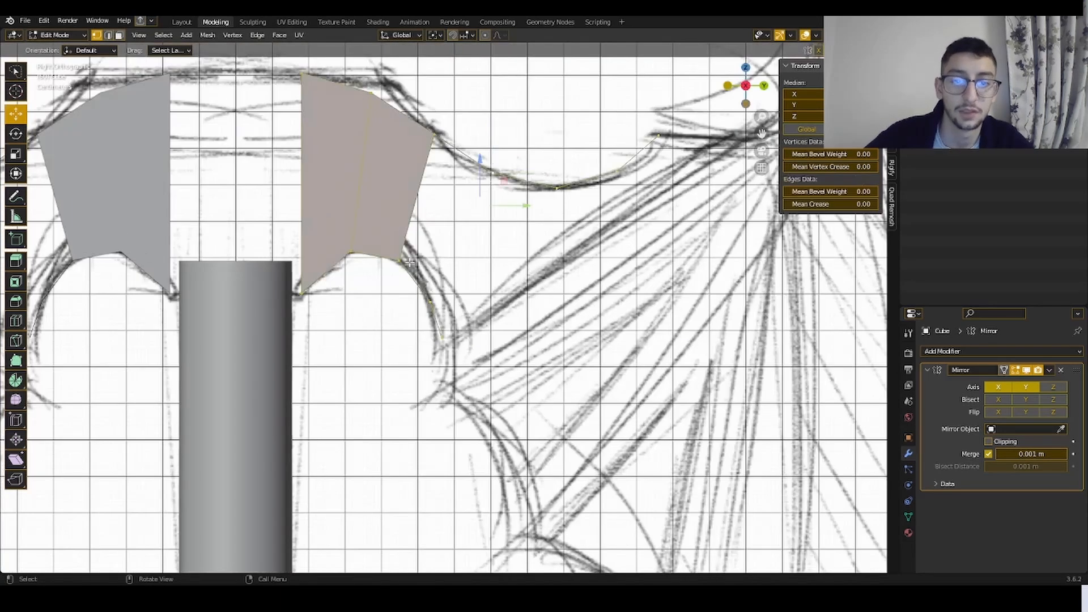
- Fill successive faces between the upper and lower curves, out to the upper curve's second-to-last vertex and the lower curve's end vertex
click(403, 265)
shift+click(492, 173)
key(f)
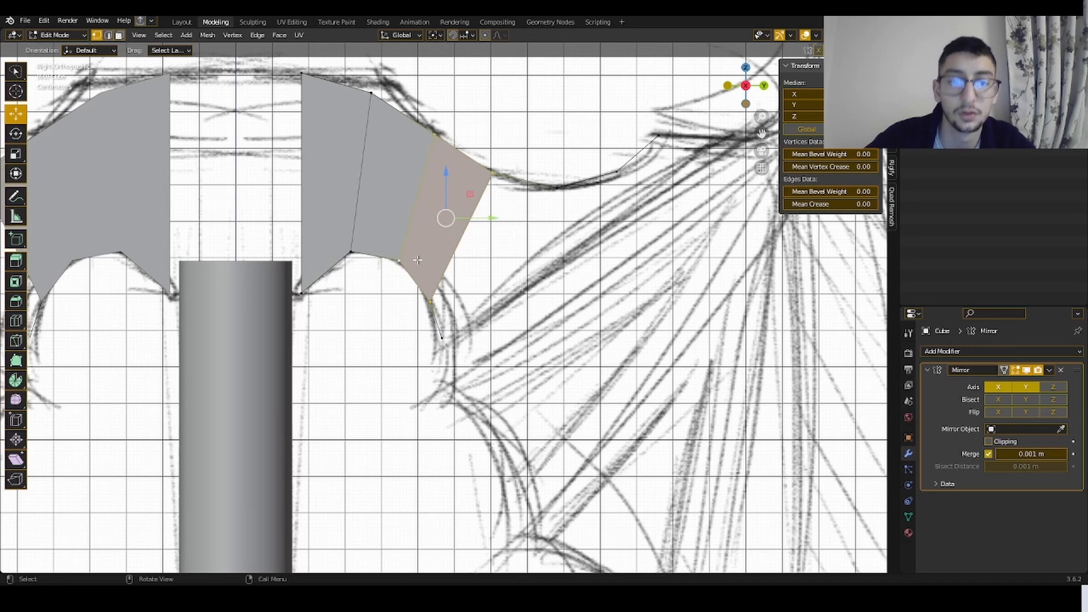
key(f)
click(557, 188)
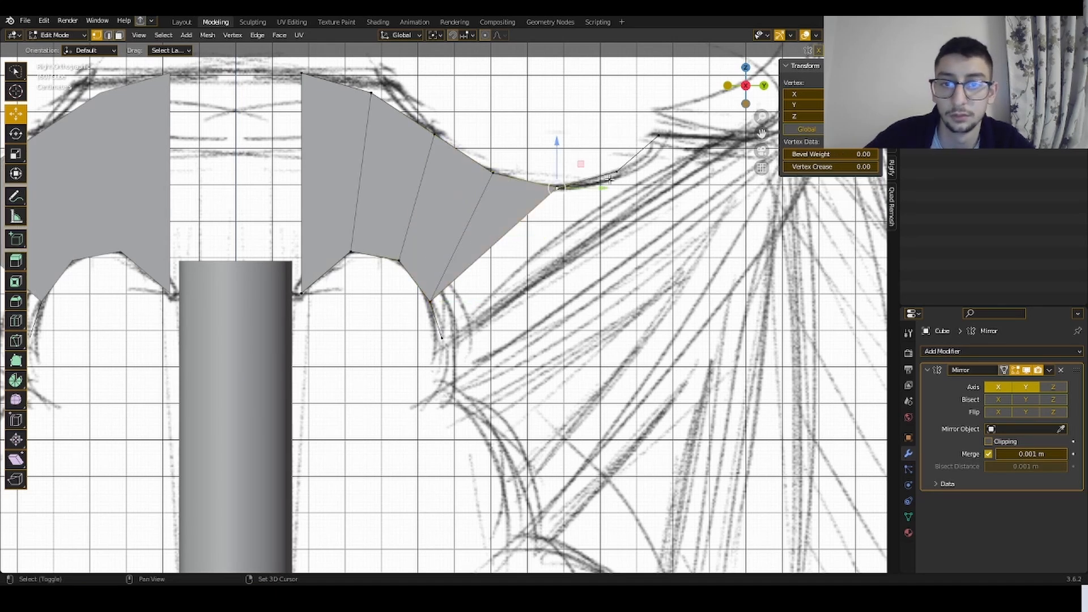
shift+click(616, 173)
shift+click(429, 303)
key(f)
click(595, 205)
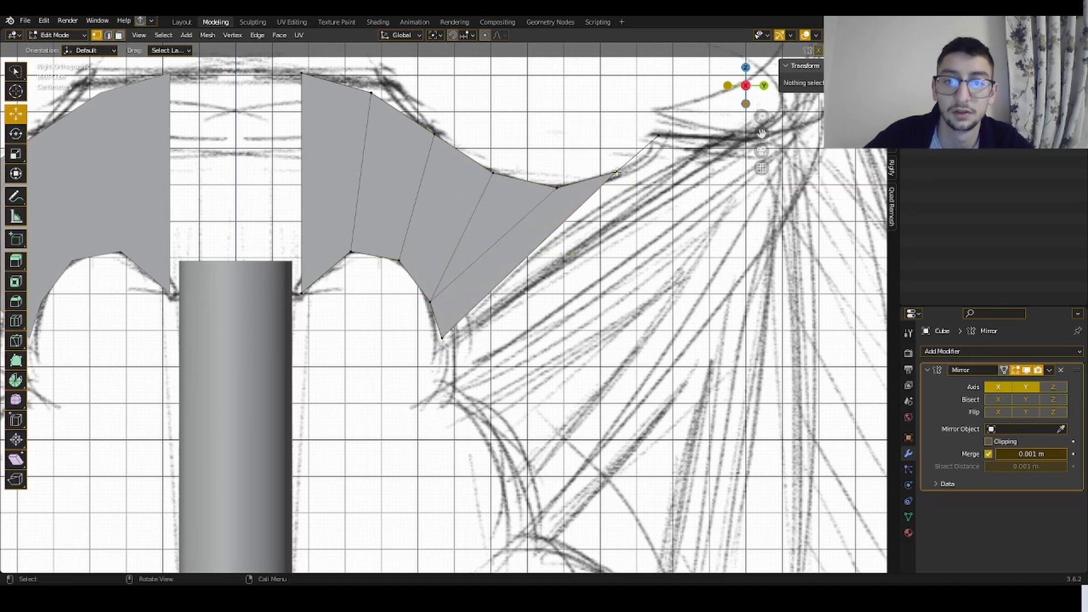
- Extrude the upper curve's second-to-last vertex down to the wing's sketched arm, fill the adjoining face, and nudge the new vertex into place
click(617, 174)
scroll(618, 227, down, 1)
key(e)
click(640, 255)
shift+click(589, 196)
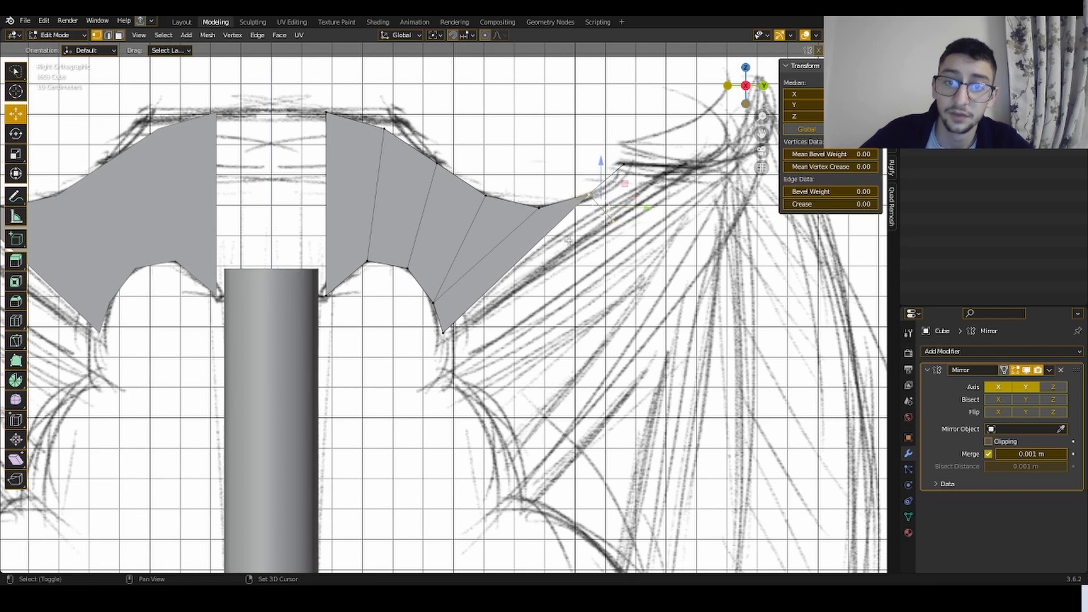
shift+click(448, 332)
key(f)
click(614, 223)
key(g)
click(603, 221)
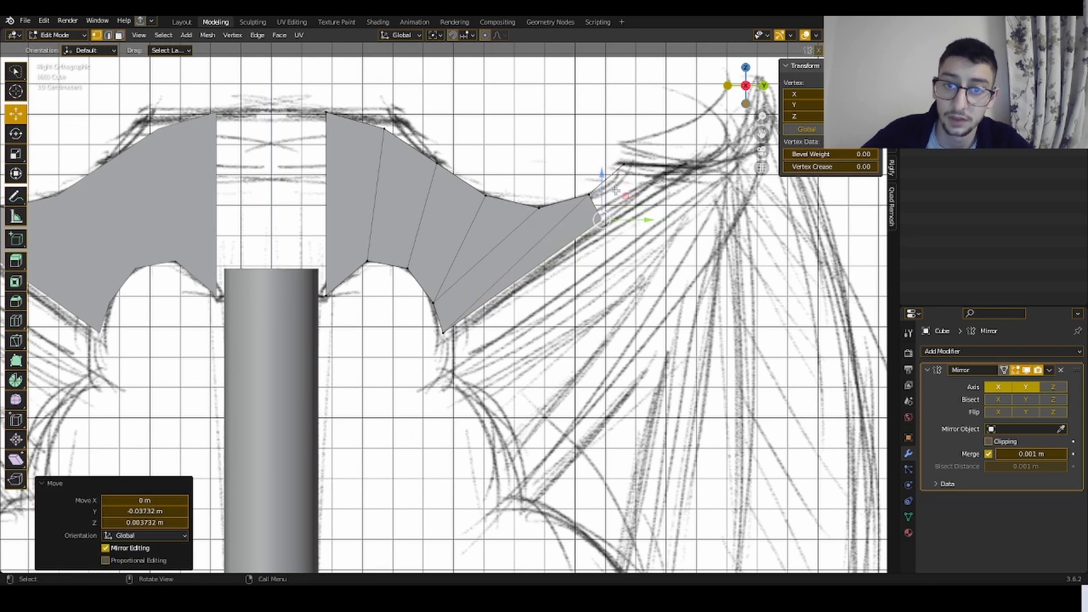
- Extrude the upper curve's end vertex outward along the sketched arm and fill a face between the new segment and the lower arm vertex
click(623, 168)
shift+click(605, 223)
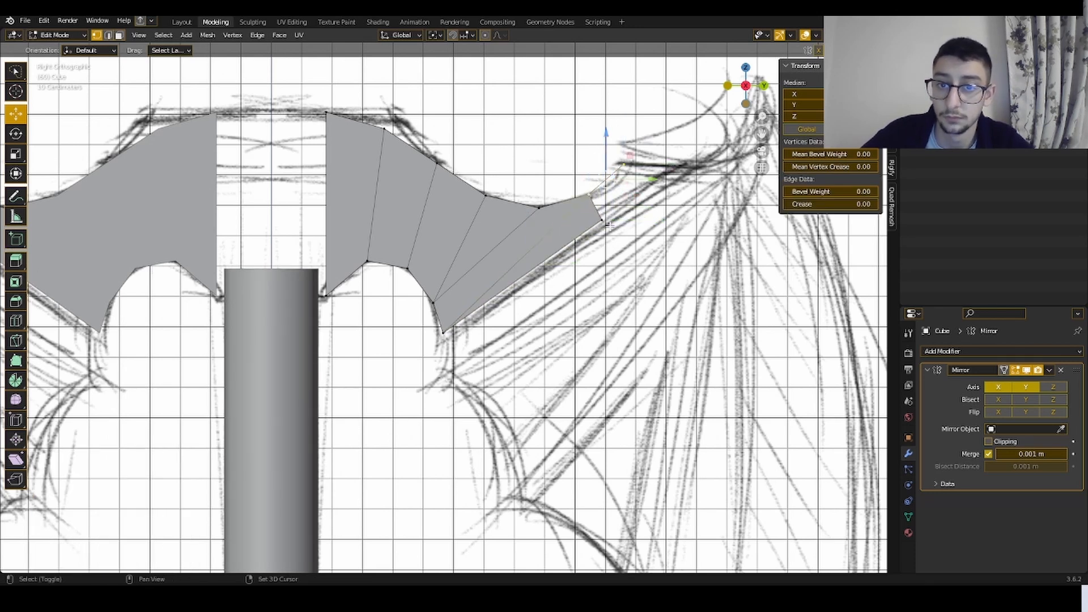
click(627, 168)
key(e)
click(682, 166)
click(681, 166)
shift+click(627, 164)
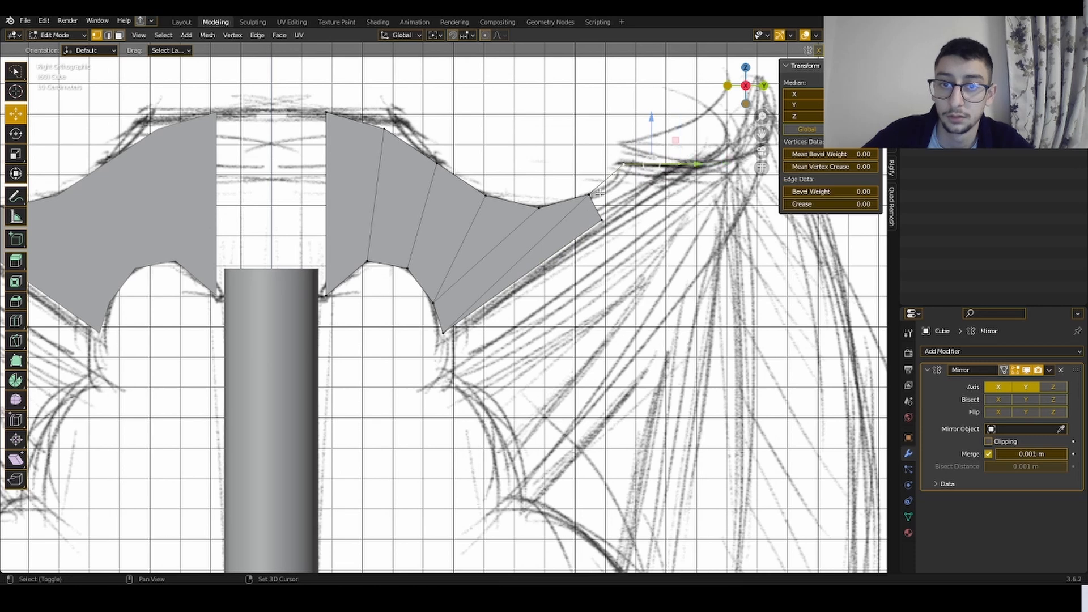
shift+click(598, 224)
key(f)
scroll(596, 227, down, 4)
click(559, 240)
scroll(573, 244, up, 3)
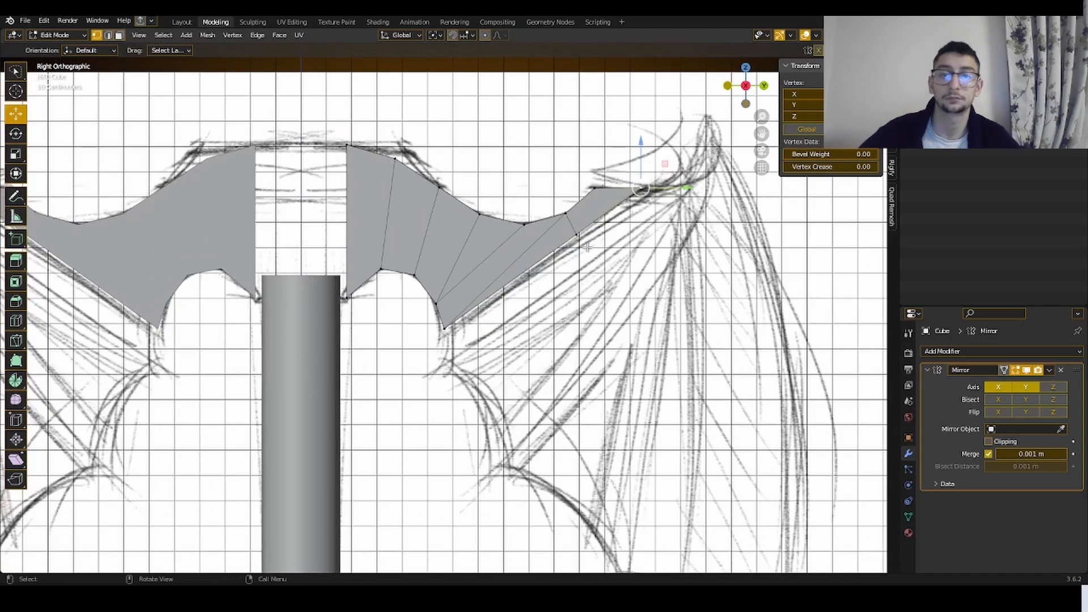
- Extrude the arm's end vertex in three successive segments along the sketched curve up into the wing's claw
shift+middle_drag(763, 127, 616, 157)
scroll(612, 170, up, 2)
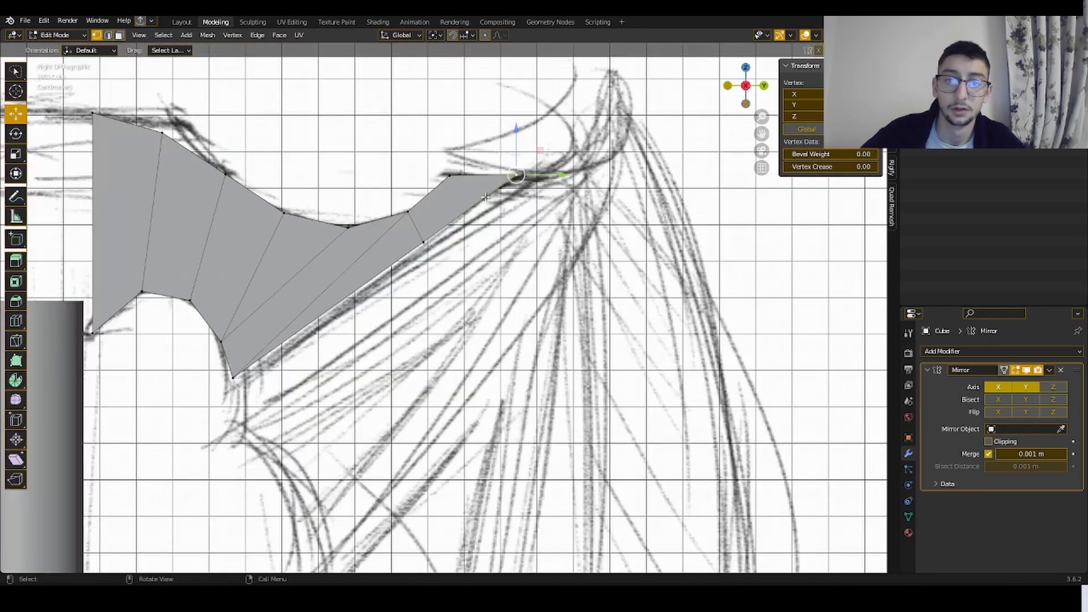
click(487, 198)
click(522, 186)
key(e)
click(603, 185)
key(e)
click(636, 163)
key(e)
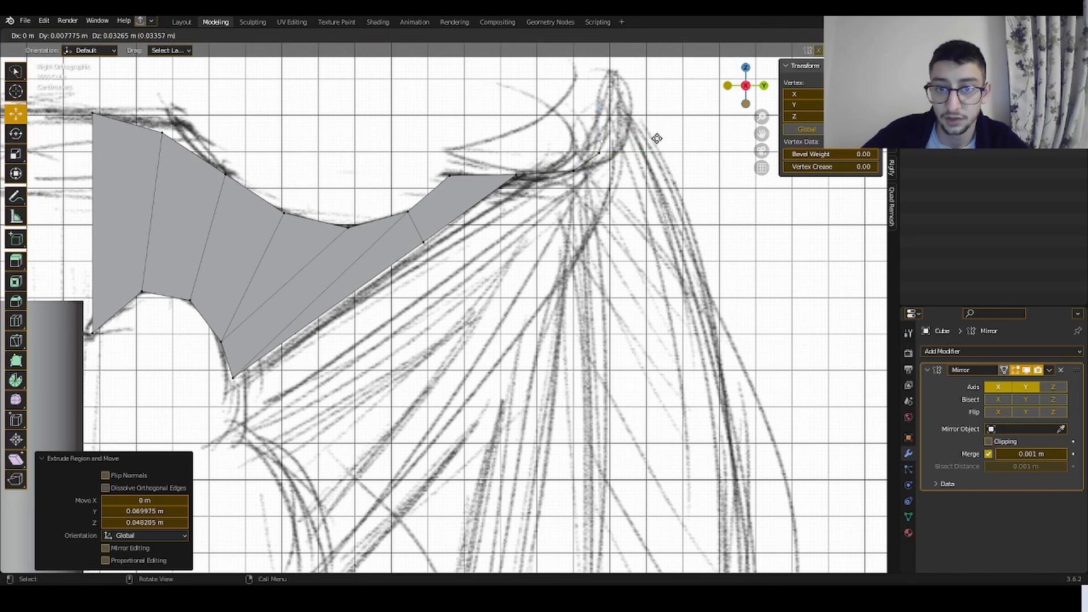
click(663, 112)
- Move the first extruded vertex beyond the arm back inward along the sketched curve
click(613, 165)
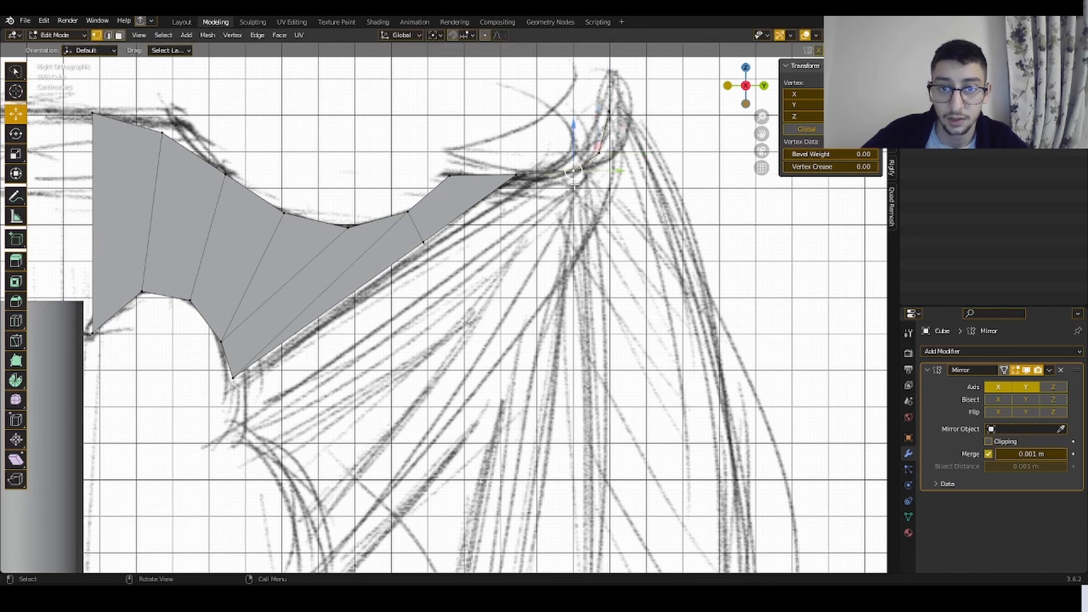
key(a)
click(574, 184)
key(g)
click(558, 184)
- Extrude the claw's end vertex upward, lower the new vertex along the claw's inner side, and extrude another short segment toward the tip
click(628, 115)
key(e)
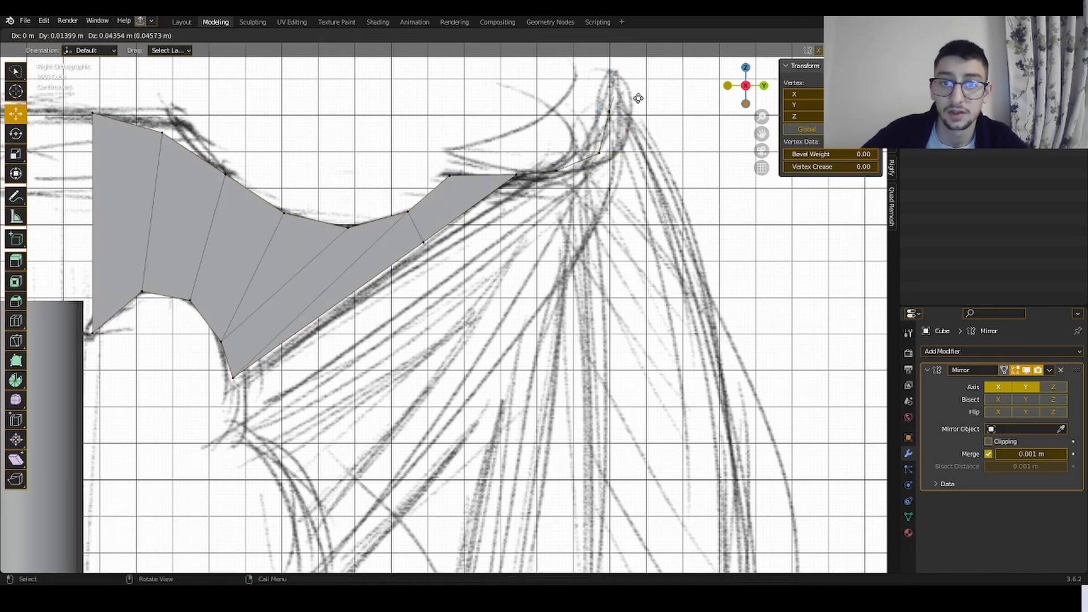
click(635, 81)
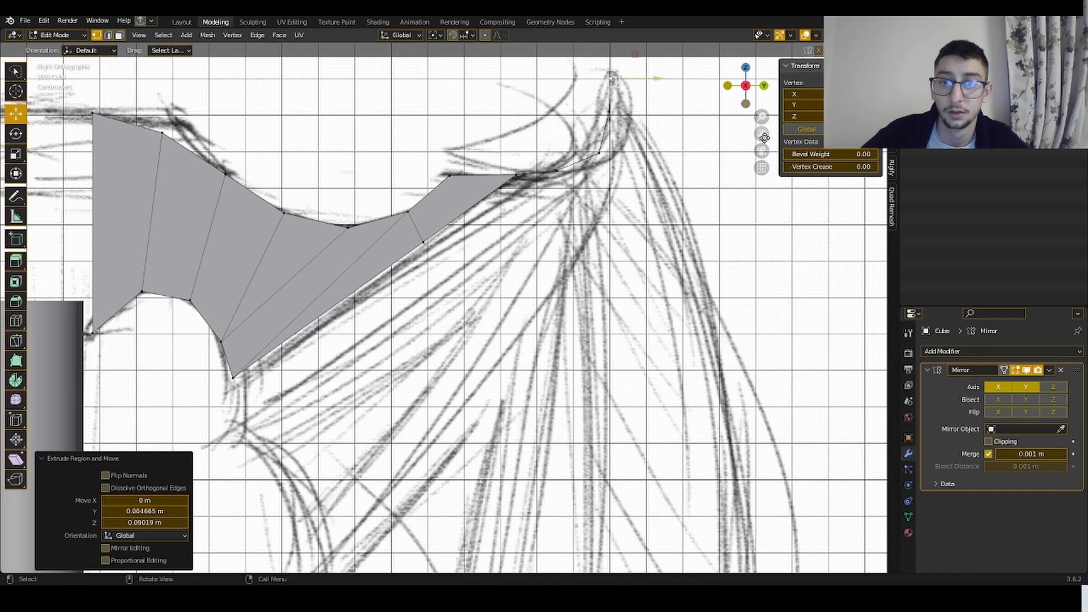
shift+middle_drag(765, 138, 726, 254)
scroll(688, 158, up, 2)
key(g)
click(631, 187)
key(e)
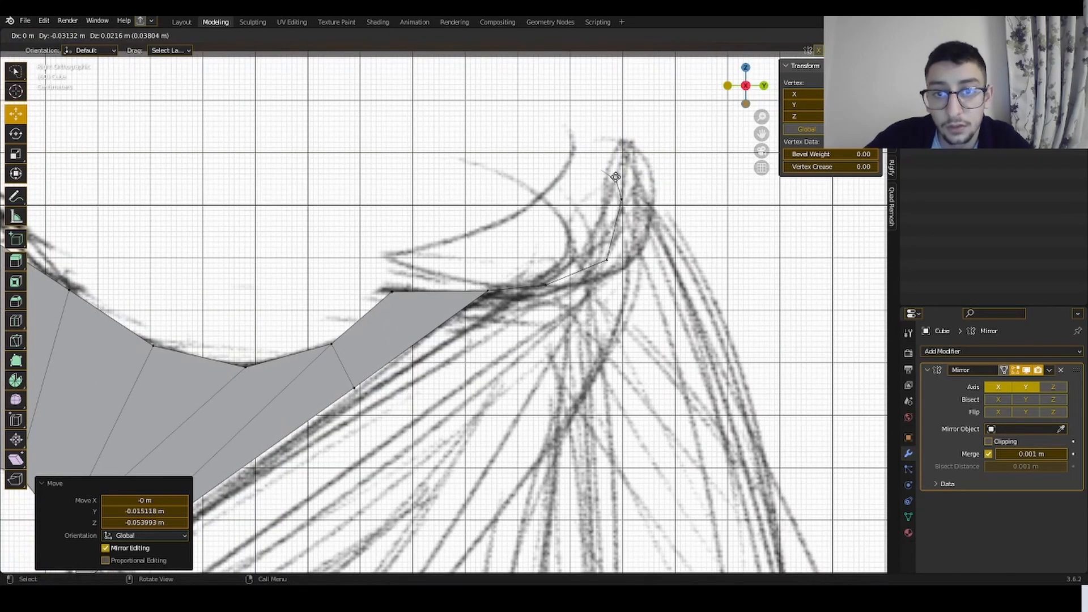
click(615, 177)
key(e)
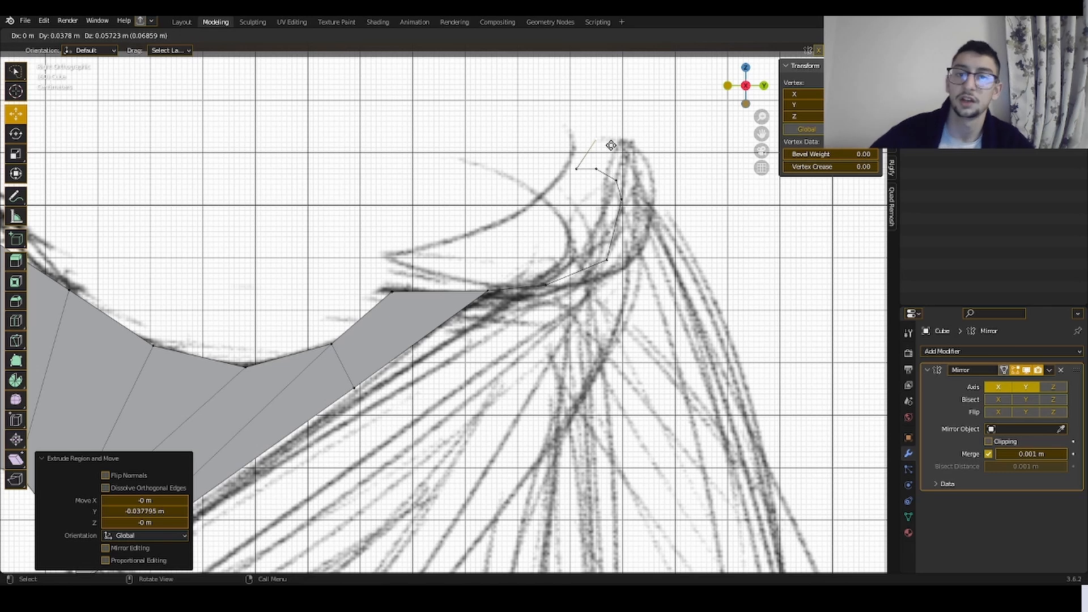
click(603, 161)
key(ctrl+z)
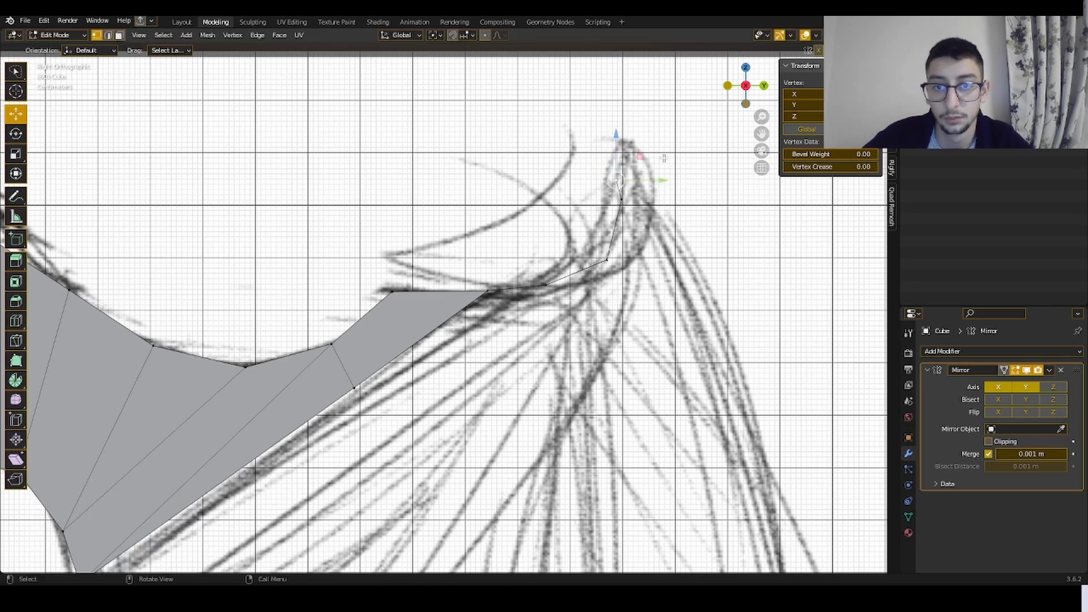
- Extrude vertices around the sketched claw tip, repositioning the tip vertex and the vertex on its outer side
key(e)
click(647, 167)
key(e)
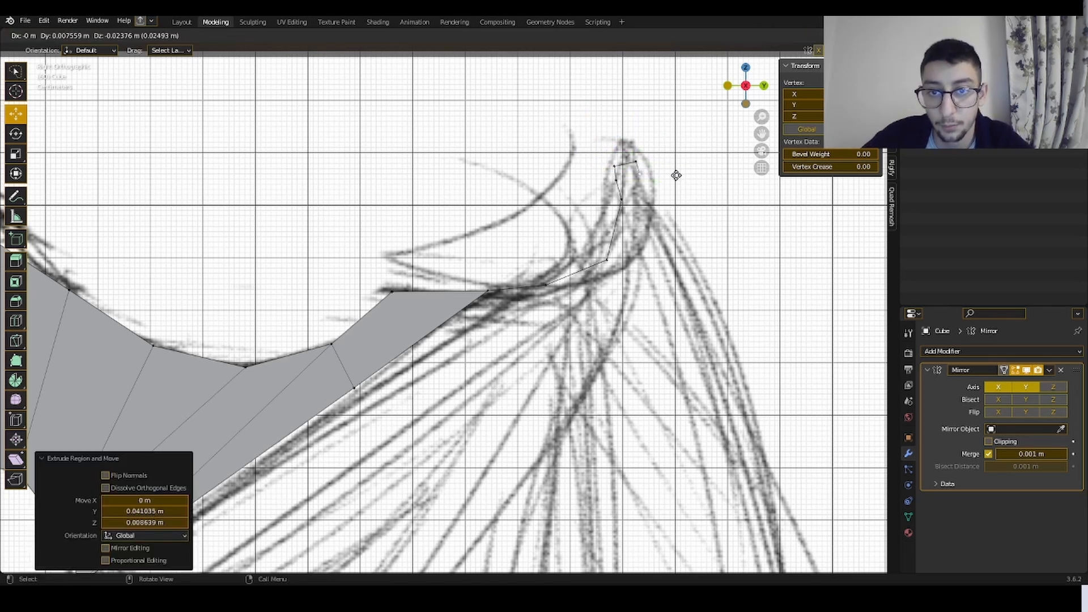
click(682, 181)
click(637, 163)
key(g)
click(625, 160)
click(647, 176)
key(g)
click(640, 166)
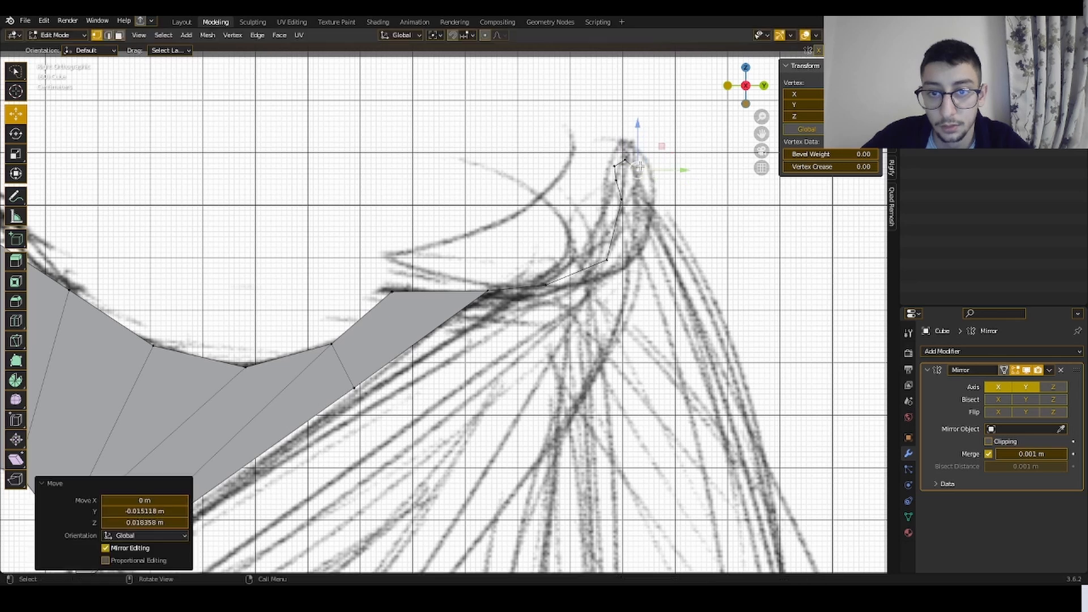
- Extrude two more segments from the tip's outer vertex down the outer side of the claw
key(e)
click(665, 205)
key(e)
click(686, 229)
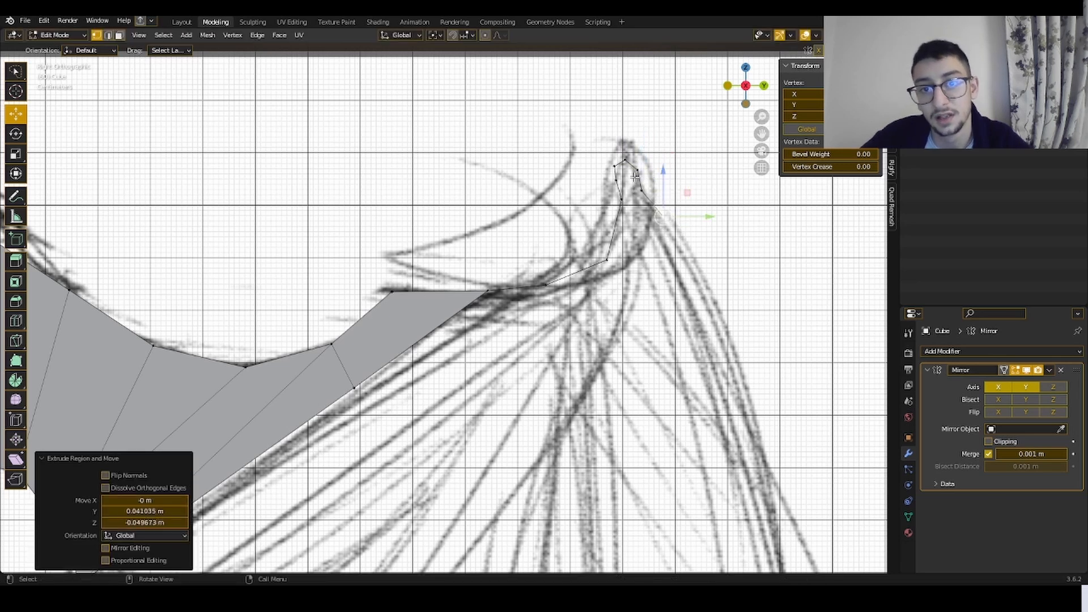
- Fill the small face at the claw's tip and the face directly beneath it
click(635, 176)
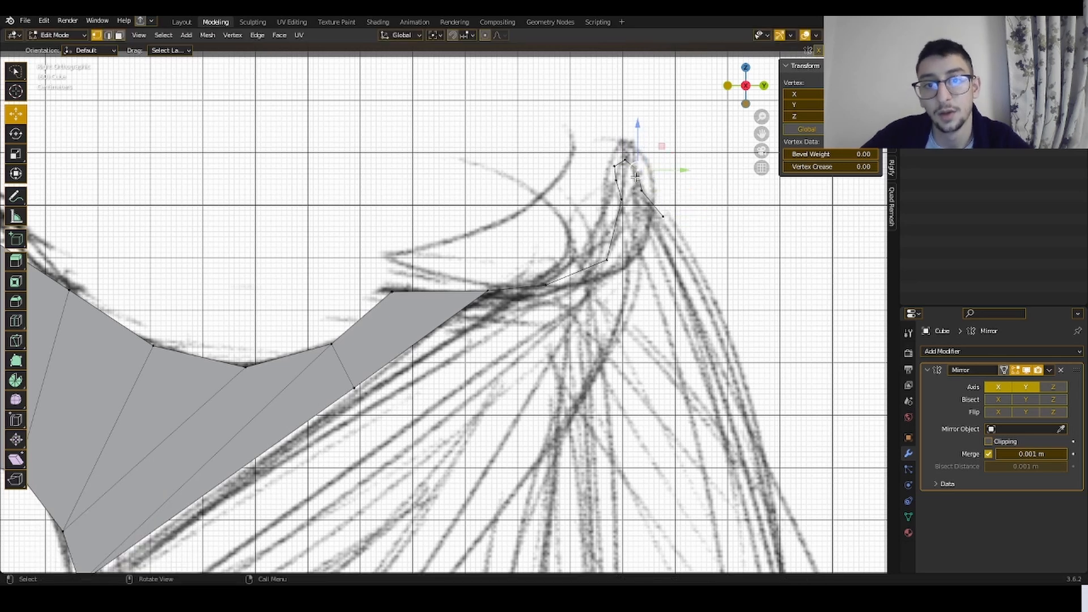
shift+click(612, 161)
shift+click(624, 158)
key(f)
click(645, 191)
shift+click(623, 200)
shift+click(617, 182)
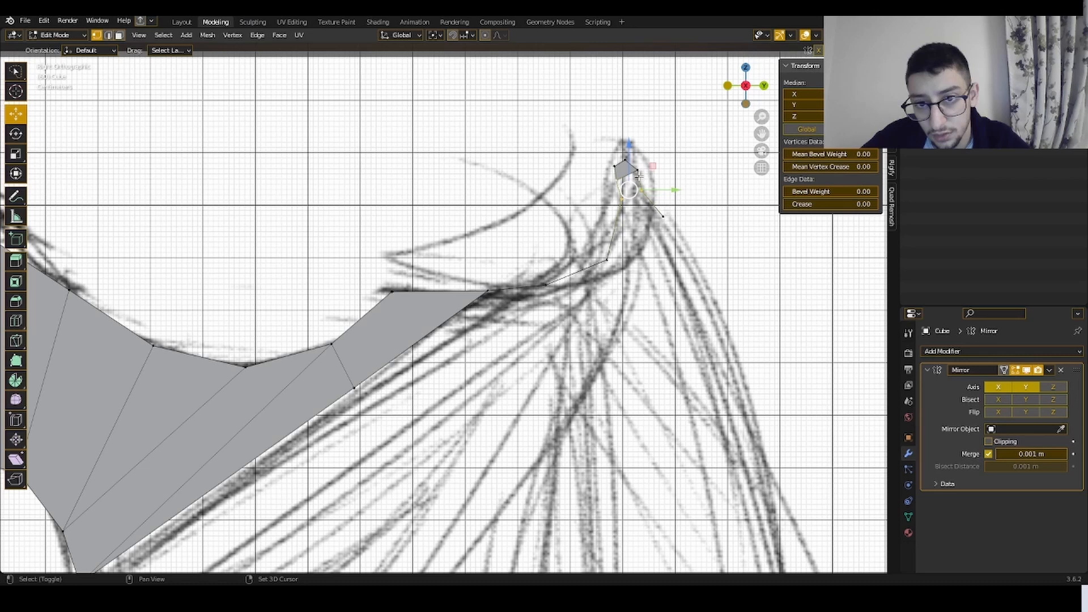
- Fill the next face down the claw between its inner vertices and the two lowest outer vertices
click(666, 217)
shift+click(644, 192)
shift+click(644, 192)
shift+click(608, 259)
shift+click(623, 201)
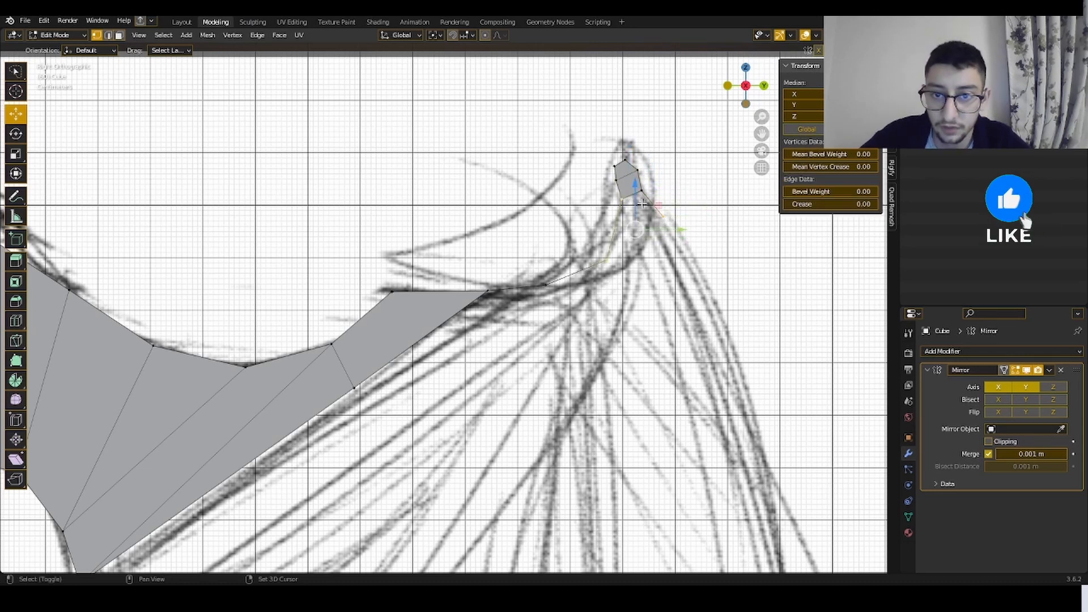
shift+click(643, 195)
key(f)
- Move the claw's lowest outer vertex inward and down beside the vertex at the claw's base
scroll(641, 227, down, 3)
click(641, 238)
scroll(641, 237, up, 2)
click(632, 228)
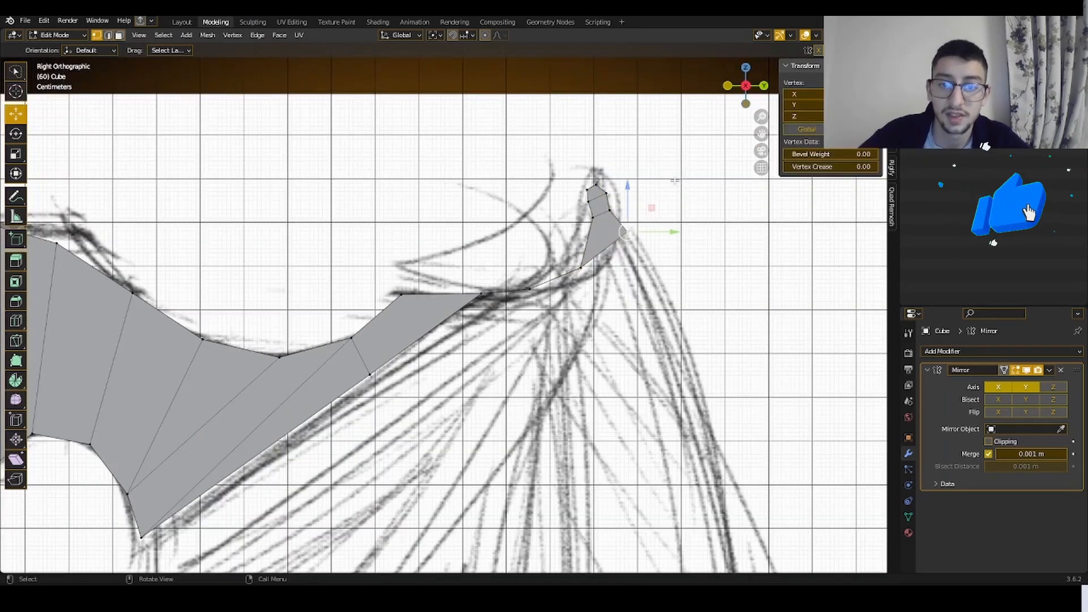
shift+middle_drag(640, 381, 641, 261)
scroll(639, 262, down, 5)
scroll(599, 200, up, 3)
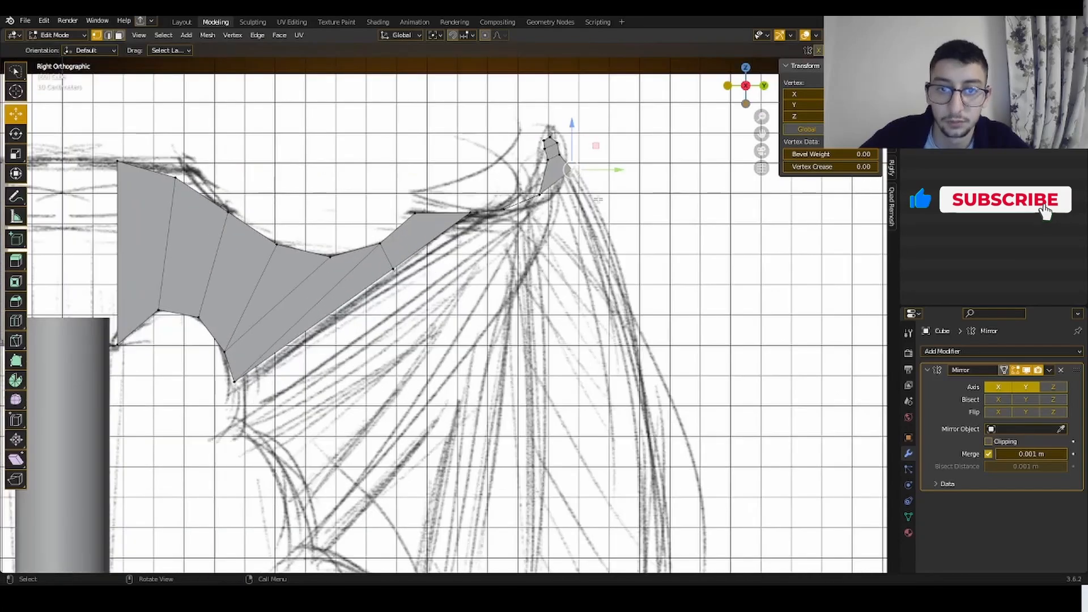
shift+middle_drag(576, 292, 600, 205)
scroll(600, 205, down, 1)
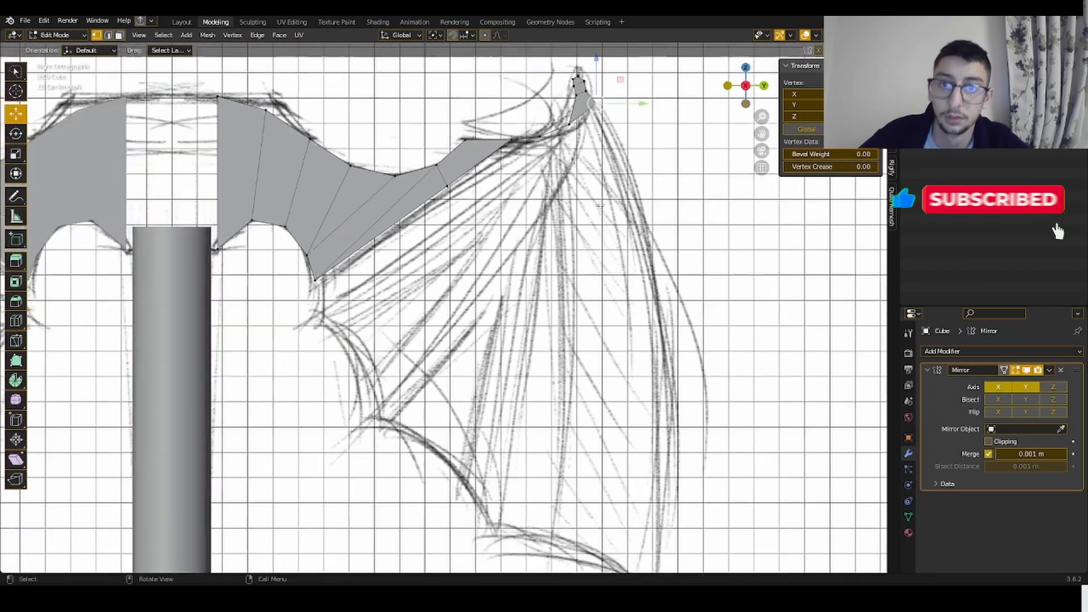
key(g)
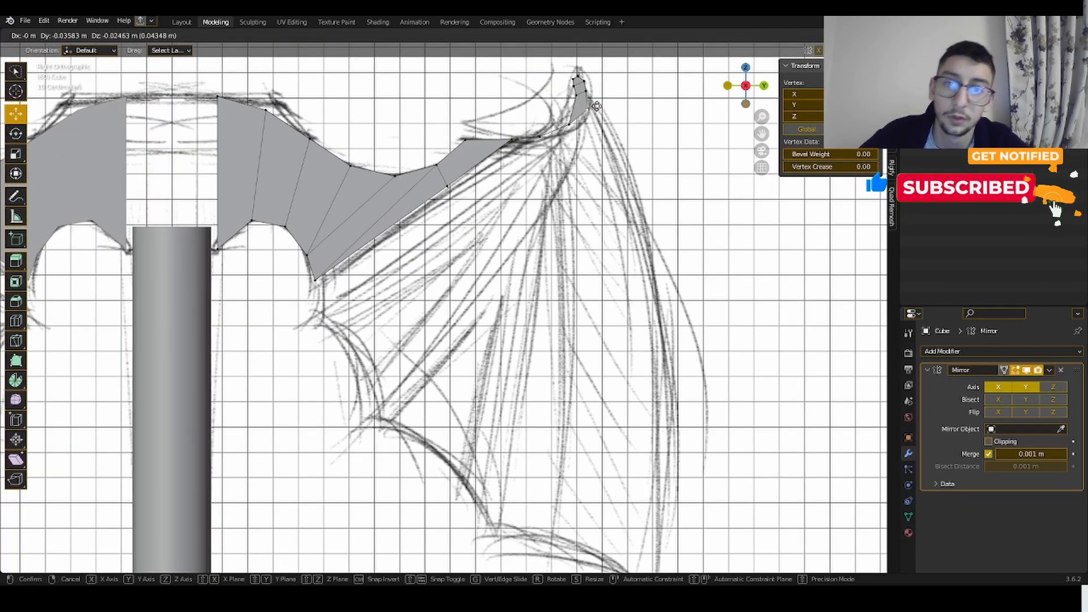
click(589, 118)
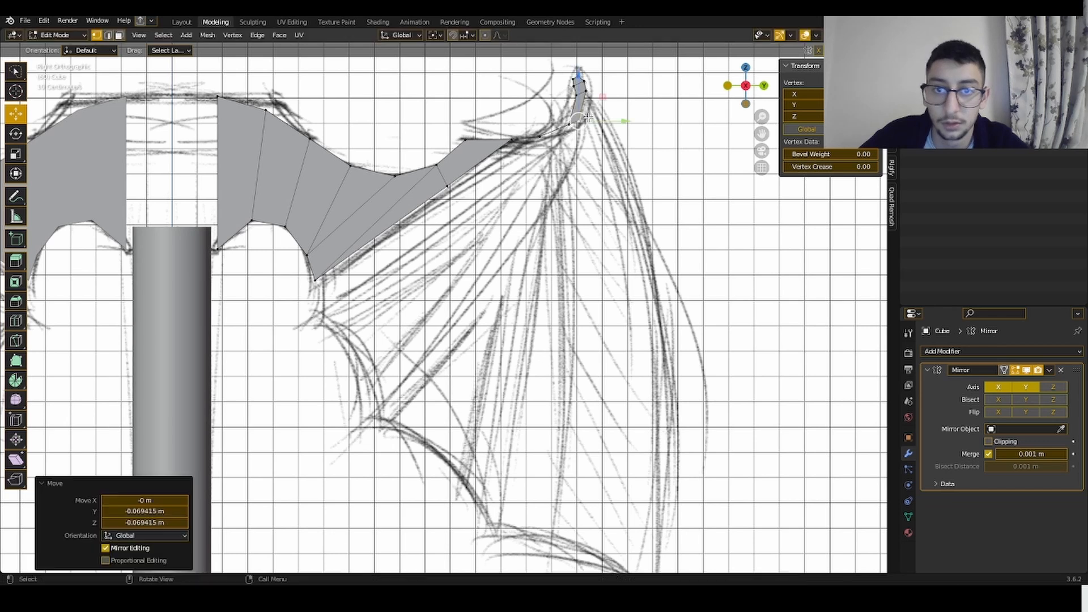
key(g)
click(575, 127)
- Fine-tune the positions of the two vertices at the claw's base to fit the sketch
click(569, 125)
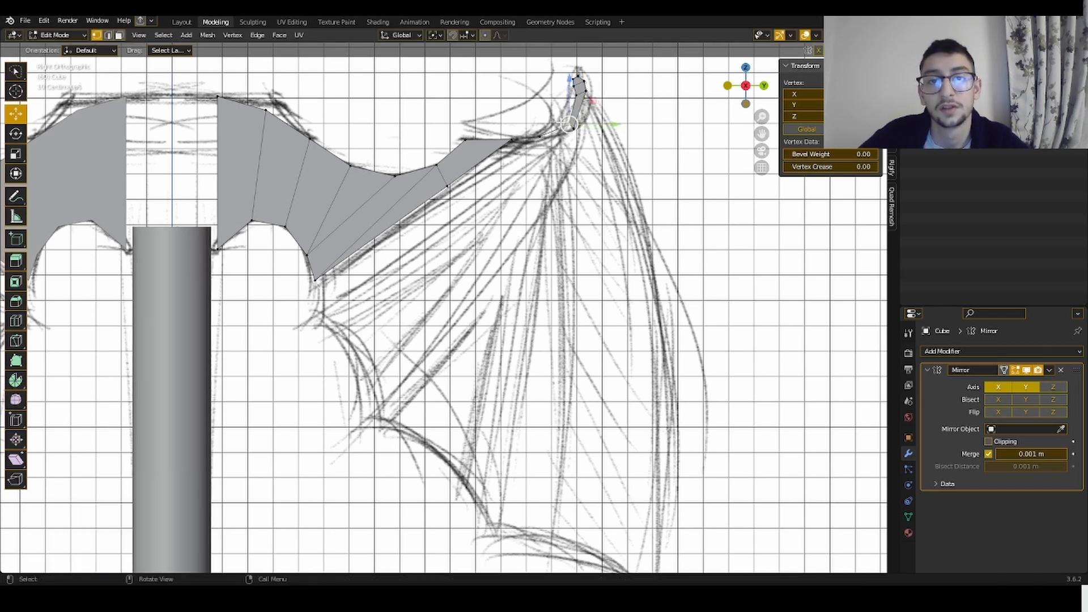
key(g)
click(569, 123)
click(575, 128)
key(g)
click(582, 124)
- Extrude the claw's upper outer vertex in long segments down the sketched outer wing edge to its lower tip, adjusting the last intermediate vertex
click(588, 94)
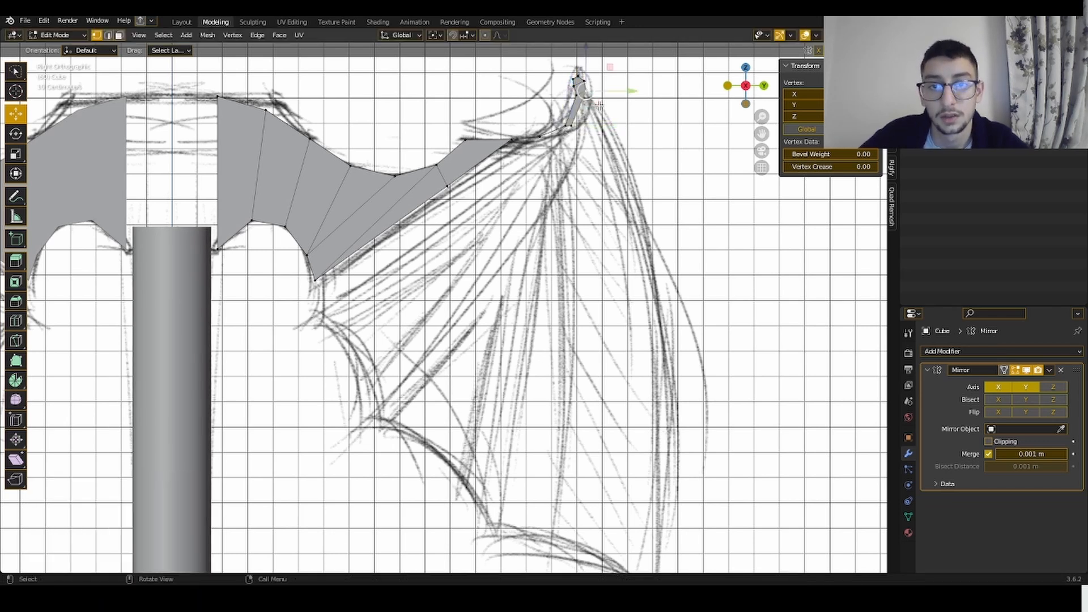
key(e)
click(658, 240)
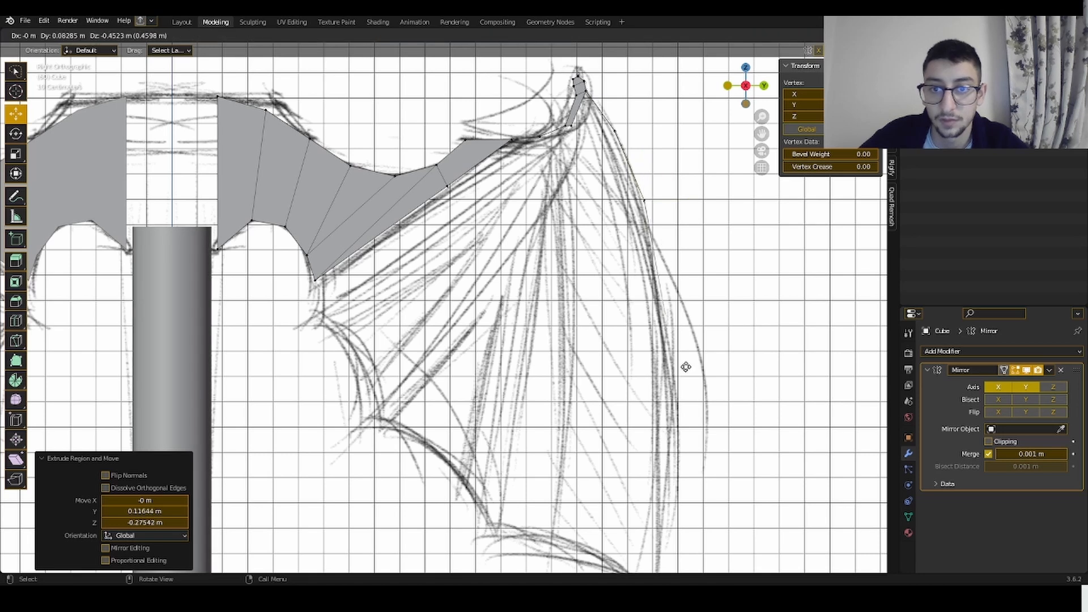
scroll(685, 367, down, 2)
key(e)
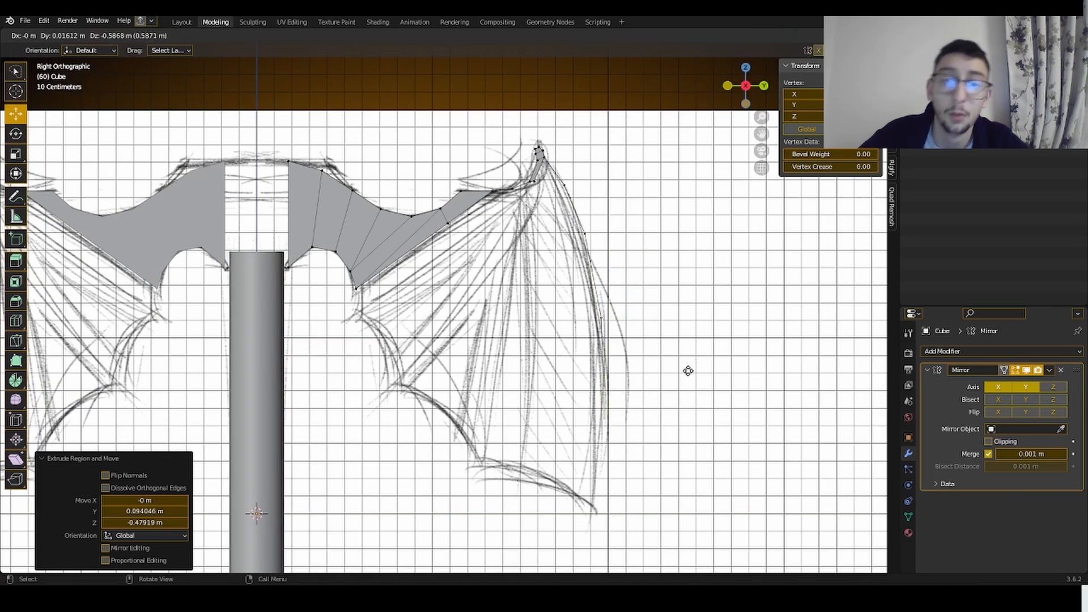
click(681, 459)
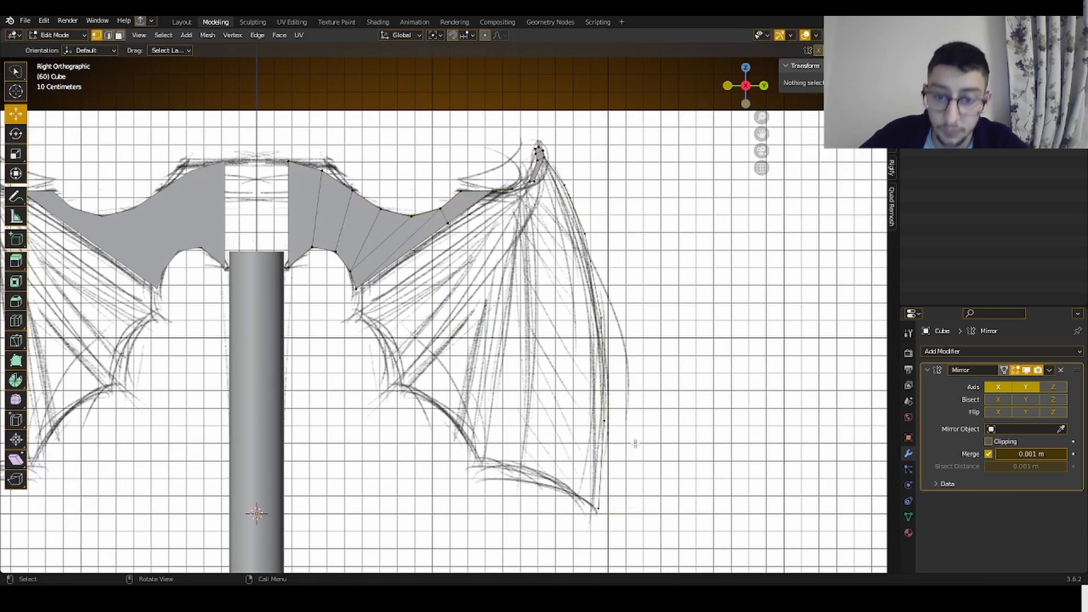
key(g)
click(615, 431)
- Relax the outer wing edge's vertices from the claw to the lower tip and space them evenly with LoopTools
key(a)
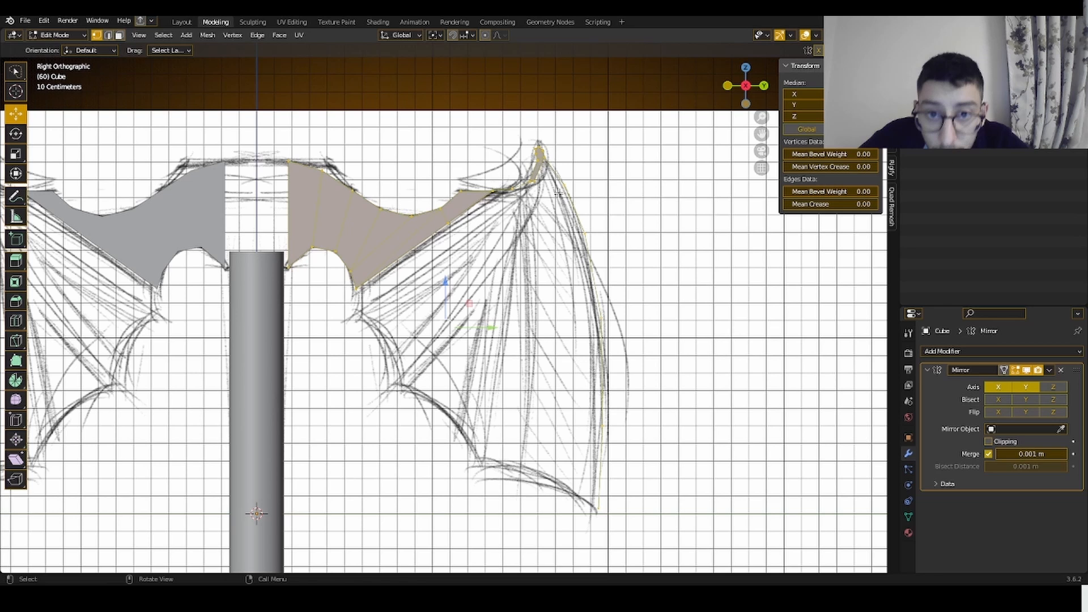
click(543, 150)
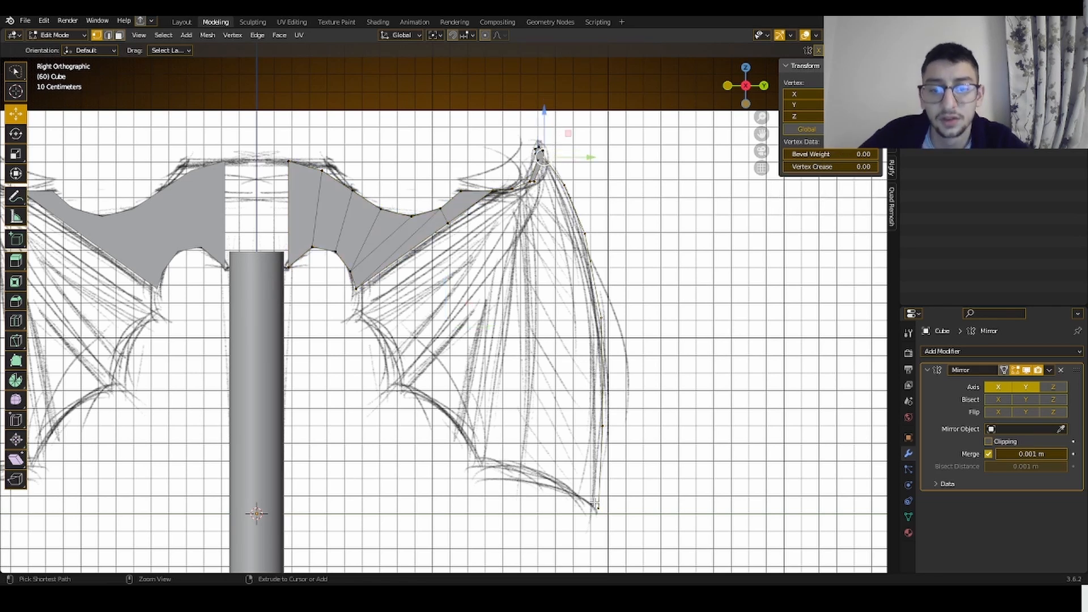
ctrl+click(595, 504)
right_click(600, 179)
mouse_move(601, 179)
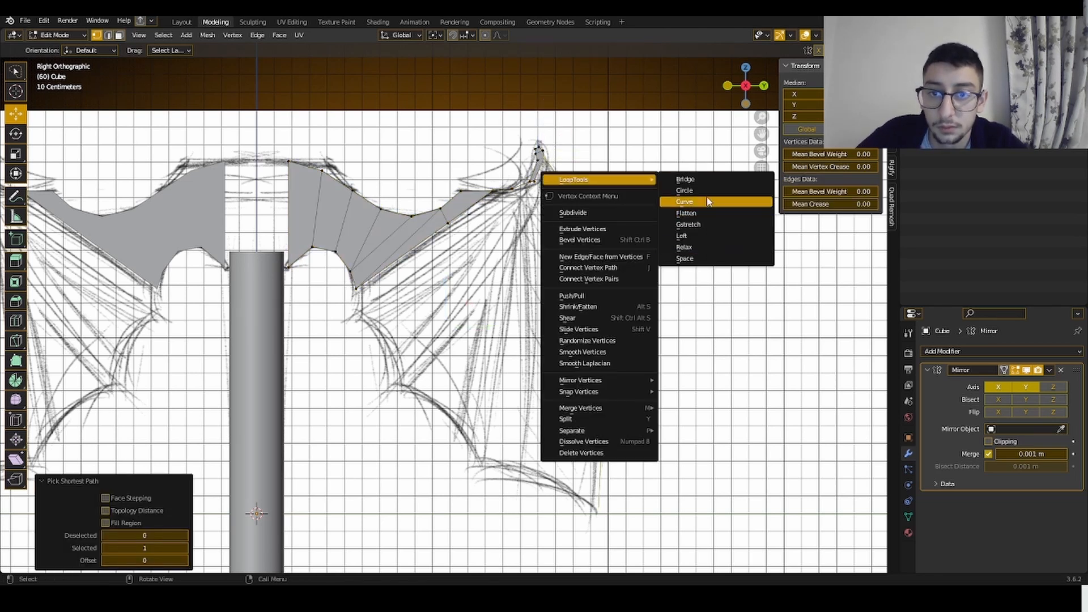
click(684, 247)
right_click(652, 188)
mouse_move(680, 189)
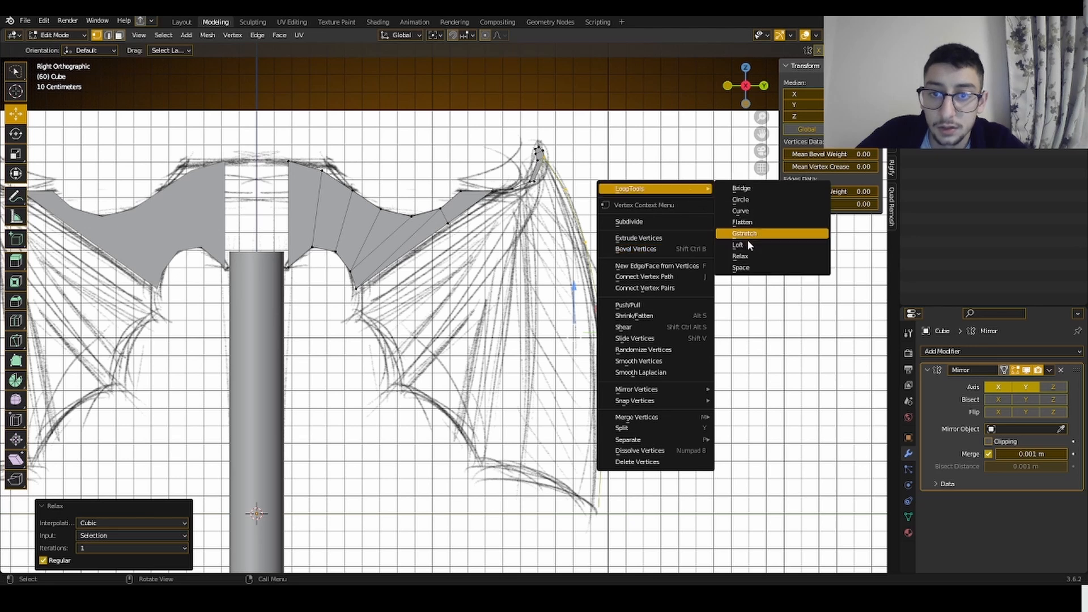
click(757, 269)
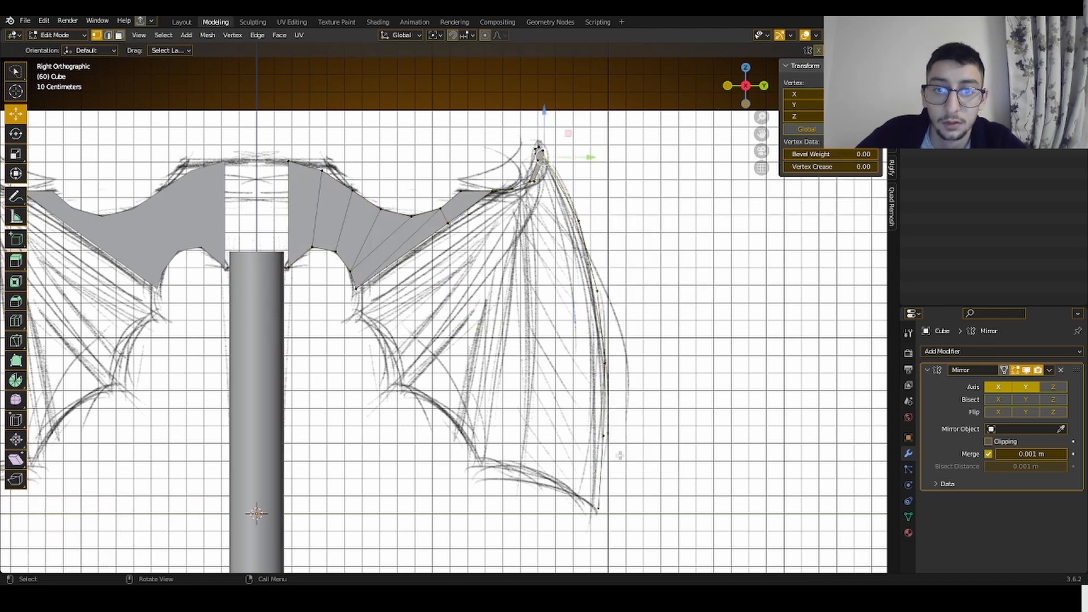
- Extrude the outer wing edge inward into a strip of faces and try scaling and rotating its inner edge
key(e)
click(646, 447)
key(s)
click(627, 352)
key(r)
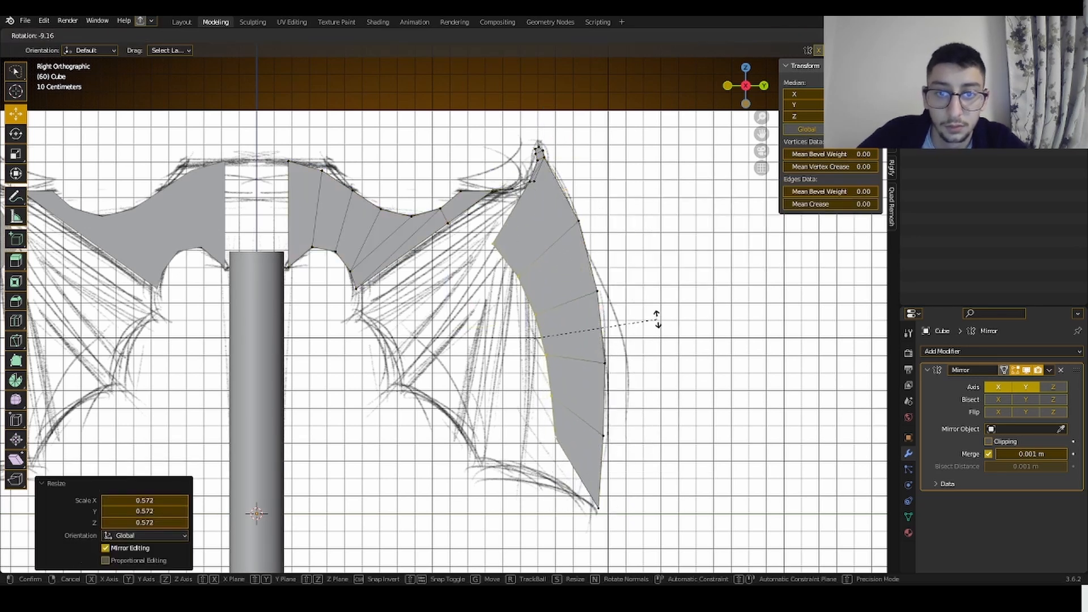
click(655, 316)
key(ctrl+z)
key(ctrl+z)
- Scale the strip's inner edge to about 0.816, then move and rotate it toward the sketched finger line
key(r)
click(637, 187)
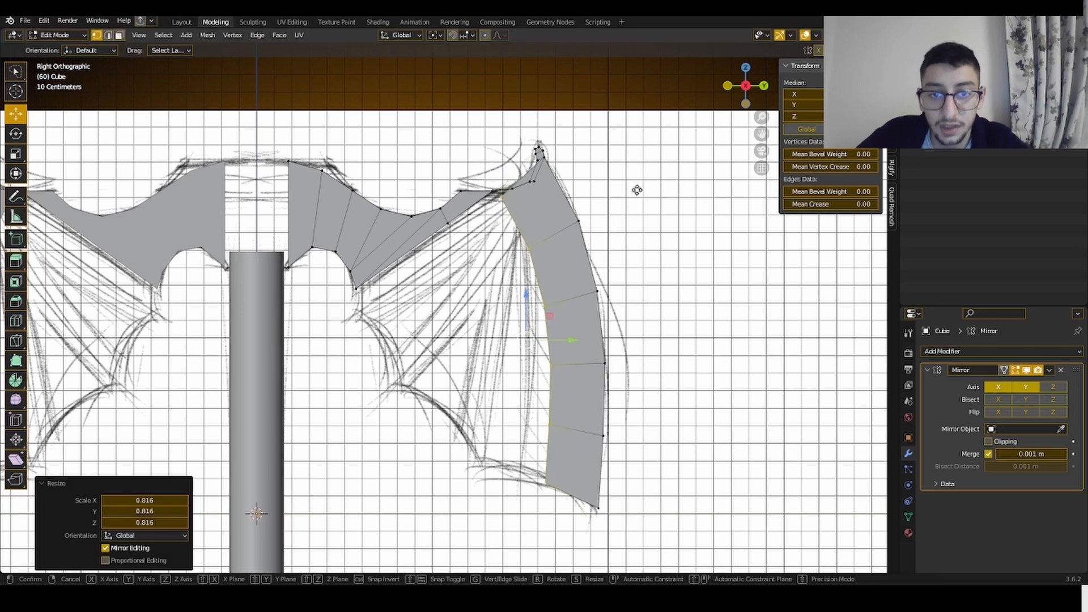
key(s)
click(638, 217)
key(r)
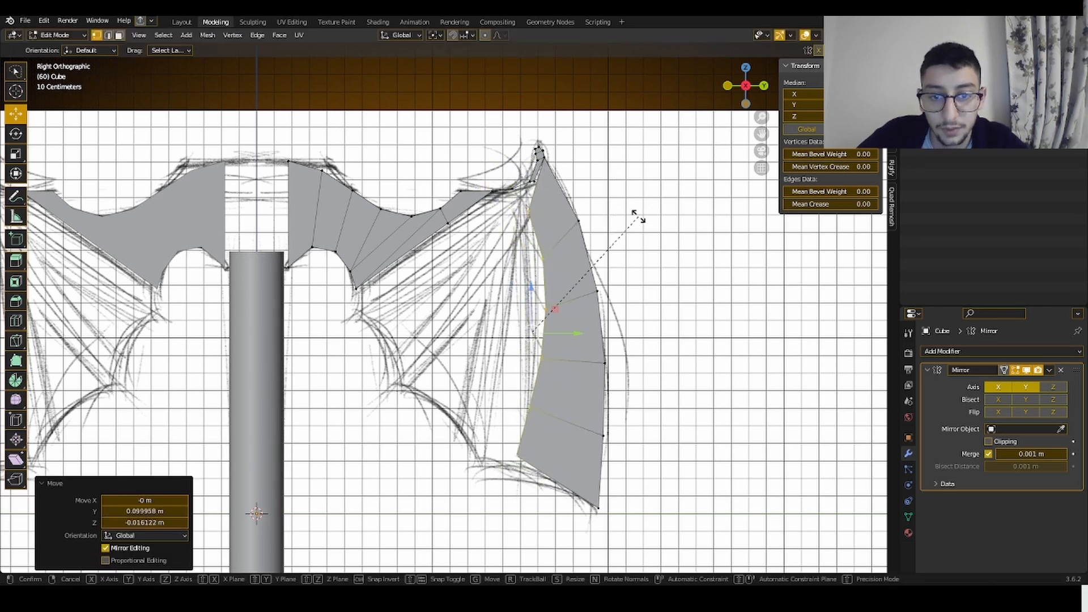
click(642, 208)
- Fine-tune the inner edge's scale and position against the sketch in wireframe shading, then return to solid shading
key(z)
click(559, 214)
key(s)
click(665, 205)
key(s)
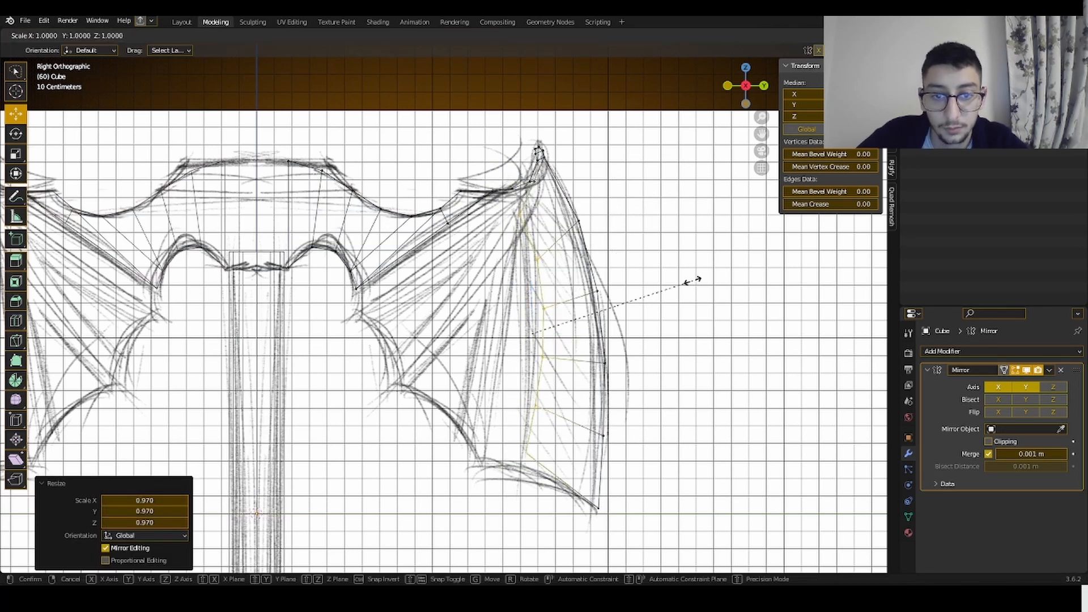
click(692, 279)
key(g)
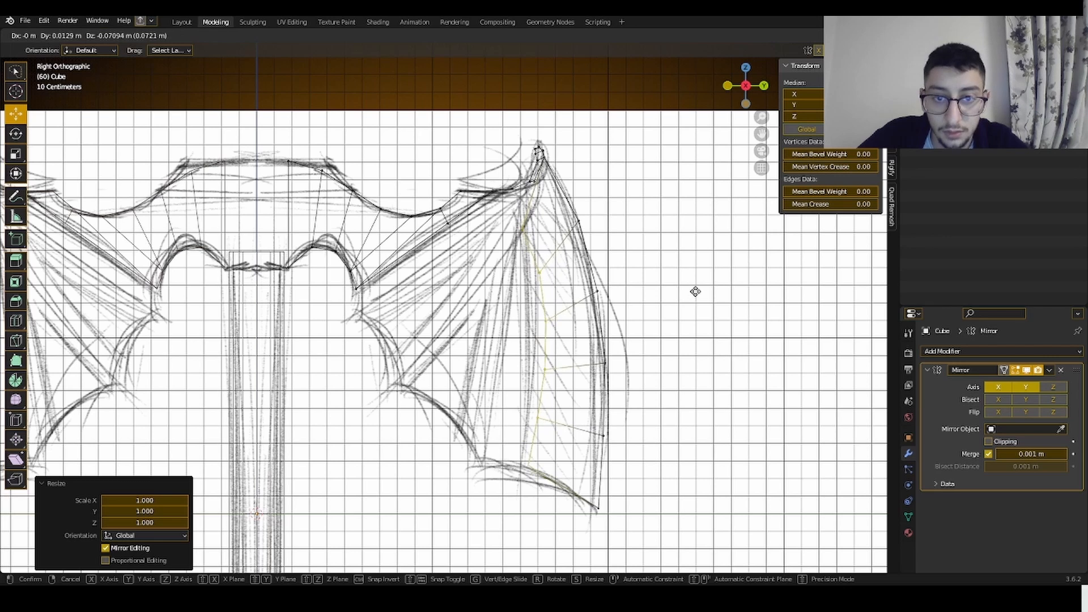
click(695, 292)
key(z)
click(709, 283)
- Merge the strip's topmost inner vertex into the vertex at the claw's base, using At Last
scroll(539, 231, up, 1)
click(533, 220)
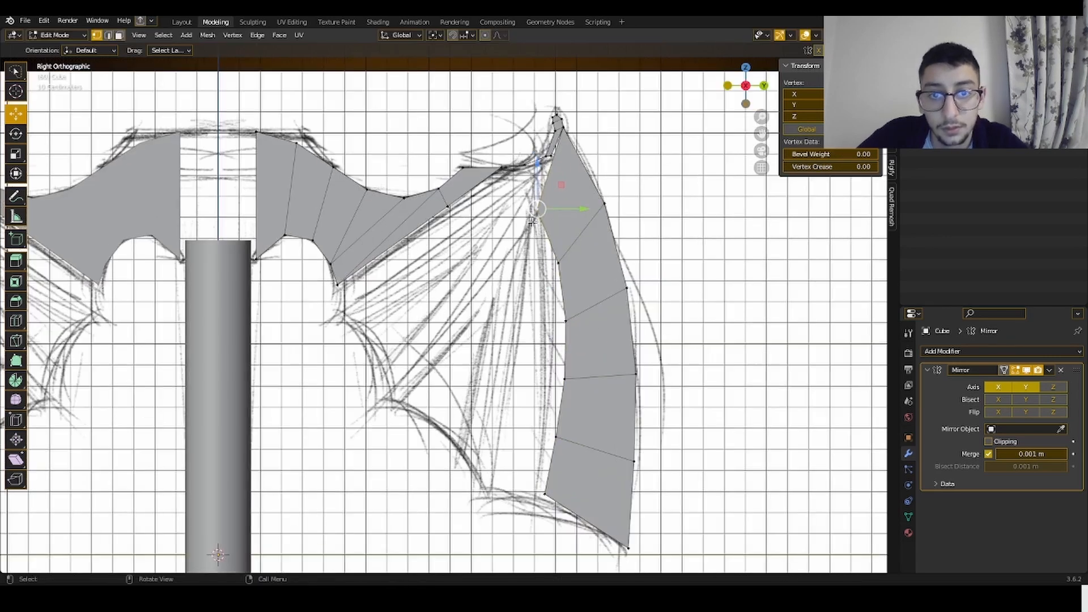
shift+click(554, 165)
key(m)
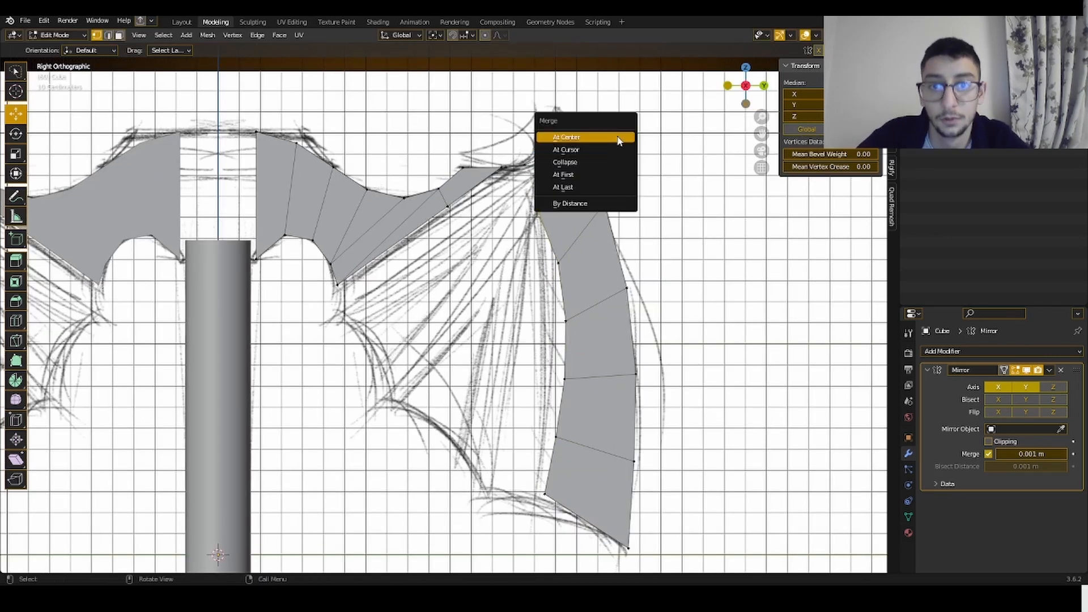
click(581, 188)
- Move the strip's four intermediate inner vertices one by one onto the sketched finger line
key(g)
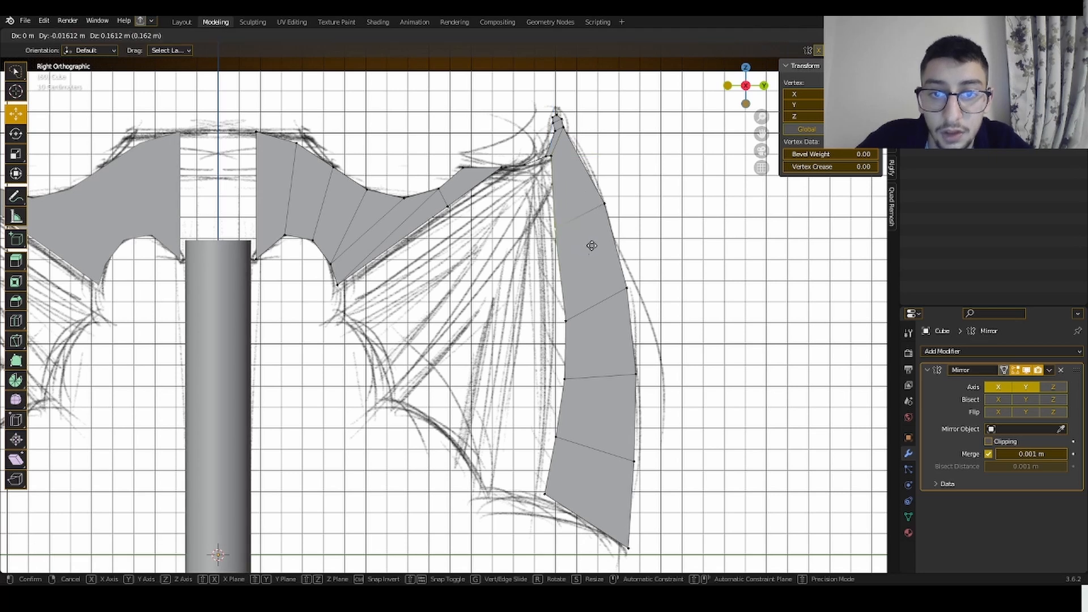
click(597, 240)
click(579, 321)
key(g)
click(568, 309)
click(558, 377)
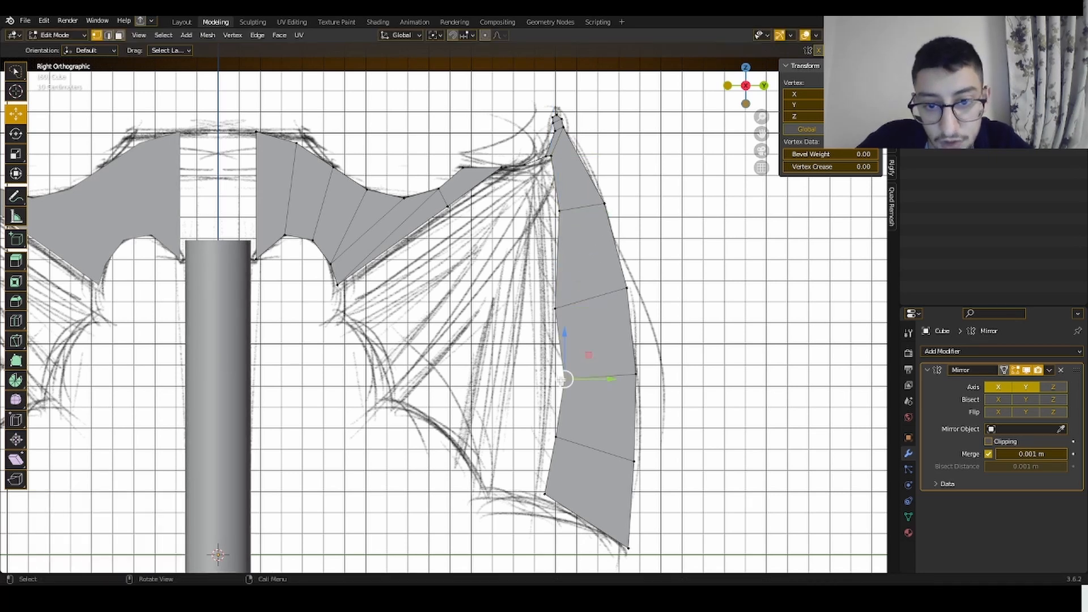
key(g)
click(551, 369)
click(560, 420)
key(g)
click(550, 414)
- Readjust the two lower intermediate vertices of the strip's inner edge to smooth its line along the sketch
click(571, 398)
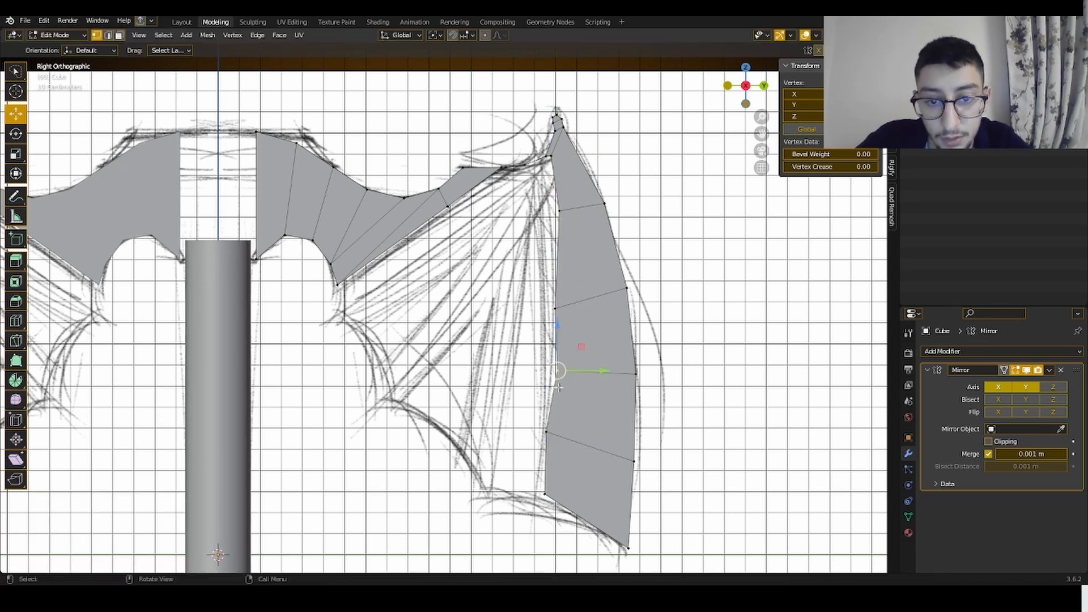
key(g)
click(552, 386)
click(552, 420)
key(g)
click(558, 420)
click(556, 369)
- Try to relax and evenly space the strip's inner edge vertices with LoopTools
click(545, 495)
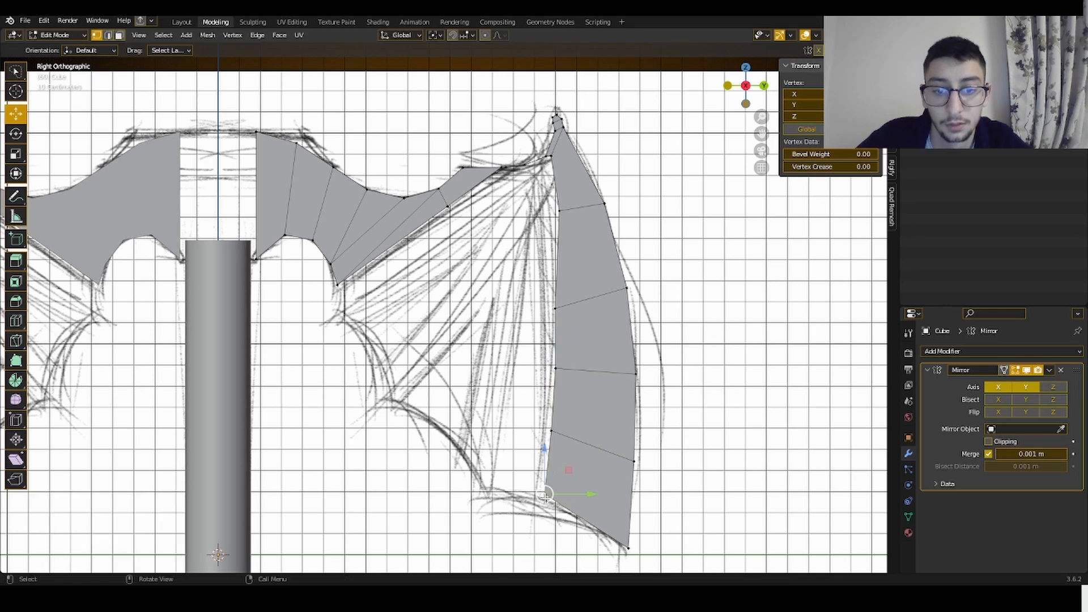
ctrl+click(559, 178)
right_click(617, 122)
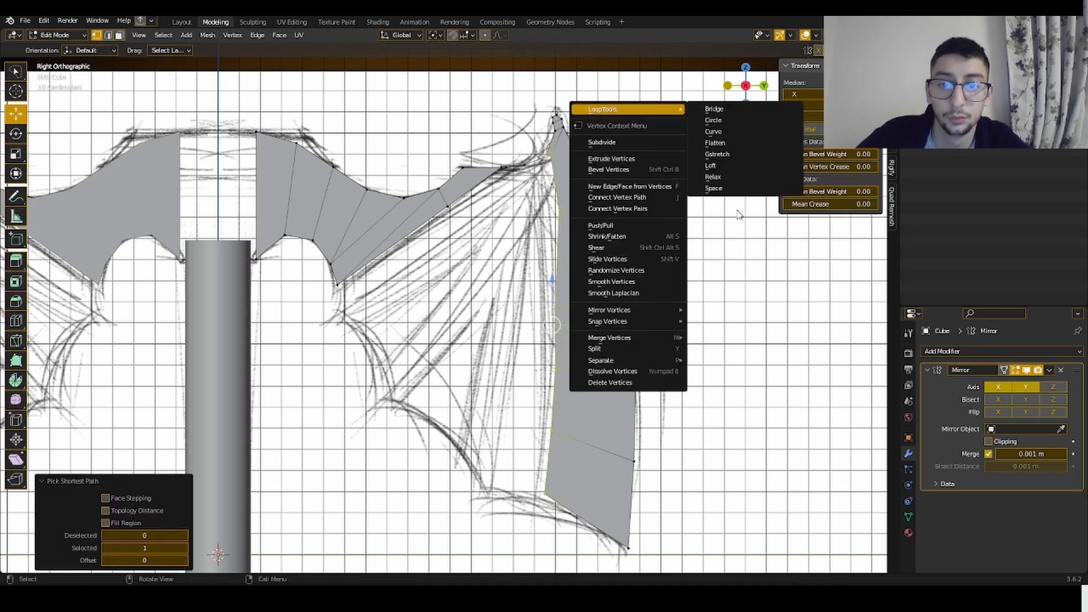
click(730, 170)
right_click(646, 253)
mouse_move(646, 254)
click(737, 336)
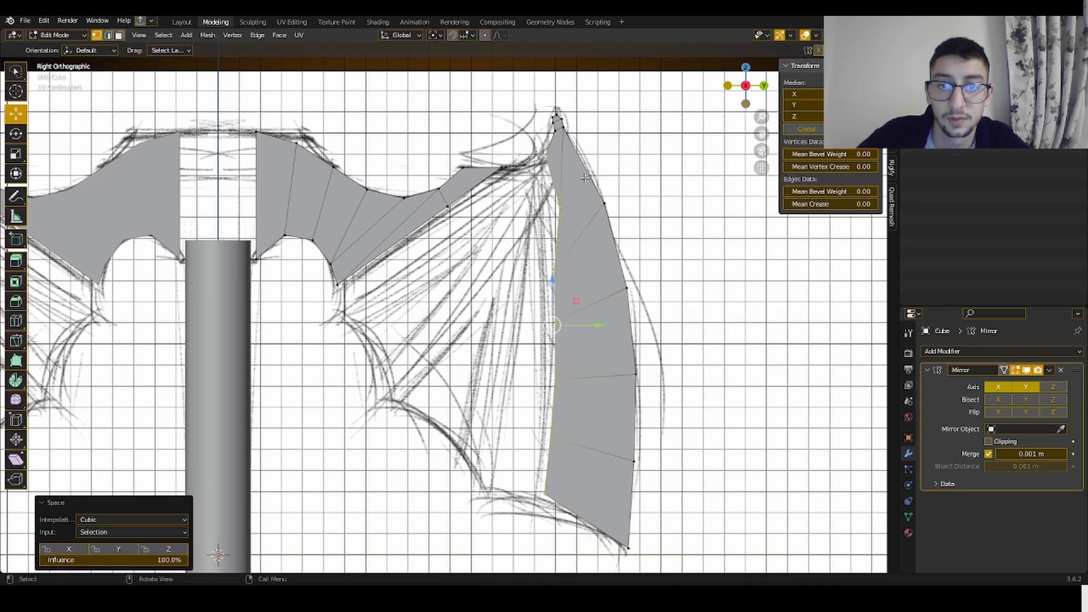
- Move the merged vertex at the claw's base, the strip's upper inner vertex and the adjacent base vertex inward to fit the sketch
click(556, 159)
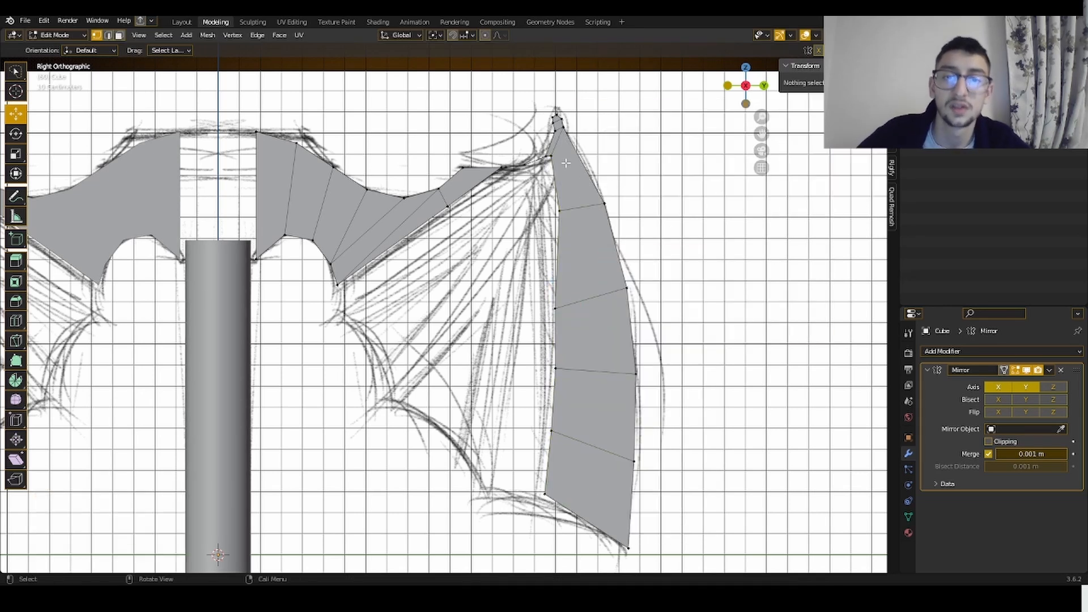
key(g)
click(555, 231)
click(562, 216)
key(g)
click(547, 228)
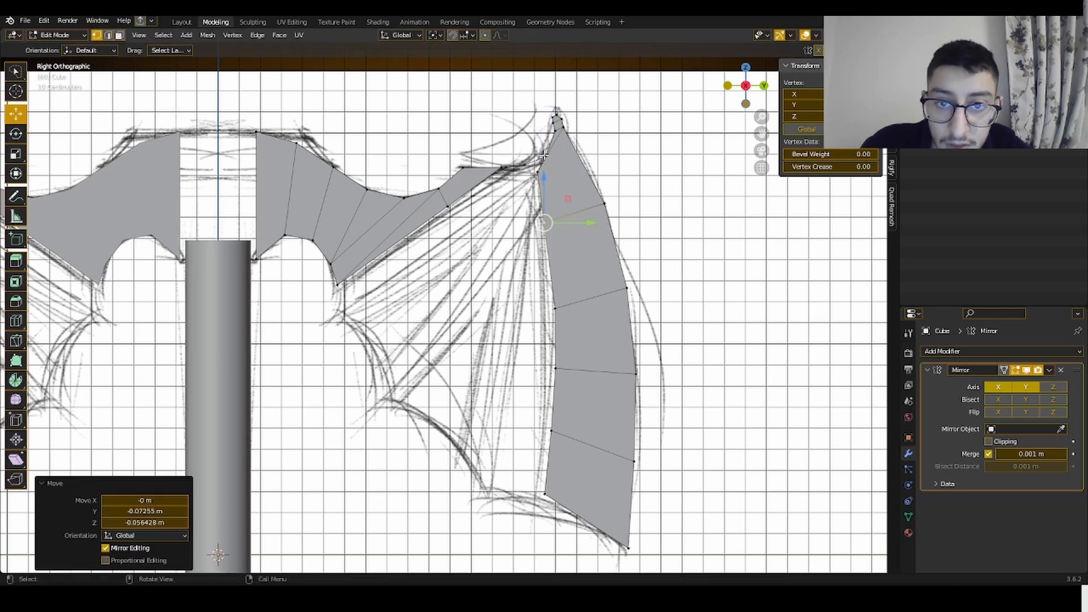
key(g)
click(530, 165)
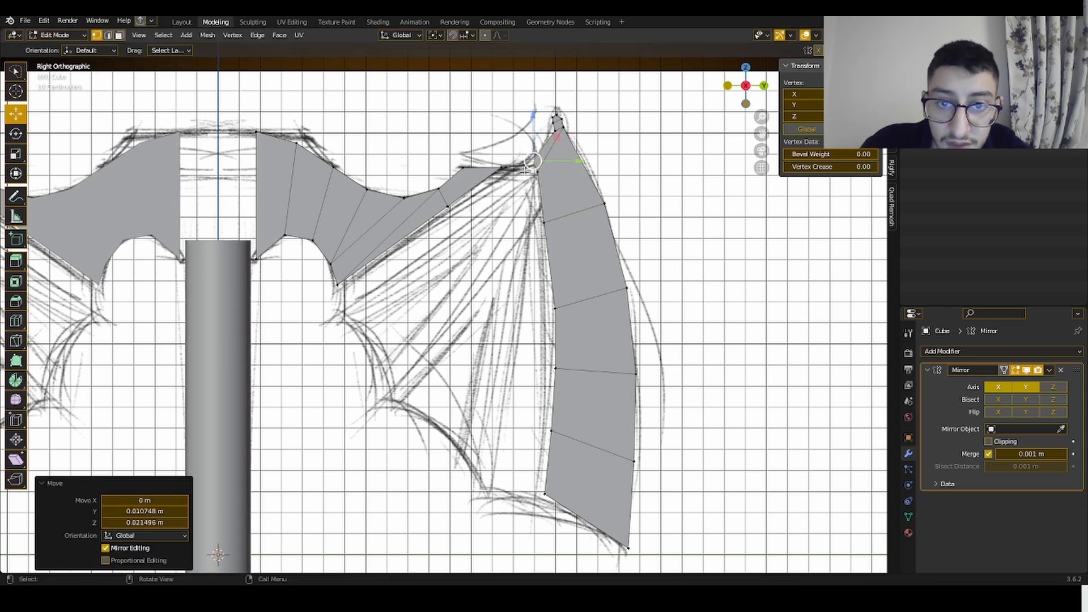
key(g)
key(Escape)
- Nudge the strip's next inner vertex down slightly up and inward to follow the sketched finger line
click(545, 222)
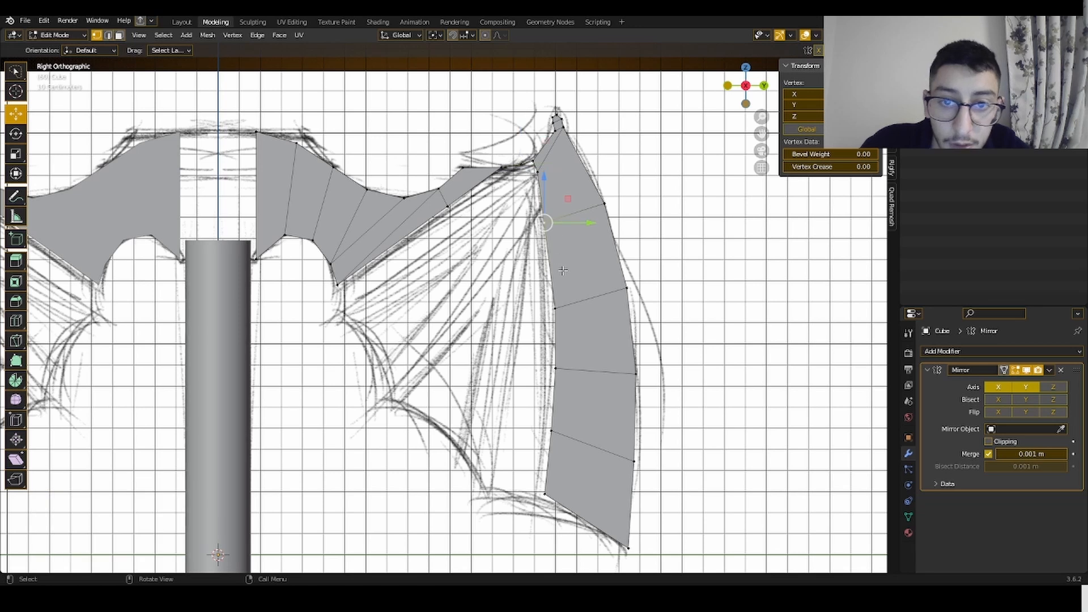
key(g)
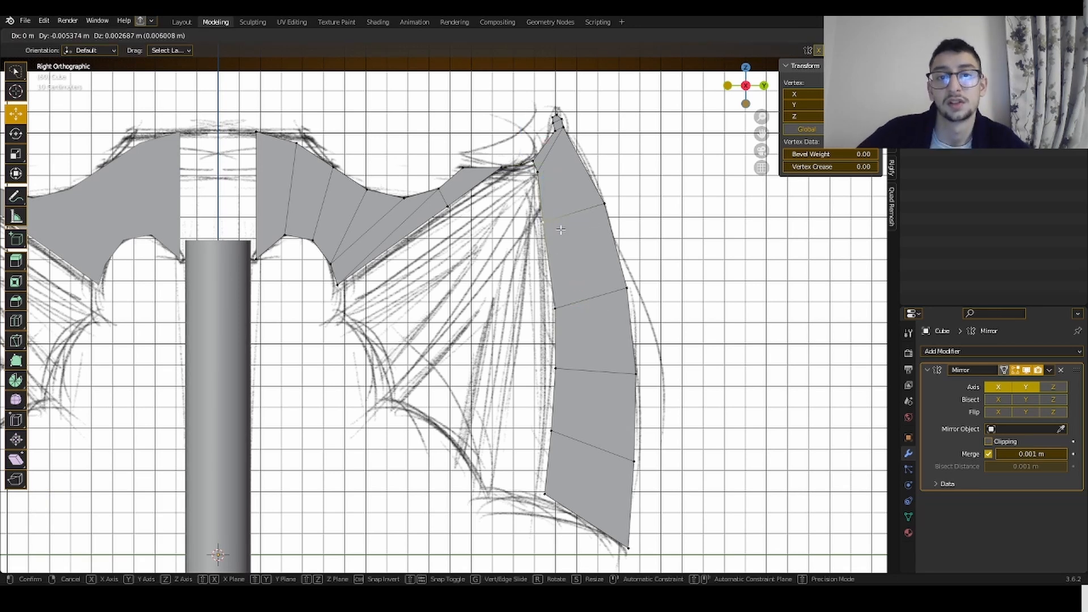
click(569, 319)
key(g)
click(569, 319)
- Try scaling the strip's cross edge at the upper middle of the wing to about 0.211
middle_drag(569, 319, 512, 328)
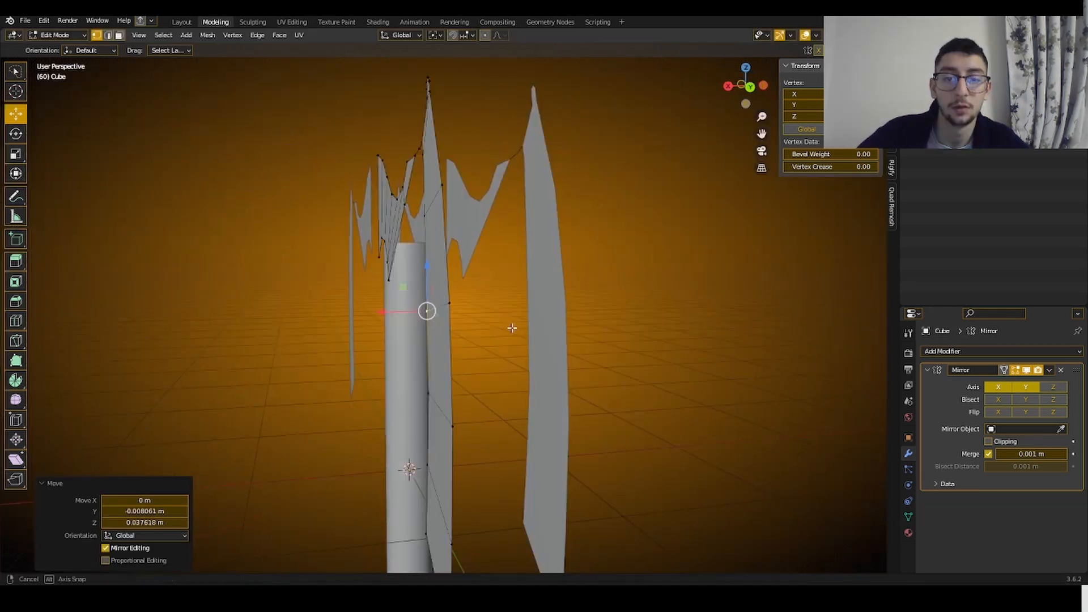
click(727, 86)
key(2)
click(611, 295)
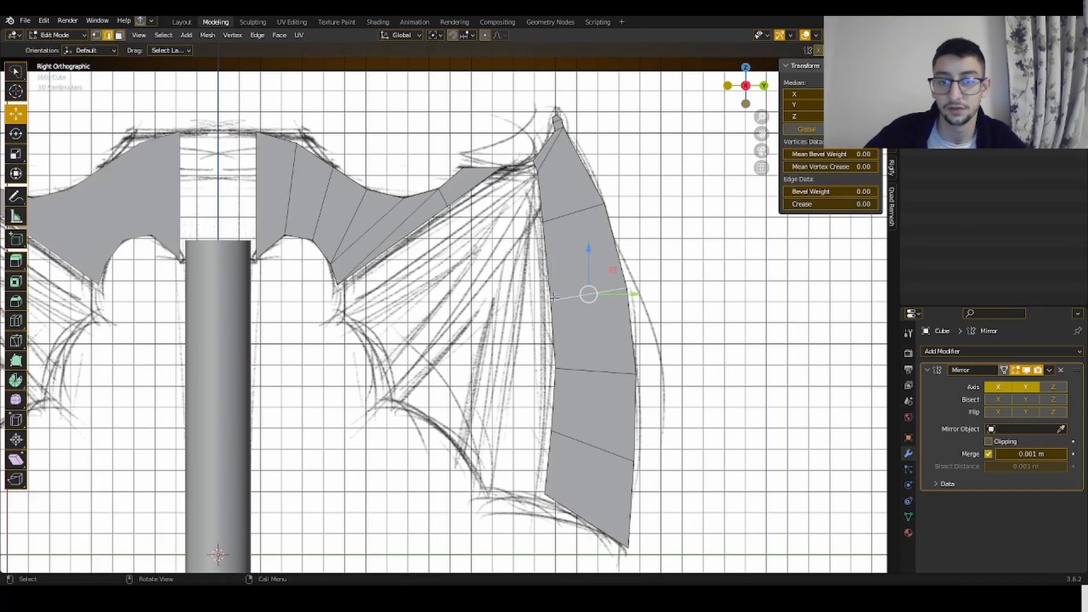
key(g)
click(600, 296)
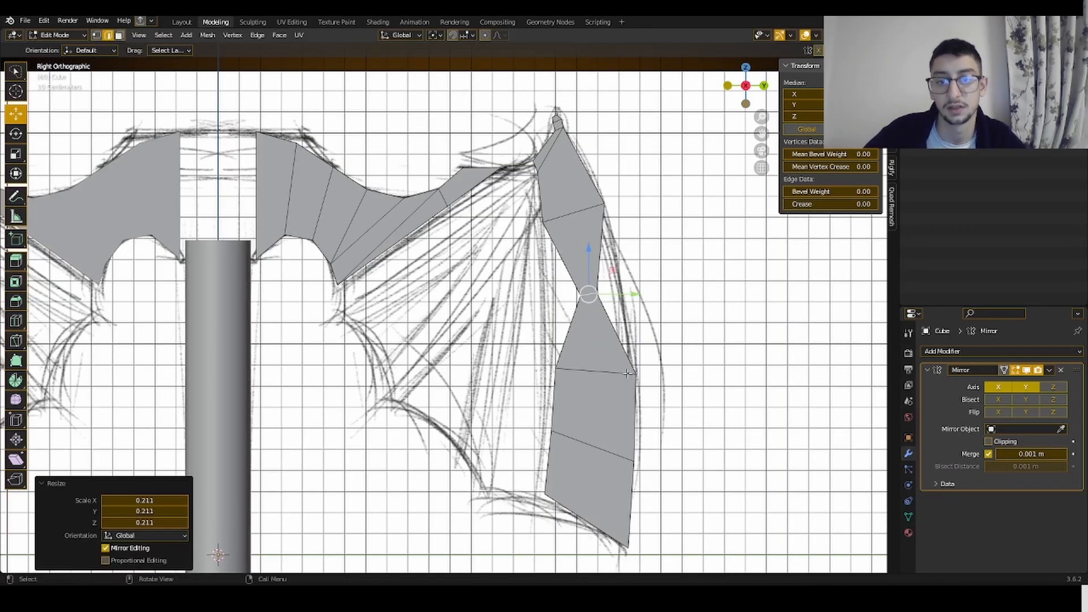
key(ctrl+z)
- Try moving the wing's outer edge vertices, from the claw to the lower tip, about -0.147 m along X
key(1)
click(576, 136)
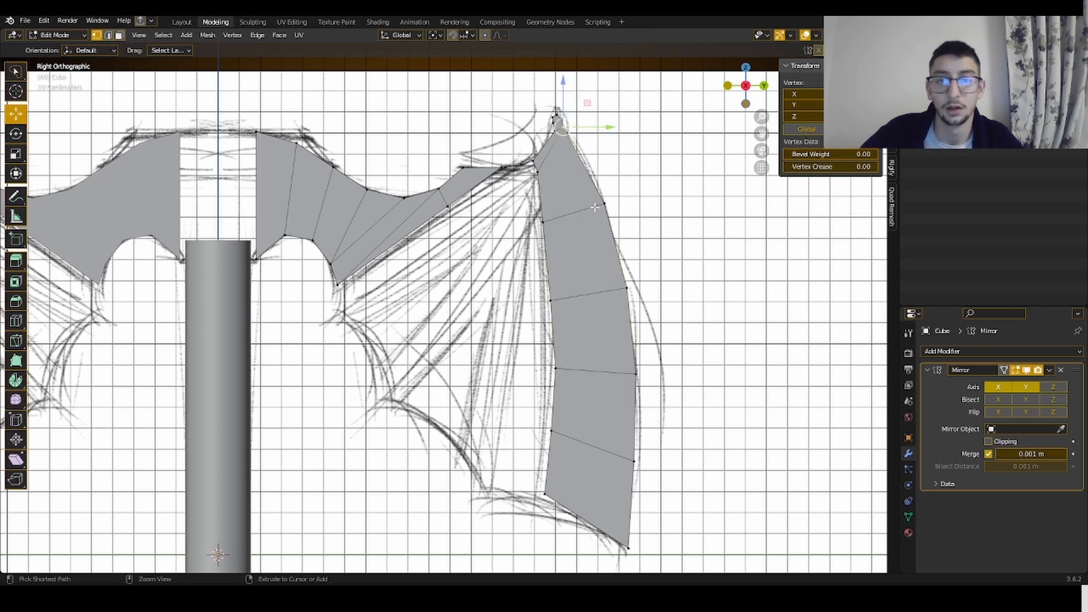
ctrl+click(633, 536)
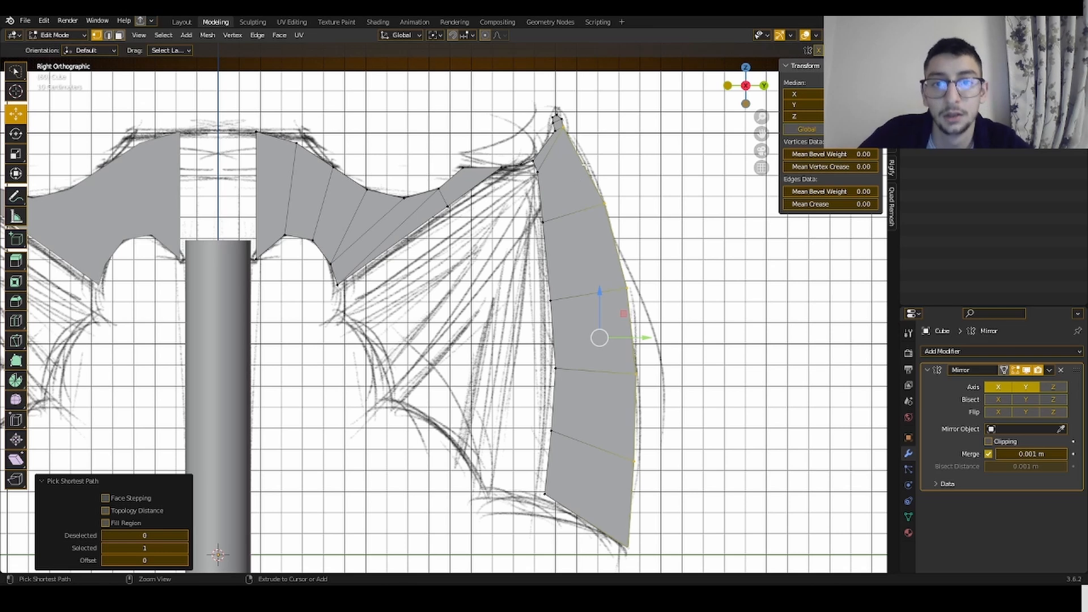
shift+middle_drag(763, 134, 648, 202)
scroll(485, 461, down, 1)
drag(446, 445, 477, 435)
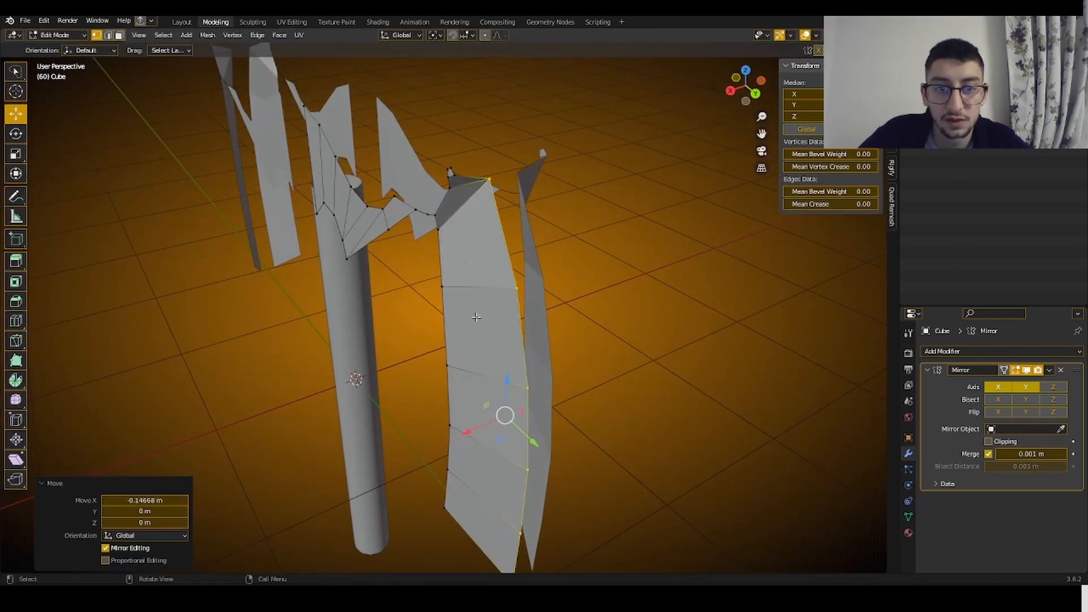
middle_drag(476, 318, 541, 283)
scroll(541, 284, up, 2)
scroll(541, 272, down, 2)
middle_drag(544, 170, 522, 141)
key(ctrl+z)
click(533, 111)
right_click(531, 111)
drag(473, 155, 488, 154)
key(ctrl+z)
key(ctrl+z)
key(ctrl+z)
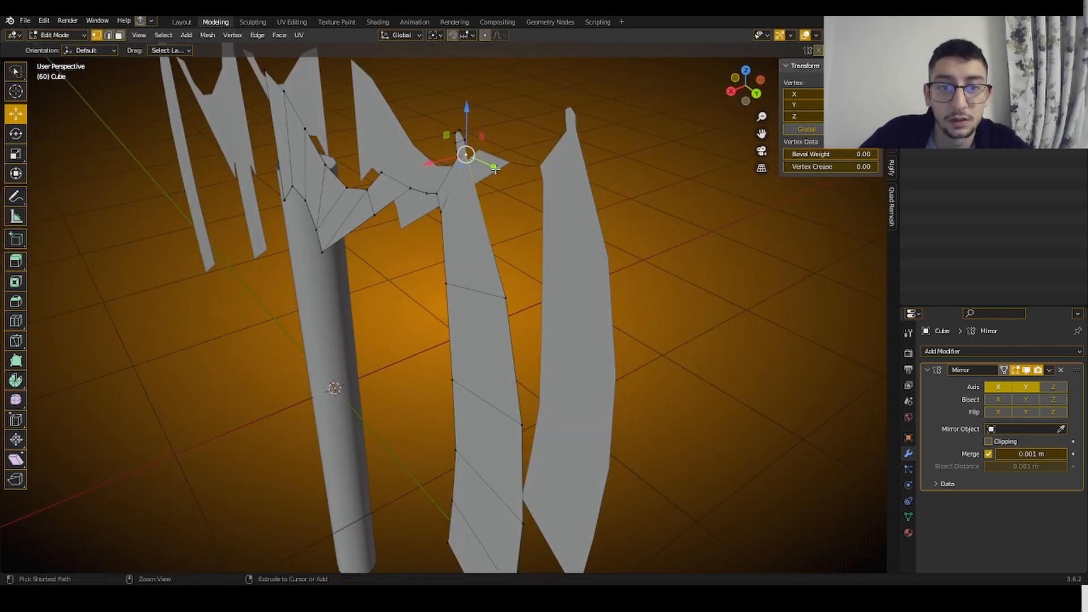
- Extrude the wing's outer edge about -0.104 m along X toward the mirrored copy
key(e)
right_click(492, 456)
drag(467, 471, 492, 457)
middle_drag(509, 382, 517, 321)
scroll(527, 328, down, 2)
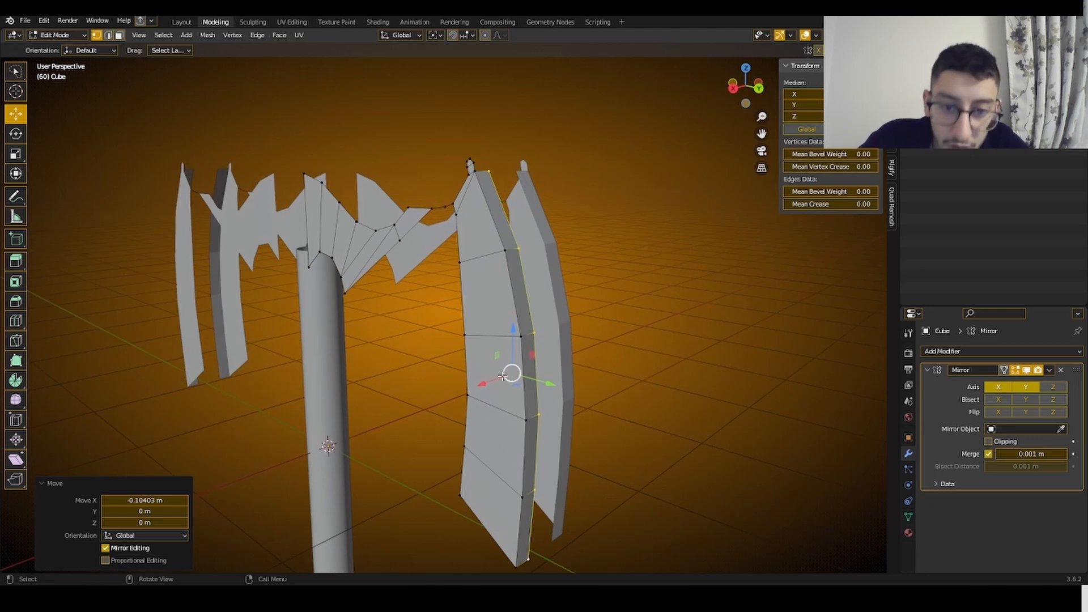
- Turn on clipping in the Mirror modifier and move the extruded outer edge along X to the mirror plane
drag(489, 381, 511, 376)
click(658, 250)
middle_drag(498, 234, 534, 232)
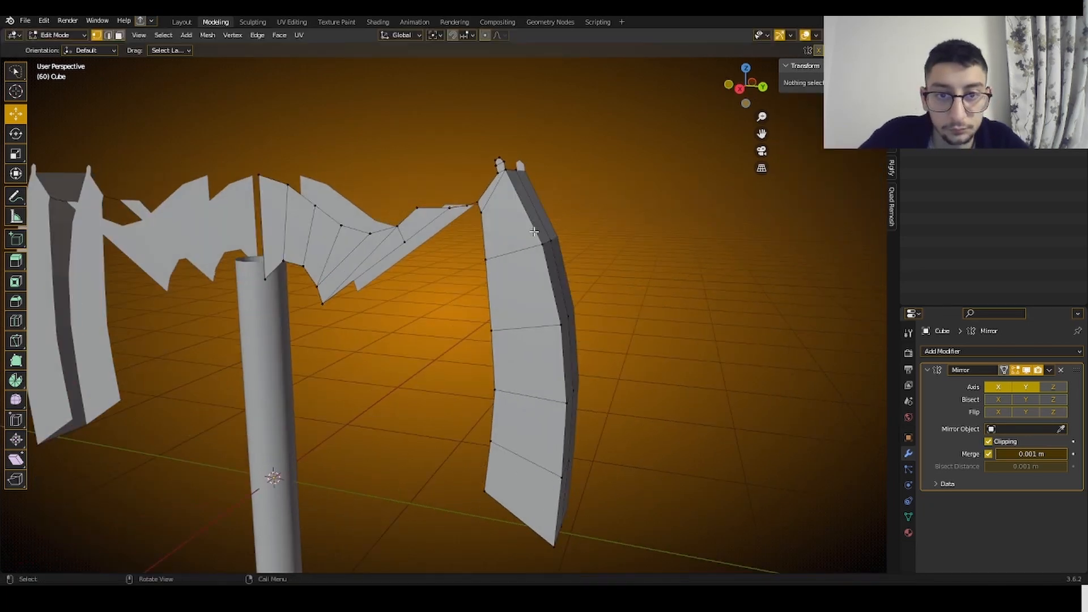
- Try edge-sliding the lengthwise edges along the wing's outer rim
click(527, 202)
ctrl+click(532, 368)
key(g)
key(g)
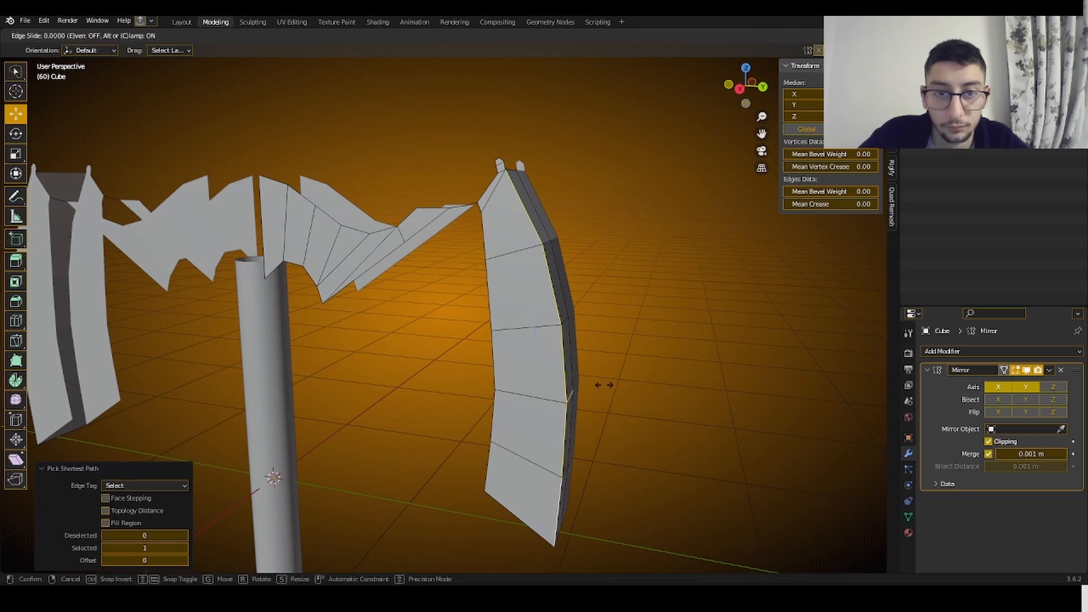
click(543, 381)
key(ctrl+z)
- Switch back to vertex selection and undo the extrusion of the outer wing edge
mouse_move(502, 235)
middle_down()
mouse_move(525, 233)
mouse_move(483, 228)
mouse_move(498, 219)
middle_up()
scroll(483, 228, up, 3)
scroll(499, 208, down, 2)
key(1)
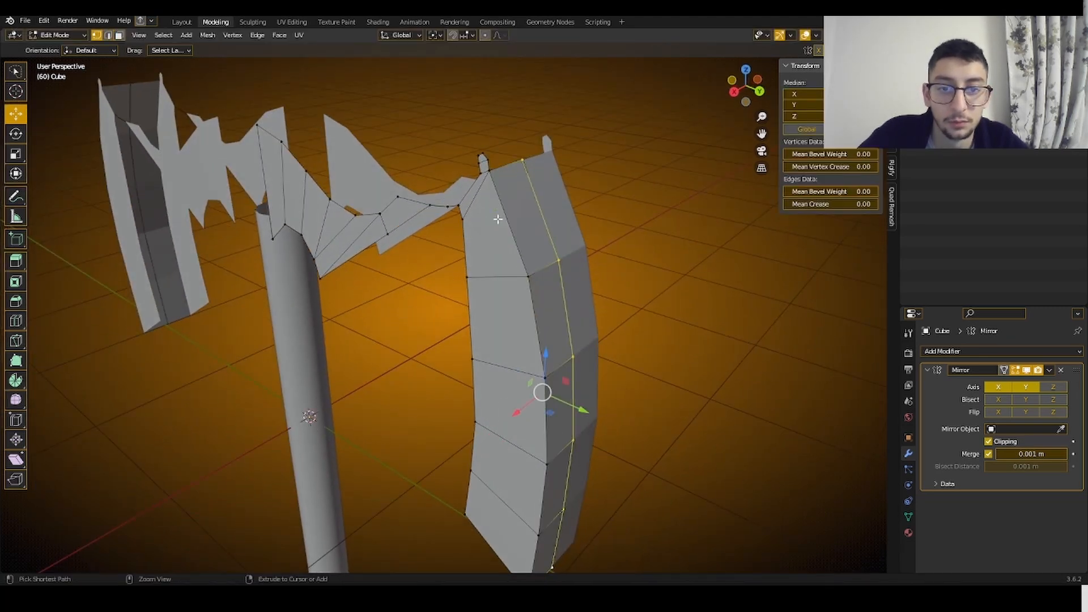
key(ctrl+z)
key(ctrl+z)
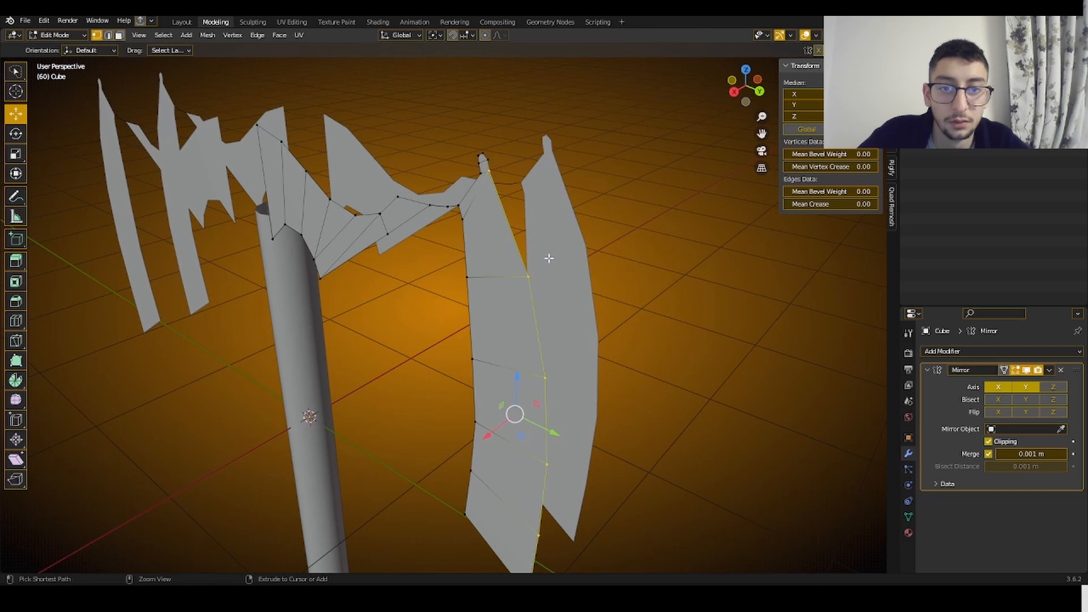
- Undo the last change, select the whole mesh and shift it slightly along X relative to the mirror plane
key(ctrl+z)
key(ctrl+z)
key(ctrl+shift+z)
middle_drag(547, 218, 626, 261)
key(a)
click(749, 94)
scroll(719, 165, down, 3)
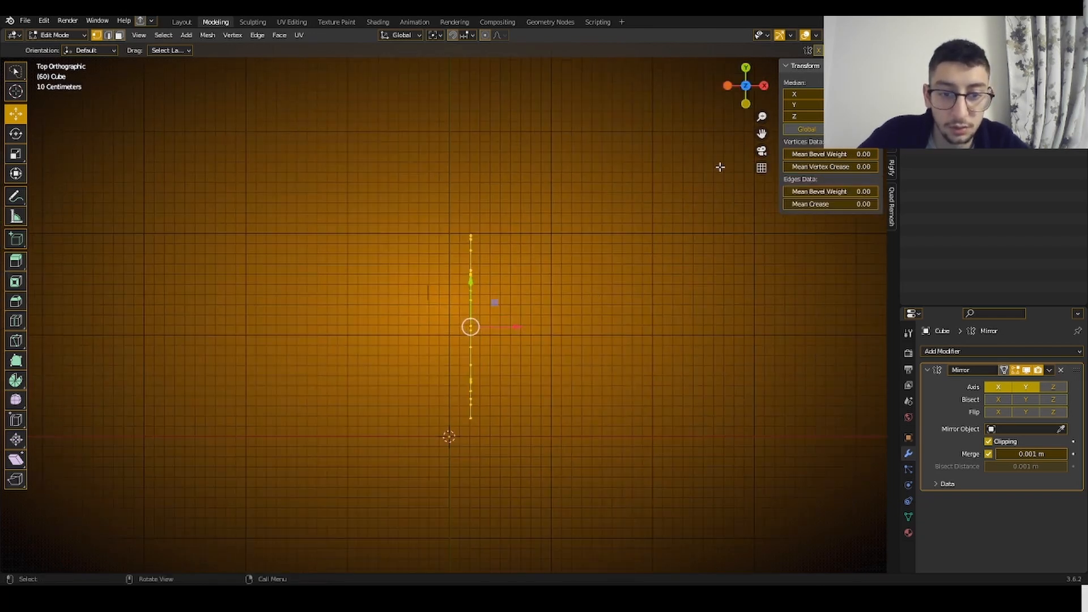
middle_drag(719, 164, 609, 259)
key(g)
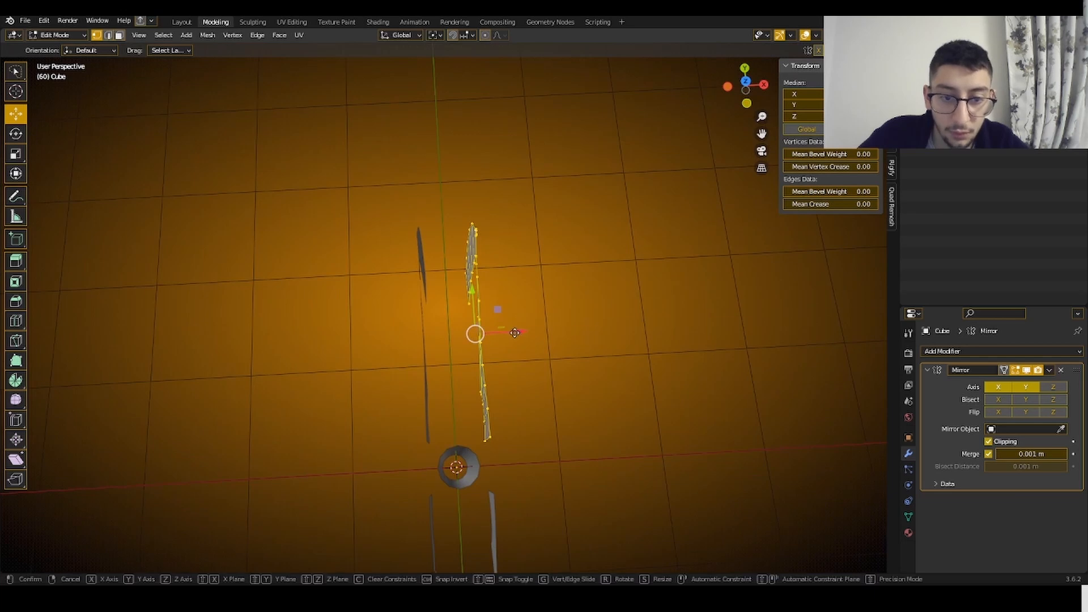
key(x)
click(516, 377)
middle_drag(468, 453, 506, 339)
drag(508, 337, 512, 339)
middle_drag(483, 423, 391, 358)
- Try extruding a wing edge and moving it along X
click(479, 442)
key(2)
click(364, 289)
key(e)
right_click(370, 308)
drag(396, 288, 362, 297)
middle_drag(372, 303, 454, 363)
click(539, 326)
middle_drag(538, 325, 385, 326)
click(438, 359)
drag(413, 329, 421, 332)
middle_drag(422, 335, 498, 412)
- Select the whole mesh and move it slightly along X toward the mirror plane
key(a)
drag(510, 352, 503, 347)
middle_drag(503, 347, 452, 396)
click(410, 415)
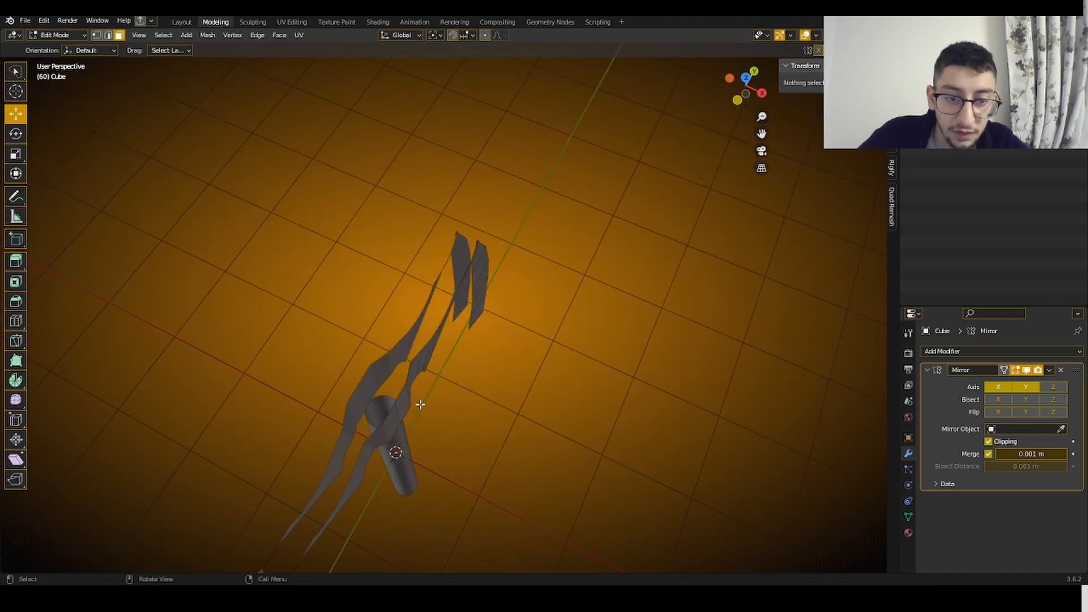
click(406, 407)
drag(439, 420, 446, 424)
click(573, 394)
- Select the blade's outer edge chain below its top segment and move it about -0.389 m along X to the mirror plane
middle_drag(573, 395, 606, 285)
middle_drag(528, 246, 520, 479)
click(520, 480)
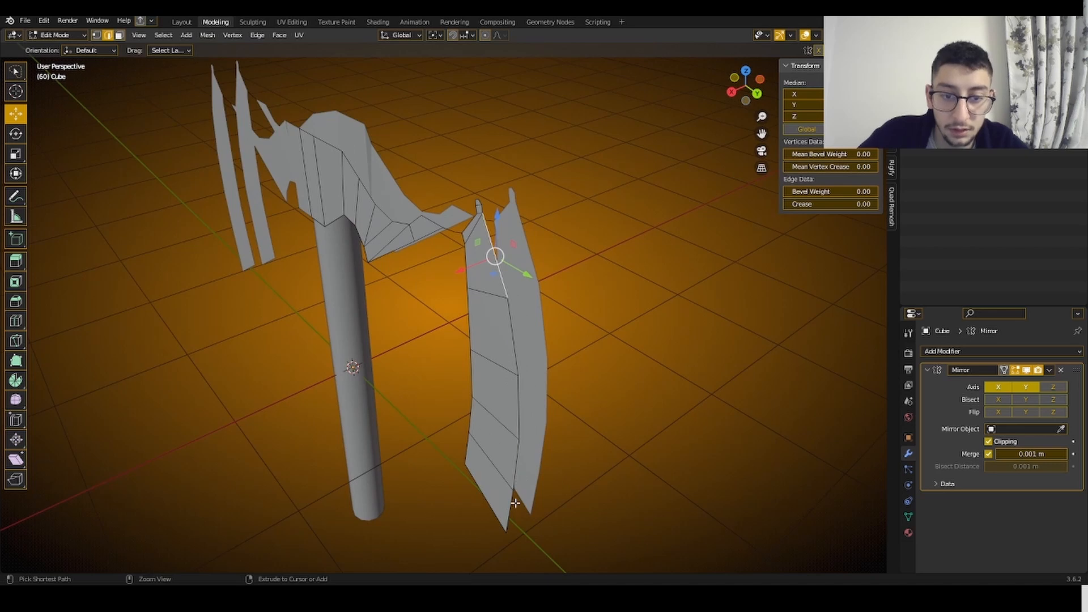
ctrl+click(514, 503)
click(515, 347)
ctrl+click(509, 517)
drag(481, 449, 497, 441)
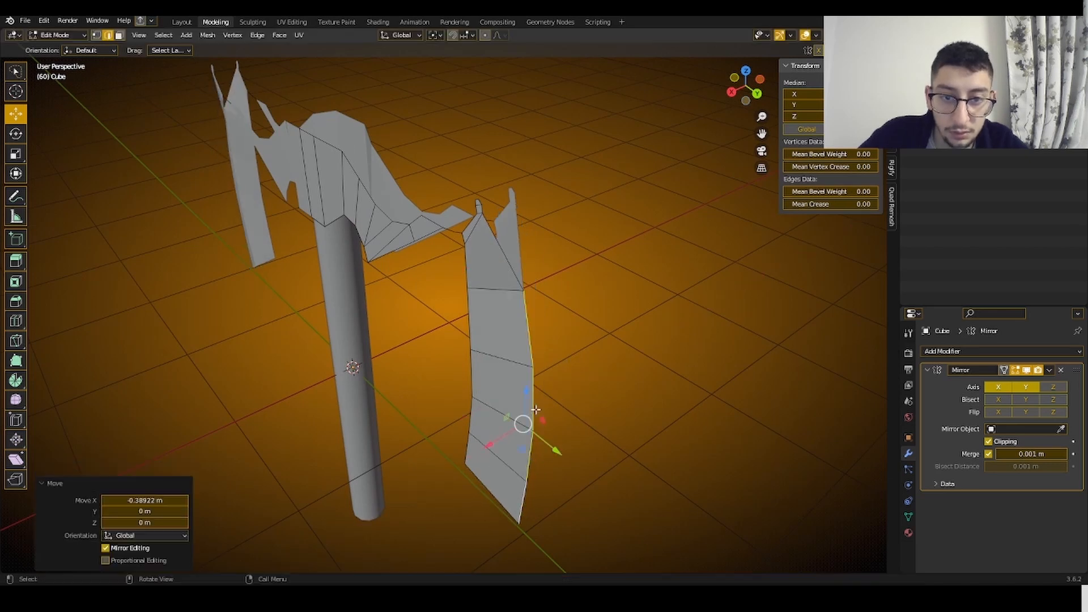
- Move the vertex at the blade's upper tip about -0.187 m along X onto the mirror plane
scroll(536, 409, up, 5)
click(703, 147)
shift+middle_drag(762, 136, 726, 246)
scroll(512, 225, up, 1)
middle_drag(512, 225, 467, 225)
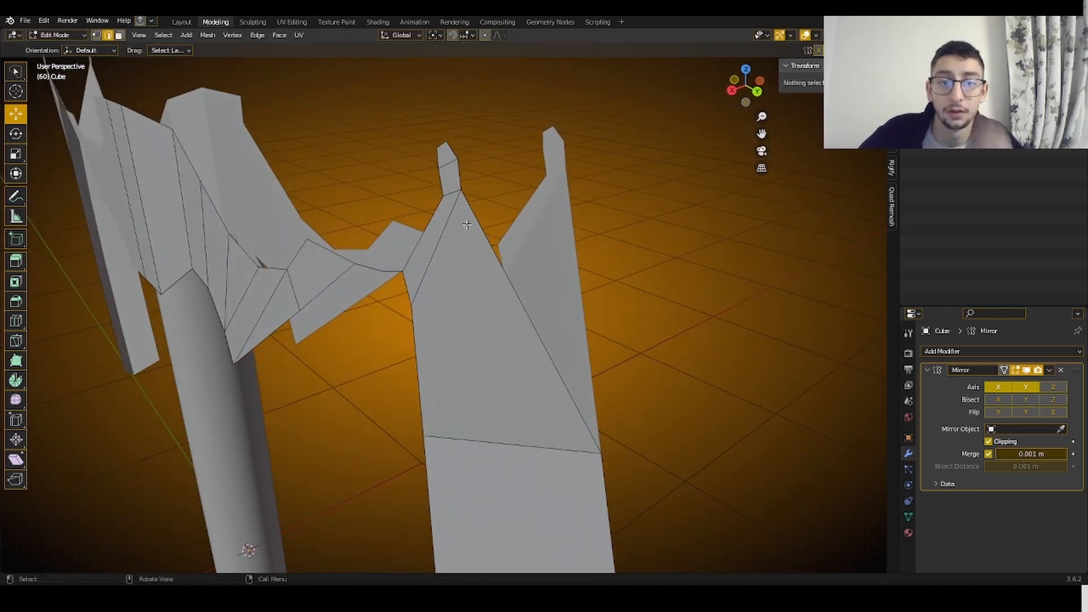
click(467, 180)
drag(430, 195, 486, 185)
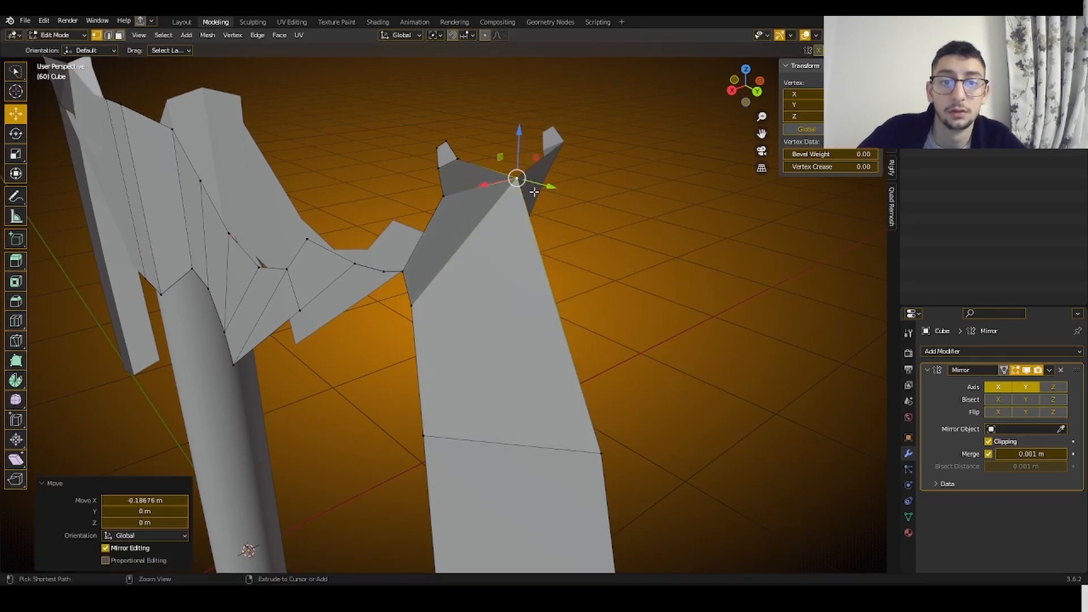
- Try duplicating the blade's tip vertex in place and snapping it with the 3D cursor options
mouse_move(530, 191)
middle_down()
mouse_move(584, 186)
mouse_move(512, 185)
middle_up()
key(shift+d)
right_click(527, 182)
drag(433, 181, 426, 182)
click(400, 165)
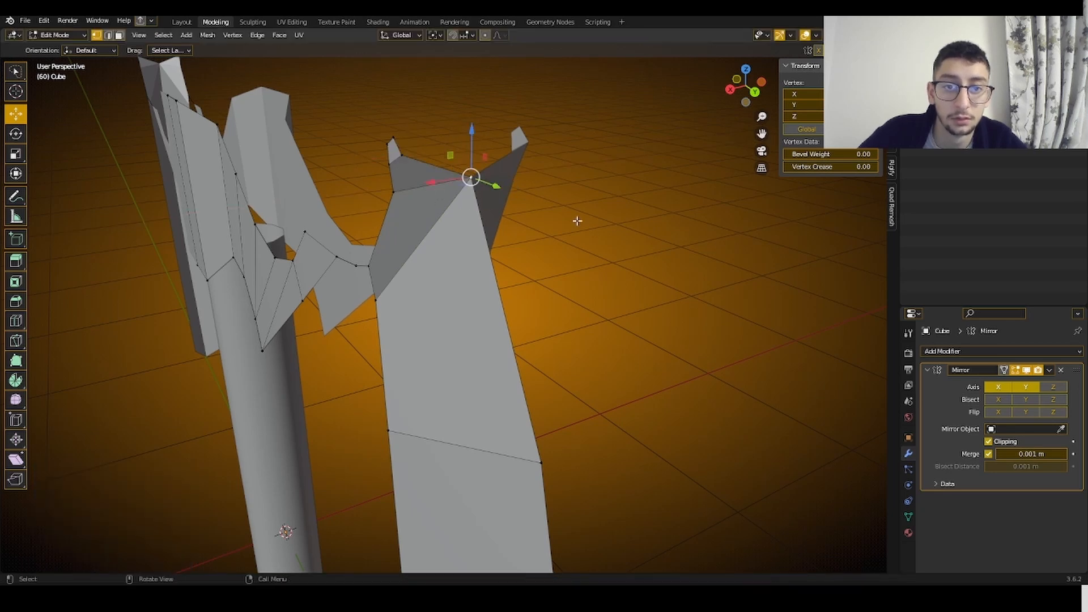
key(ctrl+l)
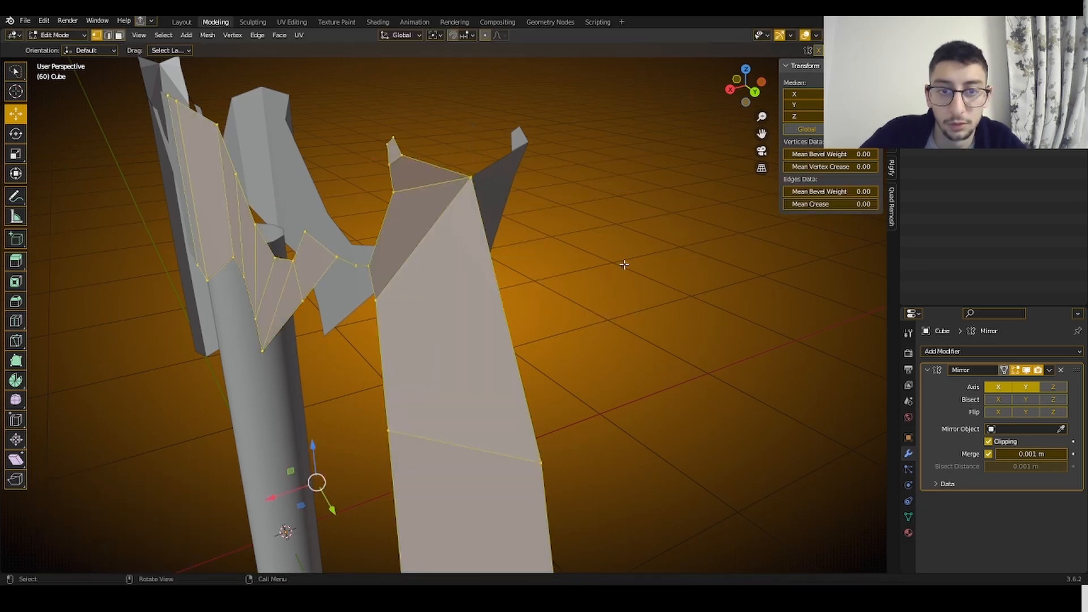
click(485, 172)
key(shift+s)
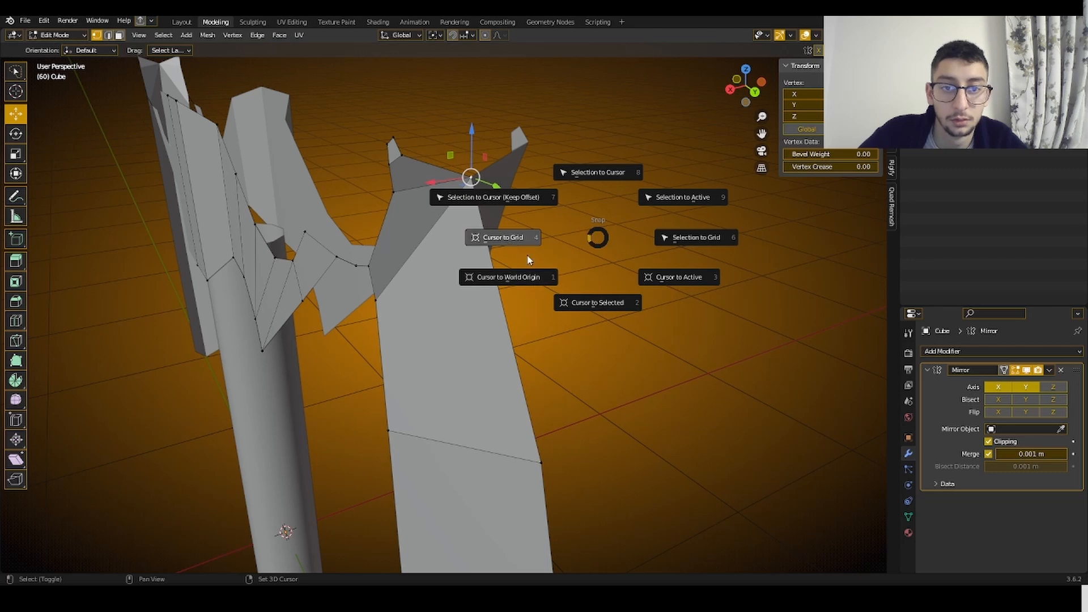
click(530, 195)
key(ctrl+z)
- Select the whole mesh and merge overlapping vertices by distance
key(a)
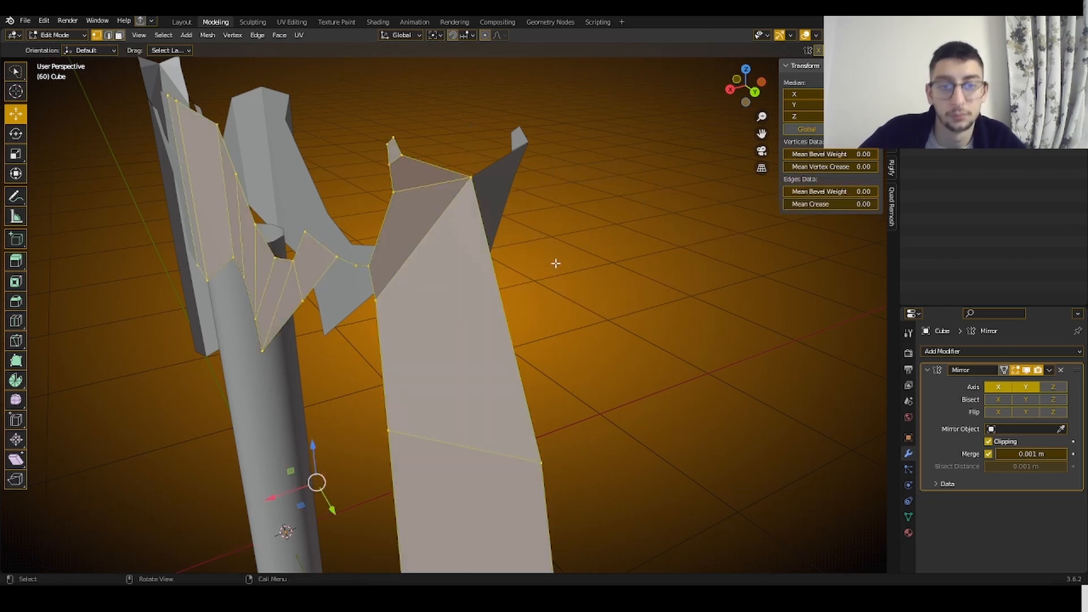
key(m)
click(545, 276)
- Duplicate the small spike's lower vertex in place and snap the 3D cursor to the blade's tip vertex
click(401, 154)
key(shift+d)
right_click(412, 206)
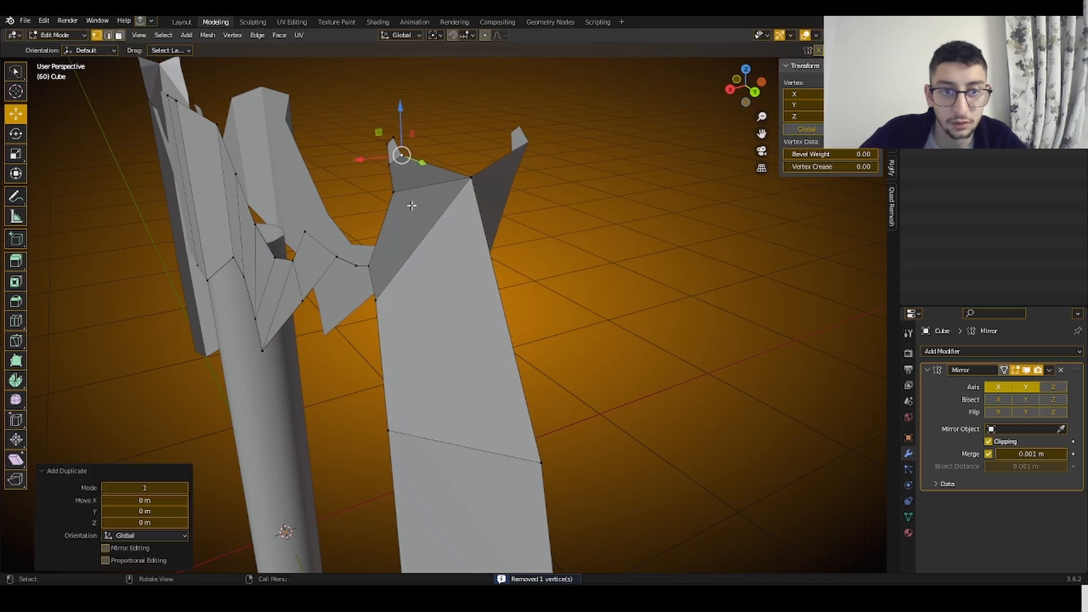
middle_drag(464, 189, 529, 182)
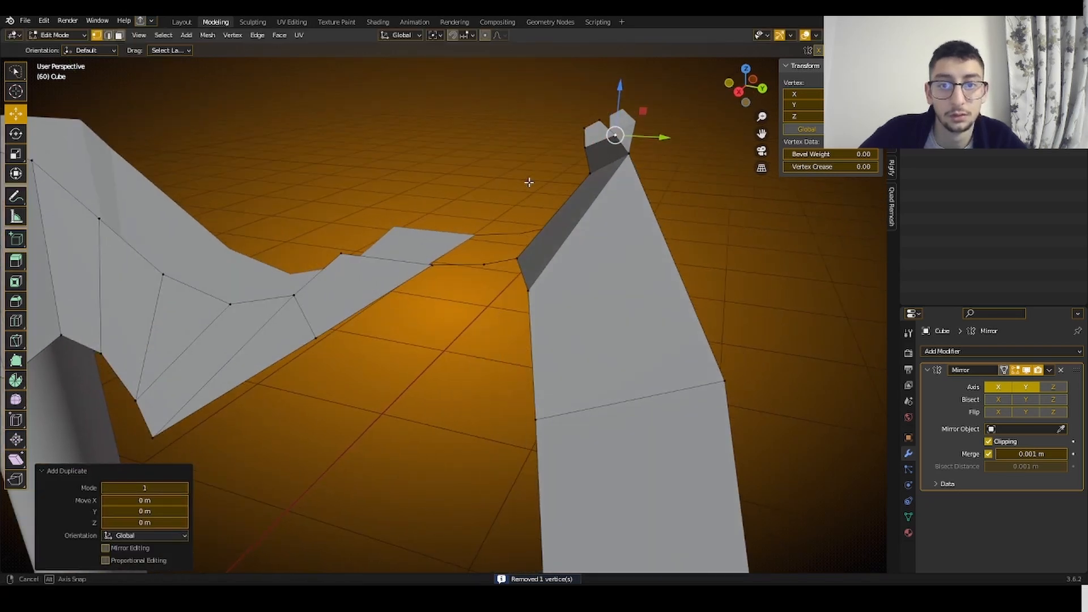
click(628, 153)
key(shift+s)
click(617, 136)
middle_drag(639, 208, 616, 212)
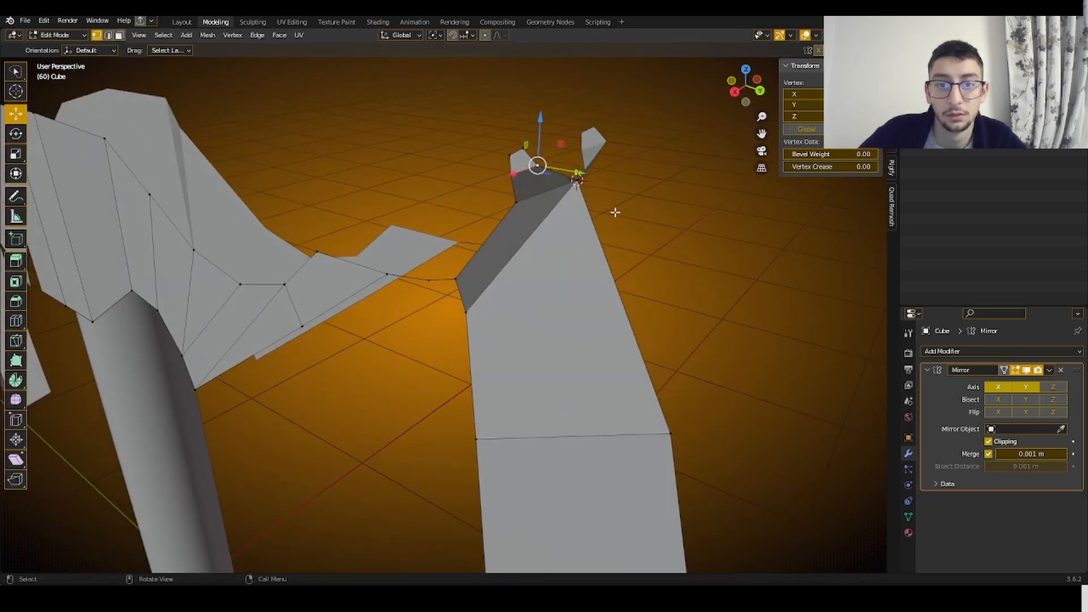
- Set the pivot point to 3D Cursor and scale the duplicated vertex to 0 on all axes except X
click(437, 36)
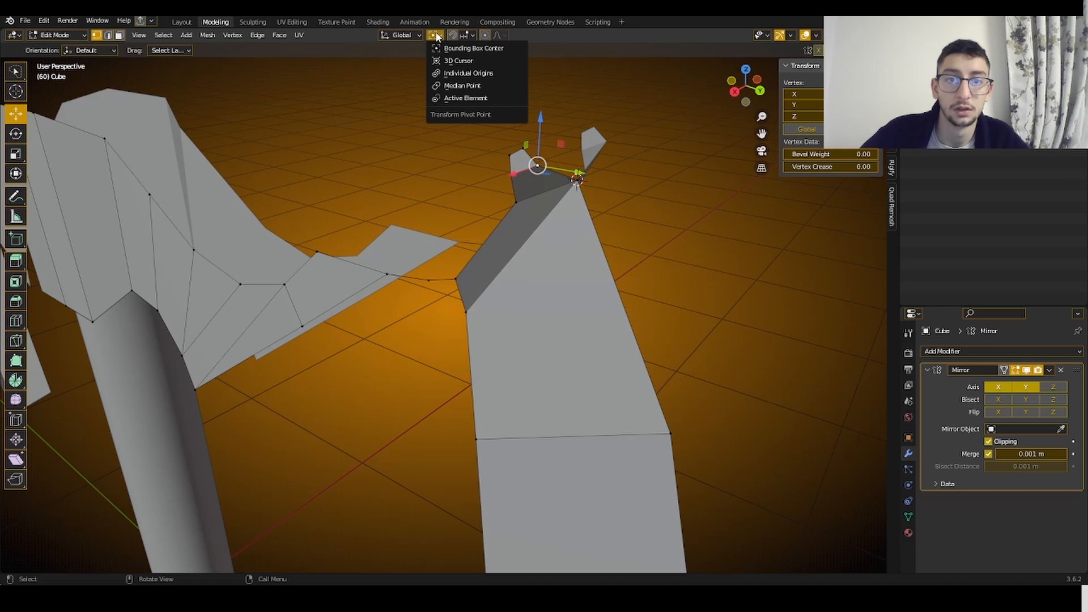
click(456, 61)
key(s)
key(shift+x)
key(0)
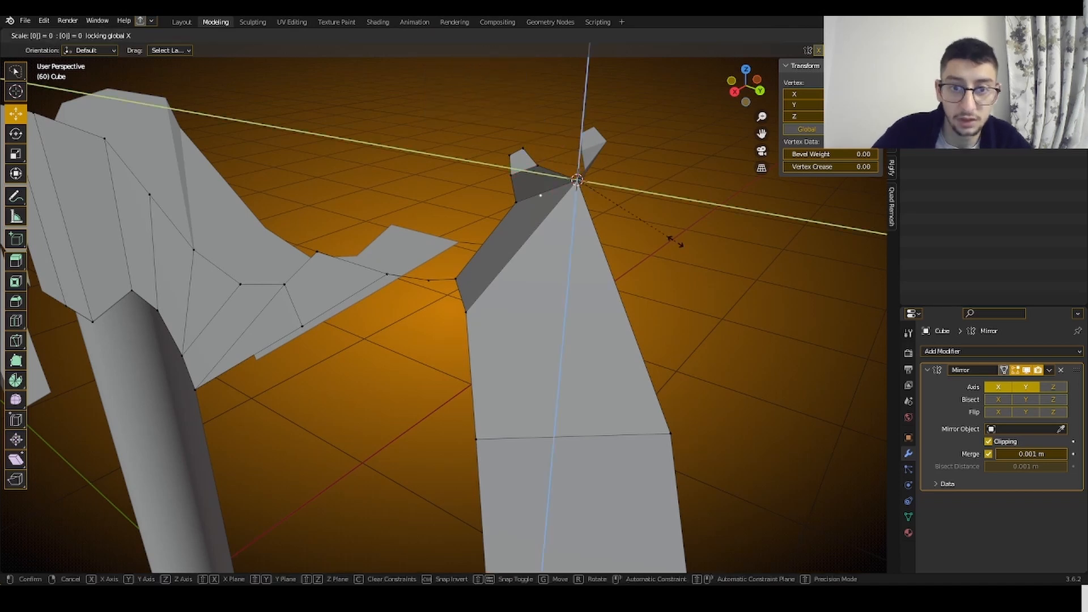
key(Return)
right_click(592, 186)
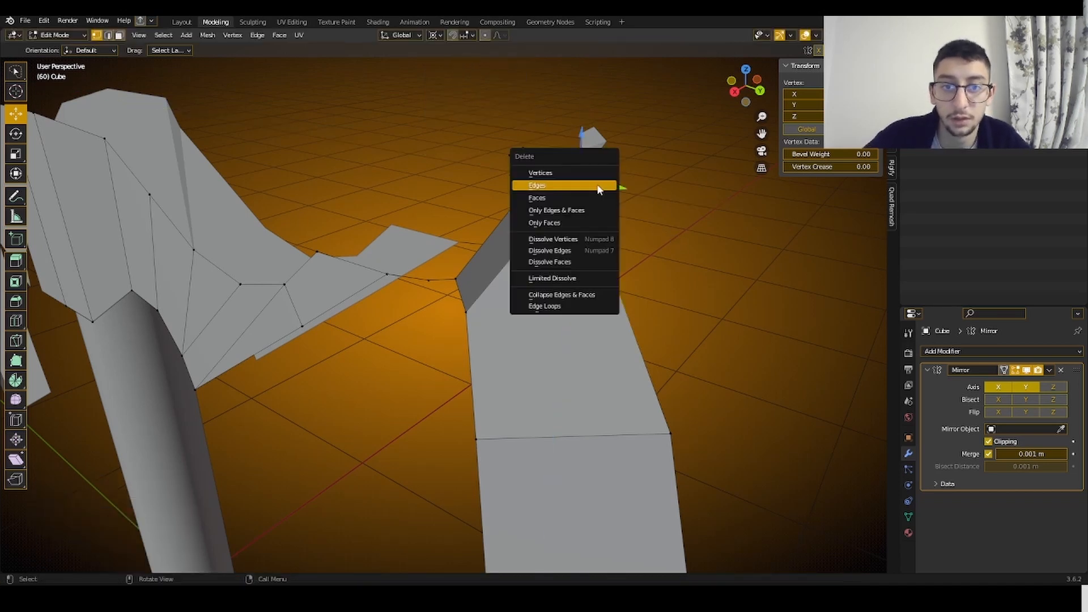
key(Escape)
mouse_move(634, 164)
middle_down()
mouse_move(617, 160)
mouse_move(635, 130)
mouse_move(657, 139)
mouse_move(595, 142)
mouse_move(589, 170)
mouse_move(617, 136)
mouse_move(607, 151)
middle_up()
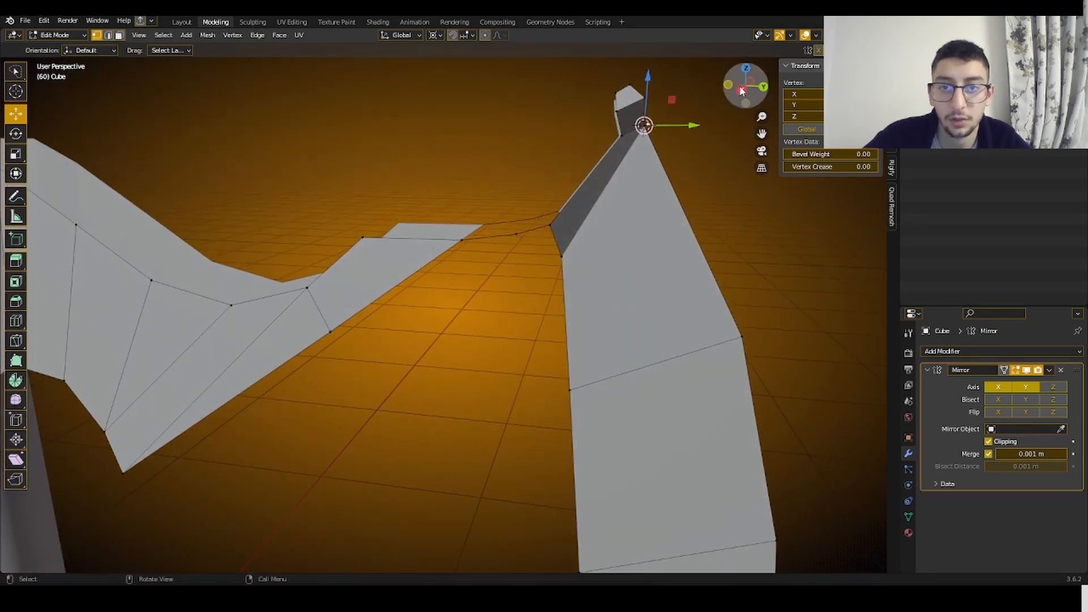
- Delete the duplicated vertex at the blade tip, change the transform pivot point and return to the right orthographic view
key(KP_3)
key(x)
click(656, 102)
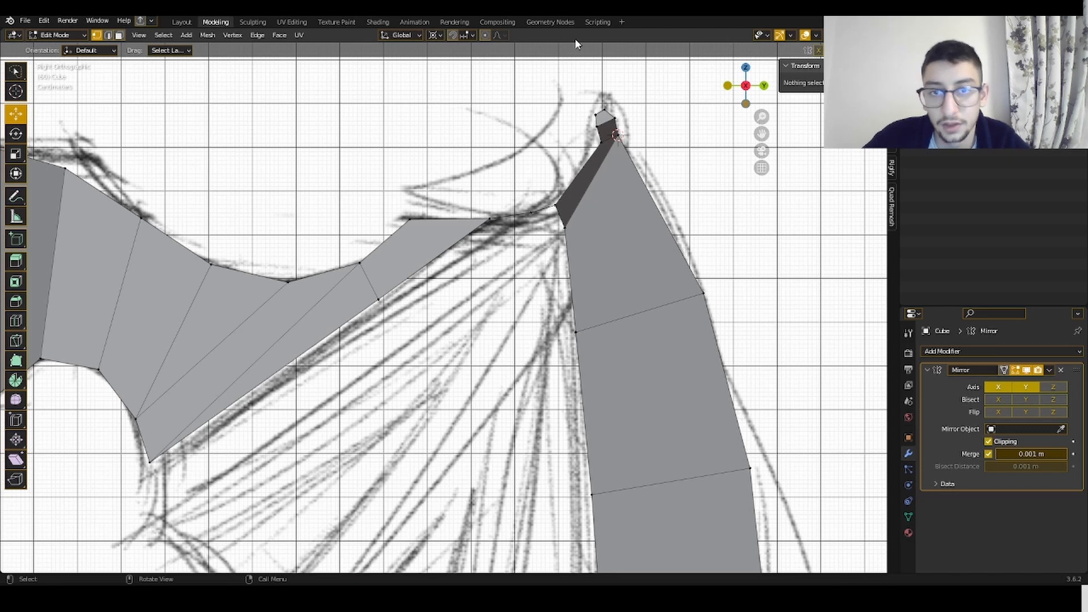
click(439, 37)
click(456, 61)
middle_drag(551, 97, 622, 113)
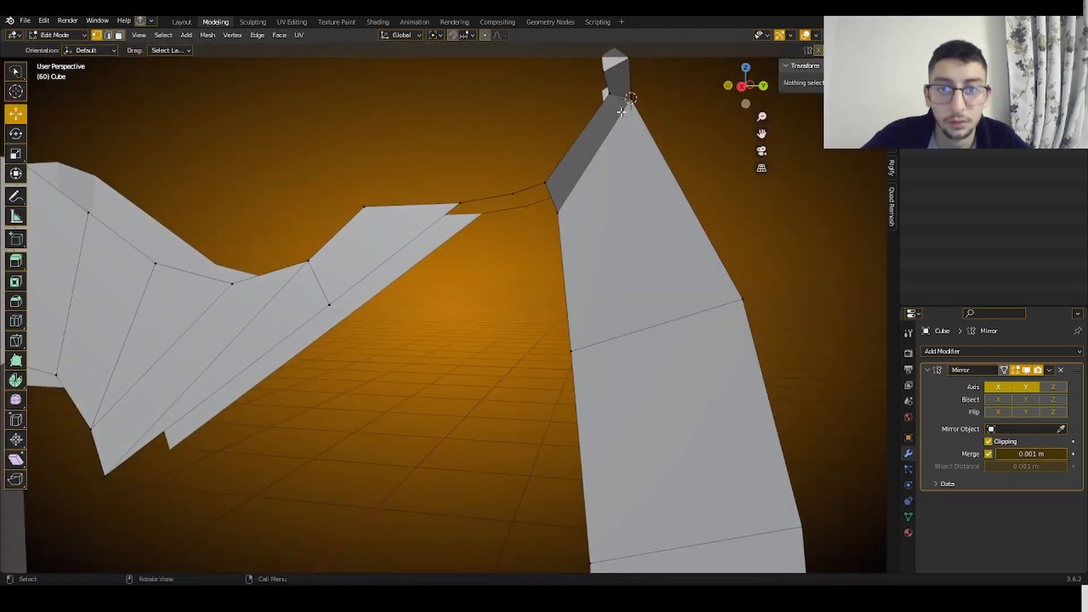
click(745, 89)
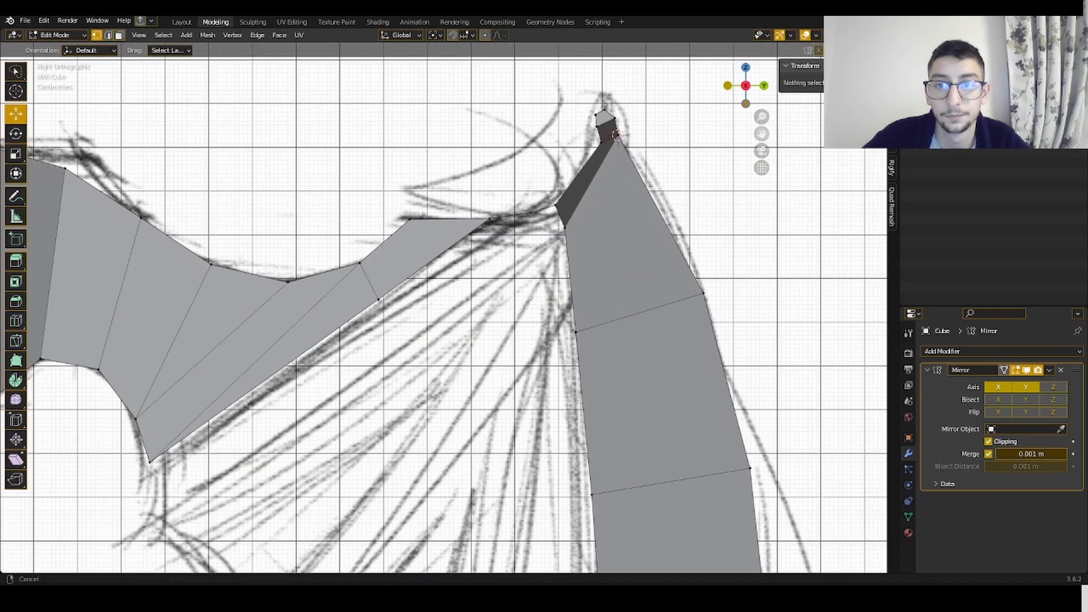
- Select the vertices of the small spike above the blade tip and delete them
shift+middle_drag(683, 117, 607, 190)
scroll(607, 191, up, 1)
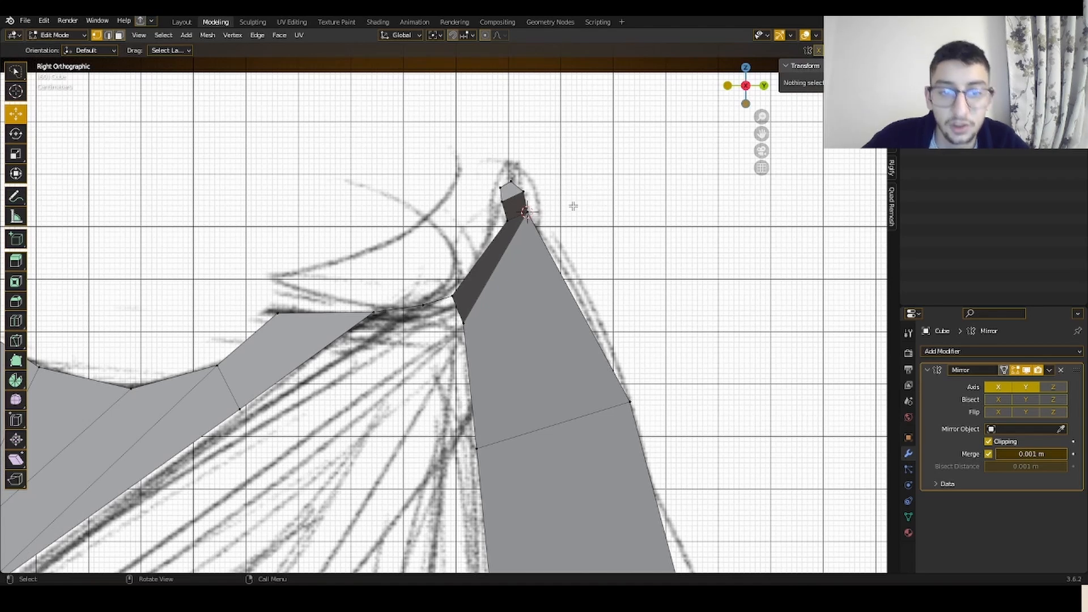
scroll(519, 208, down, 5)
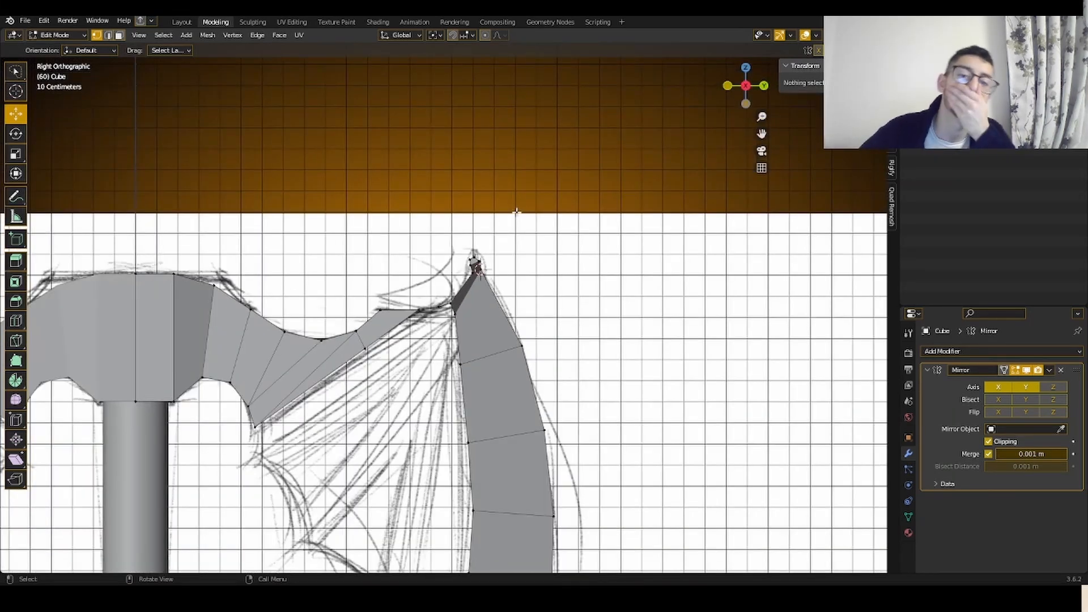
scroll(517, 212, up, 3)
scroll(494, 274, up, 1)
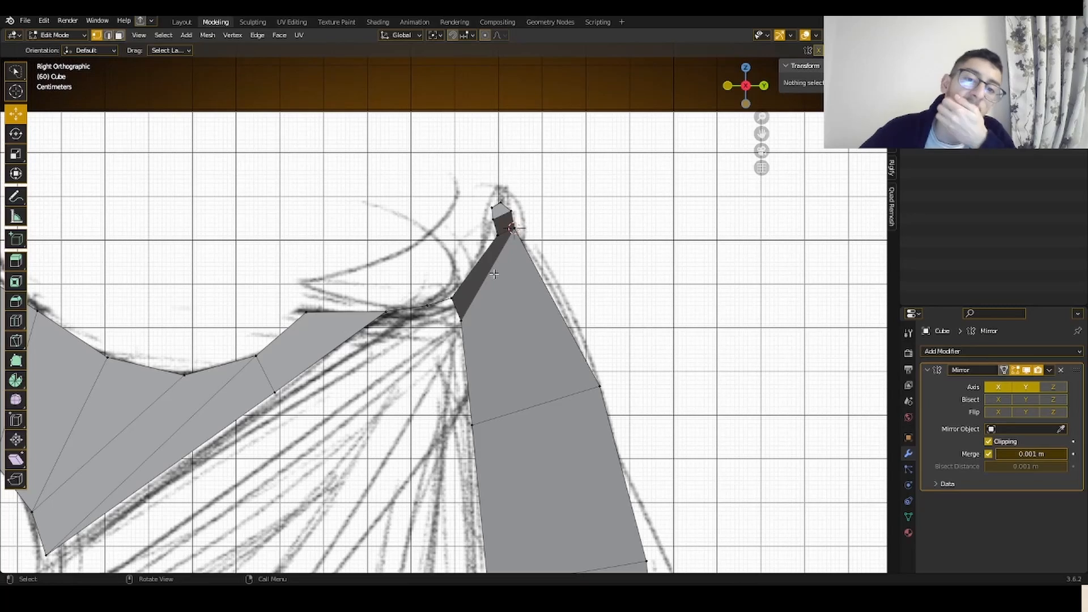
middle_drag(494, 274, 488, 198)
click(457, 243)
shift+click(474, 210)
shift+click(452, 222)
shift+click(451, 208)
key(x)
click(456, 207)
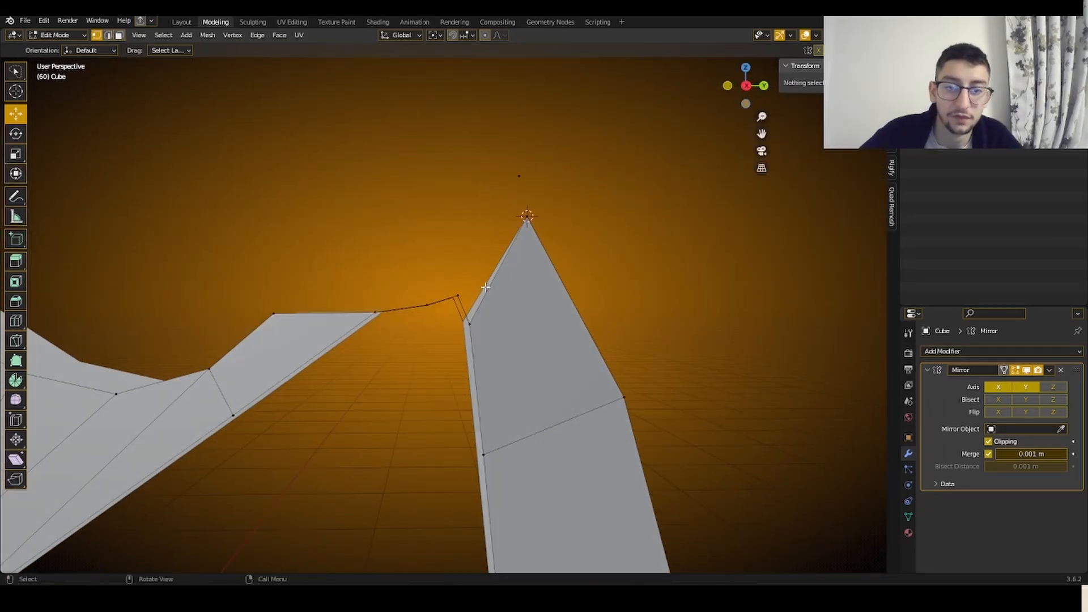
- Delete the stray vertex left above the blade tip
click(460, 296)
middle_drag(460, 296, 550, 332)
key(x)
click(594, 202)
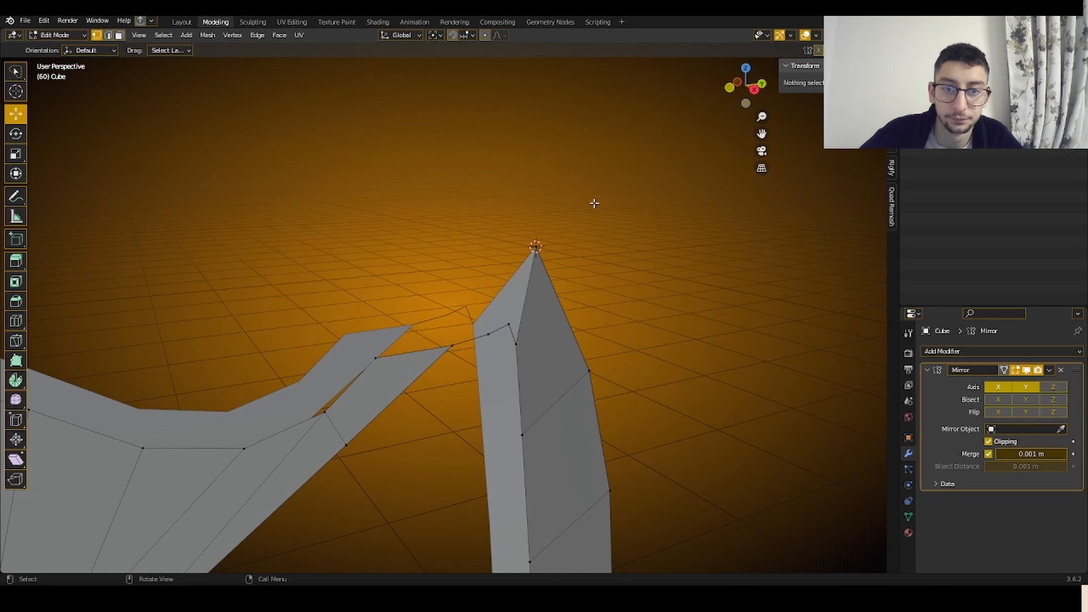
- Extrude the blade's tip vertex into a claw outline over the sketch, the last segment about -0.053 m in Y and -0.056 m in Z
click(754, 89)
scroll(493, 220, up, 2)
click(530, 217)
key(e)
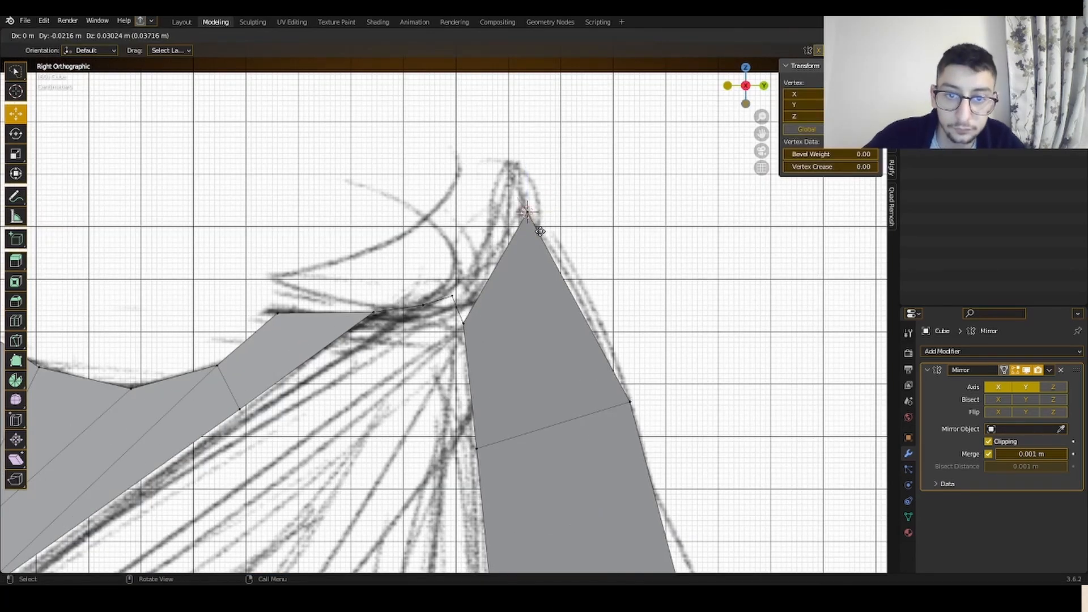
click(533, 232)
key(g)
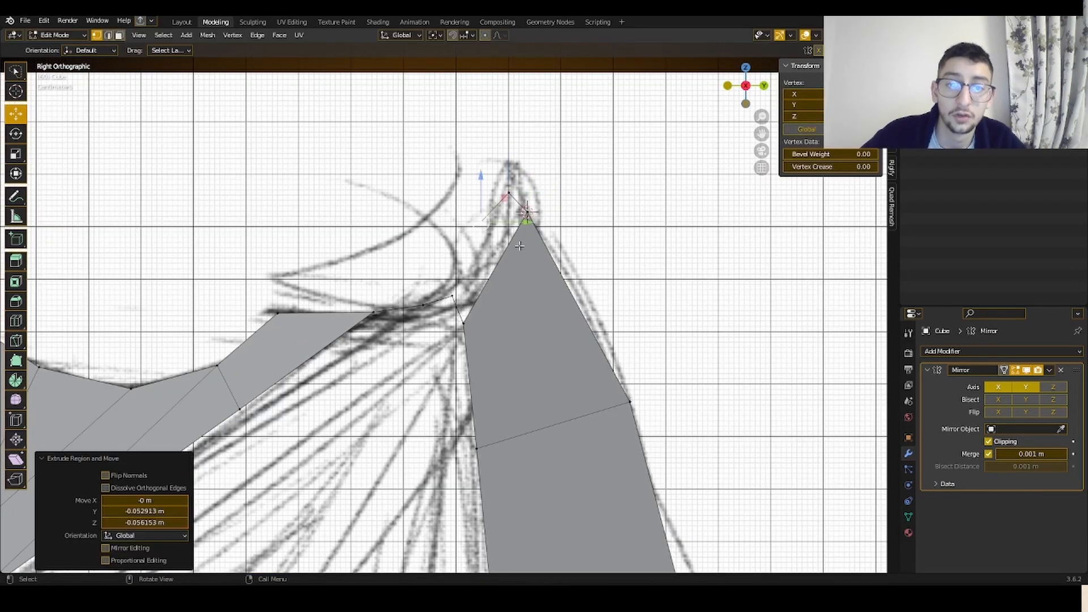
click(511, 266)
- Add one lengthwise loop cut through the blade strip with a slide factor of 0.250
key(ctrl+r)
click(511, 266)
click(520, 255)
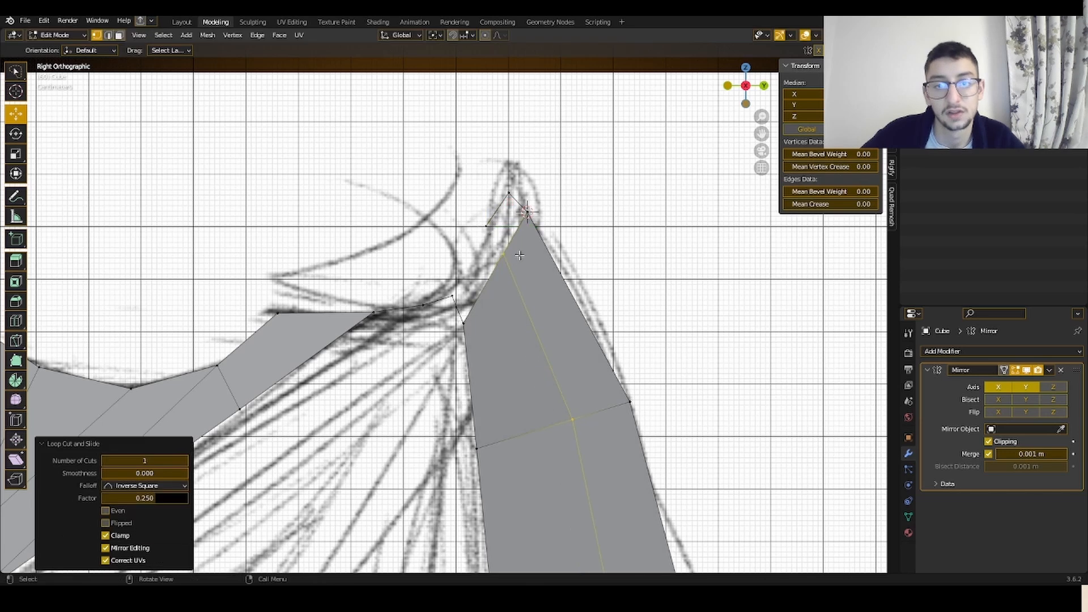
- Replace the claw's lower vertex with a duplicate of the top loop-cut vertex, offset about -0.050 m in Y and 0.064 m in Z, and fine-tune it
click(508, 255)
key(x)
click(524, 214)
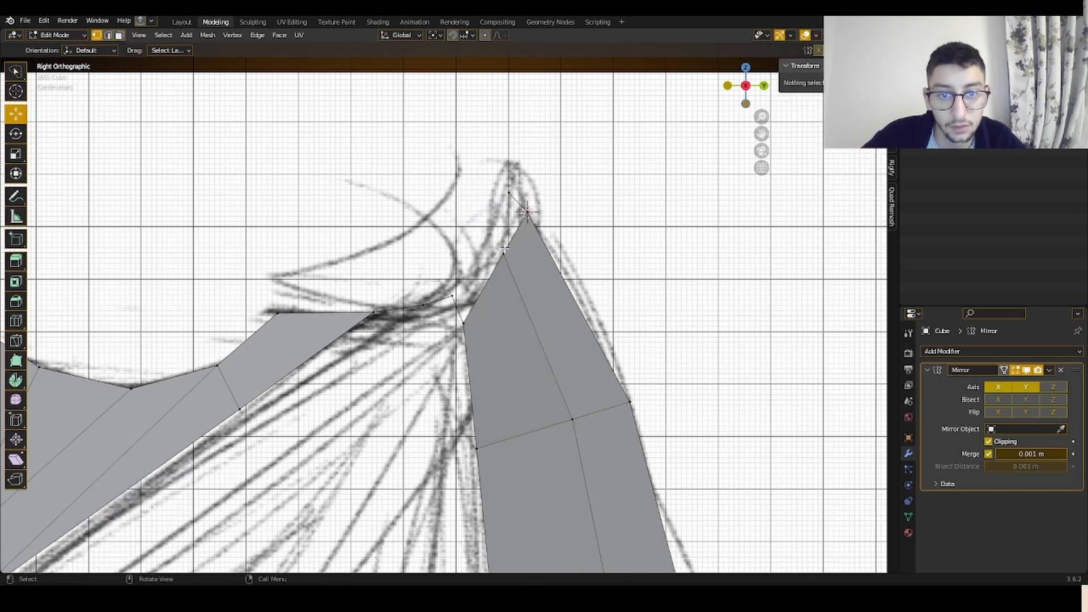
click(506, 255)
key(shift+d)
click(518, 231)
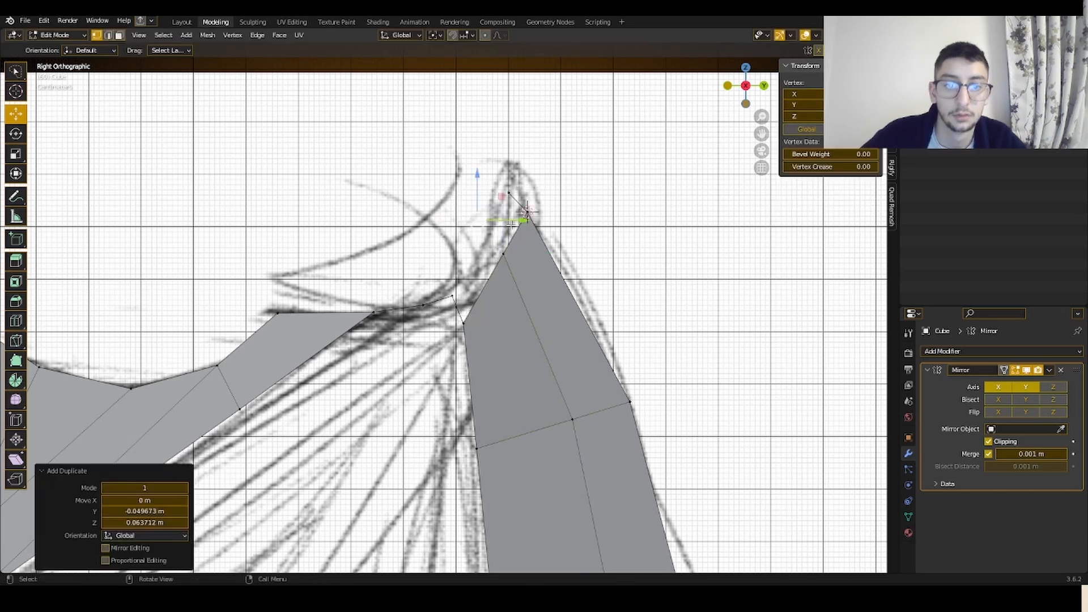
click(509, 193)
drag(483, 228, 492, 234)
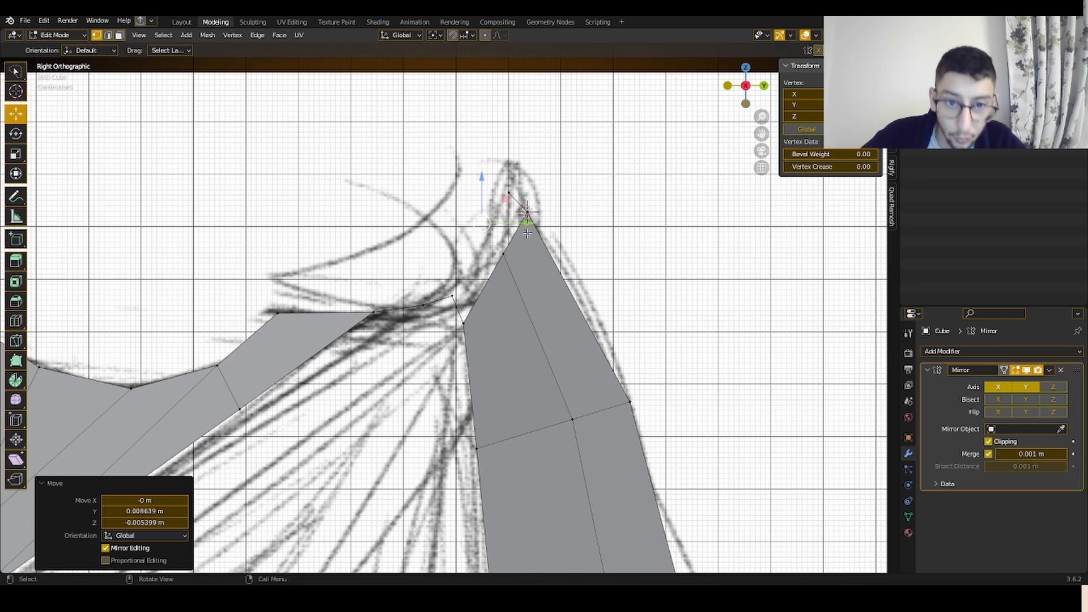
- Fill a four-sided face between the claw vertices, the blade tip and the top loop-cut vertex
click(504, 254)
shift+click(526, 214)
key(f)
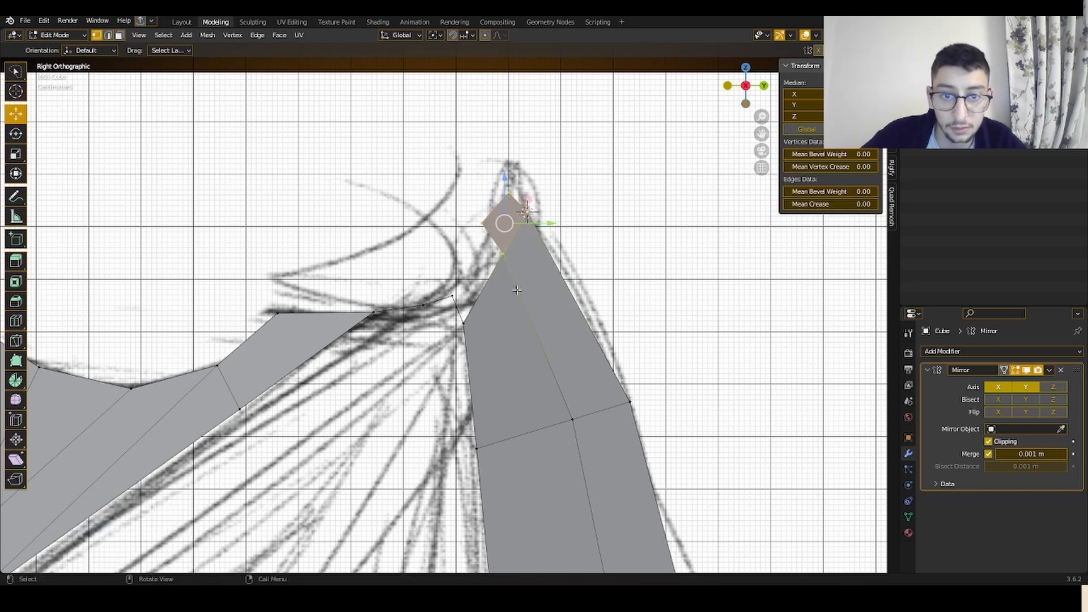
- Dissolve the lengthwise loop-cut edges along the blade strip and switch to face selection
key(alt+a)
key(2)
alt+click(519, 294)
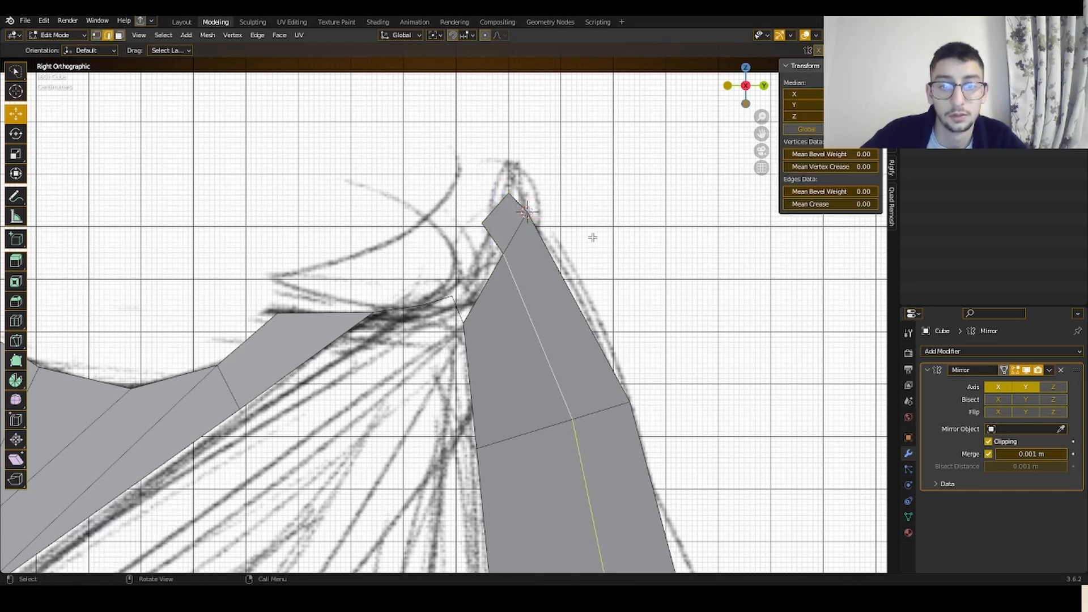
key(x)
click(544, 316)
key(3)
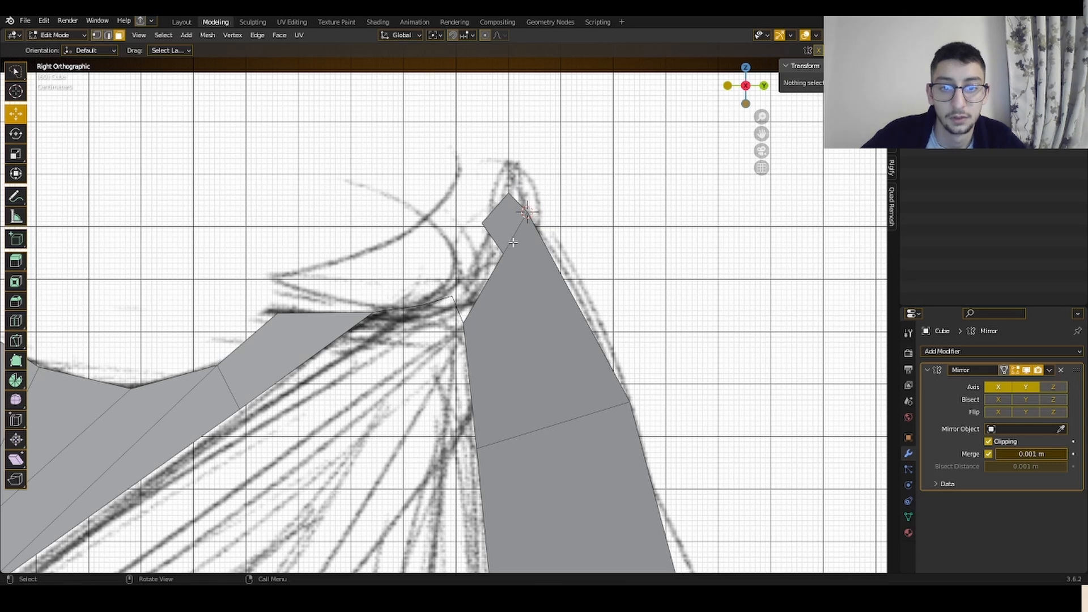
- Try to connect the claw's base vertex to the loop vertex on the blade's inner edge with a new edge
key(1)
click(511, 246)
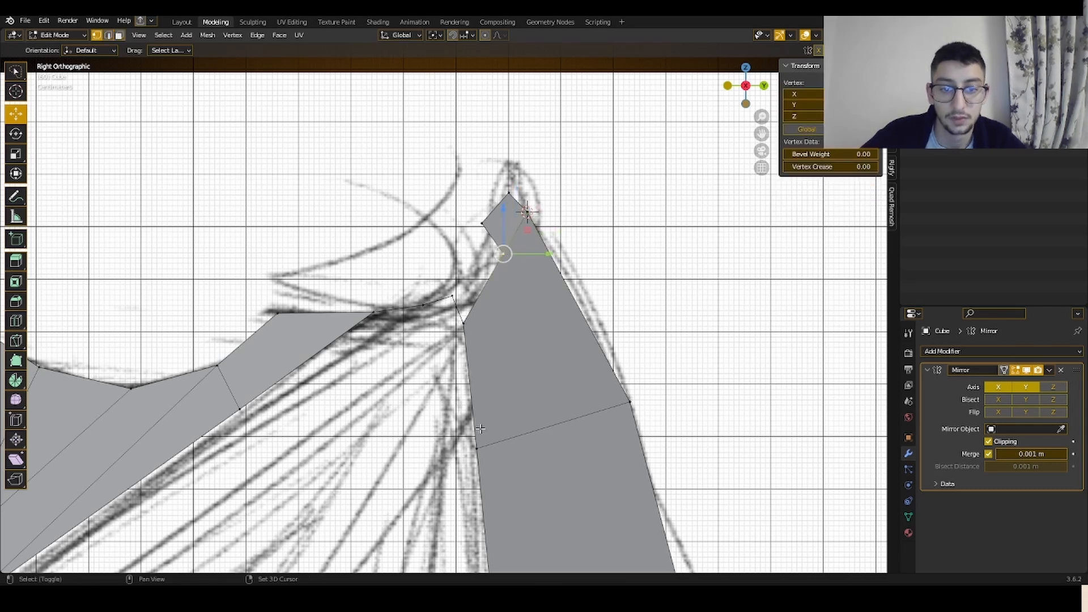
shift+click(481, 429)
key(j)
click(624, 247)
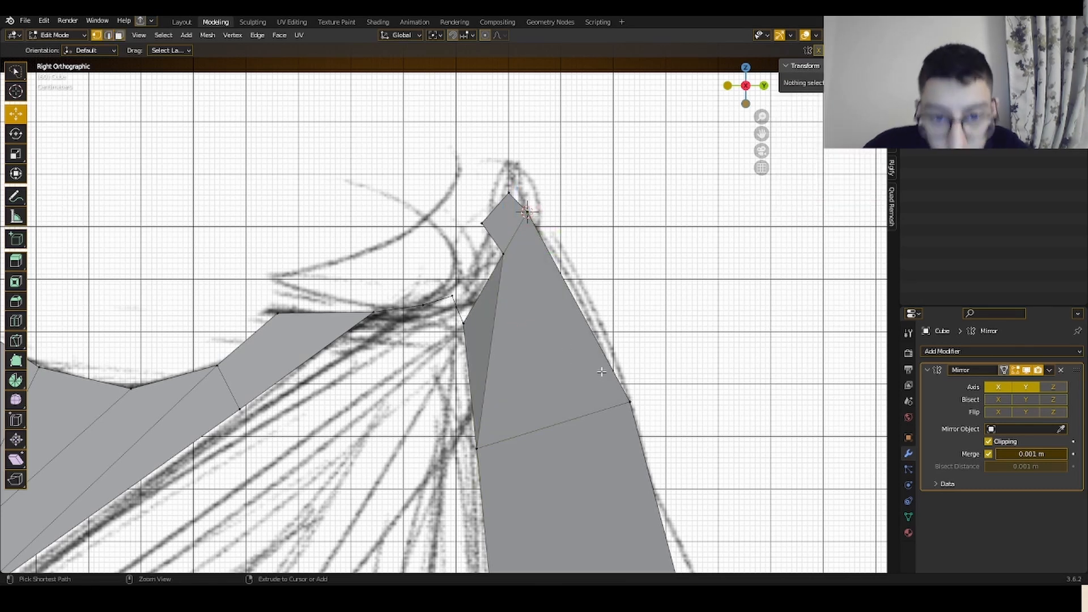
- Undo that connection and join the claw's base vertex to the nearest loop vertex on the blade's outer edge
key(ctrl+z)
key(ctrl+z)
key(ctrl+z)
shift+click(626, 381)
click(604, 307)
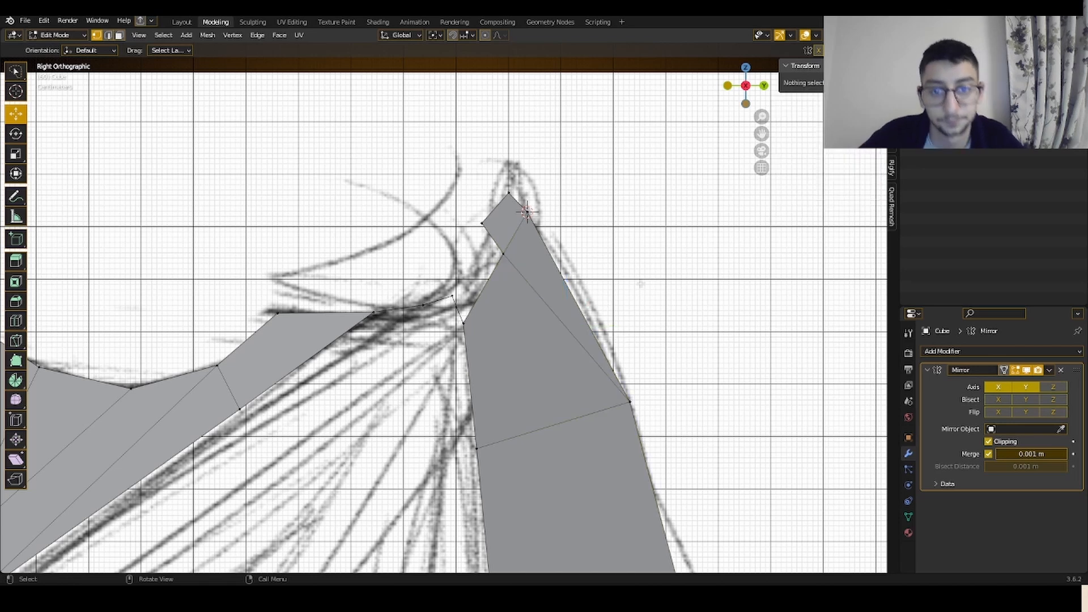
- Examine the claw face and the new diagonal edge in perspective, then return to the right orthographic view
mouse_move(605, 307)
middle_down()
mouse_move(611, 290)
mouse_move(600, 312)
middle_up()
key(3)
click(483, 292)
middle_drag(483, 292, 523, 194)
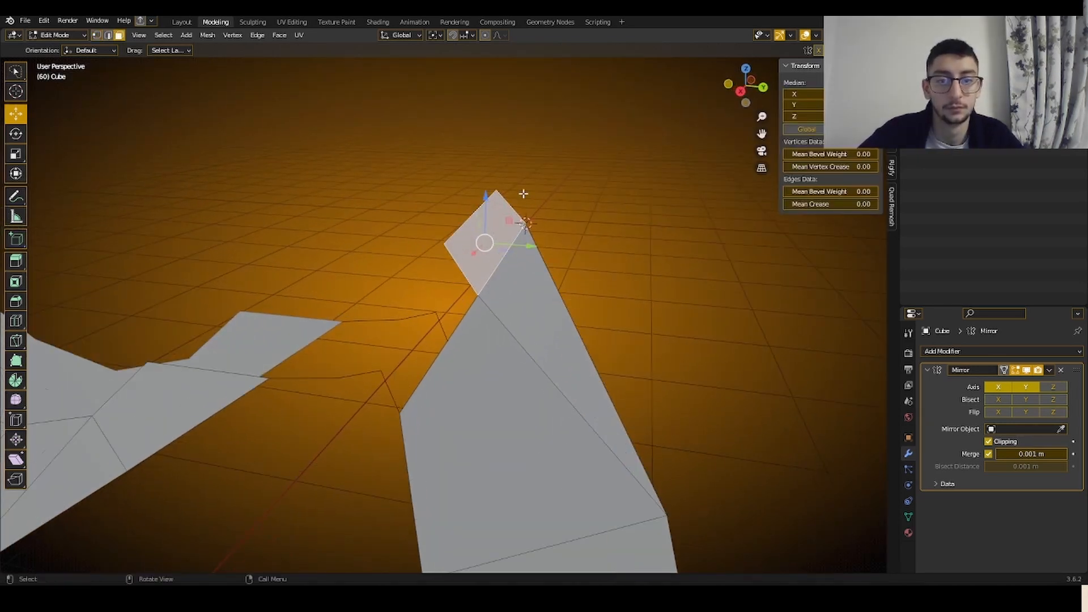
middle_drag(388, 153, 422, 194)
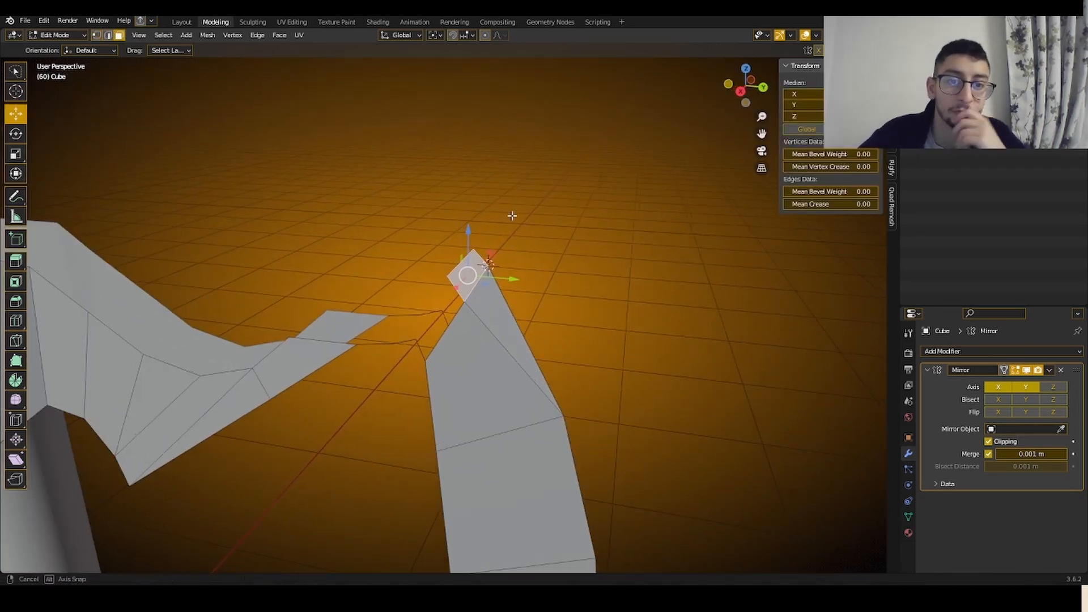
mouse_move(510, 214)
middle_down()
mouse_move(617, 207)
mouse_move(541, 215)
middle_up()
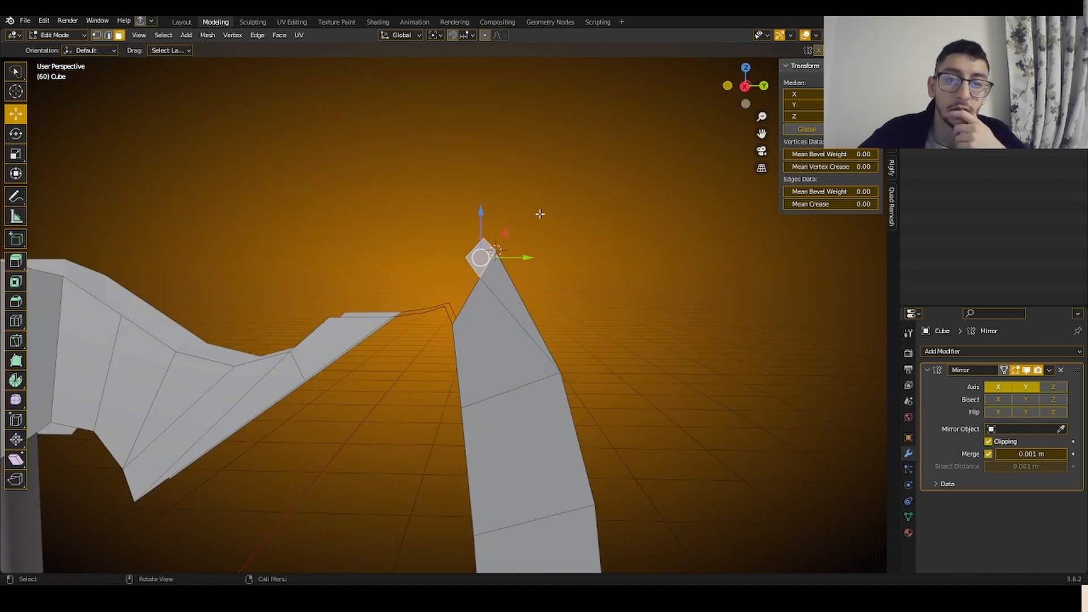
click(745, 90)
scroll(617, 236, up, 6)
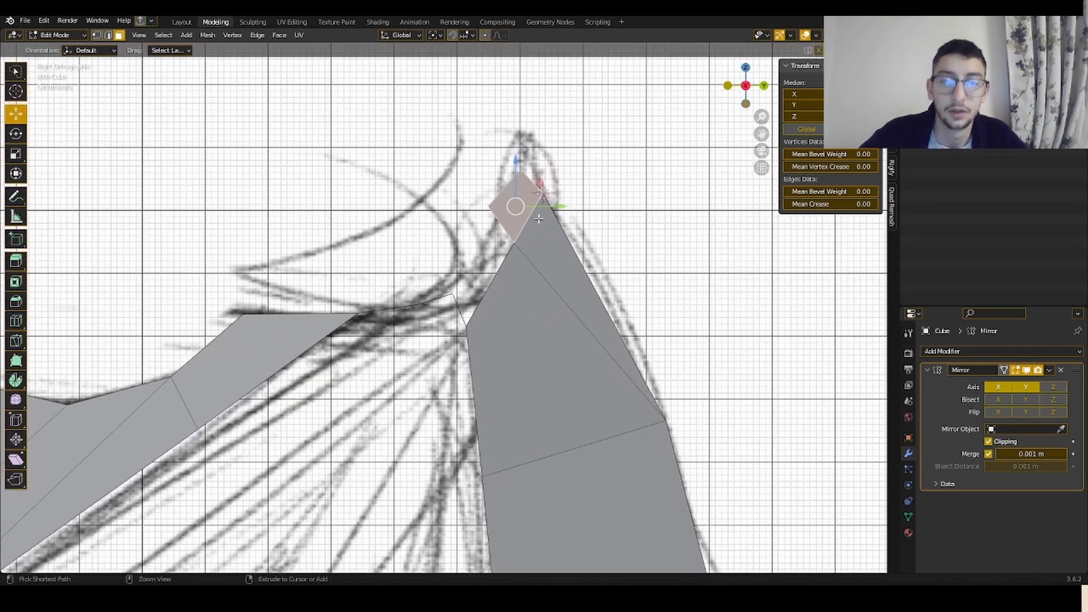
- Split the claw face with a crosswise loop cut and set the pivot point to the 3D cursor at the cut's inner vertex
key(1)
click(528, 170)
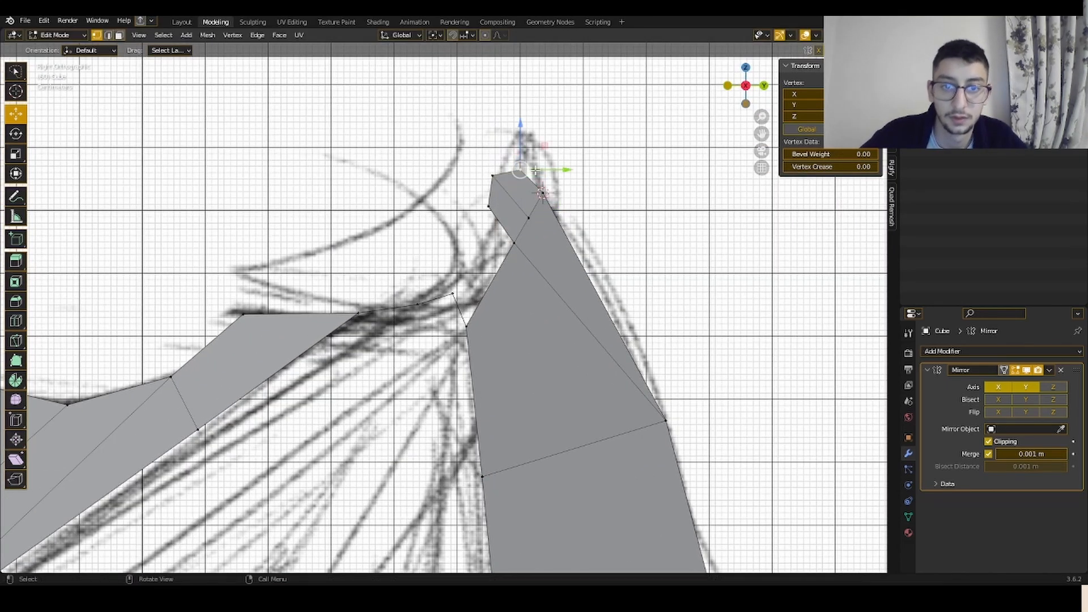
drag(494, 177, 504, 189)
click(530, 221)
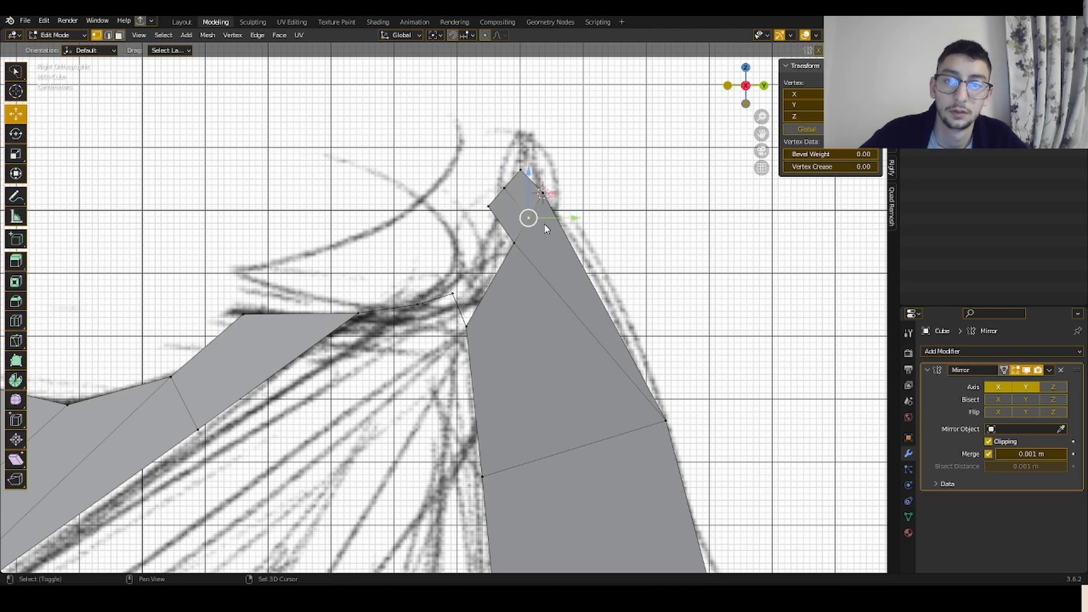
click(438, 35)
click(454, 51)
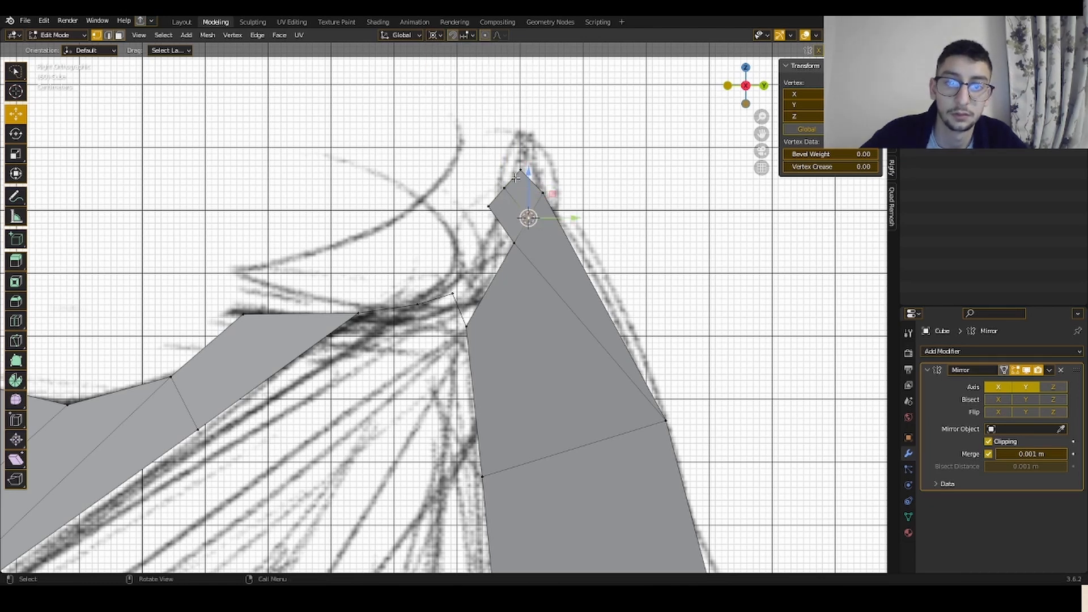
- Scale the loop cut's outer vertex away from the 3D cursor and pull the claw's outer corner up toward it
key(s)
click(521, 158)
click(492, 175)
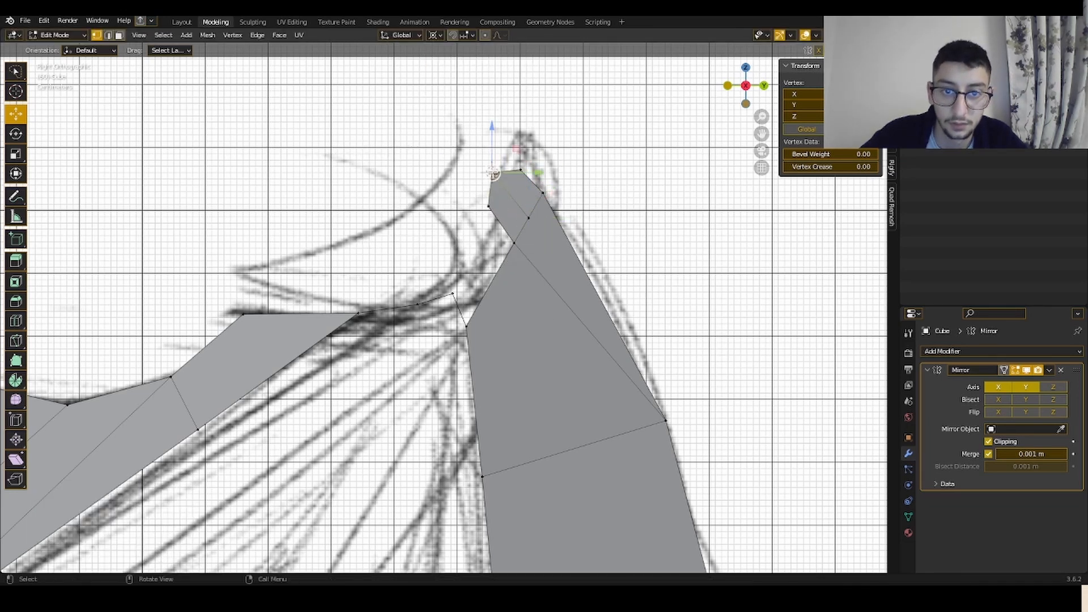
key(s)
click(503, 183)
click(521, 172)
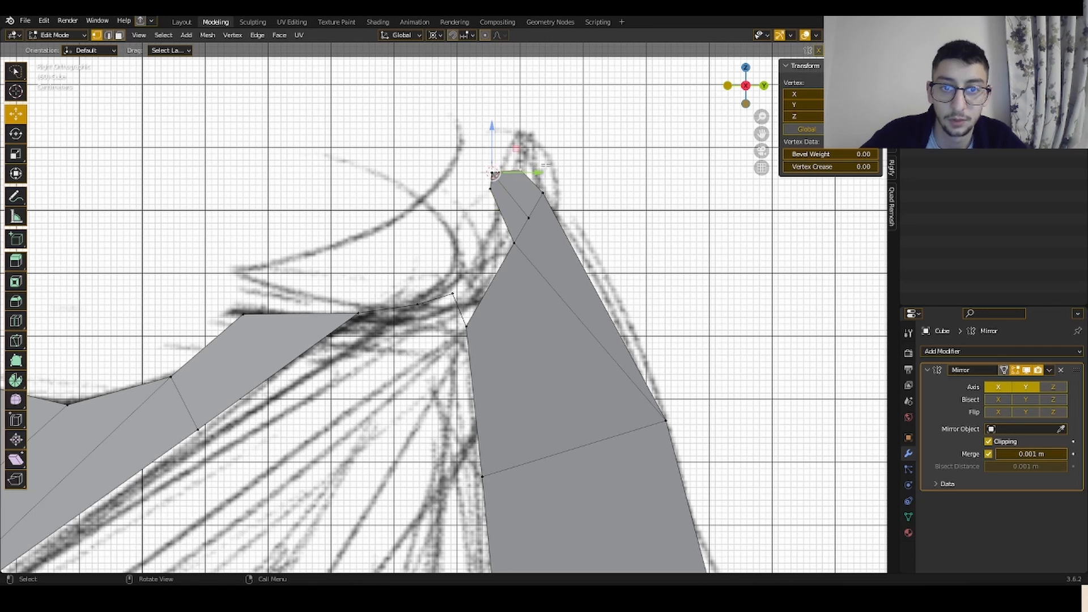
key(s)
click(571, 183)
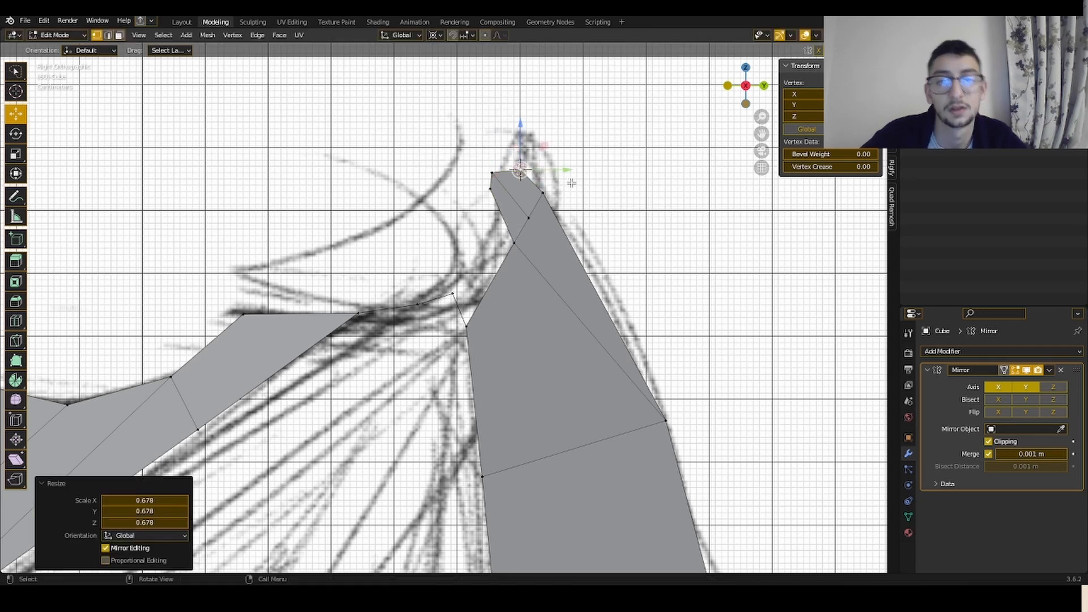
- Snap the 3D cursor to the claw's outer corner vertex and scale the claw's base vertex toward it
click(513, 249)
click(497, 196)
key(shift+s)
click(539, 278)
click(552, 249)
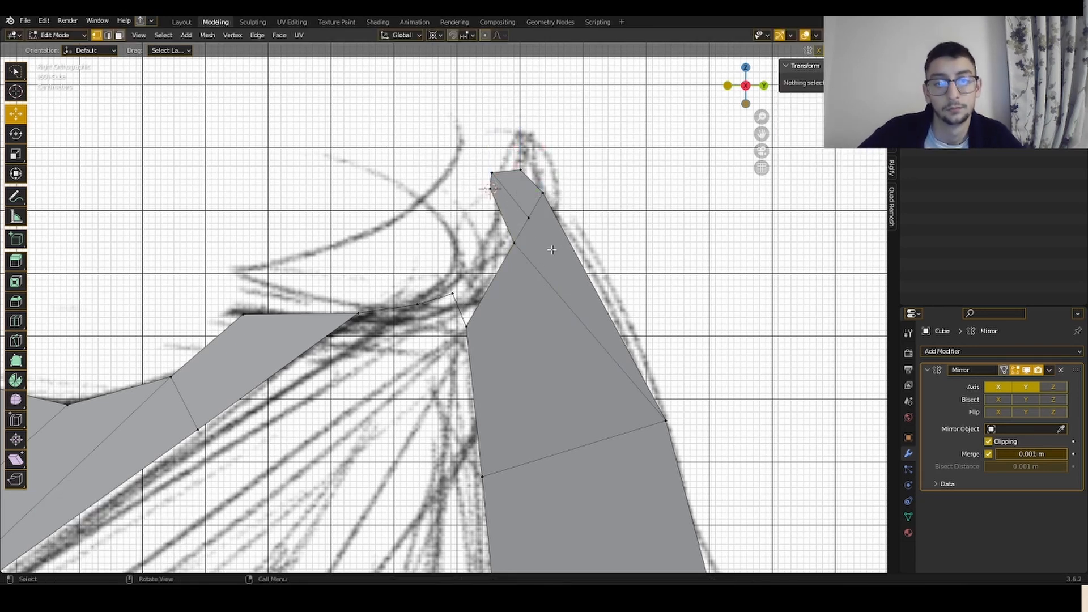
click(520, 250)
key(s)
click(522, 233)
- Scale the loop cut's inner vertex by 0.418 toward the 3D cursor at the claw's outer corner
scroll(582, 368, down, 1)
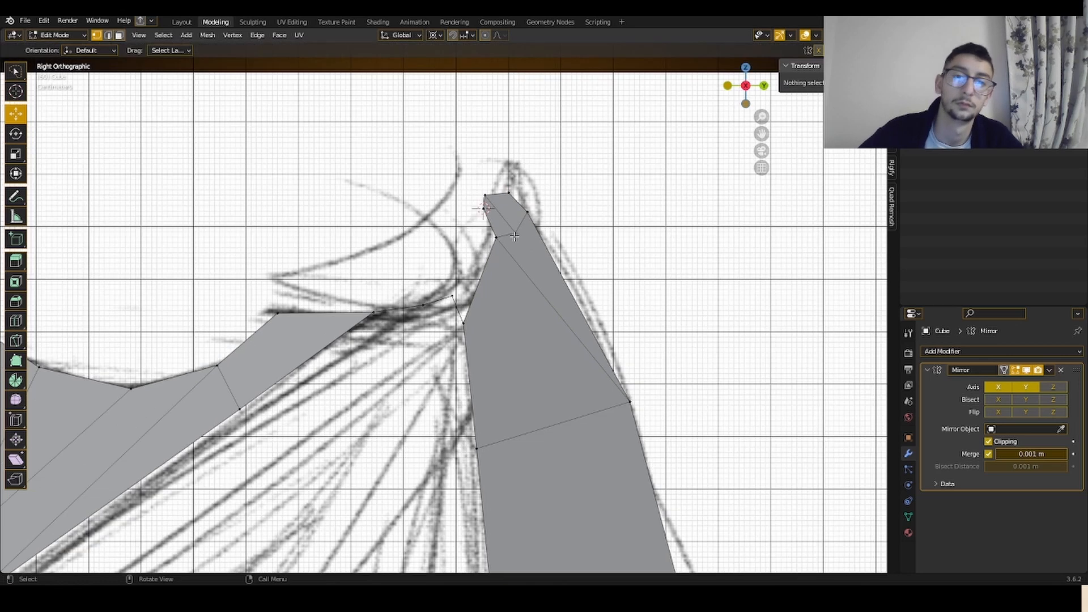
click(524, 238)
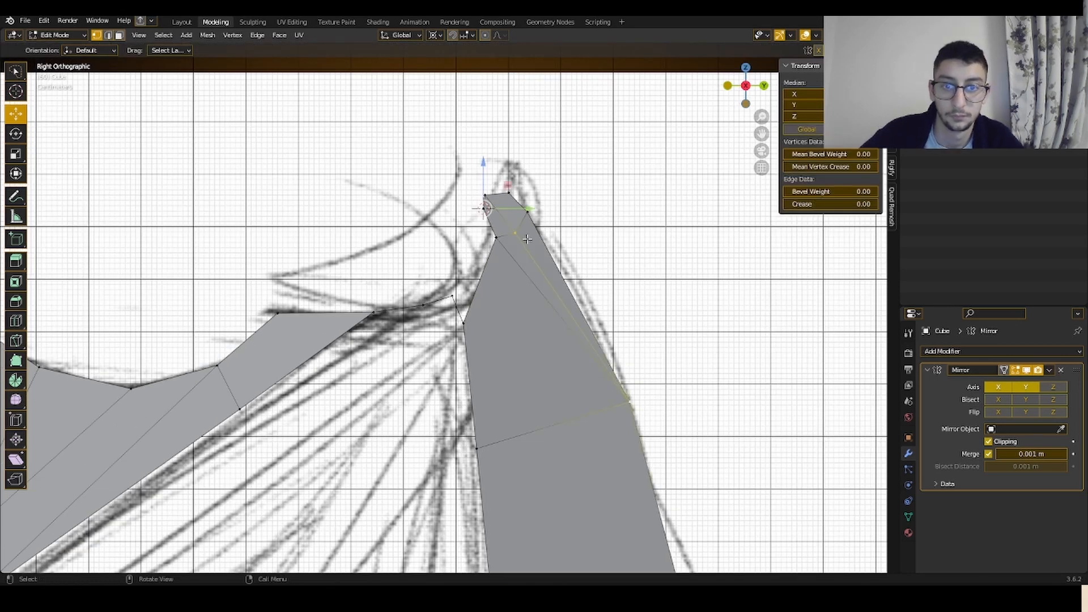
key(s)
click(504, 228)
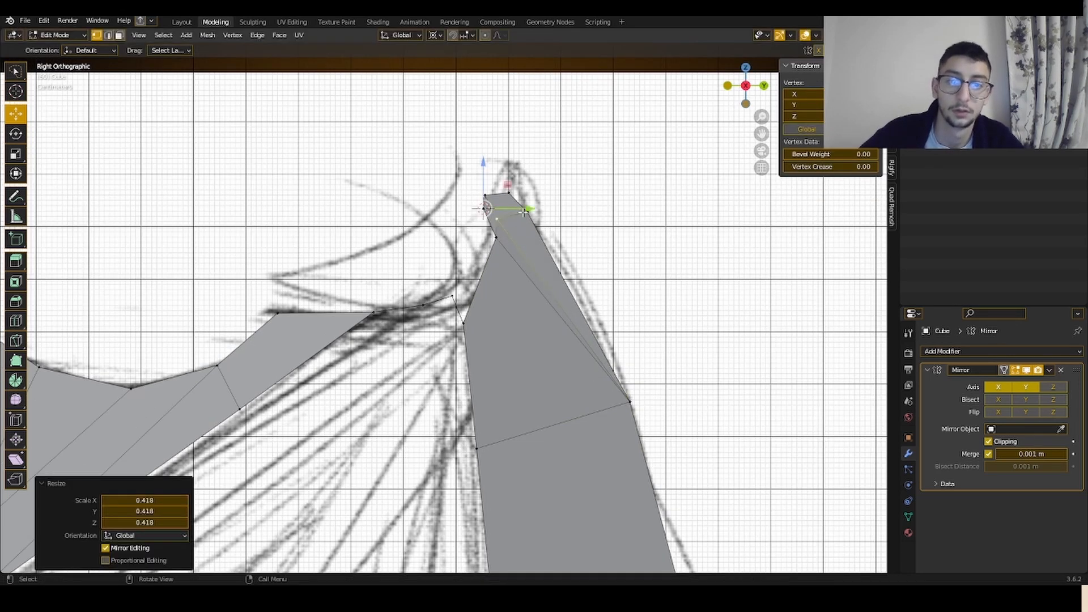
click(512, 220)
key(s)
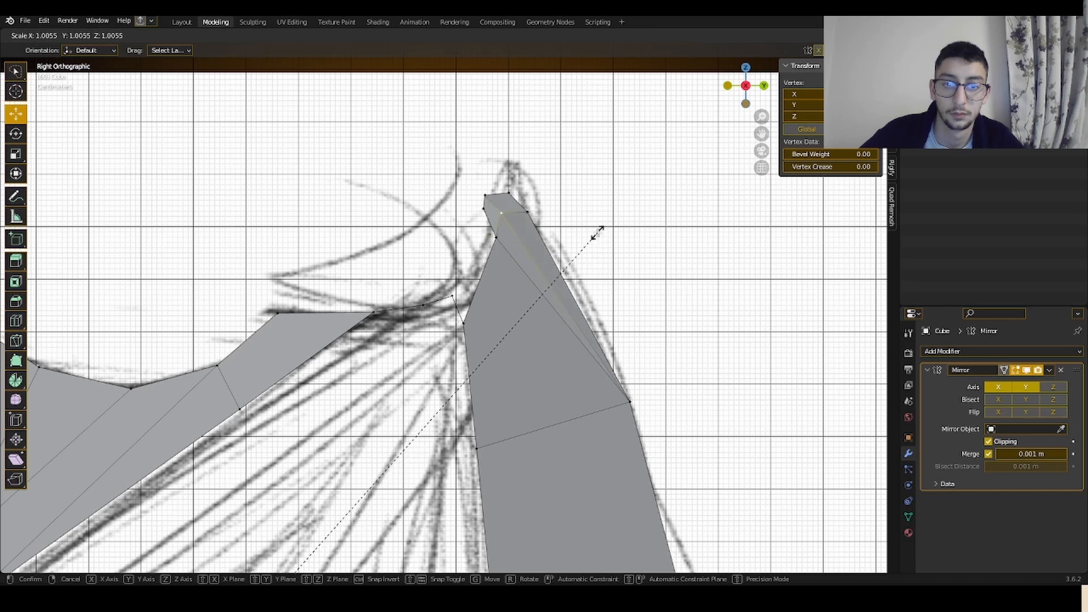
key(Escape)
- Adjust the loop cut's inner vertex by scaling it about the 3D cursor at the blade's tip, finishing with a 0.893 scale
click(503, 220)
key(s)
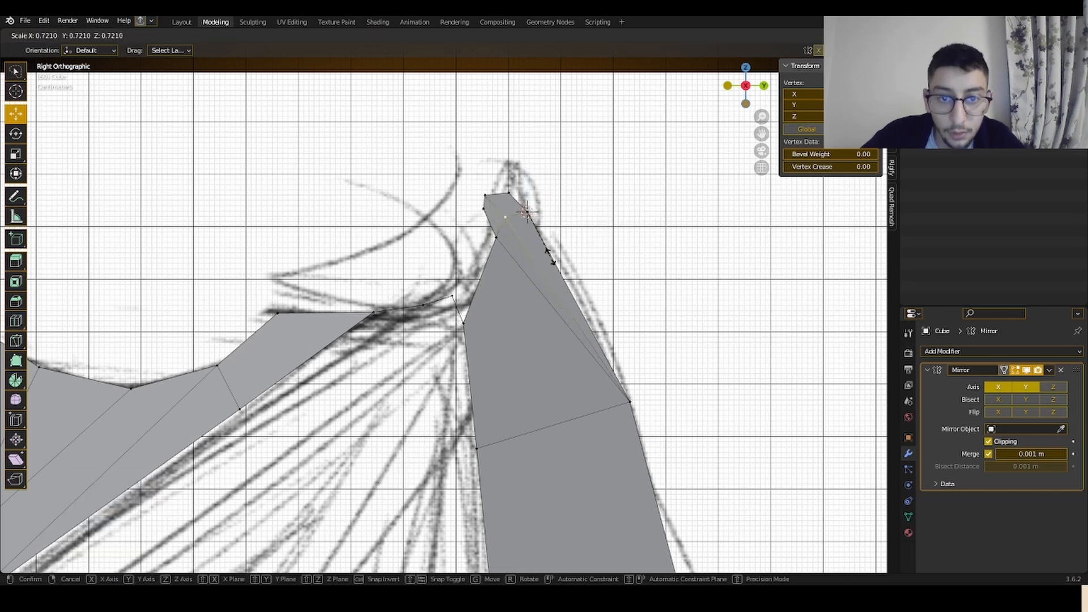
click(548, 255)
key(alt+a)
click(512, 228)
key(s)
click(592, 261)
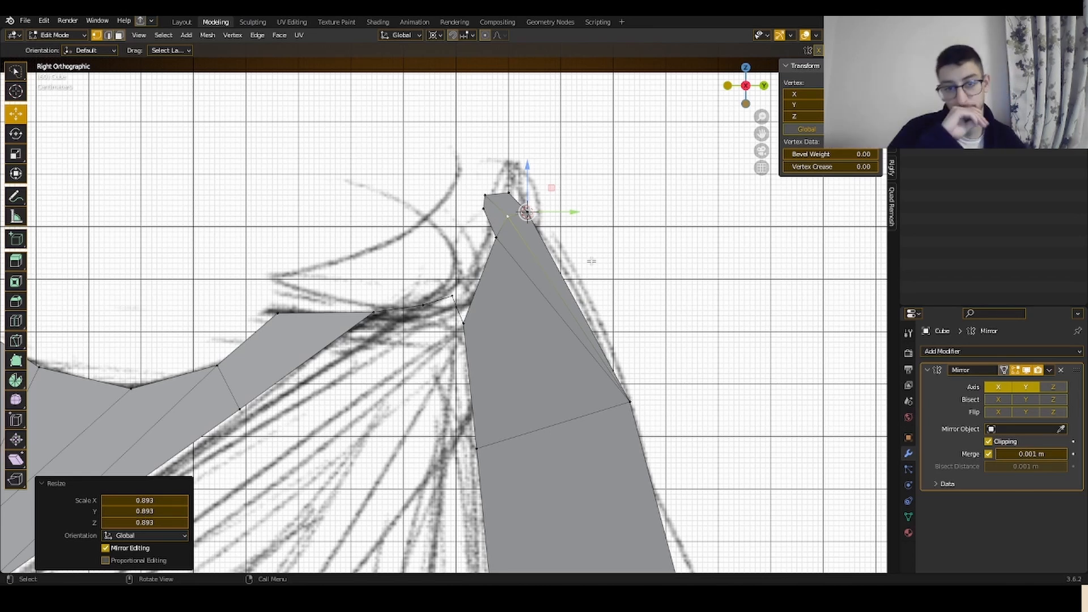
key(ctrl+z)
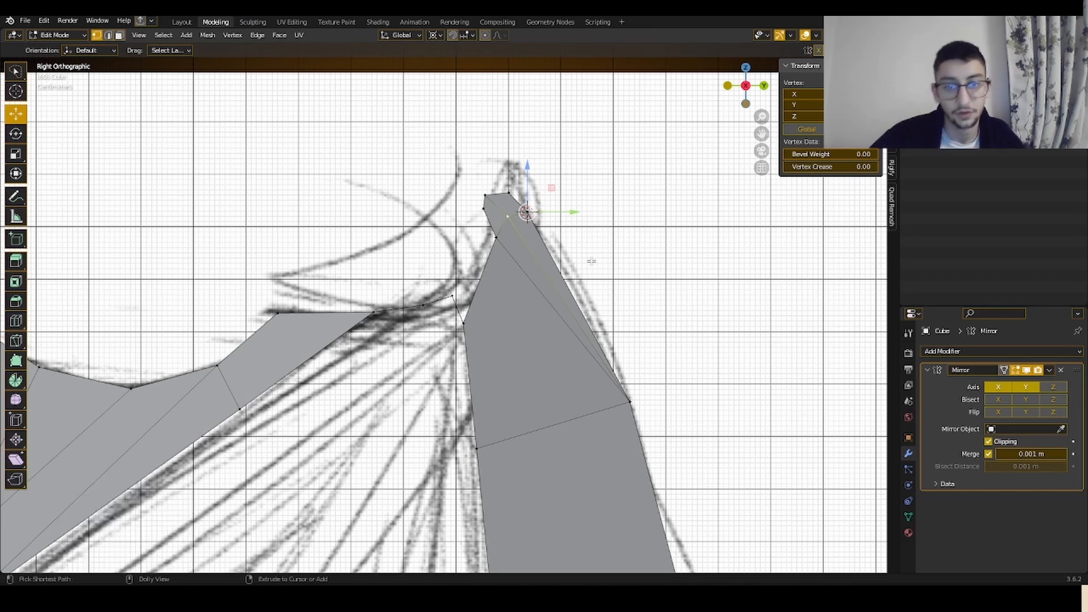
- Delete the claw's upper face between the loop cut and the blade's tip
key(3)
click(516, 205)
key(x)
click(514, 181)
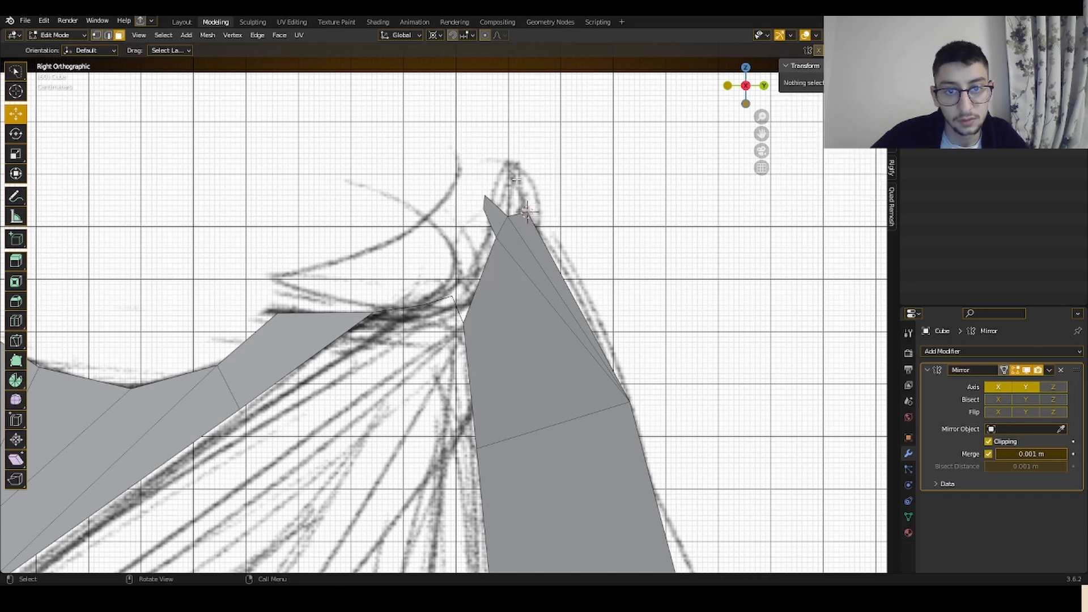
- Snap the 3D cursor to the claw's top vertex and scale the outer corner vertex below it slightly downward
click(527, 212)
click(488, 196)
key(shift+s)
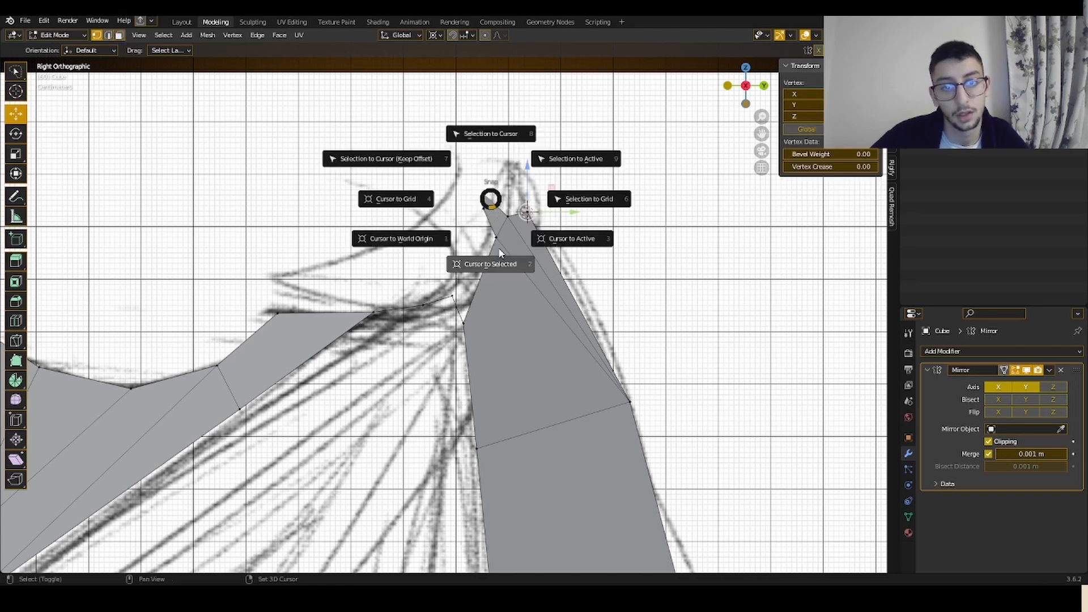
click(499, 250)
key(s)
click(605, 178)
click(606, 178)
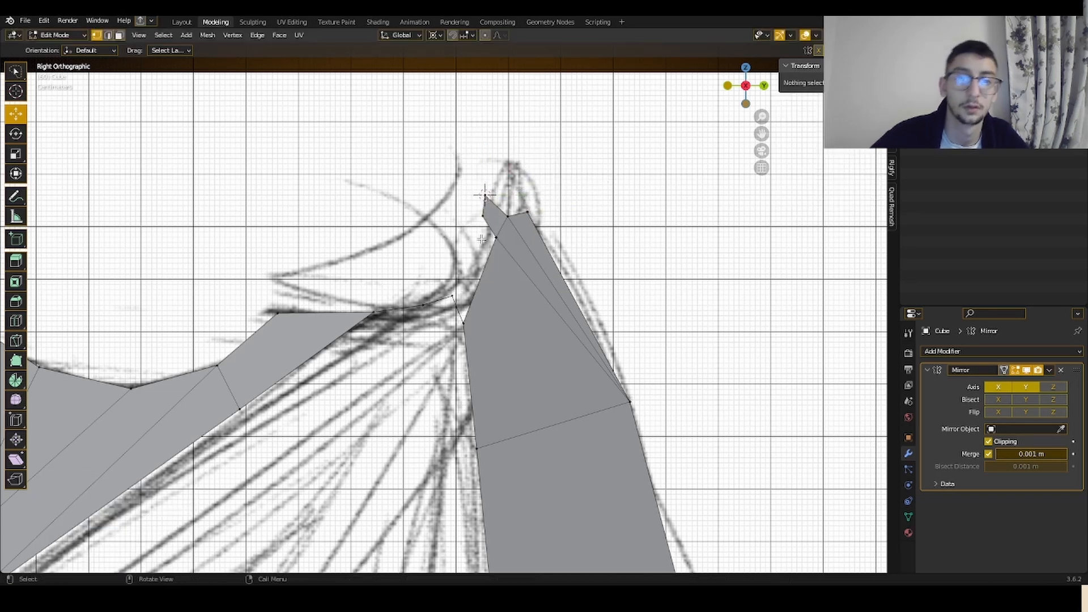
- Add a loop cut through the remaining claw face, try scaling its outer vertex about the claw's top vertex, and undo the scale
scroll(481, 239, up, 2)
click(502, 155)
right_click(502, 154)
click(491, 165)
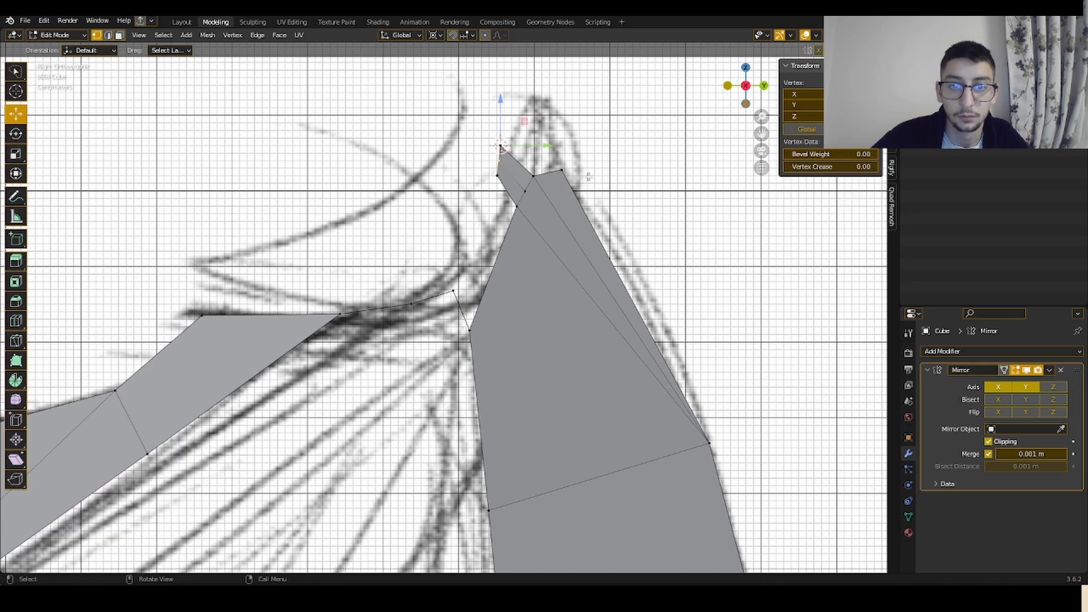
key(s)
click(590, 170)
key(ctrl+z)
- Snap the 3D cursor to the new cut's inner vertex and scale its outer vertex outward by 1.384
key(shift+s)
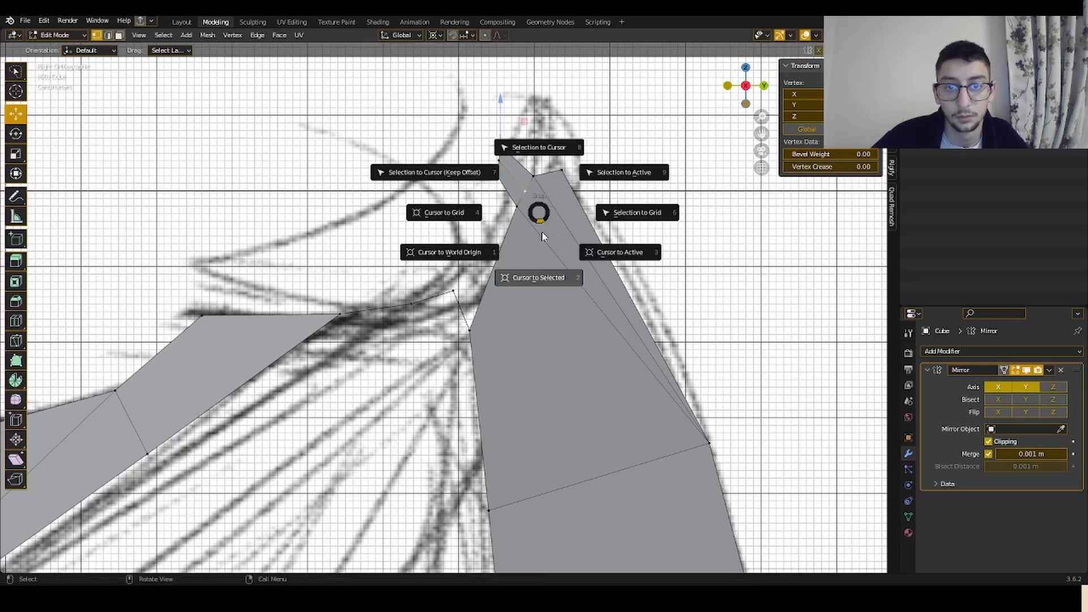
click(450, 253)
key(s)
click(569, 165)
key(ctrl+z)
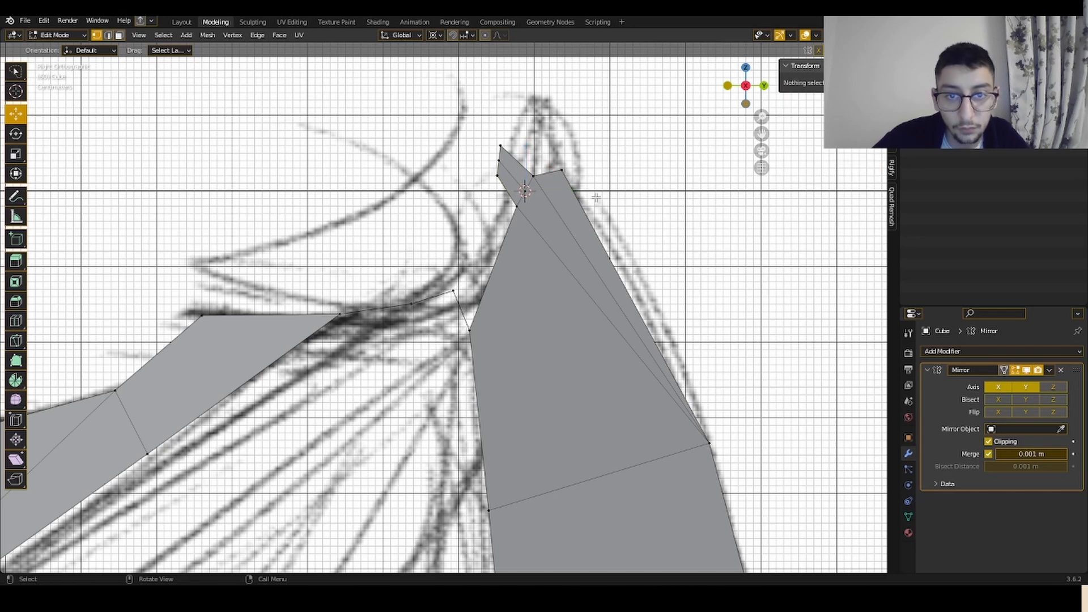
key(s)
click(627, 194)
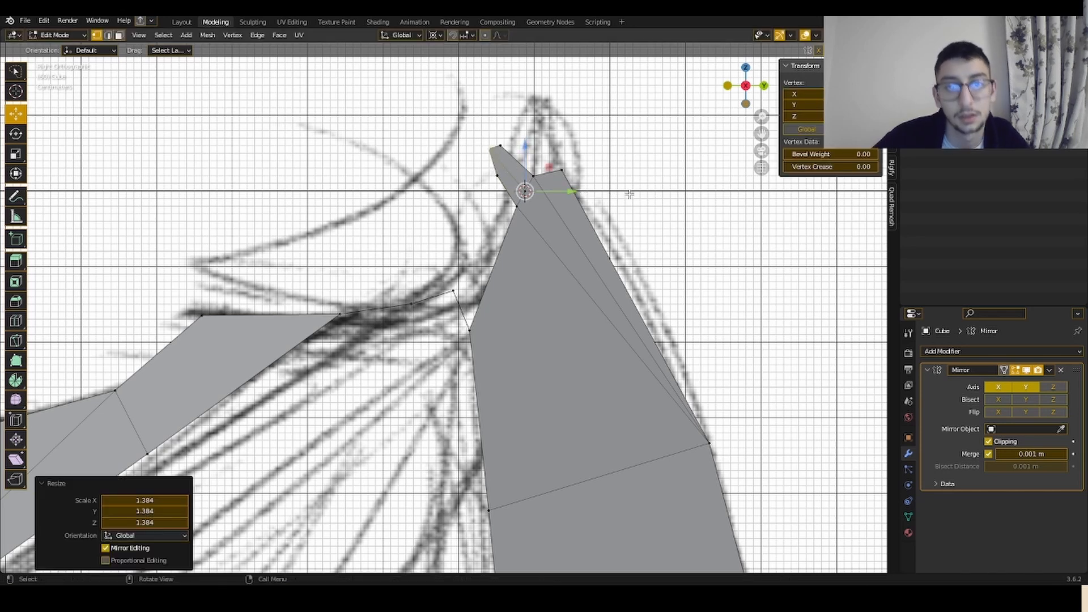
- Snap the 3D cursor to the claw's outermost vertex and scale the new cut's inner vertex toward it
click(627, 233)
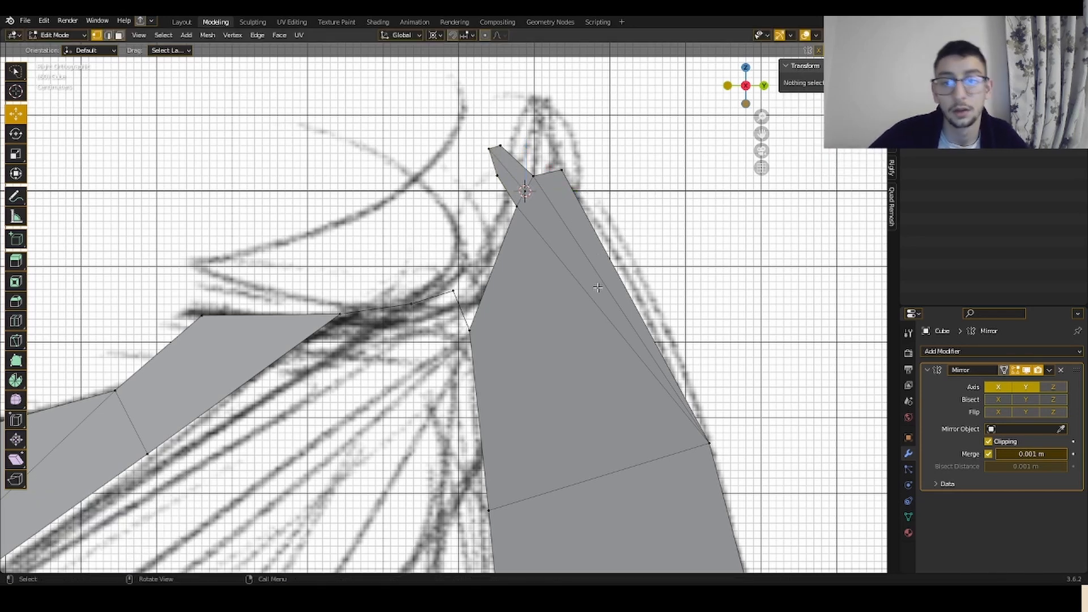
click(530, 196)
key(s)
click(600, 216)
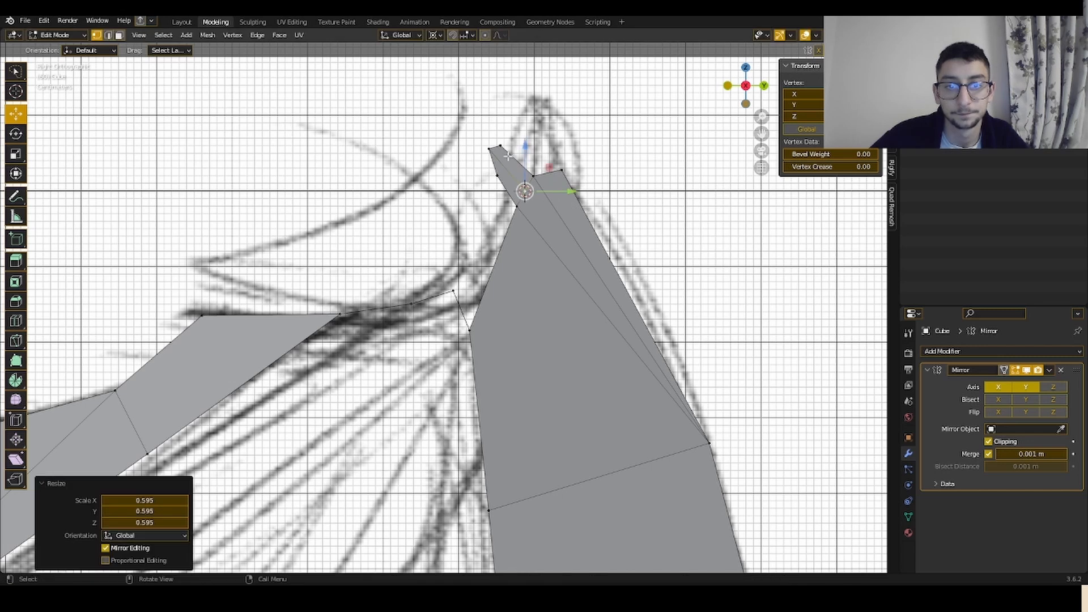
click(489, 147)
key(shift+s)
click(521, 241)
click(523, 190)
key(s)
click(554, 209)
click(547, 215)
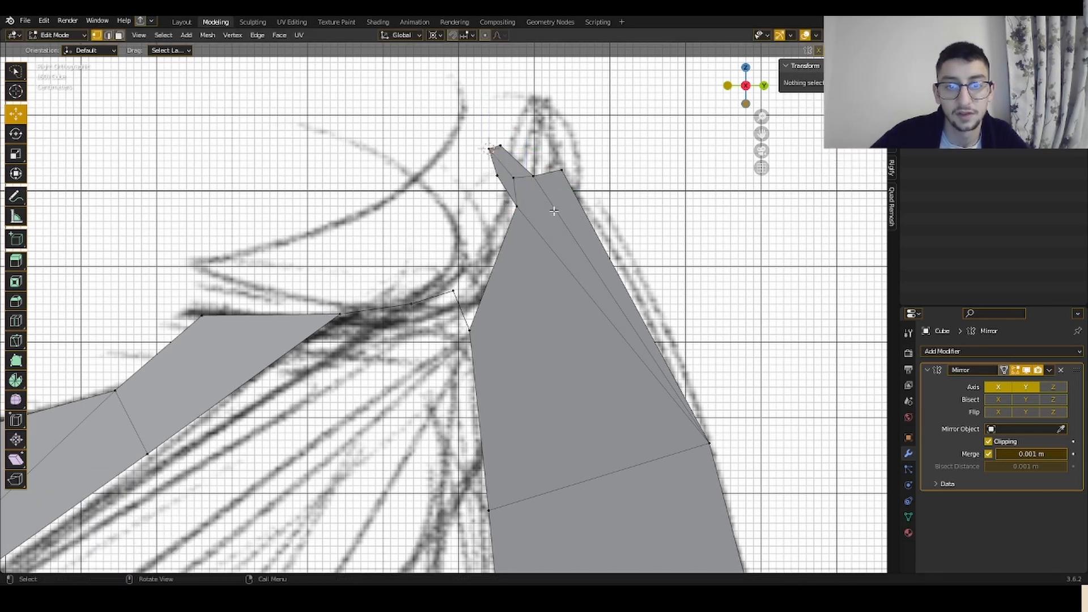
- Knife-cut a line across the upper blade from its inner edge to its outer edge below the claw
scroll(573, 259, down, 1)
middle_drag(573, 259, 553, 284)
key(k)
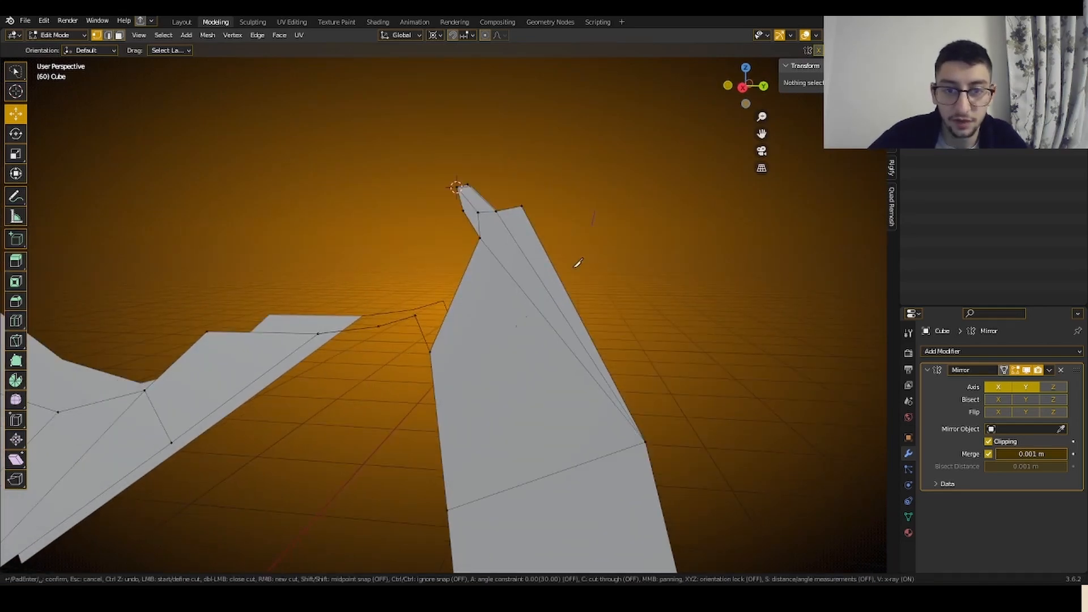
key(Return)
- Select the faces forming the claw and inspect their shape from the side and from above
middle_drag(607, 323, 487, 325)
key(3)
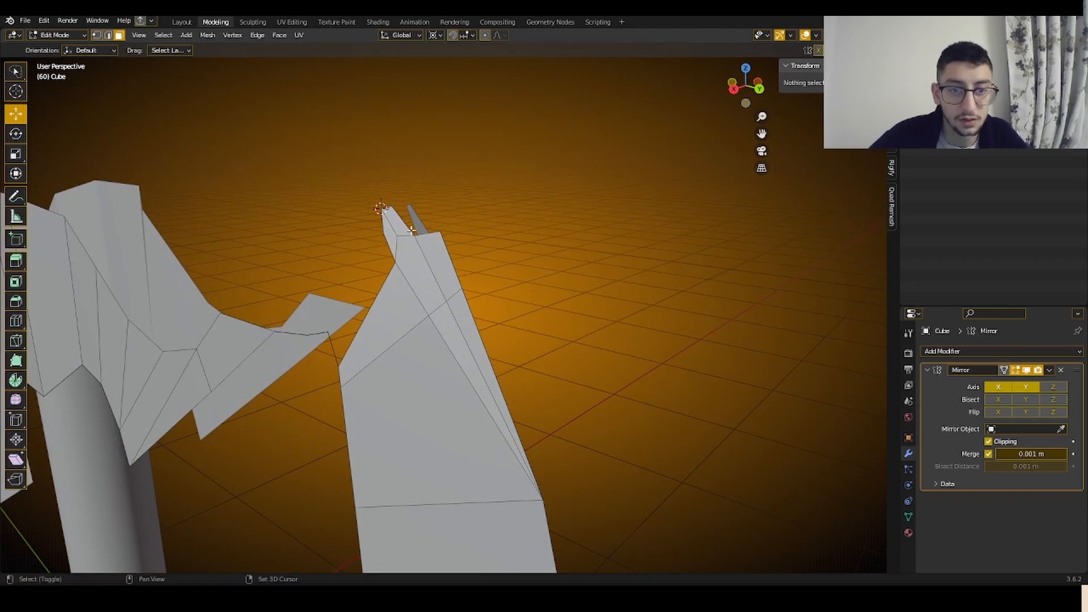
click(400, 224)
shift+click(437, 258)
shift+click(415, 267)
shift+click(388, 233)
middle_drag(494, 240, 386, 325)
click(531, 263)
- Nudge the claw's tip vertex slightly along the X axis
key(1)
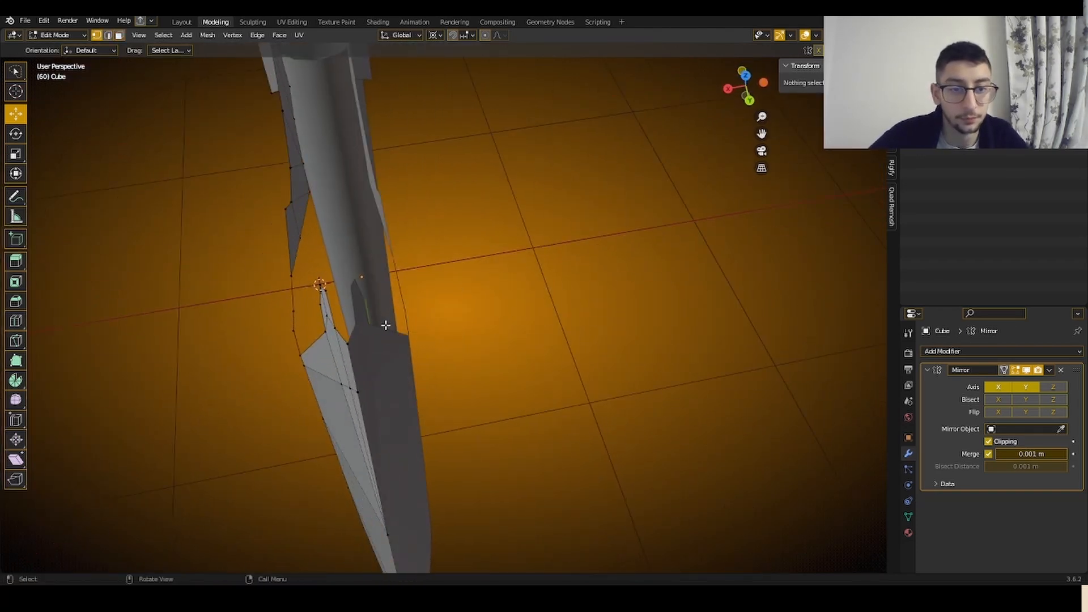
click(320, 285)
middle_drag(320, 285, 369, 286)
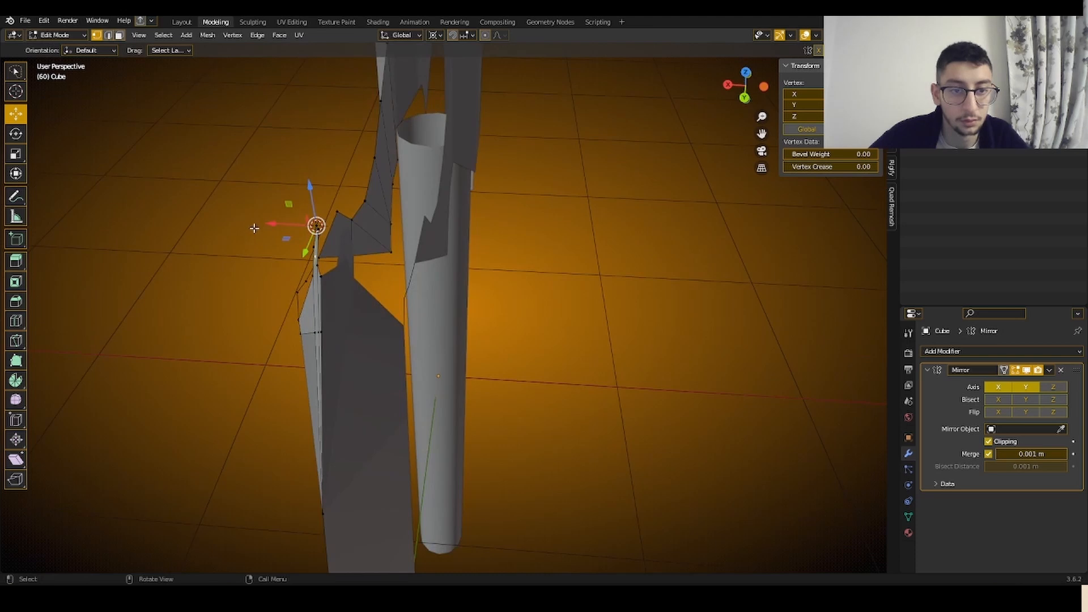
drag(269, 221, 271, 219)
middle_drag(340, 246, 410, 233)
- Select the claw faces and the upper blade faces below them and flatten them with LoopTools using the Best fit plane
key(3)
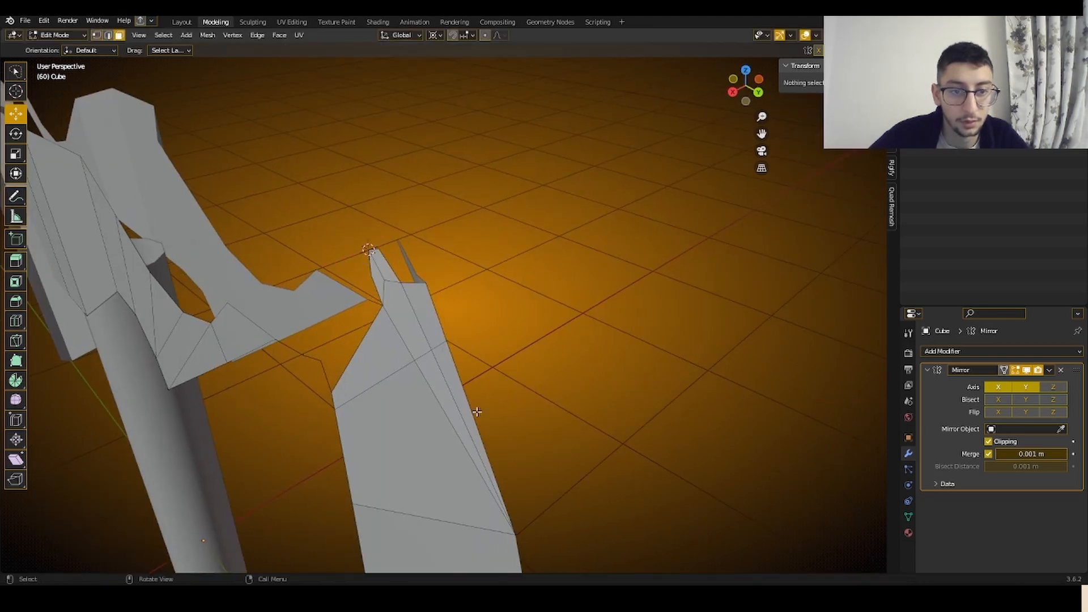
click(470, 413)
shift+click(422, 414)
shift+click(423, 369)
shift+click(398, 355)
shift+click(418, 339)
shift+click(427, 319)
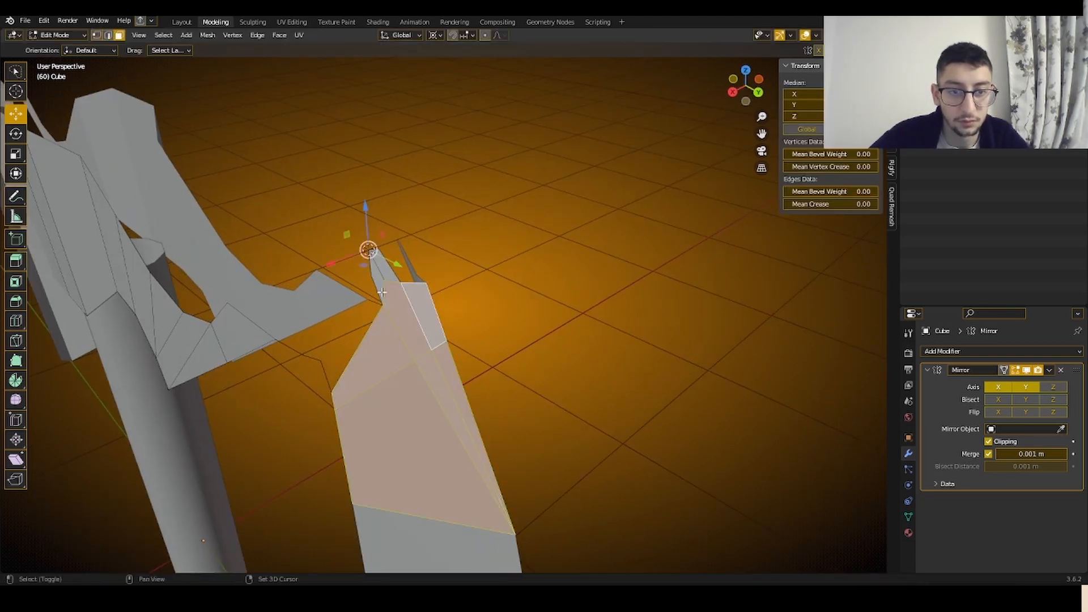
shift+click(377, 277)
right_click(657, 153)
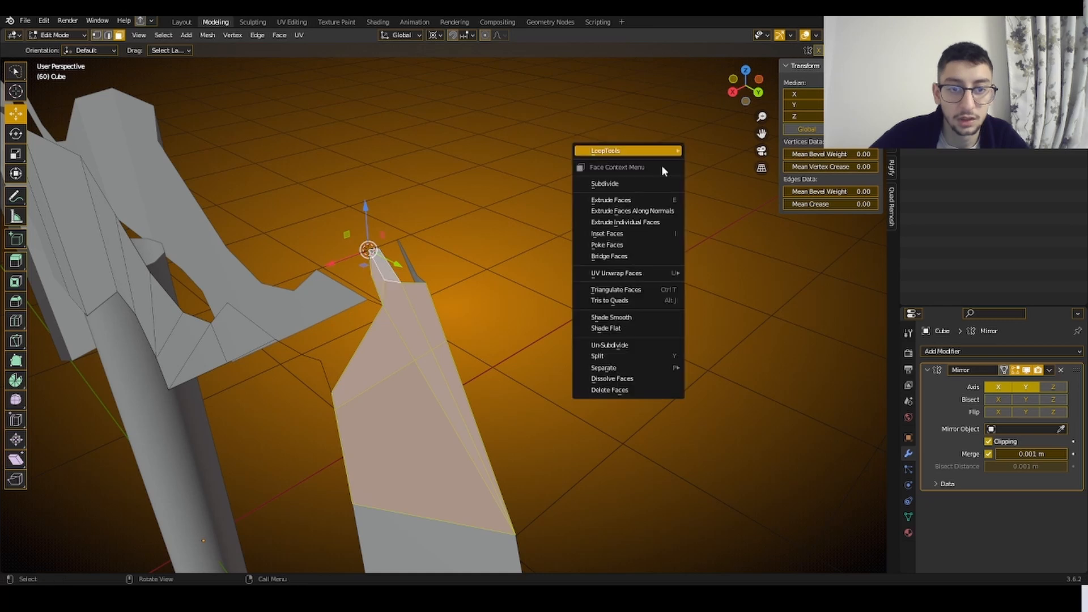
mouse_move(662, 152)
click(737, 187)
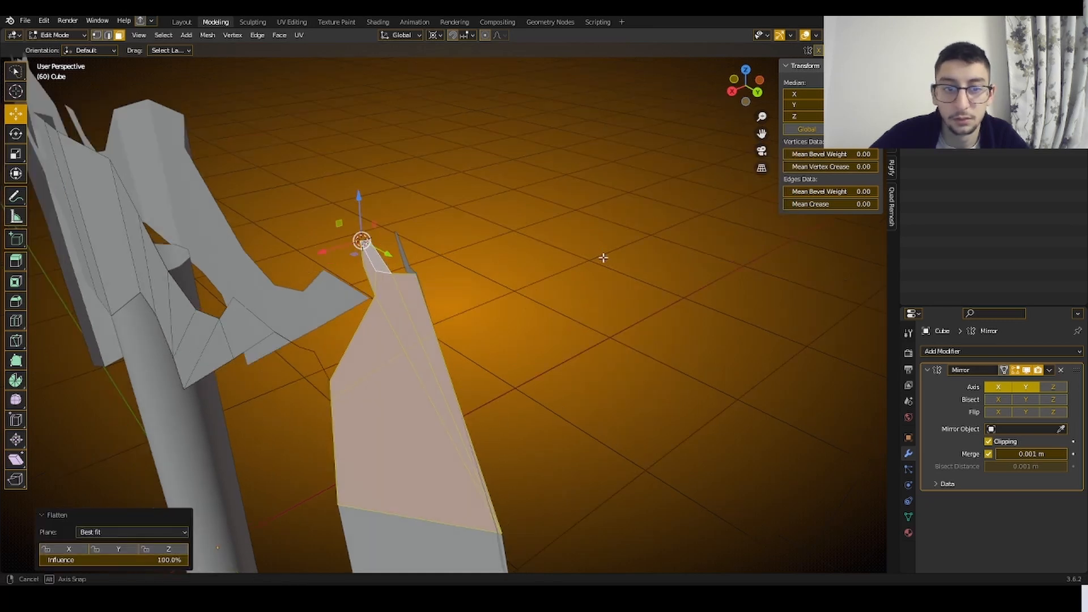
- Move the upper blade's outer-edge vertex below the claw along the X axis
middle_drag(602, 255, 578, 231)
key(1)
click(401, 477)
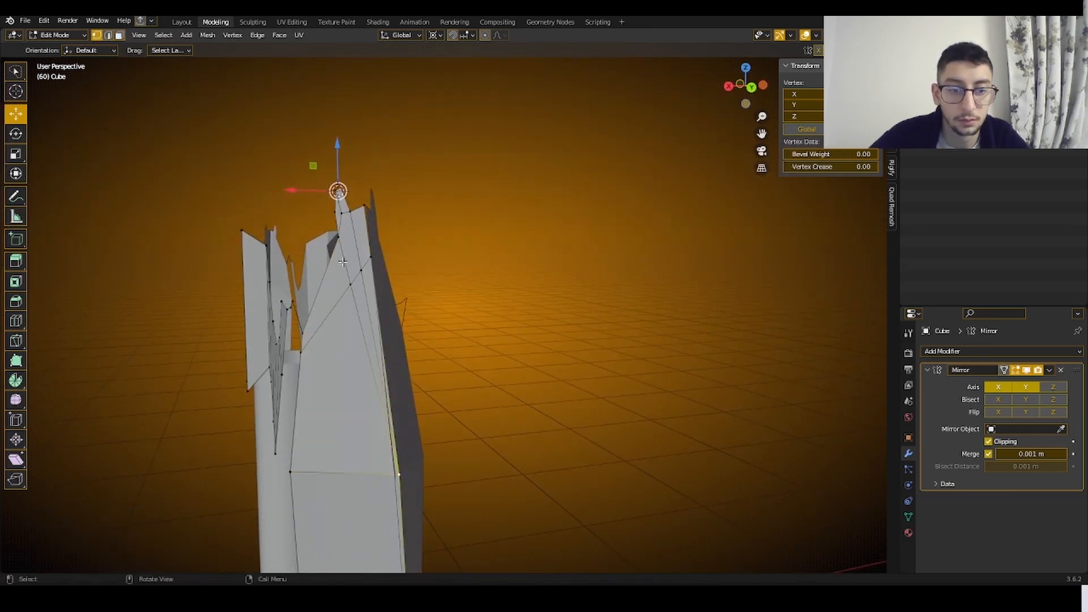
drag(312, 194, 301, 194)
middle_drag(612, 275, 355, 344)
- Move the blade's top outer corner vertex beside the claw along X toward the mirrored half
click(530, 288)
key(2)
click(298, 327)
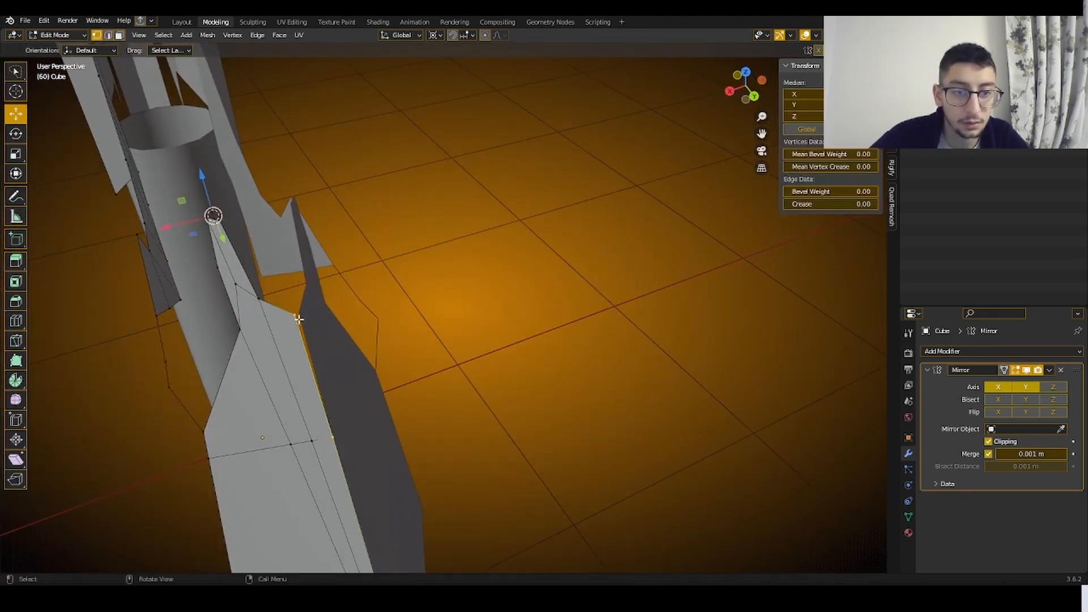
key(1)
click(286, 315)
drag(174, 227, 182, 225)
click(422, 248)
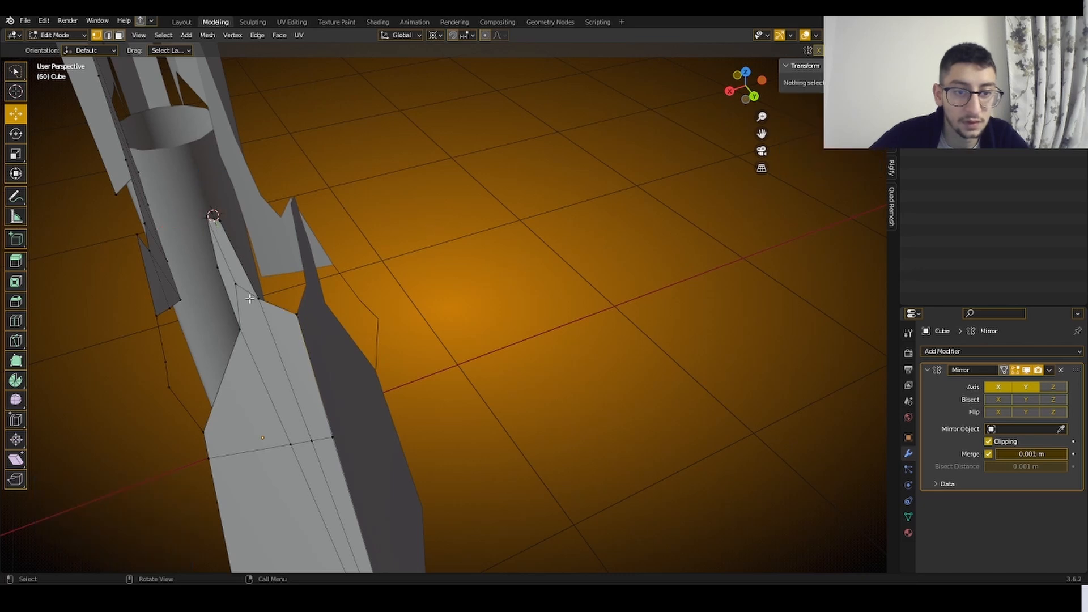
- Select the path of edges along the claw's rim and extrude it along X toward the mirror plane
key(2)
click(253, 292)
middle_drag(270, 272, 485, 270)
ctrl+click(631, 270)
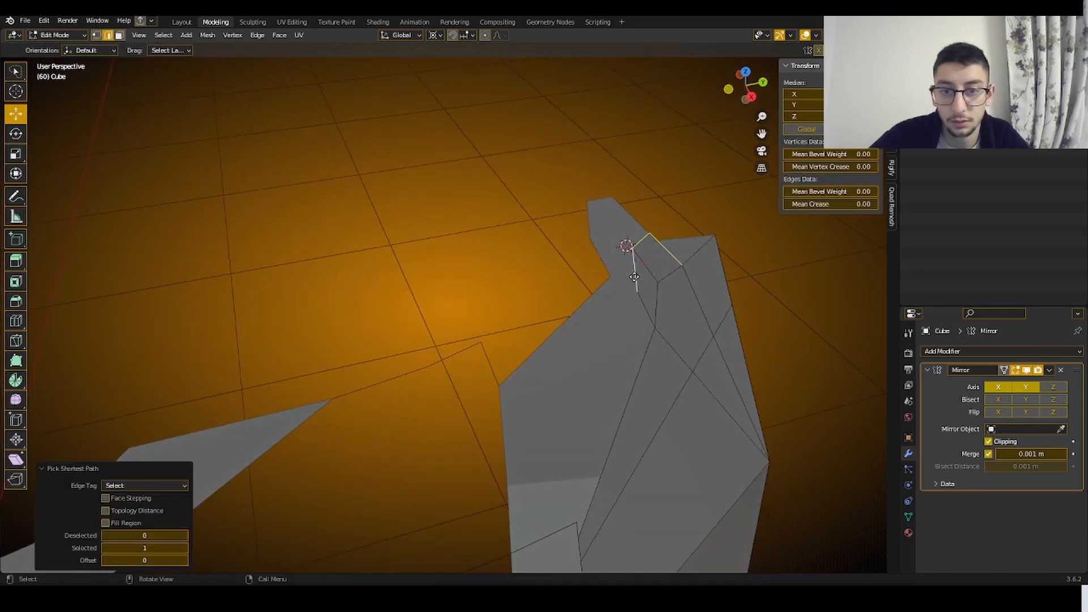
key(e)
click(638, 275)
key(g)
key(x)
click(607, 294)
middle_drag(607, 293, 427, 363)
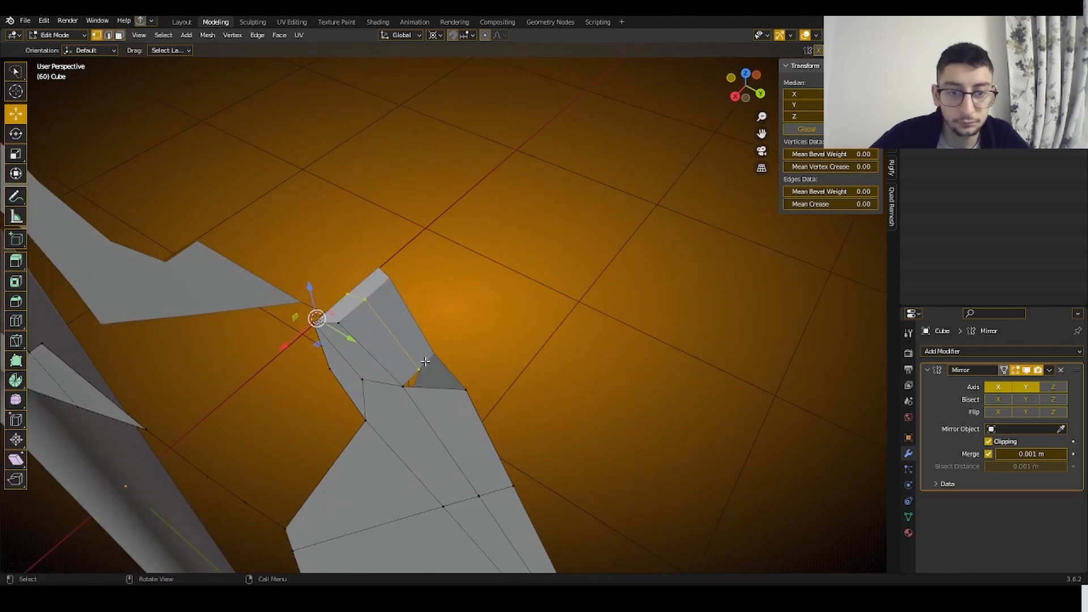
- Scale the outer blade's inner corner vertex to 0 onto the 3D cursor and merge the overlapping vertices by distance
key(1)
click(424, 373)
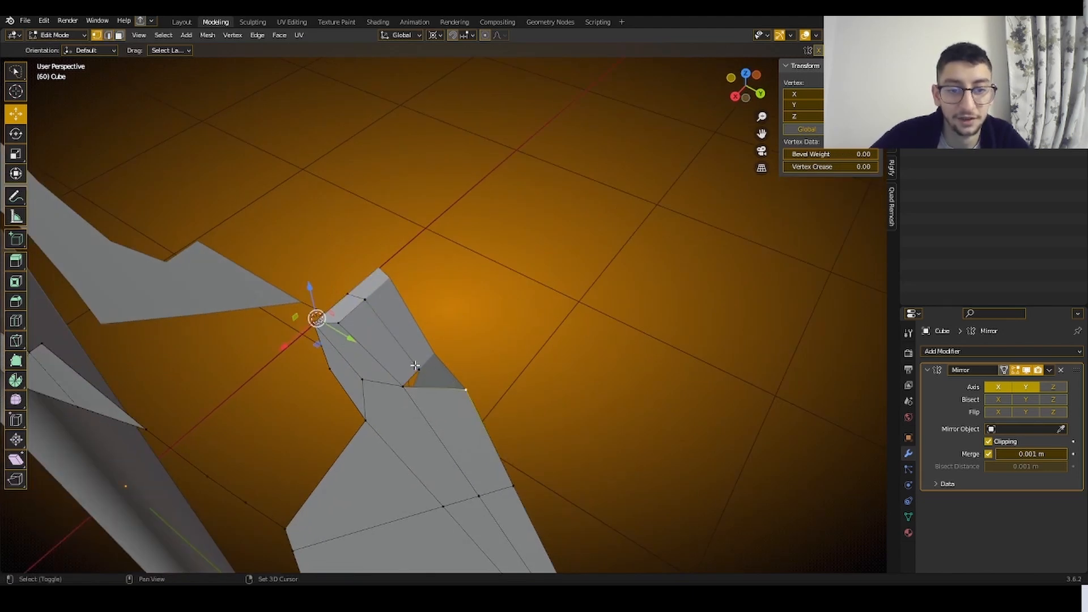
middle_drag(416, 367, 498, 283)
scroll(497, 283, up, 3)
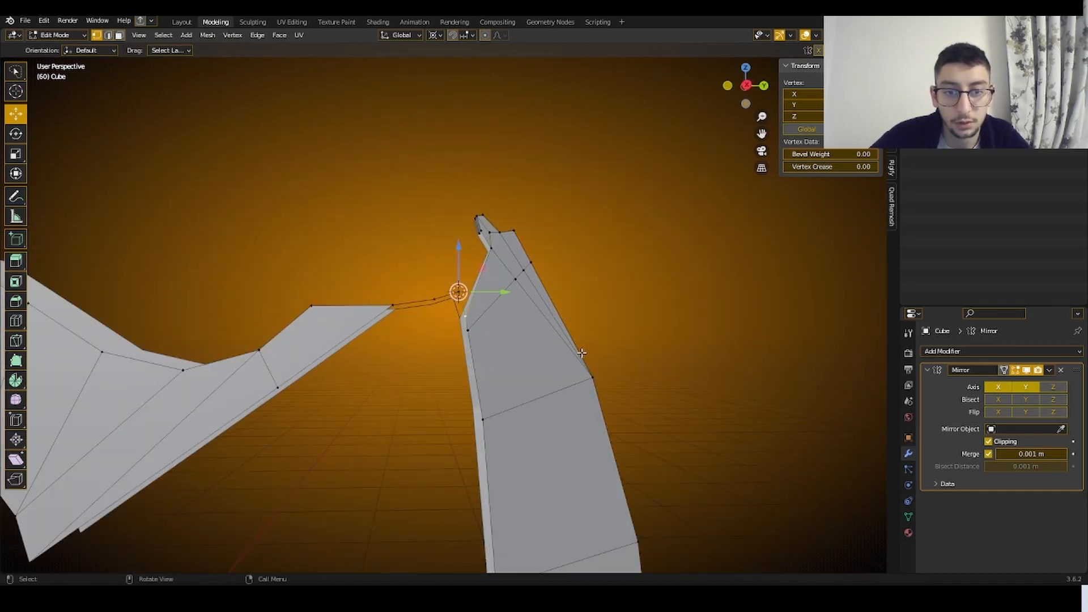
key(s)
key(0)
key(Return)
key(s)
key(0)
key(Return)
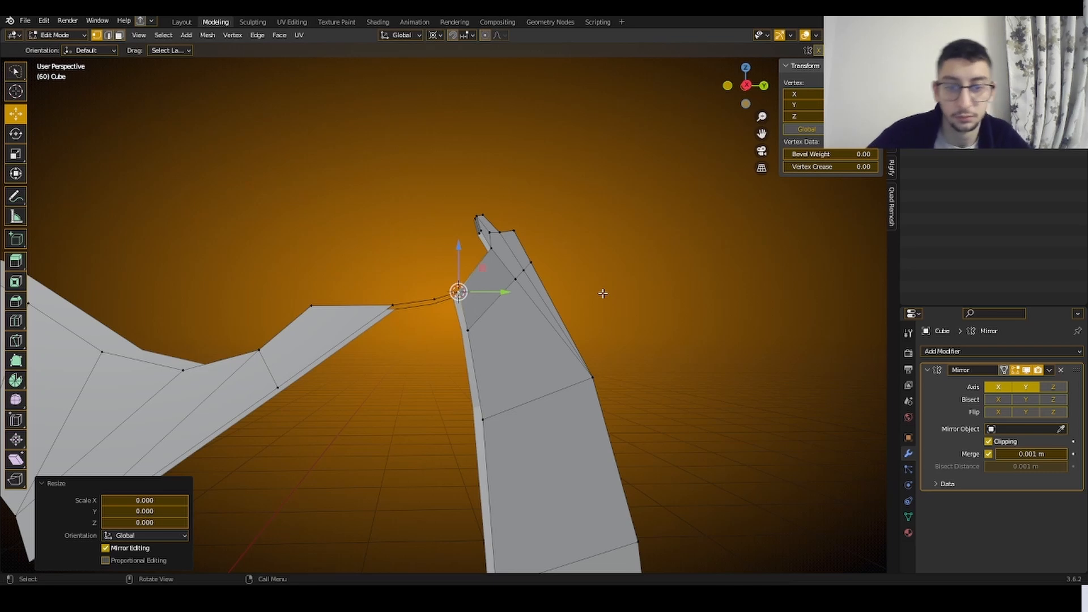
key(alt+m)
click(598, 297)
- Select the inner blade's upper edge path and extrude it along X toward the mirrored half
middle_drag(598, 296, 548, 306)
ctrl+click(365, 349)
scroll(368, 351, down, 1)
middle_drag(370, 351, 437, 374)
scroll(436, 374, down, 2)
ctrl+click(407, 372)
scroll(397, 368, down, 4)
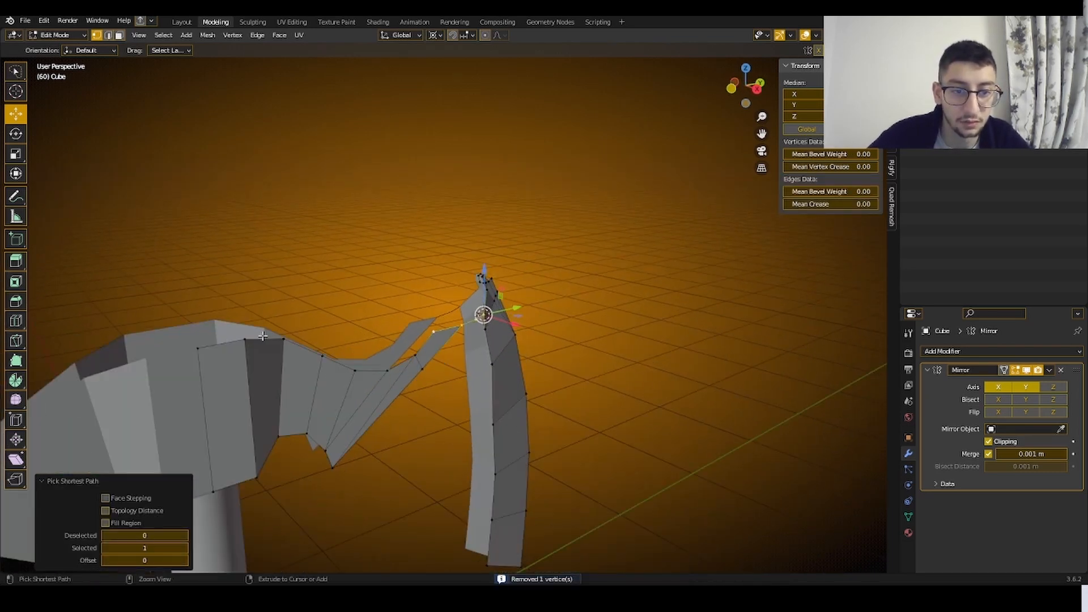
key(e)
right_click(396, 350)
drag(514, 324, 475, 312)
scroll(513, 341, up, 5)
- Extrude the claw-base vertex along X toward the mirror plane and select the vertices bordering the gap beside the blade's inner corner
middle_drag(514, 342, 518, 346)
click(545, 343)
shift+click(547, 343)
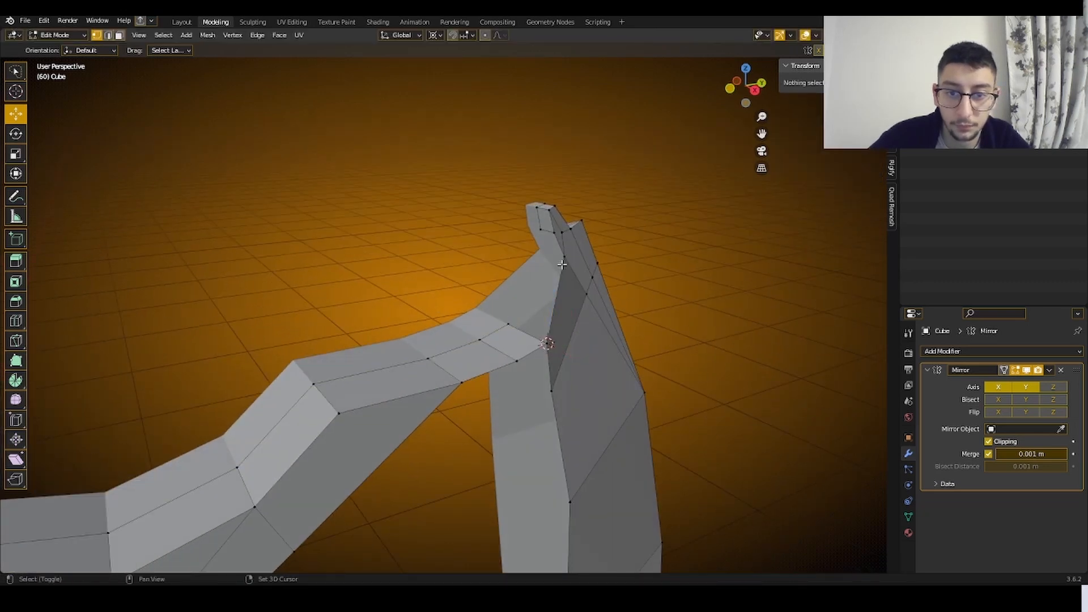
click(566, 259)
key(e)
right_click(569, 265)
drag(578, 358, 563, 353)
shift+click(560, 257)
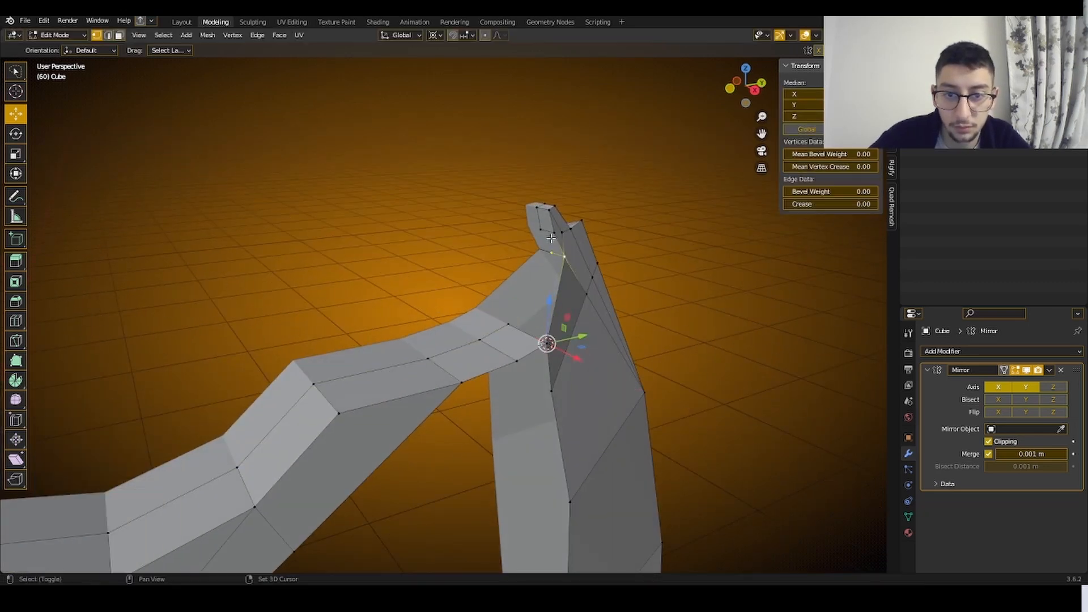
shift+click(535, 231)
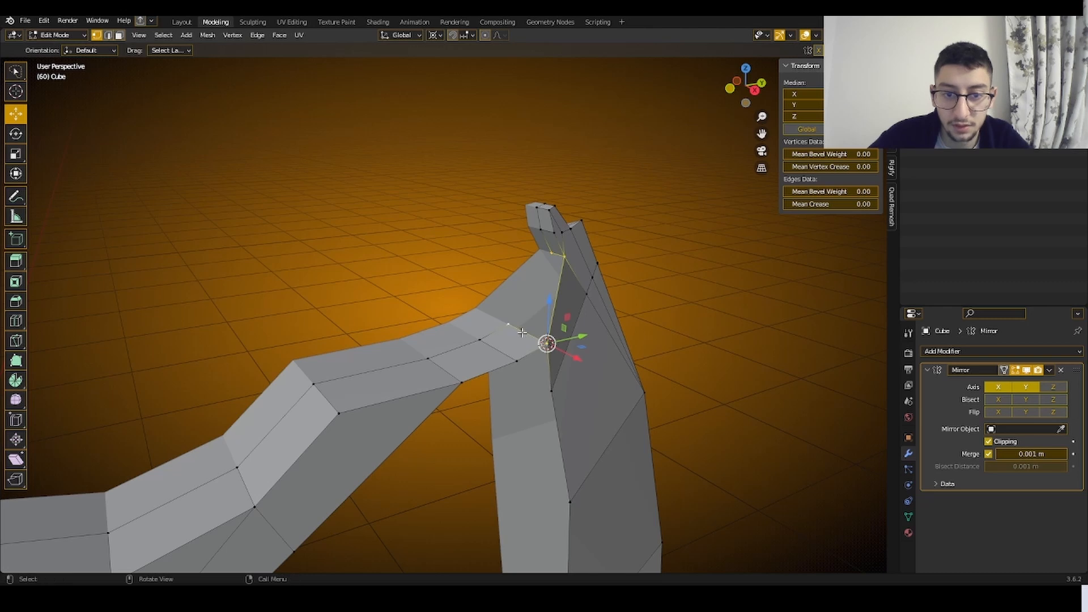
middle_drag(522, 333, 531, 247)
- Select edges around the junction of the inner and outer blades and inspect its shape from several angles
alt+shift+click(399, 336)
key(1)
click(494, 361)
middle_drag(488, 355, 538, 358)
key(2)
click(498, 367)
click(510, 284)
middle_drag(641, 333, 719, 218)
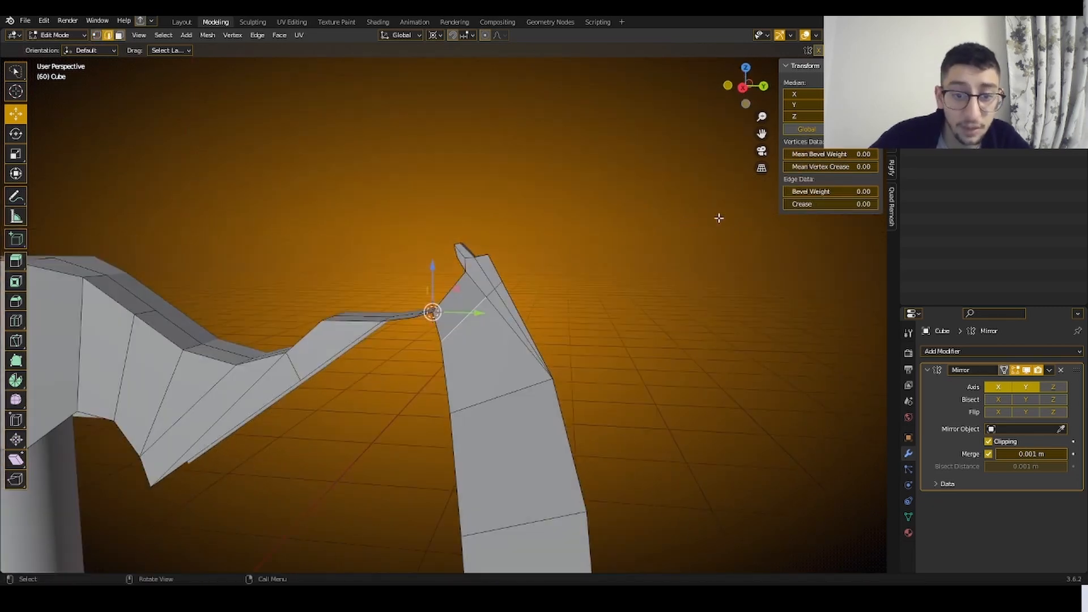
- In the right orthographic view, move the outer blade's lower inner corner vertex onto the sketch outline
click(742, 88)
scroll(690, 267, up, 4)
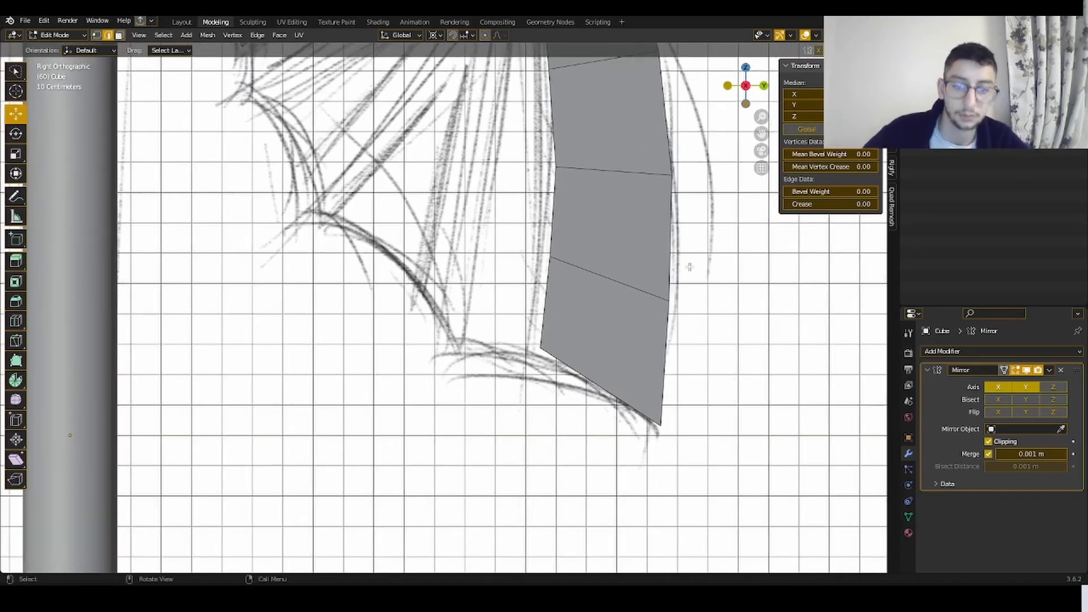
click(539, 353)
key(g)
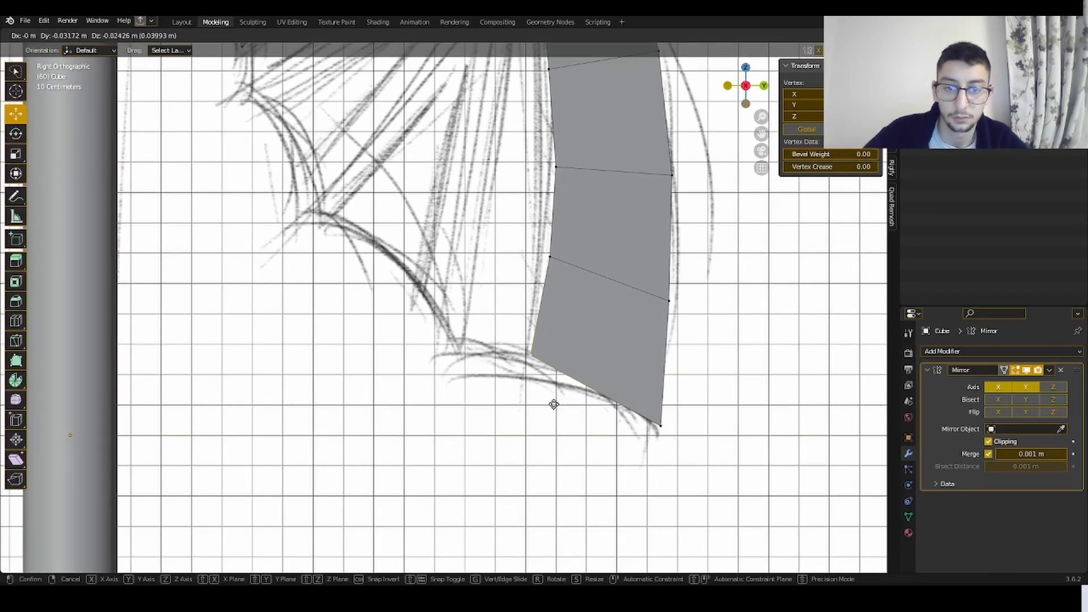
click(554, 397)
key(g)
click(560, 383)
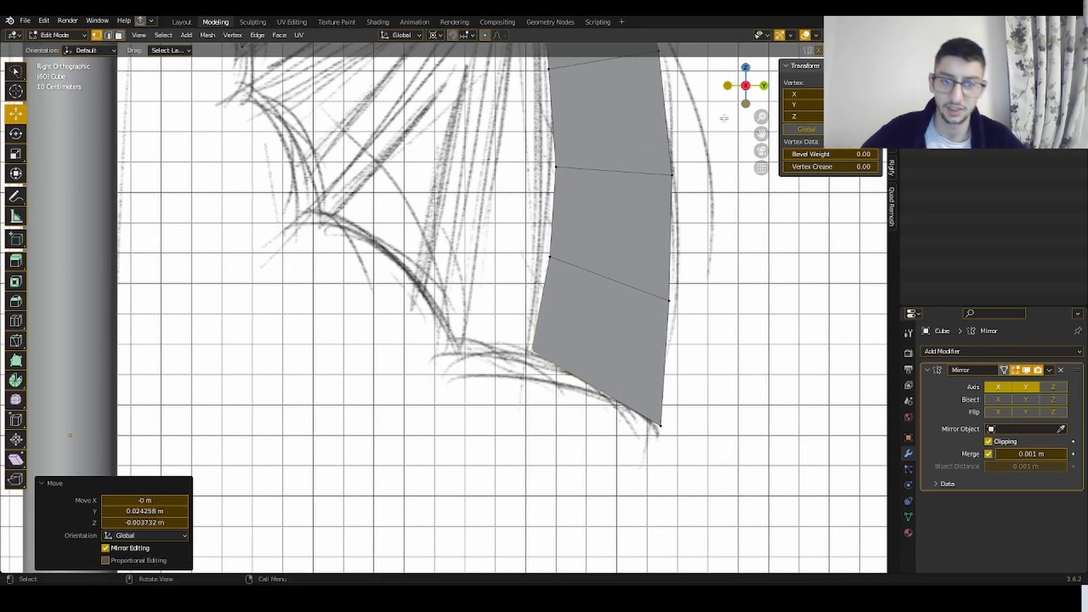
- Extrude two vertices inward from the blade's lower inner corner along the sketched wing edge and adjust the last one onto the sketch
drag(765, 132, 820, 226)
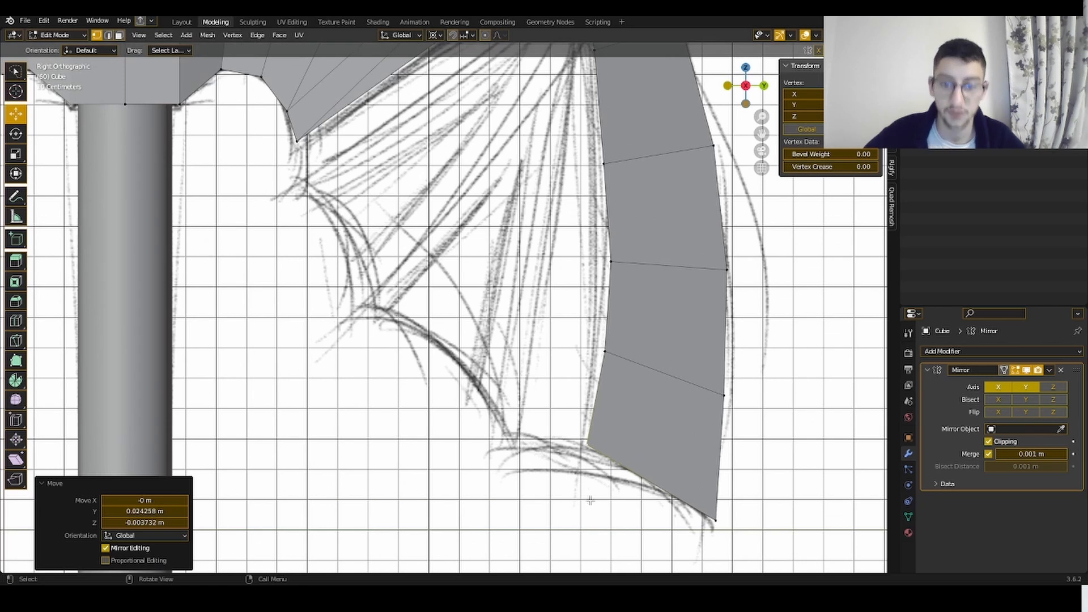
key(e)
click(553, 487)
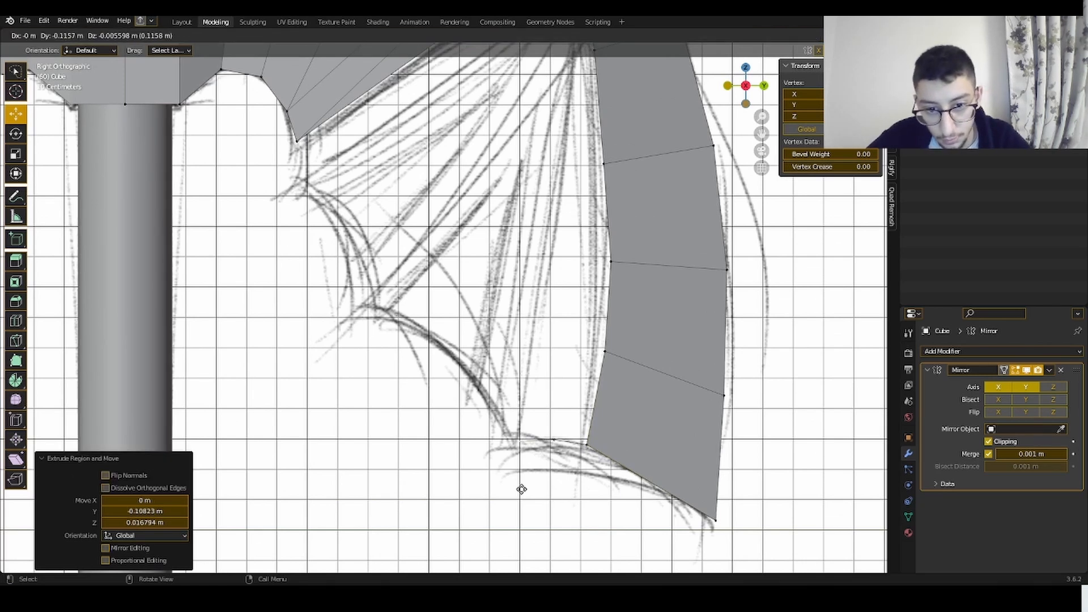
click(534, 454)
key(g)
click(534, 451)
key(ctrl+z)
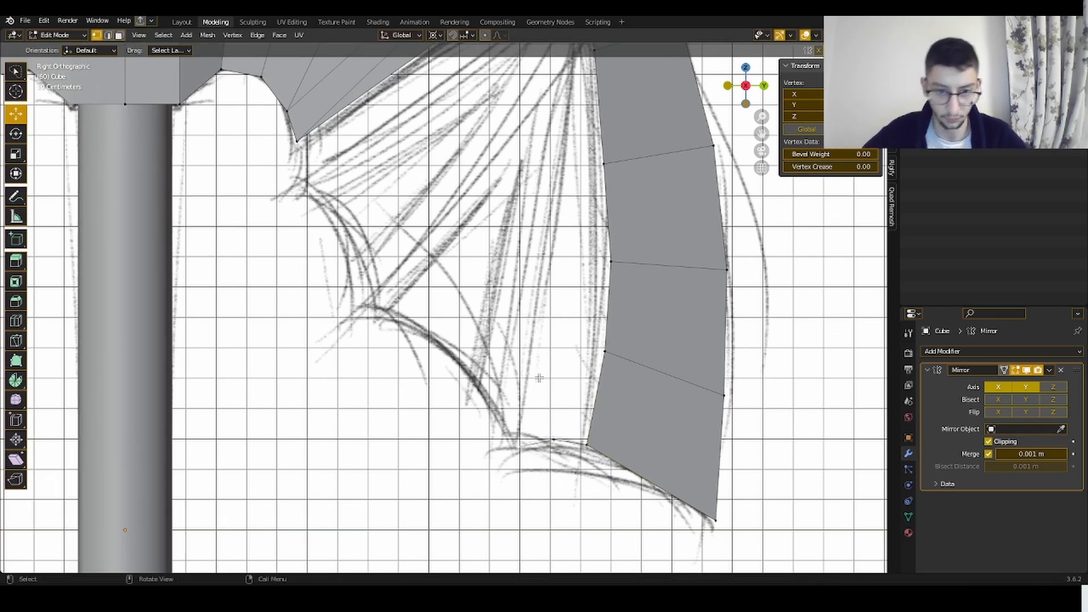
scroll(540, 378, down, 2)
key(g)
click(561, 402)
- Extrude a chain of six more vertices along the sketched scallops up toward the inner blade
key(e)
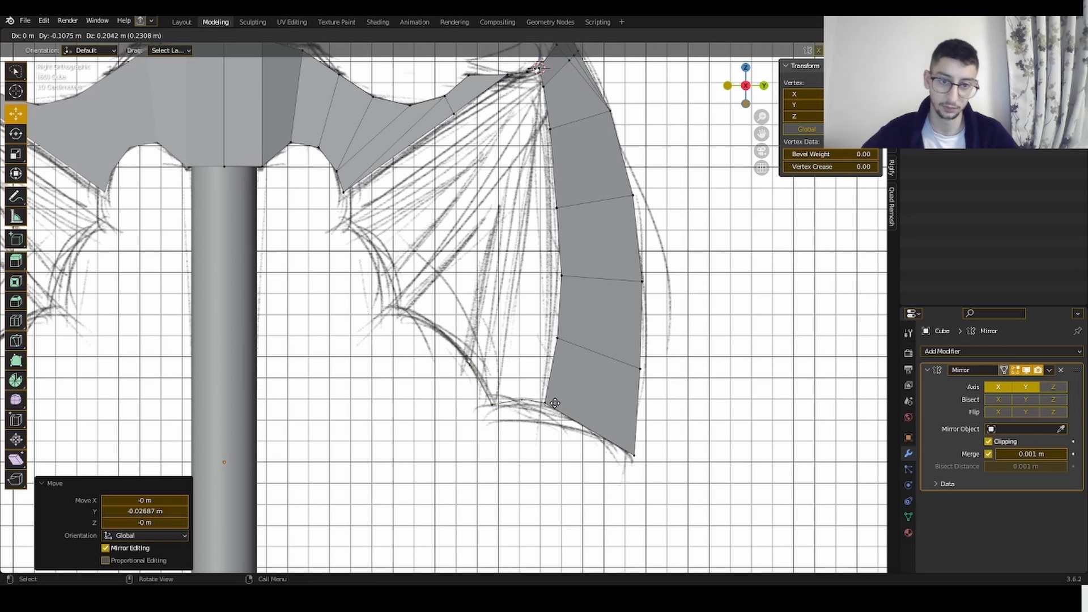
click(555, 403)
key(e)
click(518, 367)
key(e)
click(478, 340)
key(e)
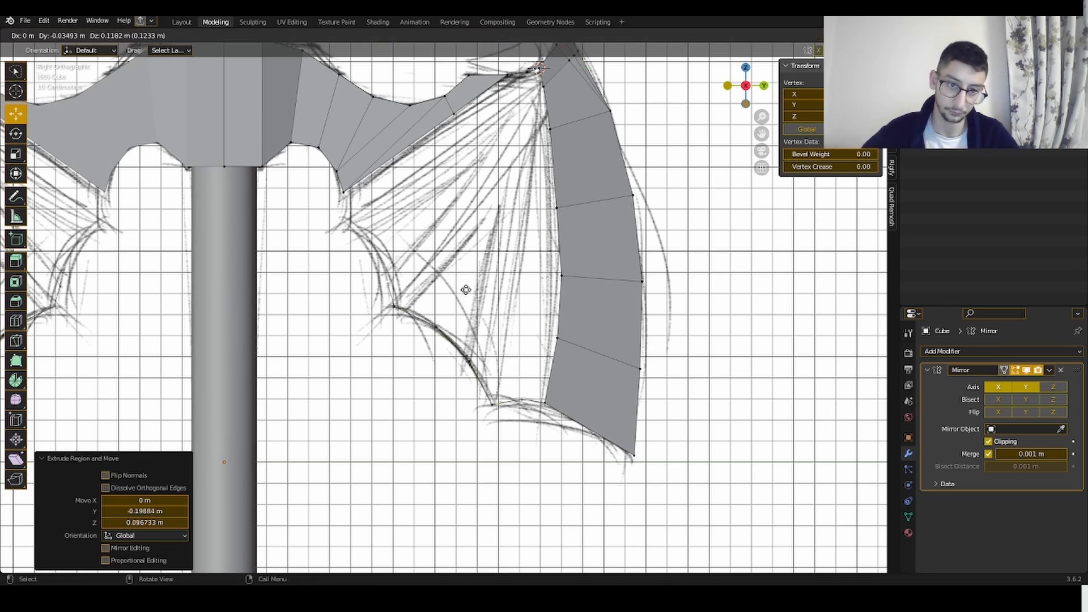
click(466, 280)
key(e)
click(450, 253)
key(e)
click(417, 230)
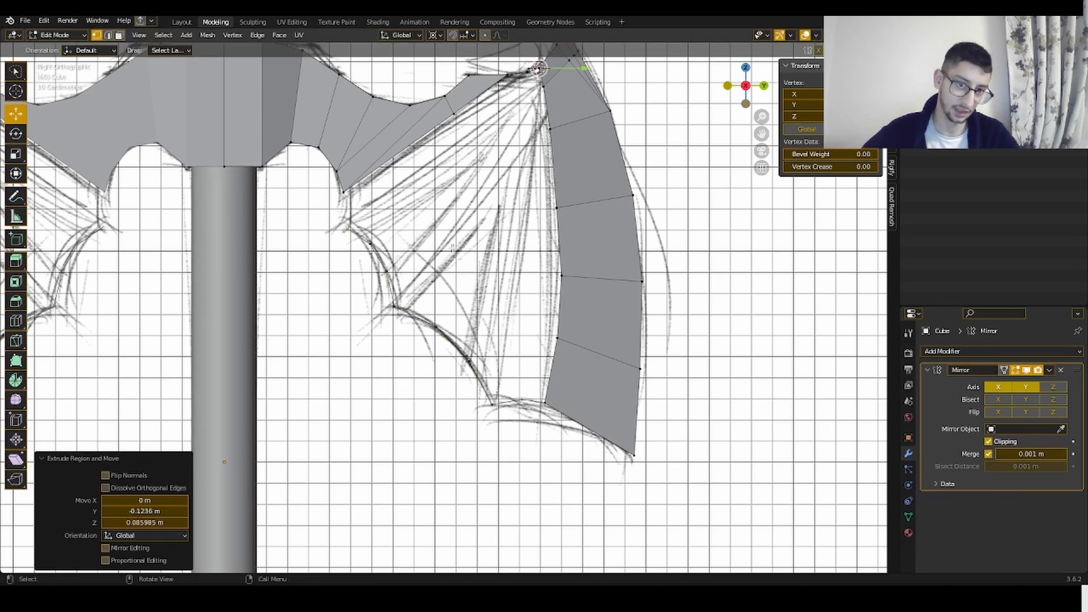
- Move the chain's last vertex onto the sketched scallop corner below the inner blade's lower tip
shift+middle_drag(620, 51, 773, 177)
scroll(772, 125, up, 4)
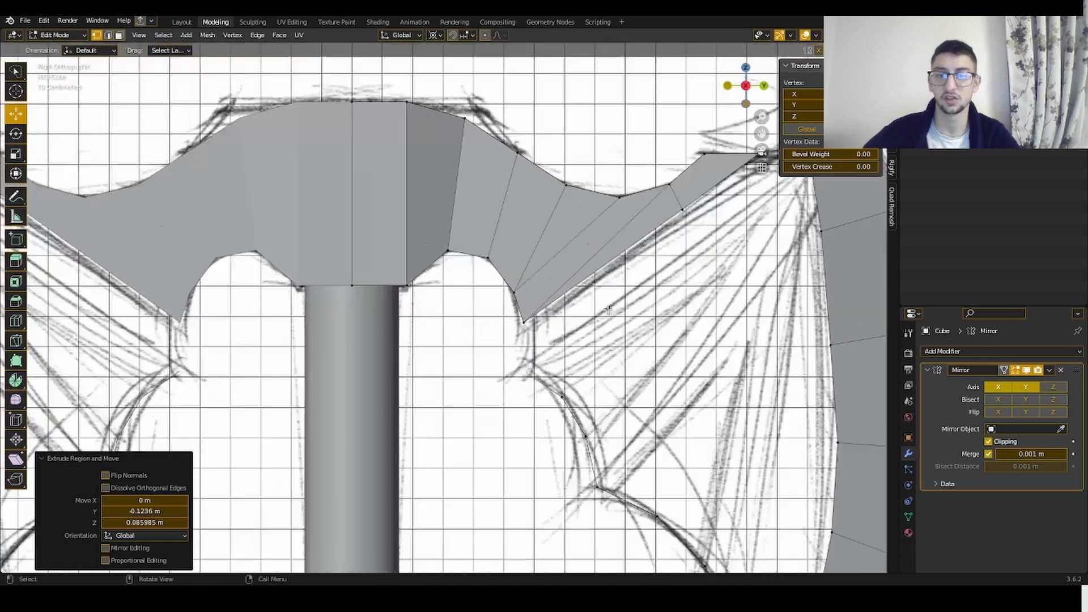
drag(703, 125, 629, 139)
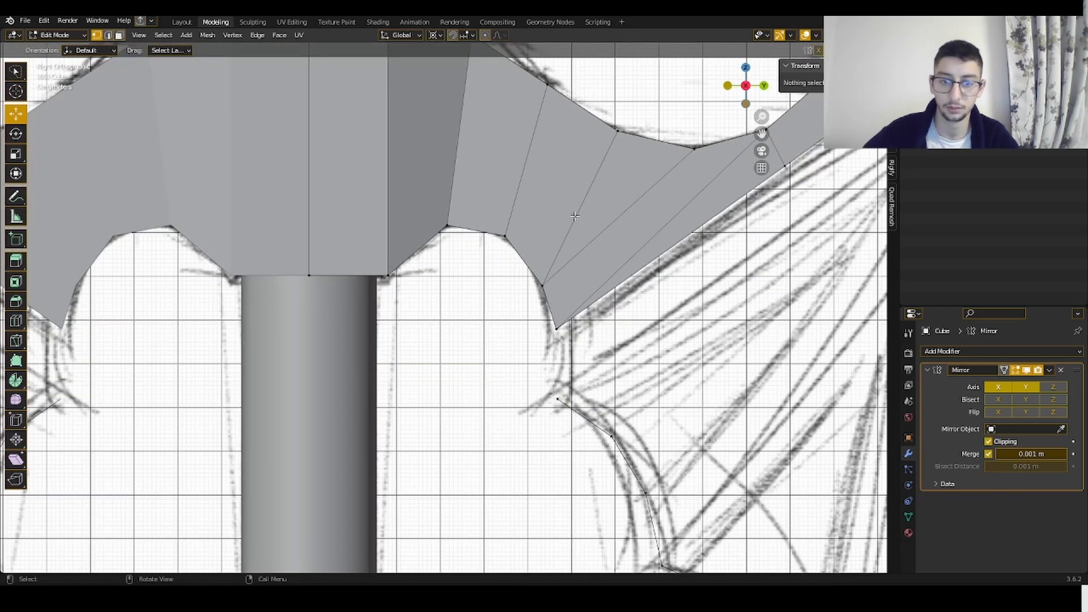
key(a)
click(580, 400)
key(g)
click(588, 402)
- Extrude the end of the chain upward toward the inner blade's lower tip and select the whole mesh
key(e)
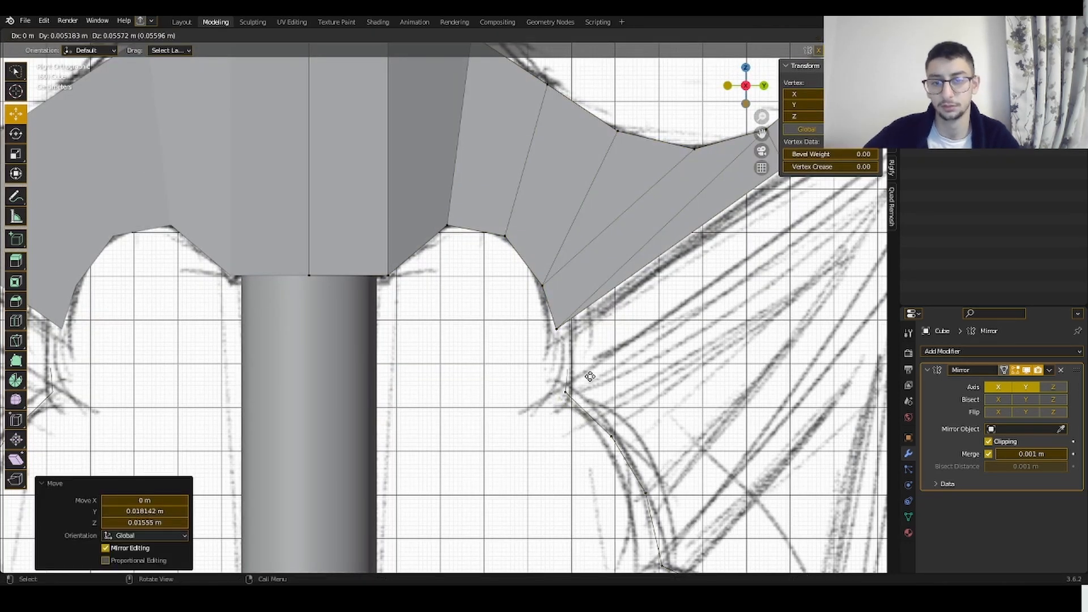
click(588, 372)
key(e)
click(580, 336)
key(ctrl+z)
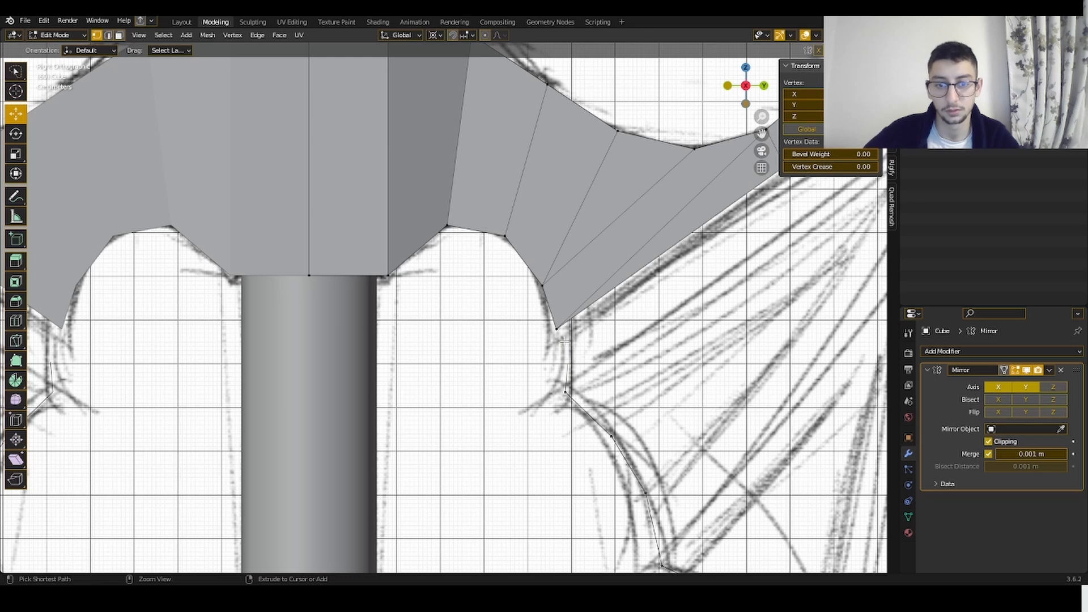
key(a)
scroll(639, 324, down, 4)
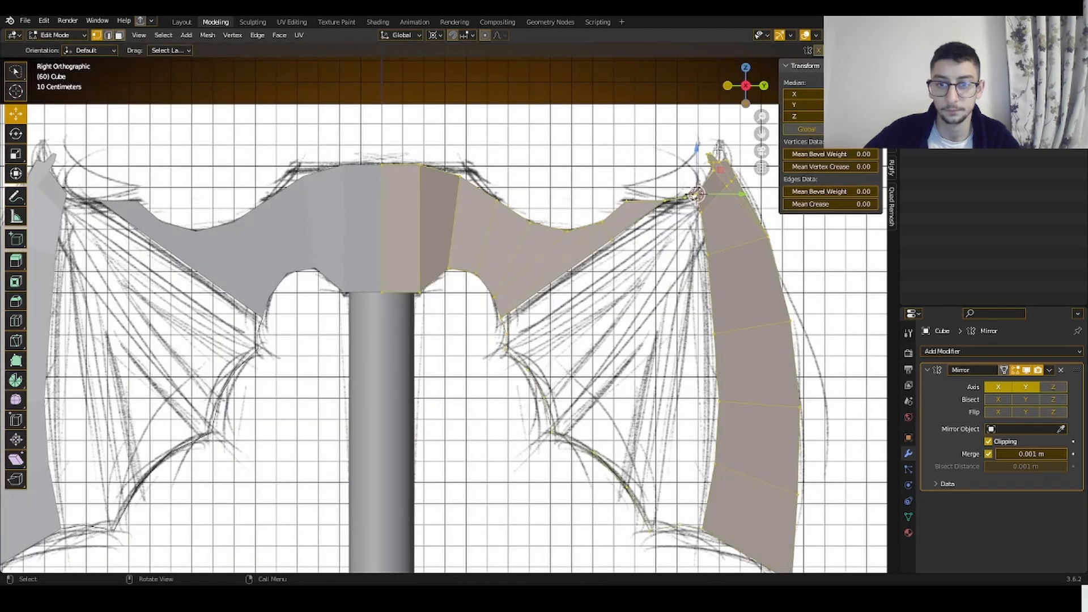
- Extrude an edge inward from each of the two lower vertices of the blade's inner edge, and reposition the upper free end
shift+middle_drag(766, 132, 685, 48)
scroll(682, 363, up, 2)
click(702, 500)
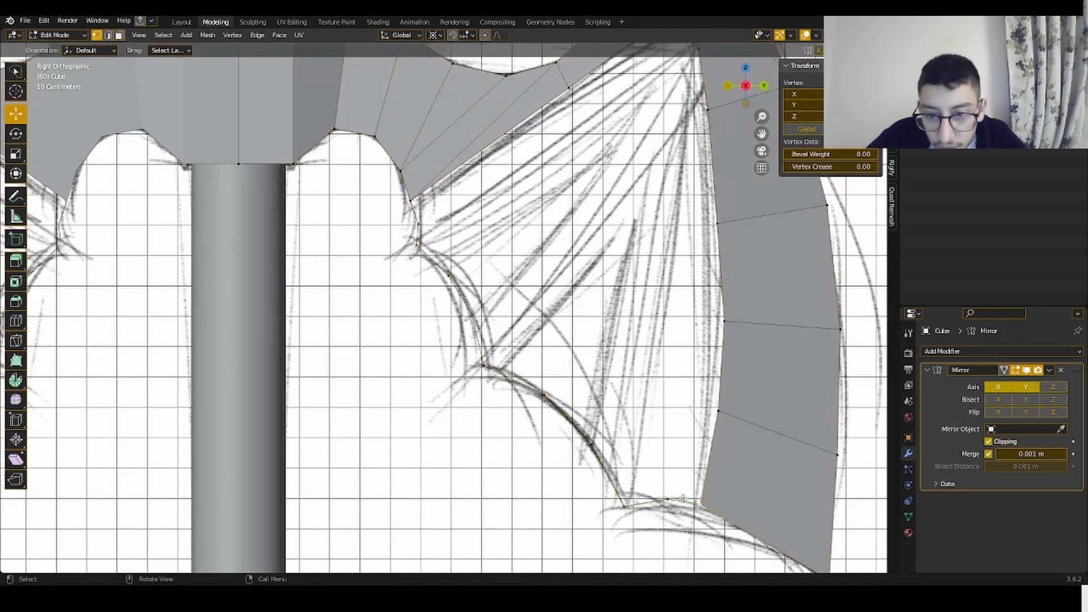
key(e)
click(624, 354)
click(724, 321)
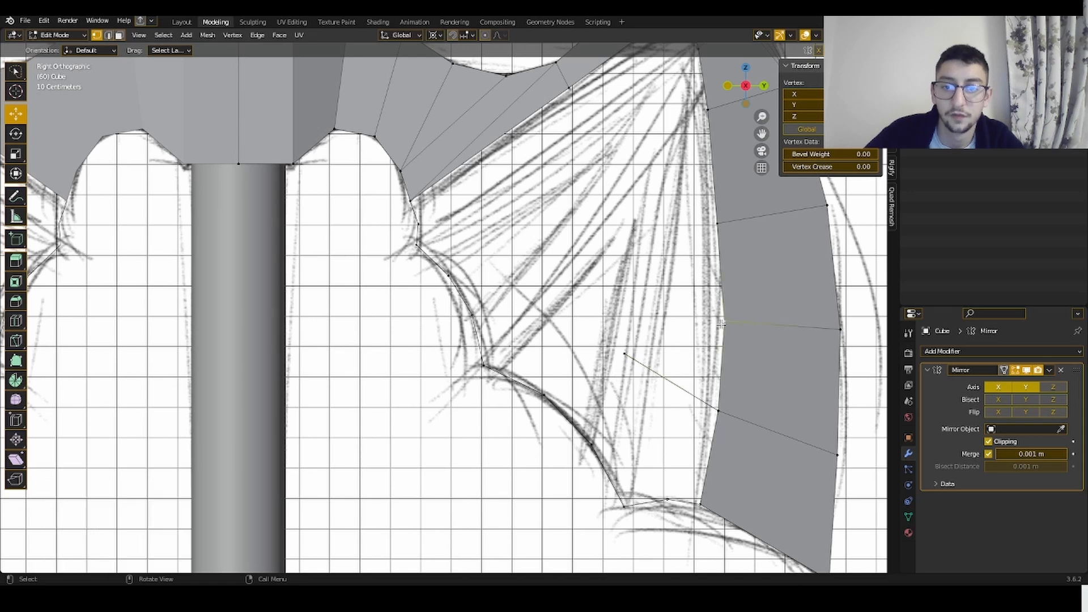
key(e)
click(548, 251)
scroll(653, 255, down, 3)
key(g)
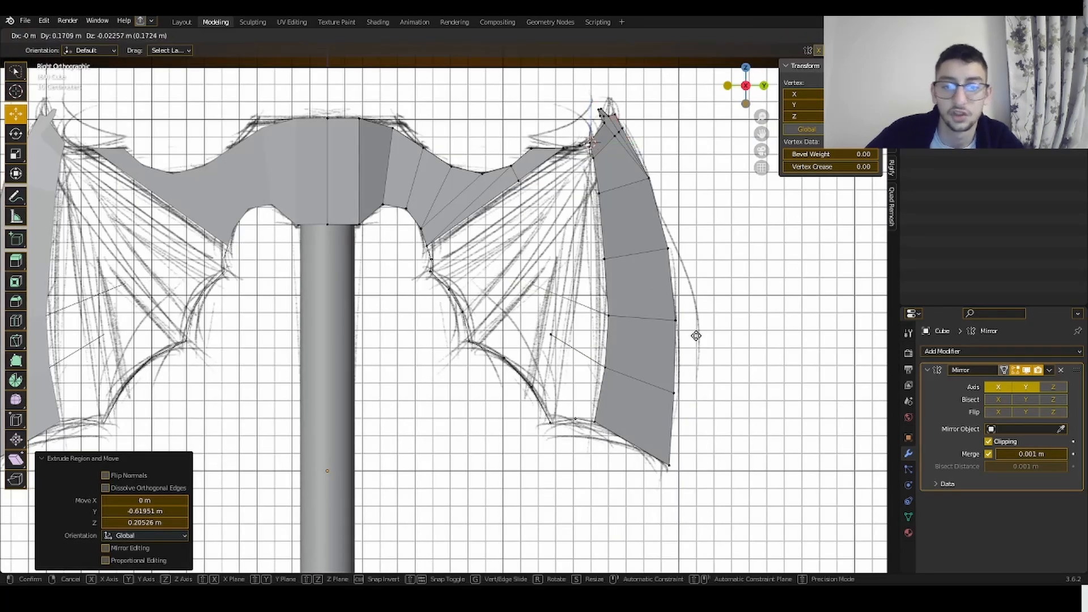
click(695, 335)
- Extrude an edge inward from each of the next two vertices up the blade's inner edge
click(604, 259)
key(e)
click(583, 260)
click(610, 205)
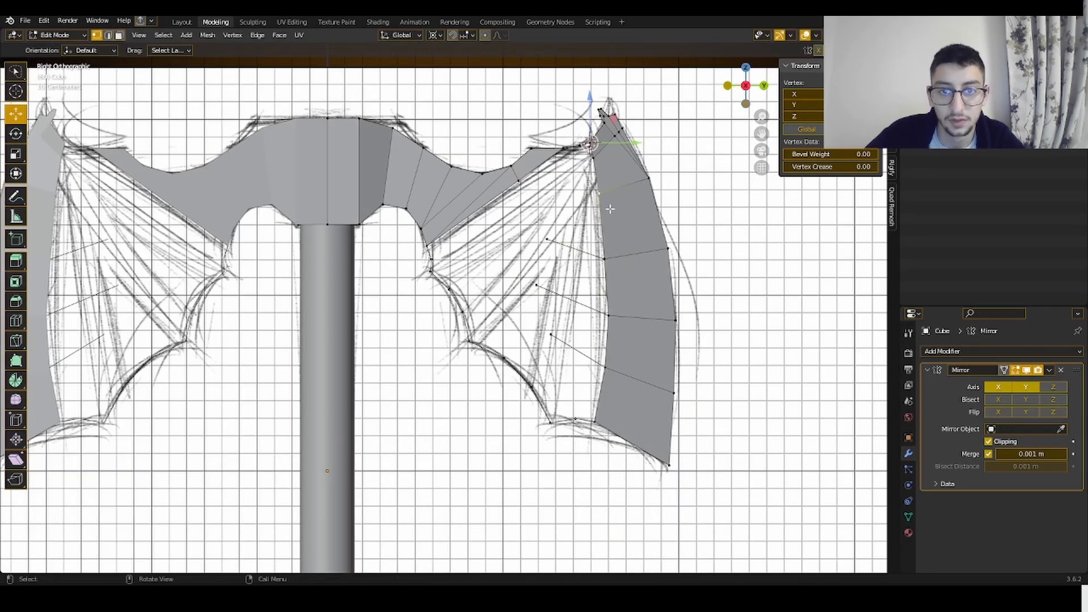
key(e)
click(542, 210)
- Lower the free end of the third extruded edge and extrude another edge inward from the blade's upper inner vertex
drag(761, 137, 689, 180)
scroll(669, 196, up, 3)
click(555, 248)
click(509, 257)
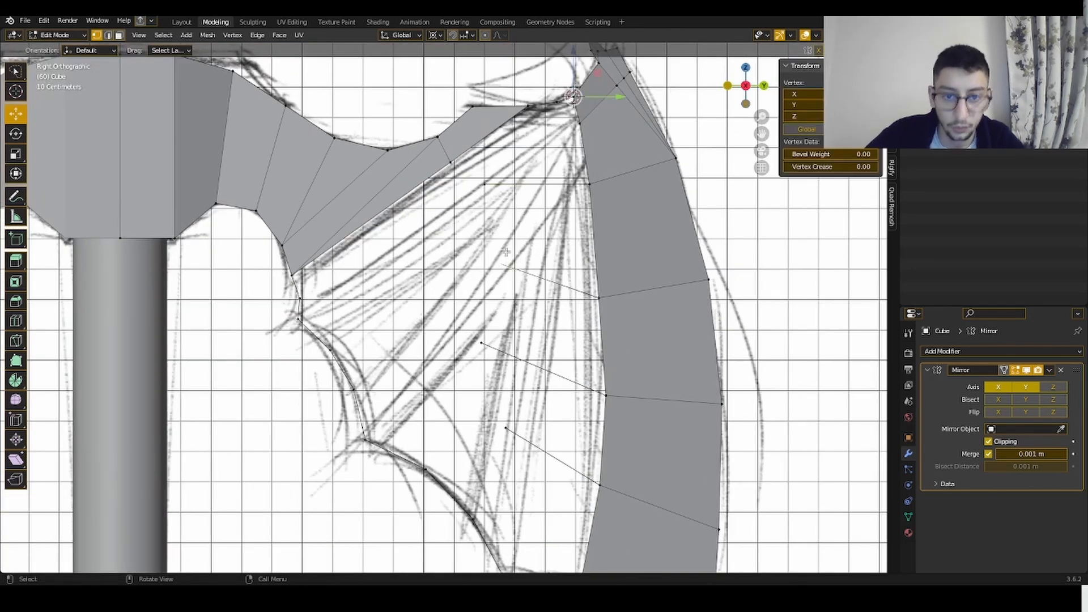
key(g)
click(513, 288)
click(603, 197)
key(e)
click(526, 193)
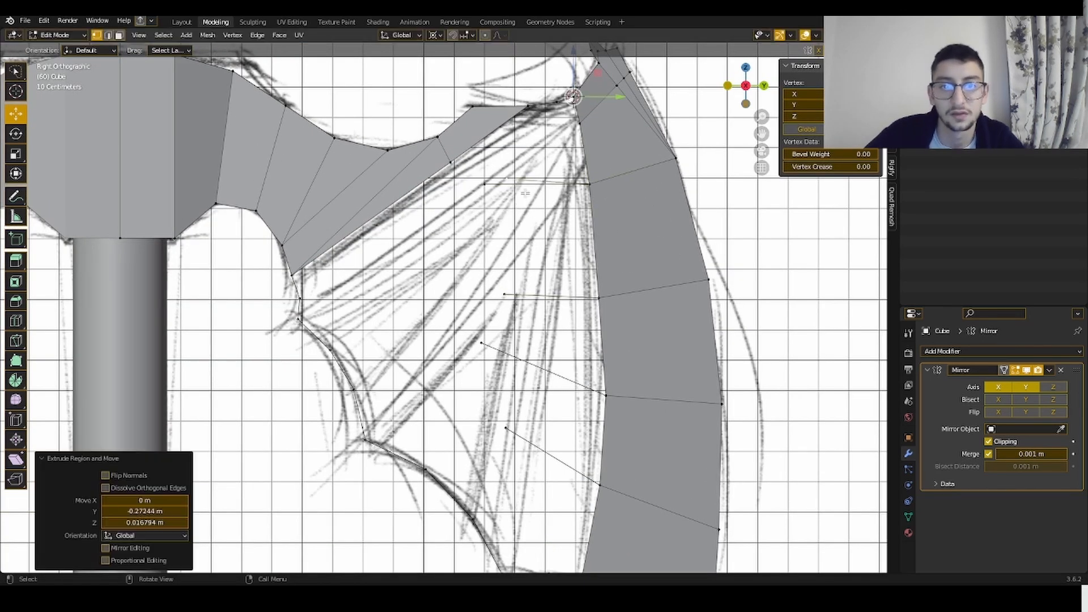
- Fill two triangular faces between the blade's upper inner edge and the new extruded vertex
click(574, 129)
shift+click(560, 108)
key(f)
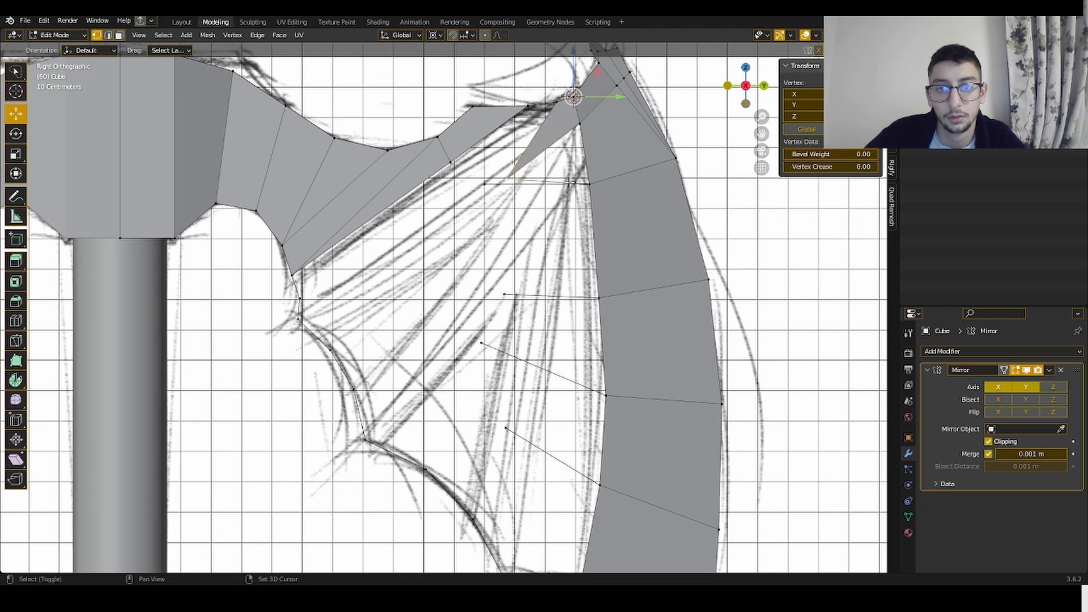
key(f)
- Delete the stray extruded vertex beside the corner of the new triangular faces
click(509, 180)
shift+click(475, 174)
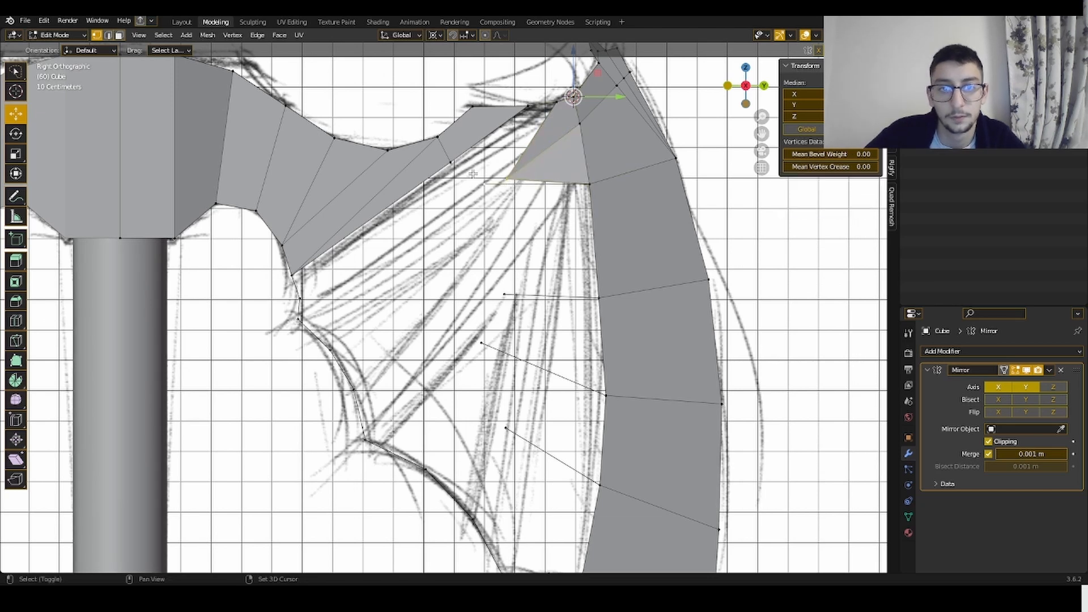
middle_drag(531, 152, 407, 180)
right_click(492, 187)
key(Escape)
key(x)
click(483, 153)
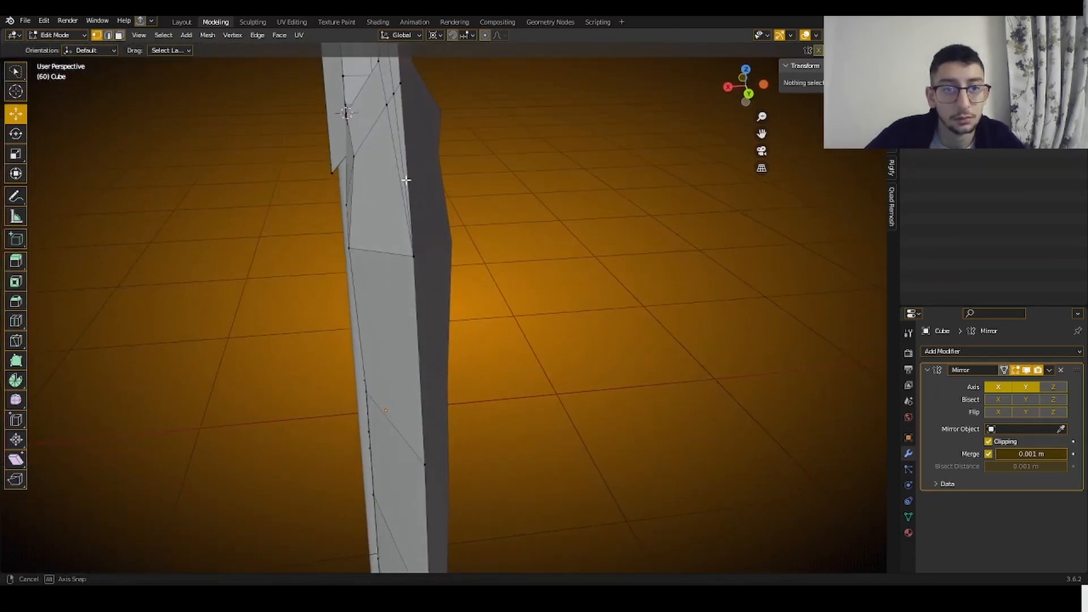
- Step back through the last three edits and redo them
key(ctrl+z)
key(ctrl+z)
key(ctrl+z)
key(ctrl+shift+z)
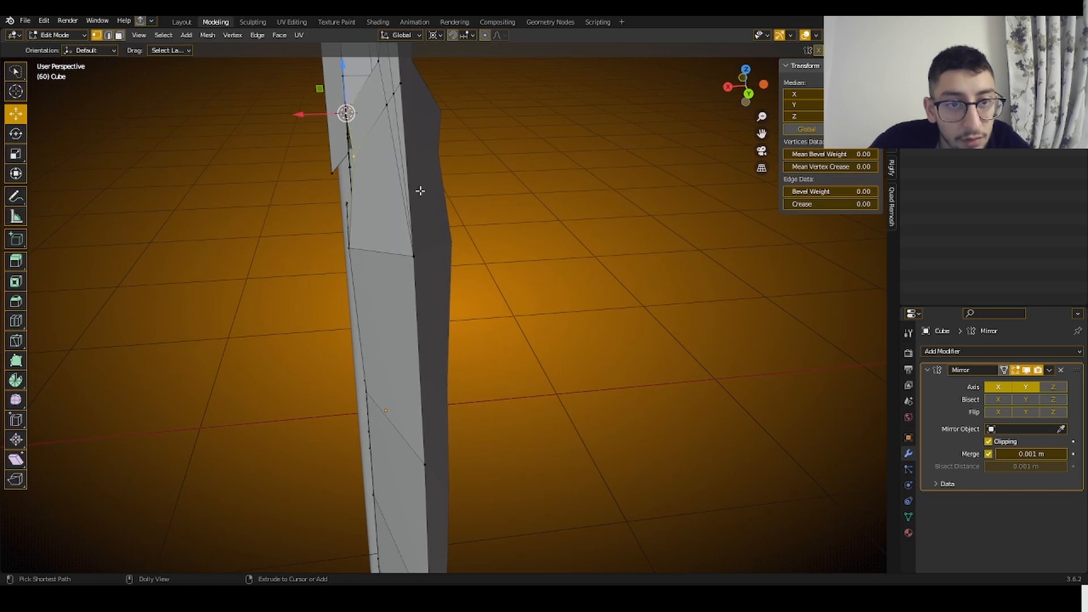
key(ctrl+shift+z)
key(ctrl+shift+z)
- Try to flatten the blade's upper inner vertex by scaling it to 0 along X, and undo the attempt
middle_drag(420, 191, 505, 175)
click(465, 176)
key(s)
key(x)
key(0)
key(Return)
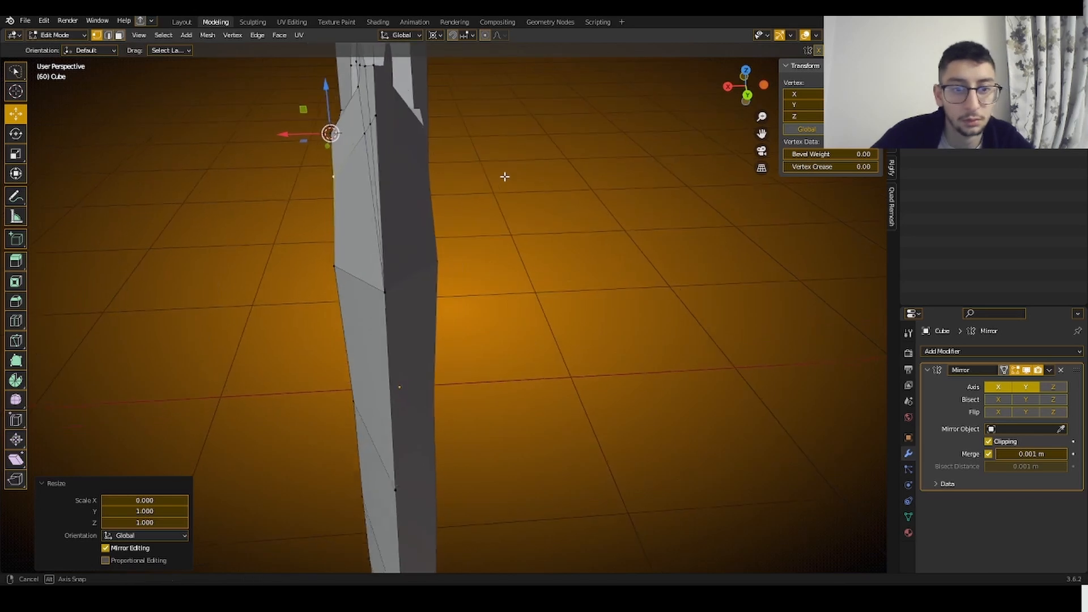
key(ctrl+z)
key(ctrl+z)
key(ctrl+z)
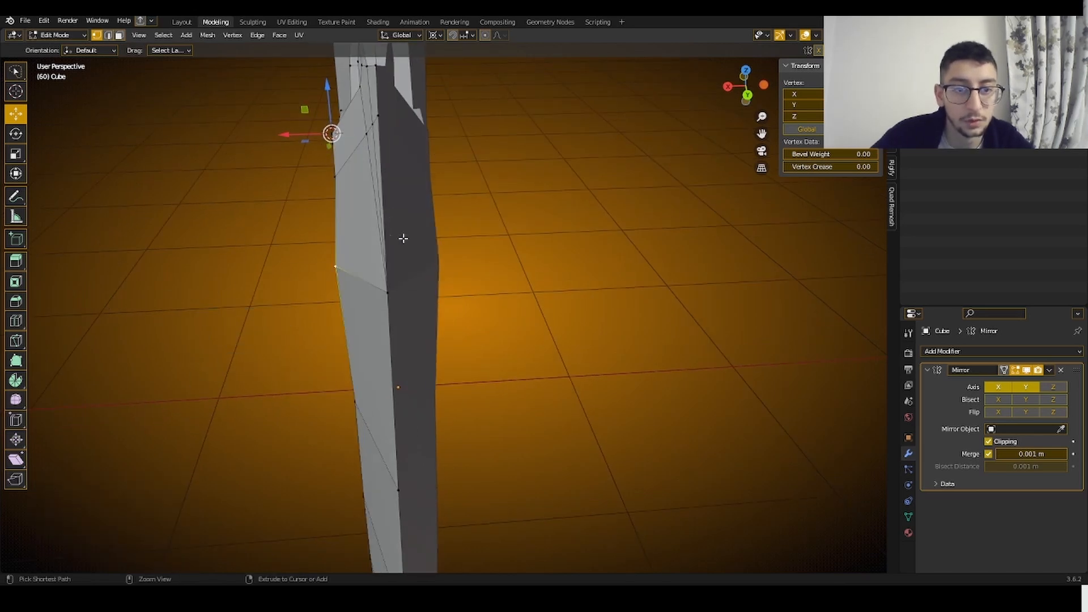
- Align the vertex just above on the blade's inner edge with the 3D cursor by scaling it to 0 along X
key(s)
key(x)
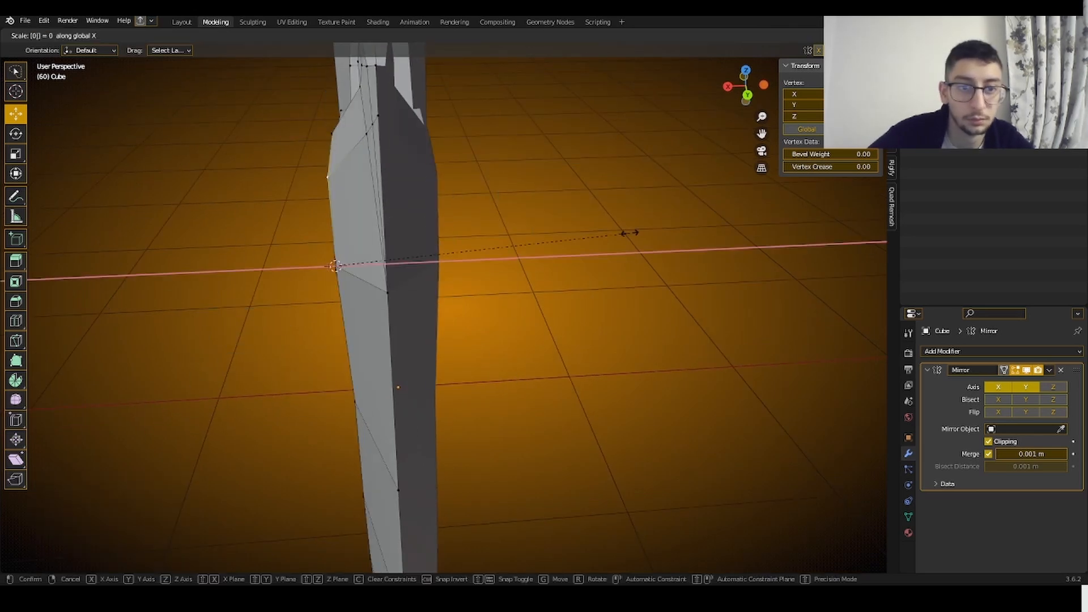
key(0)
key(Return)
middle_drag(612, 189, 683, 227)
middle_drag(435, 251, 488, 238)
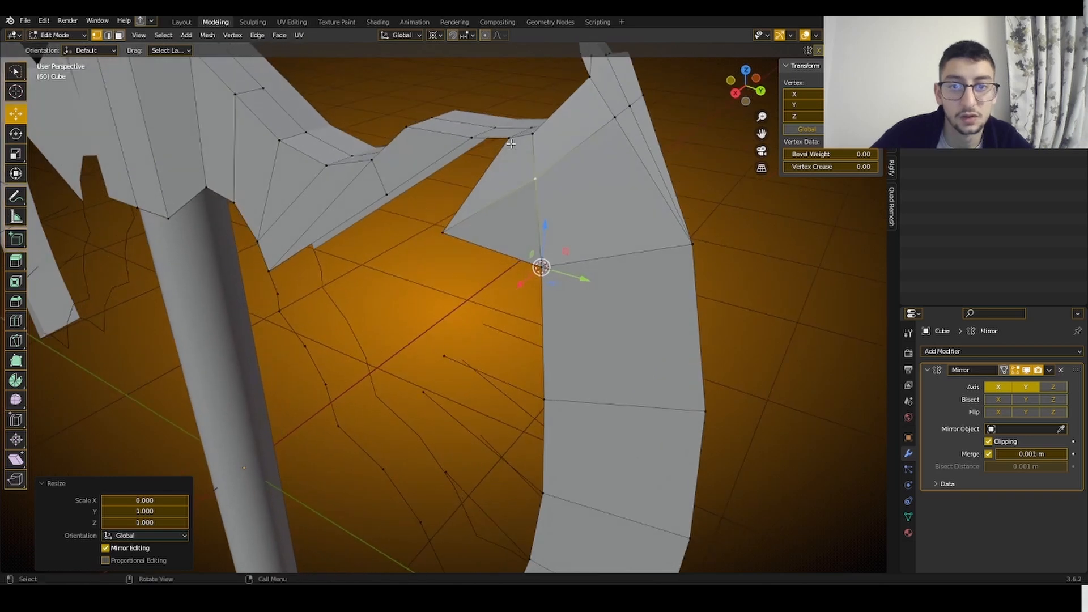
- Scale the inner vertex at the base of the claw to 0 along X so it lines up with the 3D cursor
key(s)
key(x)
key(0)
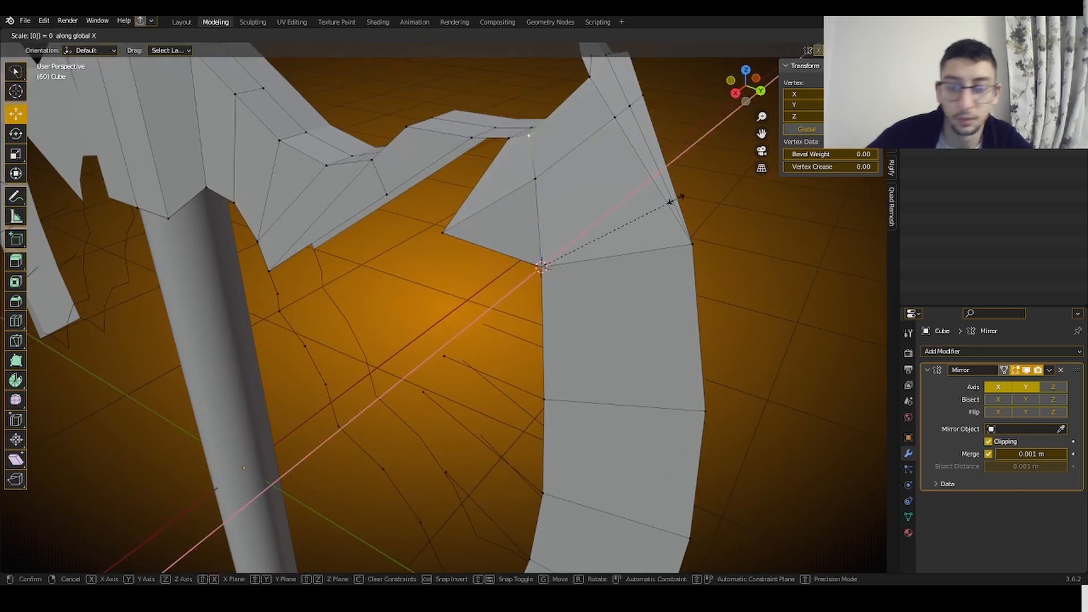
key(Return)
middle_drag(671, 201, 466, 260)
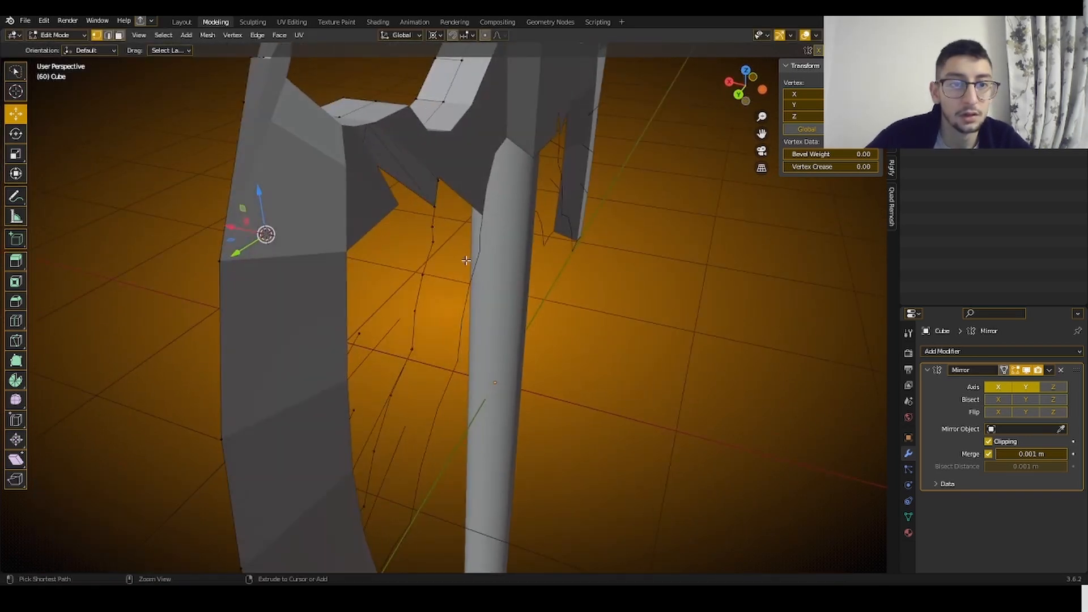
- Move a vertex at the base of the blade's claw outward along X by about 0.006 m
middle_drag(435, 205, 475, 156)
drag(417, 350, 411, 352)
middle_drag(501, 296, 464, 284)
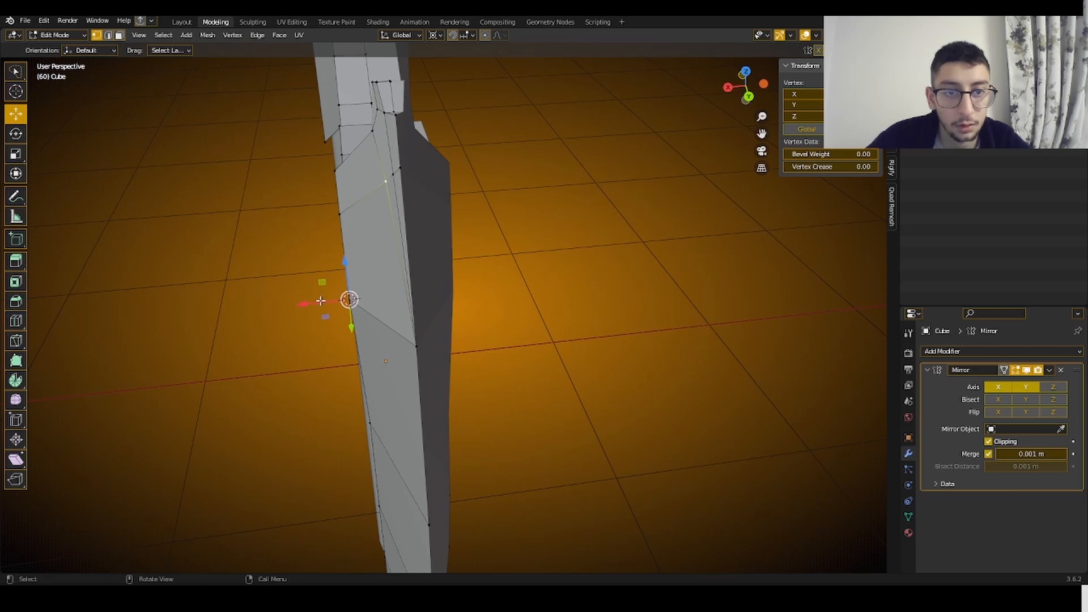
drag(320, 301, 313, 301)
middle_drag(399, 233, 383, 230)
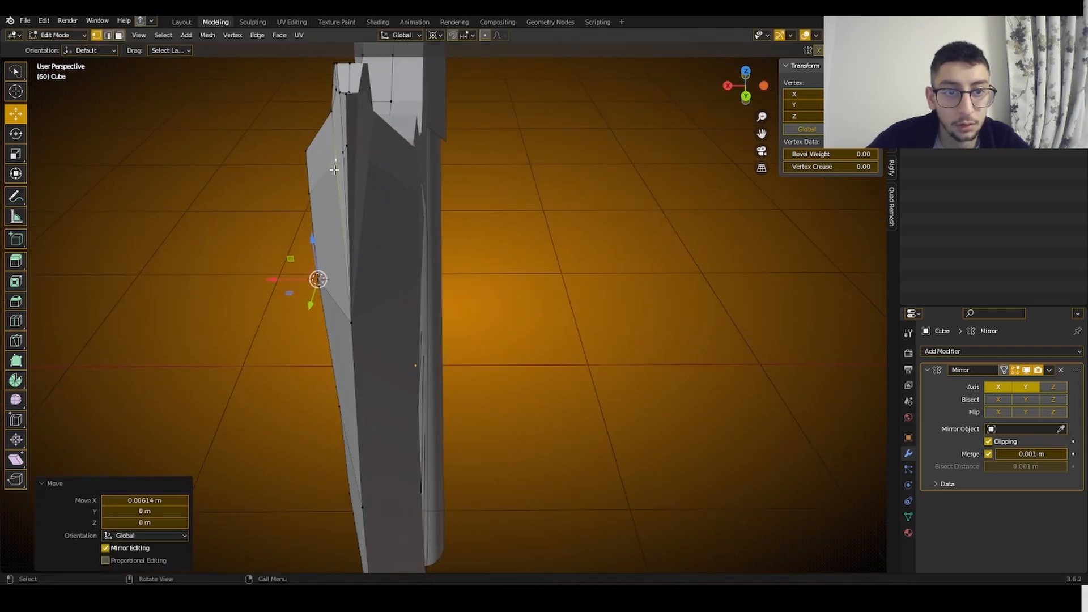
- Nudge the neighbouring vertices on the upper blade below the claw outward along X
click(338, 156)
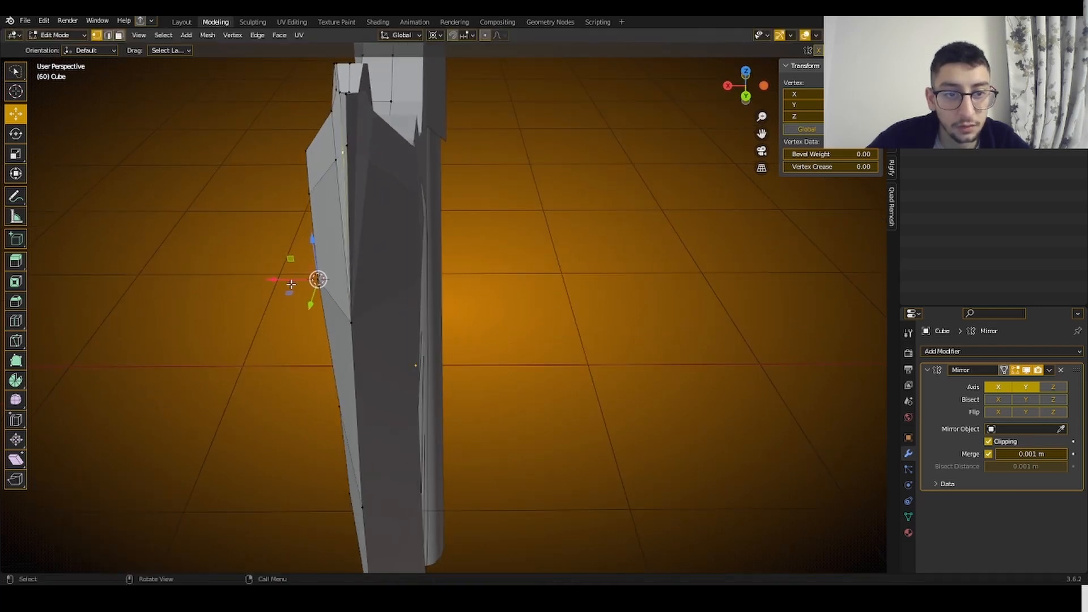
drag(291, 284, 277, 276)
click(355, 185)
click(336, 150)
middle_drag(277, 277, 297, 287)
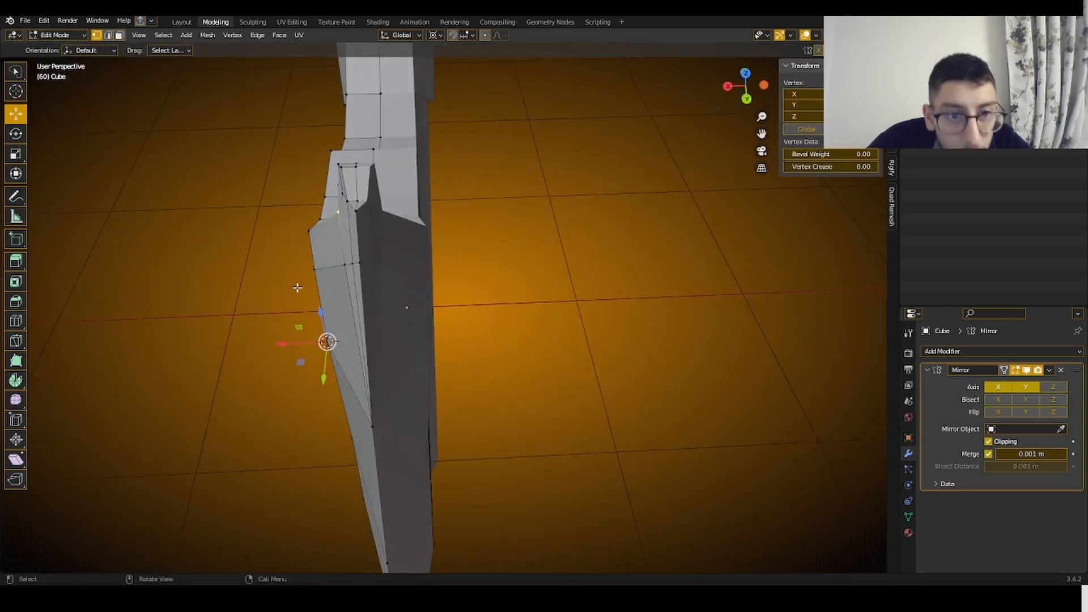
drag(289, 339, 288, 340)
- Adjust the claw's side vertices along X to even out the blade's thickness, and clear the selection
middle_drag(288, 340, 359, 291)
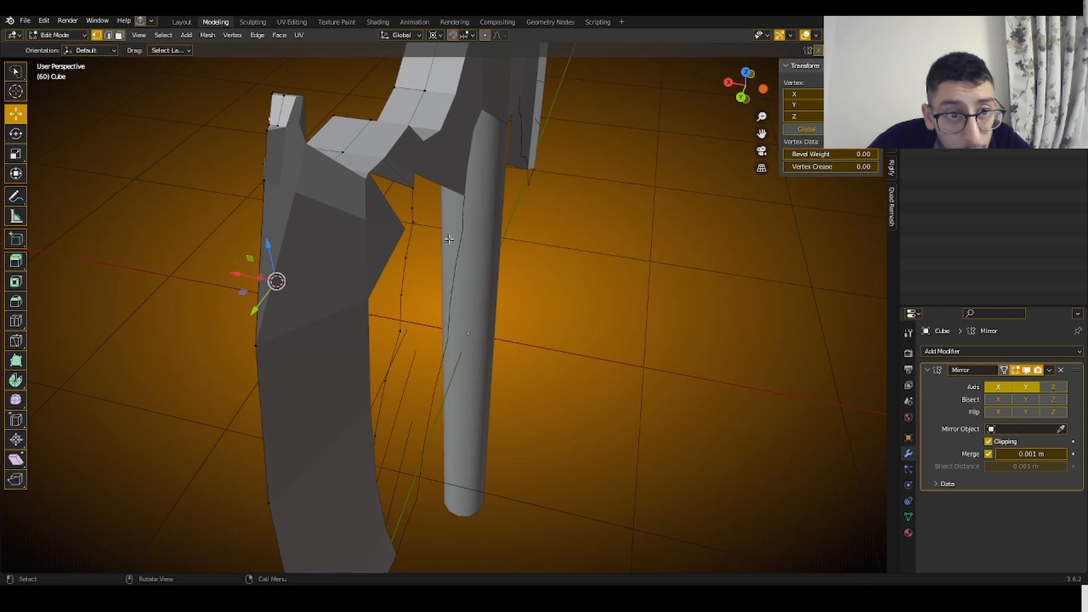
middle_drag(449, 239, 330, 288)
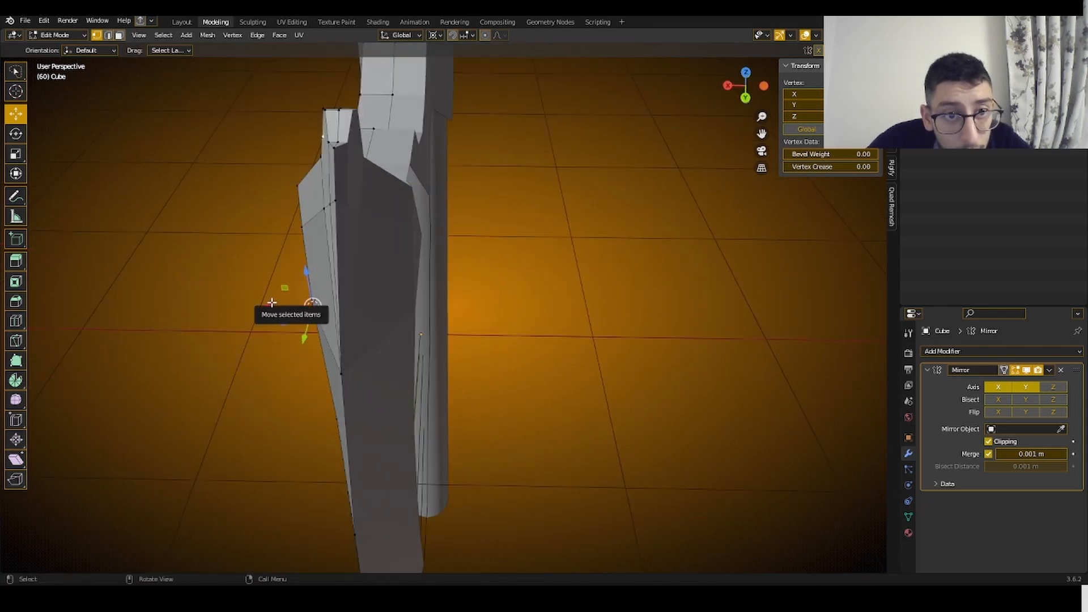
drag(270, 303, 286, 287)
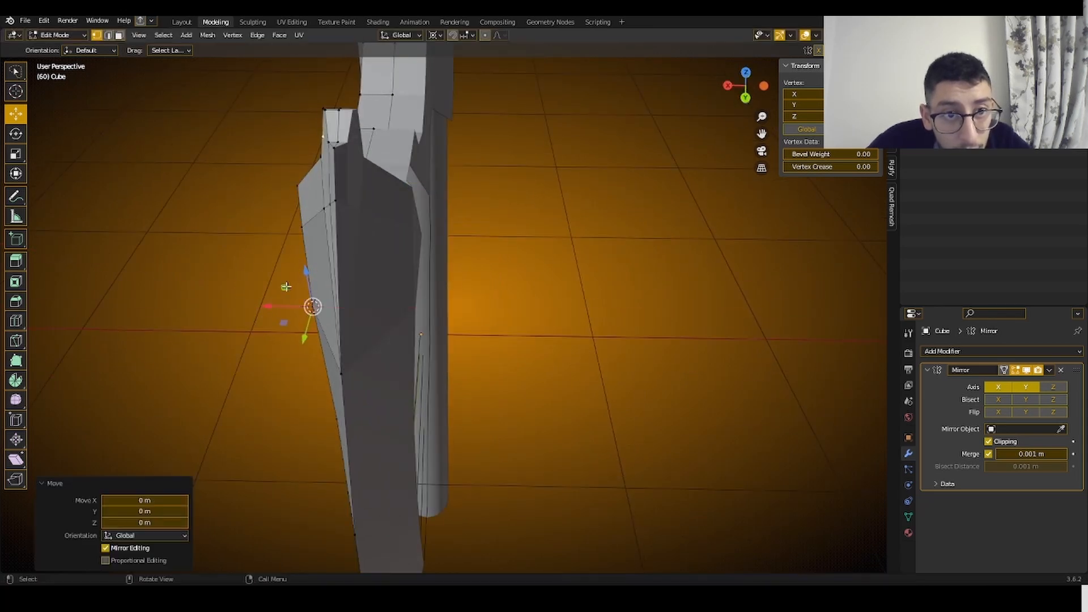
click(328, 153)
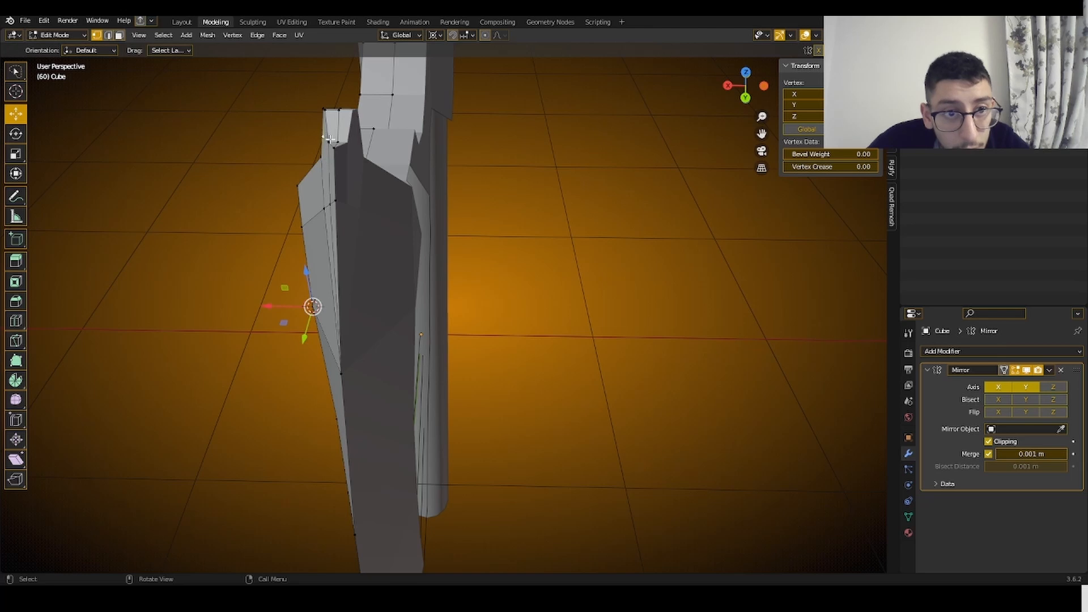
drag(286, 304, 282, 307)
click(467, 243)
- Fill the gap between the top arm's lower edge and the free corner of the new membrane faces
middle_drag(467, 243, 571, 245)
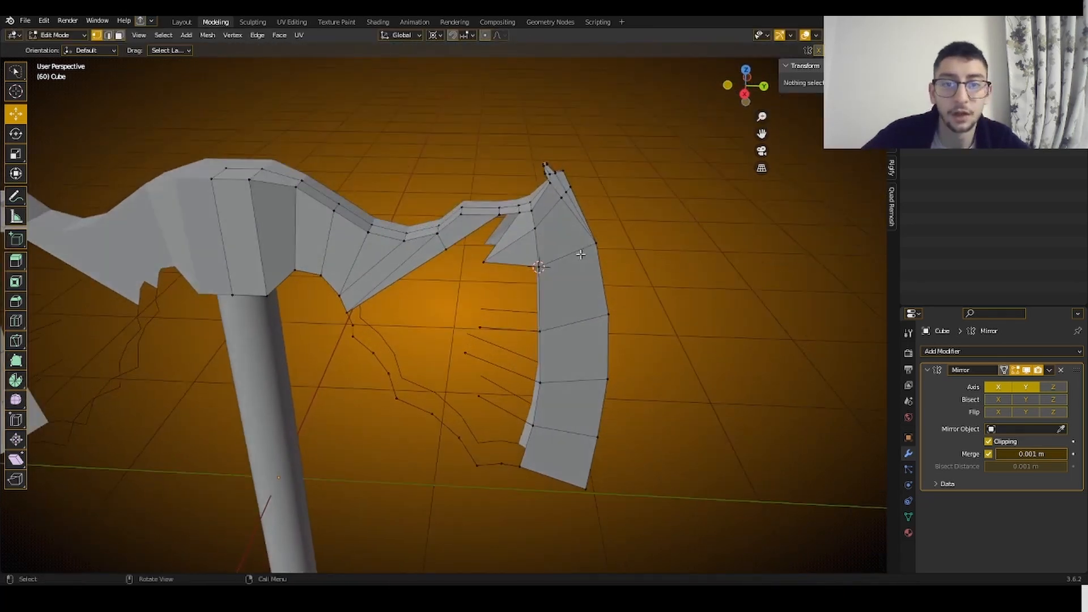
scroll(571, 245, up, 4)
click(502, 237)
shift+click(444, 218)
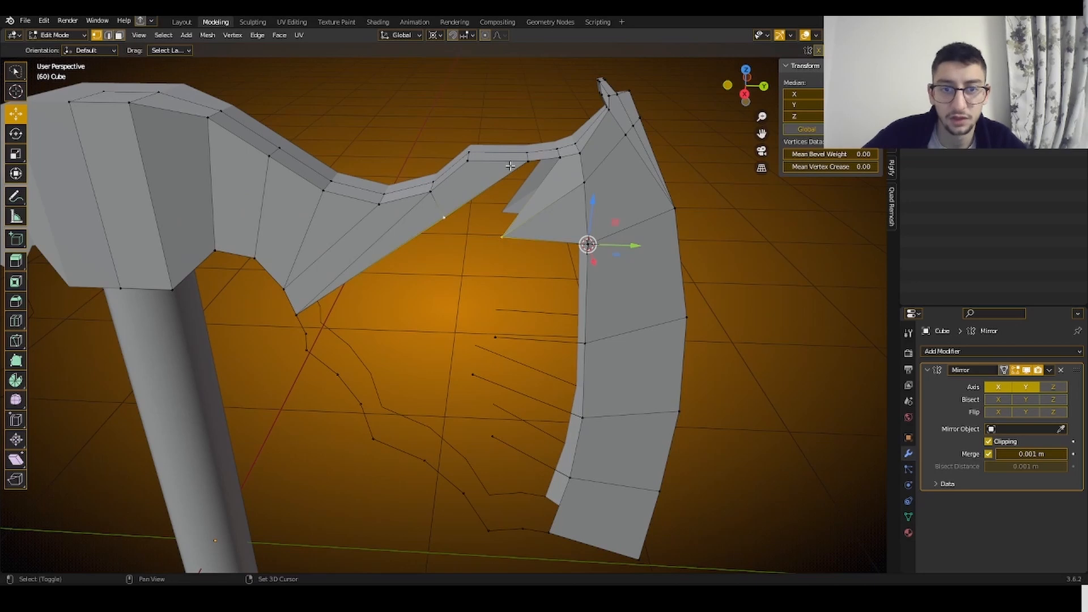
shift+click(557, 161)
shift+click(528, 162)
key(f)
- Fill a four-sided membrane face between the blade's inner edge and the two upper free vertices
middle_drag(535, 260, 535, 238)
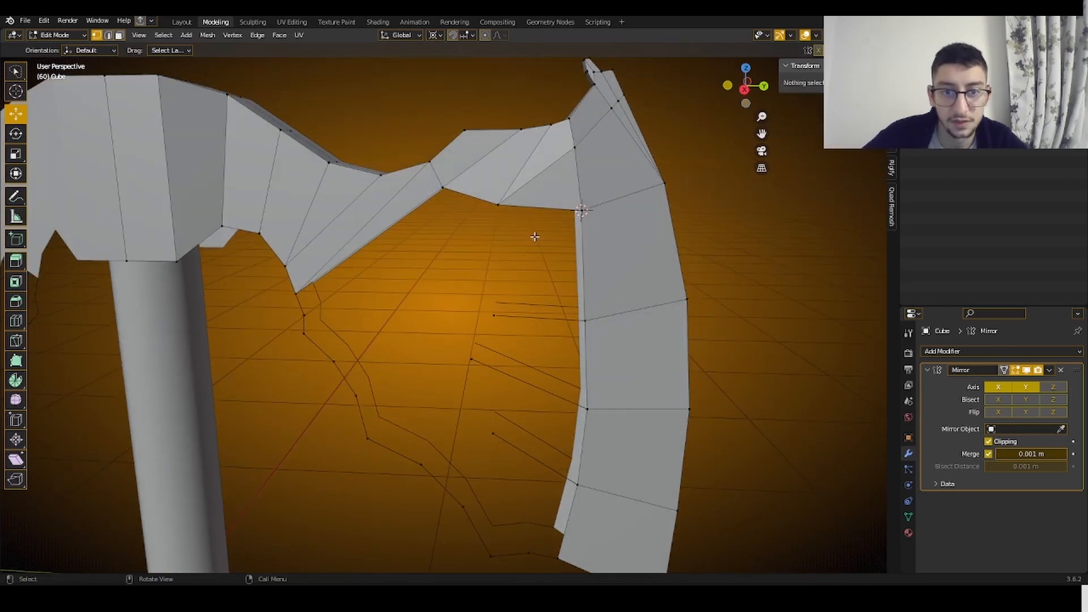
click(499, 206)
shift+click(496, 316)
shift+click(584, 321)
shift+click(584, 211)
key(f)
- Fill the large membrane face between the arm's lower edge, its lower tip and the inner side of the new quad
click(437, 297)
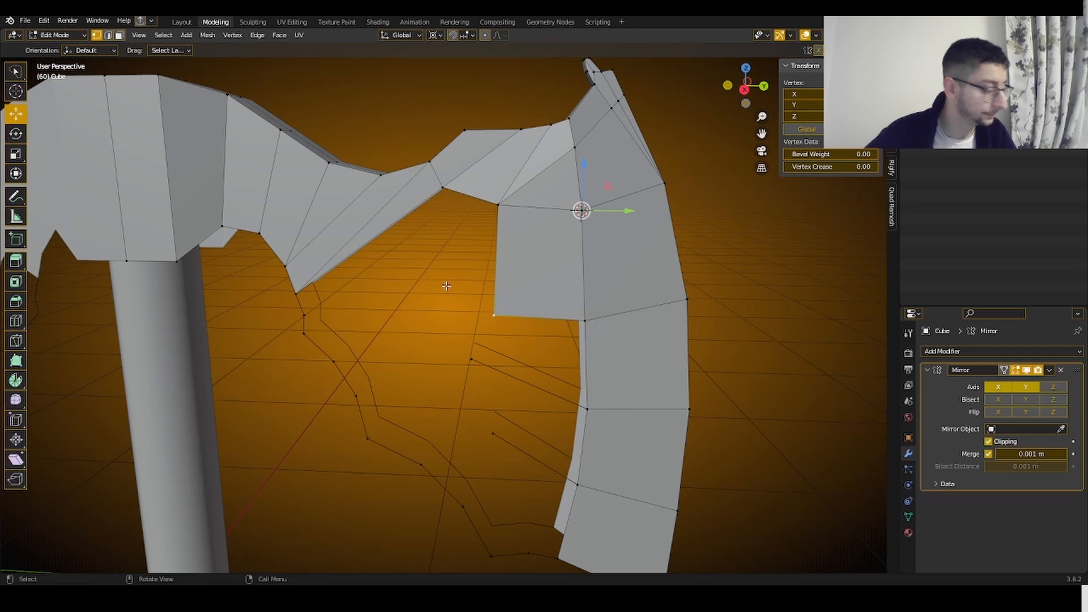
middle_drag(477, 307, 481, 277)
shift+click(313, 302)
shift+click(480, 192)
shift+click(511, 211)
key(f)
- Try to connect the first scallop vertices below the arm's lower tip, and undo the attempt
scroll(469, 303, down, 3)
scroll(482, 277, up, 3)
key(alt+a)
click(331, 286)
shift+click(323, 264)
key(f)
click(328, 306)
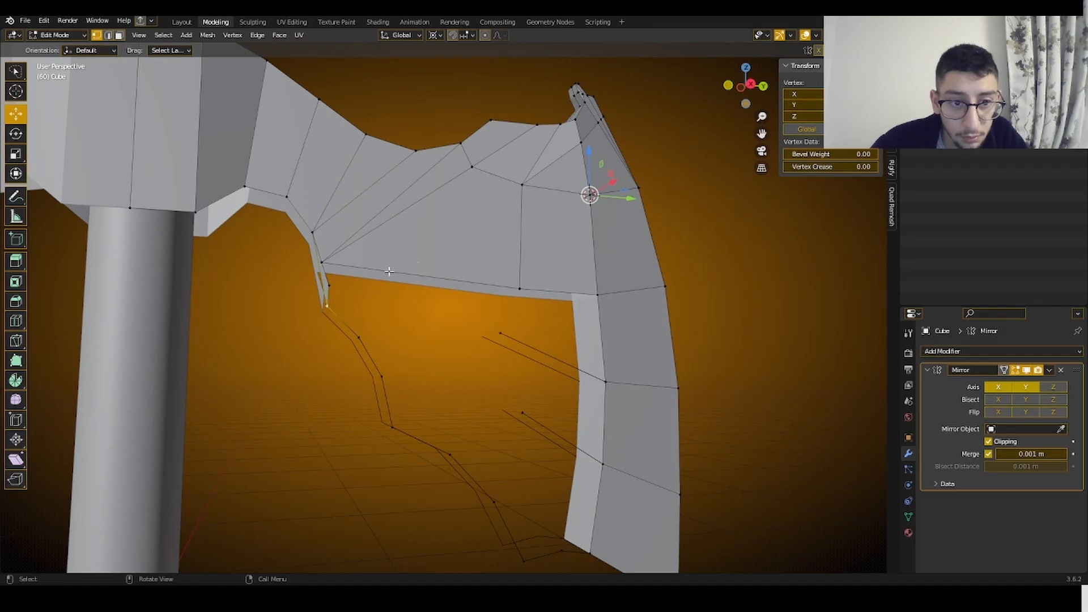
key(ctrl+z)
key(ctrl+z)
key(ctrl+z)
- Fill a fan of three triangles from the membrane's inner corner vertex to the upper scallop segments below the arm's tip
middle_drag(364, 296, 377, 296)
shift+click(338, 268)
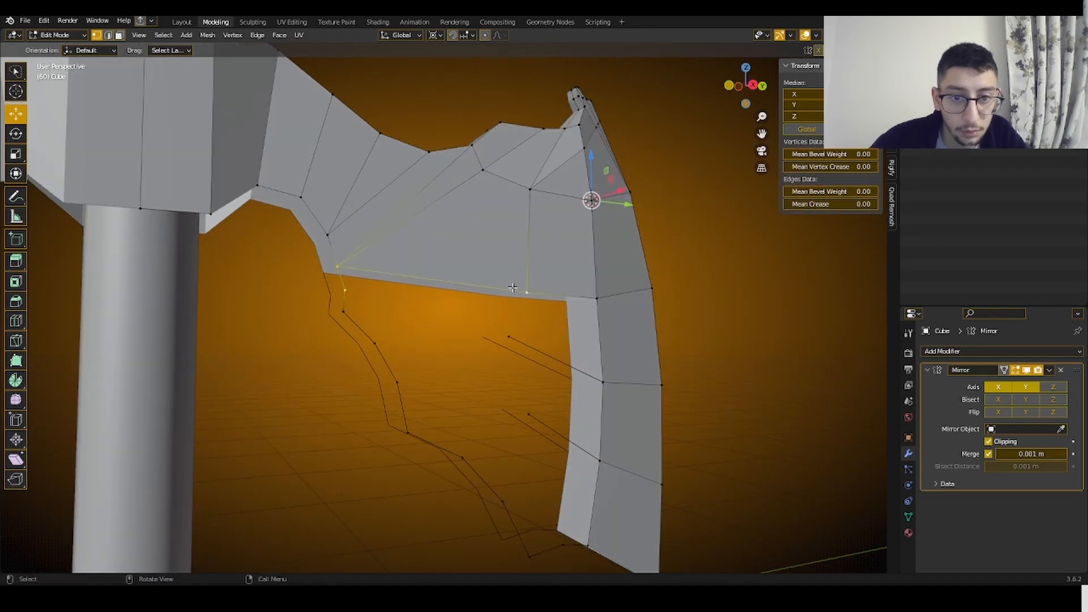
key(f)
click(503, 294)
shift+click(355, 293)
middle_drag(354, 292, 315, 316)
key(f)
click(315, 305)
shift+click(433, 314)
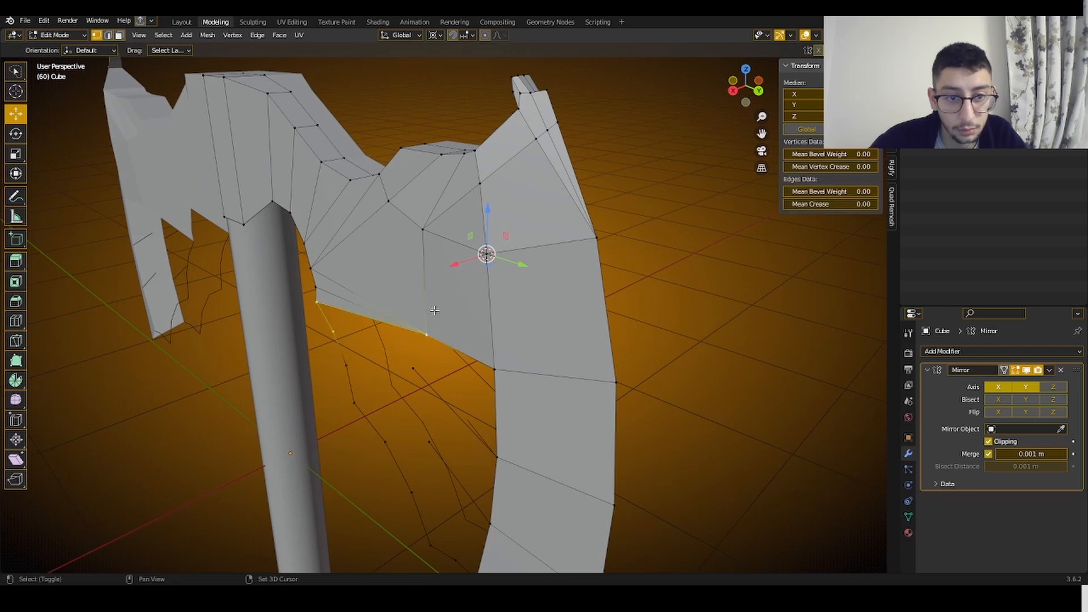
key(f)
- Fill the membrane face between the next scallop segment, the fan's corner and the next free vertex below
middle_drag(429, 345, 457, 347)
click(348, 377)
shift+click(335, 355)
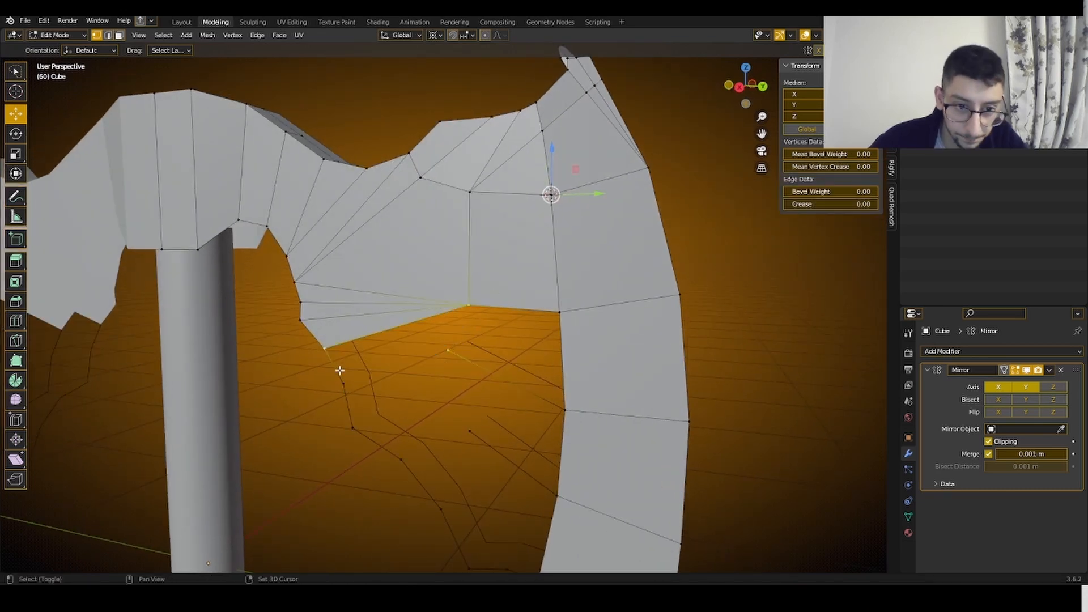
shift+click(341, 376)
key(f)
- Fill the second four-sided membrane face down along the blade's inner edge
click(549, 383)
shift+click(455, 348)
shift+click(471, 315)
shift+click(552, 322)
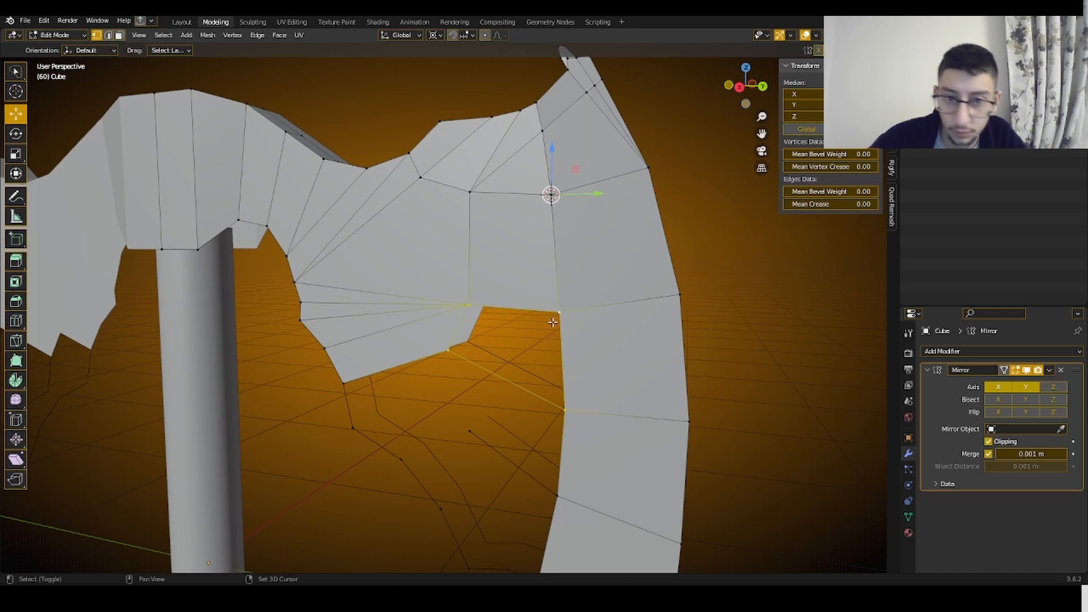
key(f)
- Fill the third four-sided membrane face between the blade's lower inner edge and the lowest two free vertices
scroll(553, 323, down, 2)
click(523, 379)
shift+click(515, 424)
shift+click(467, 390)
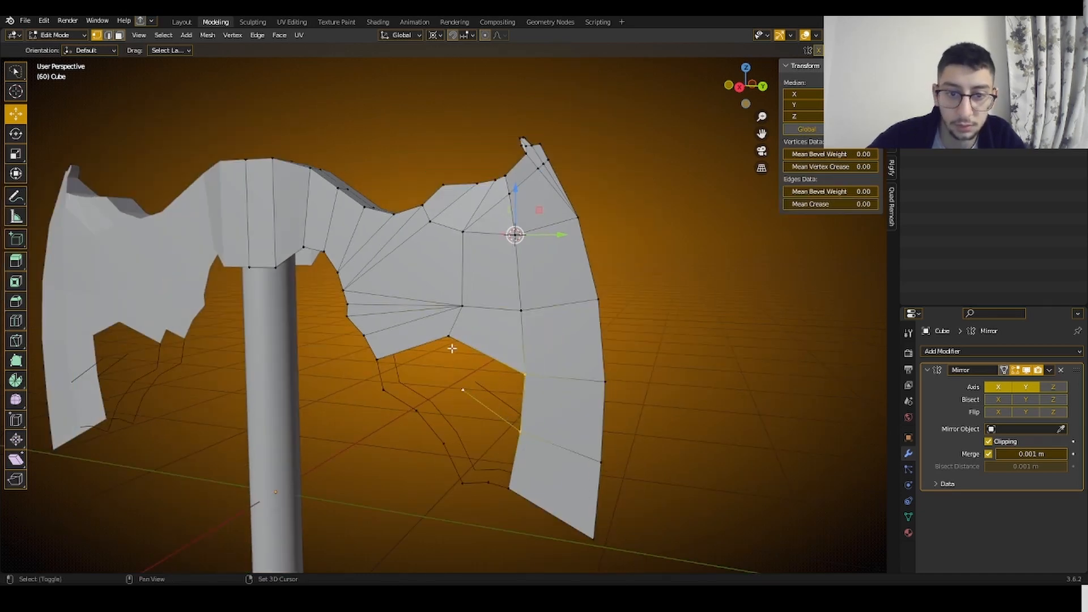
shift+click(450, 344)
key(f)
- Fill the four-sided membrane face at the next scallop and the triangle directly below it along the scalloped edge
click(462, 387)
shift+click(446, 342)
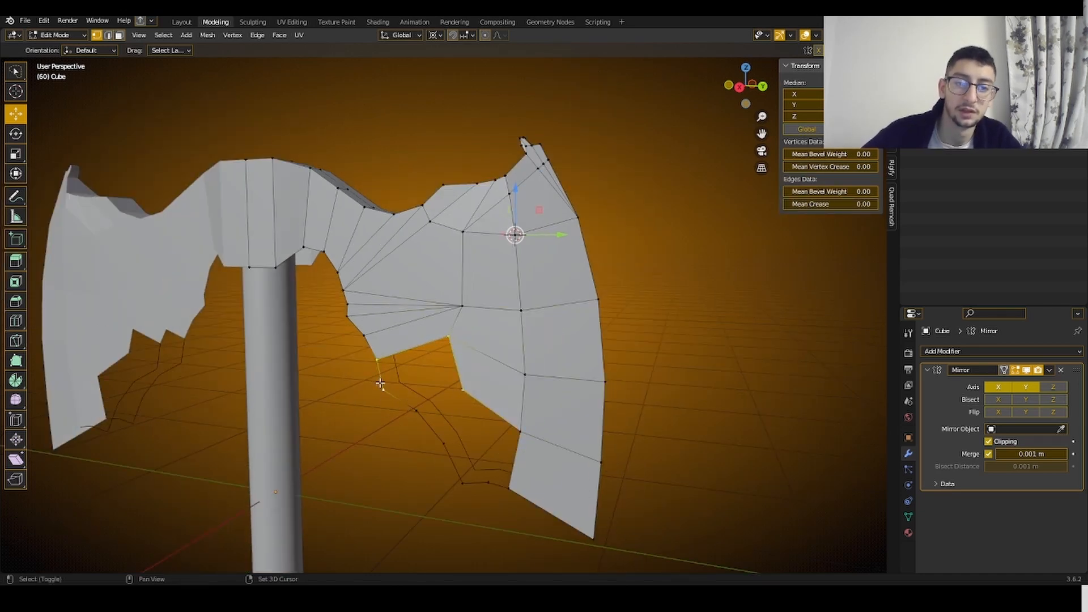
key(f)
click(383, 386)
shift+click(414, 408)
shift+click(461, 391)
key(f)
- Fill the four-sided membrane face between the next scallop segment and the blade's lower inner edge
click(462, 390)
shift+click(418, 409)
shift+click(444, 441)
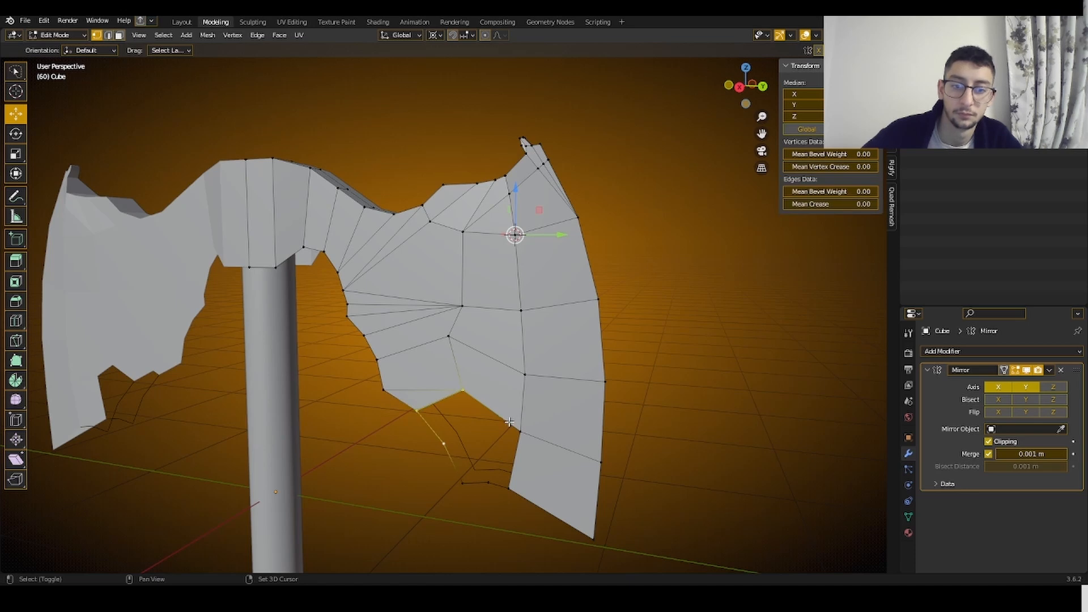
shift+click(511, 436)
key(f)
- Close the membrane's lowest corner with a triangle against the blade's inner edge and a four-sided face beside it
click(486, 480)
shift+click(500, 494)
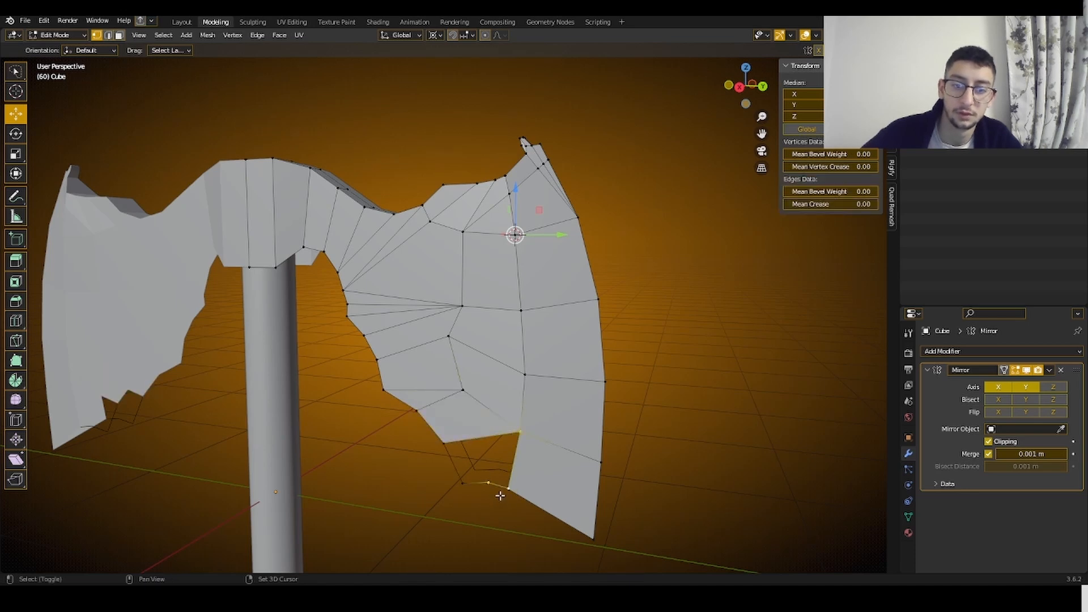
key(f)
click(491, 484)
shift+click(464, 482)
shift+click(445, 446)
shift+click(517, 434)
key(f)
- Select the entire axe-head mesh and scale it along the global X axis to change its thickness
scroll(518, 434, down, 3)
middle_drag(521, 432, 460, 320)
click(552, 416)
scroll(537, 375, up, 2)
key(a)
middle_drag(488, 275, 452, 312)
middle_drag(544, 267, 604, 260)
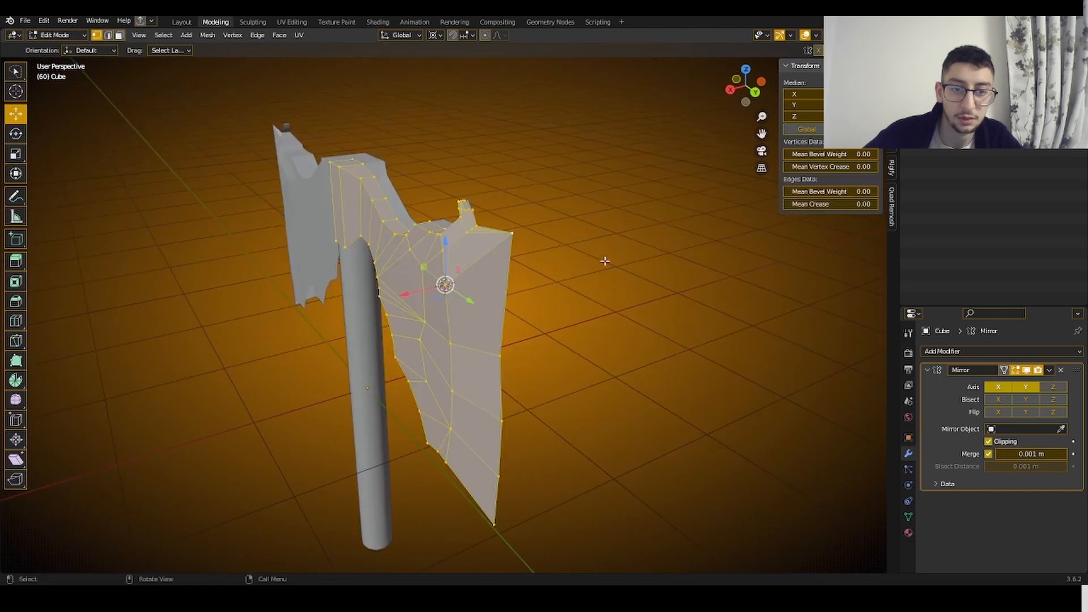
key(s)
key(x)
click(565, 272)
- Scale the whole mesh along global X to about 0.56, pivoting around the blade's upper tip
middle_drag(445, 61, 637, 282)
click(409, 227)
key(a)
key(s)
key(x)
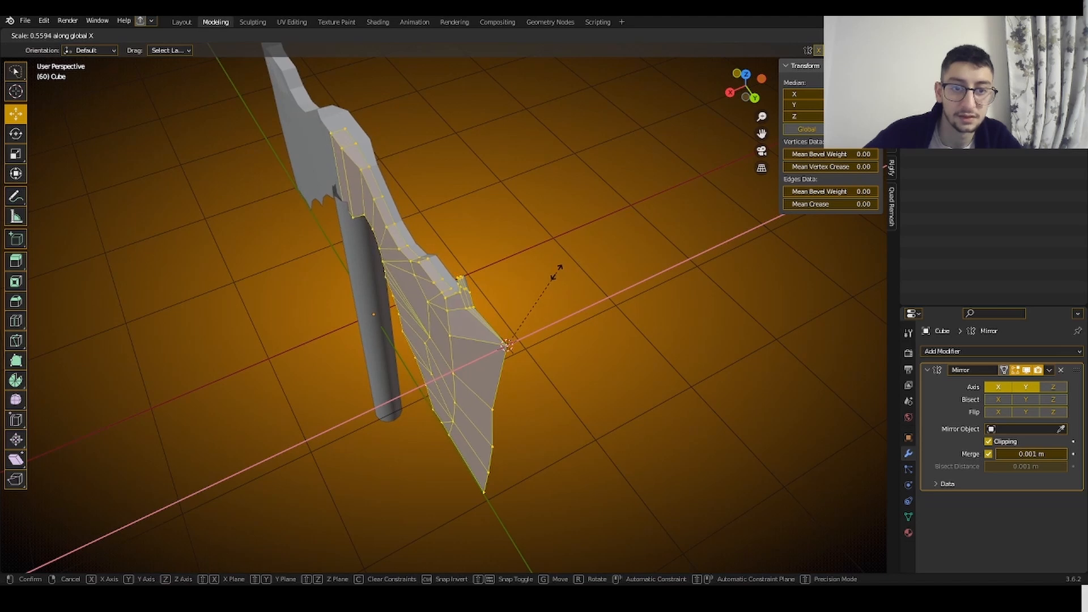
click(563, 272)
- Try loop cuts on both sides of the edge where the arm meets the hub, and undo them
middle_drag(562, 272, 410, 374)
key(3)
click(410, 374)
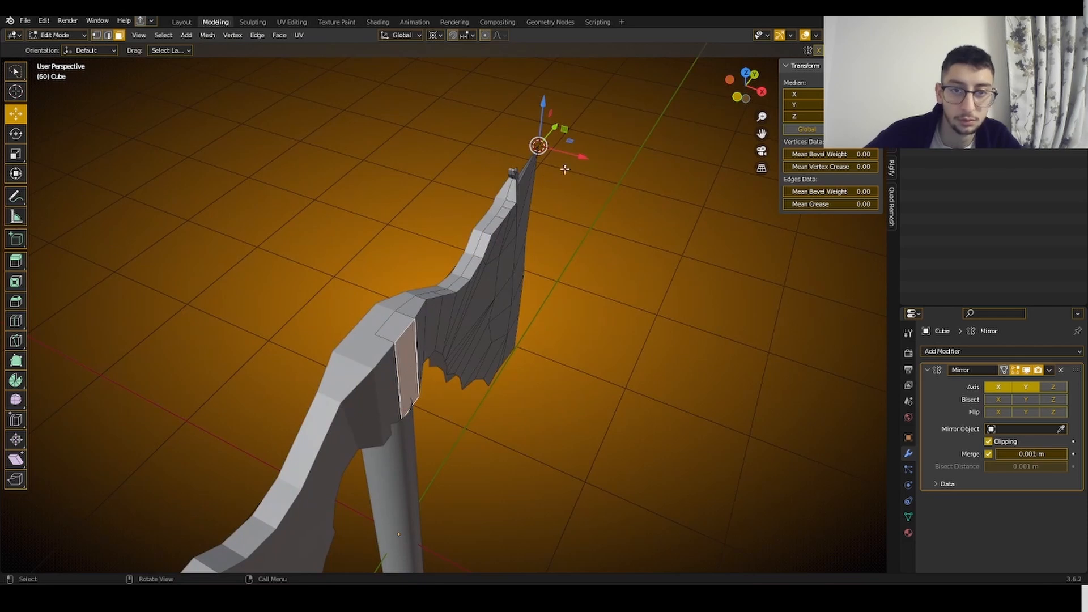
middle_drag(565, 169, 511, 260)
scroll(348, 267, up, 4)
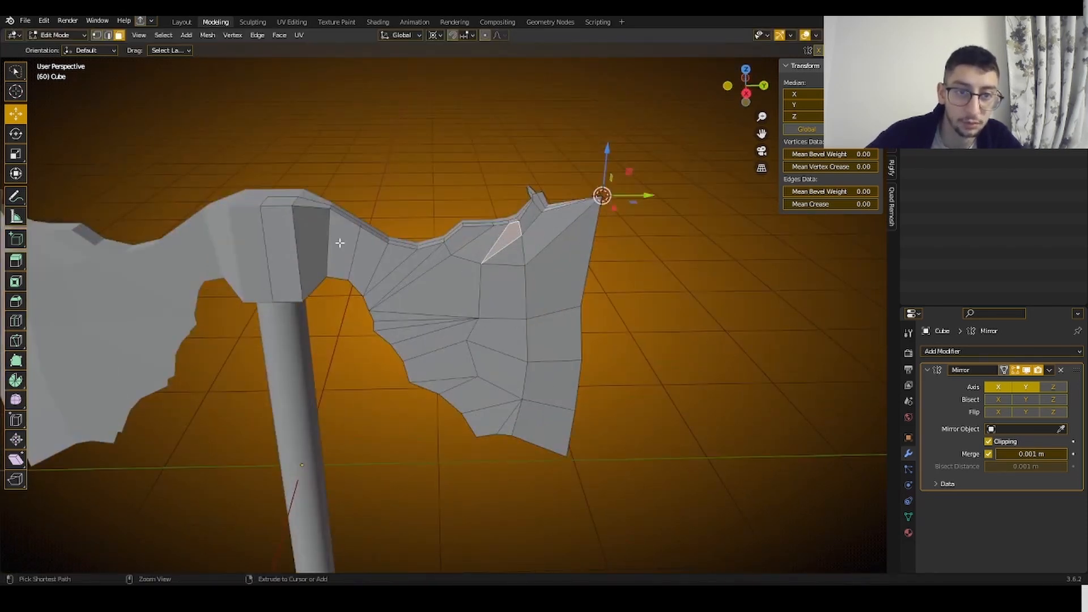
key(ctrl+r)
click(347, 223)
click(336, 212)
key(ctrl+r)
click(319, 208)
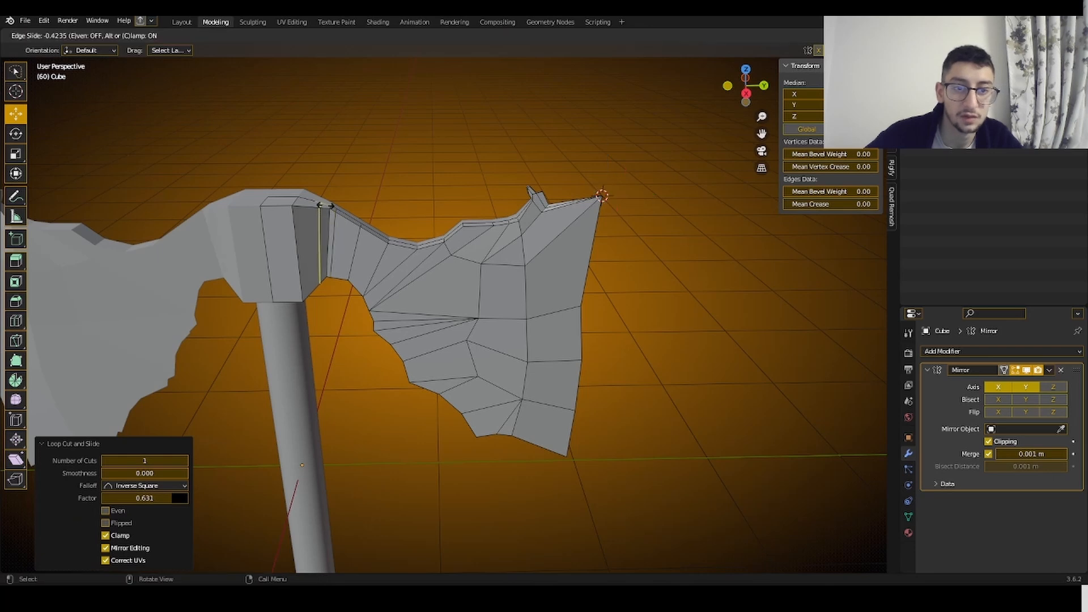
click(319, 208)
middle_drag(319, 208, 342, 241)
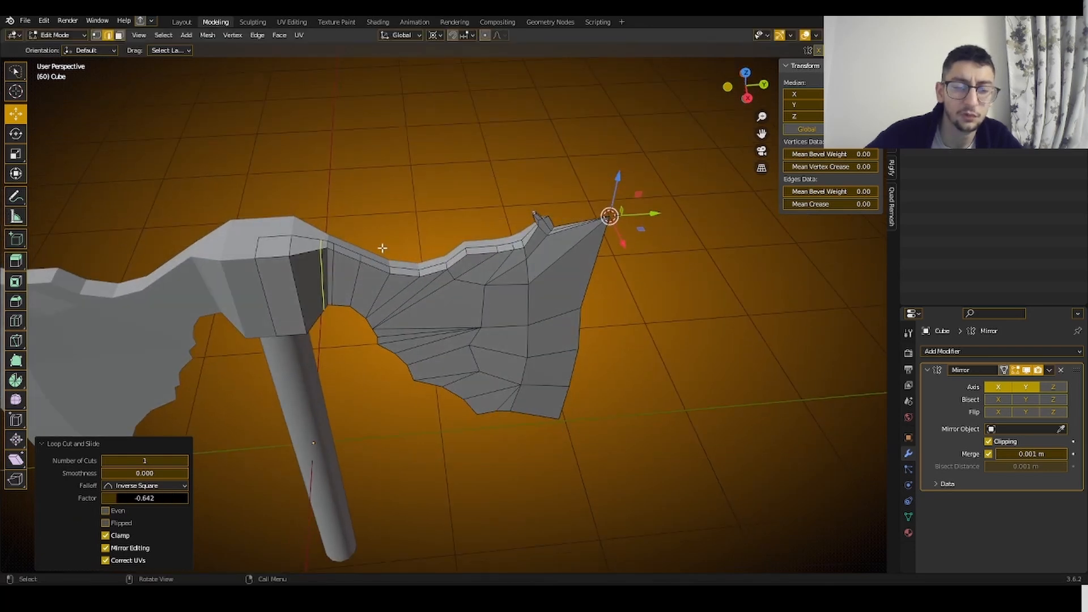
middle_drag(433, 267, 343, 277)
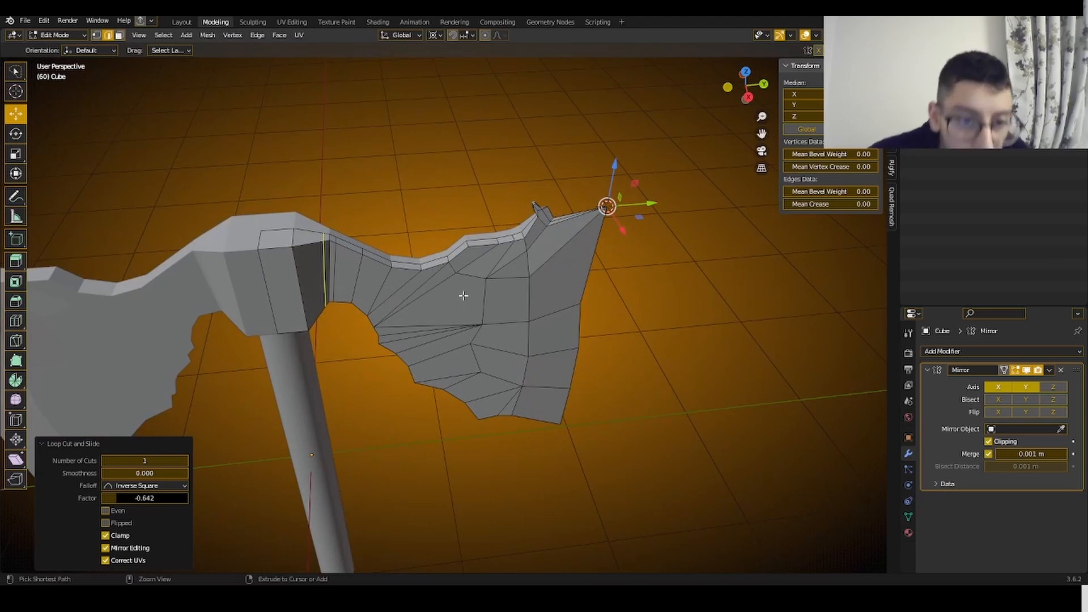
key(ctrl+z)
key(ctrl+z)
- Try a loop cut down the blade, slid close to its inner edge at factor -0.908, and undo it
middle_drag(467, 288, 547, 324)
click(590, 230)
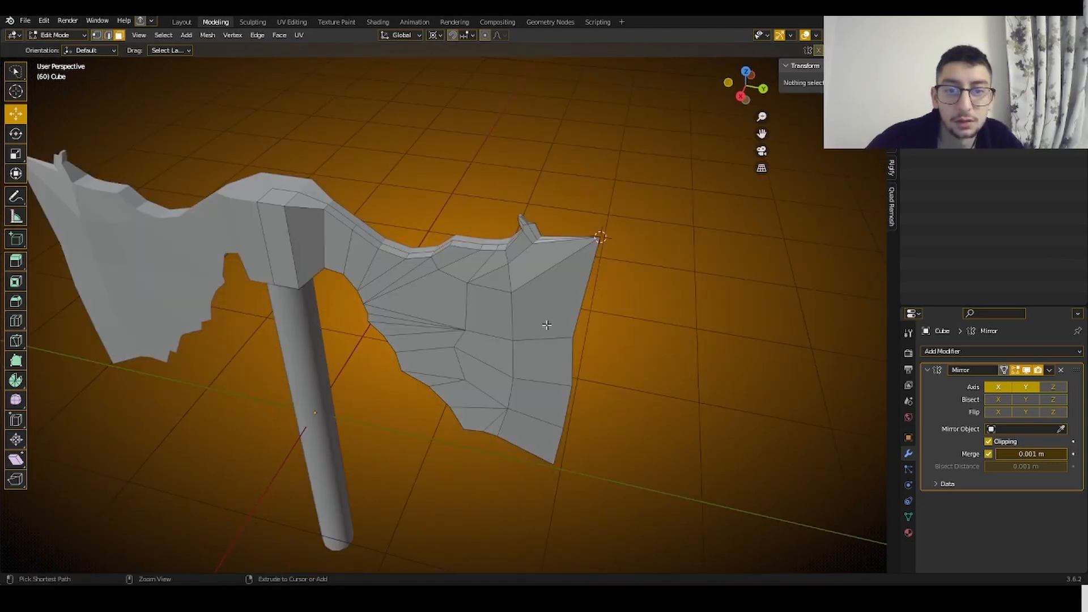
key(ctrl+r)
click(530, 346)
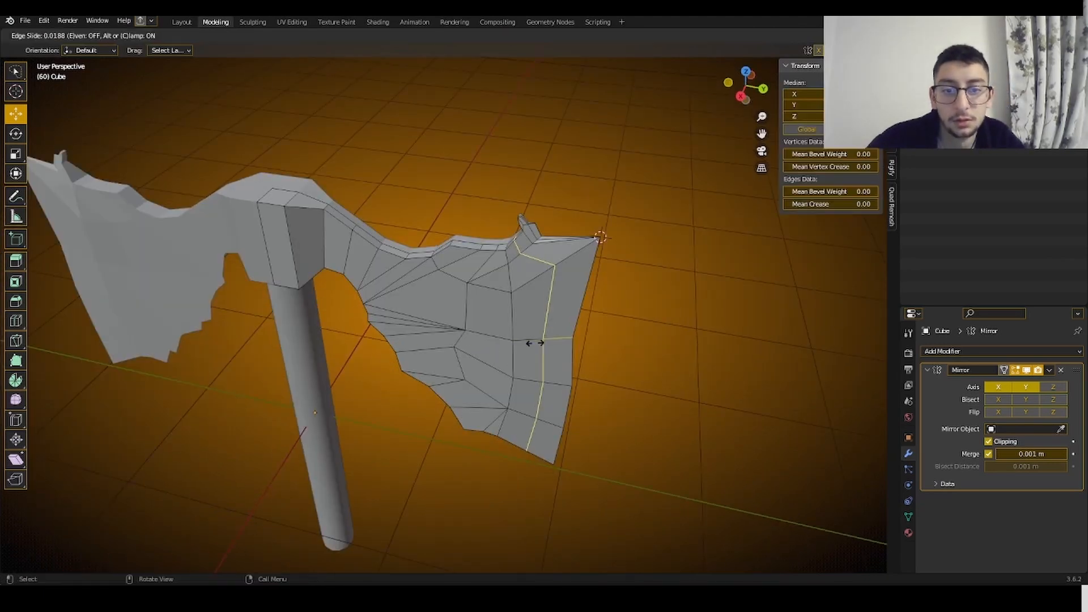
click(506, 346)
scroll(517, 348, up, 5)
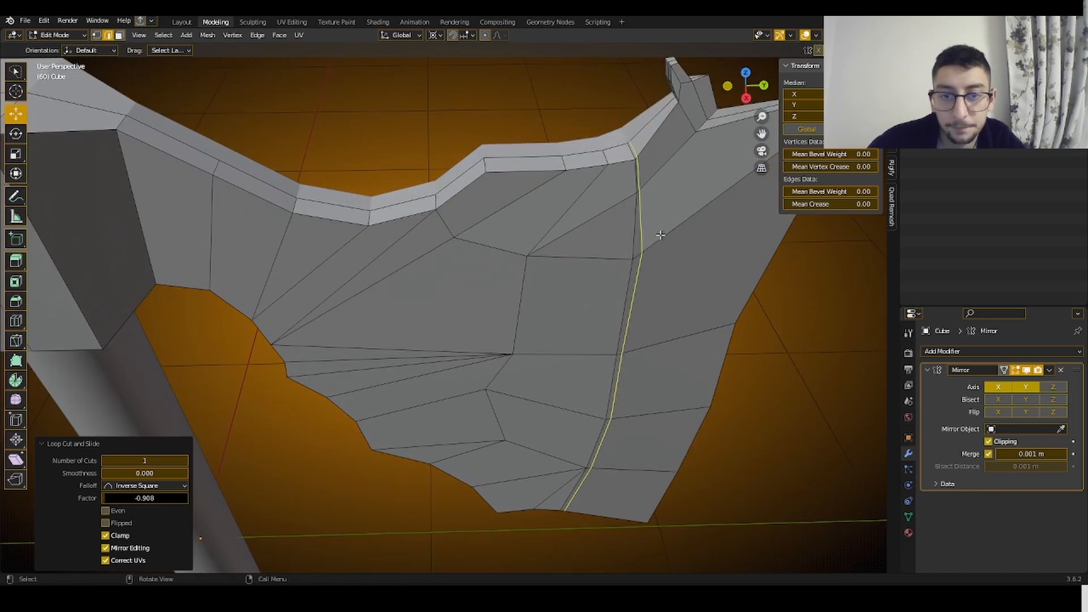
drag(762, 135, 668, 183)
scroll(606, 210, up, 2)
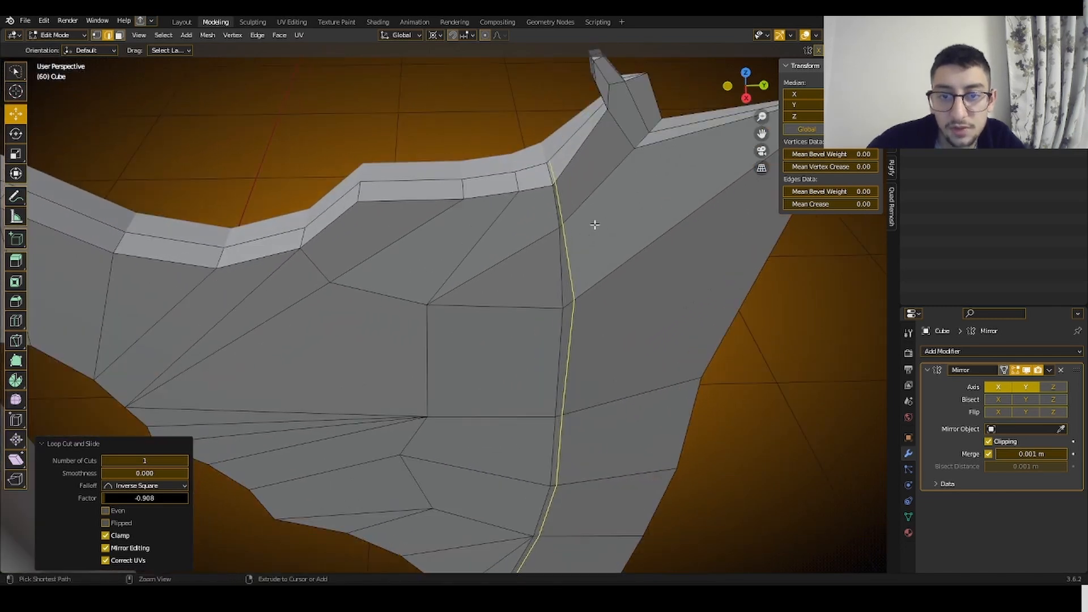
key(ctrl+z)
scroll(587, 273, down, 3)
middle_drag(587, 272, 539, 314)
alt+click(501, 230)
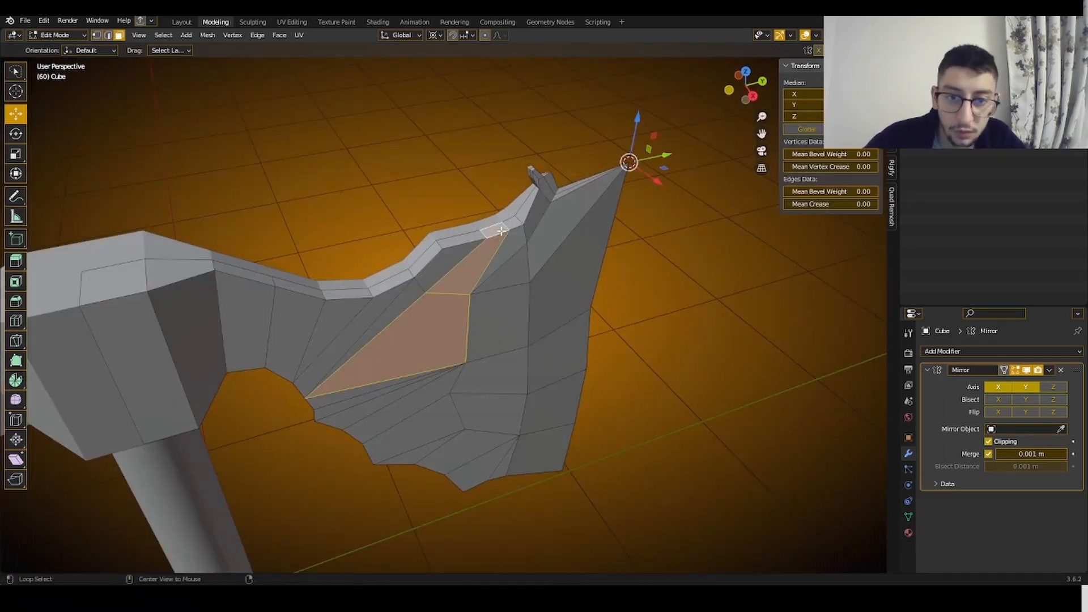
key(2)
alt+click(509, 241)
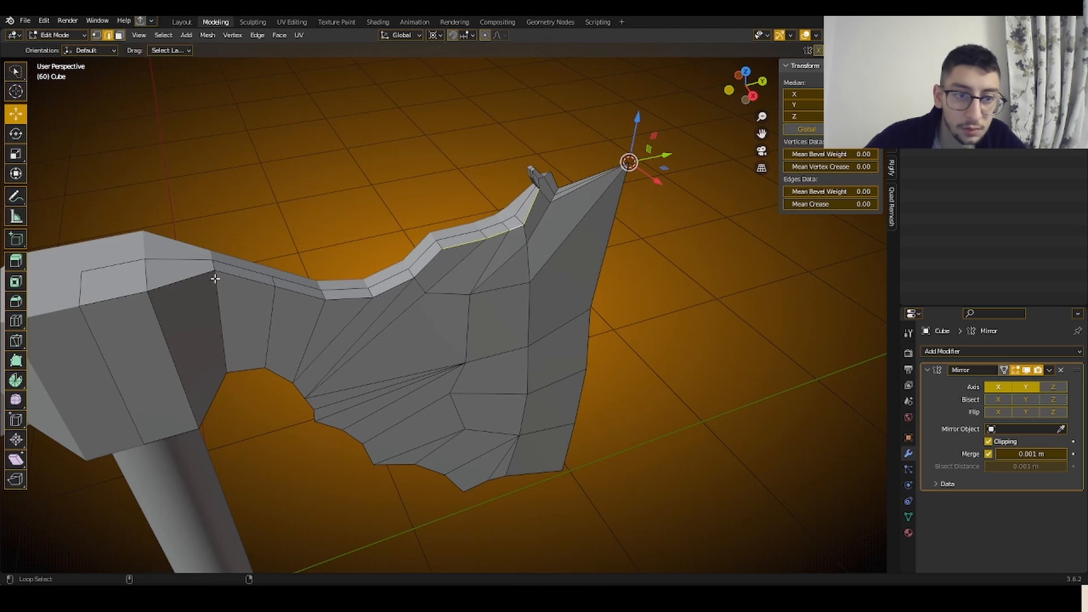
- Select the scalloped lower edge path from the hub to the blade and extrude it along X toward the mirror plane
middle_drag(264, 331, 187, 144)
click(187, 144)
ctrl+click(350, 346)
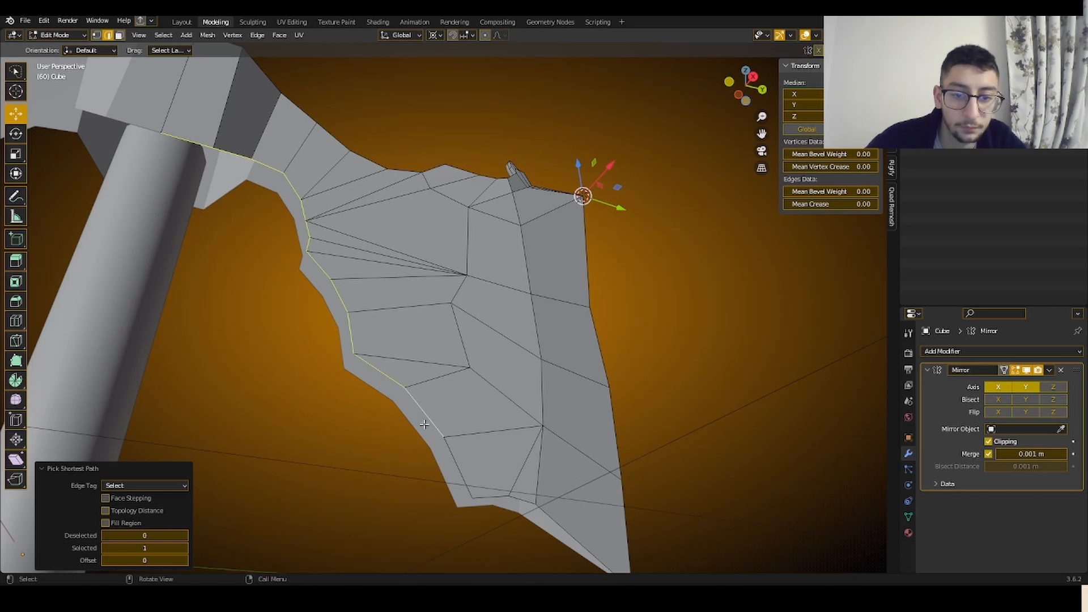
middle_drag(424, 425, 520, 414)
key(e)
right_click(484, 206)
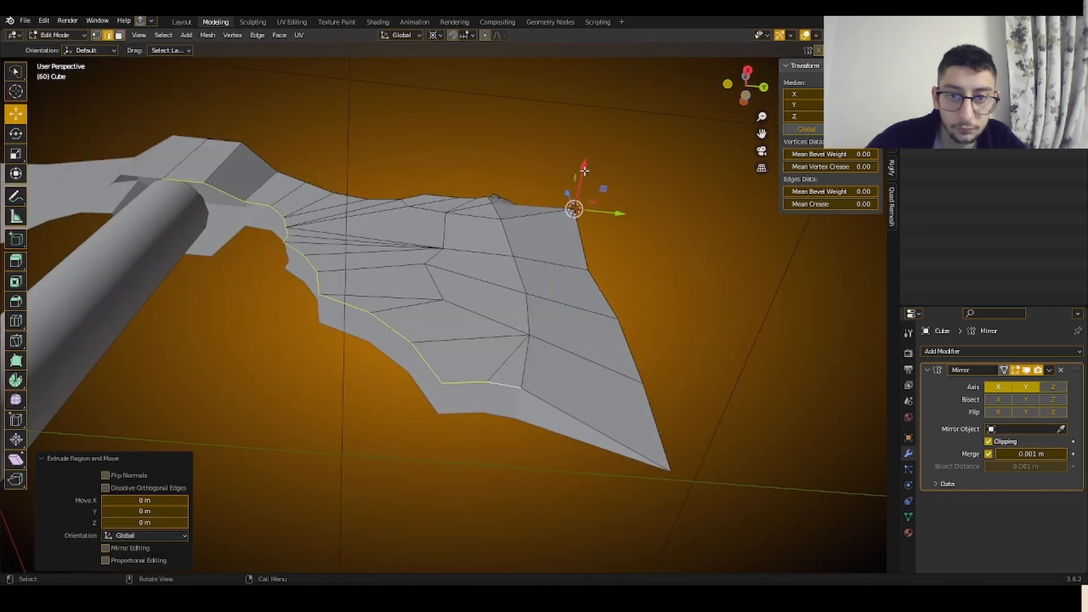
drag(584, 171, 577, 225)
- Scale the extruded strip's end vertex by the blade slightly toward its neighbouring vertex on the strip
key(1)
middle_drag(572, 427, 524, 375)
click(503, 344)
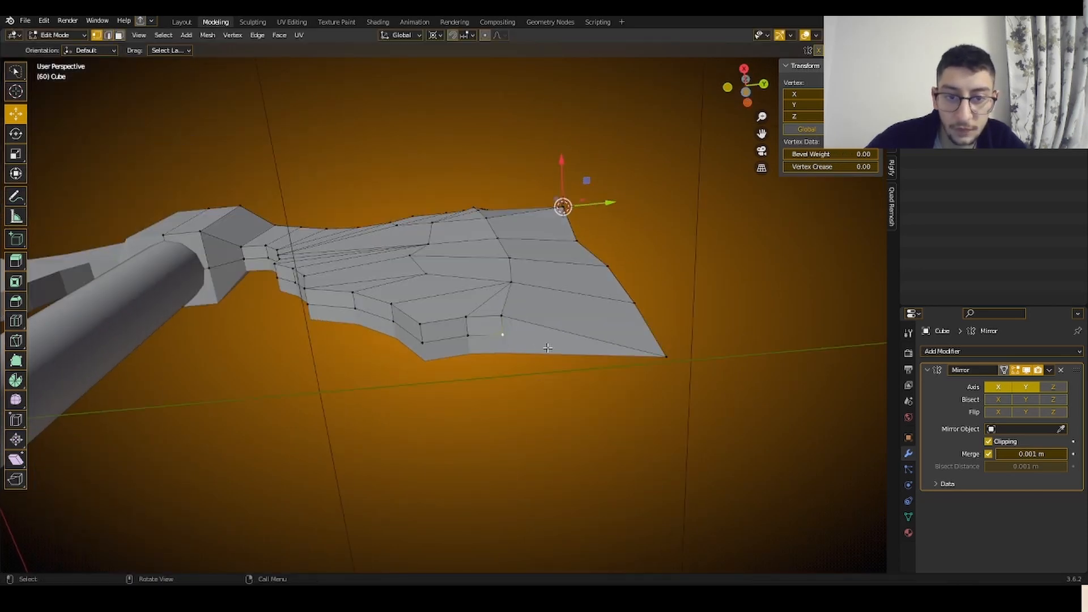
key(s)
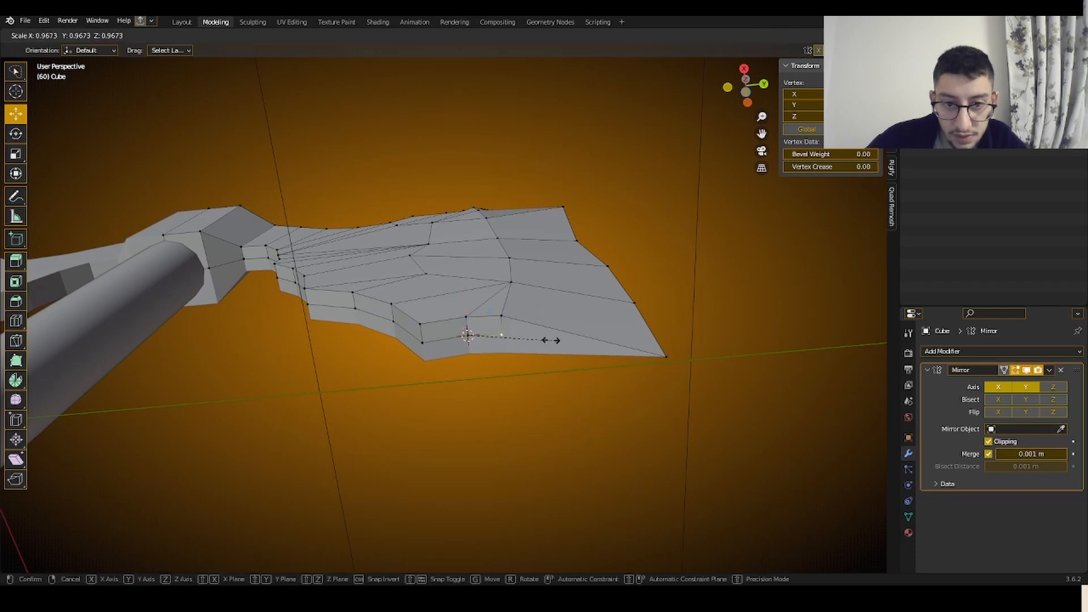
click(547, 338)
- Fill a triangle between the strip's end vertex, the edge vertex above it and the blade's lower tip
shift+click(660, 361)
shift+click(512, 322)
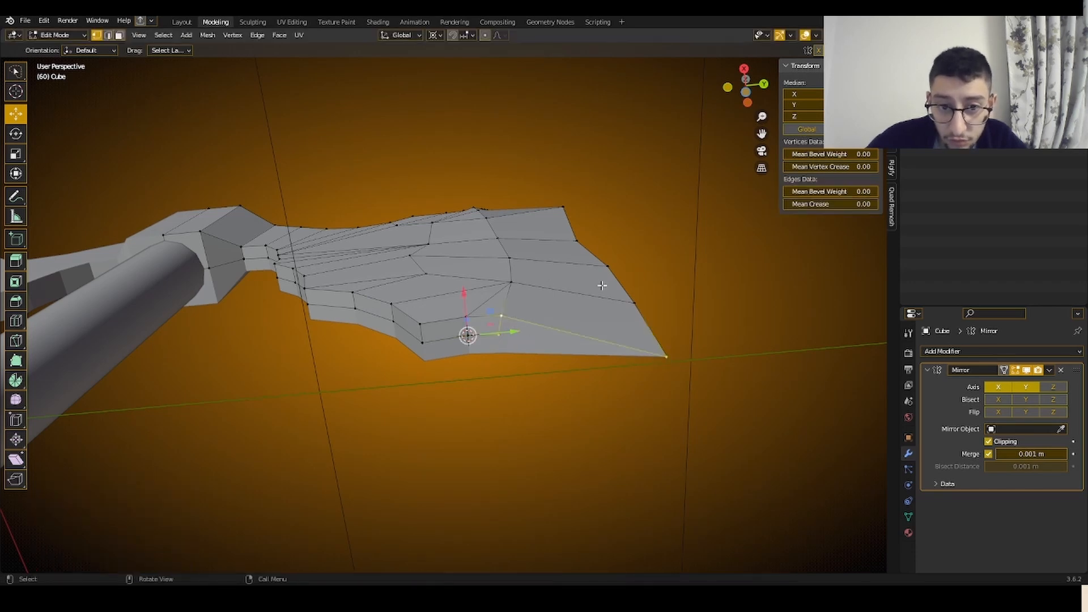
key(f)
click(548, 175)
middle_drag(576, 191, 474, 309)
click(400, 226)
middle_drag(399, 226, 561, 209)
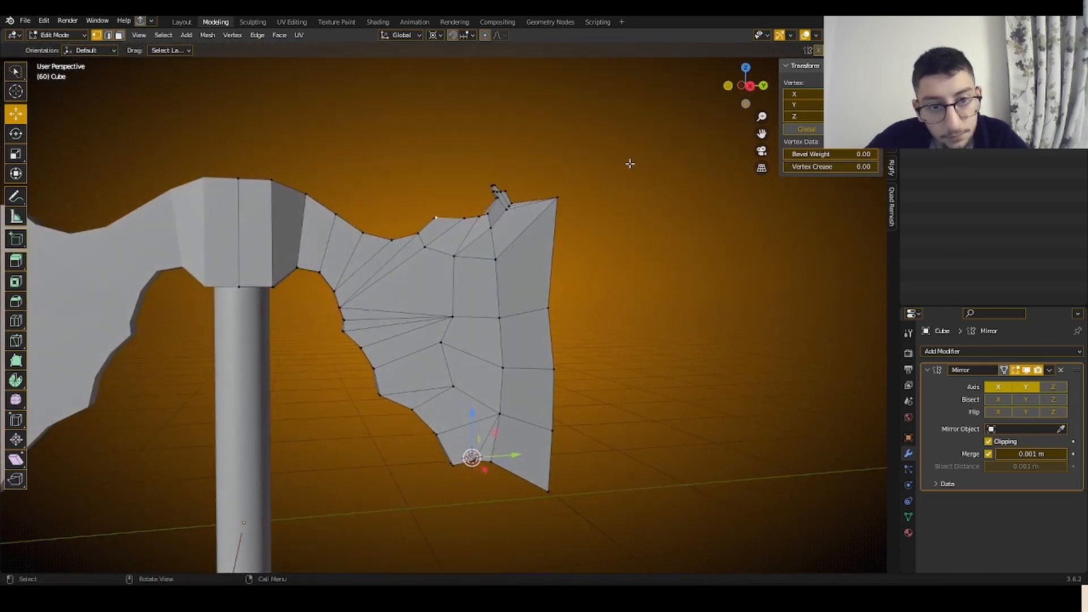
middle_drag(763, 132, 520, 252)
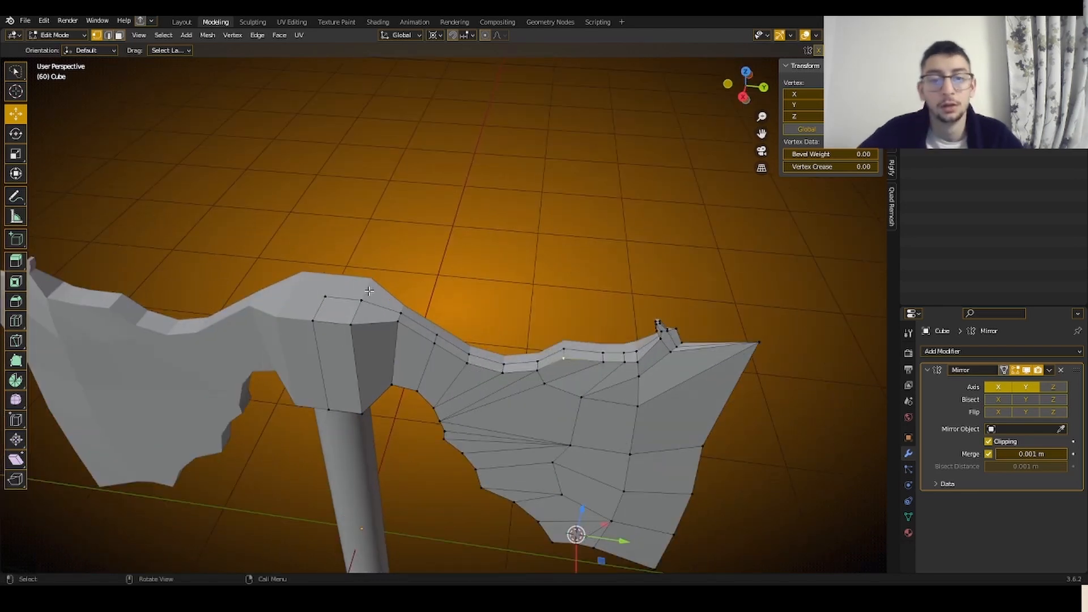
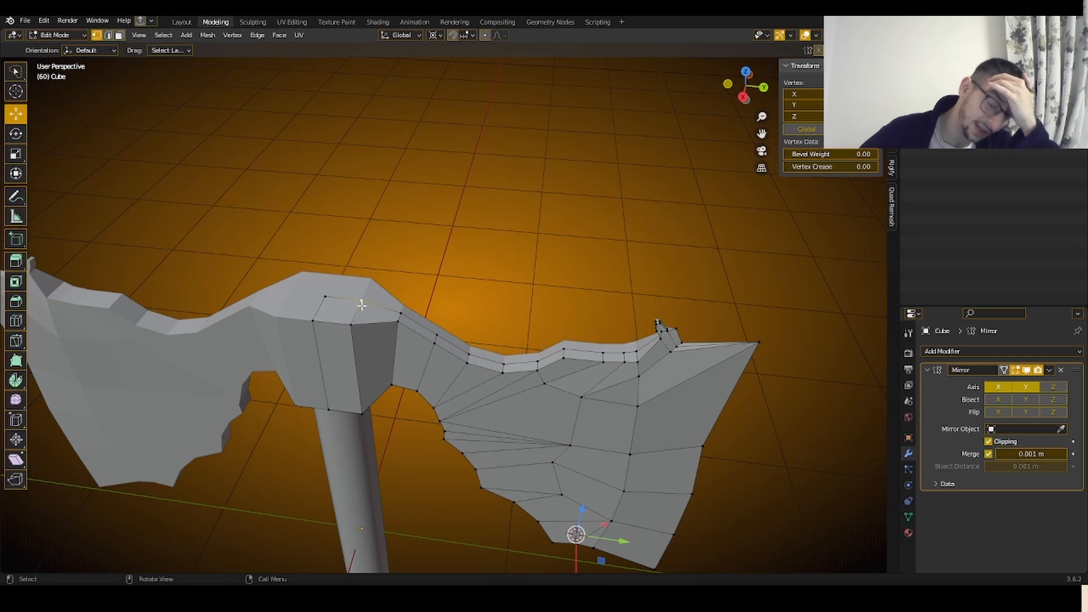
- Examine the axe head and both blades from several angles
scroll(388, 333, up, 2)
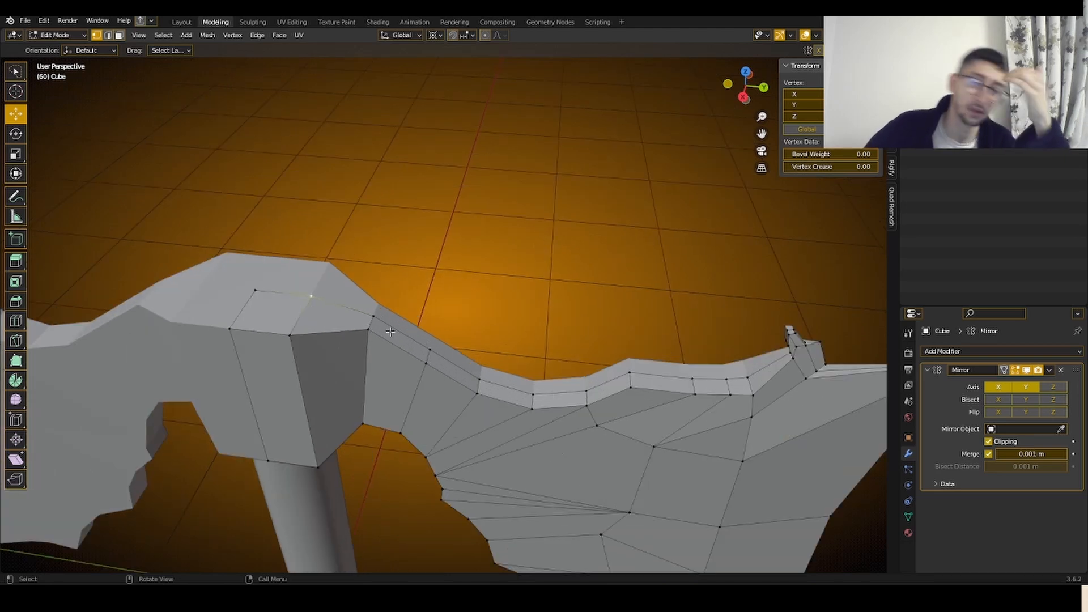
middle_drag(388, 333, 358, 352)
click(305, 349)
middle_drag(528, 328, 538, 245)
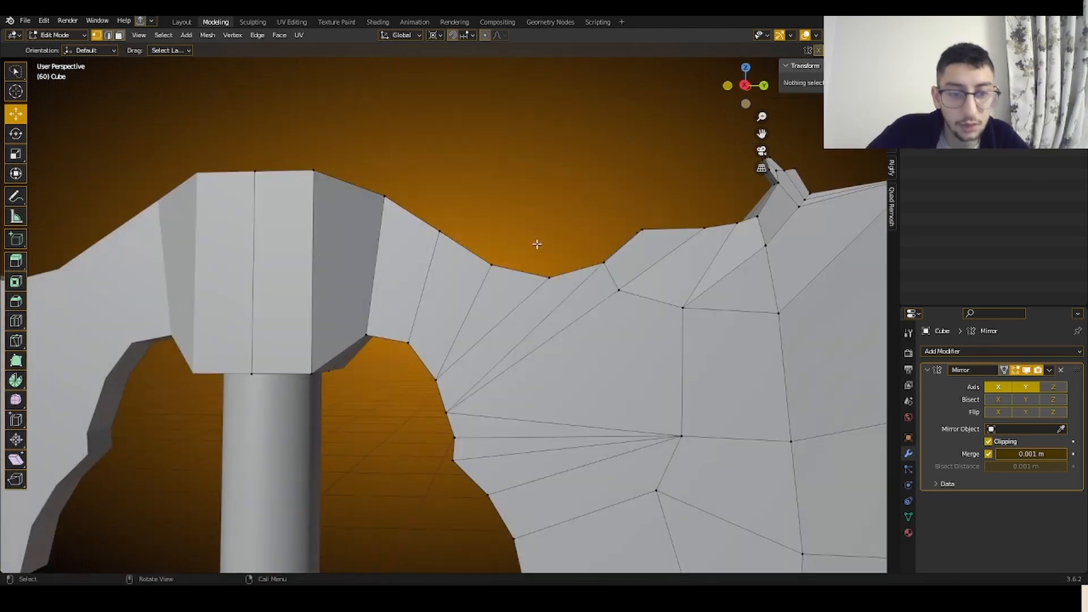
drag(762, 135, 737, 56)
middle_drag(646, 335, 601, 275)
scroll(624, 359, down, 4)
middle_drag(423, 268, 352, 369)
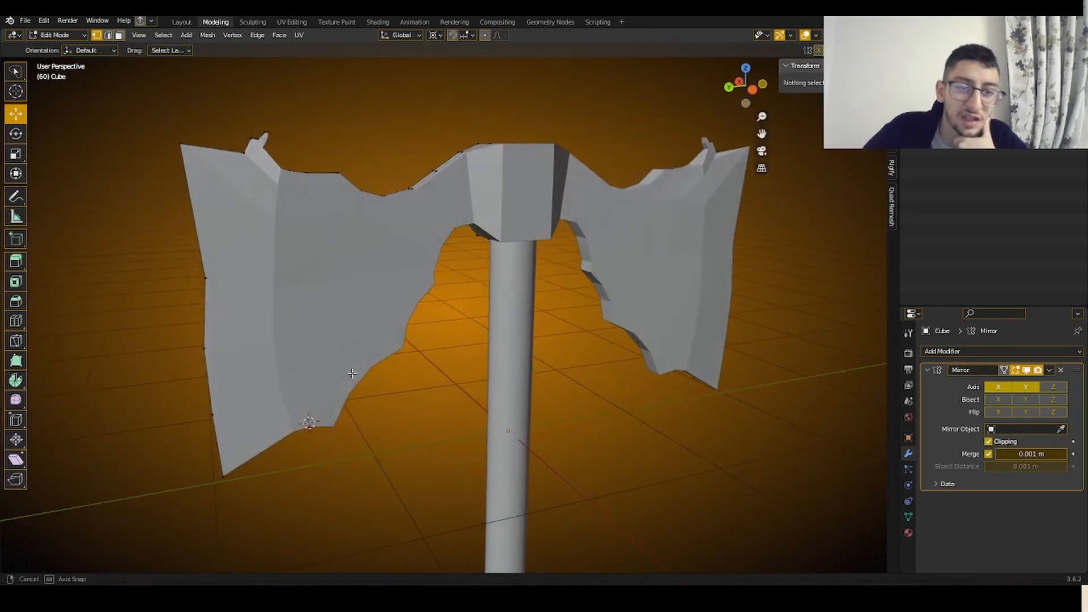
- Mark the vertical edge loop running down the blade near its cutting edge as sharp
scroll(564, 329, up, 4)
key(2)
alt+click(650, 230)
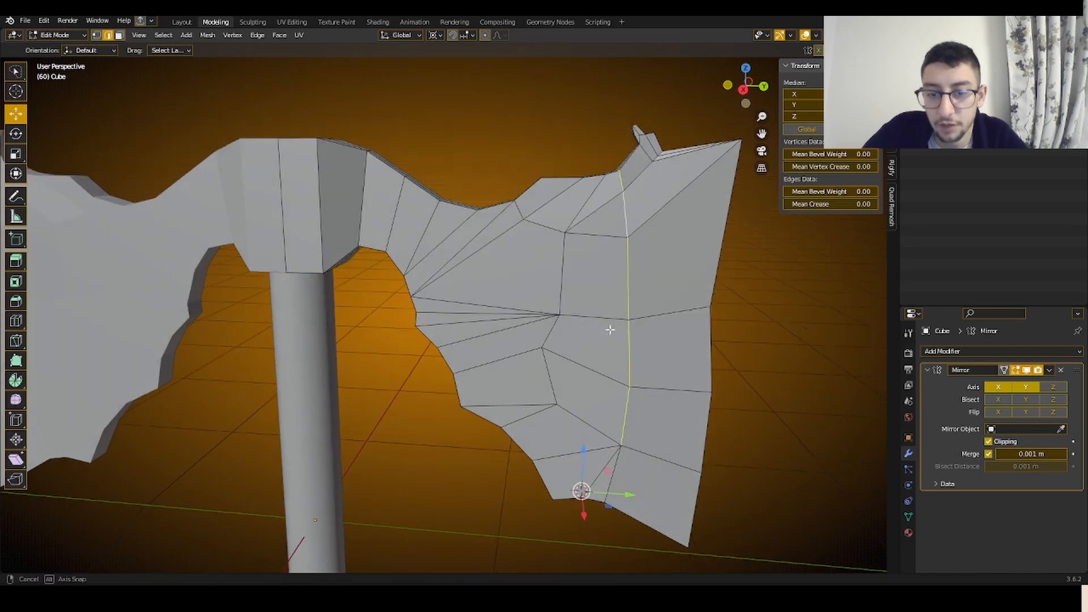
middle_drag(649, 230, 705, 414)
right_click(705, 413)
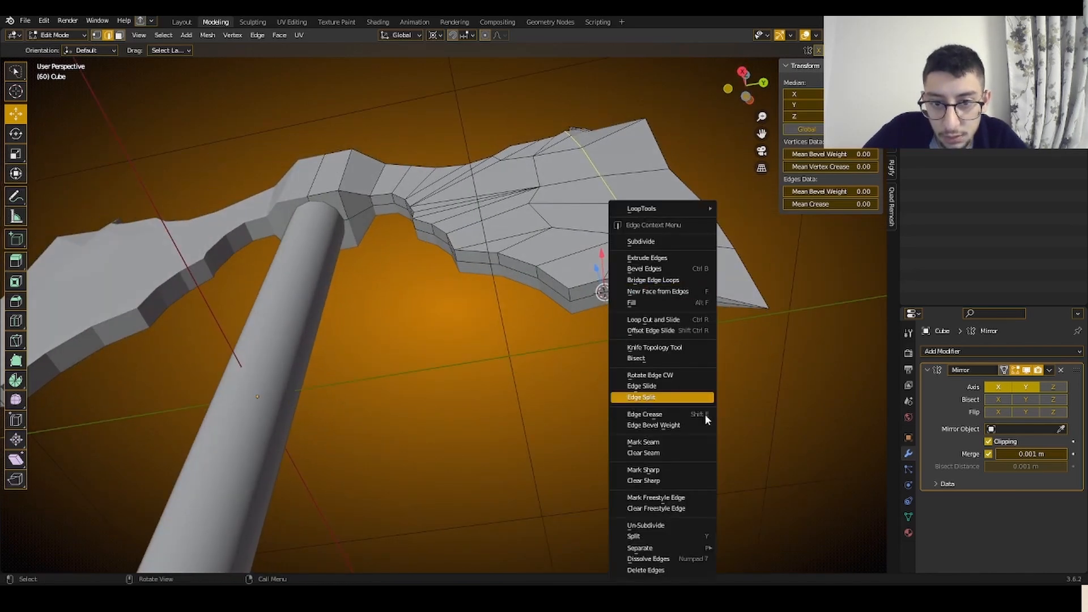
click(697, 479)
- Try to mark the edge loop where the blade joins the central block as sharp
middle_drag(621, 312, 373, 150)
right_click(521, 313)
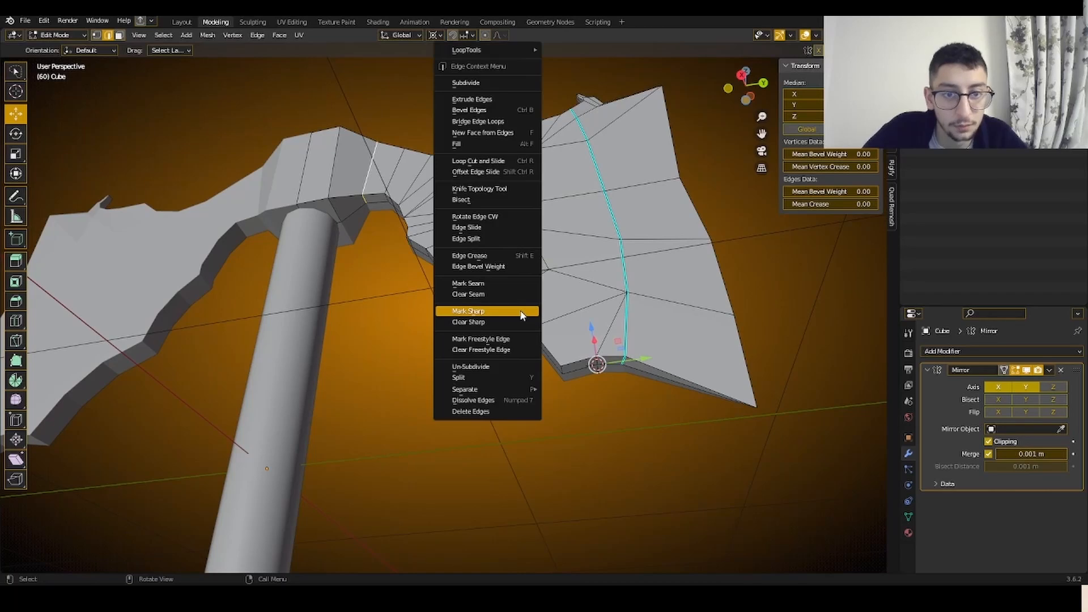
click(521, 313)
middle_drag(329, 210, 334, 262)
click(78, 35)
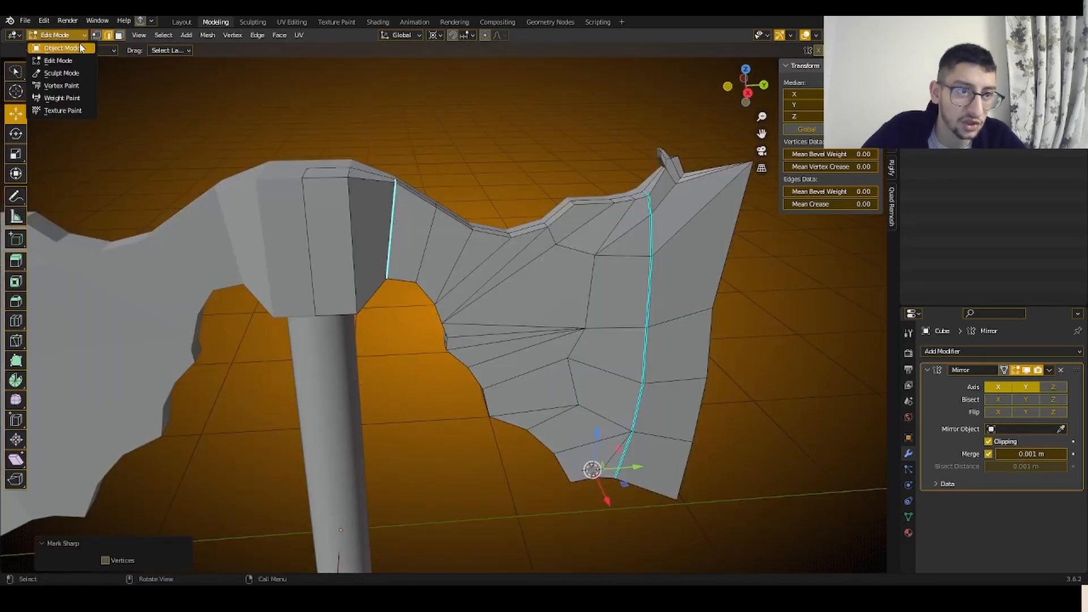
middle_drag(469, 190, 460, 215)
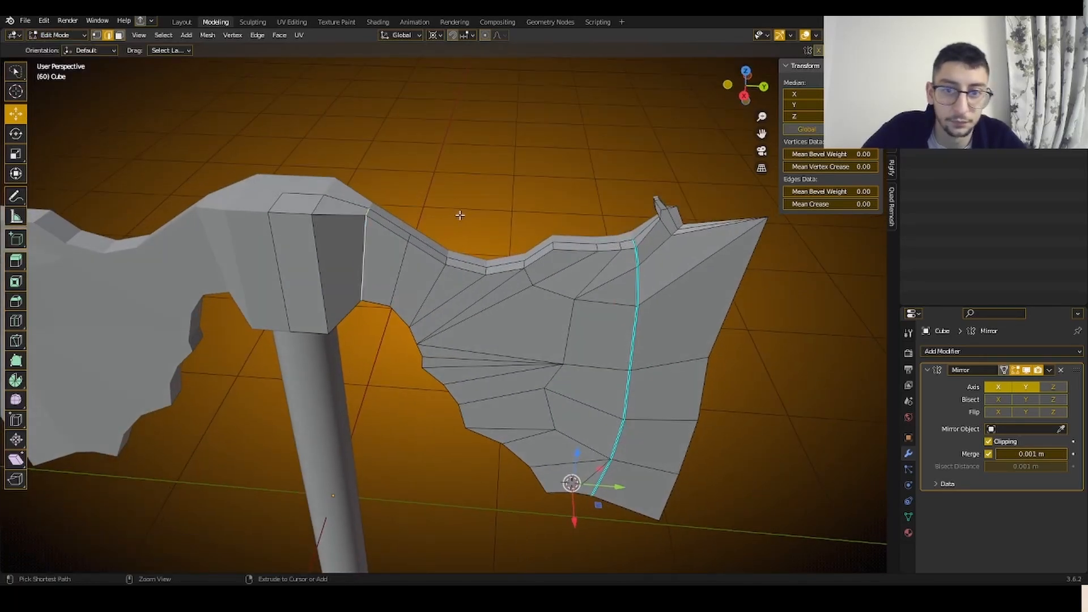
- Select the edge loops around the blade's outline, including the small spike, and mark them as sharp
alt+click(507, 271)
middle_drag(507, 270, 632, 278)
middle_drag(599, 336, 722, 349)
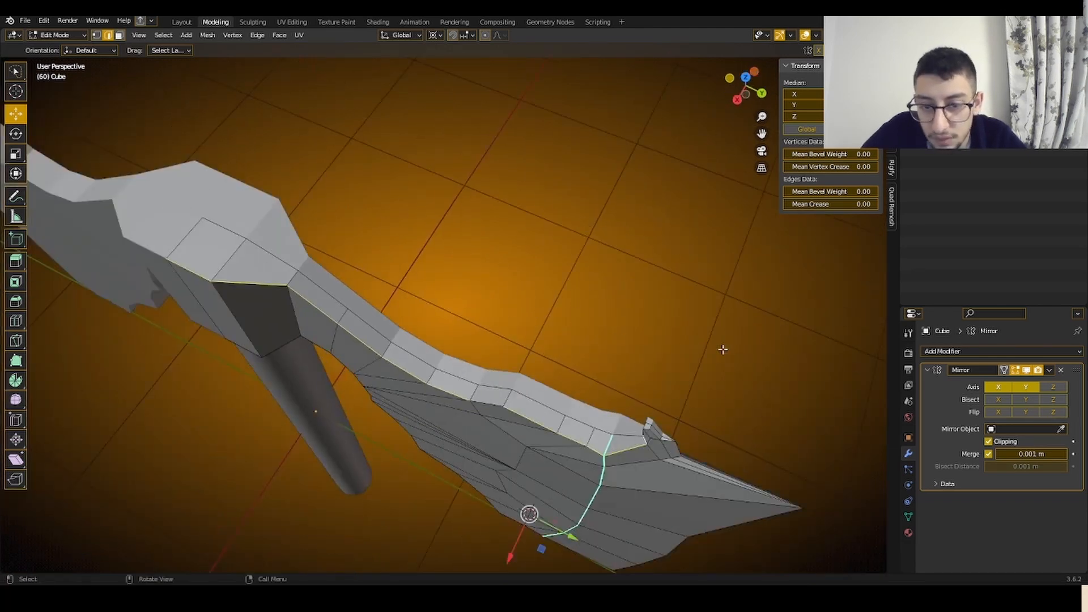
ctrl+click(659, 437)
key(ctrl+z)
ctrl+click(662, 439)
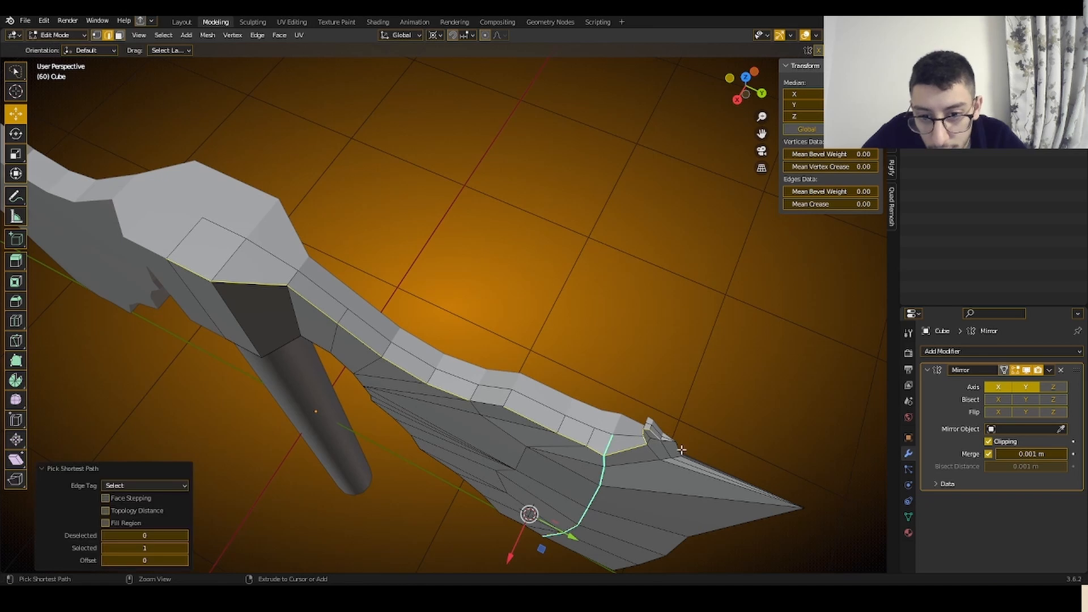
middle_drag(706, 470, 522, 276)
click(395, 321)
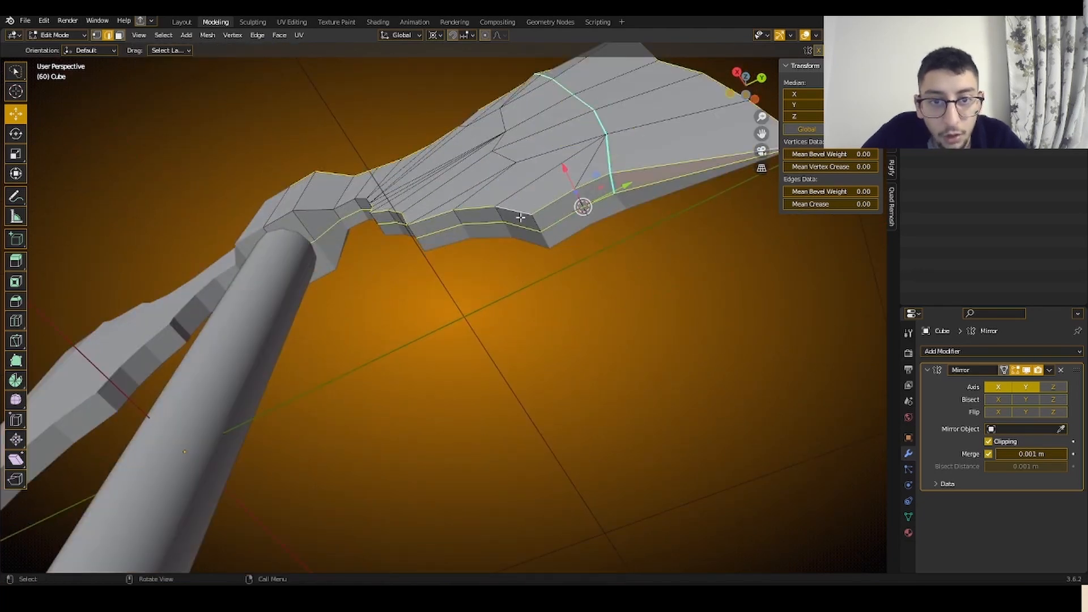
middle_drag(520, 217, 520, 376)
right_click(521, 375)
click(519, 377)
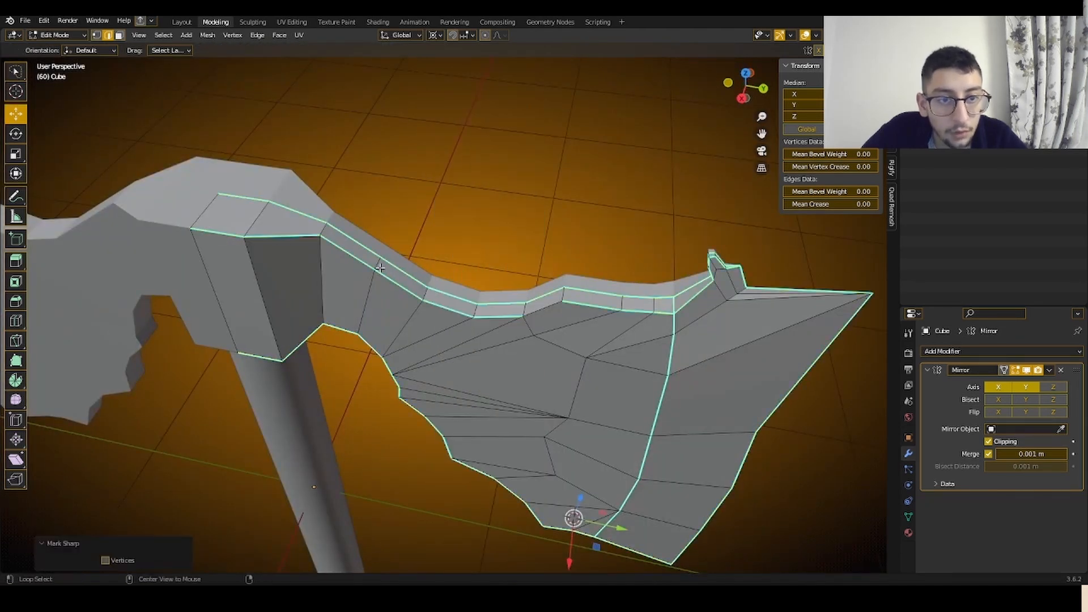
- Clear the sharp marking from the middle edge path along the blade's upper rim, from the spike to the central block
alt+click(347, 237)
middle_drag(565, 294, 566, 317)
click(699, 321)
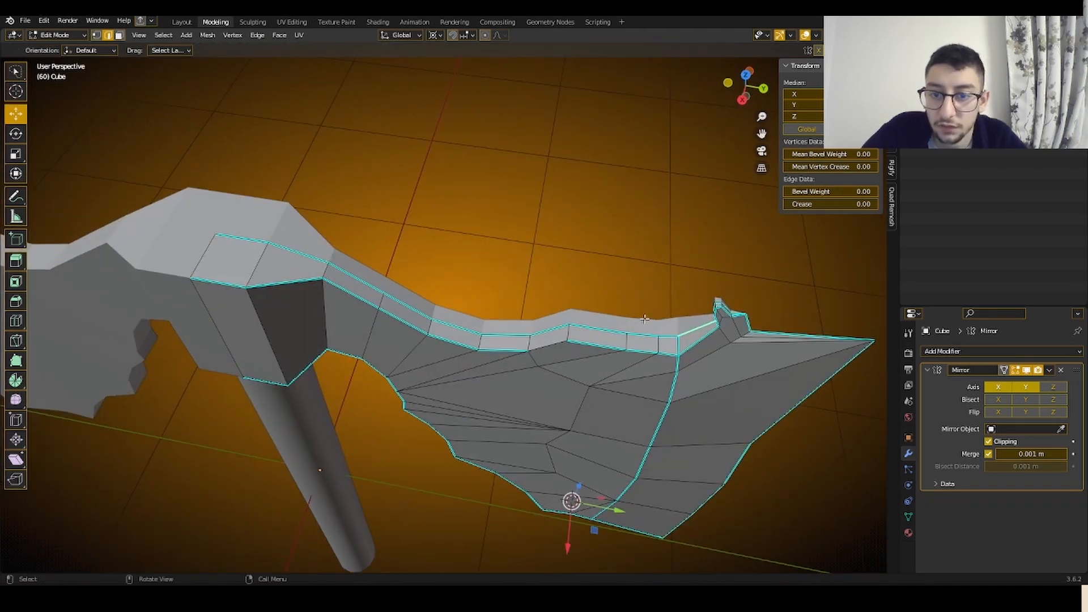
ctrl+click(261, 238)
right_click(583, 352)
click(595, 367)
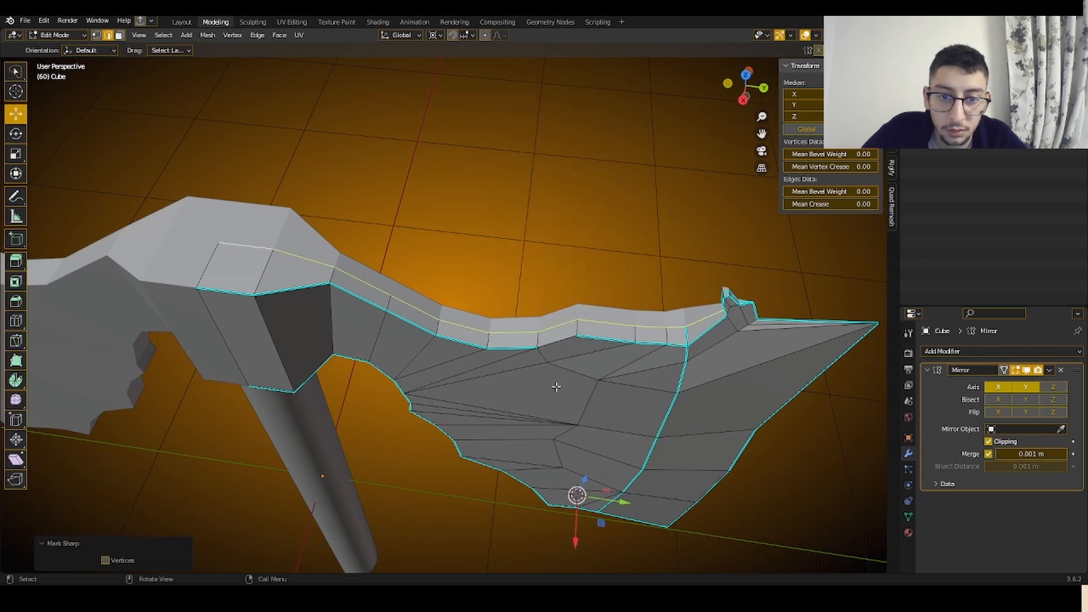
- Clear the sharp marking from the middle edge path along the blade's underside, up to the handle
middle_drag(595, 367, 570, 262)
click(616, 263)
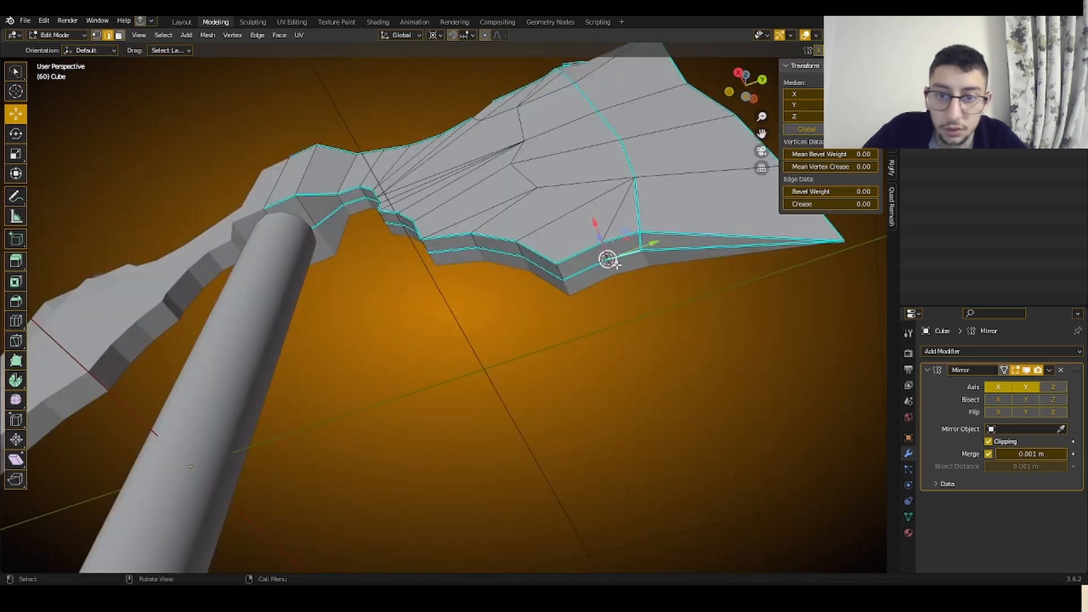
ctrl+click(321, 220)
middle_drag(321, 219, 381, 233)
right_click(469, 263)
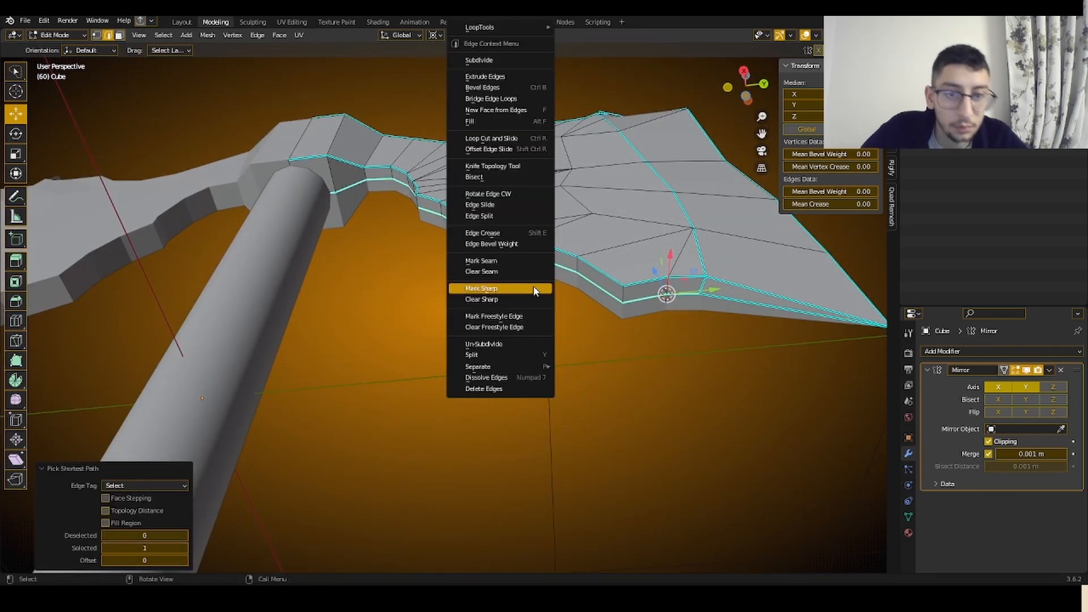
click(522, 297)
middle_drag(522, 296, 489, 417)
click(489, 418)
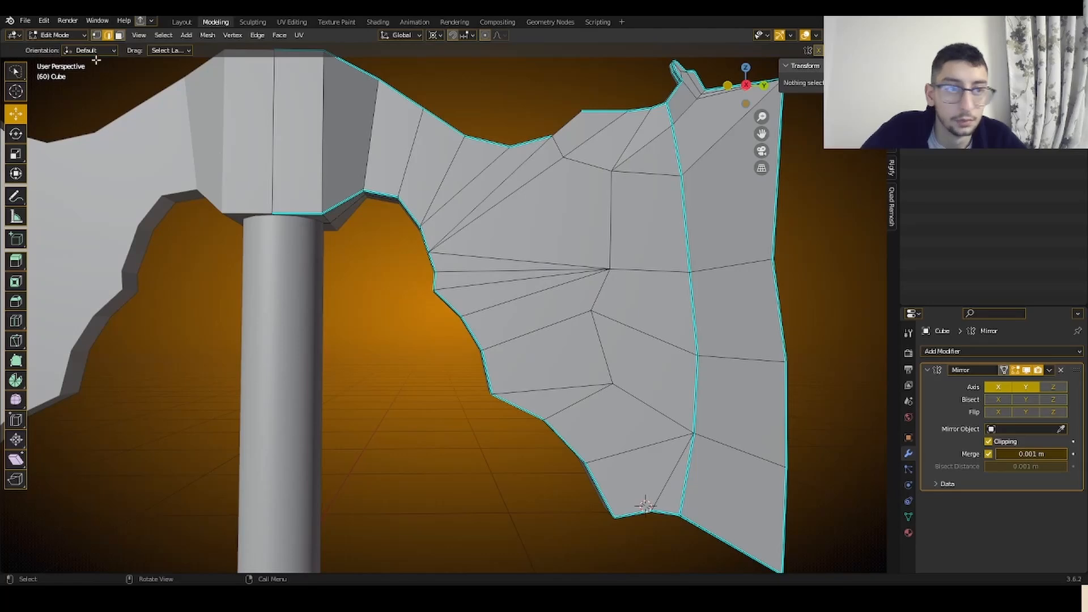
- Shade the axe head smooth in Object Mode with an Auto Smooth angle of 180°, and return to Edit Mode
click(56, 34)
click(57, 45)
middle_drag(317, 260, 364, 291)
click(329, 308)
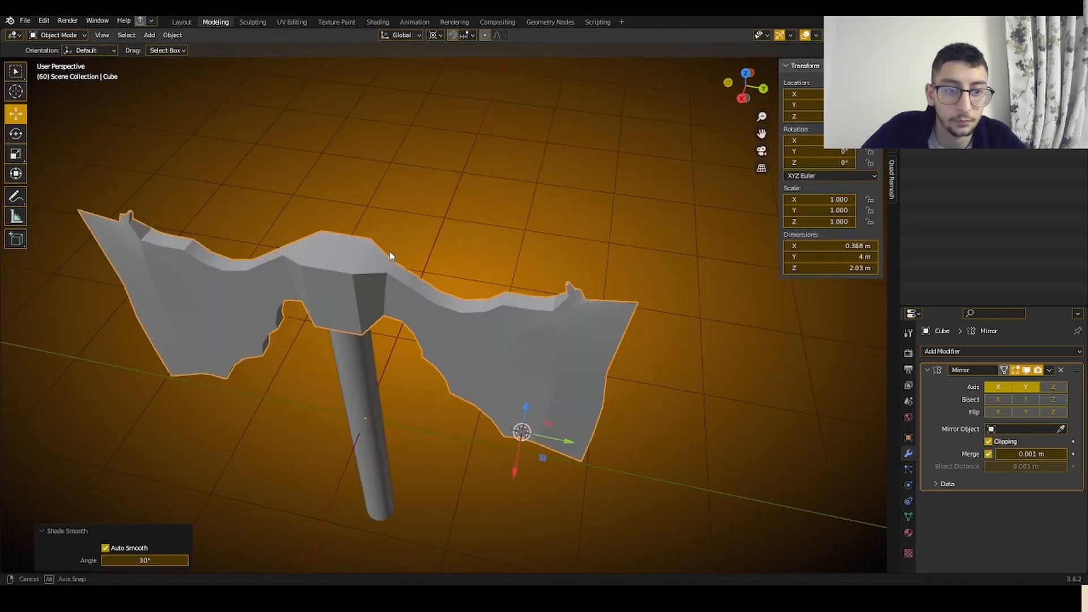
drag(145, 560, 227, 561)
middle_drag(434, 310, 379, 291)
scroll(379, 291, up, 2)
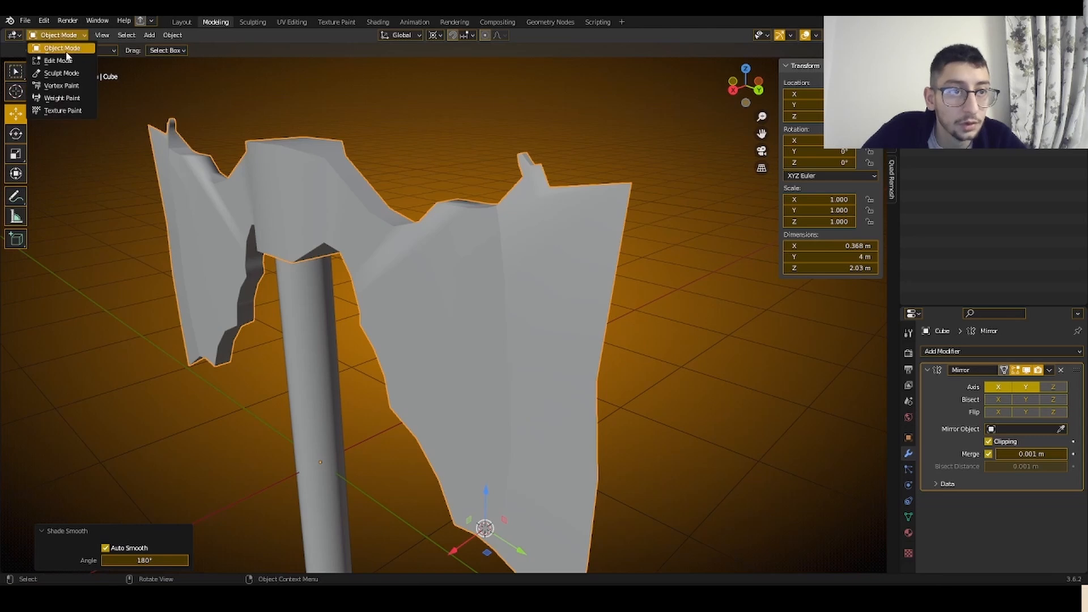
click(59, 60)
middle_drag(431, 408, 508, 333)
scroll(711, 189, up, 2)
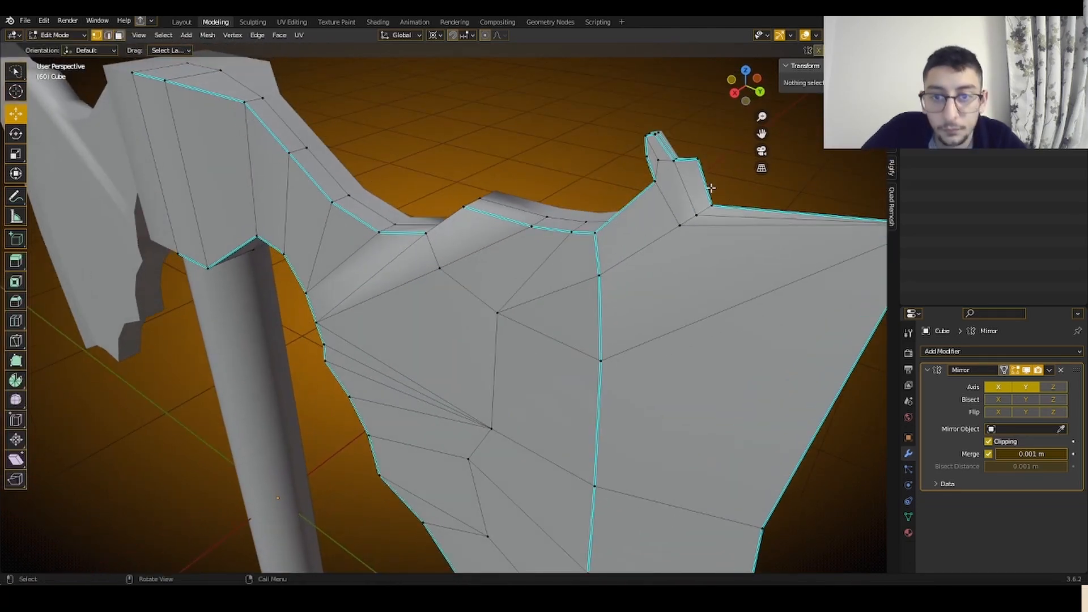
click(697, 215)
ctrl+click(599, 275)
scroll(567, 260, down, 1)
middle_drag(385, 176, 376, 156)
right_click(356, 140)
mouse_move(357, 140)
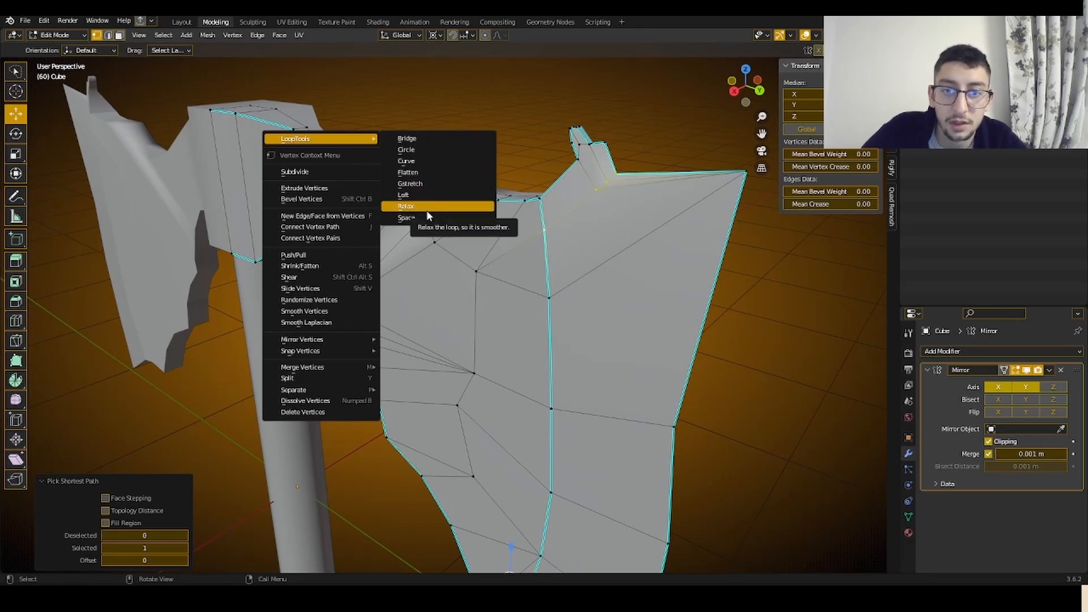
middle_drag(761, 134, 715, 182)
scroll(610, 240, up, 2)
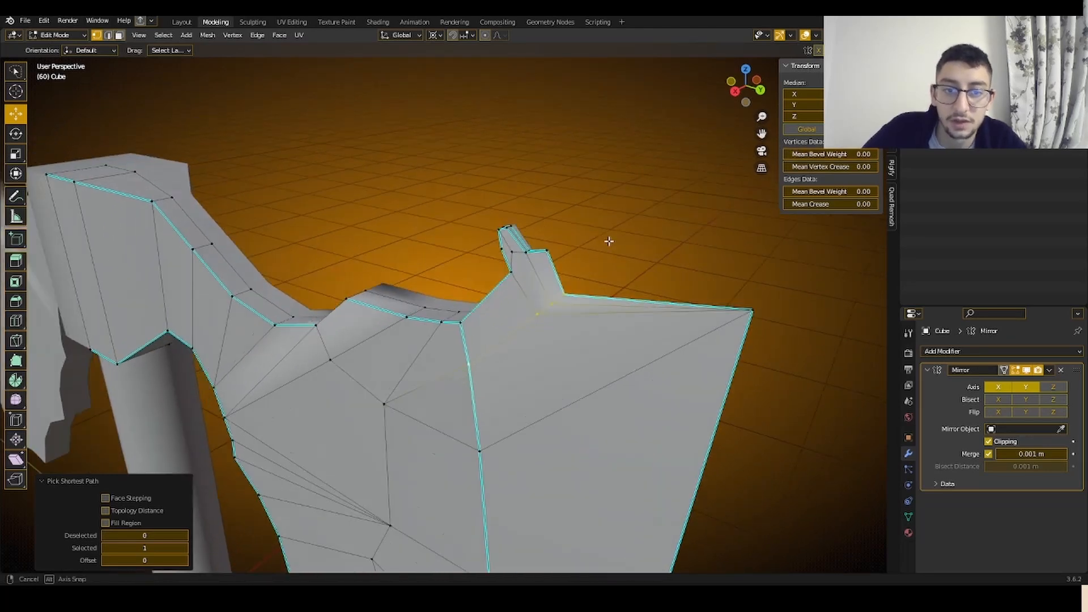
- Dissolve the two extra vertices on the blade face just below the small spike
middle_drag(610, 241, 644, 267)
click(706, 240)
shift+click(641, 232)
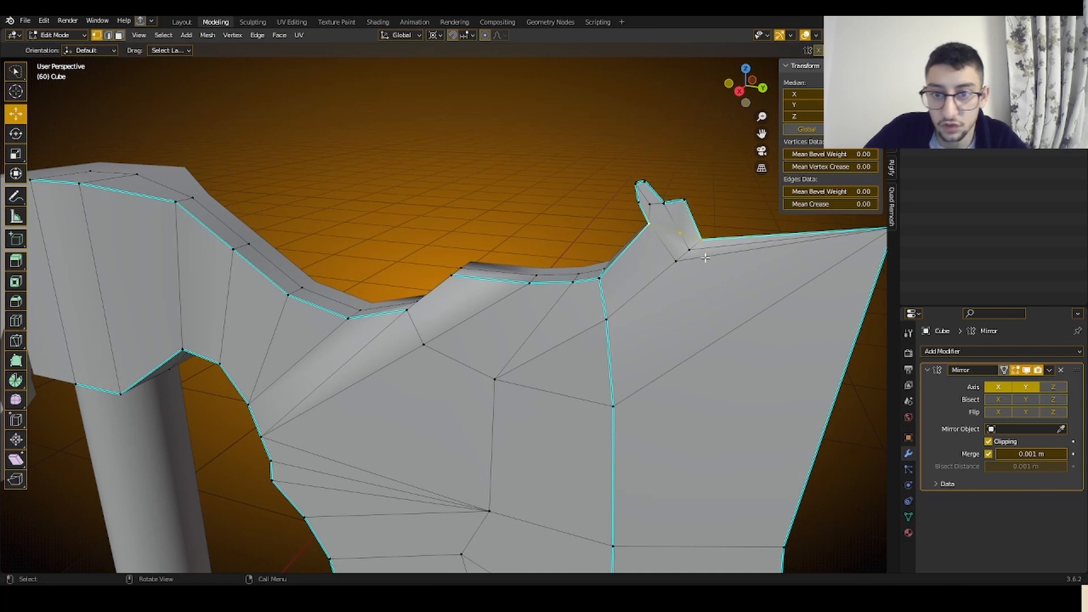
shift+click(689, 249)
key(x)
click(651, 367)
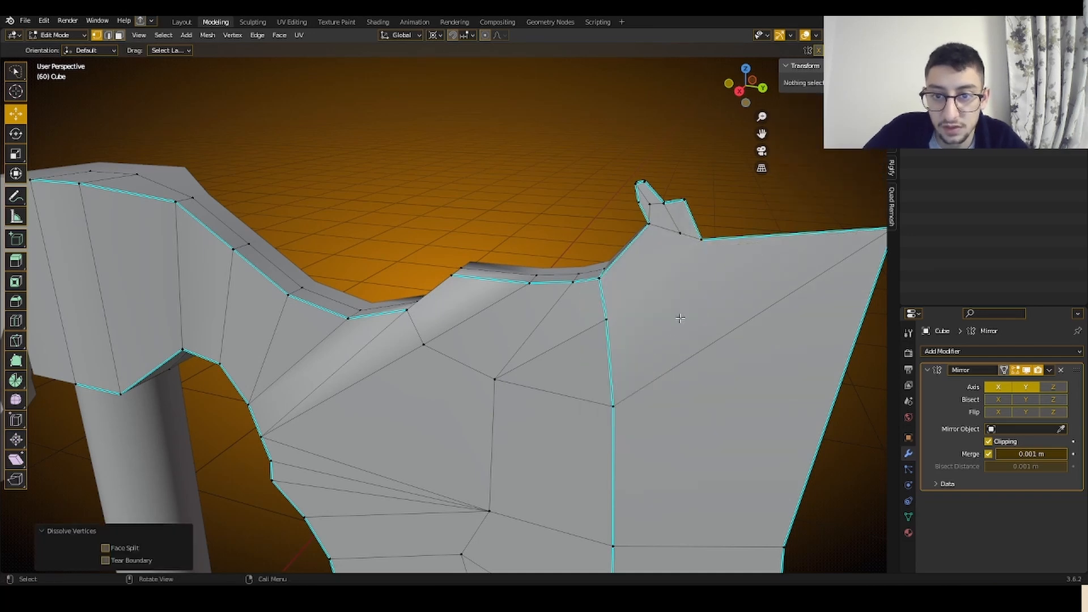
- Connect the two vertices at the spike's base to the vertices on the blade's sharp vertical loop with new edges
middle_drag(652, 372, 606, 306)
shift+click(606, 306)
key(j)
key(alt+a)
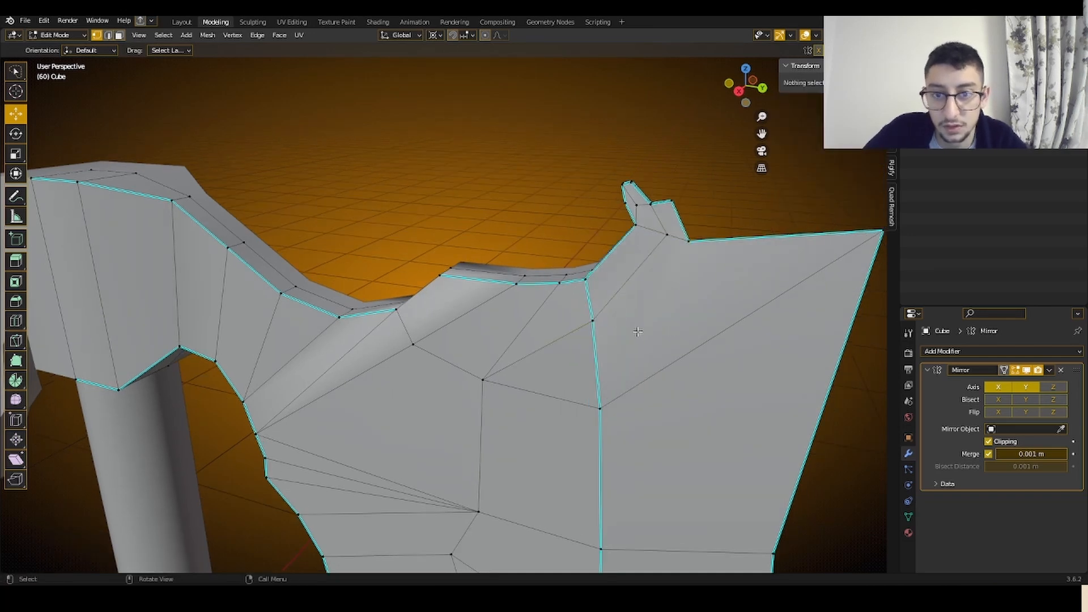
shift+click(688, 245)
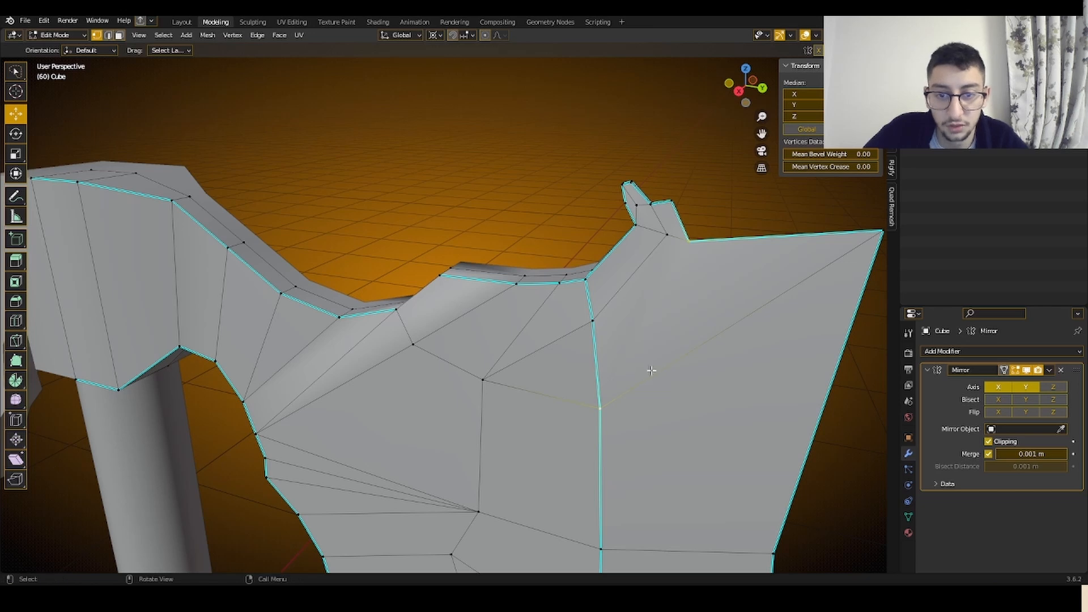
key(alt+a)
middle_drag(717, 396, 331, 349)
click(207, 328)
middle_drag(207, 328, 245, 315)
shift+click(651, 260)
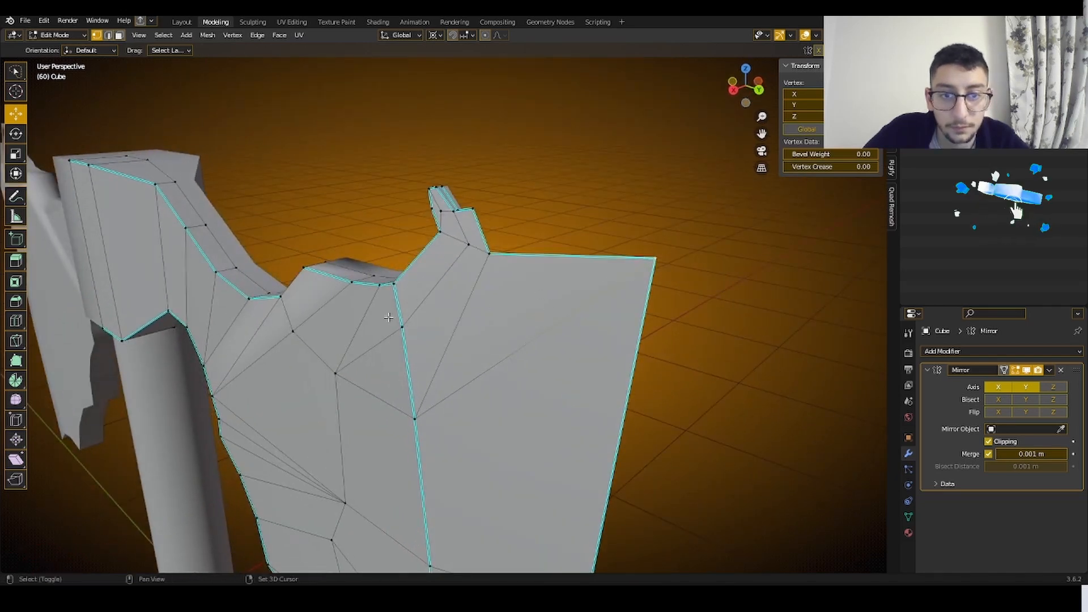
middle_drag(578, 283, 563, 250)
- Select the upper blade faces between the sharp loop, the spike and the outer corner, and flatten them with LoopTools
click(660, 263)
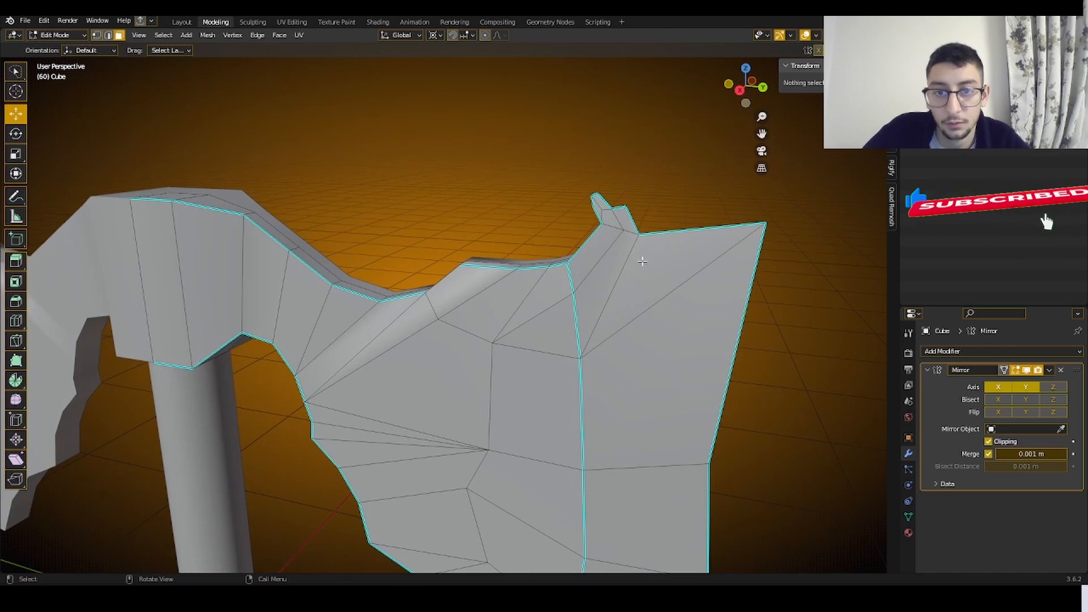
click(609, 250)
shift+click(654, 248)
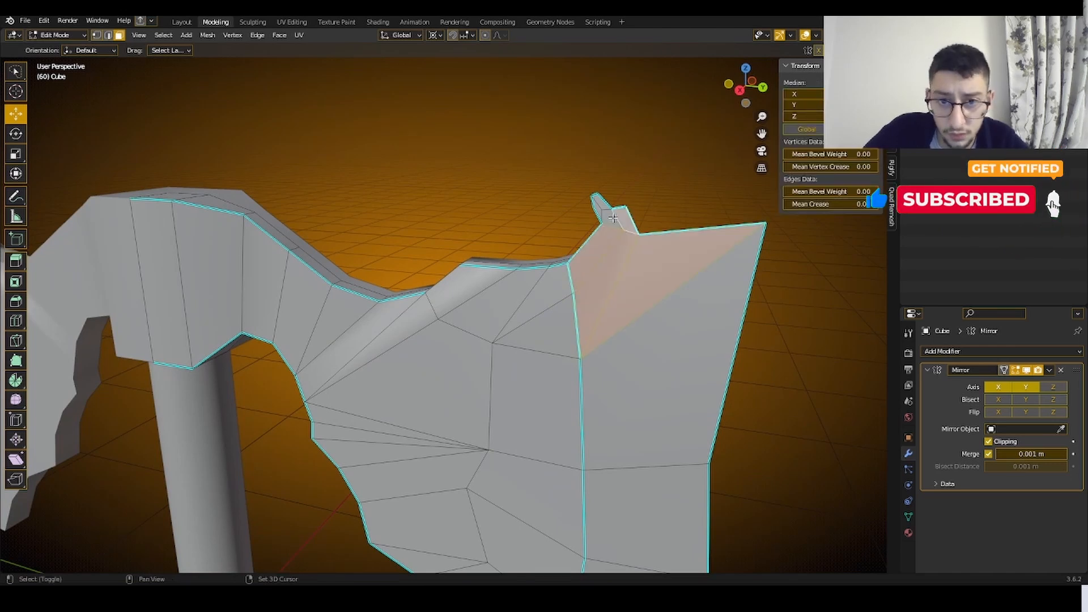
middle_drag(655, 248, 642, 169)
right_click(642, 169)
mouse_move(657, 149)
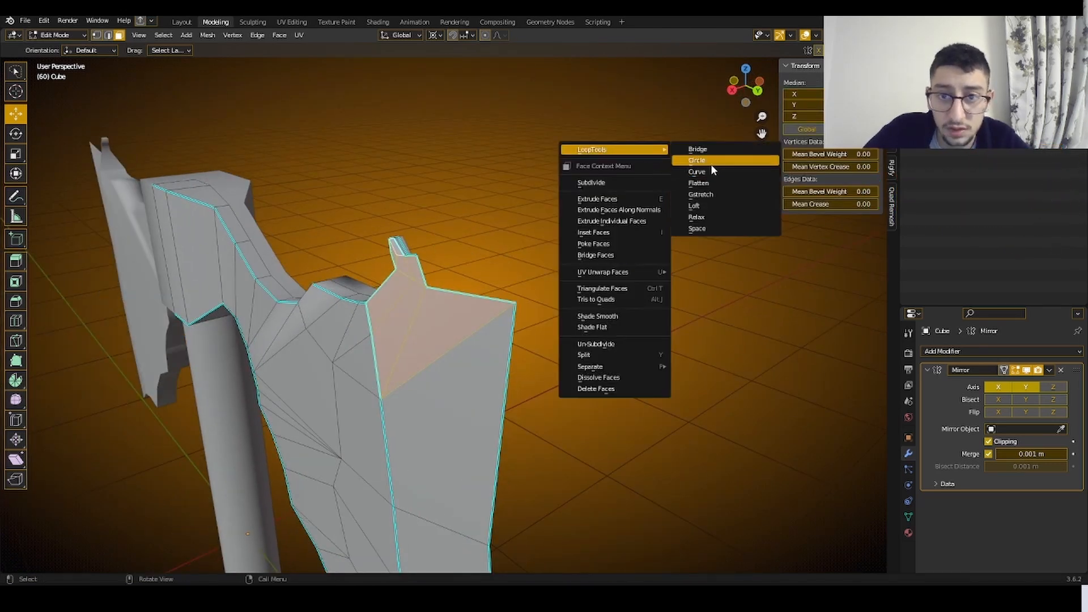
click(715, 185)
- Mark the unmarked short edge on the blade's front upper rim as sharp
middle_drag(627, 235, 557, 393)
key(2)
click(491, 391)
right_click(716, 386)
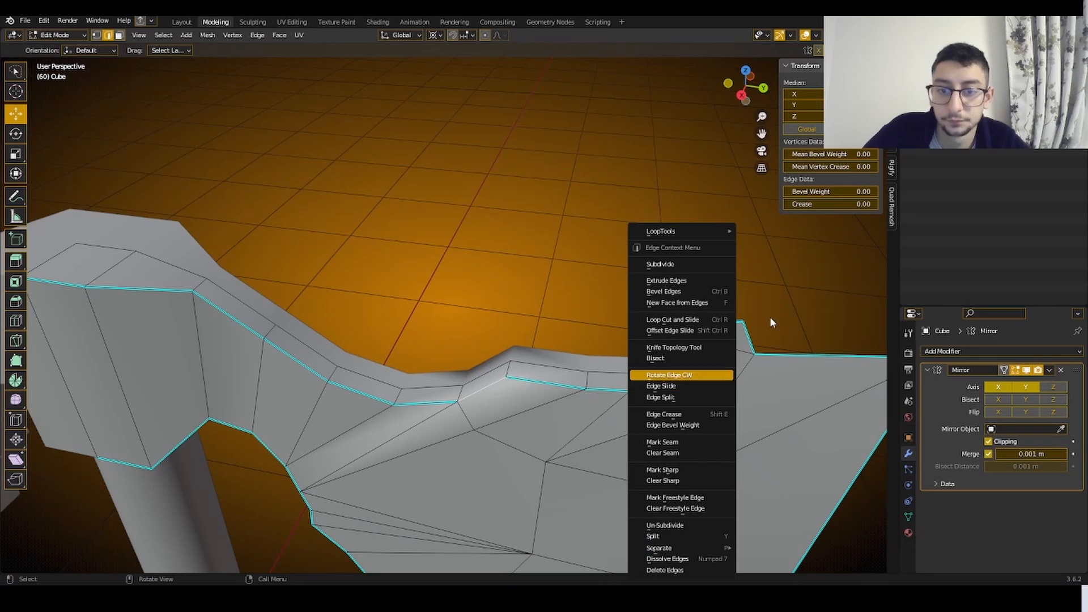
click(683, 470)
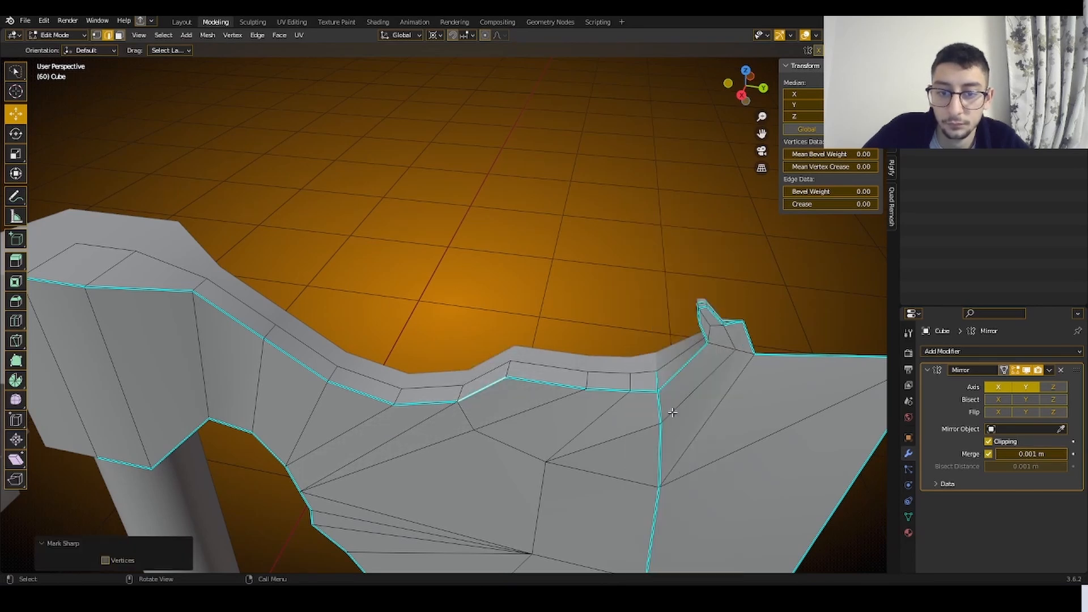
- Select the triangular face at the blade's upper outer corner and align the view to it
middle_drag(675, 413, 646, 338)
key(3)
click(488, 378)
middle_drag(483, 148, 524, 144)
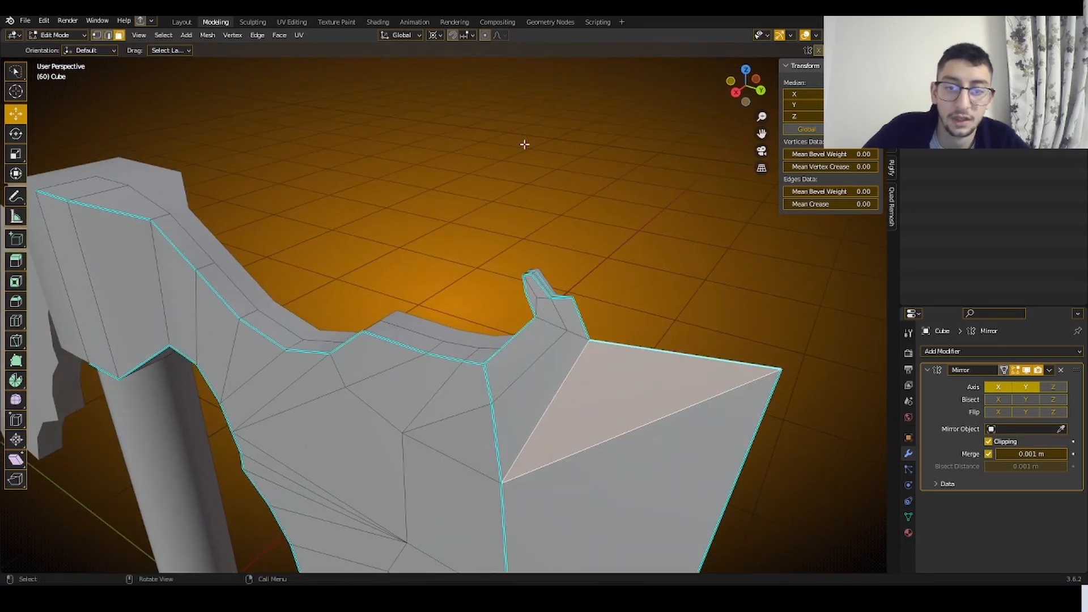
click(138, 36)
mouse_move(198, 200)
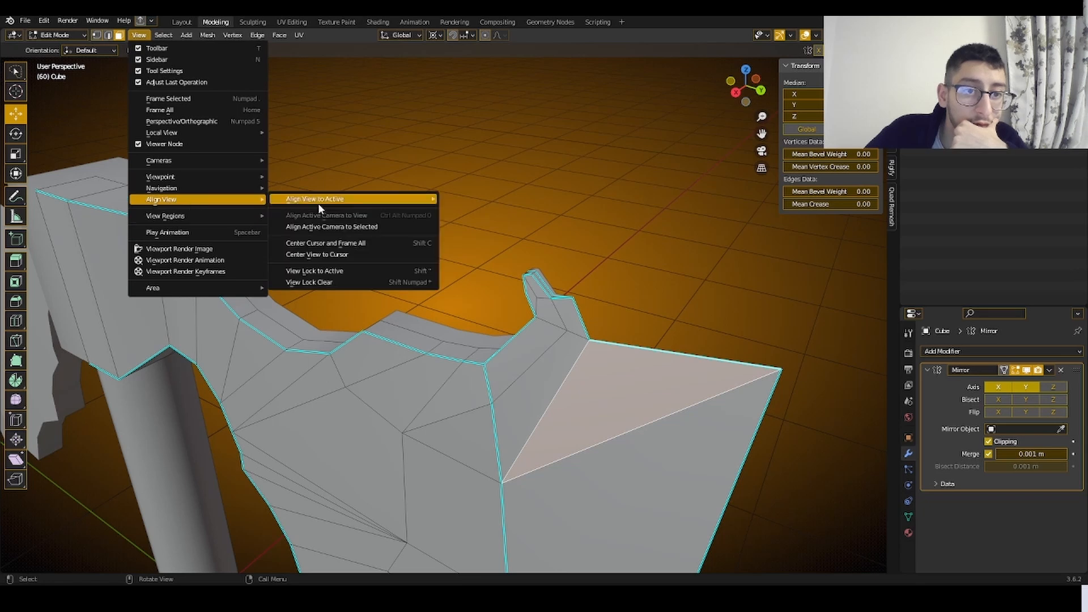
mouse_move(318, 201)
click(506, 200)
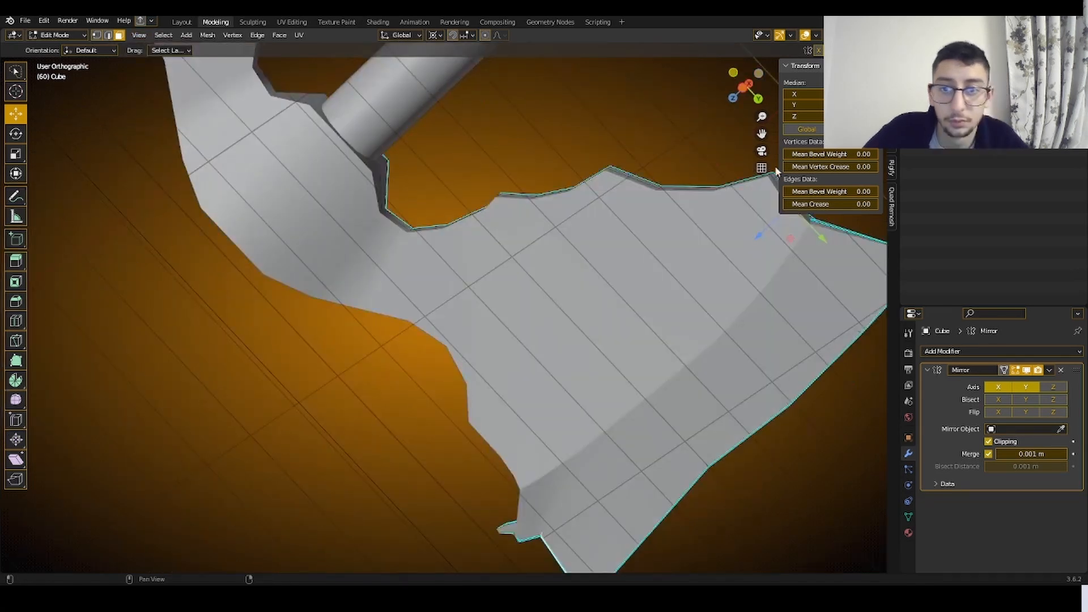
- Align the view to the selected corner face and add the neighbouring faces up to the spike to the selection
drag(763, 133, 449, 240)
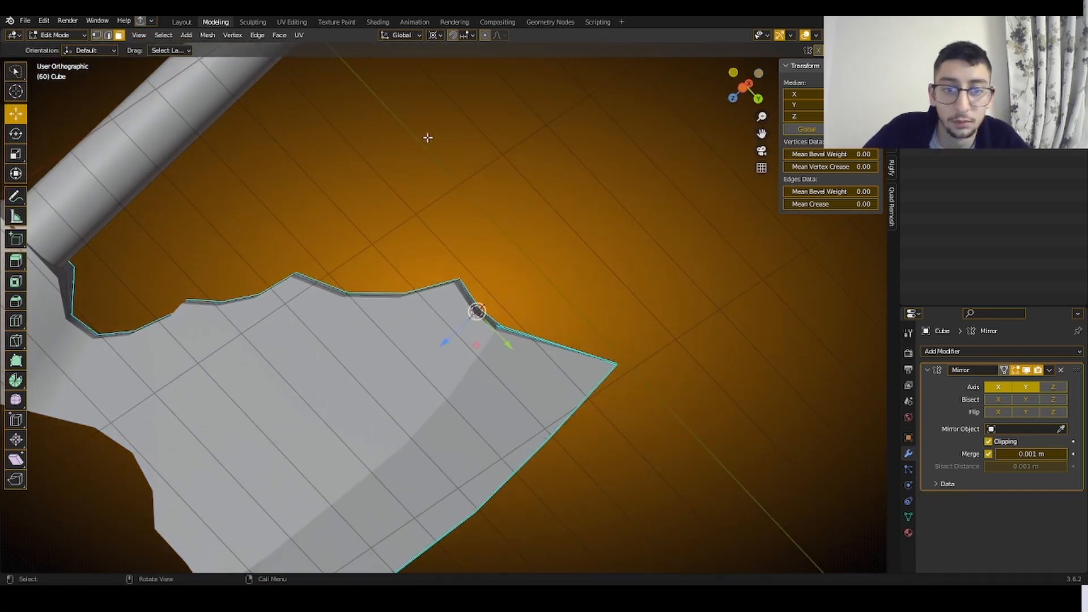
click(143, 38)
mouse_move(170, 201)
mouse_move(305, 201)
click(484, 211)
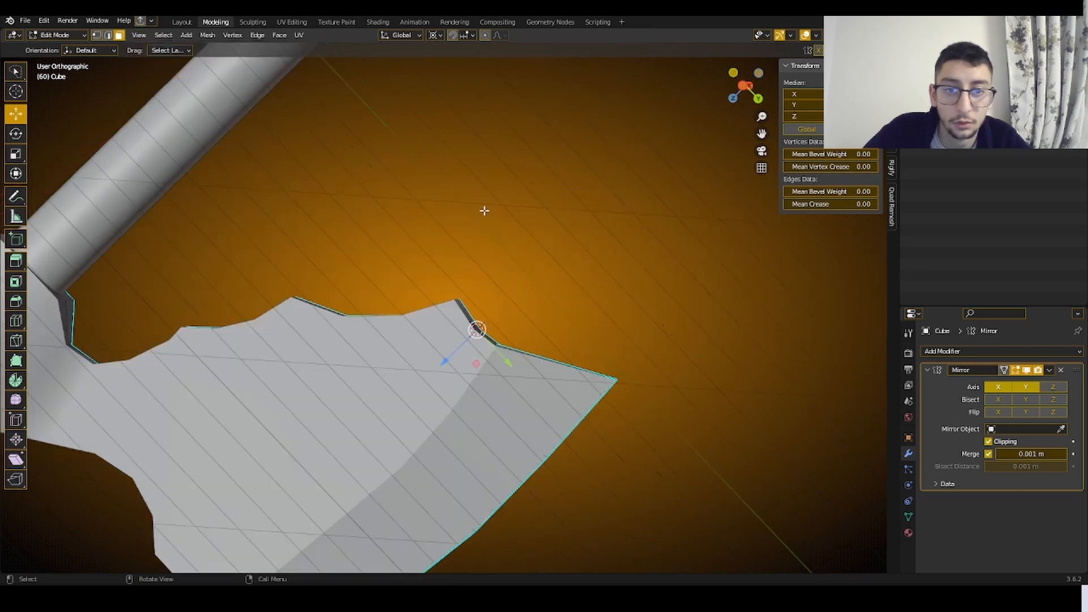
drag(763, 136, 1010, 413)
scroll(511, 199, up, 3)
shift+click(516, 261)
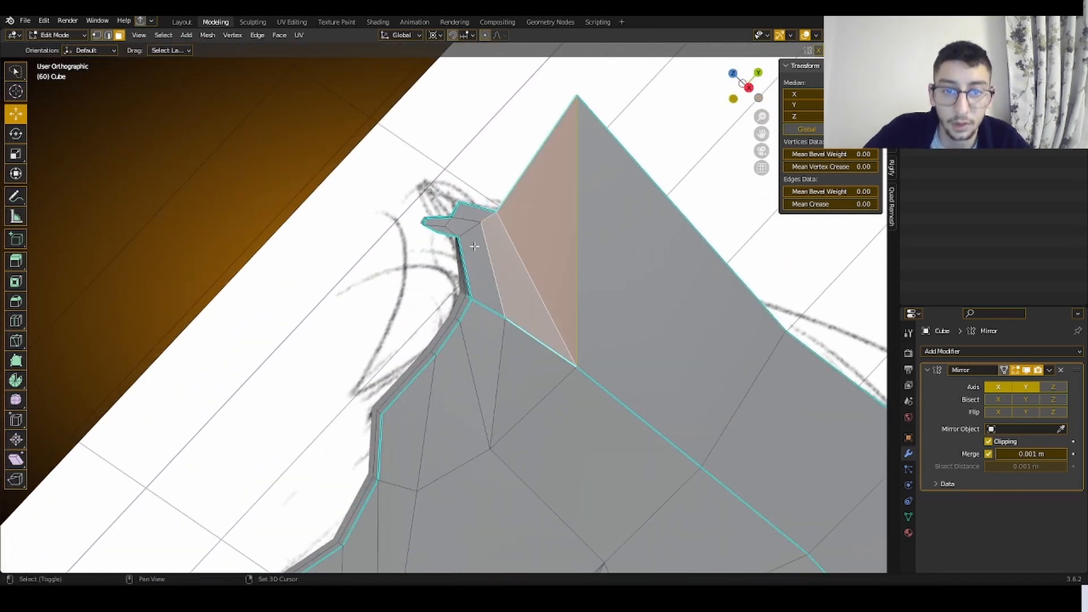
shift+click(474, 247)
shift+click(470, 214)
shift+click(468, 214)
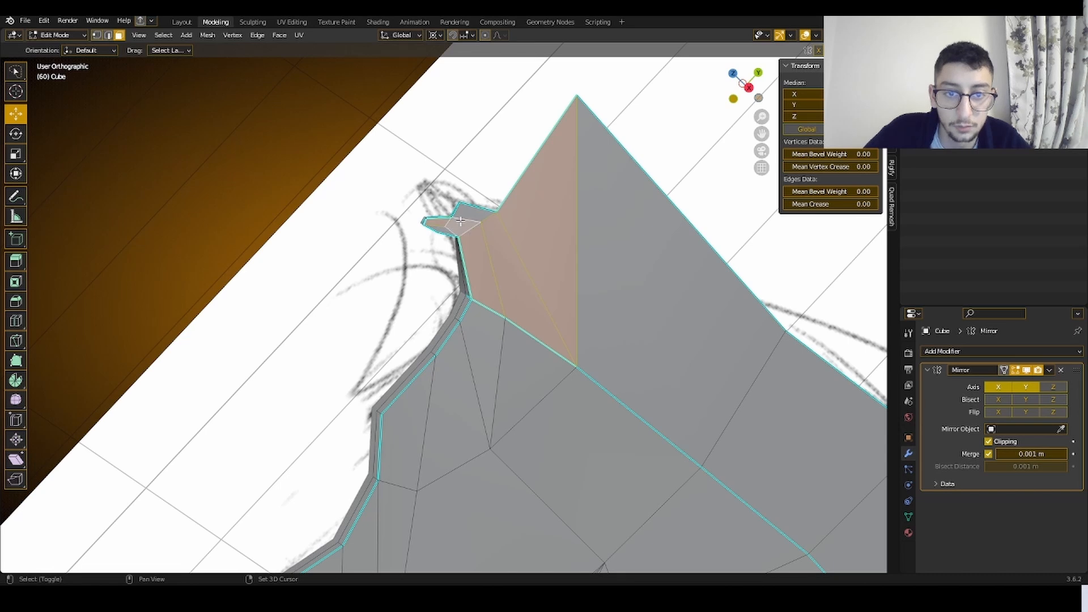
- Set the transform orientation to View and the pivot point to Bounding Box Center
click(435, 35)
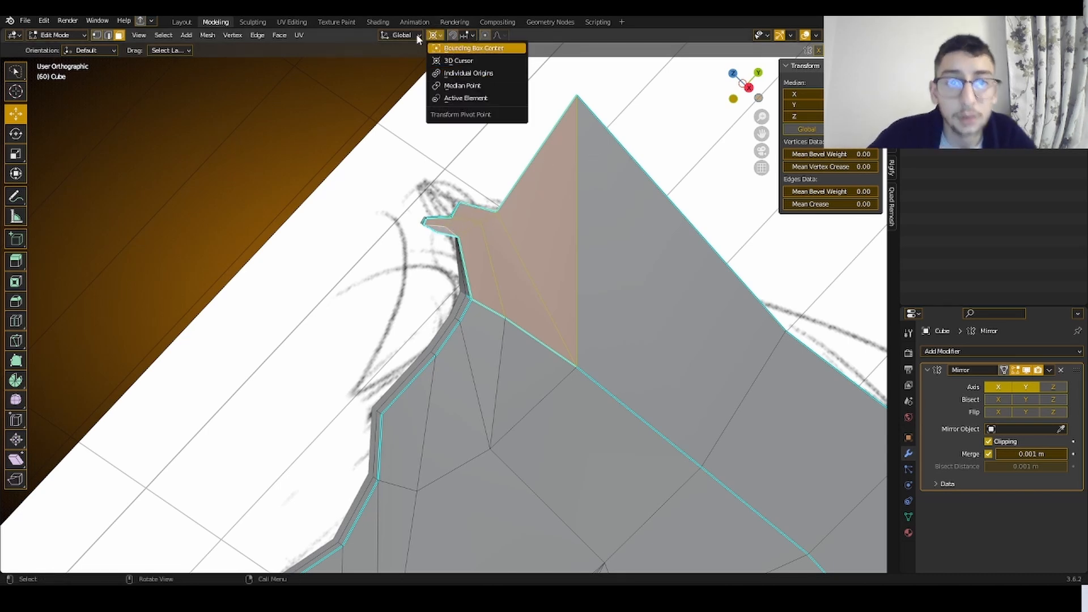
click(415, 36)
click(372, 117)
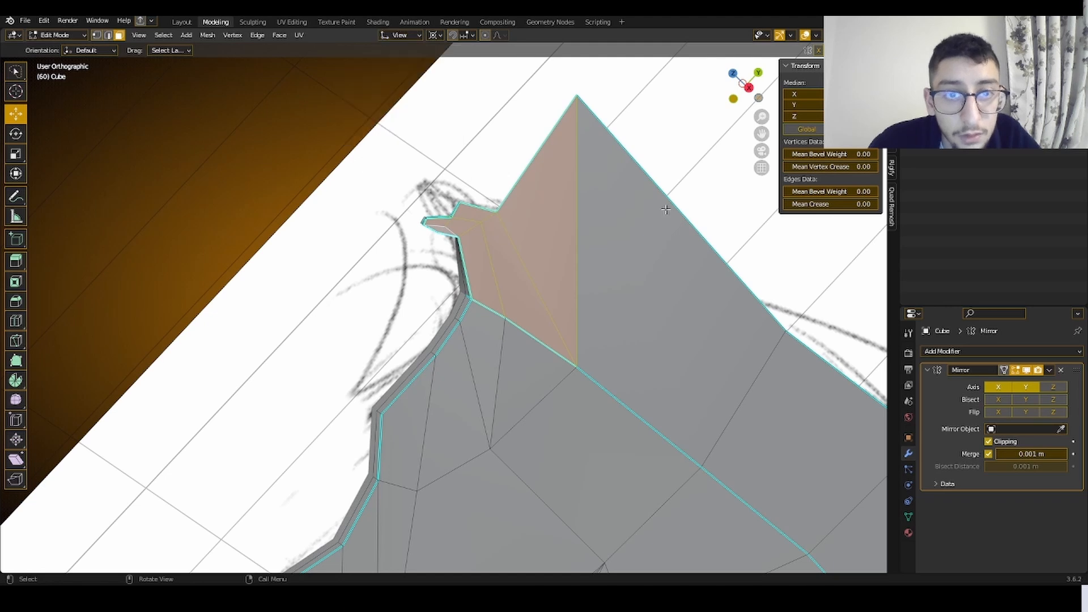
click(436, 36)
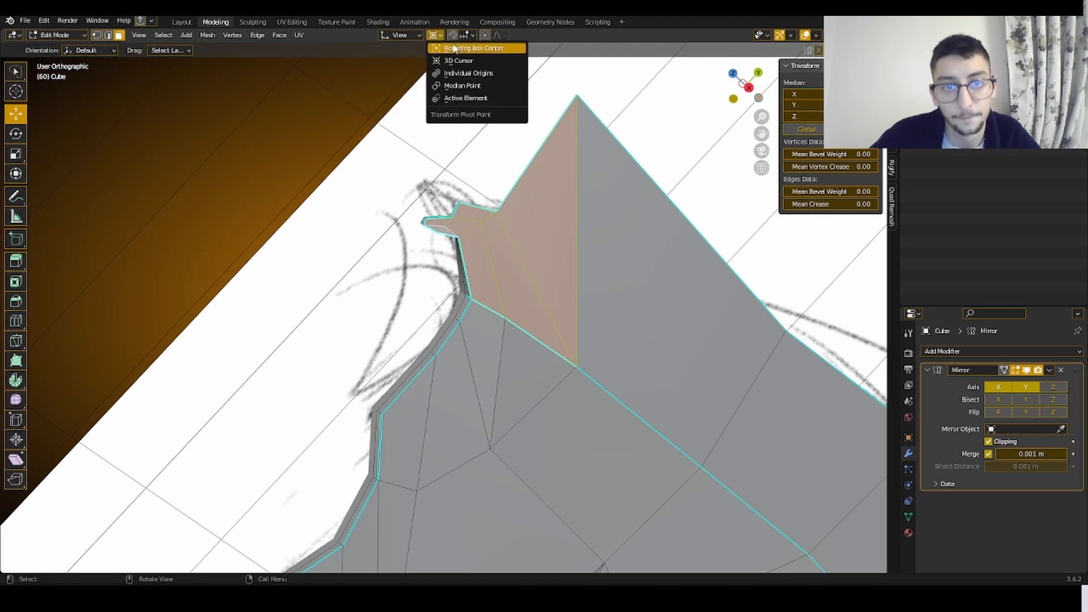
click(453, 49)
- Try to flatten the selected corner faces by scaling them to 0 along the view's Z axis
key(s)
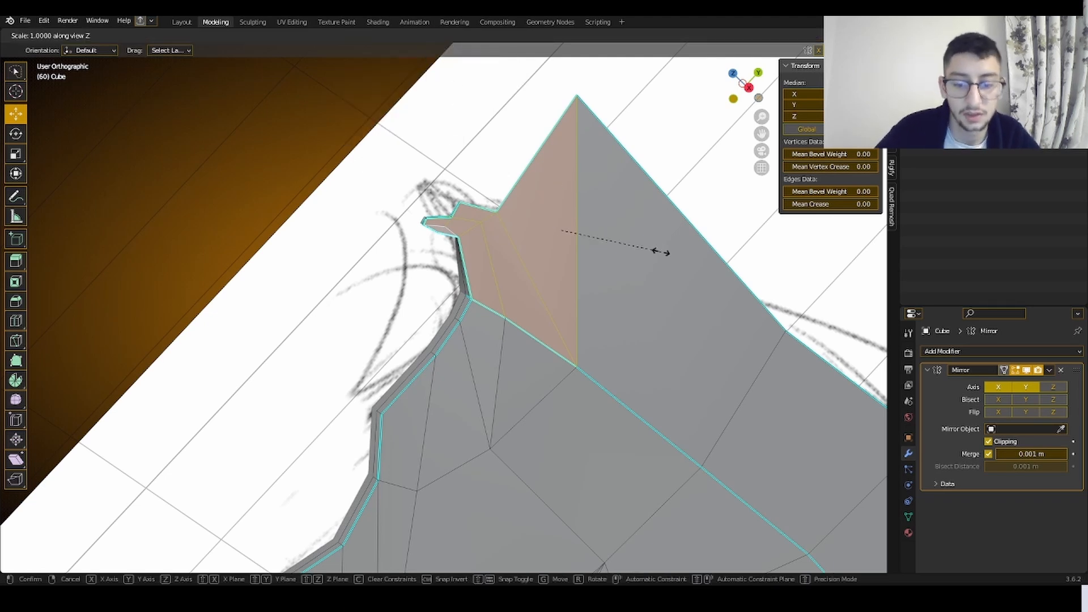
key(z)
key(0)
key(Return)
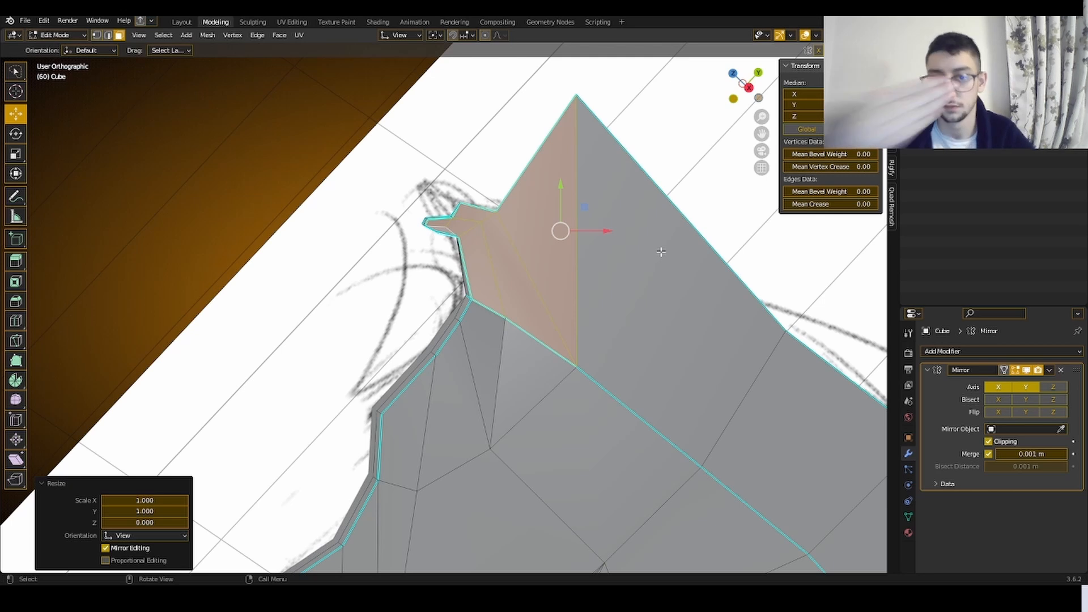
key(ctrl+z)
key(ctrl+shift+z)
key(ctrl+z)
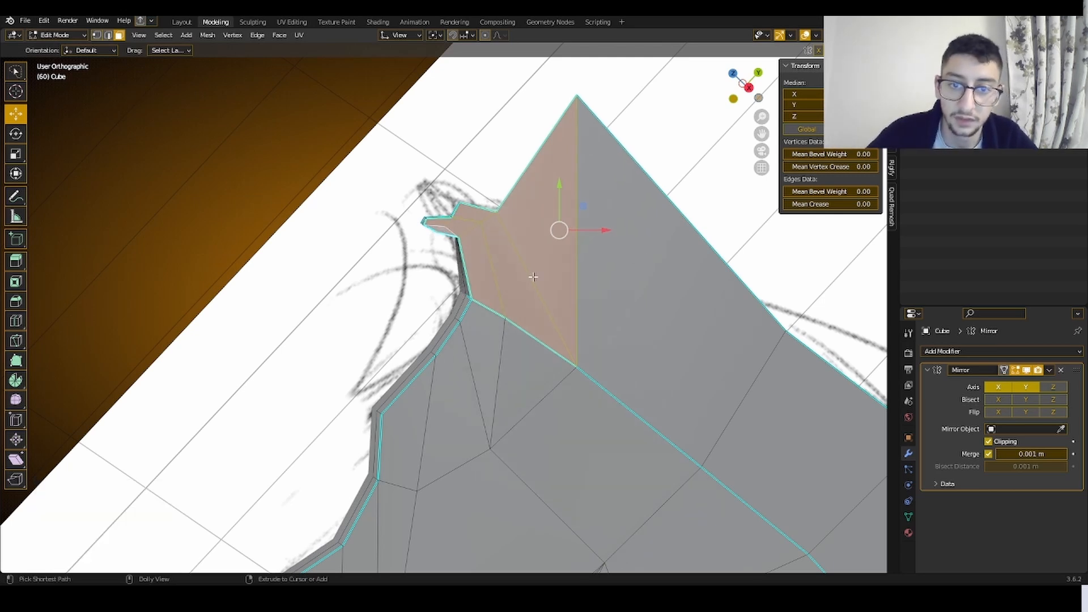
key(ctrl+shift+z)
key(ctrl+z)
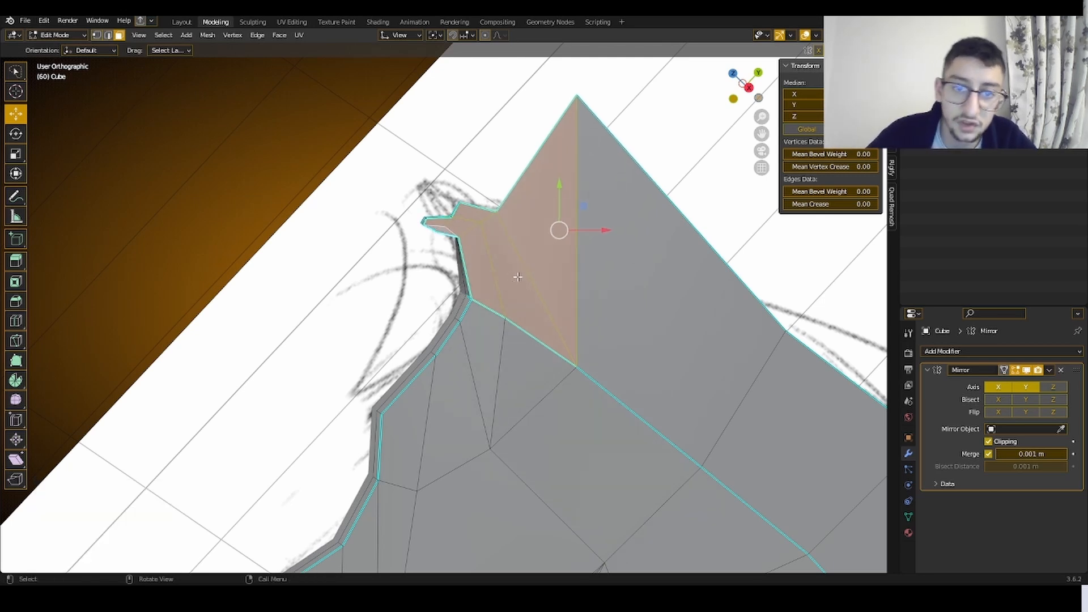
- Snap the 3D cursor to the triangular face below the spike and reselect the surrounding corner and spike faces
click(518, 278)
key(shift+s)
key(2)
shift+click(525, 243)
shift+click(482, 250)
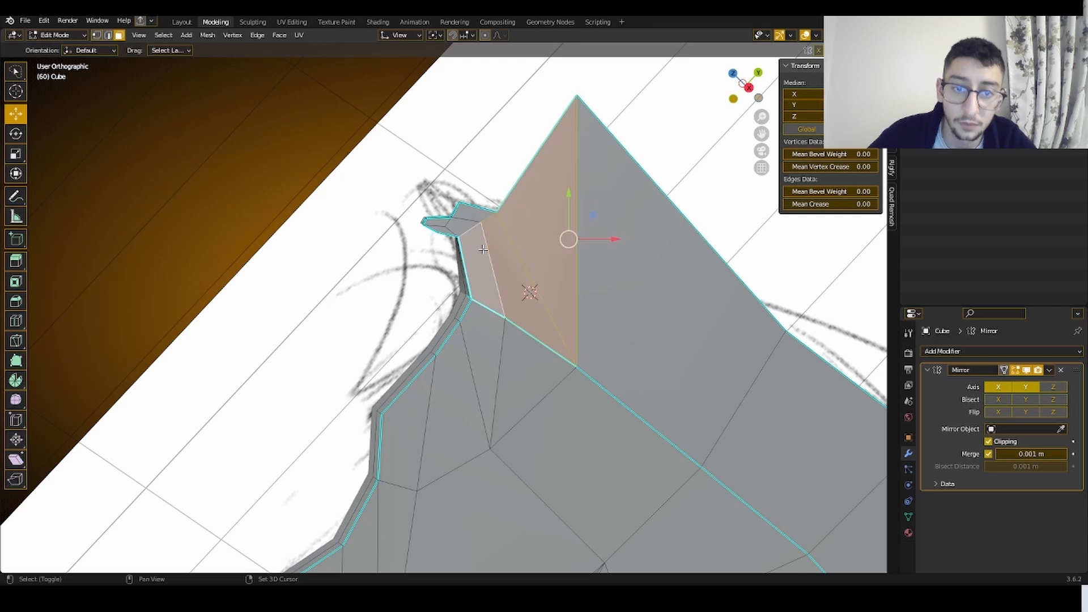
shift+click(464, 223)
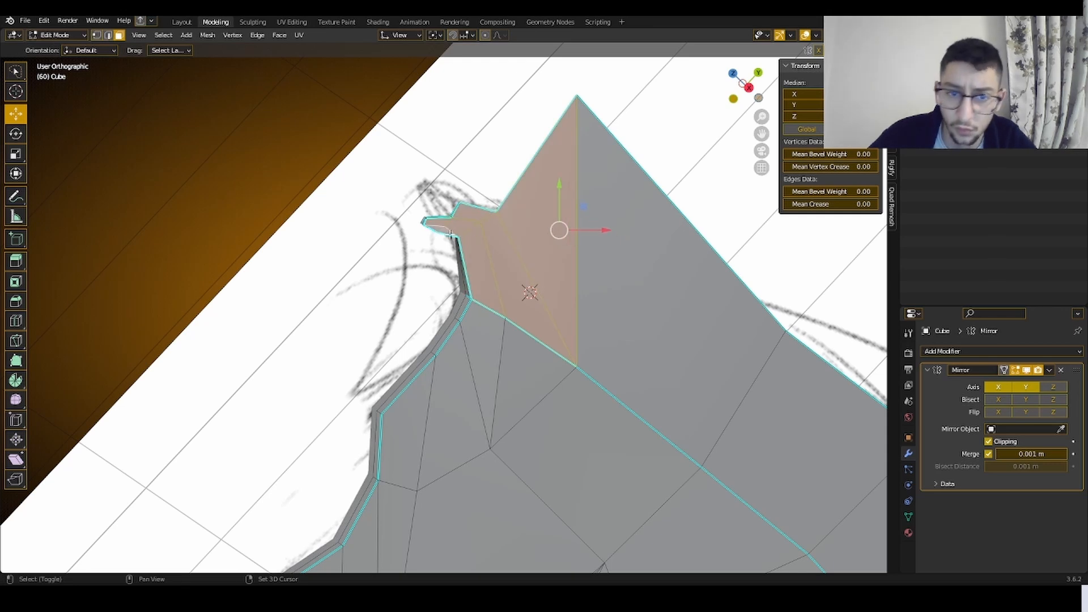
- Scale the reselected corner and spike faces to 0 along the view's Z axis again
key(s)
key(z)
key(0)
key(Return)
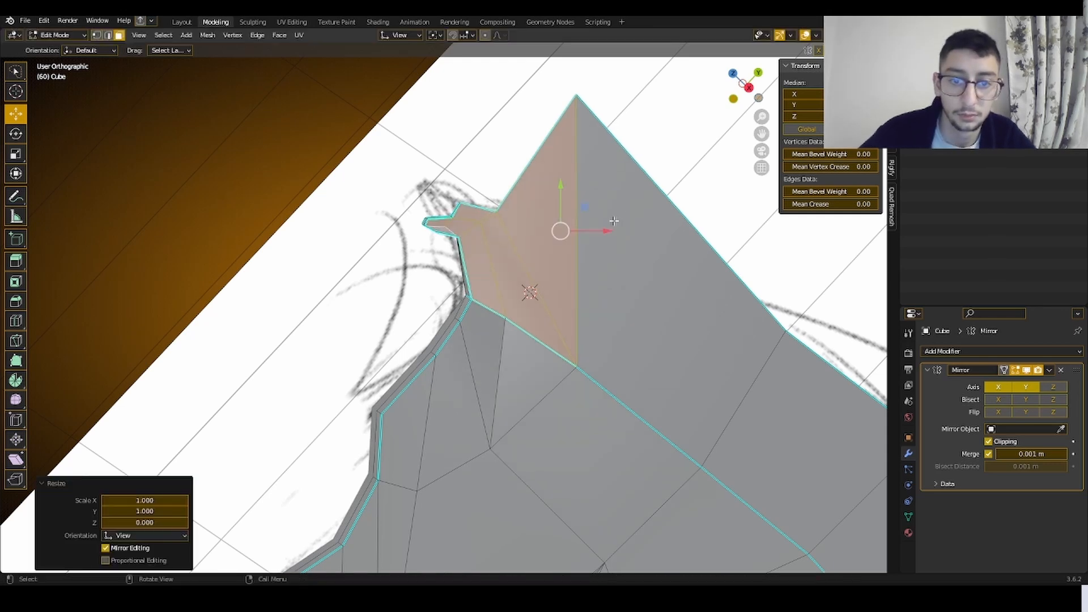
key(ctrl+z)
key(ctrl+shift+z)
- Check the flattened blade corner from several angles and undo the scaling
middle_drag(600, 168, 552, 177)
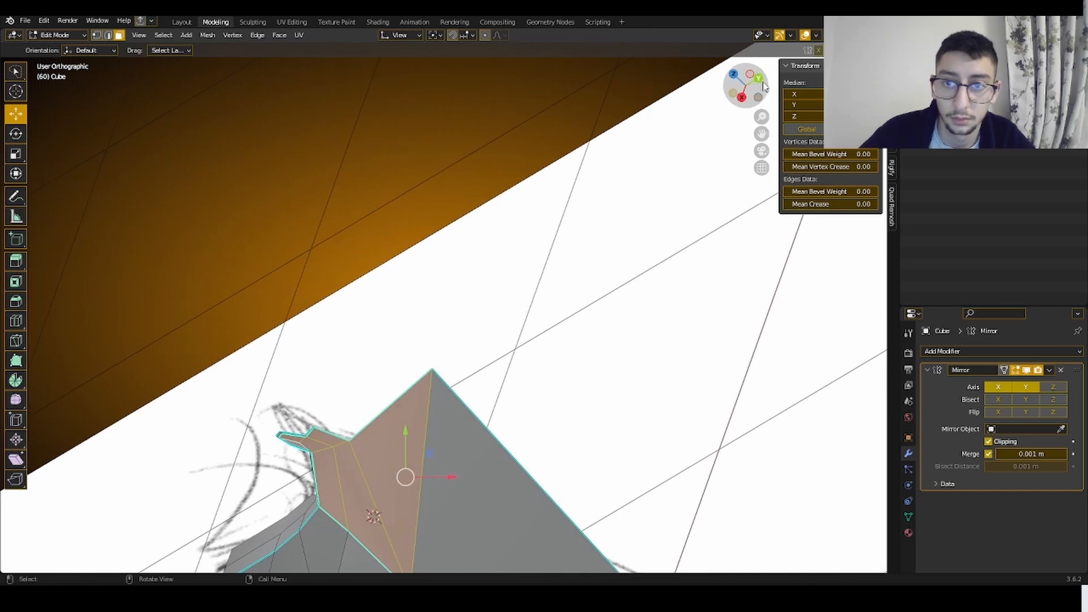
drag(764, 86, 471, 238)
key(ctrl+z)
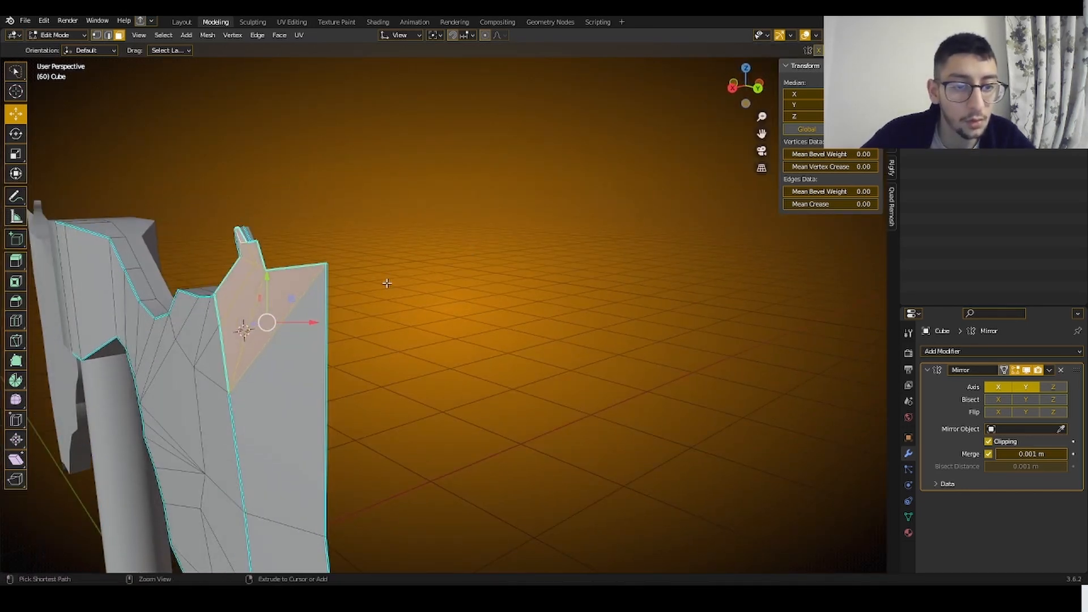
middle_drag(258, 357, 194, 370)
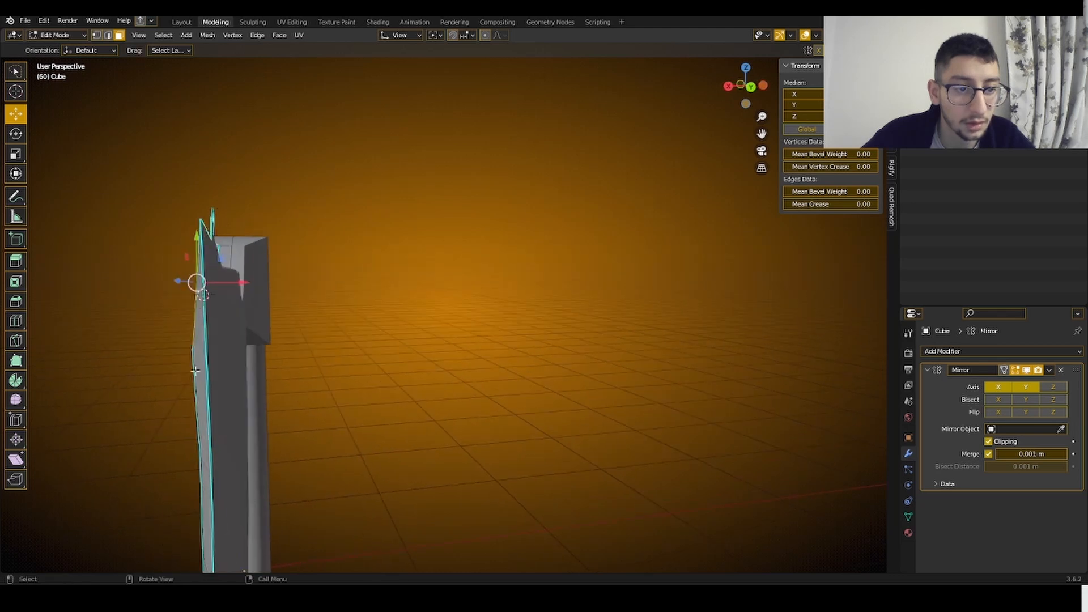
middle_drag(246, 346, 368, 97)
key(ctrl+z)
key(ctrl+shift+z)
key(ctrl+z)
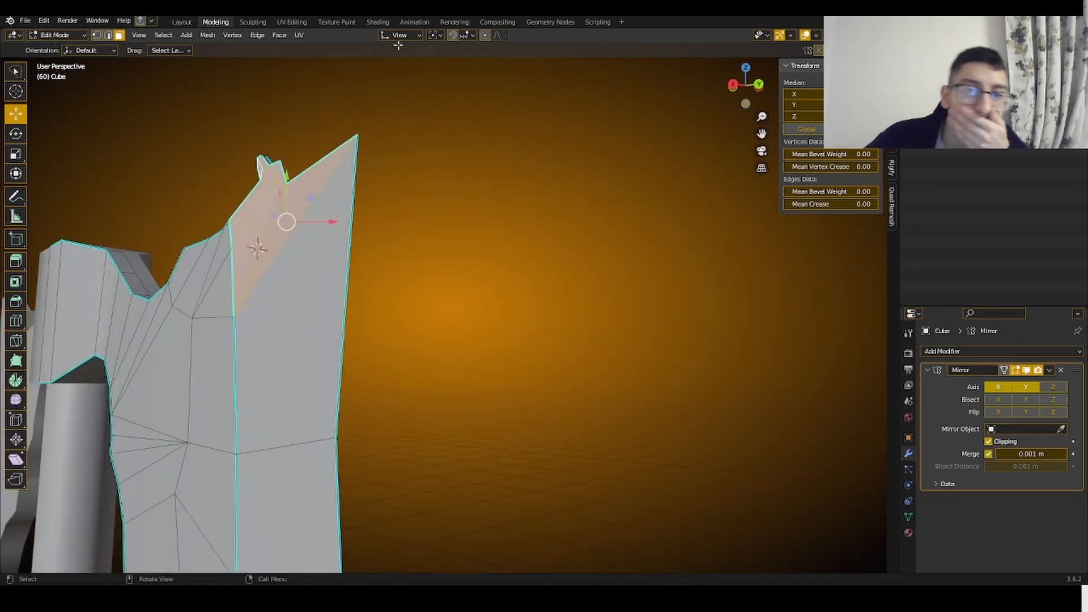
- Set the transform orientation to Global and select a single rim vertex near the spike in vertex mode
click(399, 36)
middle_drag(494, 166, 508, 226)
click(368, 206)
key(1)
middle_drag(467, 287, 572, 210)
click(399, 226)
middle_drag(483, 254, 647, 177)
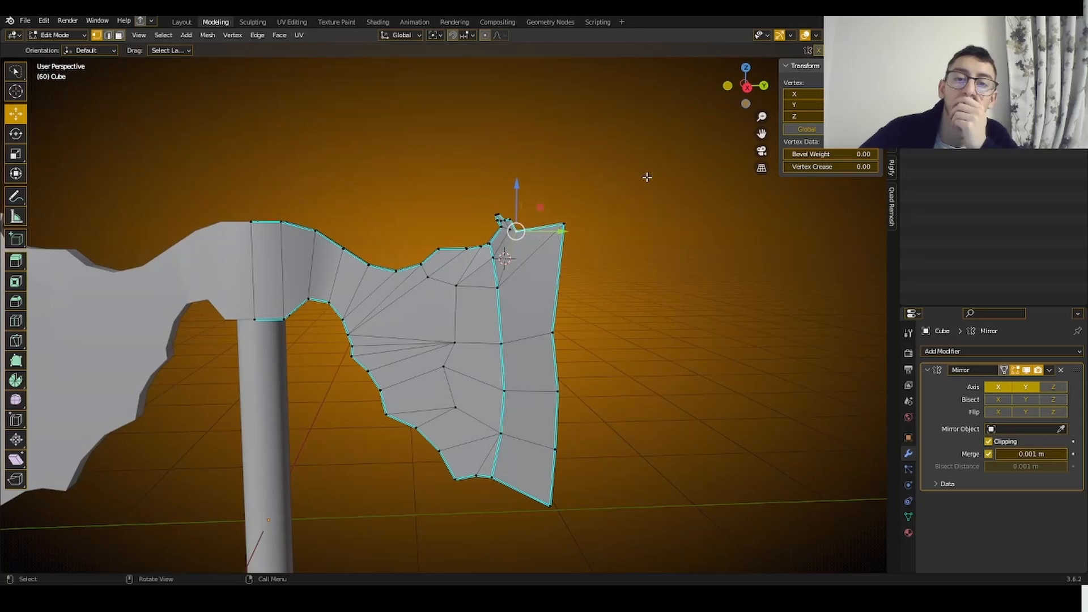
- In the right orthographic view, undo the recent selections and flattening of the upper blade faces
click(749, 88)
drag(621, 187, 575, 211)
middle_drag(590, 265, 633, 287)
key(ctrl+z)
key(ctrl+shift+z)
click(746, 104)
key(ctrl+z)
key(ctrl+z)
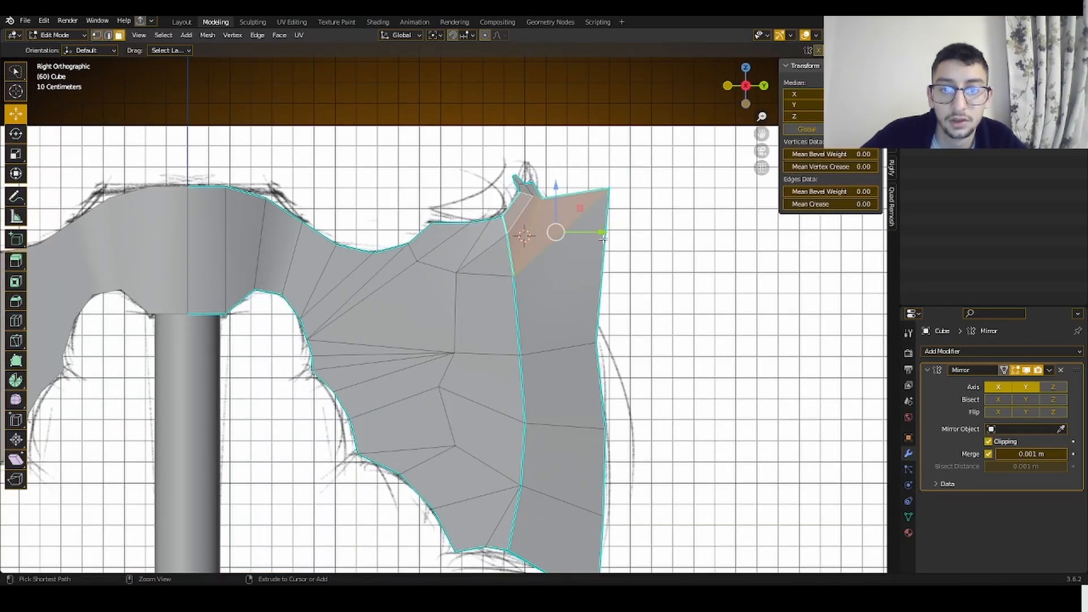
key(ctrl+z)
key(ctrl+z)
key(ctrl+z)
key(ctrl+z)
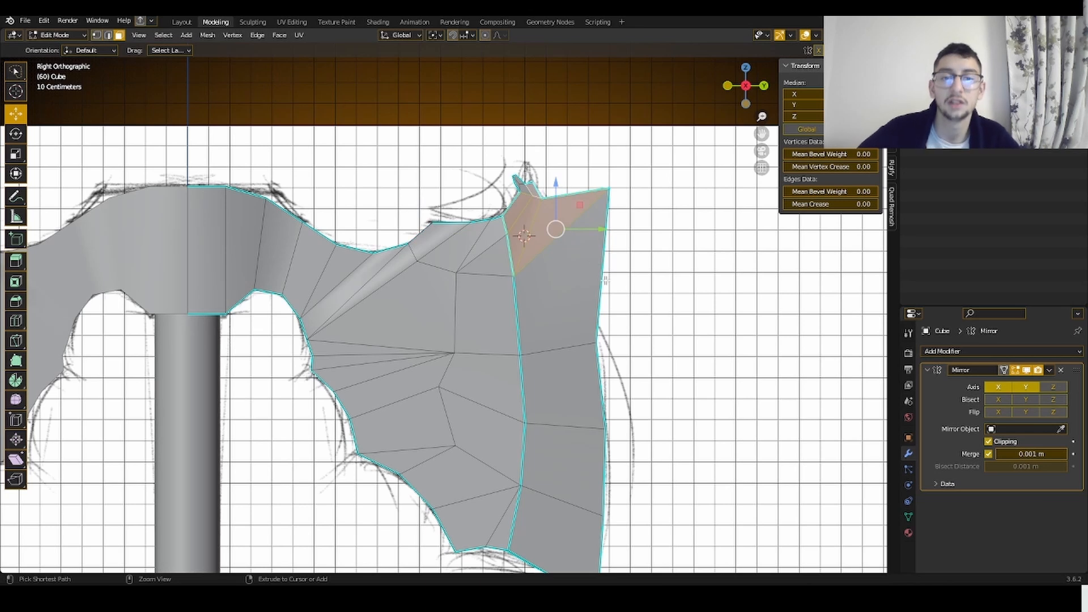
key(ctrl+z)
key(ctrl+z)
key(ctrl+z)
scroll(595, 275, down, 3)
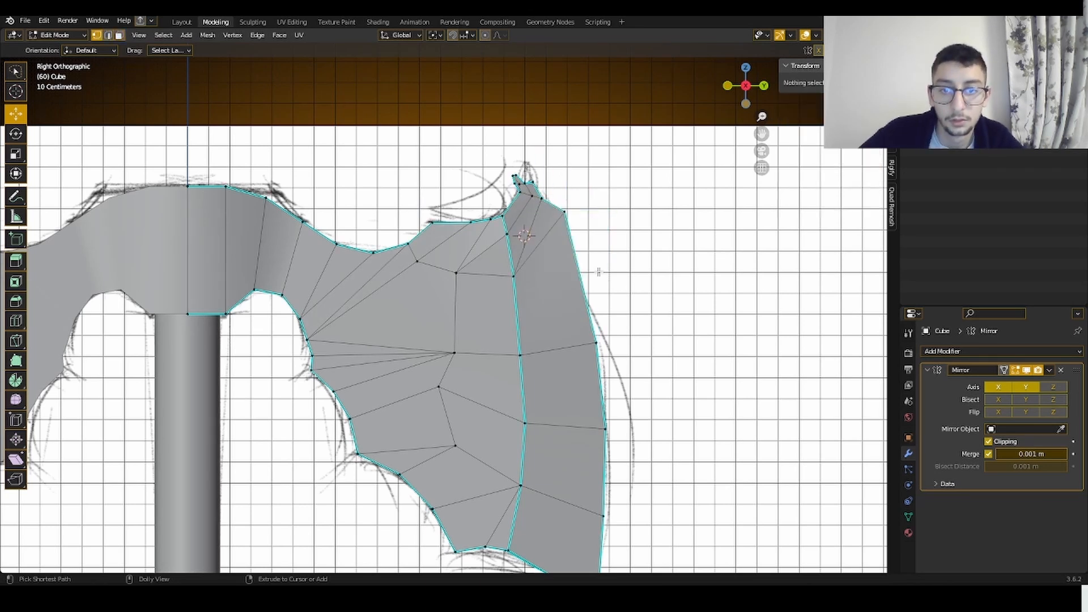
scroll(543, 256, up, 1)
key(ctrl+z)
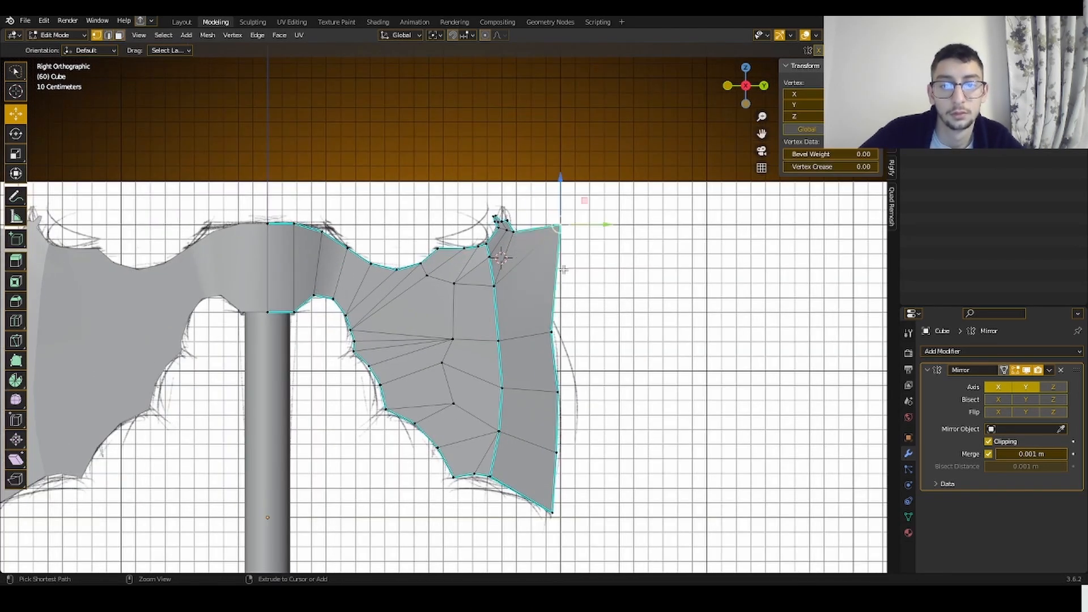
- Check the reference through wireframe and move the blade's upper outer corner vertex inward onto the sketched outline
key(shift+z)
scroll(609, 264, up, 2)
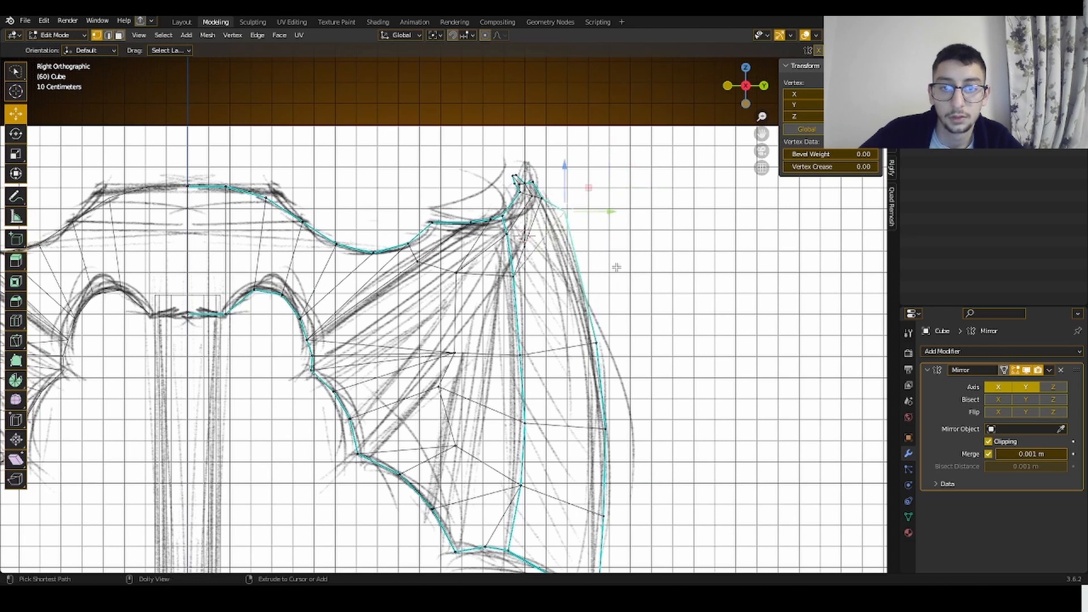
key(shift+z)
scroll(680, 244, up, 1)
key(g)
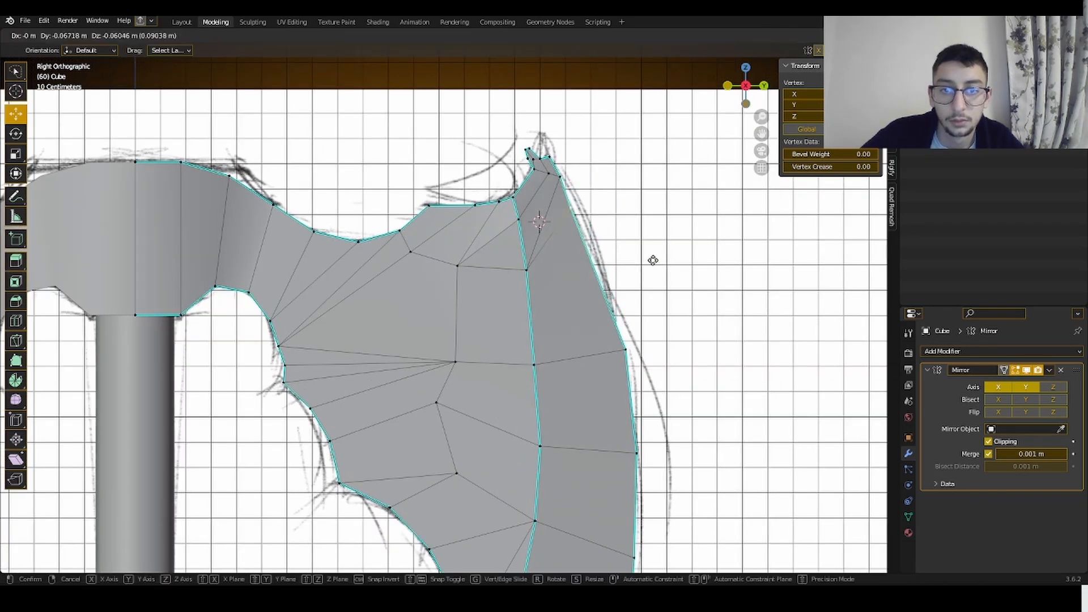
click(660, 263)
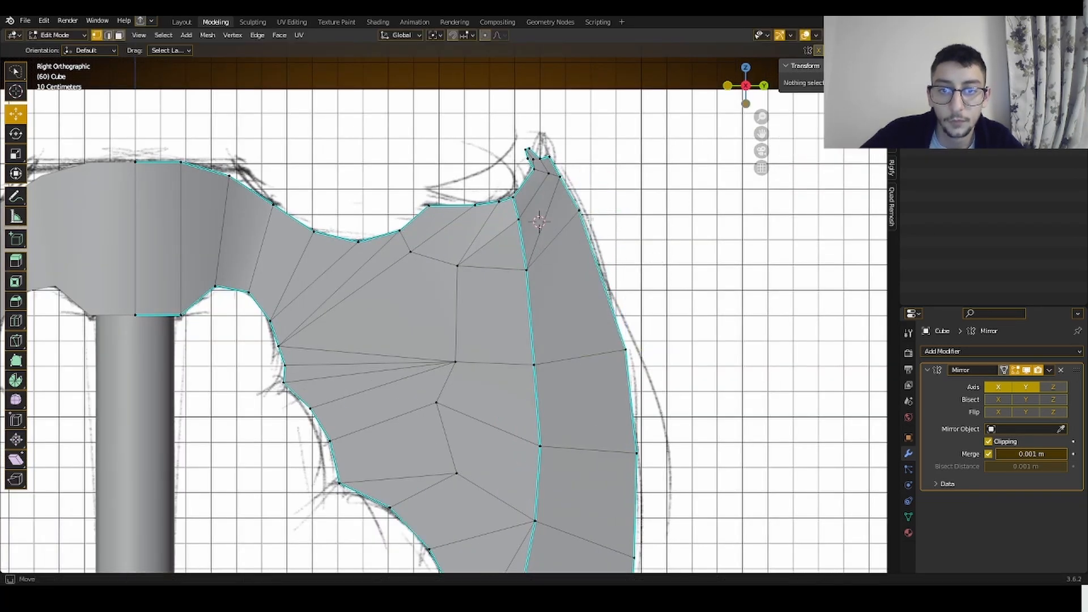
drag(596, 221, 599, 232)
- Move the next vertex down the blade's outer edge upward so it follows the sketched curve, and clear the selection
click(636, 343)
key(g)
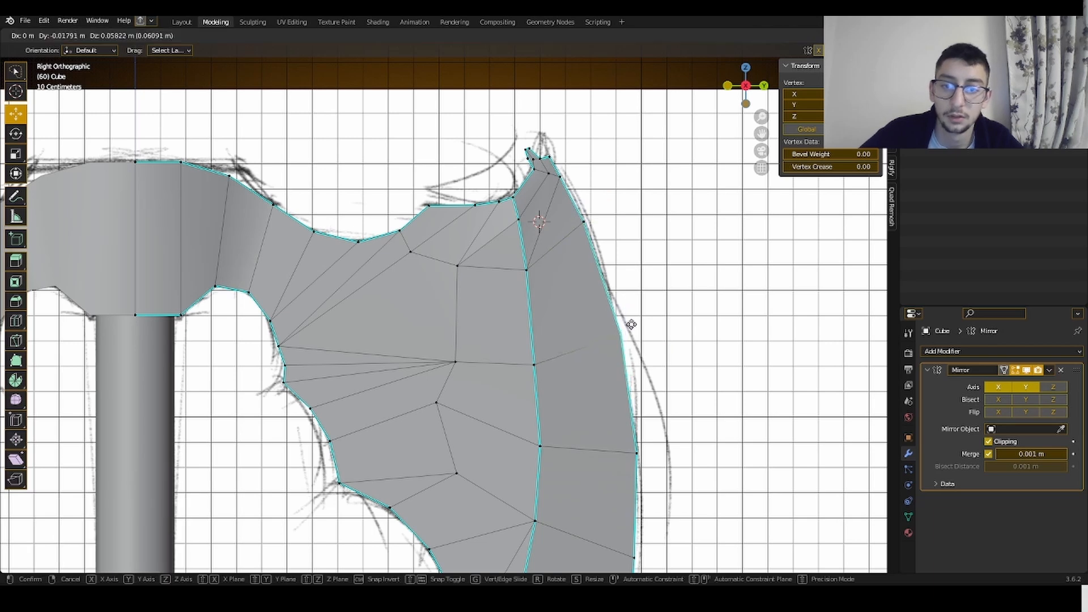
click(624, 295)
scroll(619, 352, down, 4)
click(617, 398)
middle_drag(558, 397, 535, 388)
scroll(534, 387, up, 4)
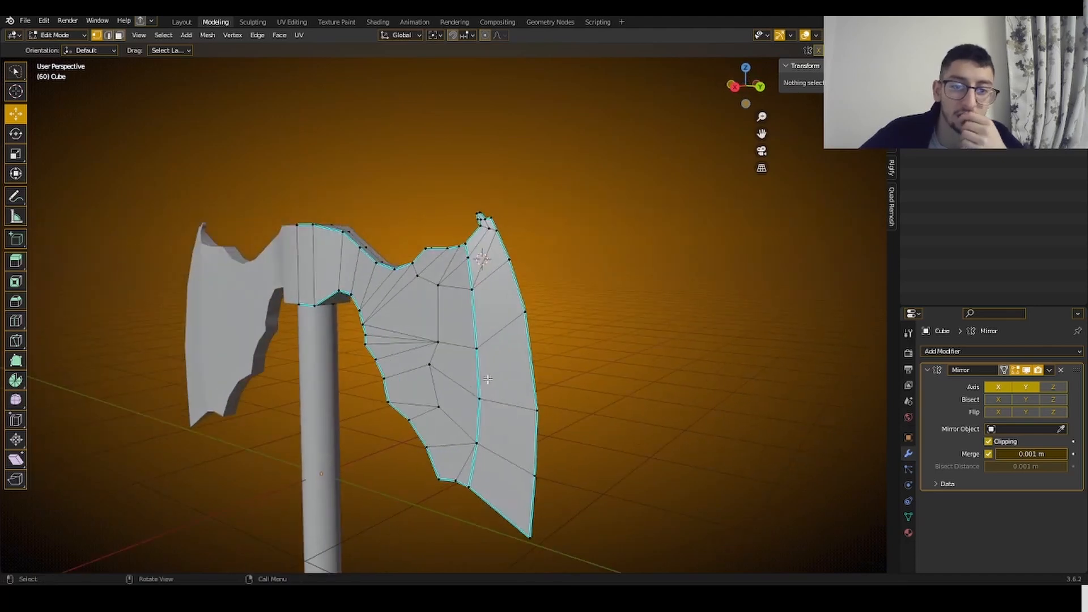
- Try to flatten all inner blade faces between the neck and the sharp vertical loop with LoopTools
click(481, 262)
middle_drag(497, 346, 442, 343)
scroll(522, 405, up, 2)
ctrl+click(259, 261)
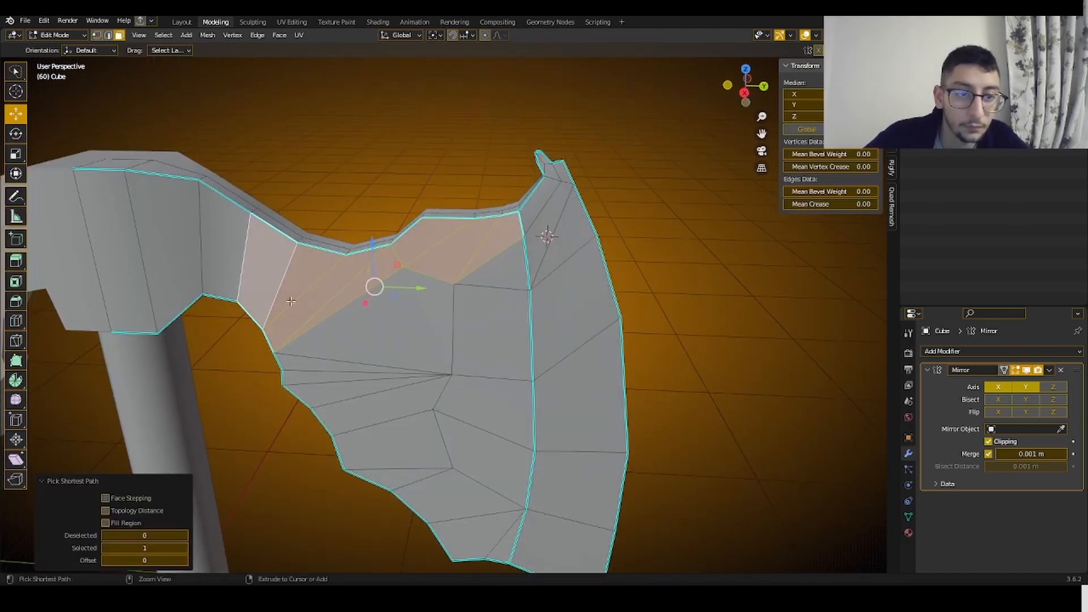
mouse_move(480, 260)
shift+mouse_down()
mouse_move(408, 461)
mouse_move(497, 536)
mouse_move(512, 536)
shift+mouse_up()
right_click(731, 337)
mouse_move(737, 321)
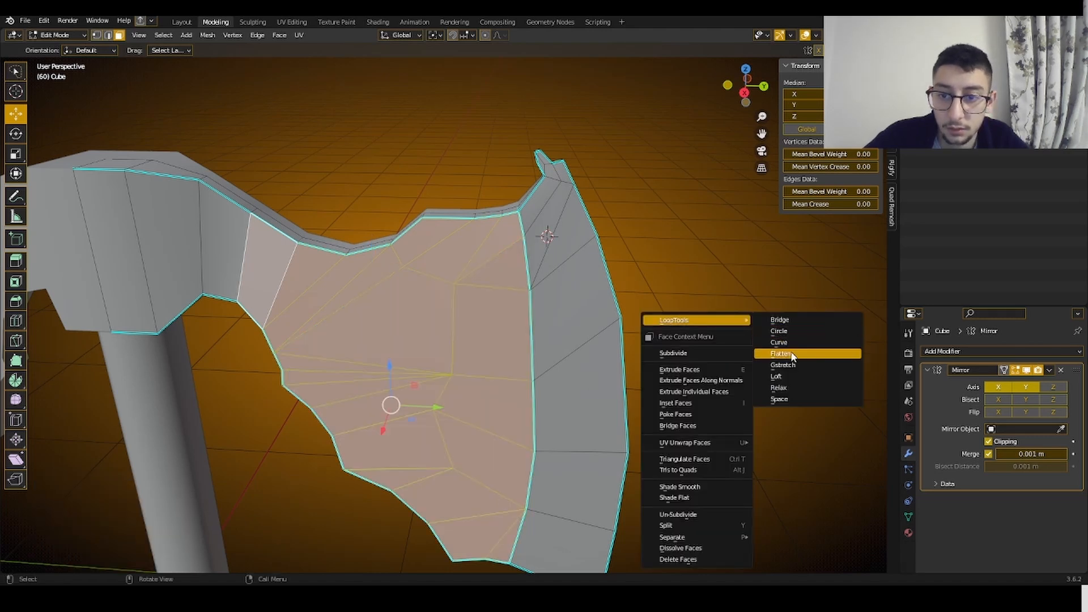
click(799, 352)
middle_drag(789, 359, 574, 340)
- Undo the flattening of the inner blade faces and their selection
key(ctrl+z)
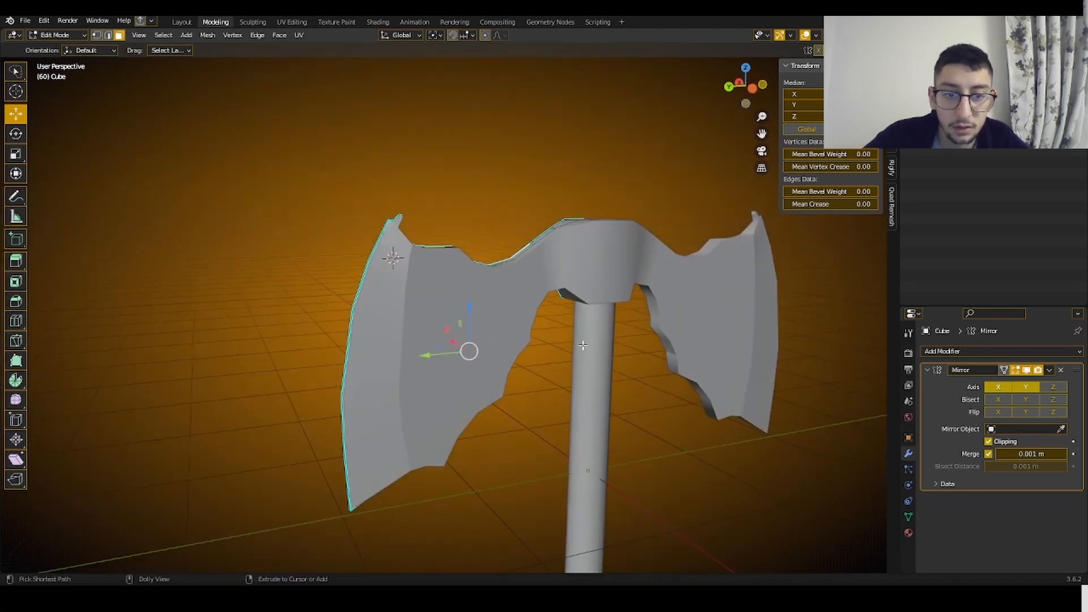
key(ctrl+z)
middle_drag(568, 440, 674, 422)
scroll(674, 421, up, 5)
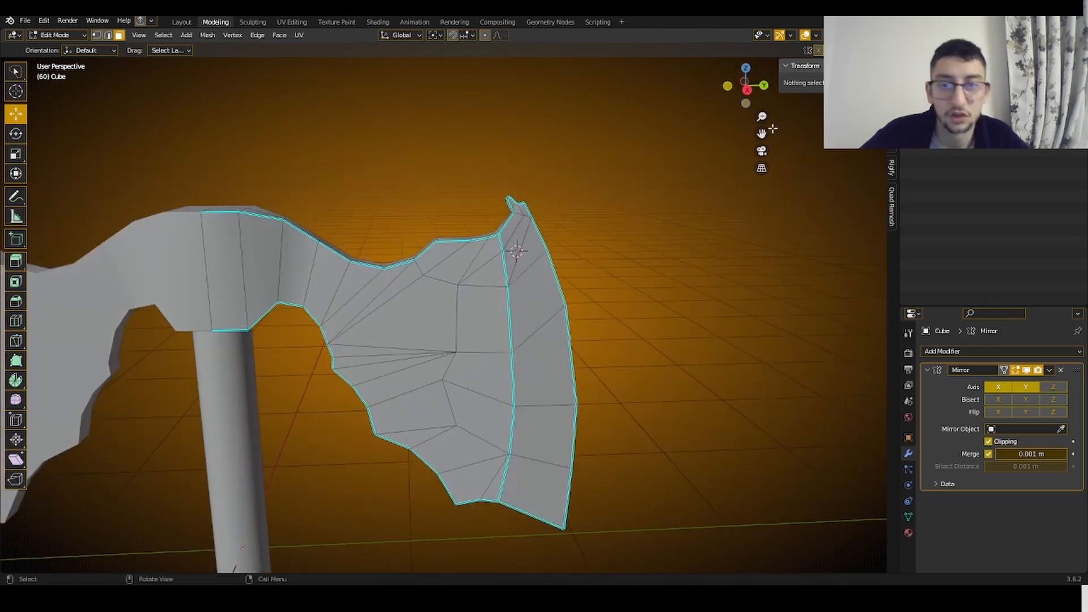
scroll(577, 189, down, 5)
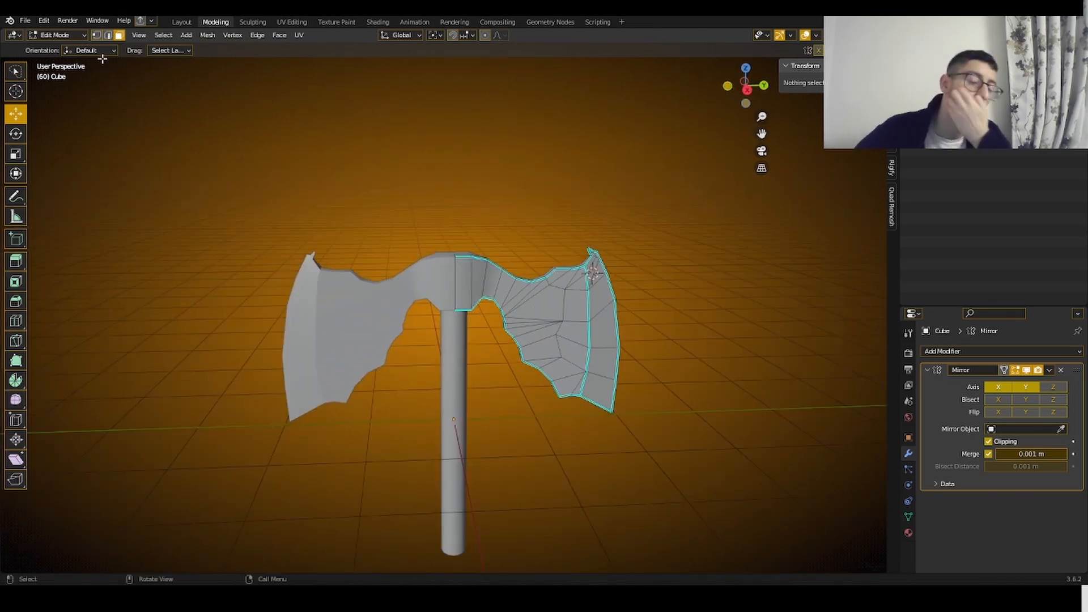
- Leave the axe head's mesh and open the handle cylinder for editing with its whole mesh selected
click(77, 49)
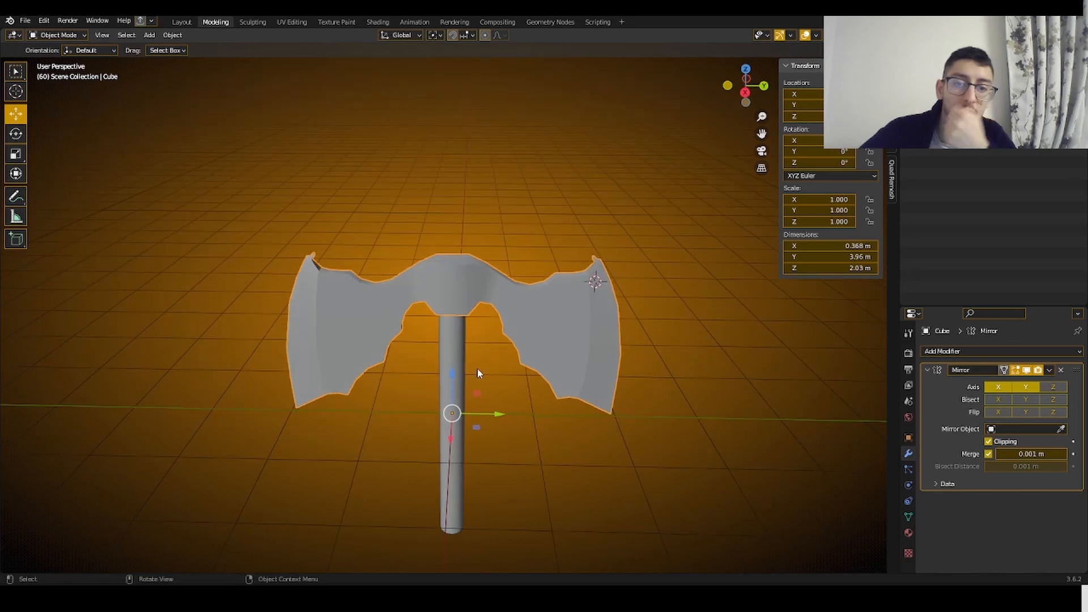
click(445, 363)
click(58, 35)
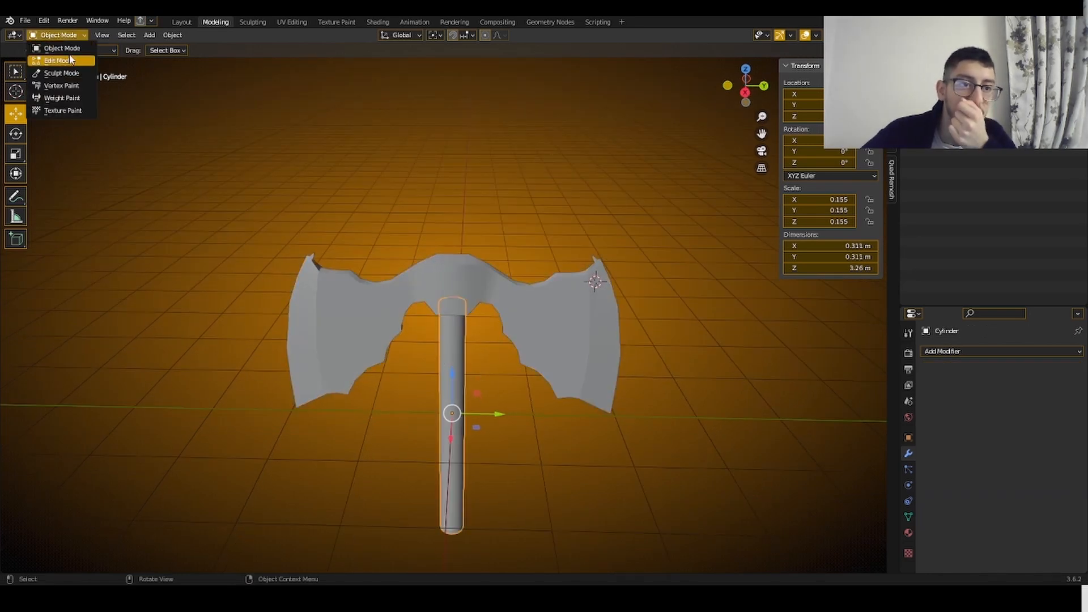
click(70, 60)
scroll(311, 235, up, 2)
middle_drag(428, 306, 440, 338)
key(a)
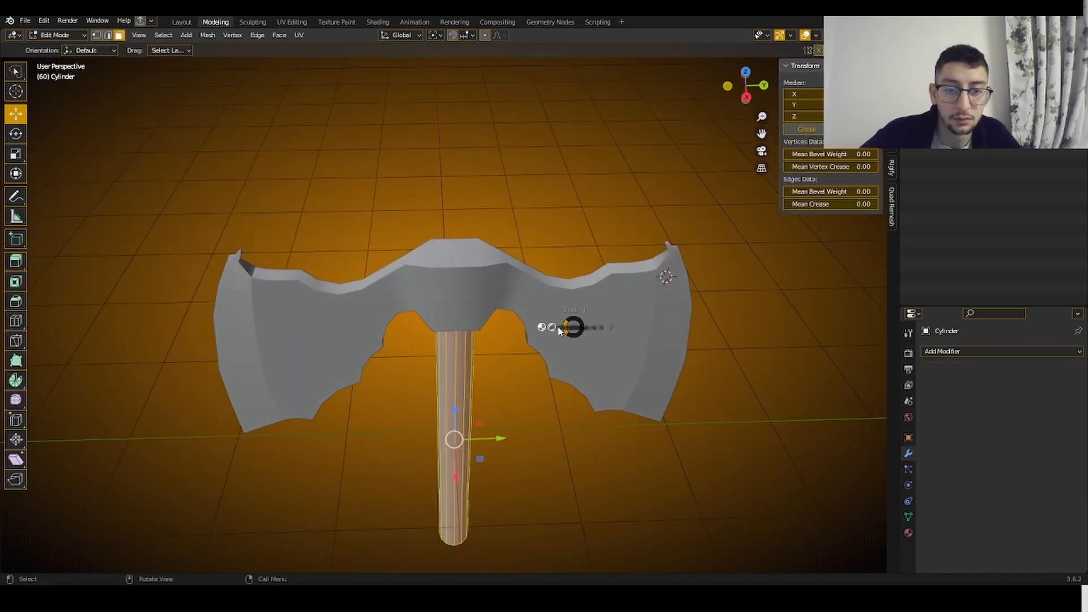
- Duplicate the handle's top end loop in wireframe and raise the copy above the axe head's centre as a cap
key(shift+z)
key(alt+a)
click(464, 291)
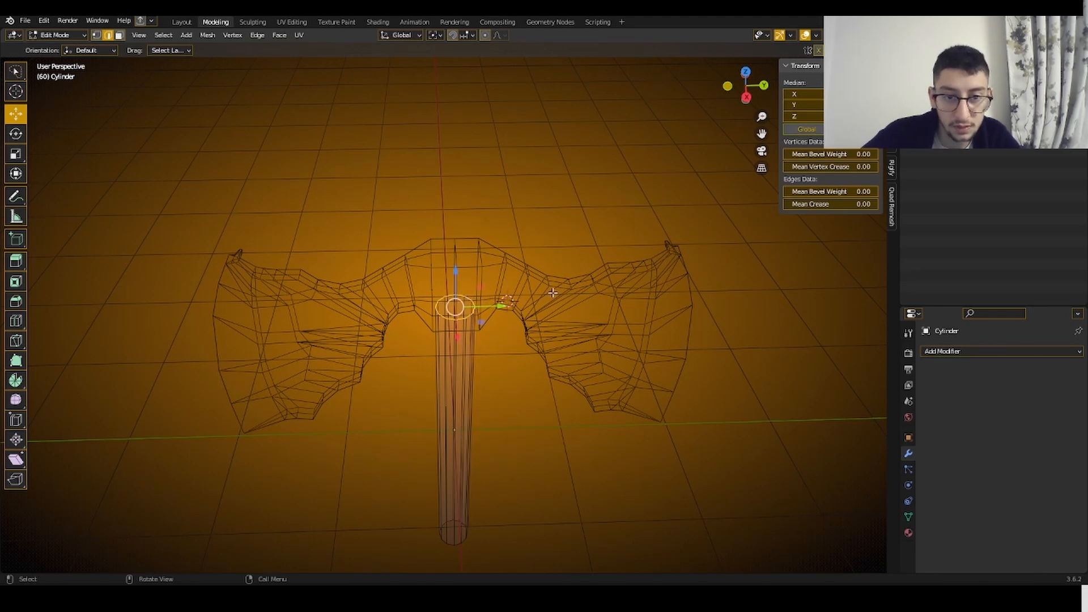
click(525, 305)
key(shift+d)
right_click(558, 295)
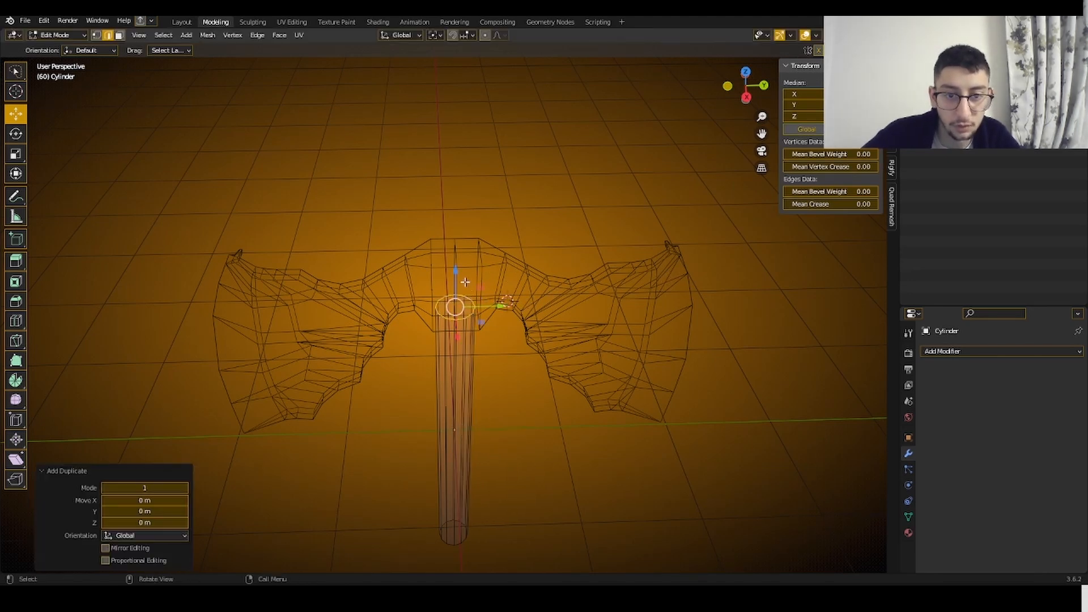
drag(455, 273, 455, 210)
key(z)
click(563, 206)
- Raise the handle cap's lower edge loop about 0.061 m along Z
middle_drag(478, 235, 475, 214)
key(ctrl+l)
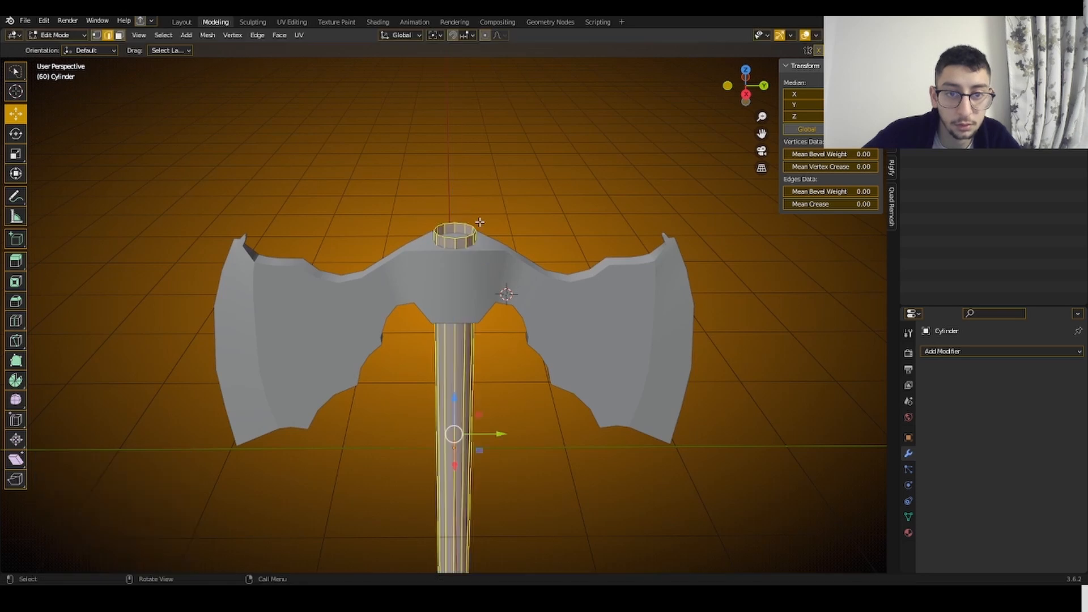
alt+click(465, 222)
scroll(482, 260, down, 2)
middle_drag(482, 261, 489, 218)
click(572, 309)
middle_drag(573, 309, 562, 335)
key(z)
click(439, 261)
scroll(448, 250, up, 2)
alt+click(455, 229)
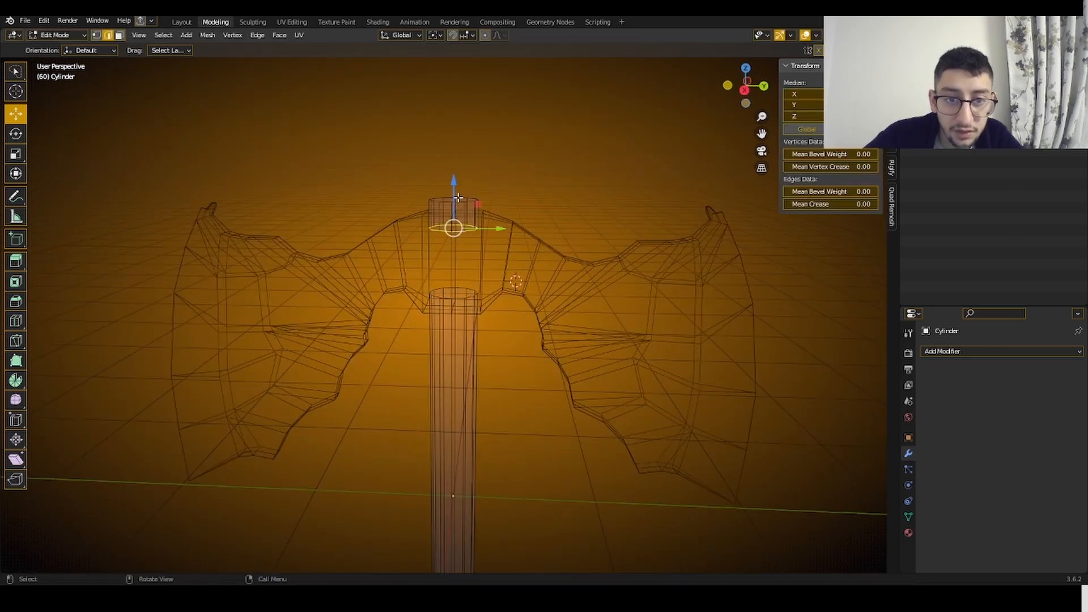
key(g)
key(z)
click(454, 210)
- Raise the cap's top face about 0.006 m in solid shading and clear the selection
key(z)
click(601, 214)
scroll(602, 214, down, 3)
middle_drag(601, 213, 539, 241)
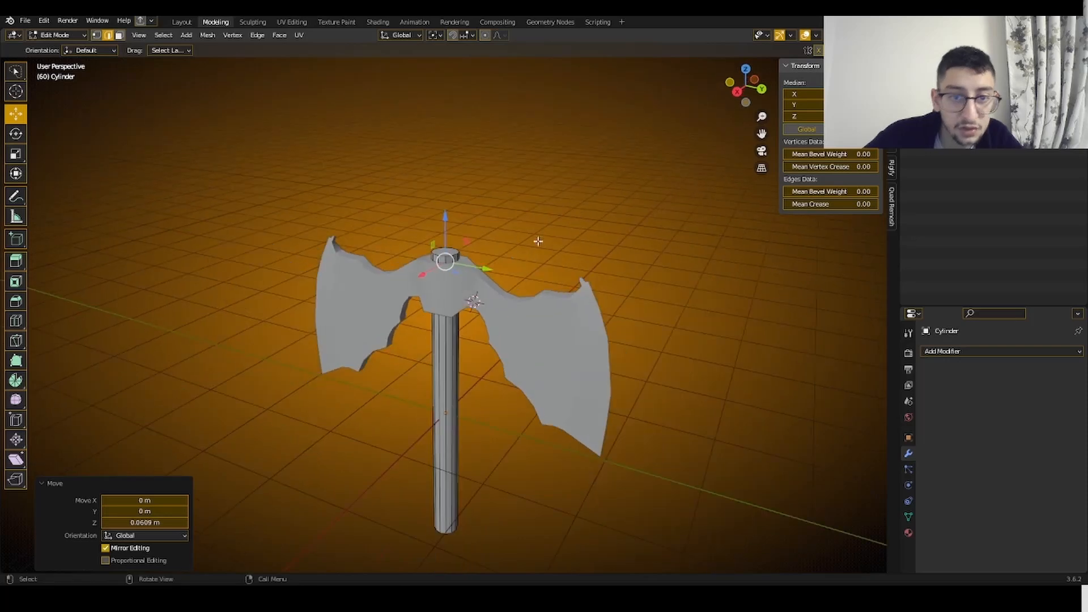
key(3)
click(446, 248)
drag(446, 219, 448, 217)
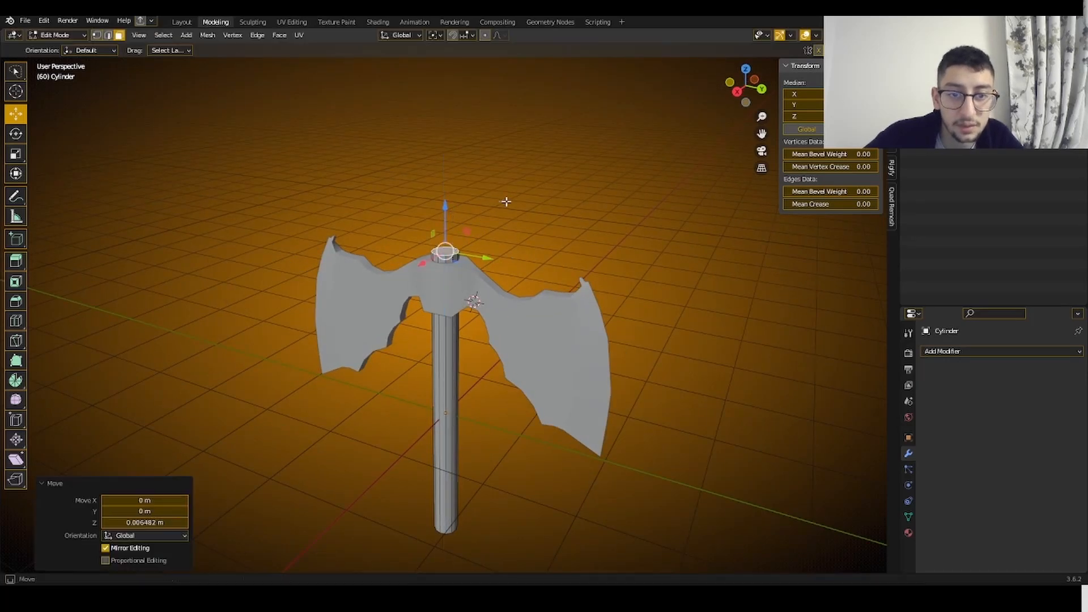
click(694, 152)
middle_drag(697, 150, 758, 104)
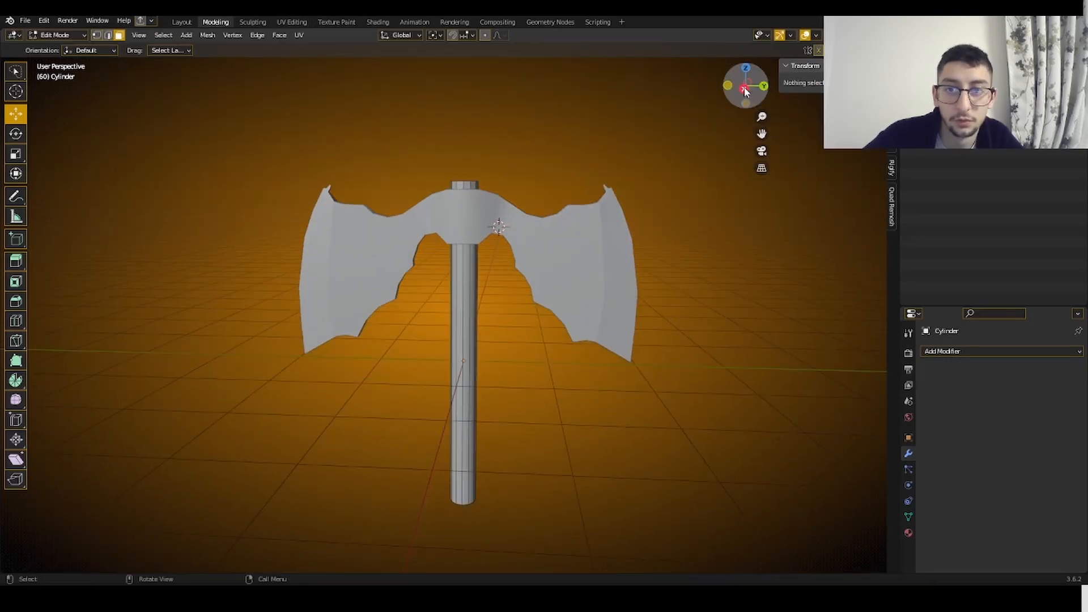
- Compare the axe with the reference drawing from the right orthographic view in Object Mode and select the handle
click(745, 89)
click(55, 35)
click(55, 46)
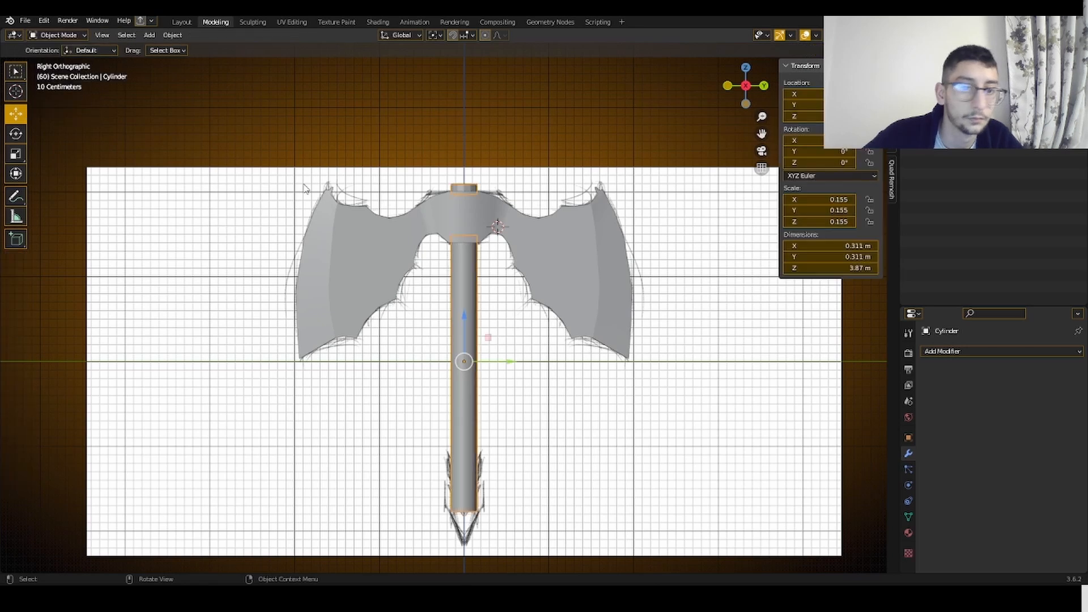
scroll(293, 120, up, 2)
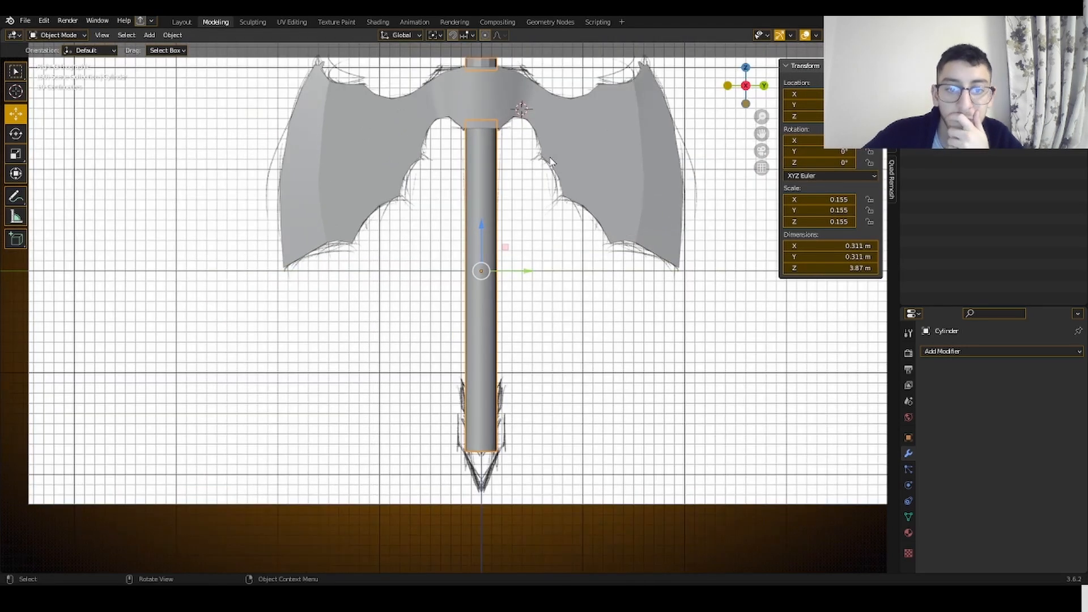
click(293, 121)
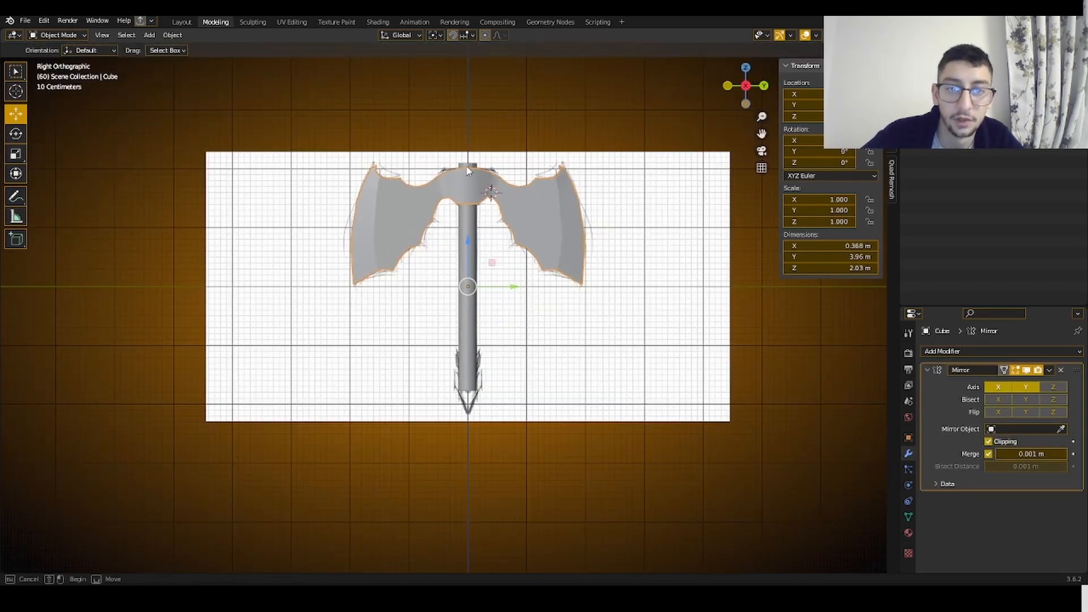
click(468, 171)
- Mark the edge loop around the handle cap's top as sharp and return to Object Mode
middle_drag(454, 213, 270, 186)
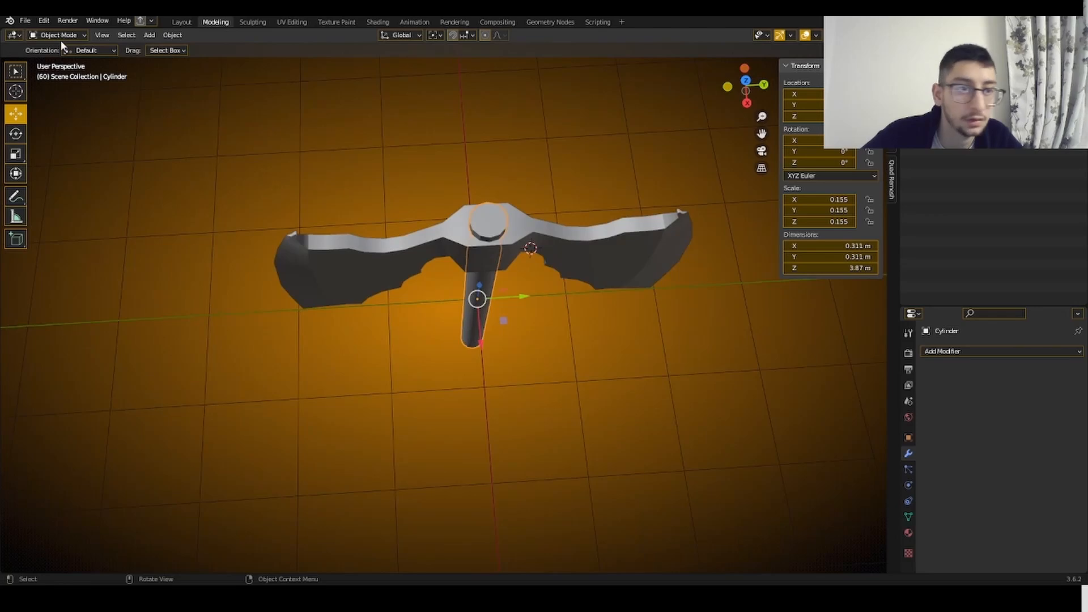
click(67, 60)
right_click(694, 425)
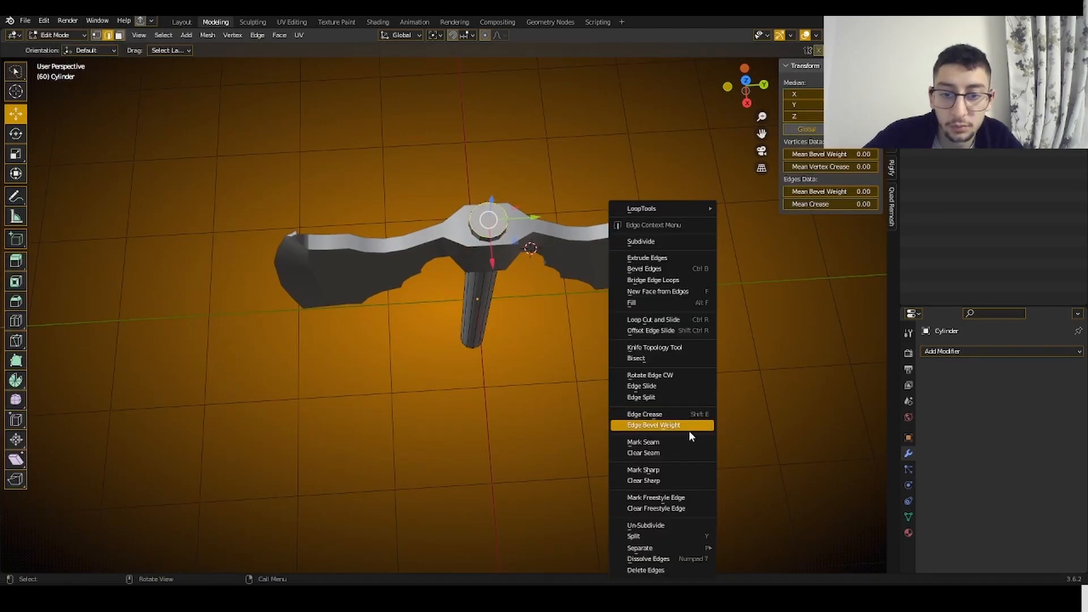
click(675, 469)
click(58, 36)
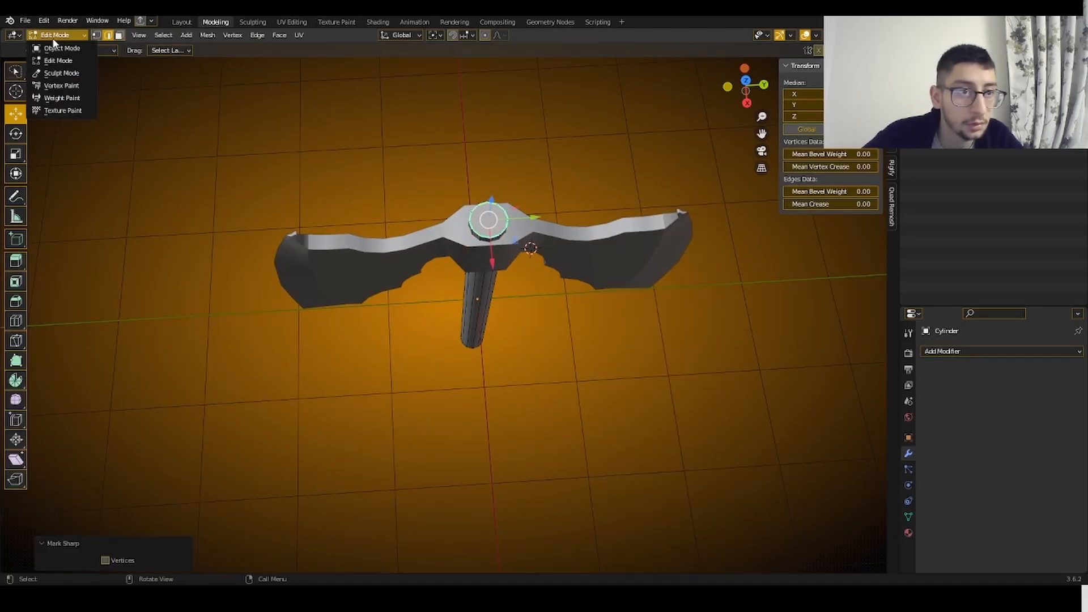
click(59, 49)
right_click(491, 247)
click(491, 246)
middle_drag(165, 543, 374, 345)
- Inspect the axe head's mesh in Edit Mode from the front, the side and behind
click(623, 202)
click(56, 35)
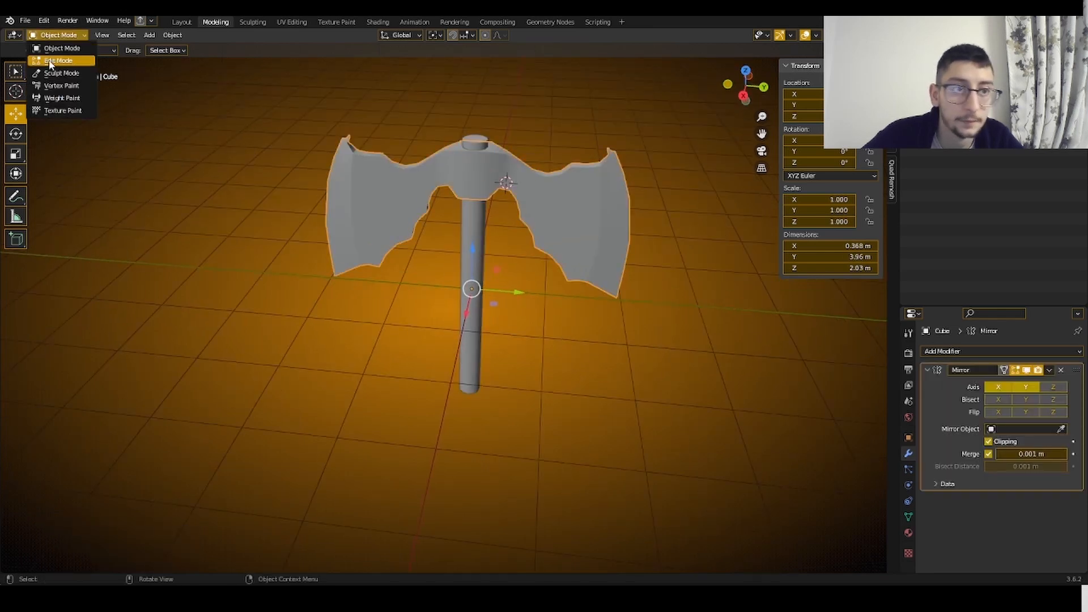
click(50, 61)
scroll(624, 173, up, 3)
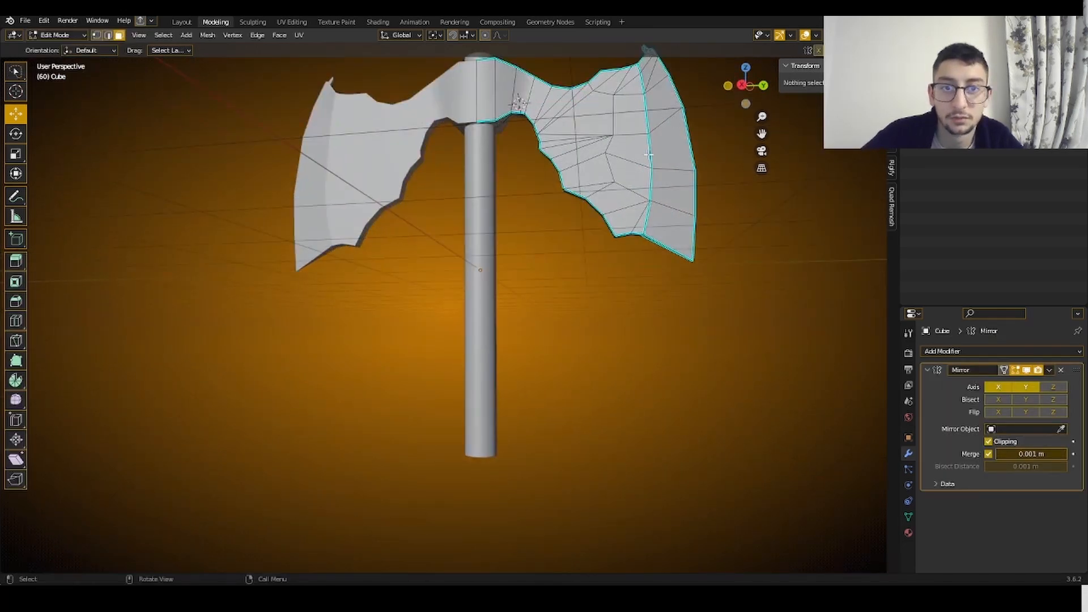
middle_drag(649, 154, 590, 138)
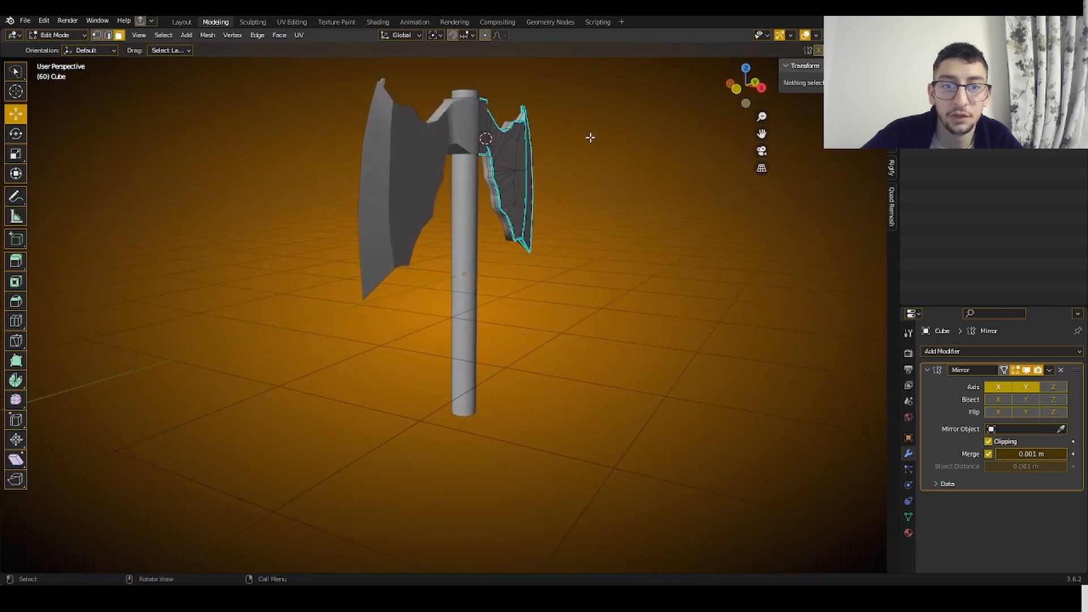
middle_drag(445, 139, 410, 148)
middle_drag(752, 122, 192, 133)
click(70, 38)
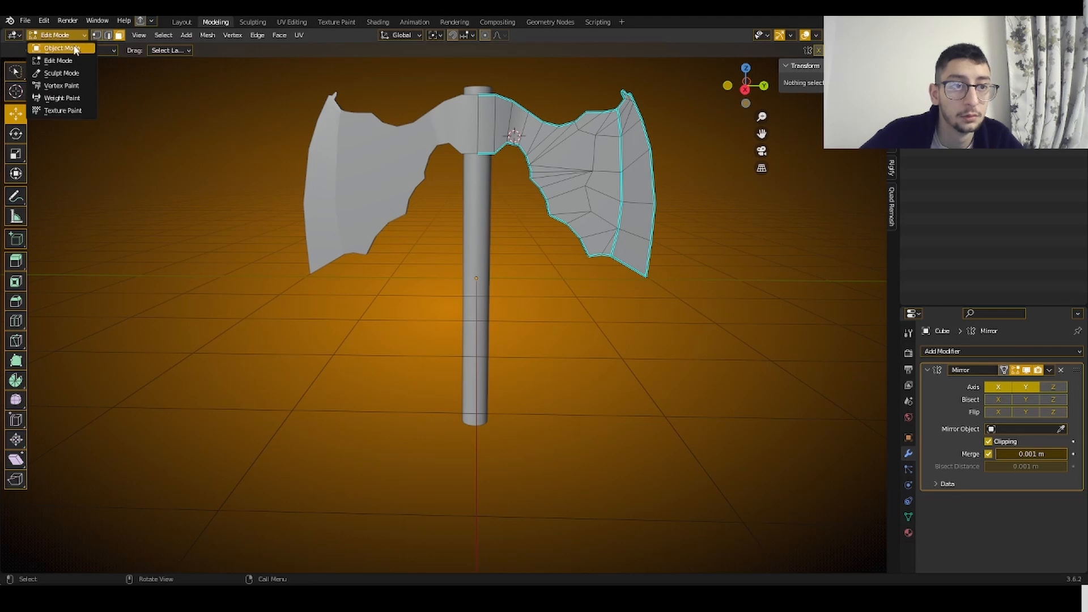
click(54, 45)
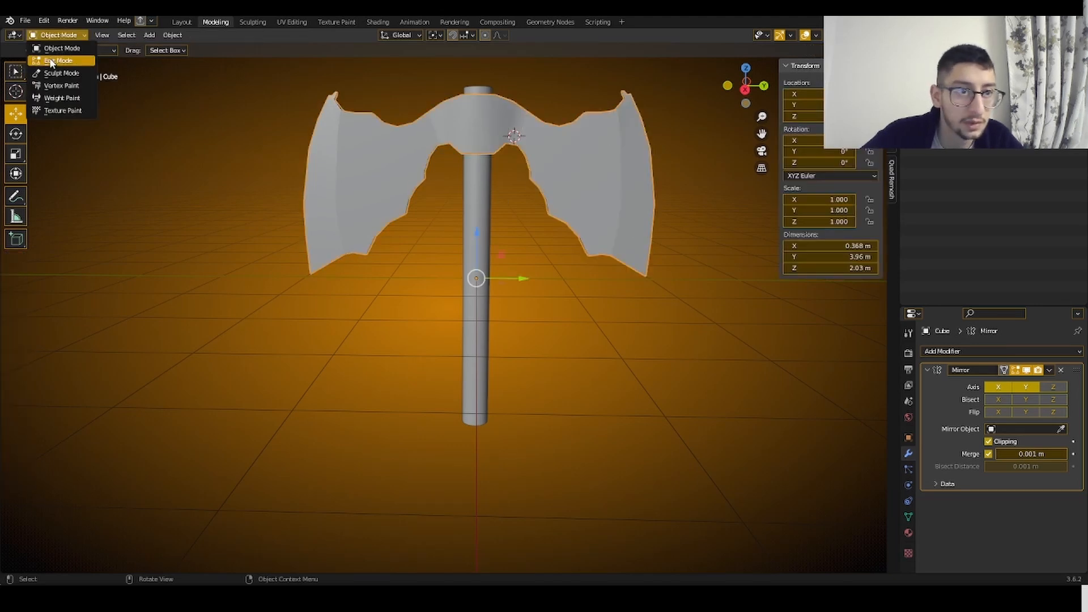
- Duplicate the blade's lower inner corner vertex and place the copy at the tip of the sketched pommel below the handle
click(52, 62)
click(745, 89)
click(585, 252)
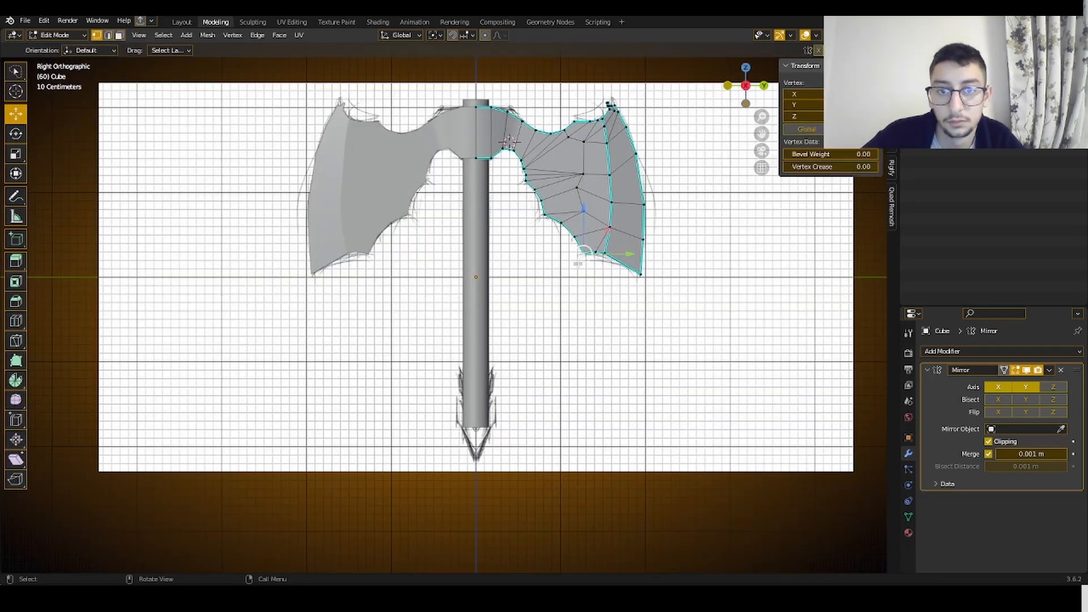
key(shift+d)
click(510, 445)
scroll(557, 368, up, 3)
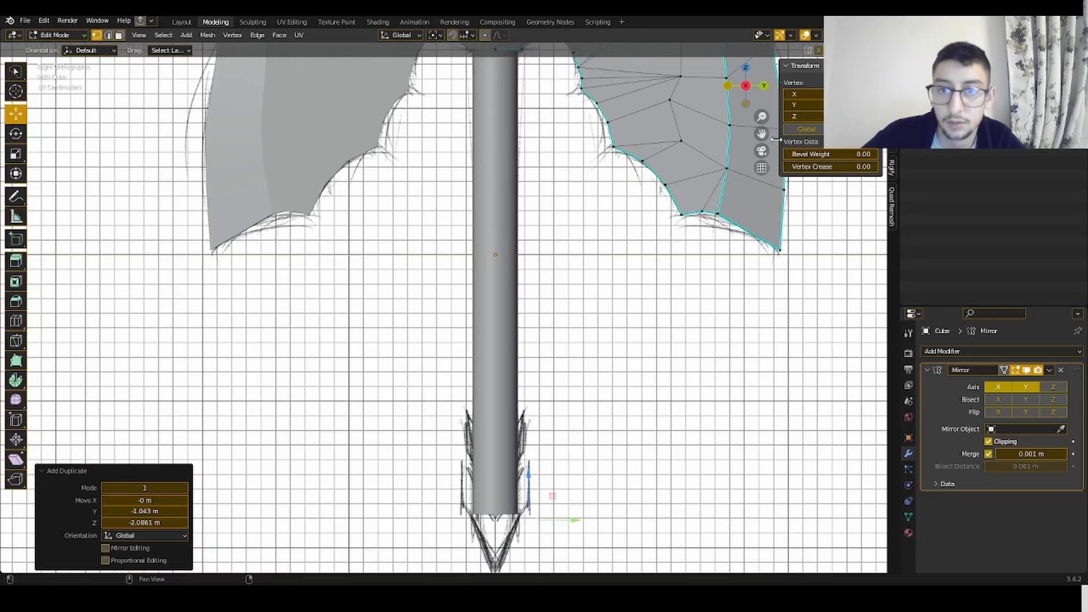
shift+middle_drag(557, 369, 560, 160)
scroll(666, 397, up, 4)
key(g)
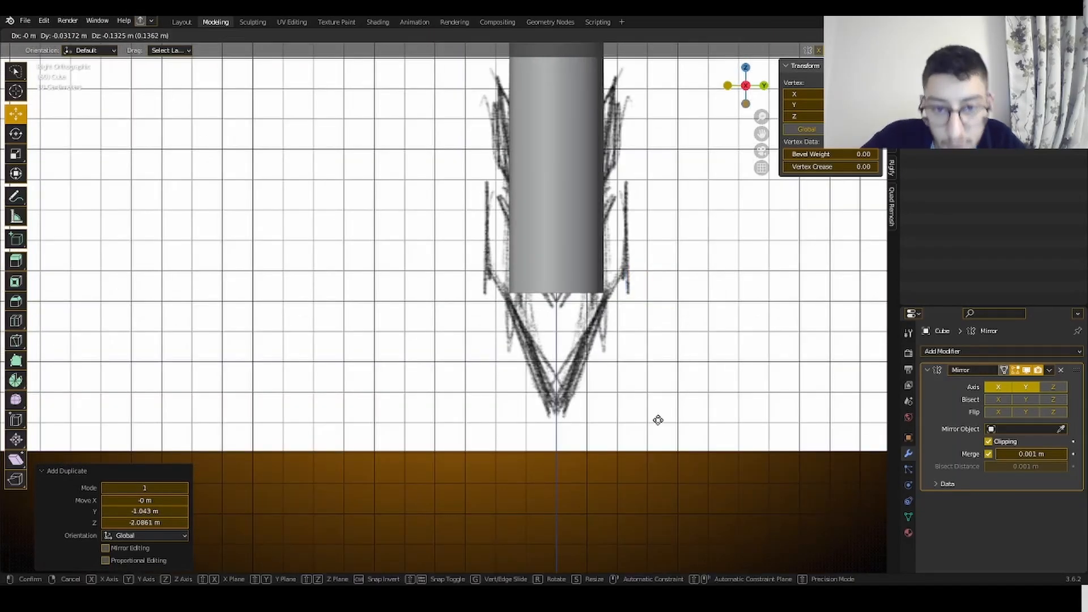
click(600, 485)
- Place another copied vertex at the outer corner of the sketched pommel beside the handle's lower end
scroll(635, 449, down, 5)
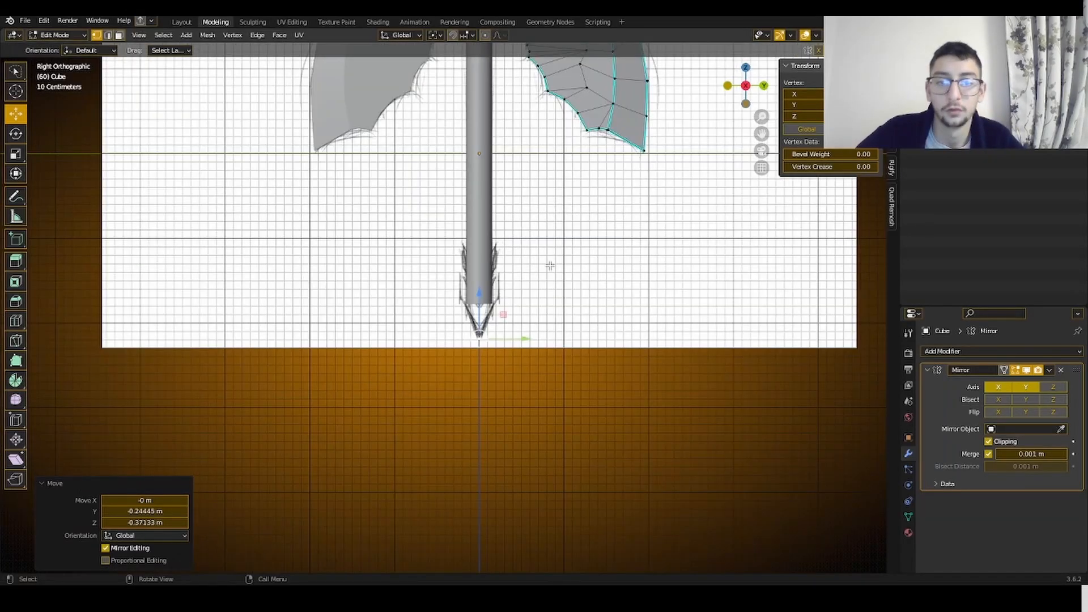
scroll(504, 314, up, 2)
key(g)
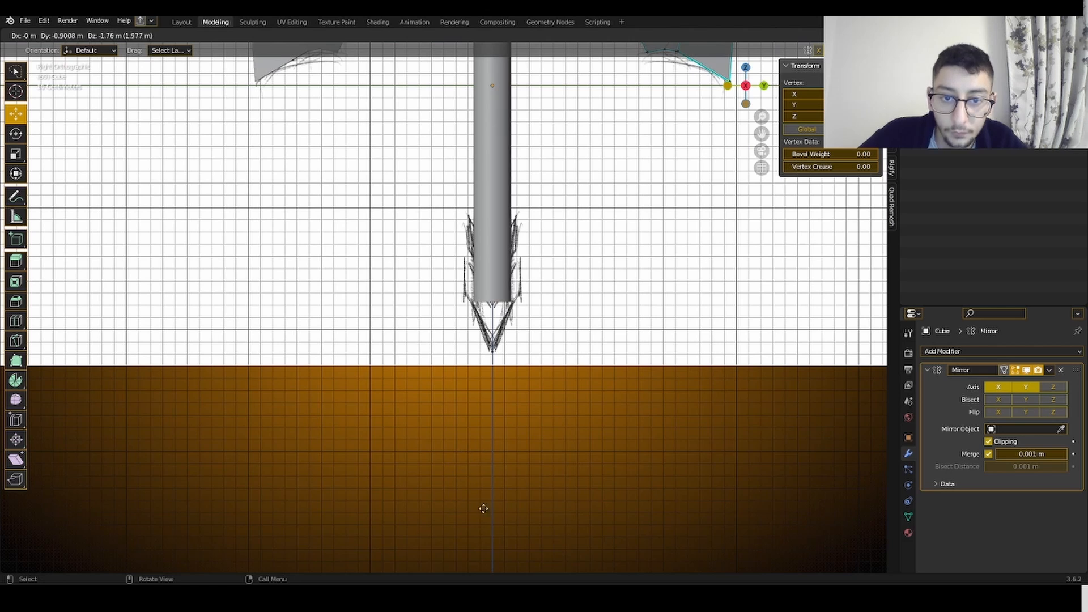
click(503, 461)
scroll(614, 514, up, 5)
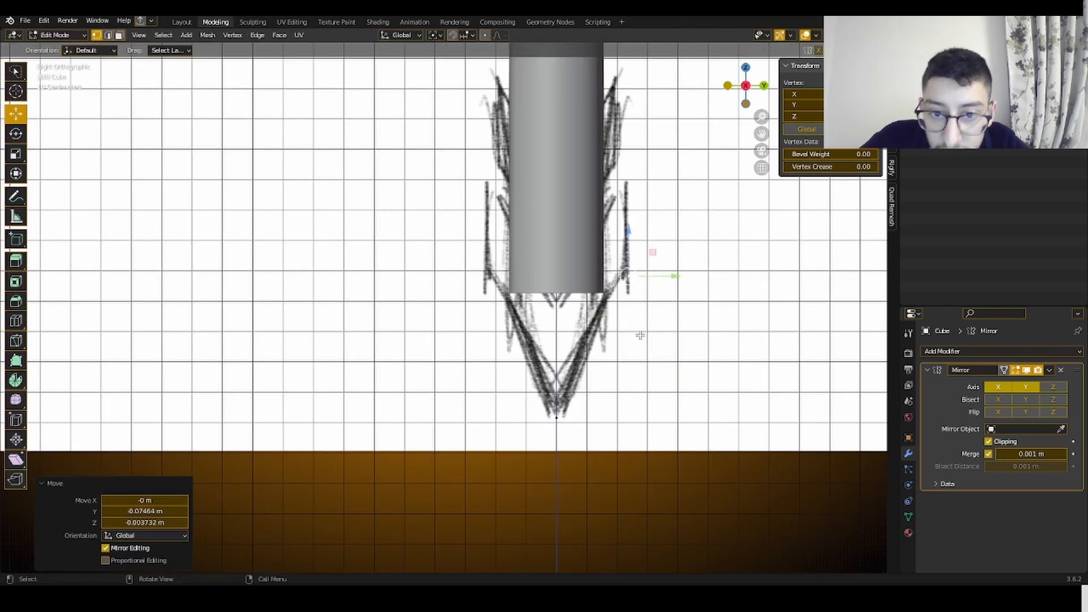
- Connect the pommel's outer and tip vertices with an edge and separate them from the axe head as their own object
click(643, 293)
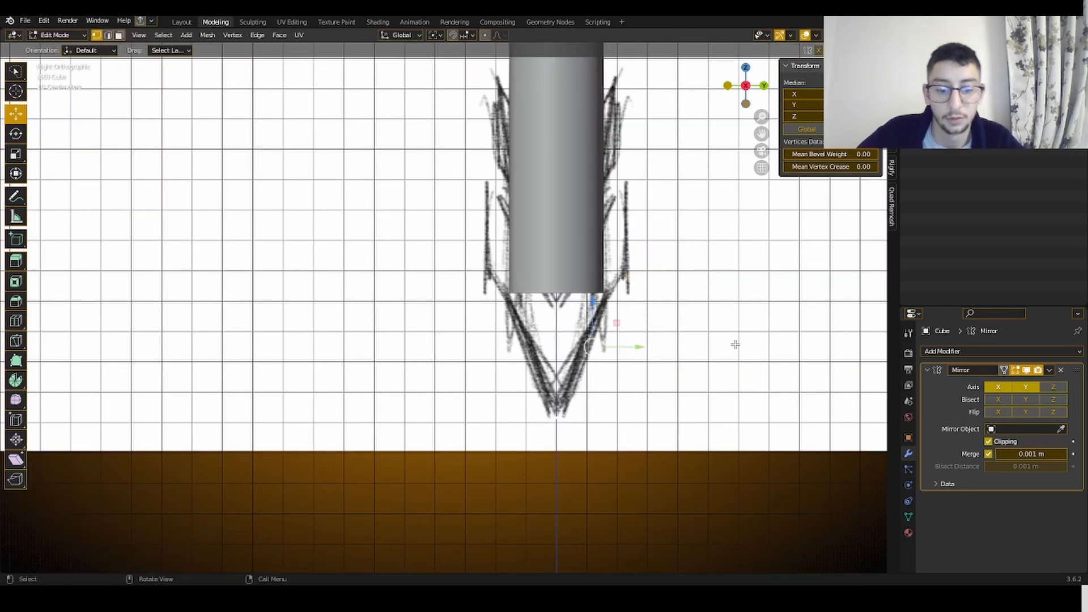
key(j)
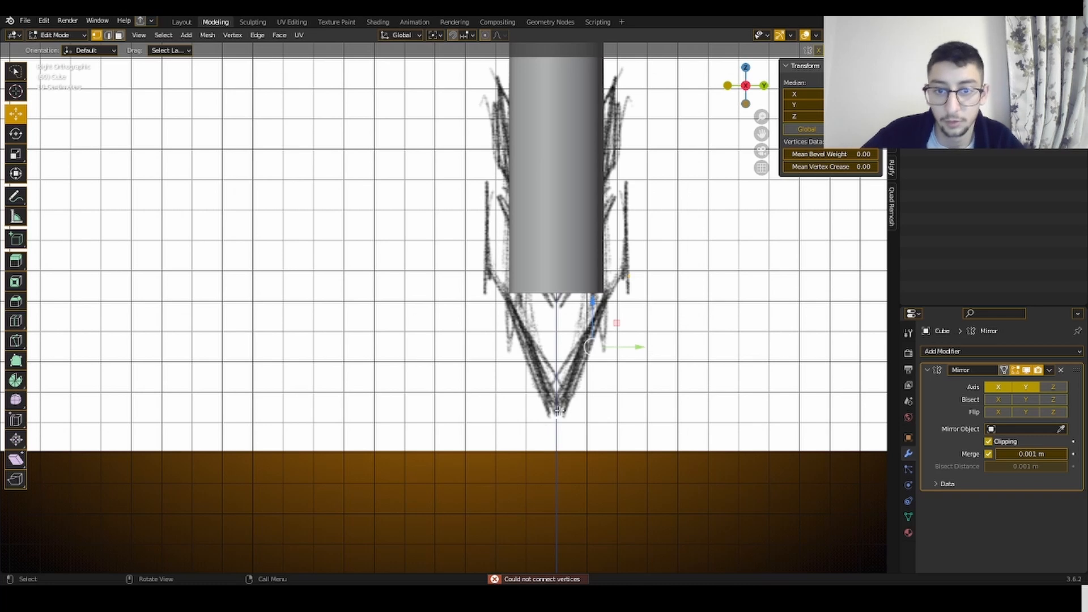
scroll(559, 411, down, 1)
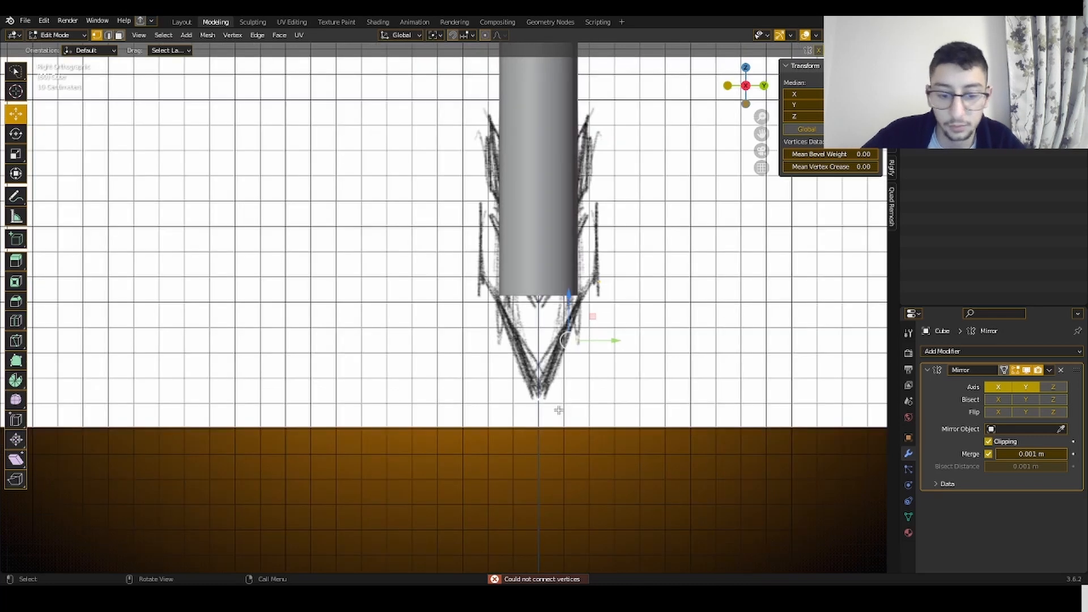
key(p)
click(626, 396)
- Switch from the axe head to the separated pommel outline and open its mesh with everything selected
click(81, 38)
click(59, 47)
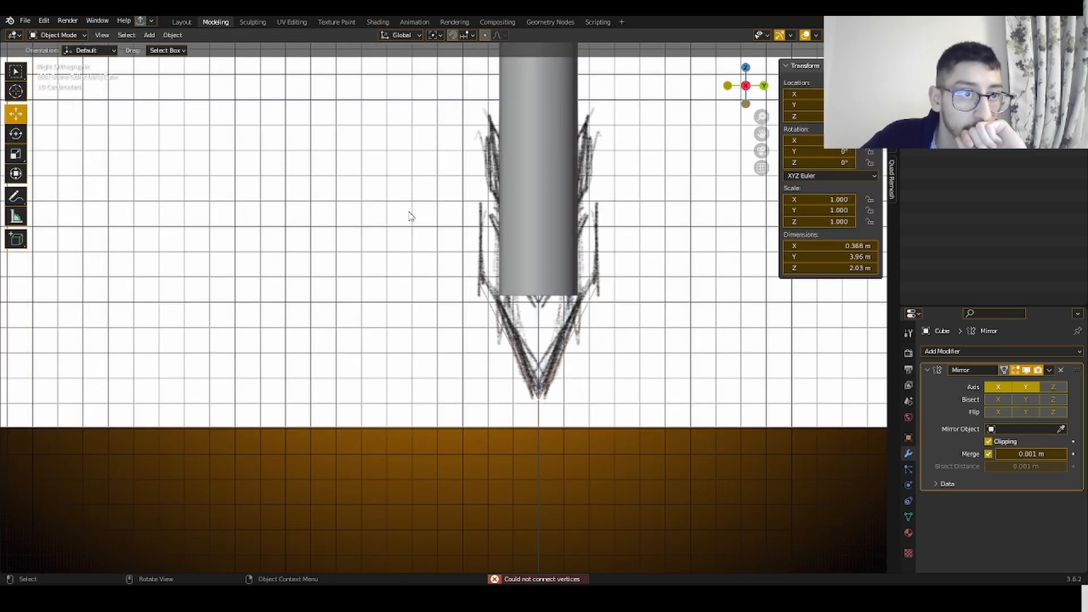
click(56, 35)
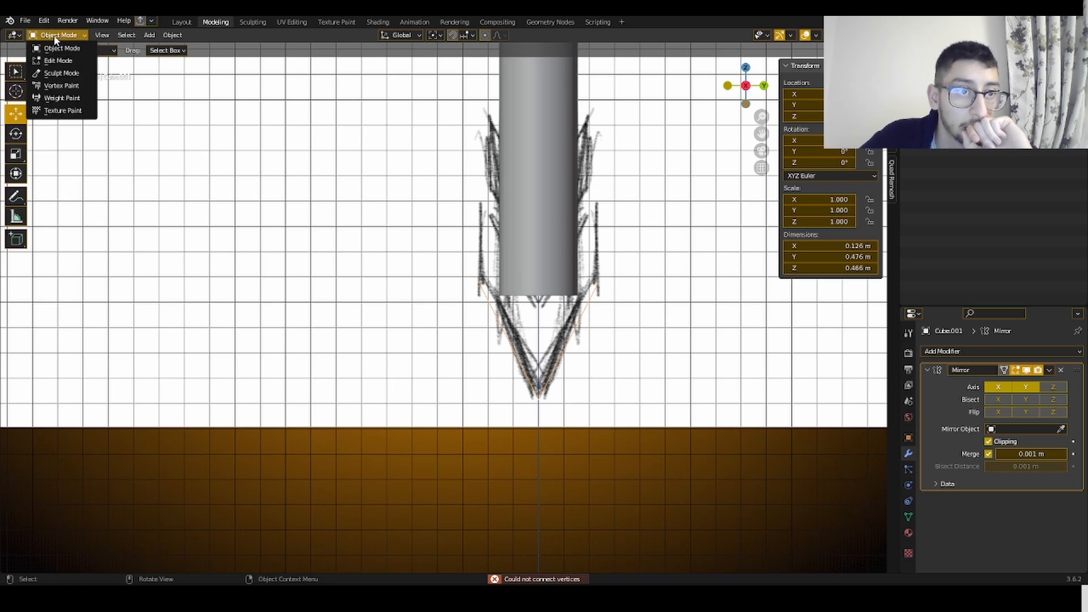
click(54, 59)
scroll(403, 219, down, 3)
key(a)
scroll(553, 266, down, 5)
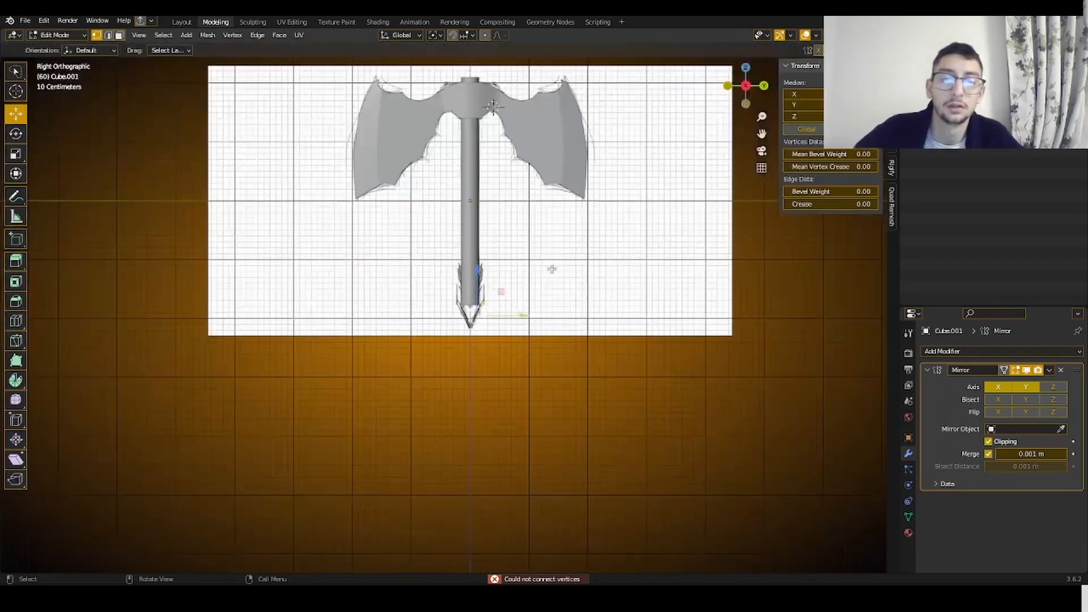
- Move the pommel outline's outer vertex up about 0.002 m on the sketch
scroll(553, 270, up, 10)
click(627, 276)
key(g)
click(653, 287)
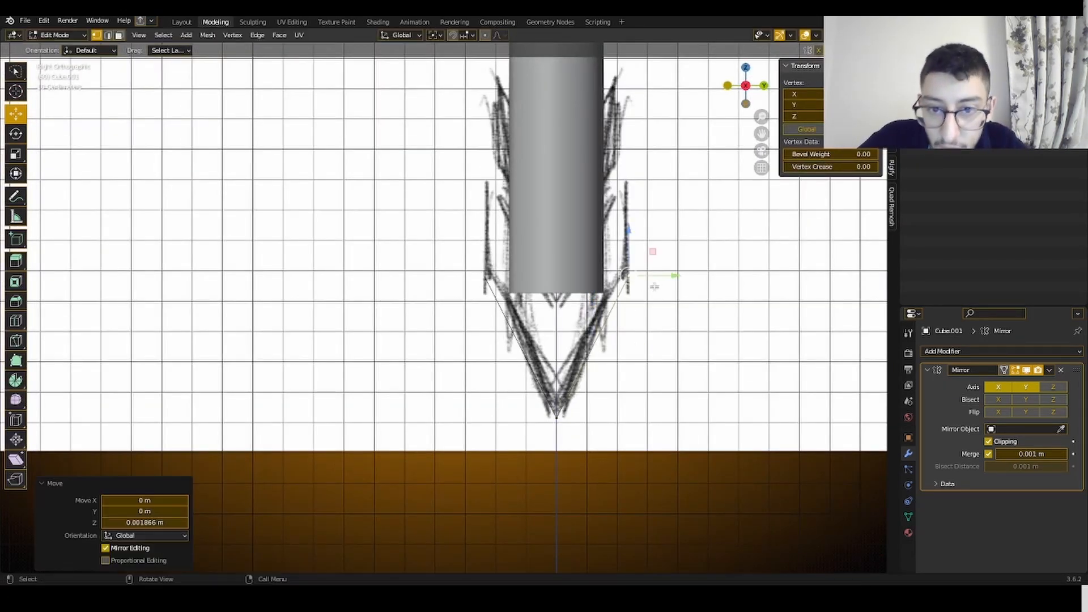
- Extrude the whole pommel outline edge straight up along the handle
key(a)
key(e)
right_click(629, 303)
drag(592, 304, 587, 205)
- Move the pommel panel outward along X so that it stands just clear of the handle's surface
middle_drag(587, 206, 499, 278)
drag(380, 382, 357, 379)
middle_drag(430, 336, 459, 382)
drag(439, 413, 436, 414)
- Raise the pommel panel's slanted upper edge along Z to make the panel taller
middle_drag(442, 409, 539, 371)
click(545, 357)
key(2)
click(598, 284)
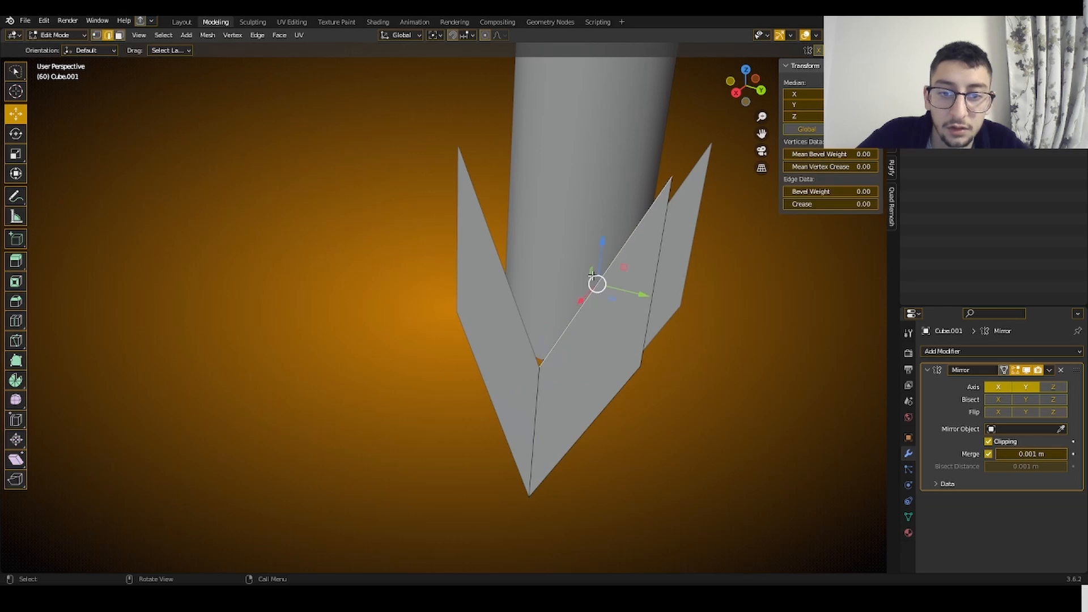
drag(599, 255, 602, 220)
- Extrude the whole pommel panel along X in to the mirror plane to give the pommel depth
key(a)
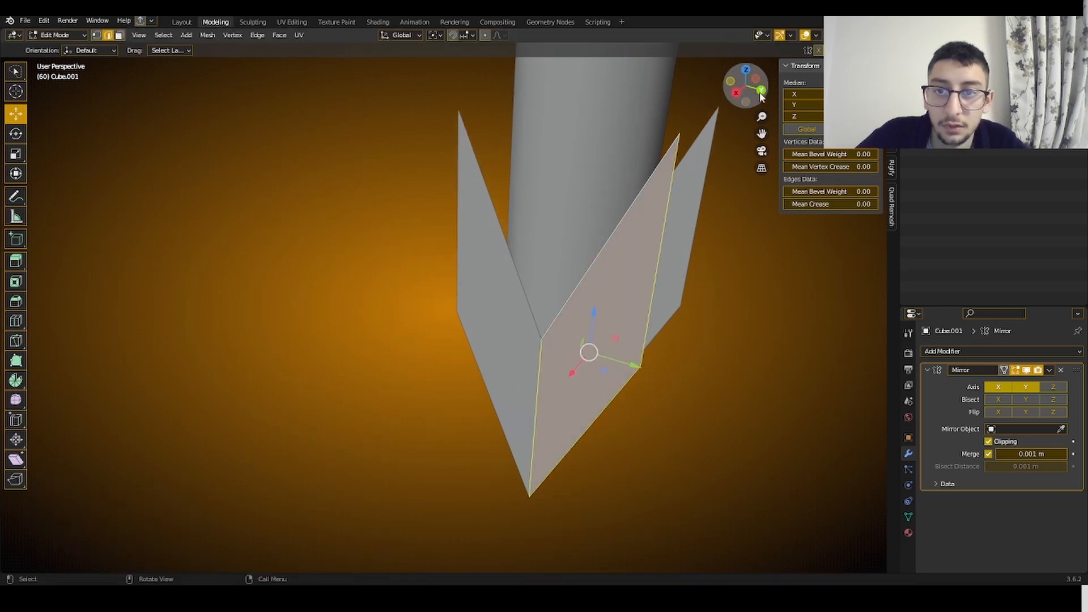
click(761, 94)
key(e)
right_click(369, 284)
key(g)
click(445, 281)
middle_drag(623, 312, 578, 318)
key(x)
key(Escape)
key(ctrl+z)
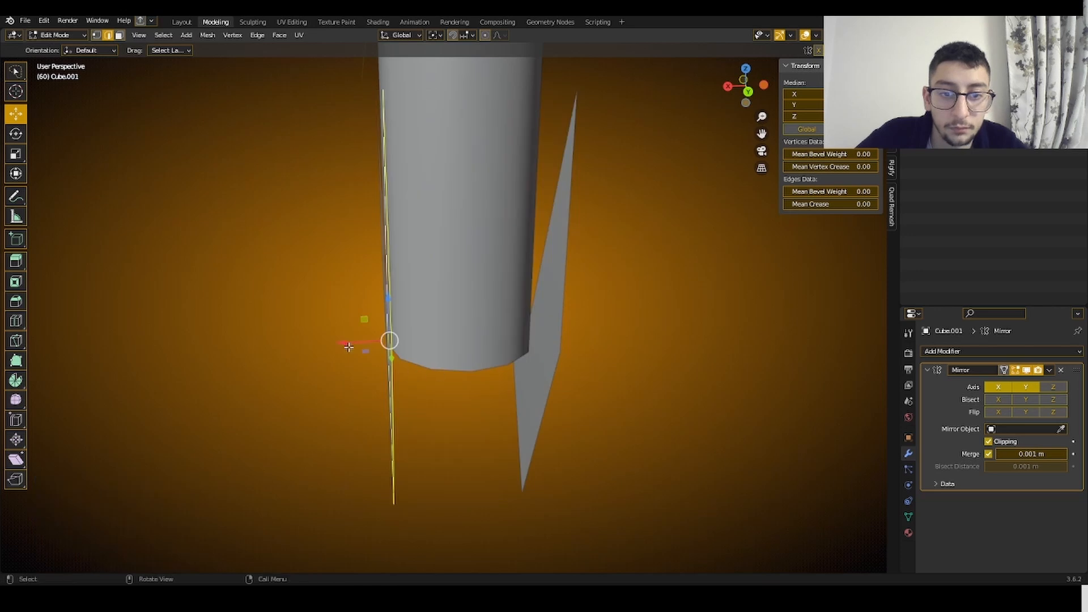
drag(348, 347, 595, 343)
key(x)
click(600, 297)
- Pull the pommel's front centre edge outward along X to form a raised ridge
scroll(599, 298, down, 4)
middle_drag(592, 300, 700, 292)
key(shift+z)
key(shift+z)
key(a)
click(747, 97)
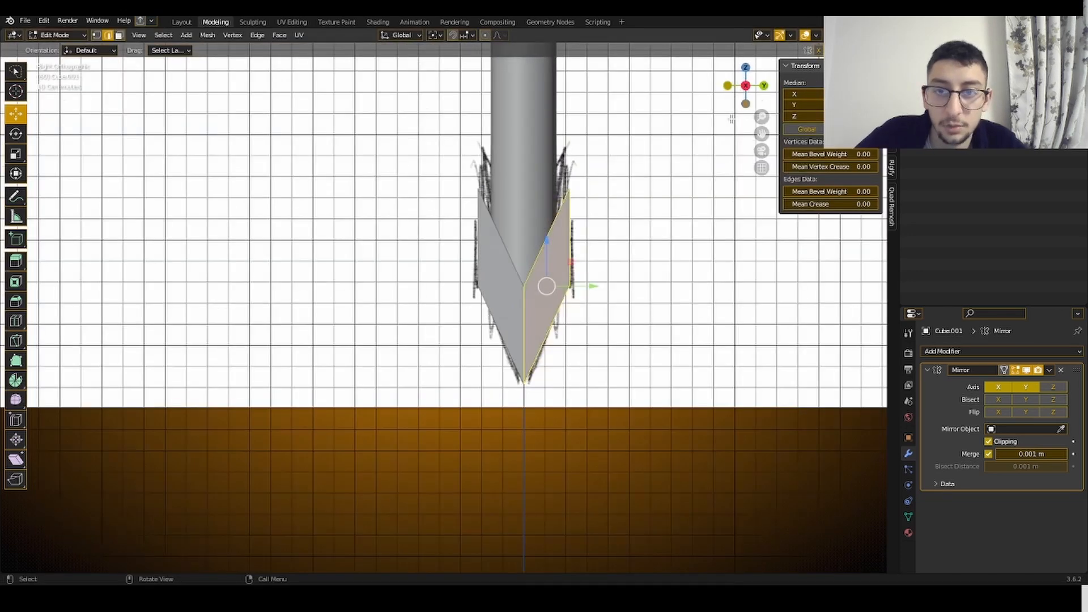
middle_drag(732, 118, 468, 365)
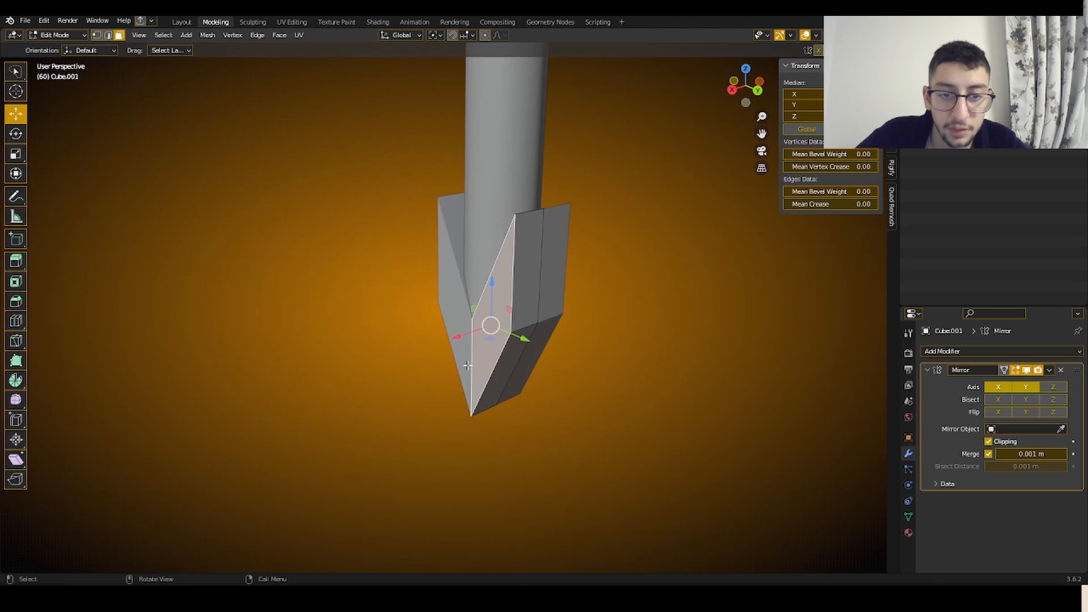
key(ctrl+z)
mouse_move(445, 347)
mouse_down()
mouse_move(436, 348)
mouse_move(442, 382)
mouse_move(428, 387)
mouse_up()
key(2)
click(469, 361)
mouse_move(520, 369)
middle_down()
mouse_move(473, 375)
mouse_move(632, 400)
mouse_move(630, 485)
mouse_move(576, 417)
mouse_move(537, 409)
middle_up()
- Recalculate the normals of the whole pommel mesh
key(alt+a)
key(a)
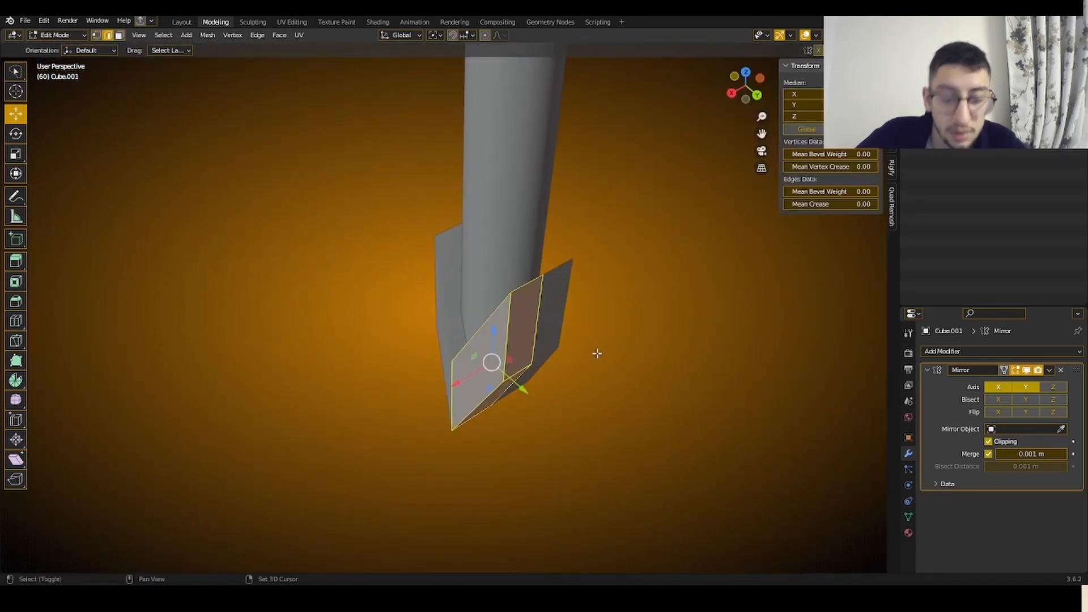
key(shift+n)
- Duplicate the whole pommel shape in the side view and move the copy up about 0.575 m along Z
click(731, 93)
key(z)
click(437, 225)
mouse_move(806, 159)
shift+middle_down()
mouse_move(783, 130)
mouse_move(746, 181)
shift+middle_up()
key(z)
click(638, 186)
scroll(527, 329, up, 3)
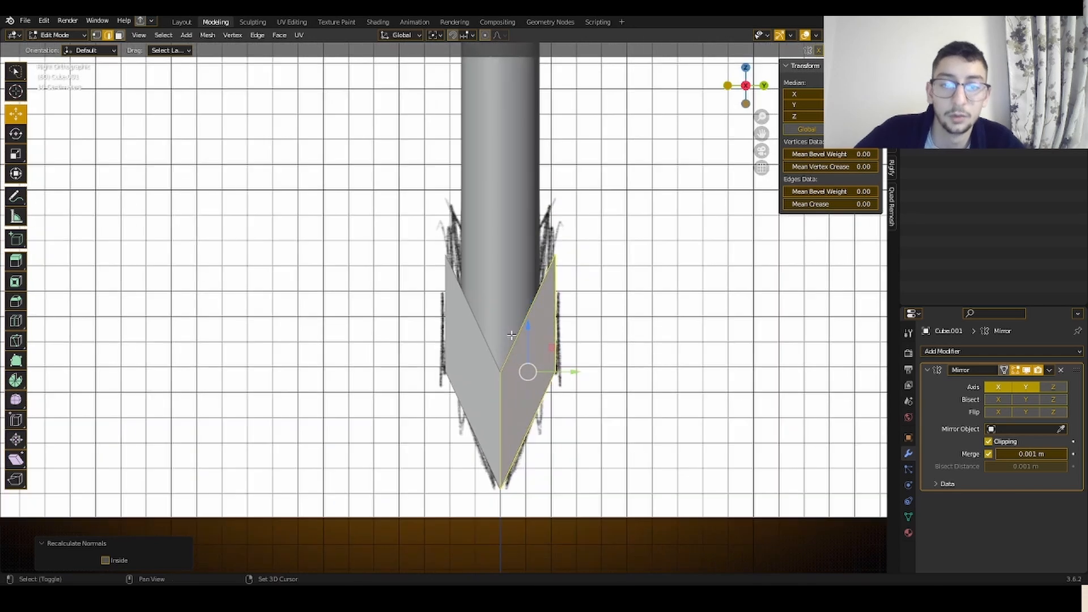
key(shift+d)
right_click(521, 336)
drag(527, 335, 544, 191)
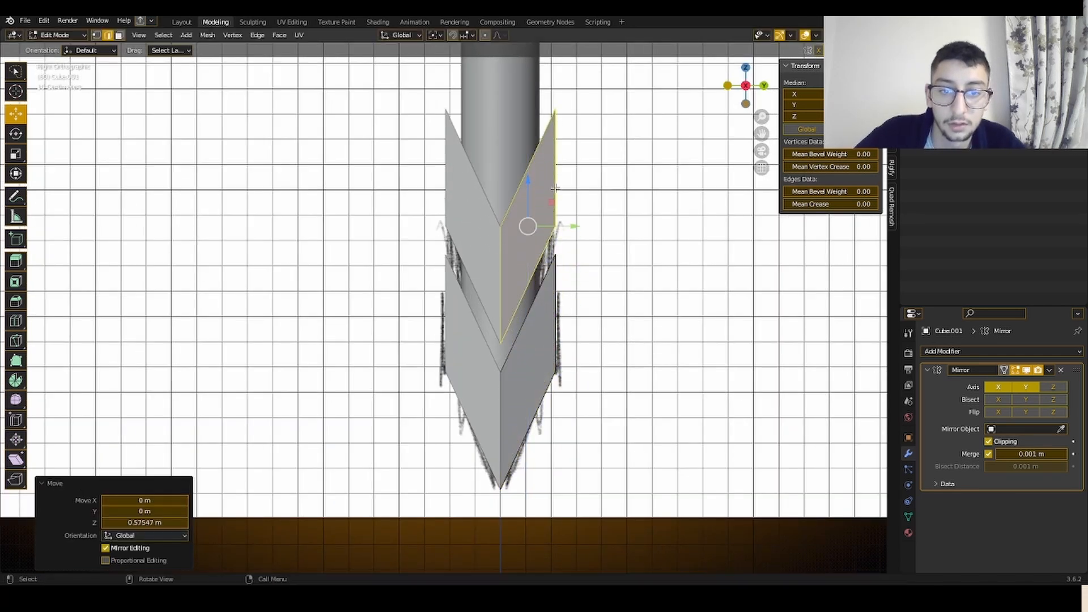
- Move both pommel tiers down along Z until they sit below the handle's end, with a last shift of about 0.254 m
middle_drag(572, 218, 541, 214)
click(595, 303)
middle_drag(595, 304, 506, 280)
scroll(539, 301, down, 8)
scroll(578, 291, up, 3)
key(a)
drag(459, 271, 460, 359)
mouse_move(510, 333)
middle_down()
mouse_move(597, 323)
mouse_move(505, 332)
middle_up()
scroll(515, 327, down, 5)
drag(470, 340, 469, 363)
scroll(427, 236, up, 3)
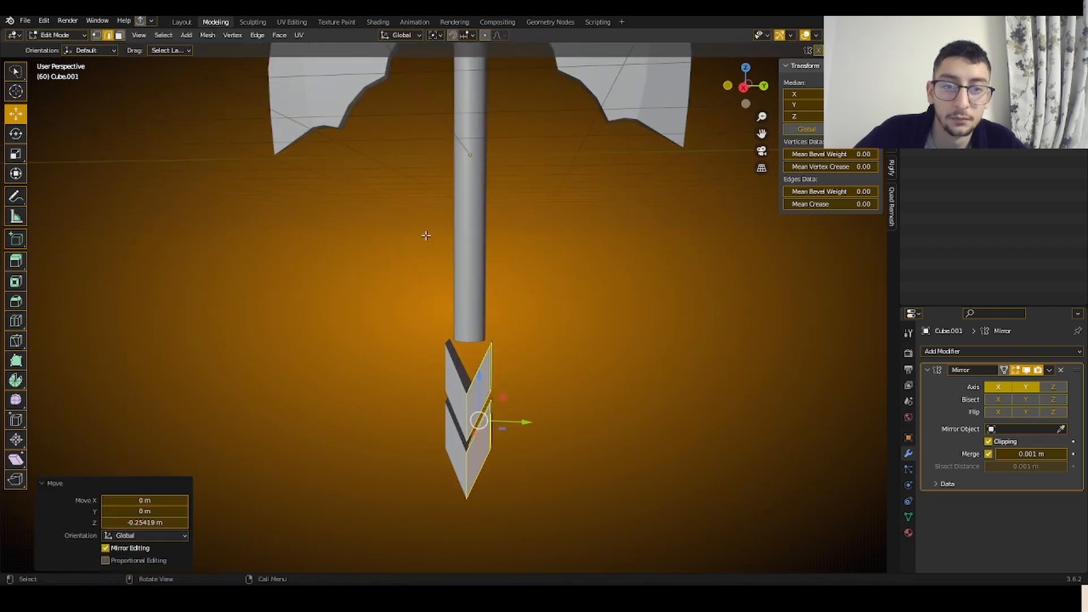
- Open the handle cylinder's mesh and move its bottom end down about 1.009 m into the pommel
click(57, 34)
click(53, 47)
click(457, 199)
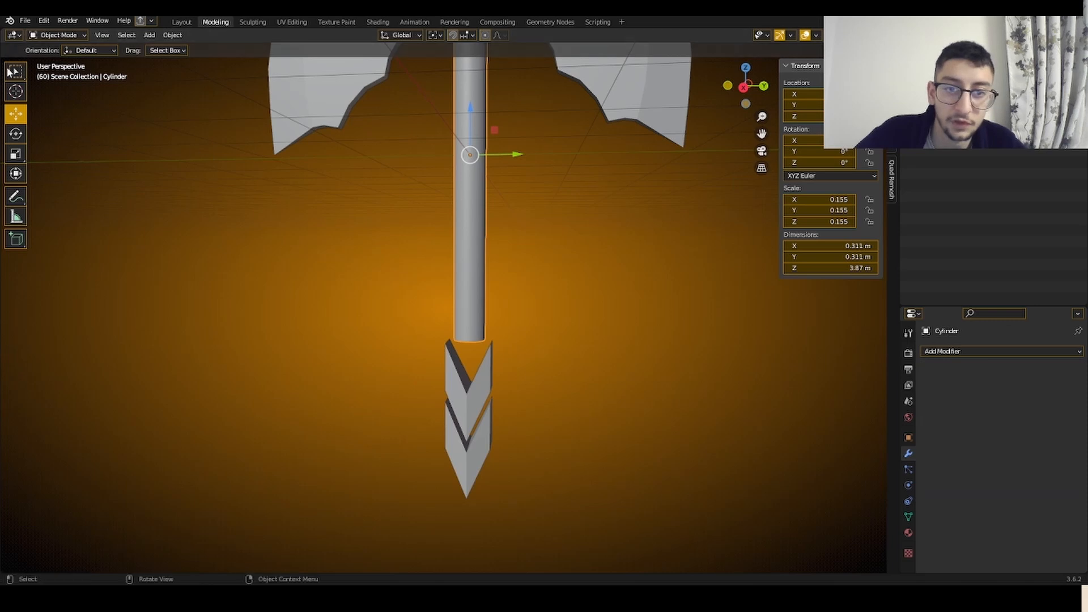
click(57, 34)
click(54, 60)
key(alt+z)
drag(543, 304, 326, 369)
key(g)
key(z)
click(576, 381)
key(alt+z)
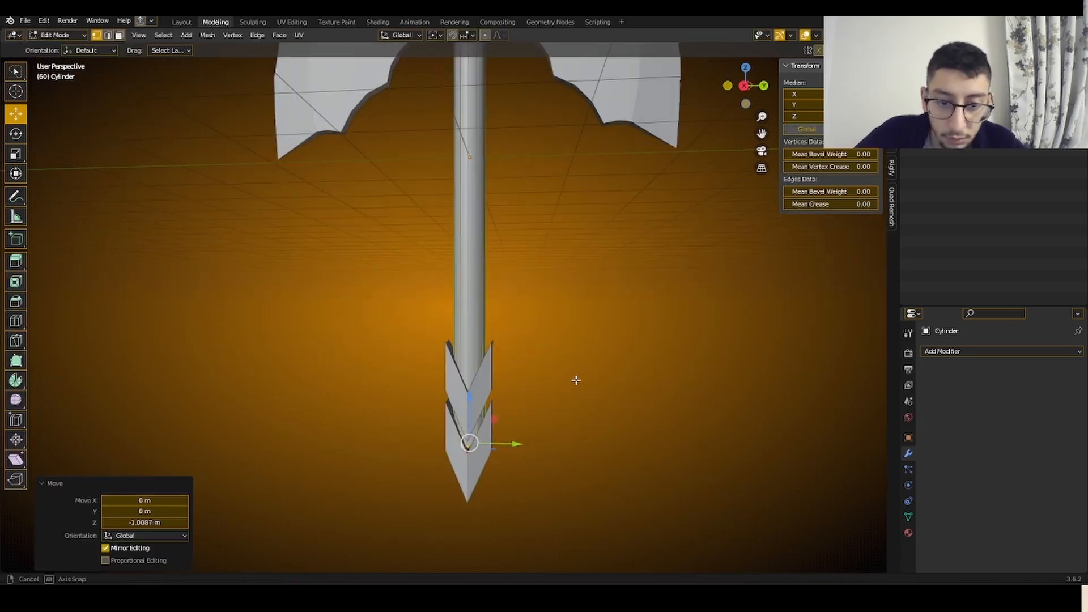
- Leave the handle's mesh and open the pommel object's mesh for editing
scroll(569, 372, down, 4)
middle_drag(577, 380, 522, 326)
scroll(522, 326, up, 3)
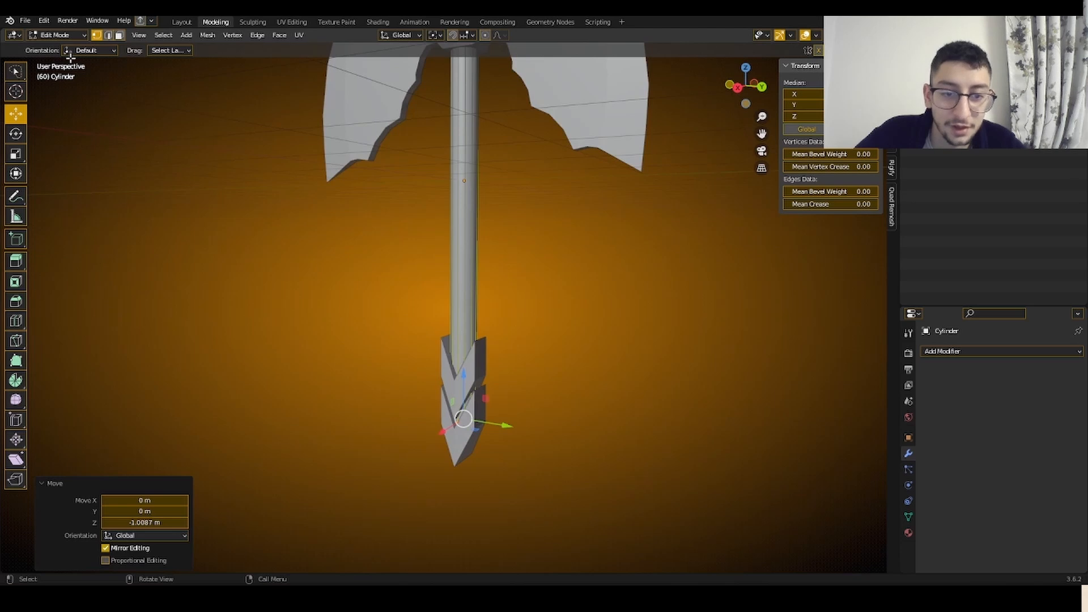
click(60, 35)
click(53, 48)
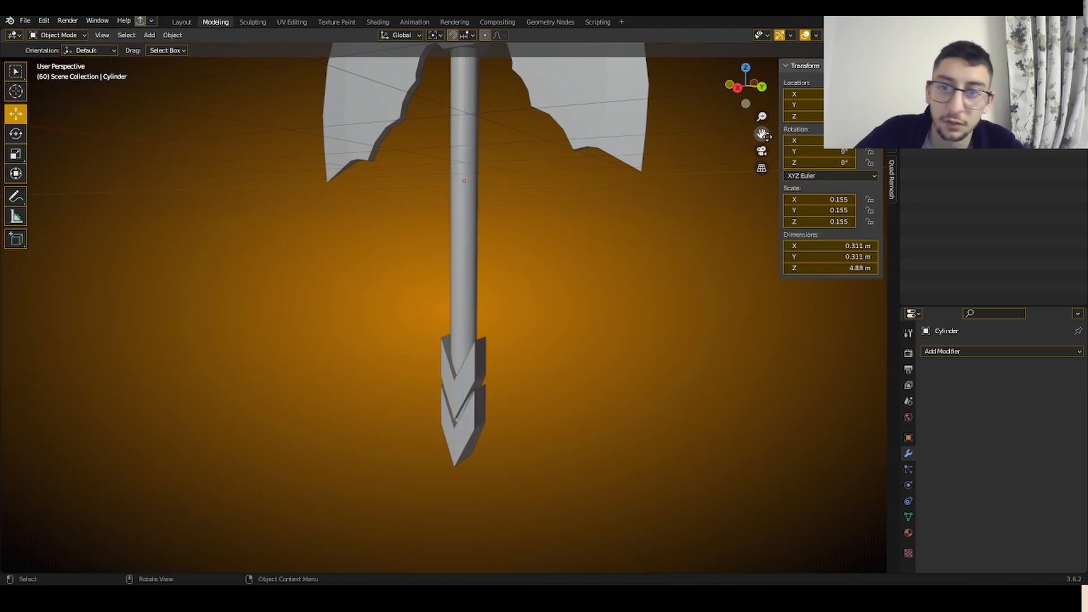
scroll(485, 201, down, 5)
middle_drag(485, 201, 544, 189)
scroll(513, 216, up, 2)
click(477, 479)
middle_drag(477, 479, 433, 435)
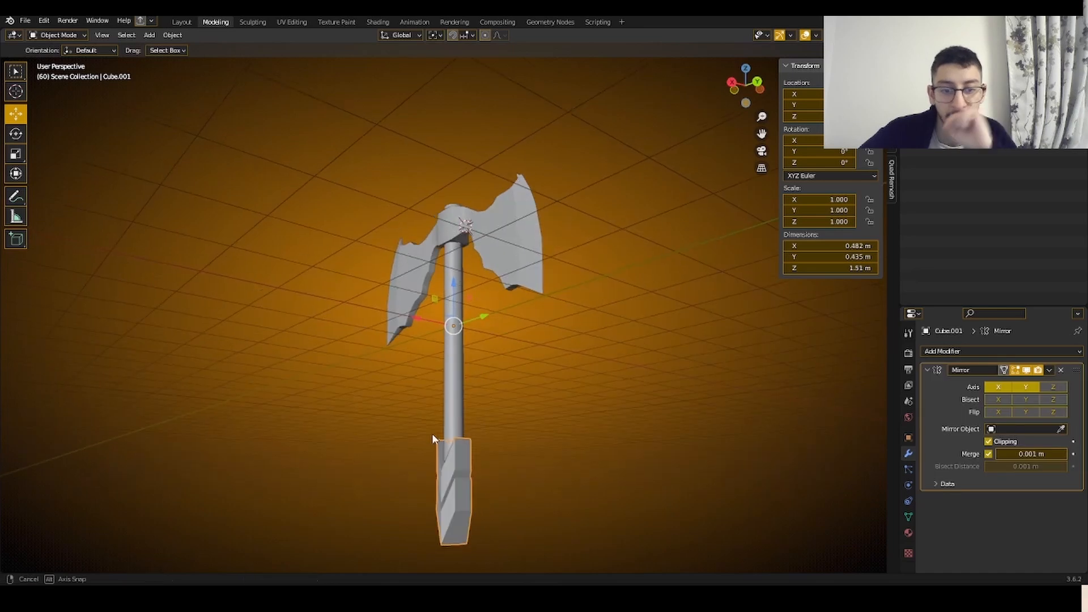
click(80, 38)
click(80, 60)
- Scale the whole pommel down along X to make it slimmer front to back
middle_drag(391, 142, 473, 180)
key(s)
key(x)
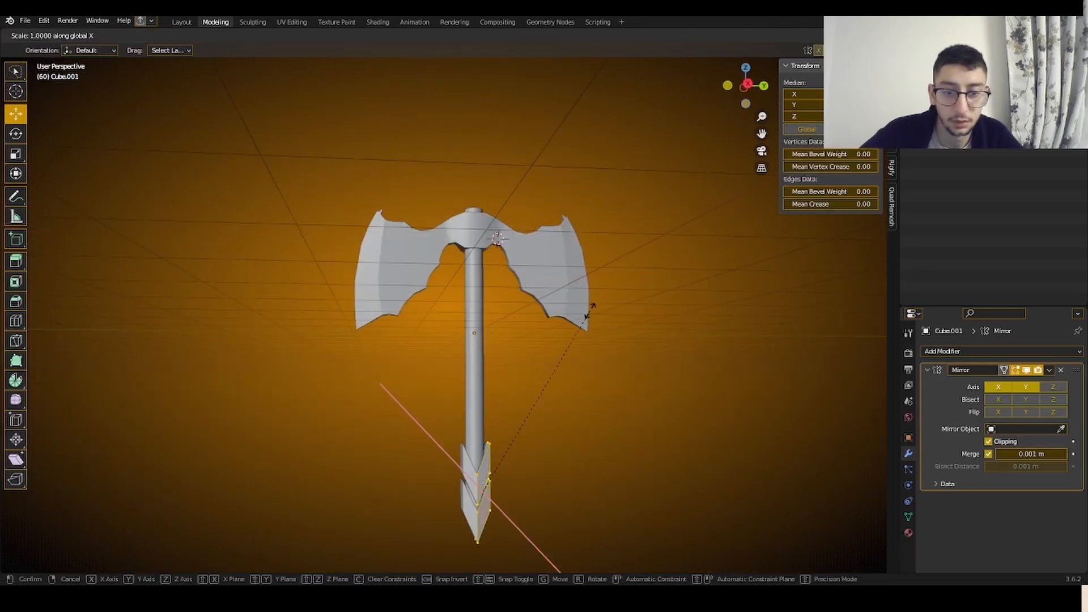
click(587, 316)
middle_drag(732, 298, 612, 316)
key(s)
key(x)
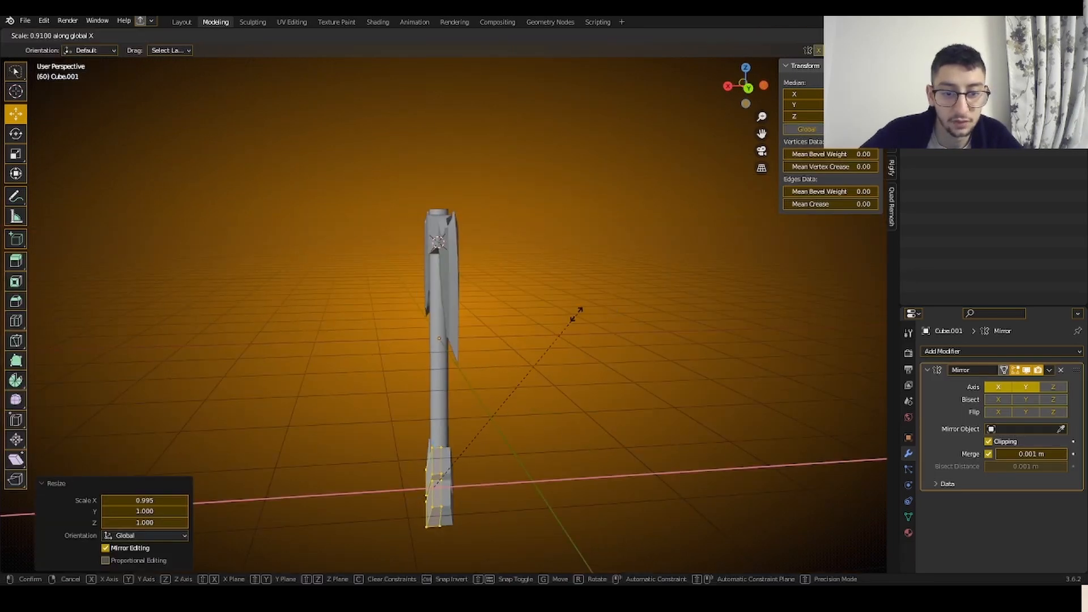
click(506, 344)
- Undo and redo the pommel's last X scaling to compare its shape before and after
middle_drag(513, 346, 669, 359)
key(ctrl+z)
middle_drag(600, 346, 530, 312)
click(678, 316)
middle_drag(580, 377, 604, 378)
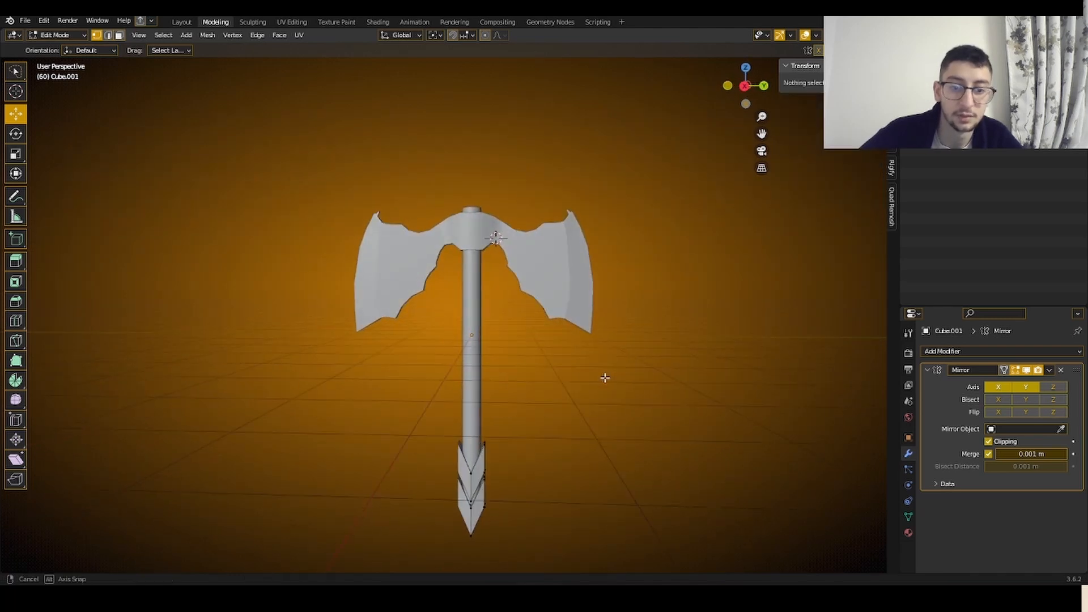
key(a)
key(ctrl+z)
key(ctrl+shift+z)
key(ctrl+shift+z)
key(ctrl+shift+z)
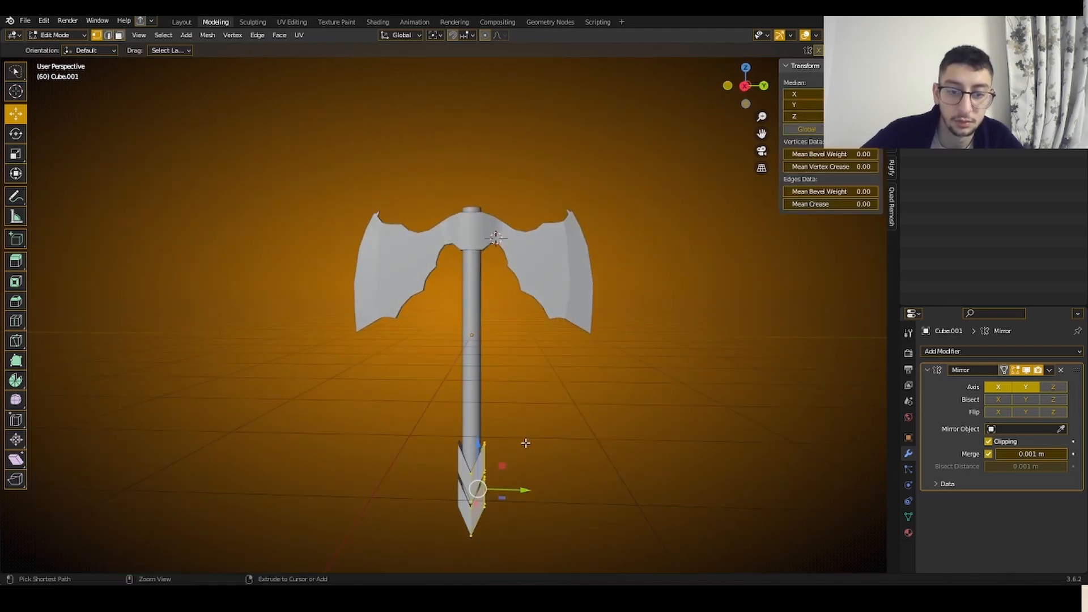
- Try a loop cut across the pommel and shift it about -0.019 m along Y
click(491, 458)
right_click(491, 458)
key(s)
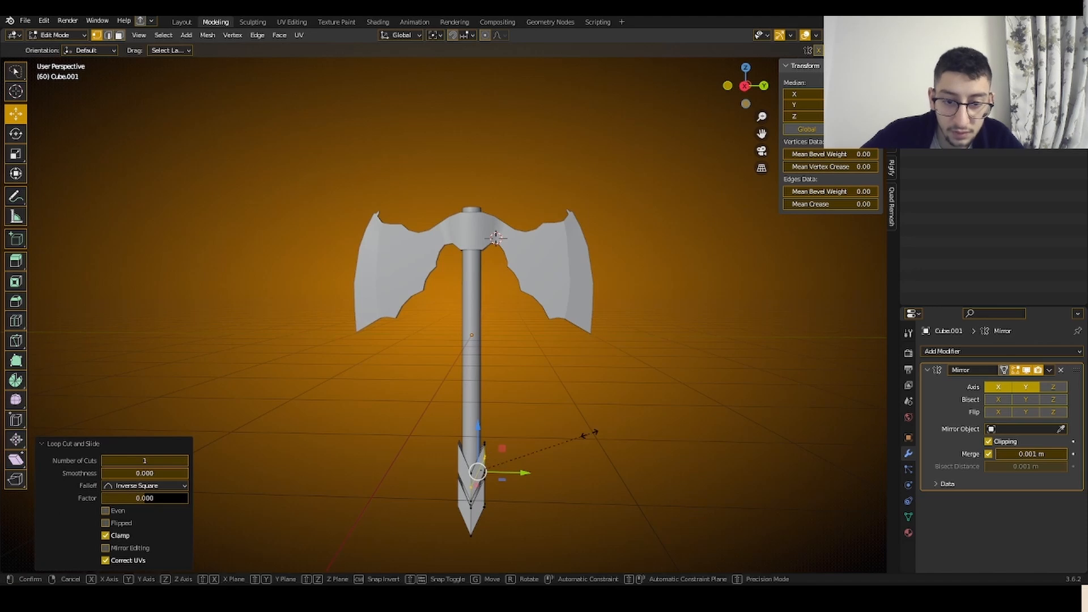
key(y)
click(505, 483)
key(g)
key(y)
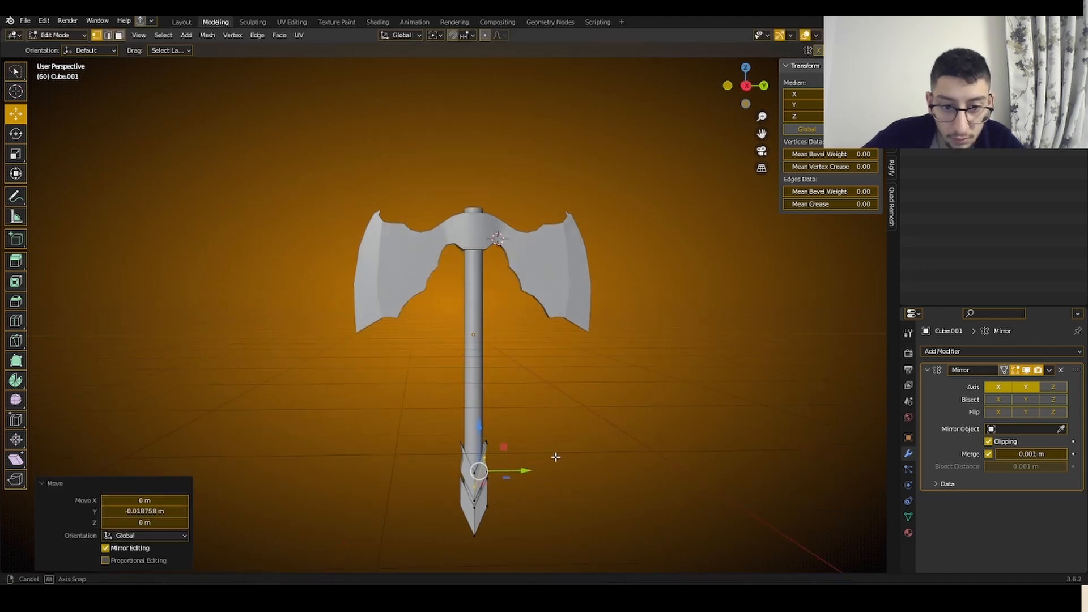
middle_drag(539, 451, 537, 418)
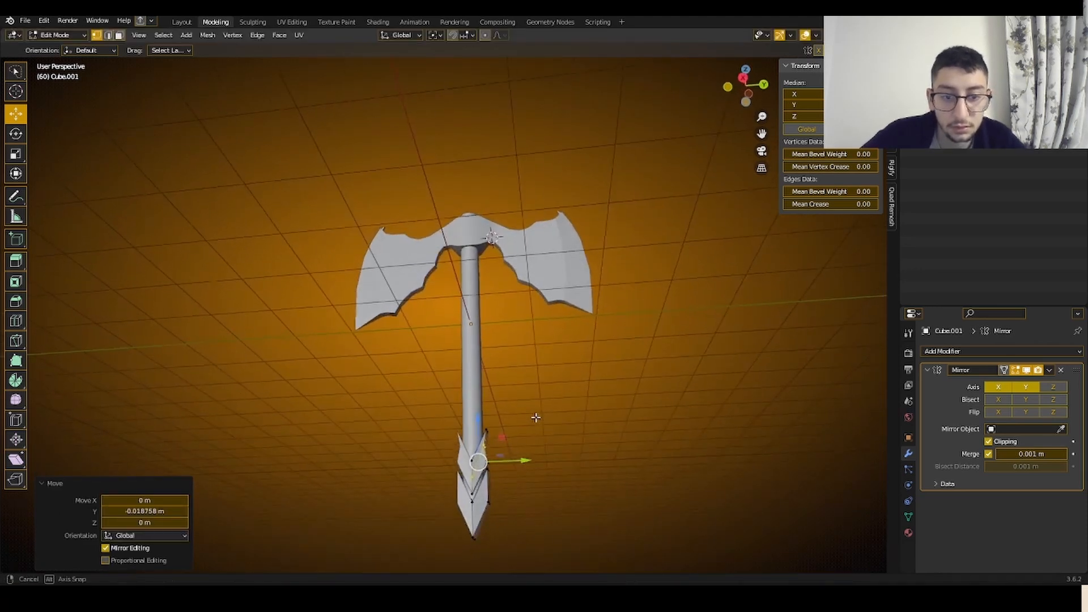
key(ctrl+z)
key(ctrl+z)
key(ctrl+z)
key(ctrl+z)
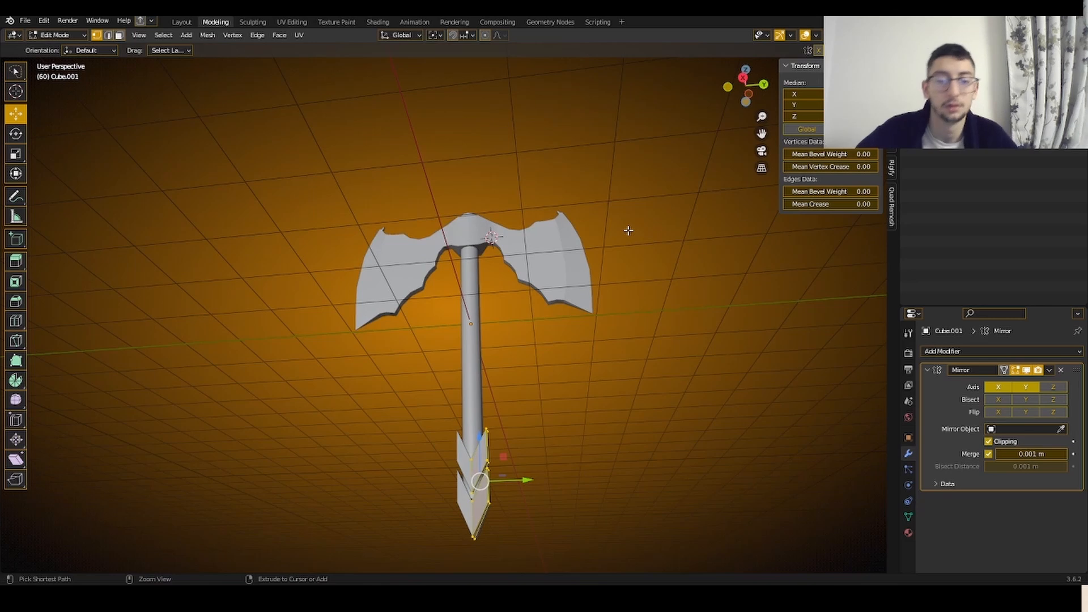
- Leave the pommel's mesh and shade the axe head smooth with Auto Smooth at 180°
middle_drag(629, 231, 651, 354)
click(574, 335)
scroll(651, 354, up, 3)
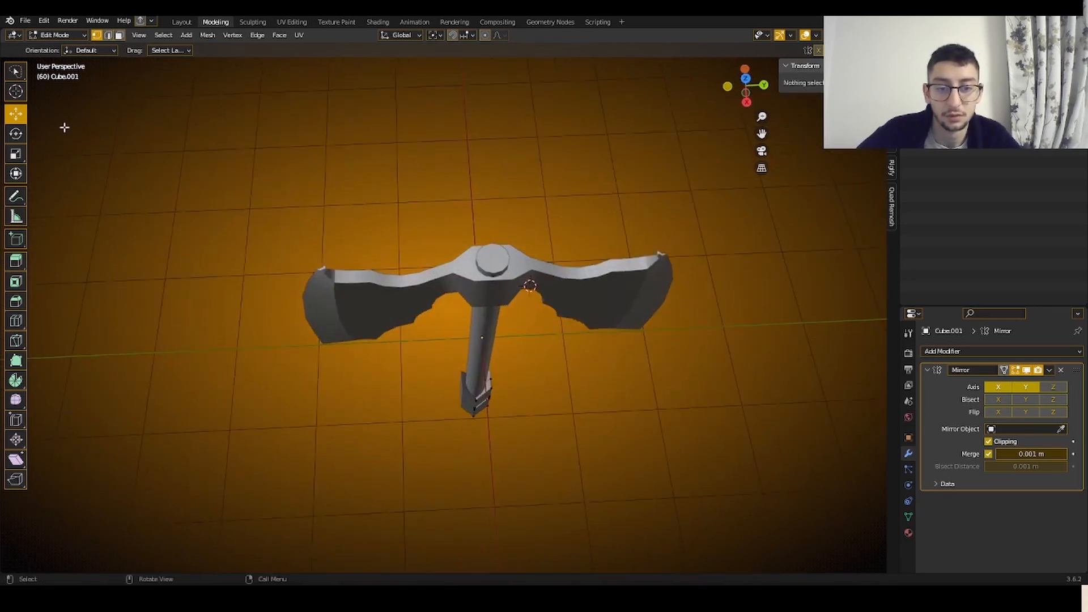
click(57, 35)
click(51, 44)
middle_drag(546, 193, 522, 177)
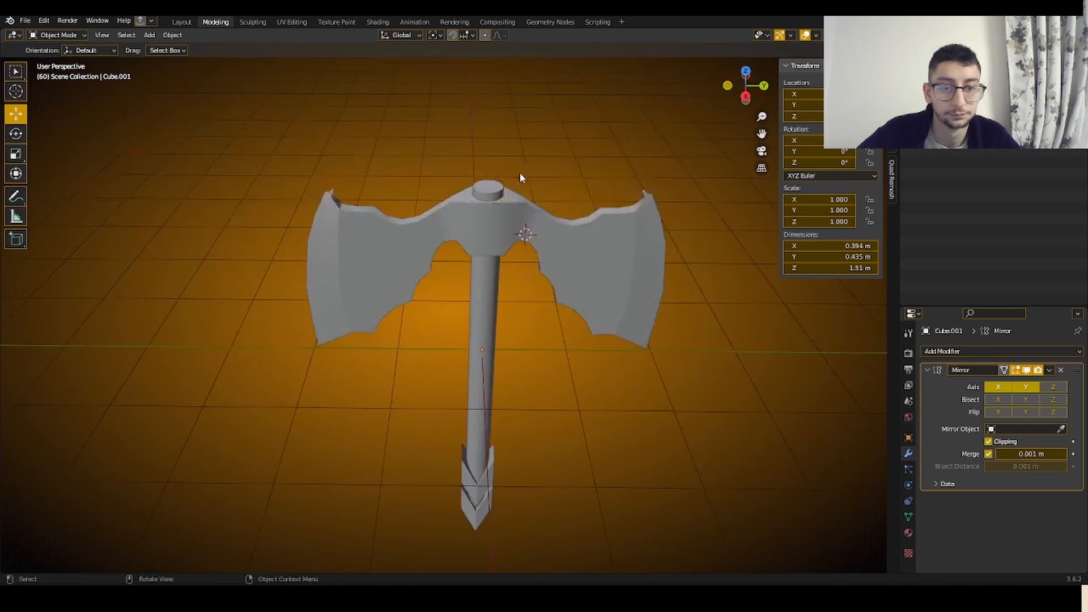
click(540, 231)
right_click(540, 230)
click(539, 230)
middle_drag(539, 231, 518, 248)
- Open the axe head's mesh and clear the sharp mark from an edge near the blade's upper tip
scroll(519, 247, up, 3)
click(65, 36)
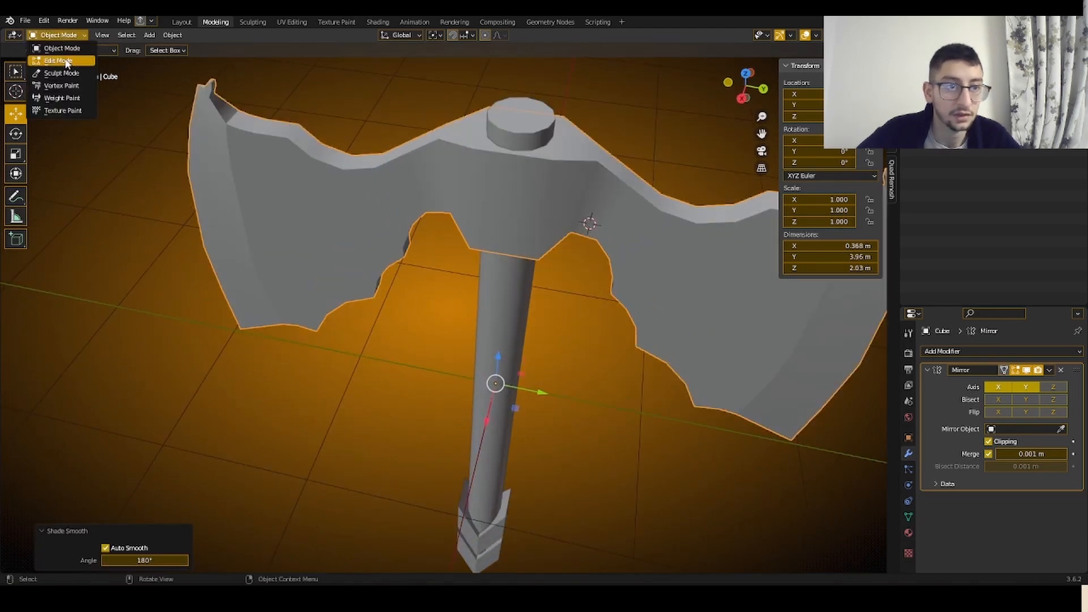
click(61, 60)
click(801, 216)
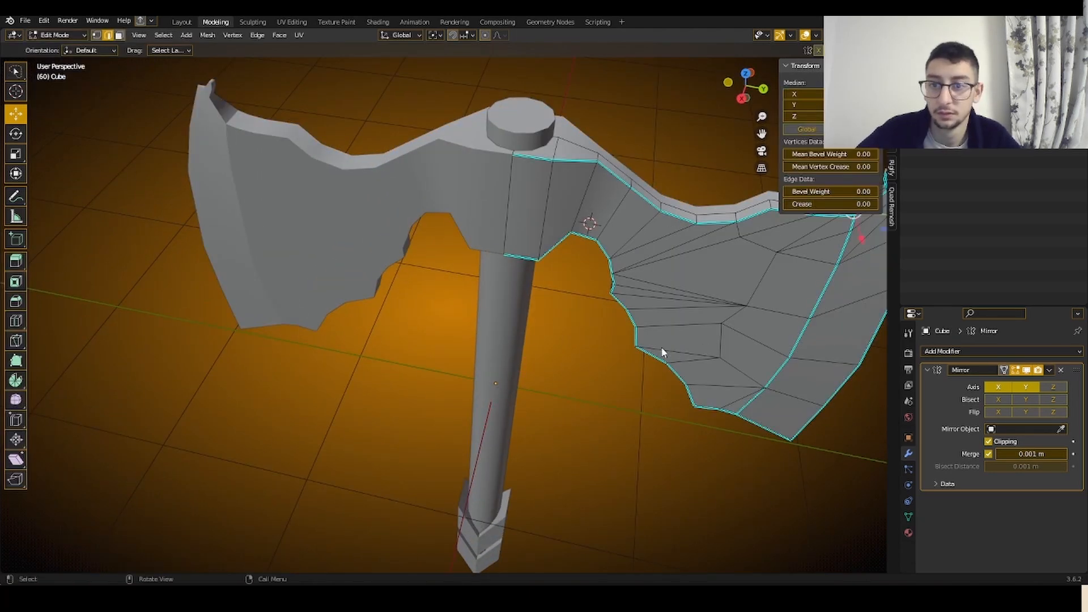
middle_drag(661, 347, 652, 123)
right_click(740, 324)
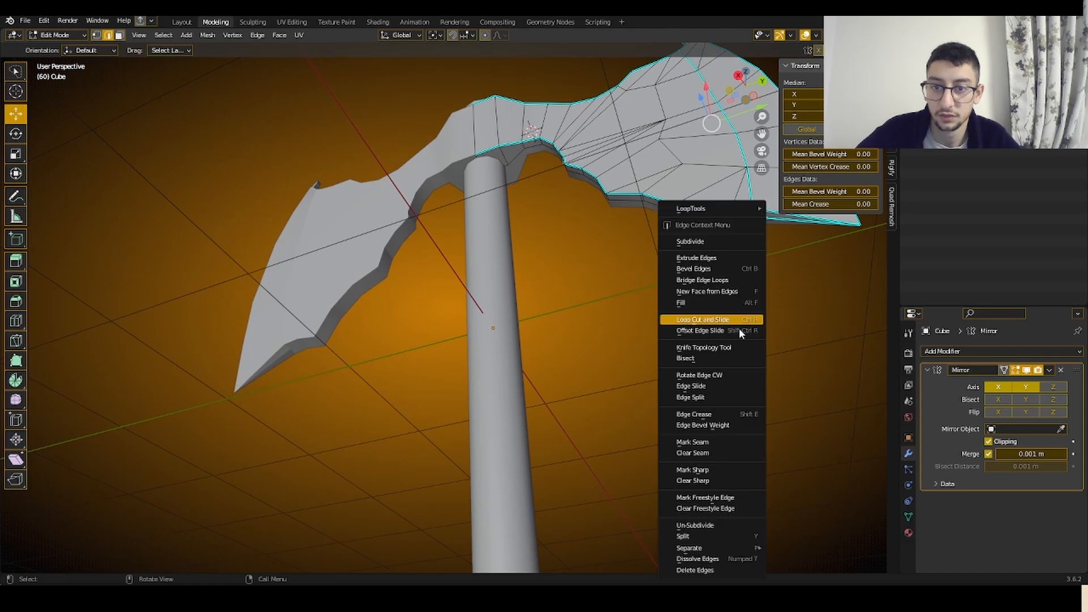
click(709, 482)
middle_drag(537, 193, 653, 313)
click(717, 266)
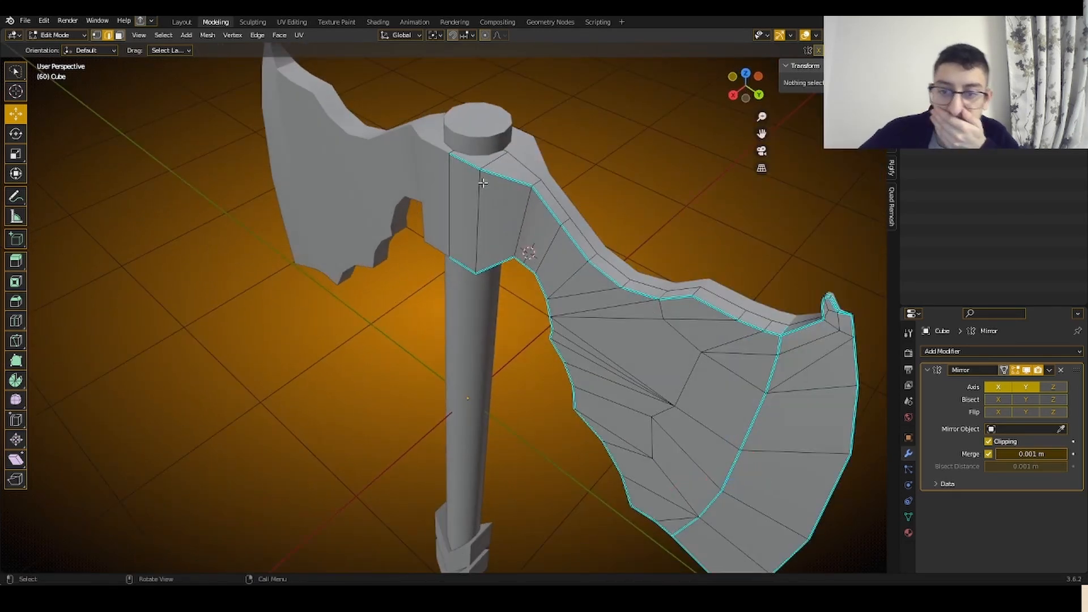
- Cut a short edge path across the two long edges just below the hook at the blade's upper tip
middle_drag(587, 235, 774, 426)
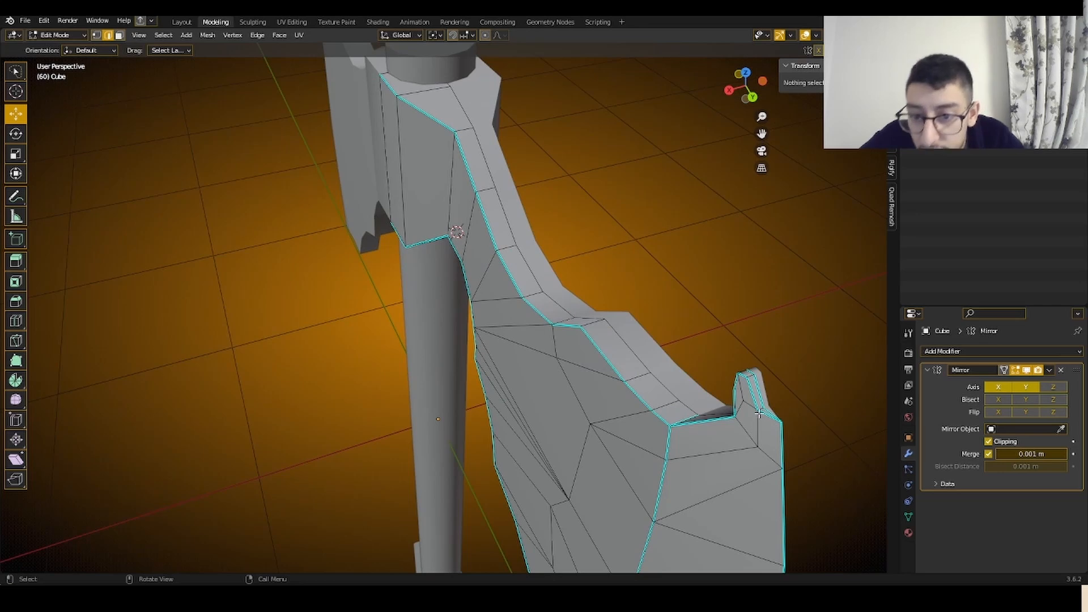
middle_drag(677, 374, 430, 181)
middle_drag(487, 211, 680, 194)
scroll(680, 194, up, 2)
shift+middle_drag(768, 138, 567, 271)
scroll(641, 304, up, 2)
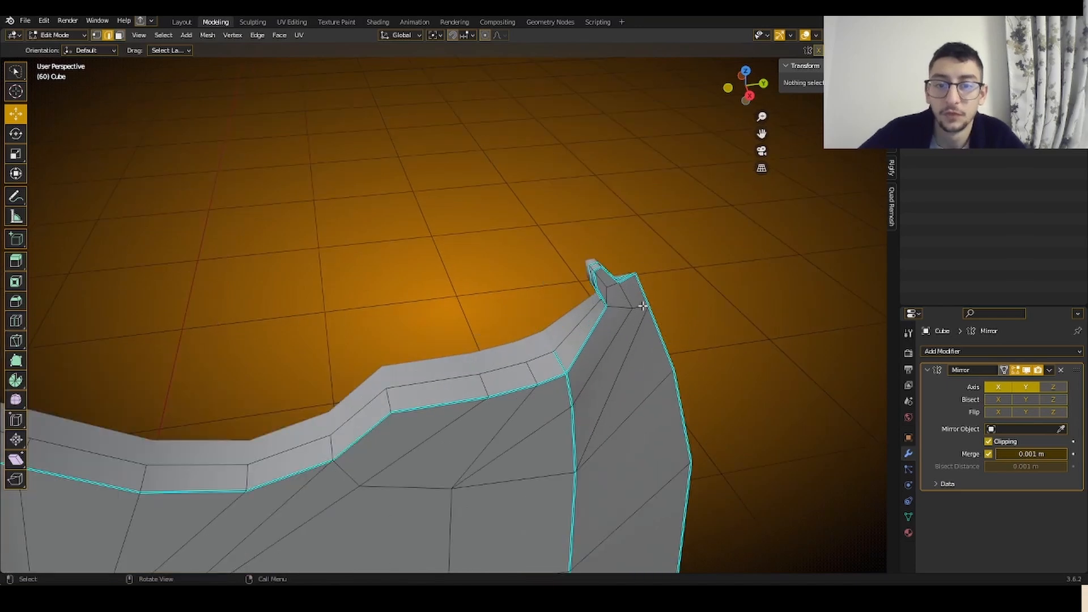
click(605, 335)
click(614, 307)
shift+middle_drag(613, 307, 672, 236)
click(657, 144)
drag(703, 137, 693, 134)
click(709, 187)
- Slide the cut's outer vertex up its long edge to the blade's outer corner with a factor of 1.000
middle_drag(712, 190, 681, 206)
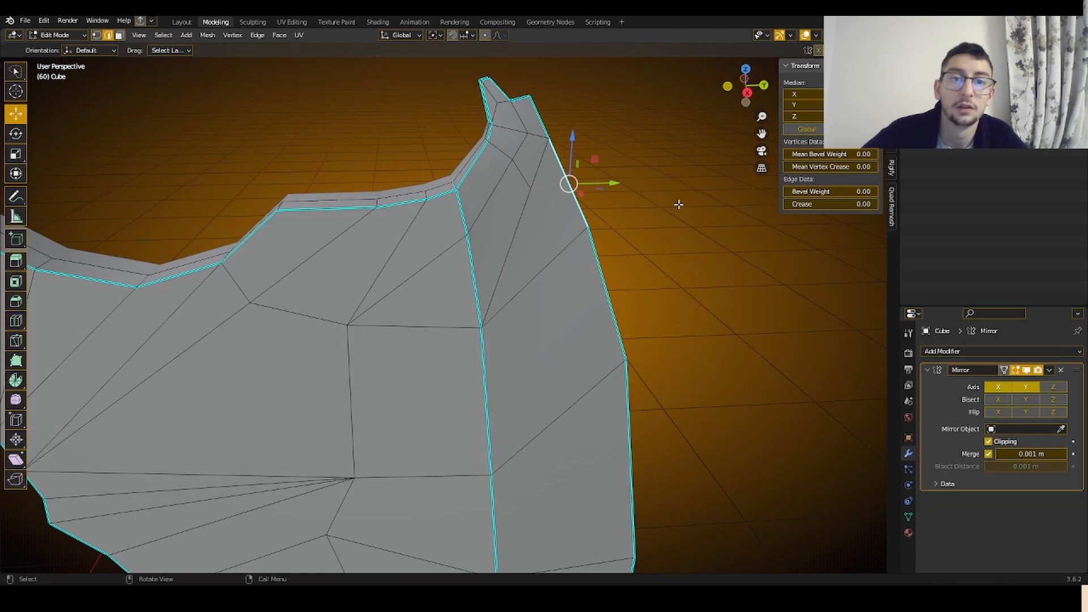
middle_drag(571, 202, 580, 210)
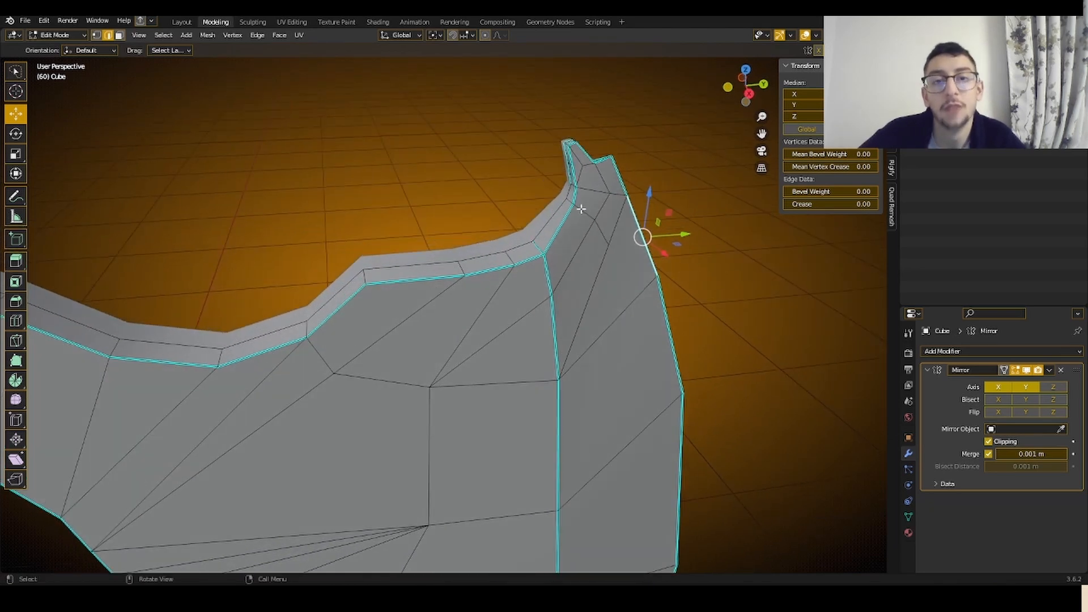
scroll(590, 213, up, 2)
middle_drag(650, 118, 642, 117)
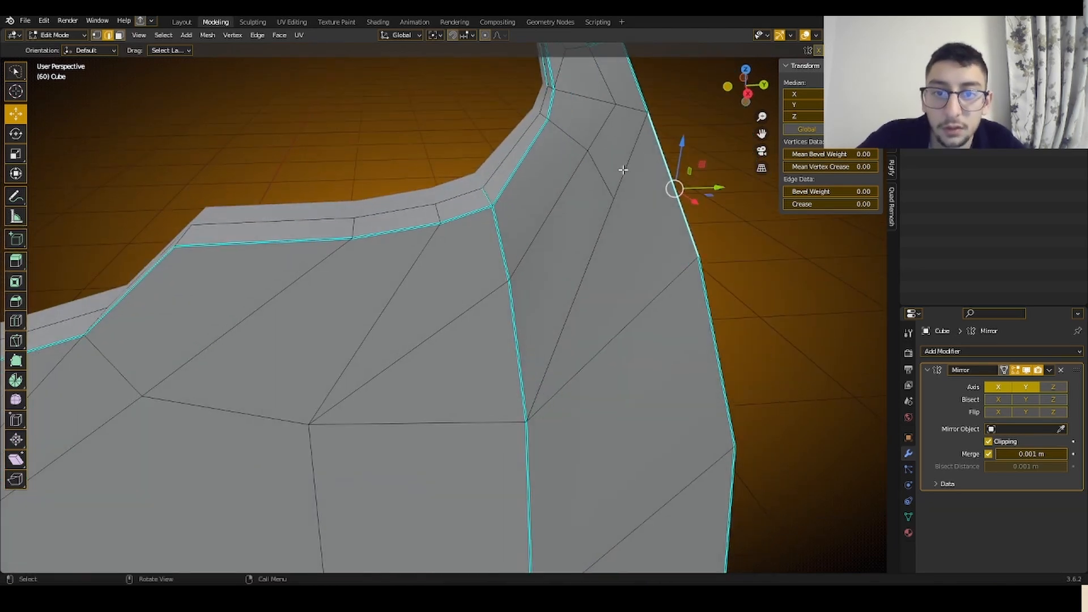
click(618, 195)
key(g)
key(g)
click(651, 86)
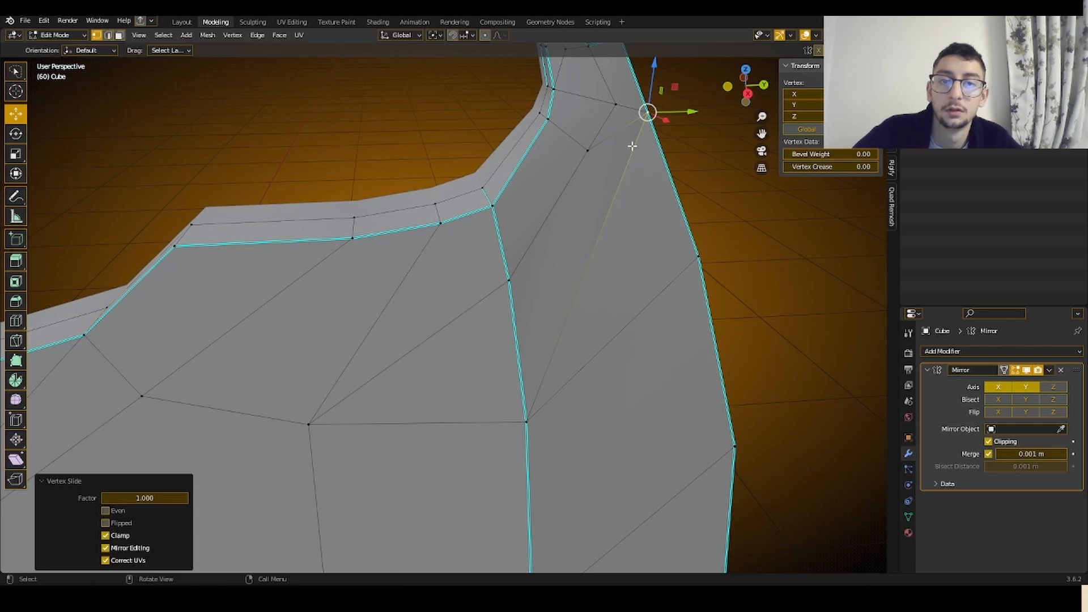
- Slide the cut's inner vertex down to the blade's bevel line with a factor of 1.000 and merge the mesh by distance at 0.0001 m
click(597, 154)
key(g)
key(g)
click(619, 103)
key(g)
key(g)
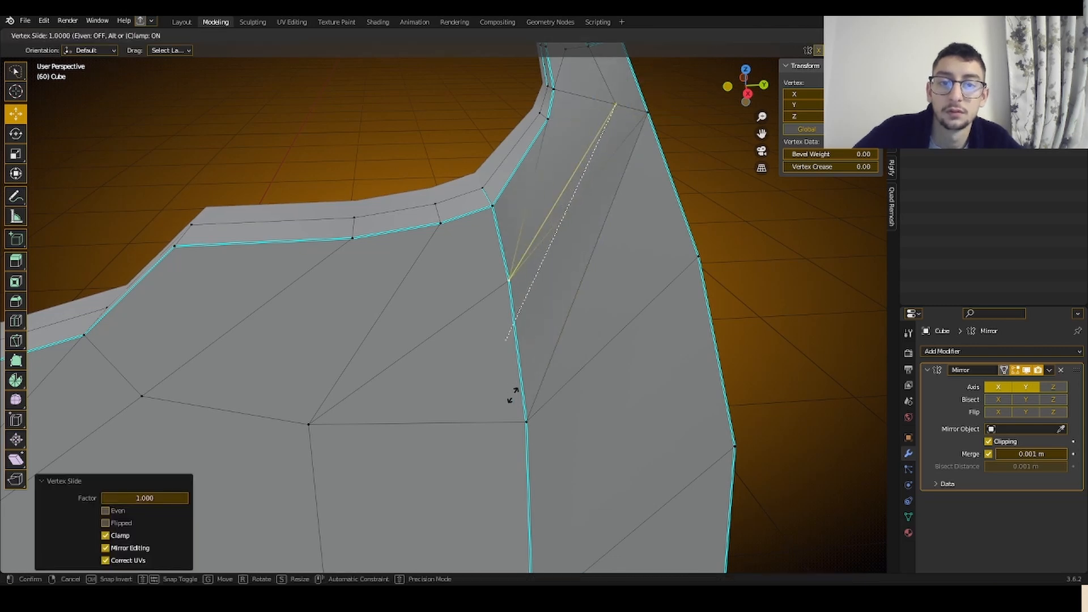
click(514, 396)
key(a)
key(m)
click(615, 286)
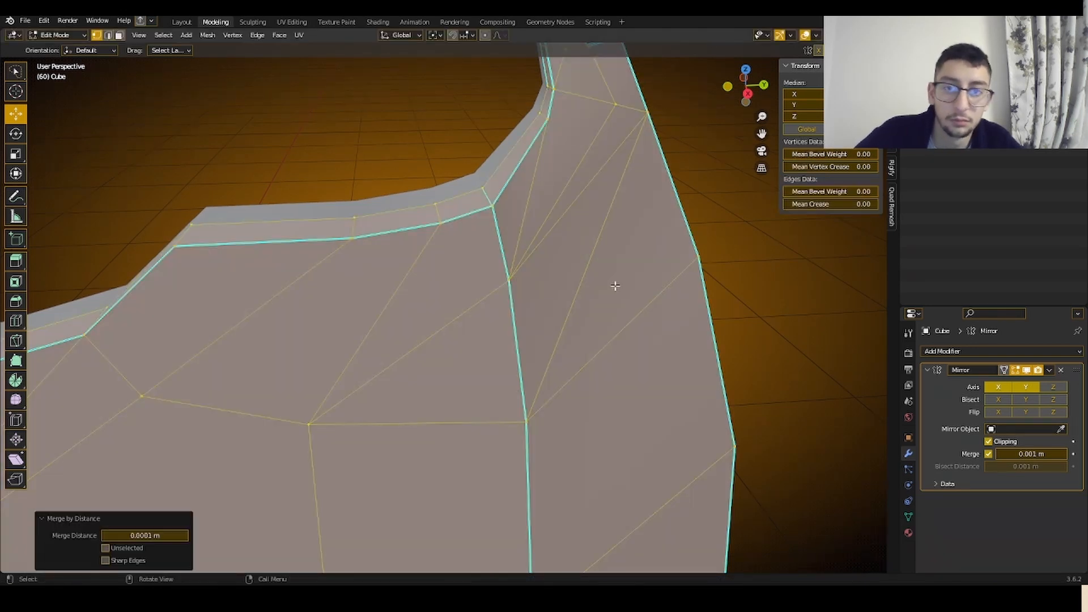
- Connect the inner corner below the upper hook to the neighbouring vertex inside the blade's tip
click(518, 275)
click(553, 126)
shift+click(615, 108)
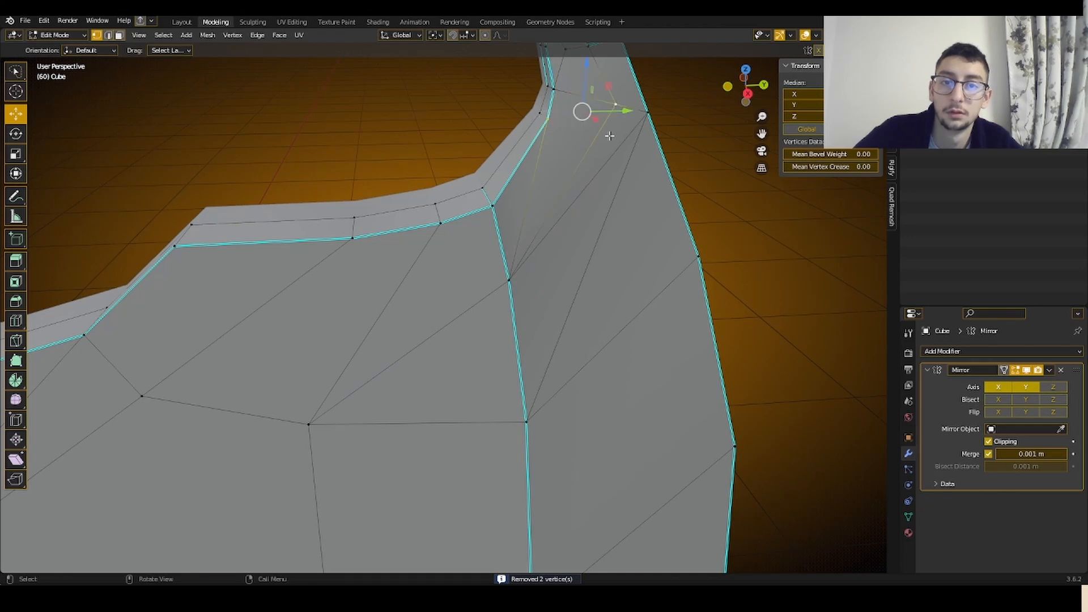
key(j)
click(644, 274)
- Undo the connecting edge, the merge, the vertex slides and the edge cut below the blade's upper hook
scroll(644, 274, down, 3)
middle_drag(644, 274, 491, 268)
scroll(510, 270, down, 4)
key(ctrl+z)
key(ctrl+z)
key(ctrl+z)
key(ctrl+z)
key(ctrl+z)
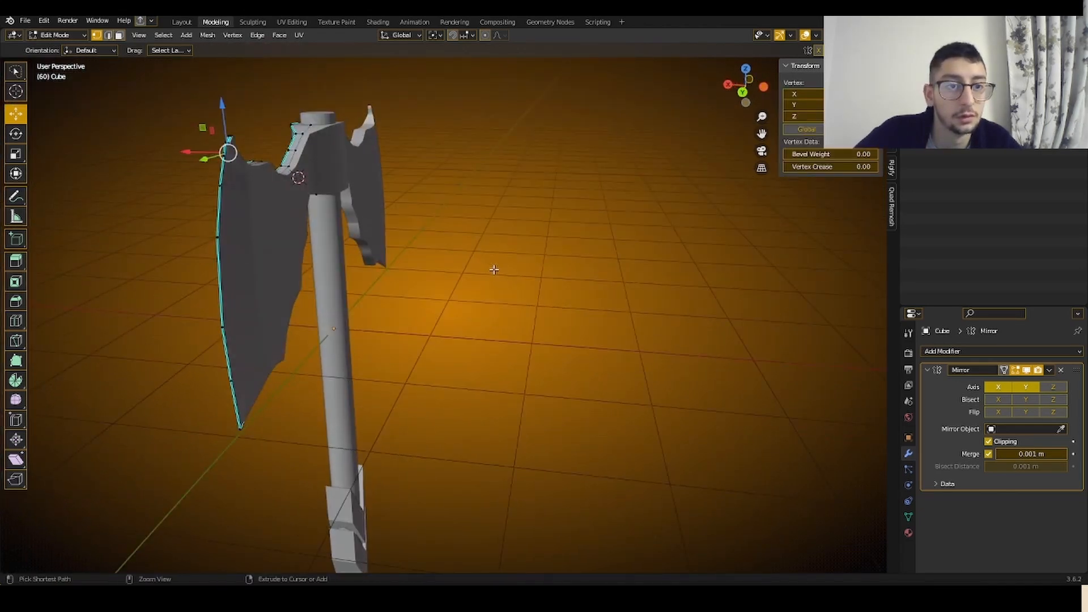
key(ctrl+z)
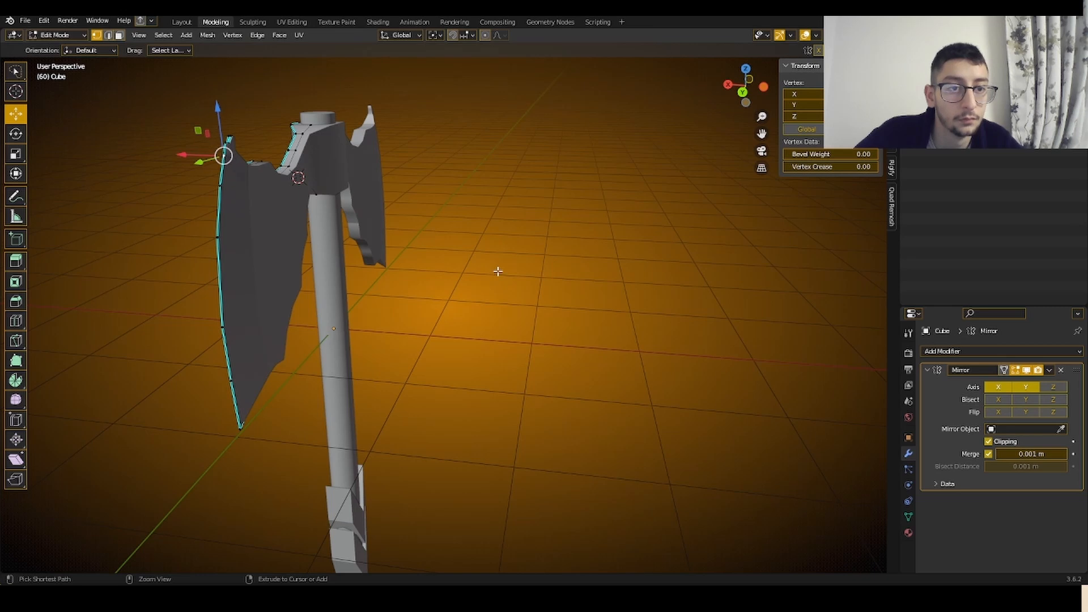
middle_drag(498, 271, 673, 272)
key(ctrl+z)
key(ctrl+z)
key(ctrl+z)
key(ctrl+z)
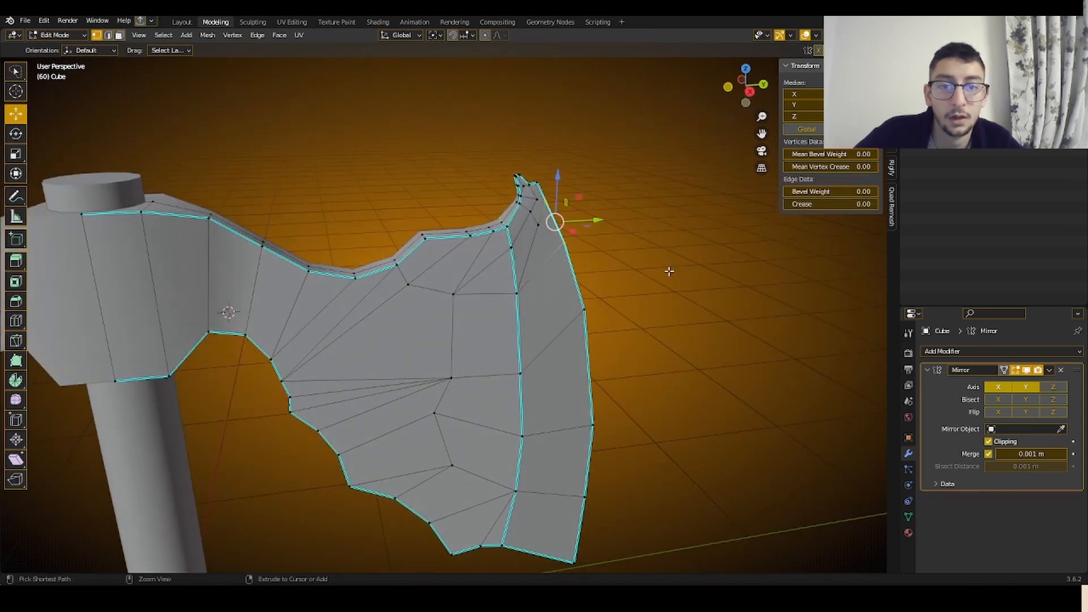
key(ctrl+z)
key(ctrl+z)
key(ctrl+z)
key(ctrl+z)
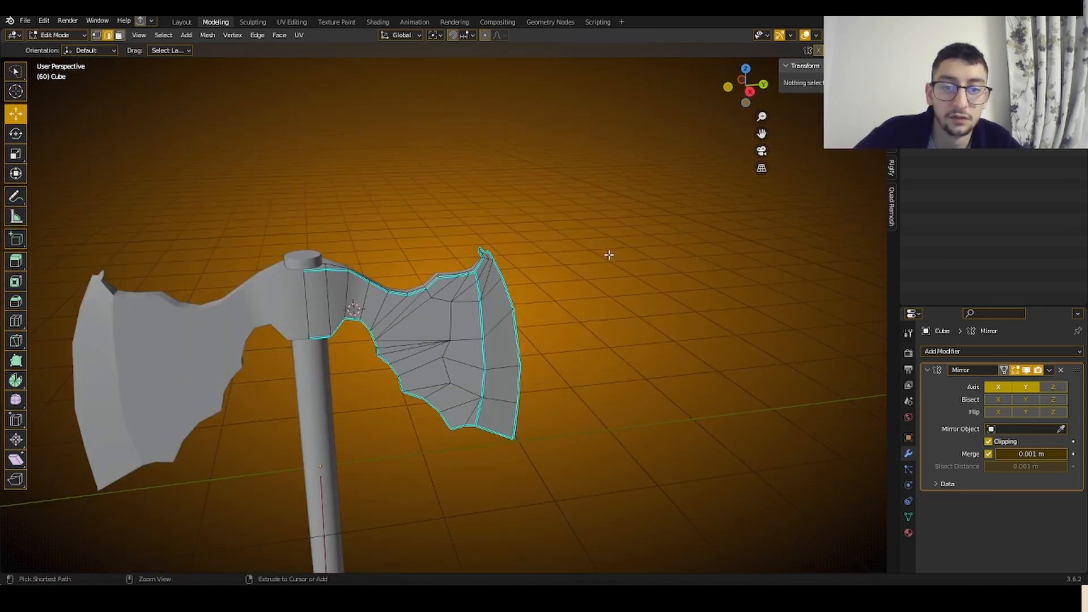
- Leave the axe head's mesh and apply its Mirror modifier
key(Tab)
middle_drag(609, 254, 574, 220)
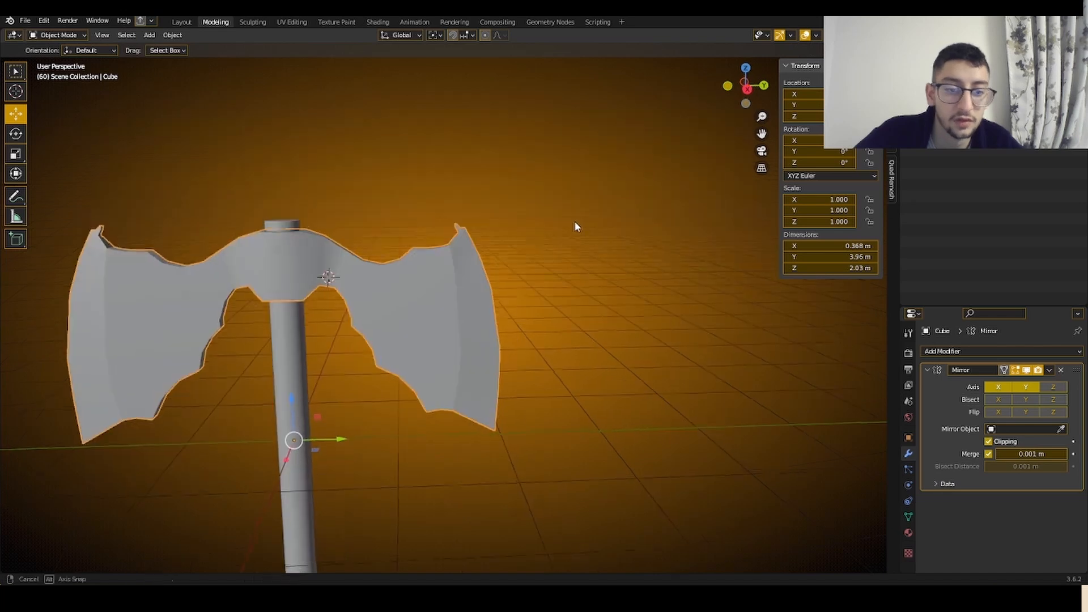
key(a)
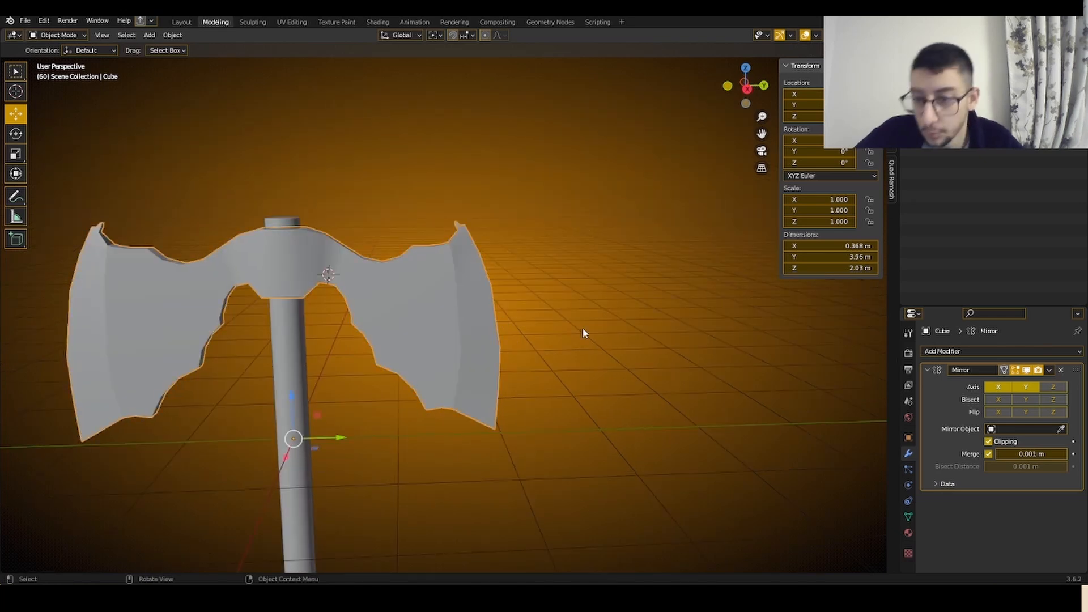
click(1047, 370)
click(1039, 394)
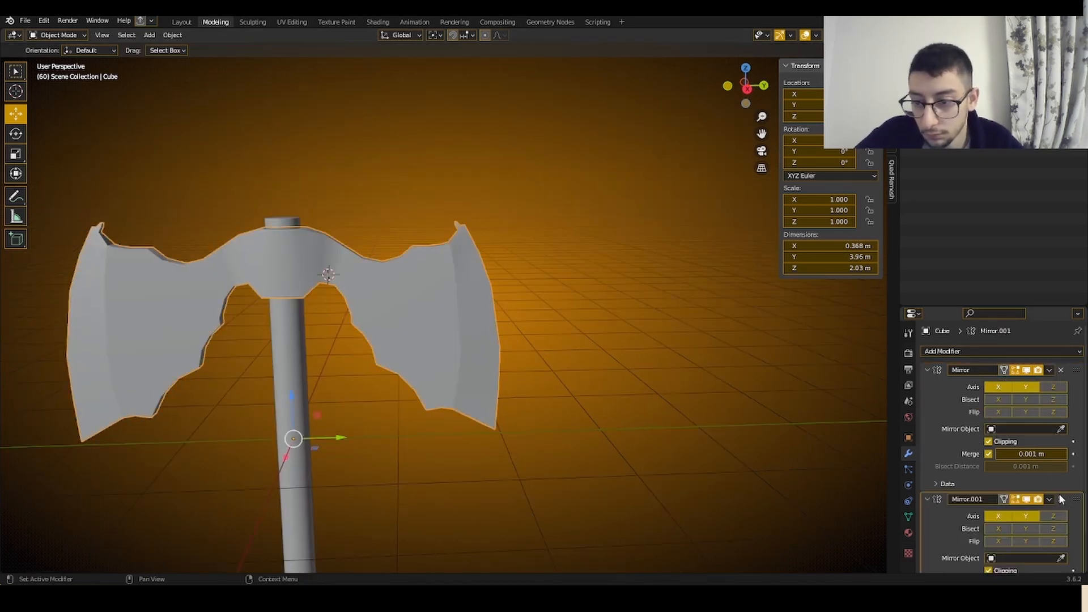
click(1061, 499)
click(1049, 370)
click(1039, 381)
- Open the axe head's mesh for editing and isolate it in local view
middle_drag(601, 272, 544, 282)
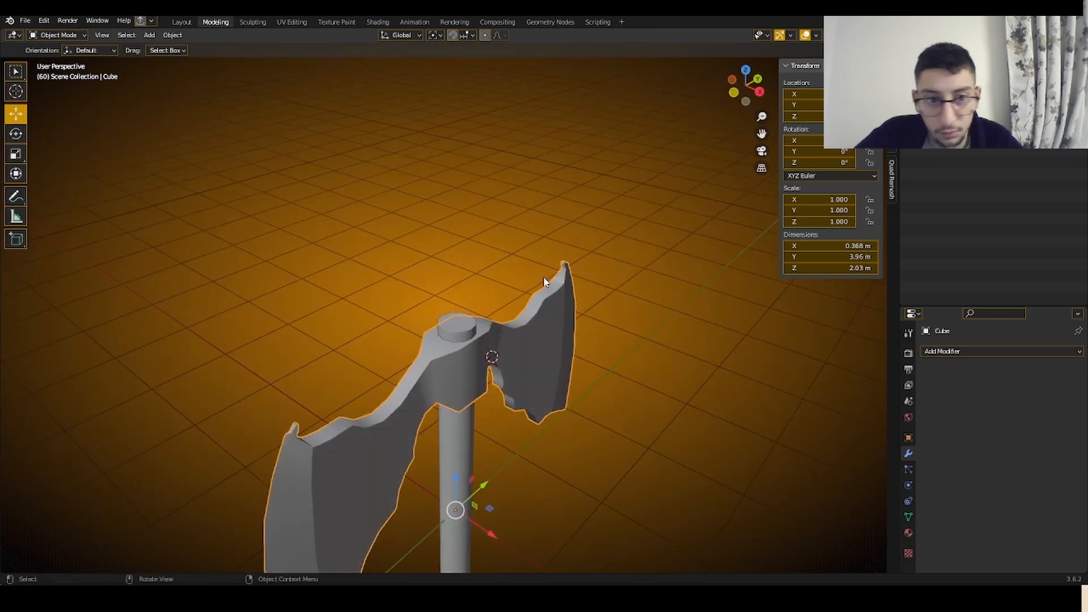
scroll(544, 281, up, 2)
click(63, 60)
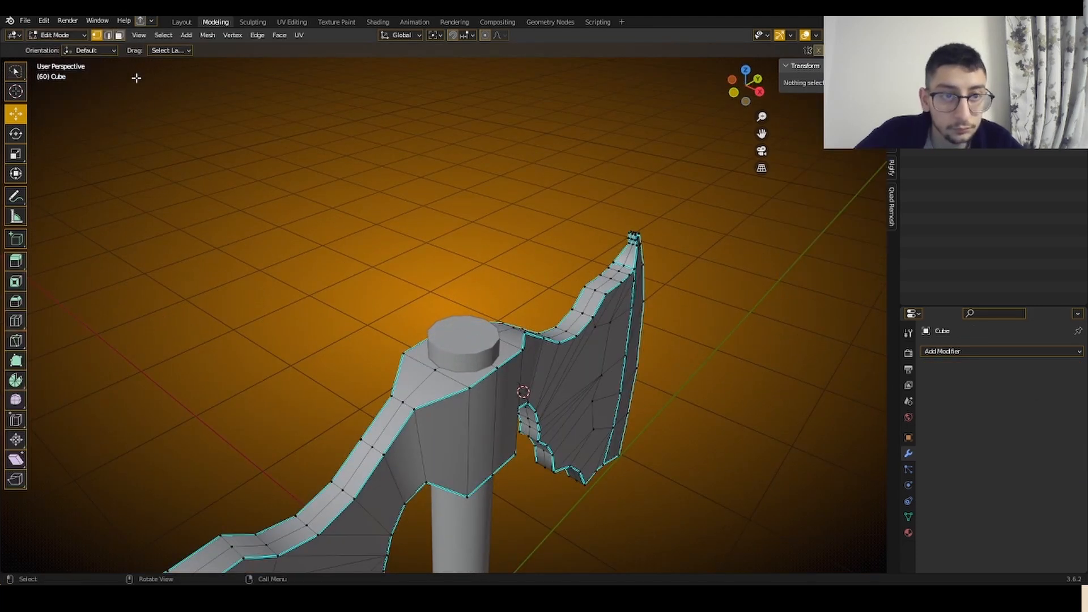
click(140, 35)
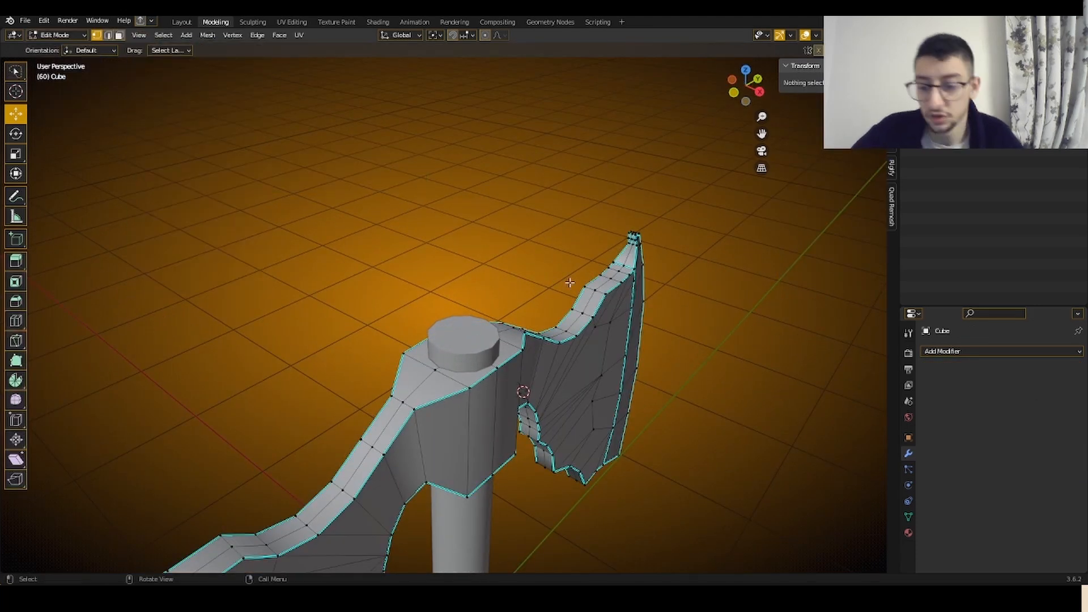
key(KP_Divide)
- Dissolve the centre edge path running along the head's upper side from one blade tip to the other
middle_drag(569, 282, 795, 341)
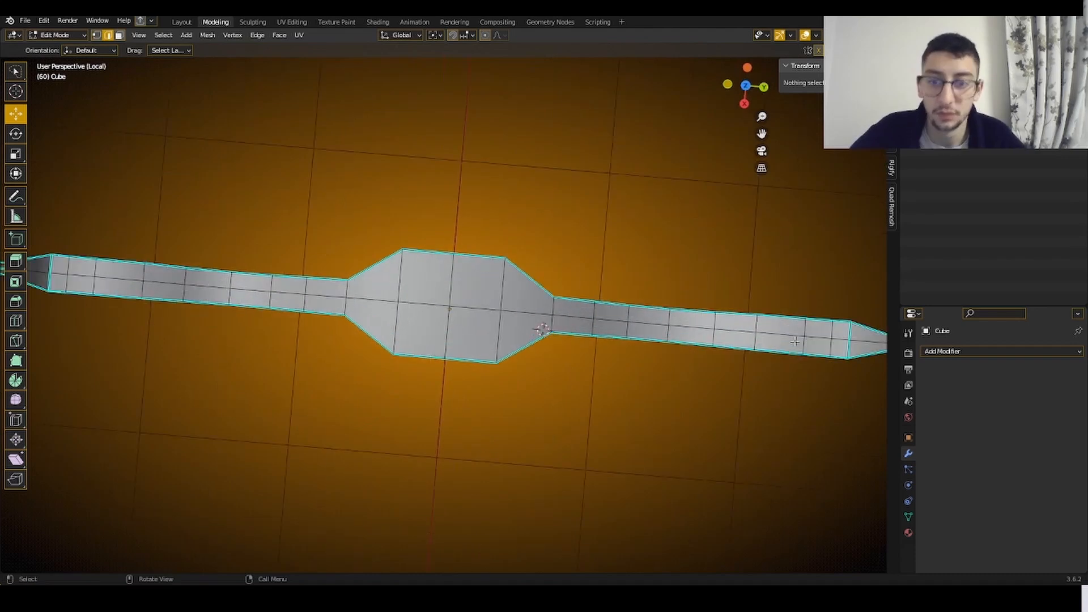
click(839, 340)
scroll(583, 307, down, 1)
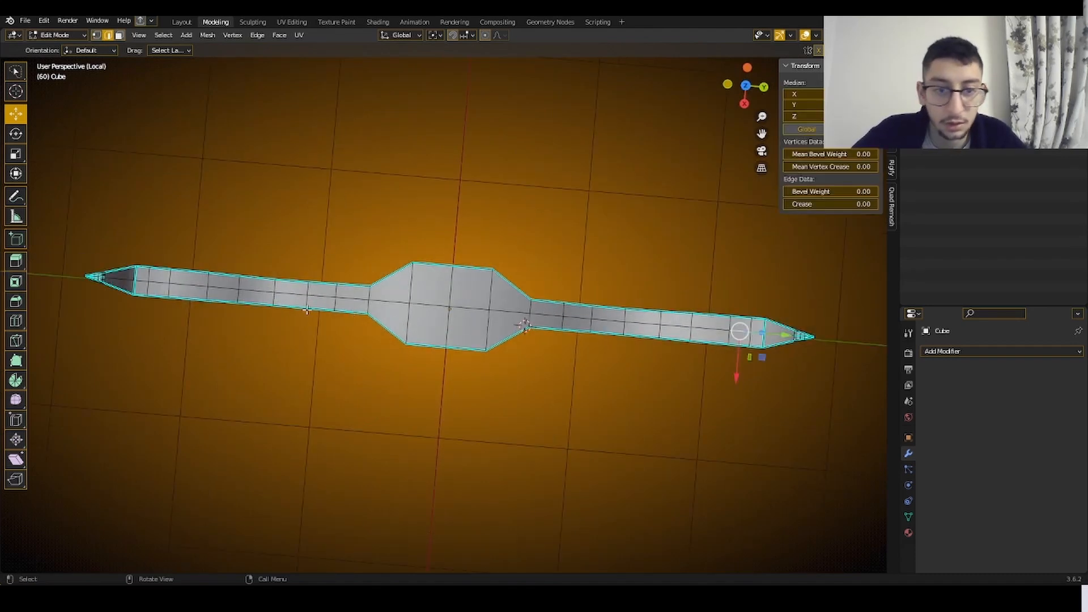
ctrl+click(179, 287)
key(x)
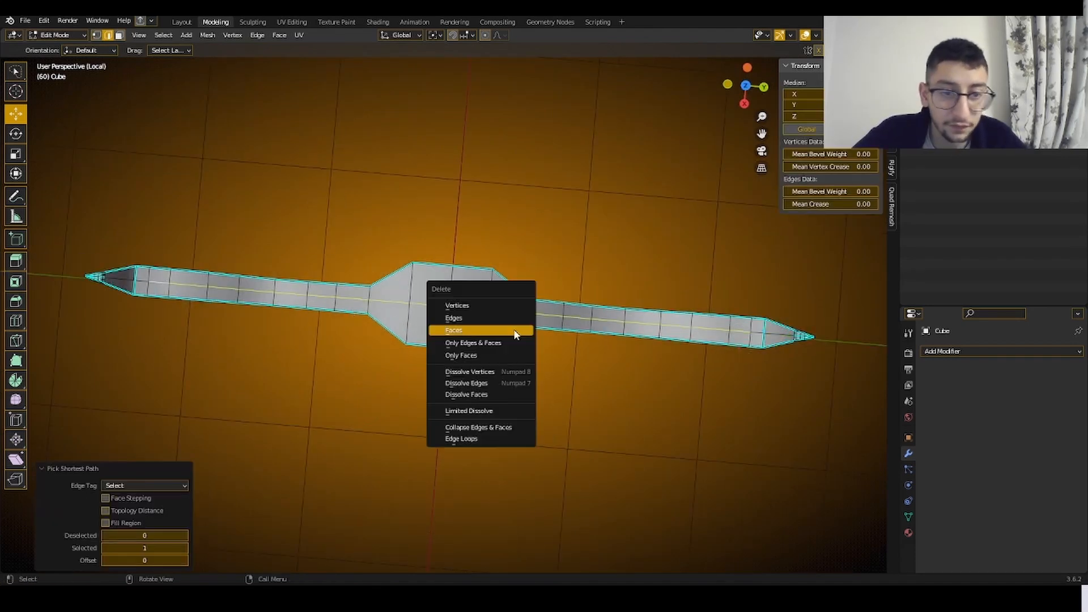
click(497, 385)
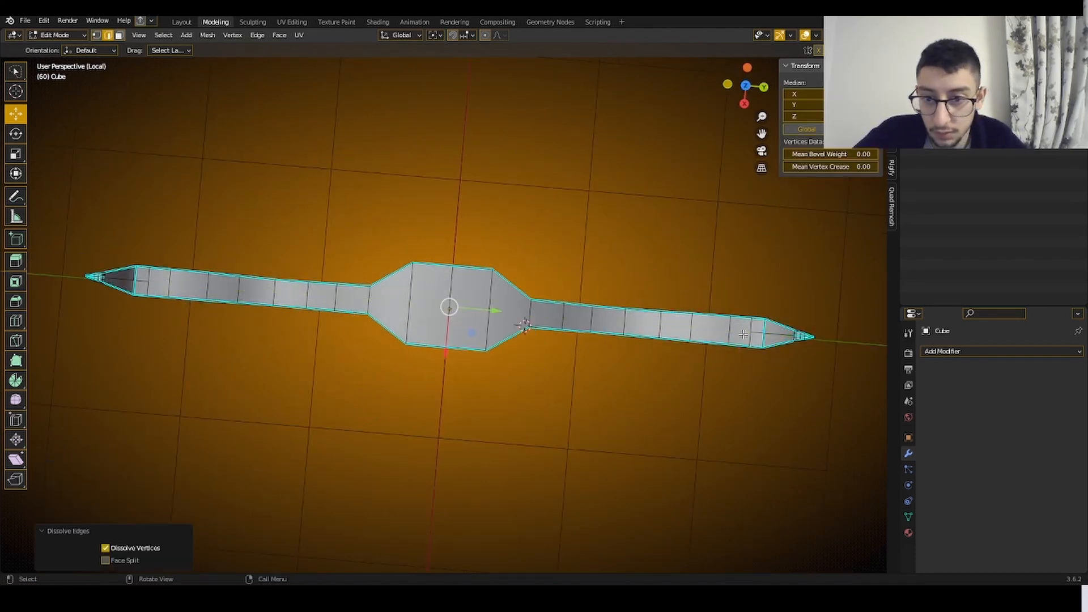
- Try sliding the leftover centre vertex near the blade tip on the upper side with a factor of 0.251
key(1)
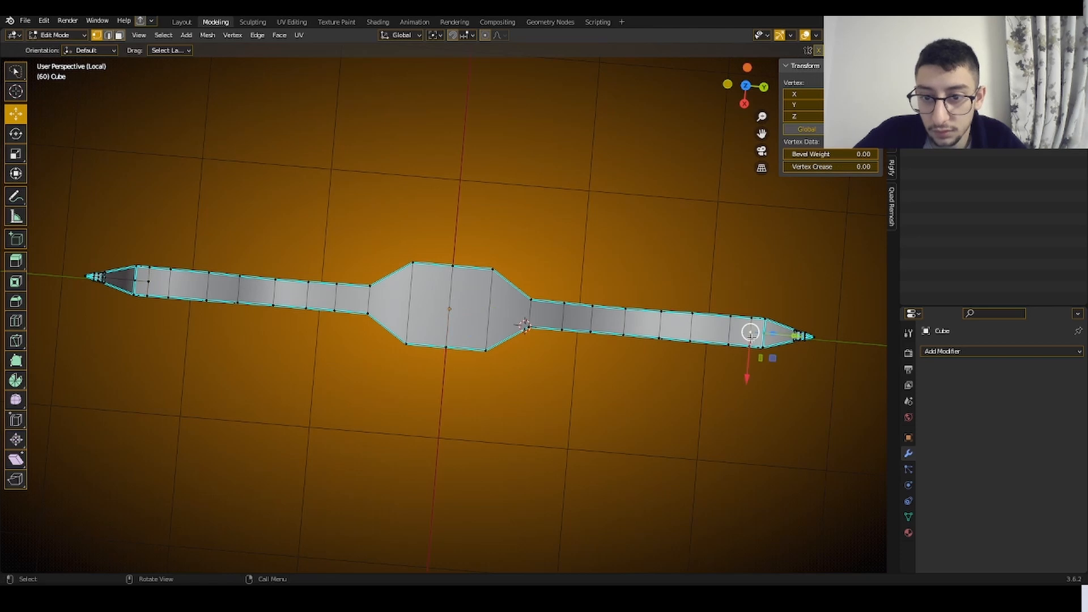
key(shift+v)
click(754, 344)
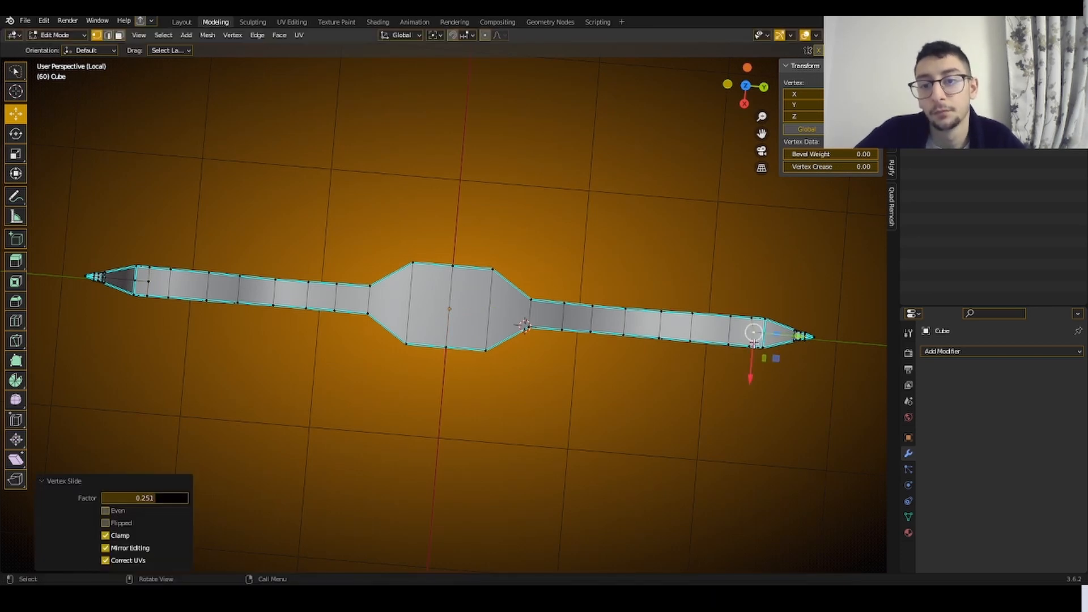
key(a)
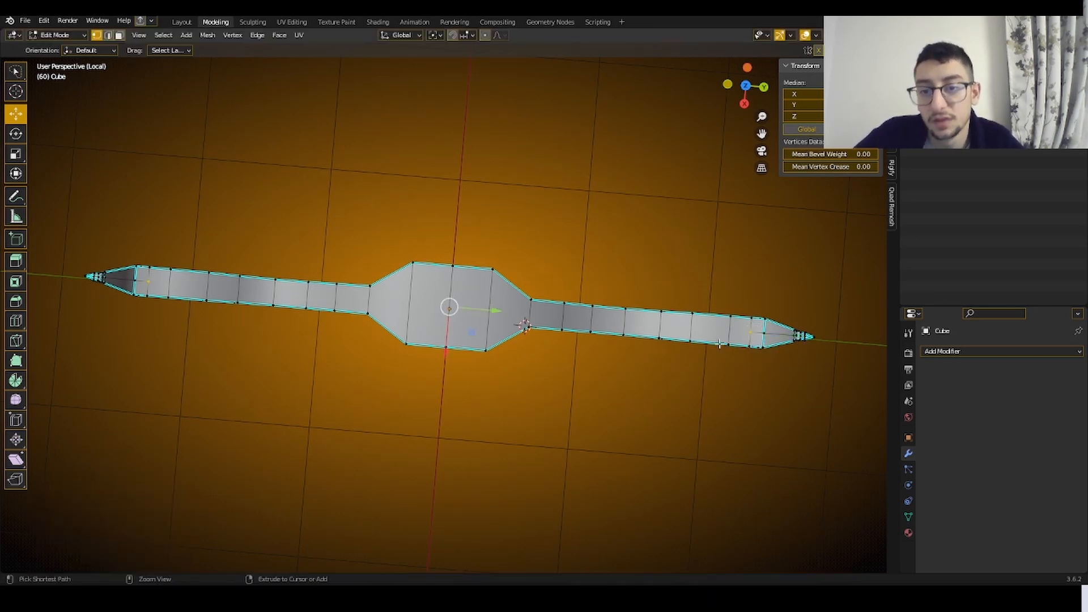
key(2)
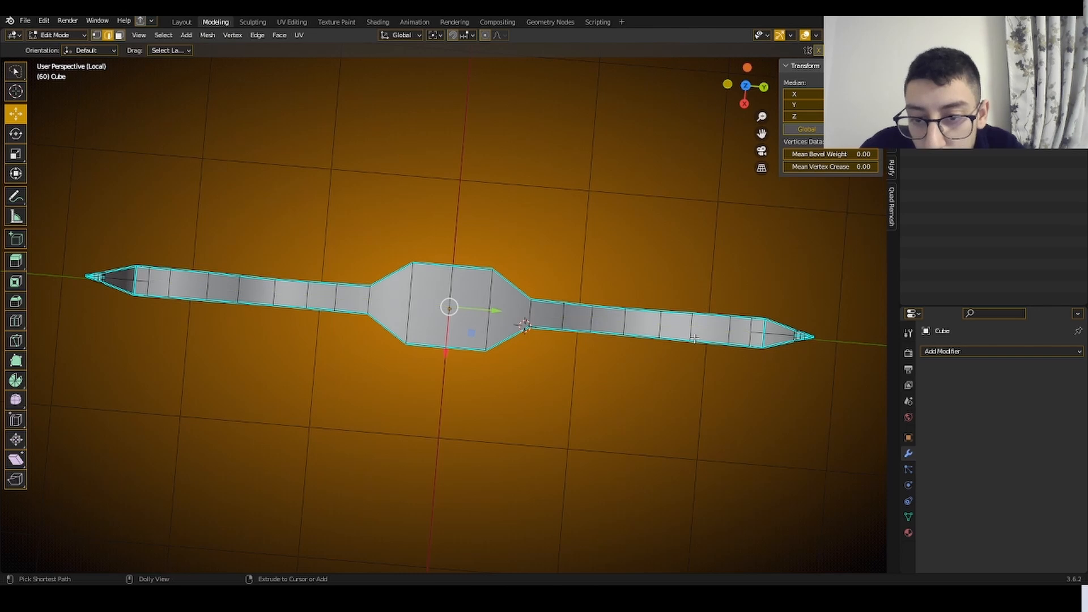
- Connect the leftover centre vertex near each blade's upper tip to the adjacent rim vertex
key(1)
click(751, 343)
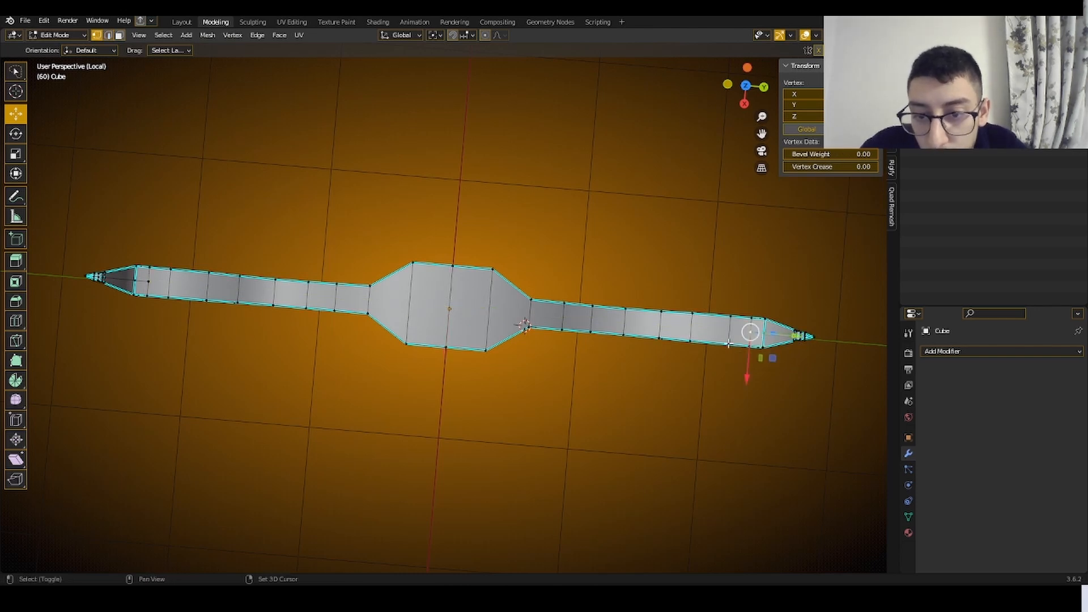
shift+click(729, 344)
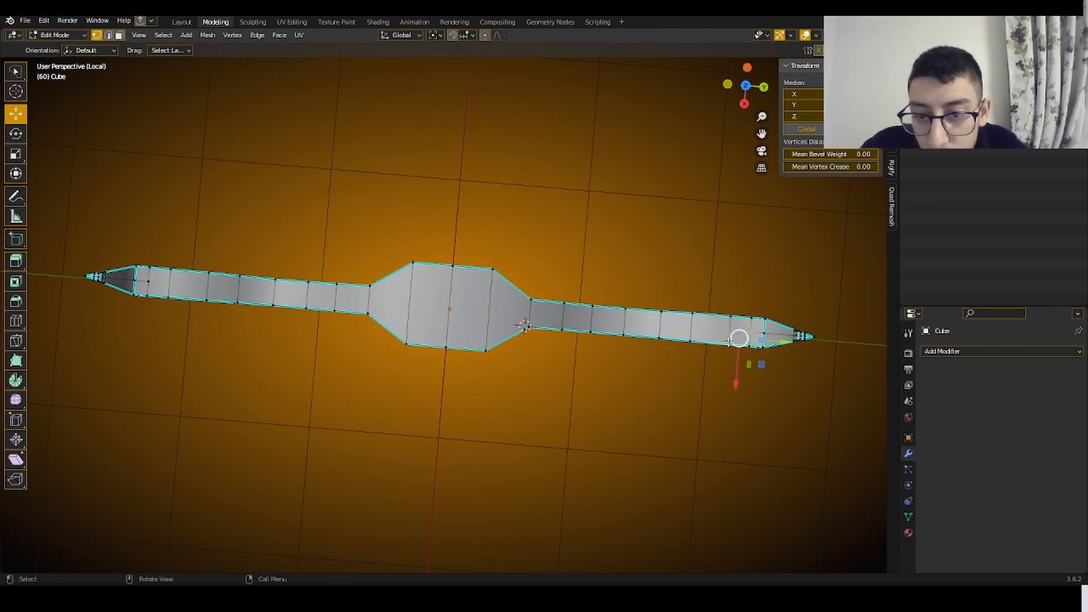
alt+click(153, 282)
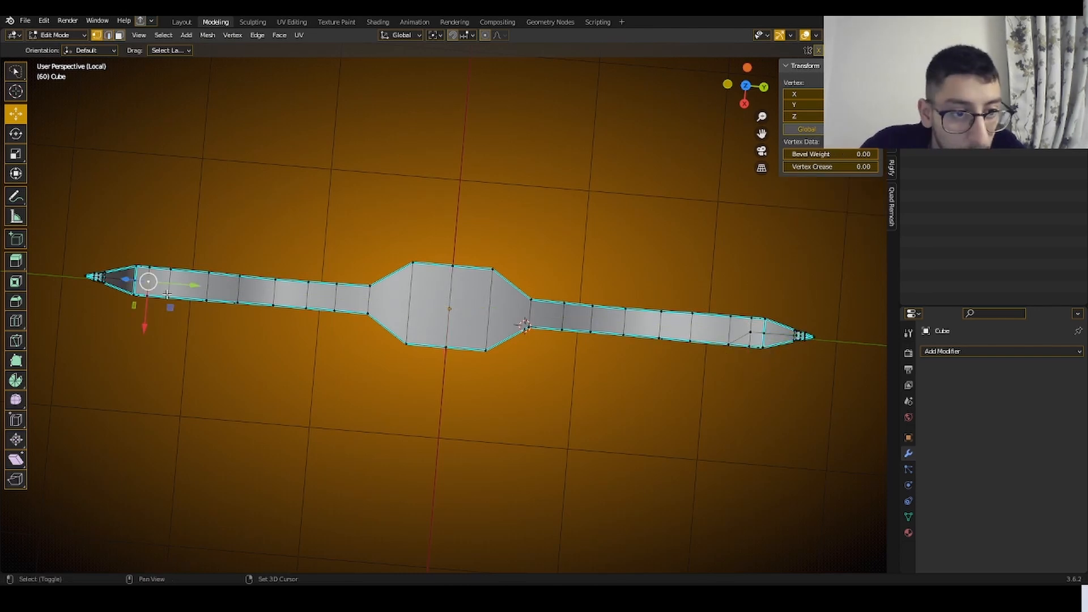
click(572, 395)
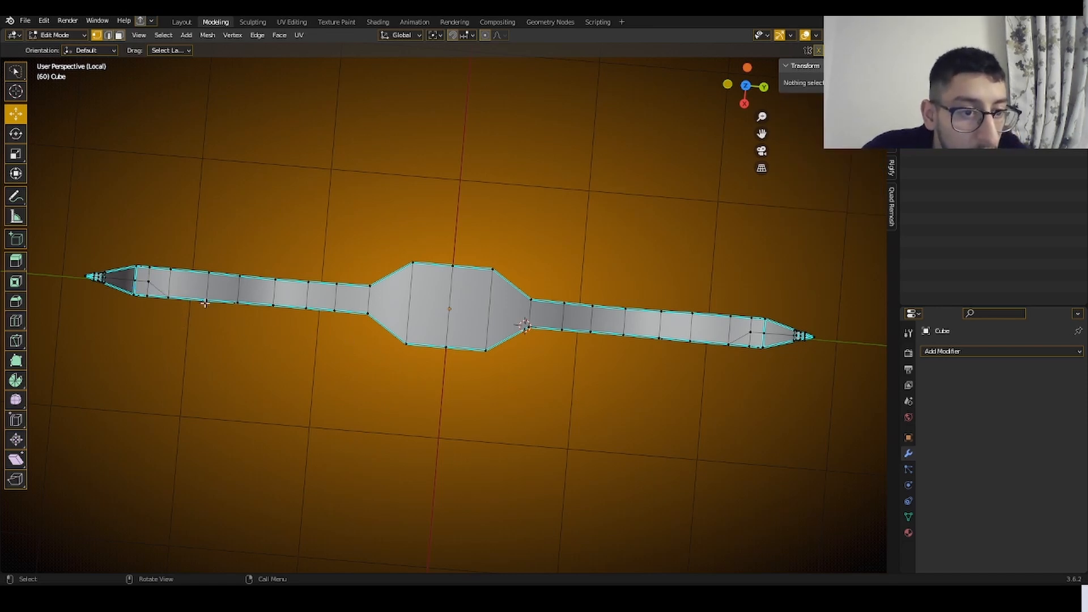
- Dissolve the centre edge path running along the head's underside from one blade to the other
middle_drag(204, 303, 370, 274)
middle_drag(413, 338, 652, 419)
click(636, 491)
middle_drag(636, 491, 590, 397)
ctrl+click(418, 275)
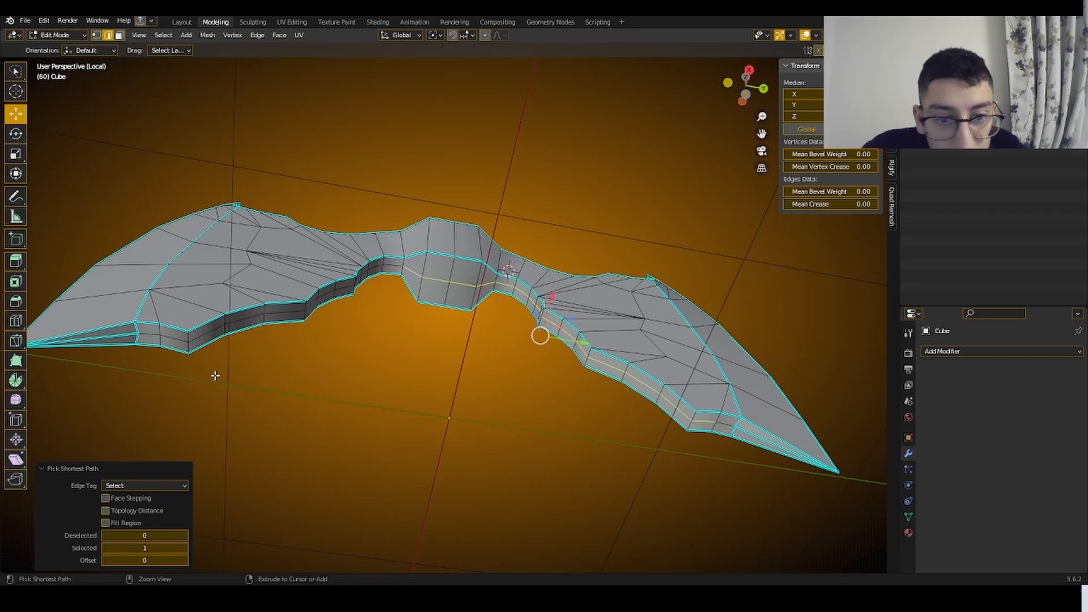
ctrl+click(167, 337)
key(x)
click(443, 390)
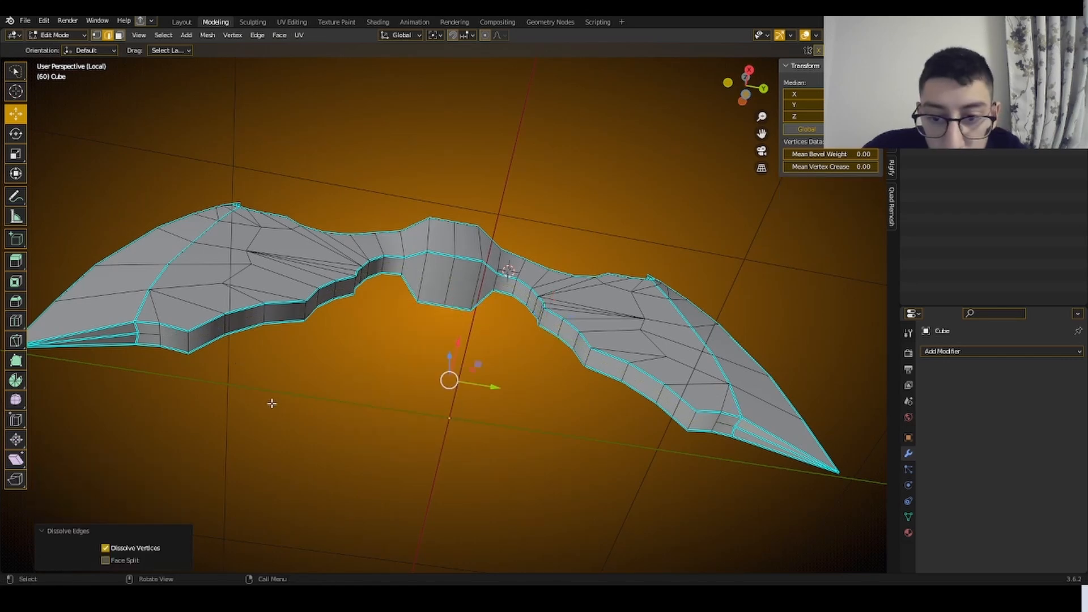
- Connect the leftover centre vertex at each blade's lower end to the adjacent rim vertex
key(1)
click(160, 336)
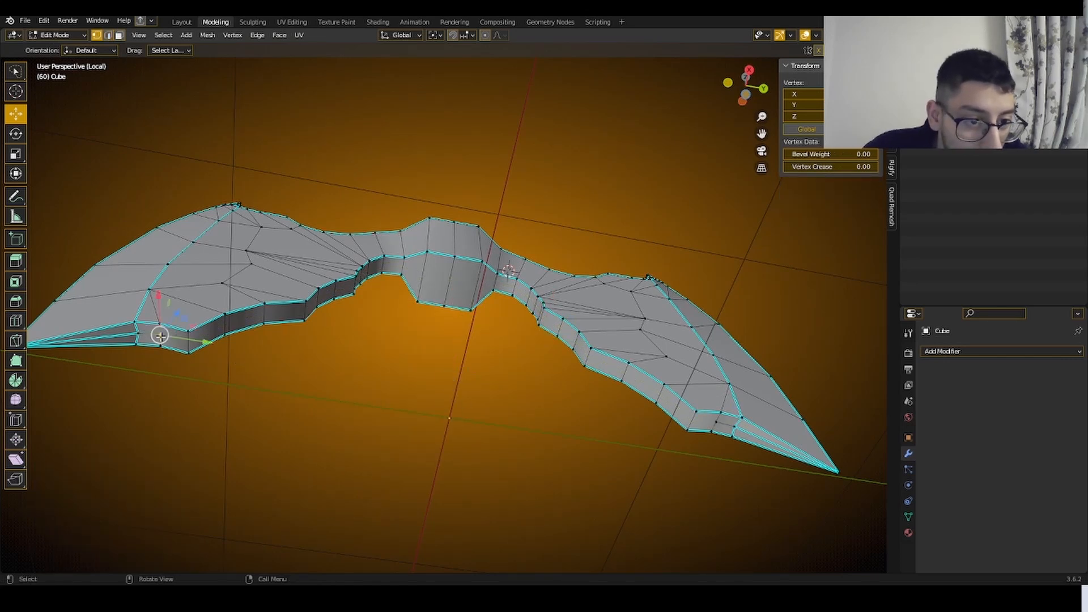
shift+click(186, 337)
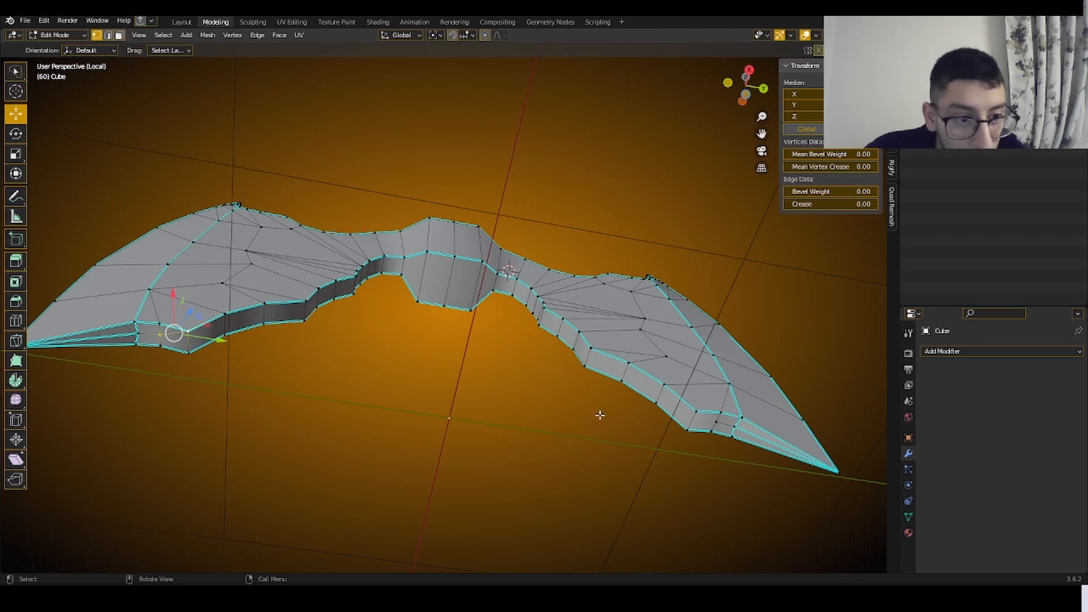
click(720, 422)
shift+click(706, 417)
- Leave the axe head's mesh and shade it smooth with Auto Smooth at 180°
click(608, 275)
middle_drag(607, 275, 171, 119)
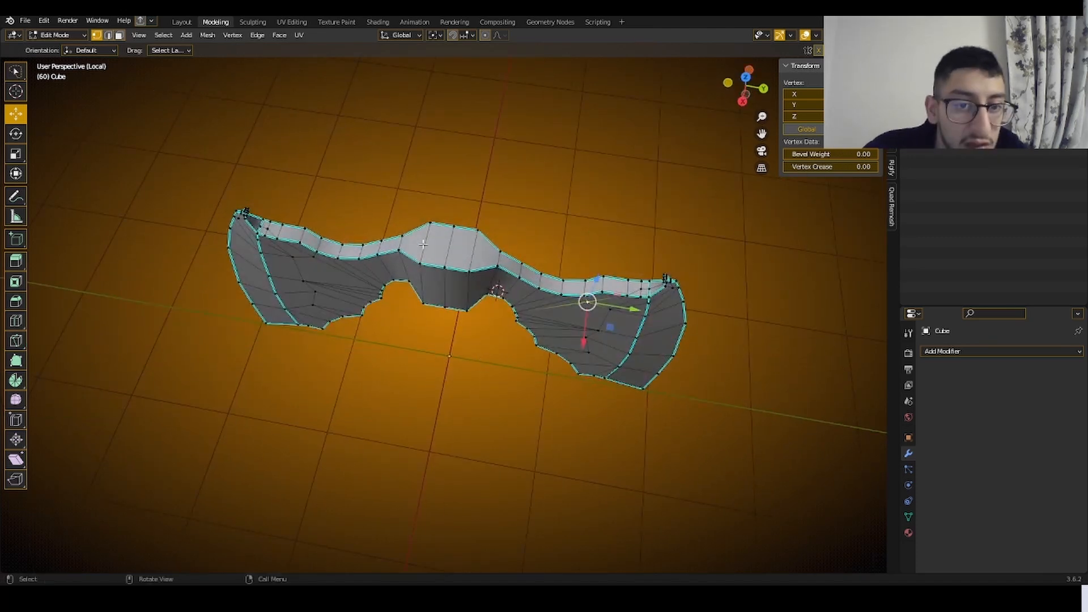
middle_drag(423, 244, 431, 180)
key(2)
mouse_move(518, 164)
middle_down()
mouse_move(444, 97)
mouse_move(525, 184)
middle_up()
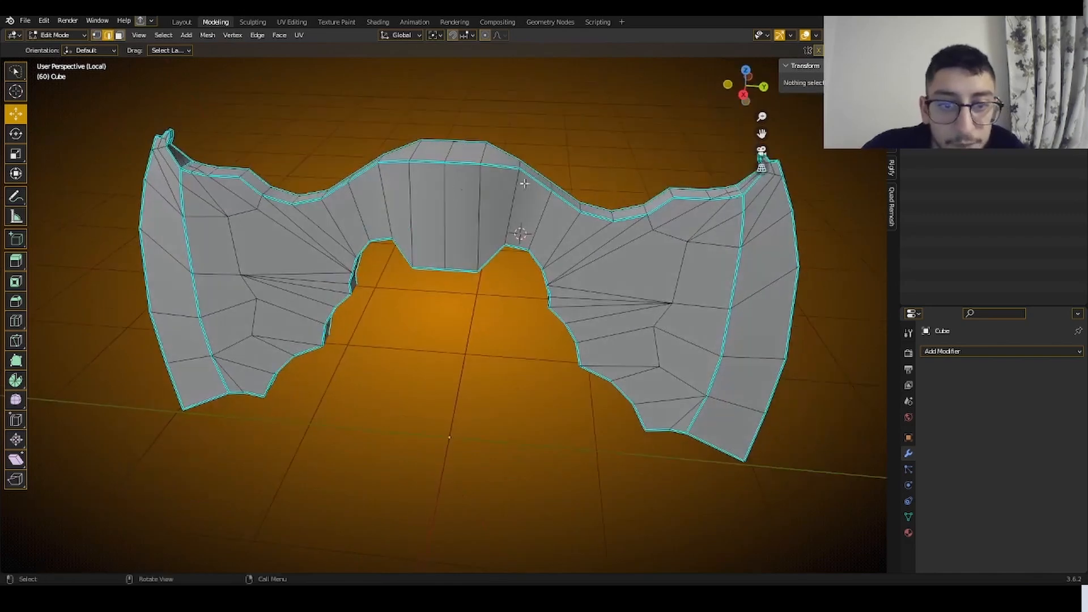
shift+middle_drag(763, 135, 774, 213)
scroll(471, 223, up, 1)
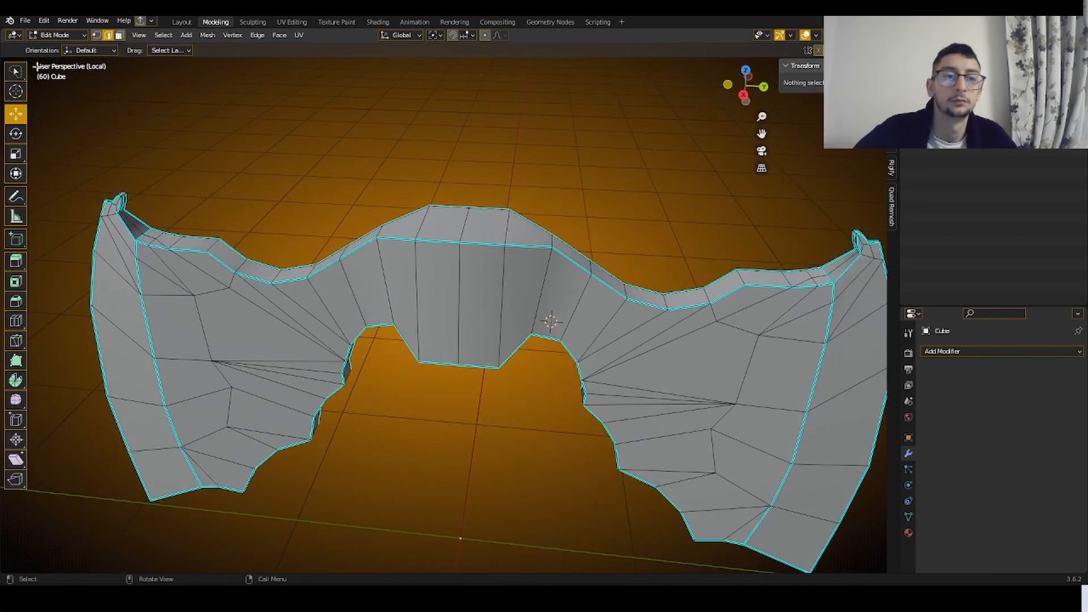
click(51, 37)
click(56, 47)
middle_drag(527, 242, 487, 253)
right_click(488, 253)
click(487, 252)
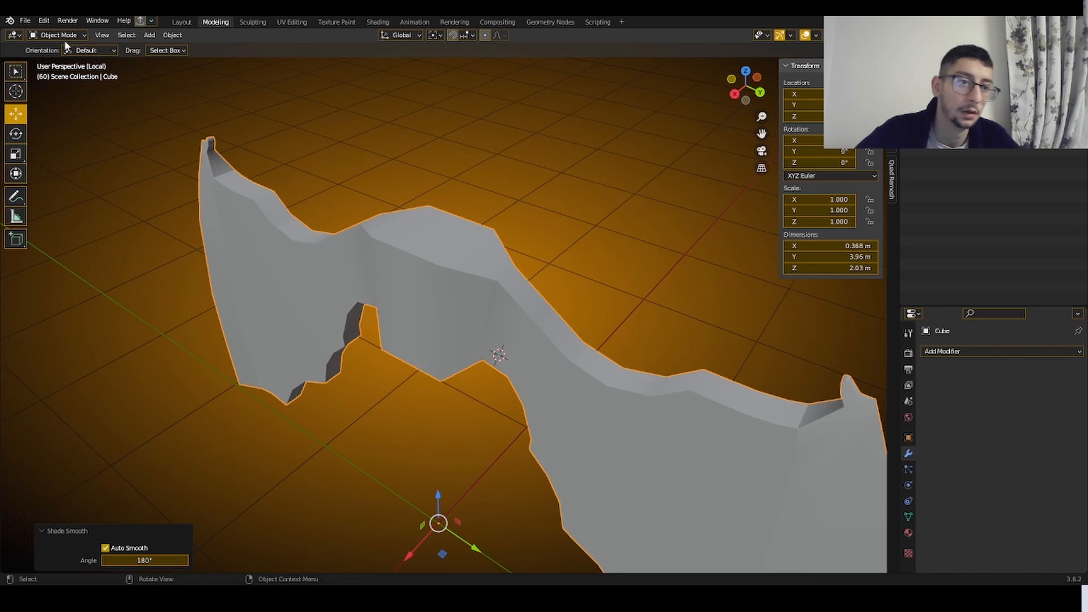
- Duplicate the axe head in place as a hidden copy and open the original's mesh for editing
key(shift+d)
right_click(586, 153)
key(h)
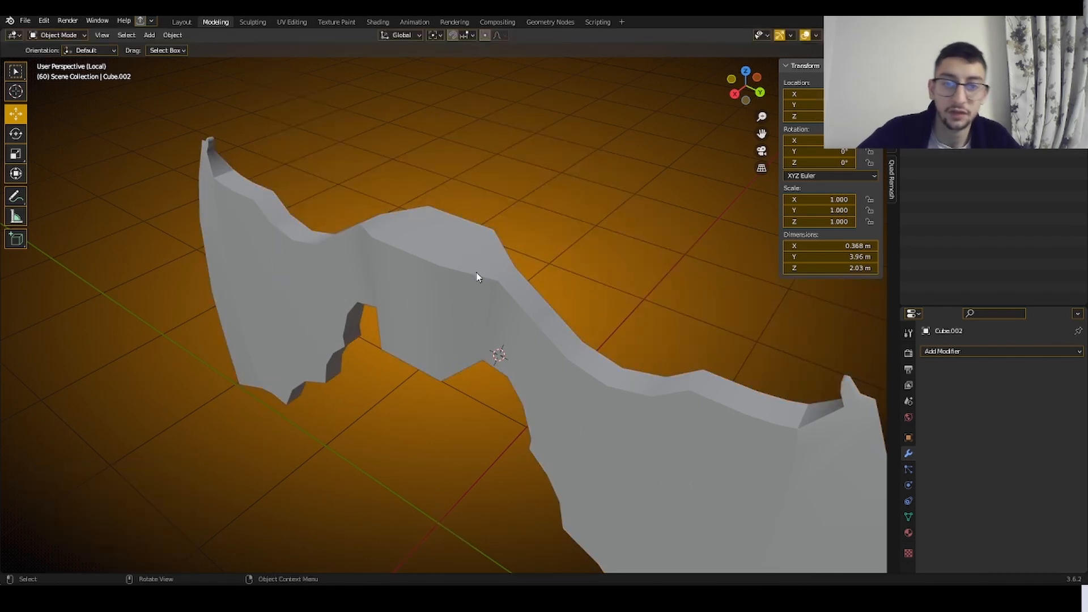
click(476, 277)
click(57, 36)
click(57, 60)
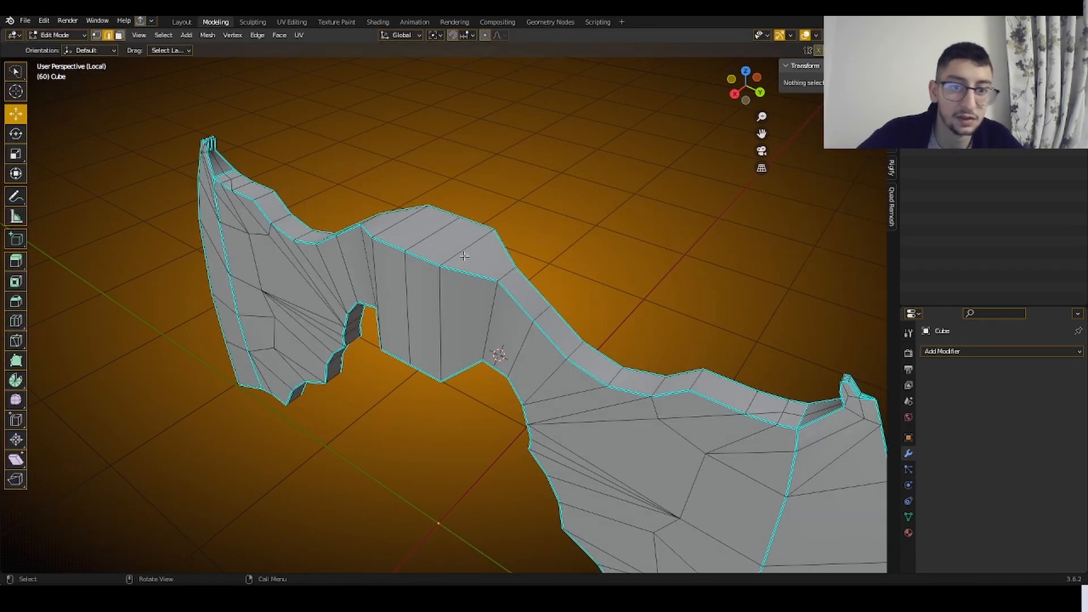
- Bevel the upright edge loops at the central block's corners by about 0.029 m with 2 segments
alt+click(500, 280)
alt+shift+click(441, 272)
alt+middle_drag(445, 258, 396, 267)
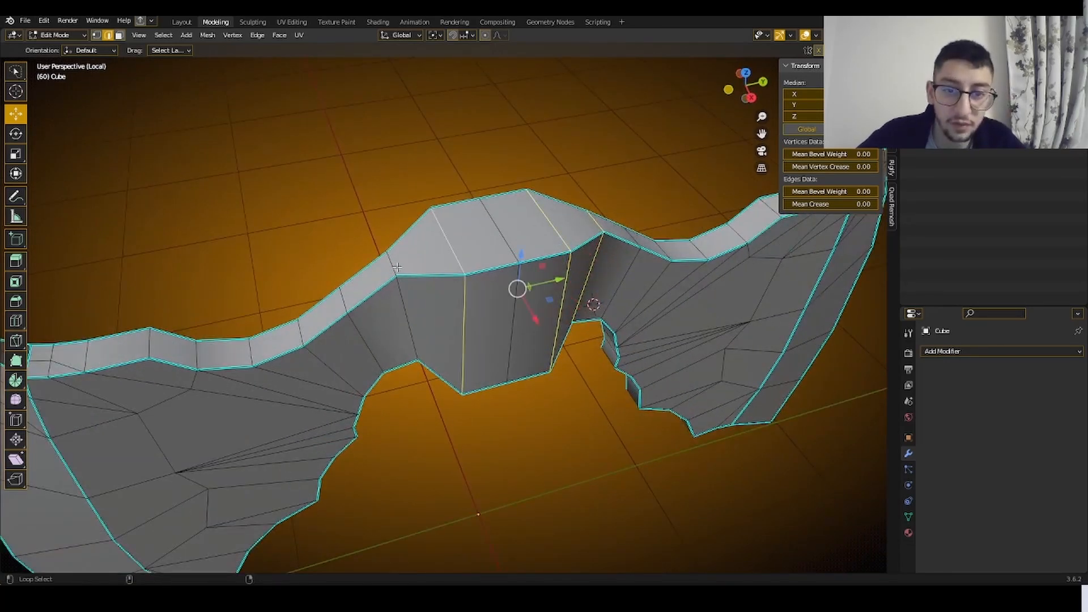
alt+shift+click(396, 267)
key(ctrl+b)
click(607, 292)
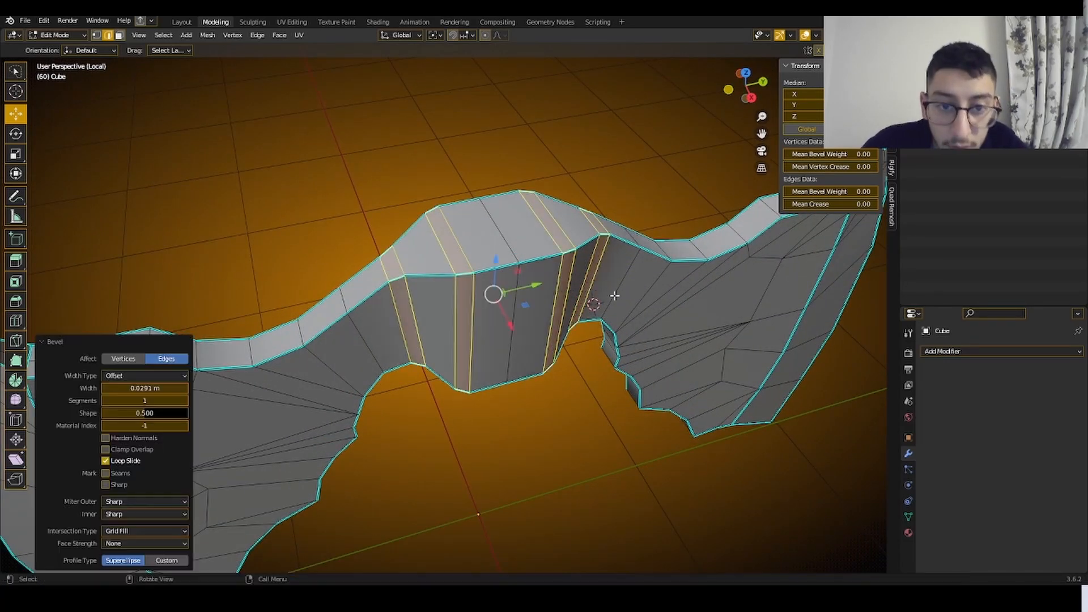
text(2)
key(Return)
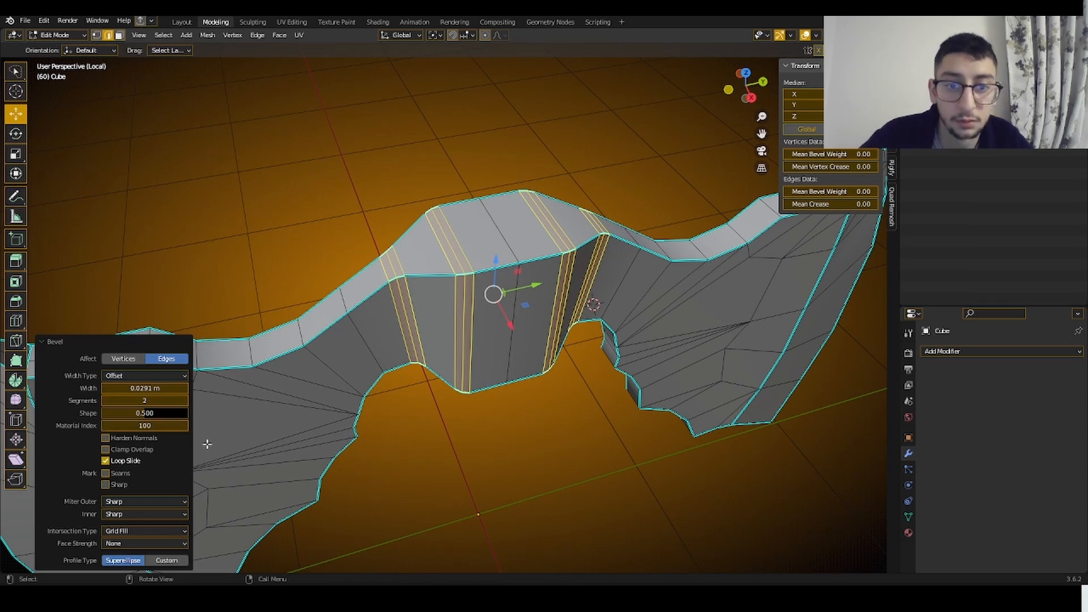
- Set the bevel's material index to 0 and its shape to 1
click(159, 429)
text(0)
key(Return)
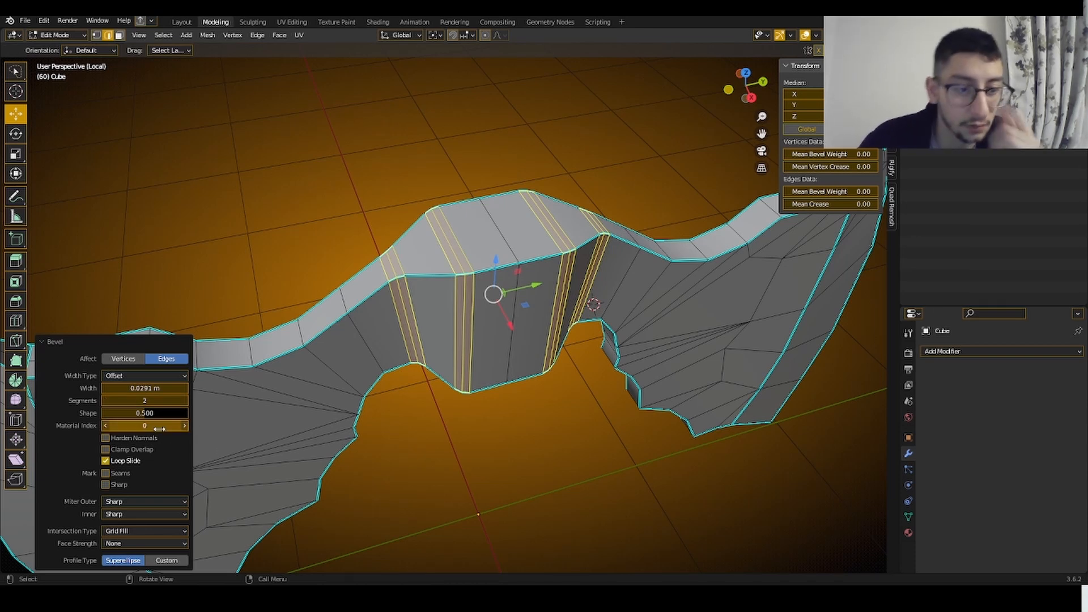
text(1)
key(Return)
- Select all edges matching the sharpness of a rim edge beside the central block, and undo any extra loop selection
middle_drag(426, 362, 378, 338)
click(520, 288)
key(shift+g)
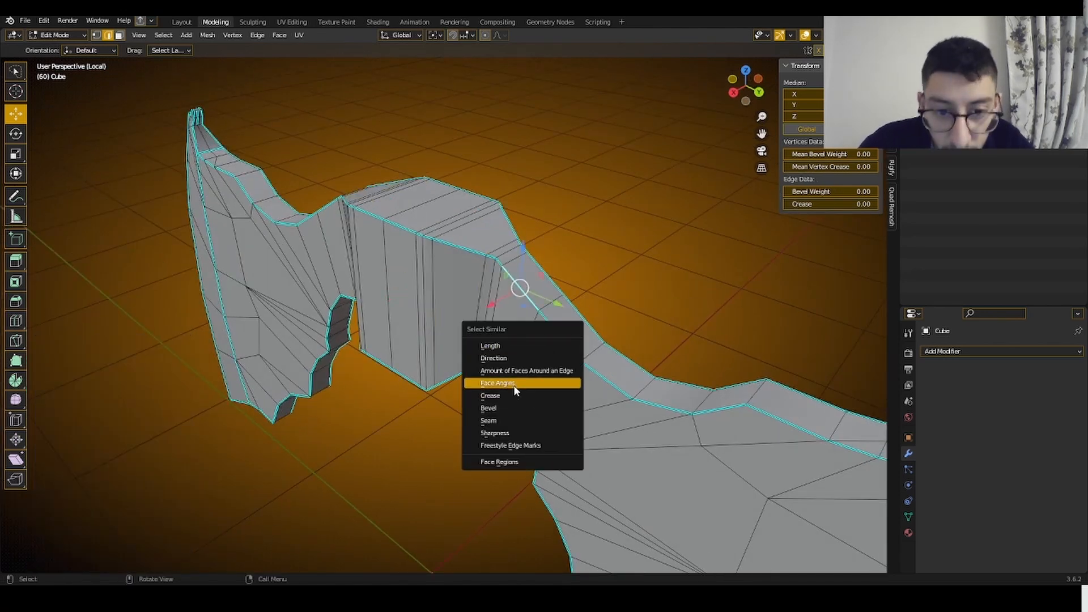
click(510, 433)
middle_drag(510, 433, 623, 403)
alt+click(544, 419)
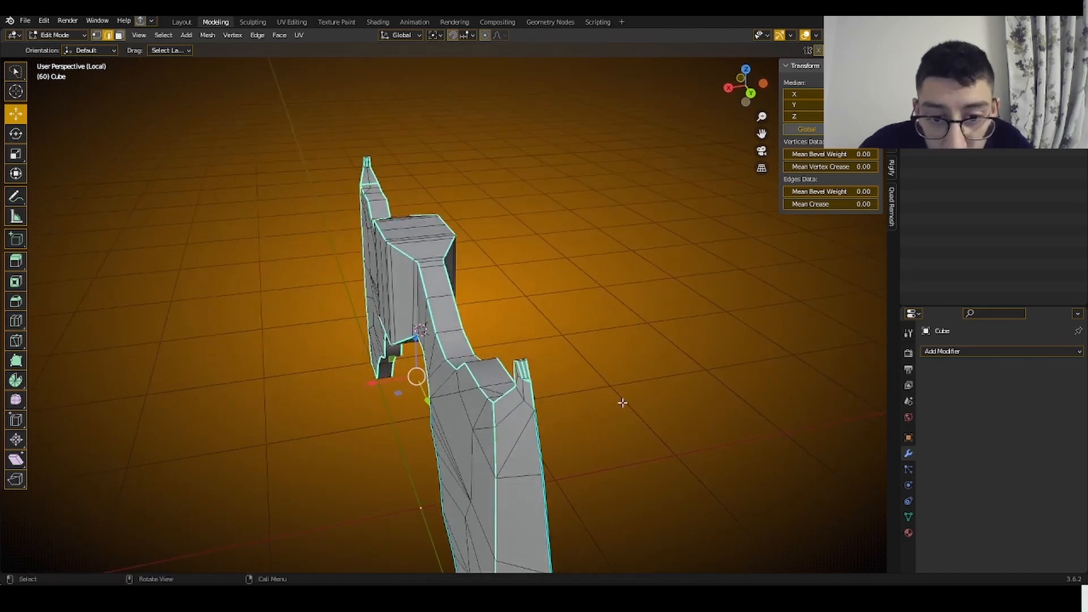
key(z)
click(553, 398)
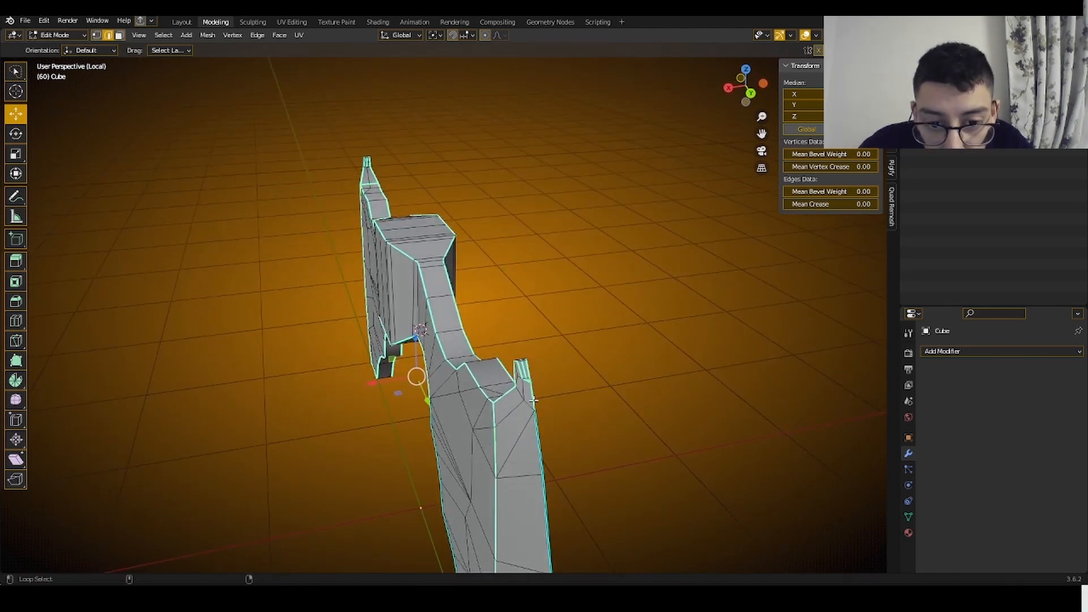
key(ctrl+z)
- Toggle the edge loop along one blade's underside and try to bevel the selected sharp edges with 2 segments and Clamp Overlap
middle_drag(460, 378, 220, 335)
middle_drag(459, 313, 498, 155)
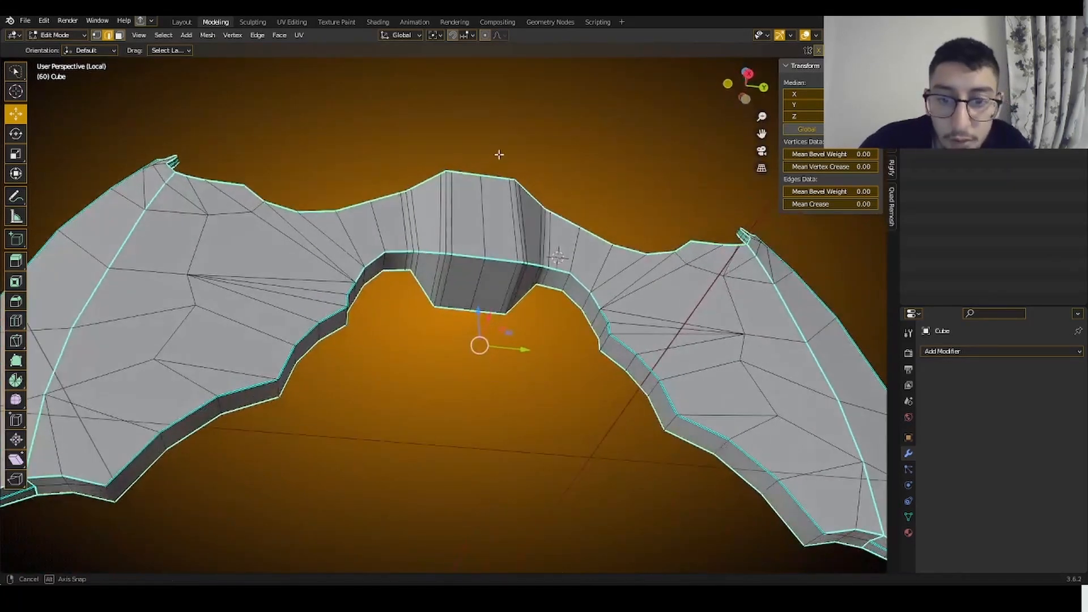
middle_drag(326, 318, 239, 332)
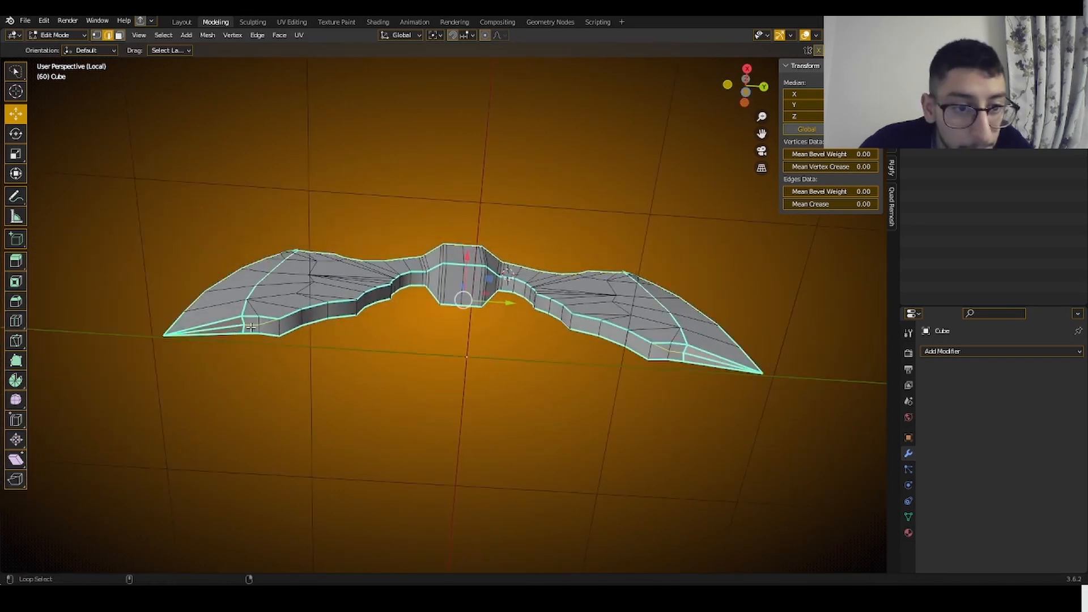
alt+shift+click(254, 324)
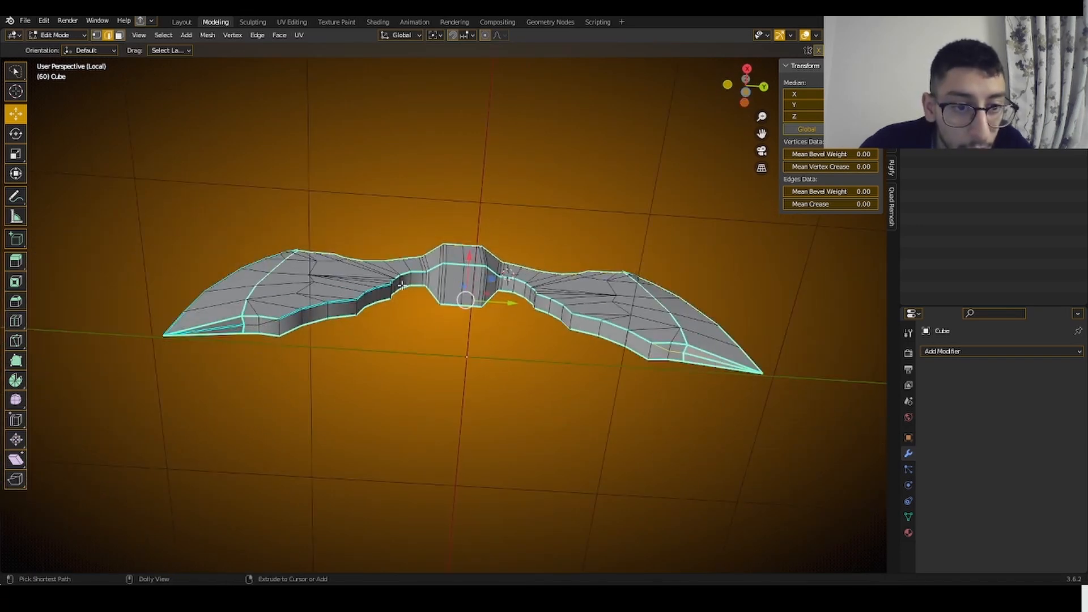
middle_drag(400, 286, 342, 464)
scroll(364, 435, up, 3)
scroll(342, 464, up, 2)
key(ctrl+b)
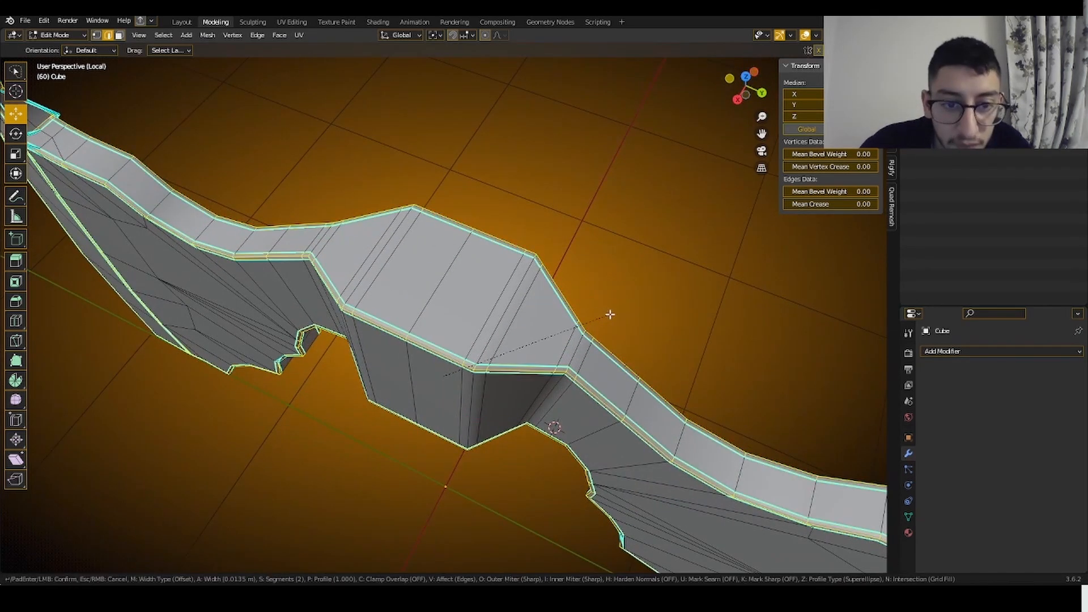
key(c)
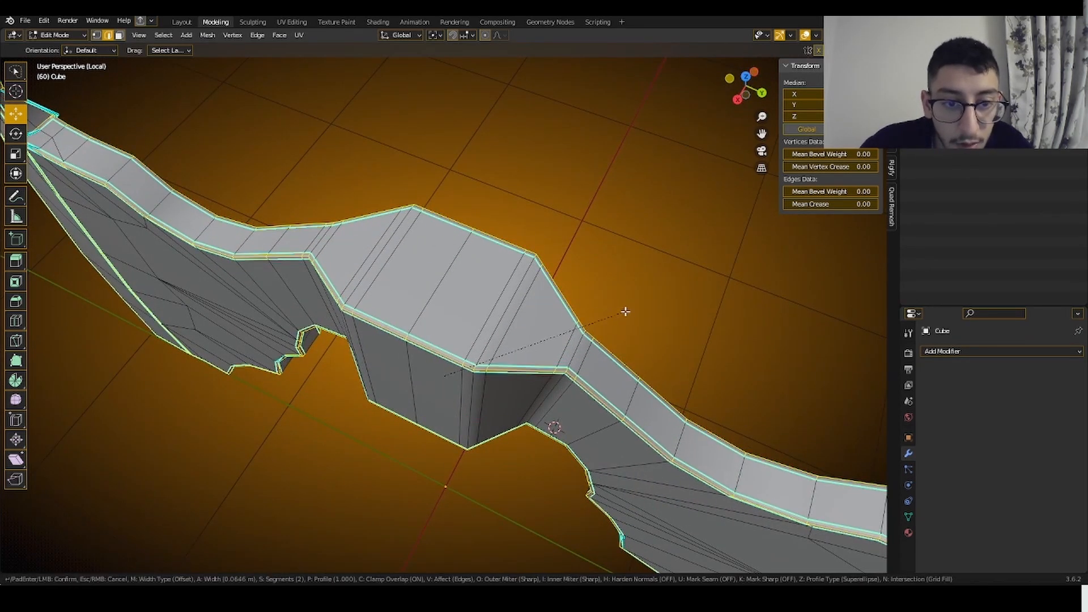
click(624, 311)
scroll(601, 311, down, 3)
middle_drag(576, 311, 650, 273)
- Return to Object Mode and apply Shade Smooth with Auto Smooth at 180° to check the bevelled head
click(55, 36)
click(73, 41)
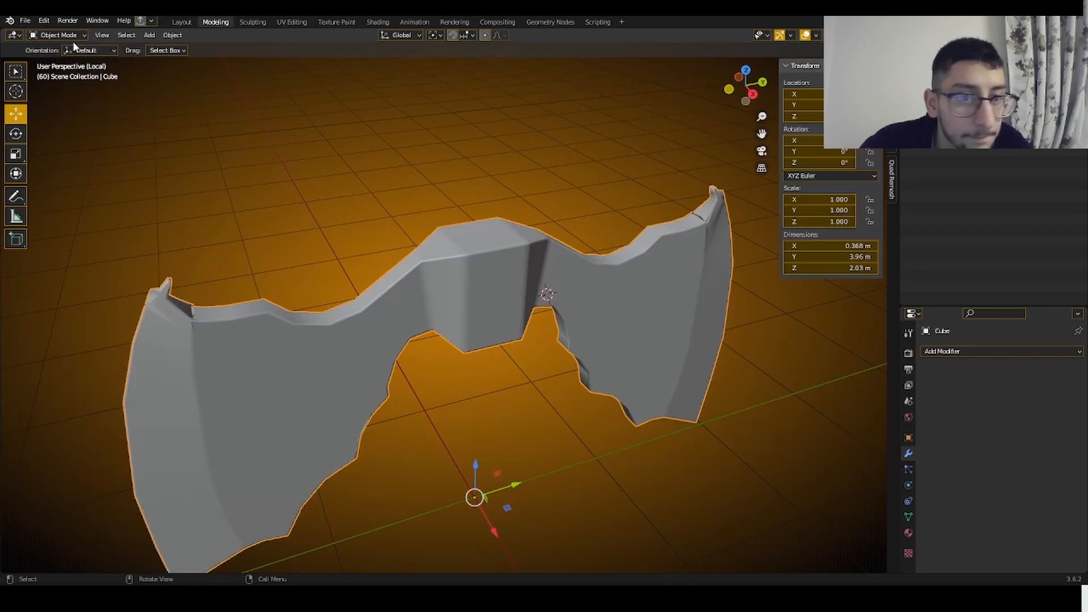
right_click(483, 182)
click(480, 200)
middle_drag(488, 198, 589, 192)
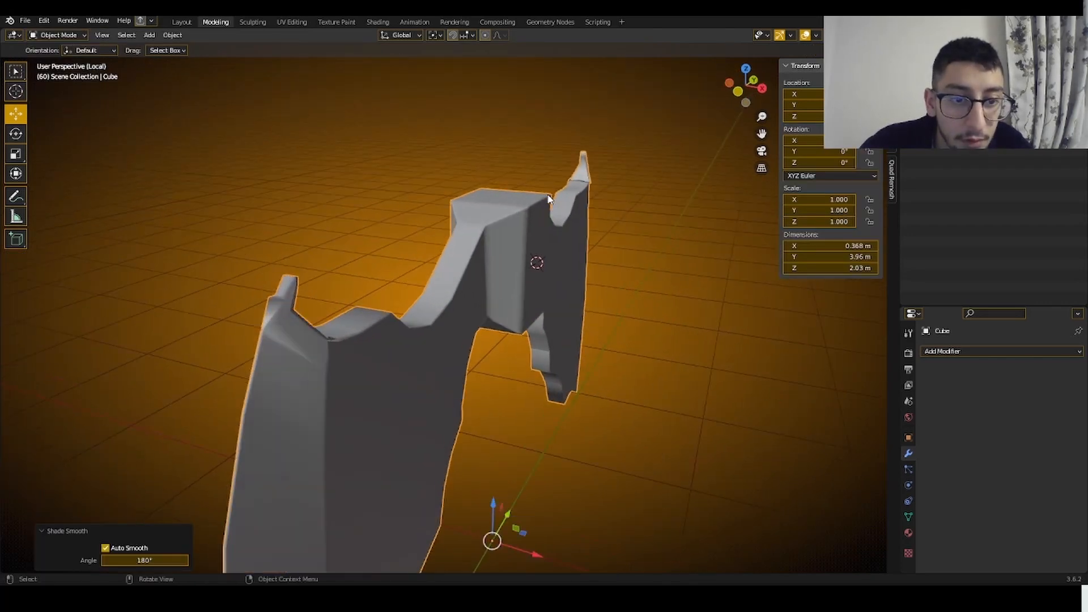
- Reopen the mesh for editing and try again to bevel the selected sharp edges across both blades
key(Tab)
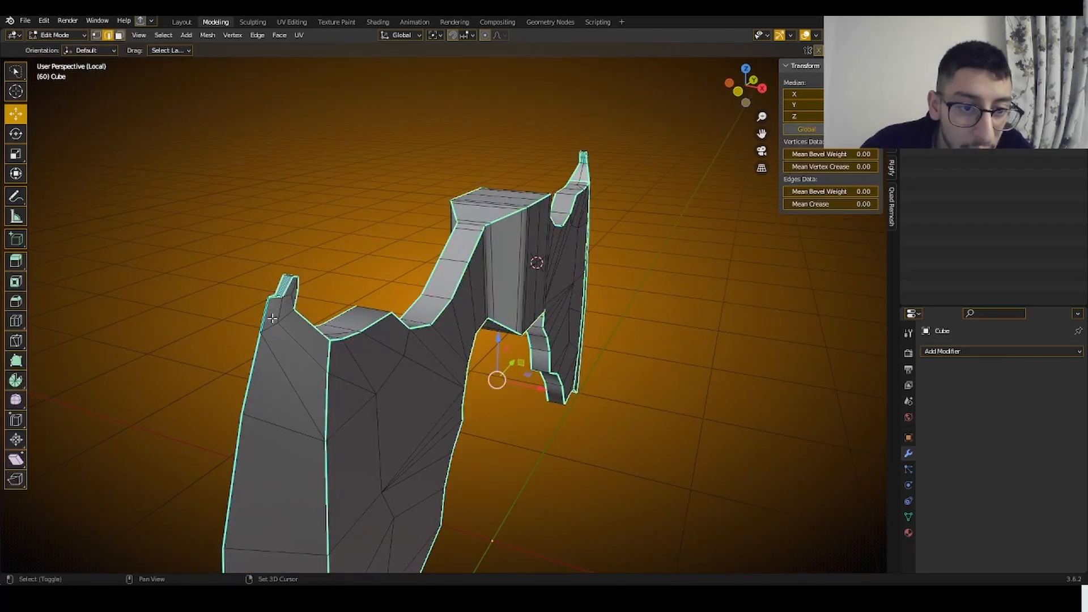
middle_drag(268, 328, 443, 276)
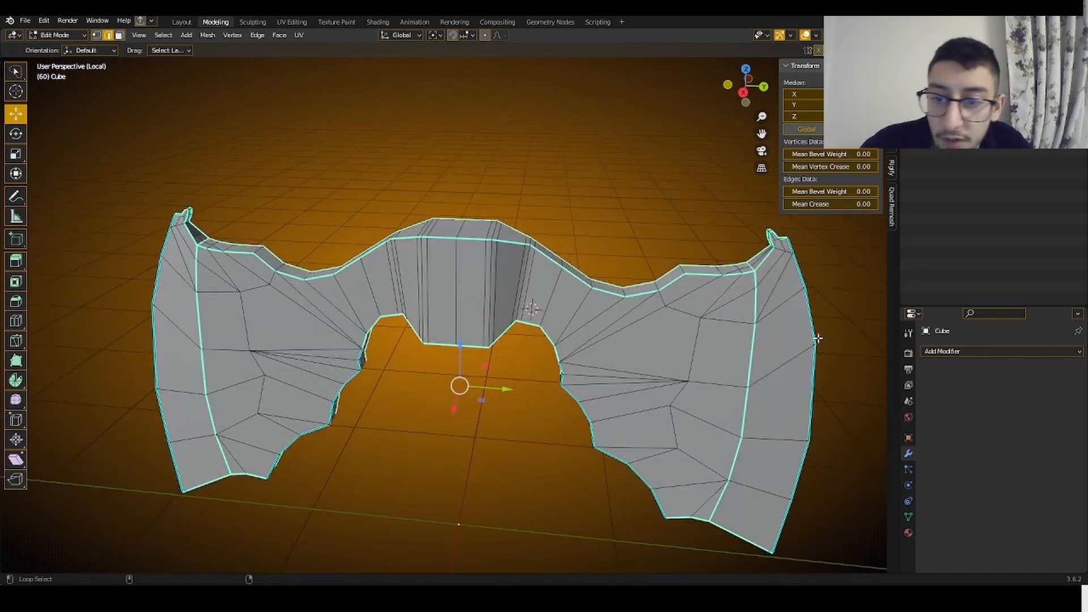
middle_drag(646, 317, 589, 367)
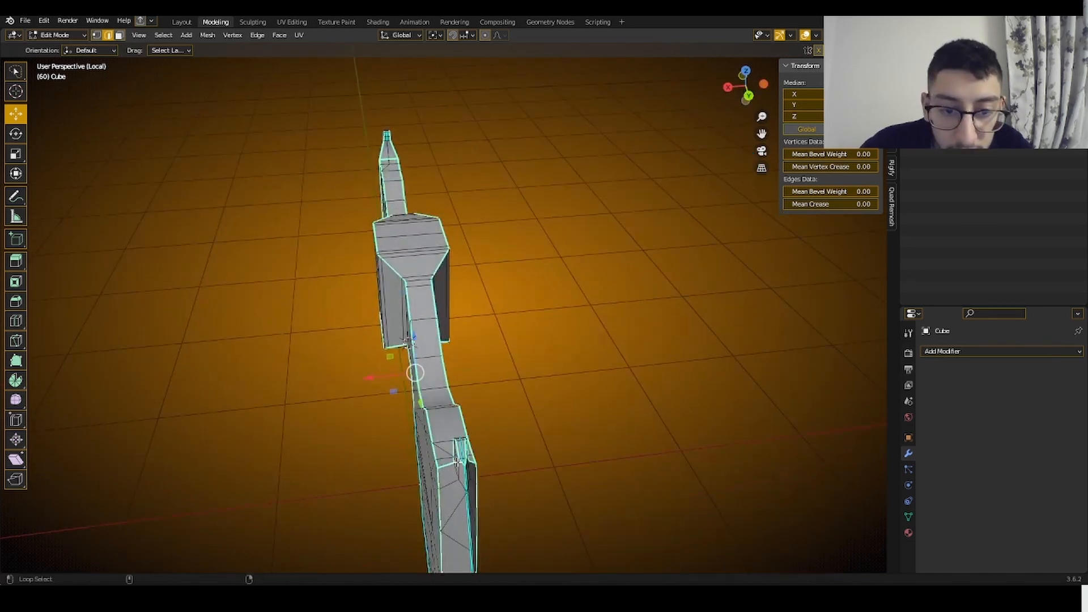
middle_drag(457, 462, 551, 310)
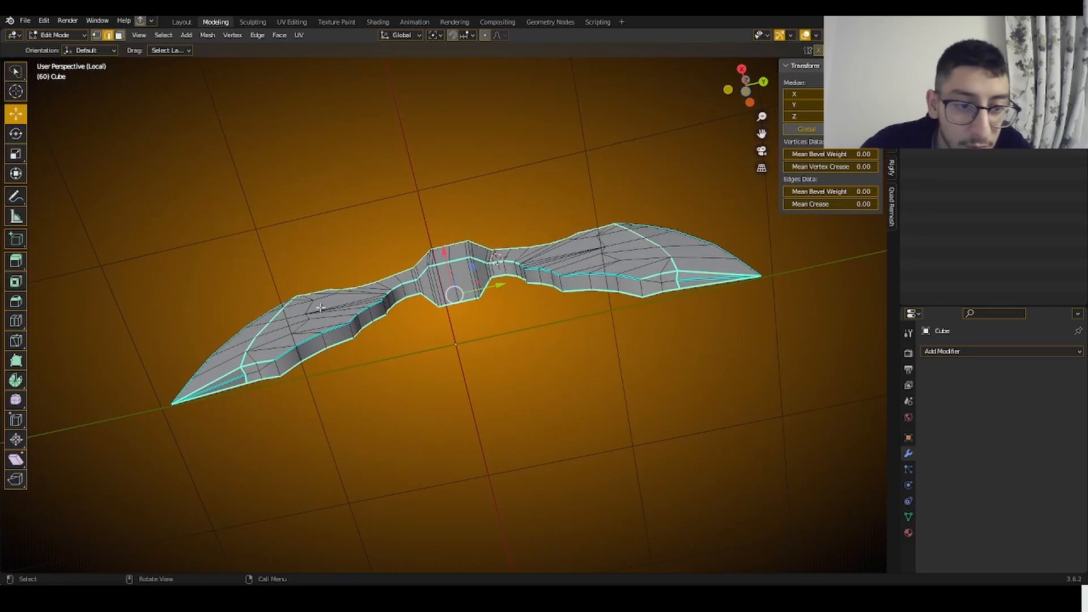
middle_drag(281, 348, 567, 323)
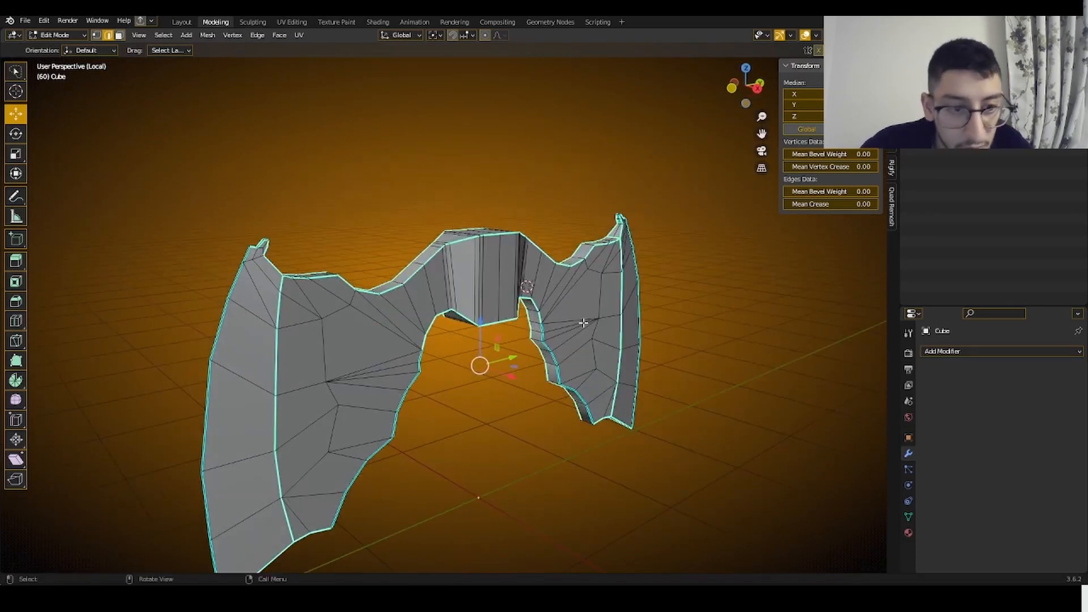
key(ctrl+b)
click(599, 321)
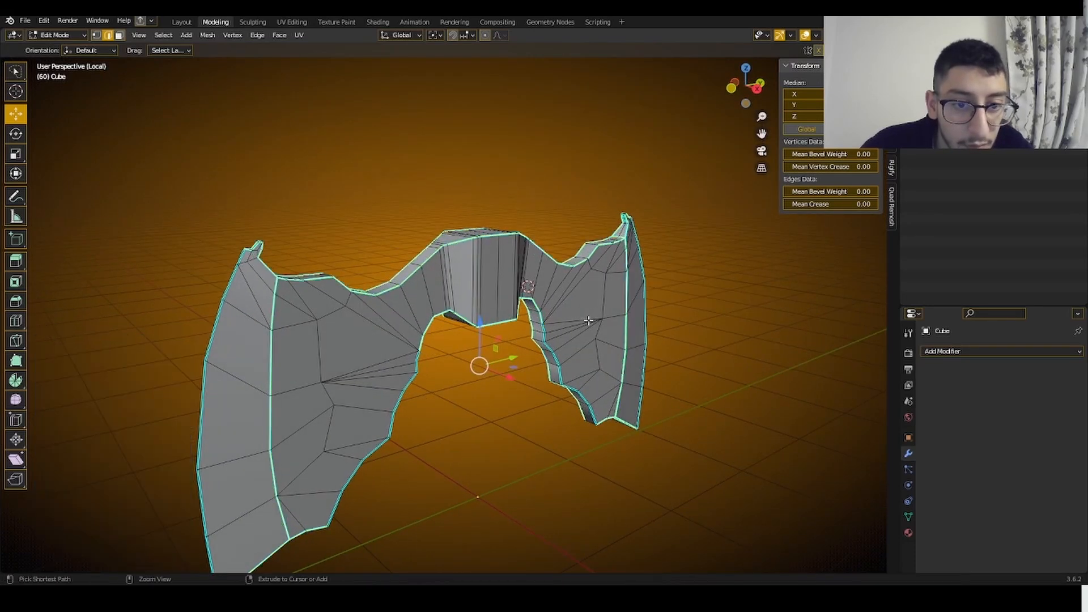
scroll(384, 342, up, 5)
scroll(385, 342, down, 4)
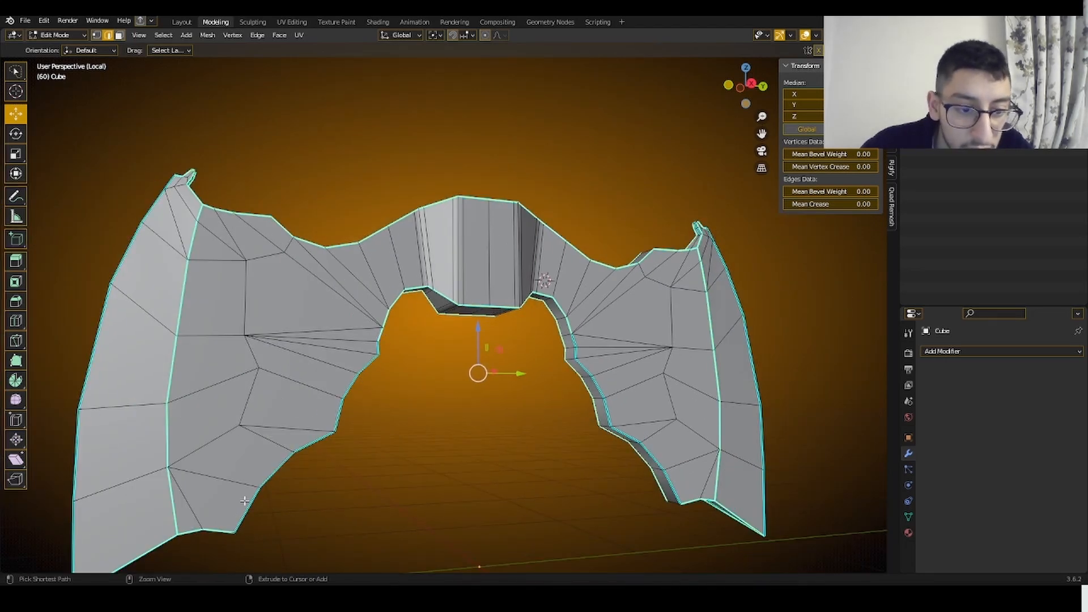
- Adjust the edge selection along both blades' jagged inner edges, try a 2-segment bevel with Clamp Overlap and undo it
ctrl+click(349, 391)
shift+click(574, 339)
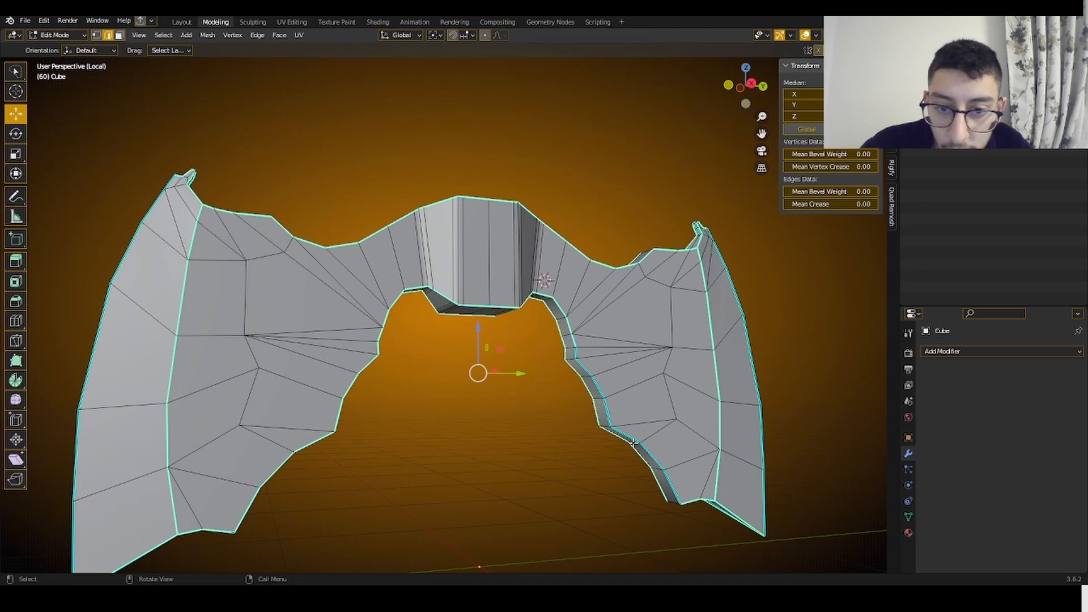
ctrl+click(672, 476)
middle_drag(614, 349, 630, 391)
key(ctrl+b)
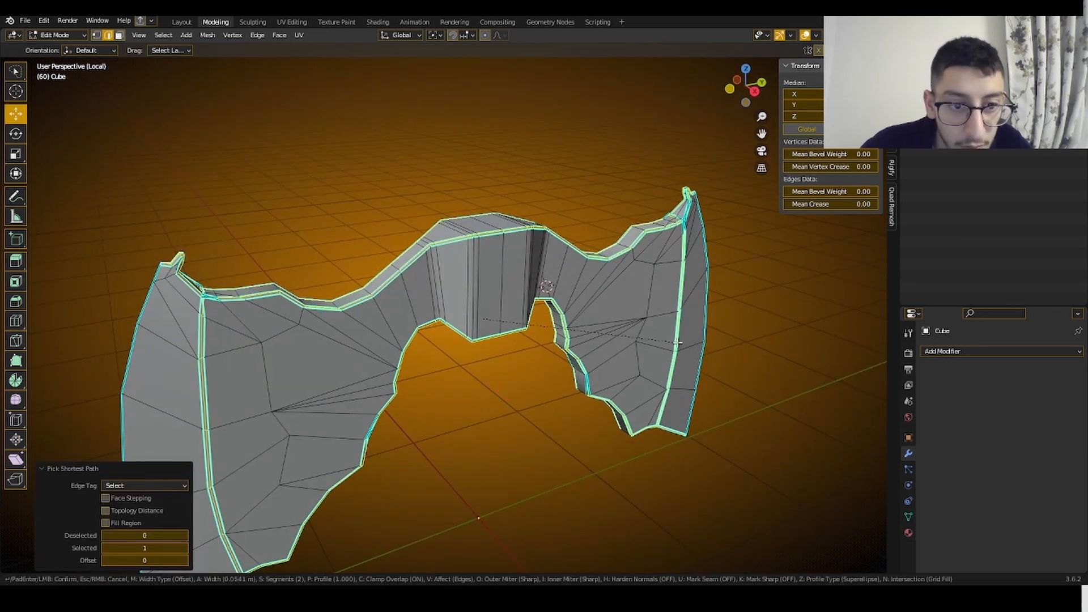
click(675, 342)
key(ctrl+z)
- Mark the upright centre edge on the central block's front face as a seam
mouse_move(518, 287)
middle_down()
mouse_move(578, 316)
mouse_move(499, 310)
mouse_move(511, 304)
middle_up()
click(490, 301)
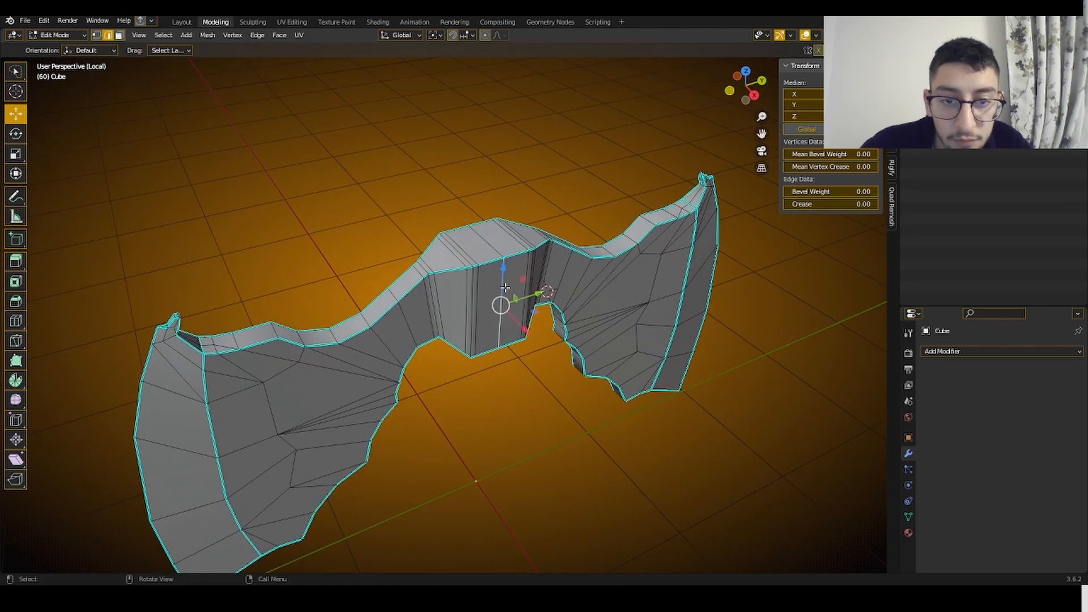
right_click(544, 440)
click(535, 442)
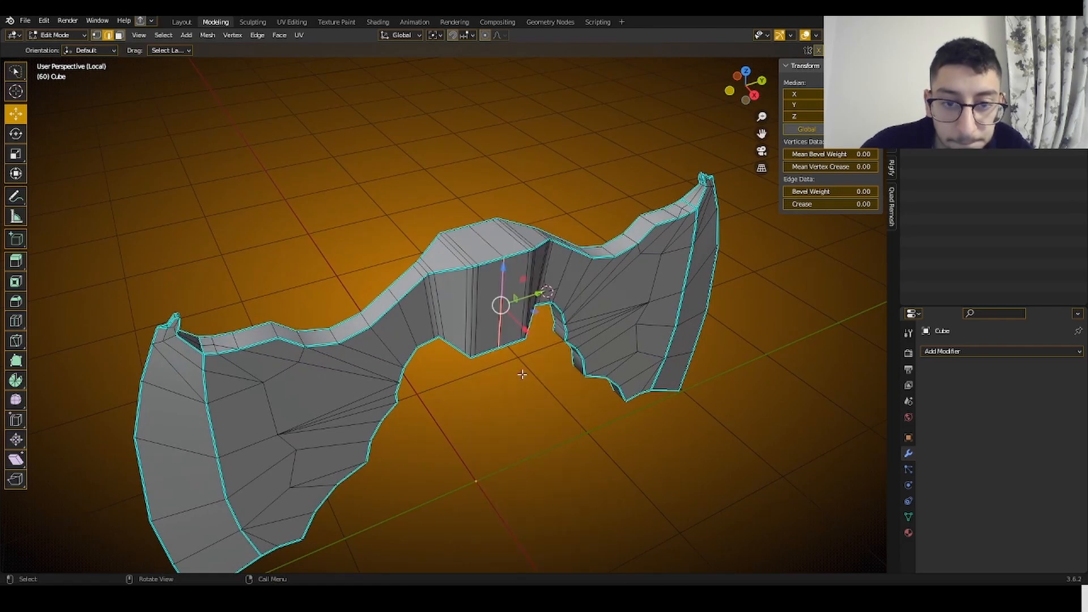
- Select the whole mesh and symmetrize it in the +X to -X direction
key(a)
key(alt+a)
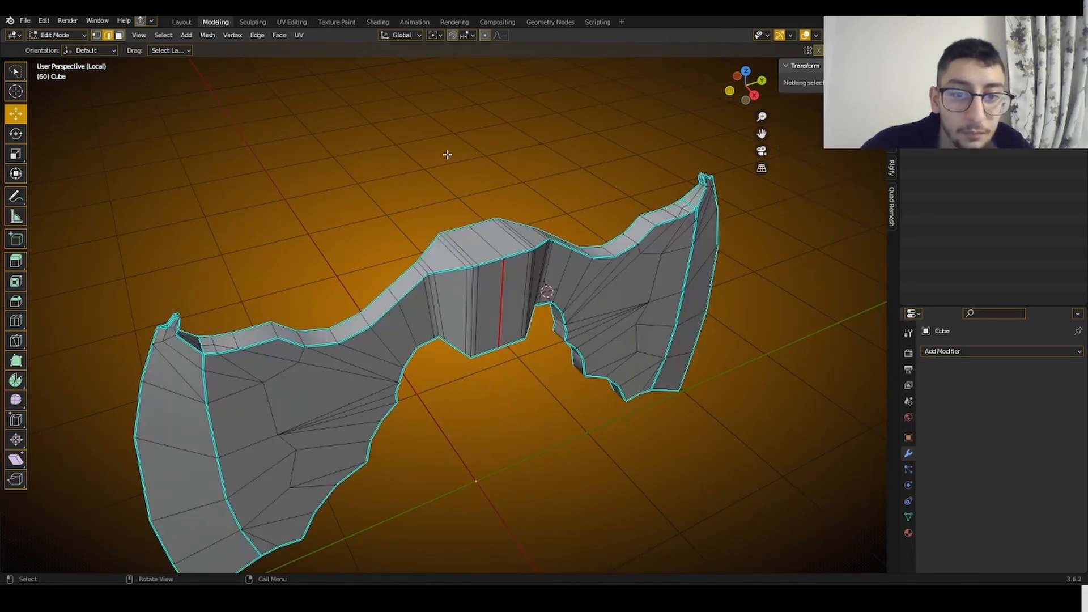
key(a)
middle_drag(326, 97, 439, 93)
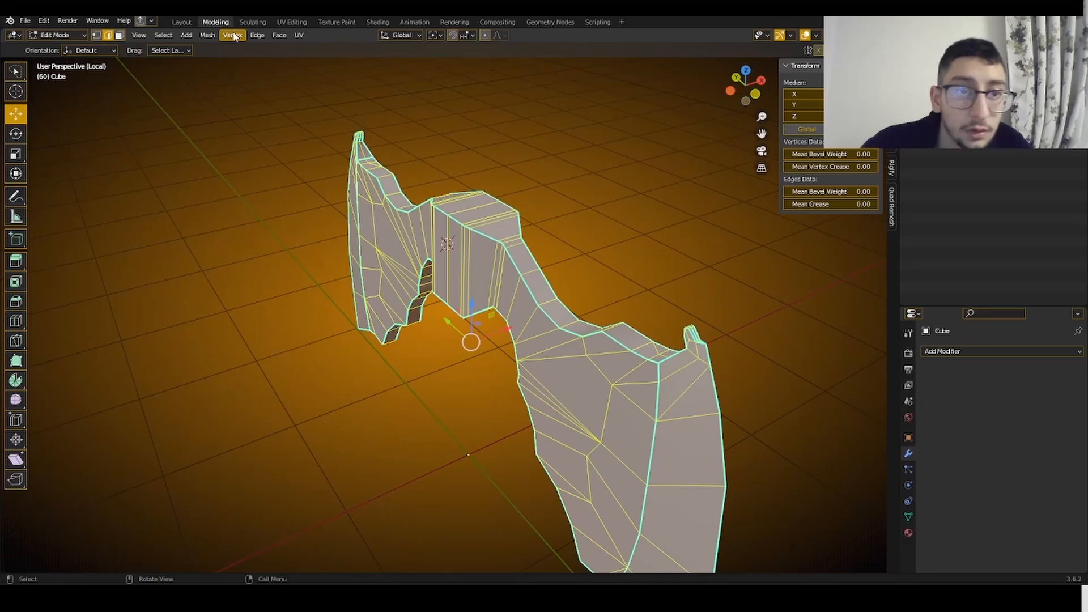
click(200, 35)
click(253, 222)
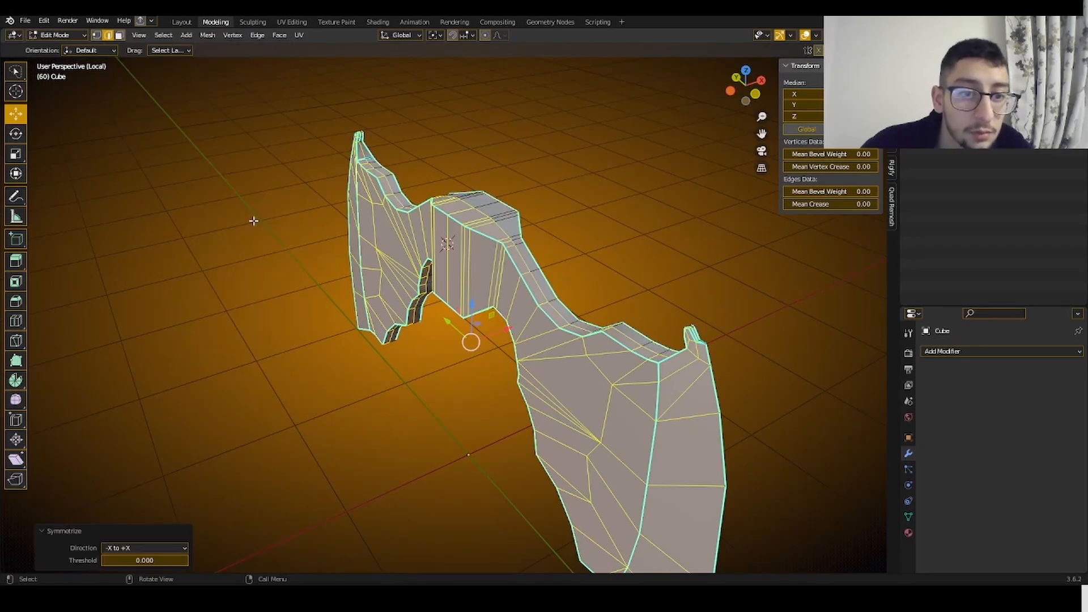
click(130, 546)
click(142, 520)
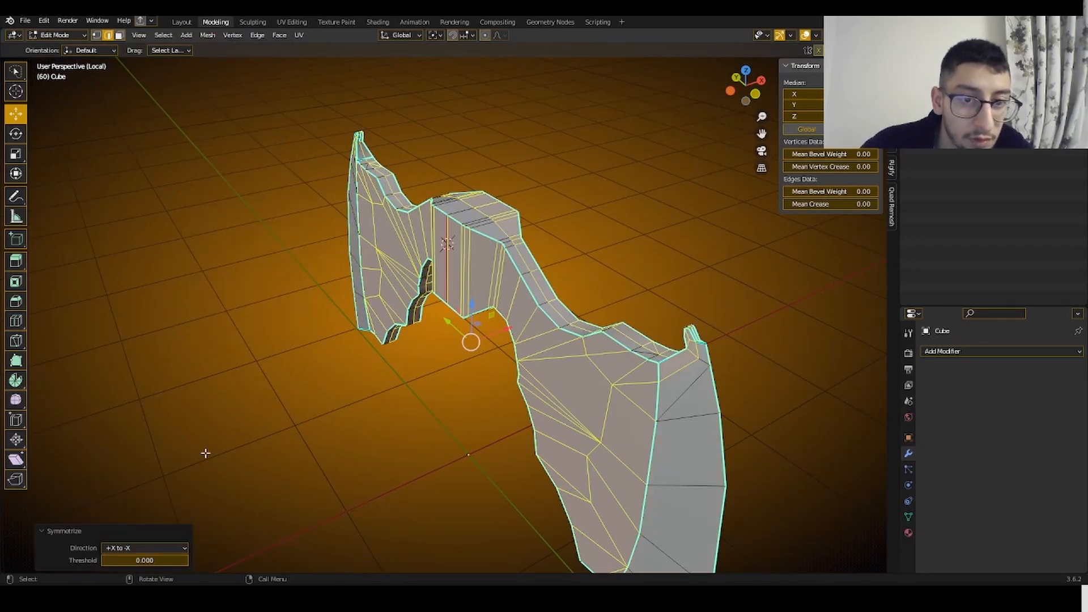
middle_drag(395, 343, 459, 370)
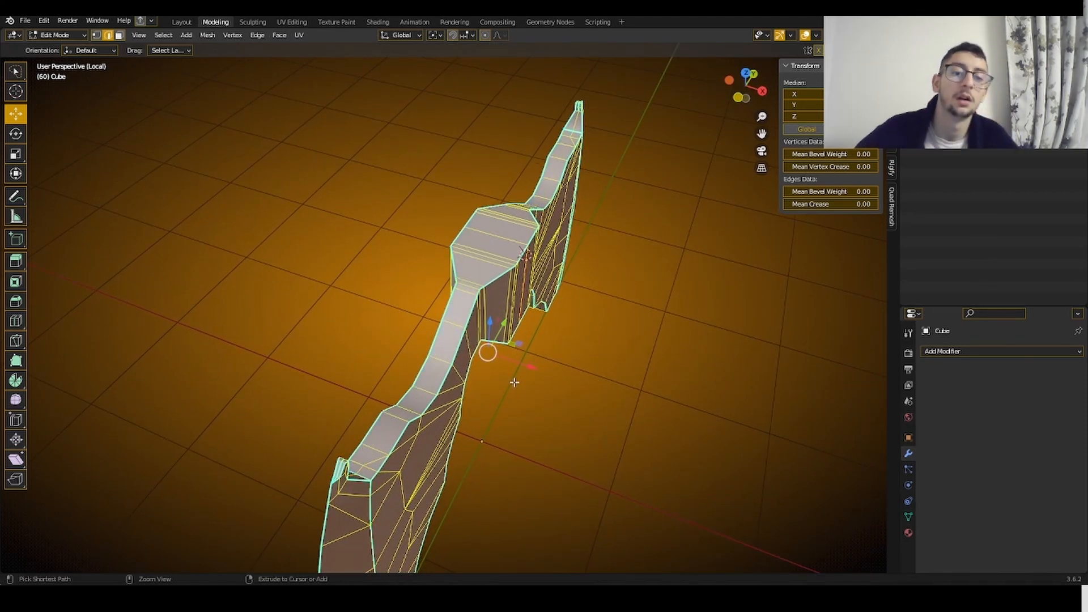
- Undo the symmetrizing and the centre seam, going back to the sharp-edge selection
middle_drag(591, 389, 496, 334)
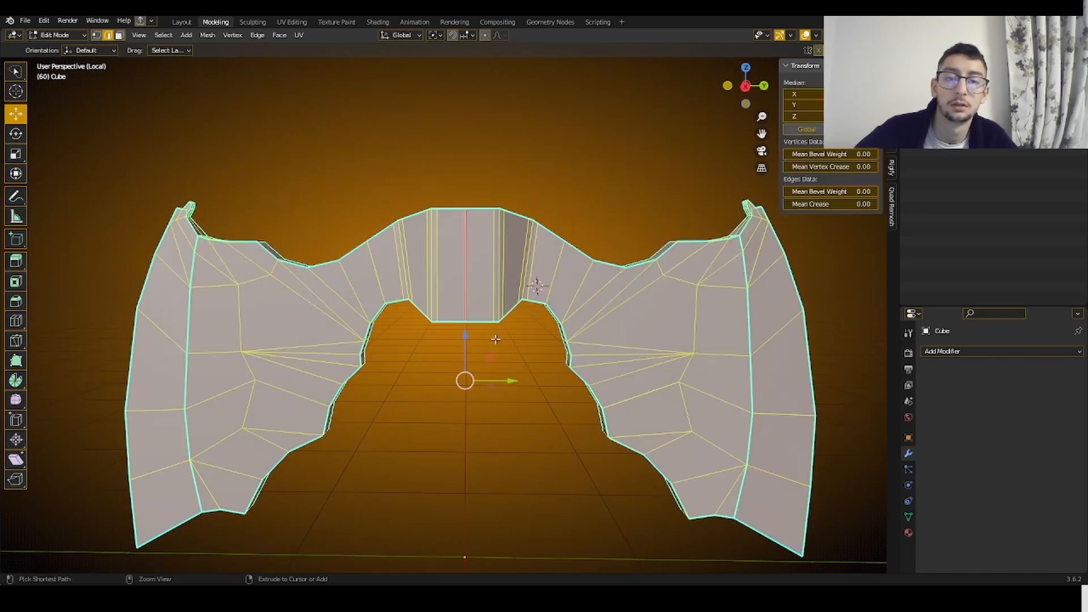
key(ctrl+z)
key(ctrl+z)
key(ctrl+z)
key(ctrl+shift+z)
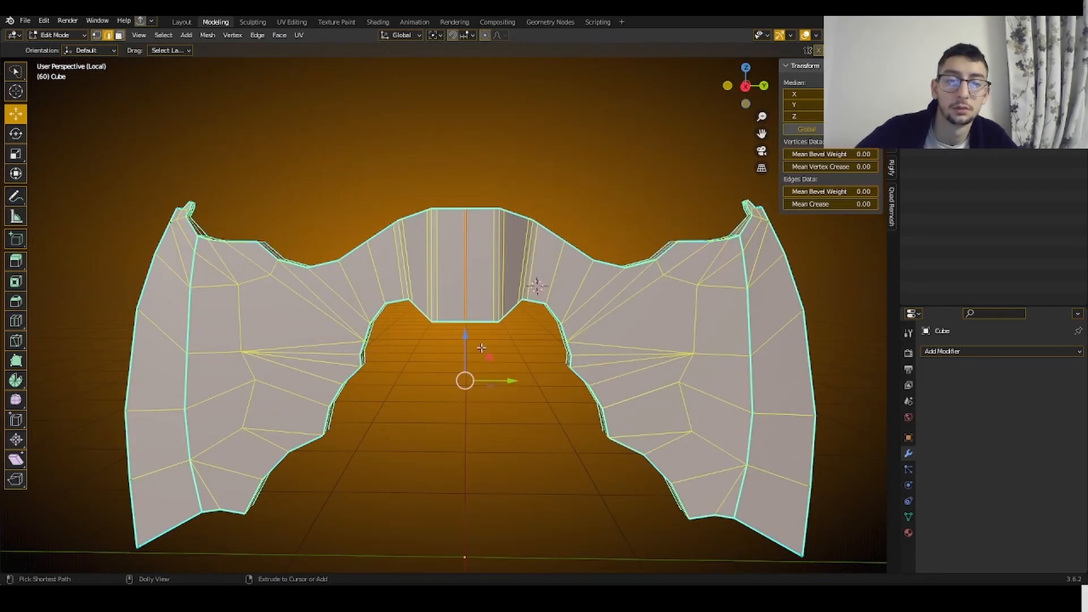
key(ctrl+z)
key(ctrl+shift+z)
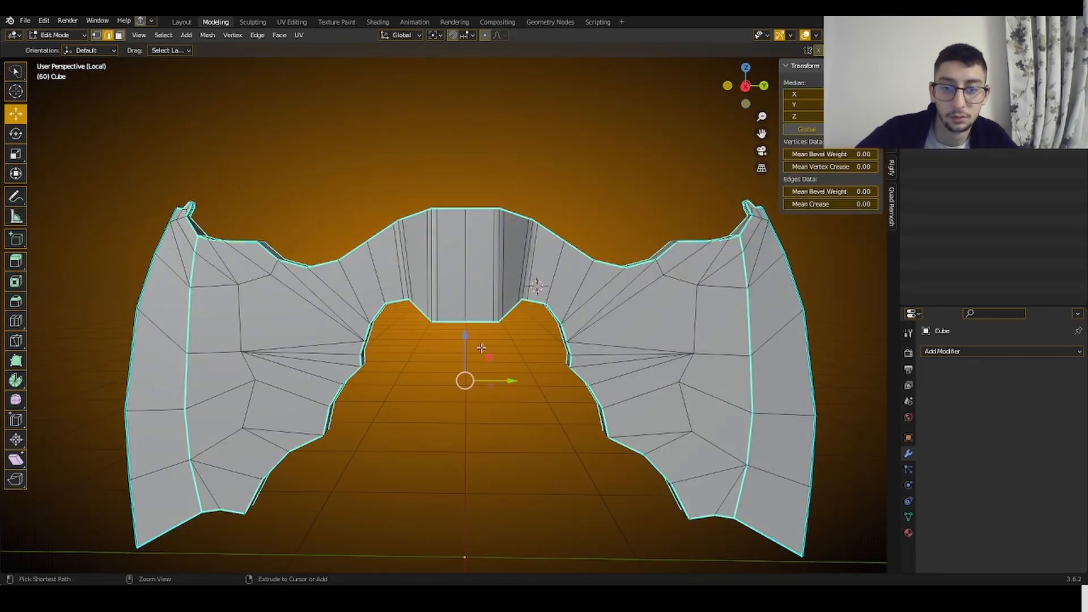
- Try once more to bevel the selected sharp edges around the axe head
middle_drag(481, 348, 519, 400)
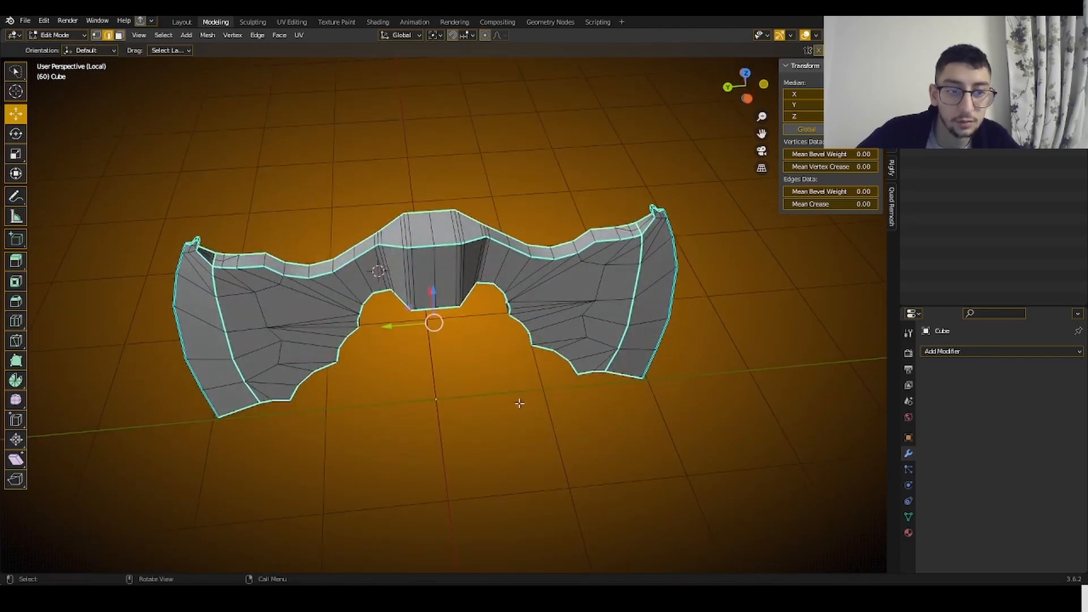
key(ctrl+b)
click(613, 382)
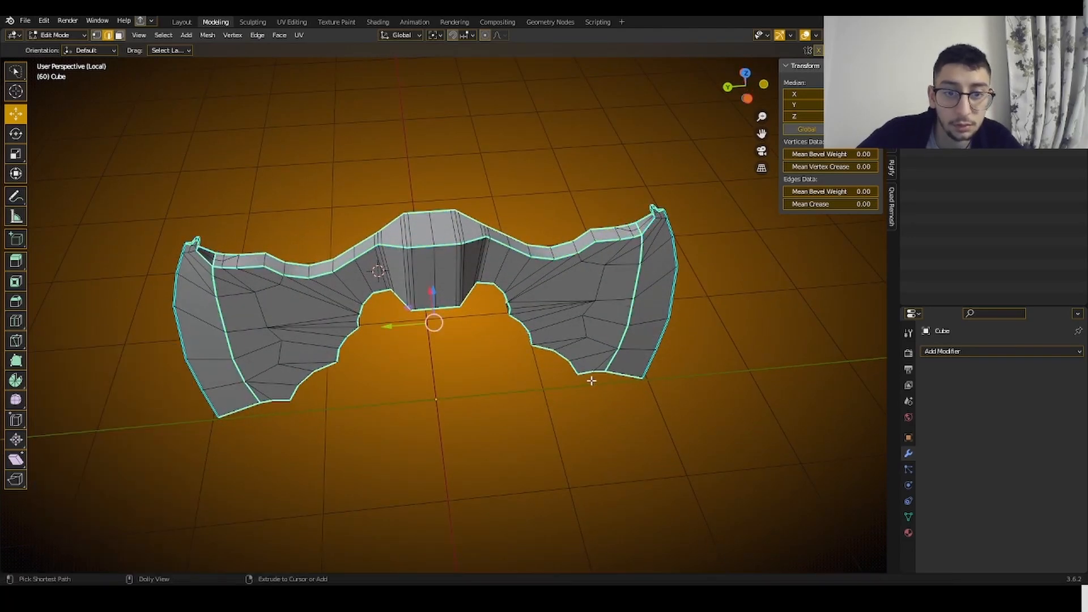
- Undo the last bevel on the axe head's sharp edges
mouse_move(590, 379)
middle_down()
mouse_move(648, 348)
mouse_move(627, 359)
mouse_move(554, 356)
mouse_move(596, 378)
middle_up()
middle_drag(485, 324, 491, 328)
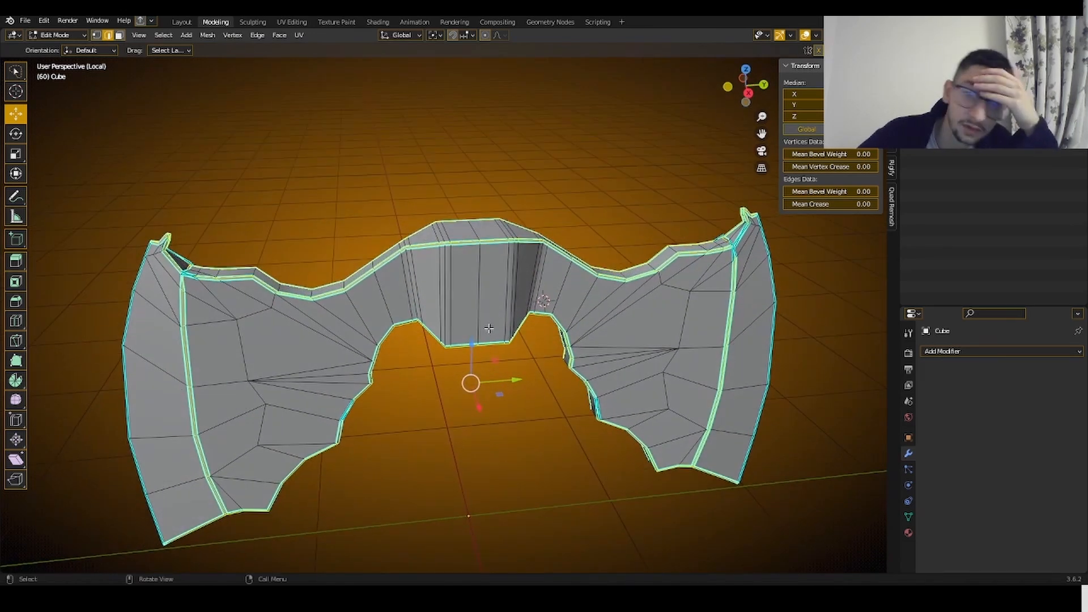
key(ctrl+z)
- Try a two-segment bevel on the selected sharp edges again, then undo it
middle_drag(367, 322, 437, 359)
key(ctrl+b)
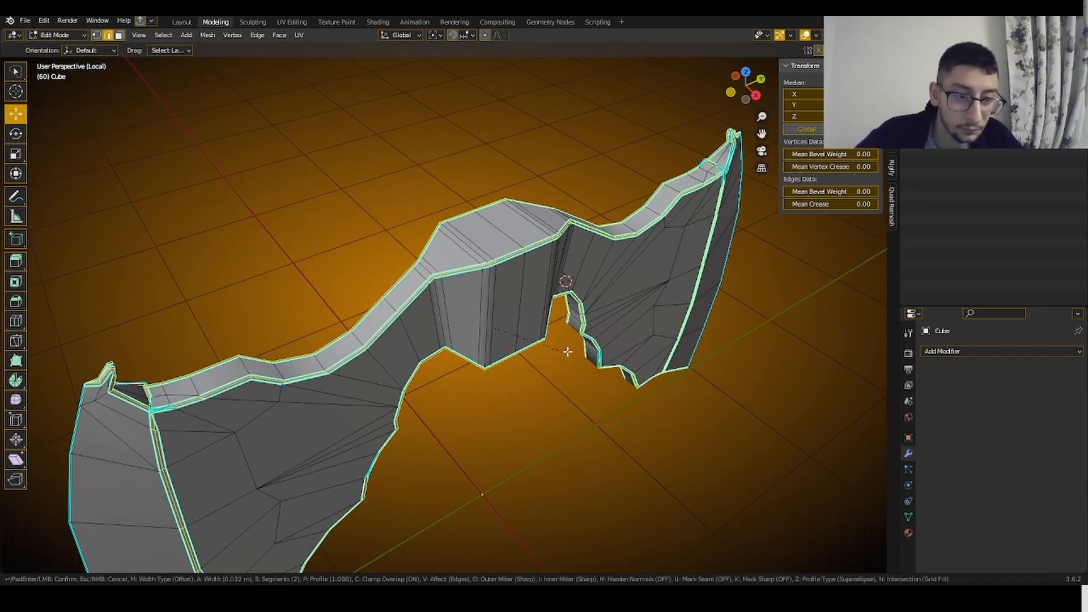
click(584, 350)
key(ctrl+z)
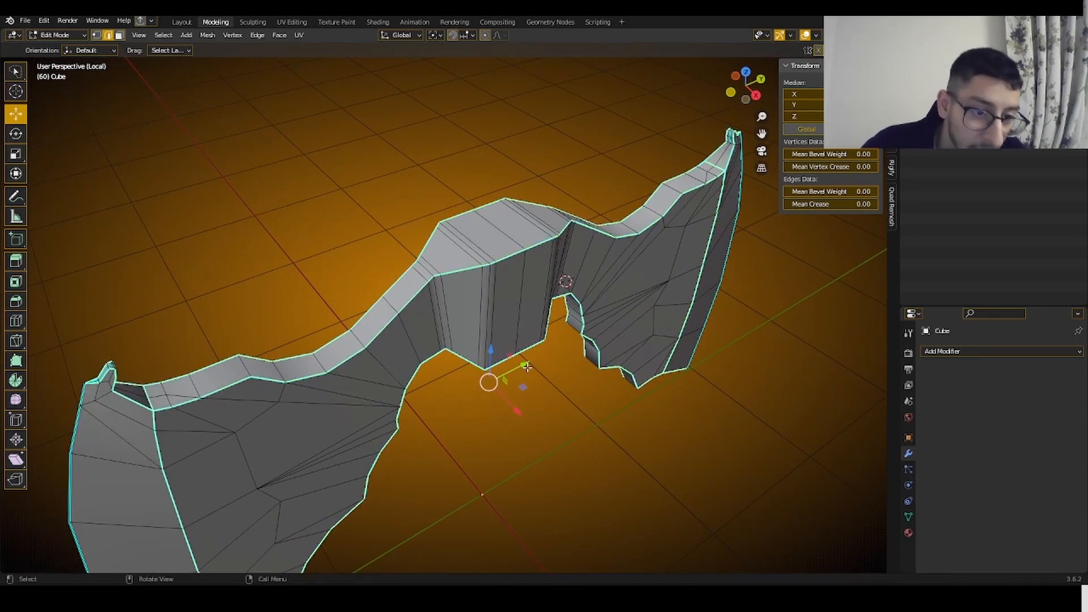
- Turn on the Face Orientation overlay to check the axe head's normals, then turn it off again
click(791, 35)
click(816, 35)
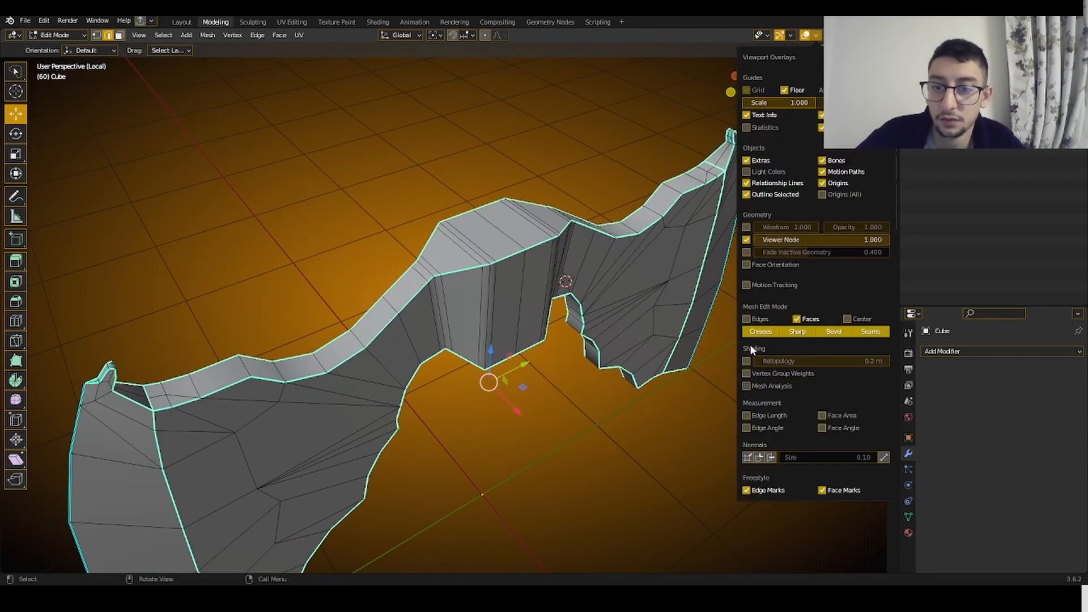
click(746, 265)
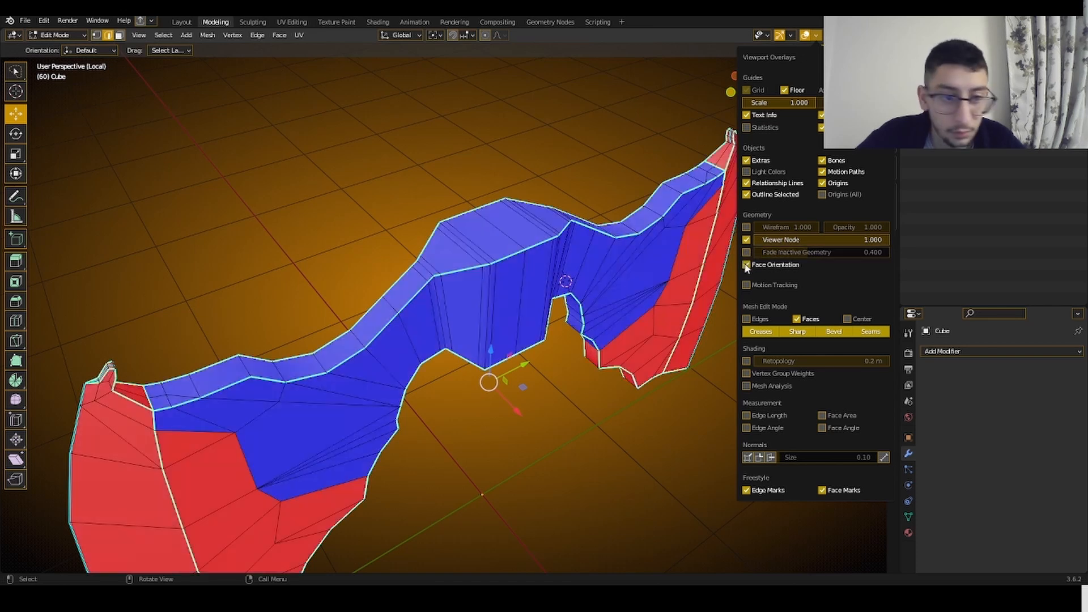
click(746, 264)
- Mark the selected outline and corner edges as seams, then recalculate the whole mesh's normals to face outside
middle_drag(513, 369, 475, 361)
right_click(634, 454)
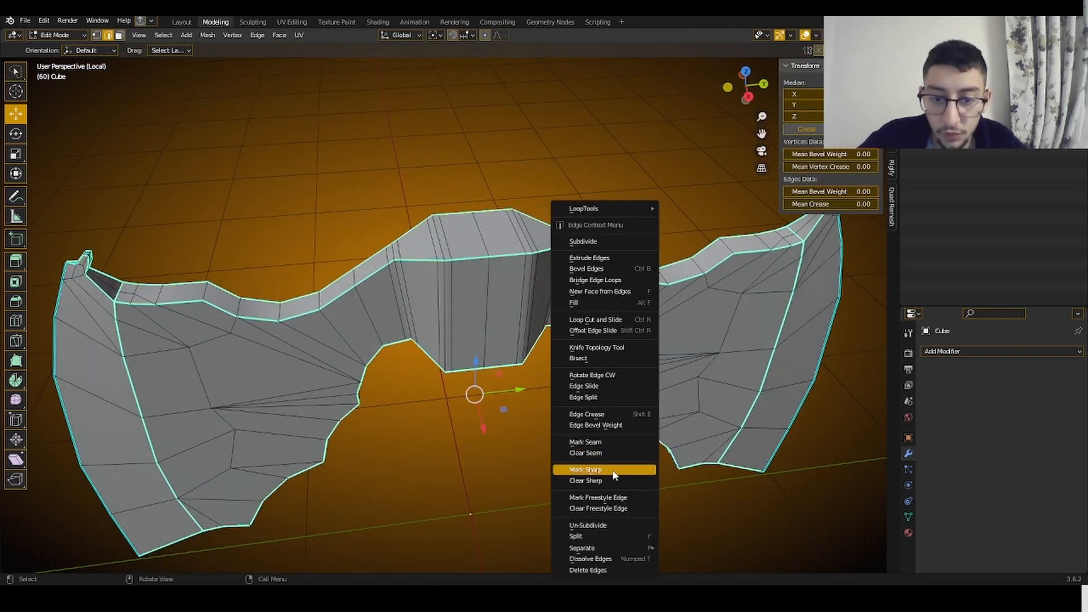
click(619, 443)
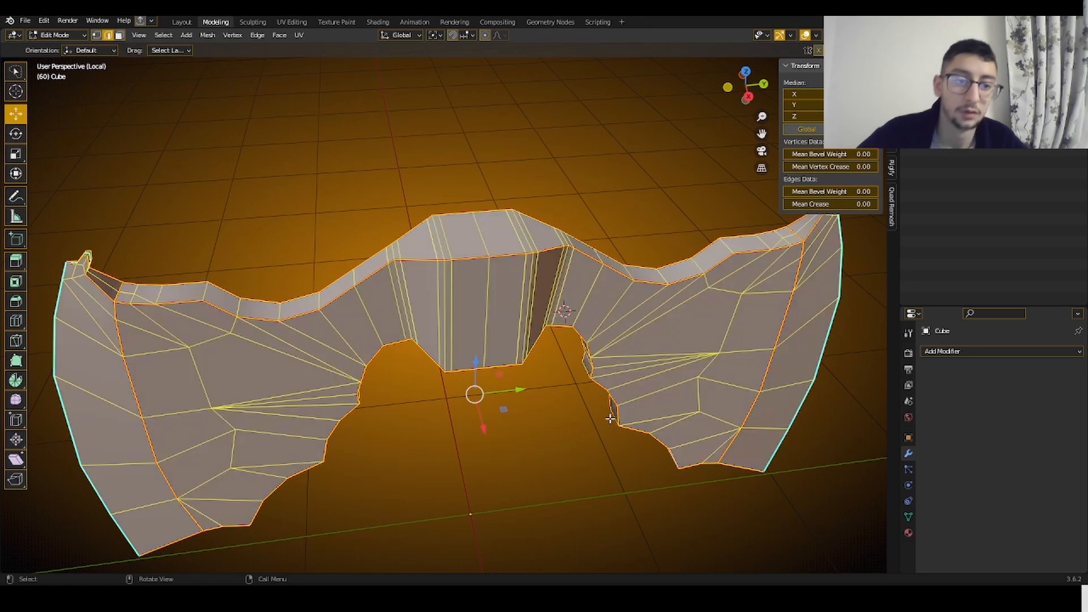
key(shift+n)
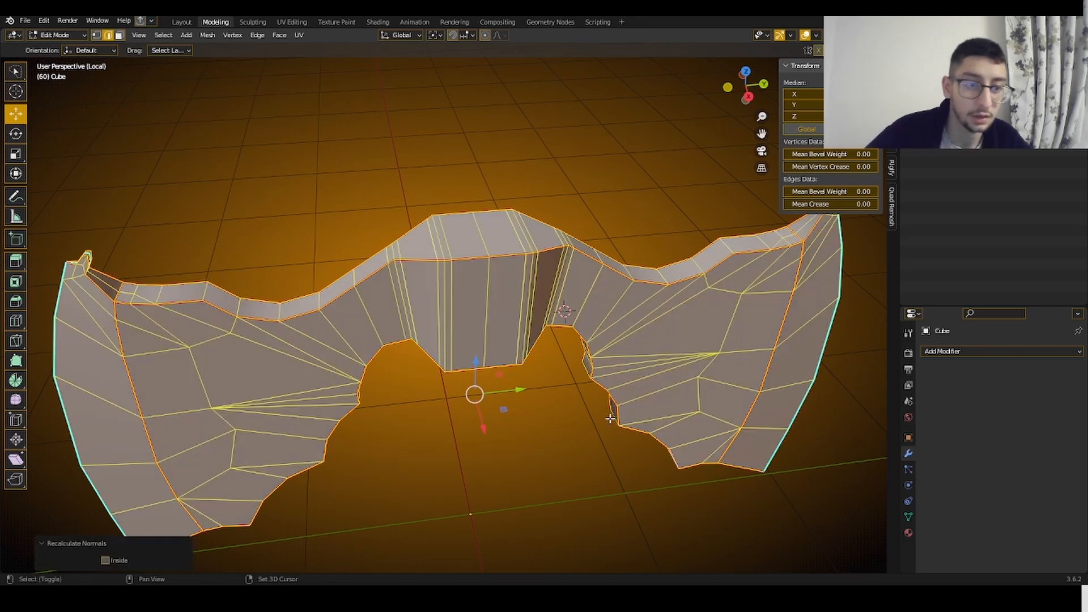
- Select all seam edges with Select Similar and bevel them with a 0.129 m width and 2 segments
click(342, 298)
key(shift+g)
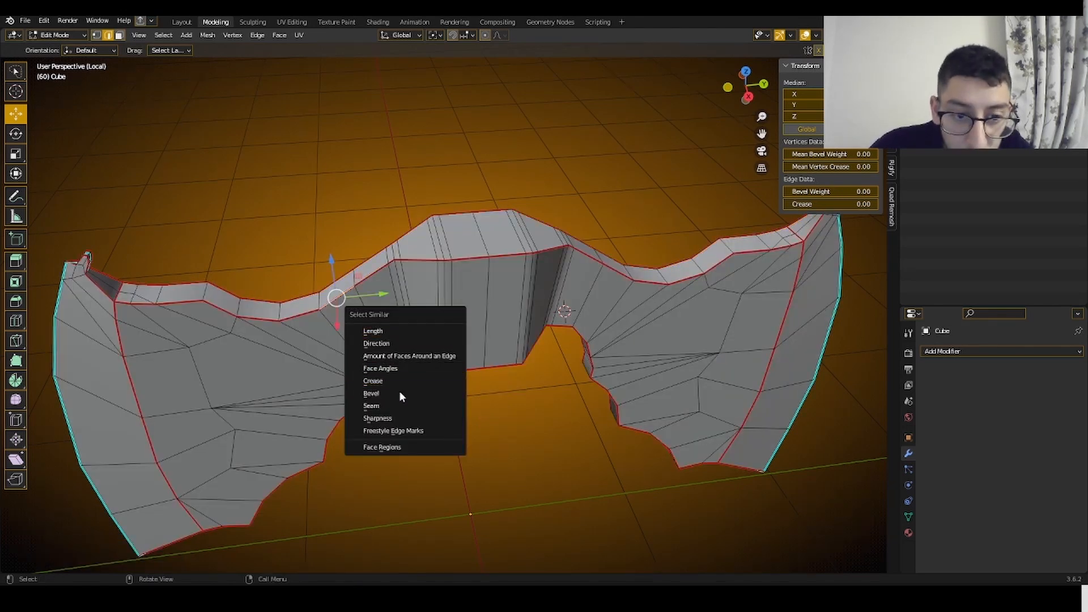
click(371, 405)
middle_drag(316, 360, 510, 351)
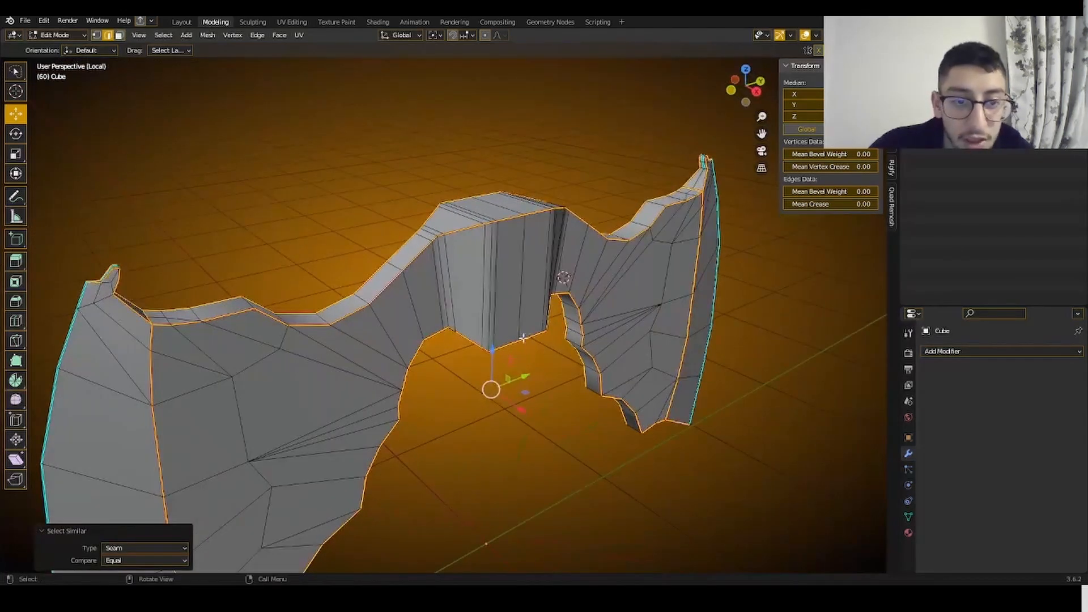
key(ctrl+b)
click(603, 363)
middle_drag(604, 364, 498, 311)
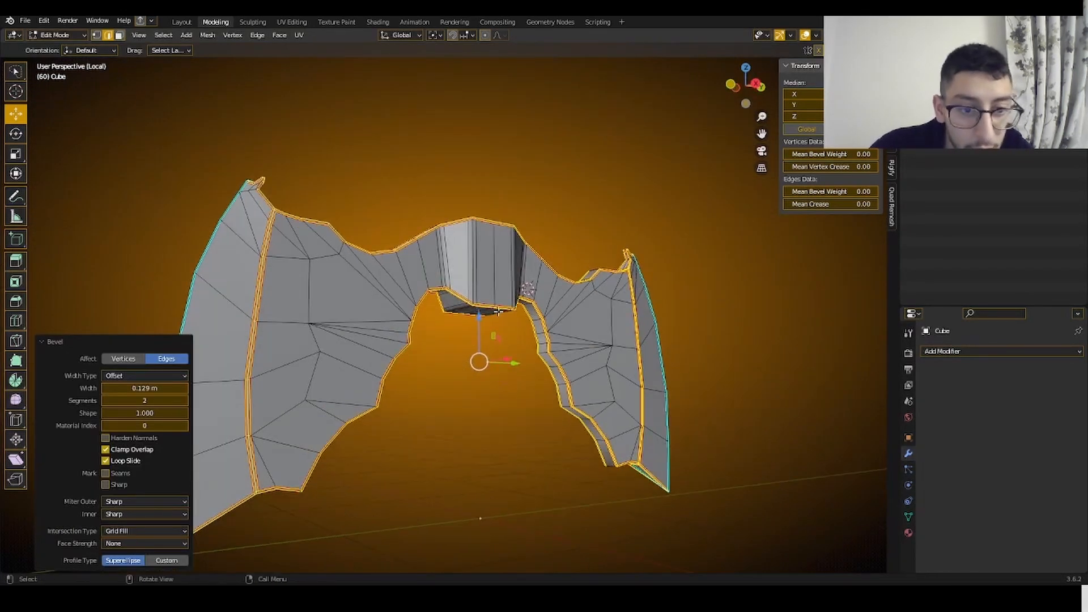
- Switch to Object Mode and examine the bevelled axe head's shading from several sides
click(85, 35)
click(74, 37)
click(69, 36)
click(65, 49)
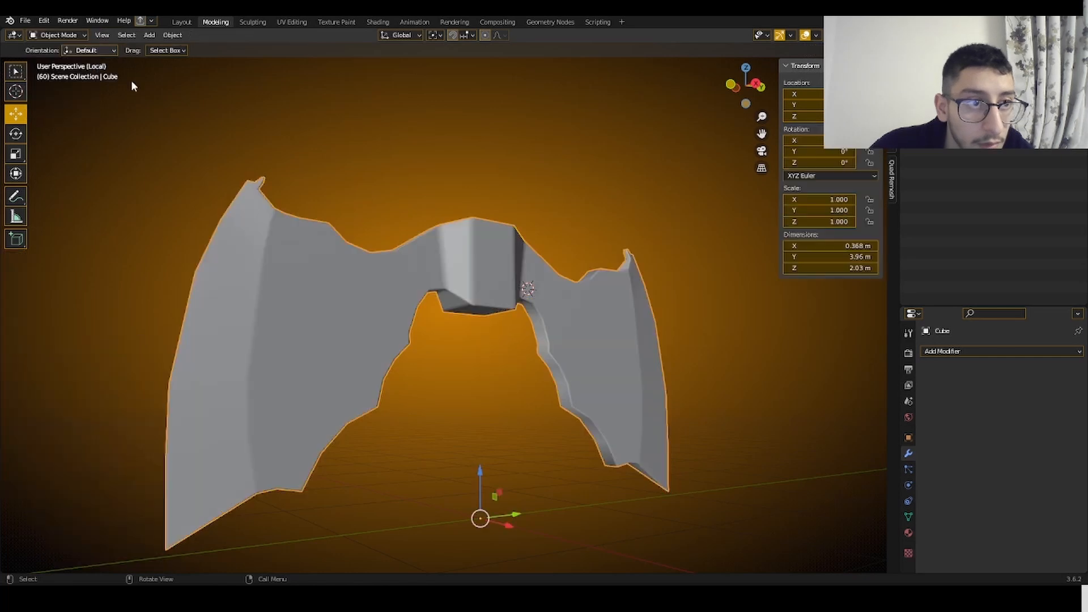
click(346, 119)
middle_drag(351, 119, 318, 170)
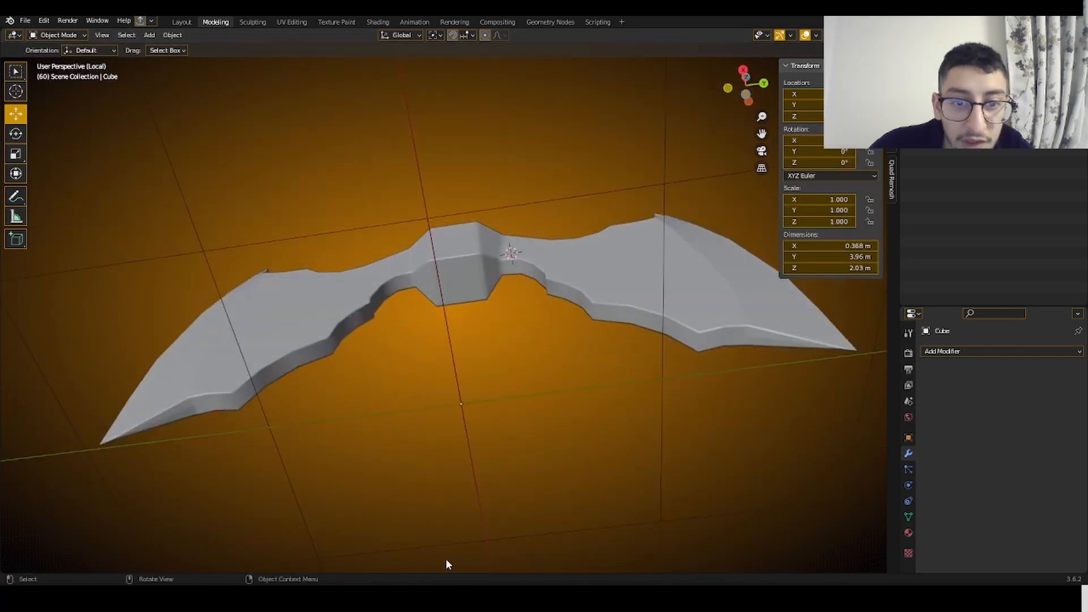
middle_drag(445, 559, 547, 216)
- Show the overlapping axe head copy and hide Cube.002 to view the bevelled head on its own
key(ctrl+z)
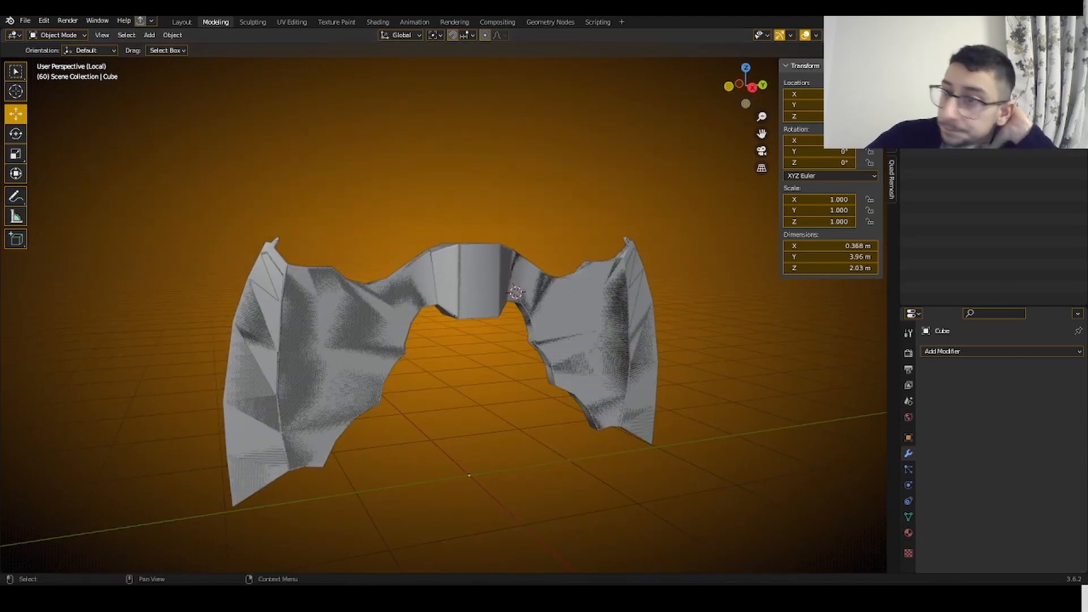
click(611, 293)
click(618, 278)
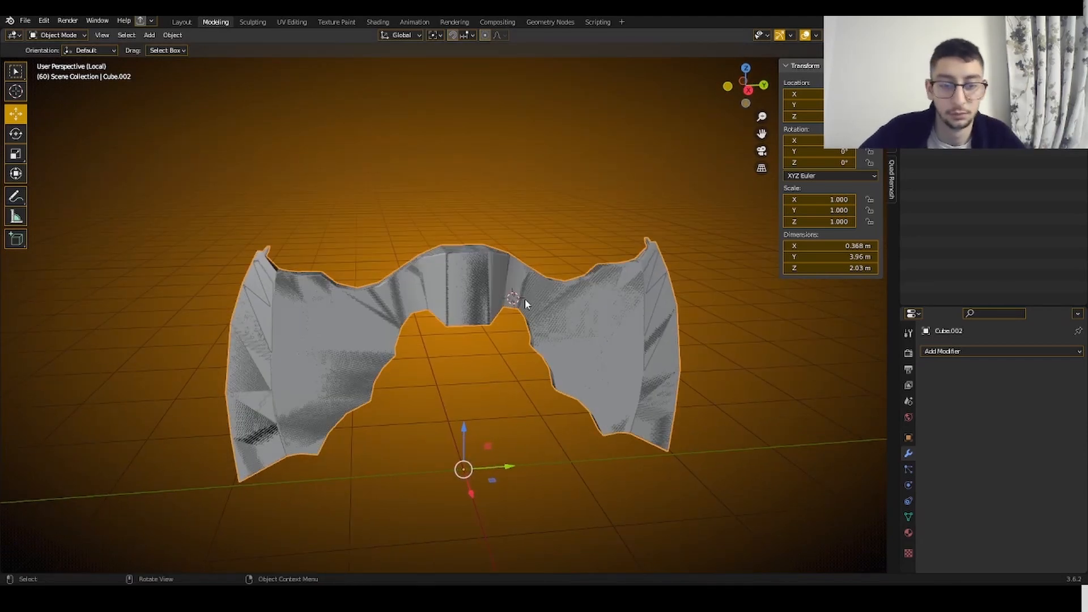
key(h)
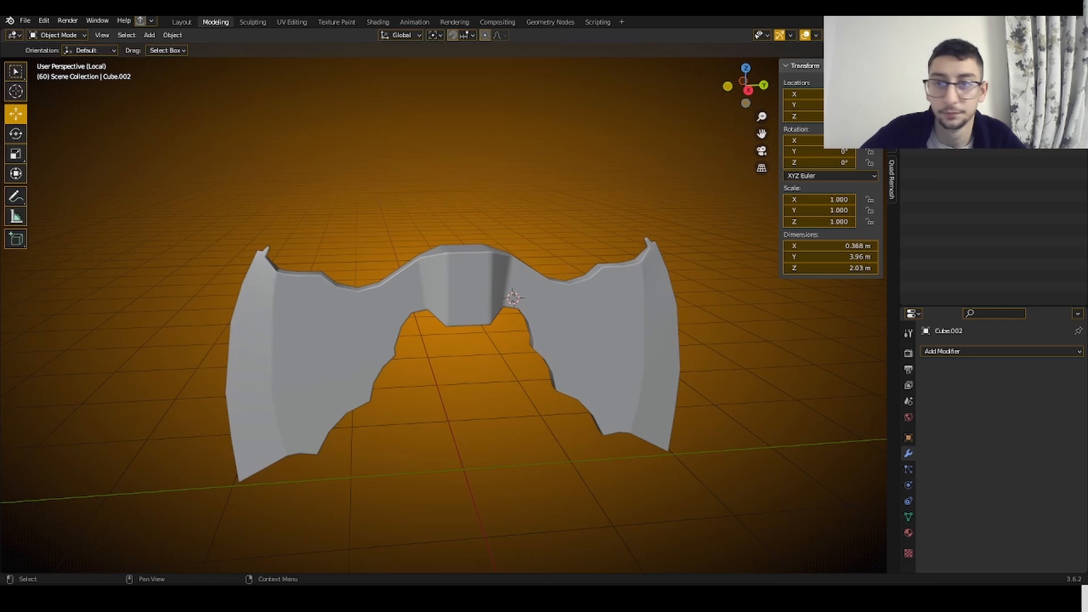
- Hide and show Cube.002 and Cube to tell the heads apart, and rename the bevelled Cube as HgihPoly
click(955, 85)
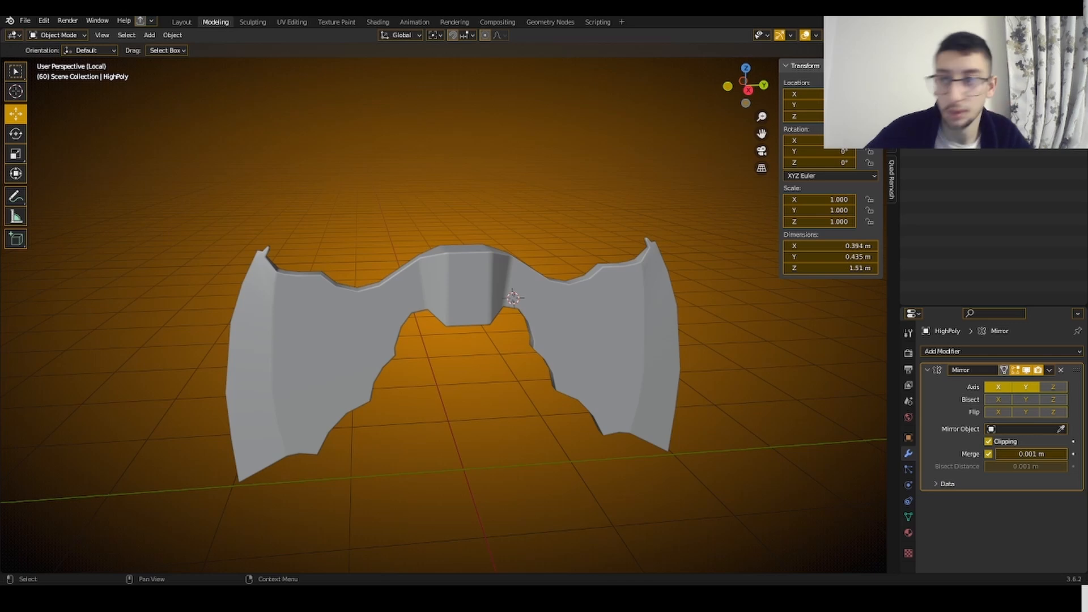
key(alt+h)
click(600, 278)
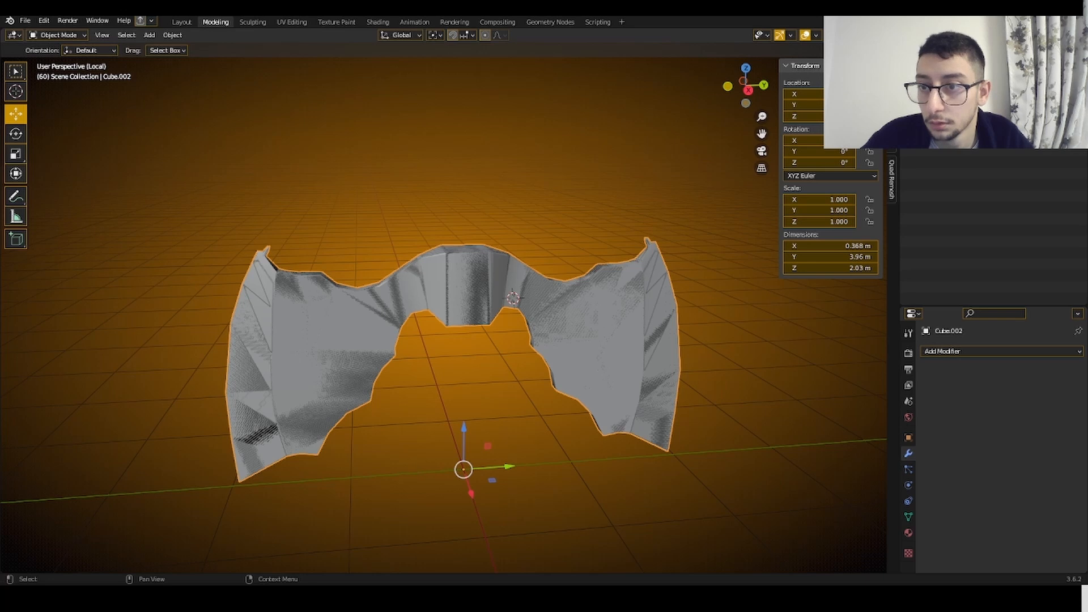
key(h)
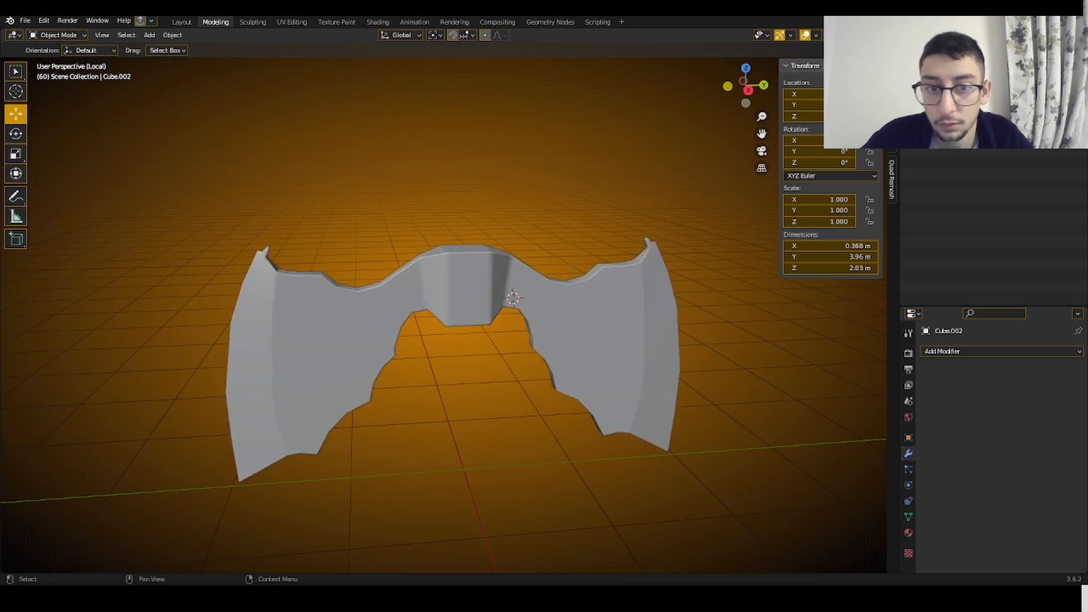
click(963, 91)
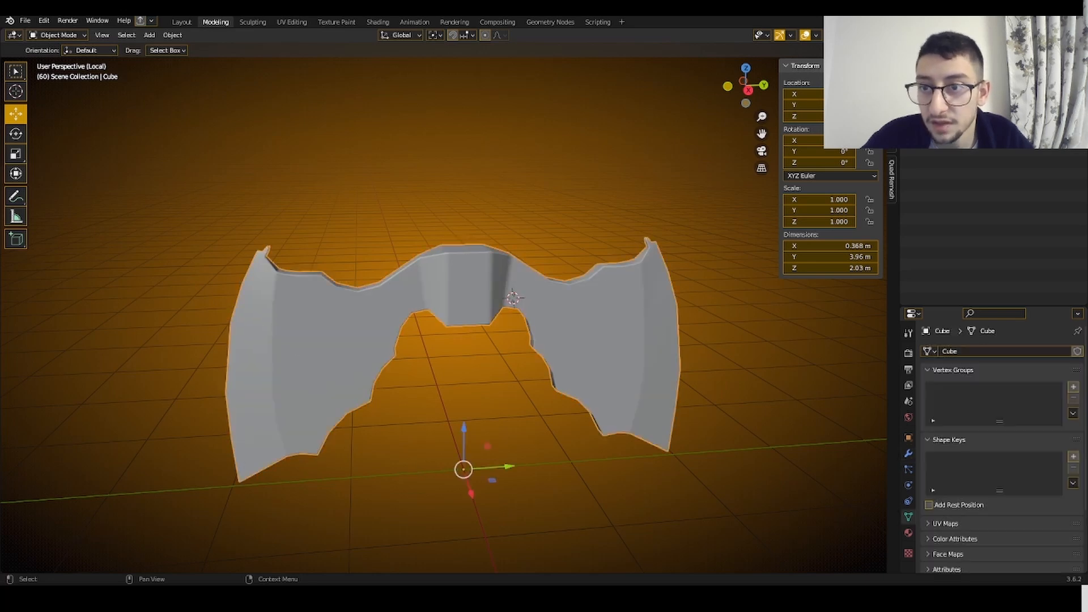
key(h)
key(alt+h)
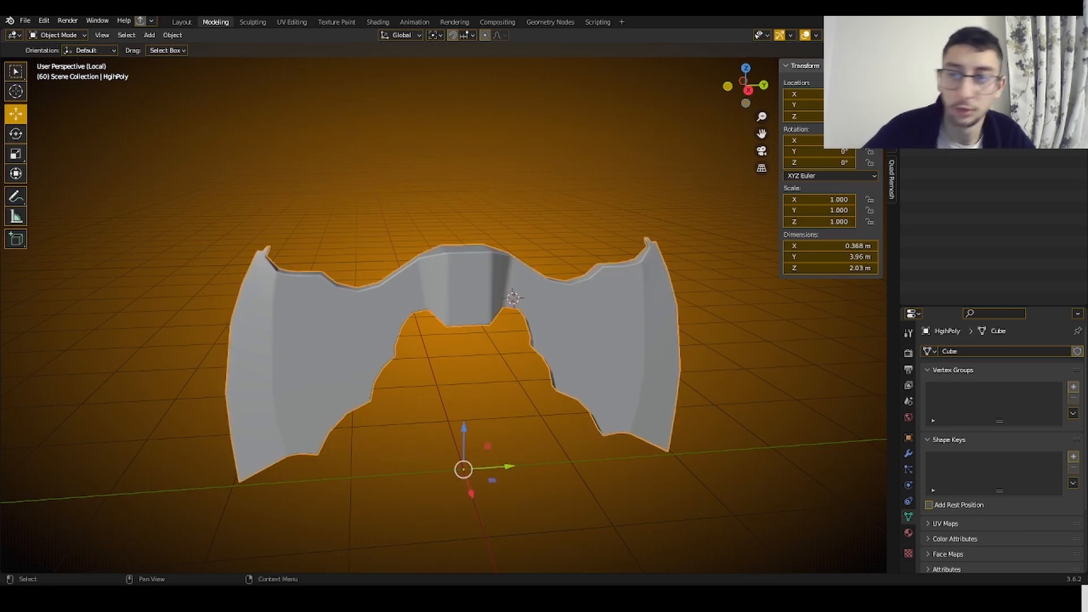
- Leave local view and toggle the axe heads' visibility to compare the two versions on the handle
key(KP_Divide)
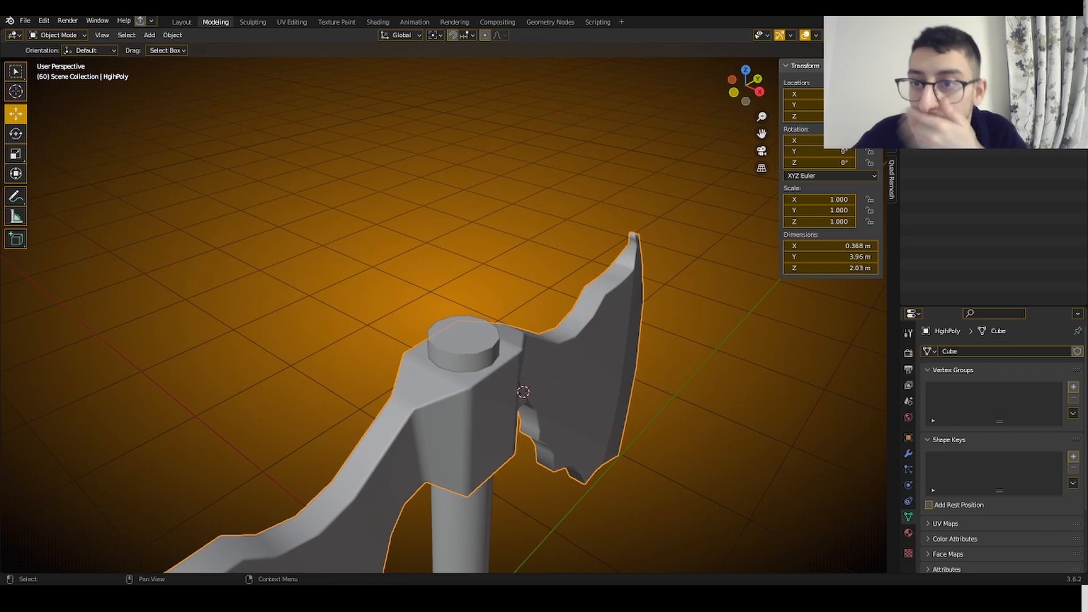
middle_drag(748, 195, 708, 199)
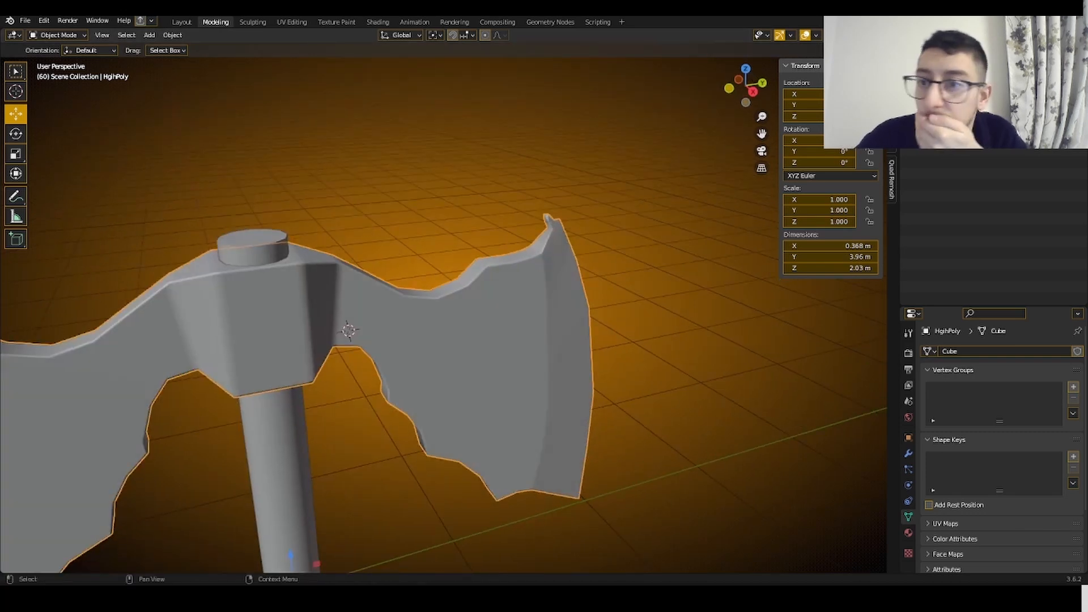
key(h)
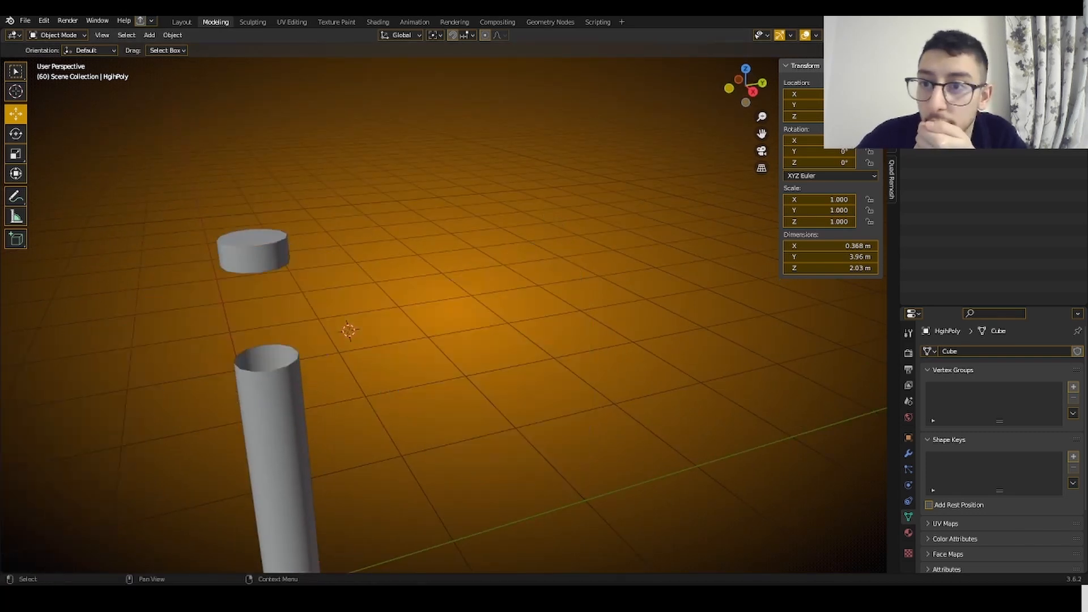
key(alt+h)
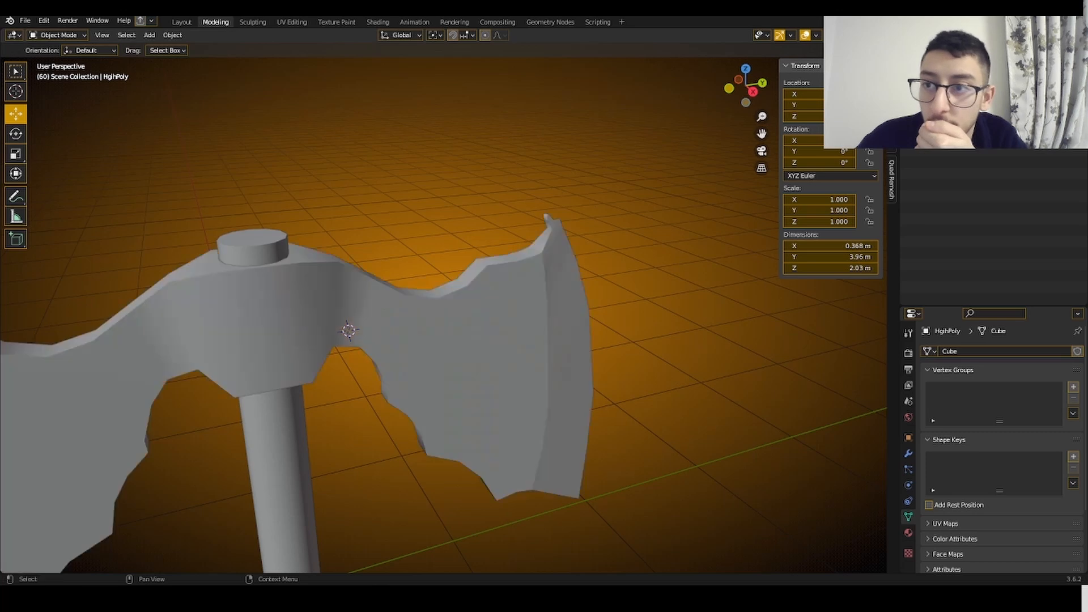
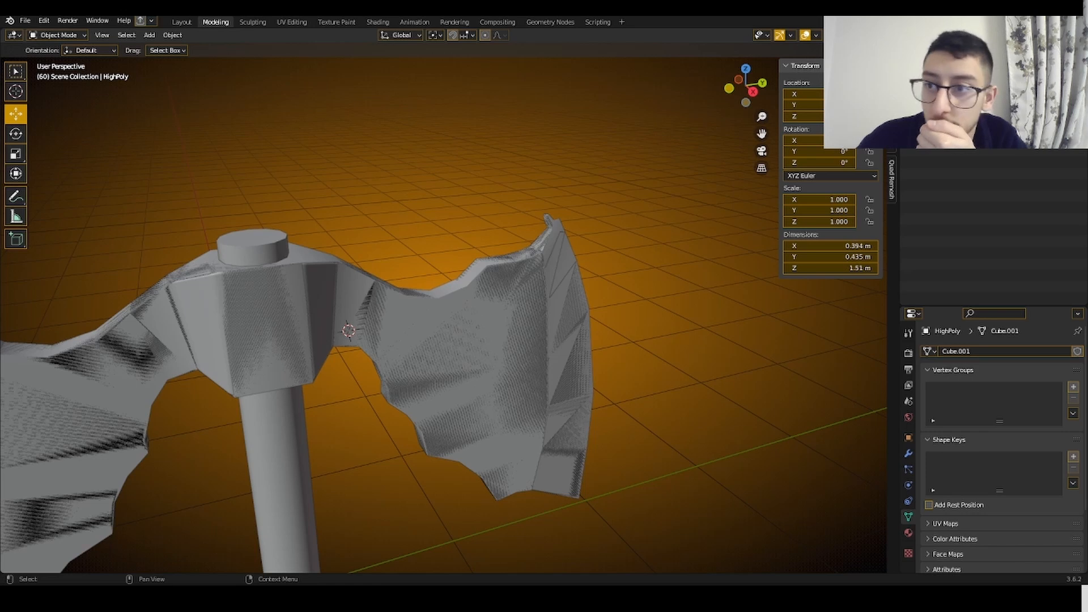
key(ctrl+z)
key(h)
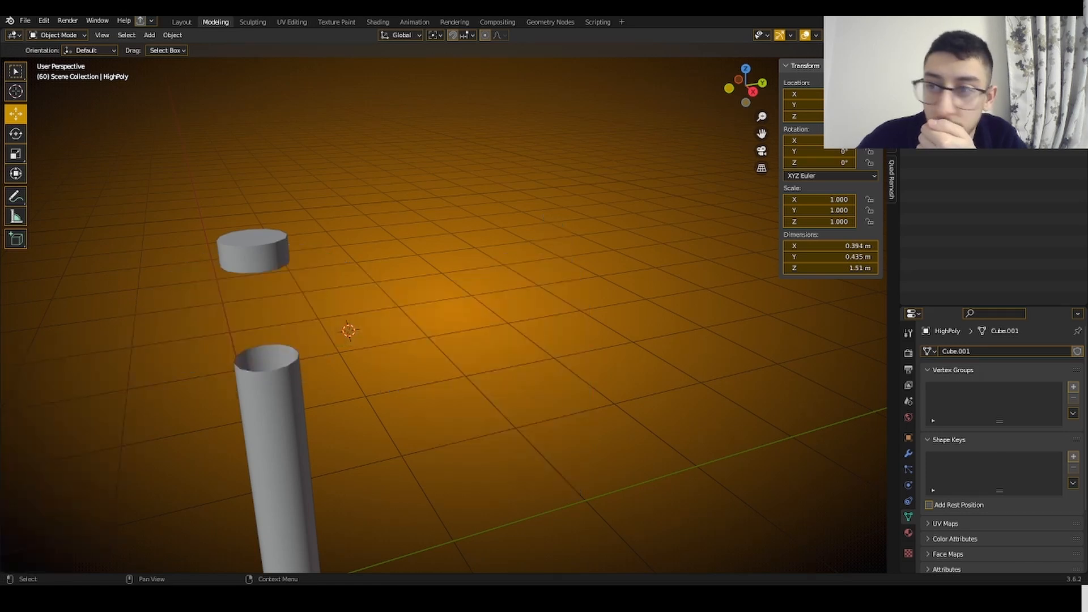
- Select the pointed fitting on the lower handle and rename it Bottom
scroll(487, 272, down, 6)
middle_drag(481, 274, 461, 255)
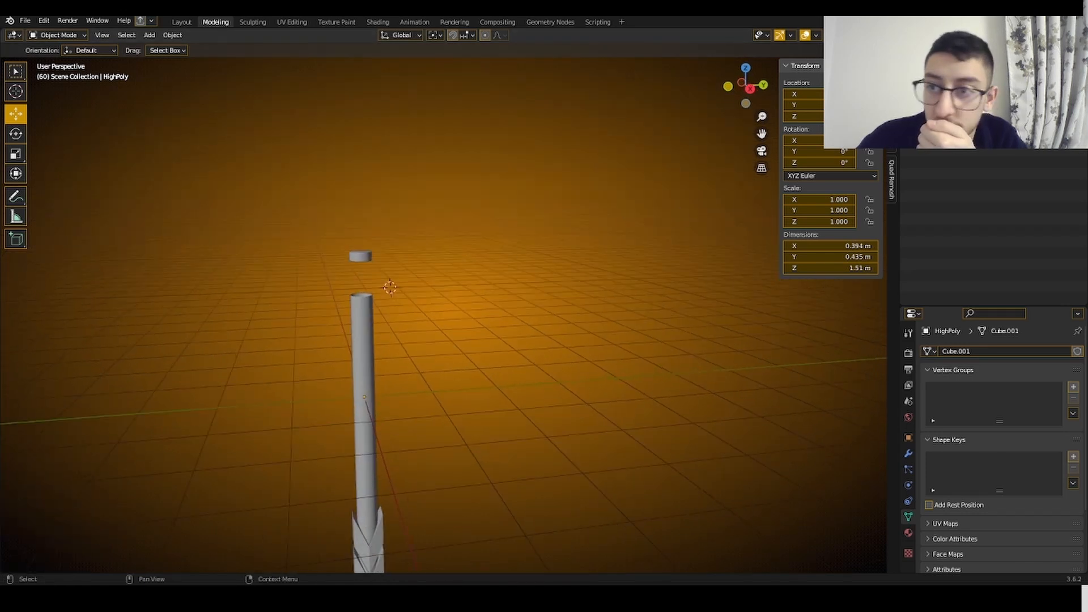
click(369, 539)
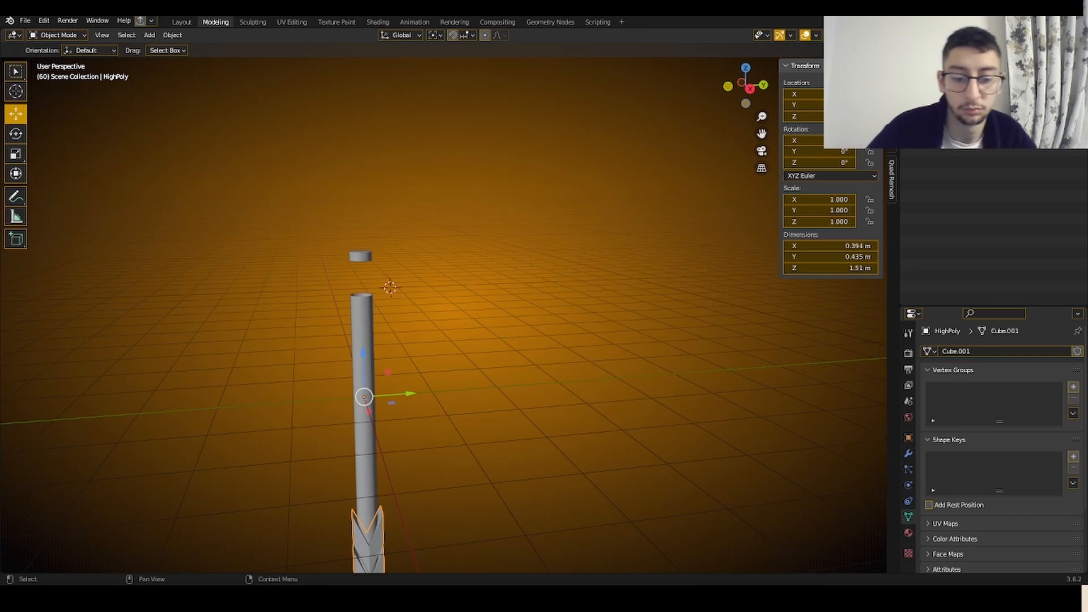
key(Return)
- Make only the unbevelled axe head visible and rename Cube.002 as LoWPolyBlade
click(1066, 108)
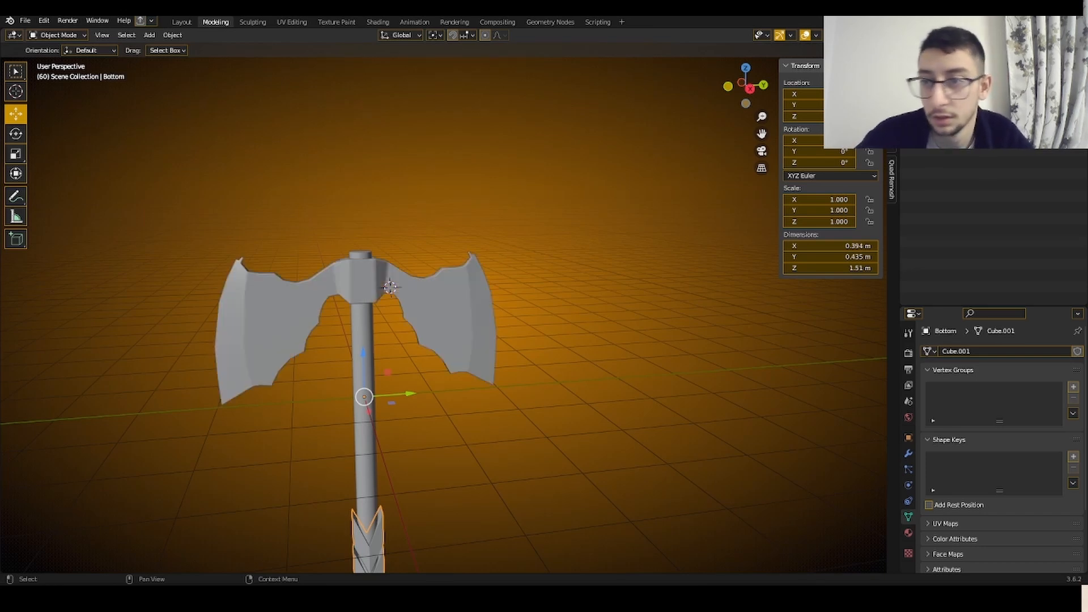
click(1065, 108)
click(1066, 119)
click(958, 113)
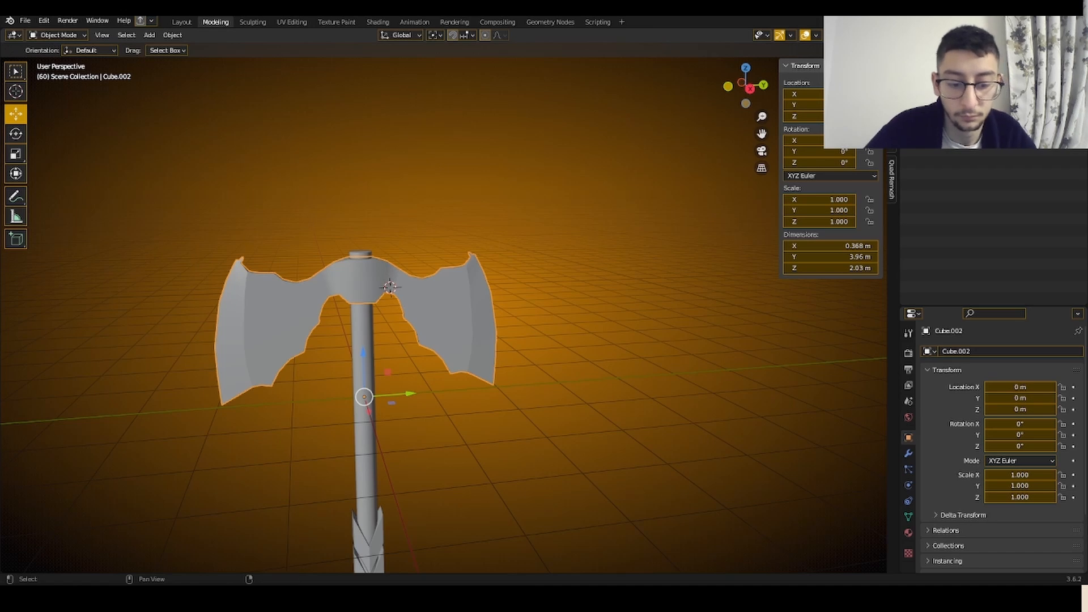
key(Return)
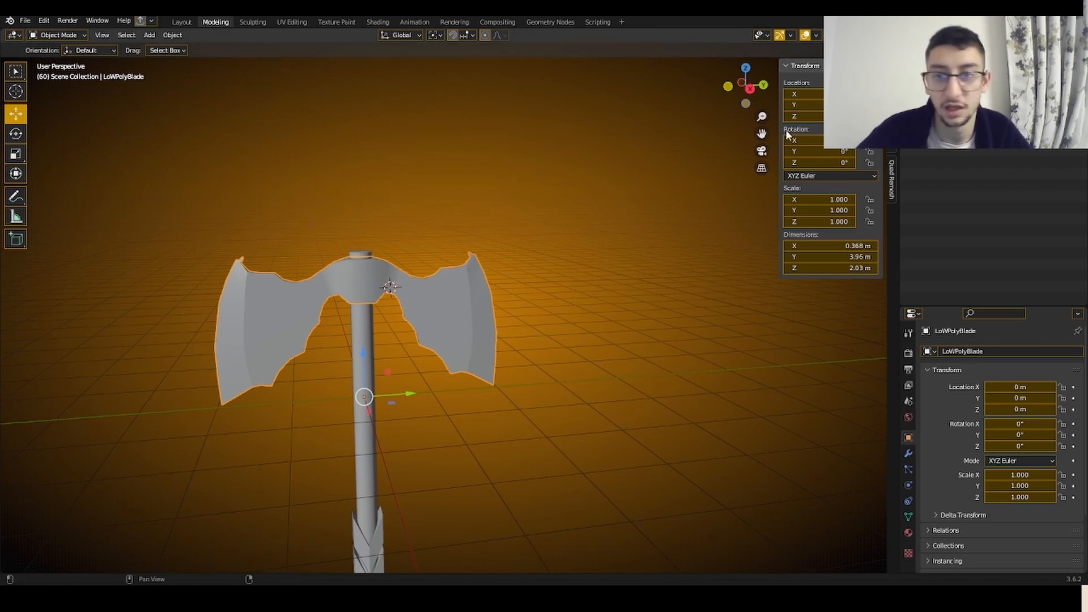
- Open LoWPolyBlade in Edit Mode and select its whole mesh
shift+middle_drag(461, 306, 596, 262)
scroll(679, 162, up, 1)
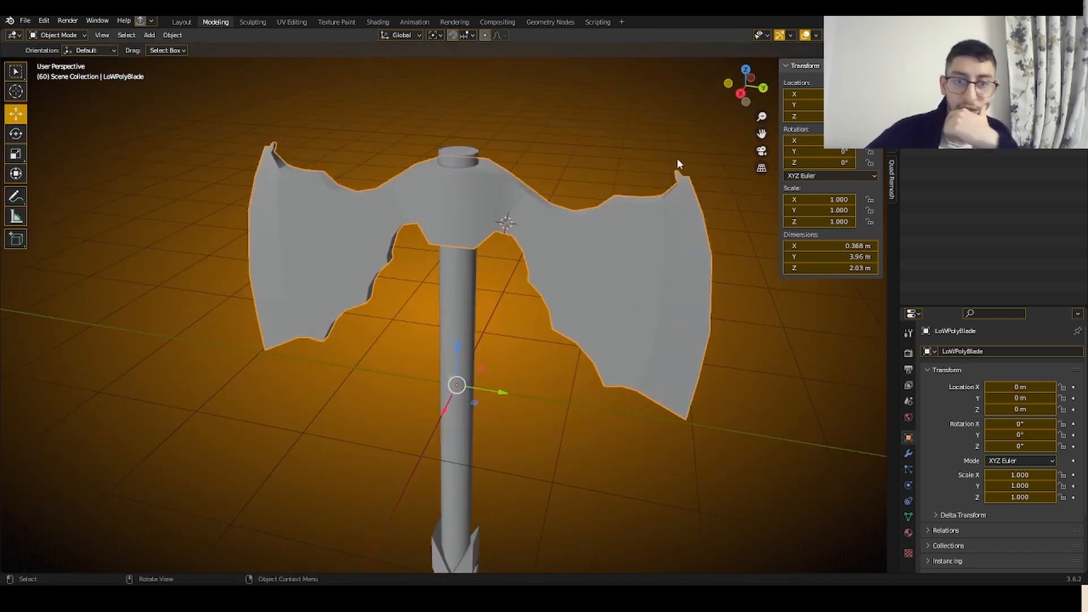
click(72, 35)
click(48, 60)
middle_drag(424, 150, 409, 168)
scroll(547, 216, up, 2)
key(a)
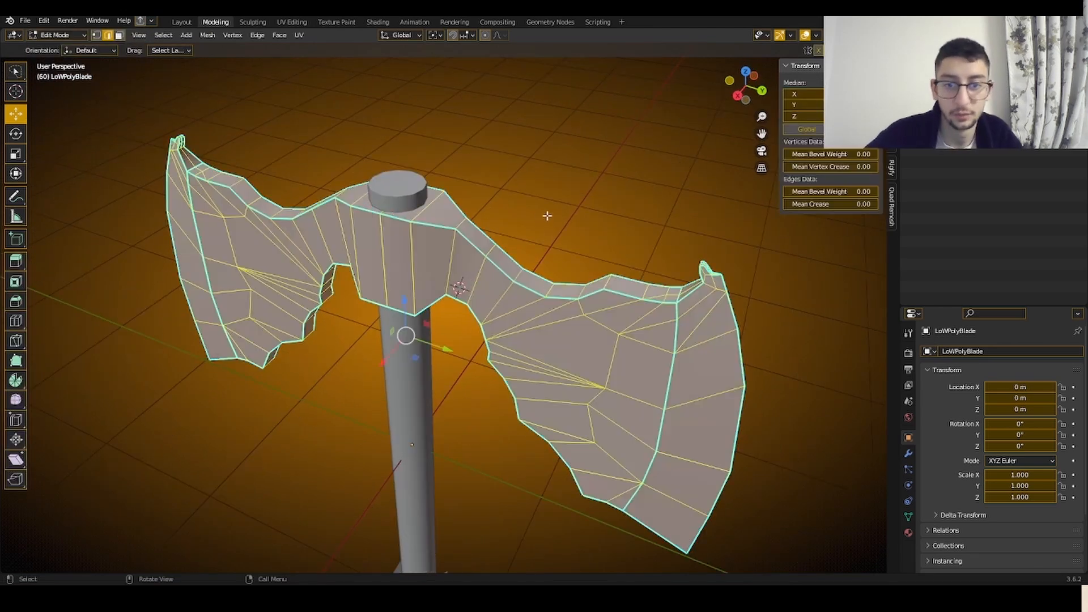
- Select all sharp edges of the low-poly blade by similar sharpness and mark them as seams
click(672, 331)
key(shift+g)
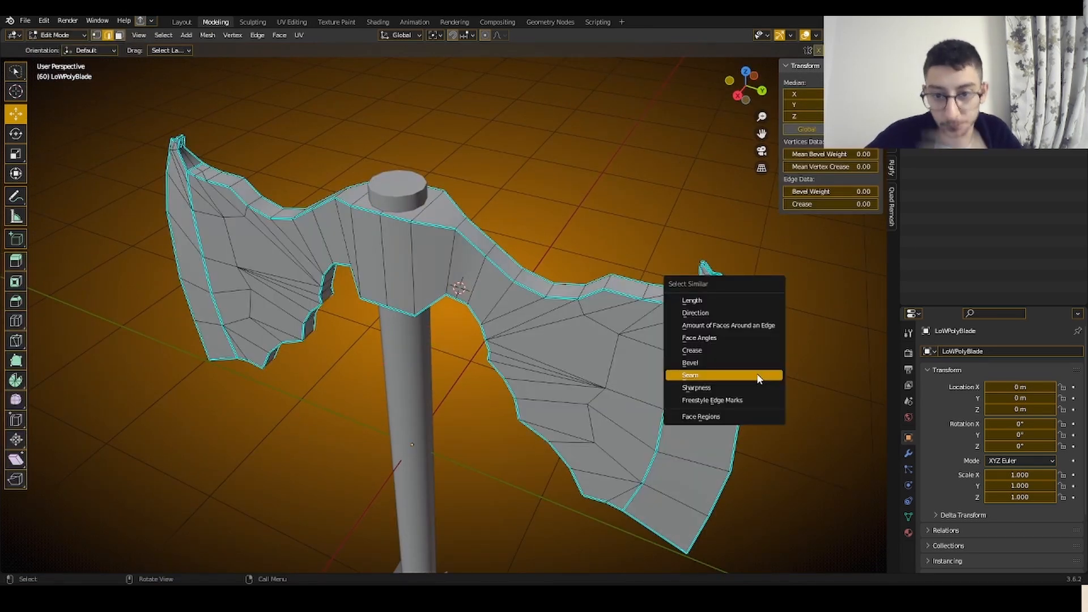
click(759, 387)
middle_drag(541, 310, 595, 226)
right_click(596, 226)
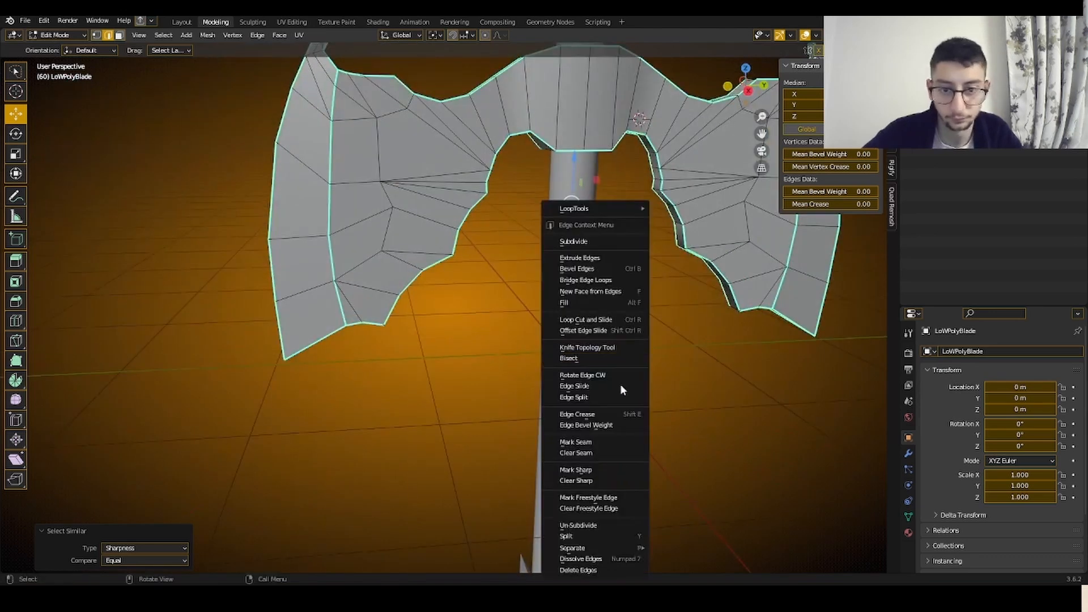
click(640, 445)
middle_drag(640, 445, 374, 152)
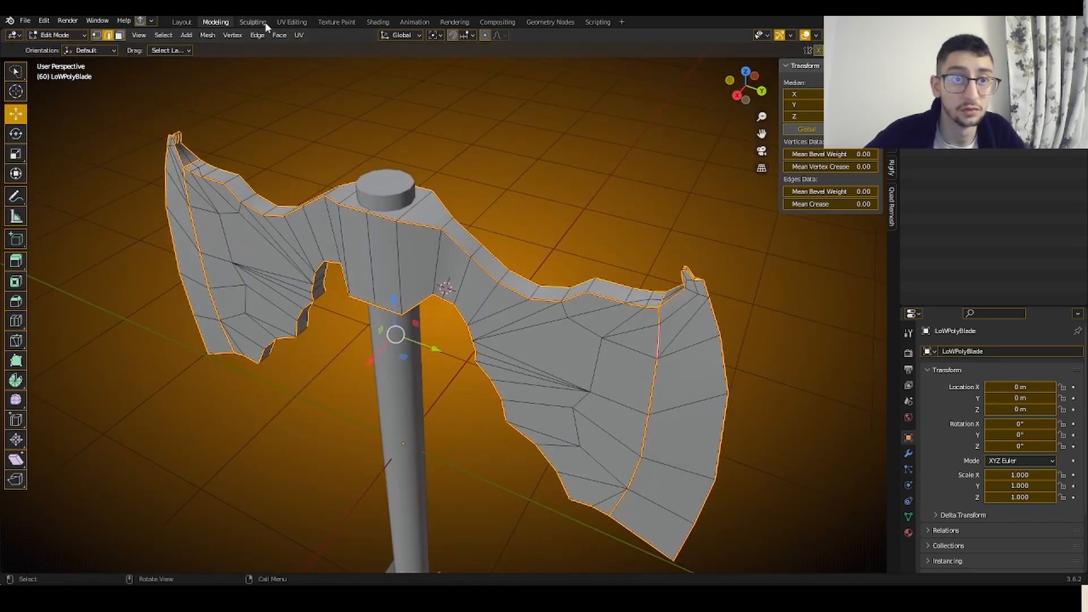
- Unwrap the entire low-poly blade in the UV Editing workspace
click(292, 20)
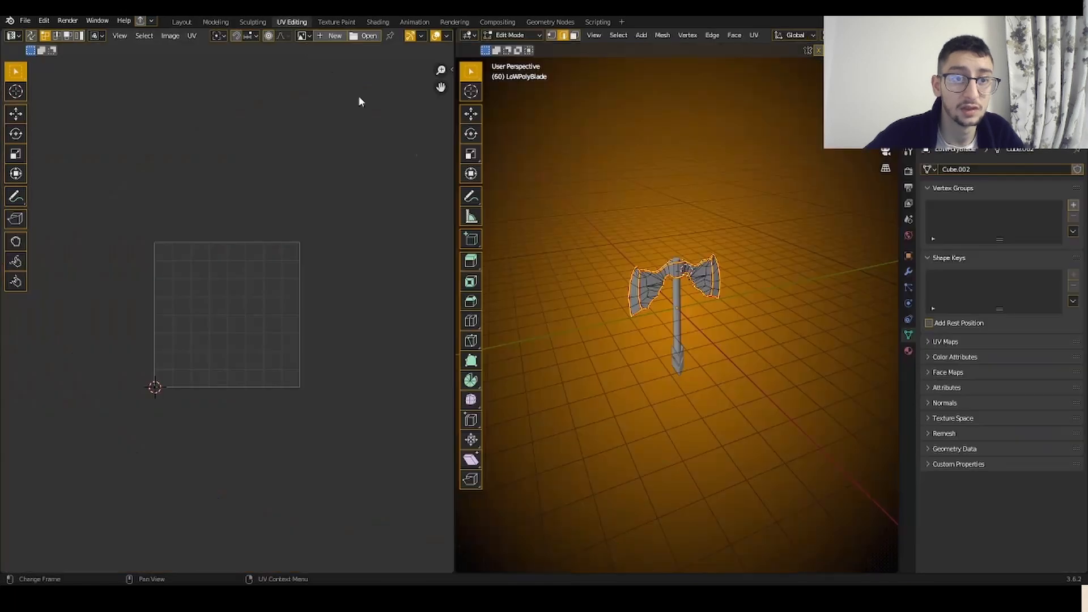
key(a)
scroll(680, 214, up, 5)
key(u)
click(692, 215)
scroll(291, 205, up, 4)
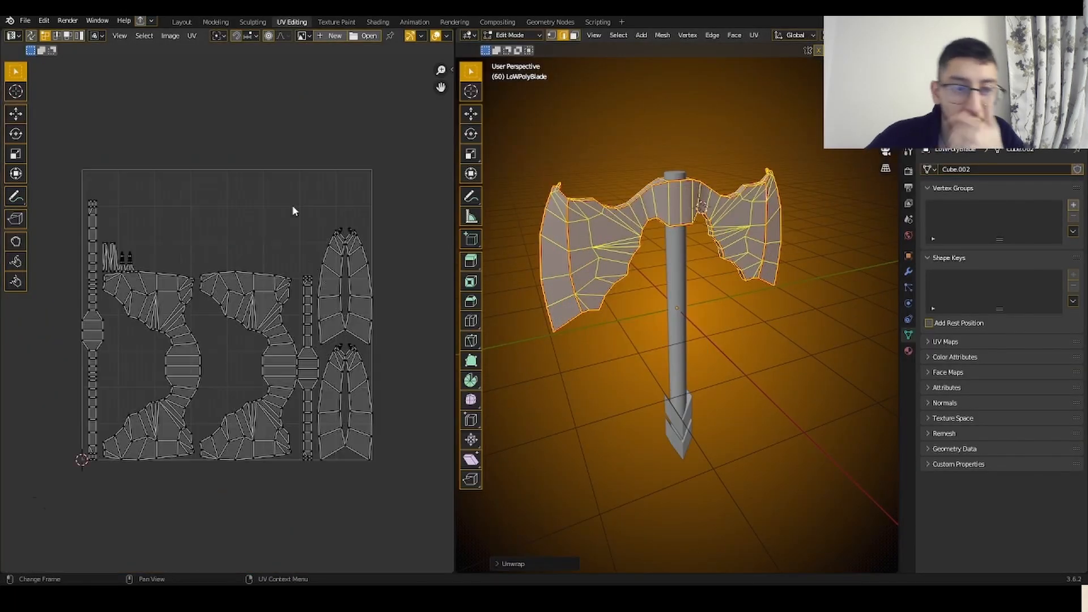
- Check the blade's UV islands for overlaps and reselect all of them
key(a)
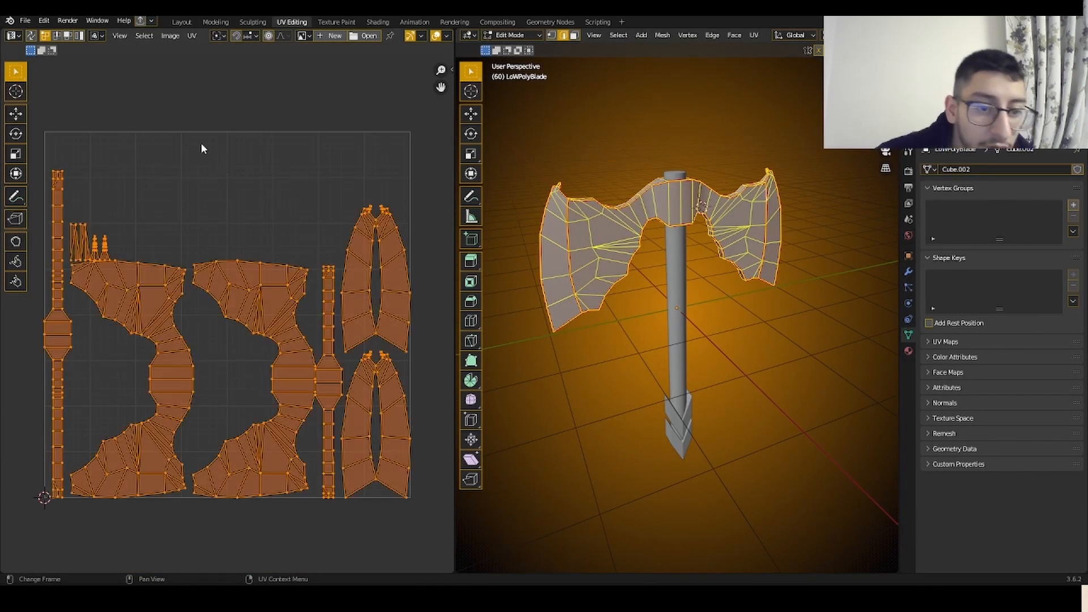
click(143, 36)
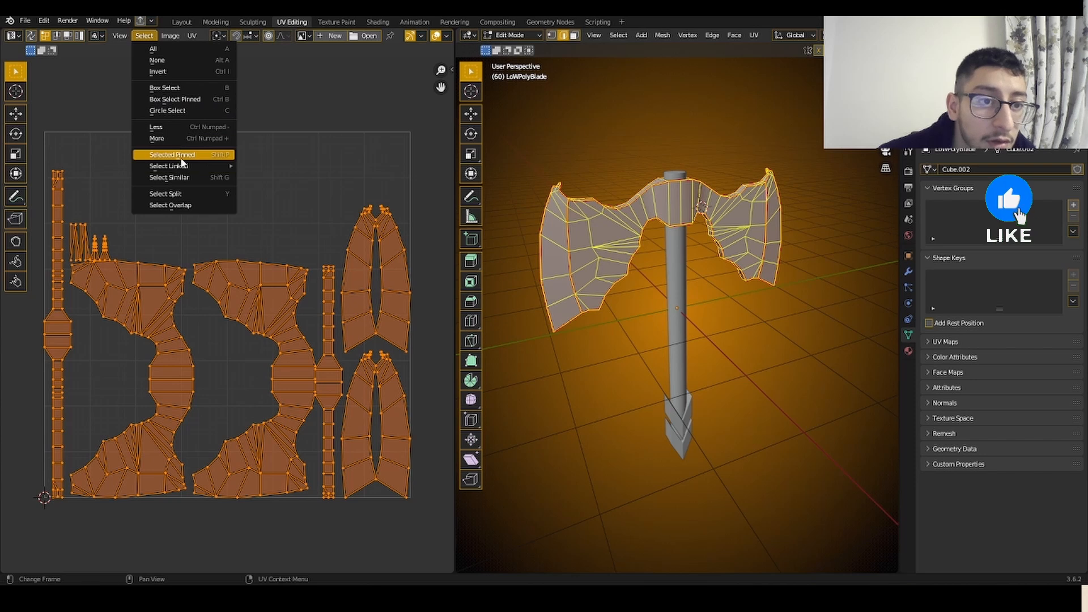
click(187, 205)
key(a)
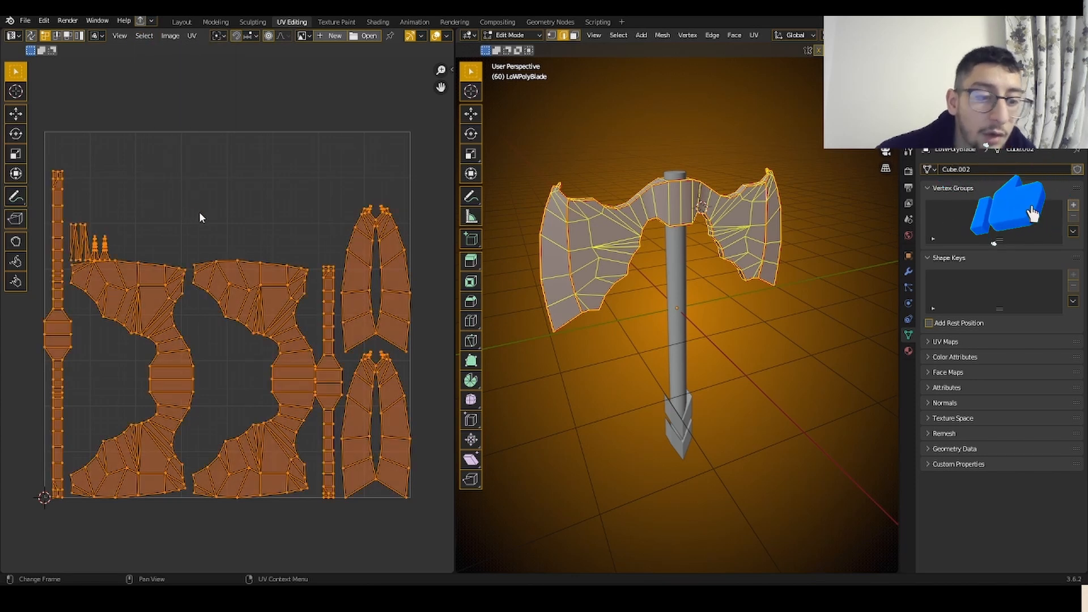
- Unwrap the blade's UVs again with the island margin set to 0.01
key(u)
click(201, 216)
click(86, 569)
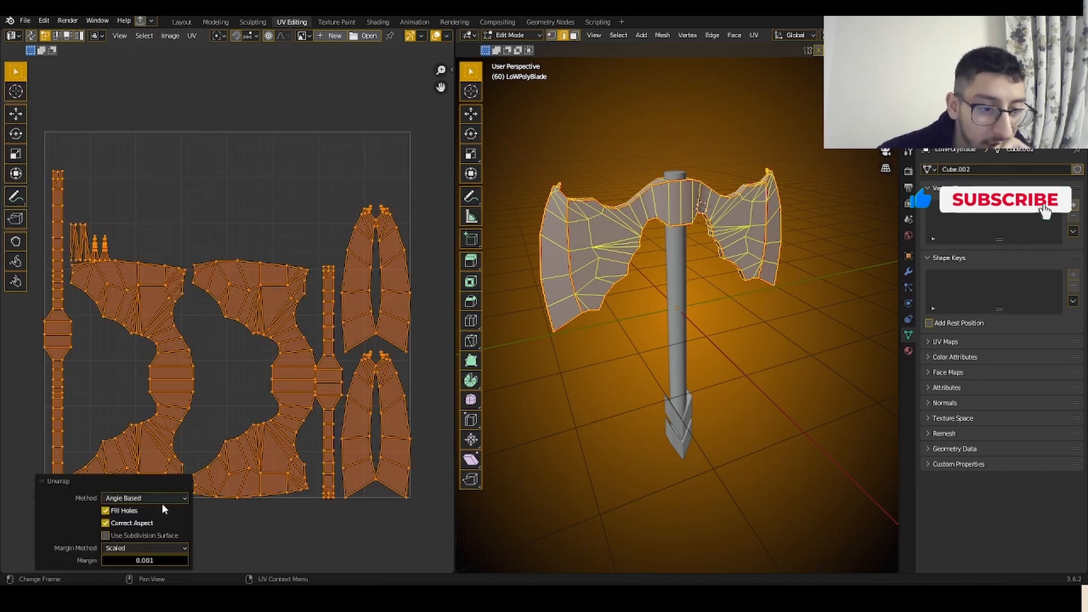
click(145, 560)
text(0.0)
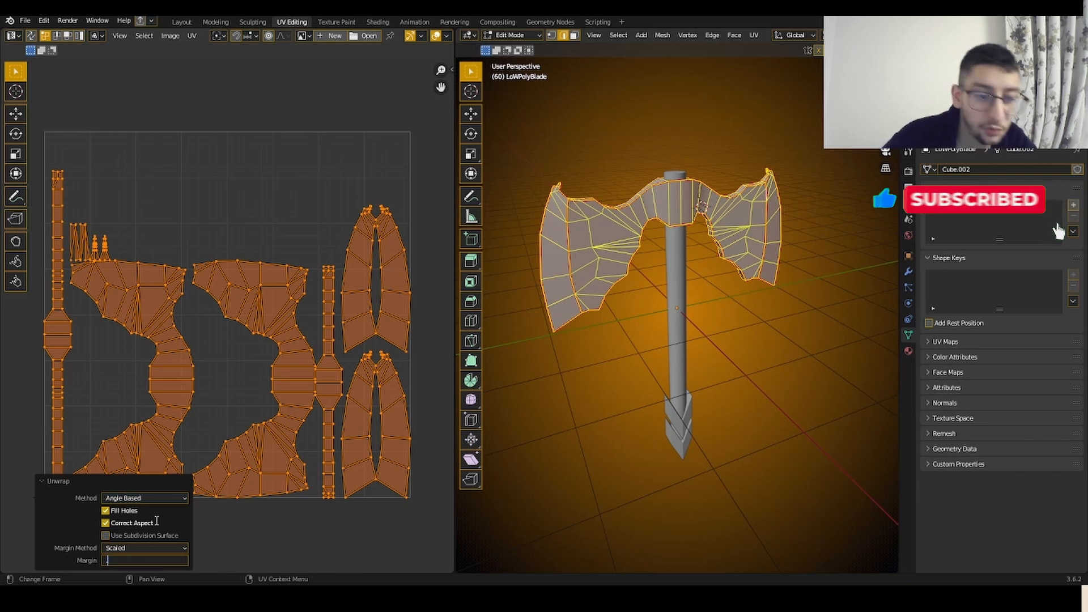
text(00)
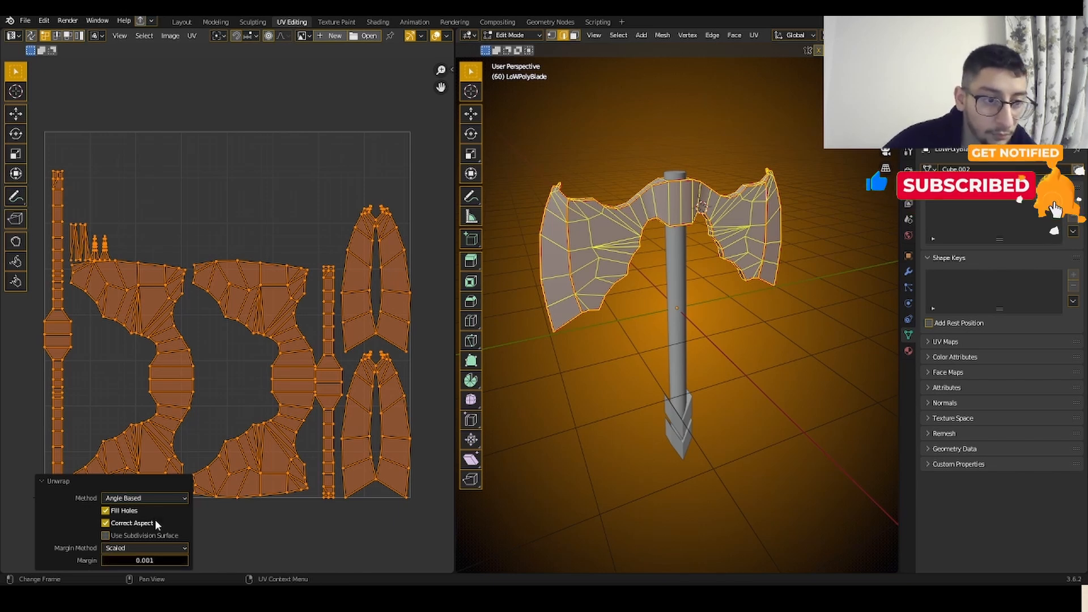
text(1)
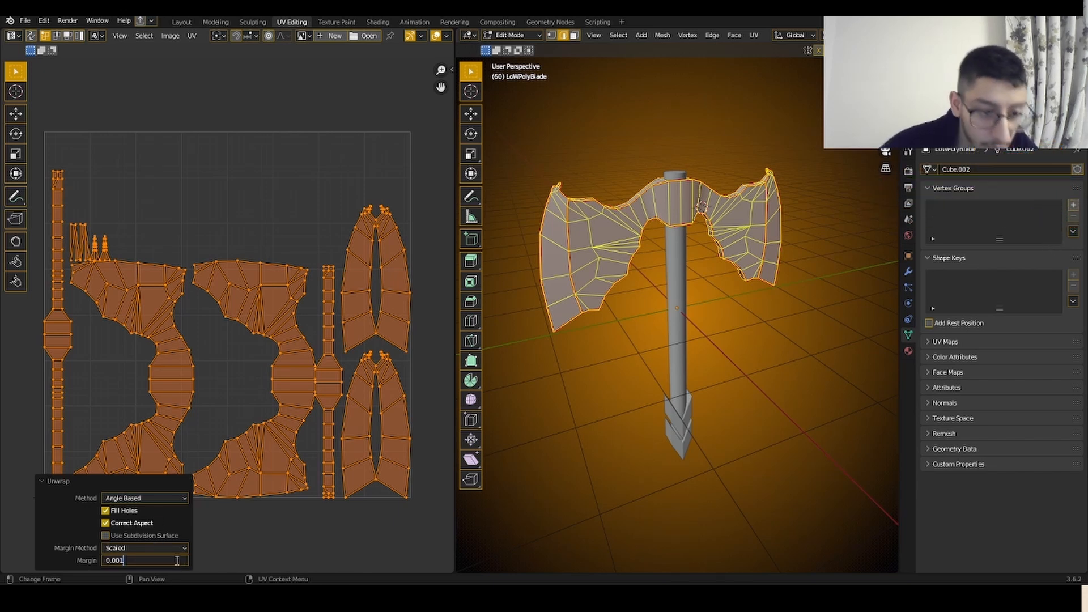
key(BackSpace)
key(Return)
scroll(258, 346, up, 5)
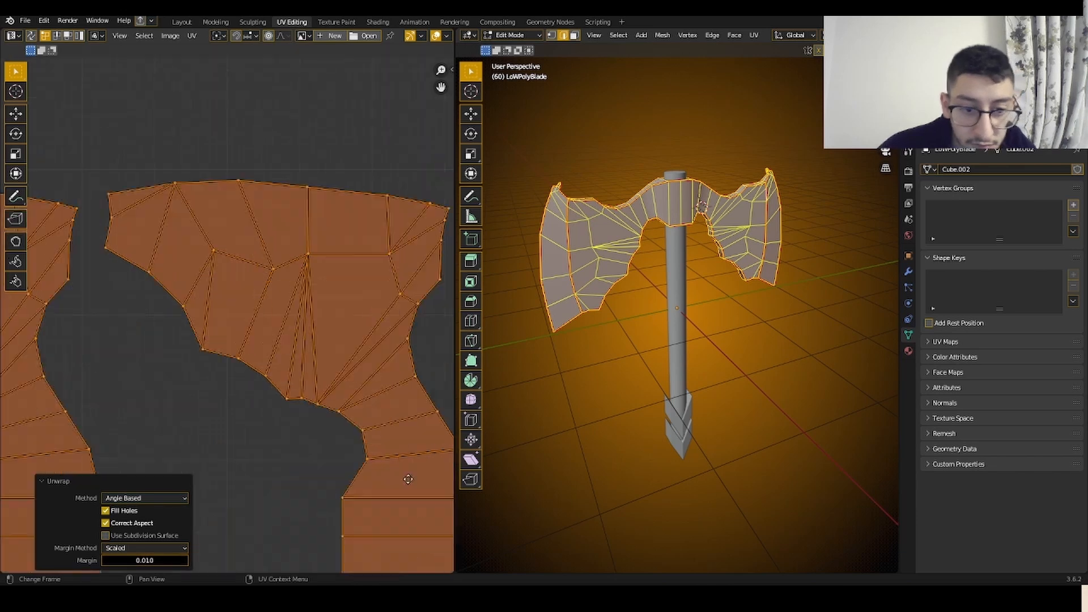
- Examine the spacing of the blade's UV islands and run Select Overlap to check for overlapping ones
middle_drag(261, 347, 214, 250)
scroll(214, 255, down, 6)
middle_drag(87, 181, 180, 247)
click(123, 96)
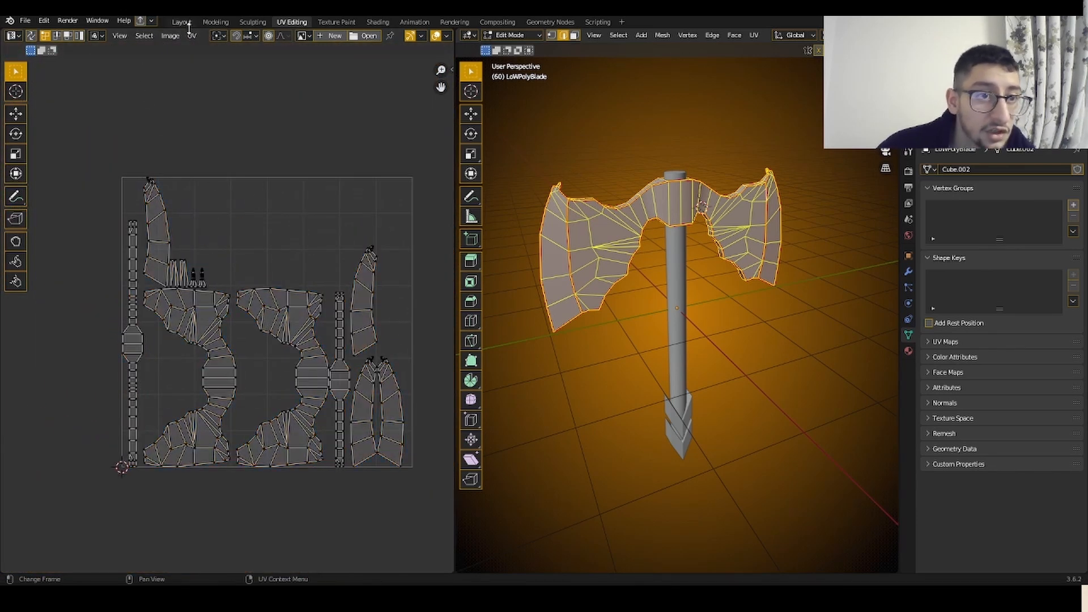
click(170, 36)
click(172, 38)
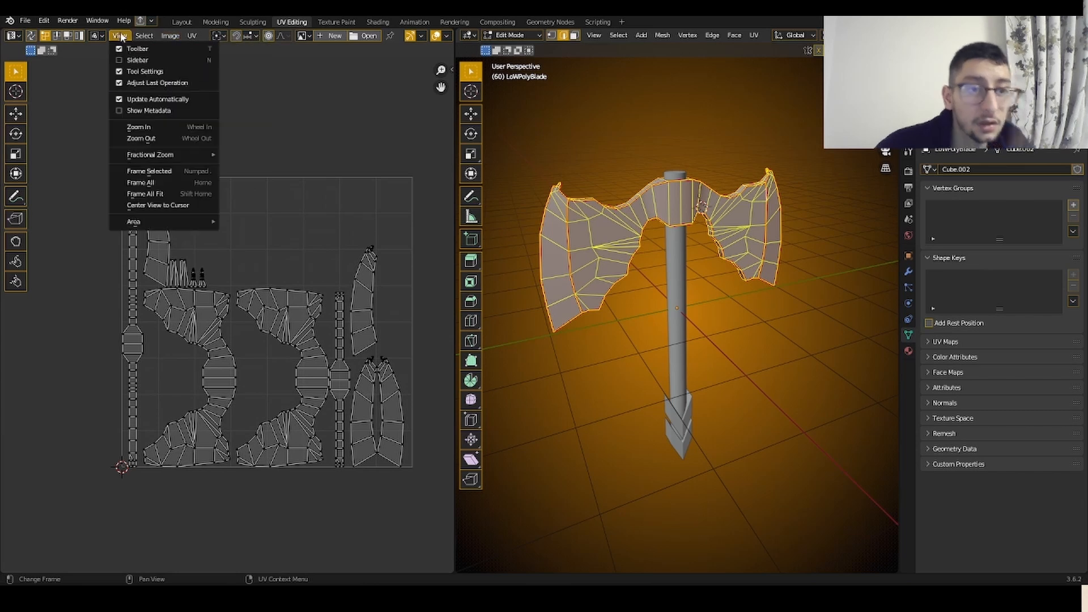
mouse_move(144, 36)
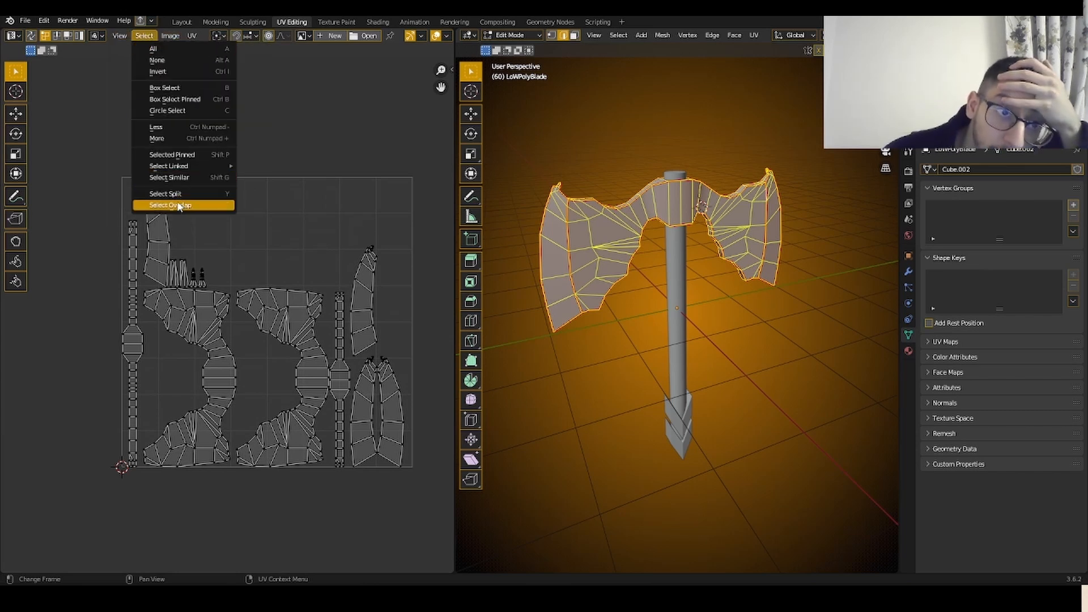
click(179, 205)
middle_drag(246, 212, 227, 208)
- Return to Object Mode, deselect the blade and enlarge the 3D viewport beside the UV editor
middle_drag(584, 170, 524, 144)
click(490, 37)
click(494, 49)
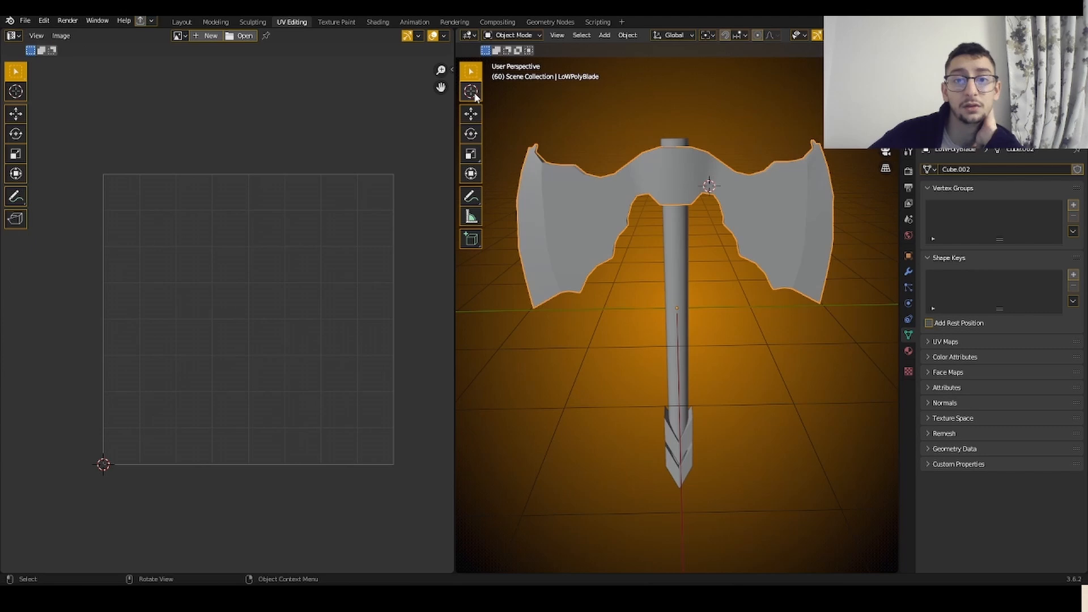
click(624, 139)
drag(455, 162, 187, 163)
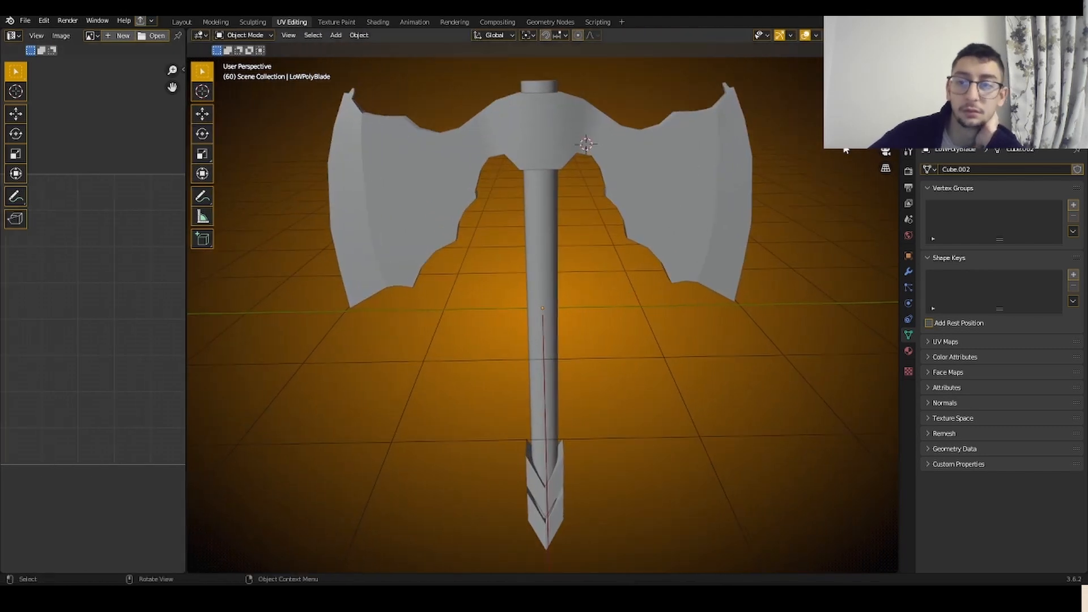
- Select the axe handle and open it in Edit Mode with face selection
middle_drag(658, 161, 607, 310)
click(528, 282)
middle_drag(528, 282, 606, 283)
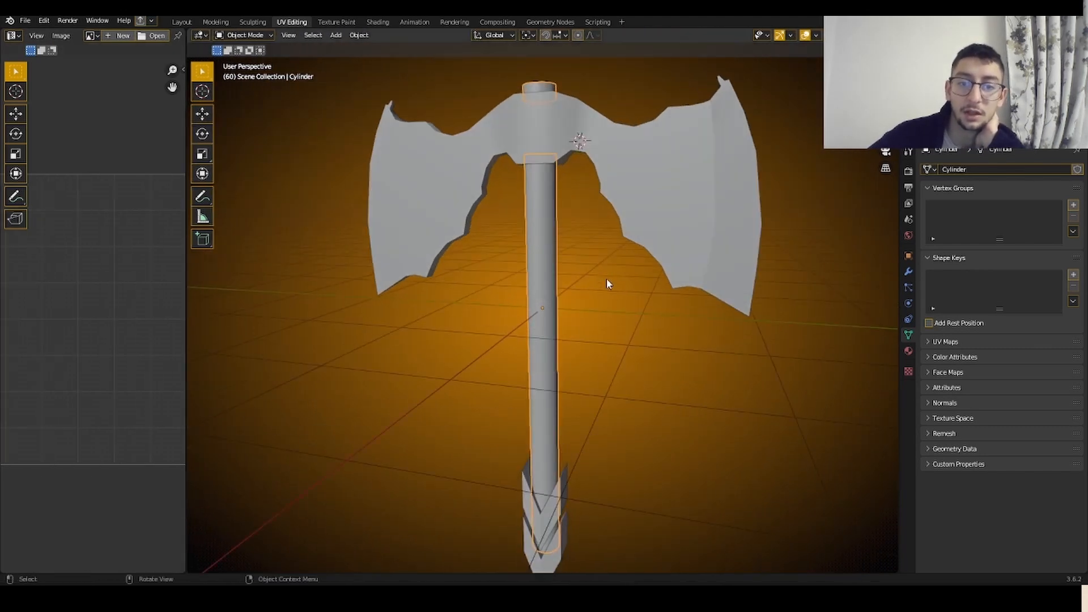
right_click(578, 275)
middle_drag(442, 187, 447, 226)
click(242, 35)
click(245, 60)
key(3)
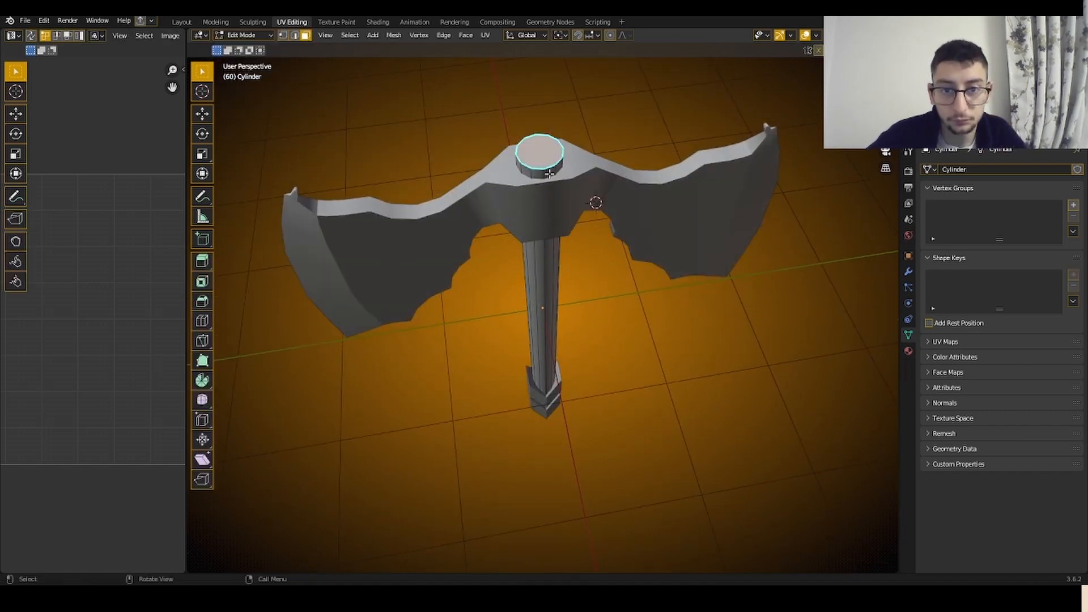
- Mark the rim edges of the handle's top cap as seams
right_click(721, 317)
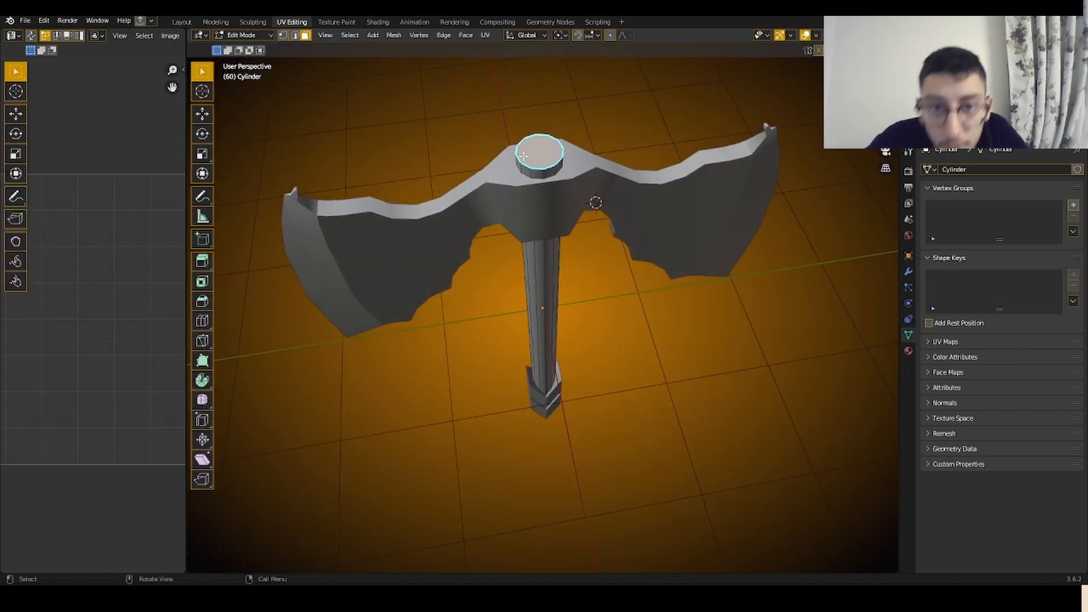
right_click(680, 357)
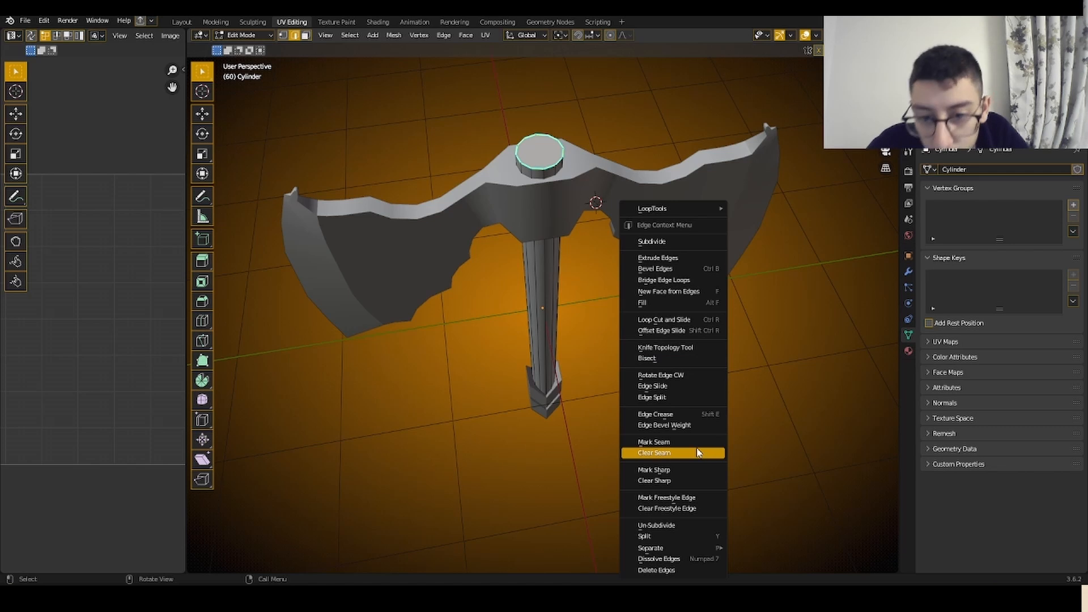
click(673, 445)
- Try unwrapping the whole handle mesh while viewing it in wireframe
key(a)
mouse_move(692, 389)
middle_down()
mouse_move(646, 299)
mouse_move(575, 273)
middle_up()
key(z)
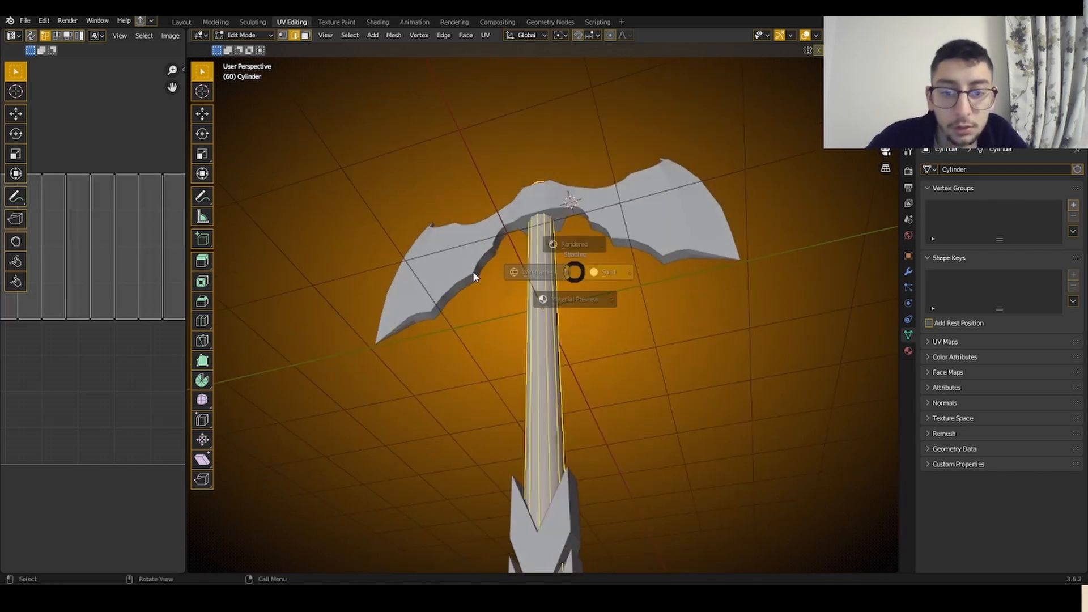
click(472, 276)
middle_drag(473, 276, 598, 389)
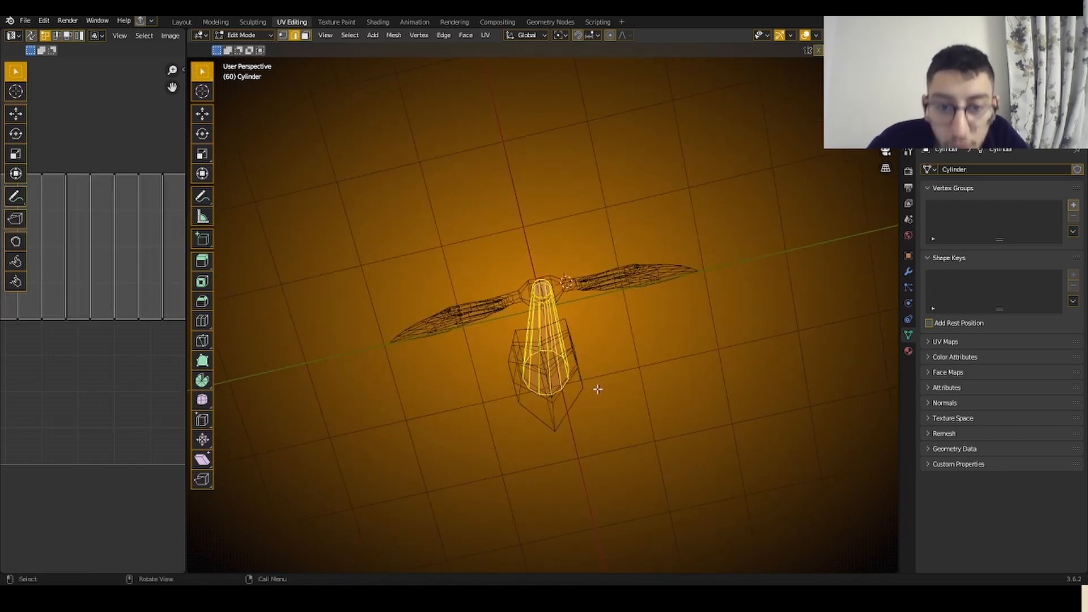
key(u)
click(664, 321)
scroll(102, 284, down, 3)
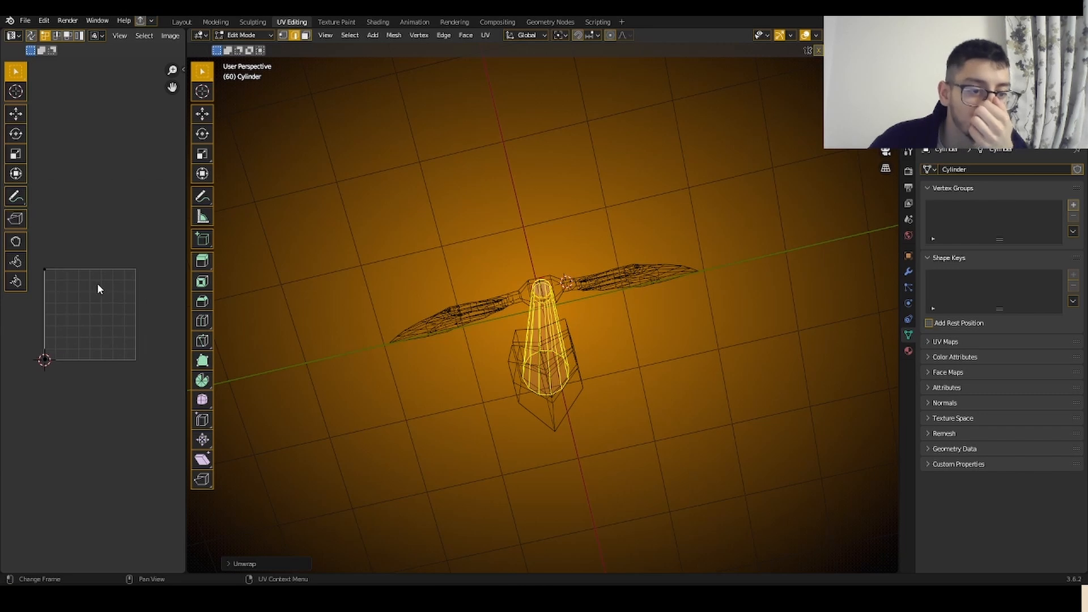
- Restore solid shading and mark one lengthwise edge of the handle's shaft as a seam
middle_drag(559, 238, 602, 326)
key(a)
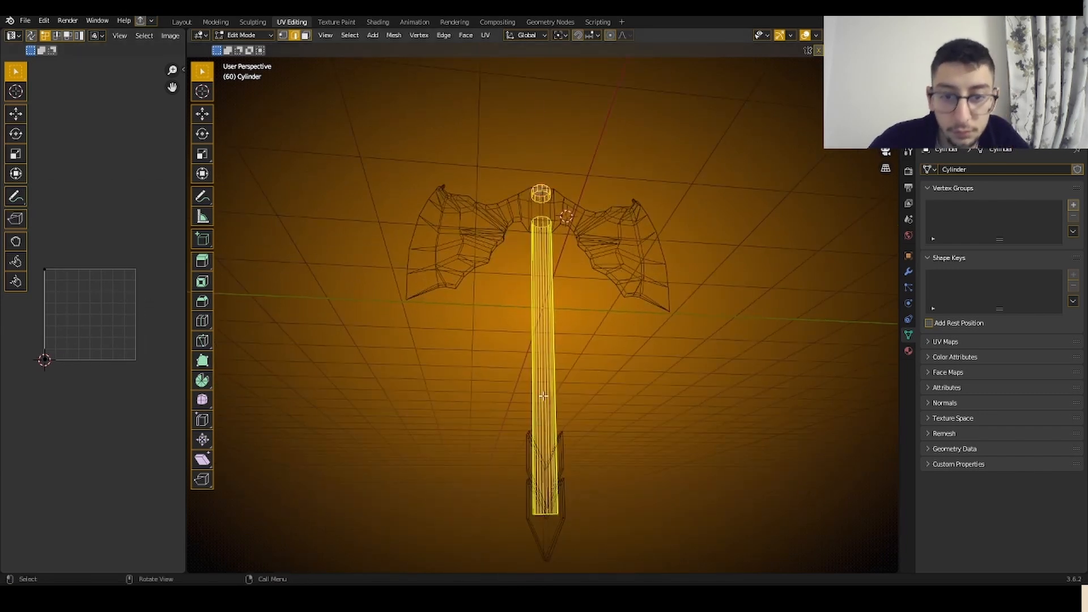
key(alt+a)
key(z)
click(680, 384)
middle_drag(680, 384, 541, 420)
click(541, 421)
middle_drag(622, 386, 643, 416)
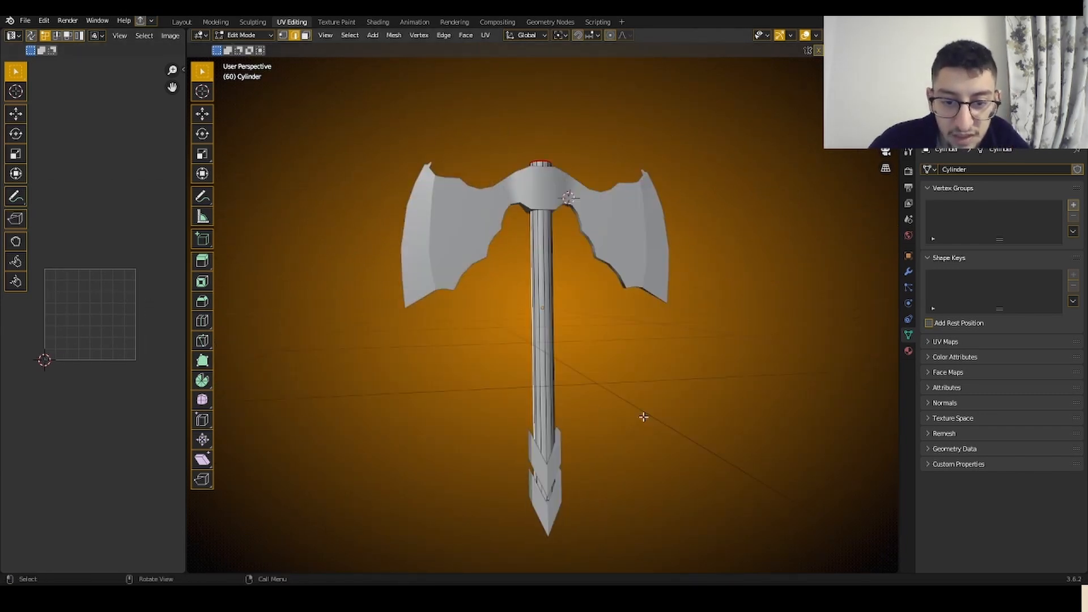
right_click(643, 417)
click(646, 418)
- Select the handle's linked geometry, unwrap it and select all of its UV islands
key(ctrl+l)
key(u)
click(667, 331)
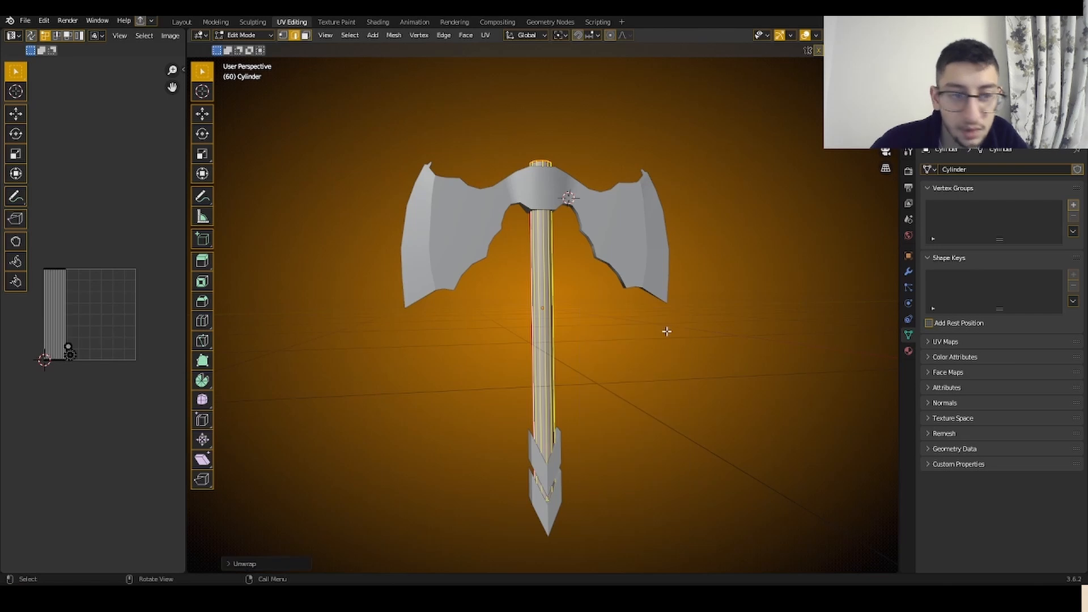
scroll(49, 313, up, 4)
key(a)
middle_drag(130, 318, 103, 319)
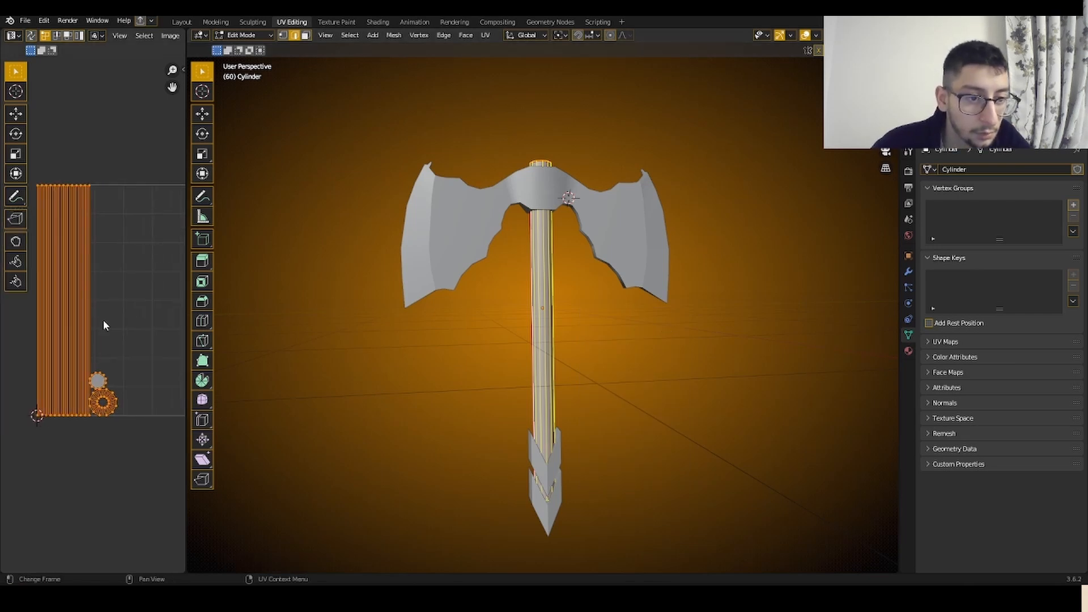
- Examine the handle's UV layout alongside the model, resizing the UV editor and 3D viewport
drag(187, 257, 428, 256)
scroll(194, 332, up, 3)
middle_drag(193, 332, 153, 337)
scroll(602, 305, up, 4)
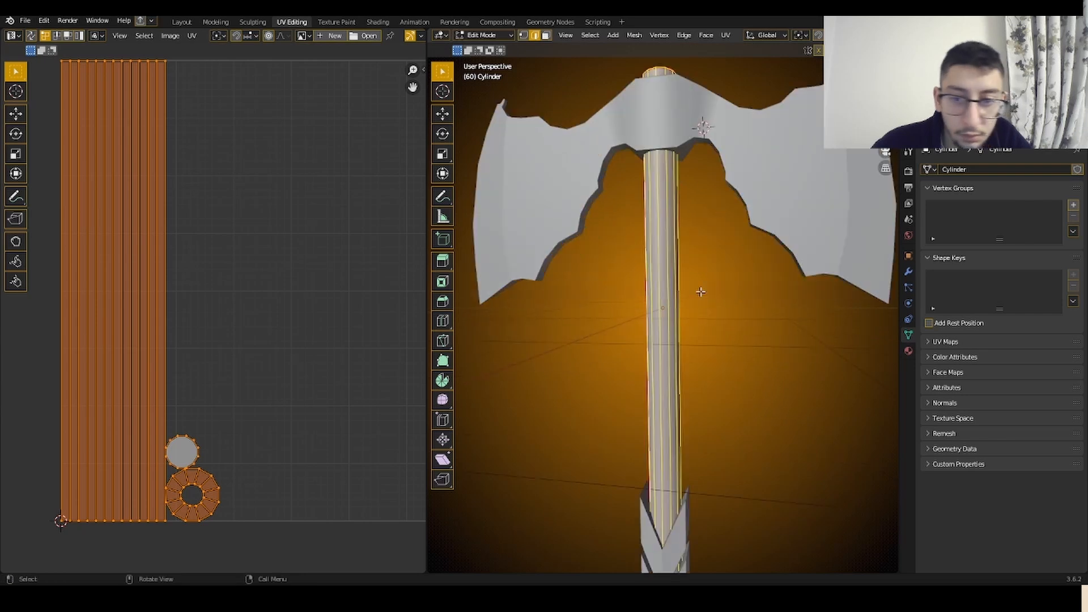
drag(430, 290, 312, 290)
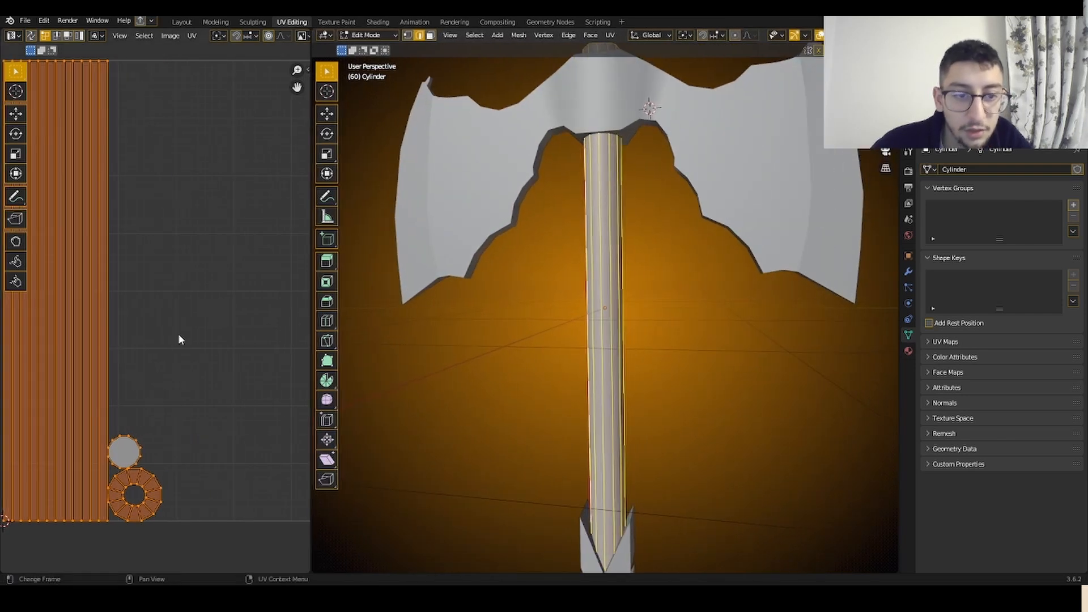
scroll(155, 322, down, 4)
middle_drag(115, 322, 88, 323)
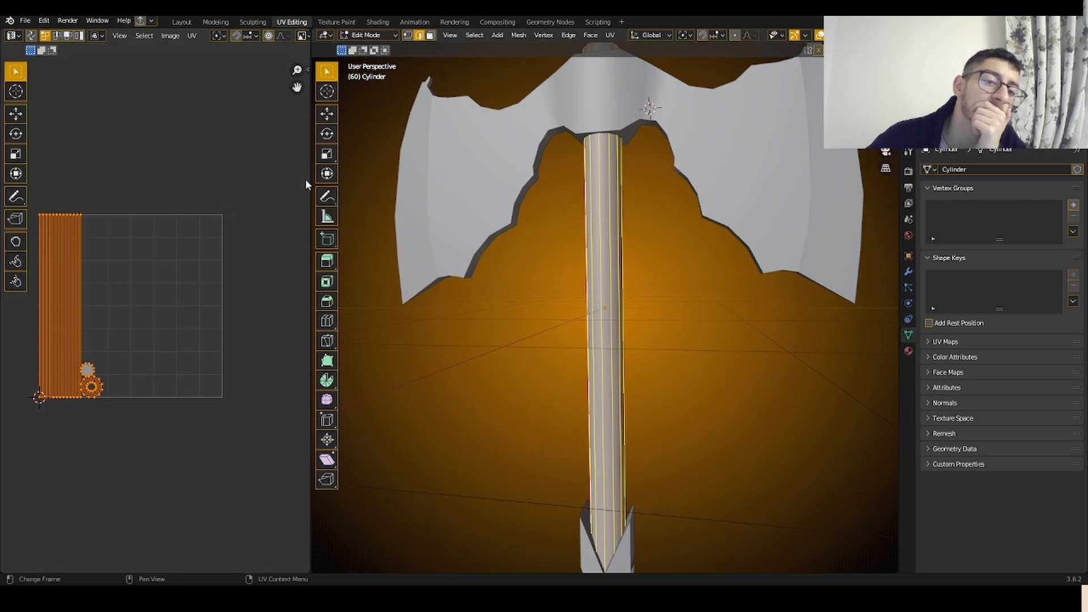
drag(310, 175, 245, 172)
scroll(453, 153, down, 2)
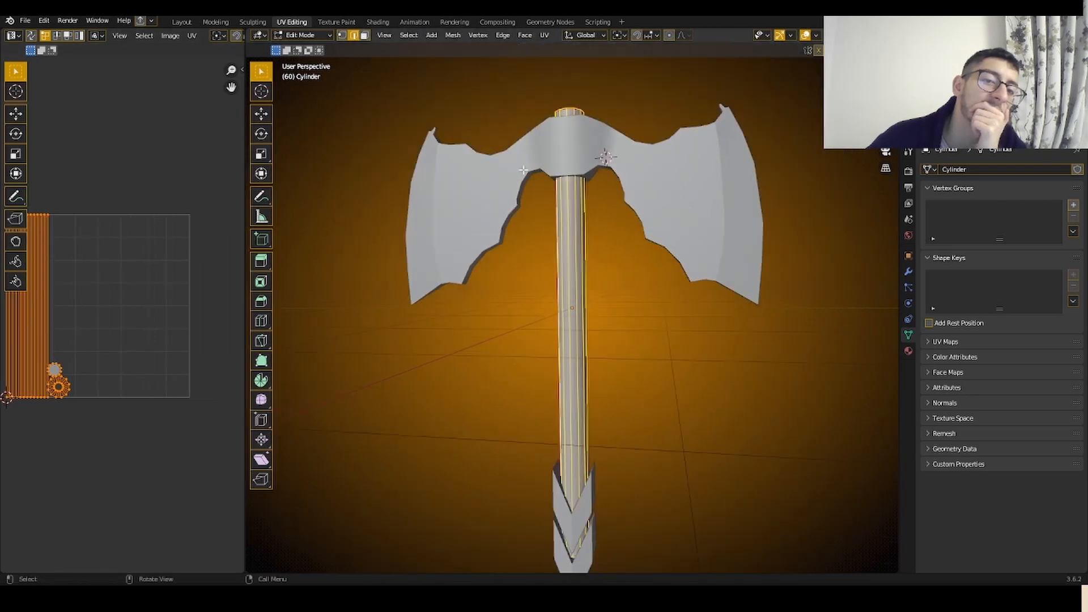
- Add three evenly spaced loop cuts around the handle's shaft, leaving them centred
middle_drag(456, 149, 488, 168)
scroll(488, 168, up, 2)
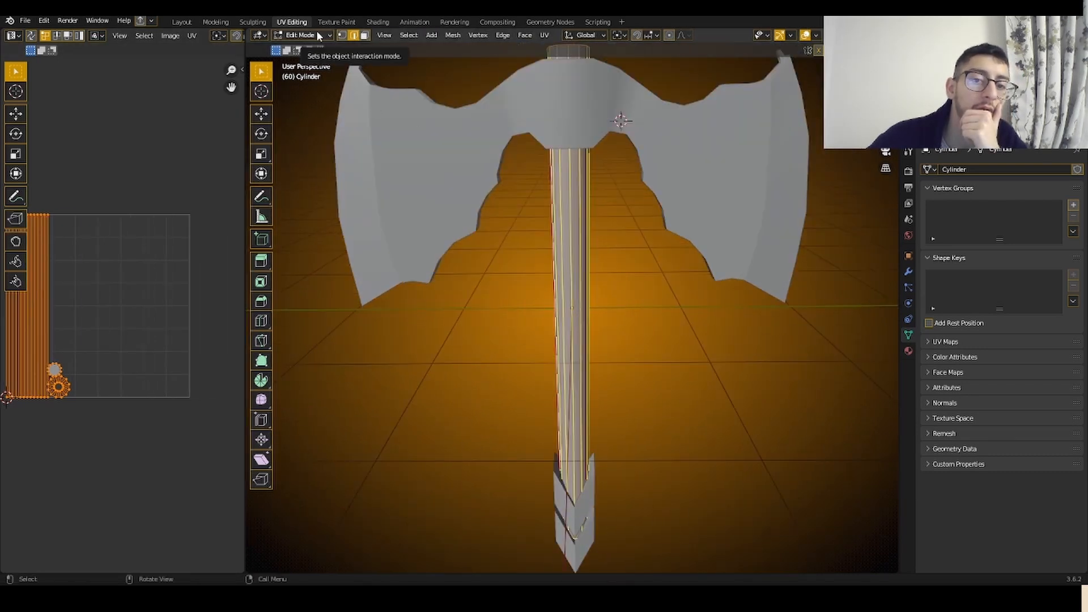
key(ctrl+r)
key(3)
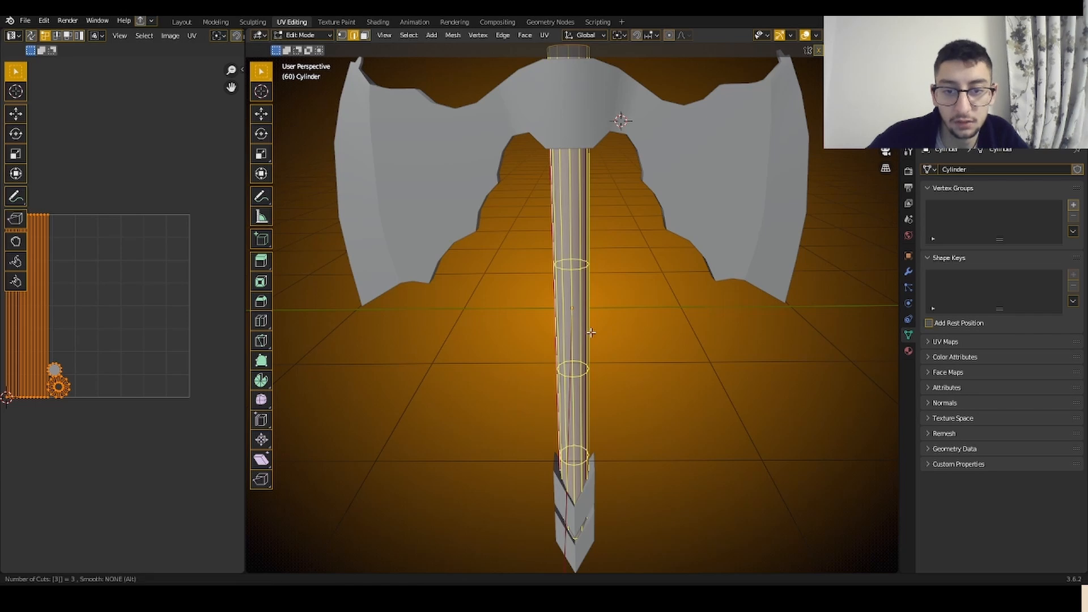
click(592, 332)
right_click(591, 333)
- Try unwrapping the entire handle mesh again with its added loop cuts
scroll(591, 333, down, 4)
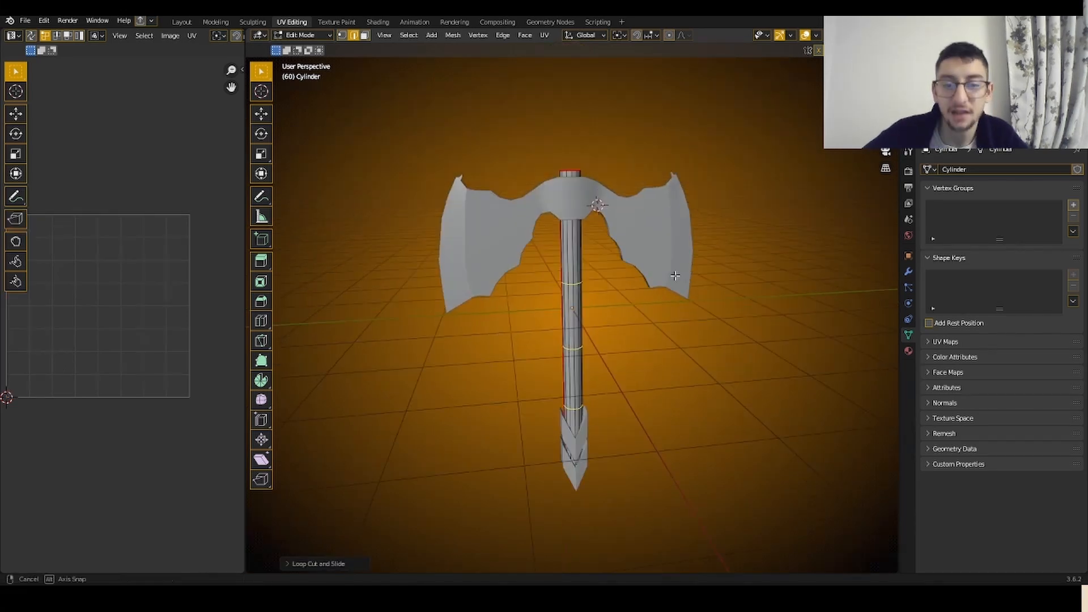
middle_drag(591, 333, 677, 274)
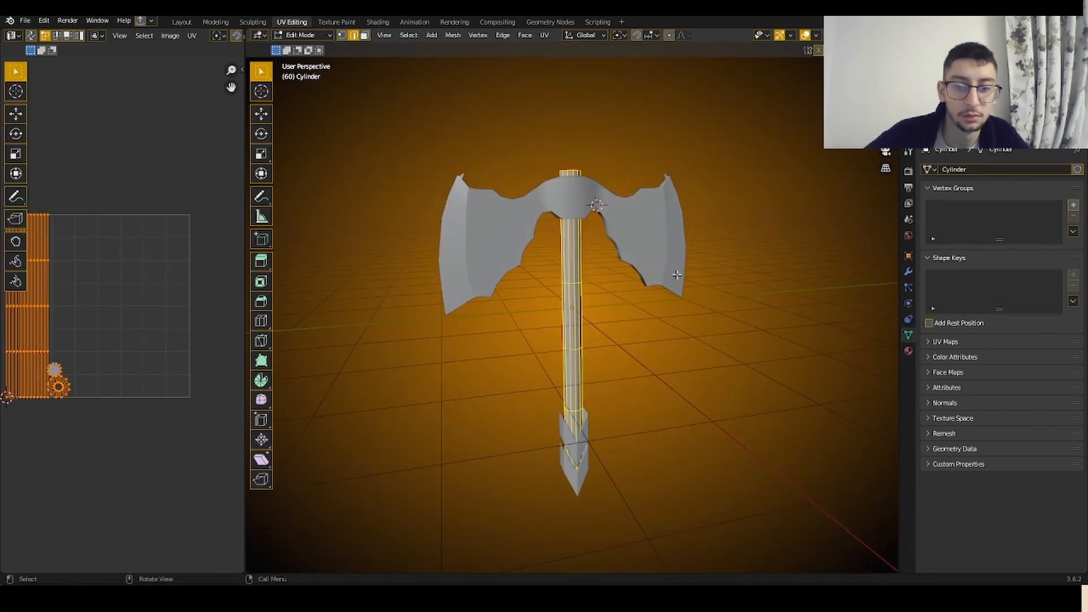
key(u)
click(670, 294)
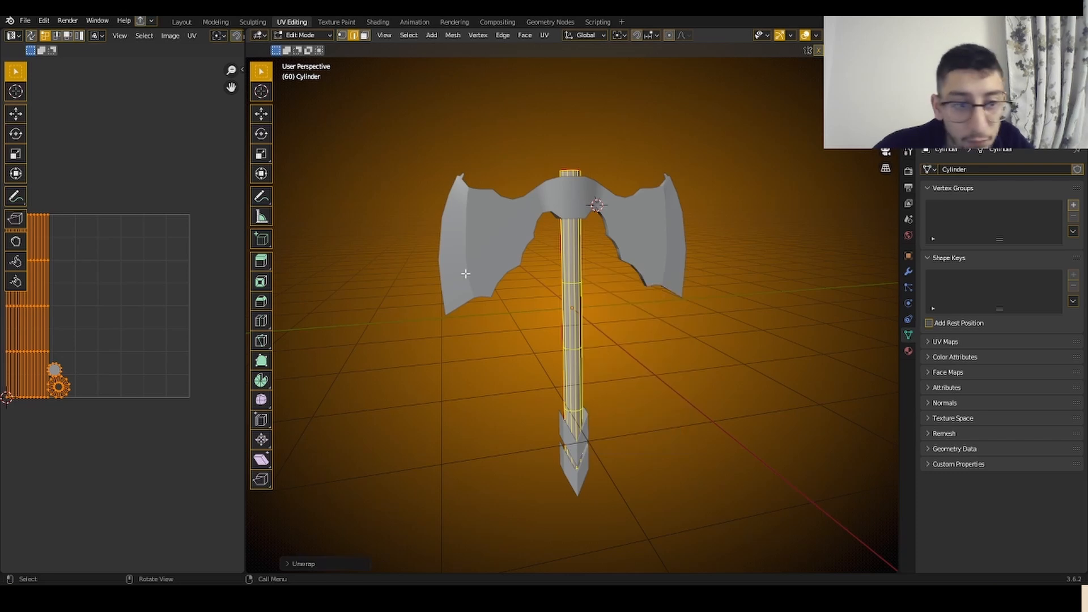
- Mark the three ring-shaped edge loops around the handle's shaft as seams
scroll(605, 335, up, 3)
key(alt+a)
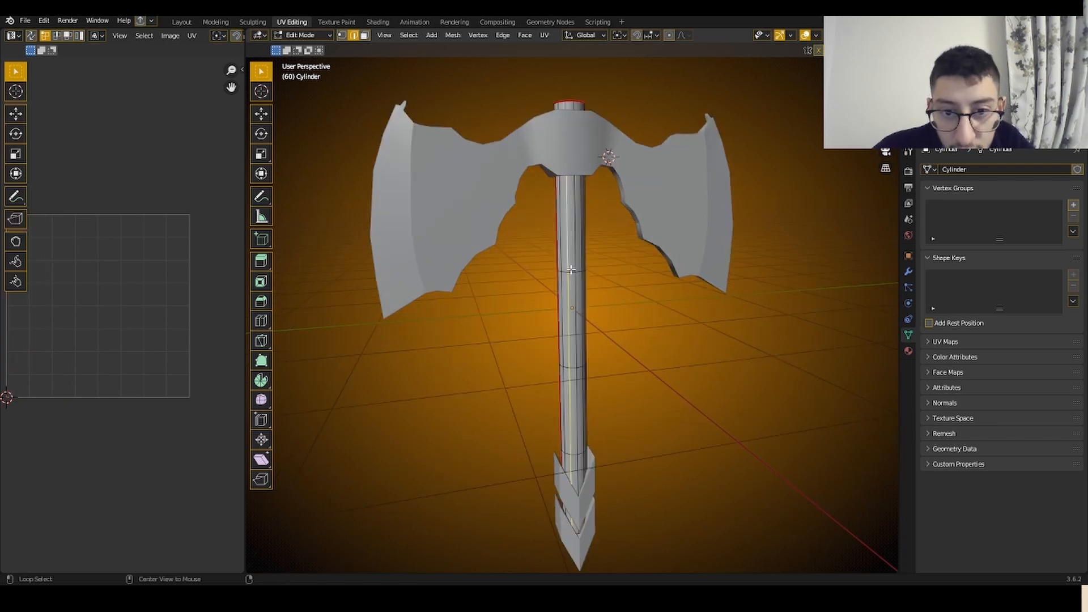
alt+shift+click(576, 369)
key(ctrl+z)
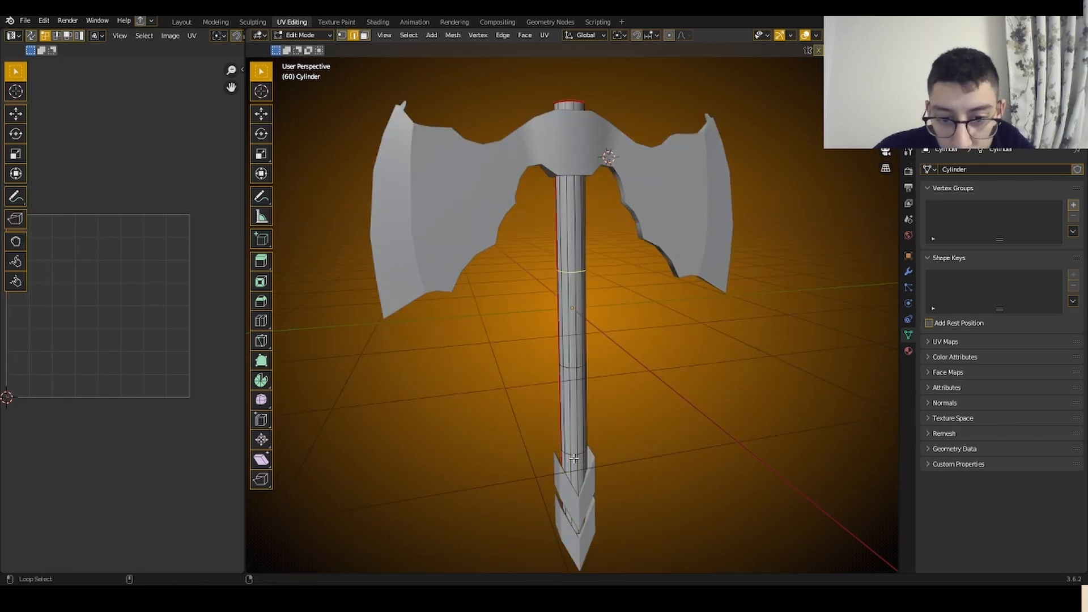
alt+shift+click(574, 455)
key(ctrl+z)
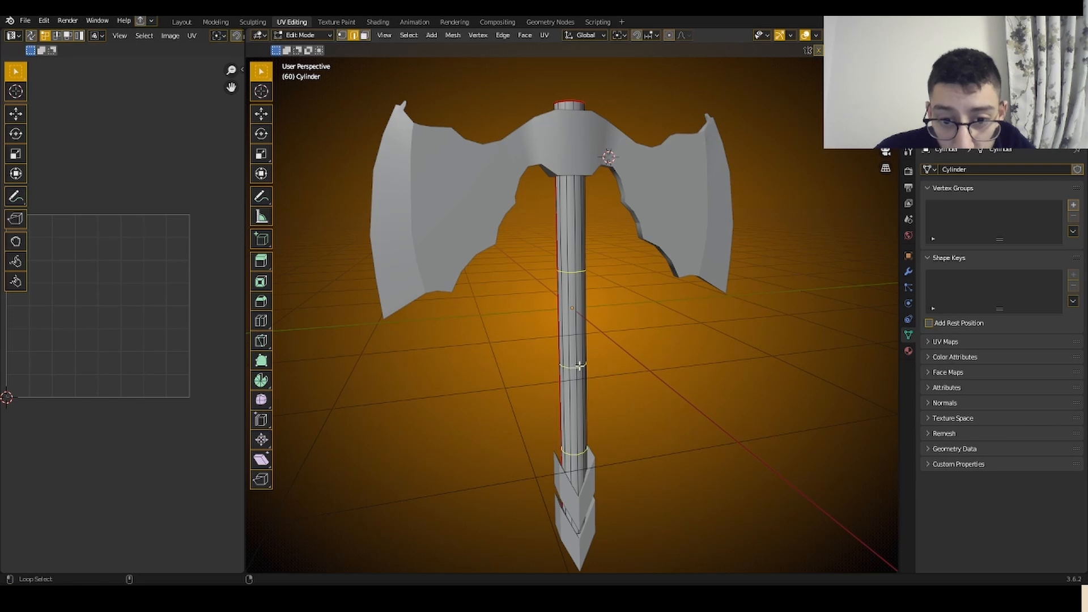
alt+shift+click(580, 366)
key(u)
key(Escape)
key(ctrl+z)
right_click(723, 335)
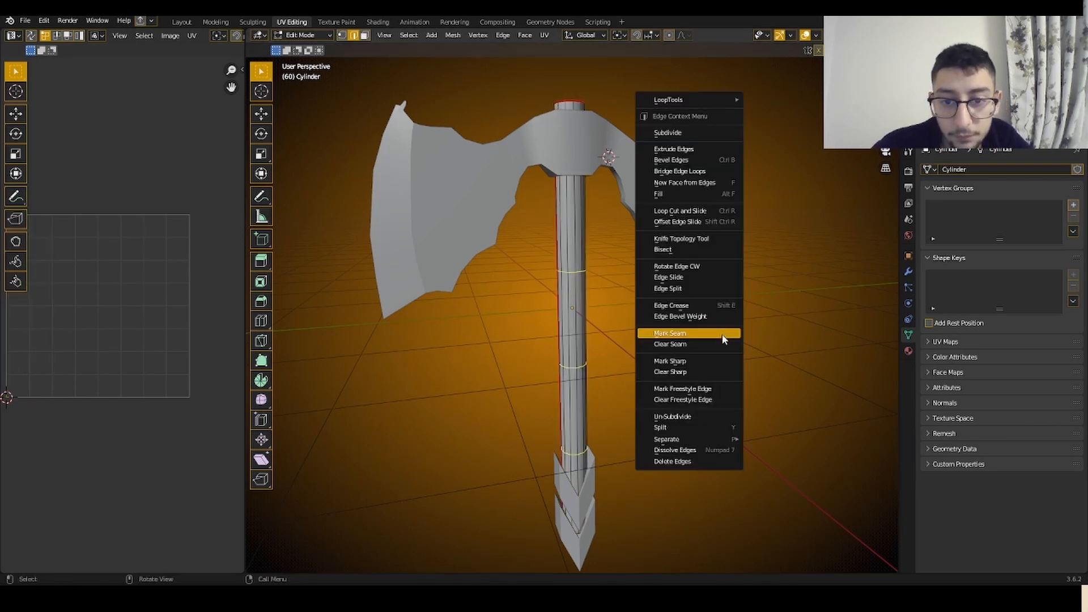
click(703, 333)
- Unwrap the whole handle mesh along its ring seams and return to Object Mode
key(a)
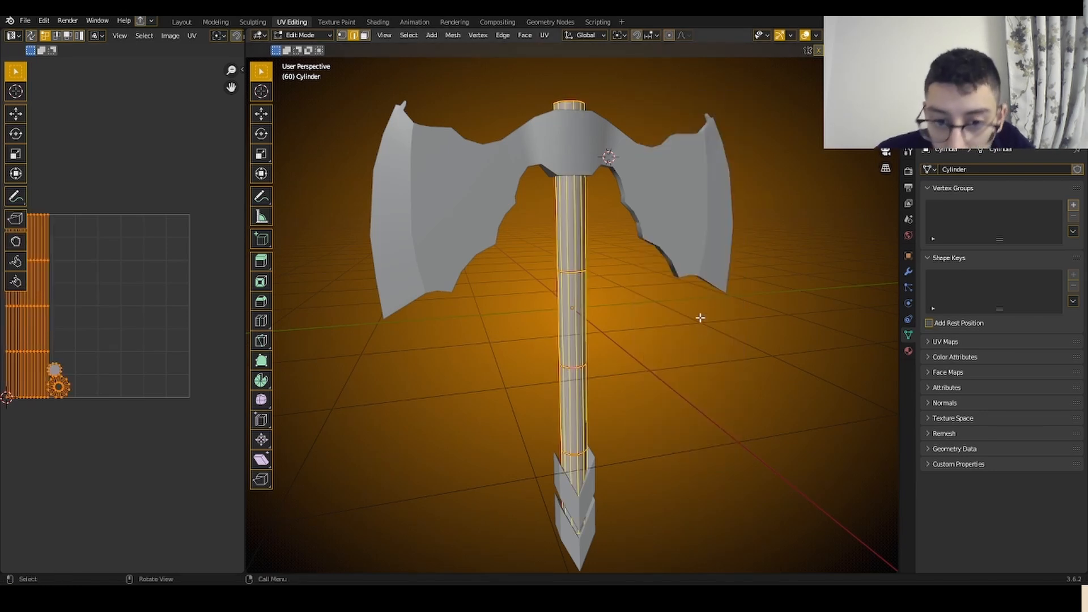
key(u)
click(707, 296)
click(198, 298)
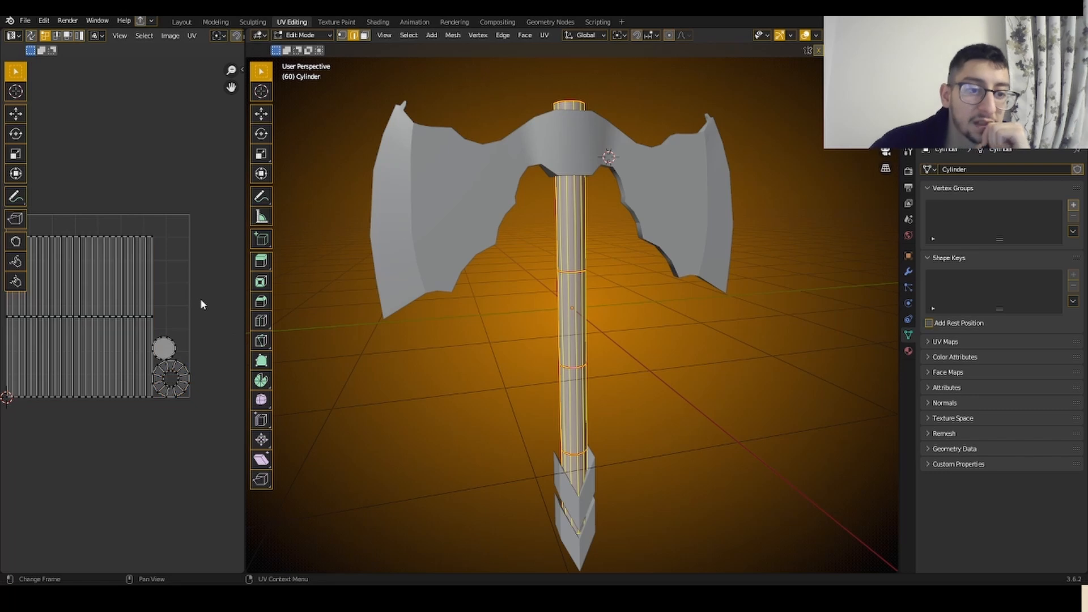
click(613, 218)
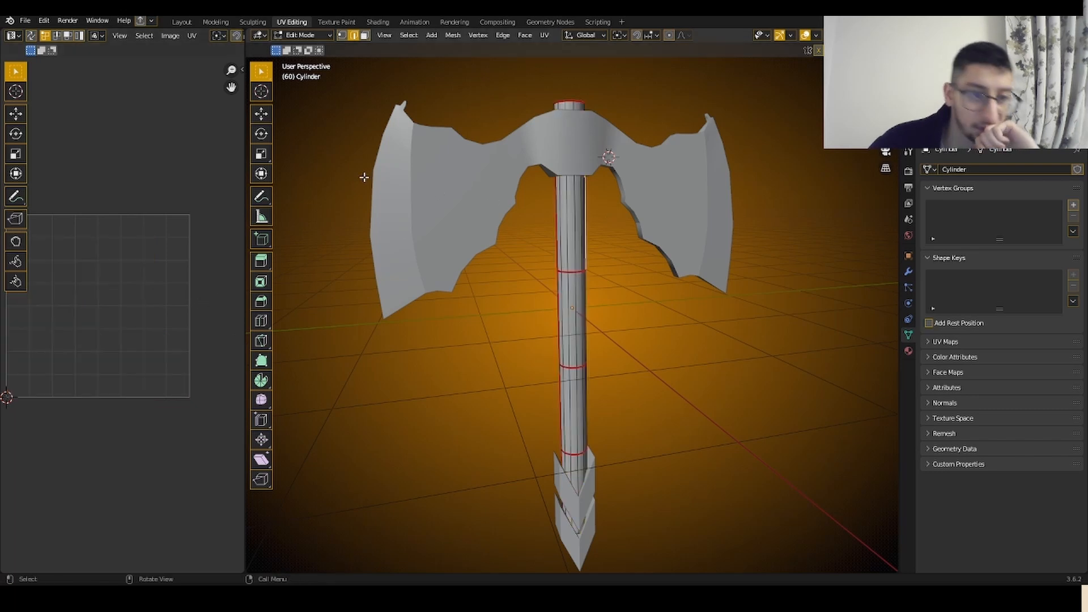
click(301, 36)
click(304, 56)
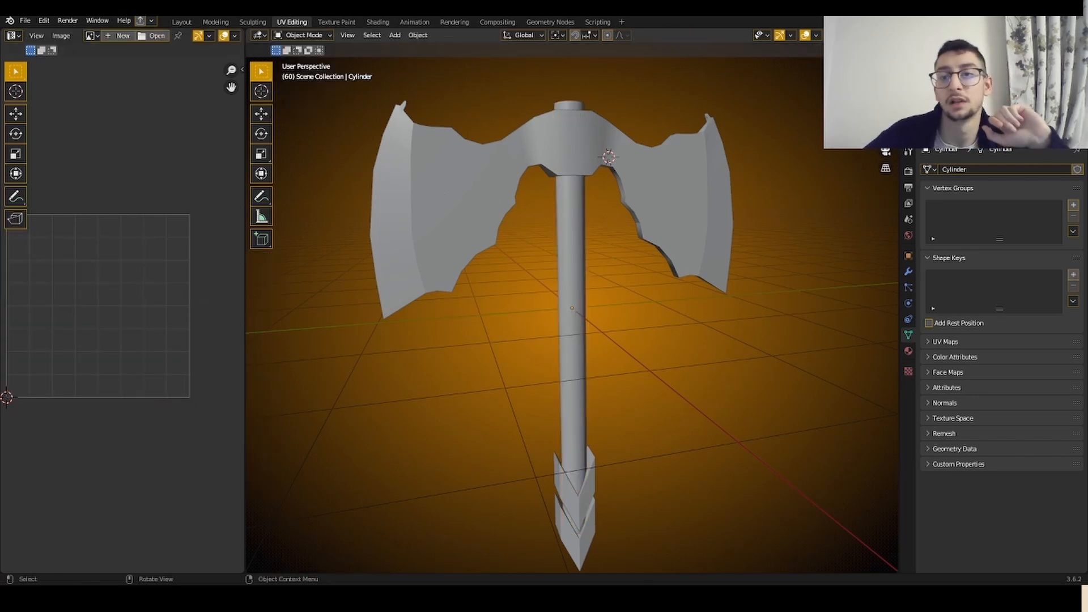
- Open the pointed piece at the handle's lower end for mesh editing and unwrap all its geometry
middle_drag(557, 281, 563, 363)
click(563, 364)
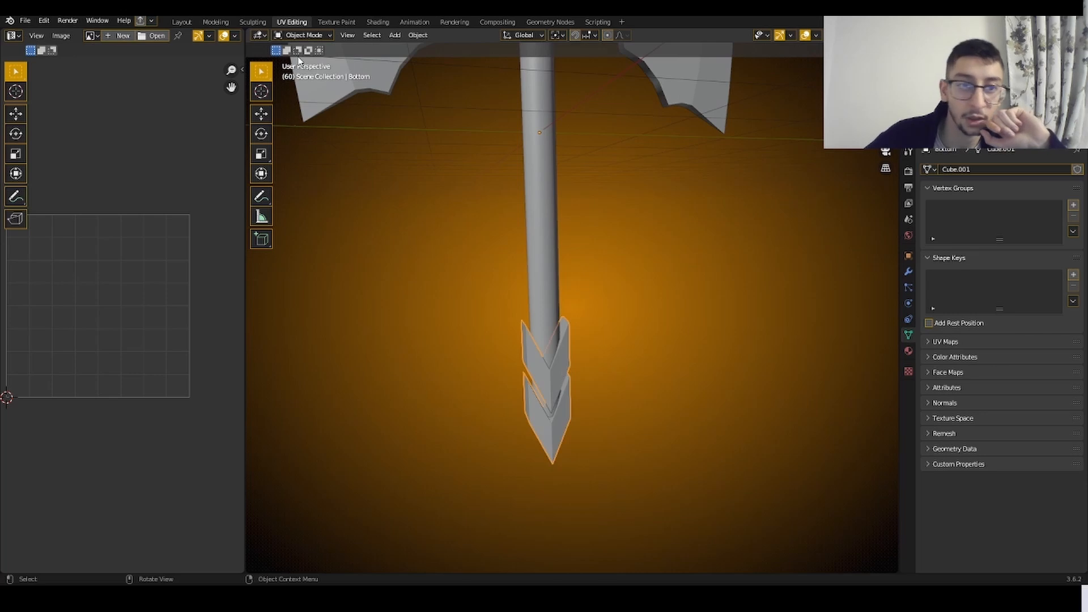
click(300, 35)
click(301, 56)
middle_drag(558, 317, 542, 285)
key(a)
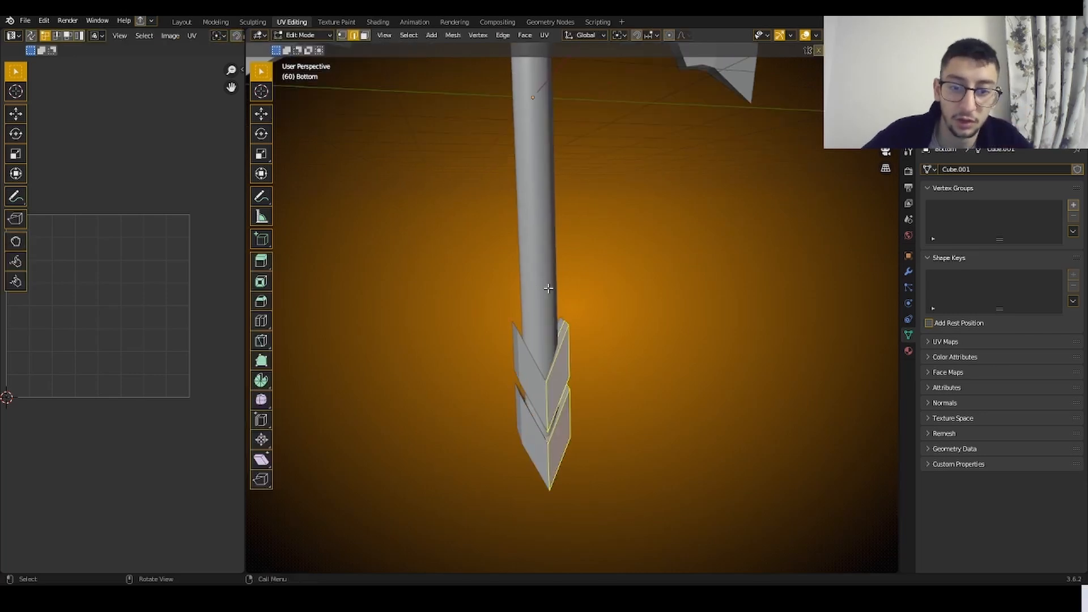
key(u)
click(646, 262)
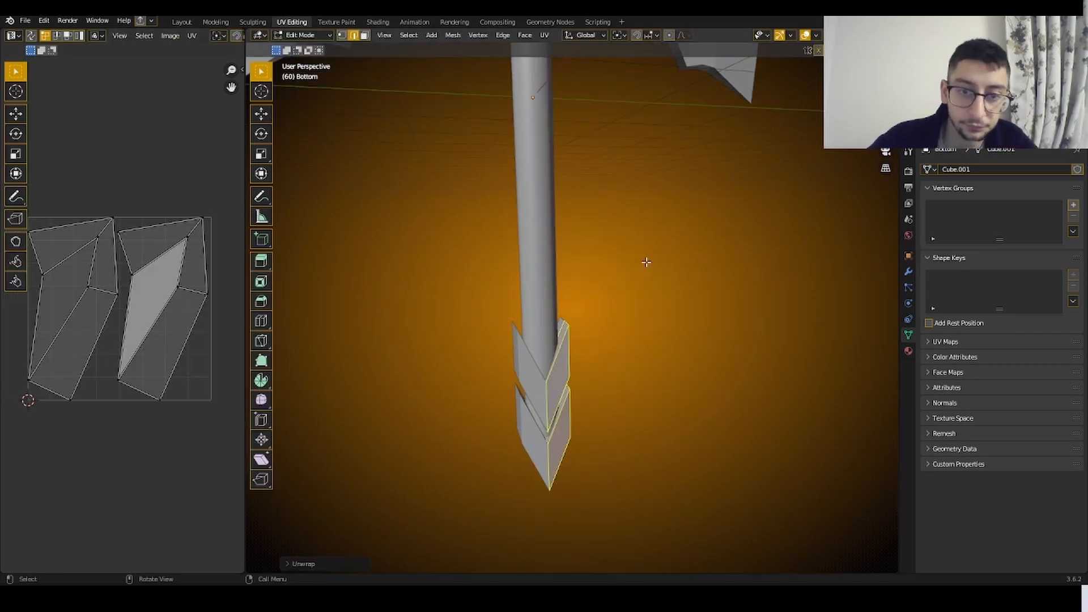
middle_drag(454, 369, 578, 340)
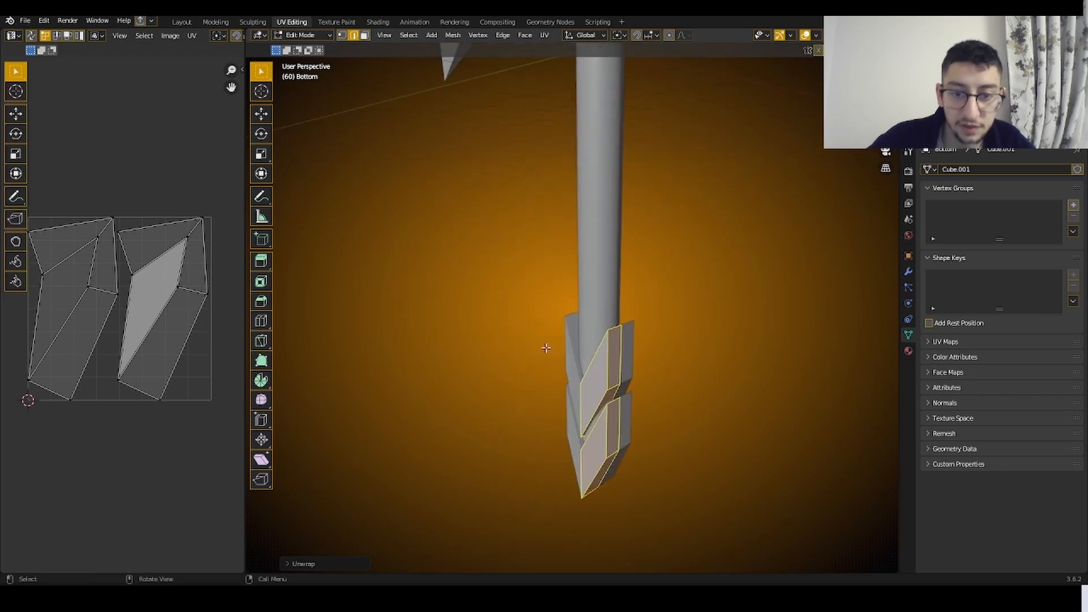
- Return to Object Mode and apply the pointed bottom piece's Mirror modifier
click(301, 35)
click(300, 47)
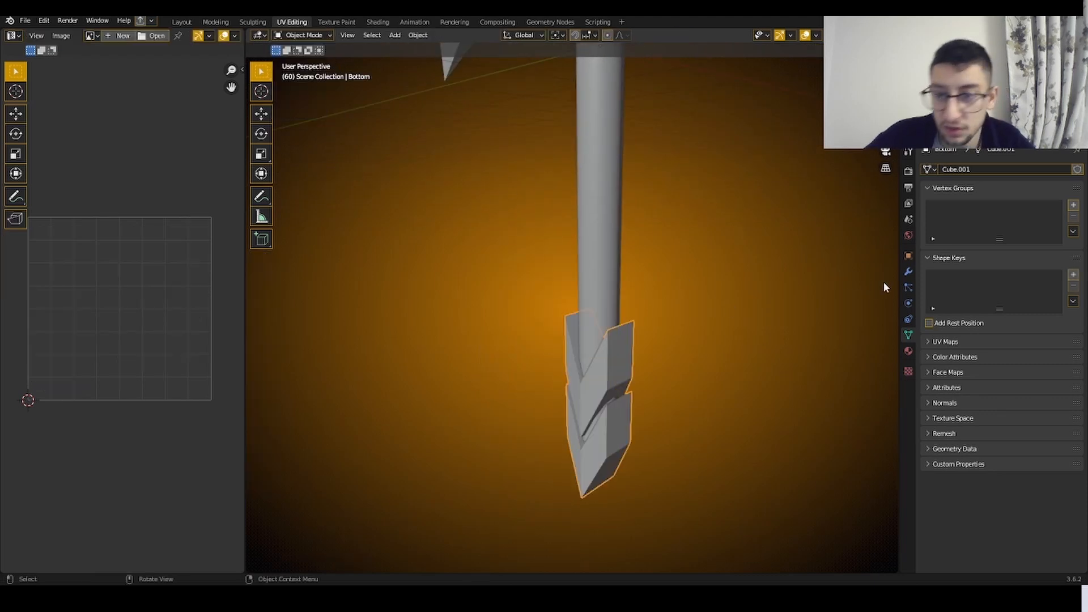
click(909, 272)
click(1050, 188)
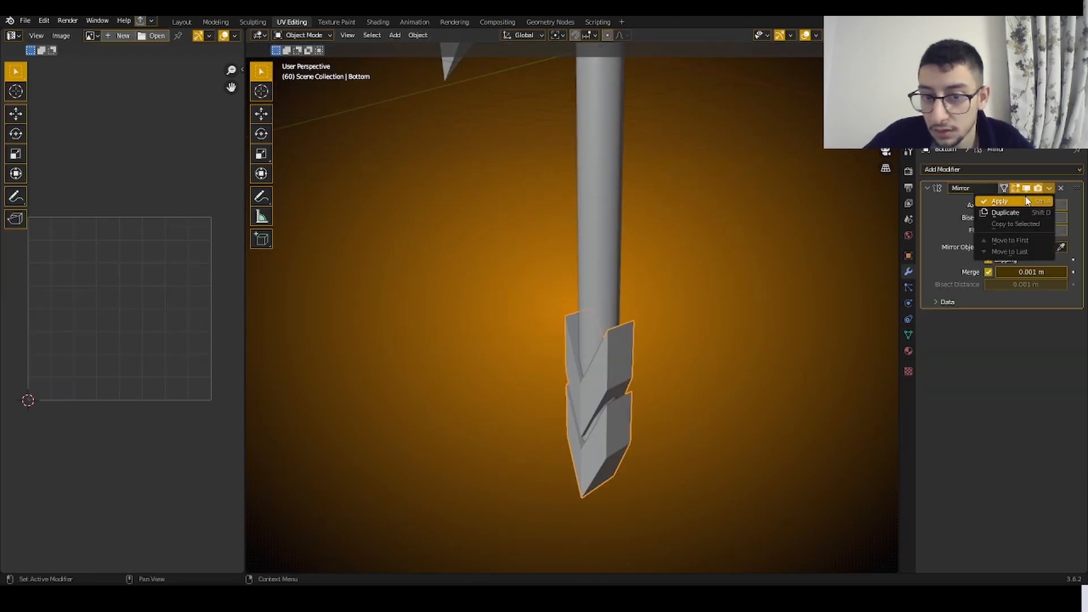
click(1015, 200)
- Reopen the pointed bottom piece in Edit Mode and try unwrapping its full mesh
scroll(363, 194, up, 2)
click(301, 35)
click(300, 59)
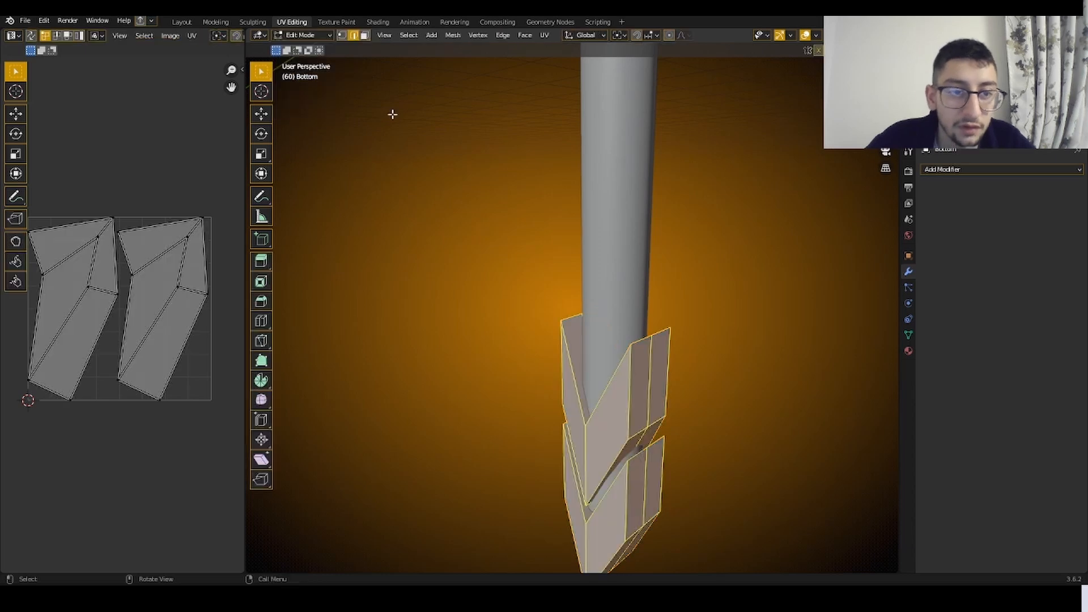
key(u)
click(770, 230)
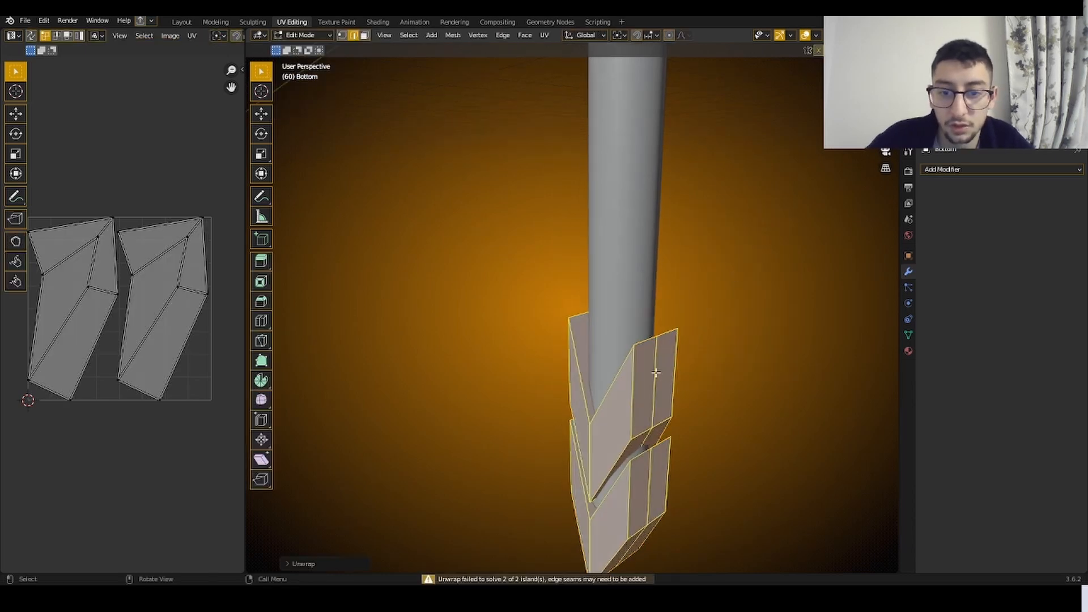
- Dissolve the edge loop running down the middle of the bottom piece's side faces
alt+click(655, 436)
right_click(749, 481)
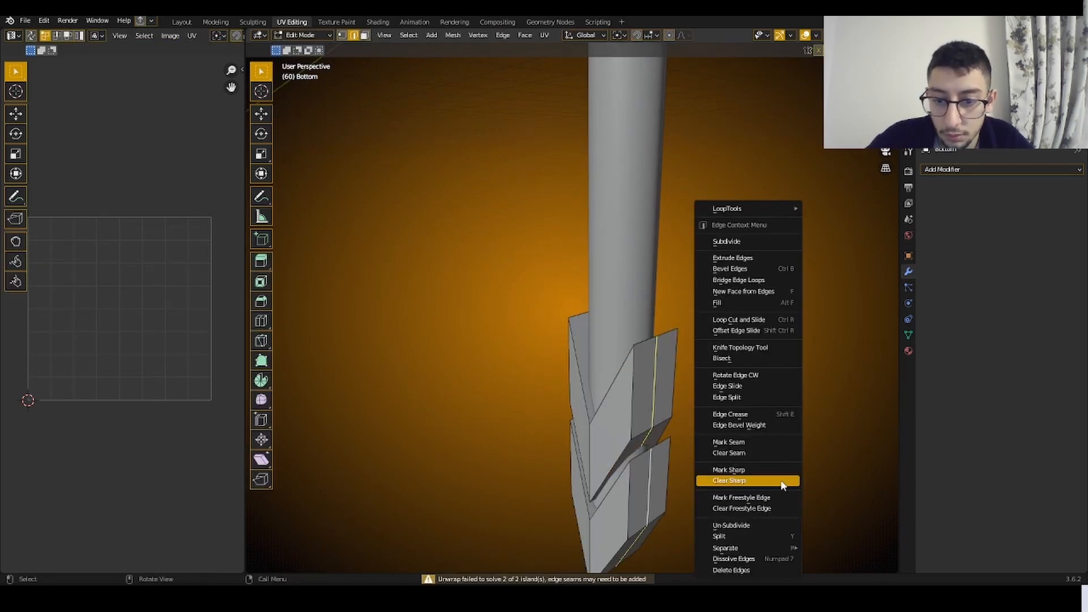
key(x)
click(729, 423)
middle_drag(659, 415, 715, 379)
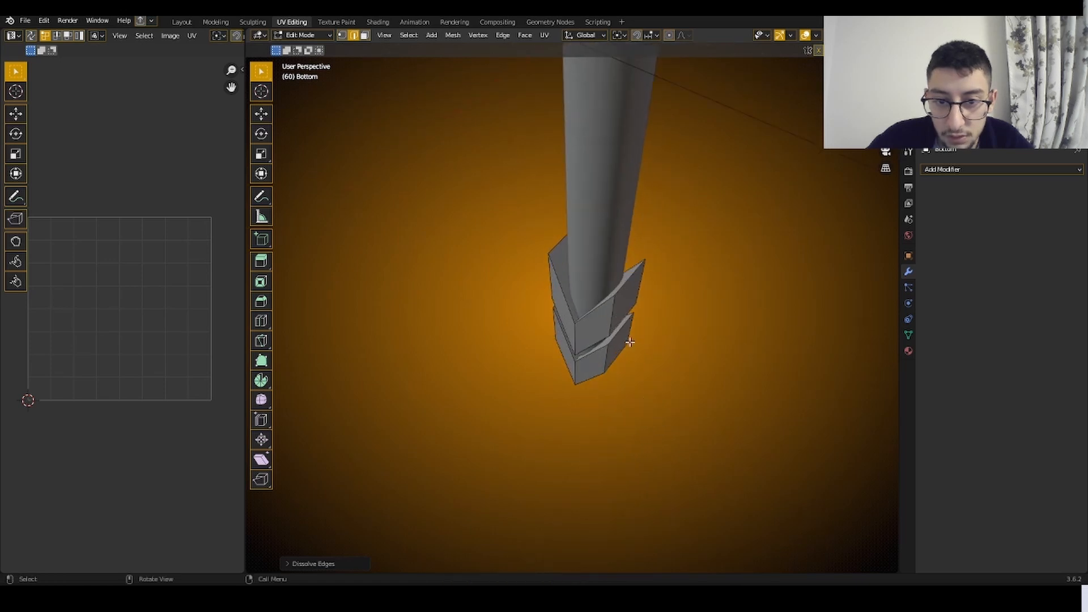
scroll(689, 328, up, 2)
alt+click(662, 269)
middle_drag(662, 270, 620, 331)
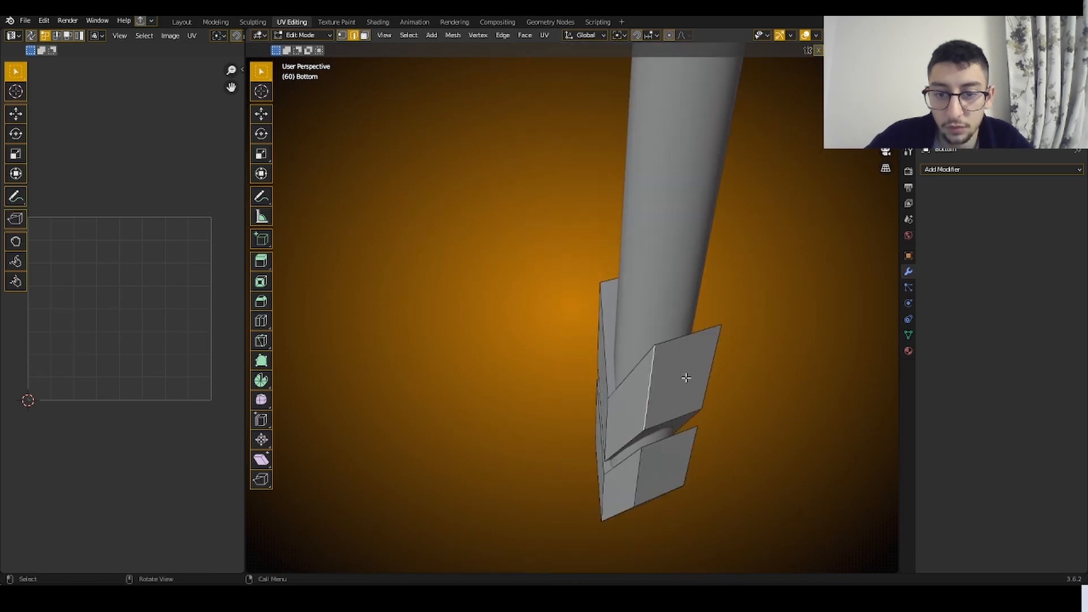
key(3)
click(686, 378)
middle_drag(687, 377, 641, 378)
shift+click(658, 447)
shift+click(660, 475)
scroll(651, 482, down, 3)
shift+click(628, 473)
middle_drag(628, 473, 485, 405)
shift+click(508, 443)
shift+click(491, 472)
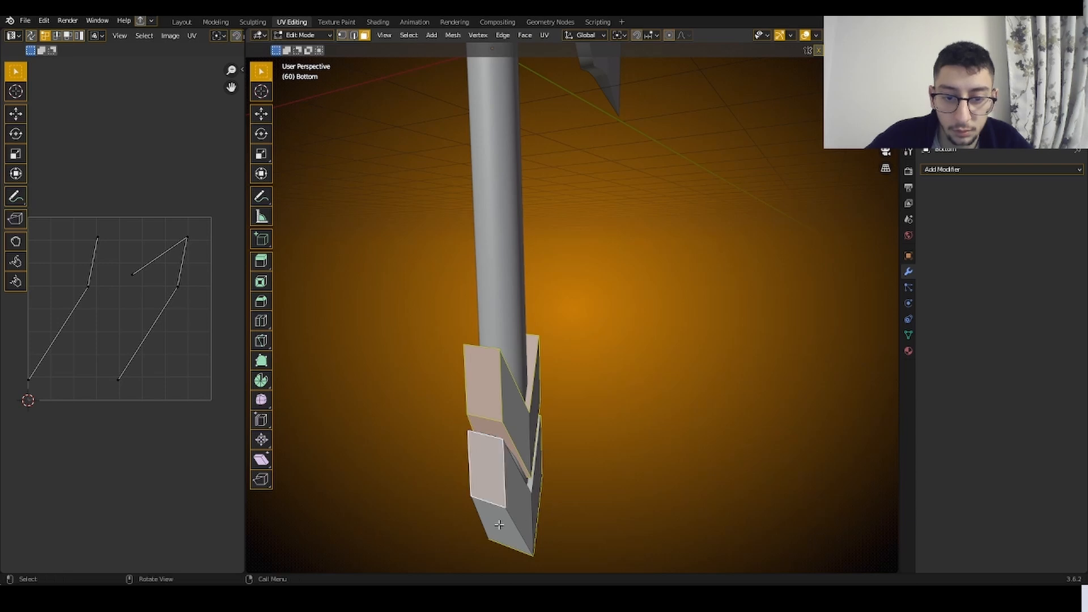
middle_drag(499, 525, 665, 445)
key(alt+a)
- Select the outline edges of the chevron faces on one broad side of the bottom piece and mark them as seams
click(619, 334)
shift+click(599, 335)
middle_drag(610, 363, 564, 352)
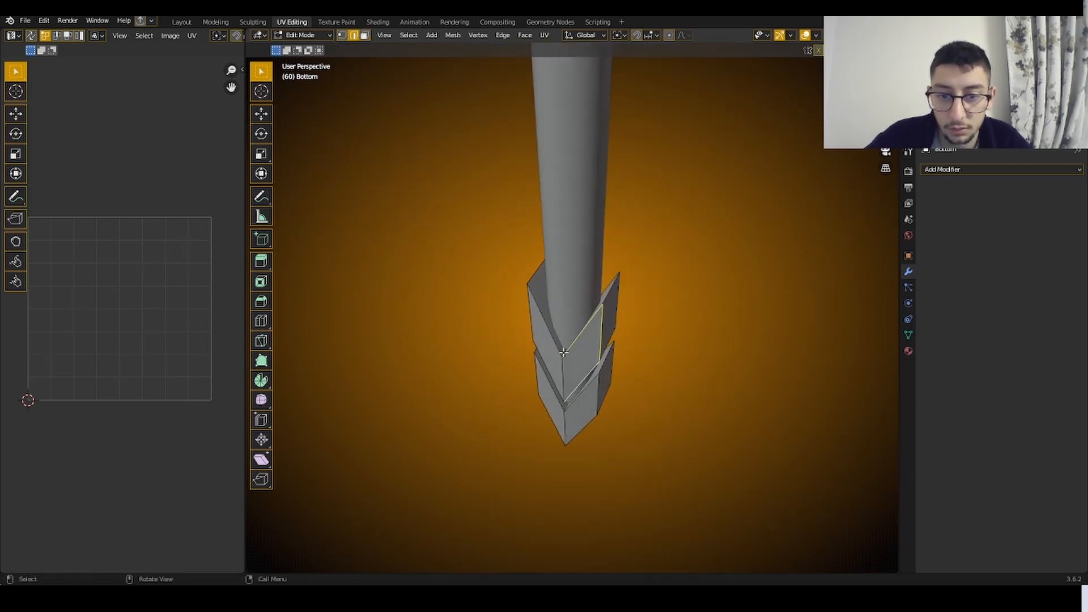
shift+click(585, 431)
key(ctrl+z)
key(ctrl+z)
shift+click(597, 400)
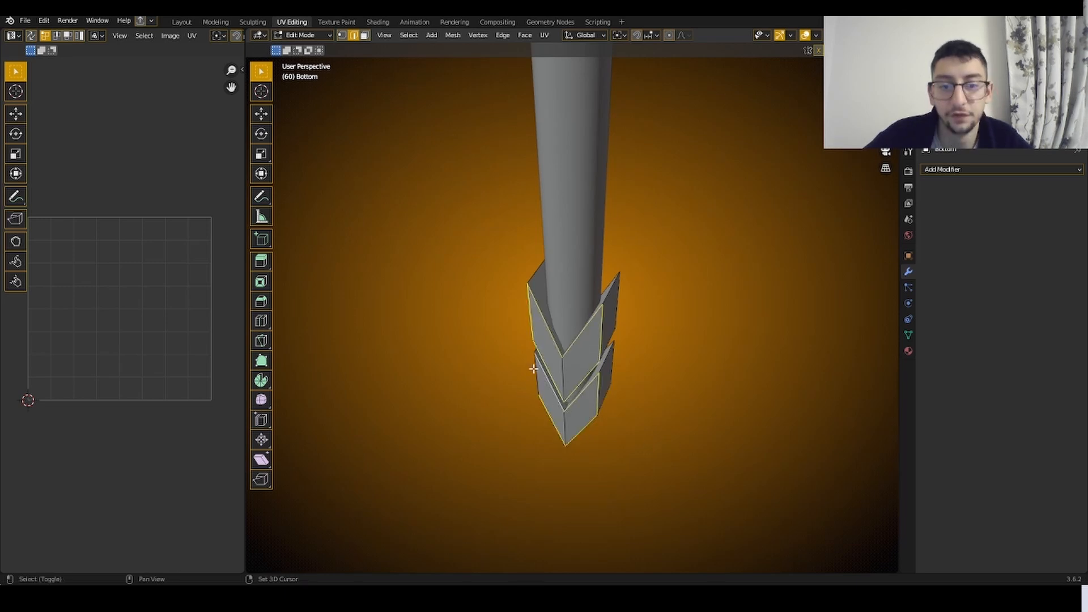
right_click(730, 442)
click(730, 442)
- Select the four chevron faces on the opposite broad side, convert them to their boundary loop and mark it as a seam
middle_drag(724, 440, 582, 423)
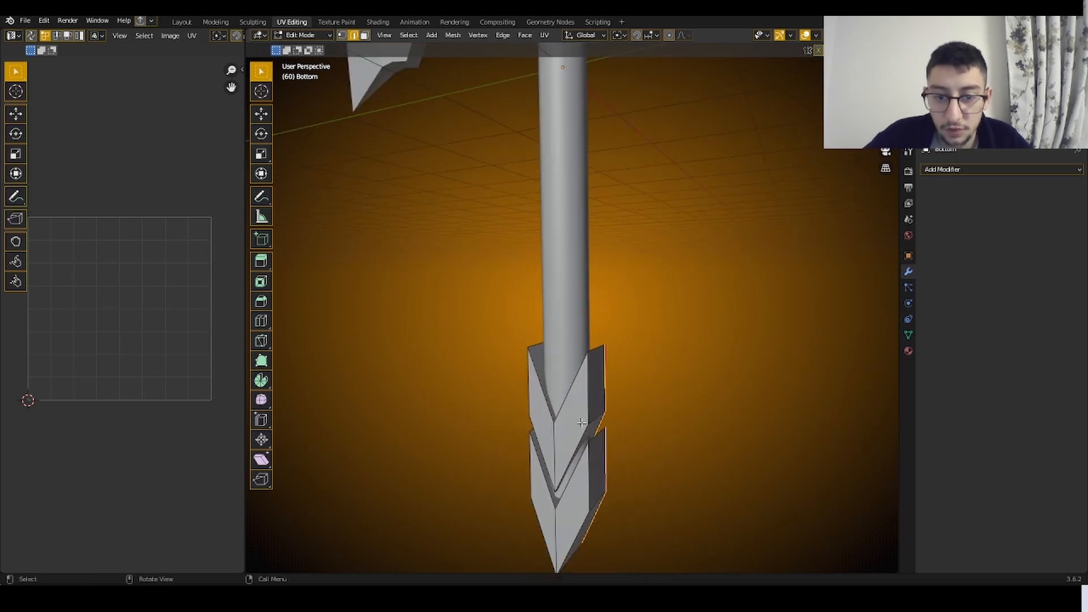
key(3)
click(580, 409)
shift+click(549, 432)
shift+click(548, 504)
shift+click(569, 506)
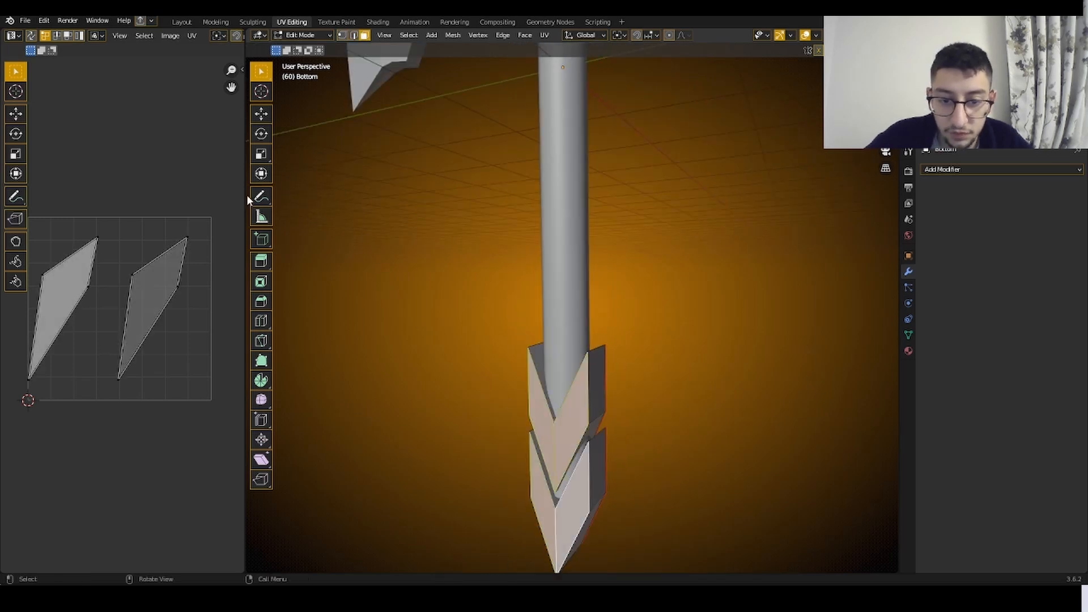
click(408, 34)
mouse_move(448, 220)
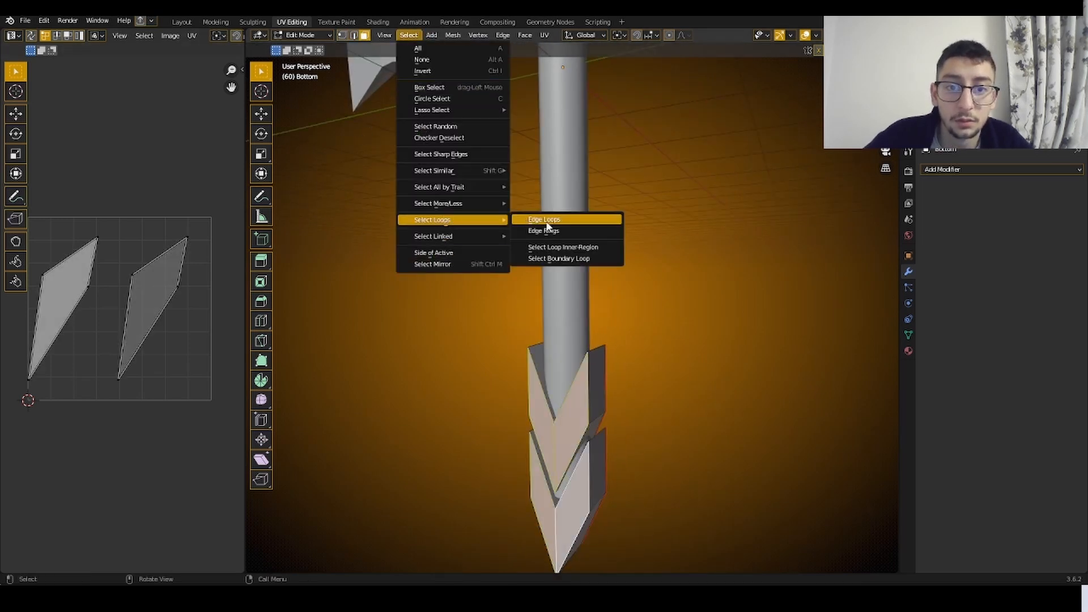
click(570, 259)
right_click(752, 415)
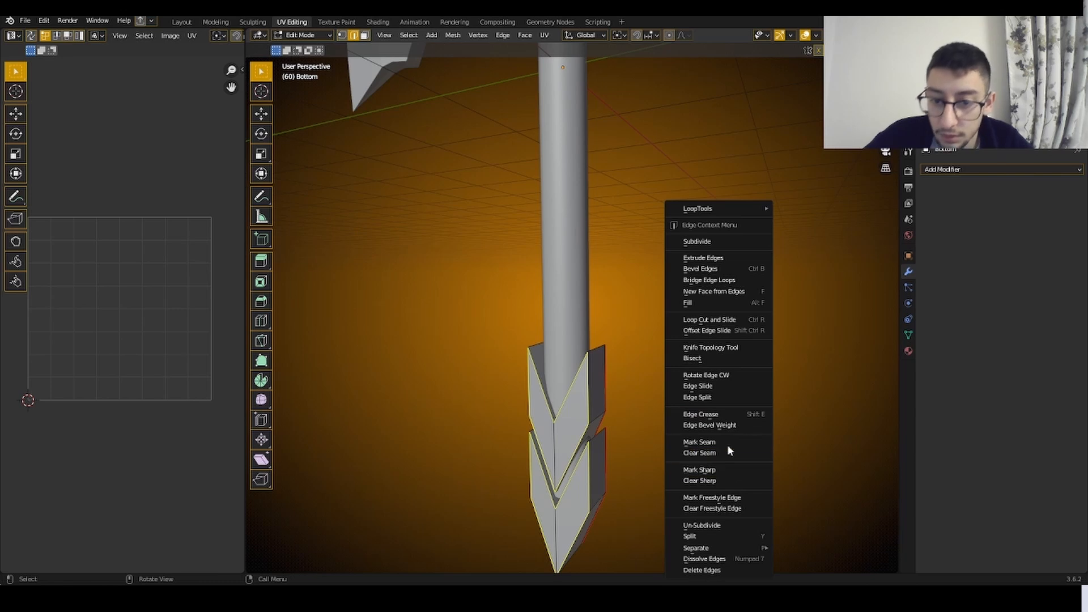
- Select the short crosswise edges along the bottom piece's narrow sides and mark them as seams
middle_drag(598, 381, 569, 419)
key(alt+a)
alt+click(560, 415)
middle_drag(575, 445, 545, 442)
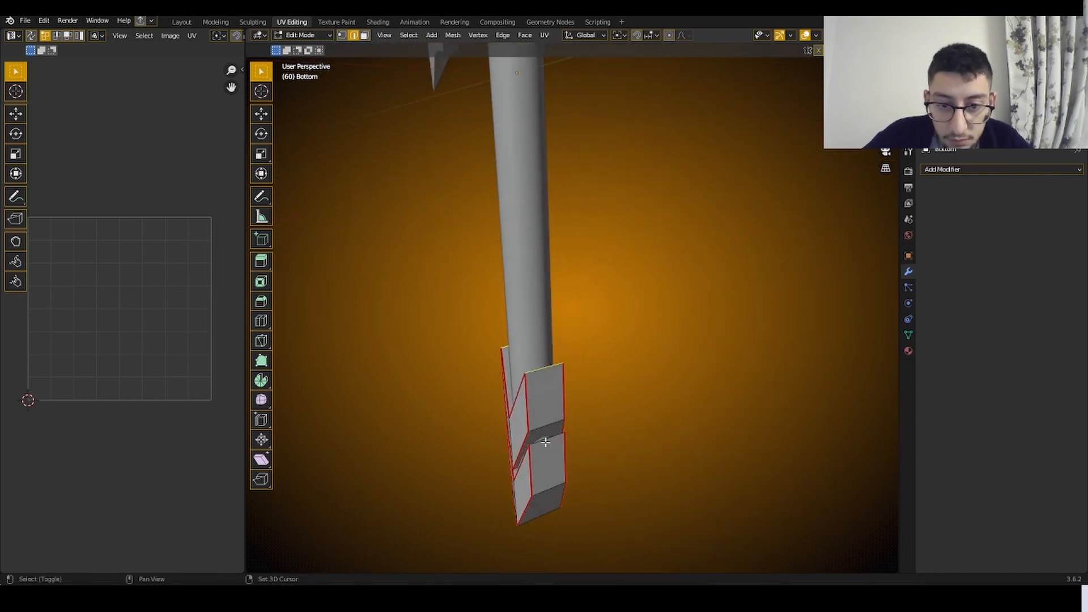
mouse_move(542, 526)
middle_down()
mouse_move(683, 498)
mouse_move(610, 430)
mouse_move(620, 468)
mouse_move(557, 483)
mouse_move(572, 502)
mouse_move(595, 502)
middle_up()
key(shift+z)
key(z)
click(695, 510)
right_click(696, 512)
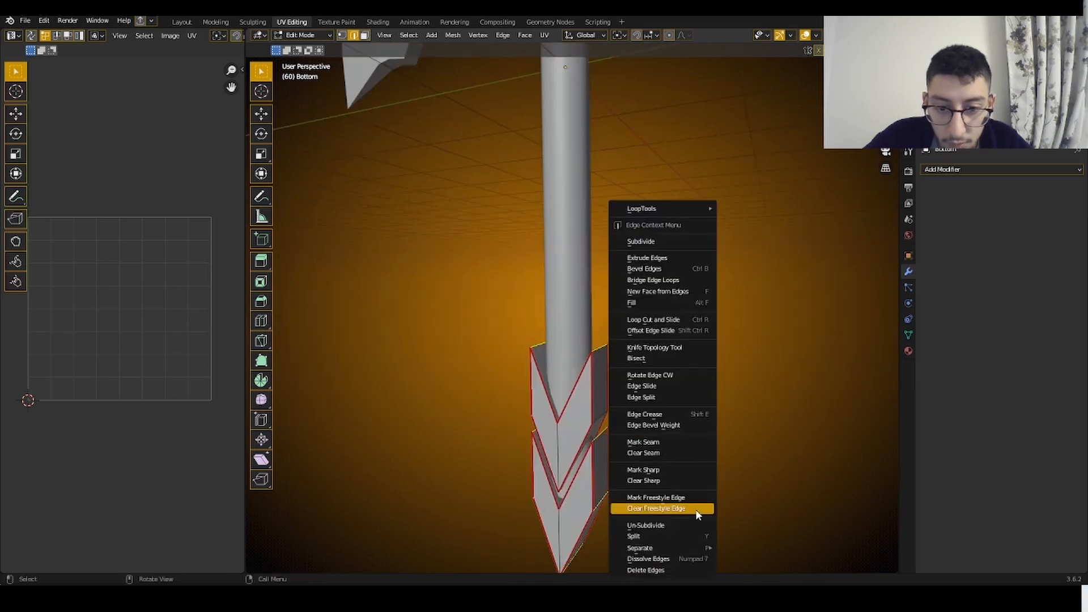
click(680, 442)
- Unwrap the whole bottom piece along its seams and select all of its UV islands
key(u)
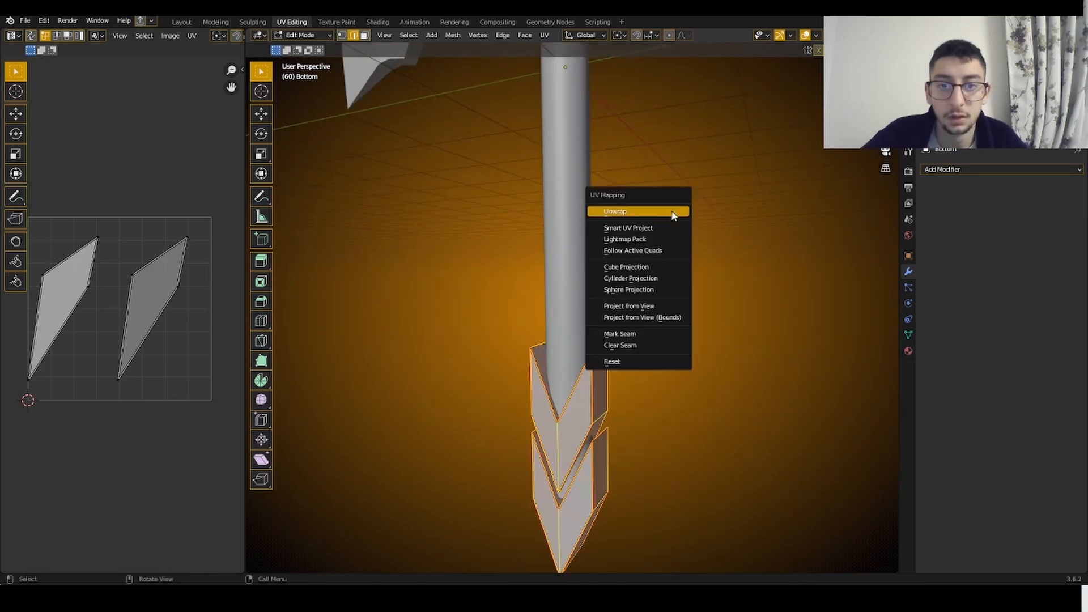
click(671, 214)
key(a)
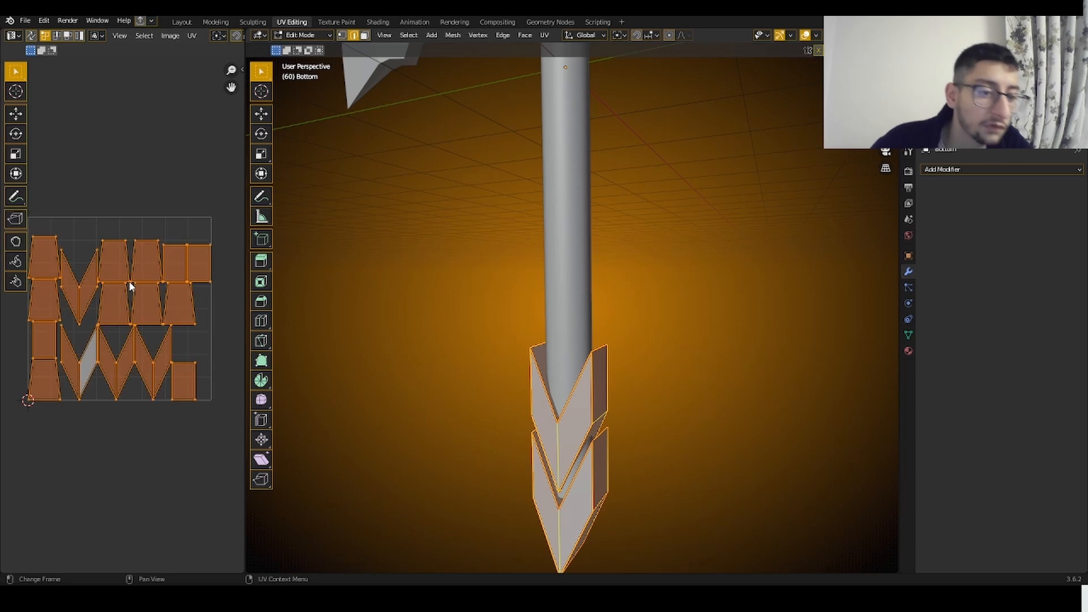
- Unwrap the bottom piece with the Angle Based method and a 0.010 margin, and return to Object Mode
key(u)
click(131, 281)
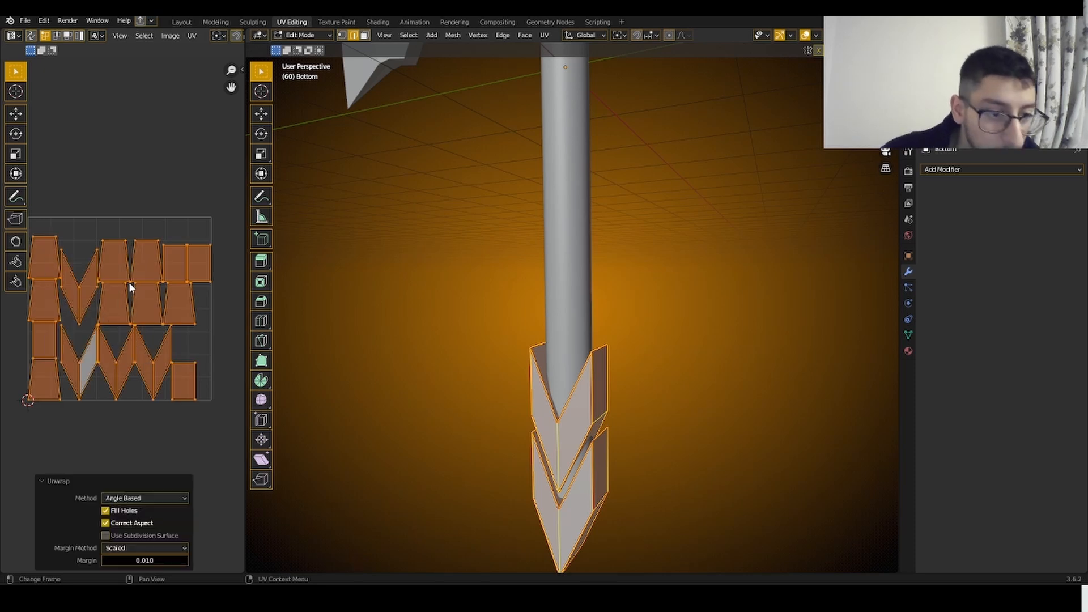
click(175, 210)
click(303, 35)
click(303, 49)
scroll(602, 212, down, 5)
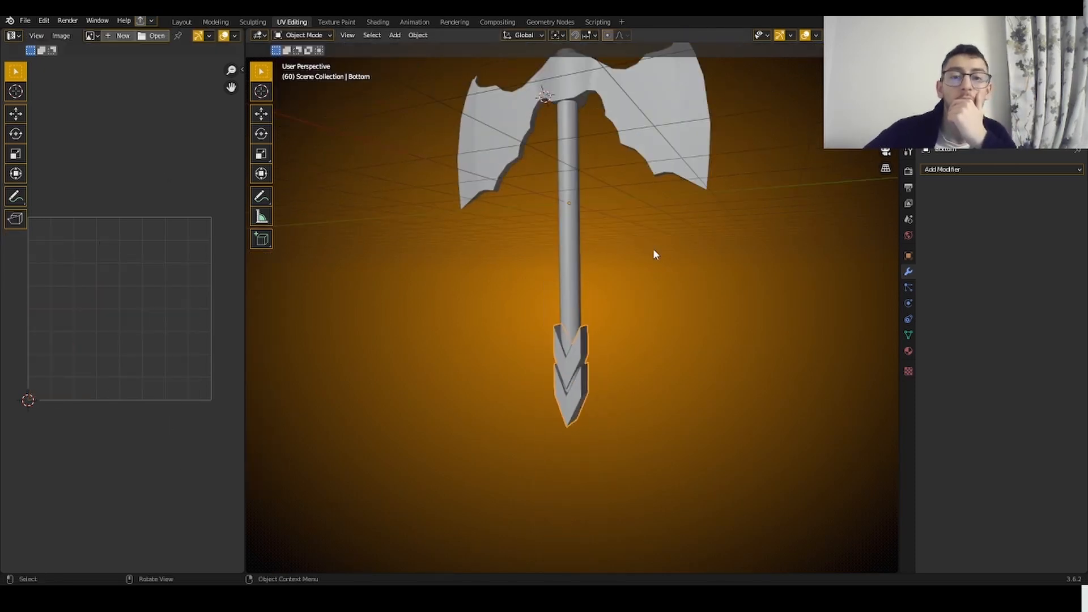
- Duplicate the bottom piece in place and rename the copy HighPoly
scroll(653, 249, up, 5)
key(shift+d)
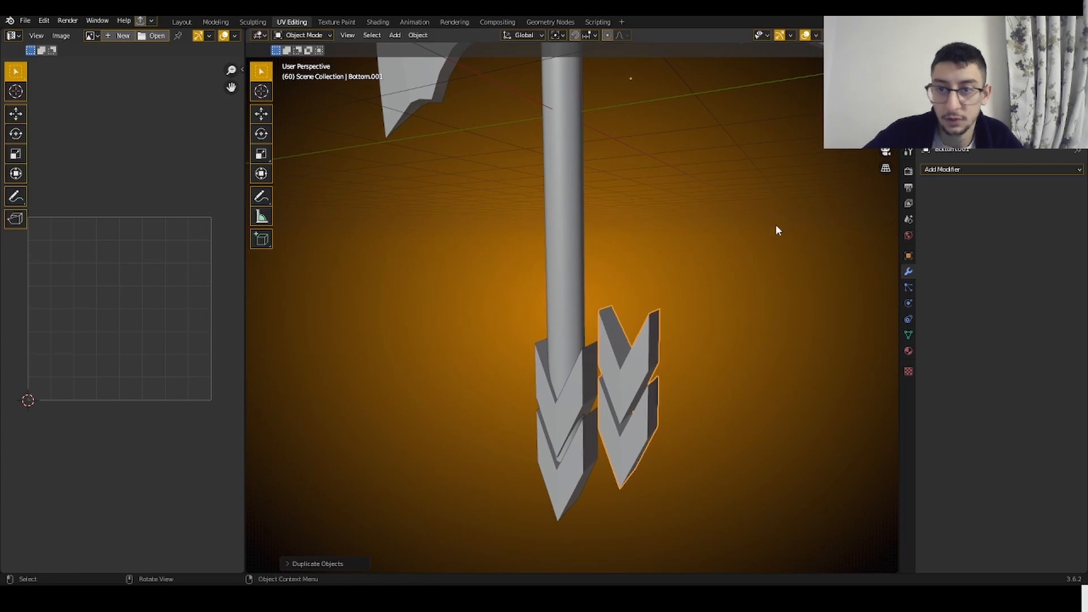
key(Escape)
key(shift+d)
key(Escape)
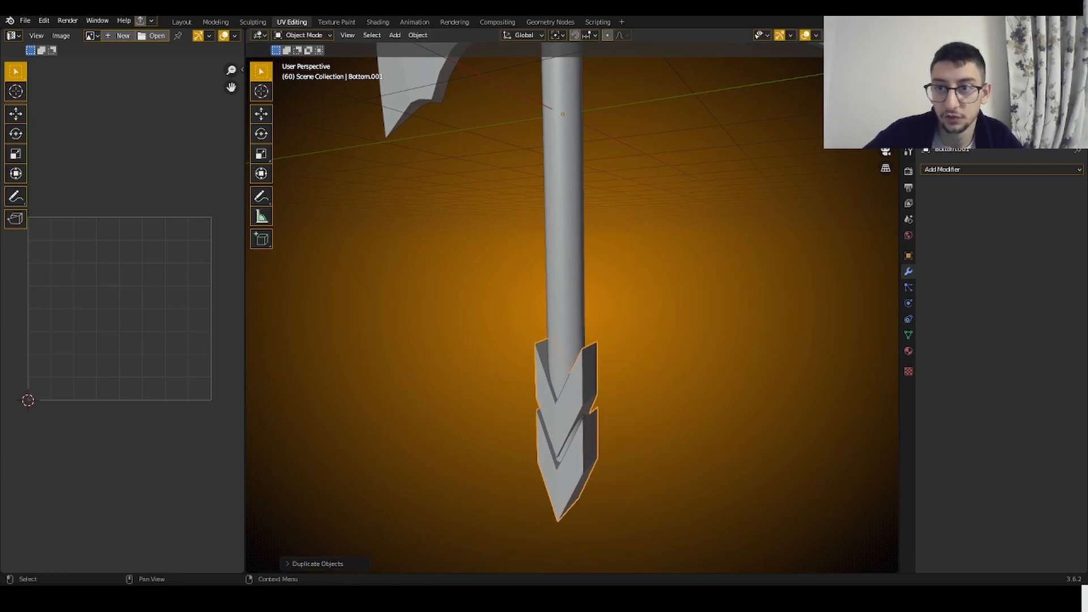
double_click(957, 96)
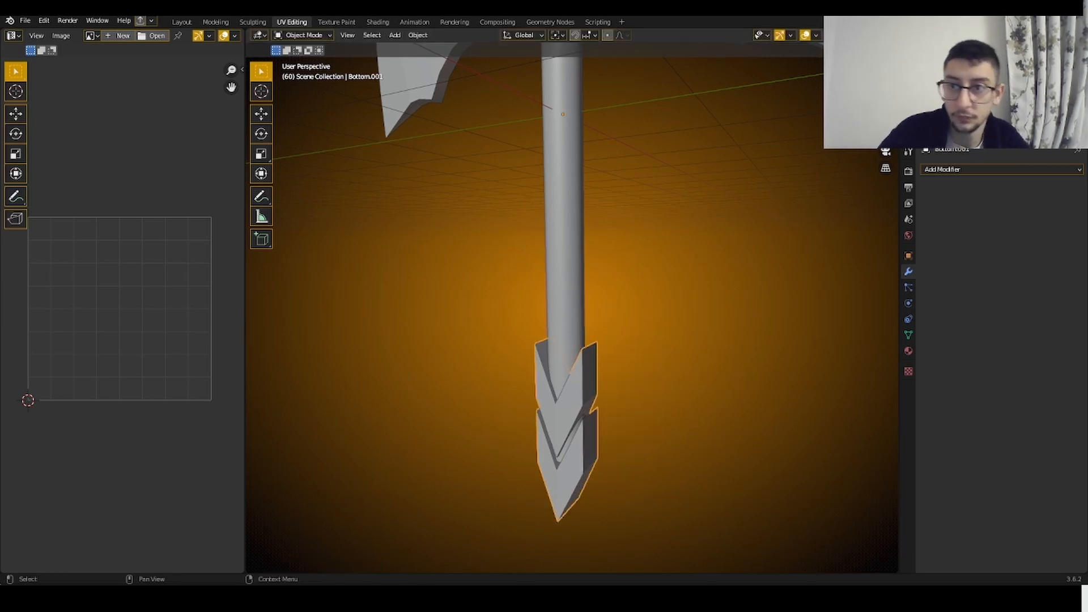
text(HighPoly)
key(Return)
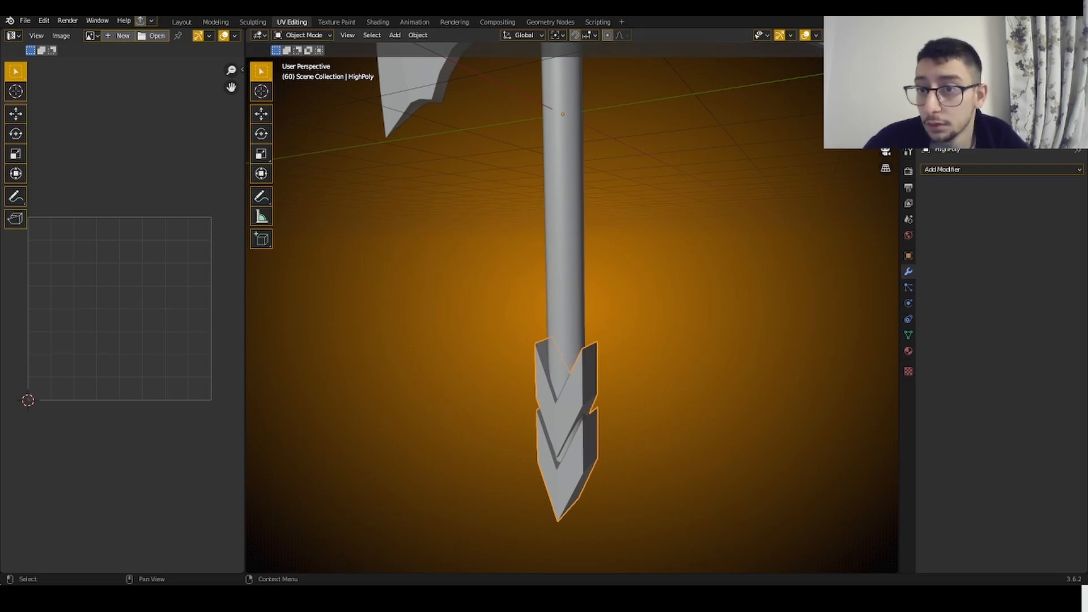
- Turn on the Face Orientation overlay to check the normals across the axe parts
click(817, 35)
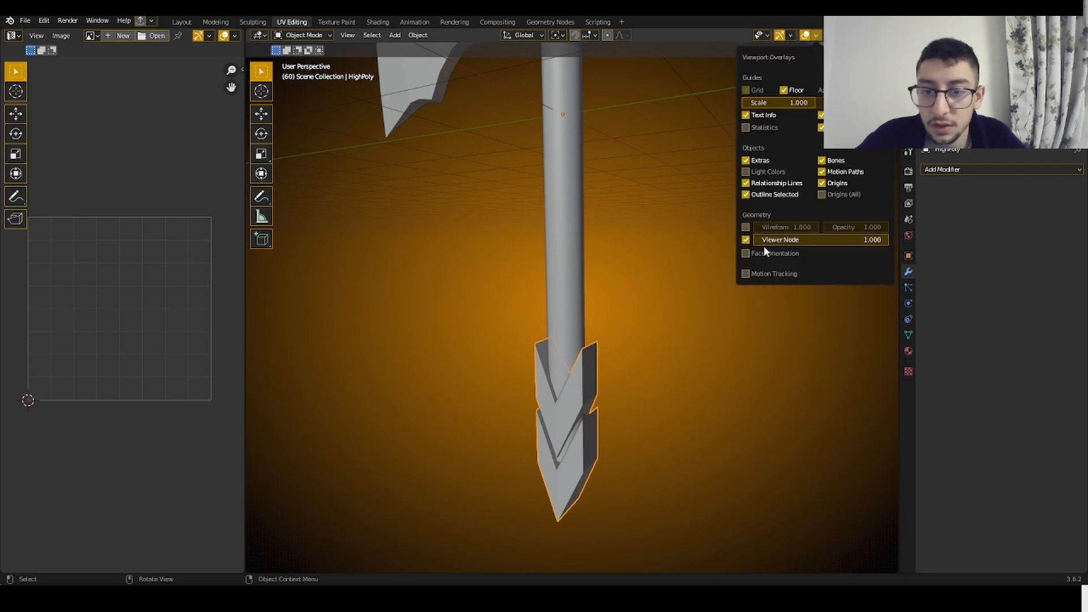
click(760, 249)
click(760, 250)
scroll(705, 225, down, 5)
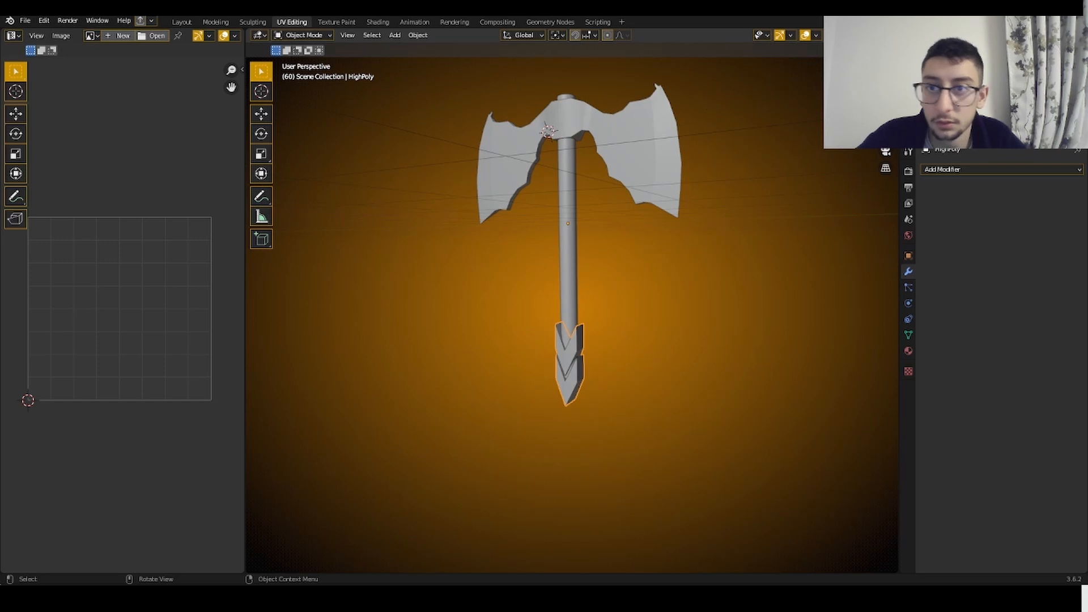
click(817, 35)
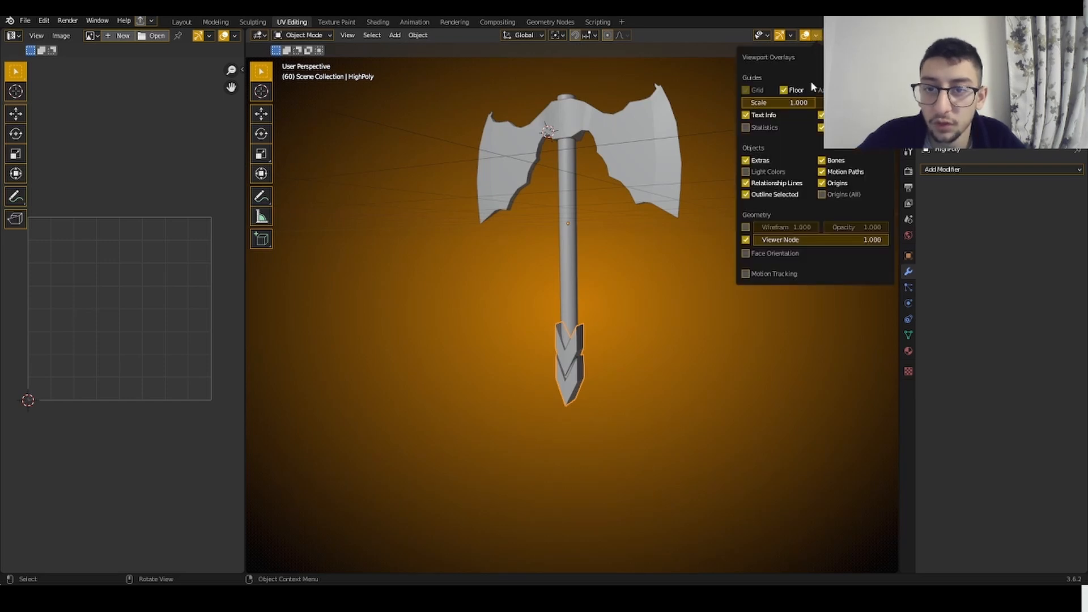
click(753, 254)
- Recalculate the low-poly blade's normals so they face outward, and return to Object Mode
click(487, 116)
click(304, 35)
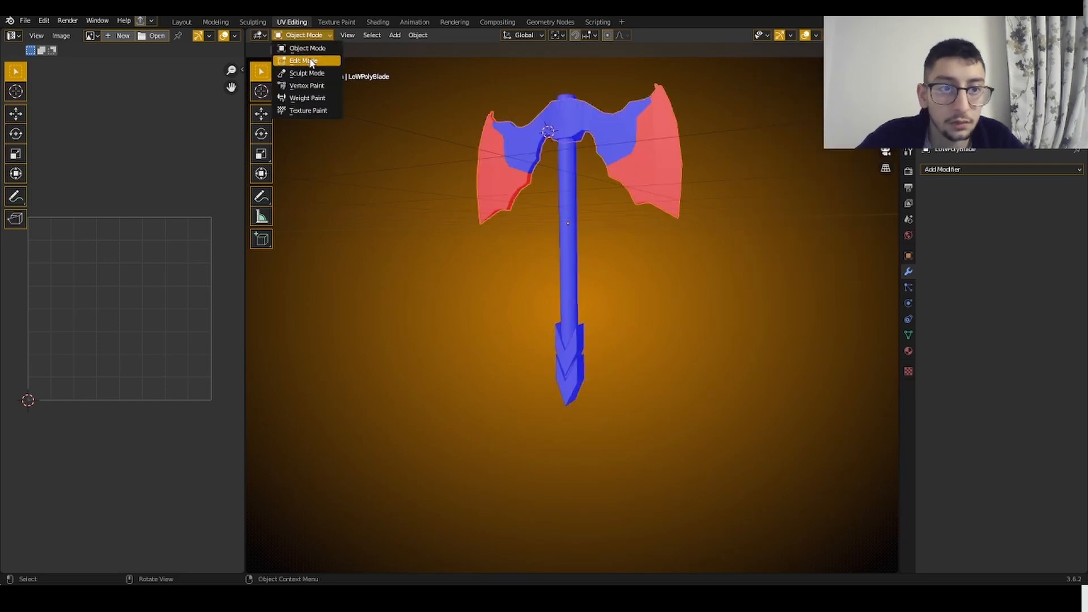
click(306, 61)
key(shift+n)
click(304, 35)
click(308, 48)
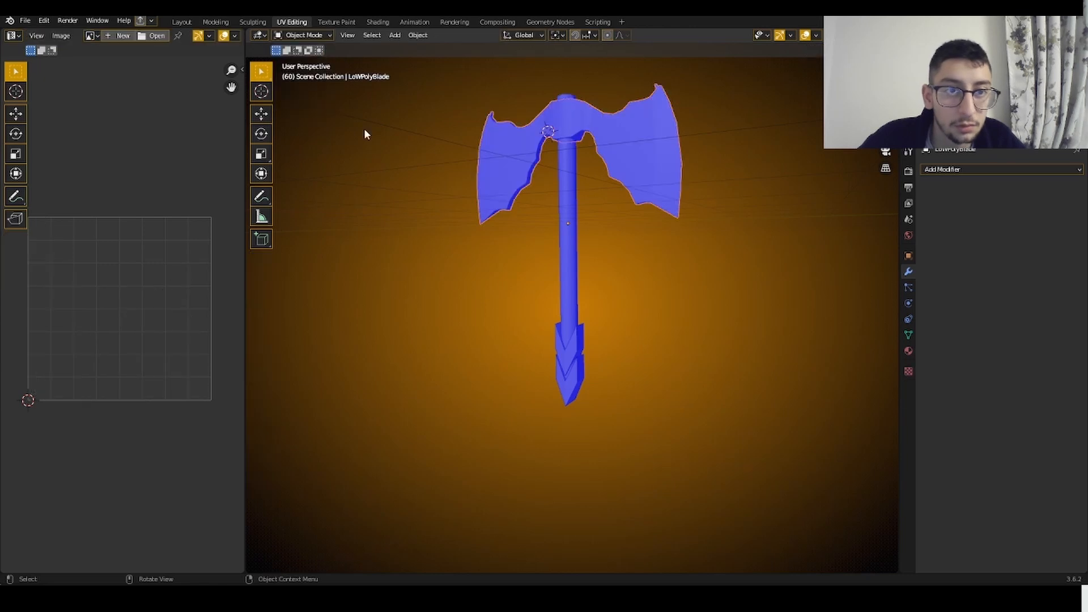
- Rename the copied bottom piece HighPolyBottom and enter Edit Mode on it with the Face Orientation overlay turned off
click(582, 393)
click(312, 36)
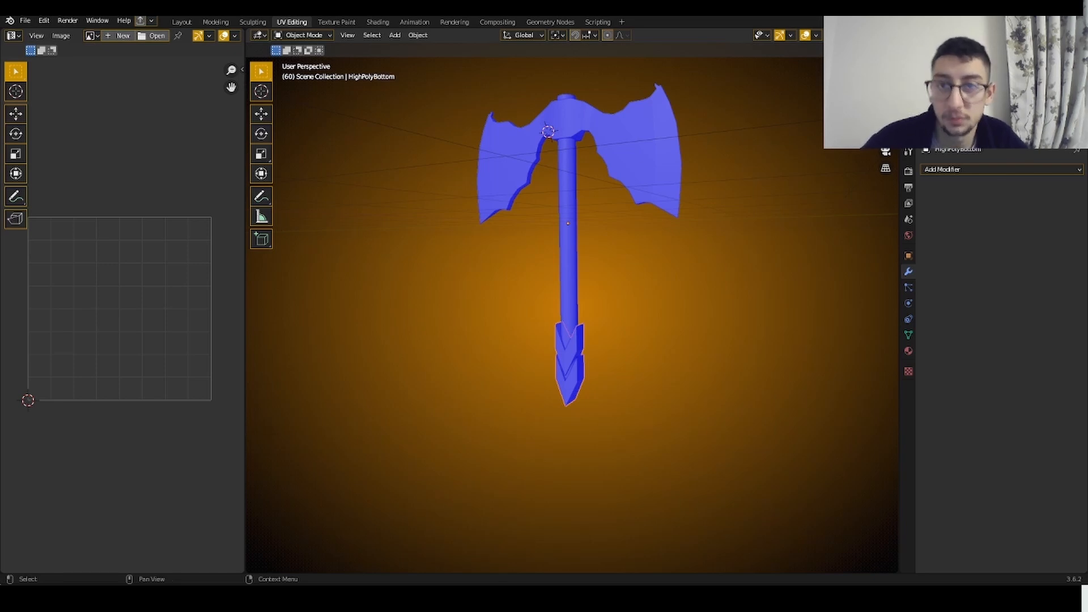
click(304, 35)
click(301, 60)
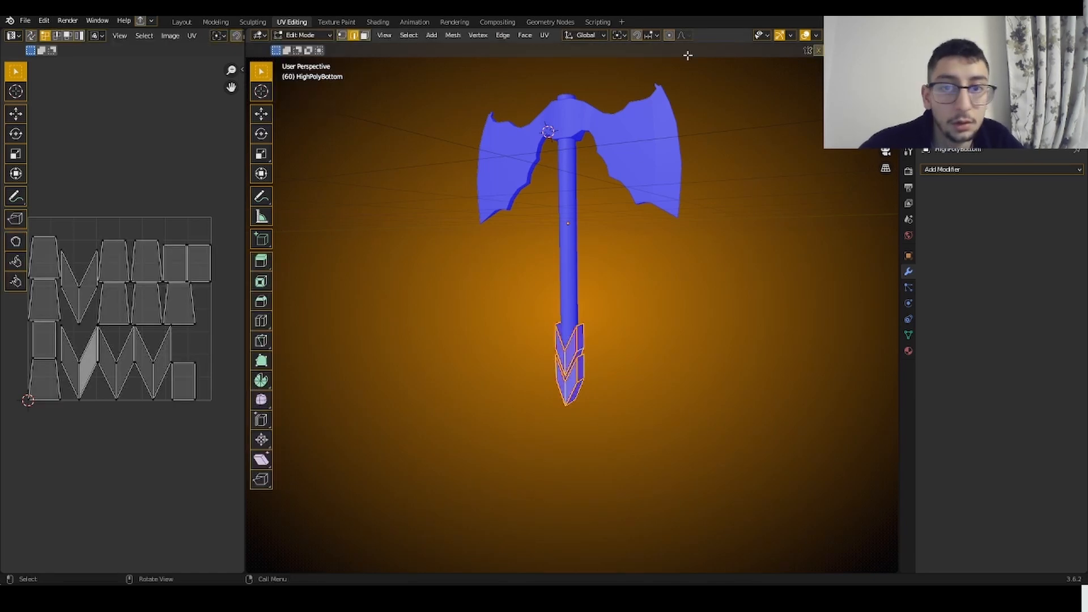
click(817, 36)
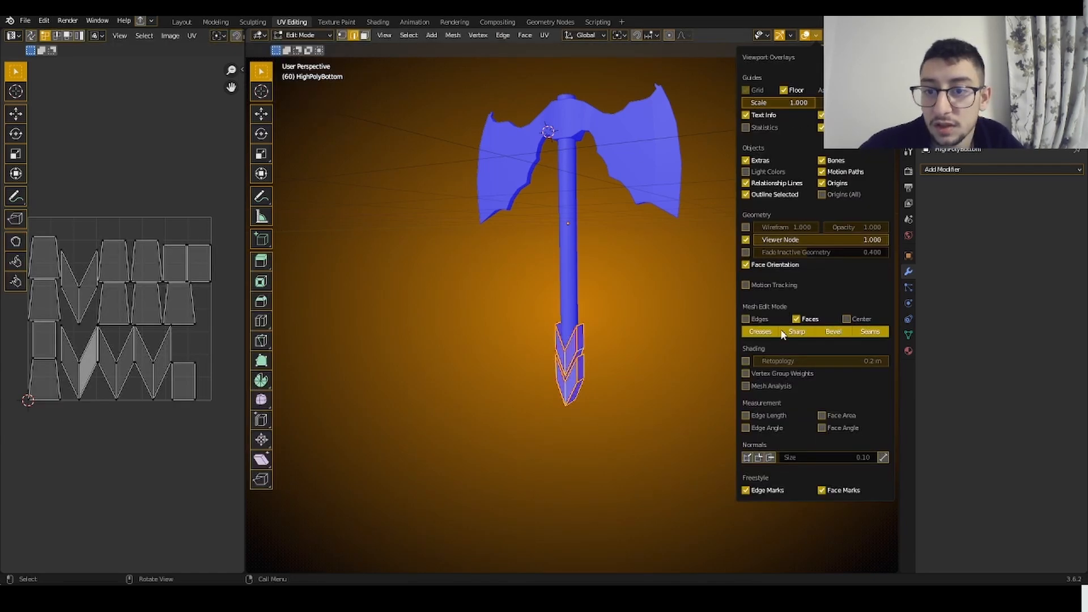
click(746, 264)
- Try a two-segment bevel about 0.03 m wide on all edges of the high-poly bottom piece
scroll(731, 288, up, 6)
key(ctrl+b)
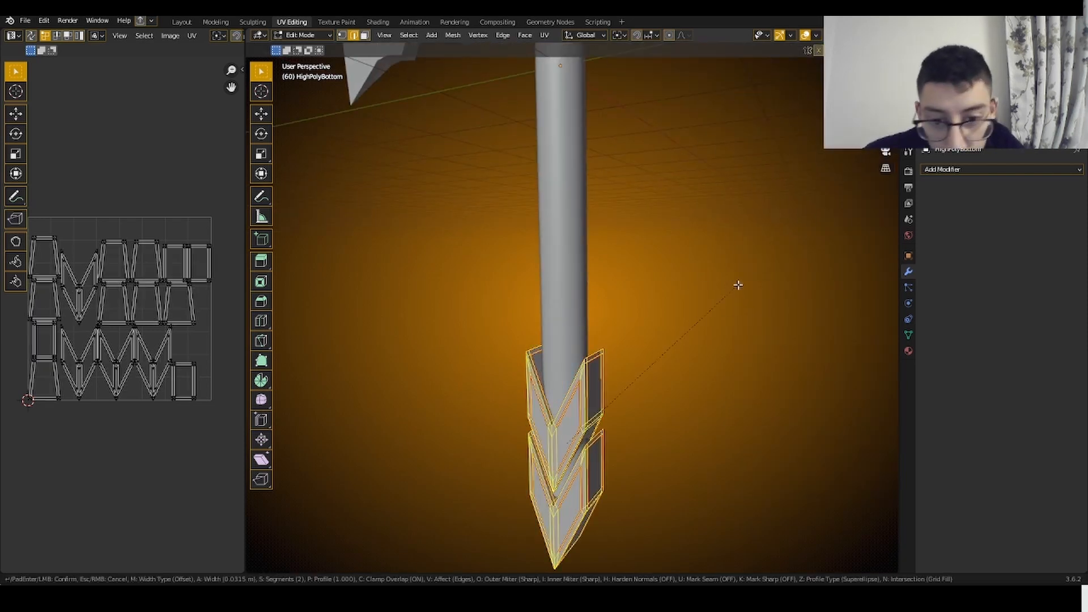
click(738, 286)
click(670, 246)
scroll(654, 260, up, 2)
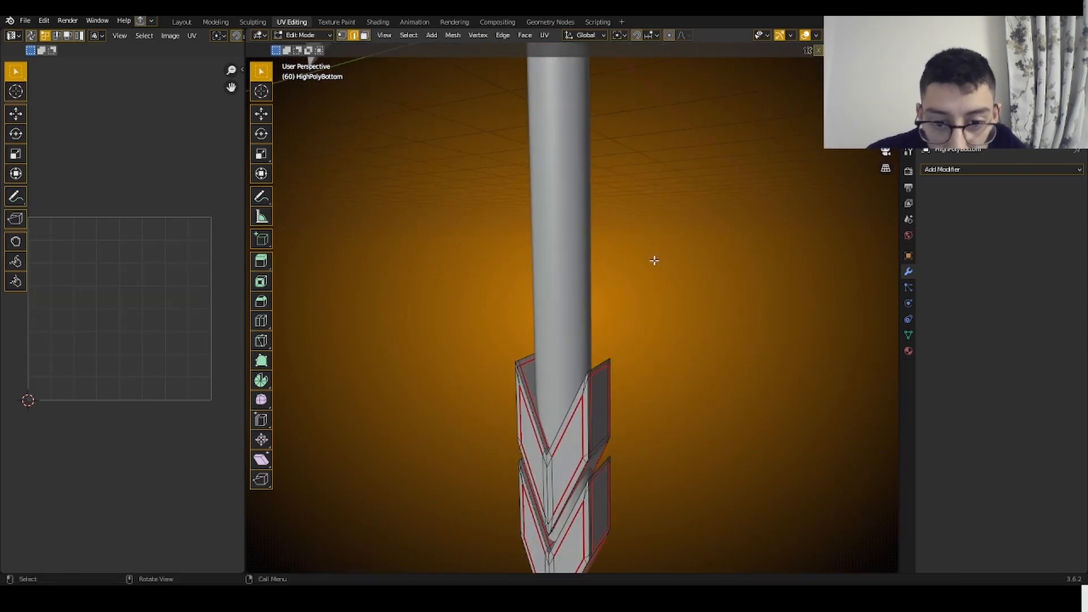
key(a)
key(ctrl+z)
key(ctrl+z)
key(ctrl+z)
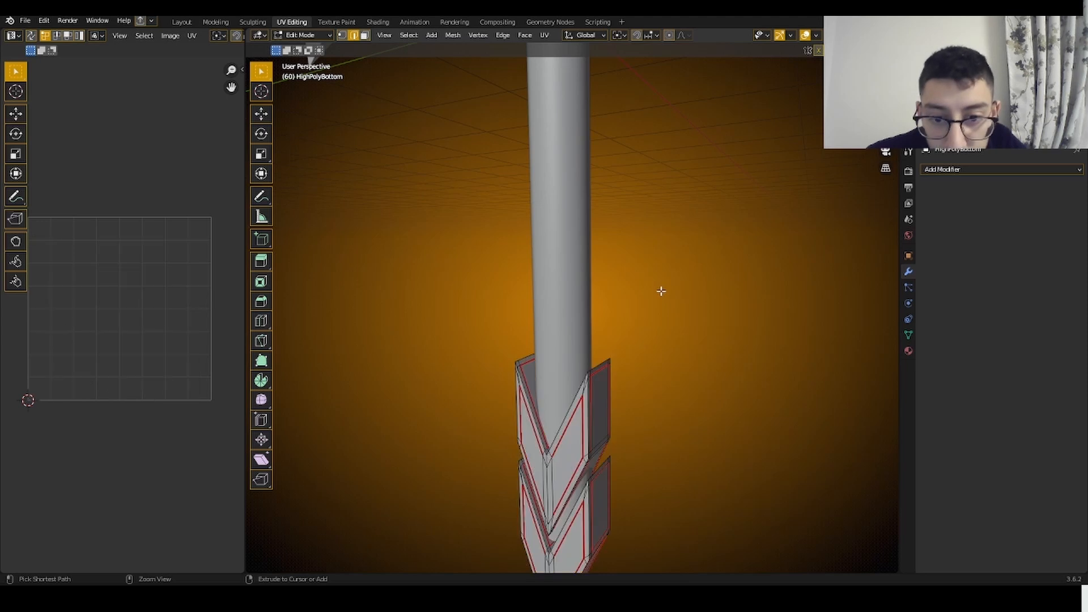
- Apply a narrow bevel to all edges of the high-poly bottom piece
scroll(663, 284, up, 4)
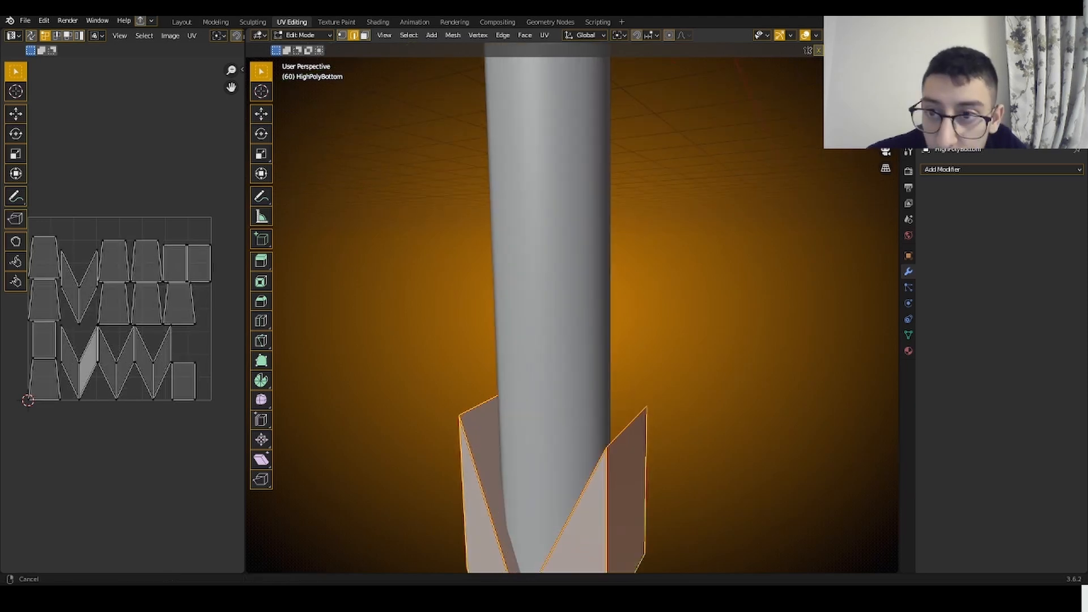
shift+middle_drag(728, 417, 675, 323)
key(ctrl+b)
click(702, 284)
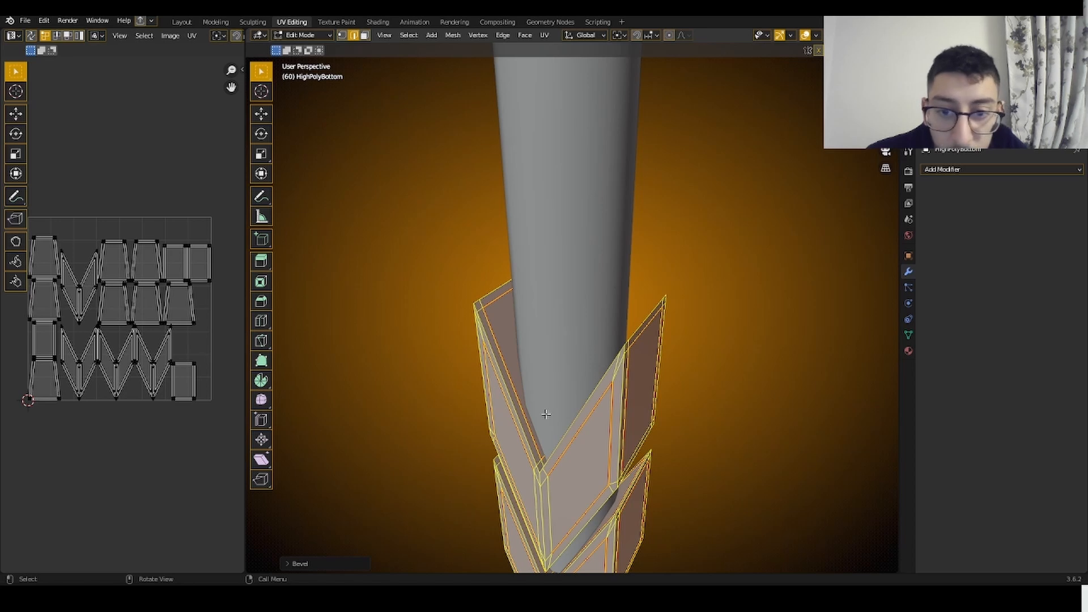
middle_drag(546, 414, 564, 386)
- Return to Object Mode and apply Shade Auto Smooth to the high-poly bottom piece
key(Tab)
right_click(691, 312)
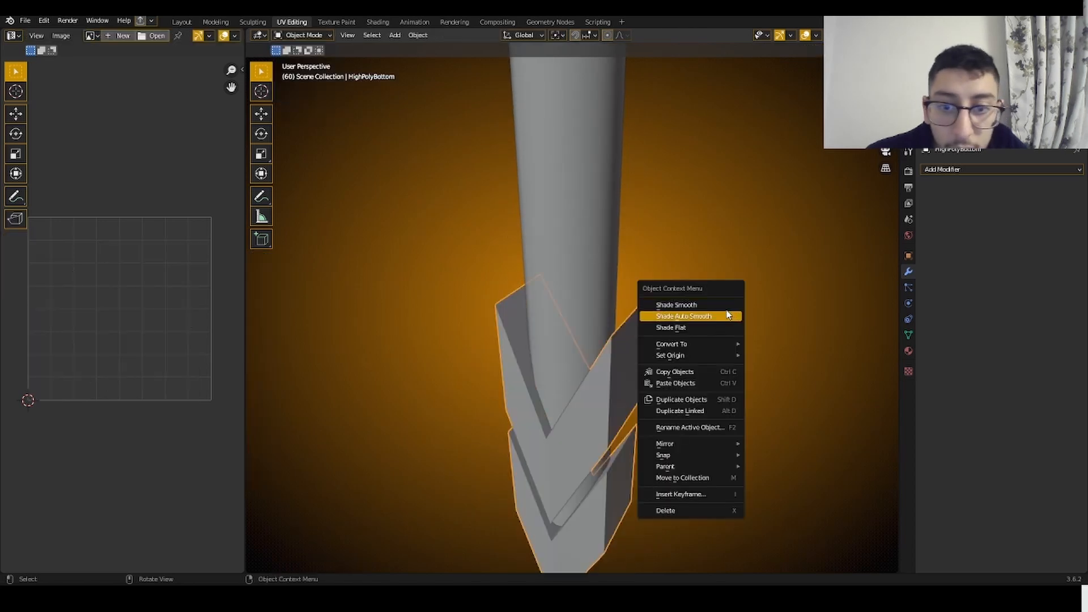
click(723, 319)
middle_drag(693, 300, 740, 287)
right_click(685, 267)
scroll(693, 272, down, 4)
scroll(705, 321, up, 4)
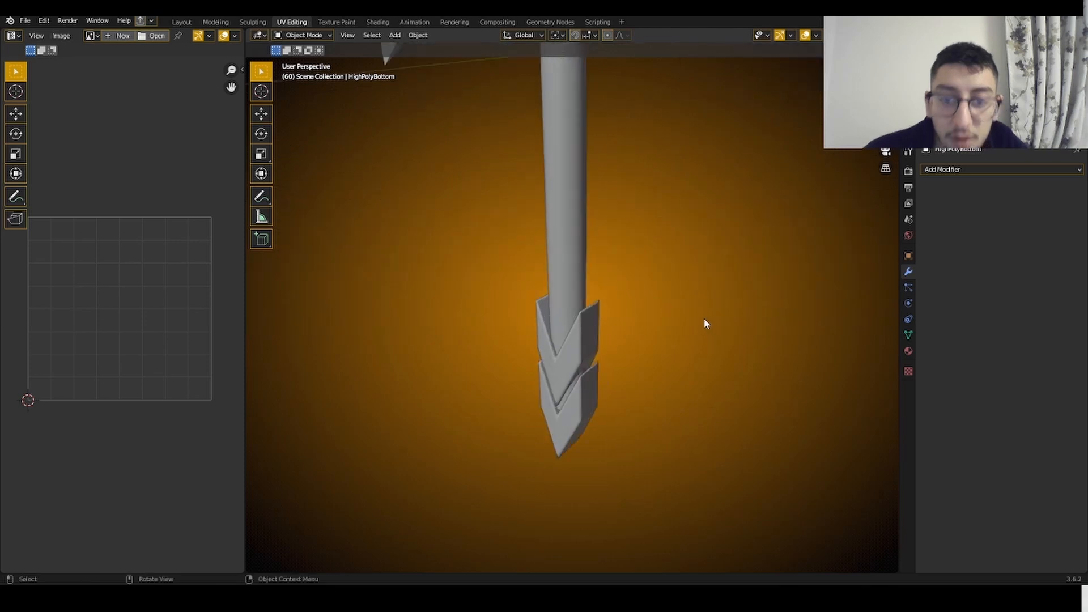
- Inspect the UV layout of the high-poly bottom piece in Edit Mode, and return to Object Mode
click(309, 36)
click(308, 61)
scroll(708, 147, down, 3)
click(744, 151)
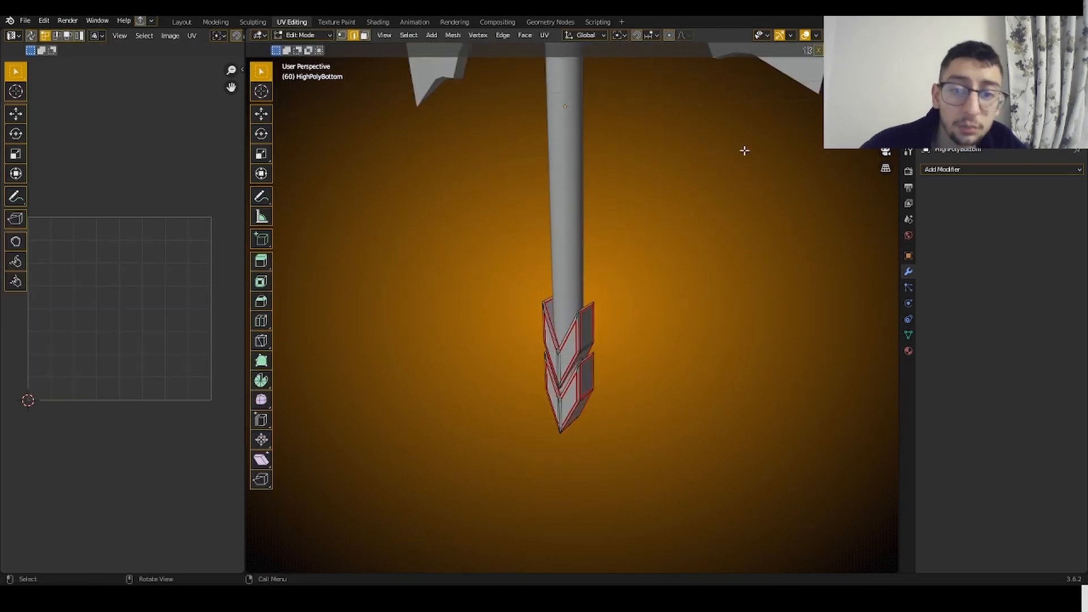
middle_drag(745, 150, 714, 184)
scroll(714, 184, down, 3)
key(a)
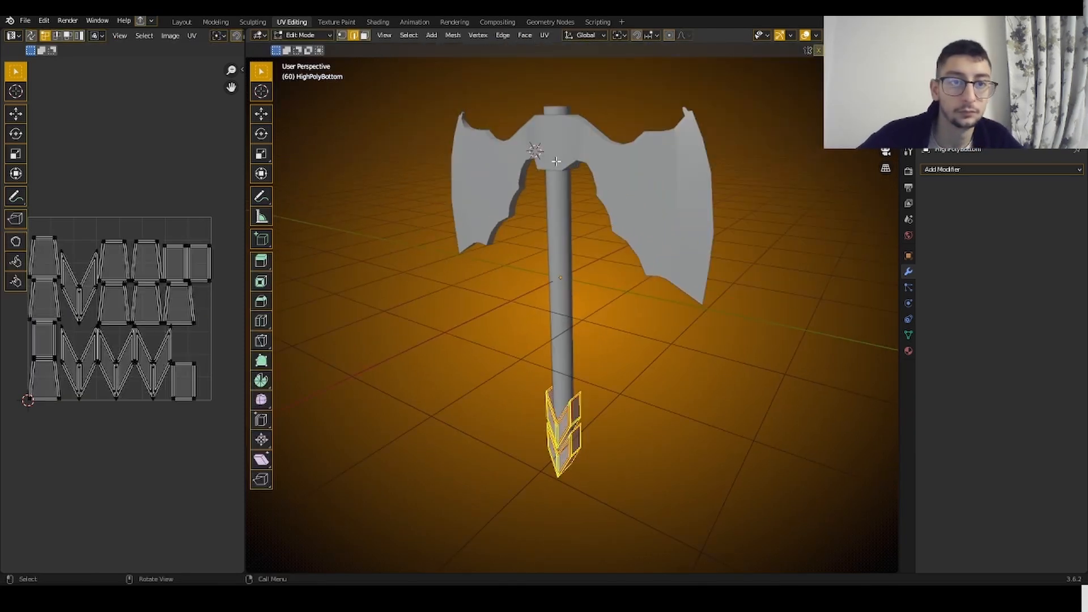
scroll(594, 217, up, 1)
click(300, 35)
click(305, 49)
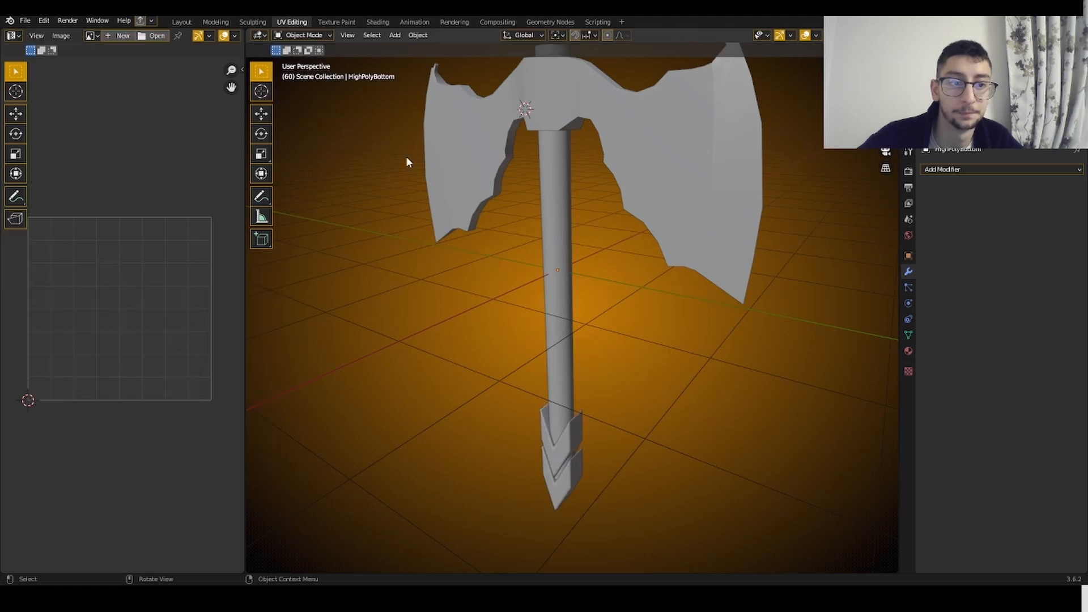
- Hide the high-poly bottom piece at the handle's end and briefly toggle the axe blade's visibility off and on
middle_drag(561, 260, 595, 265)
click(588, 442)
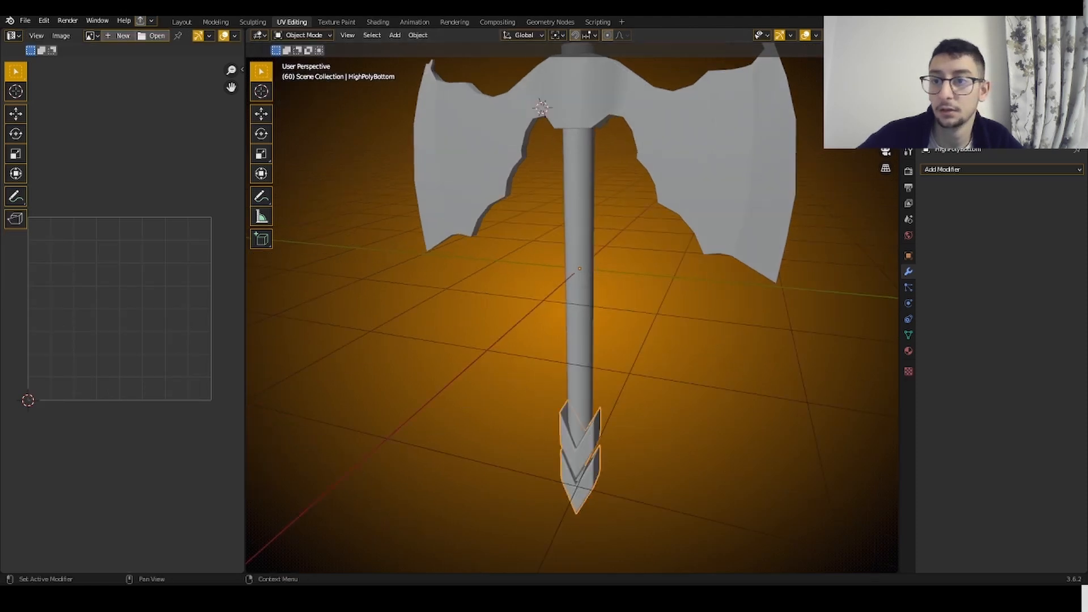
key(h)
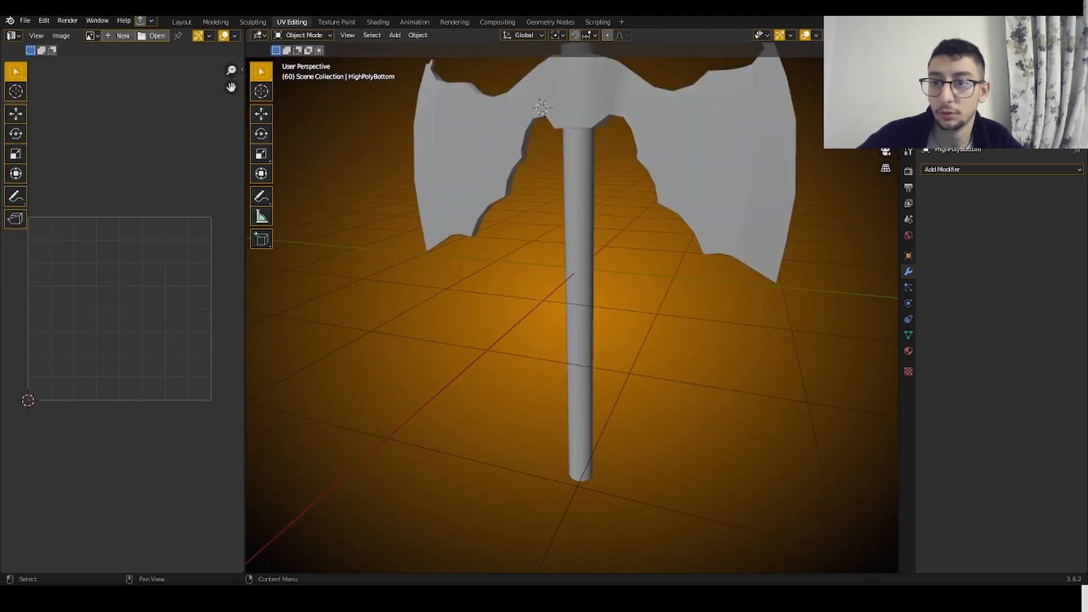
click(1068, 107)
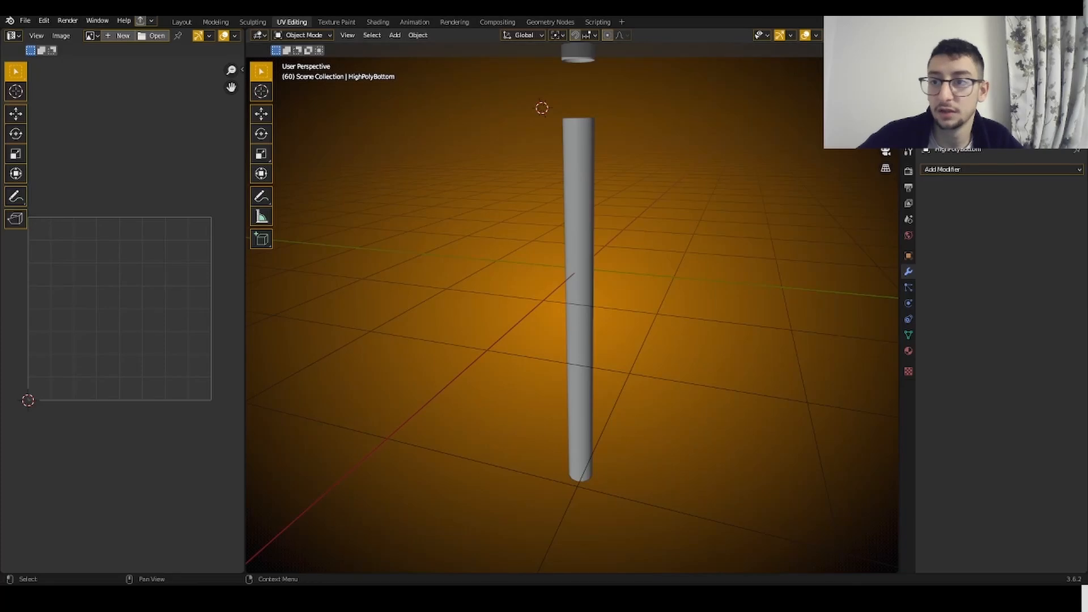
click(1068, 108)
- Inspect the high-poly blade's mesh in Edit Mode, and return to Object Mode
middle_drag(623, 272, 740, 182)
click(531, 231)
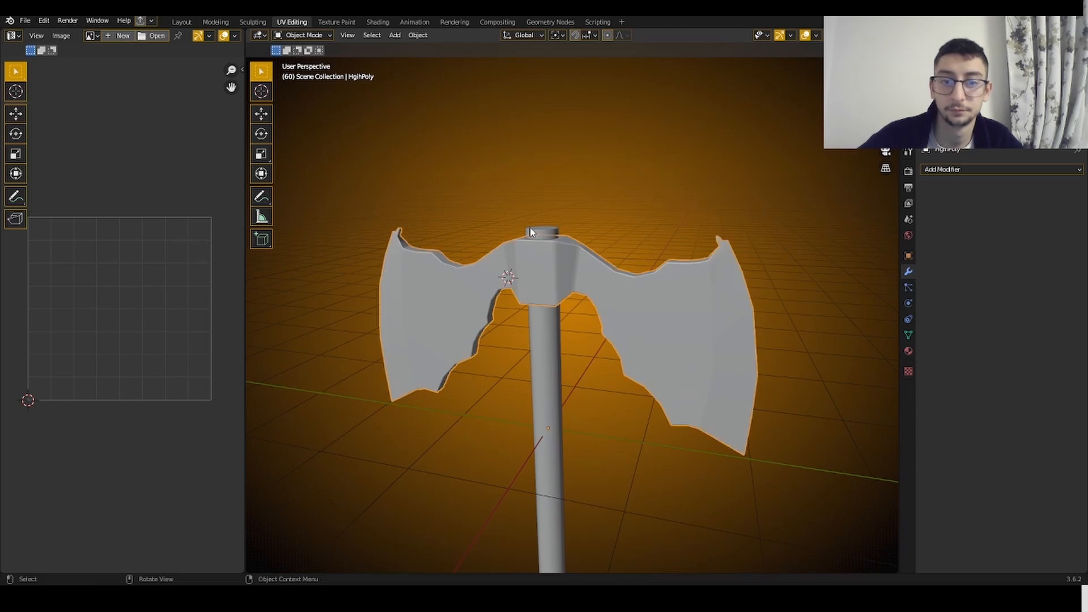
click(303, 35)
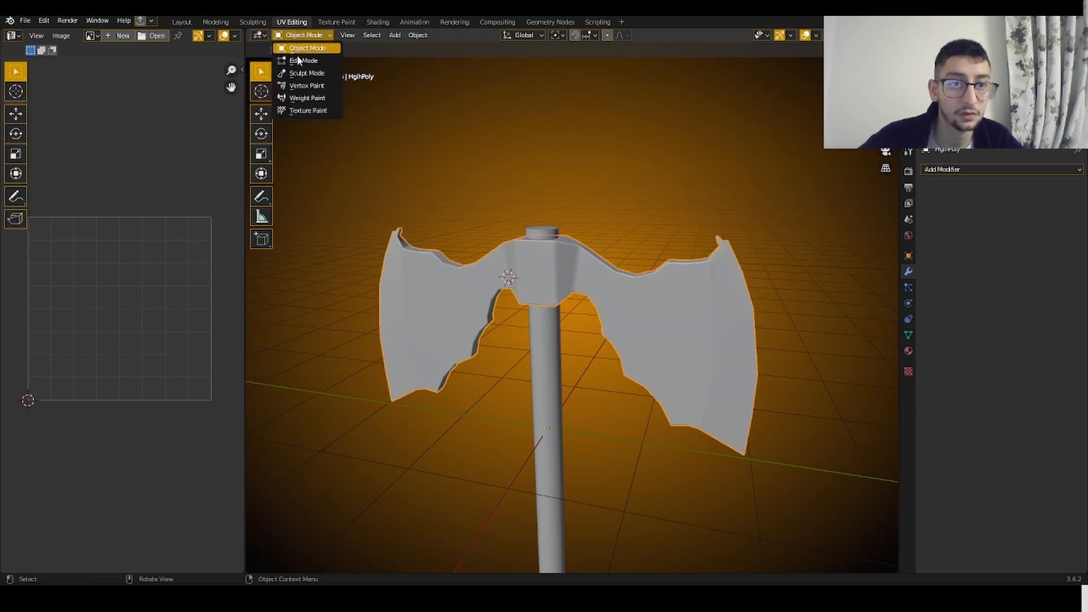
click(301, 57)
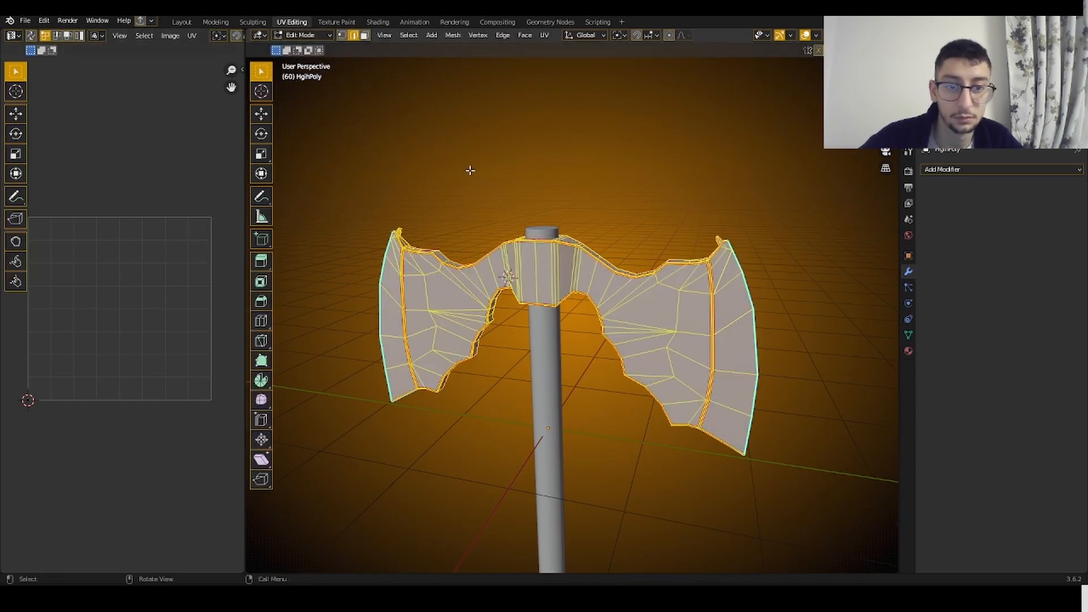
scroll(666, 148, up, 5)
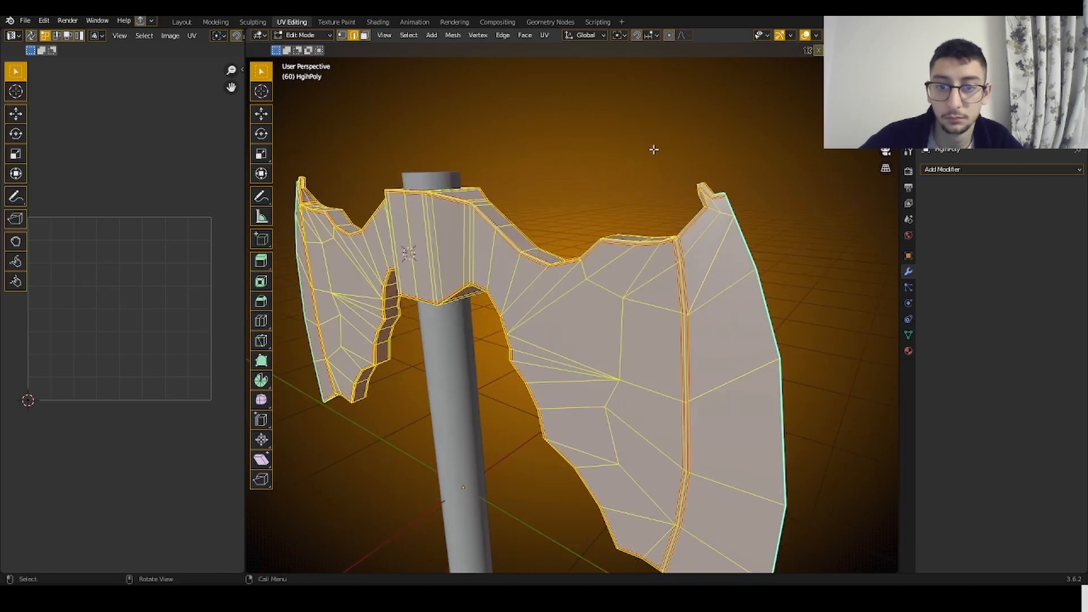
click(309, 36)
click(306, 49)
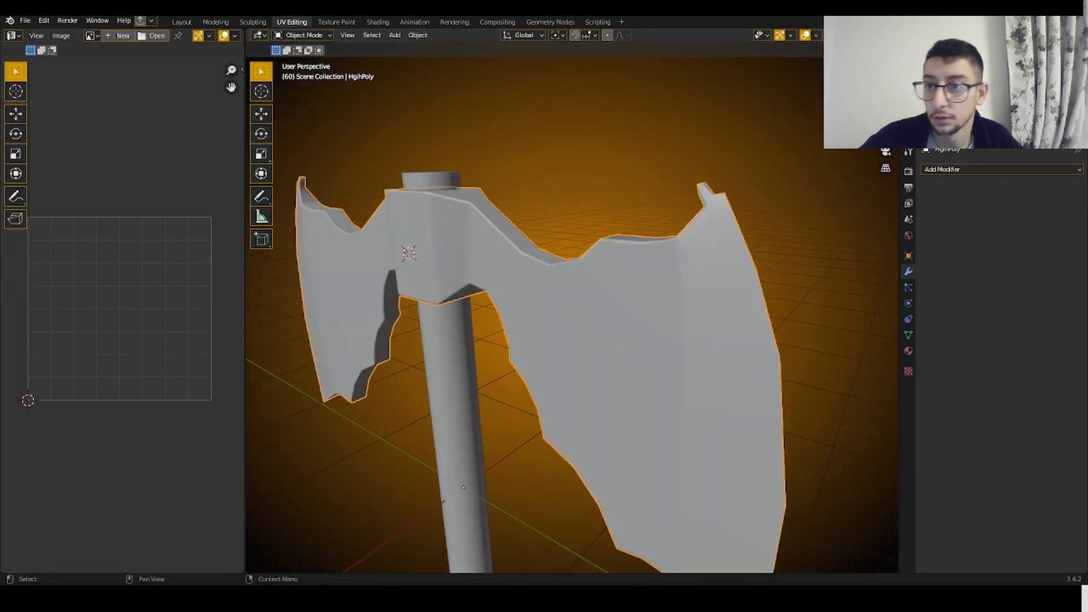
- Hide the high-poly blade to view the low-poly one alone, and show both blades together for comparison
key(h)
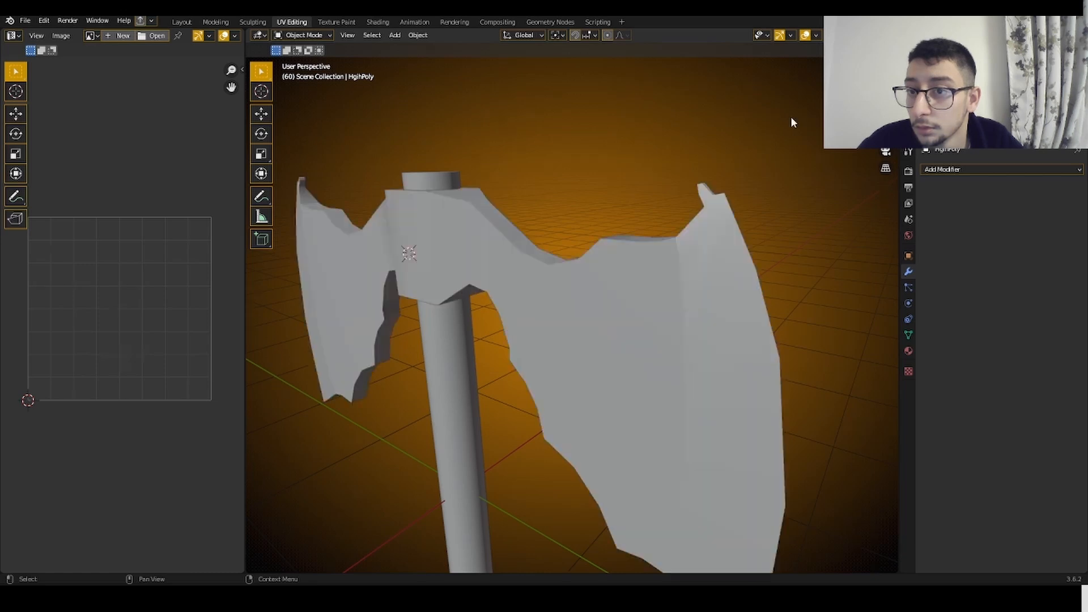
middle_drag(791, 116, 689, 134)
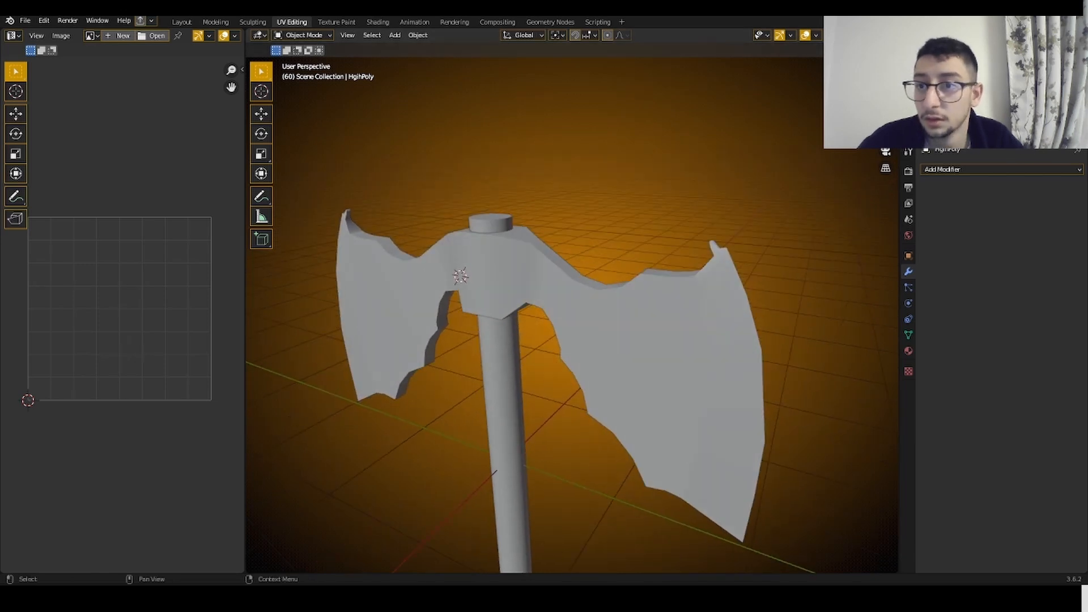
click(1061, 79)
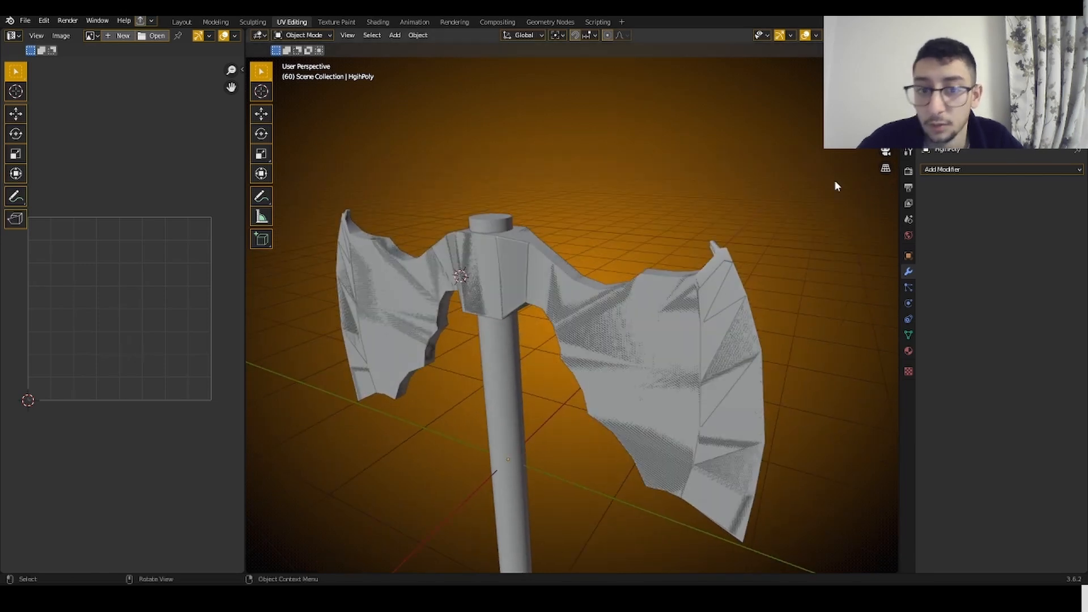
click(605, 269)
scroll(605, 266, up, 2)
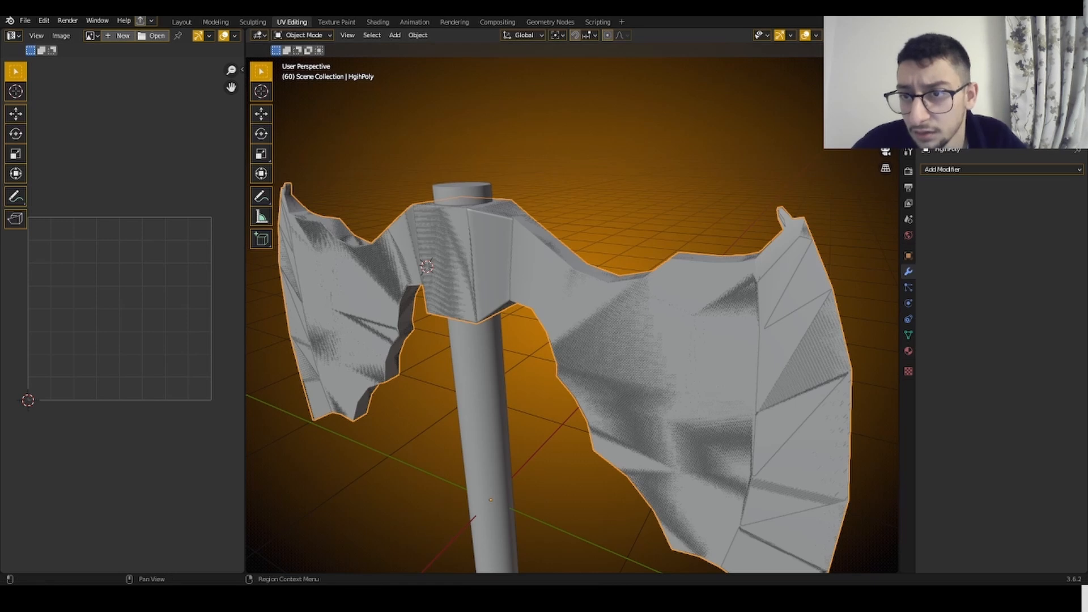
- Try to inflate the low-poly blade around the high-poly one with Shrink/Fatten by about 0.0216 m in Edit Mode
click(315, 333)
click(298, 36)
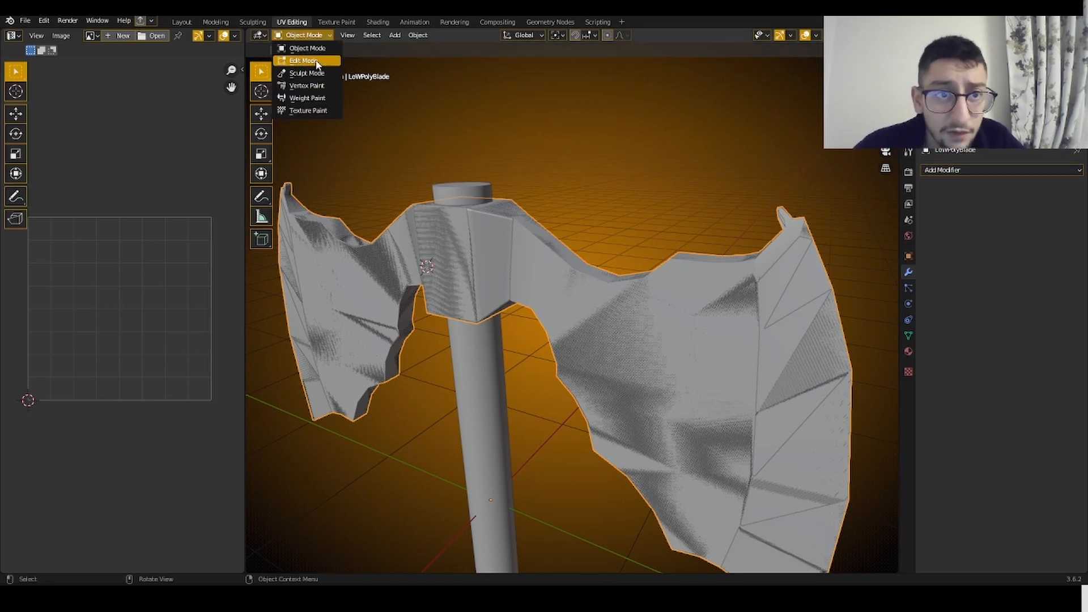
click(315, 62)
middle_drag(515, 131, 668, 161)
key(alt+s)
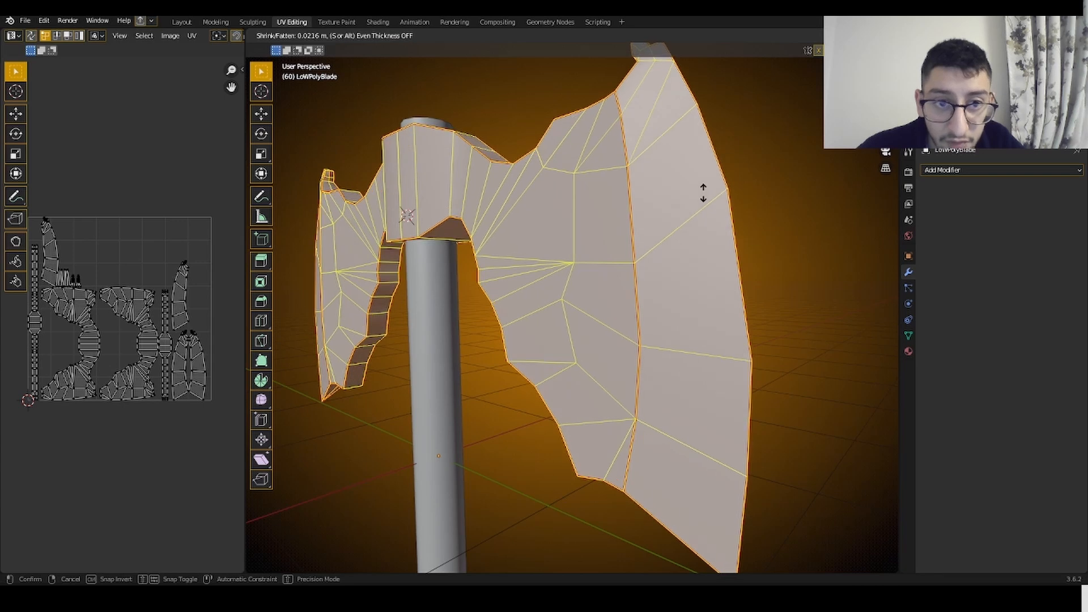
click(701, 192)
middle_drag(702, 192, 347, 493)
- Examine the Shrink/Fatten offset settings, undo the inflation of the low-poly blade, and return to Object Mode
click(307, 564)
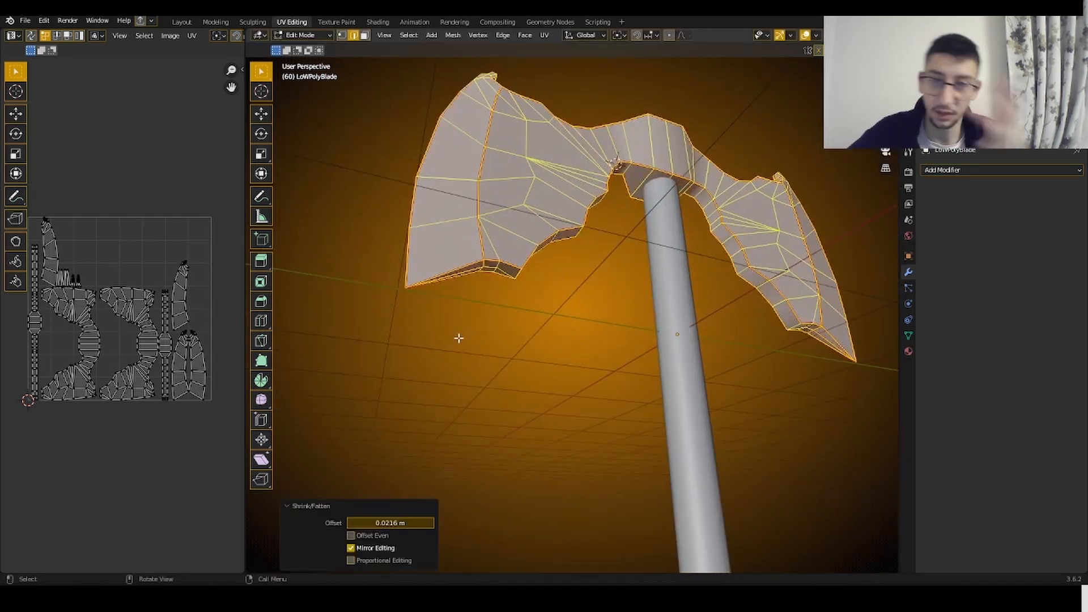
click(418, 523)
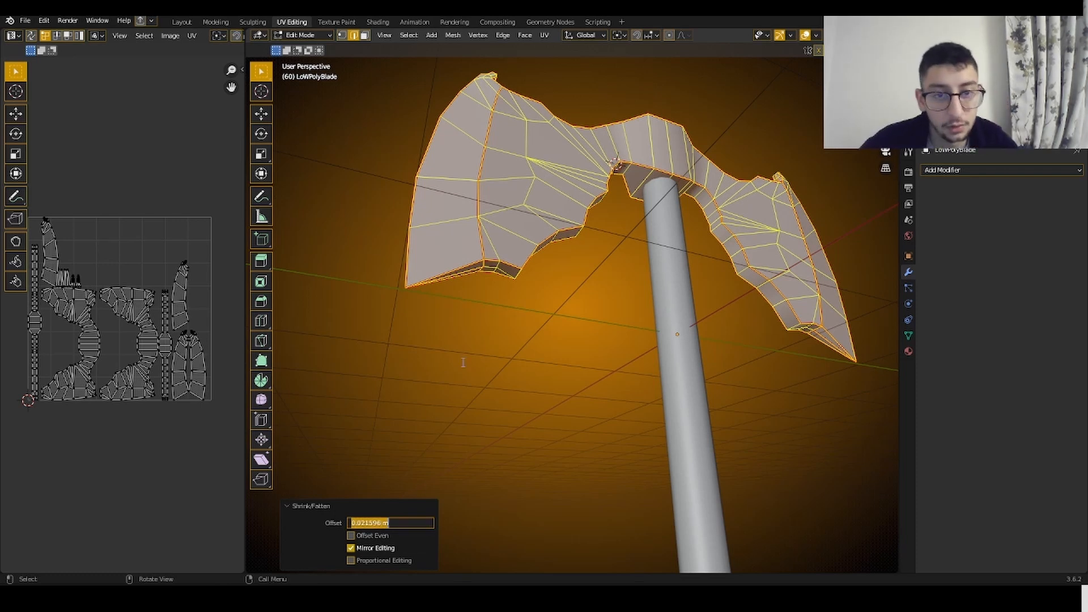
click(572, 336)
middle_drag(572, 337, 488, 378)
key(ctrl+z)
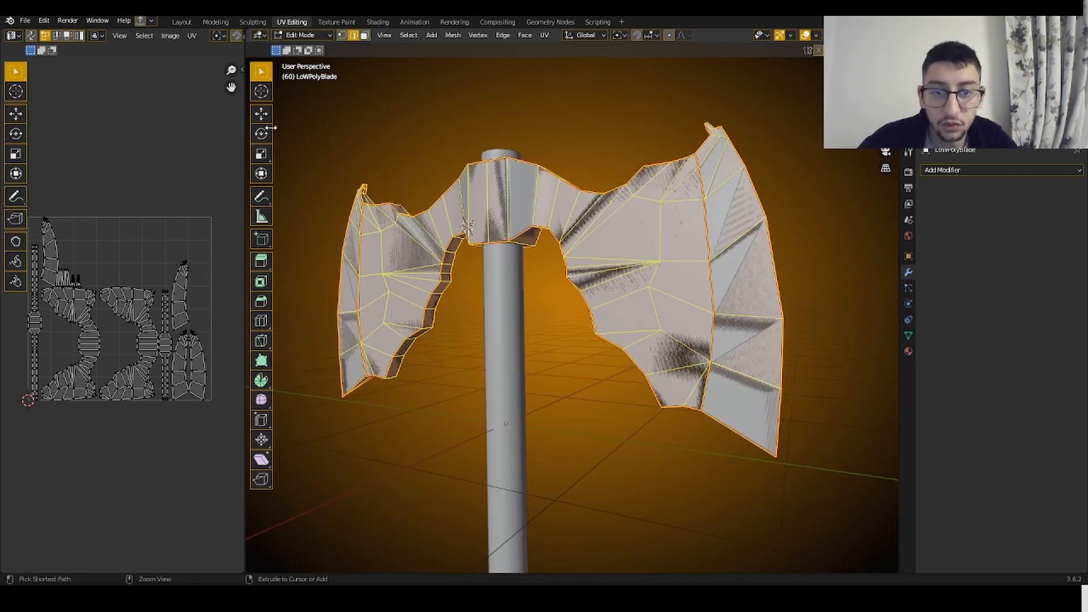
click(310, 38)
click(309, 48)
- Create a new material on the low-poly blade in the Shading workspace and name it BladeVikgingAxe
middle_drag(575, 182, 595, 199)
click(663, 289)
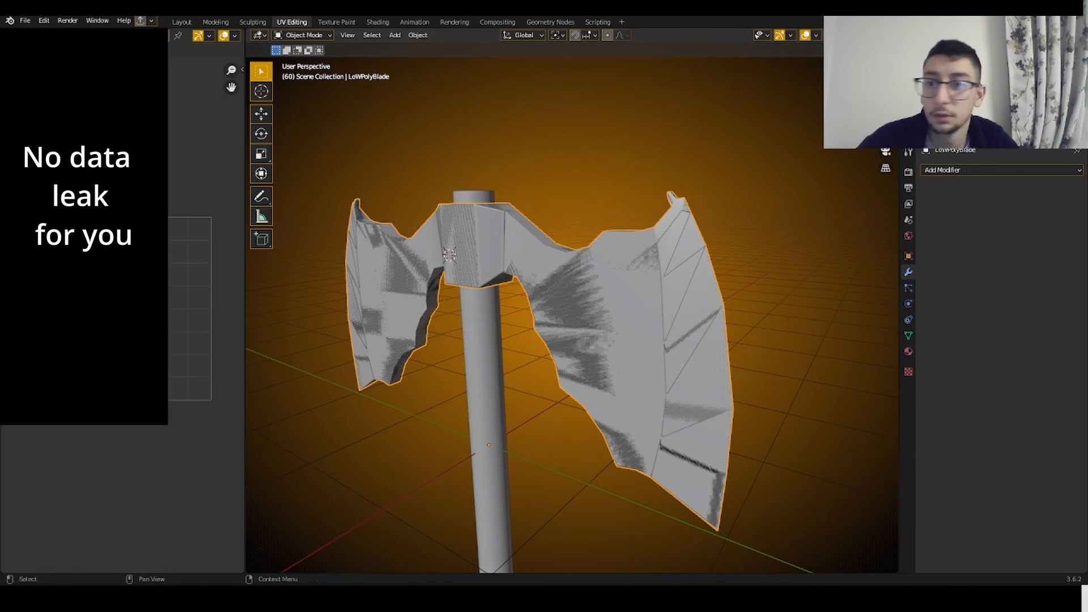
click(379, 22)
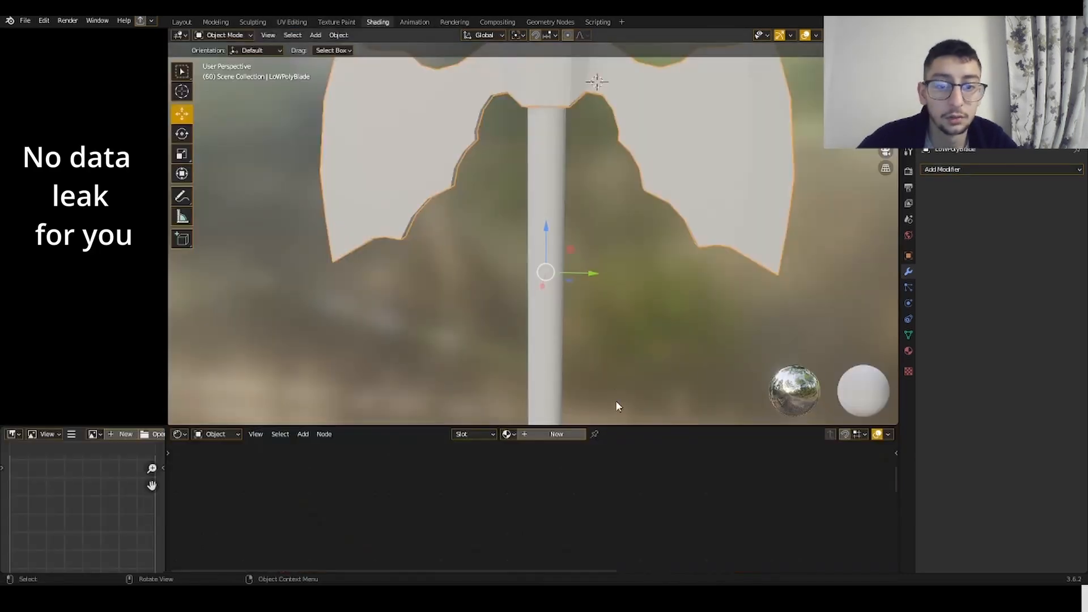
click(561, 435)
double_click(555, 434)
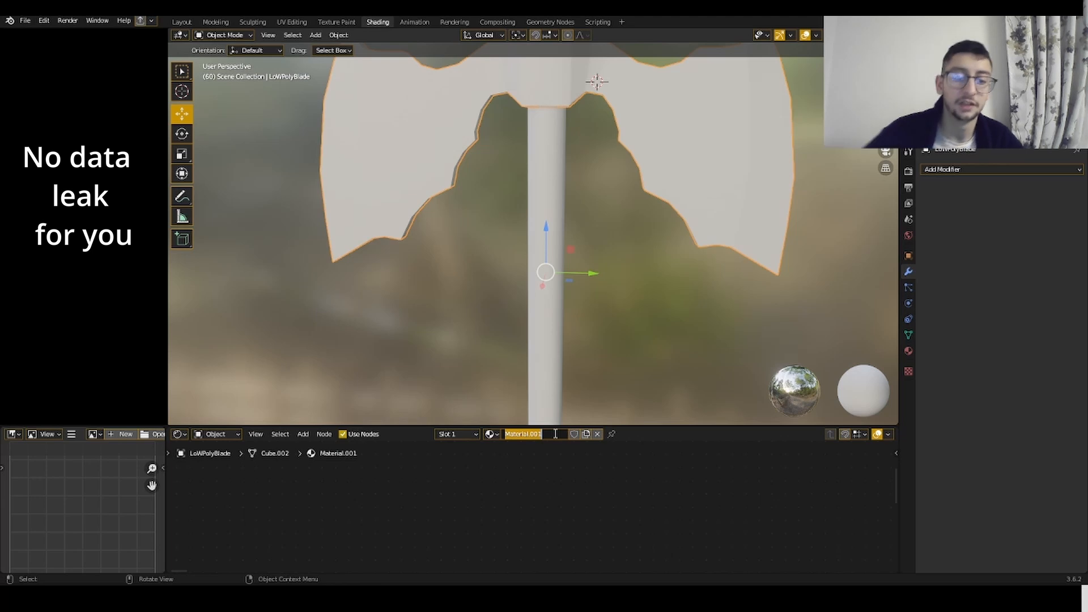
text(BladeVikingAxe)
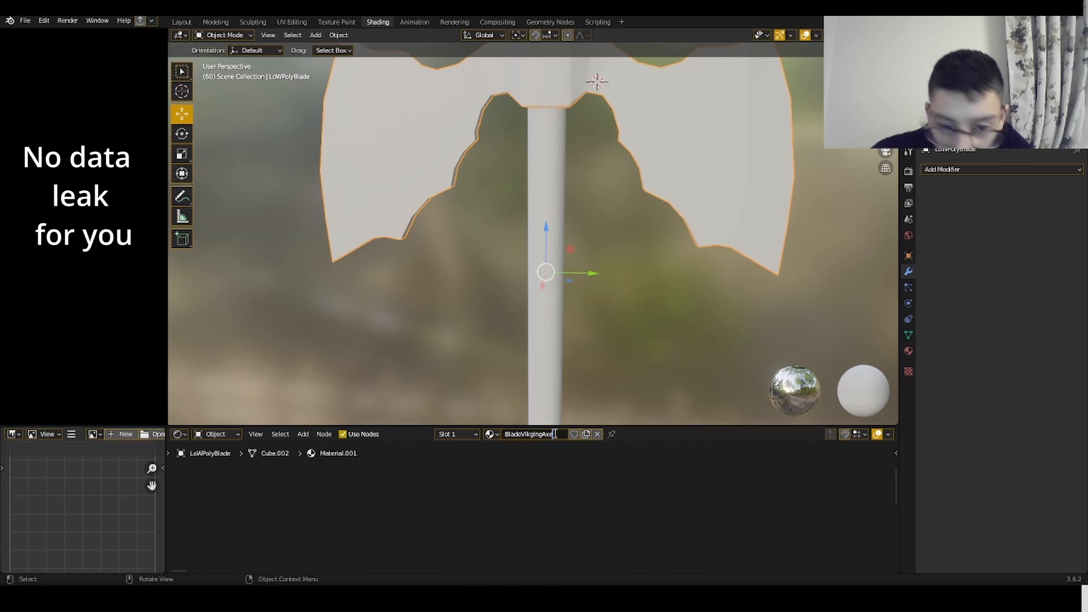
key(Return)
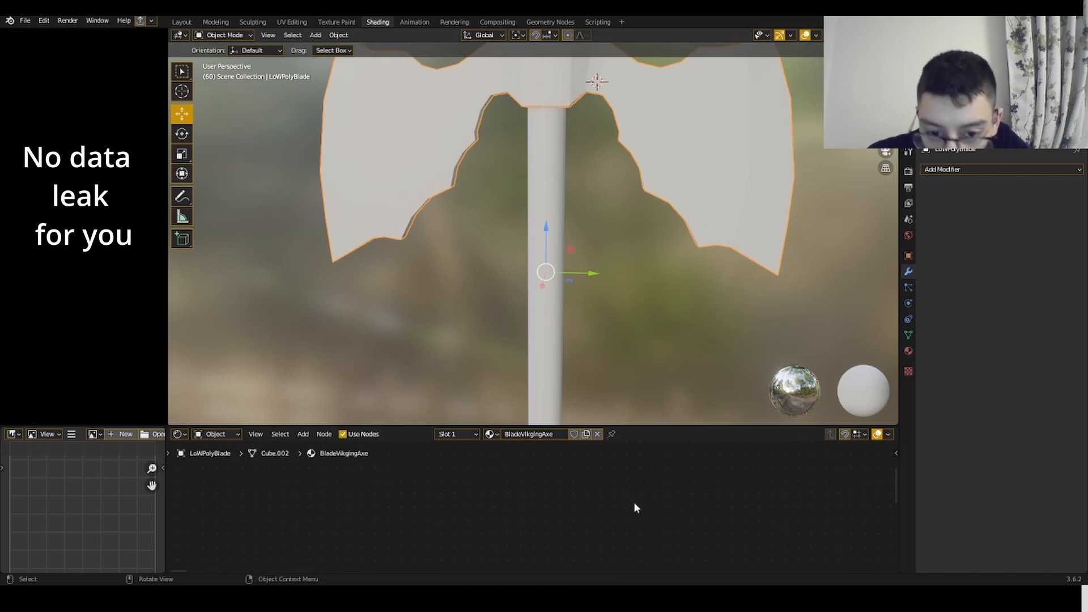
key(Home)
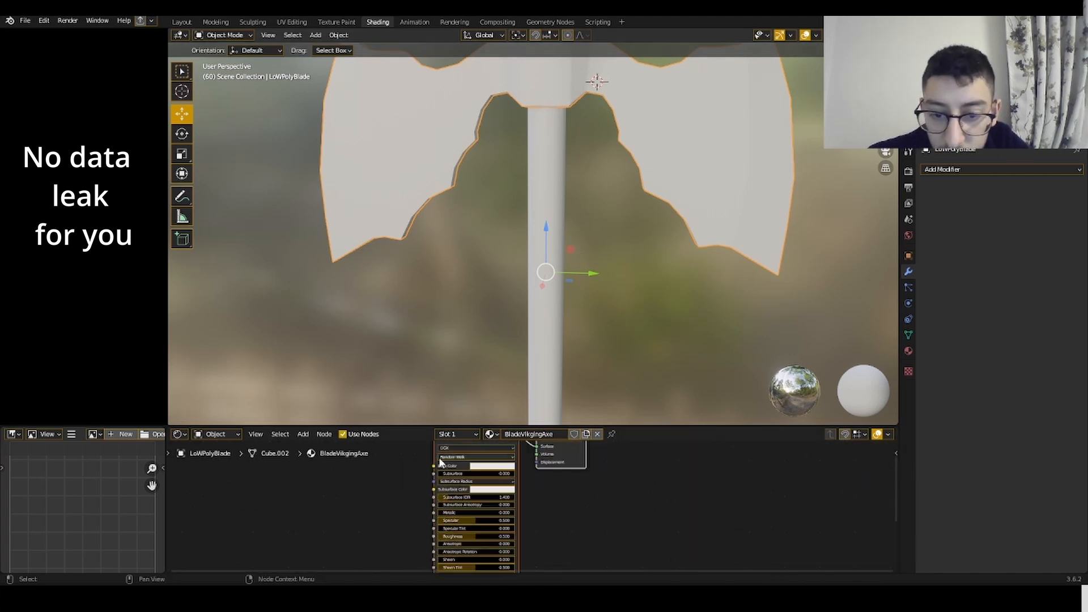
key(ctrl+shift+t)
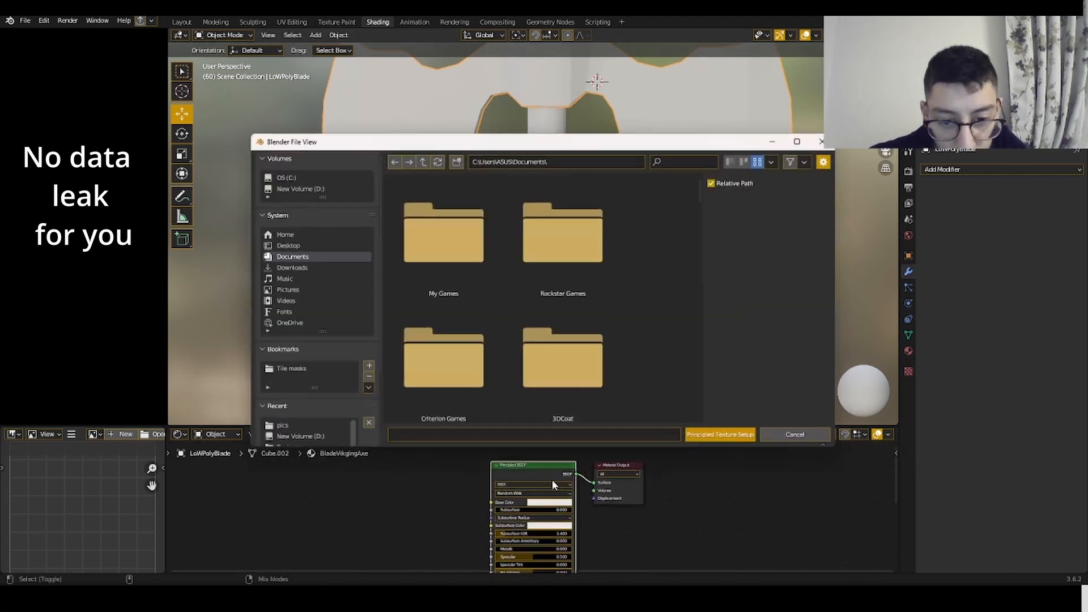
key(Escape)
scroll(590, 493, up, 5)
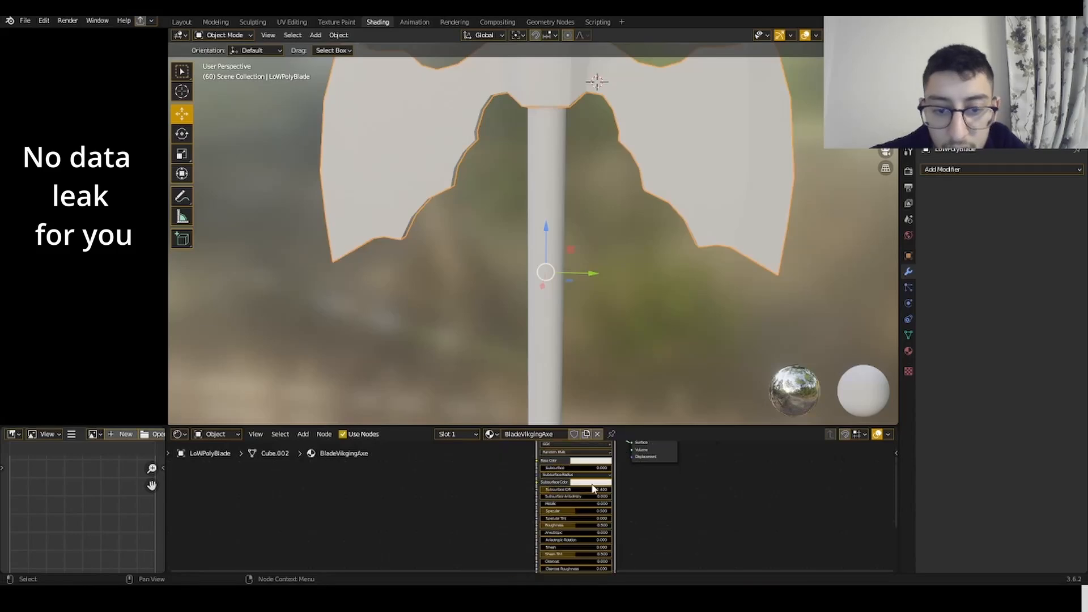
- Add an Image Texture node beside the Principled BSDF in the blade's material
key(shift+a)
click(589, 448)
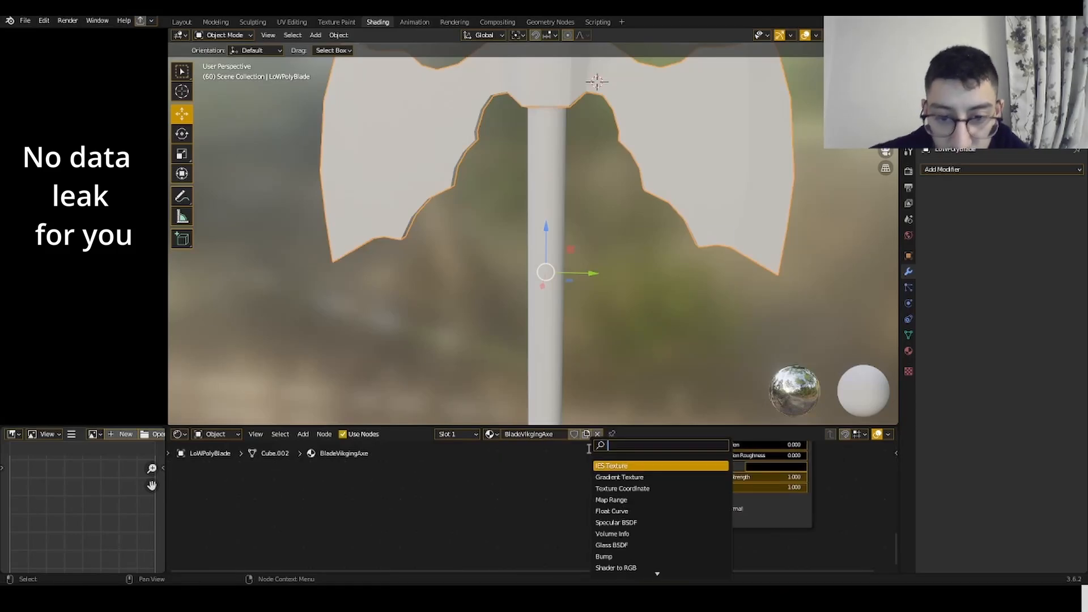
text(ima)
key(Return)
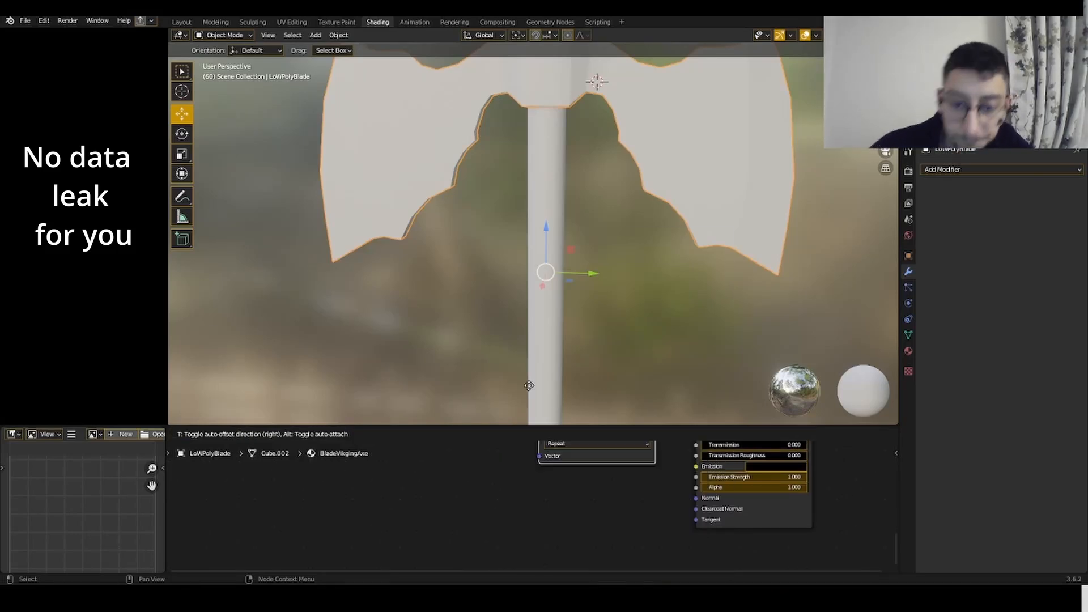
click(314, 476)
- Start a new image in the blade's Image Texture node with width and height both set to 2048 px
click(358, 509)
click(399, 479)
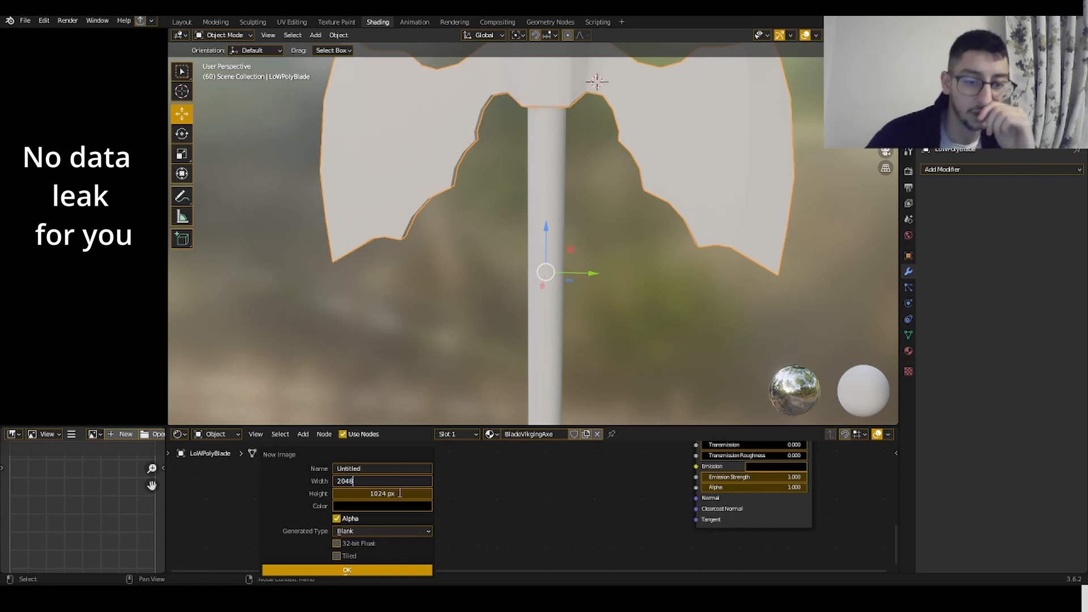
key(Return)
click(398, 495)
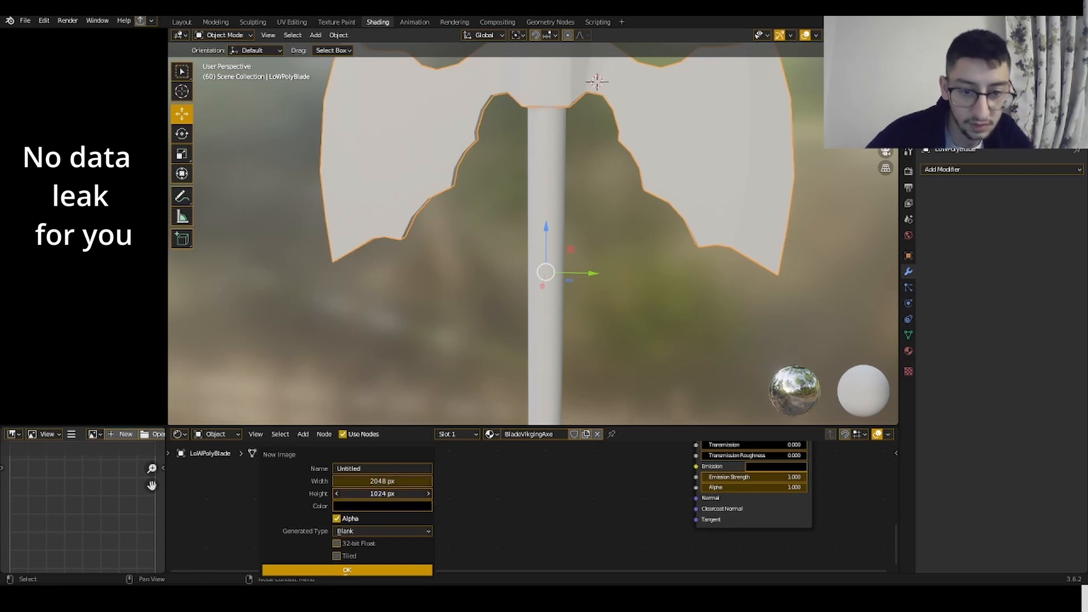
double_click(379, 492)
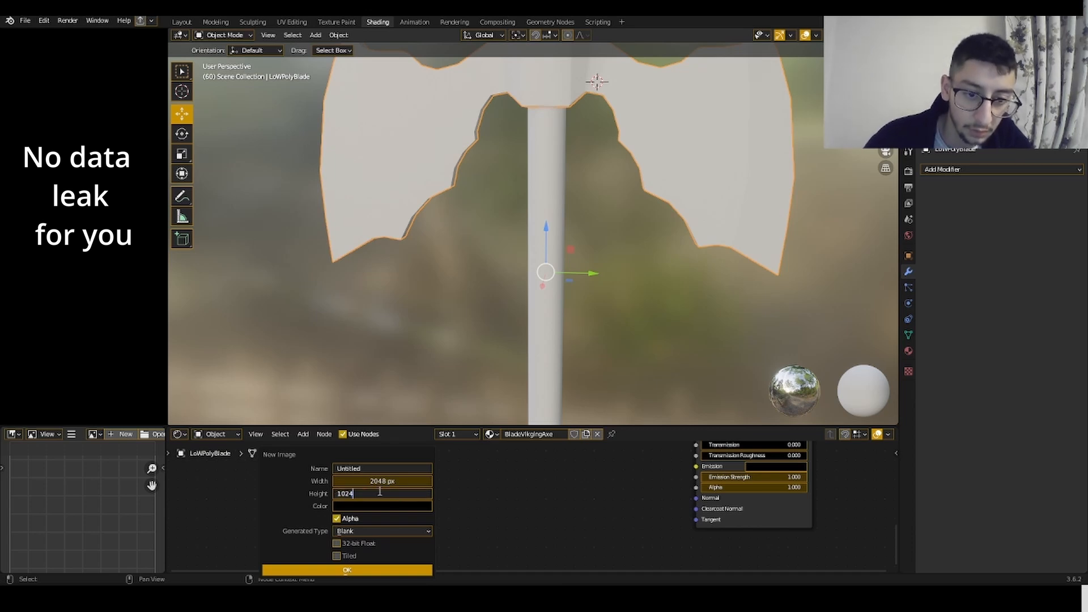
double_click(381, 490)
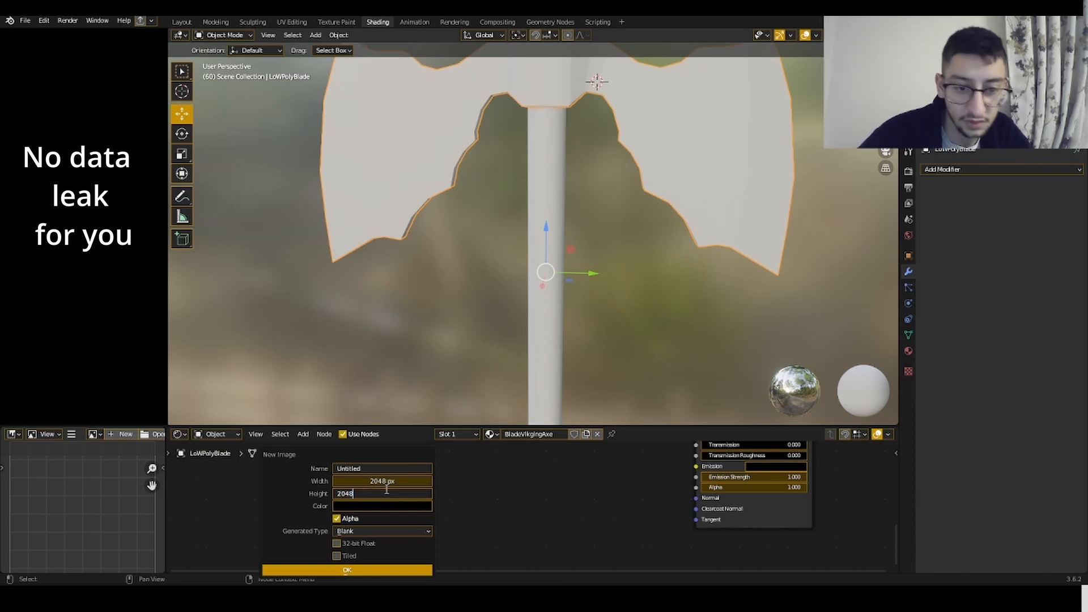
text(2048)
- Name the new image VikingAxeBladeNormals and create it
click(366, 469)
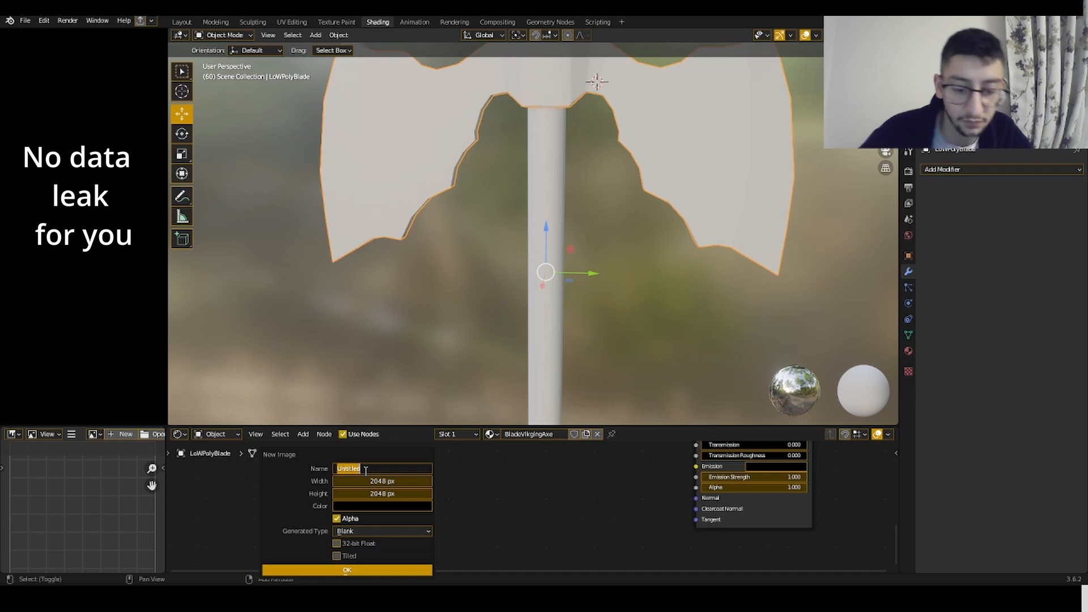
text(Viking)
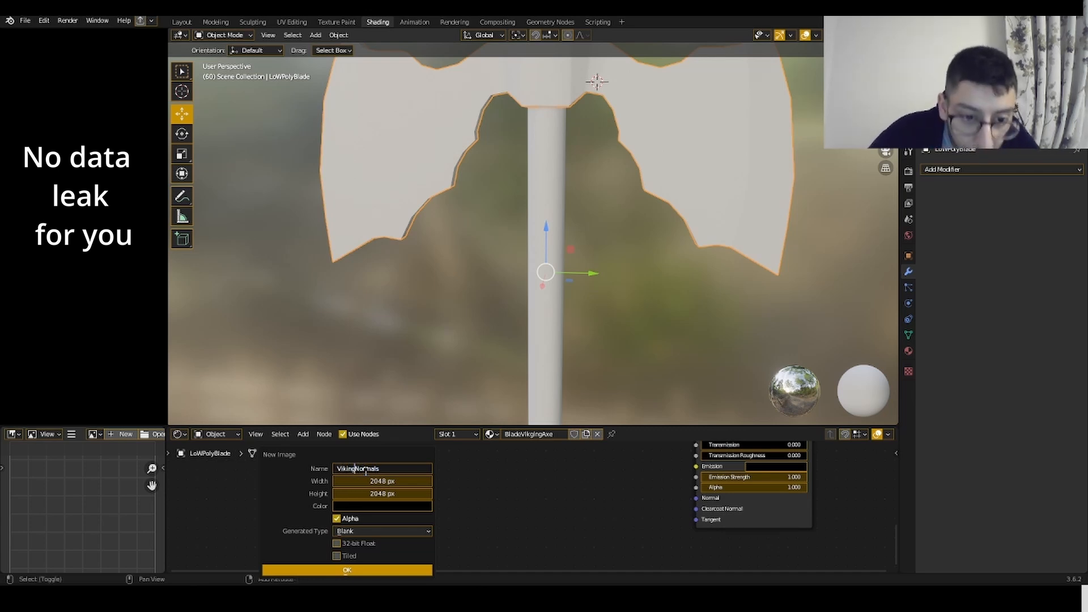
text(AxeBlade)
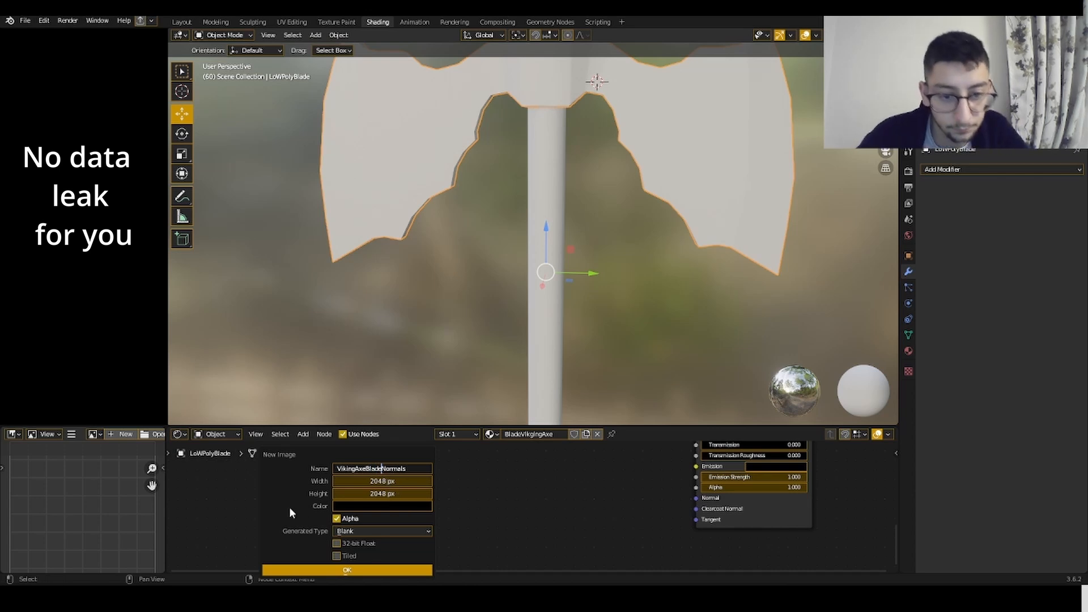
key(Return)
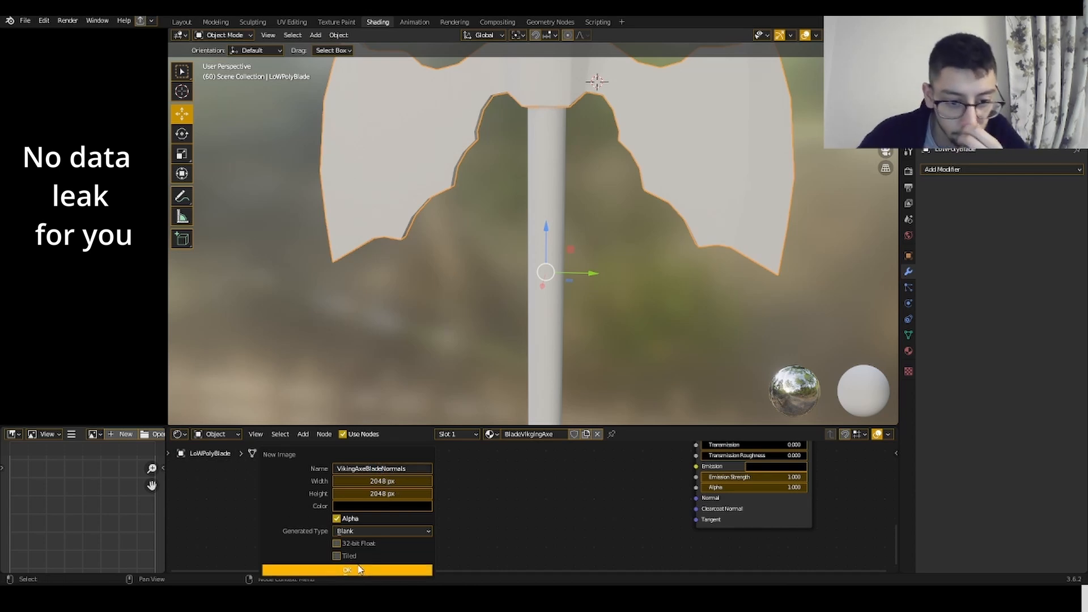
click(359, 570)
- Set the color space of the VikingAxeBladeNormals texture node to Non-Color
middle_drag(375, 539, 418, 482)
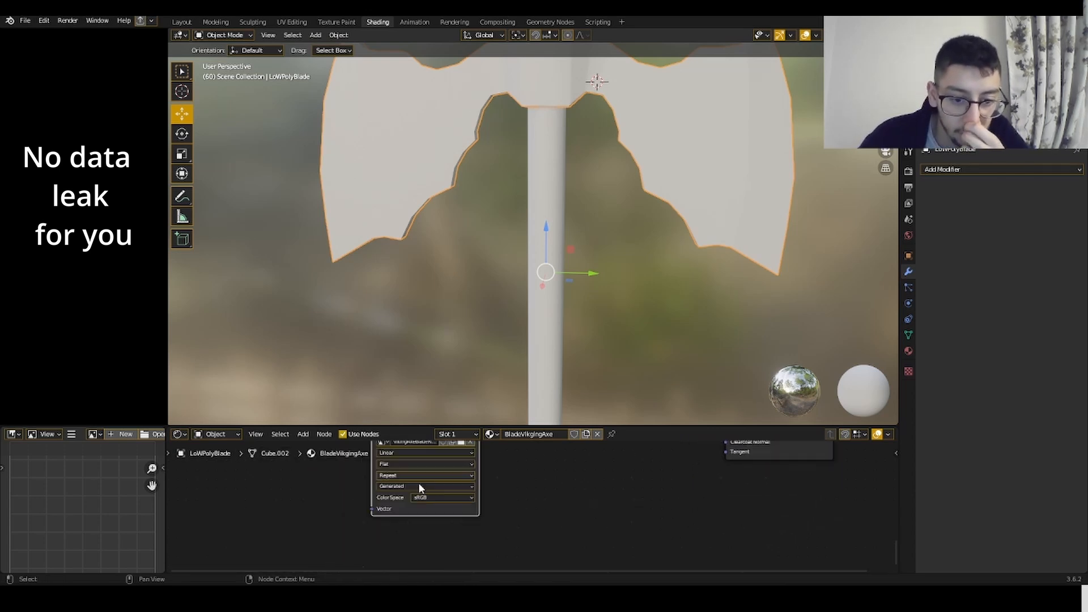
click(428, 497)
click(444, 437)
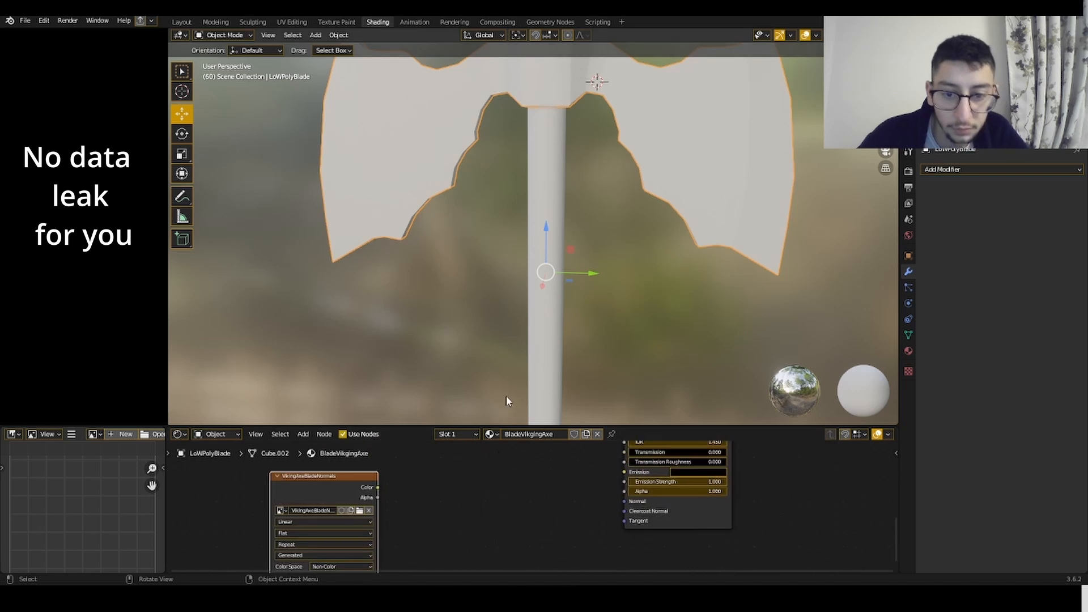
- Add a Normal Map node and connect the texture's Color through it to the Principled BSDF's Normal input
key(shift+a)
click(471, 448)
text(normal map)
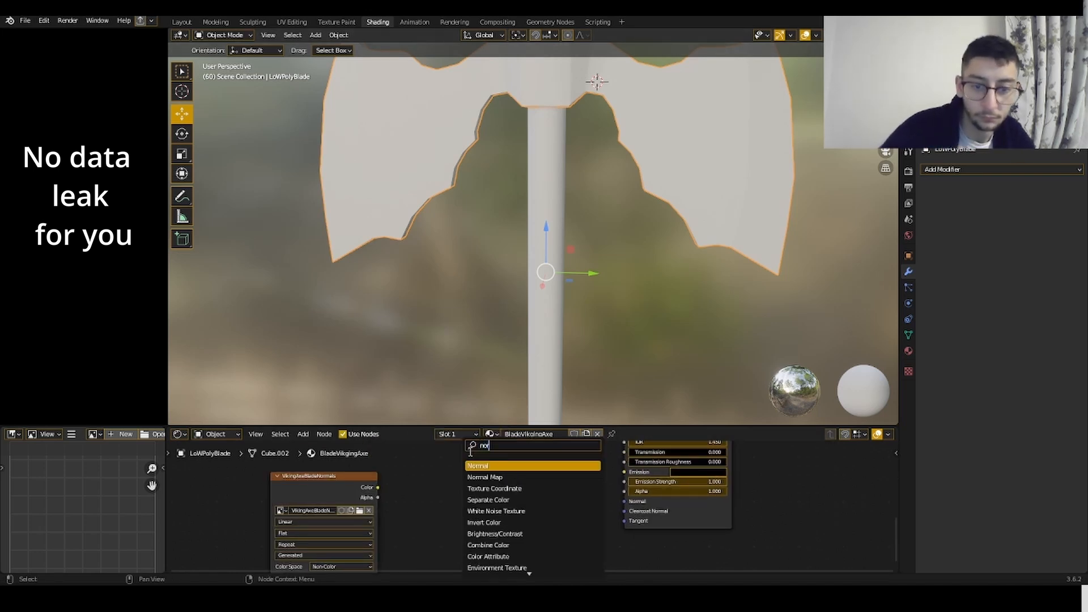
key(Return)
click(415, 468)
drag(377, 488, 411, 517)
drag(478, 471, 624, 502)
- Set the Principled BSDF's Base Color to a dark blue
middle_drag(624, 503, 531, 558)
click(590, 488)
drag(654, 378, 652, 405)
drag(630, 391, 632, 381)
scroll(474, 534, down, 5)
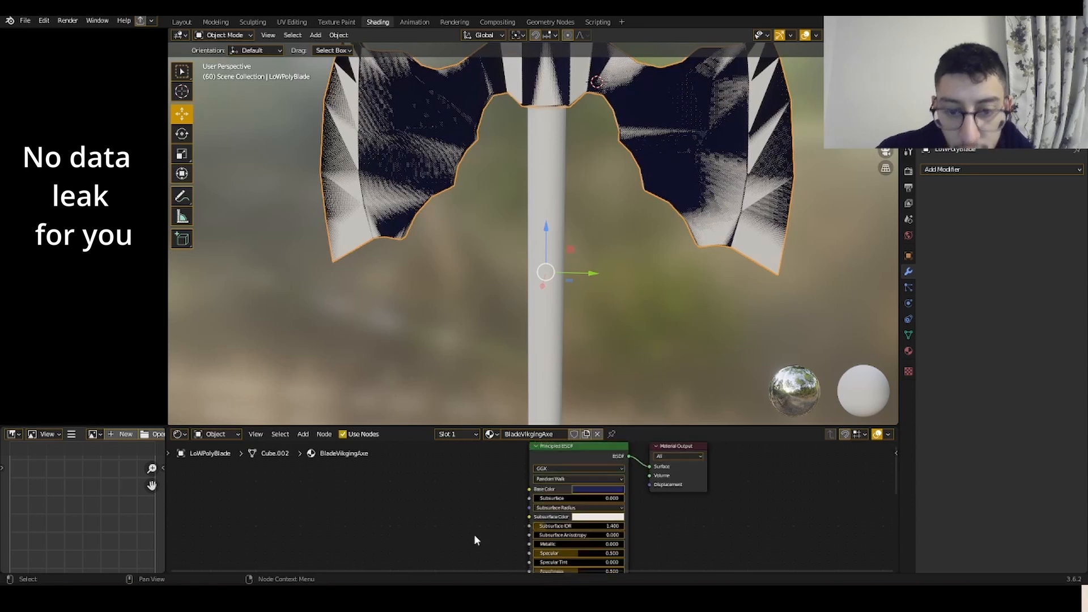
middle_drag(474, 534, 591, 490)
- Make the VikingAxeBladeNormals texture node active and set the render engine to Cycles
middle_drag(794, 176, 777, 199)
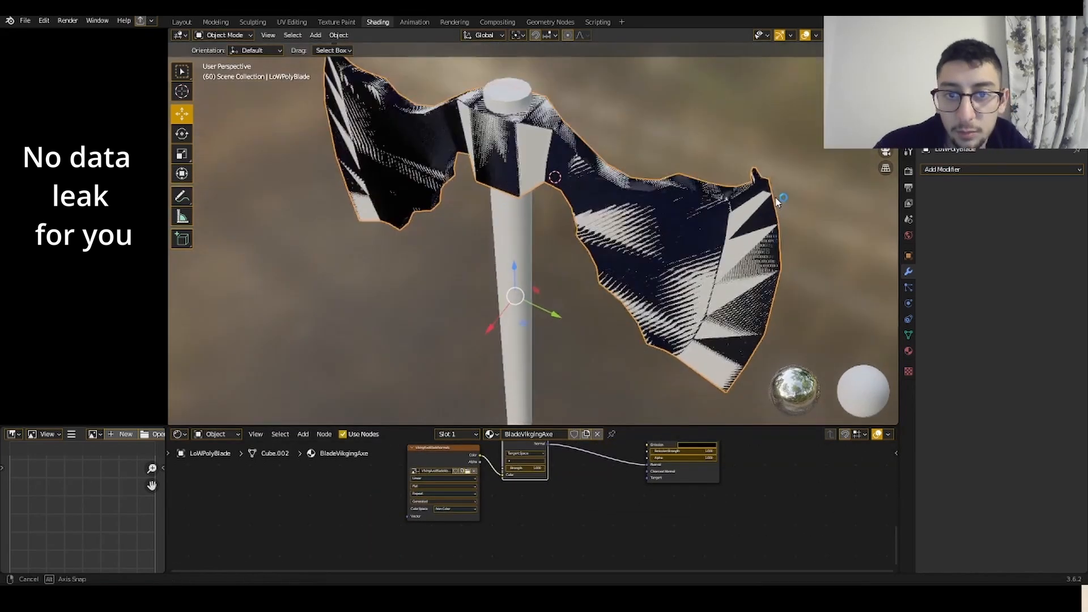
scroll(777, 199, up, 2)
middle_drag(788, 154, 789, 185)
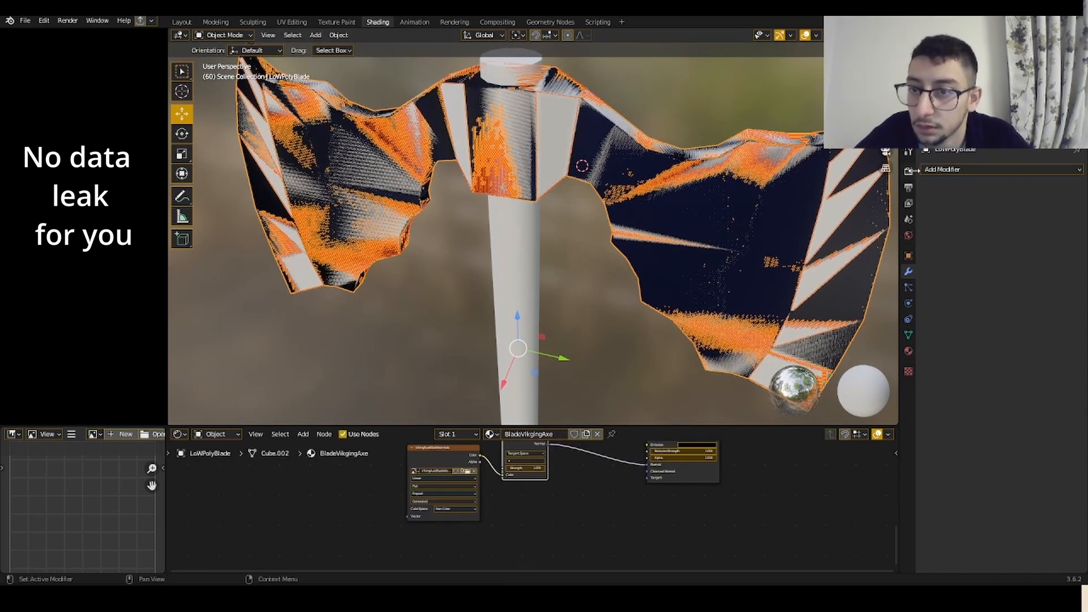
click(908, 171)
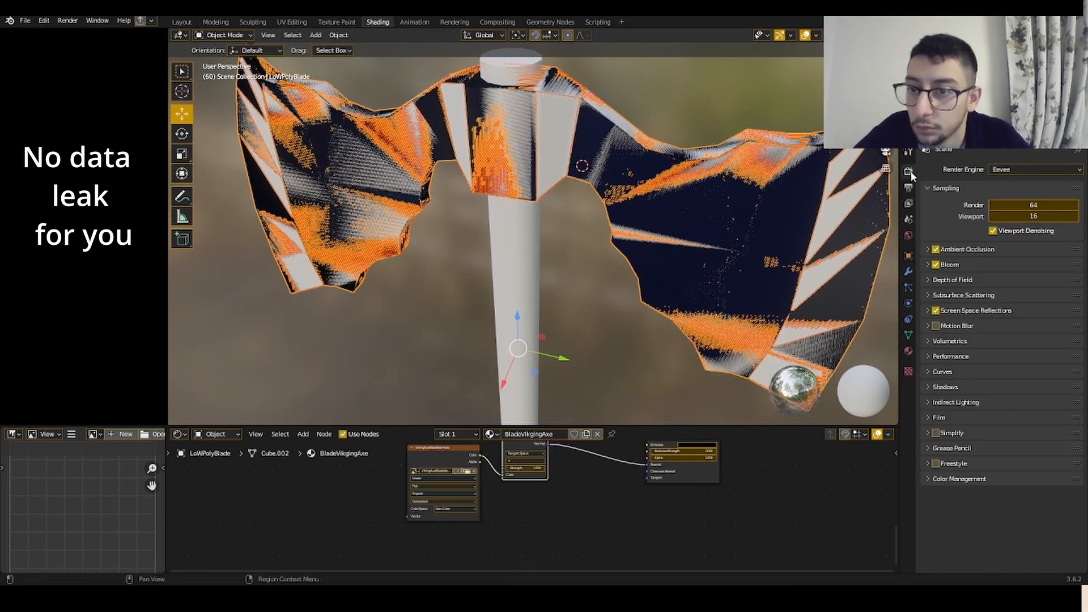
click(446, 454)
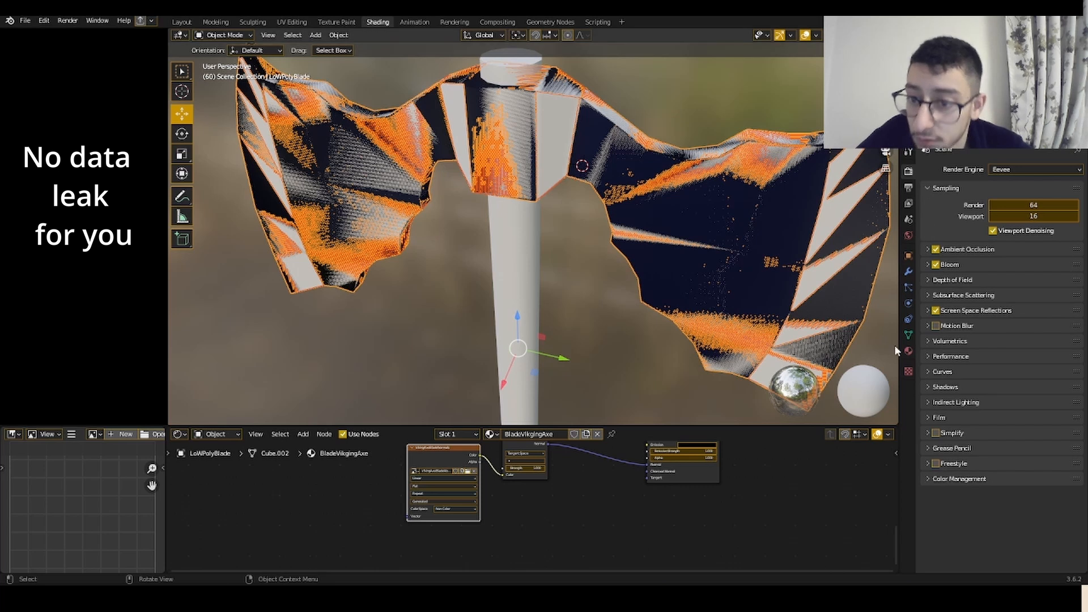
click(1035, 169)
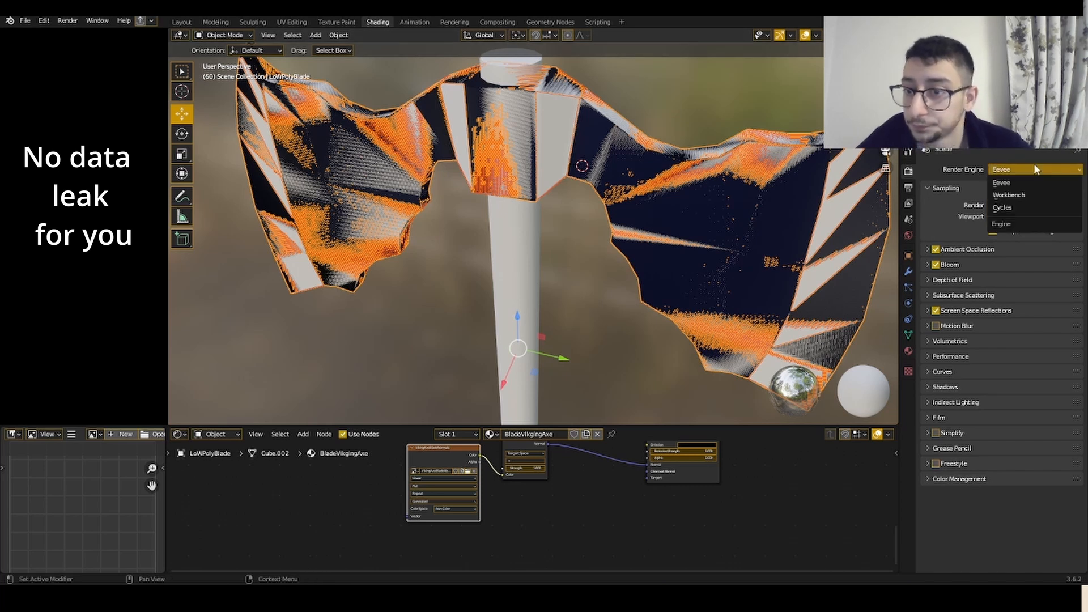
click(1003, 208)
- Expand the Cycles bake settings and set the bake type to Normal
scroll(991, 318, down, 2)
click(958, 518)
scroll(998, 499, down, 4)
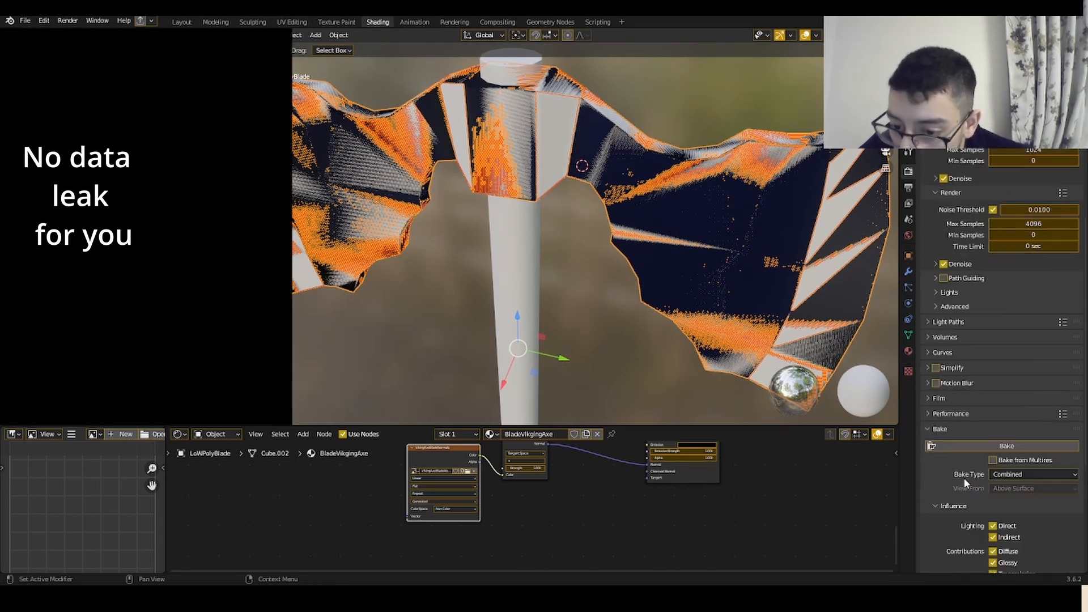
click(1035, 474)
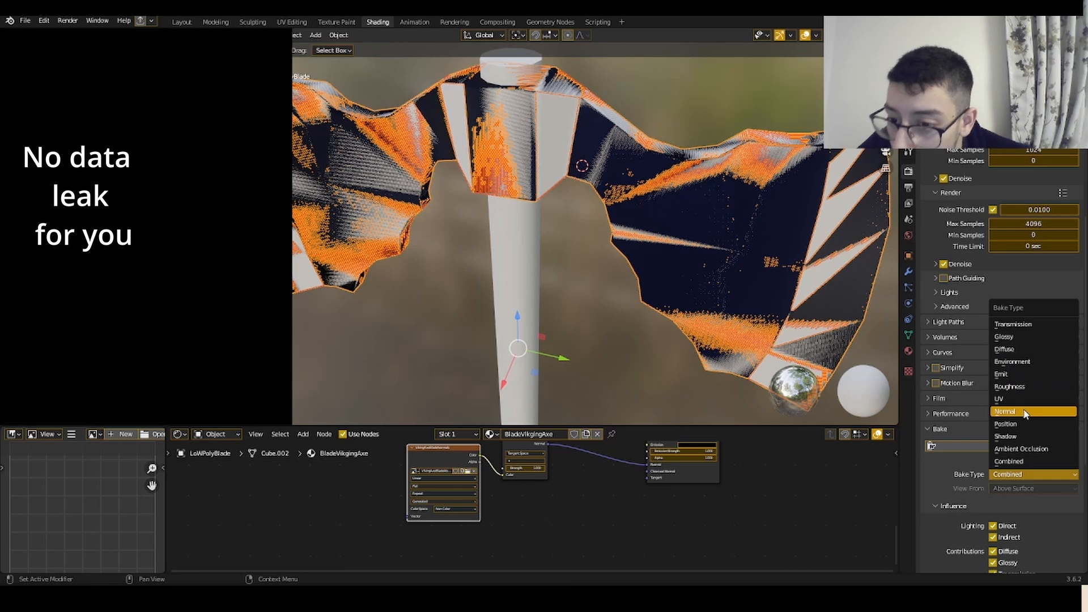
click(1005, 412)
scroll(1010, 442, down, 5)
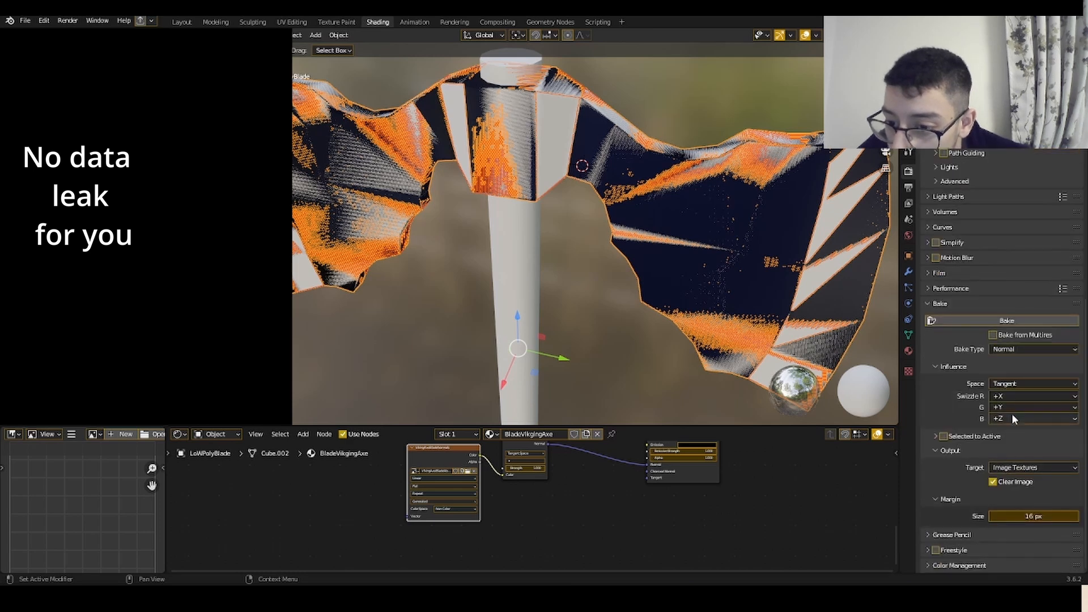
- Enable Selected to Active for the bake and set its extrusion to 0.021596 m
click(943, 435)
click(935, 436)
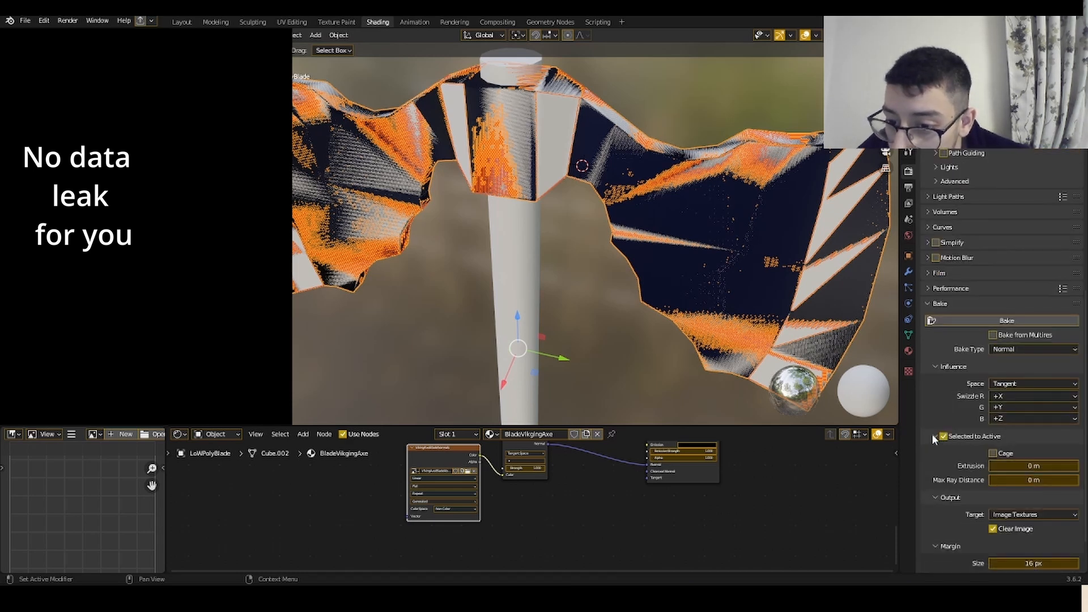
click(1027, 468)
text(0.021596 m)
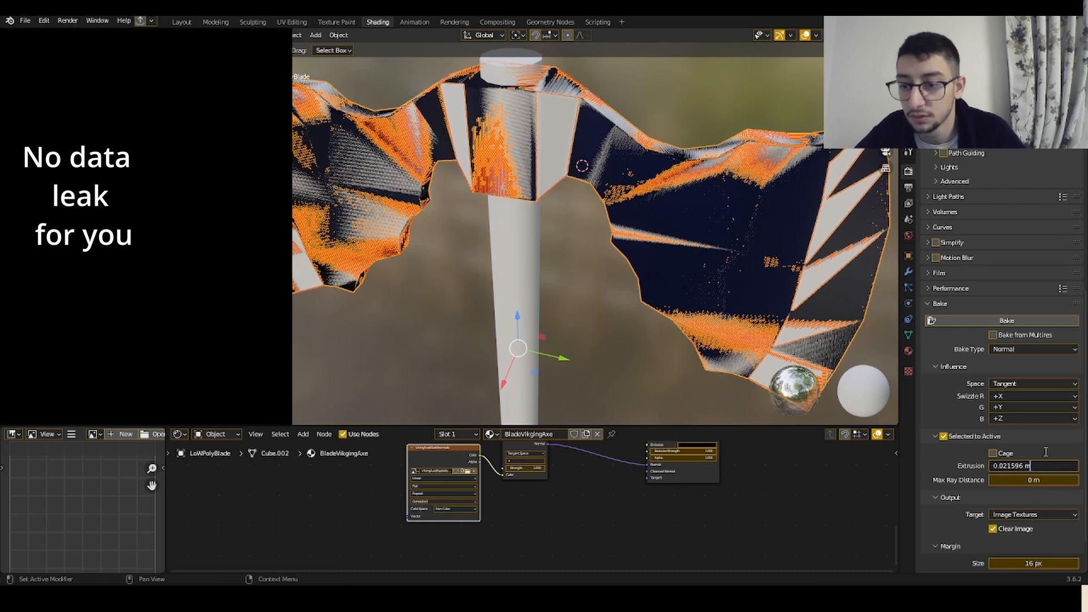
key(Return)
- Bake the high-poly blade's normals onto the low-poly blade's VikingAxeBladeNormals image
scroll(985, 497, down, 2)
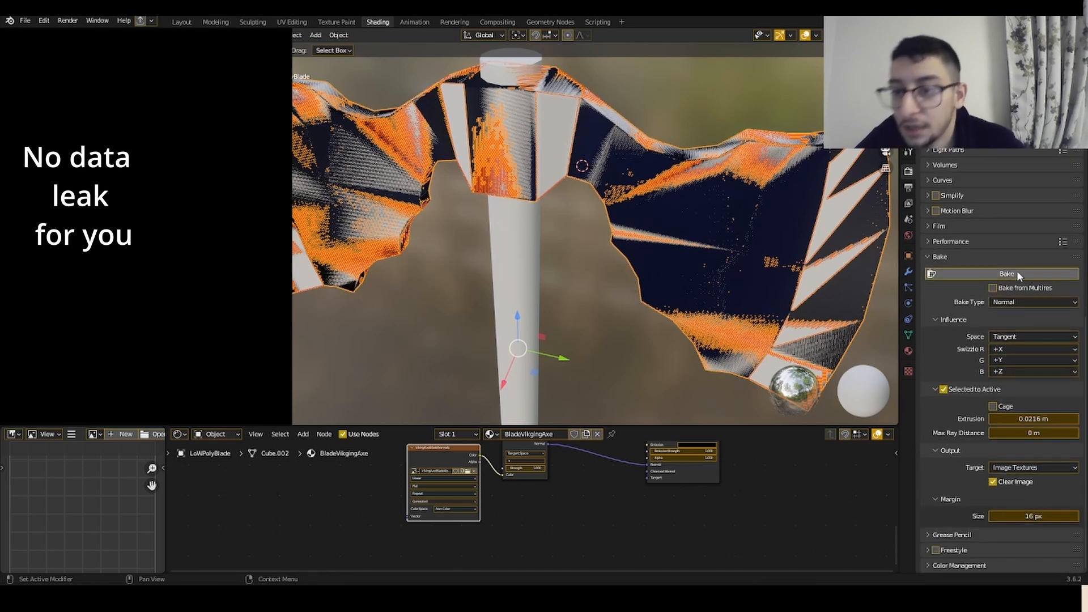
scroll(590, 340, up, 2)
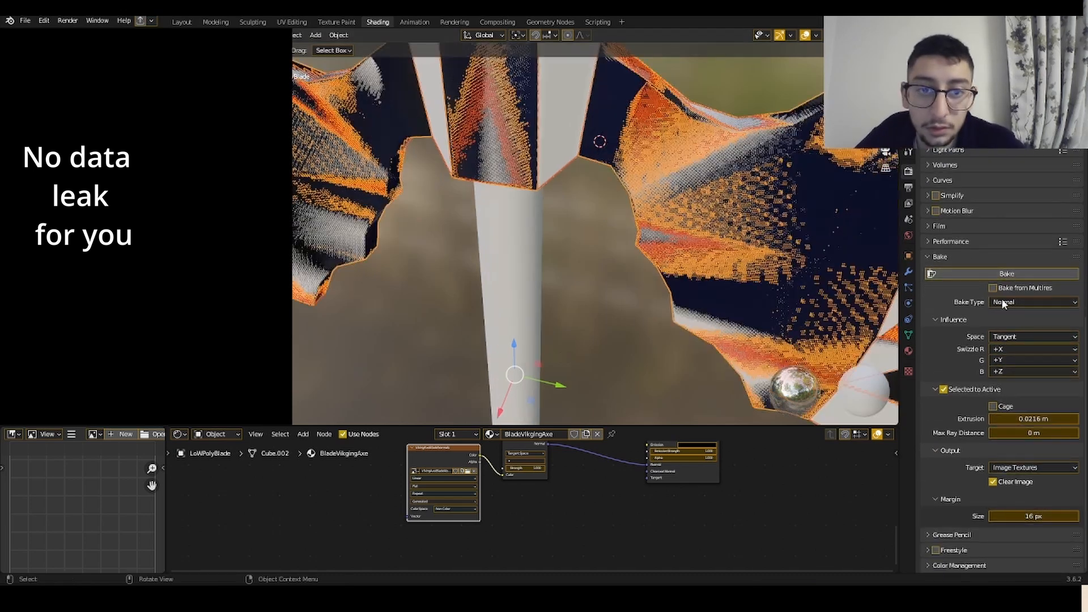
click(1032, 273)
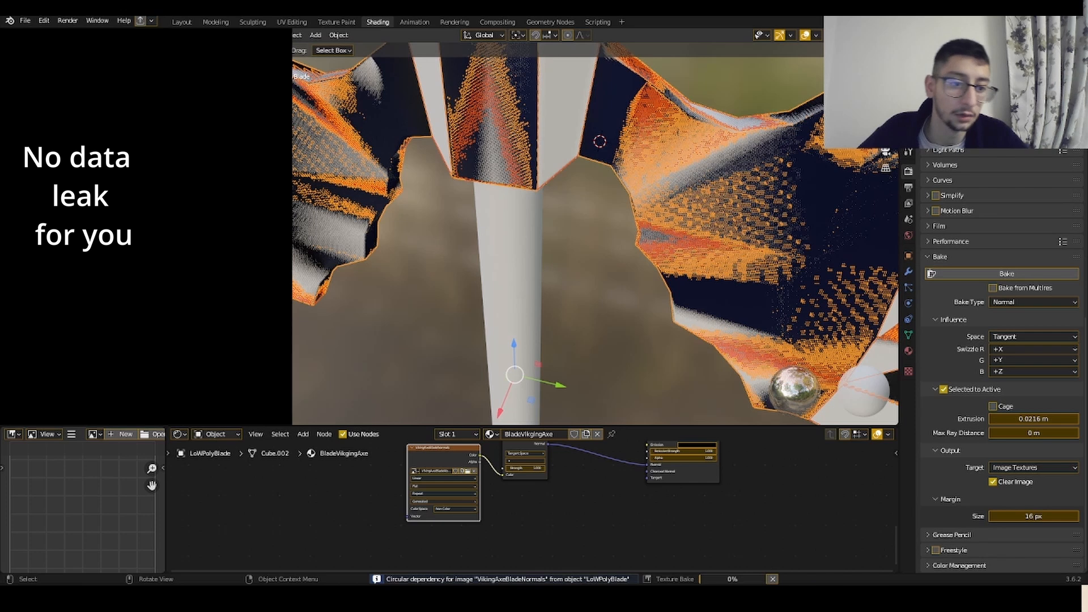
- Display VikingAxeBladeNormals in the image editor, enlarge the image area, and examine the baked normal map
click(93, 434)
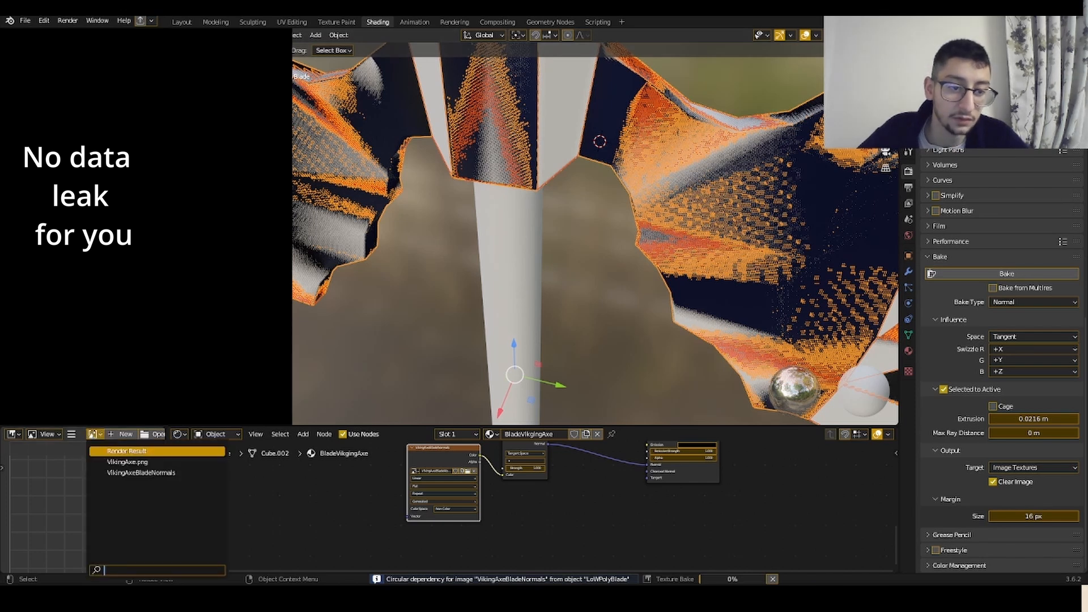
click(141, 473)
drag(166, 482, 291, 482)
drag(317, 425, 317, 306)
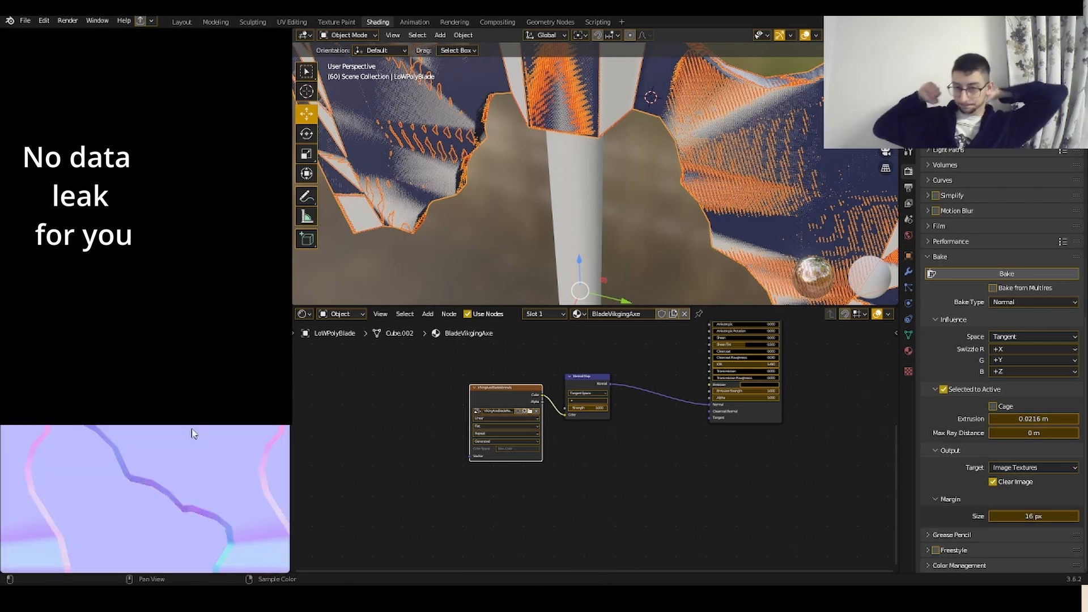
scroll(117, 446, down, 2)
scroll(119, 450, up, 6)
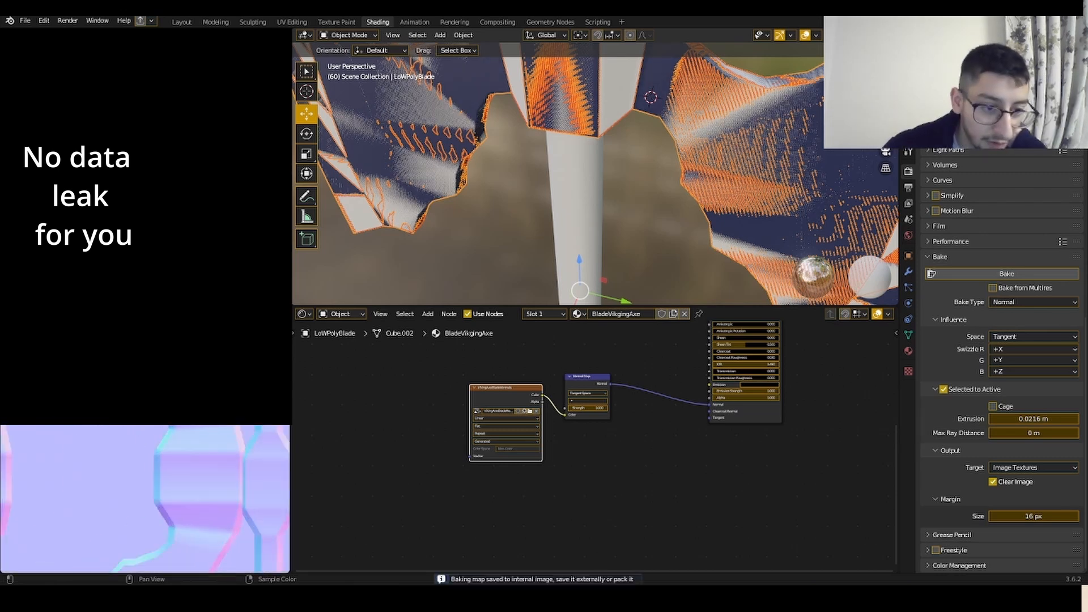
scroll(136, 453, down, 4)
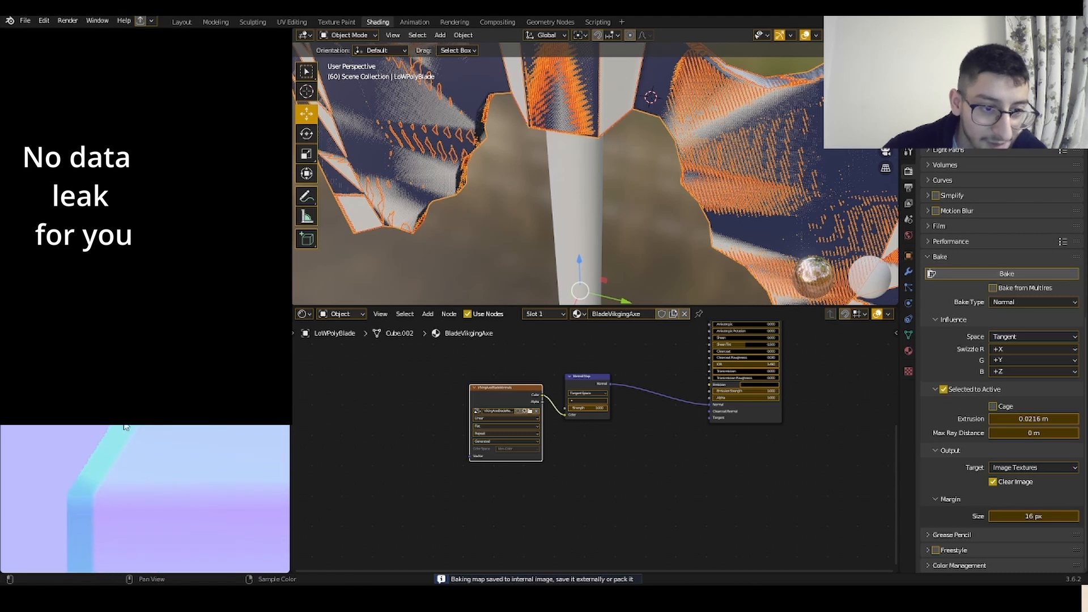
scroll(119, 453, up, 3)
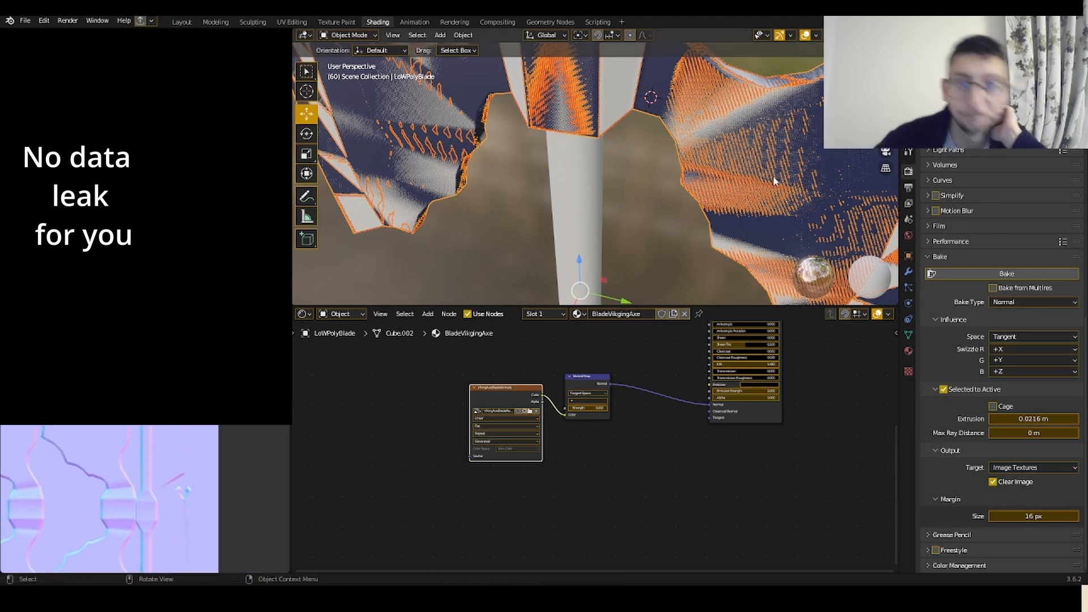
- Enlarge the 3D viewport and hide the high-poly blade so that only the low-poly one shows
drag(706, 308, 717, 472)
scroll(753, 223, down, 3)
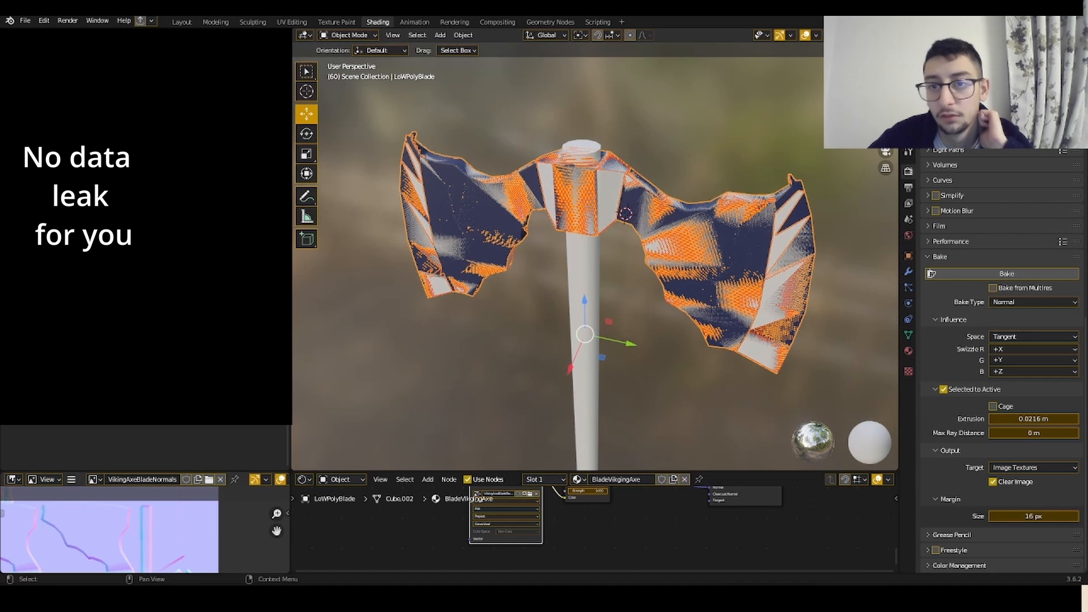
click(1065, 96)
- Examine the baked shading on the low-poly blade up close and from several angles
scroll(769, 165, up, 4)
middle_drag(768, 165, 631, 176)
scroll(733, 145, down, 2)
click(686, 143)
scroll(686, 143, down, 3)
scroll(630, 176, up, 4)
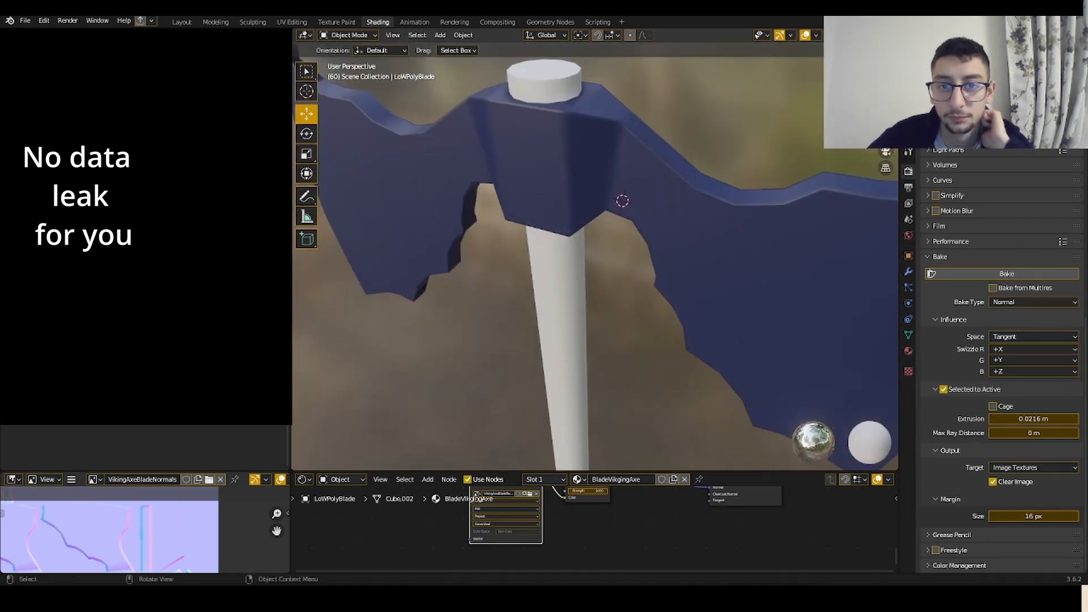
middle_drag(875, 150, 748, 141)
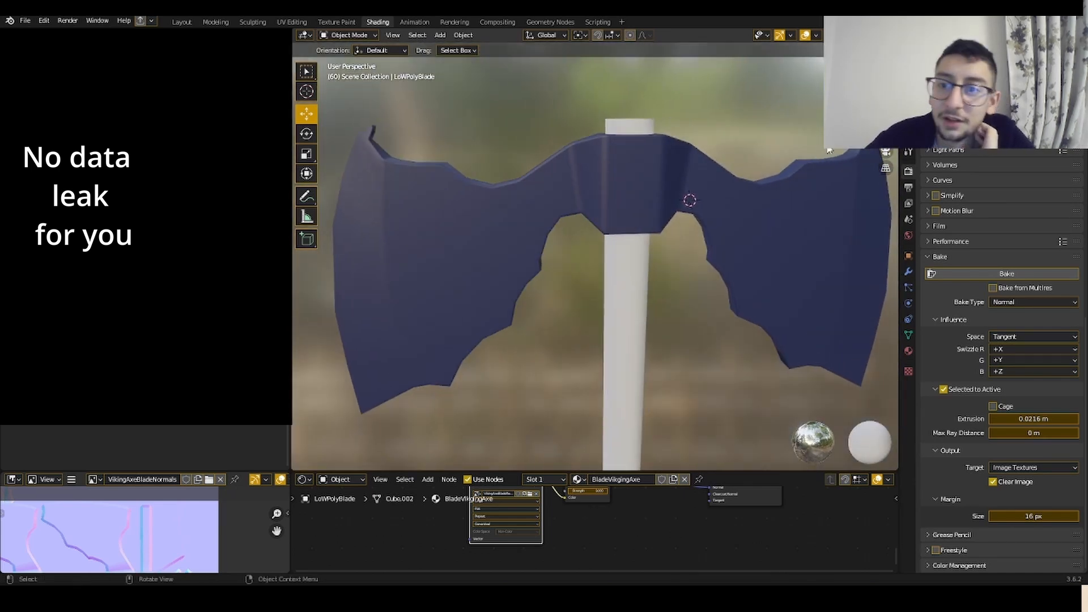
middle_drag(829, 150, 760, 142)
click(656, 176)
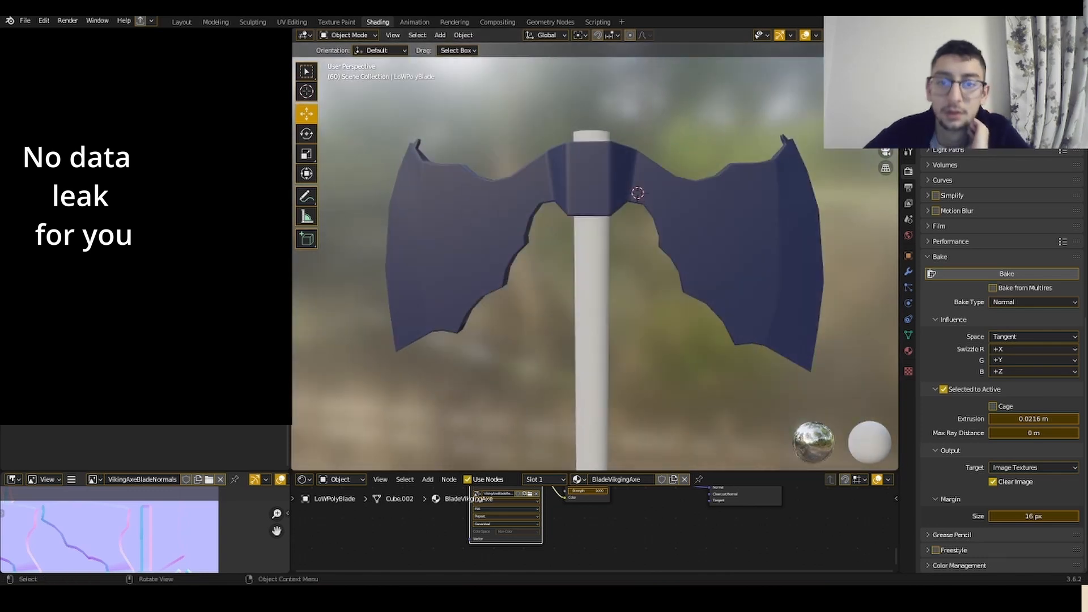
- Select the axe's handle cylinder and bring the whole axe into view
shift+middle_drag(893, 318, 856, 161)
click(567, 239)
scroll(595, 329, down, 5)
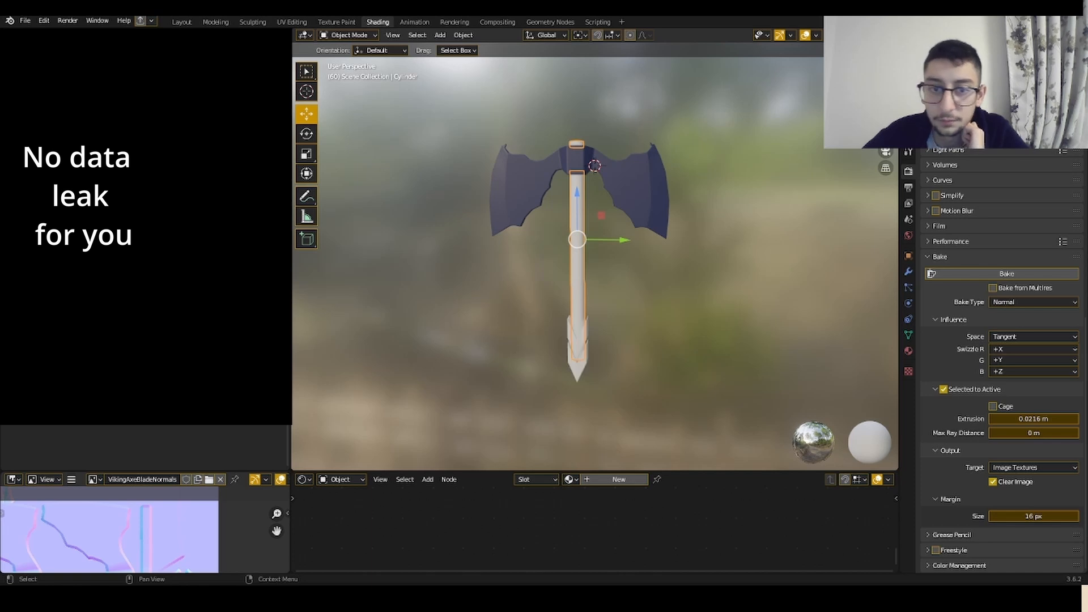
- Bring the handle's pointed bottom piece into close view, display the low-poly blade's material nodes and enlarge the shader editor
click(589, 355)
scroll(733, 148, up, 2)
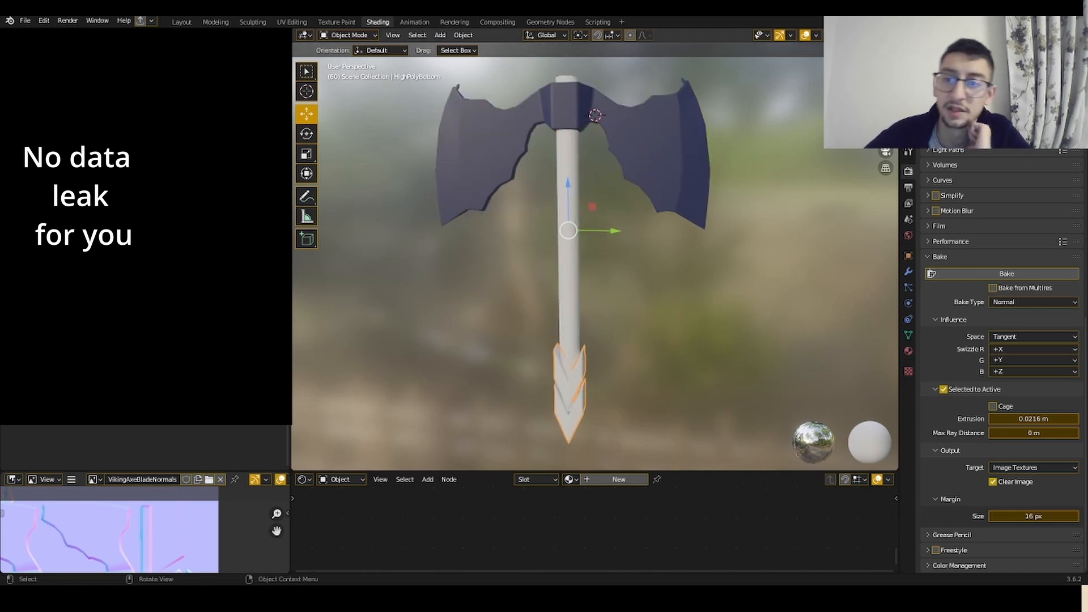
shift+middle_drag(630, 323, 641, 204)
scroll(641, 204, up, 2)
click(963, 102)
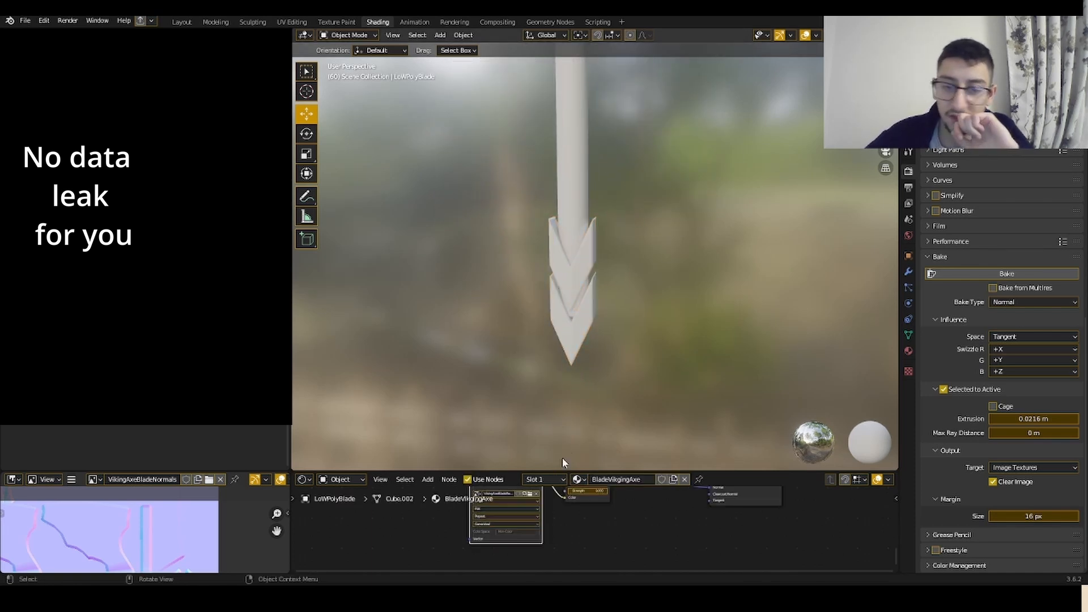
drag(562, 479, 567, 320)
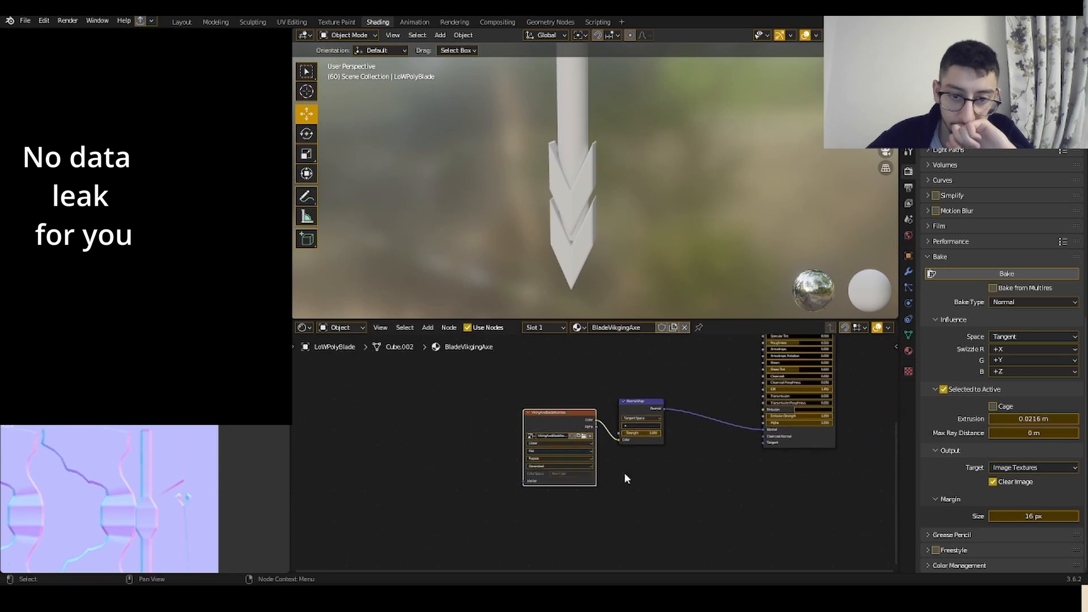
scroll(624, 471, up, 2)
- Give the high-poly bottom piece of the handle a new material named VikingBladeBottom
click(570, 246)
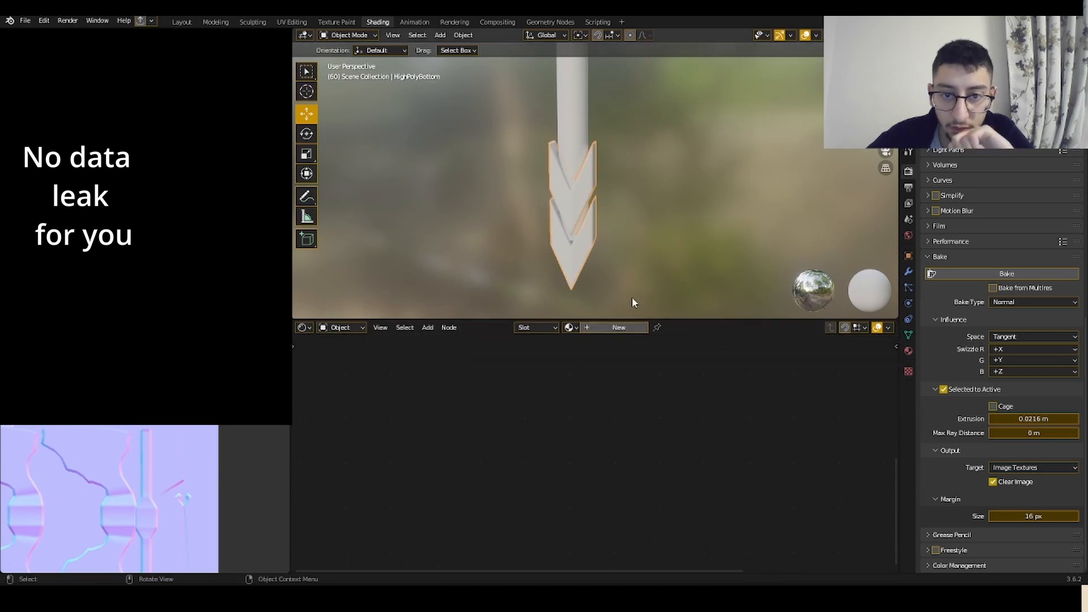
click(632, 333)
double_click(630, 329)
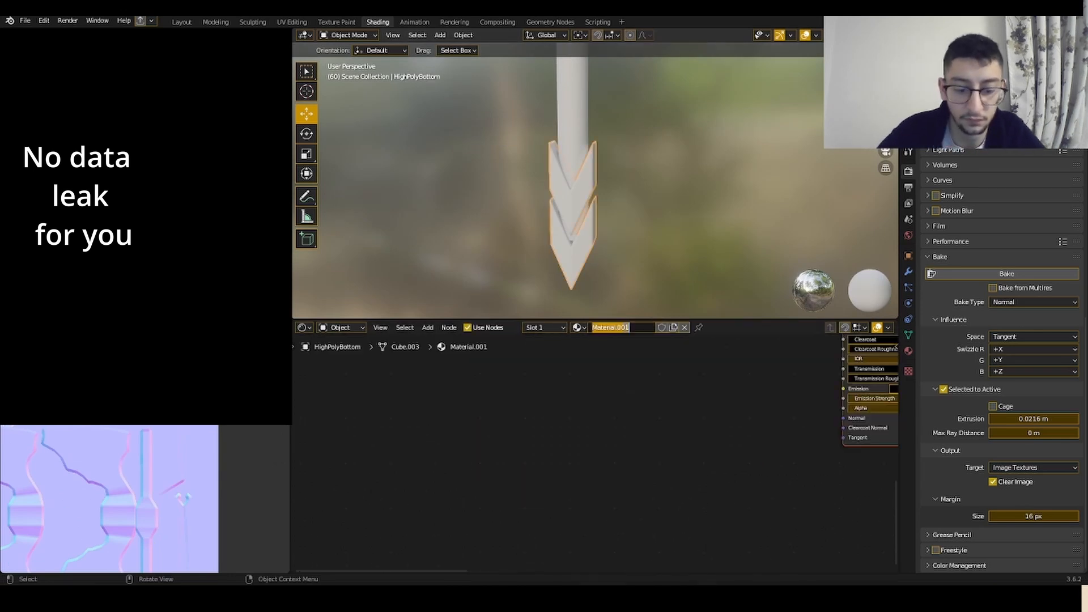
text(VikingBladeBottom)
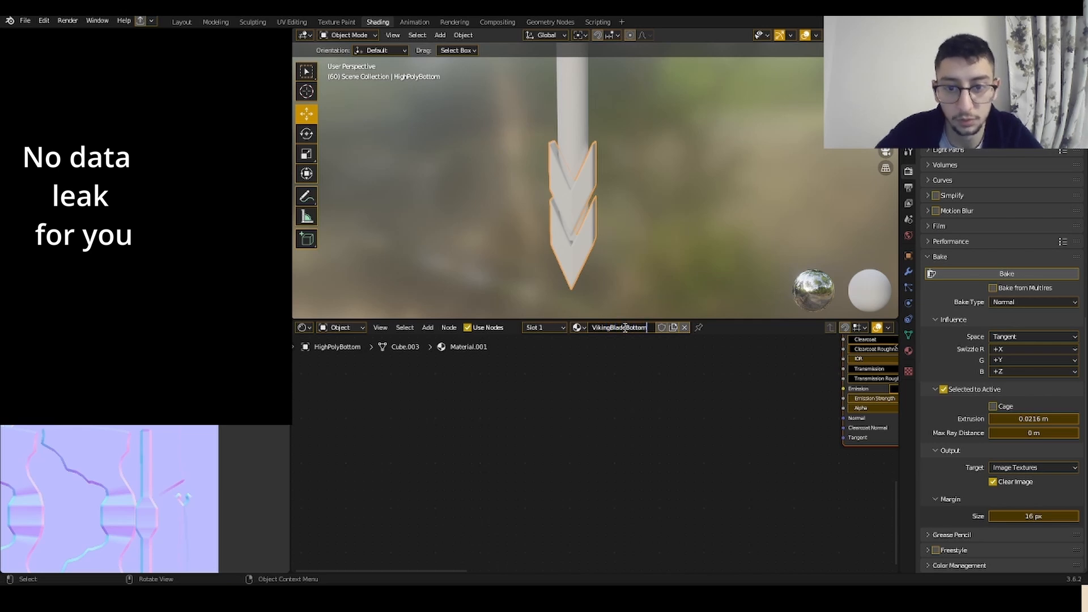
key(Return)
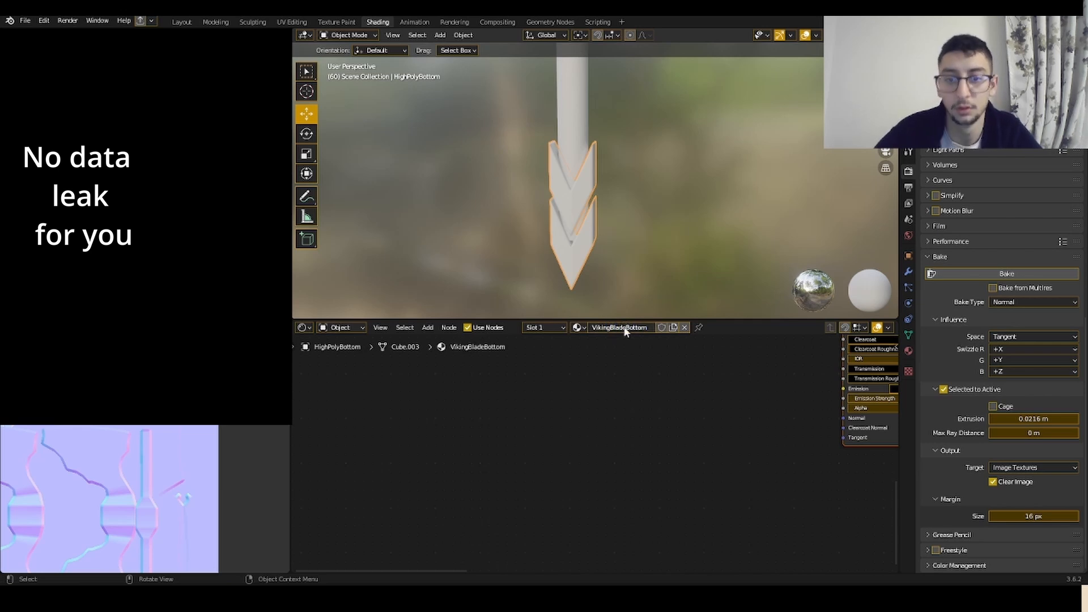
- Add Image Texture and Normal Map nodes to VikingBladeBottom and link the Normal Map output to the Principled BSDF's Normal input
middle_drag(719, 444, 552, 466)
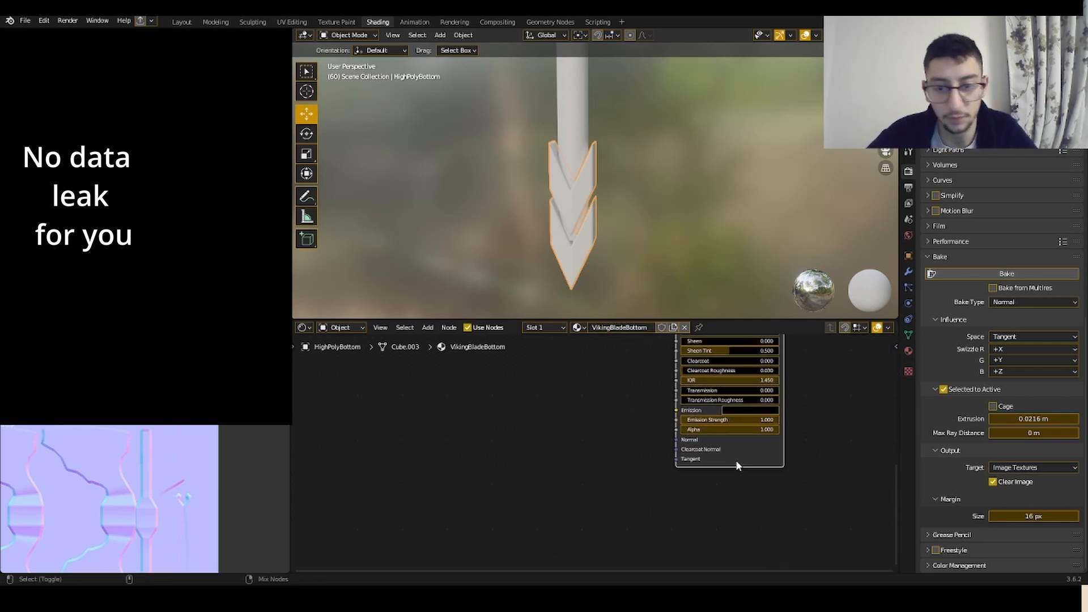
key(shift+a)
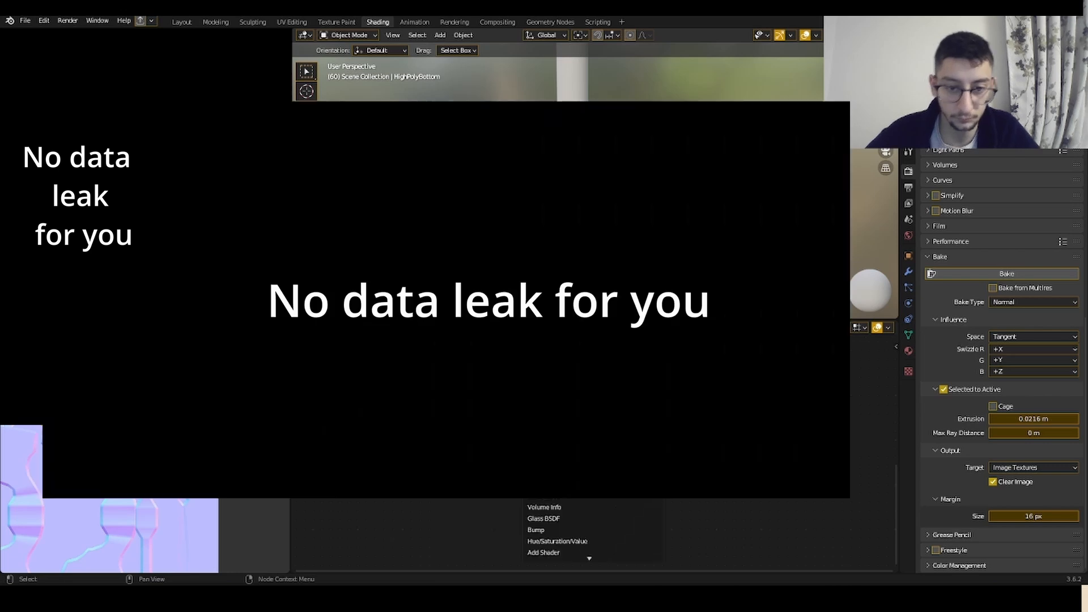
text(image)
key(Return)
click(513, 410)
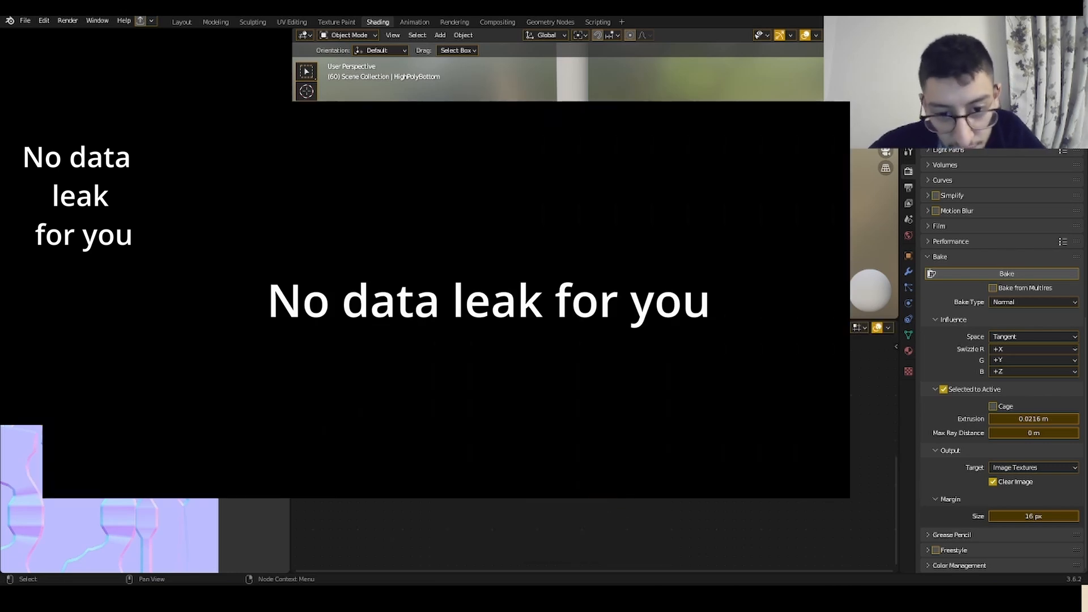
key(shift+a)
text(snor)
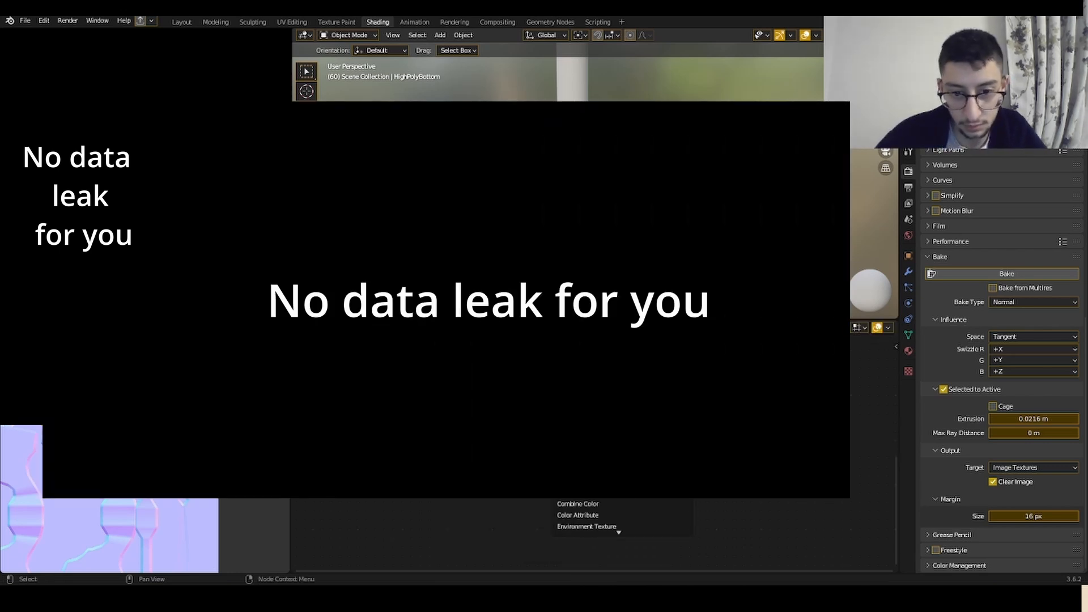
key(Return)
click(513, 409)
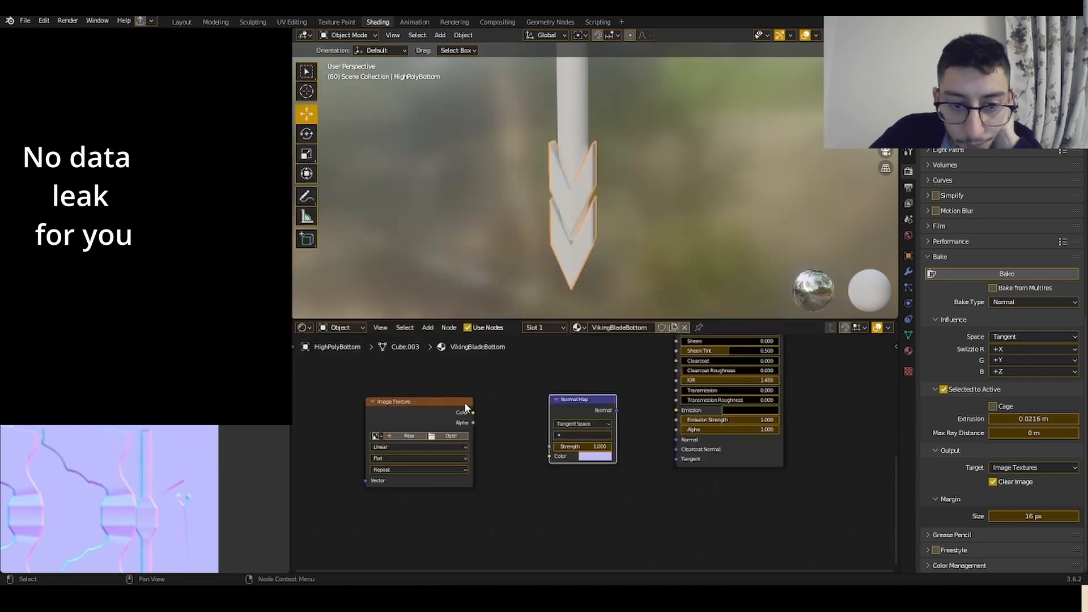
click(422, 394)
click(409, 423)
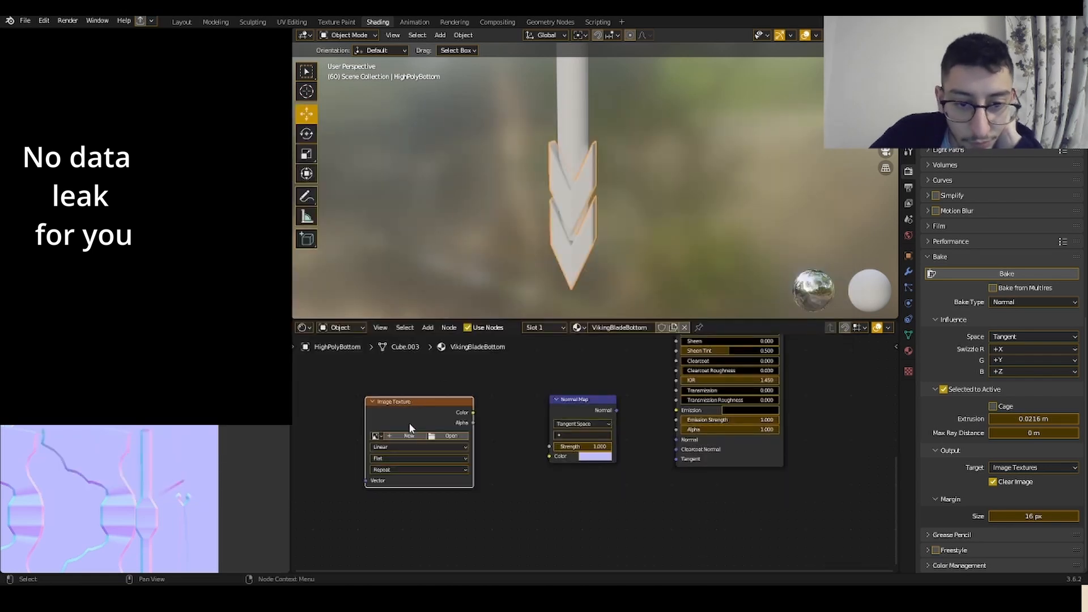
drag(617, 410, 653, 435)
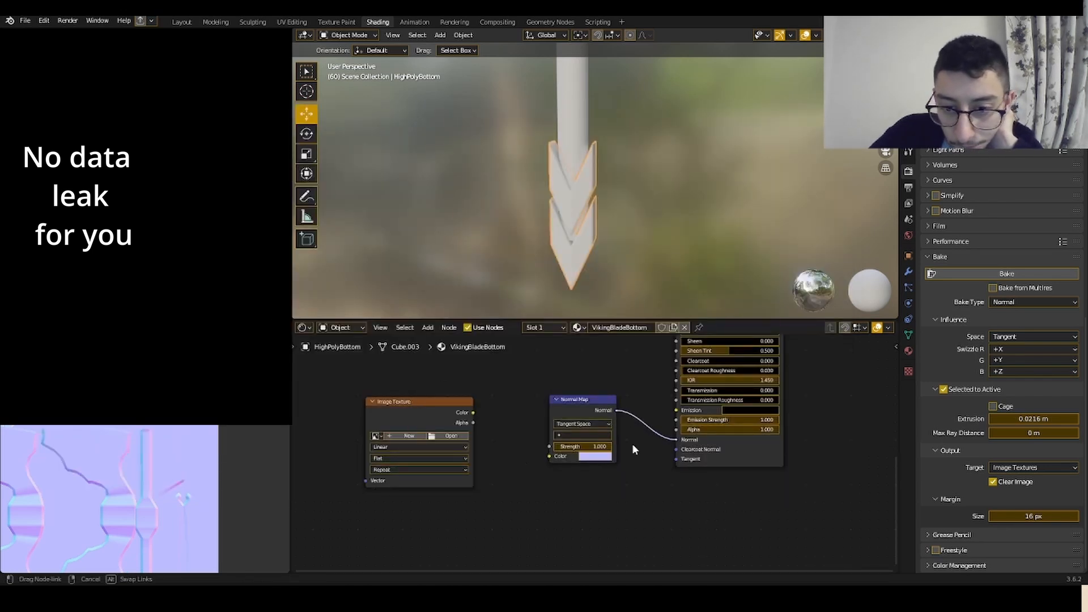
- Set the VikingBladeBottom shader's base color to bright green and its metallic value to 0.223
scroll(638, 437, up, 6)
middle_drag(690, 449, 522, 570)
scroll(612, 255, down, 5)
scroll(626, 420, down, 5)
middle_drag(624, 428, 684, 441)
click(673, 432)
click(673, 310)
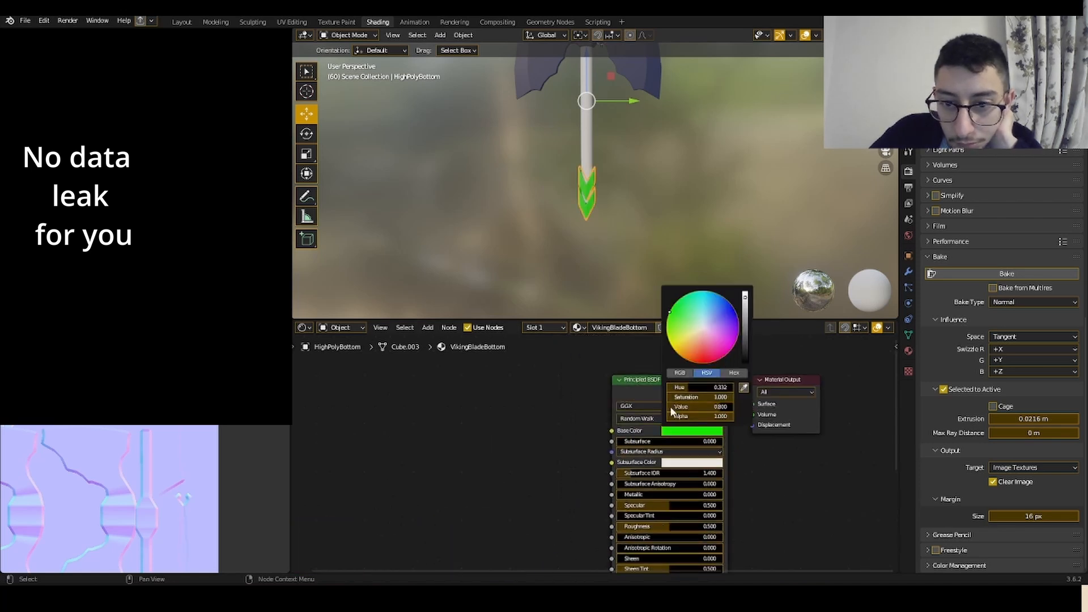
middle_drag(525, 437, 514, 346)
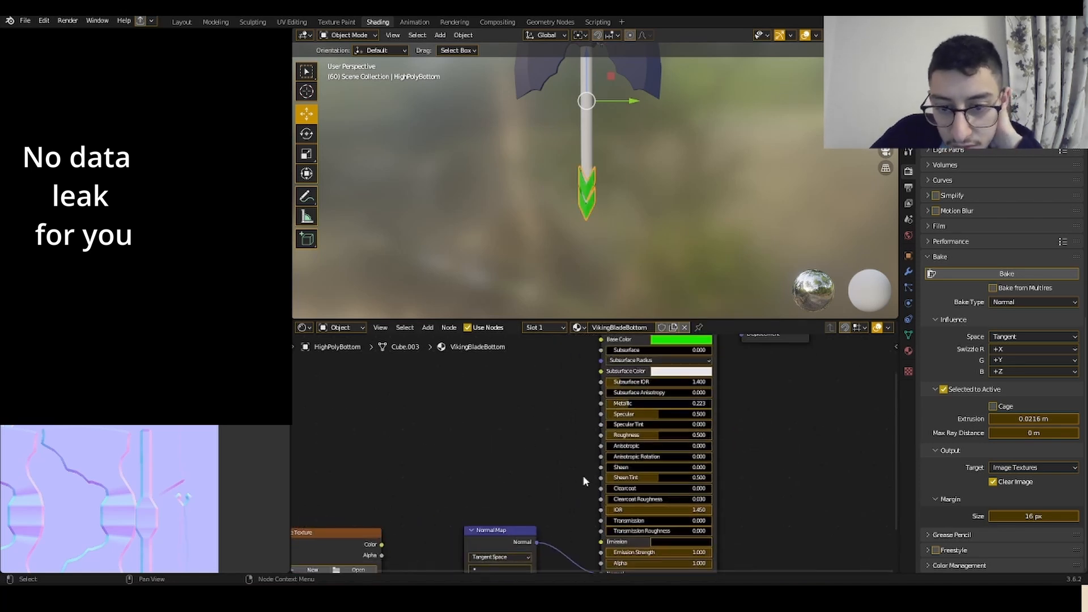
- Create a new 1024 by 1024 px image named AxeBottom in the Image Texture node
middle_drag(568, 501, 678, 414)
scroll(678, 414, up, 3)
middle_drag(462, 412, 614, 355)
scroll(606, 452, up, 2)
middle_drag(608, 453, 433, 437)
scroll(433, 437, down, 1)
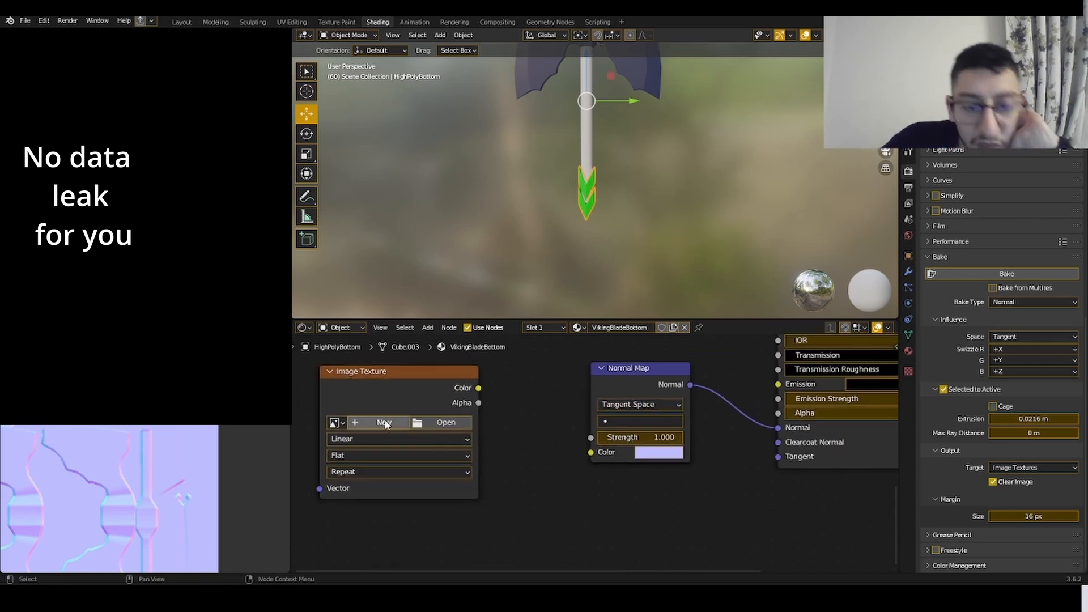
click(378, 422)
click(450, 453)
text(1024)
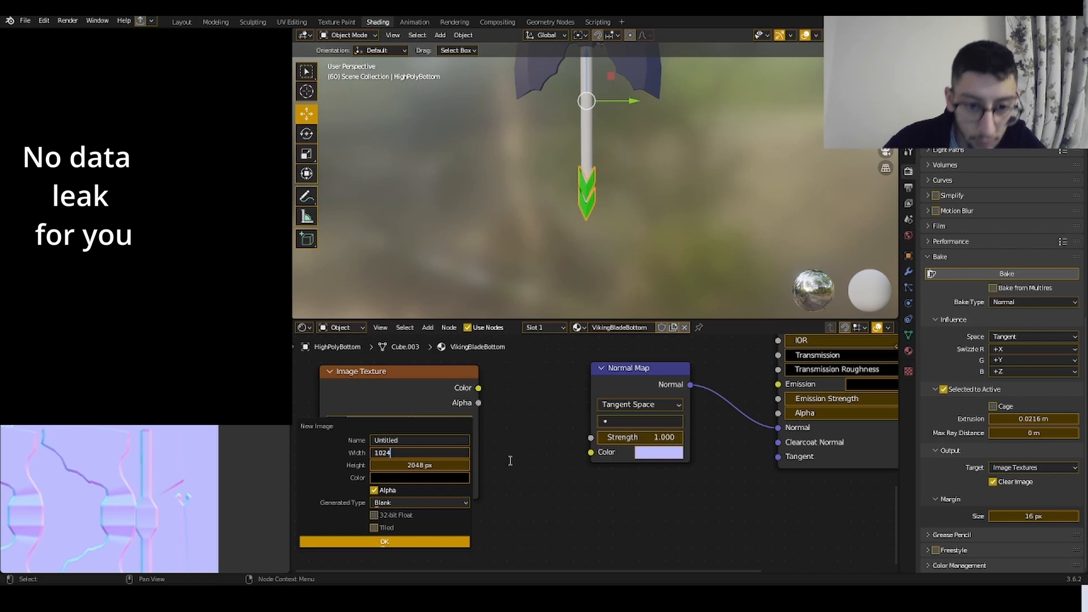
click(452, 468)
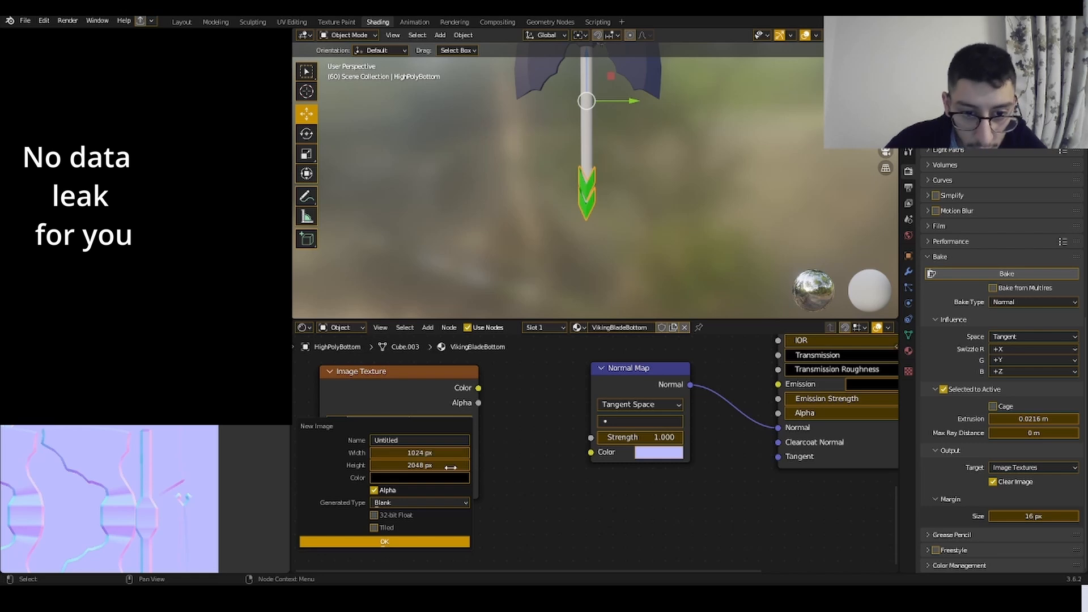
click(453, 467)
text(1020)
key(BackSpace)
text(4)
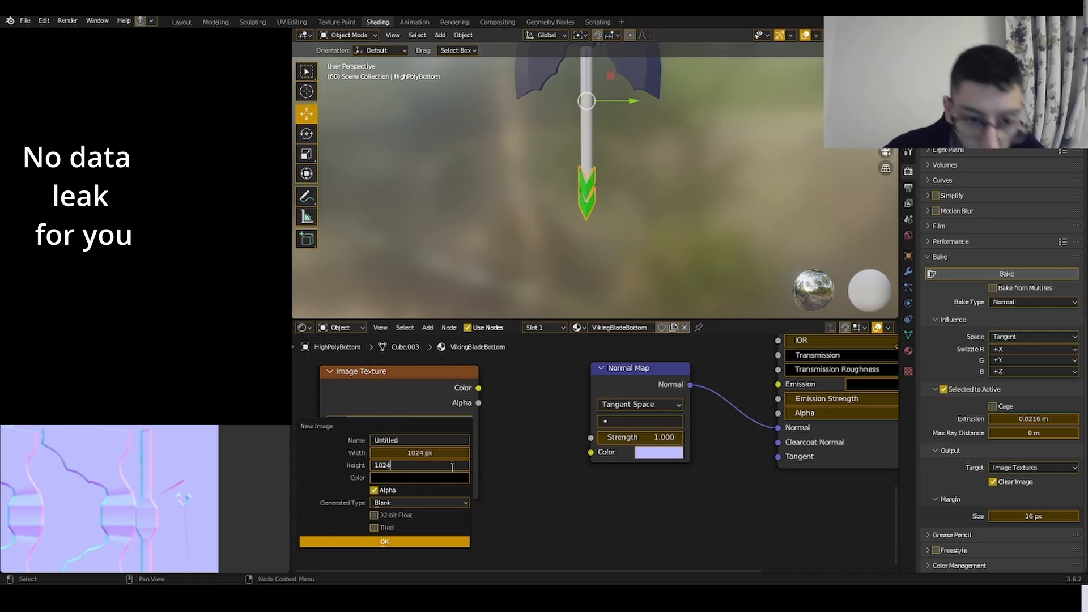
click(401, 441)
text(AxeBo)
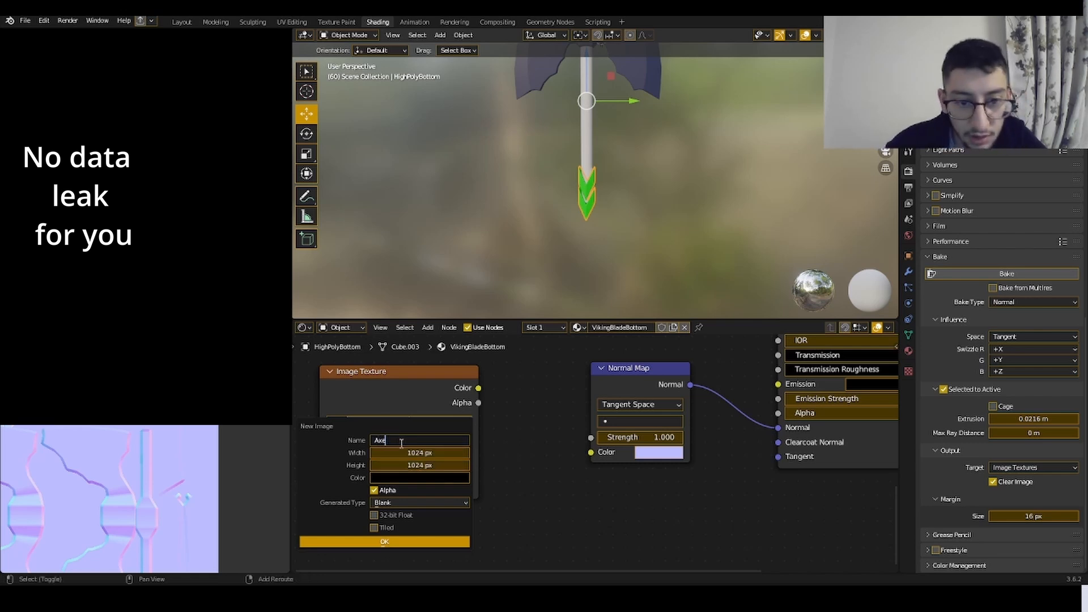
text(ttom)
click(348, 543)
- Set the AxeBottom texture's color space to Non-Color and link its Color output to the Normal Map's Color input
click(417, 504)
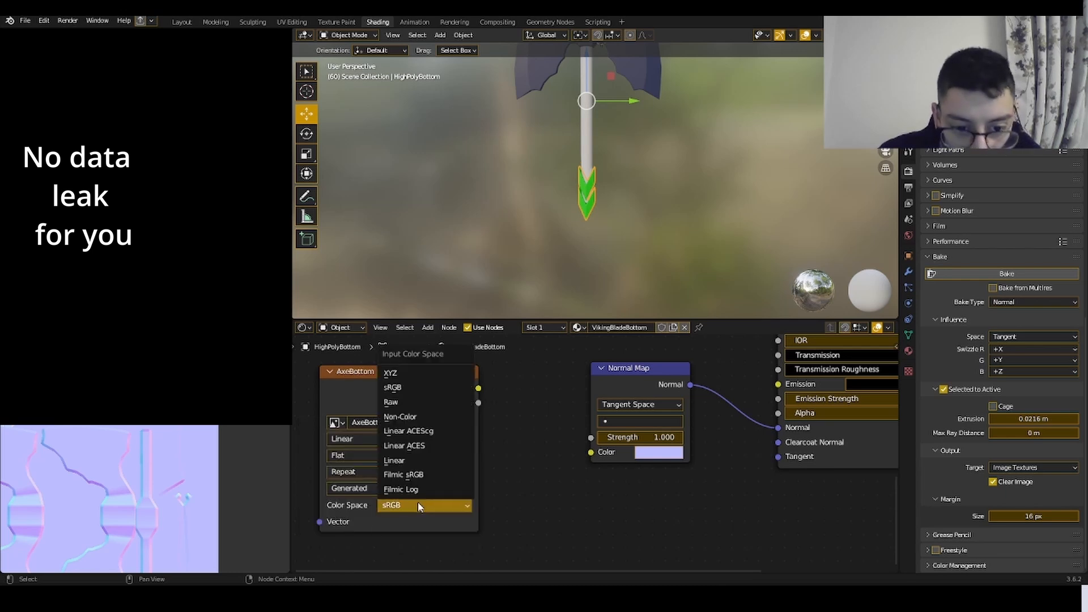
click(426, 416)
drag(478, 388, 591, 453)
scroll(668, 216, up, 3)
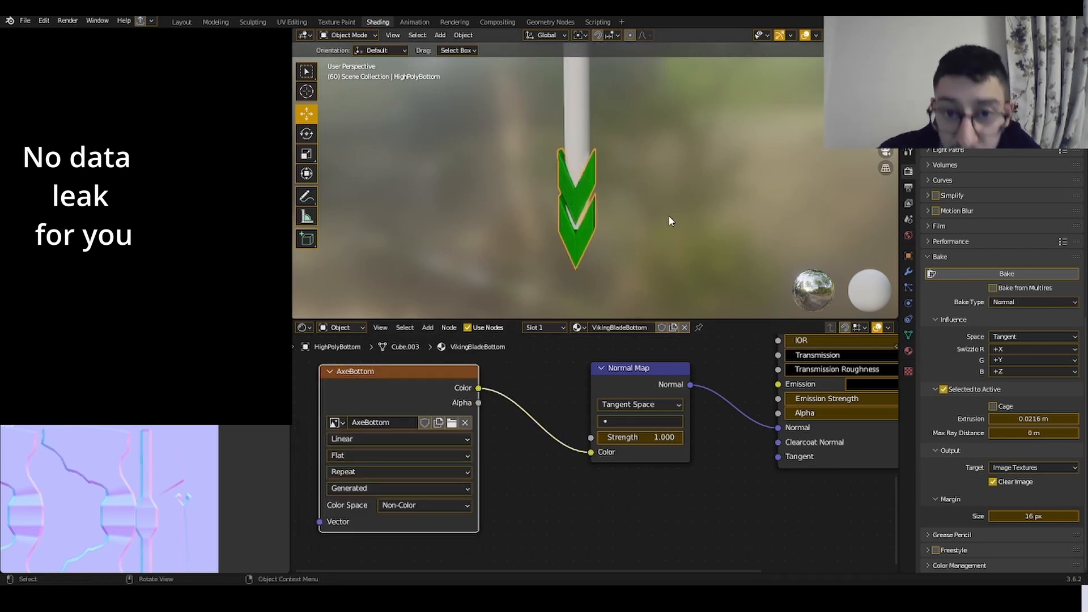
- Compare the material setups of the low-poly blade and the high-poly bottom, and examine the bottom piece from several angles
scroll(668, 216, up, 2)
click(753, 188)
click(955, 94)
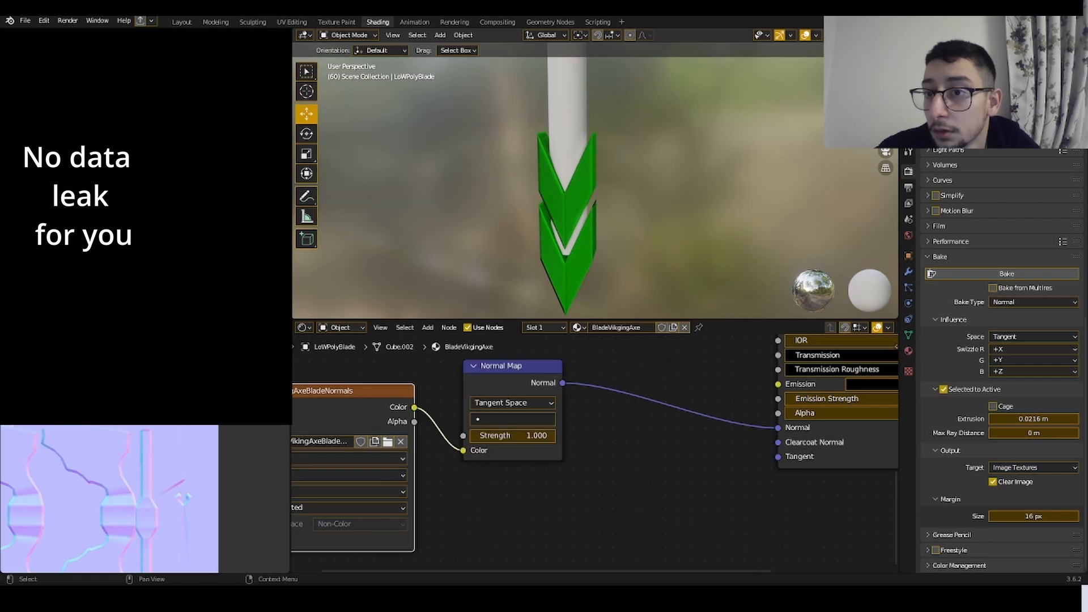
click(566, 265)
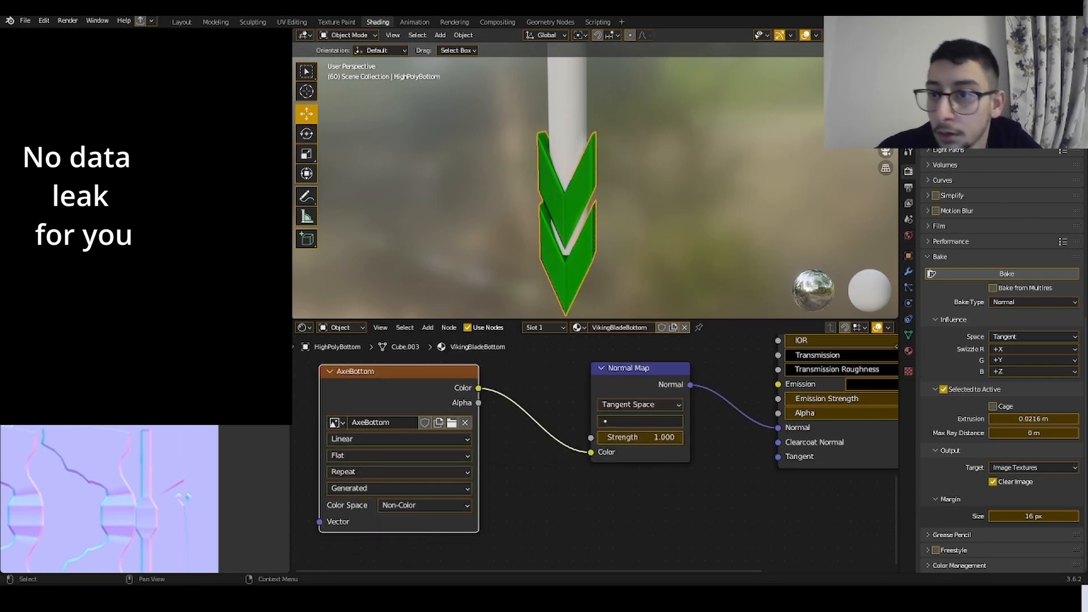
click(955, 94)
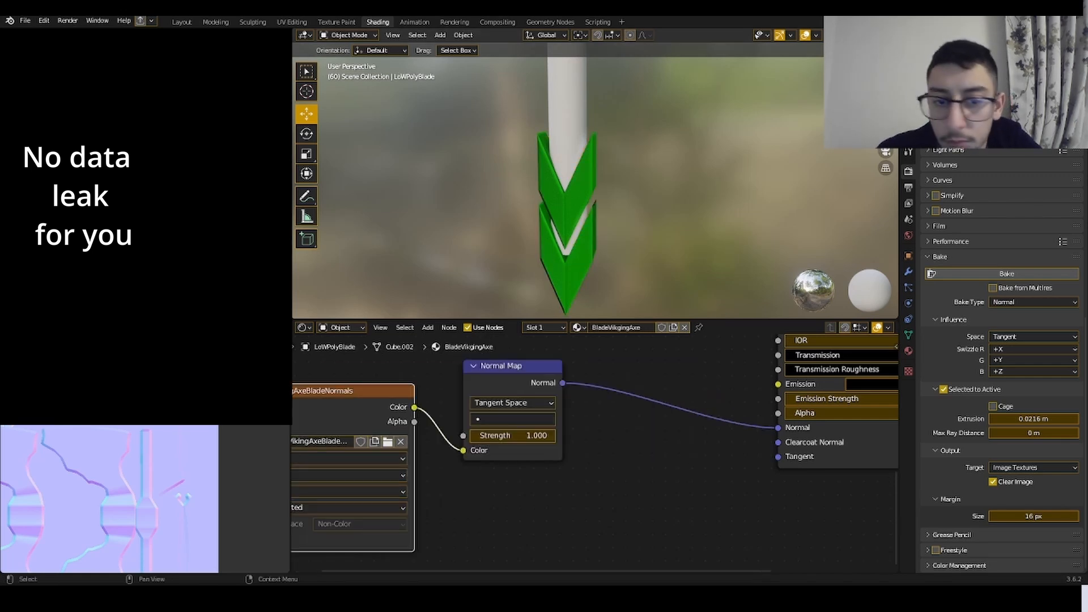
click(956, 82)
click(955, 94)
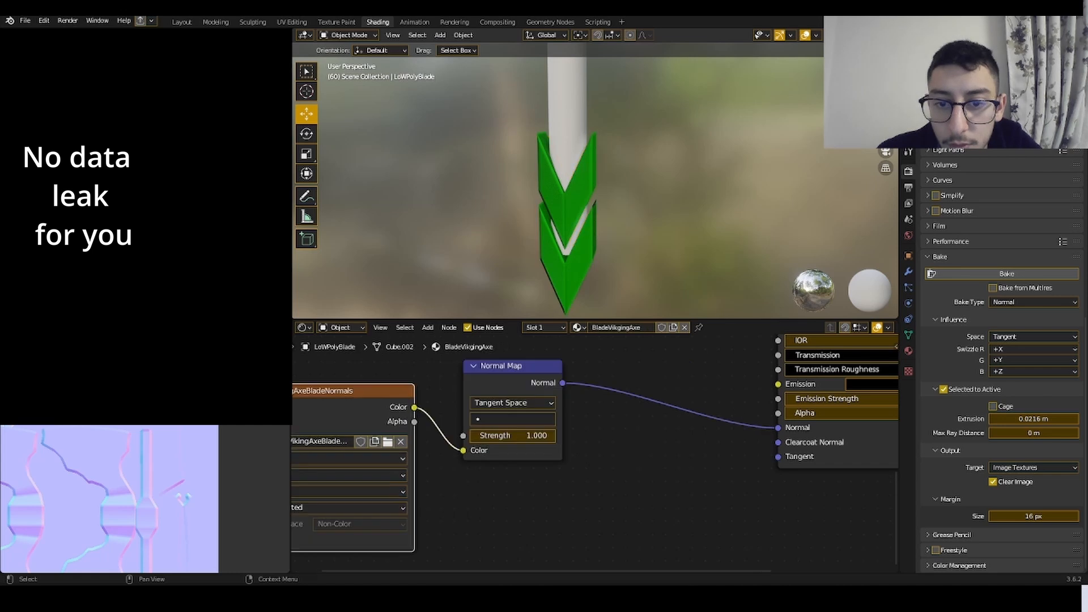
scroll(702, 150, down, 4)
middle_drag(701, 150, 709, 131)
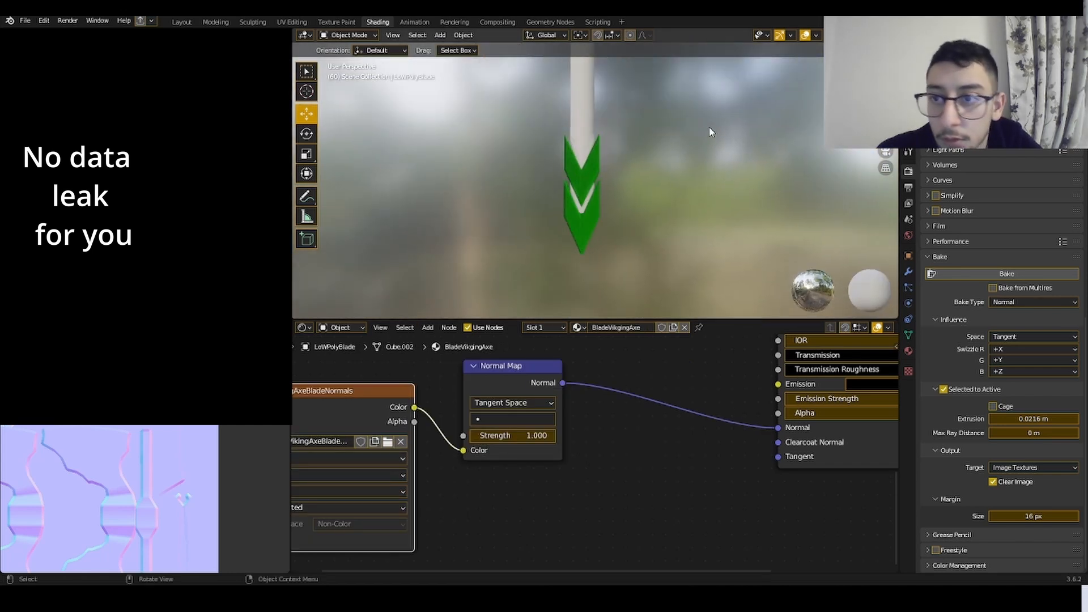
scroll(796, 123, up, 4)
scroll(796, 124, down, 4)
click(955, 82)
scroll(650, 204, up, 4)
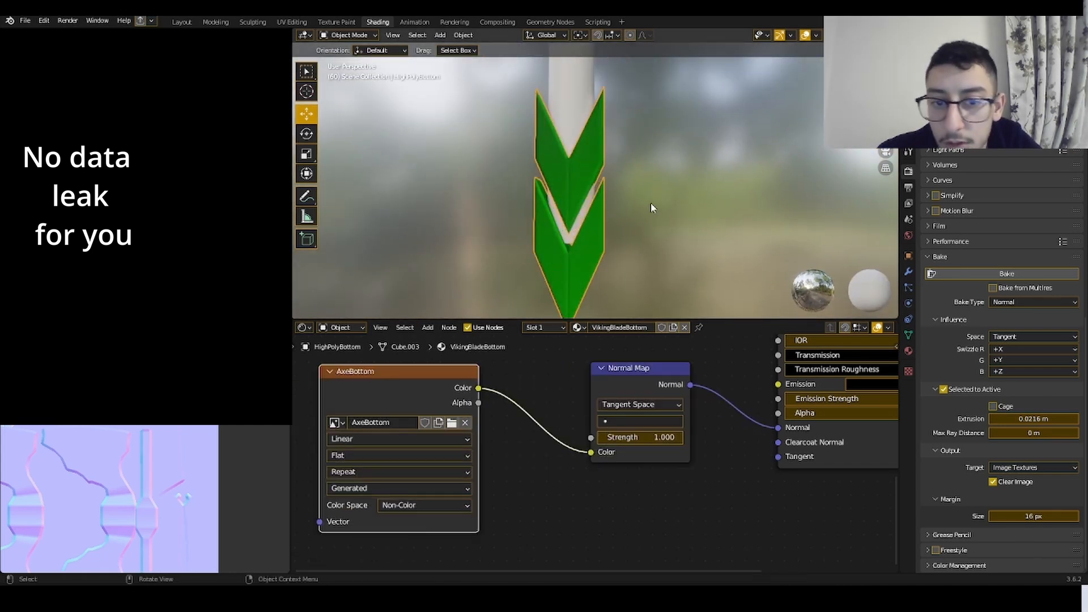
middle_drag(651, 204, 632, 211)
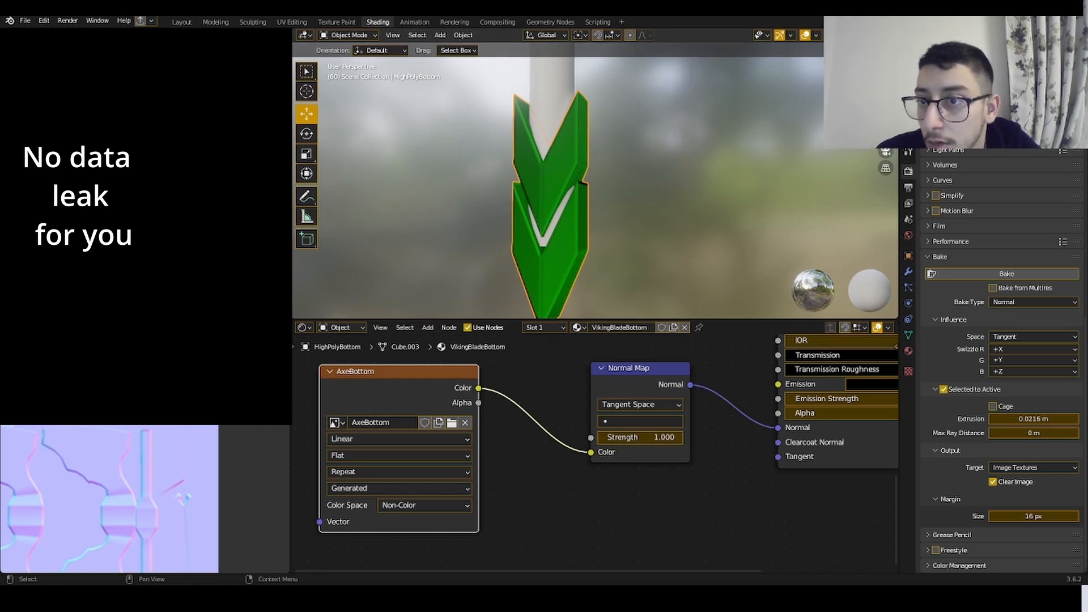
- Show the low-poly bottom piece and assign it the existing VikingBladeBottom material
click(955, 85)
click(1057, 85)
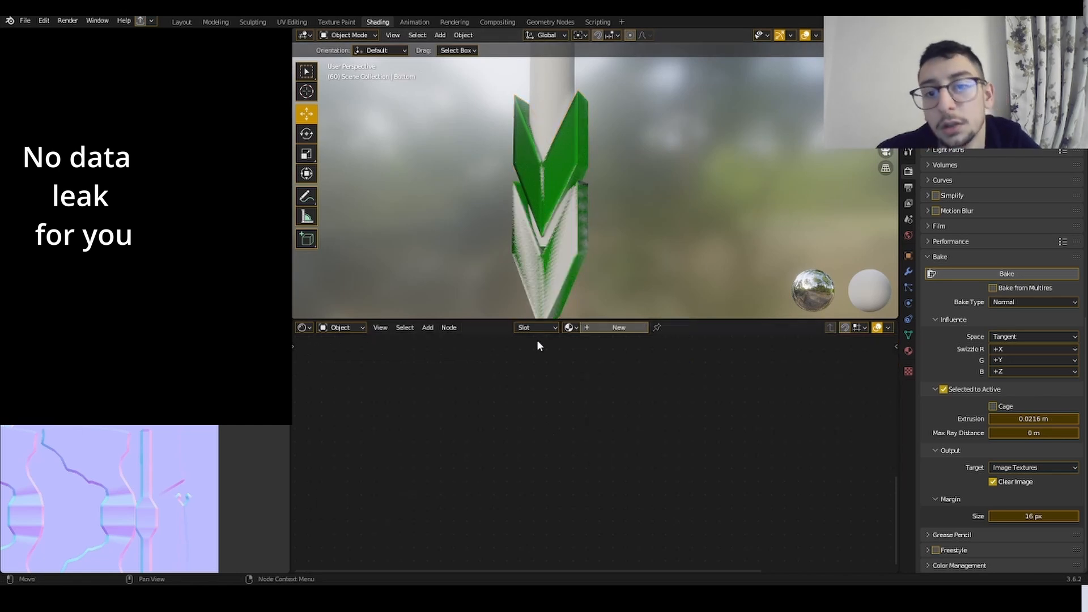
click(573, 327)
click(595, 355)
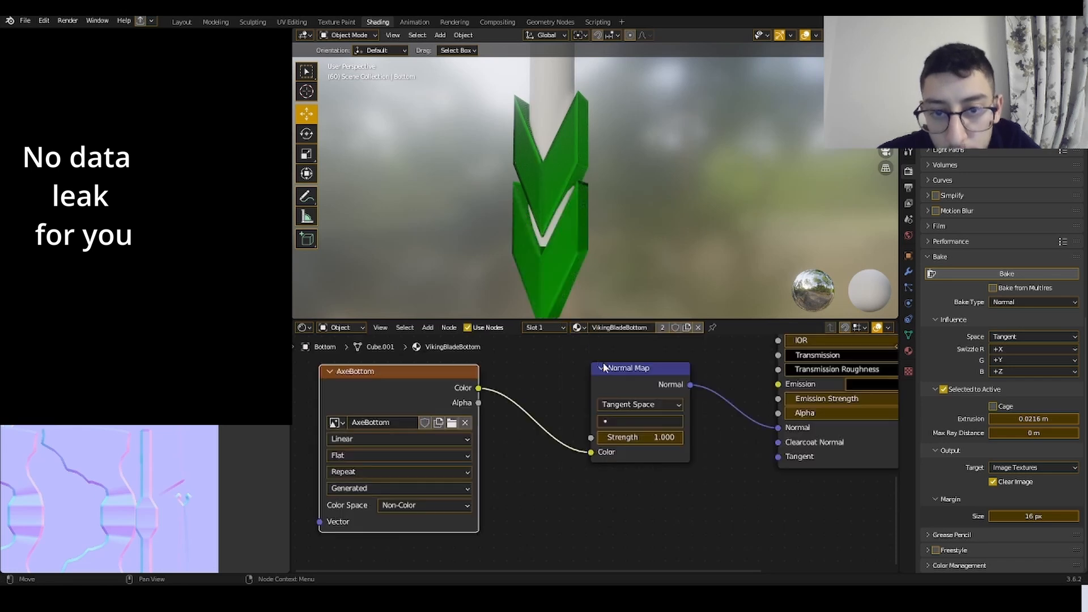
- Unlink VikingBladeBottom from the high-poly bottom piece and add the low-poly bottom to the selection as the active object
click(955, 94)
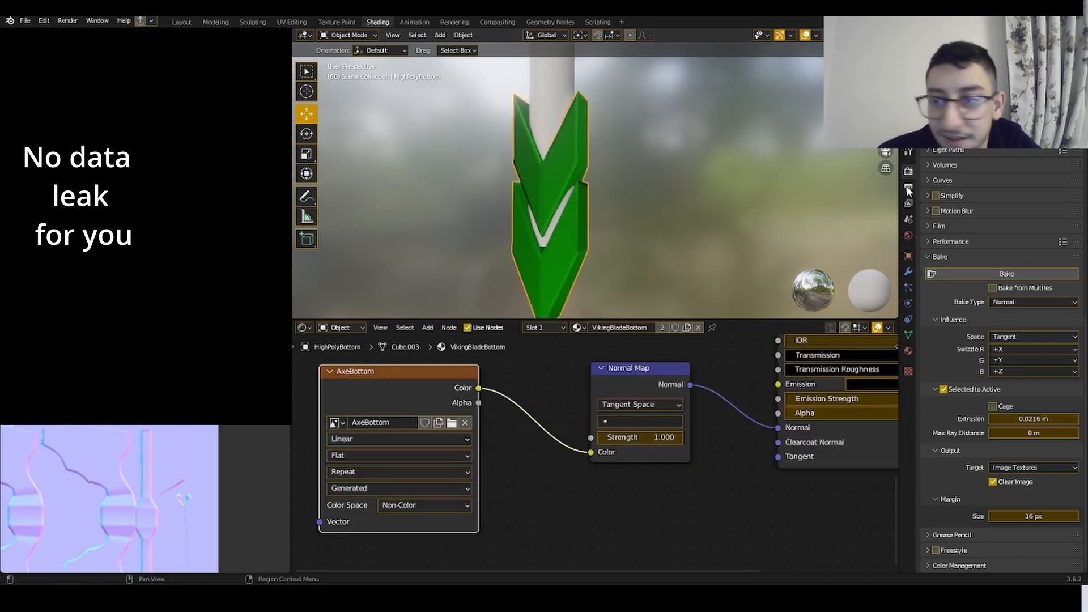
click(699, 327)
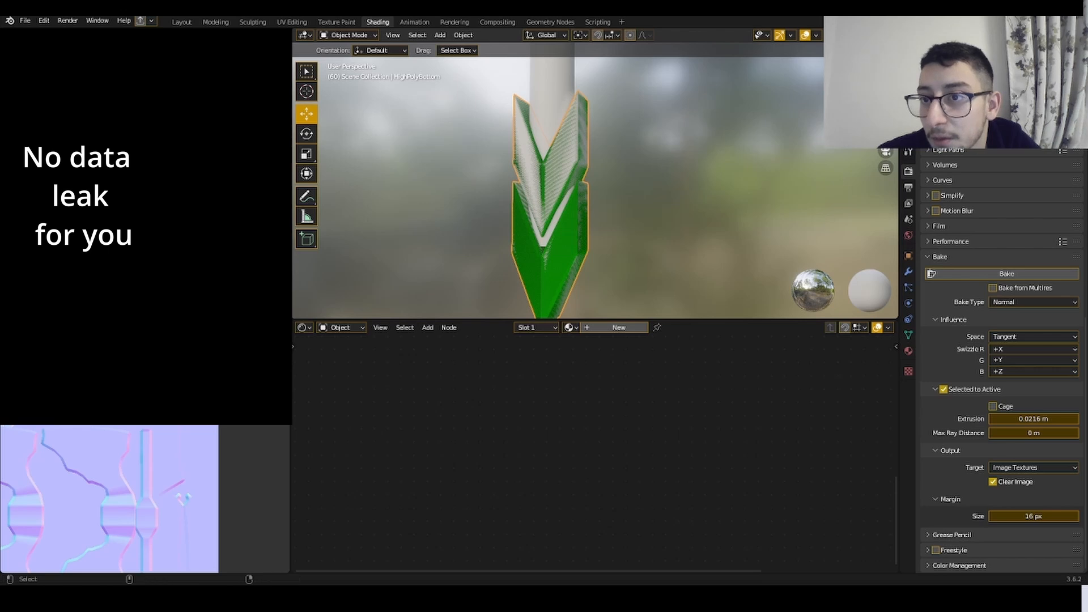
ctrl+click(955, 85)
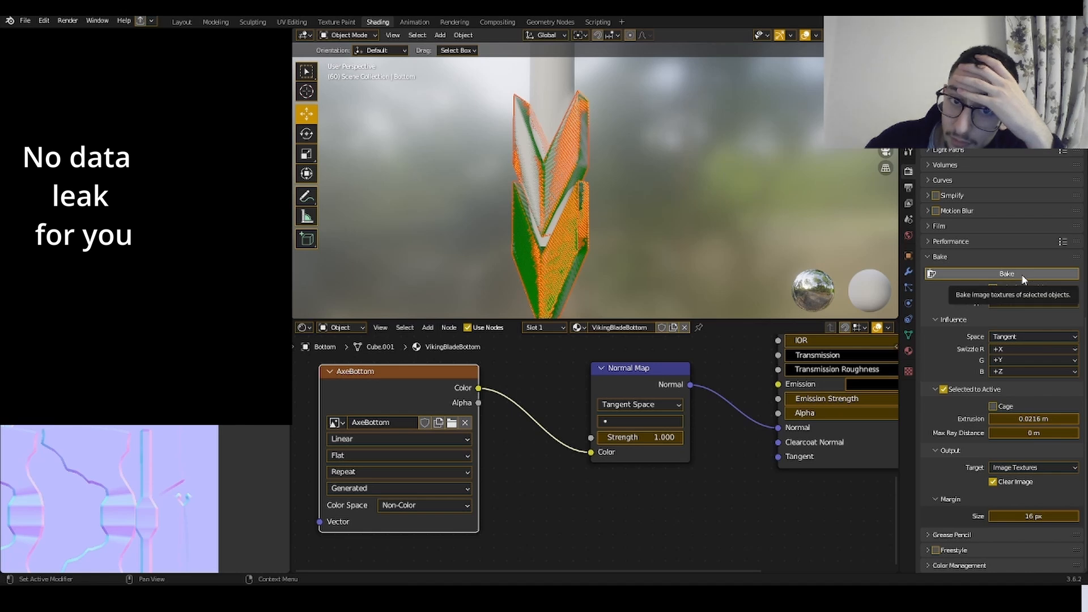
- Try to fatten the low-poly bottom piece's mesh by about 0.0227 m along its normals, and undo it
click(564, 237)
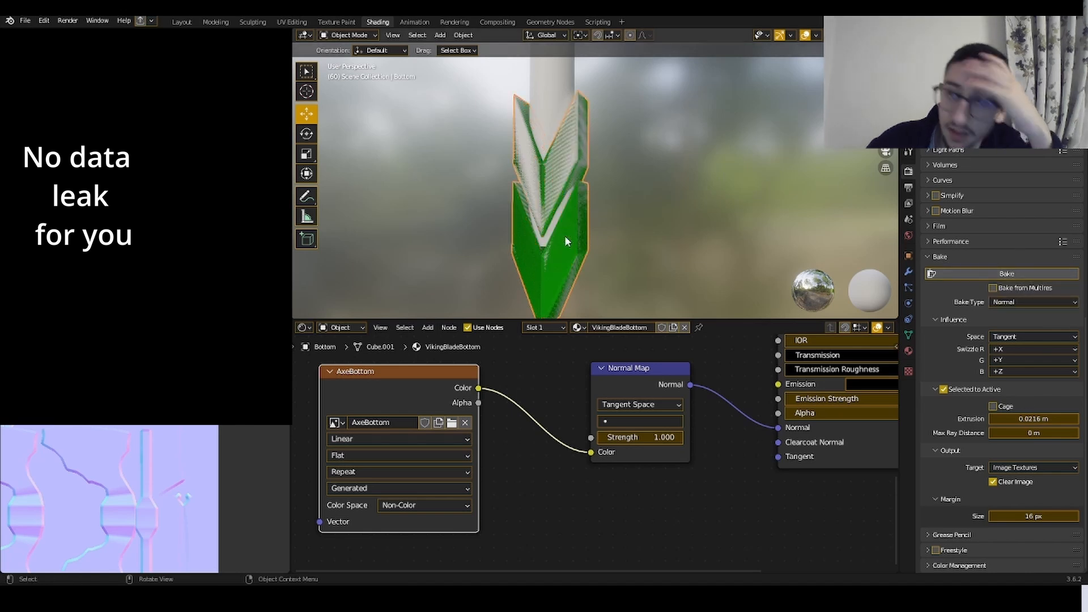
click(579, 229)
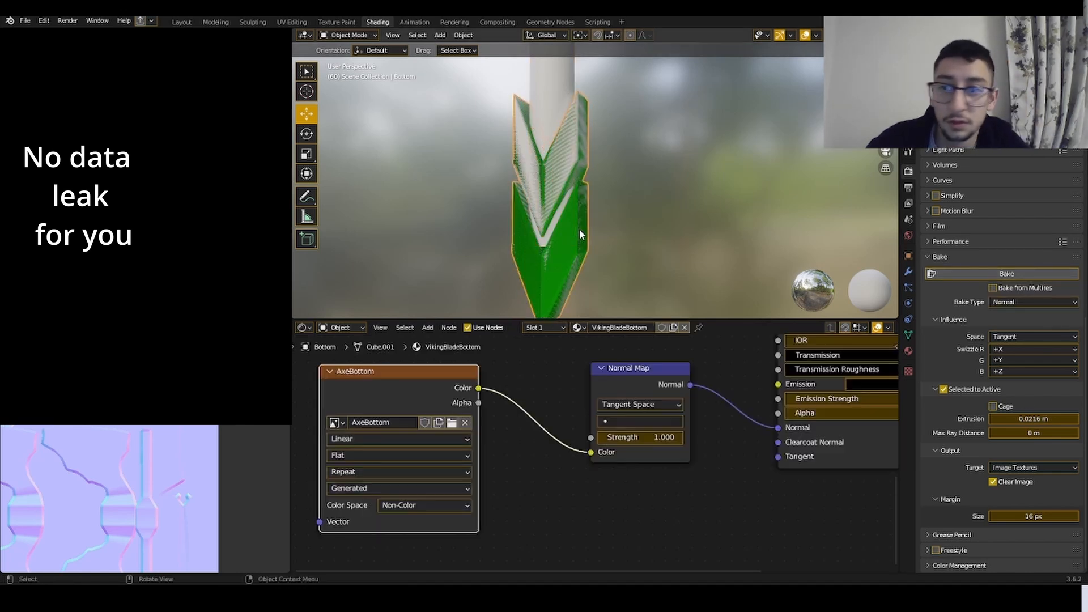
click(349, 35)
click(347, 60)
key(alt+s)
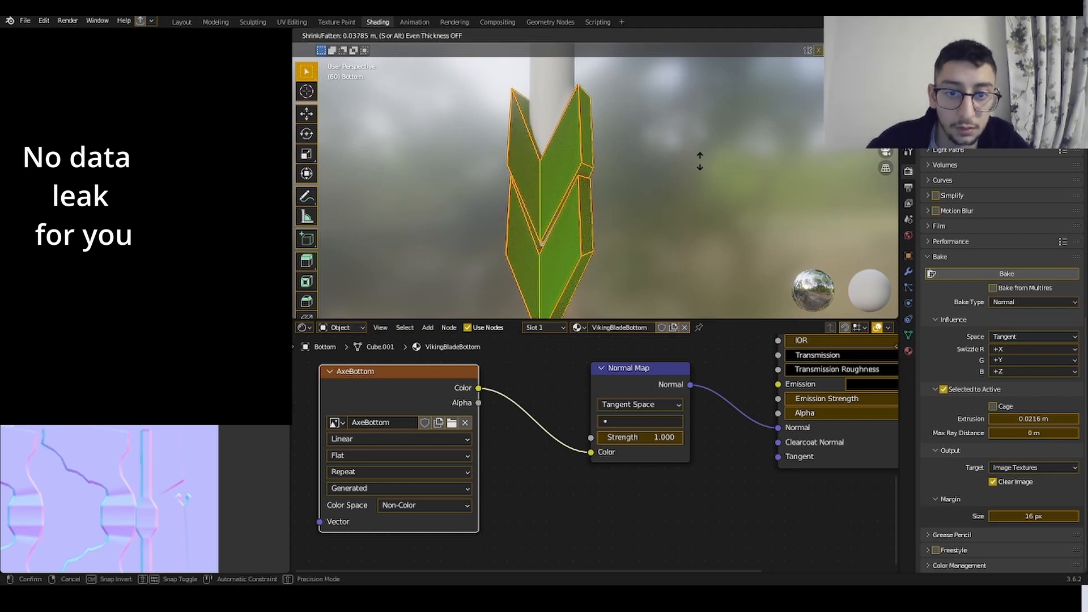
click(700, 161)
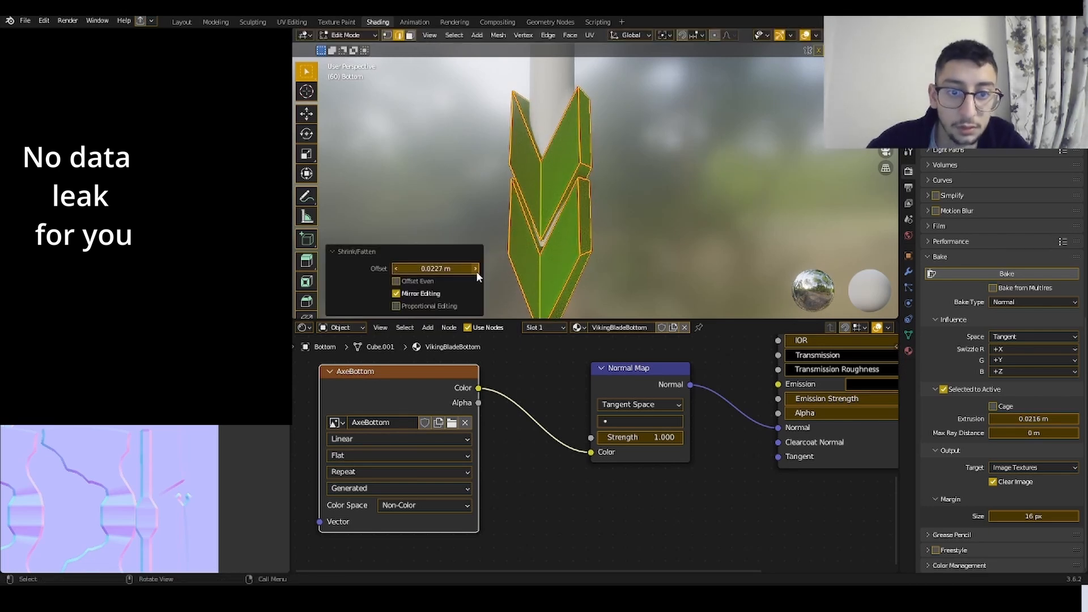
key(ctrl+z)
click(326, 35)
click(340, 46)
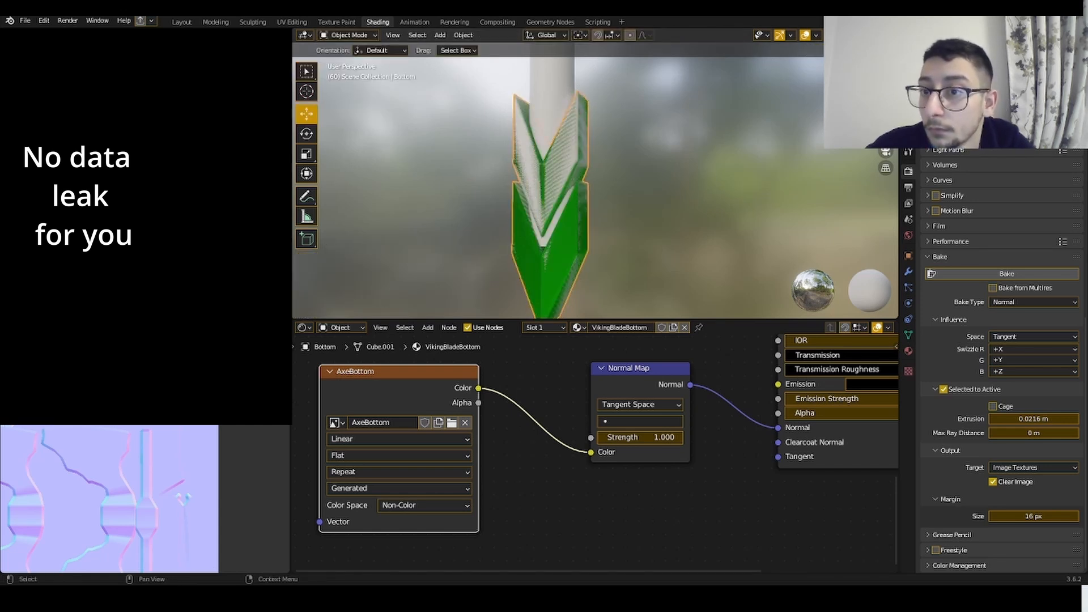
- Bake the normals from the high-poly bottom onto the active low-poly bottom and show the AxeBottom image in the image editor
click(958, 107)
ctrl+click(958, 96)
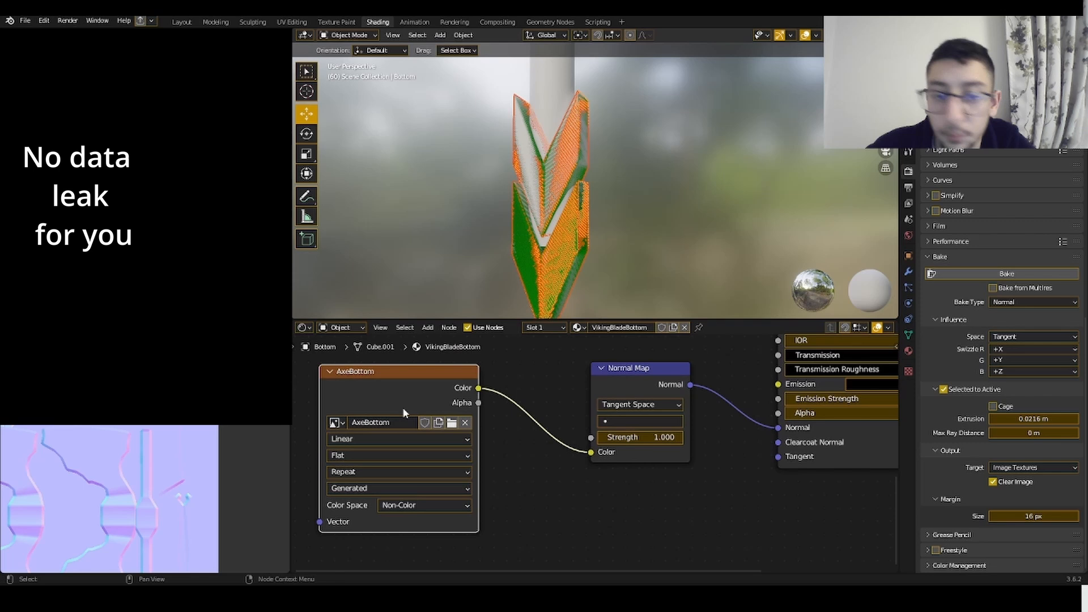
click(1066, 272)
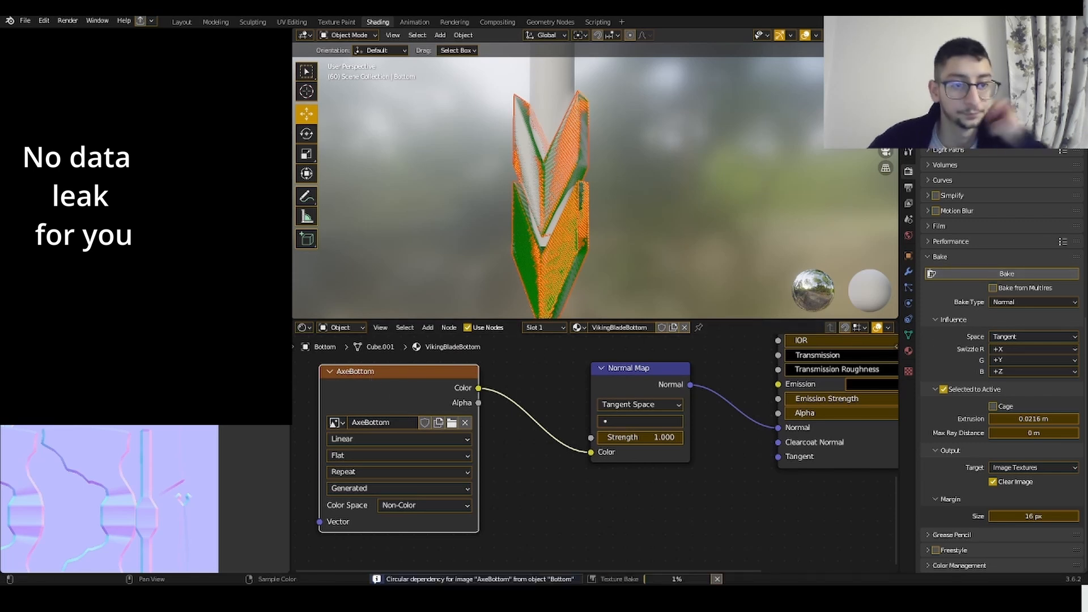
click(95, 328)
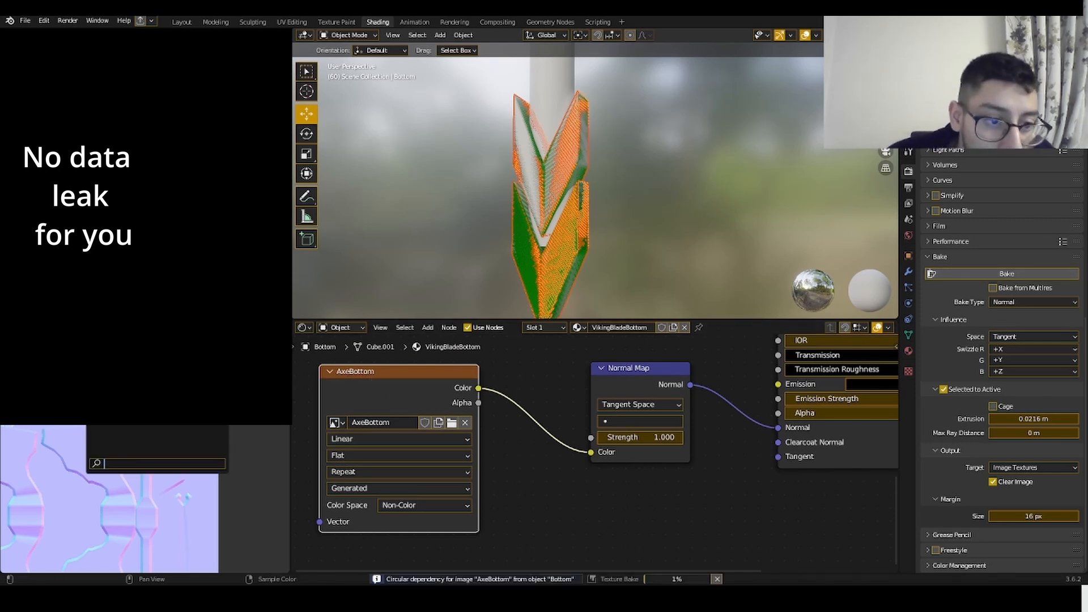
click(130, 354)
- Examine the baked AxeBottom map and the low-poly bottom's shading with the high-poly piece hidden
scroll(108, 440, up, 4)
middle_drag(36, 435, 120, 447)
scroll(110, 440, down, 5)
scroll(113, 444, up, 7)
scroll(128, 448, down, 5)
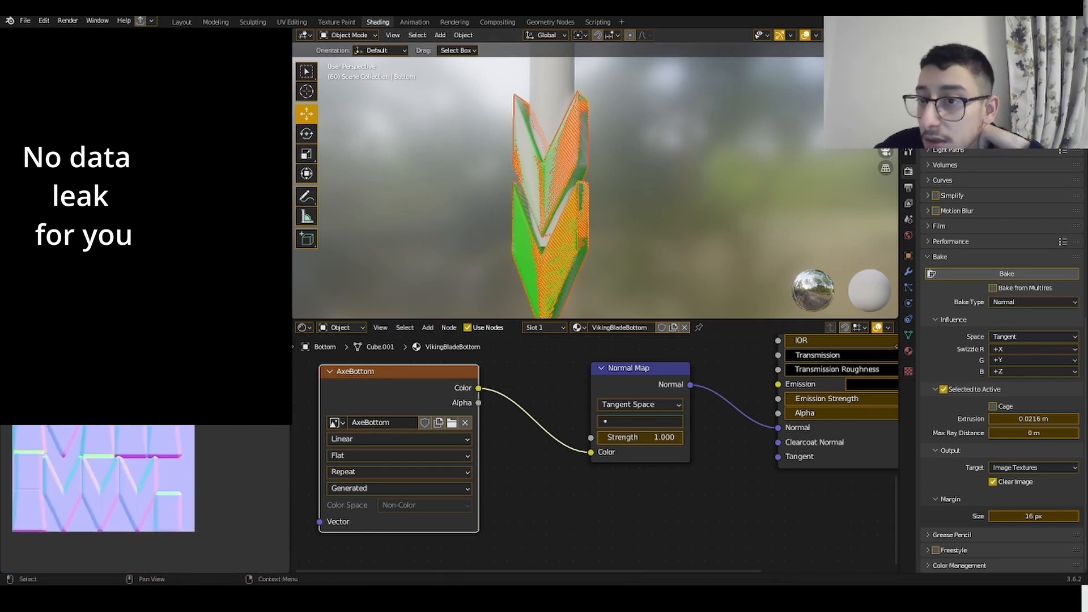
scroll(502, 213, up, 5)
middle_drag(544, 204, 597, 212)
scroll(522, 245, up, 6)
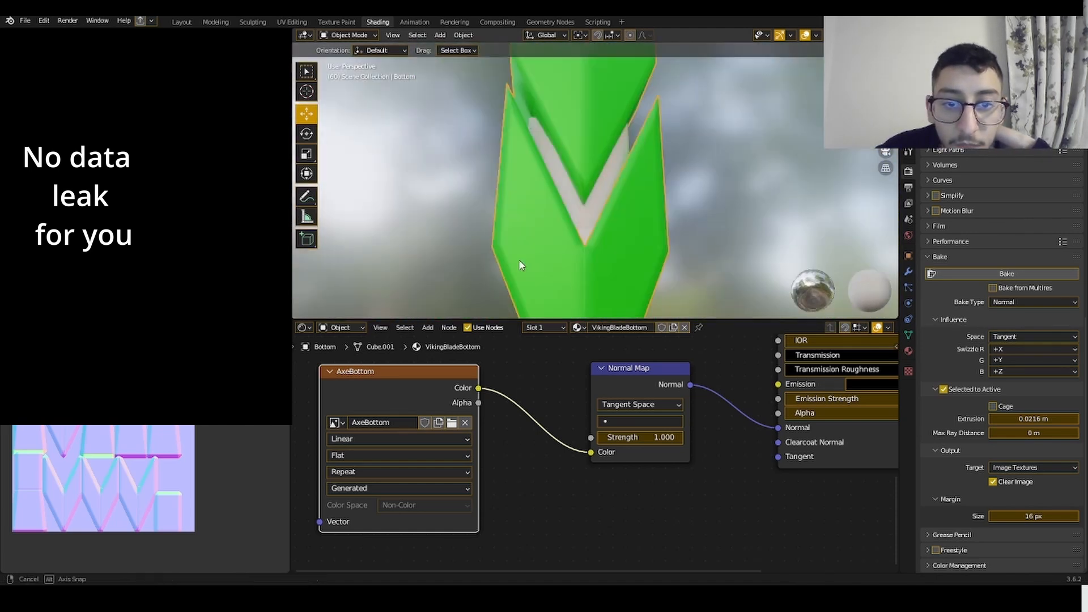
middle_drag(542, 242, 546, 208)
scroll(579, 238, up, 3)
scroll(586, 237, down, 5)
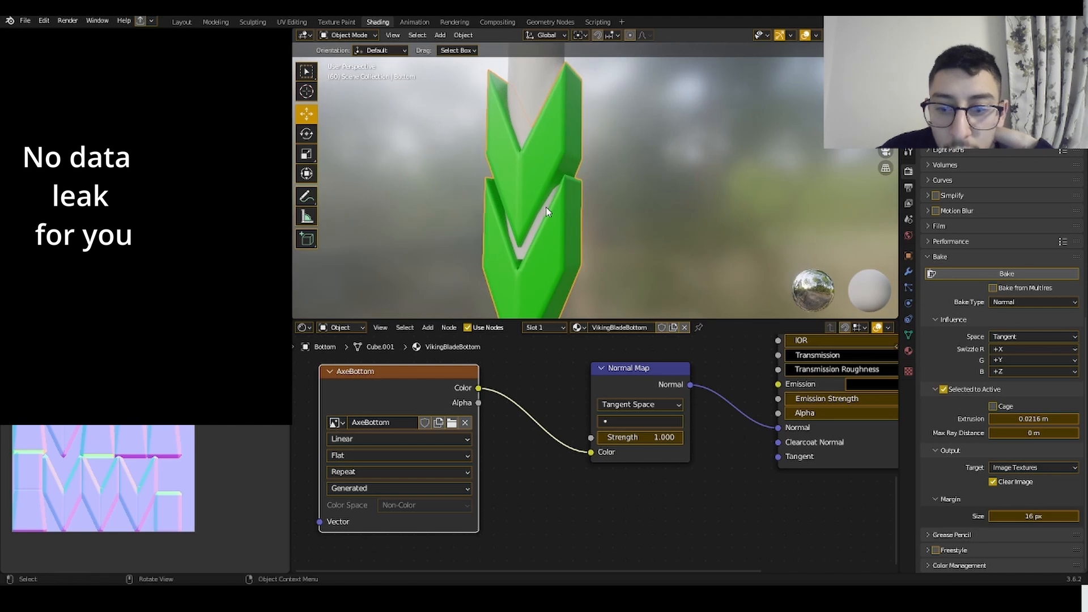
- Set the bake extrusion to 0.01 m and run the normal bake for the low-poly bottom
click(958, 90)
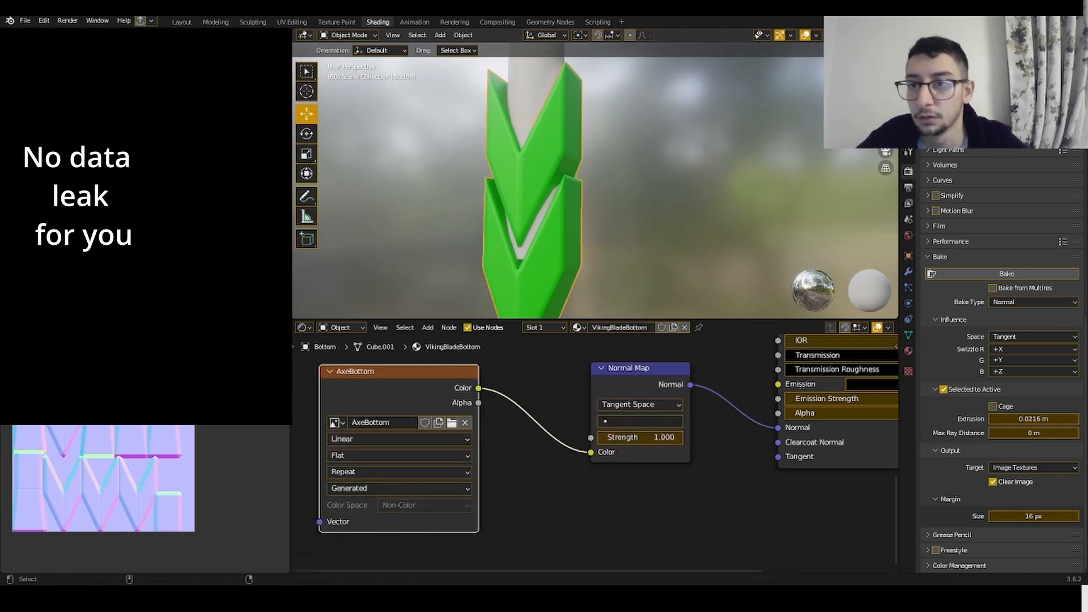
click(1044, 420)
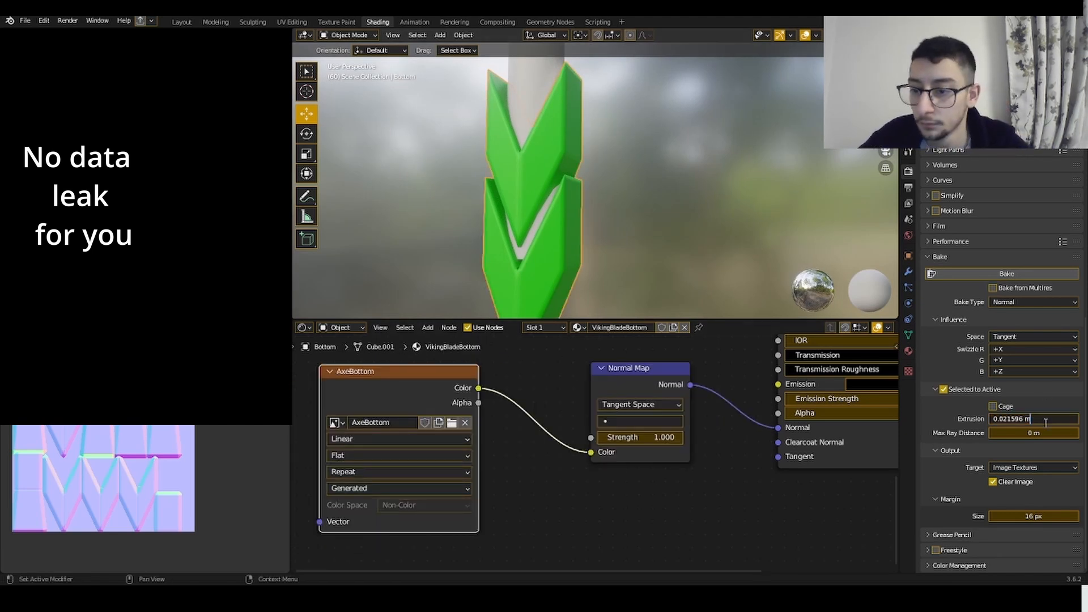
key(BackSpace)
key(BackSpace)
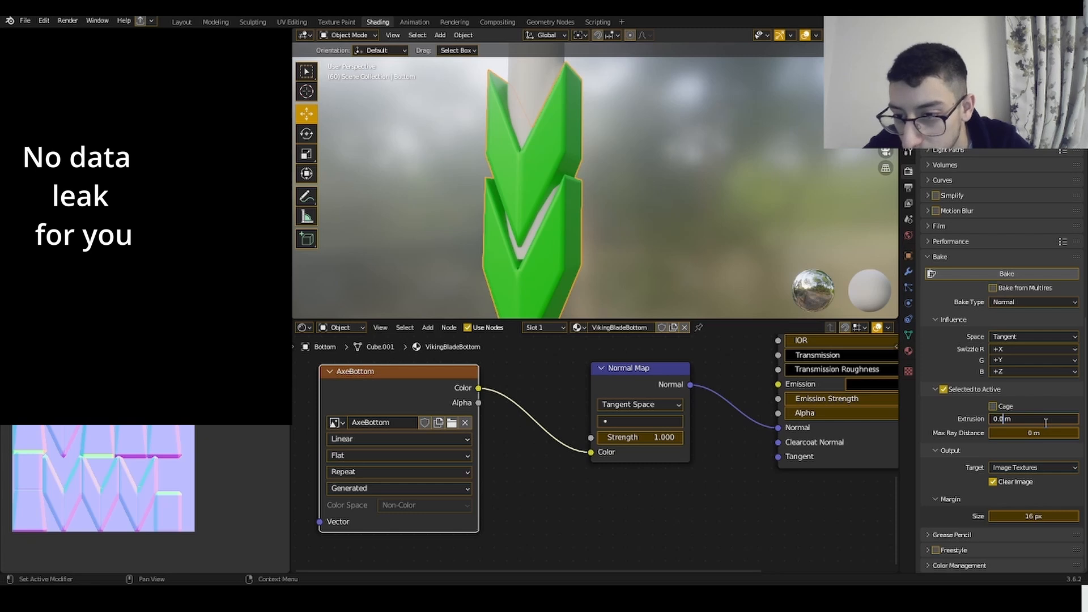
text(1)
key(Return)
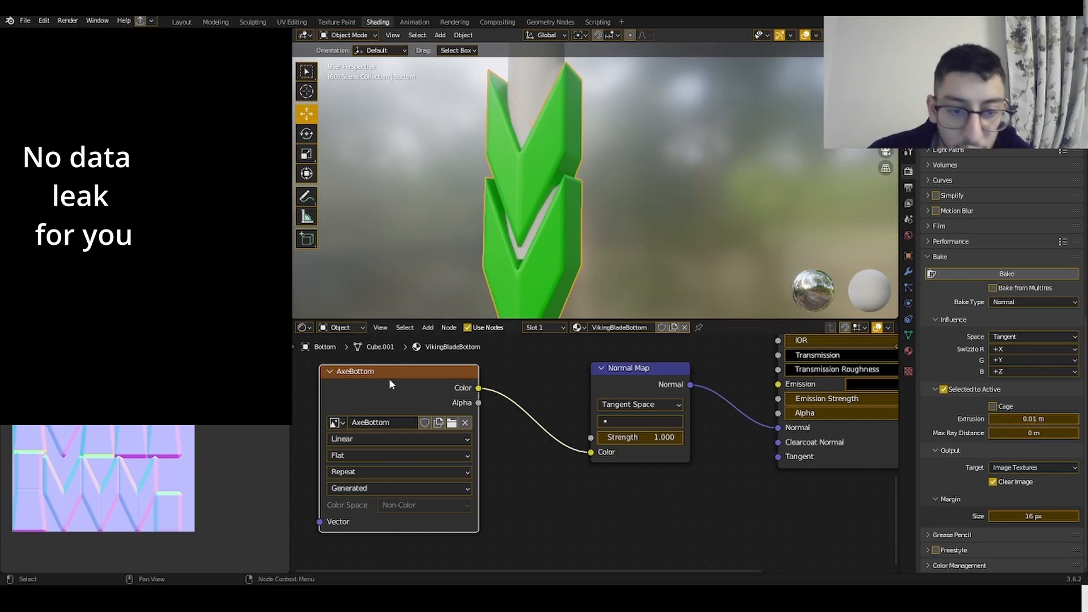
click(1015, 272)
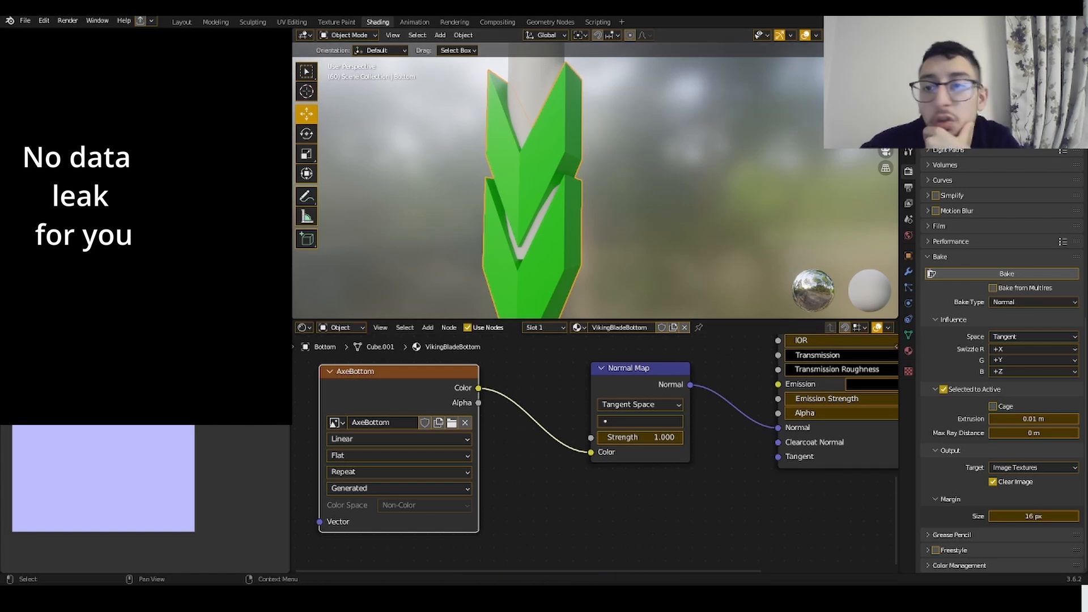
- Show the high-poly bottom, select it with the low-poly bottom as active, and bake the normals onto AxeBottom again
click(1063, 99)
click(970, 99)
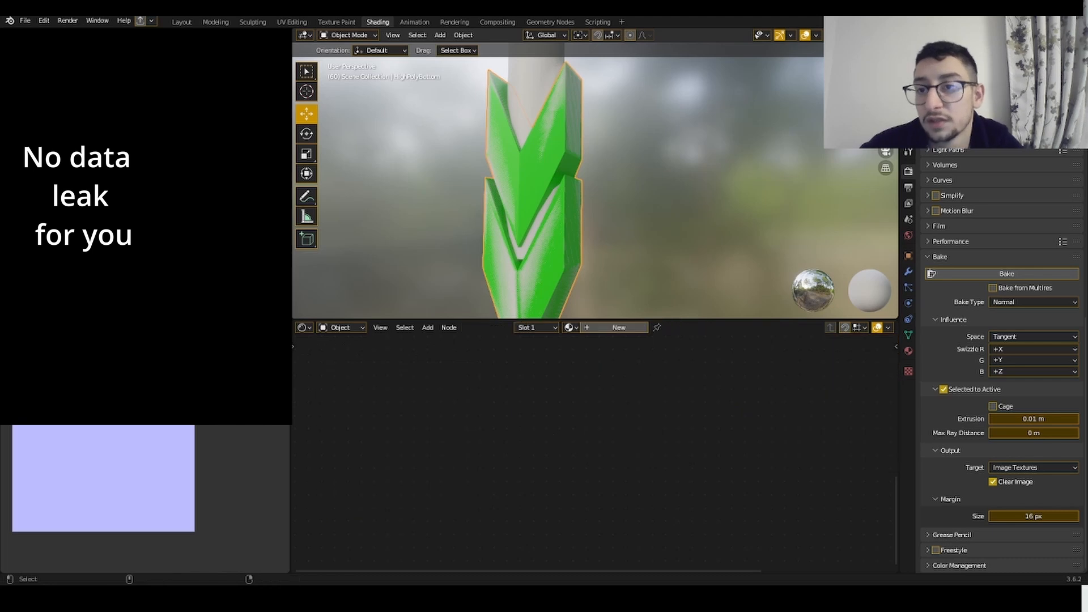
ctrl+click(970, 87)
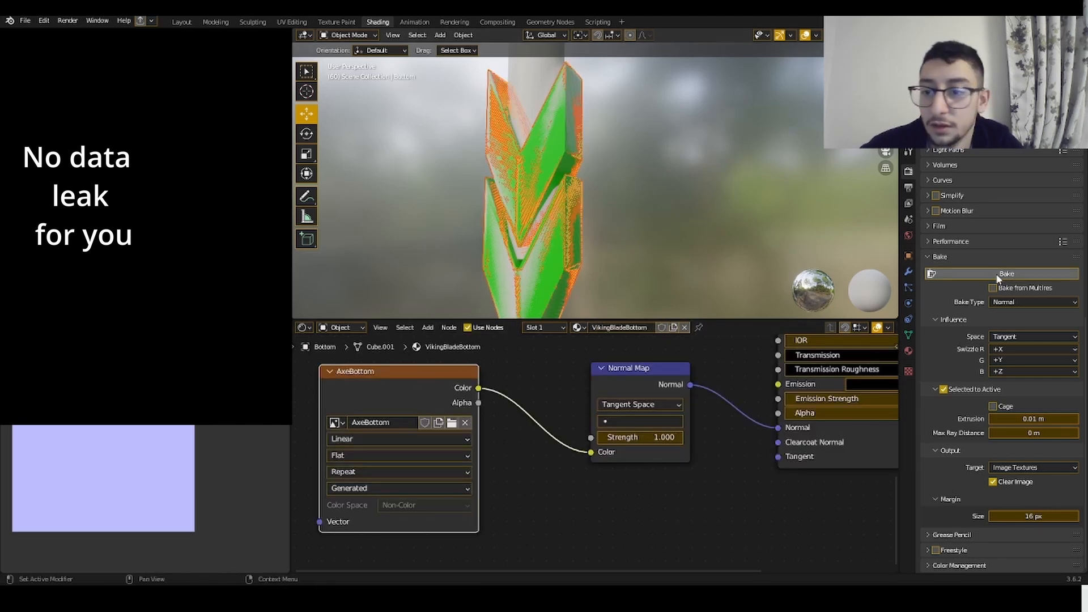
click(980, 273)
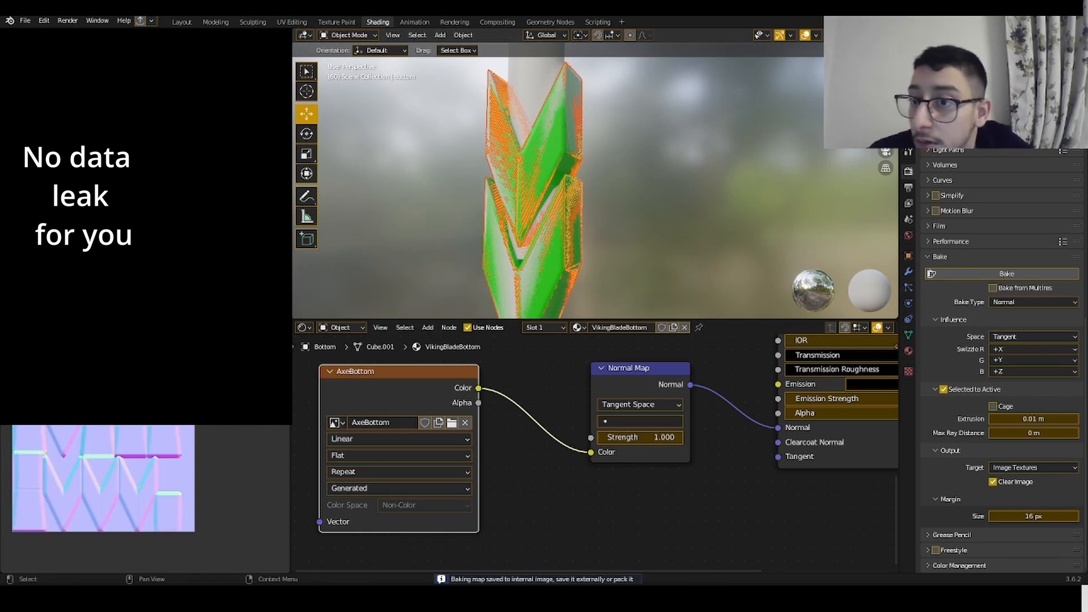
- Hide the high-poly bottom and inspect the low-poly bottom's center seam up close
click(1062, 97)
scroll(505, 175, up, 1)
middle_drag(508, 175, 549, 183)
scroll(581, 180, up, 6)
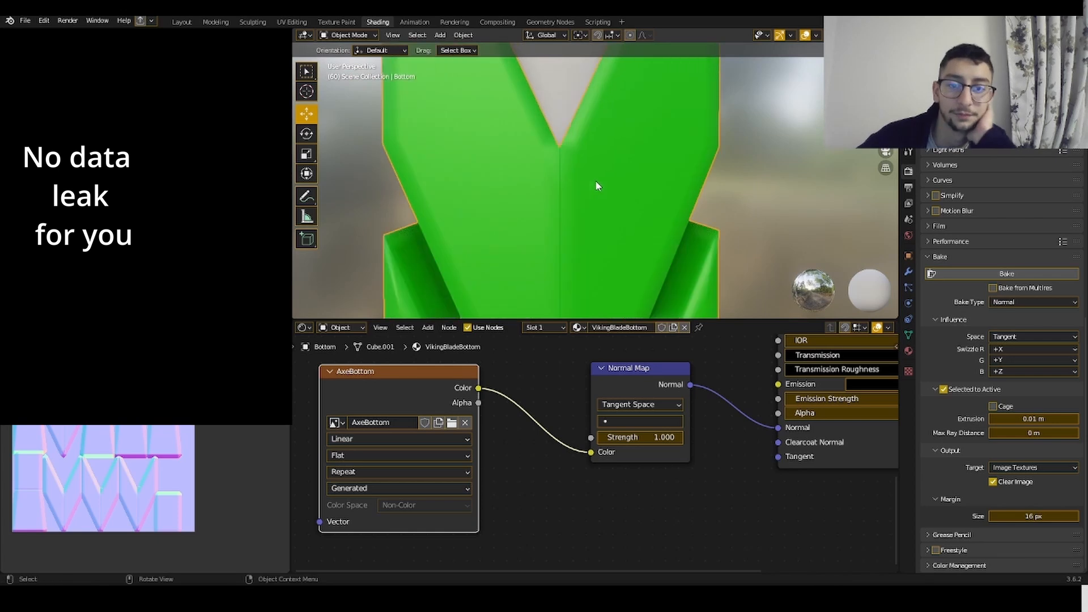
- Try the Closest, Cubic and Smart interpolation modes on the AxeBottom texture, and return it to Linear
click(399, 474)
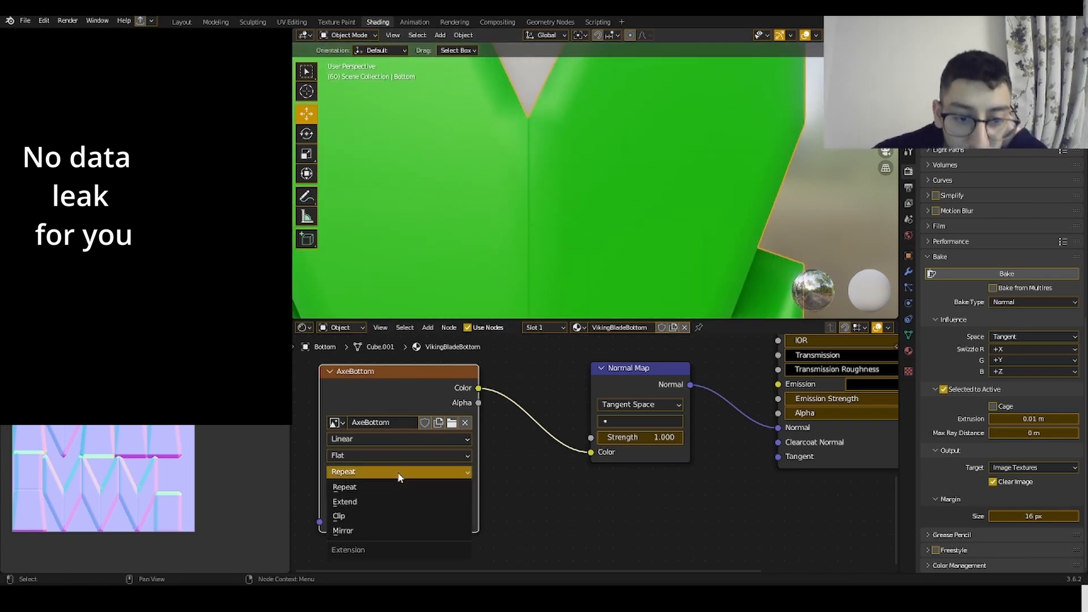
click(350, 454)
click(351, 458)
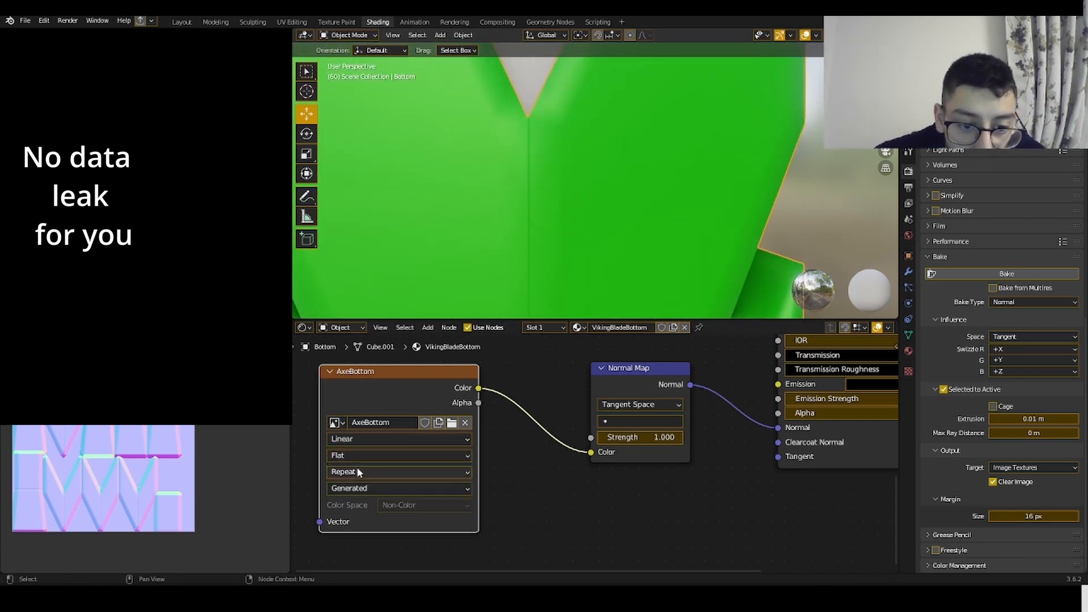
click(359, 472)
click(355, 443)
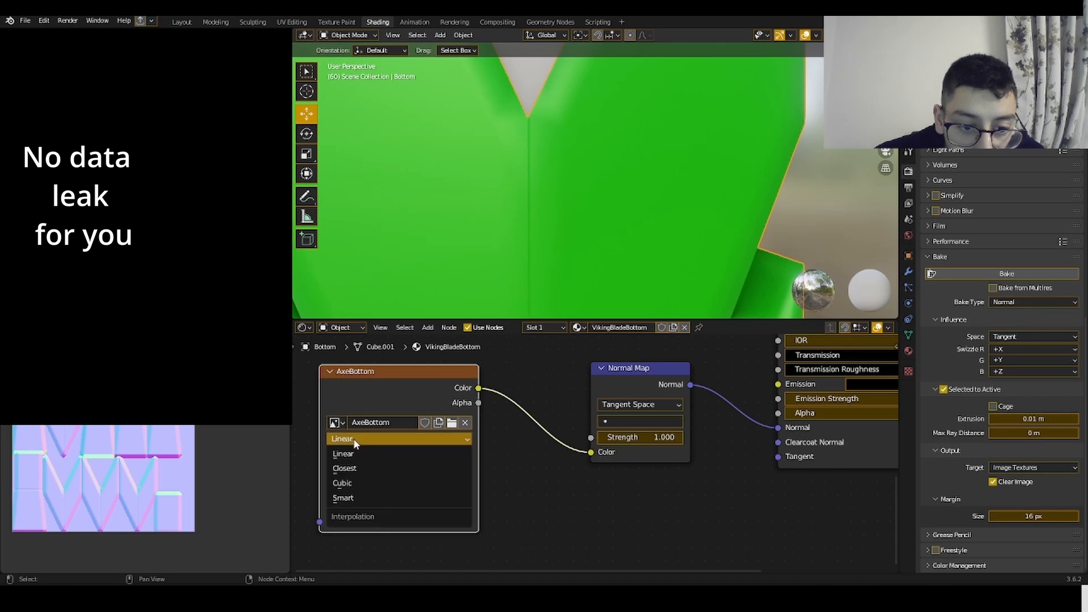
click(355, 468)
click(352, 445)
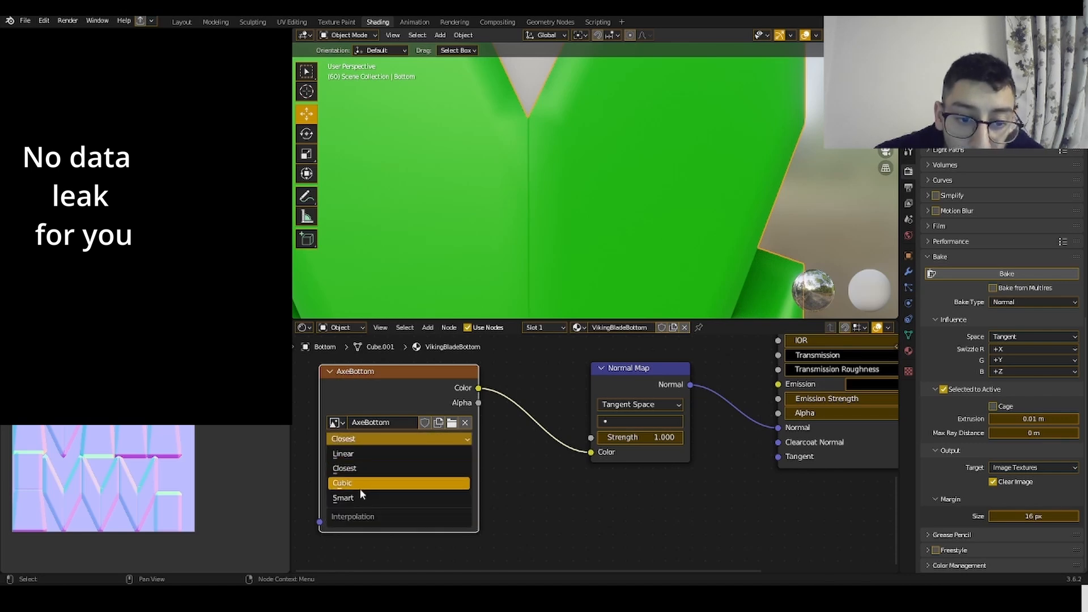
click(363, 454)
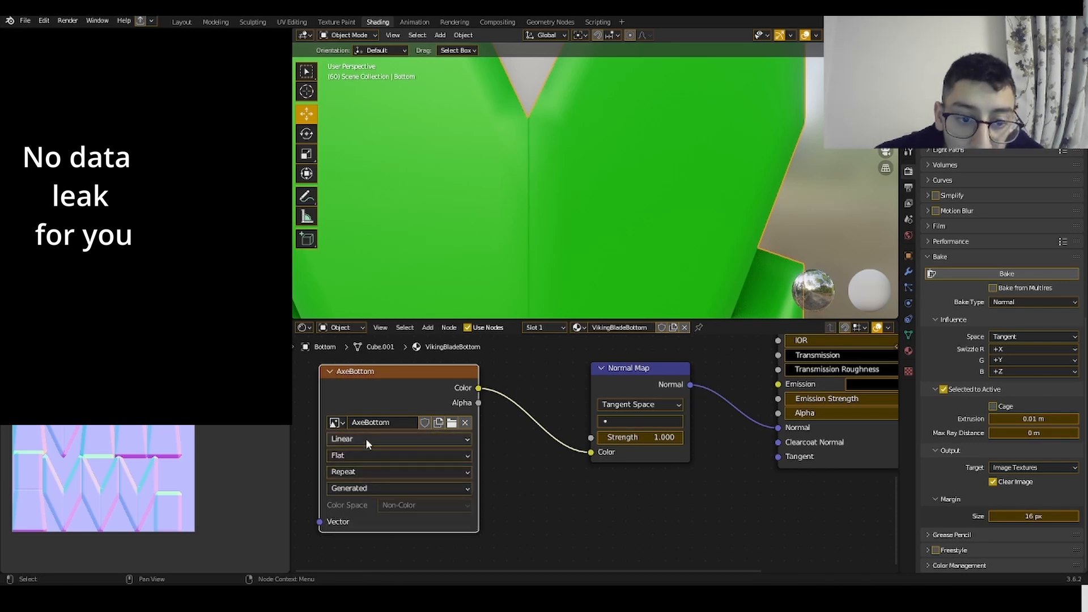
click(365, 438)
click(359, 463)
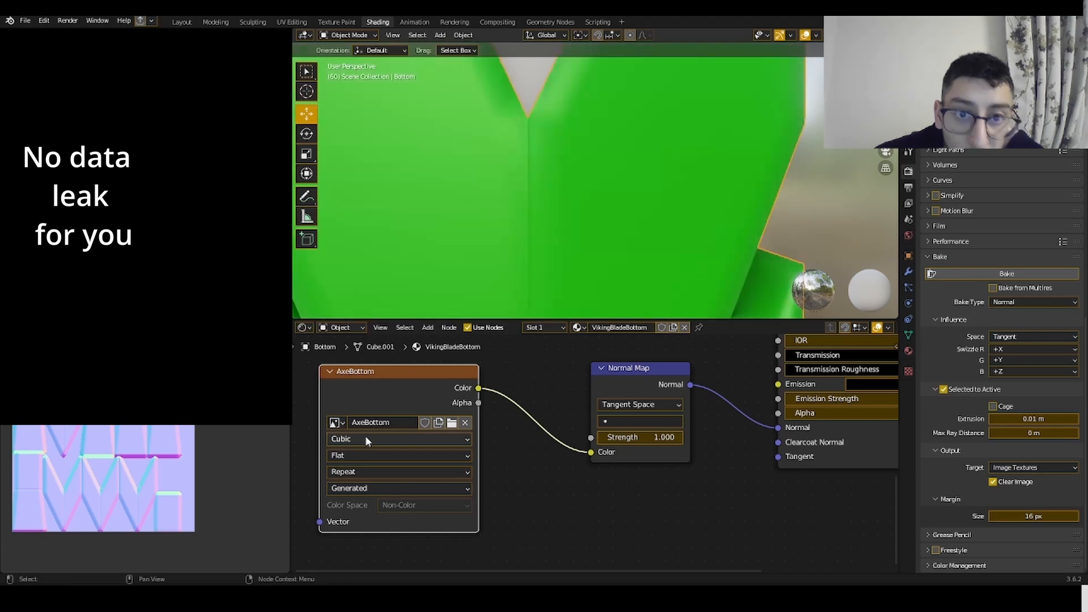
click(365, 436)
click(357, 472)
click(365, 436)
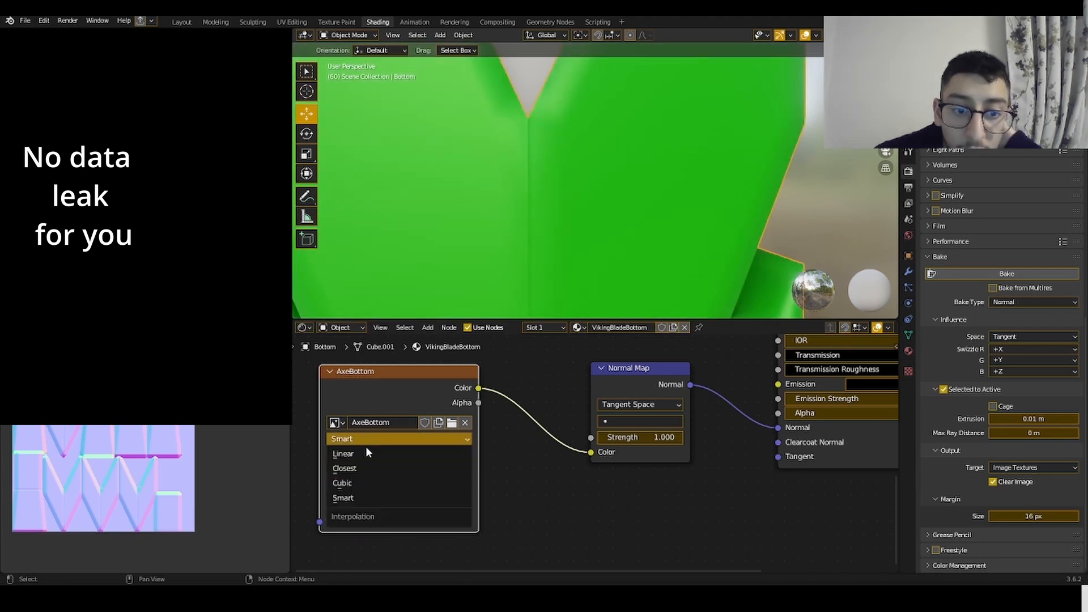
click(367, 453)
click(369, 439)
click(373, 468)
click(373, 439)
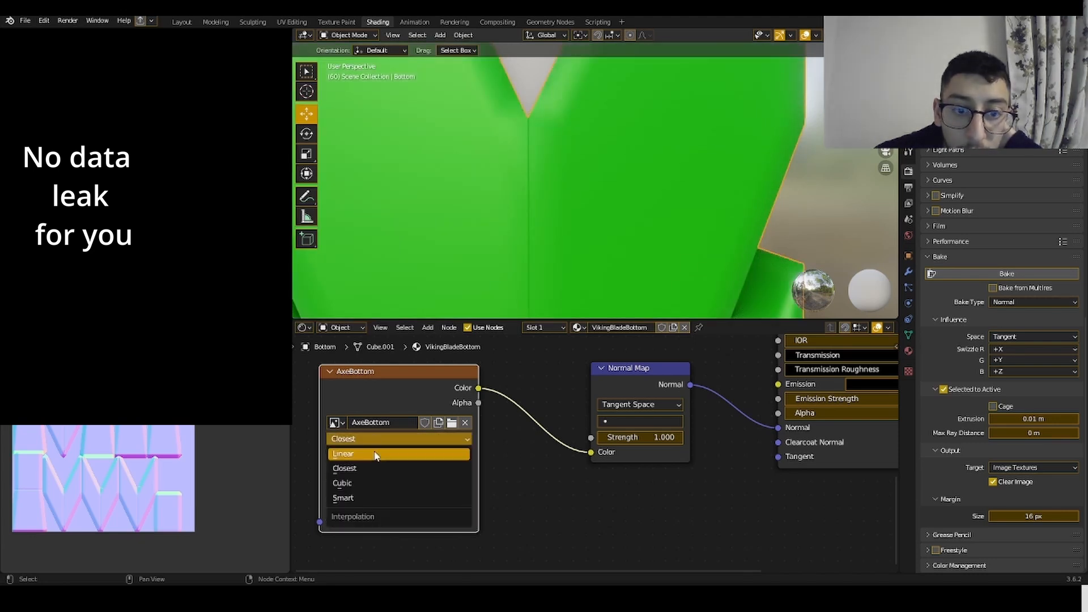
click(373, 454)
- Examine the baked low-poly bottom piece from several angles and distances
middle_drag(589, 215, 587, 255)
scroll(617, 214, down, 5)
scroll(587, 255, down, 3)
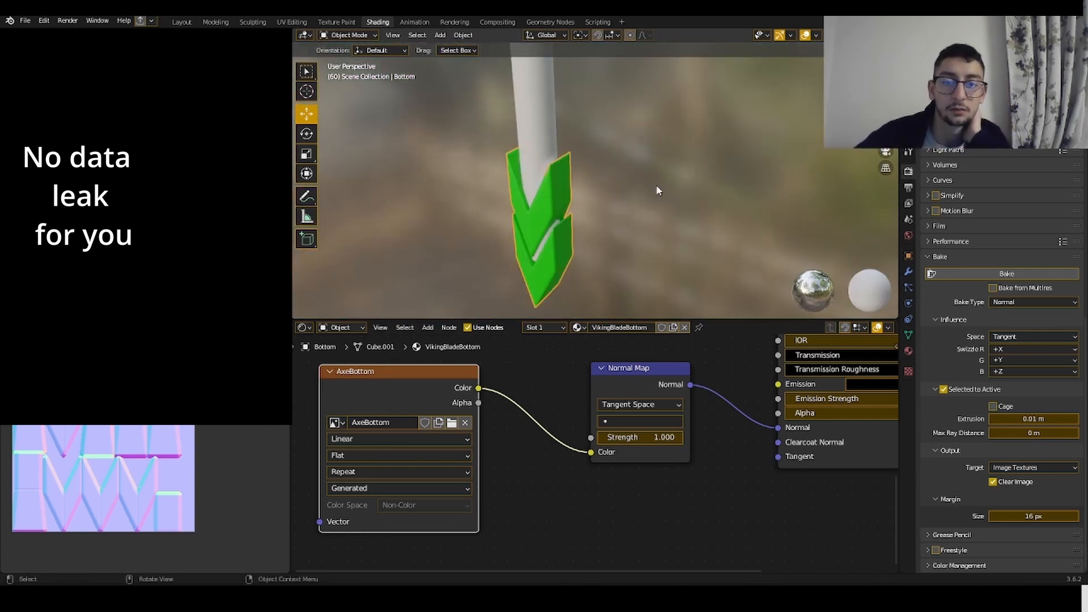
click(681, 142)
scroll(560, 240, up, 4)
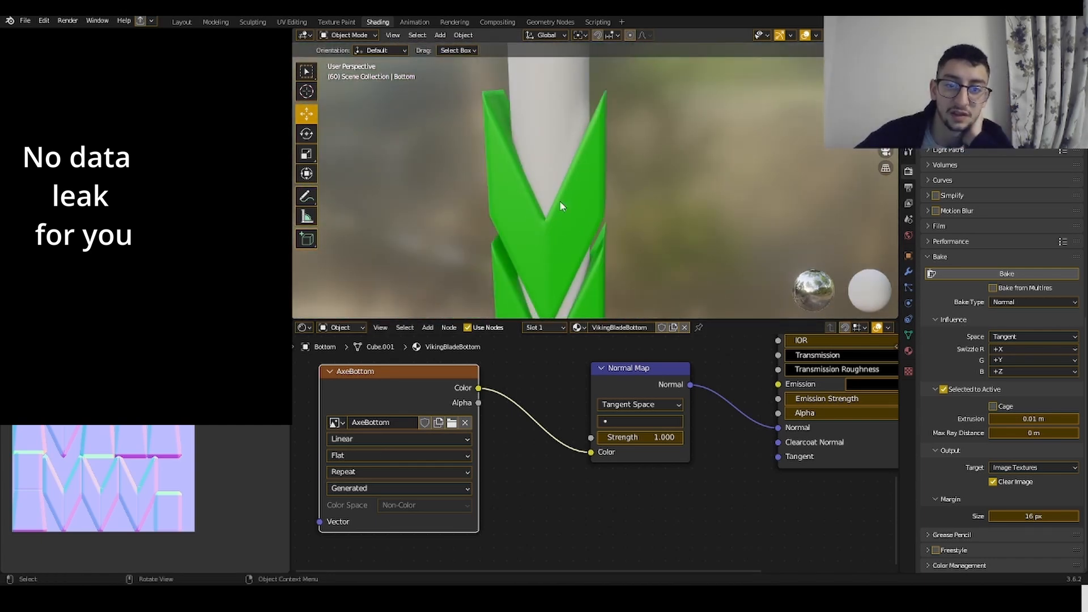
scroll(560, 207, down, 4)
middle_drag(560, 207, 522, 232)
shift+middle_drag(572, 68, 621, 272)
scroll(609, 169, down, 4)
- Select the handle cylinder and examine its top end where it passes through the axe head
click(598, 200)
click(598, 278)
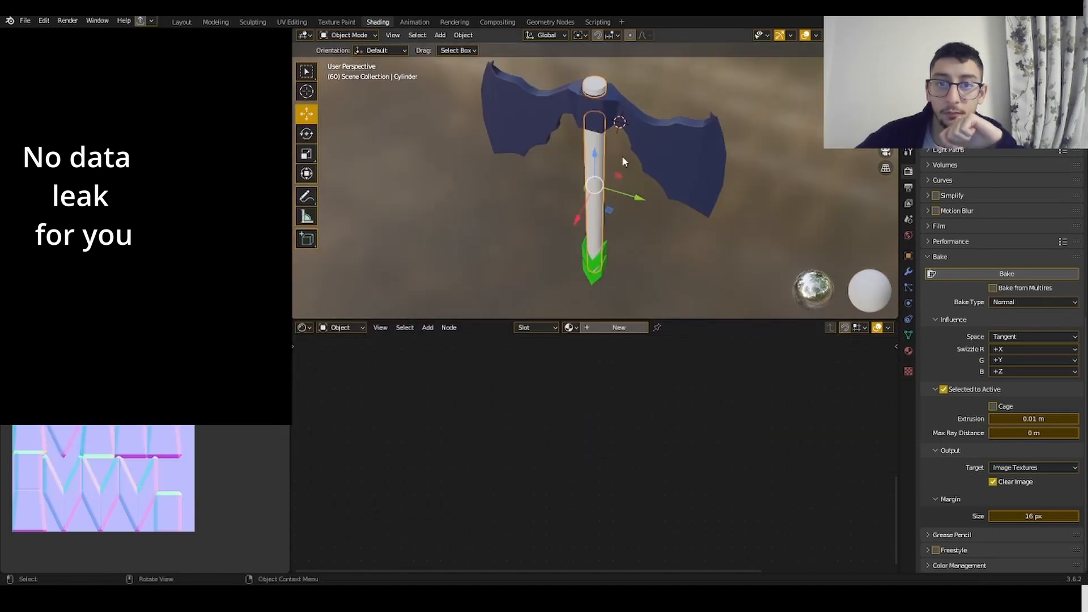
click(603, 107)
key(KP_Decimal)
shift+middle_drag(622, 108, 657, 124)
scroll(603, 227, up, 3)
scroll(539, 174, down, 4)
scroll(570, 180, up, 6)
scroll(636, 214, down, 6)
shift+middle_drag(721, 290, 675, 284)
click(718, 233)
scroll(548, 114, up, 5)
middle_drag(548, 114, 481, 125)
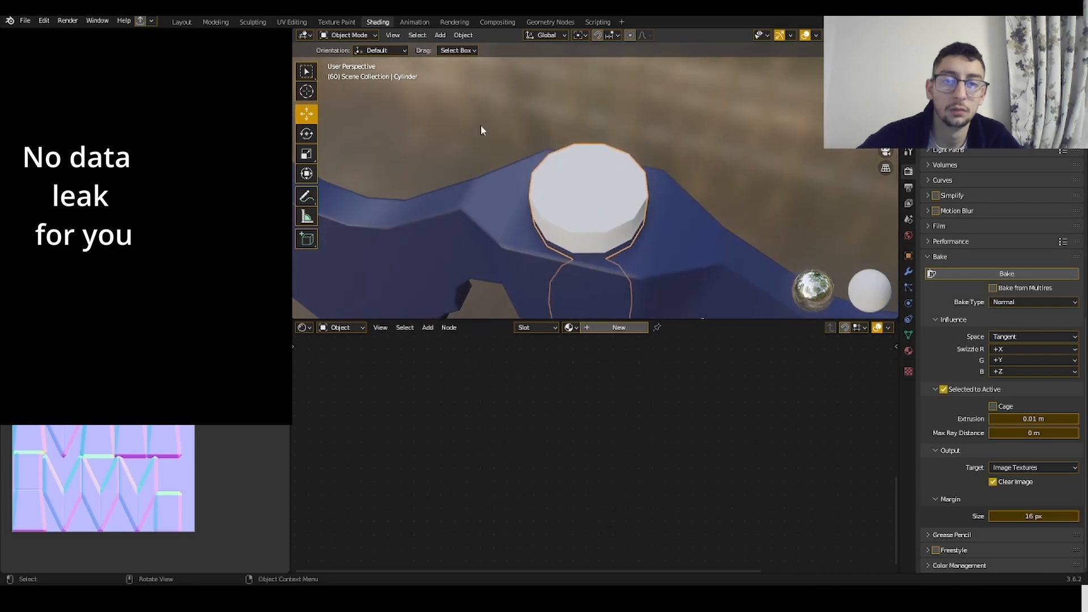
- Bevel the edge loop around the rim of the handle's top cap
click(355, 34)
click(349, 61)
alt+click(614, 235)
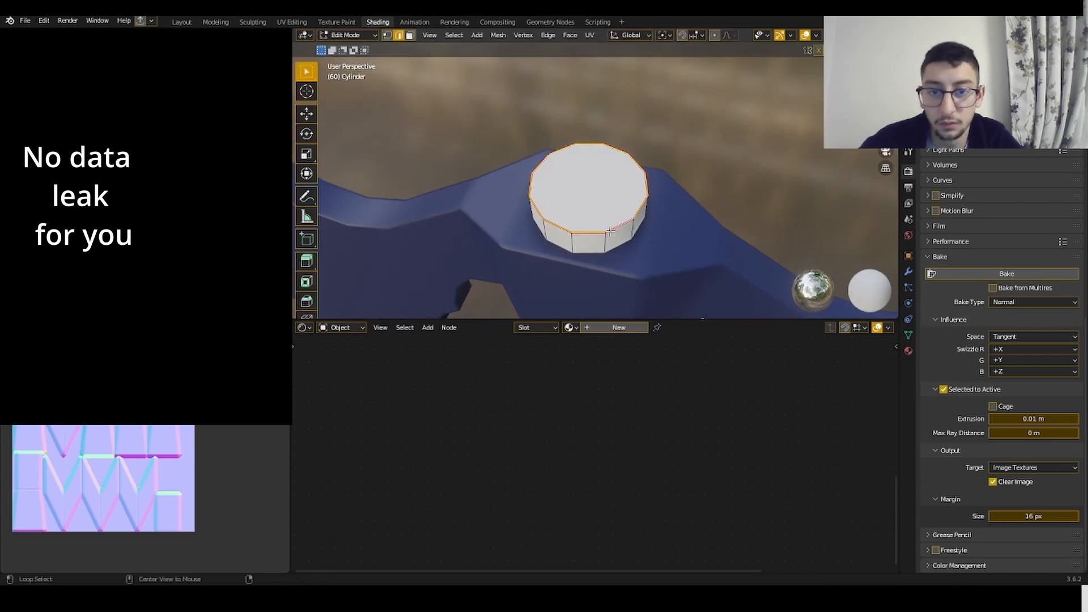
key(ctrl+b)
click(687, 208)
- Compare the handle's top with and without the rim bevel by undoing and redoing it
scroll(687, 209, down, 6)
mouse_move(687, 209)
middle_down()
mouse_move(677, 170)
mouse_move(690, 226)
middle_up()
scroll(690, 225, up, 6)
key(ctrl+z)
scroll(691, 230, down, 8)
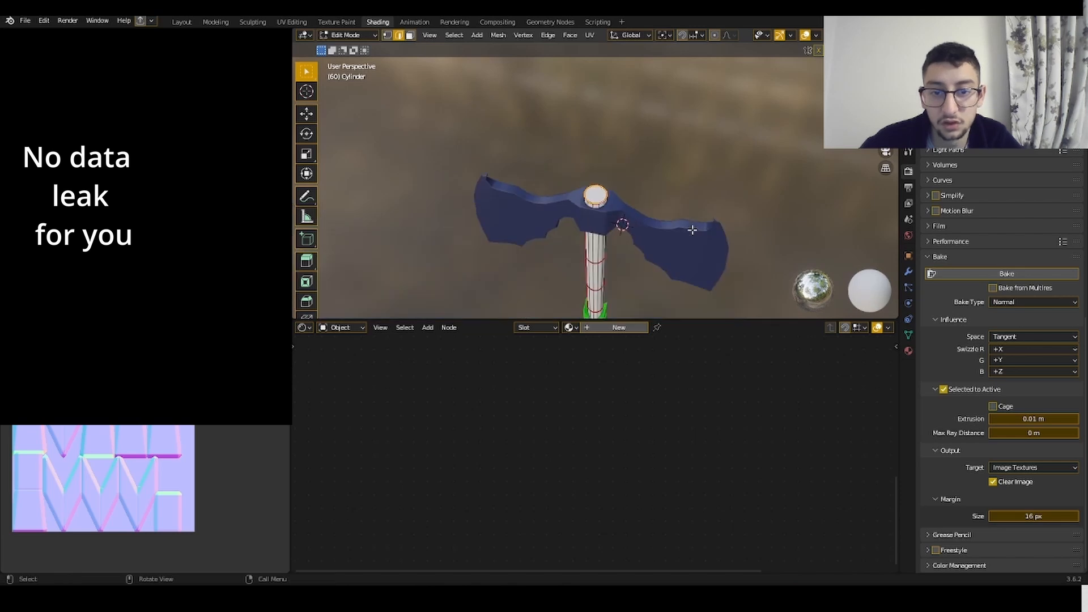
scroll(692, 230, up, 8)
key(ctrl+shift+z)
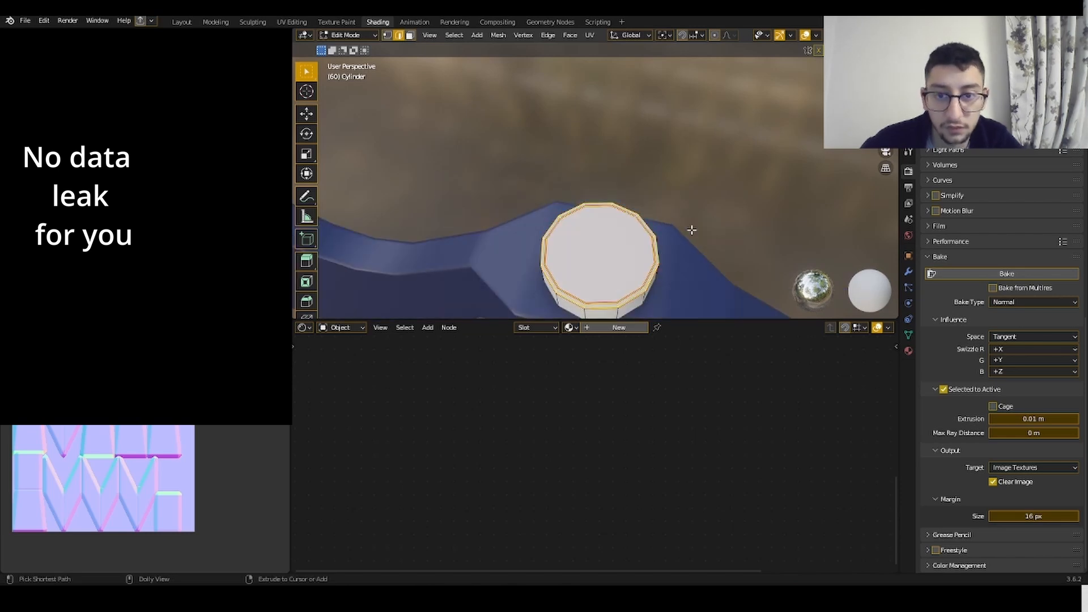
- Undo the handle's rim bevel, duplicate the handle in place and open the copy for mesh editing
key(ctrl+z)
key(ctrl+z)
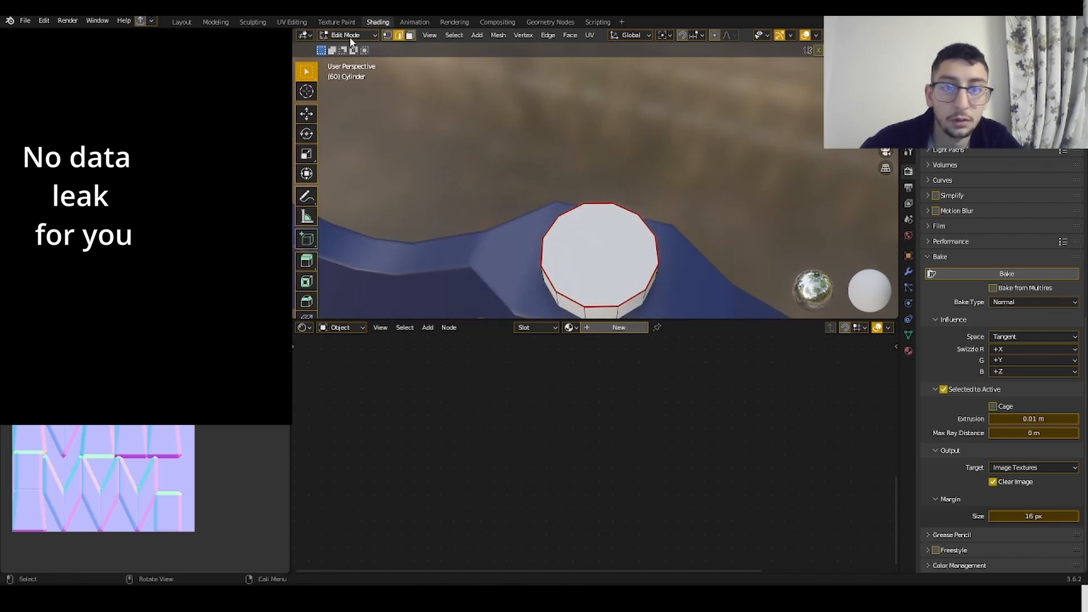
click(347, 35)
click(349, 42)
key(shift+d)
right_click(694, 203)
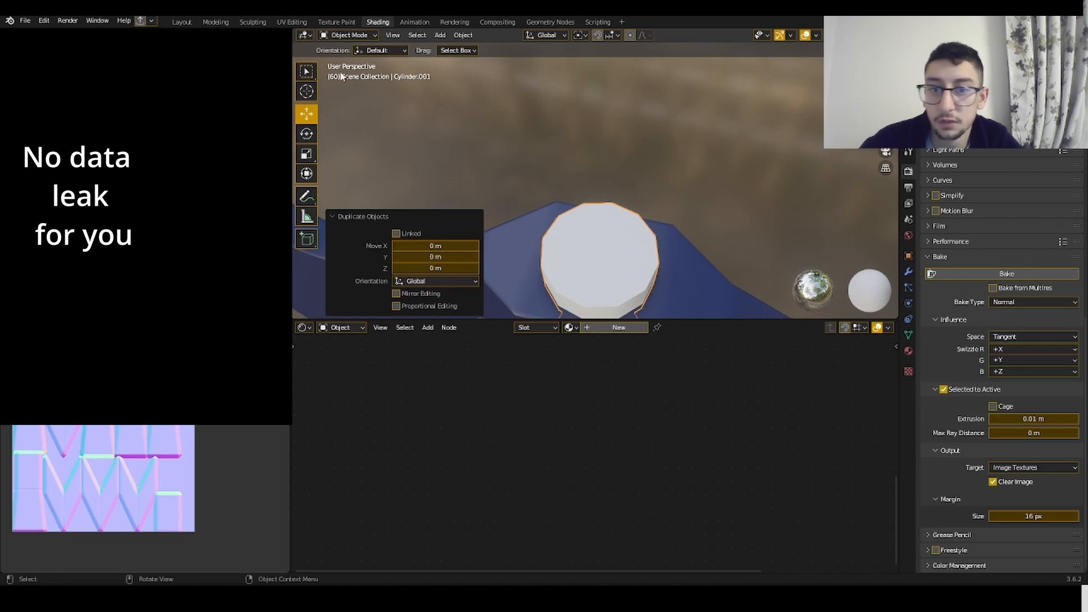
click(347, 35)
click(347, 46)
- Try to bevel the duplicated handle with its whole mesh selected
key(a)
key(ctrl+b)
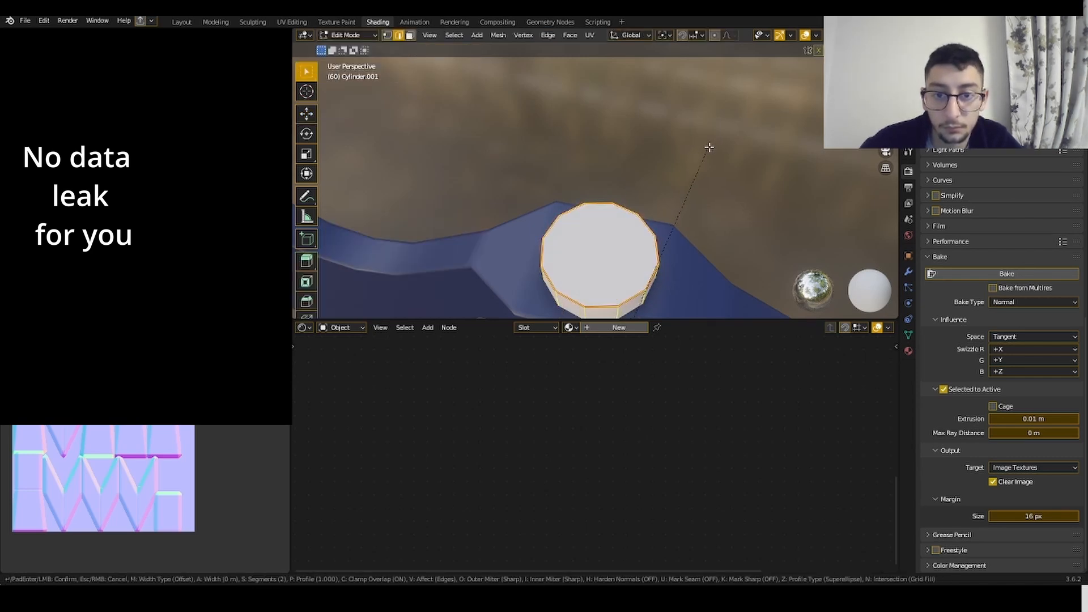
click(712, 146)
key(ctrl+z)
key(alt+a)
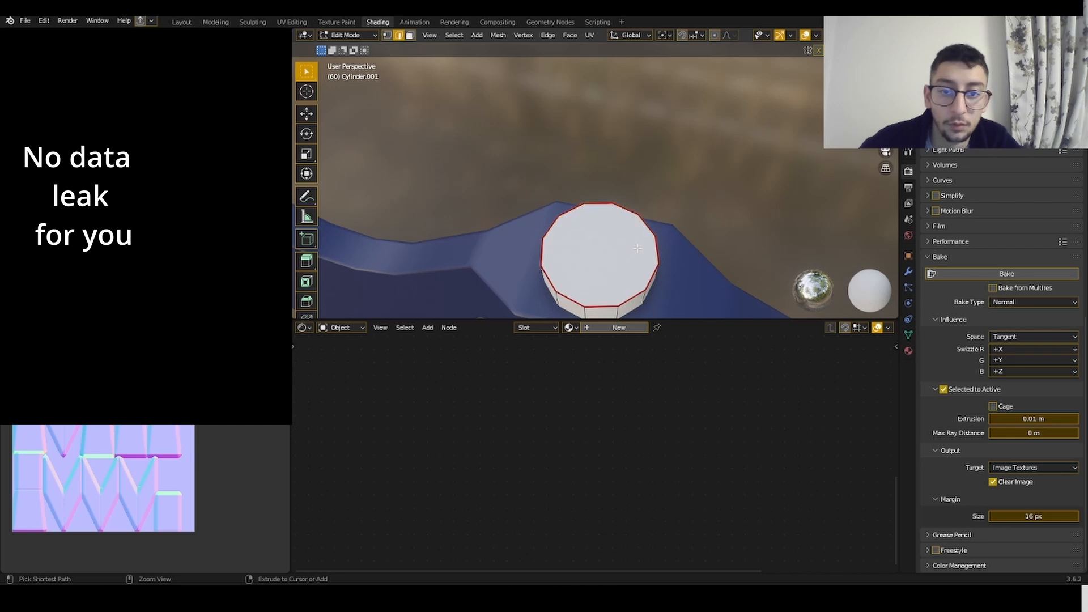
- Bevel the top cap face of the duplicated handle about 0.09 m wide with 2 segments and return to Object Mode
key(3)
key(ctrl+b)
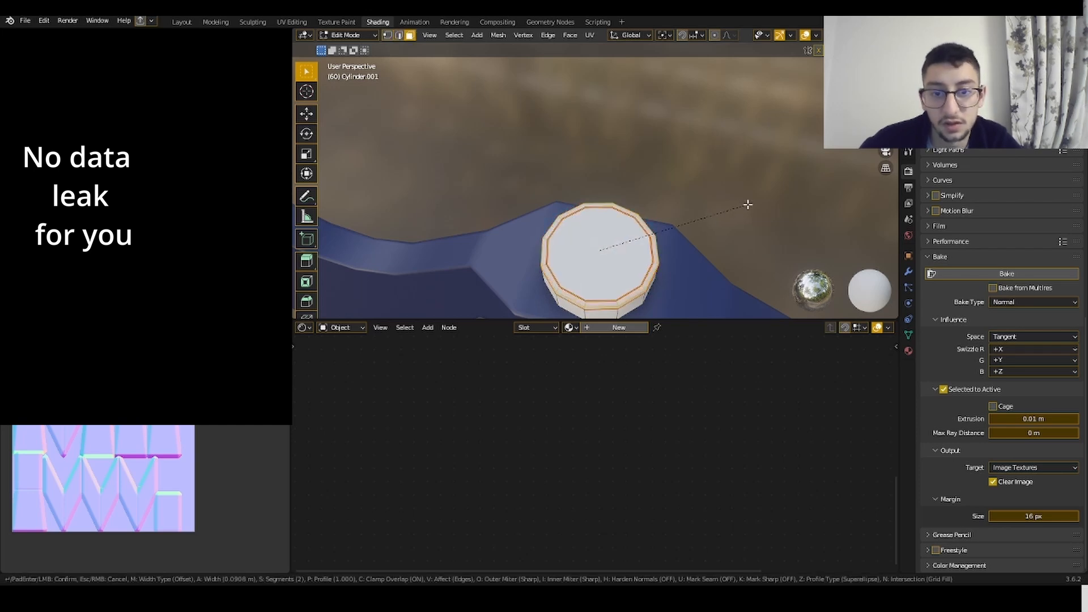
click(748, 204)
click(369, 38)
click(375, 48)
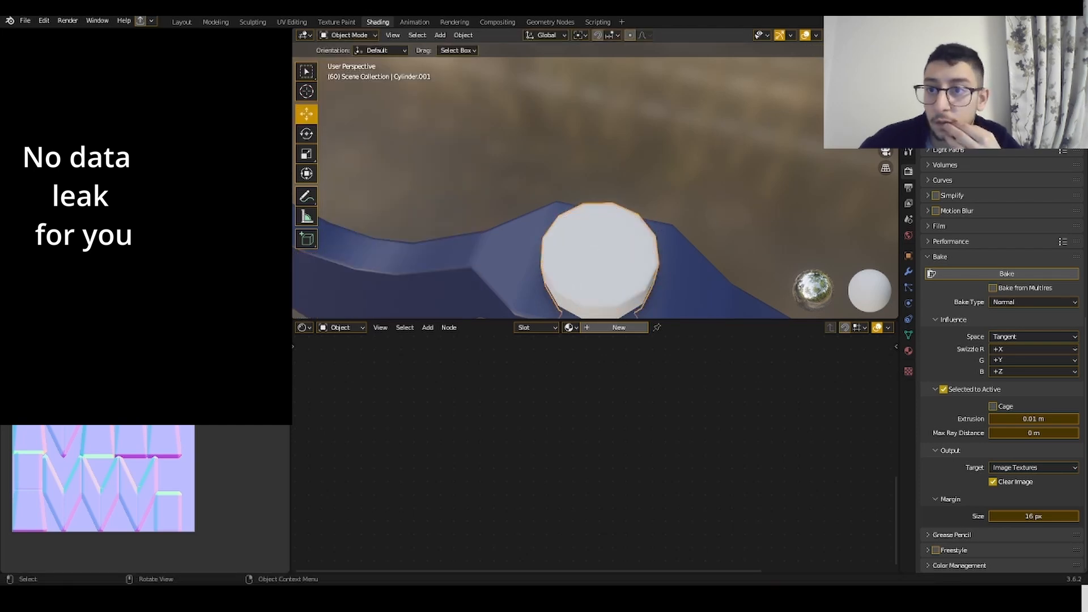
- Make the original handle active alongside its beveled copy, give it a new material and add an Image Texture node
ctrl+click(958, 102)
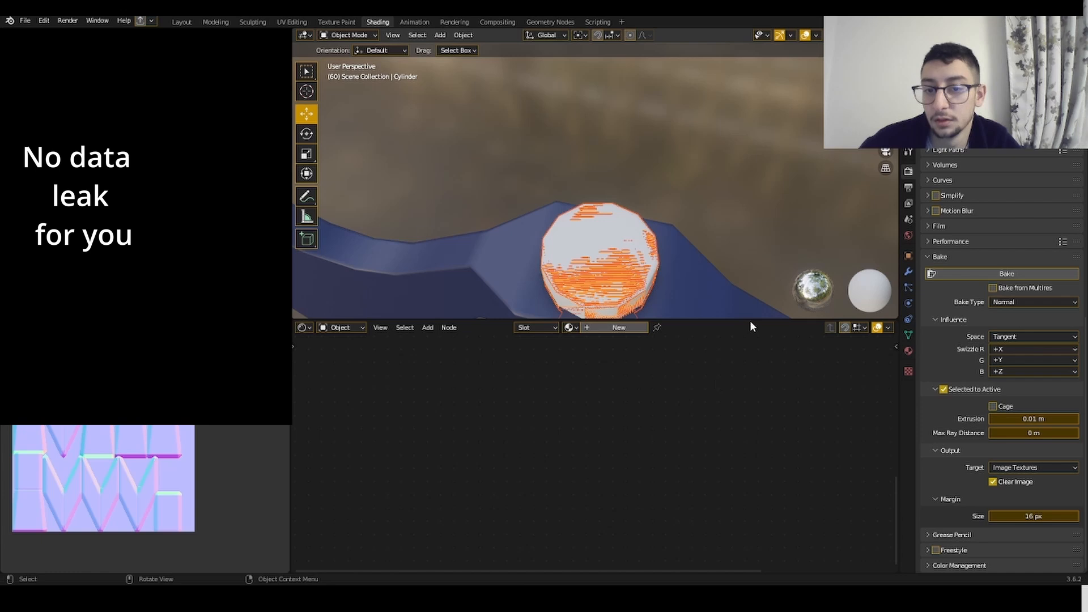
click(607, 329)
scroll(620, 360, down, 2)
middle_drag(625, 374, 584, 397)
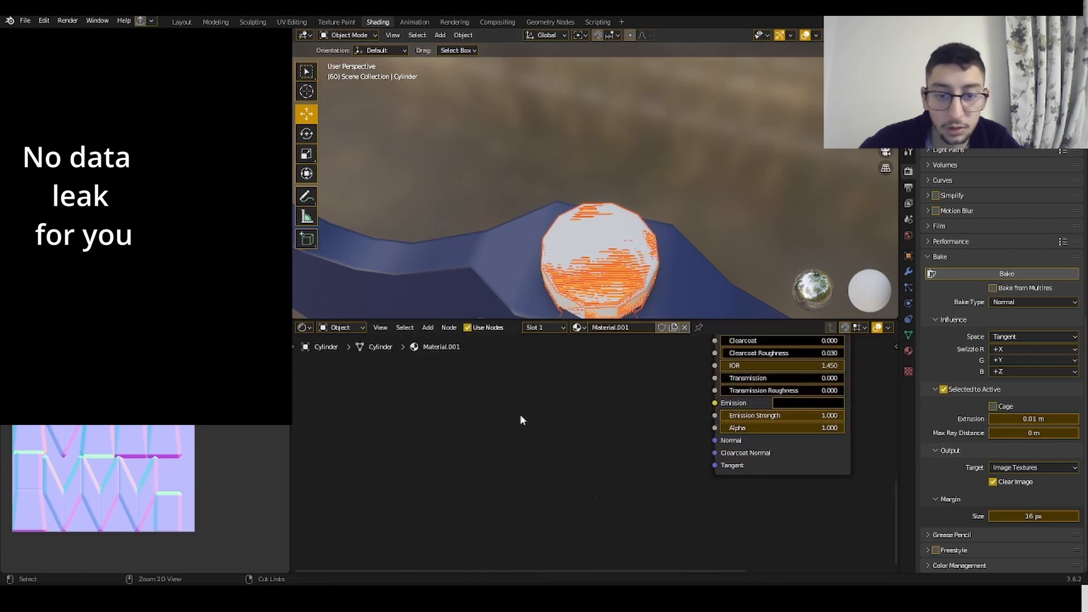
key(shift+a)
click(547, 367)
text(image)
key(Return)
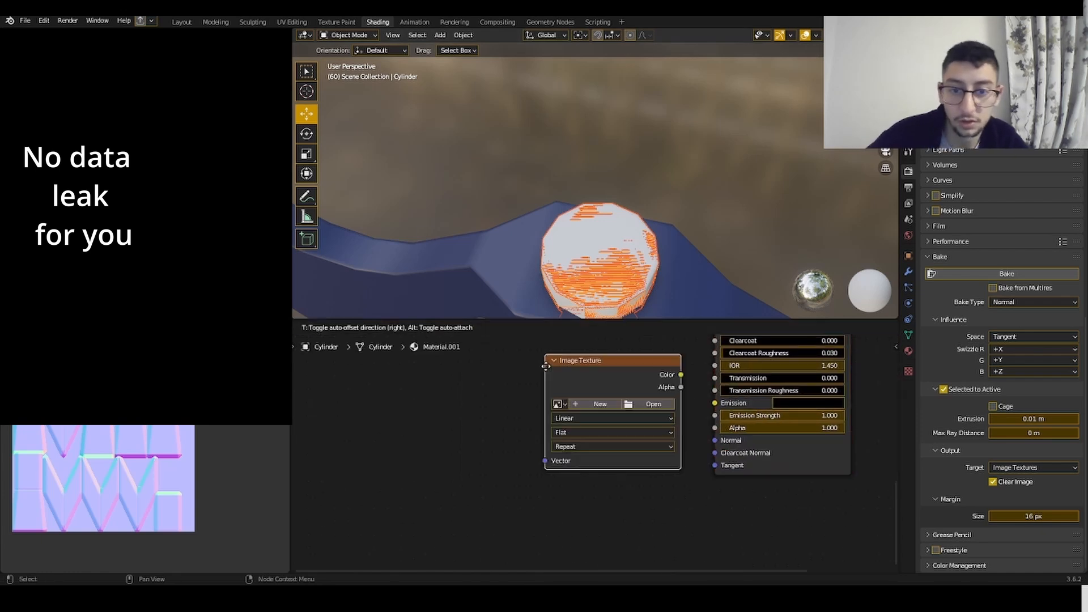
- Create a blank 1024 x 1024 px image named AxeHandle in the texture node and set its color space to Non-Color
click(335, 392)
click(348, 409)
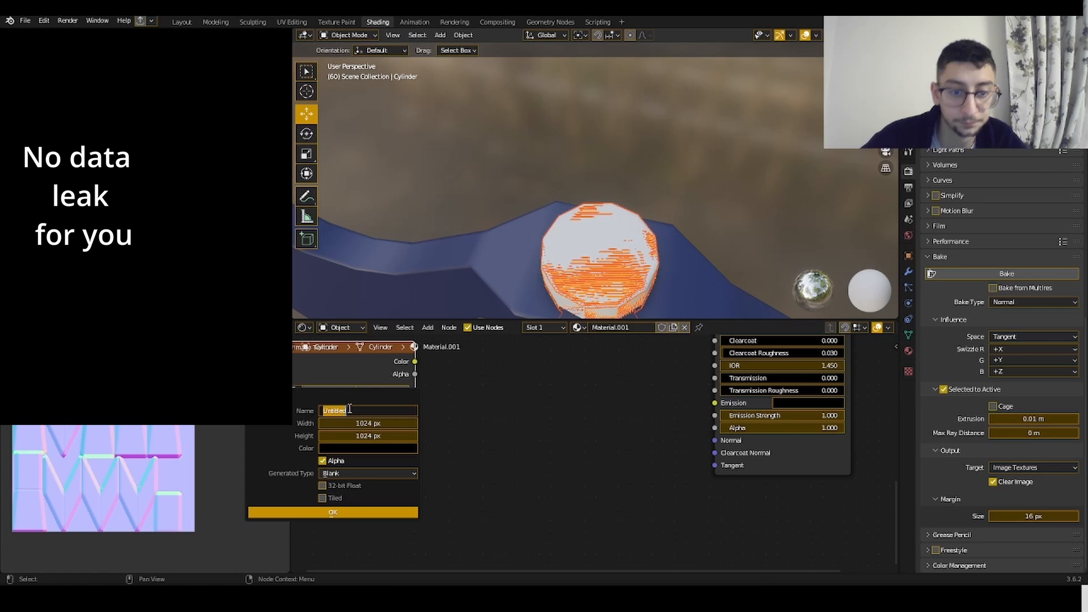
text(AxeHandle)
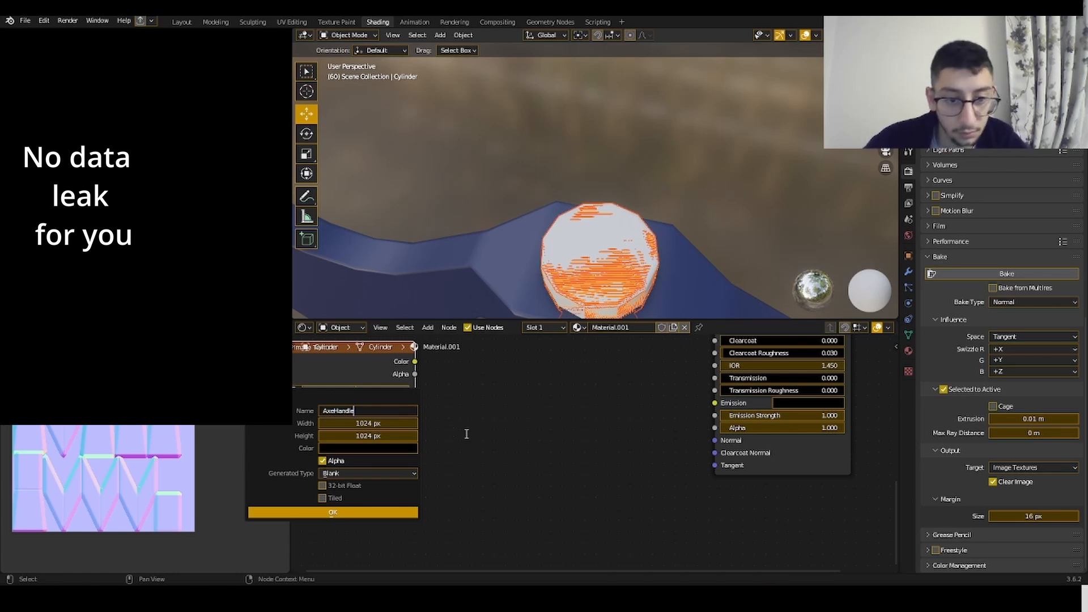
click(447, 429)
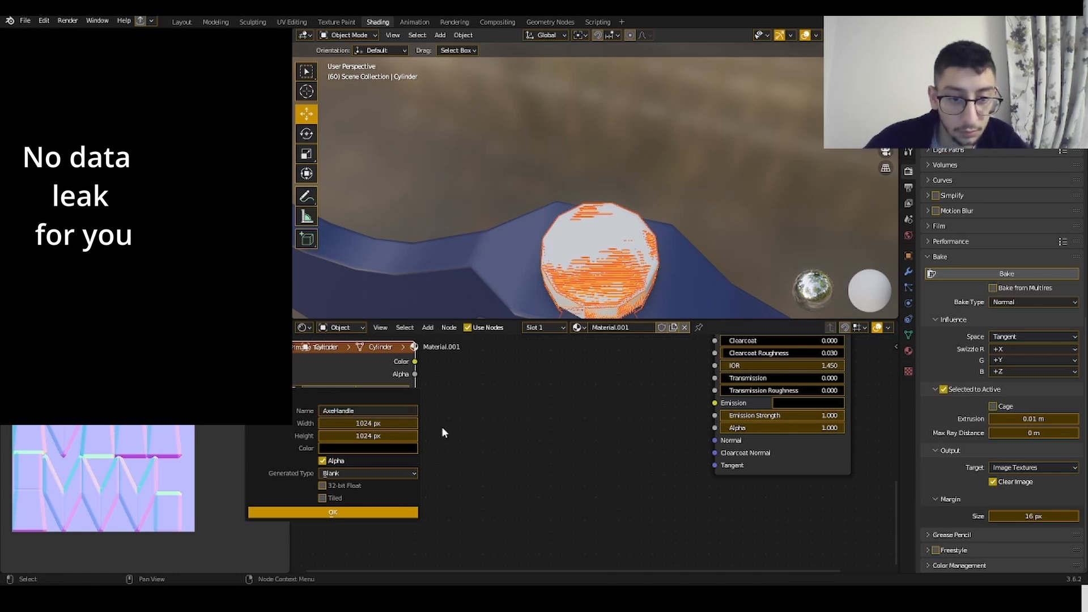
click(363, 515)
click(372, 462)
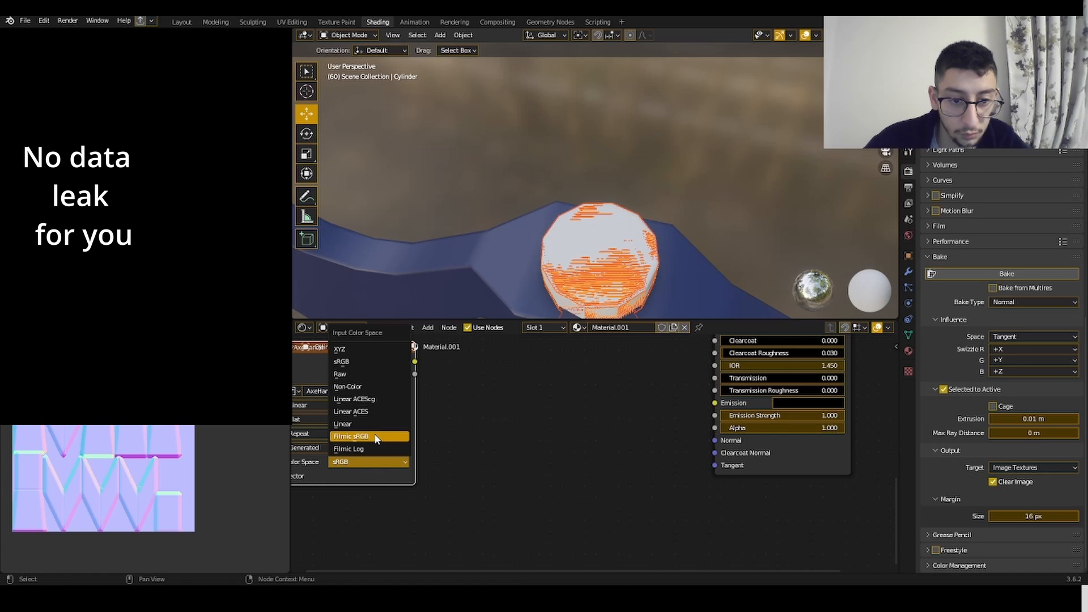
click(385, 386)
- Add a Normal Map node, feed the AxeHandle color into it and connect its output to the shader's Normal input
key(shift+a)
text(nor)
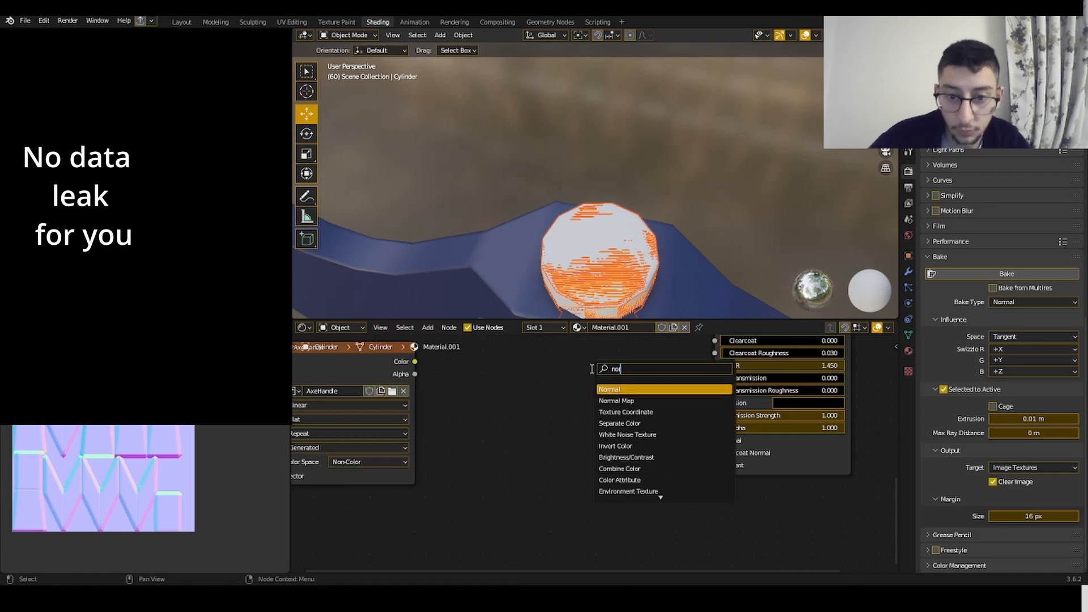
key(Down)
key(Return)
click(458, 406)
drag(414, 362, 457, 471)
drag(542, 414, 708, 439)
click(608, 403)
drag(542, 413, 713, 437)
- Examine the handle material's shader nodes and their connections
scroll(737, 425, up, 3)
middle_drag(746, 420, 613, 601)
scroll(665, 278, down, 3)
scroll(654, 395, down, 3)
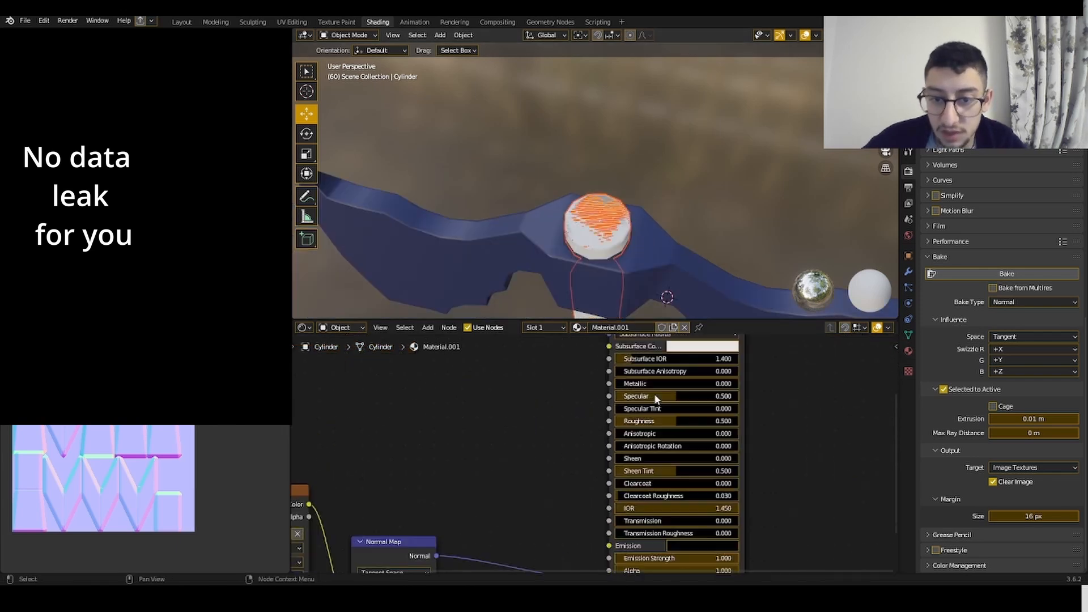
middle_drag(708, 347, 693, 445)
drag(649, 478, 705, 518)
middle_drag(671, 504, 767, 396)
middle_drag(530, 511, 727, 411)
scroll(737, 412, up, 1)
scroll(707, 148, up, 5)
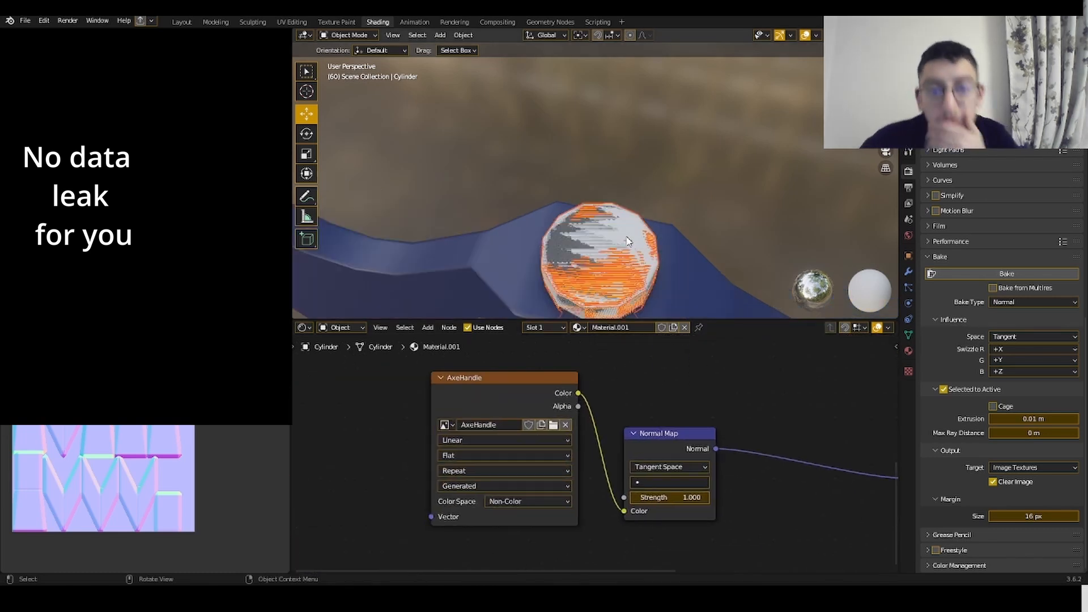
- Reselect the beveled copy with the original handle active, make the AxeHandle texture node active and bake the normals
scroll(706, 143, down, 5)
click(1065, 96)
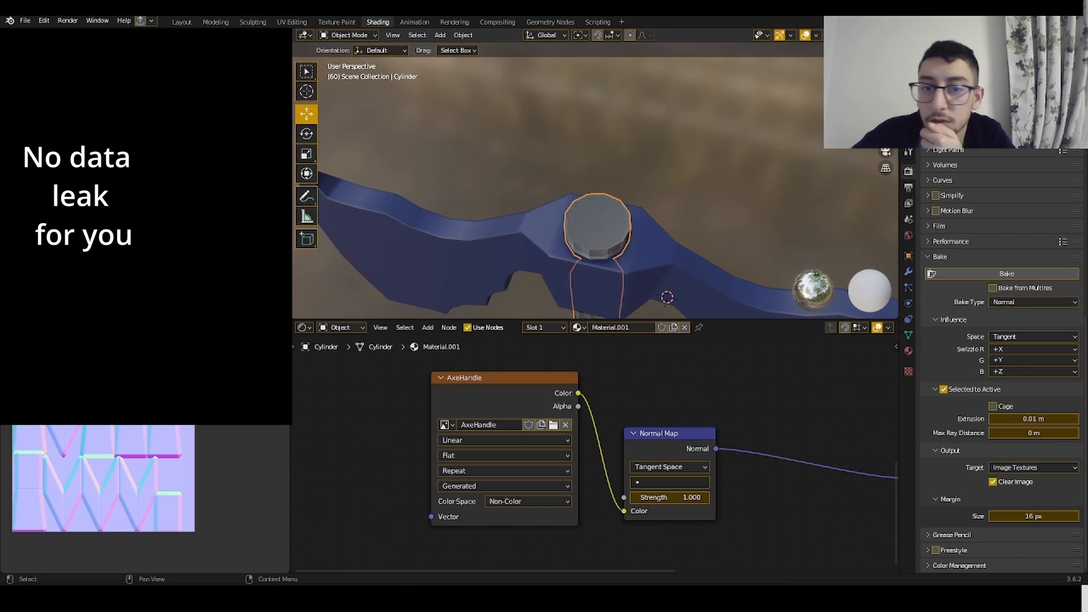
click(1065, 96)
click(964, 97)
ctrl+click(964, 85)
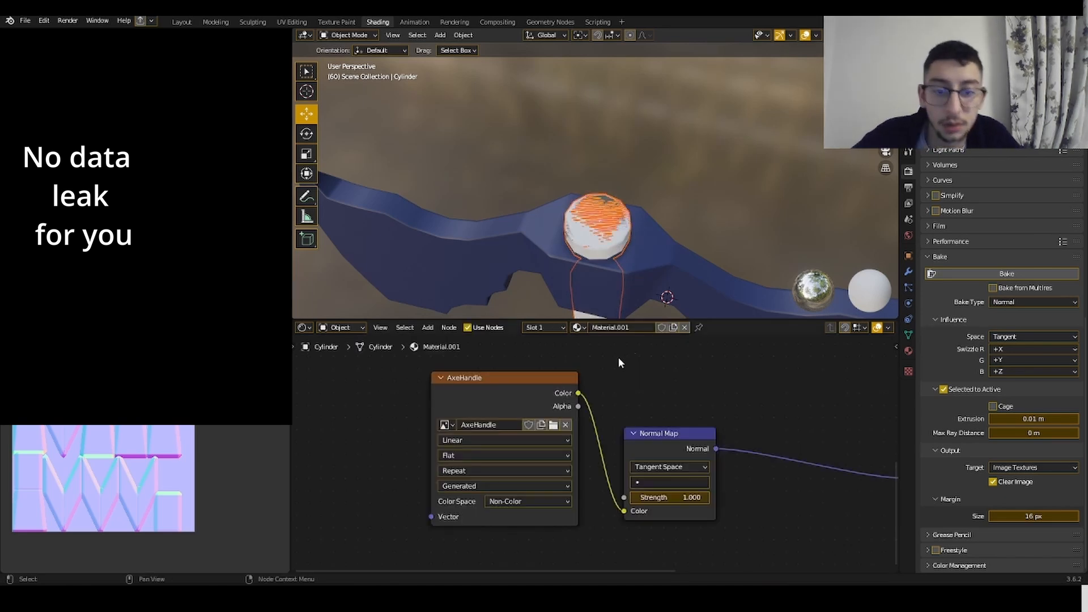
click(558, 380)
middle_drag(658, 375, 443, 405)
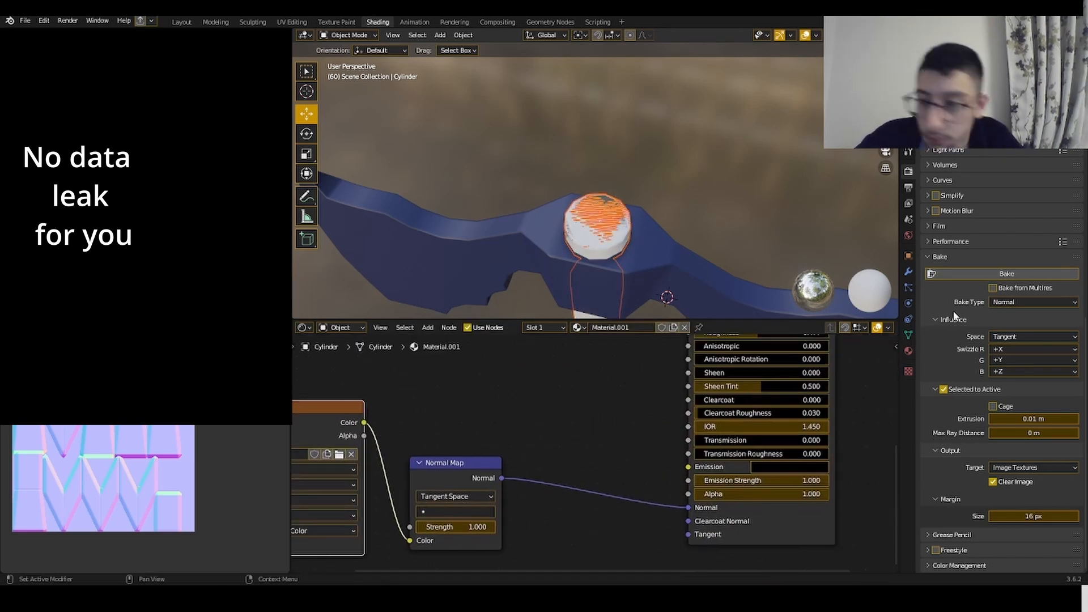
click(1006, 273)
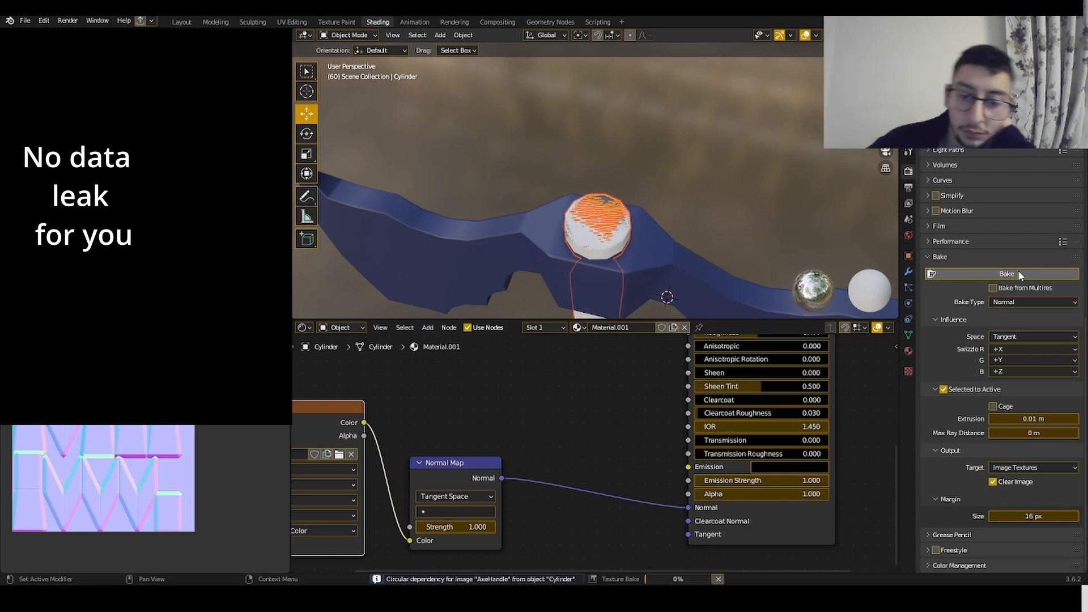
- Examine the normal map baked to the AxeHandle image, especially the circular cap areas
middle_drag(645, 447, 746, 437)
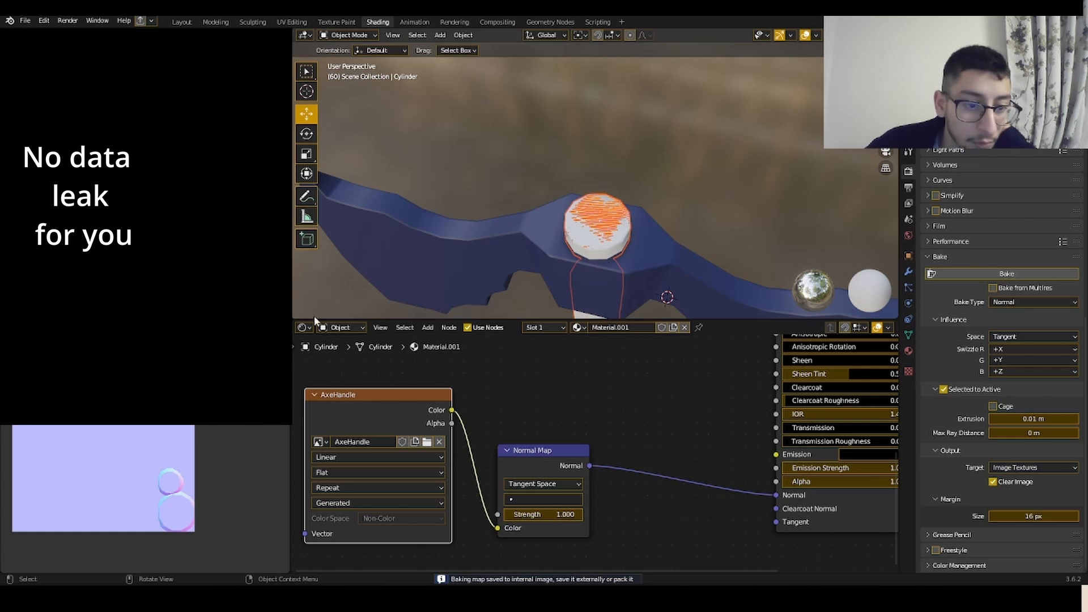
scroll(144, 492, up, 3)
middle_drag(143, 491, 85, 437)
scroll(164, 510, up, 4)
scroll(139, 482, down, 4)
mouse_move(139, 482)
middle_down()
mouse_move(129, 440)
mouse_move(157, 482)
middle_up()
- Select the handle and inspect its baked top edge and the whole axe from different distances
click(602, 224)
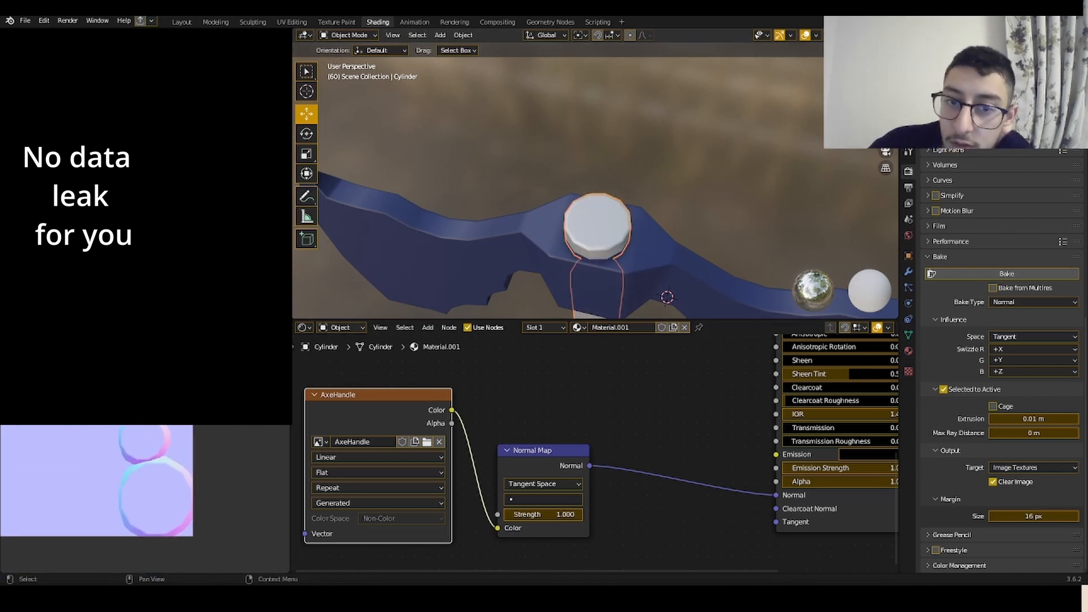
scroll(650, 203, up, 6)
scroll(650, 203, down, 9)
middle_drag(649, 203, 635, 173)
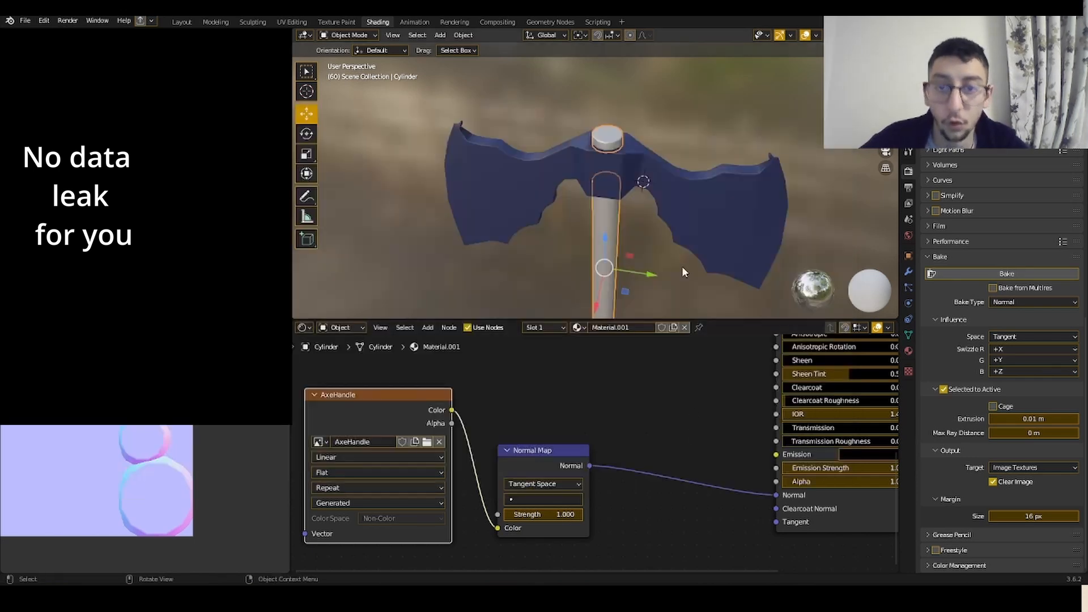
scroll(682, 260, down, 5)
middle_drag(680, 223, 670, 177)
- Select the low-poly blade, handle and bottom piece together and save VikingAxe.blend
click(664, 174)
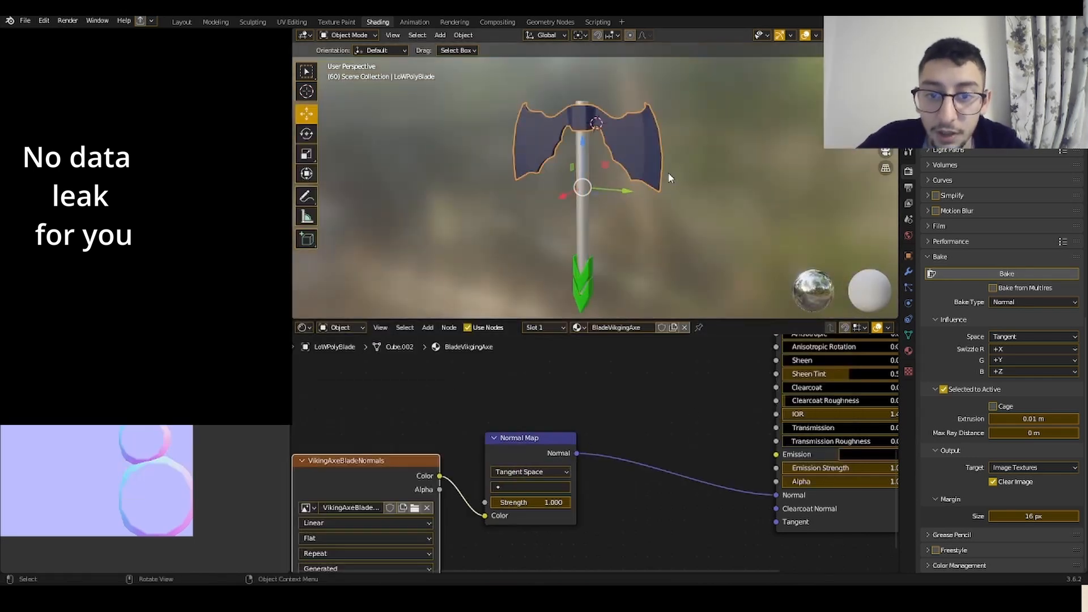
drag(719, 68, 502, 328)
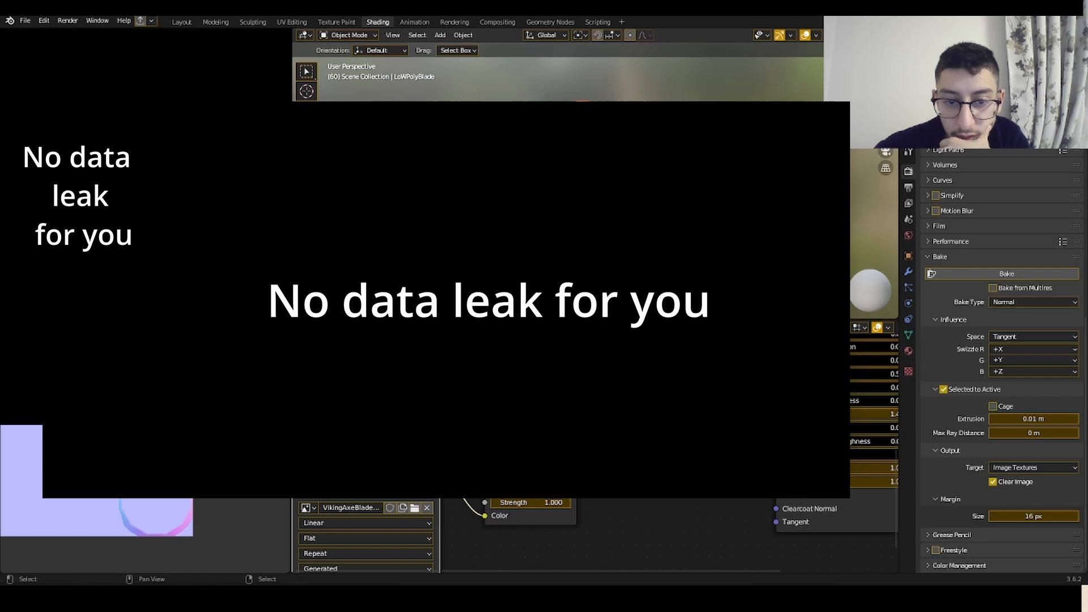
key(ctrl+s)
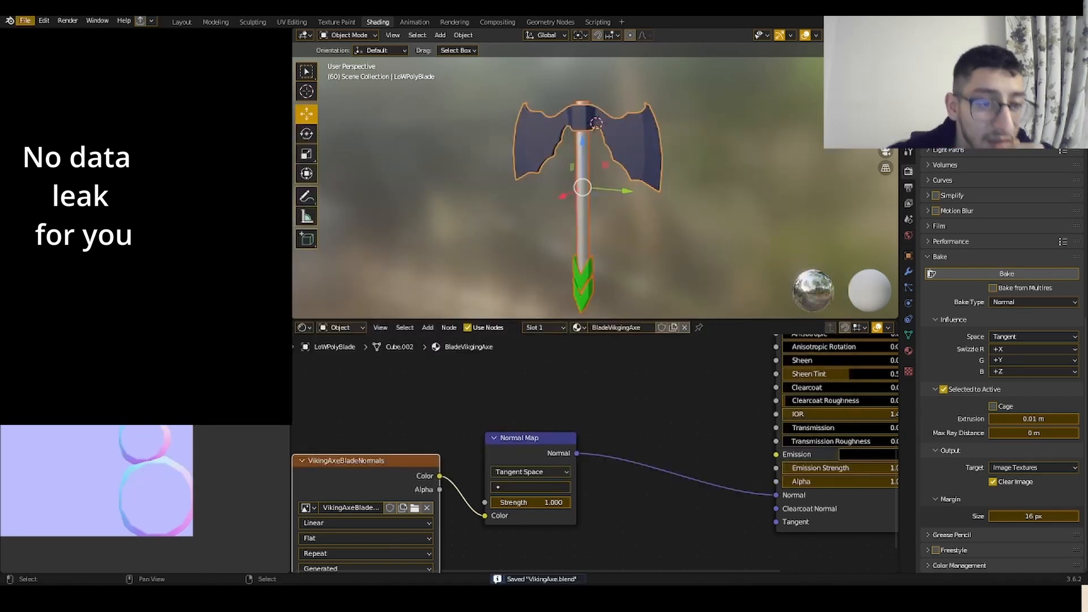
- Apply all transforms to the selected axe parts and open the FBX export to browse the D: drive
key(ctrl+a)
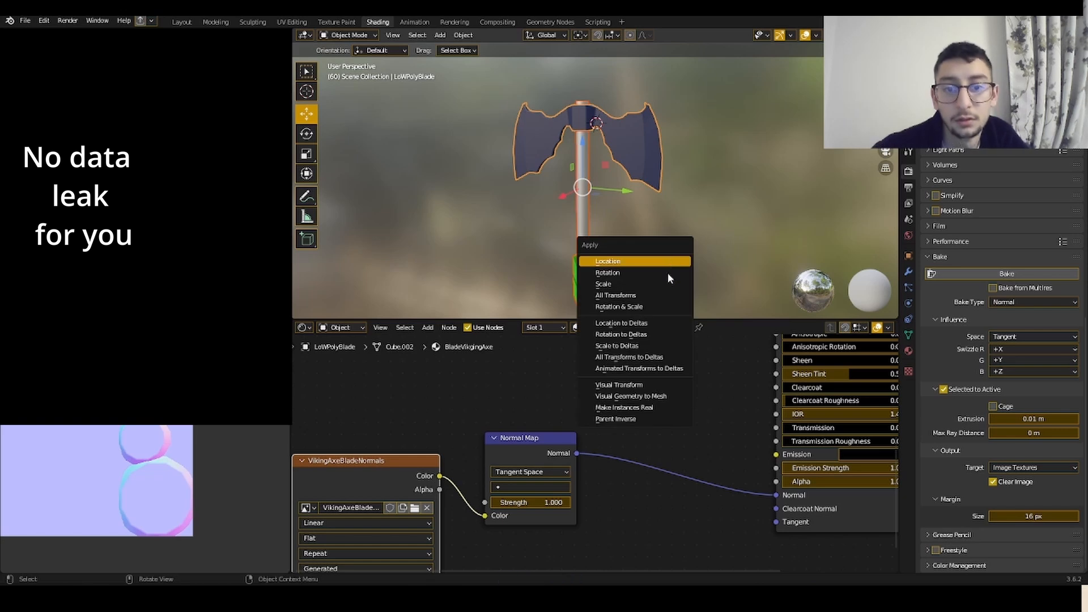
click(618, 295)
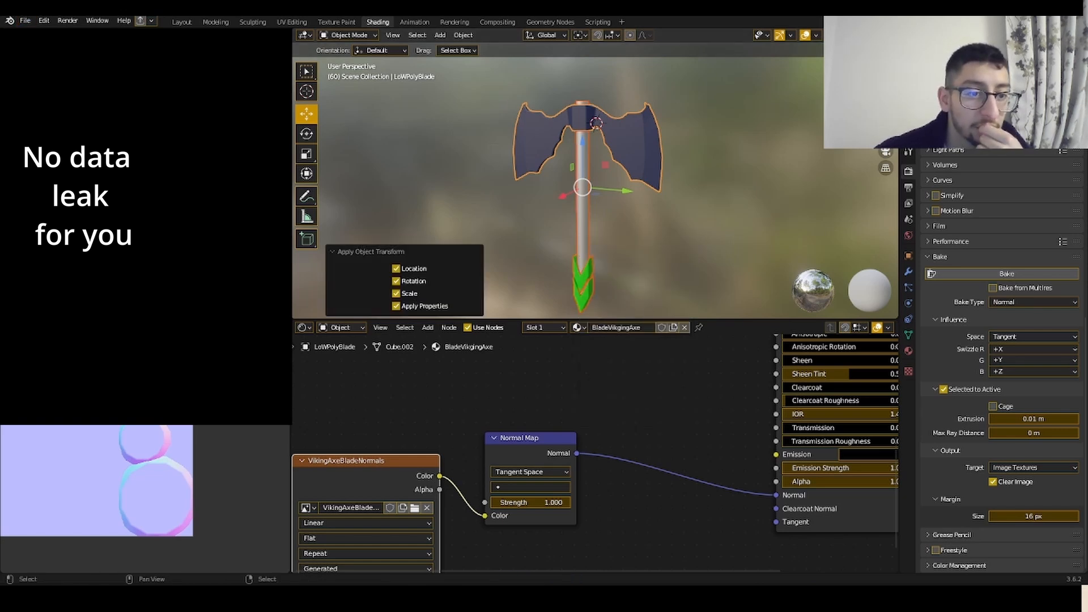
click(315, 188)
scroll(506, 280, down, 1)
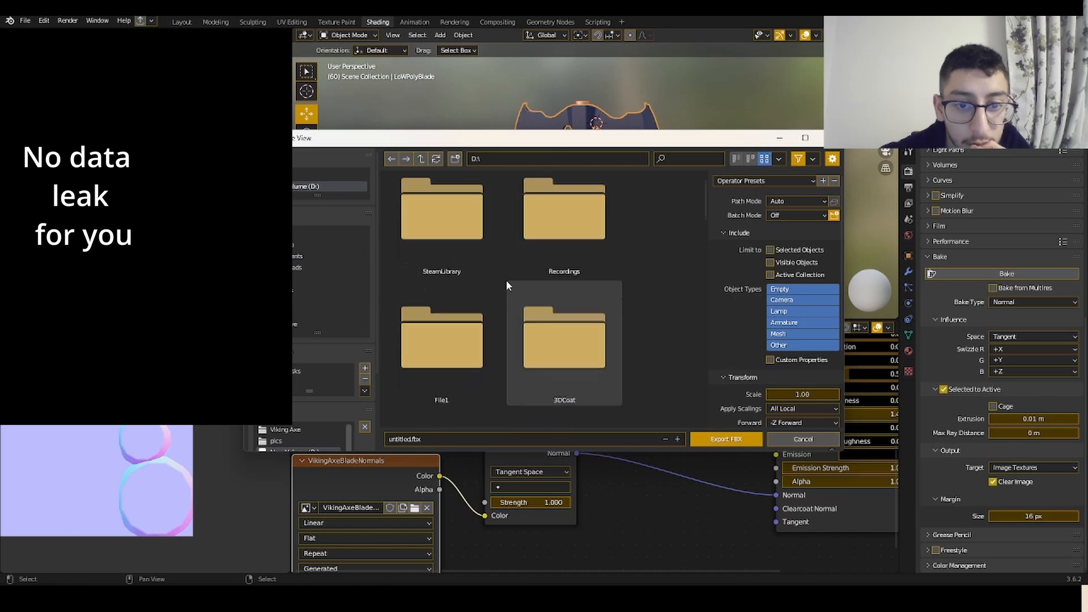
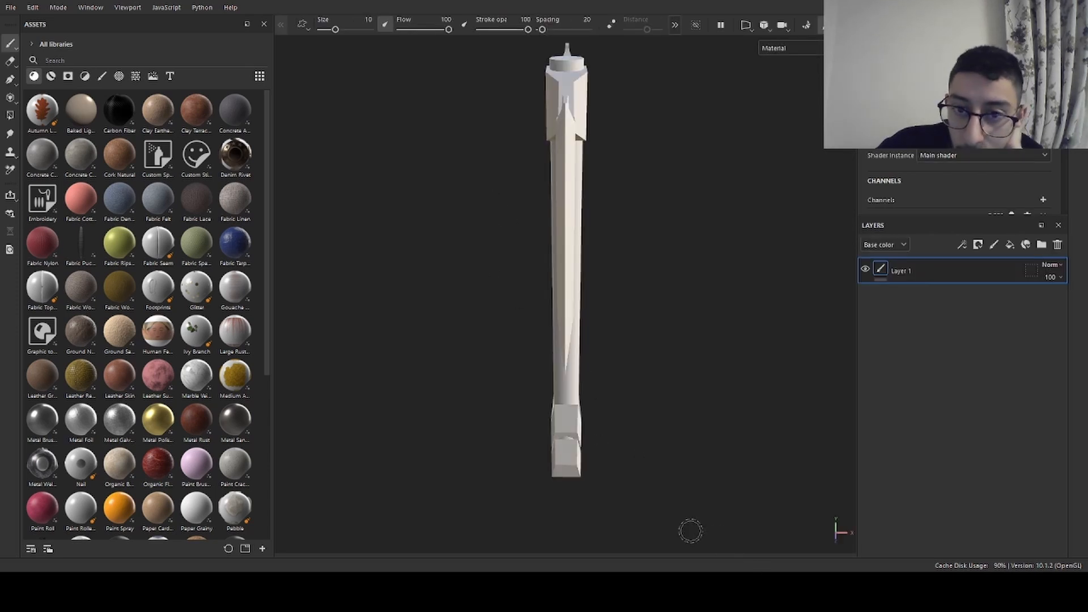
- Switch to Substance 3D Painter and inspect the imported axe from several angles
alt+drag(612, 231, 395, 173)
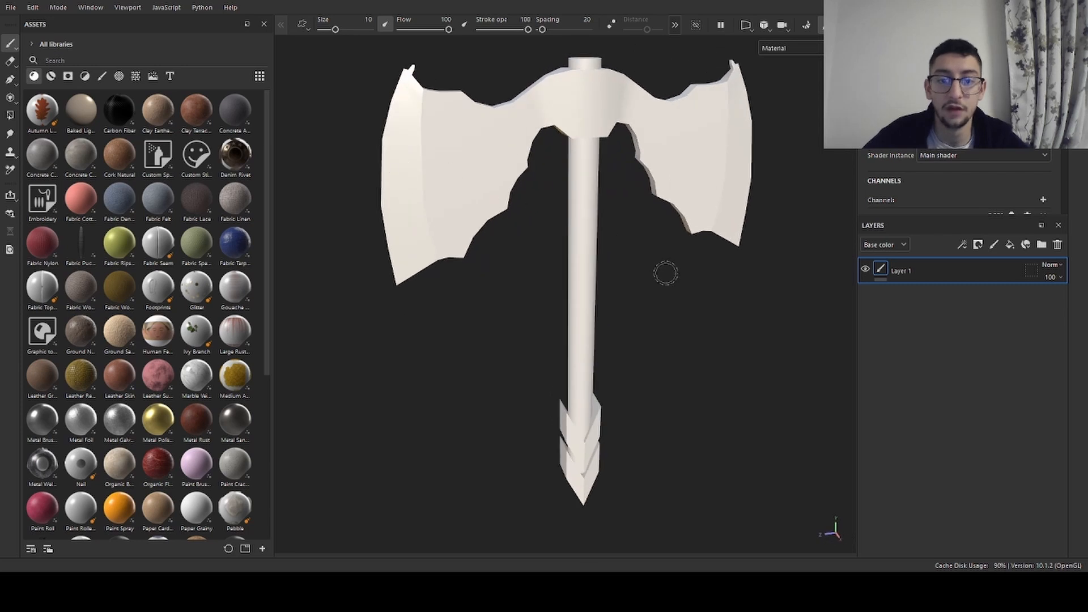
alt+drag(623, 258, 544, 194)
alt+middle_drag(623, 190, 590, 196)
alt+drag(590, 195, 635, 187)
- Look through the axe's texture set list and texture set settings
click(890, 24)
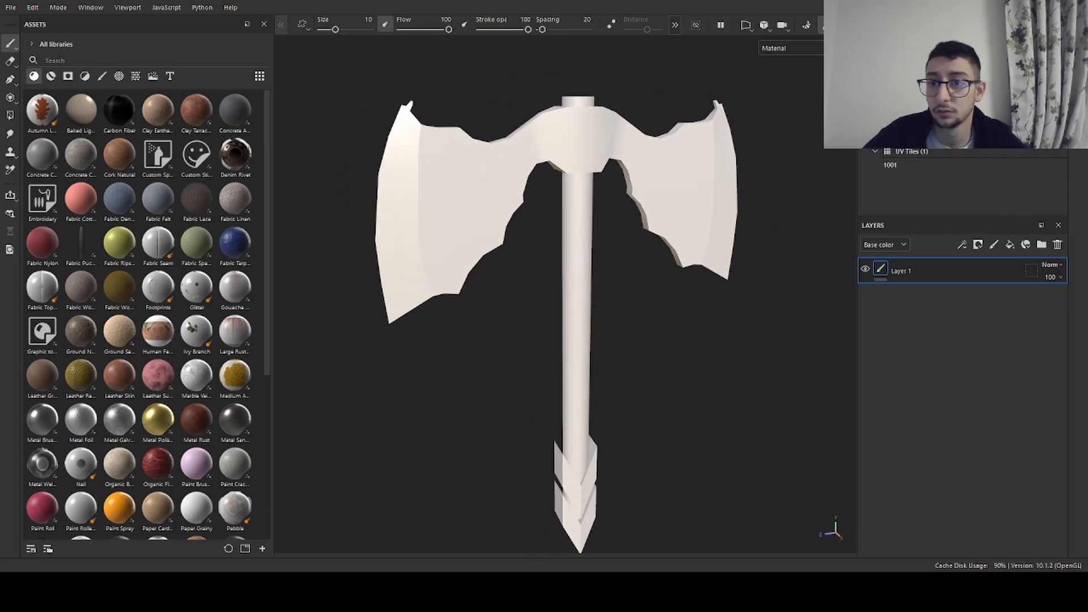
click(947, 25)
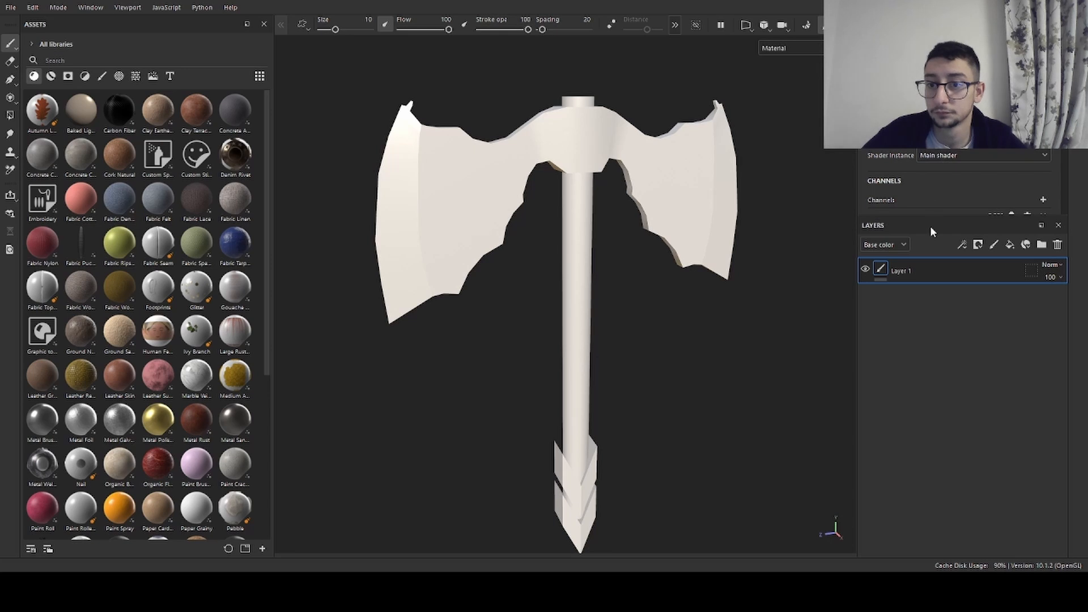
drag(930, 227, 942, 196)
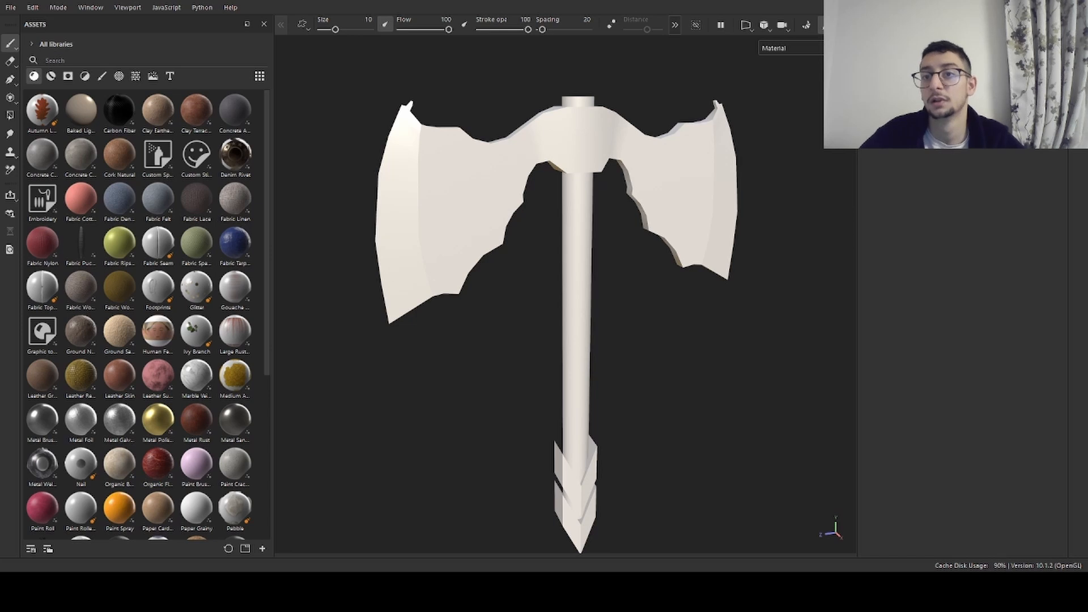
click(890, 24)
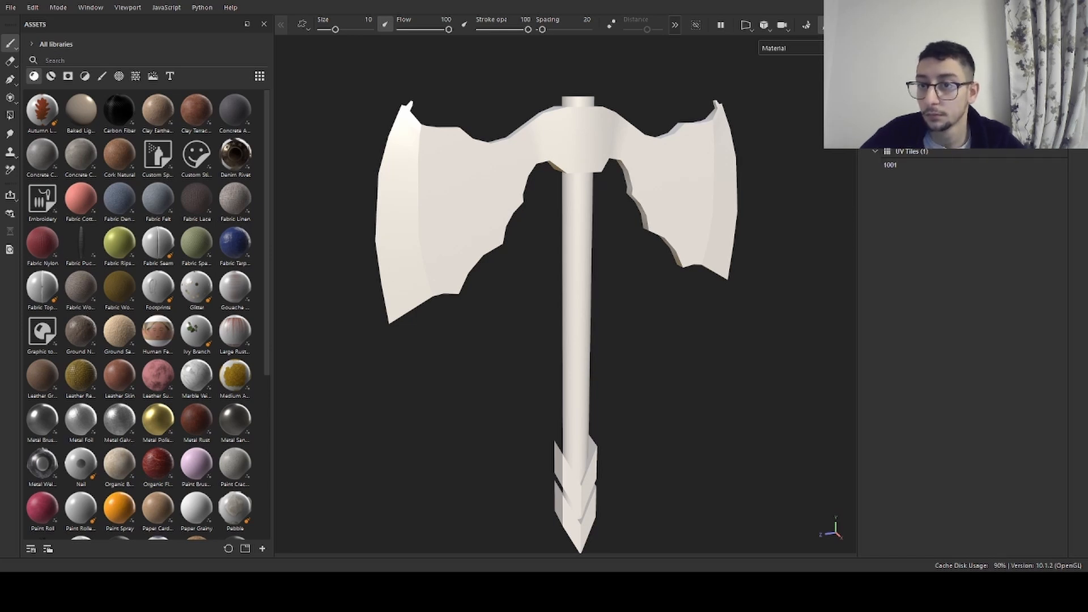
- Compare the texture set list with the BladeVikgingAxe texture set's channels and mesh map slots
click(957, 24)
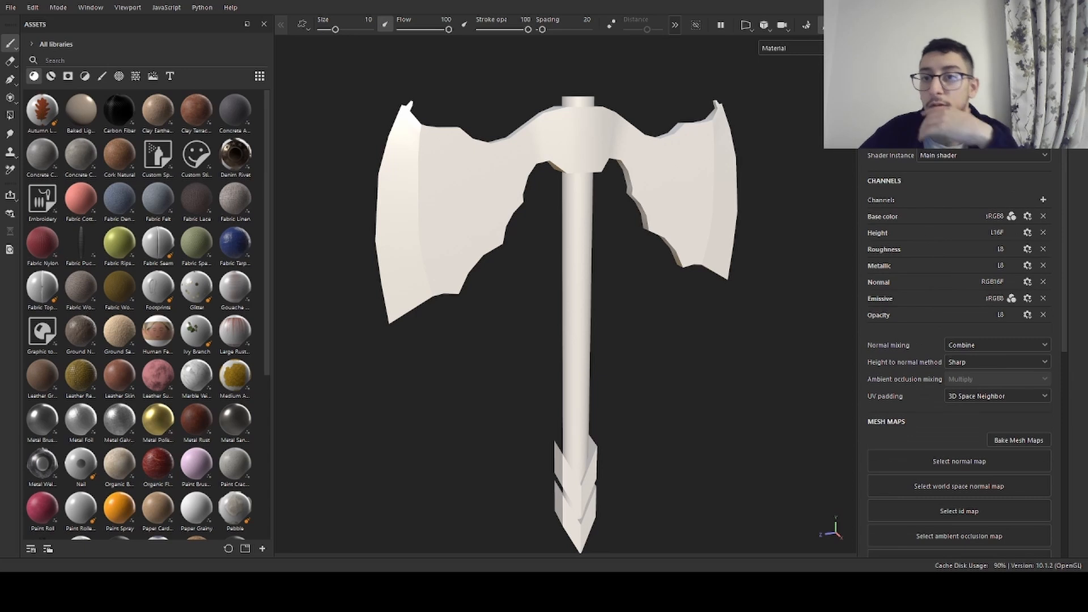
click(890, 24)
click(957, 25)
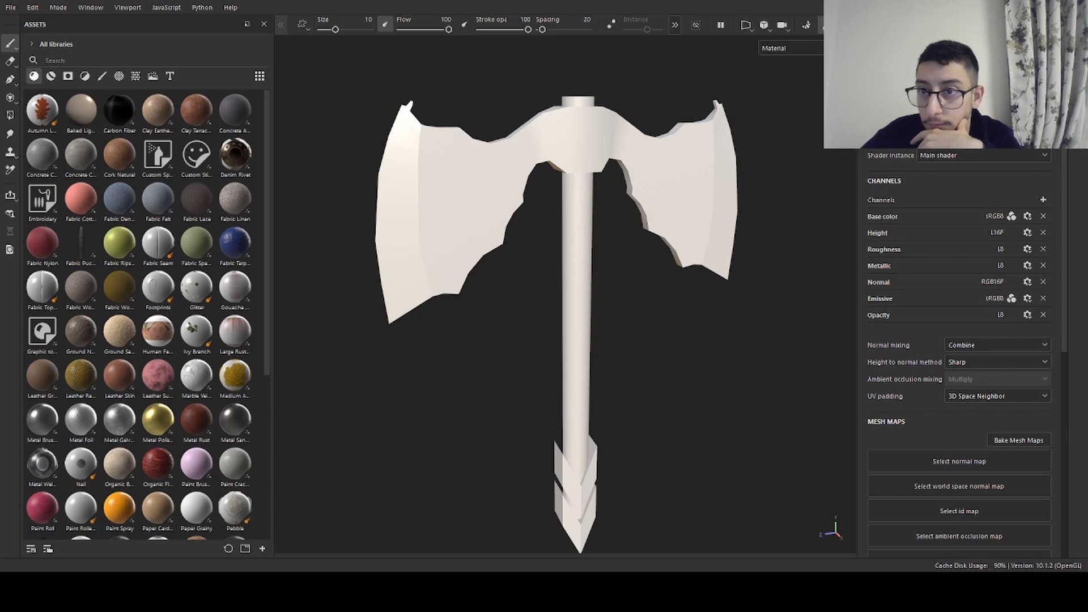
click(890, 24)
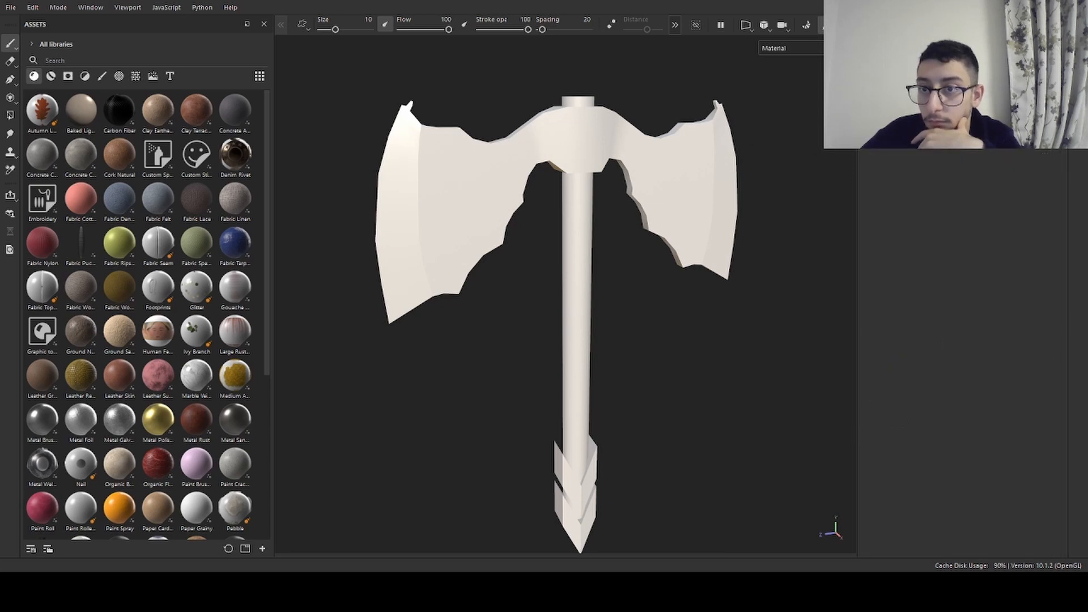
click(958, 24)
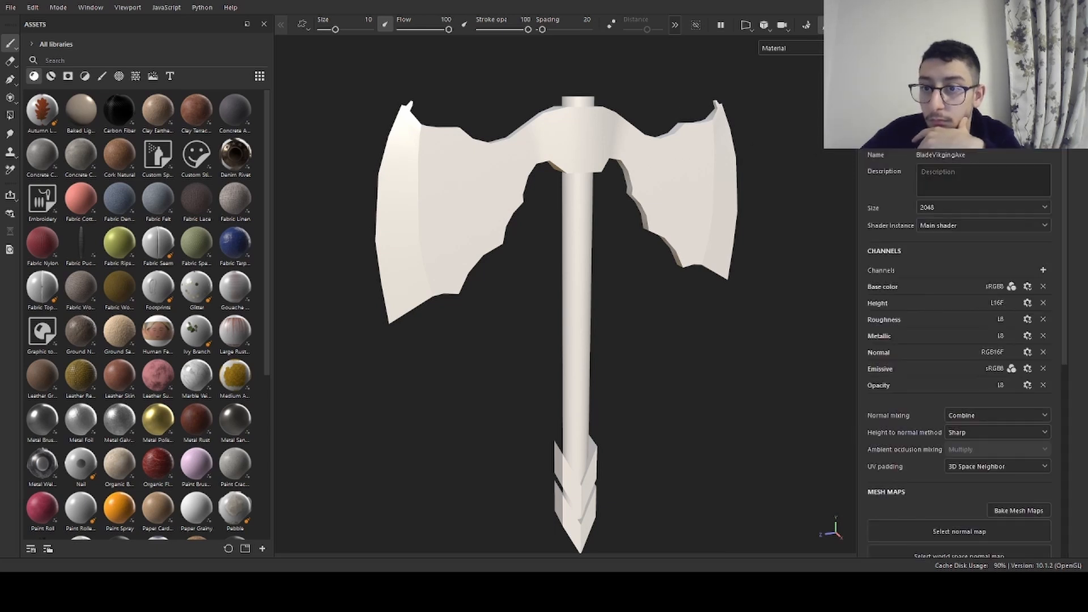
click(890, 25)
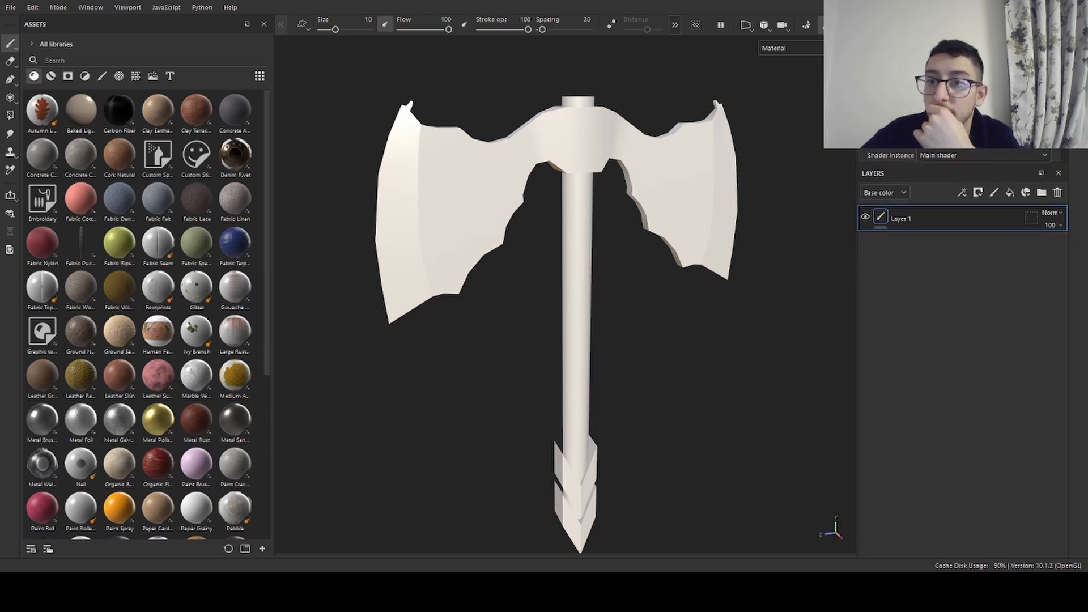
- Enlarge the texture set area above the layer stack and review the texture set's channel settings
drag(936, 164, 951, 259)
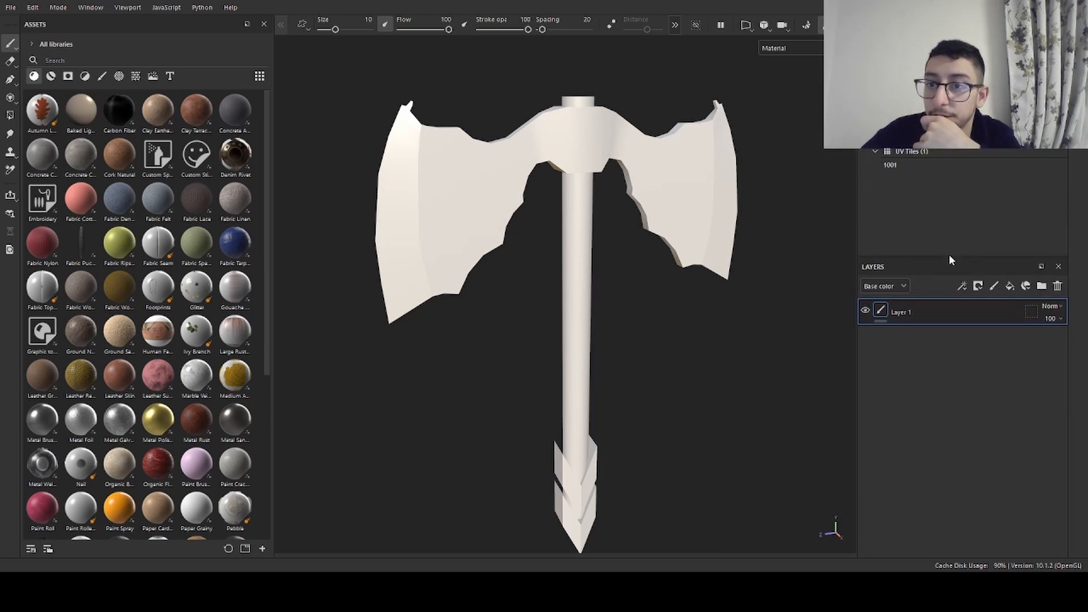
click(961, 24)
scroll(958, 198, down, 1)
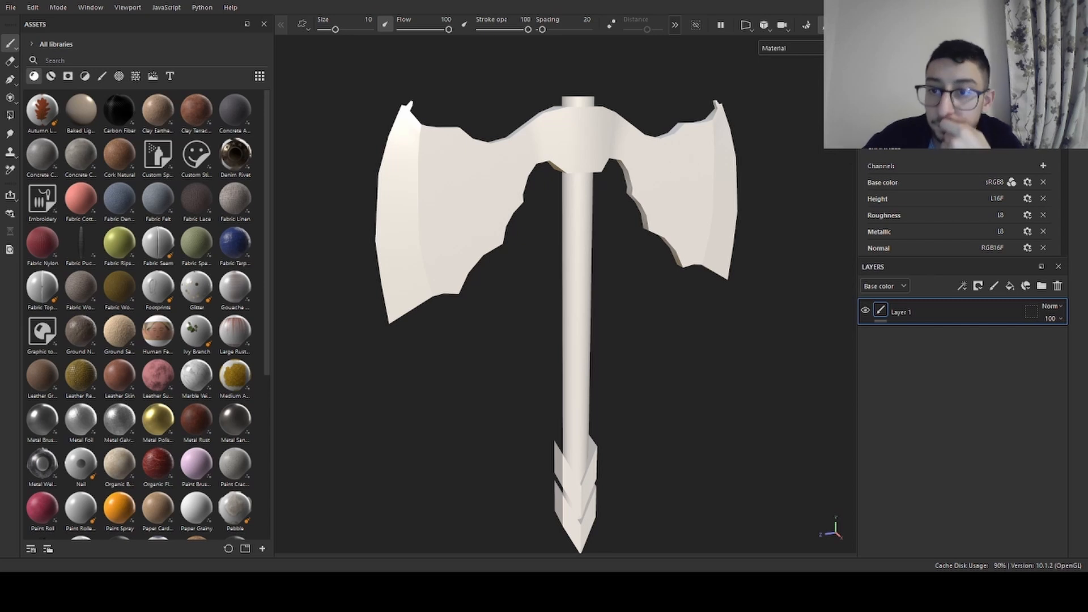
scroll(958, 215, up, 1)
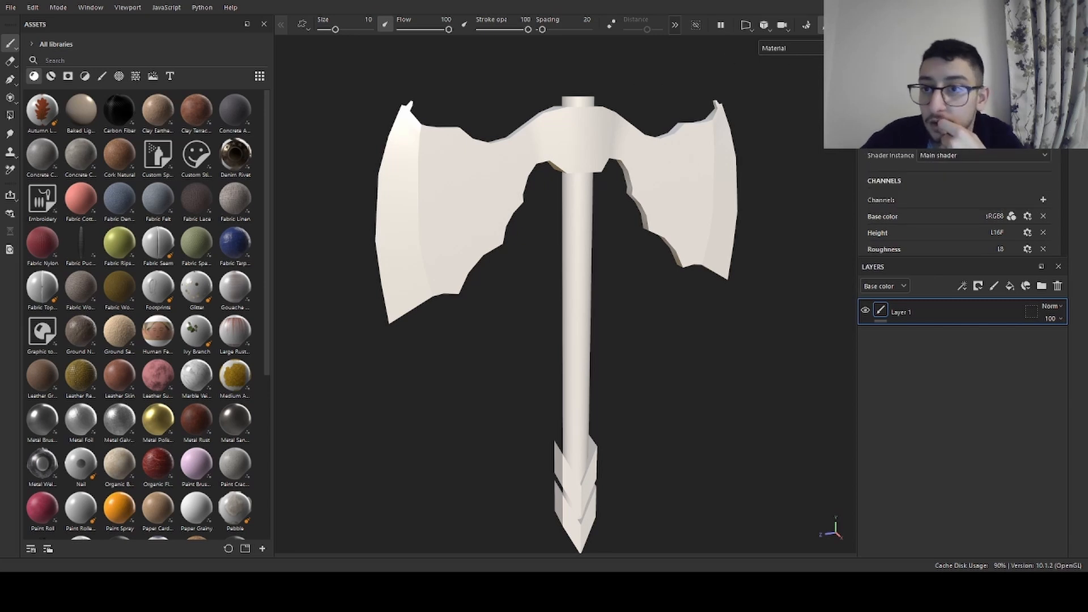
click(893, 25)
click(869, 70)
click(869, 71)
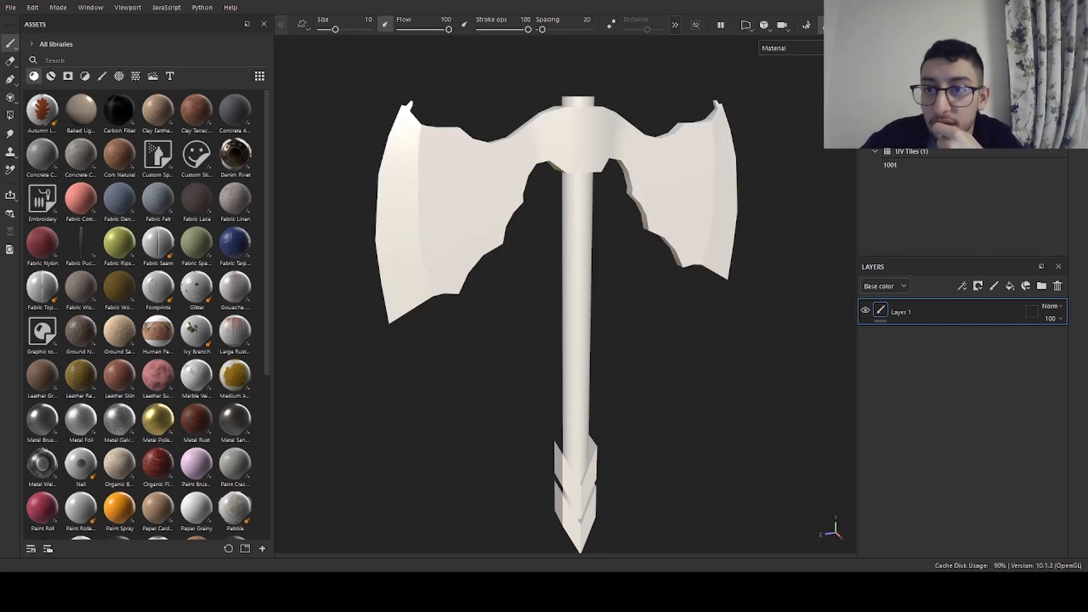
- Assign the baked normal maps to the normal mesh map slots of the blade and handle texture sets
click(958, 25)
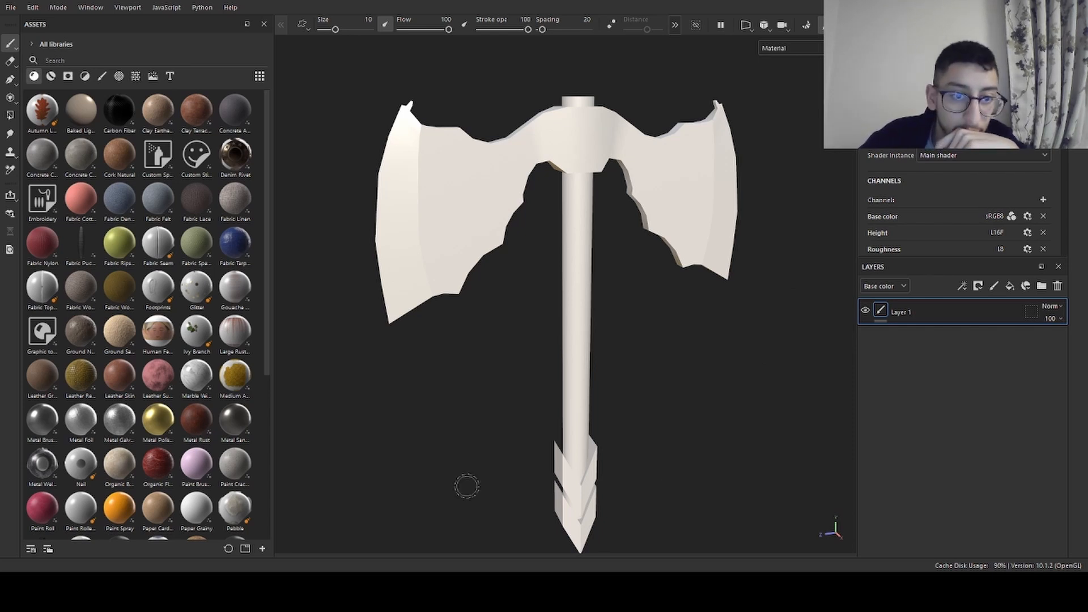
scroll(958, 227, down, 2)
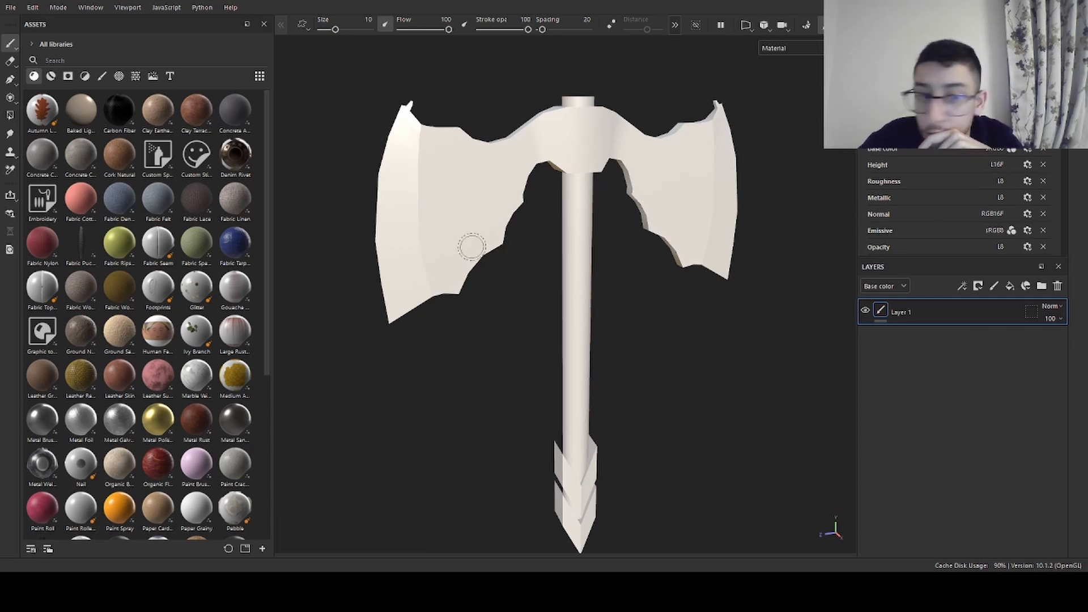
scroll(958, 204, down, 5)
scroll(958, 204, down, 1)
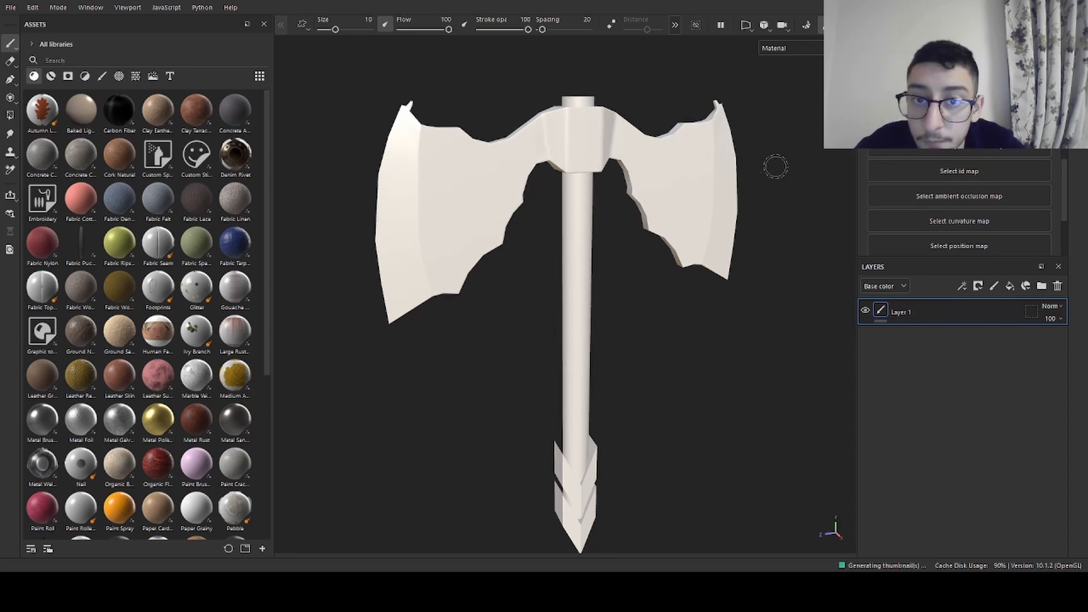
scroll(958, 204, down, 3)
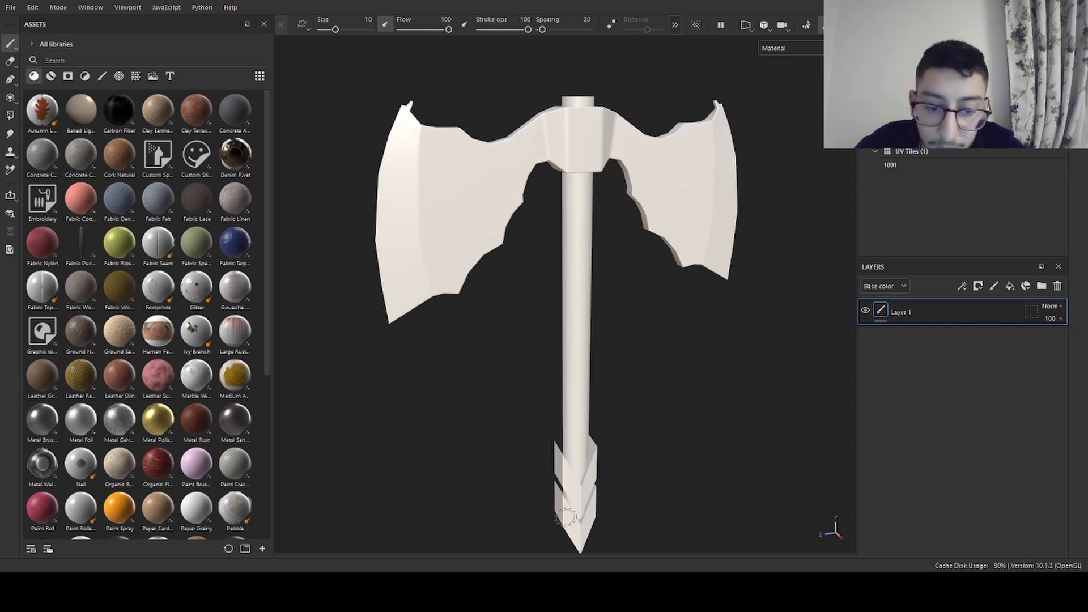
scroll(959, 204, up, 3)
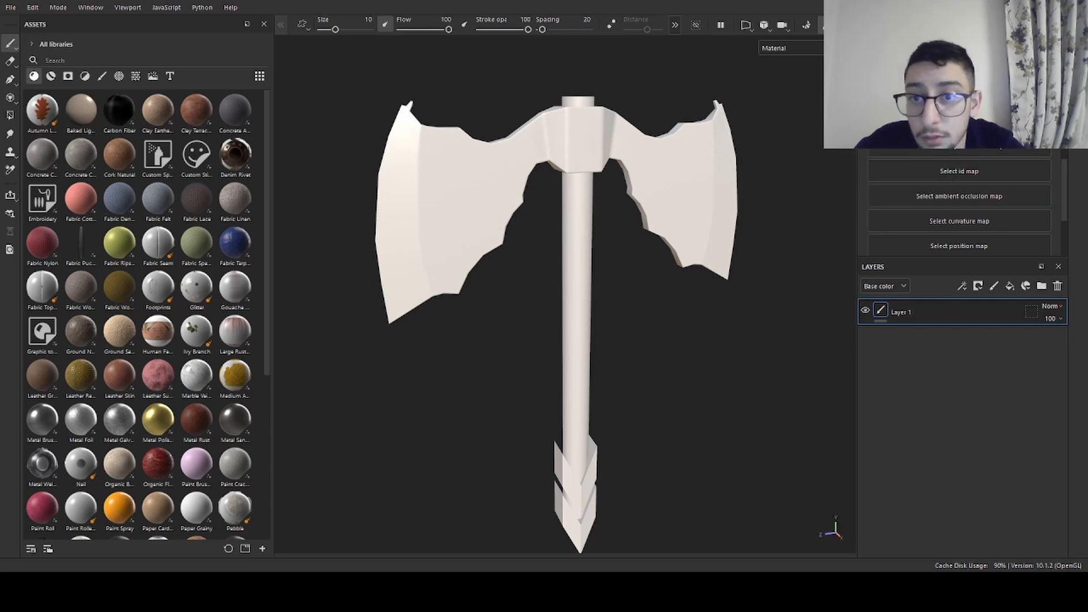
- Examine the shading on the axe head, handle and bottom piece up close
mouse_move(651, 114)
alt+mouse_down()
mouse_move(626, 169)
mouse_move(556, 148)
alt+mouse_up()
mouse_move(556, 148)
alt+right_down()
mouse_move(748, 141)
mouse_move(698, 180)
alt+right_up()
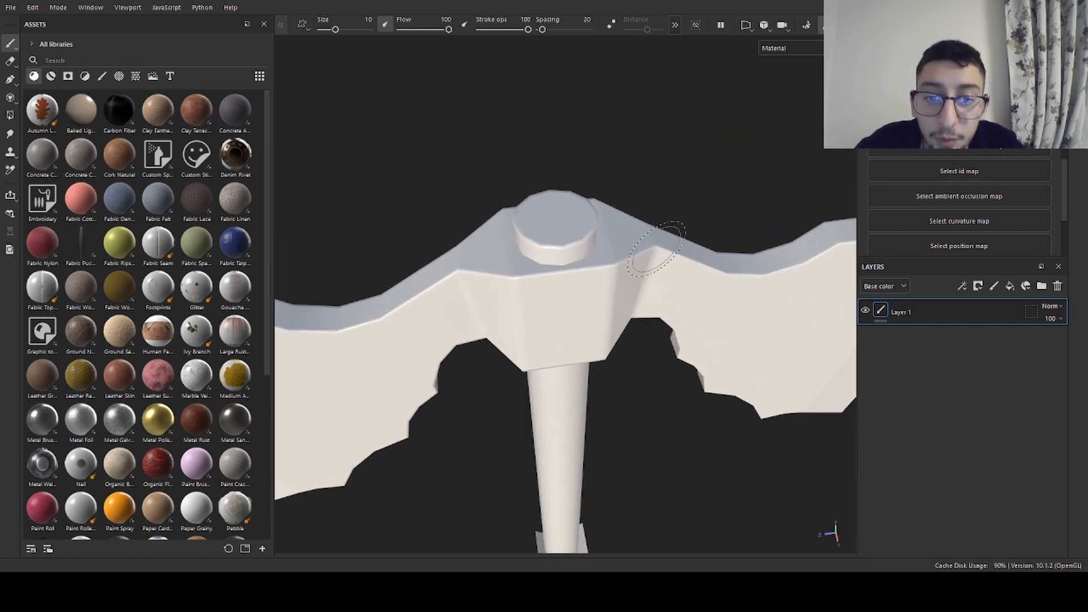
alt+drag(505, 356, 668, 279)
alt+right_drag(668, 280, 607, 284)
alt+middle_drag(607, 284, 643, 68)
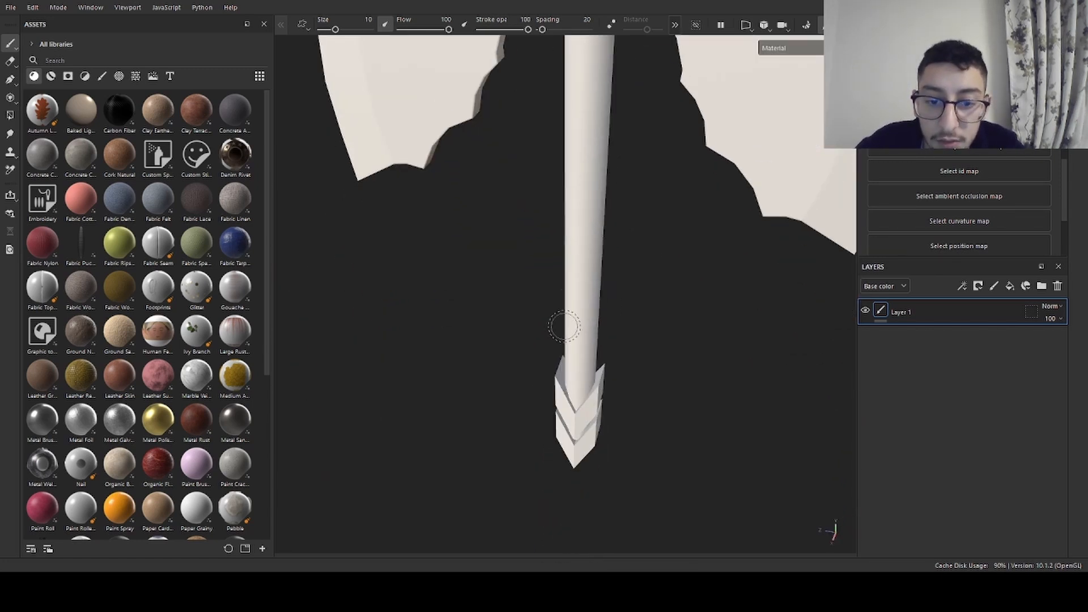
alt+middle_drag(565, 326, 560, 282)
alt+right_drag(640, 292, 697, 311)
alt+drag(641, 340, 628, 277)
alt+middle_drag(634, 314, 609, 204)
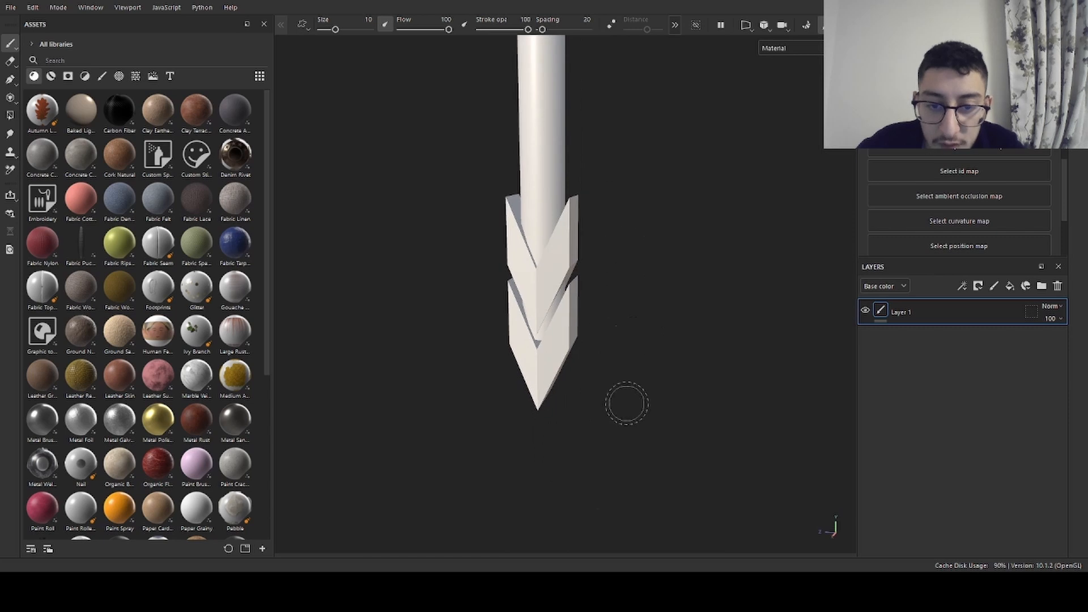
- Assign the baked normal map to the normal mesh map slot of the VikingBladeBottom texture set
click(890, 24)
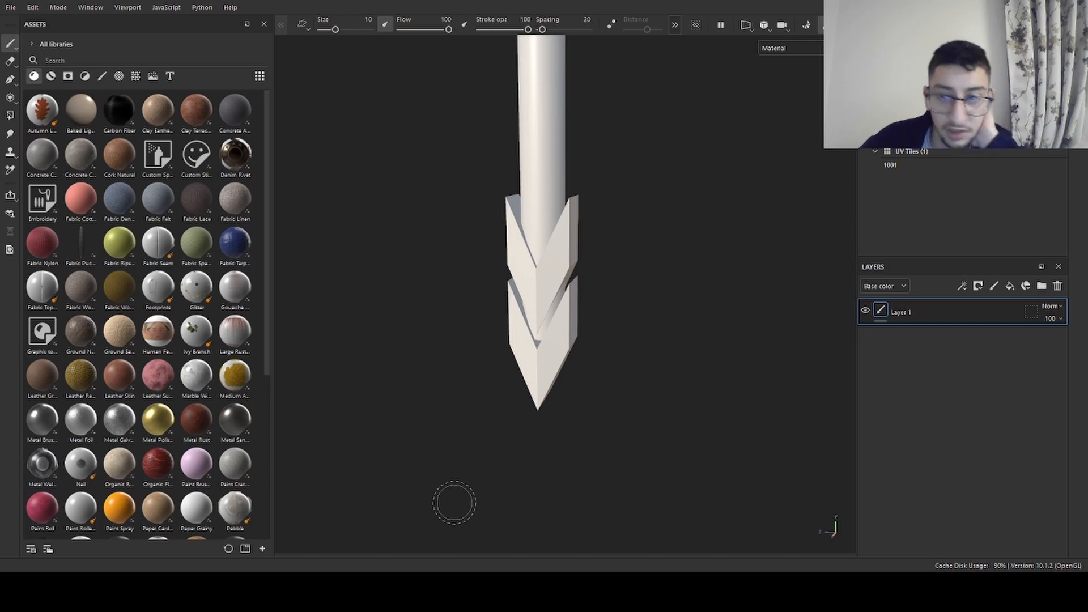
click(958, 24)
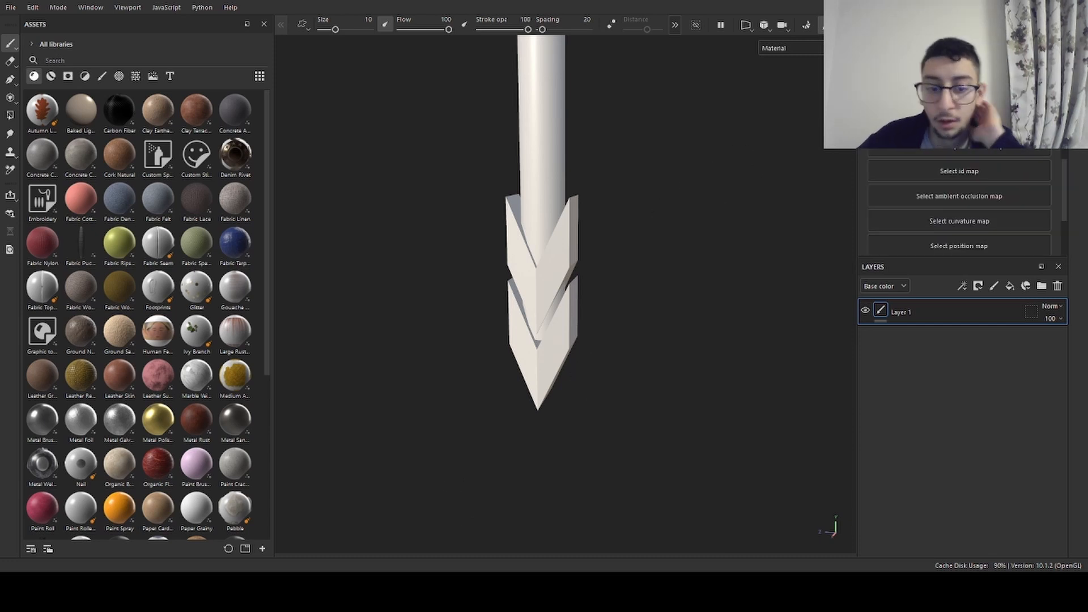
drag(571, 267, 555, 300)
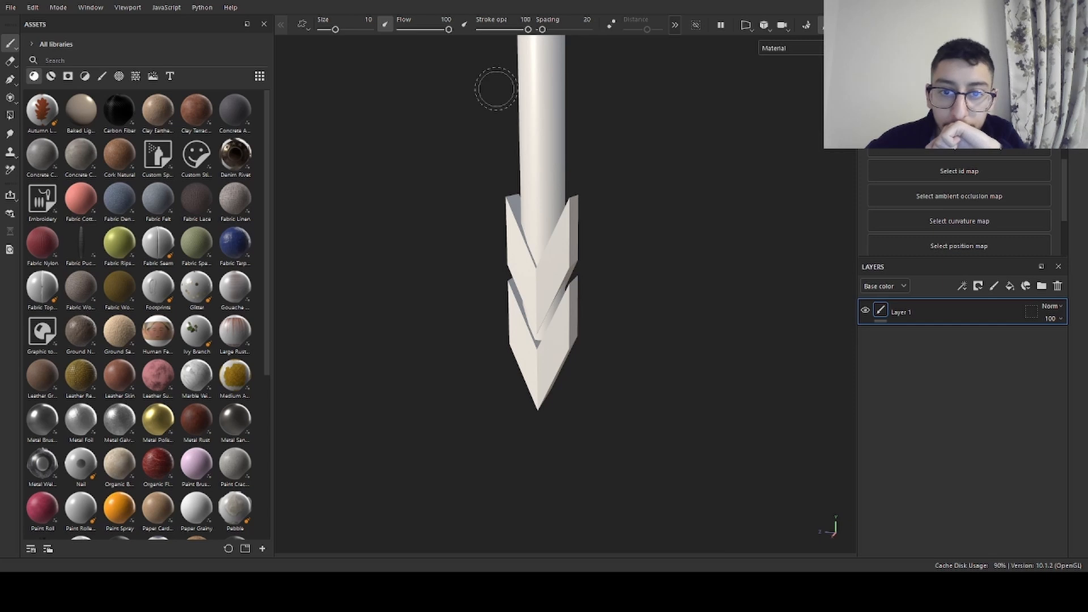
- Examine the bottom piece's edges up close, followed by the axe head and the whole axe
scroll(568, 255, up, 4)
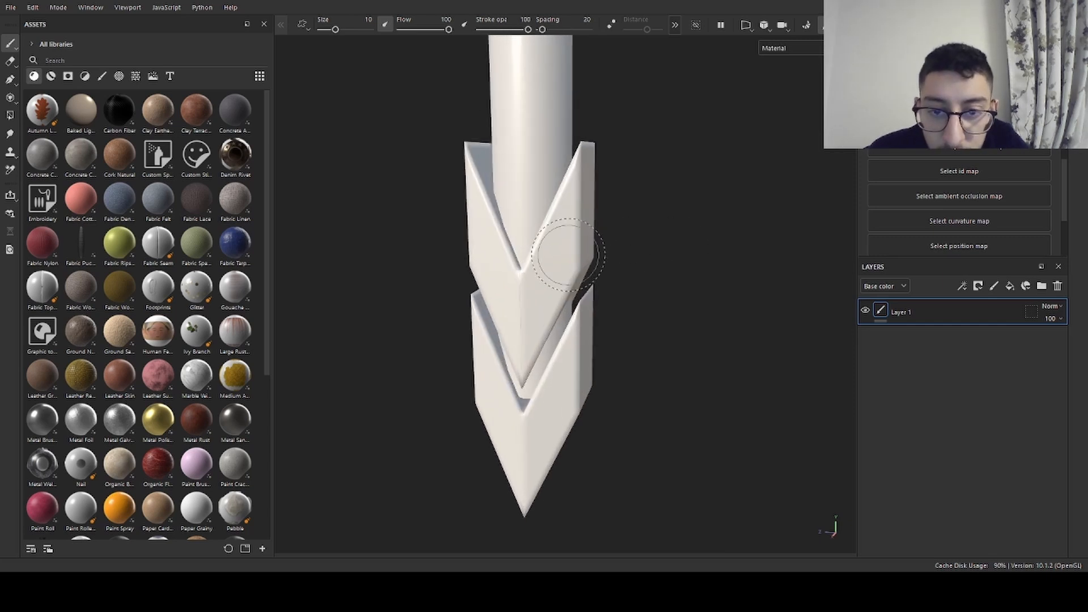
alt+drag(568, 255, 697, 282)
scroll(498, 258, down, 4)
alt+drag(498, 258, 561, 219)
alt+middle_drag(561, 219, 659, 304)
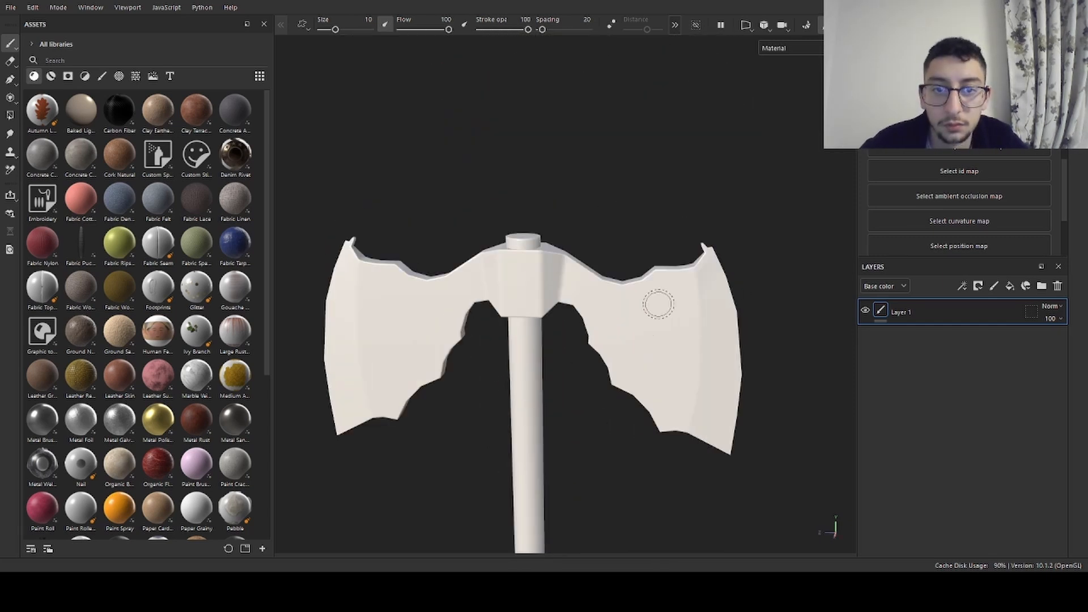
scroll(659, 304, down, 2)
alt+drag(659, 304, 605, 284)
alt+middle_drag(605, 284, 629, 215)
alt+drag(629, 215, 678, 202)
alt+middle_drag(678, 202, 701, 213)
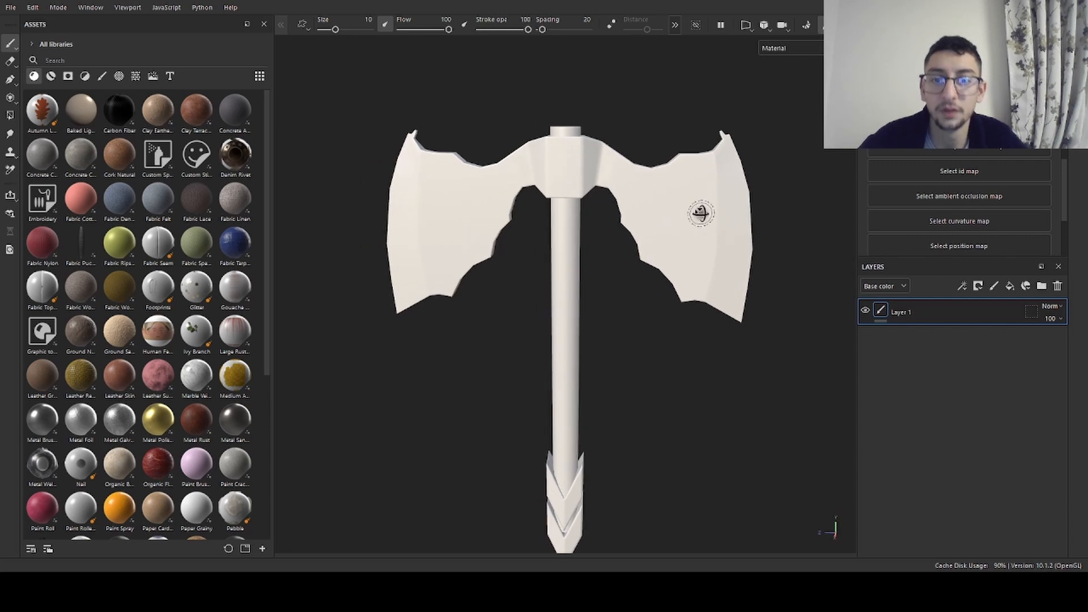
- Inspect the blade's cutting edge and upper tip up close, and view the whole axe again
mouse_move(702, 213)
alt+mouse_down()
mouse_move(683, 204)
mouse_move(567, 211)
alt+mouse_up()
alt+middle_drag(567, 211, 500, 250)
alt+right_drag(618, 177, 785, 175)
alt+drag(784, 175, 590, 220)
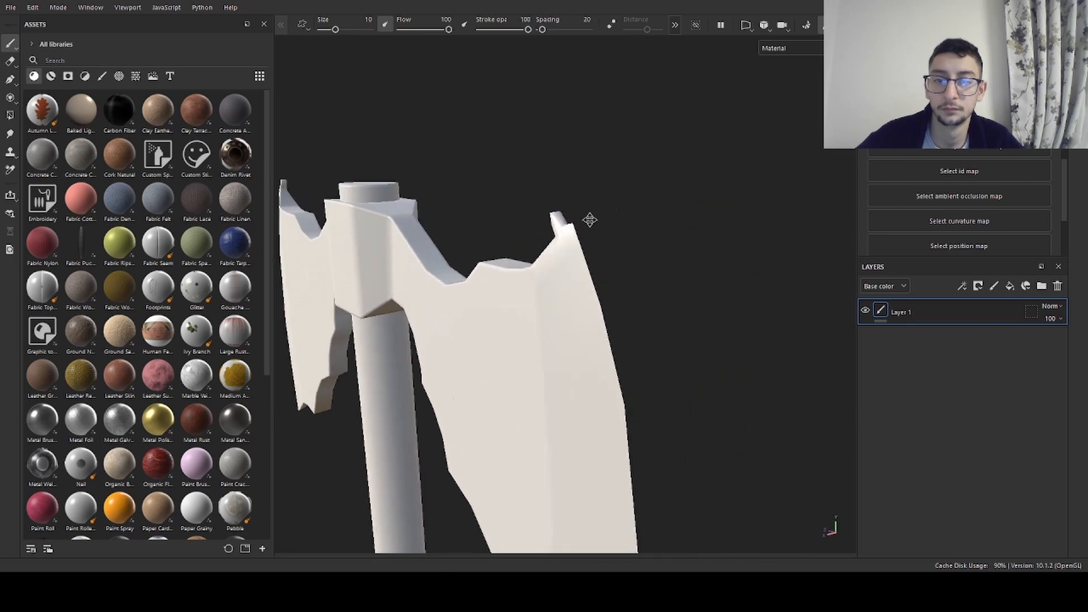
alt+middle_drag(590, 220, 558, 238)
alt+drag(630, 225, 569, 233)
alt+middle_drag(569, 233, 656, 219)
alt+right_drag(703, 211, 758, 207)
alt+middle_drag(658, 188, 602, 198)
alt+drag(583, 199, 605, 205)
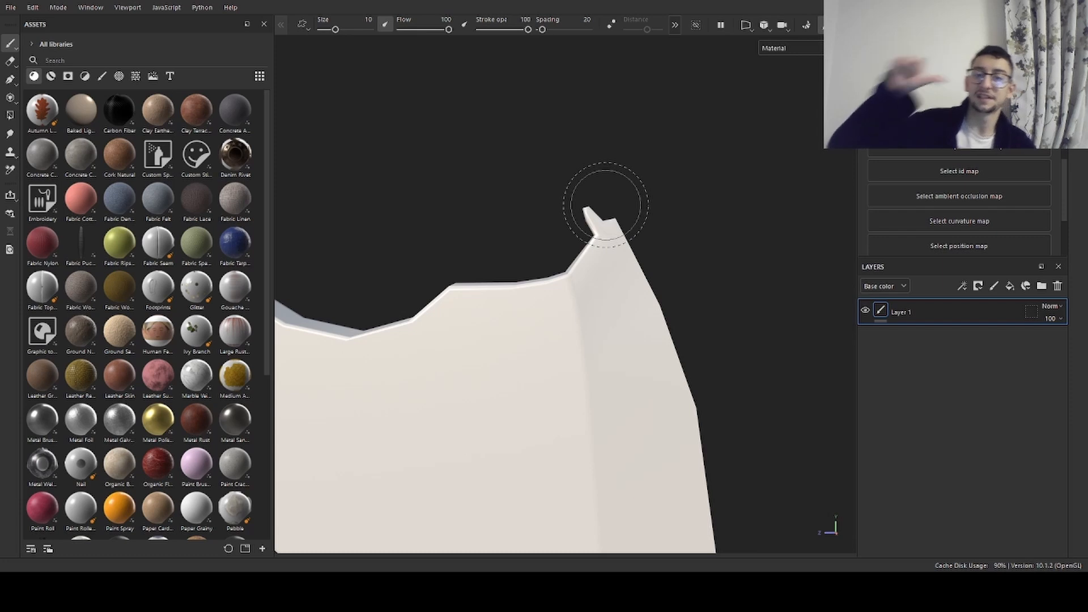
alt+right_drag(606, 204, 728, 227)
alt+drag(729, 307, 450, 207)
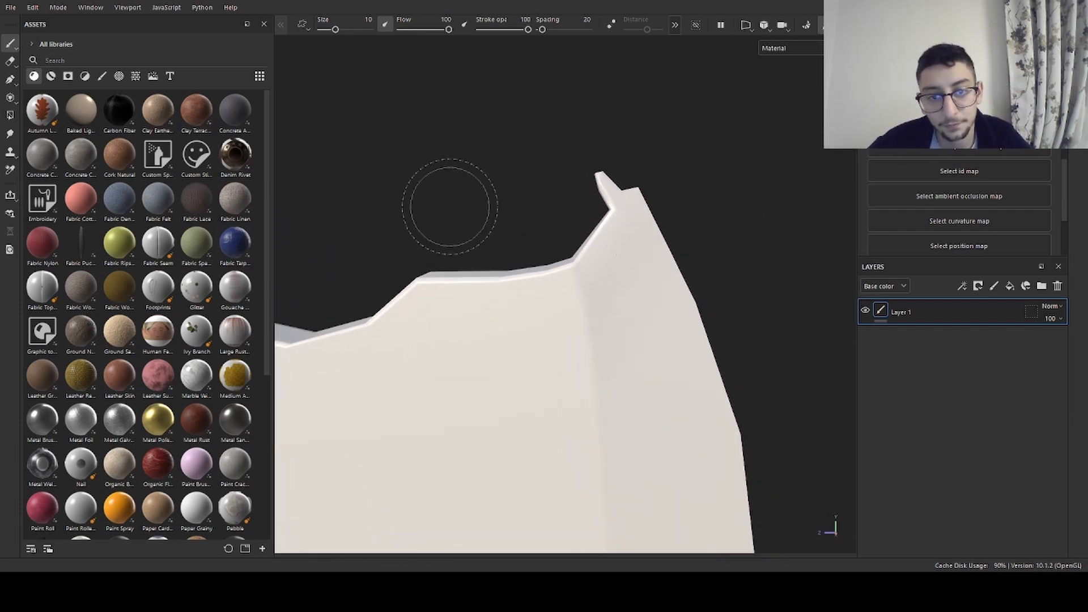
alt+right_drag(635, 222, 746, 214)
mouse_move(681, 220)
alt+right_down()
mouse_move(743, 202)
mouse_move(697, 208)
alt+right_up()
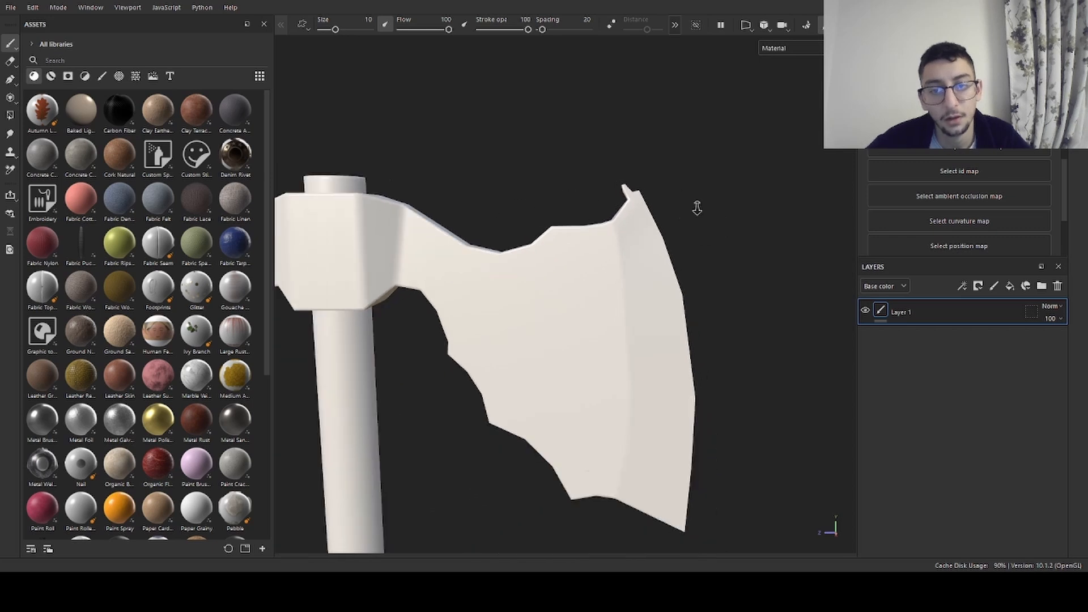
alt+drag(697, 208, 655, 223)
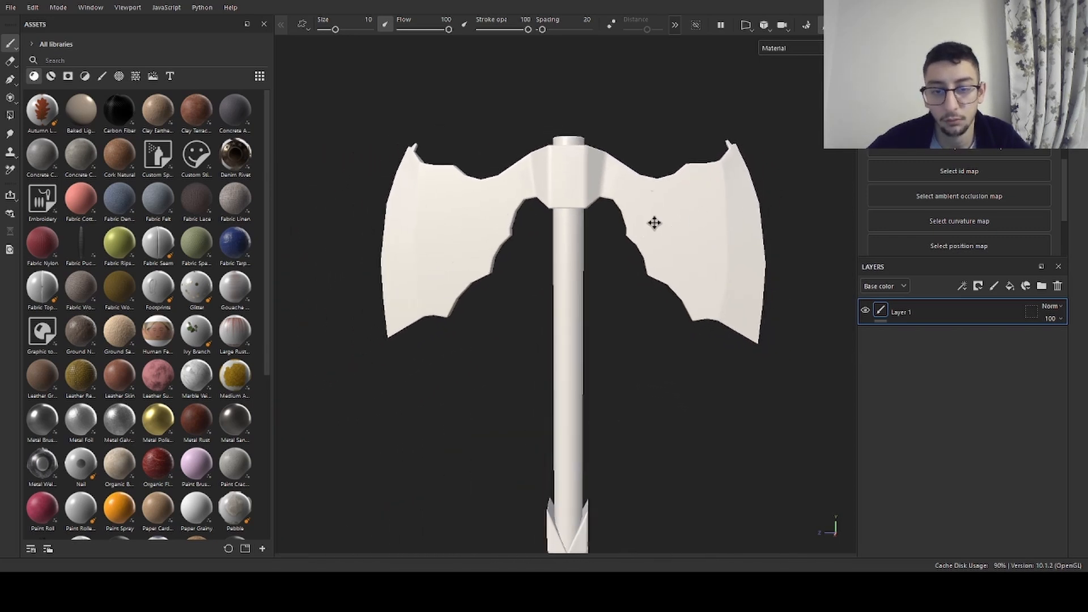
alt+middle_drag(654, 223, 648, 180)
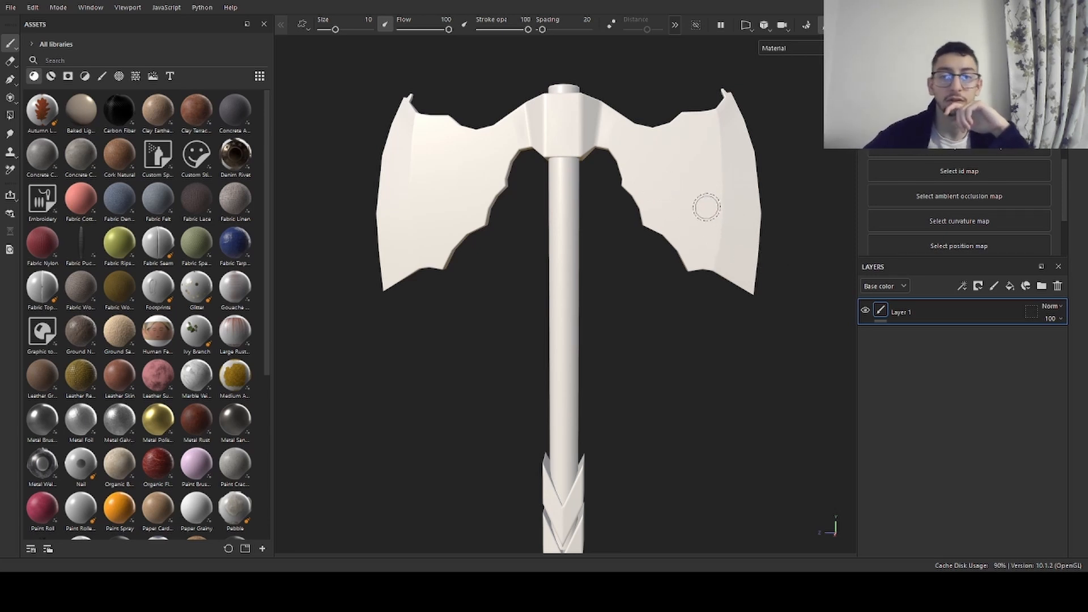
alt+drag(784, 292, 683, 270)
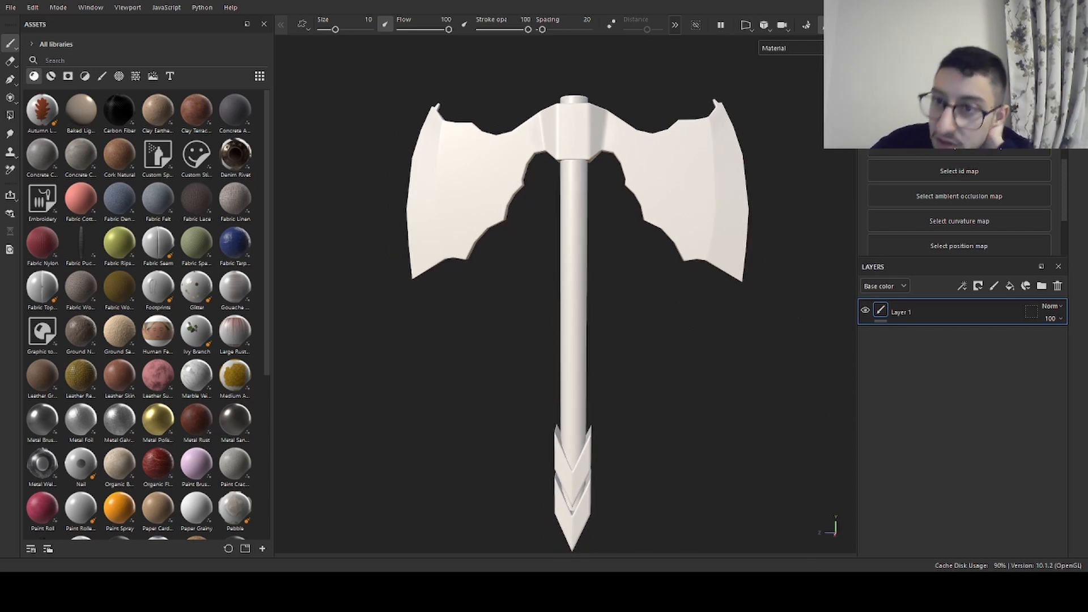
- Exclude the Normal map from mesh map baking on all three texture sets and bake the remaining selected maps
click(807, 25)
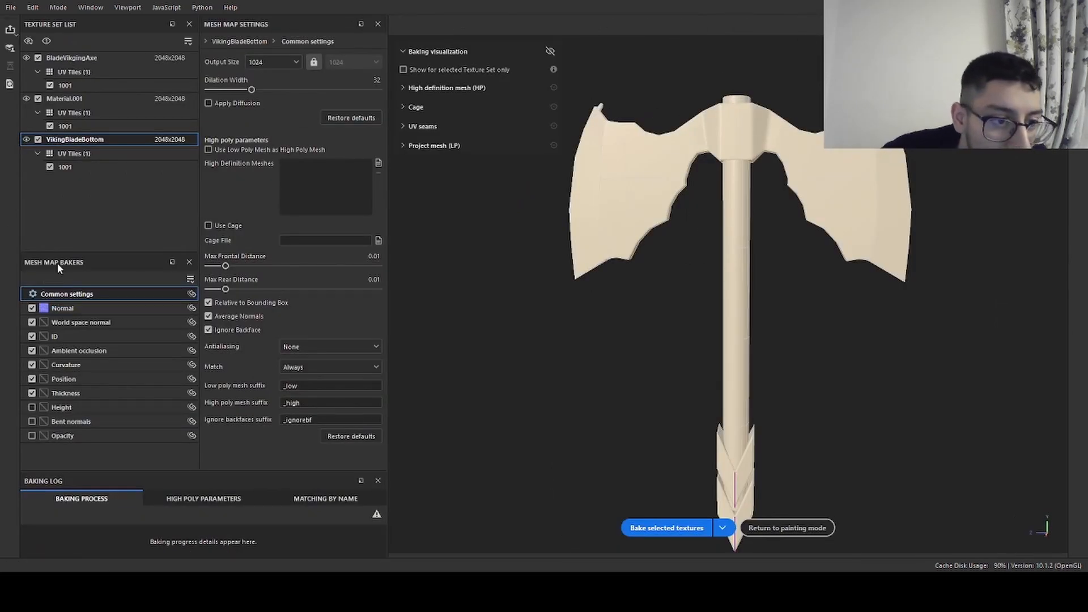
click(32, 309)
click(128, 99)
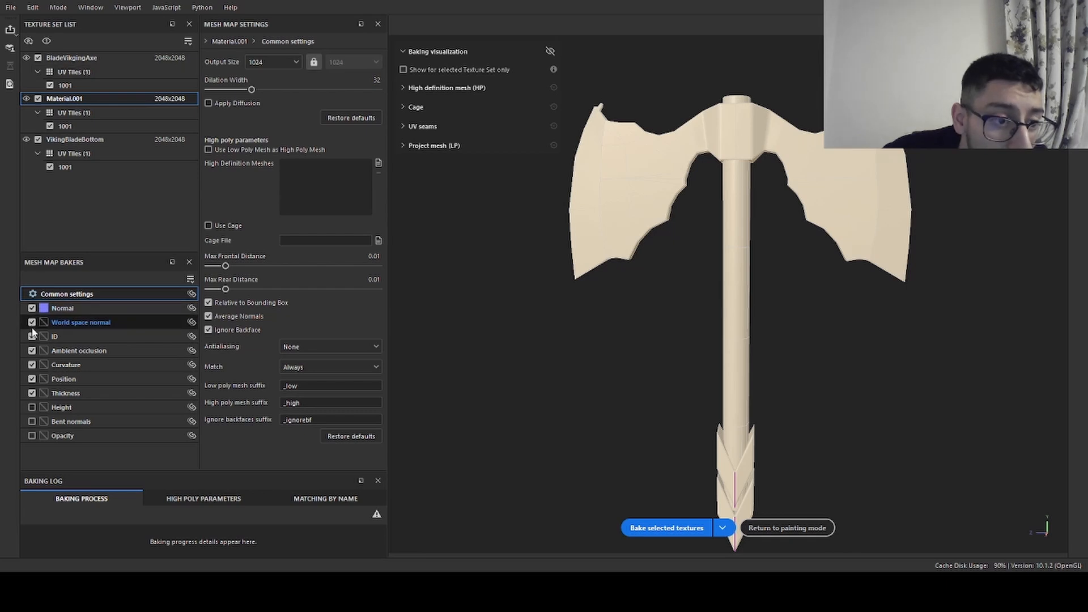
click(51, 309)
click(85, 58)
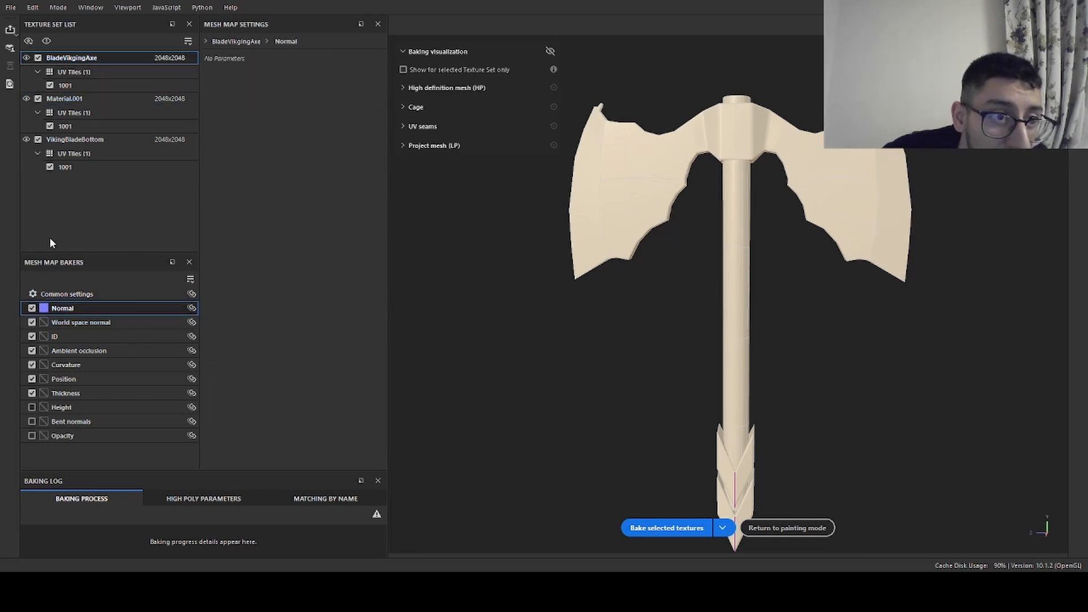
click(32, 308)
click(121, 97)
click(107, 140)
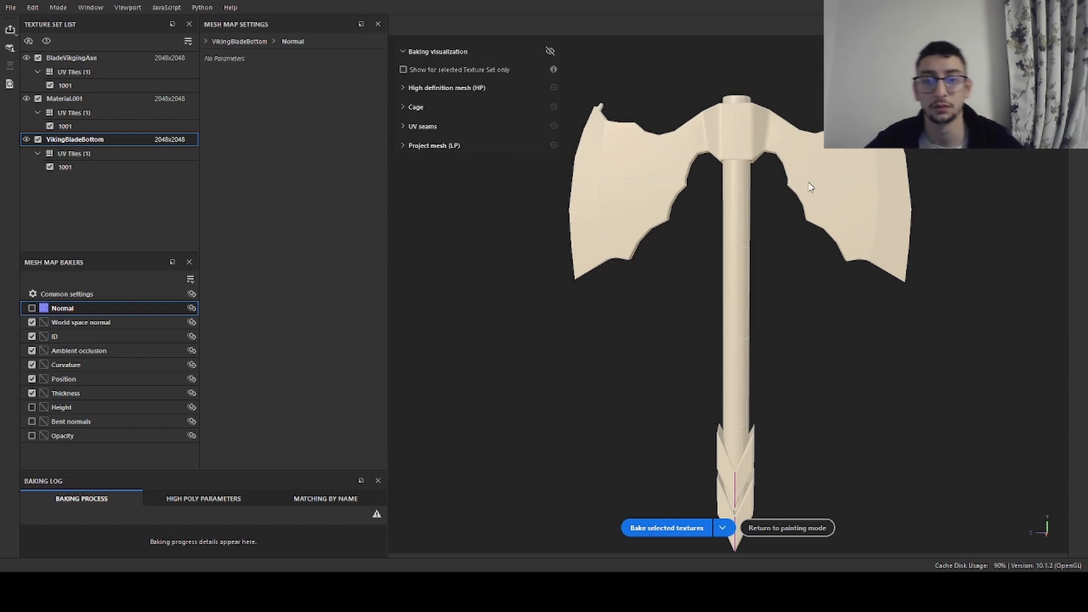
click(667, 528)
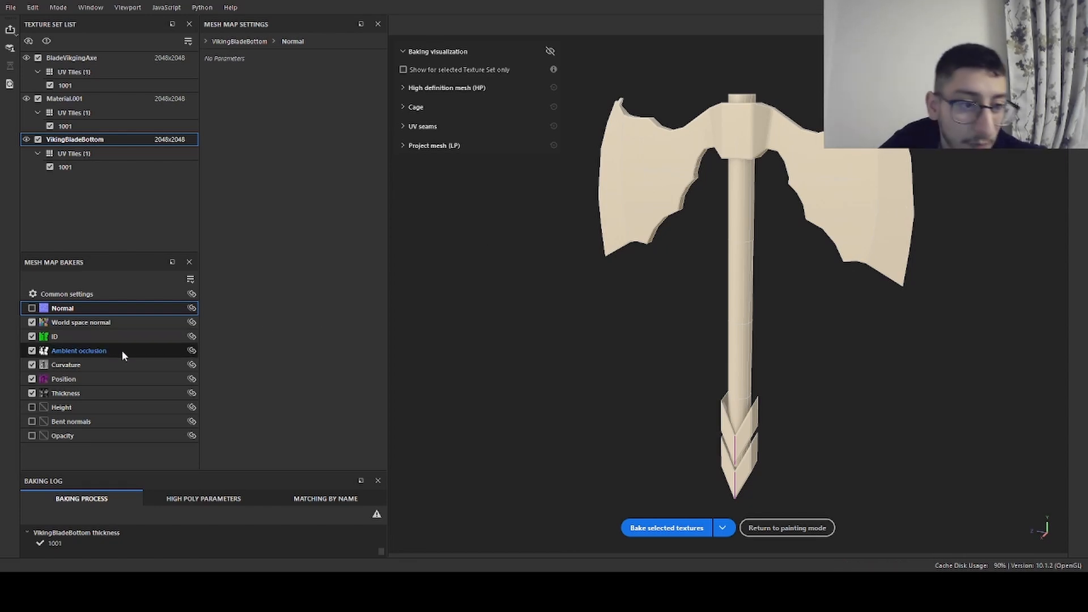
- Rebake the selected maps with Curvature generated from the normal map (deprecated) on all three texture sets and return to painting mode
click(108, 365)
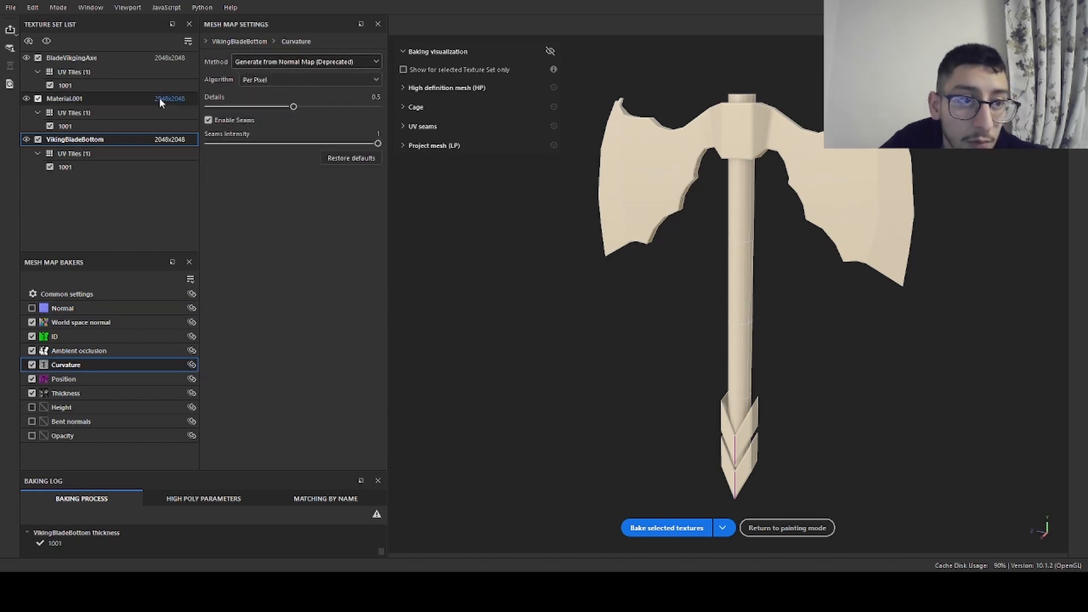
click(77, 98)
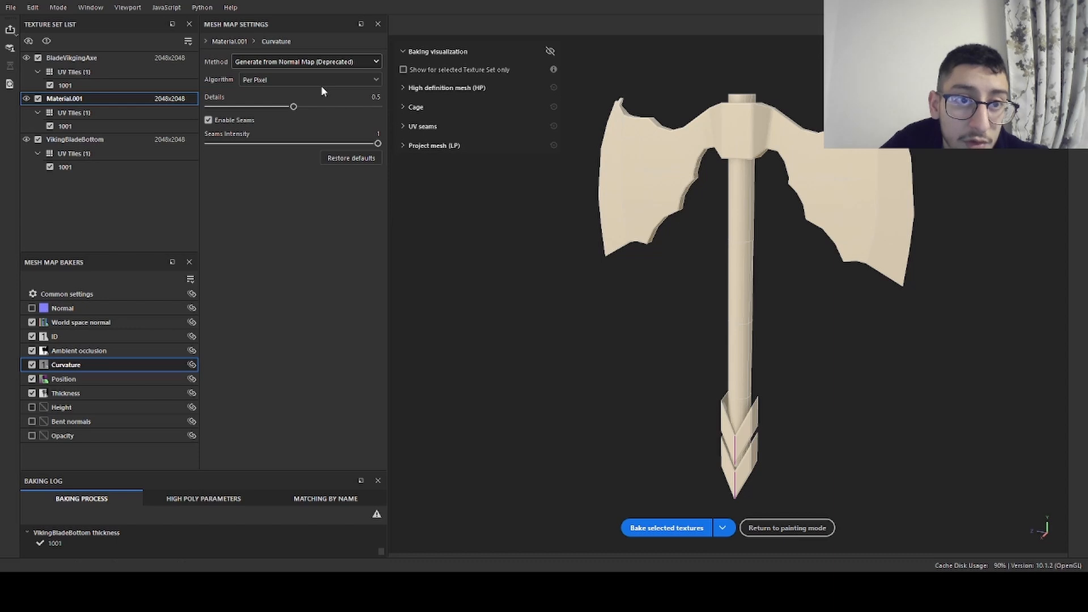
click(111, 57)
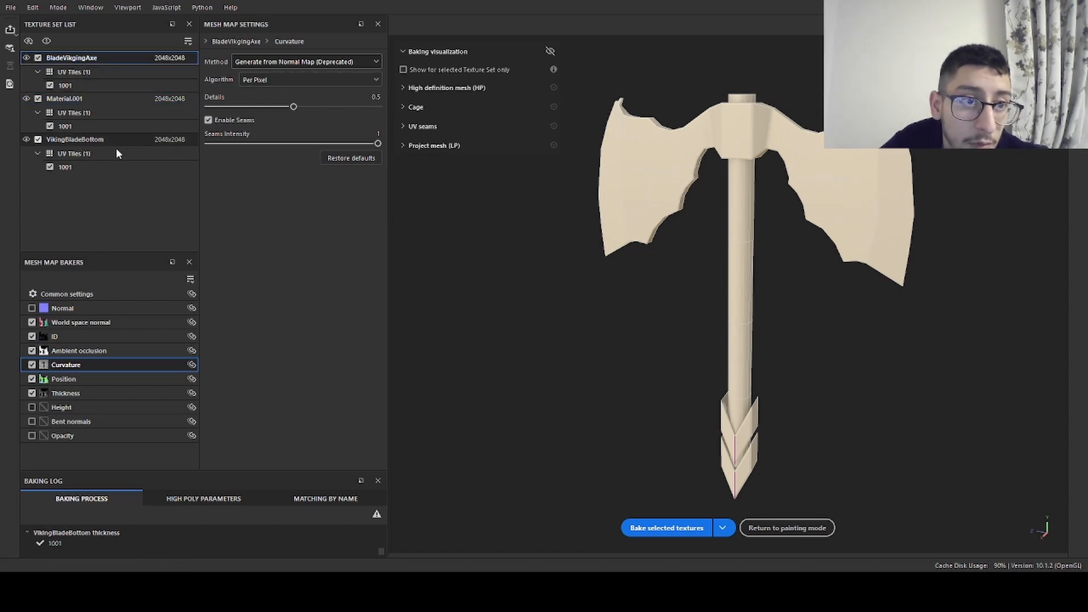
click(102, 139)
click(680, 528)
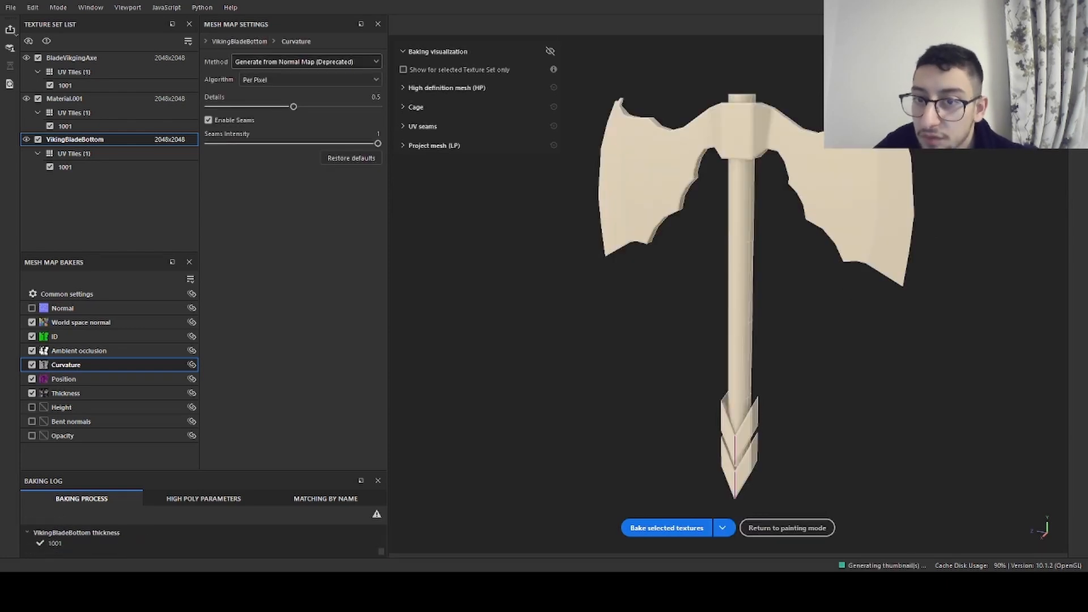
click(788, 528)
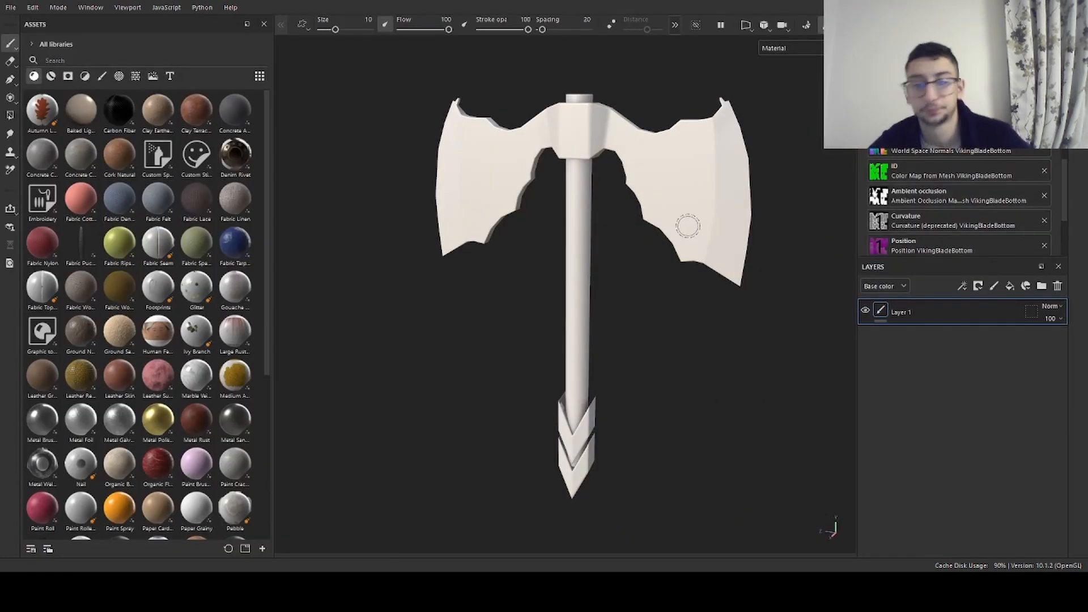
- Search the smart materials for wood and apply Wood Beech Veined to the axe handle
mouse_move(663, 225)
alt+mouse_down()
mouse_move(657, 245)
mouse_move(672, 237)
alt+mouse_up()
alt+middle_drag(673, 237, 671, 175)
alt+drag(670, 174, 706, 196)
alt+middle_drag(707, 196, 709, 165)
mouse_move(653, 221)
alt+mouse_down()
mouse_move(624, 226)
mouse_move(654, 229)
alt+mouse_up()
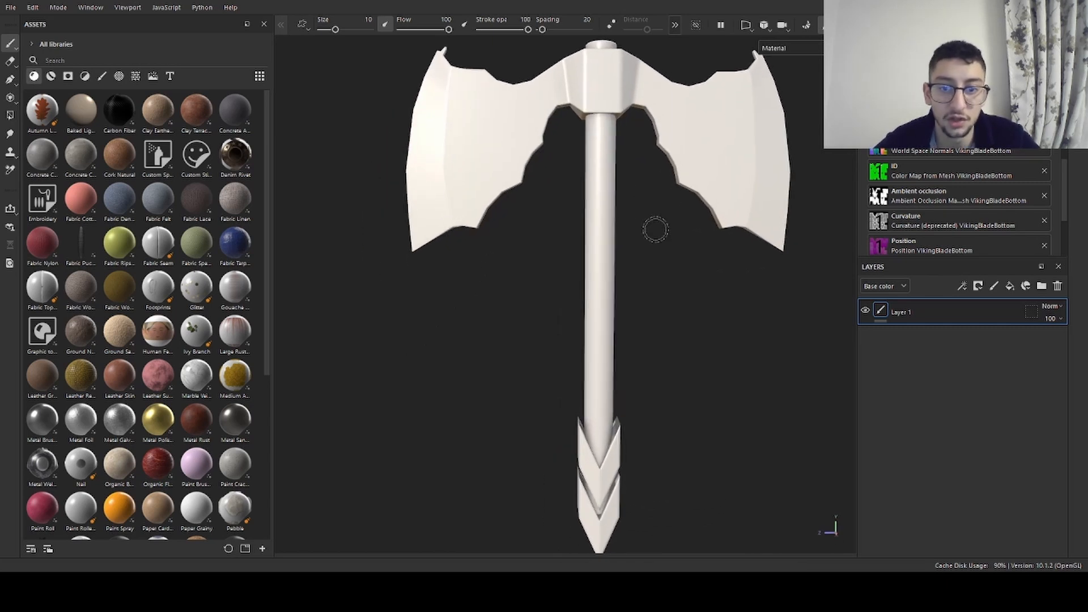
scroll(189, 346, down, 5)
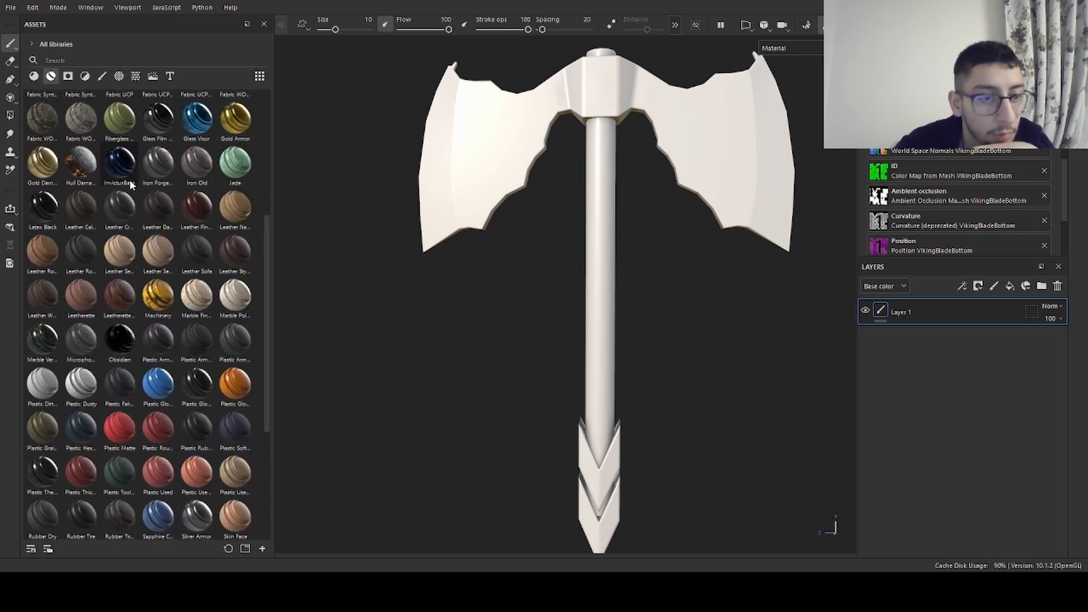
scroll(134, 207, down, 3)
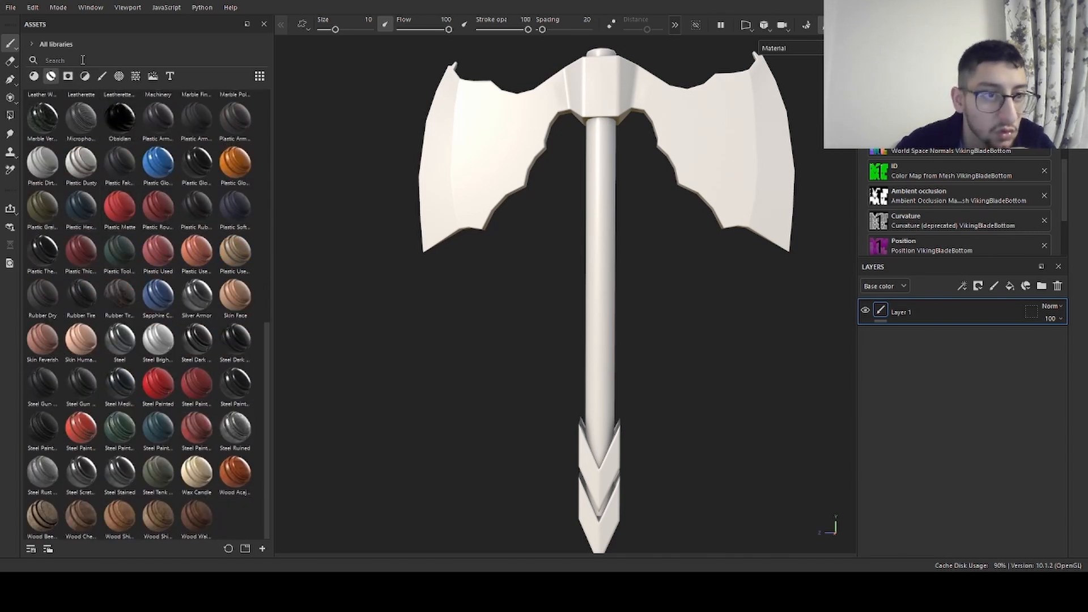
click(82, 60)
text(wor)
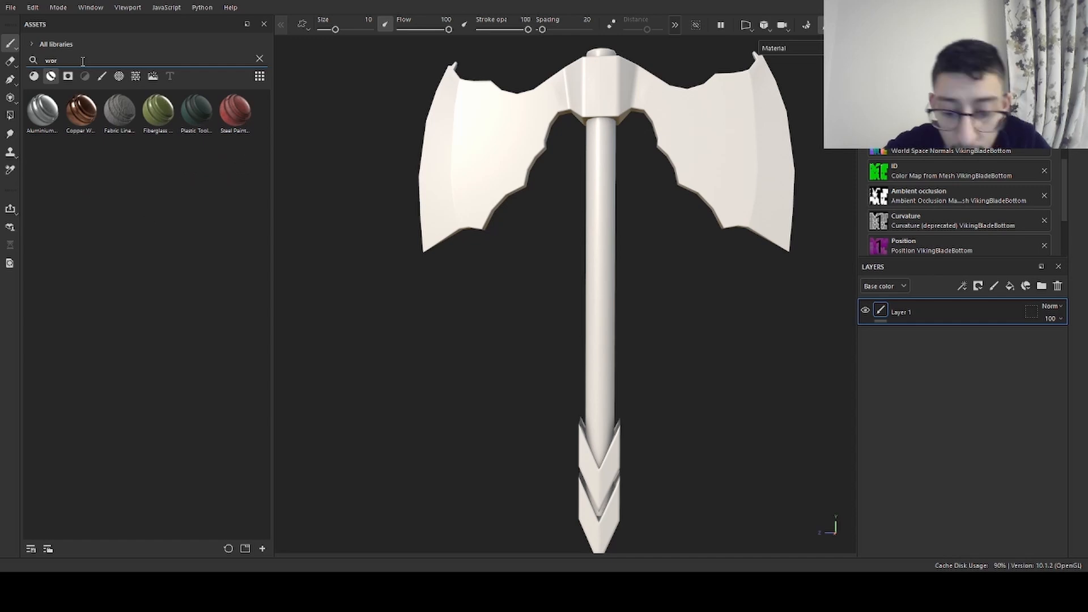
key(BackSpace)
key(BackSpace)
text(ood)
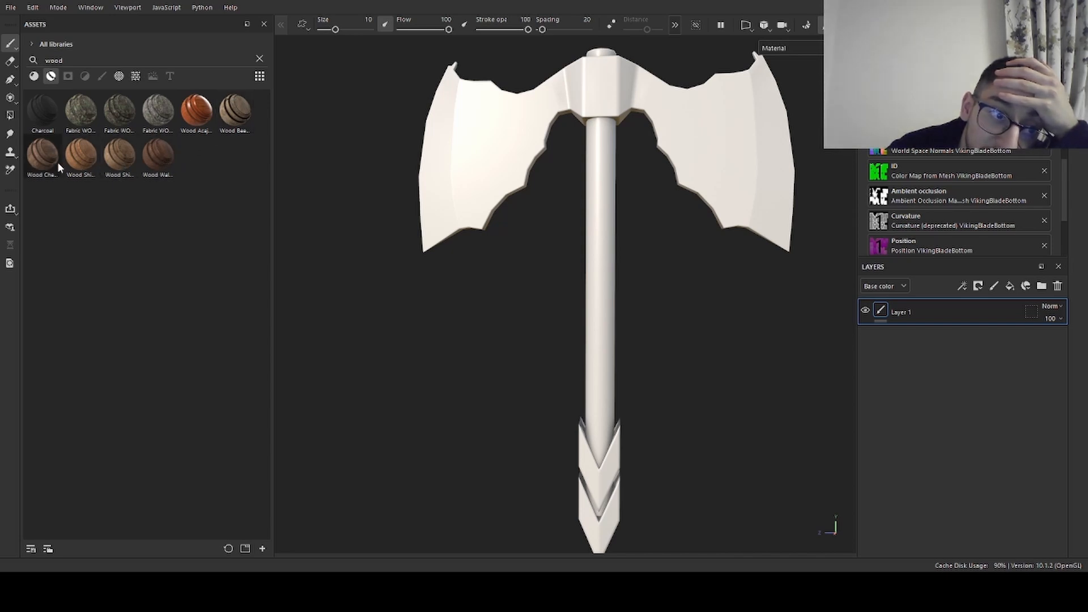
drag(233, 113, 611, 249)
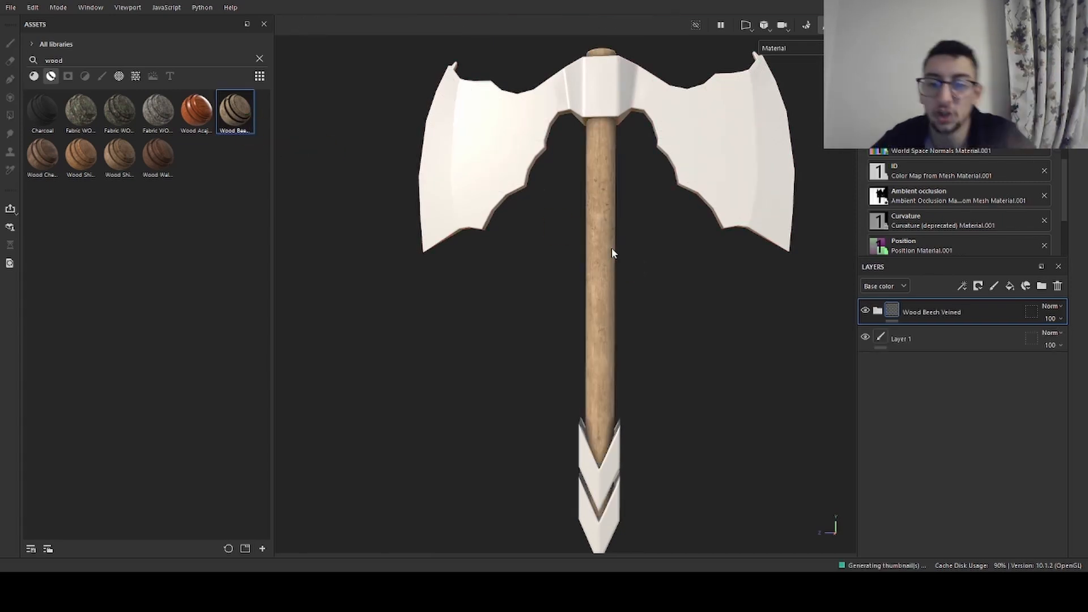
- Expand the Wood Beech Veined group, compare Base Wood hidden and shown, and change its colour to dark brown
alt+right_drag(611, 249, 714, 238)
alt+drag(715, 239, 632, 393)
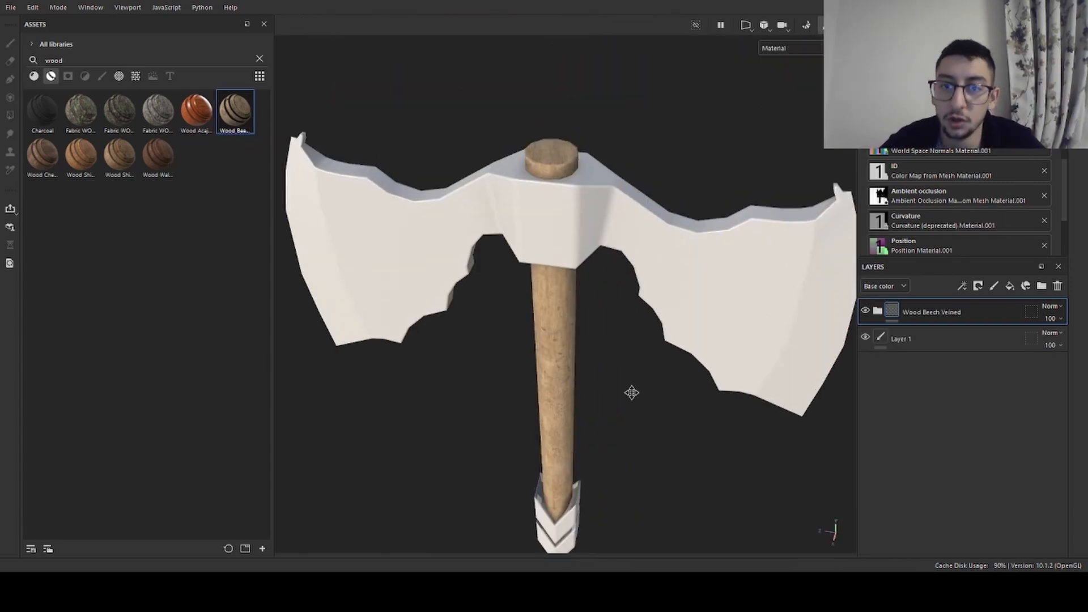
alt+middle_drag(632, 392, 638, 355)
alt+drag(639, 355, 655, 177)
alt+right_drag(655, 178, 653, 223)
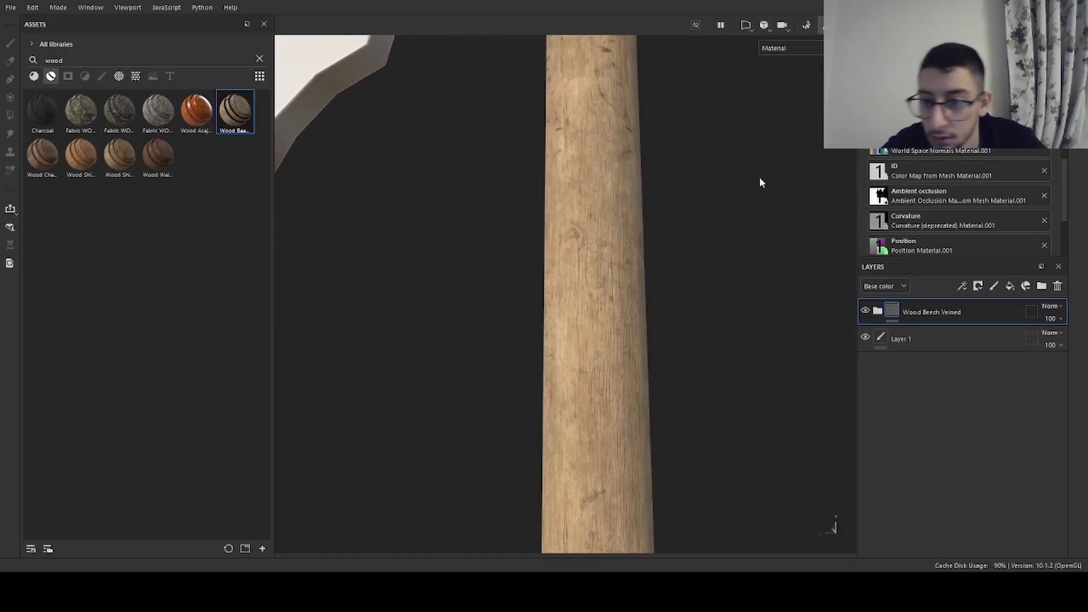
click(877, 312)
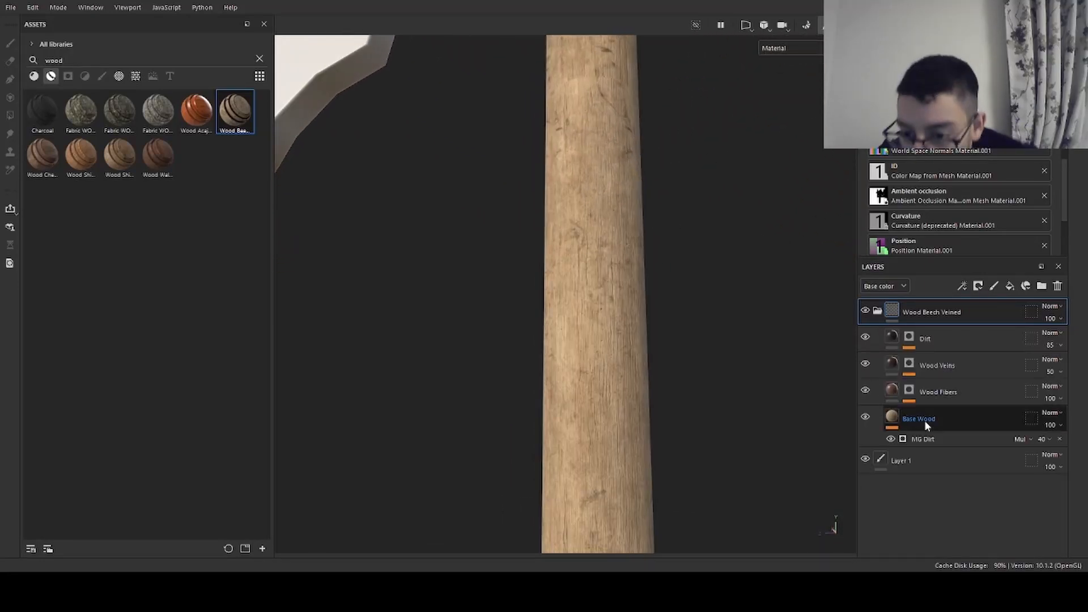
click(904, 421)
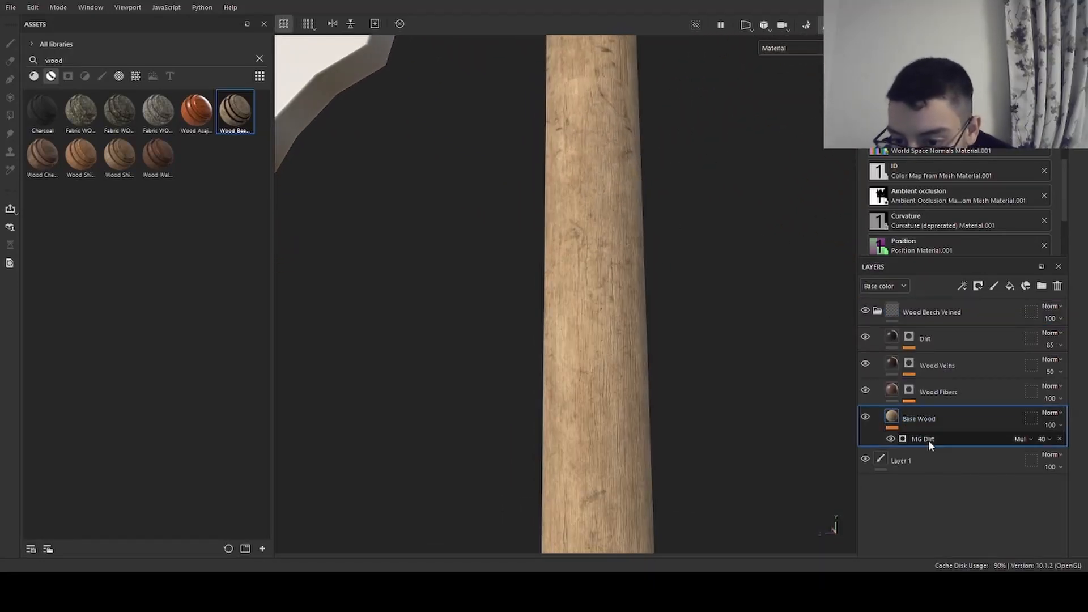
click(866, 417)
click(865, 418)
click(865, 417)
click(865, 417)
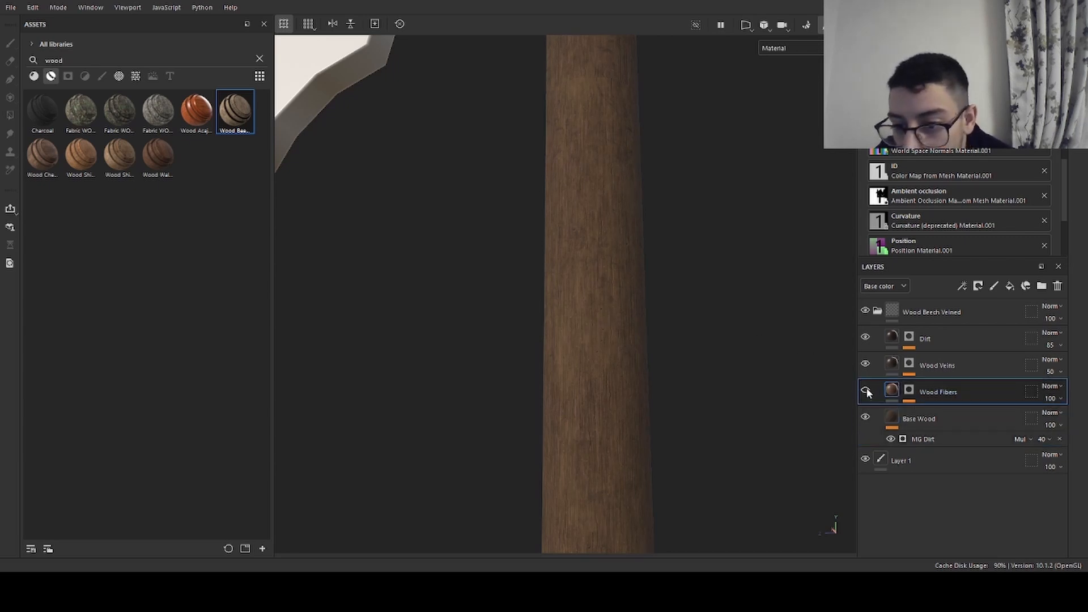
- Open the wood_pattern_01 fill in the Wood Fibers layer's mask
click(910, 392)
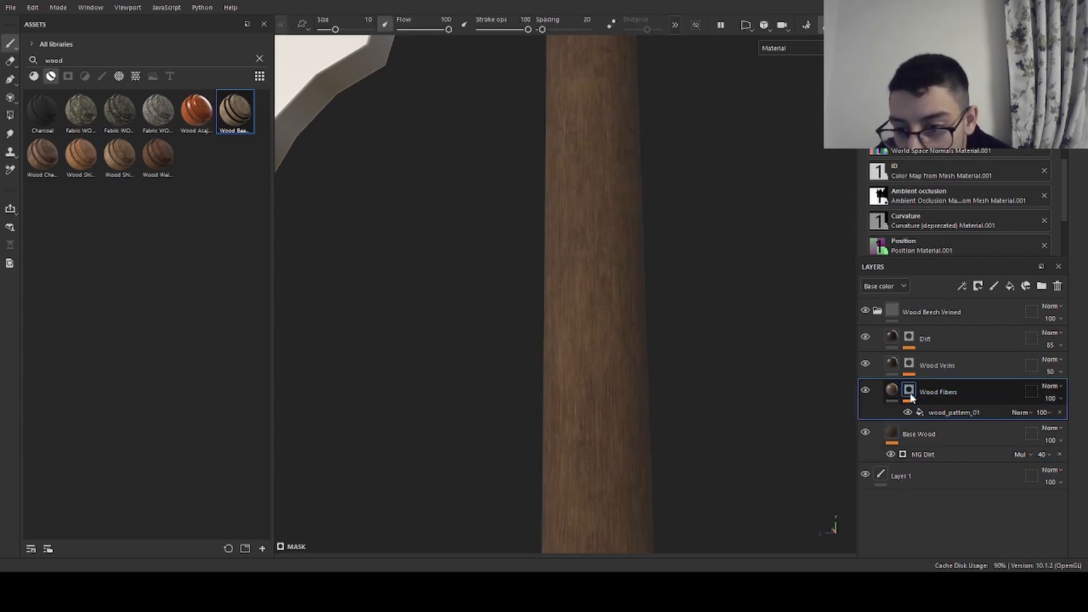
click(943, 414)
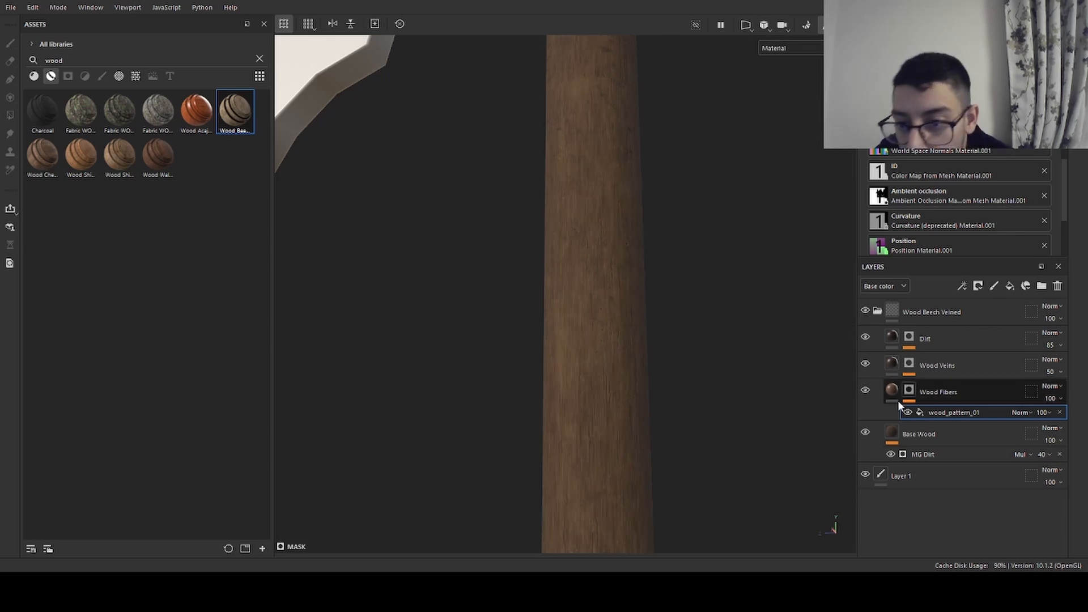
click(956, 398)
- Adjust the Levels in the Wood Veins layer's mask to bring out the deep cracks in the handle
click(938, 366)
click(909, 367)
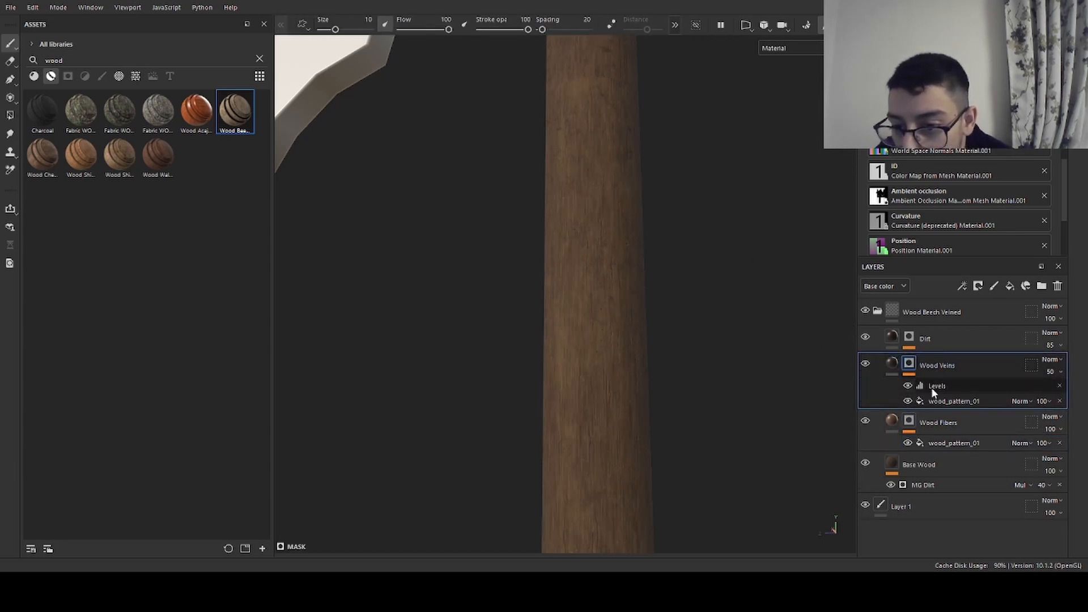
click(955, 387)
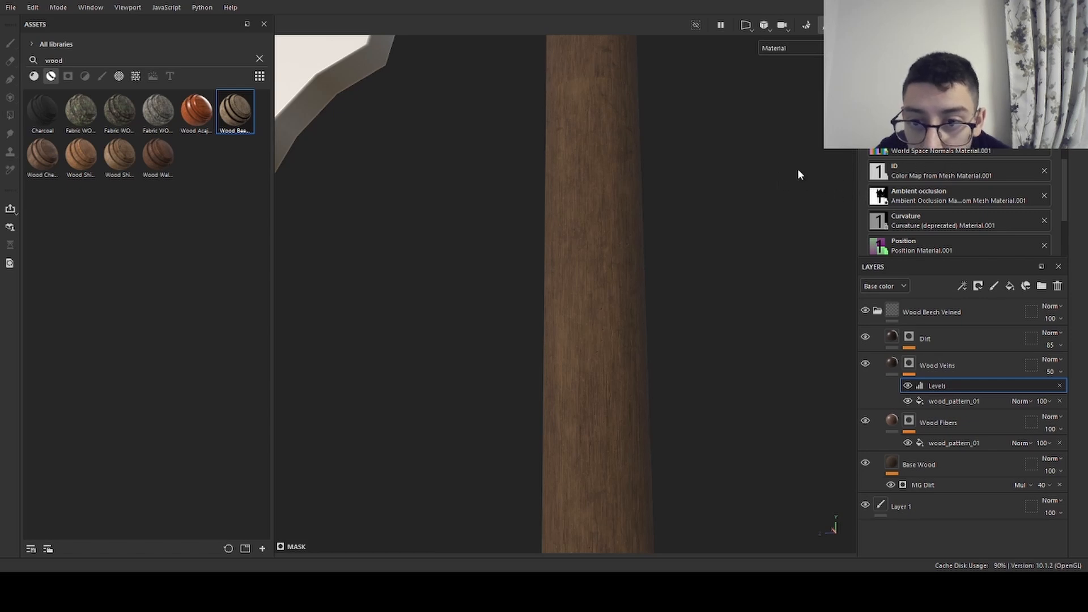
scroll(627, 269, up, 5)
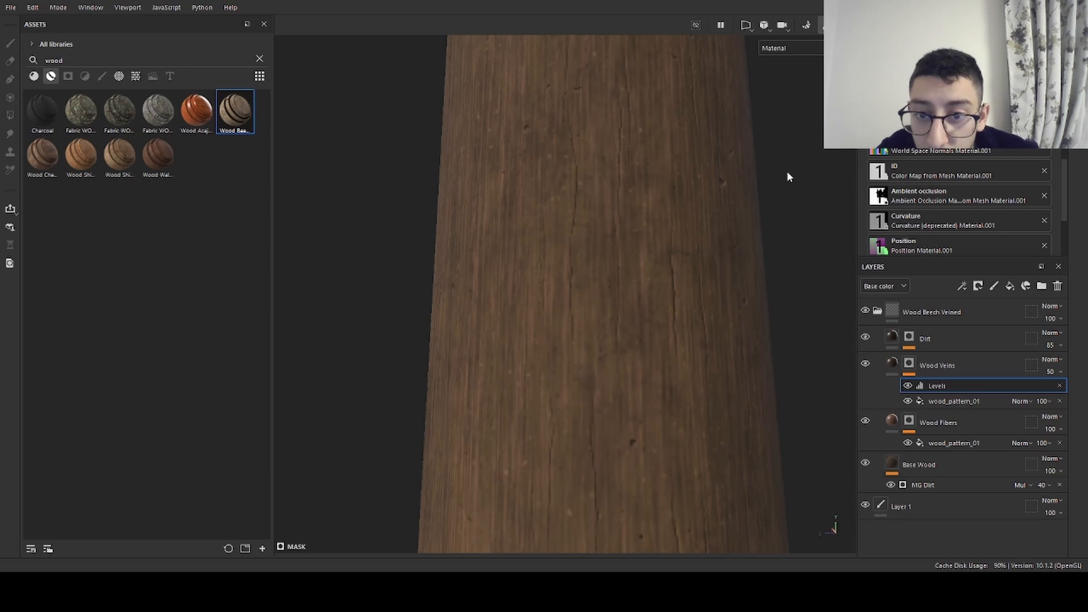
drag(788, 170, 787, 172)
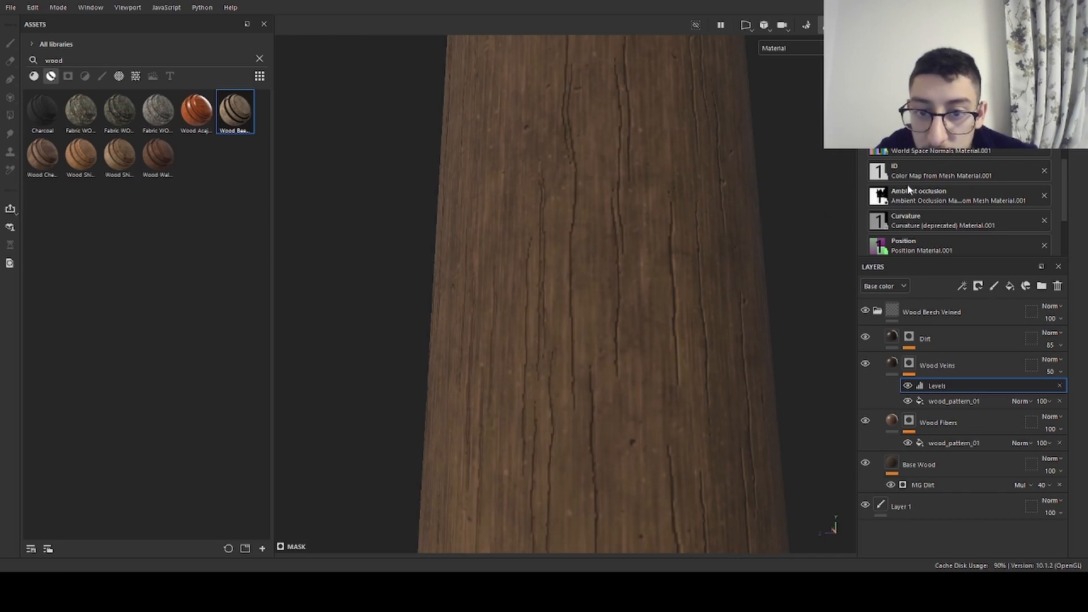
- Examine the cracked wood along the handle and where it meets the underside of the axe head
scroll(651, 231, down, 5)
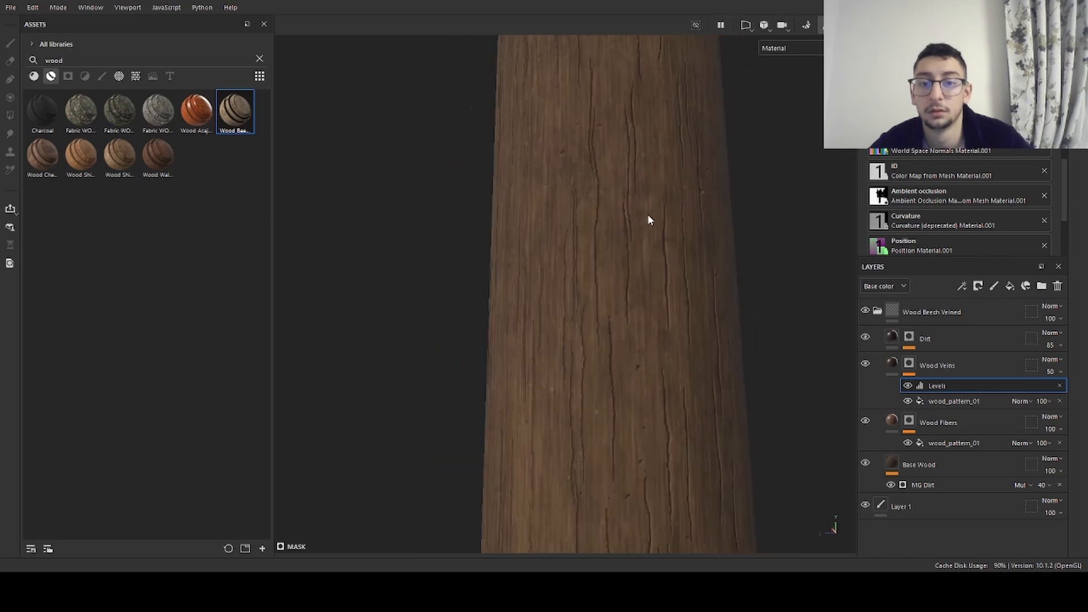
scroll(659, 211, down, 2)
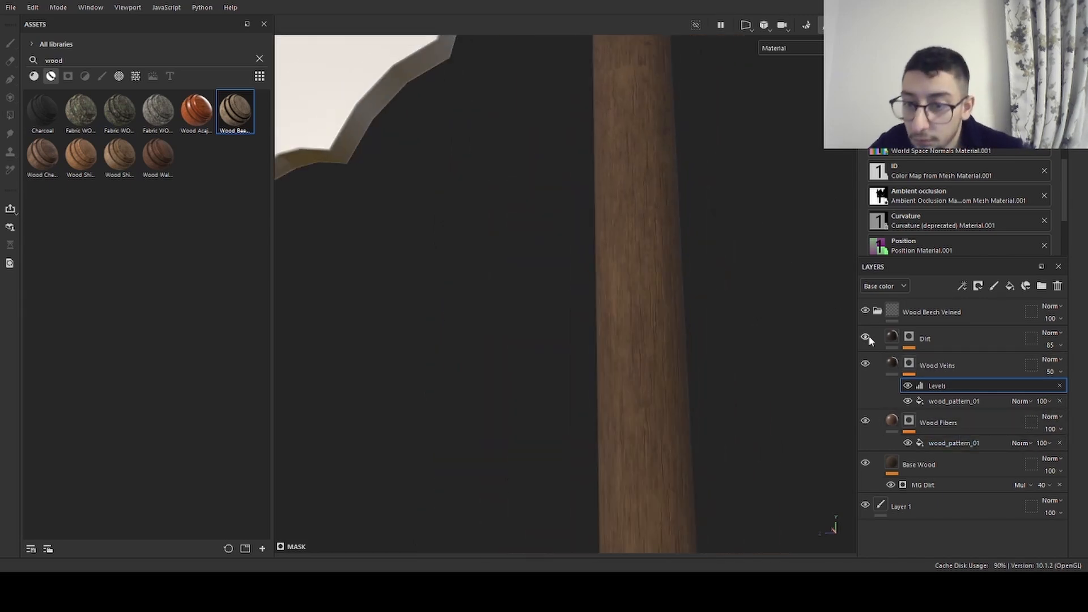
alt+drag(702, 216, 709, 249)
alt+middle_drag(709, 252, 683, 334)
scroll(637, 270, down, 3)
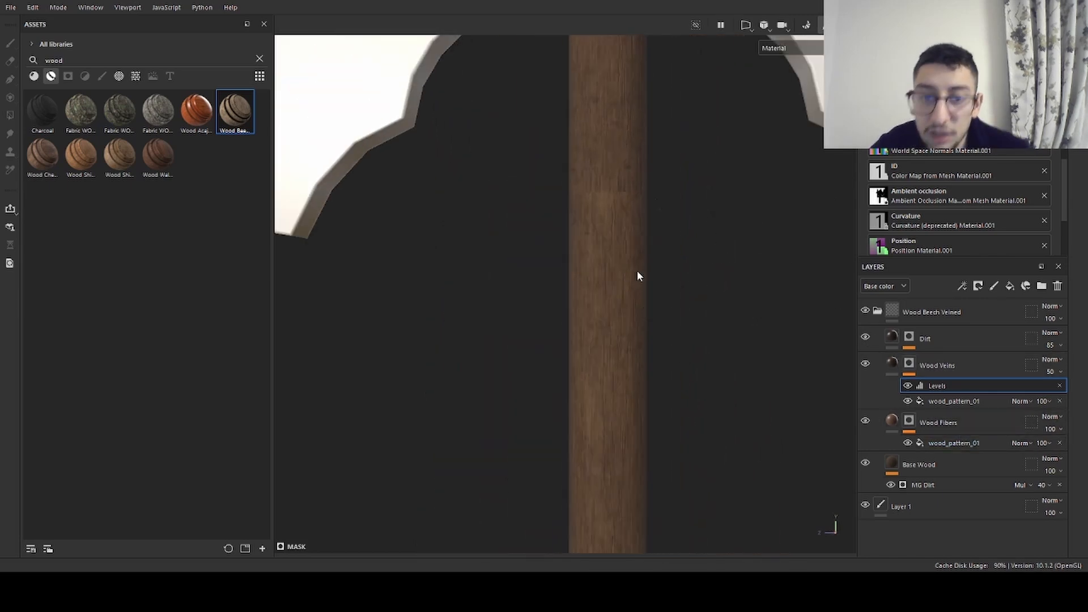
alt+middle_drag(626, 168, 627, 410)
alt+drag(627, 410, 576, 209)
scroll(541, 321, up, 4)
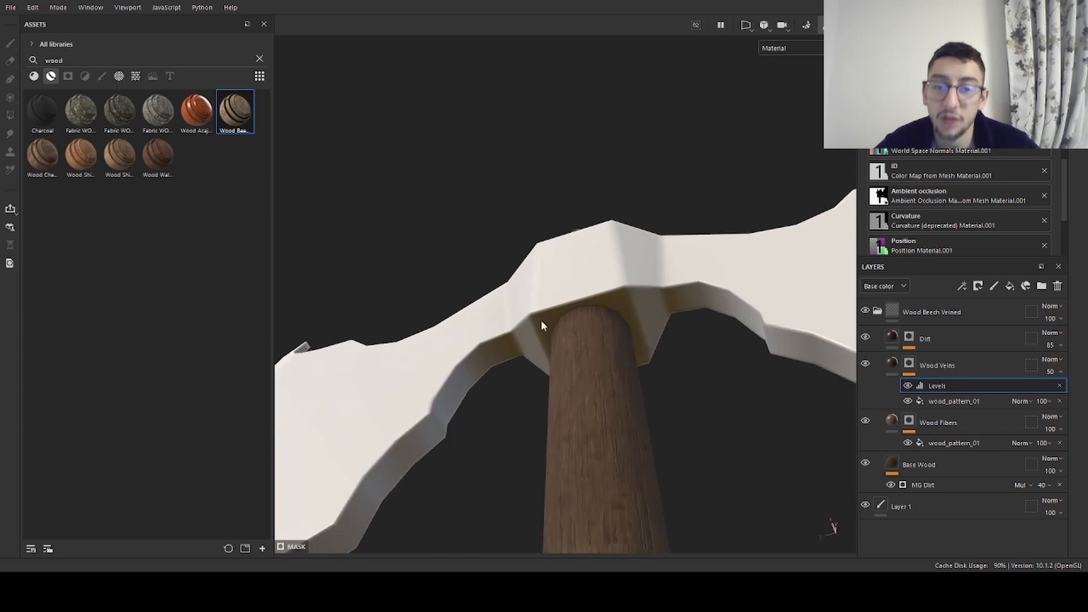
- Clear the asset search and apply the Dirt Dry smart mask to the handle as a new fill layer
click(85, 76)
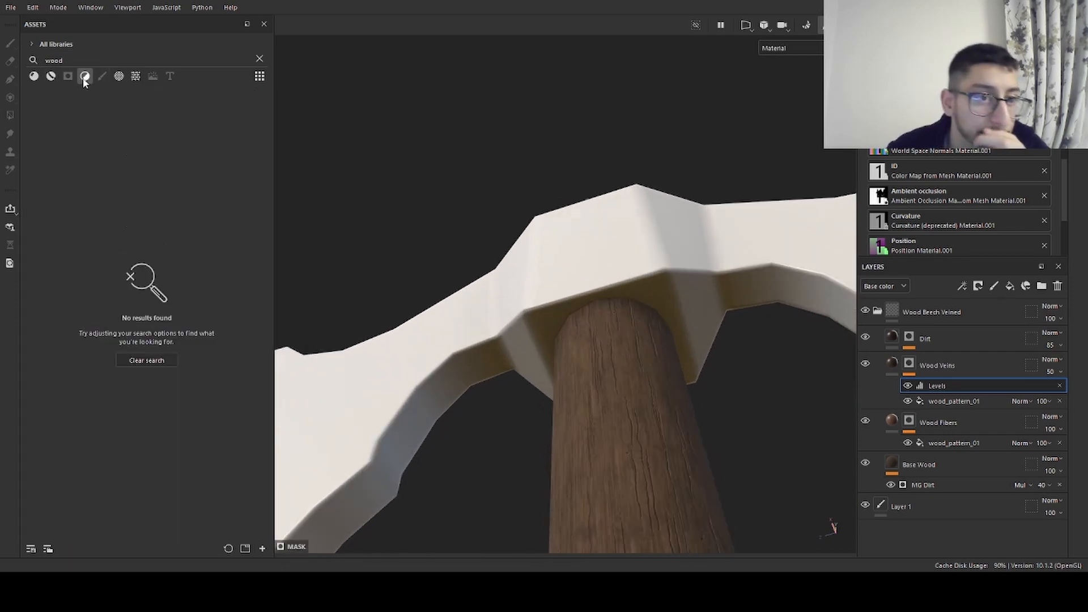
click(162, 361)
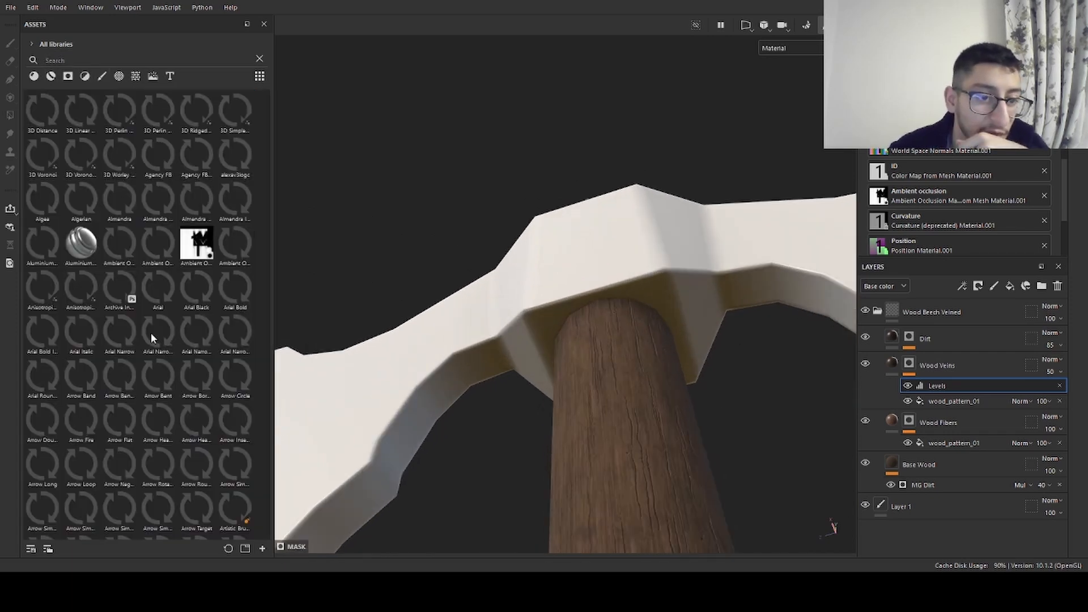
click(51, 76)
click(68, 77)
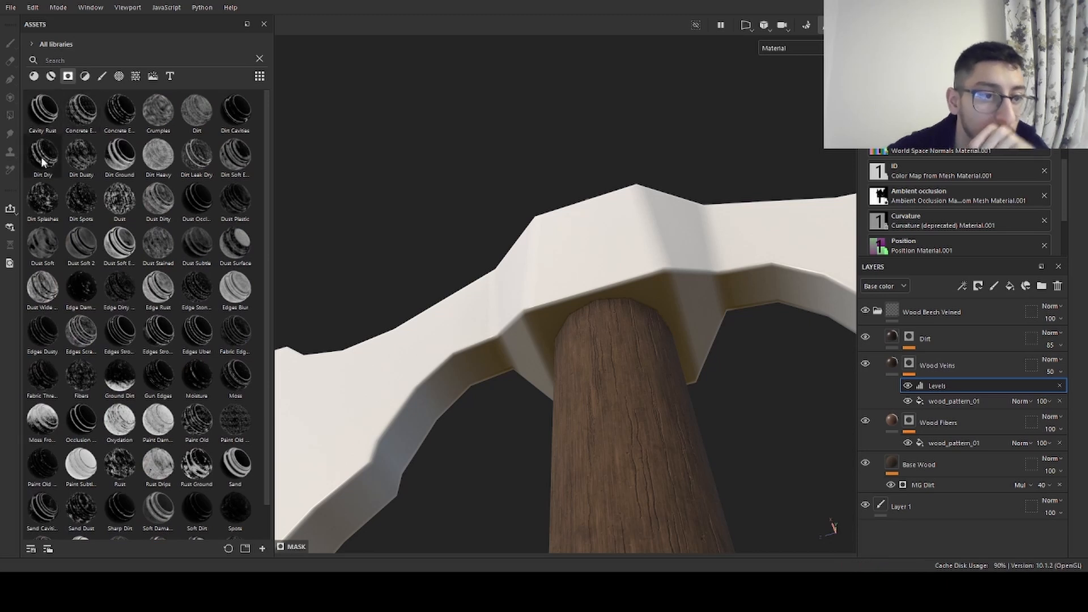
drag(42, 156, 622, 416)
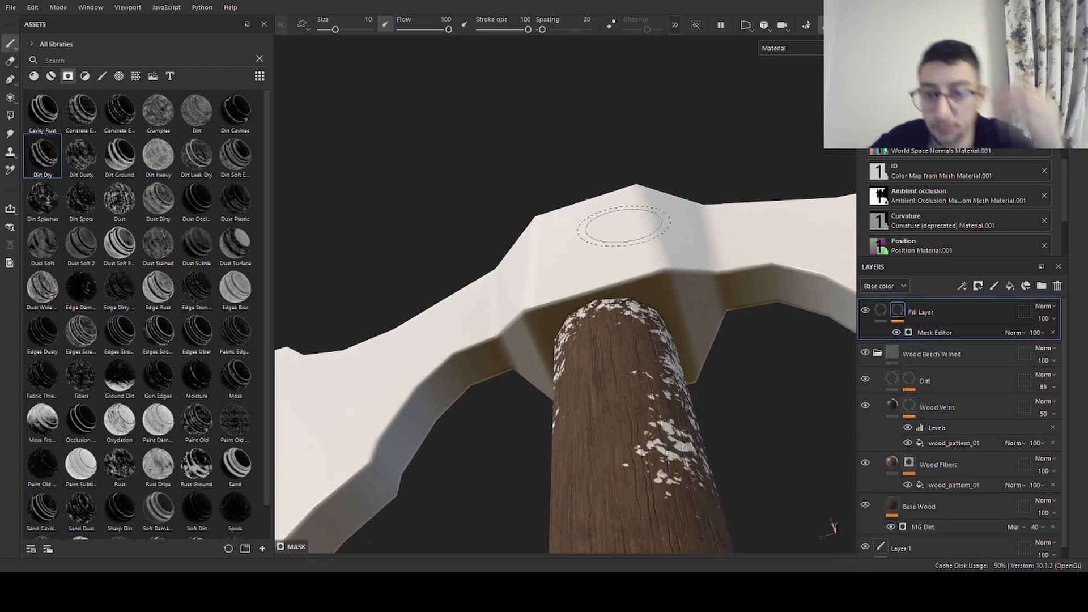
- Inspect the Dirt Dry mask's coverage along the handle from several angles and distances
alt+drag(602, 223, 627, 328)
alt+right_drag(626, 332, 720, 294)
alt+middle_drag(720, 293, 604, 127)
mouse_move(624, 202)
alt+mouse_down()
mouse_move(519, 193)
mouse_move(644, 195)
alt+mouse_up()
mouse_move(644, 194)
alt+right_down()
mouse_move(767, 205)
mouse_move(705, 190)
mouse_move(673, 226)
alt+right_up()
alt+drag(674, 226, 595, 177)
alt+middle_drag(583, 167, 588, 318)
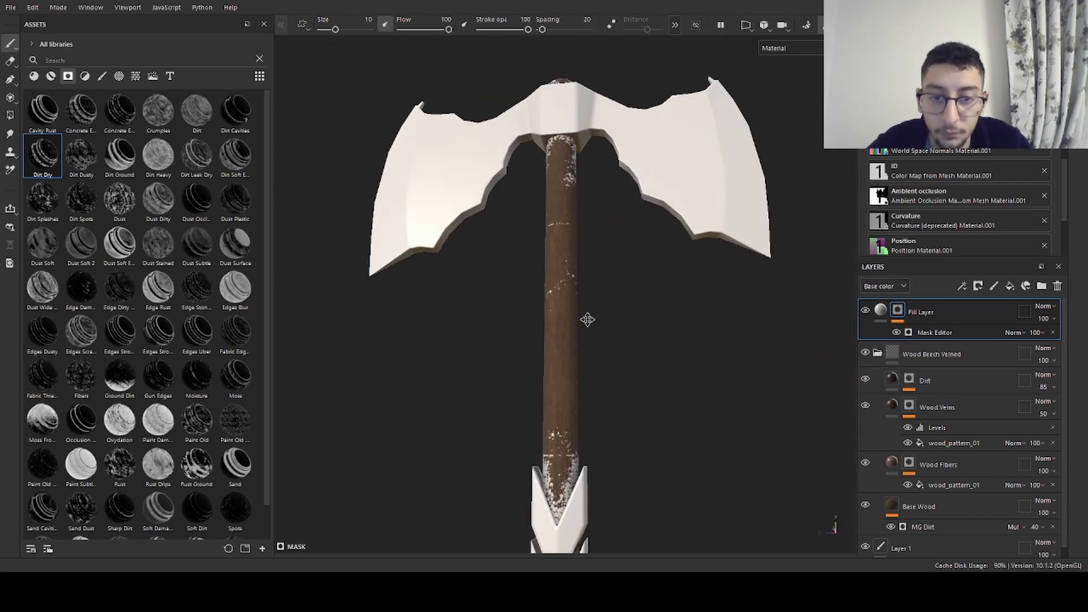
mouse_move(677, 150)
alt+mouse_down()
mouse_move(689, 209)
mouse_move(680, 168)
alt+mouse_up()
alt+middle_drag(680, 168, 669, 220)
alt+right_drag(419, 289, 635, 290)
alt+drag(561, 249, 499, 238)
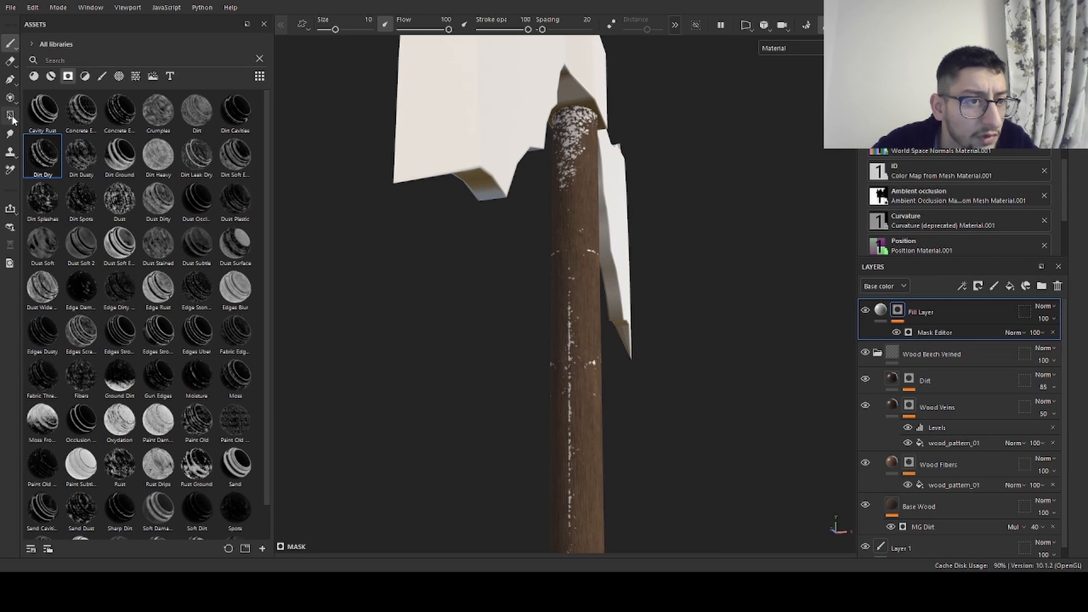
- Activate Polygon Fill on the dirt fill layer's mask and examine the polygons of the handle and blades
click(10, 117)
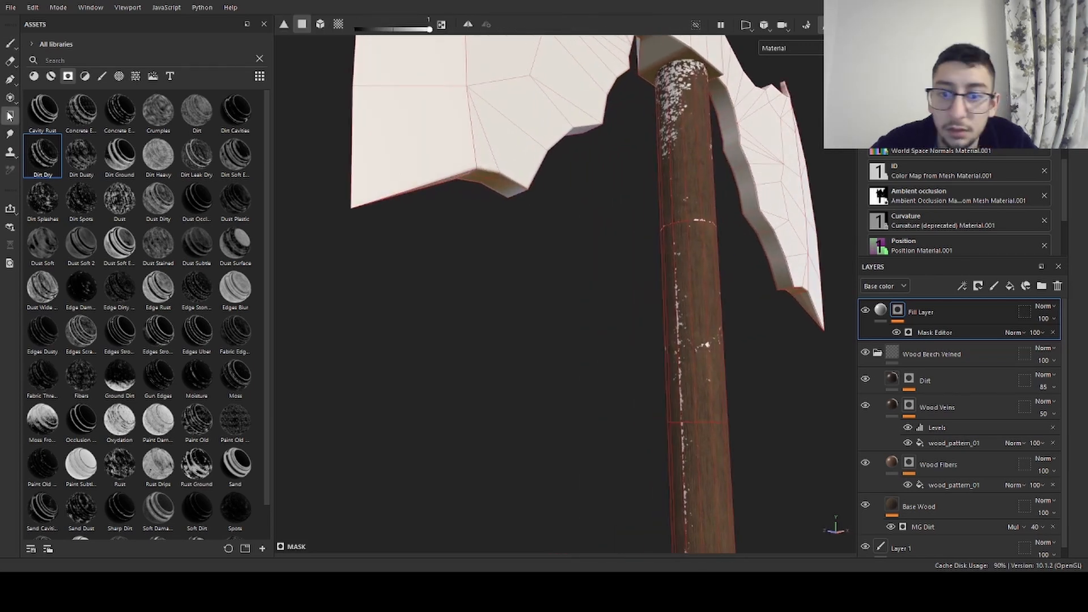
alt+right_drag(495, 186, 440, 194)
alt+middle_drag(734, 228, 590, 245)
alt+drag(590, 245, 634, 227)
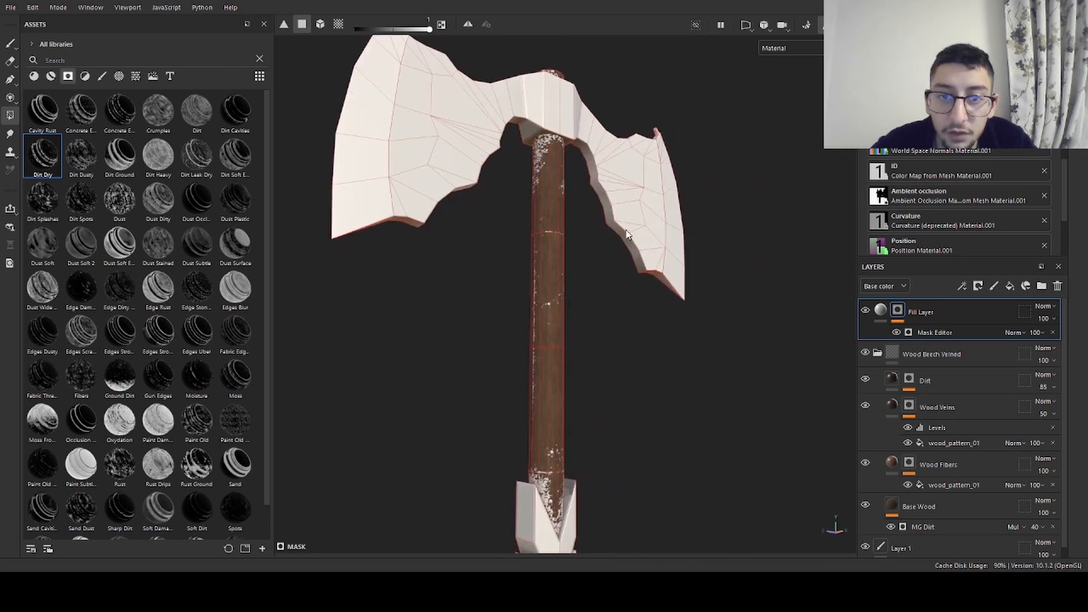
alt+middle_drag(635, 227, 677, 222)
alt+right_drag(708, 199, 822, 178)
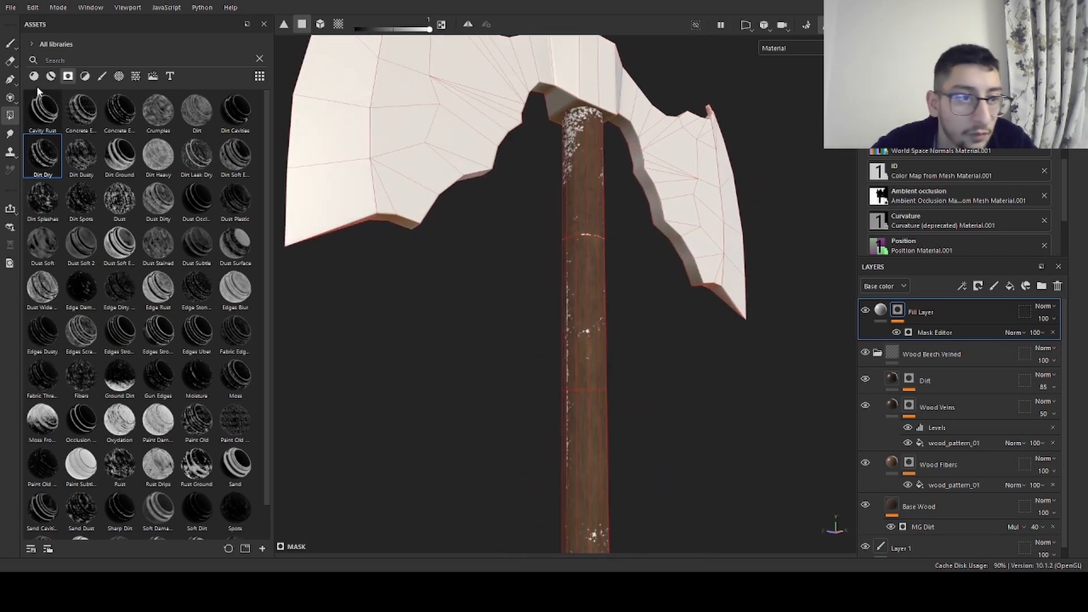
- Select the dirt layer's Mask Editor and examine the Dirt Dry coverage along the handle and around the axe head
click(10, 46)
alt+drag(600, 141, 521, 147)
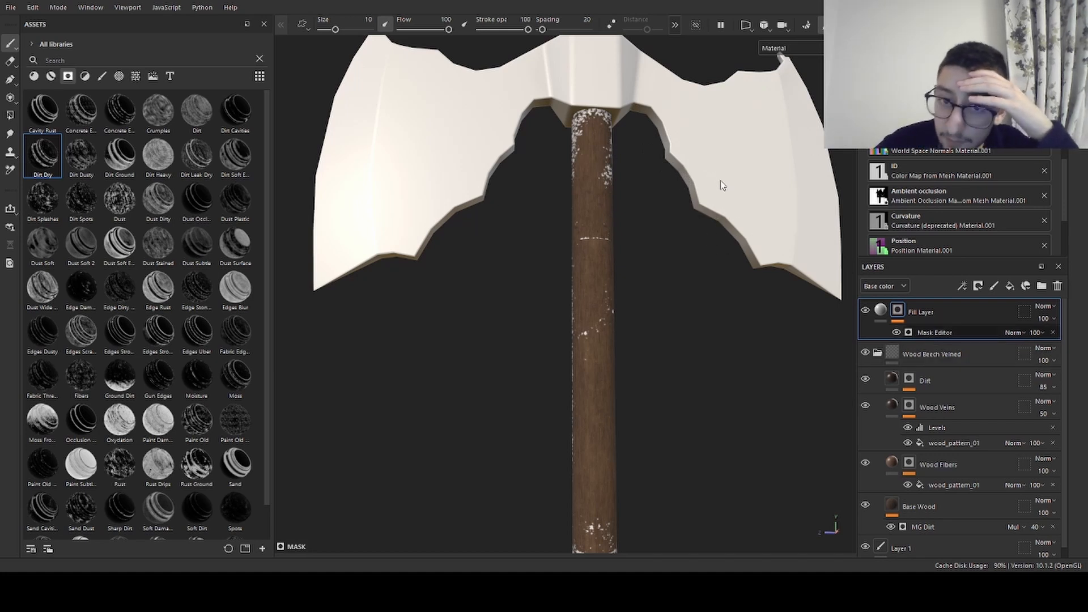
click(924, 332)
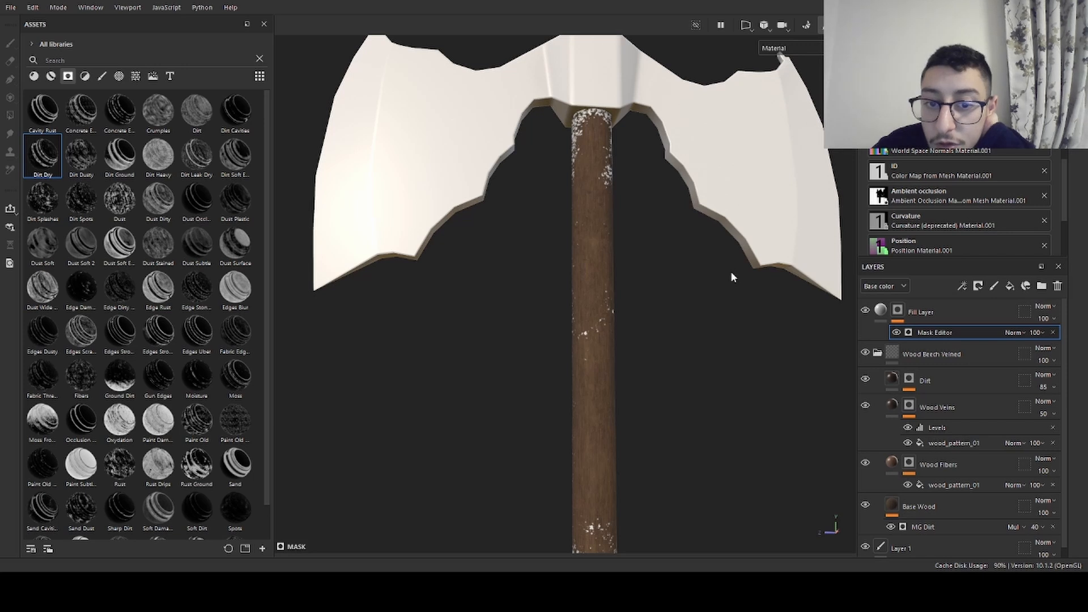
scroll(730, 271, down, 5)
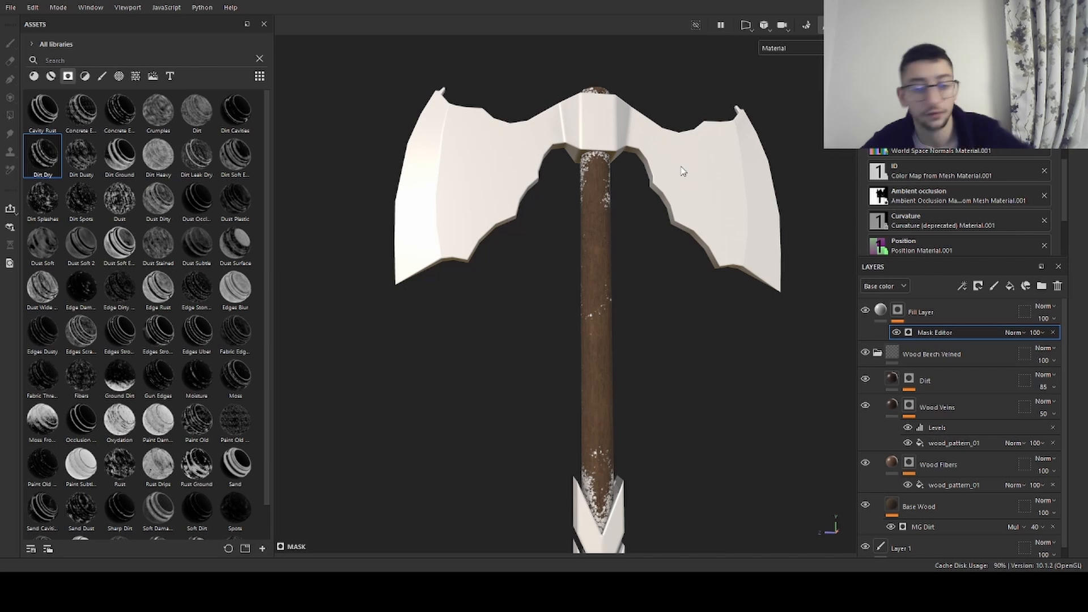
scroll(683, 172, up, 5)
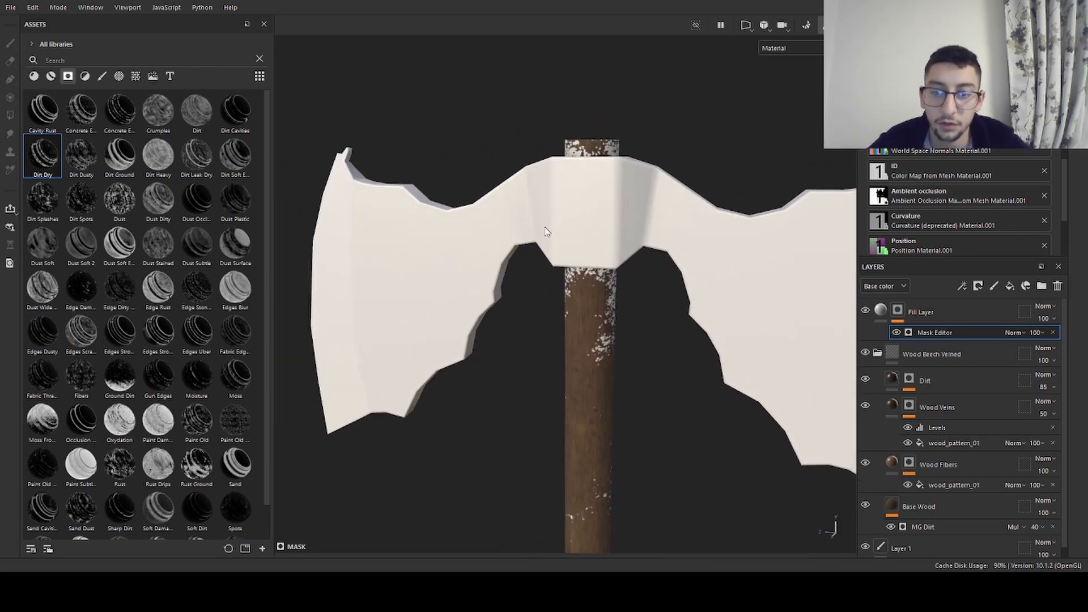
scroll(715, 226, up, 3)
- Give the dirt fill layer a dark material and check it on the handle beneath the axe head
click(878, 315)
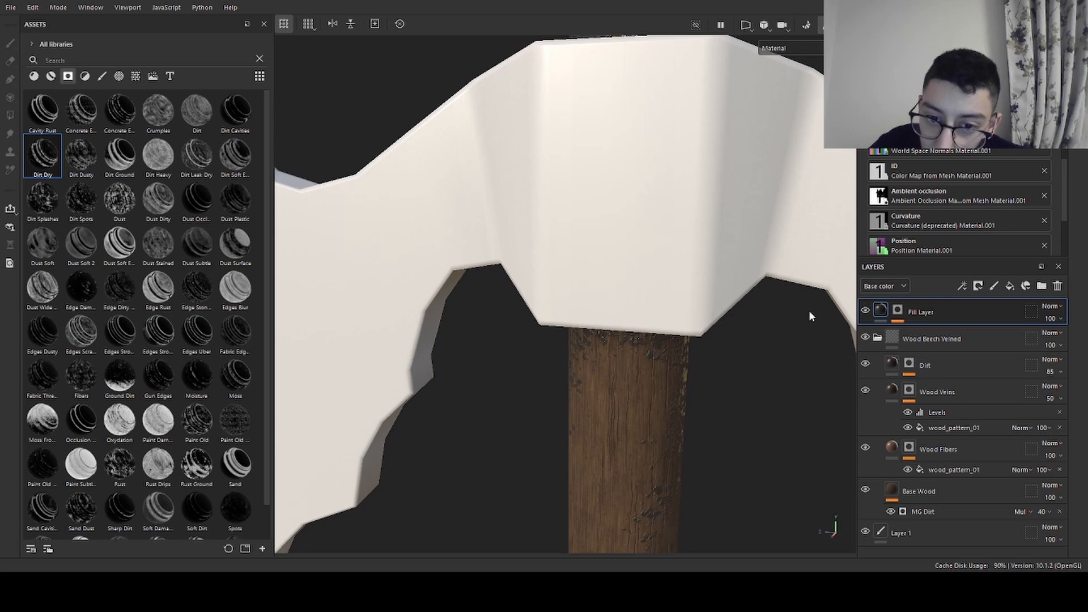
scroll(718, 362, down, 5)
alt+drag(669, 338, 694, 349)
alt+right_drag(513, 309, 821, 311)
alt+middle_drag(793, 277, 746, 210)
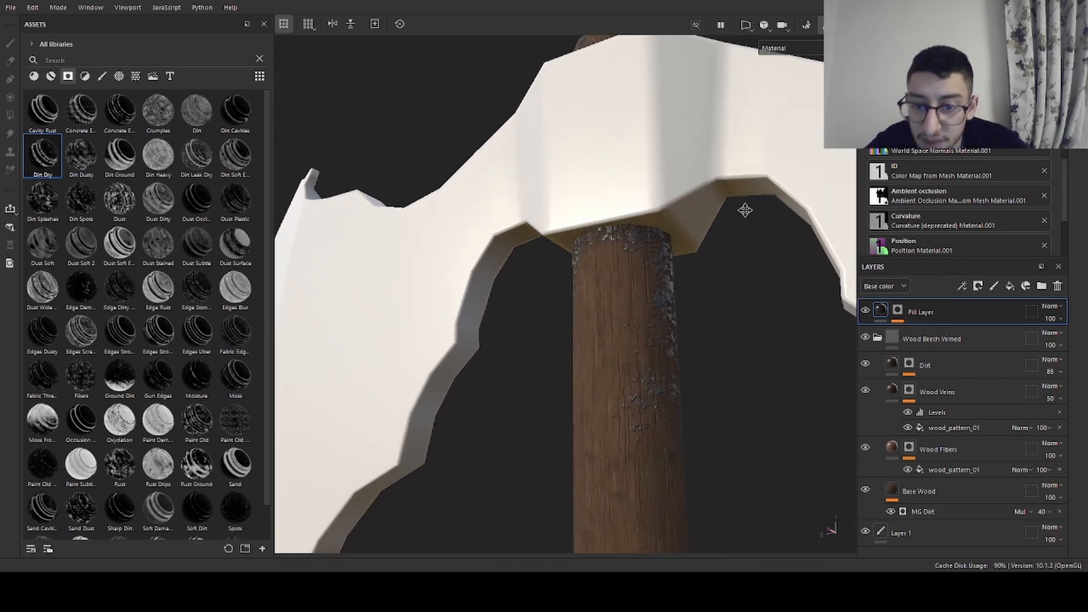
alt+drag(746, 209, 715, 288)
alt+right_drag(715, 306, 386, 294)
alt+right_drag(669, 301, 637, 213)
alt+drag(636, 214, 713, 249)
- Switch to the texture set of the axe head and view both blades
click(890, 23)
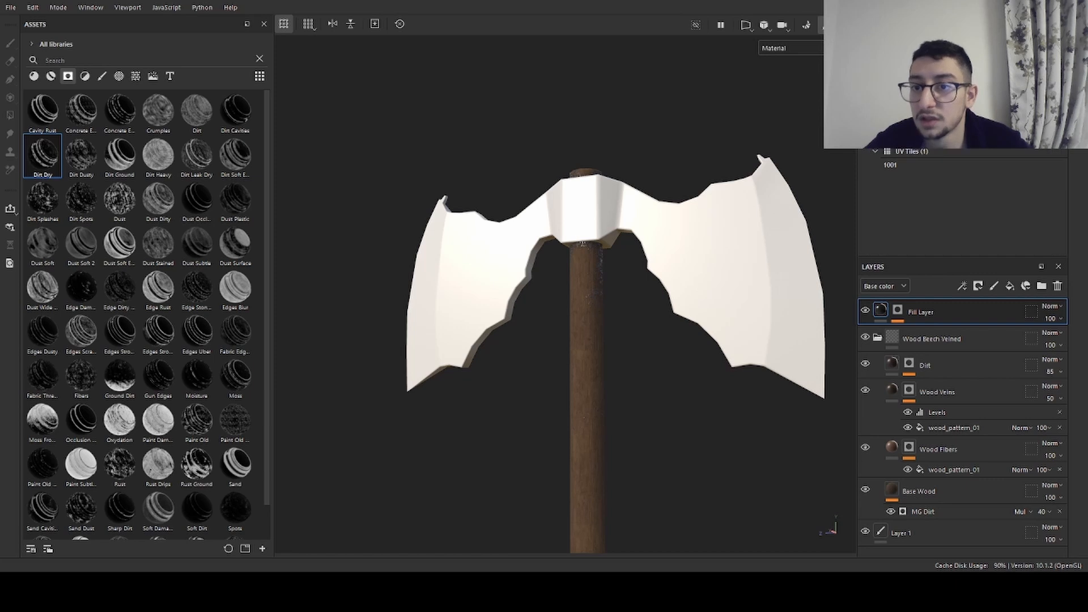
click(912, 102)
alt+right_drag(636, 267, 695, 202)
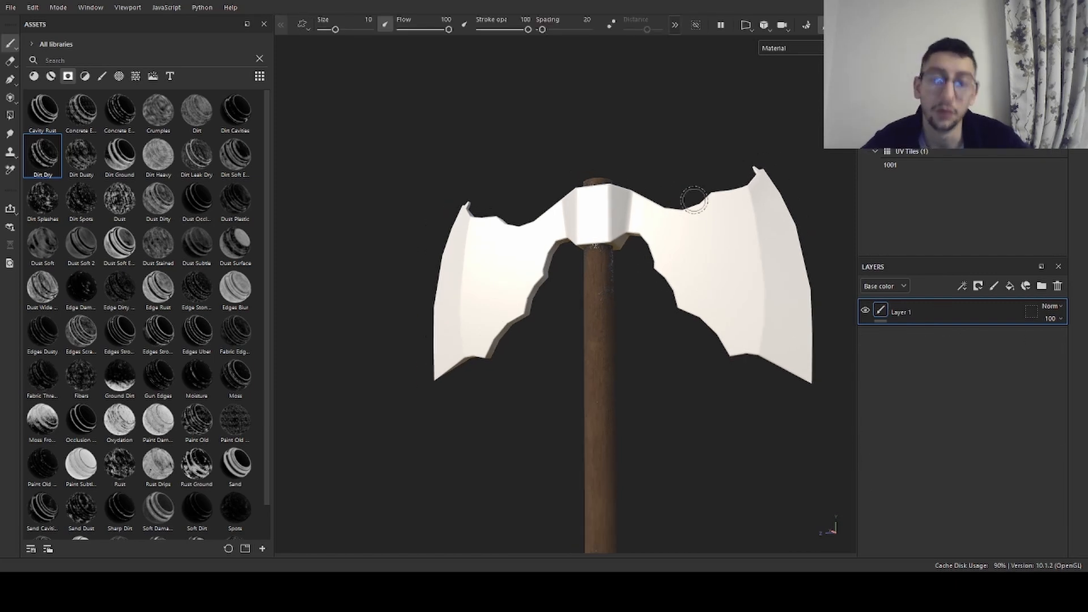
alt+drag(695, 201, 624, 238)
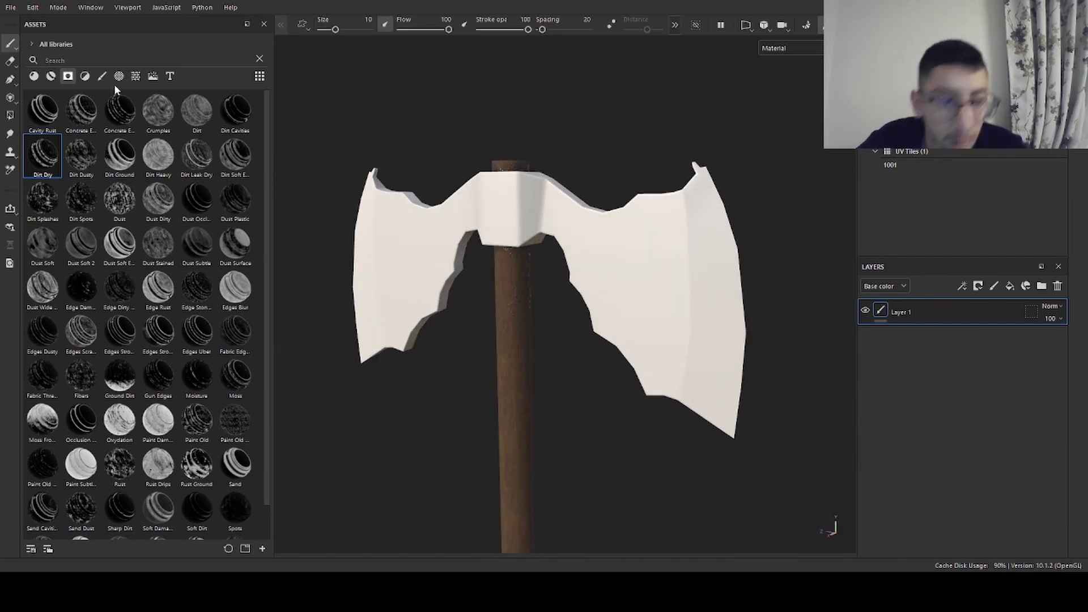
- Search the smart materials for "medi" and apply Steel Medieval Stylized to the axe head
click(51, 76)
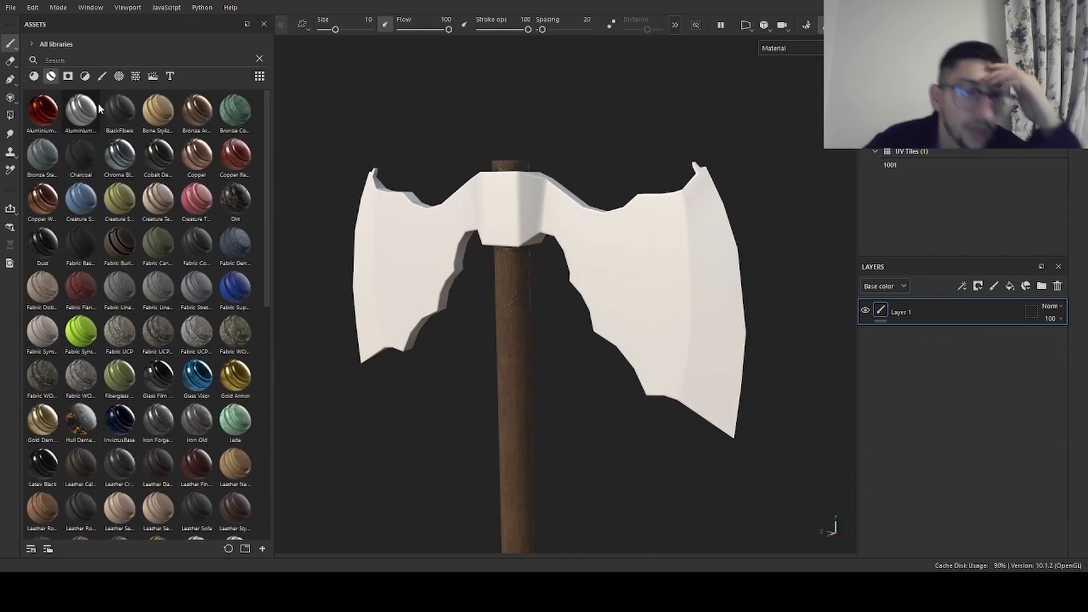
click(199, 66)
text(medi)
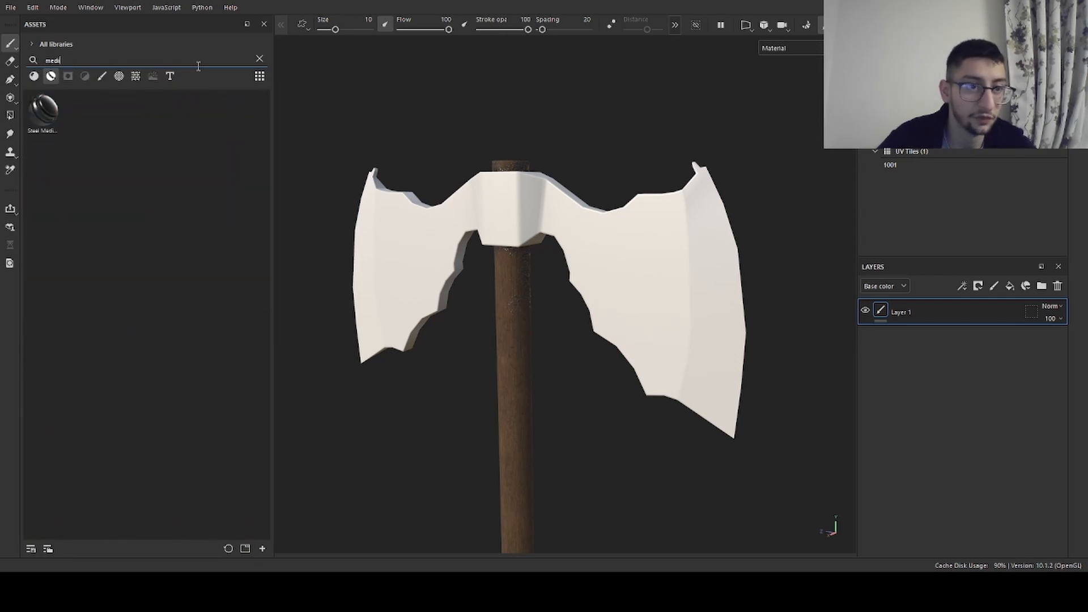
drag(44, 110, 520, 229)
alt+drag(631, 226, 734, 238)
- Lighten the Base Metal layer of the Steel Medieval Stylized group and check the blades from several angles
click(879, 311)
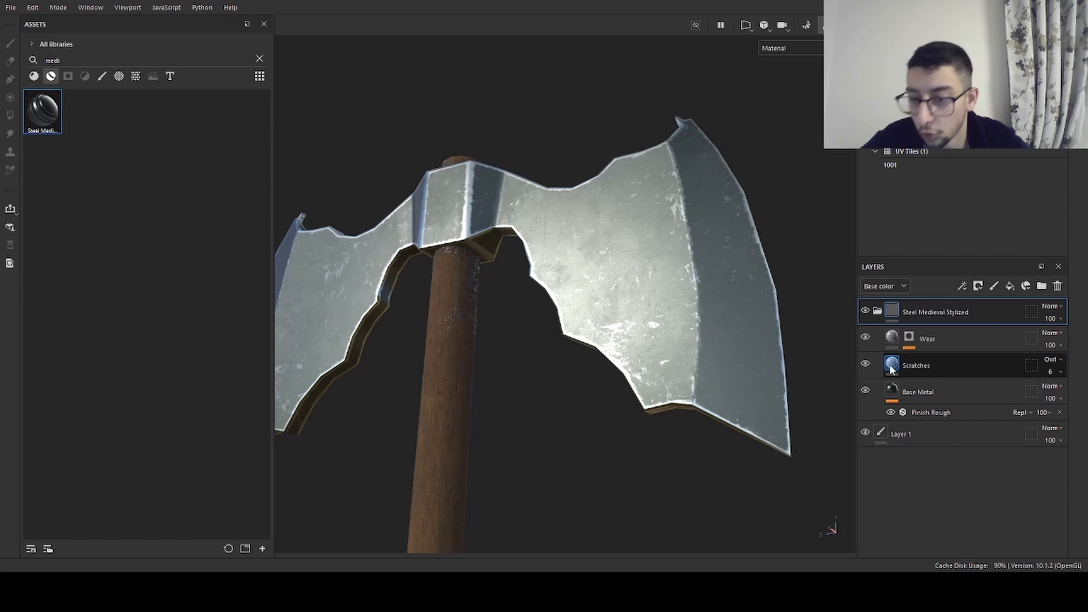
click(918, 392)
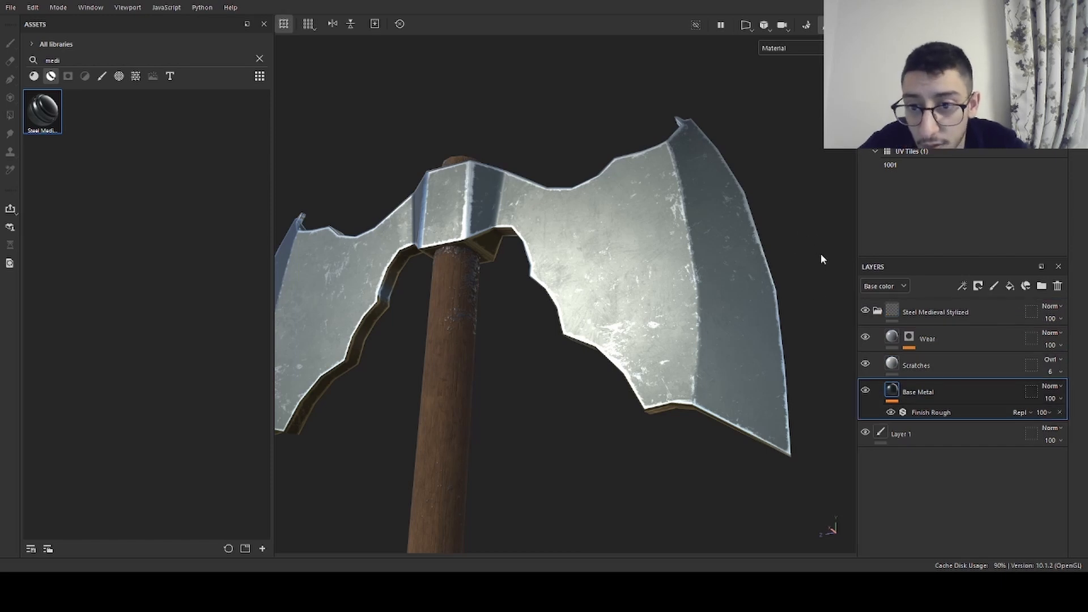
click(842, 306)
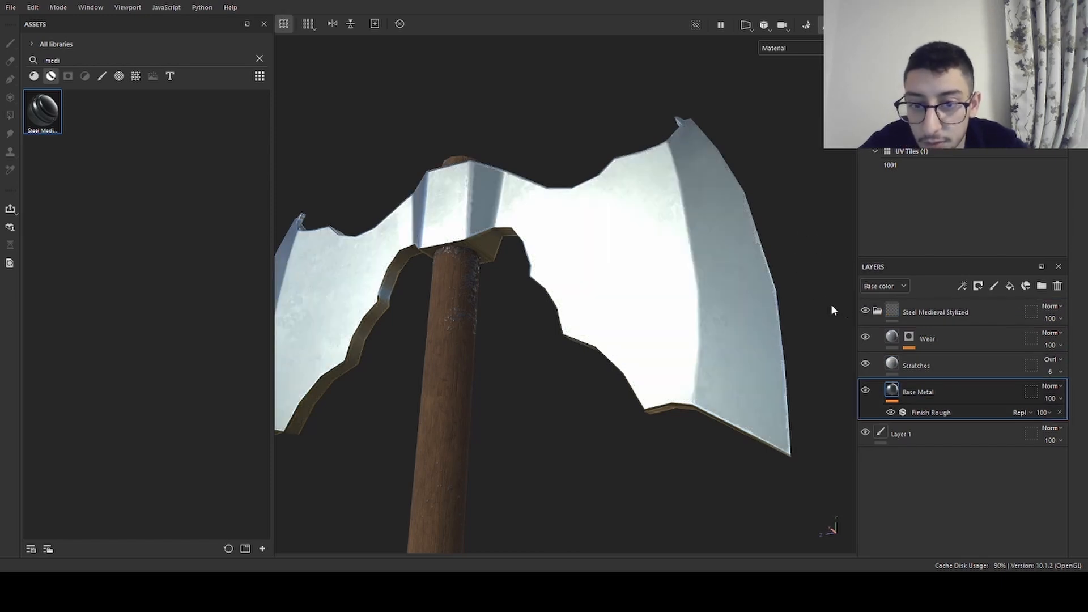
alt+drag(542, 130, 549, 179)
alt+middle_drag(549, 179, 601, 196)
mouse_move(601, 196)
alt+mouse_down()
mouse_move(598, 230)
mouse_move(682, 242)
mouse_move(660, 228)
mouse_move(646, 116)
alt+mouse_up()
alt+middle_drag(614, 261, 645, 285)
alt+drag(644, 285, 614, 313)
alt+middle_drag(623, 229, 610, 265)
alt+right_drag(610, 265, 799, 219)
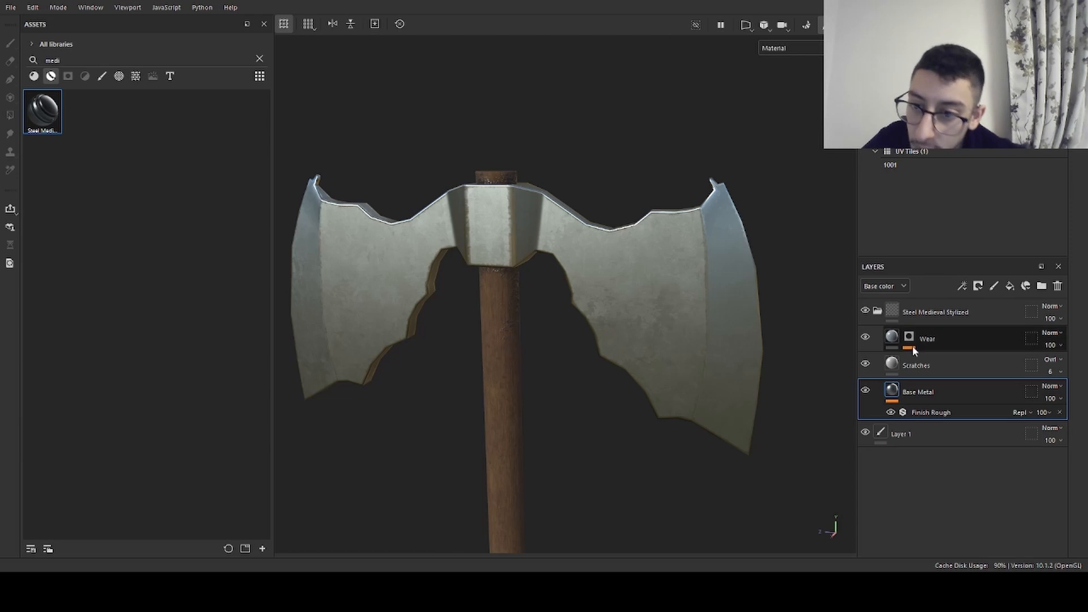
- Compare the axe head with and without the Base Metal layer, and collapse the Steel Medieval Stylized group
click(865, 390)
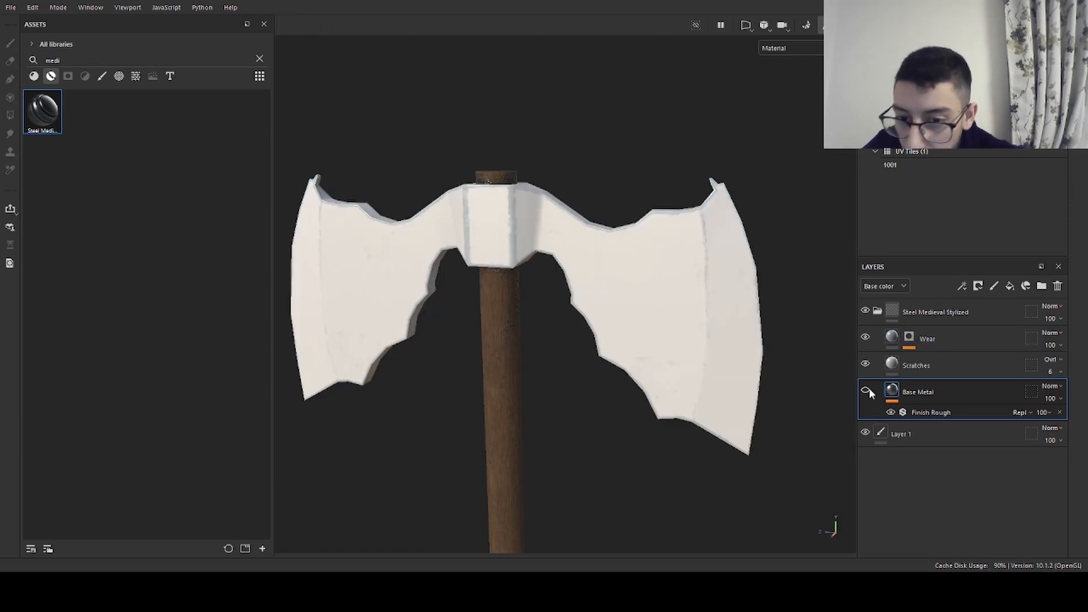
click(867, 390)
click(982, 338)
click(974, 318)
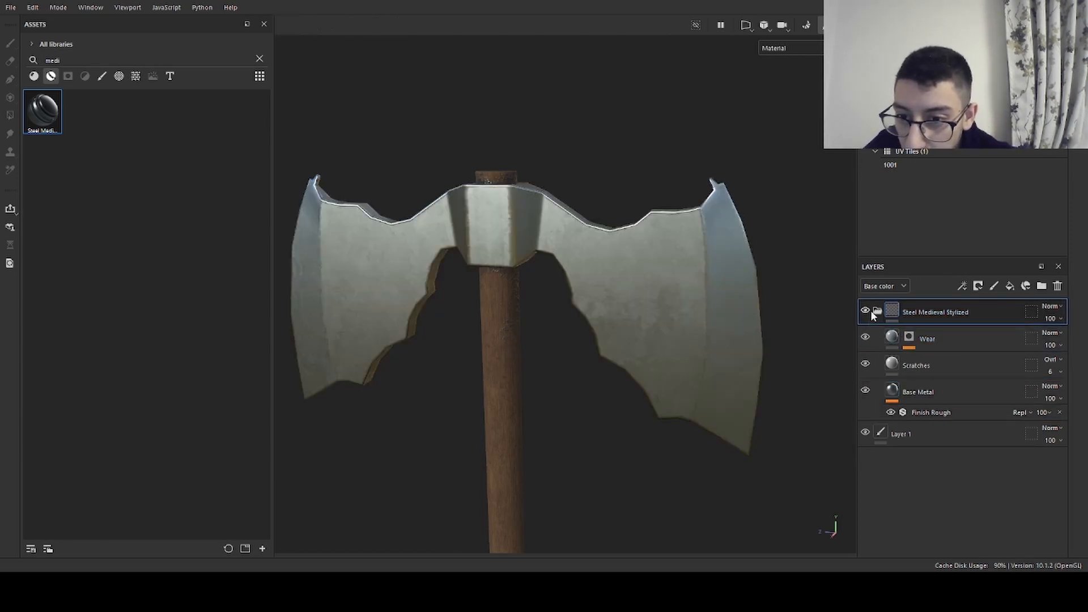
click(877, 311)
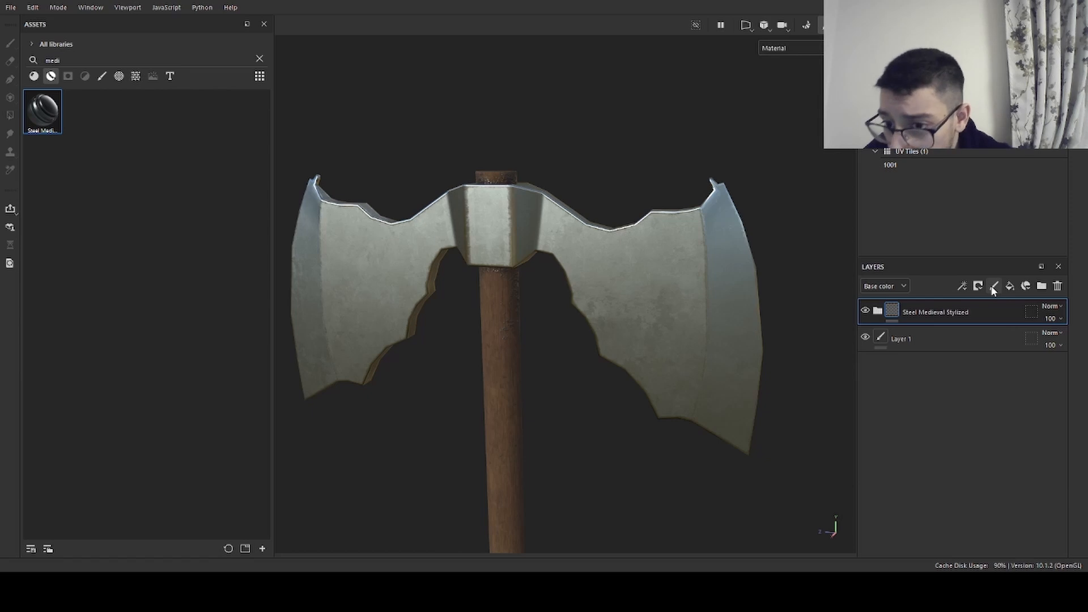
- Add a fill layer with a black mask and polygon-fill the upper bevel of one blade's cutting edge
click(1010, 285)
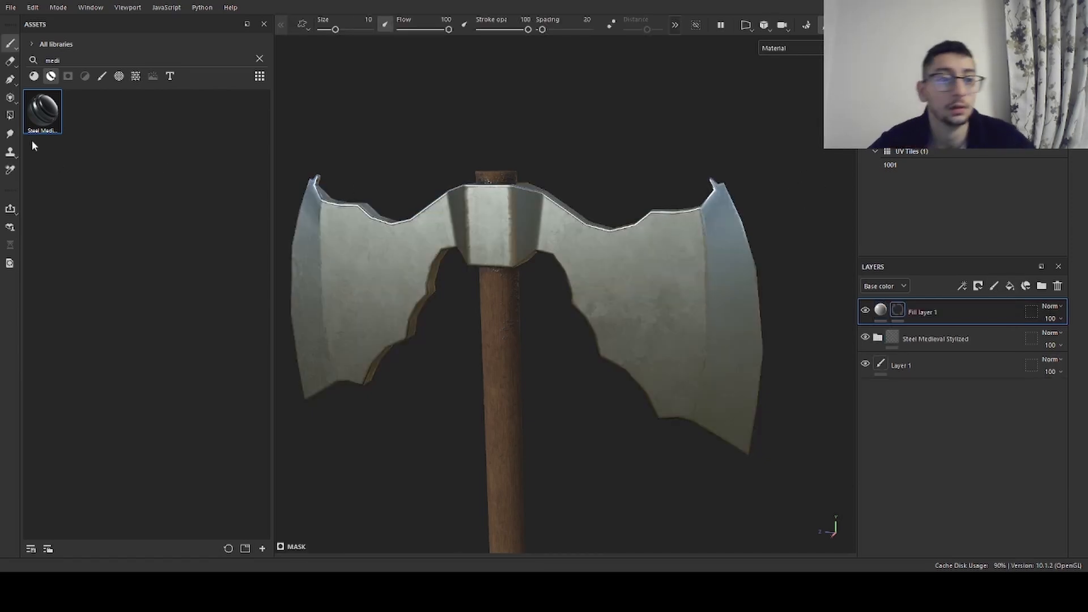
click(10, 116)
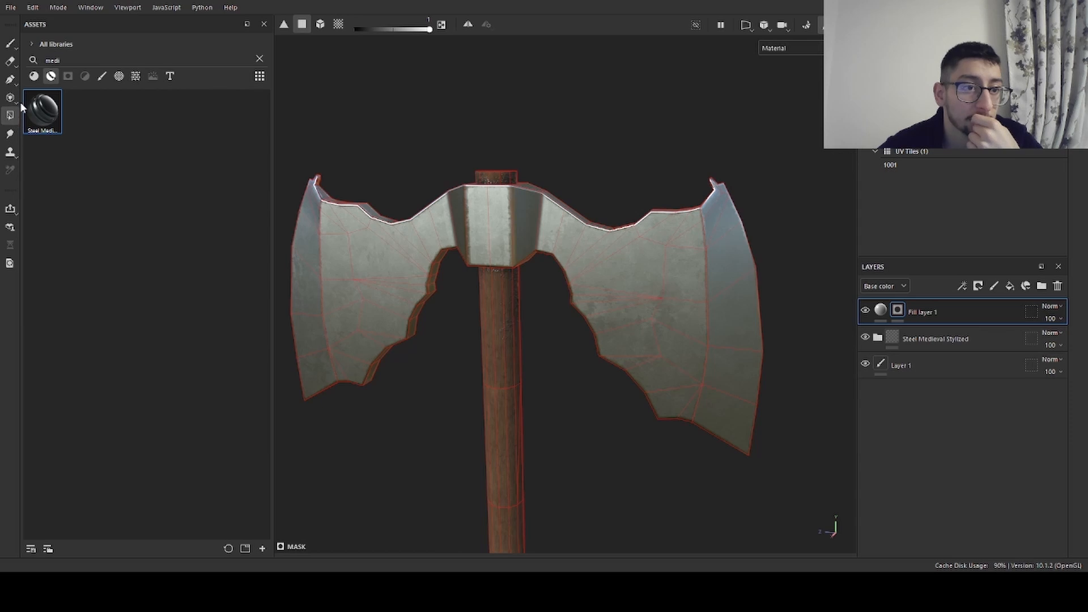
click(731, 248)
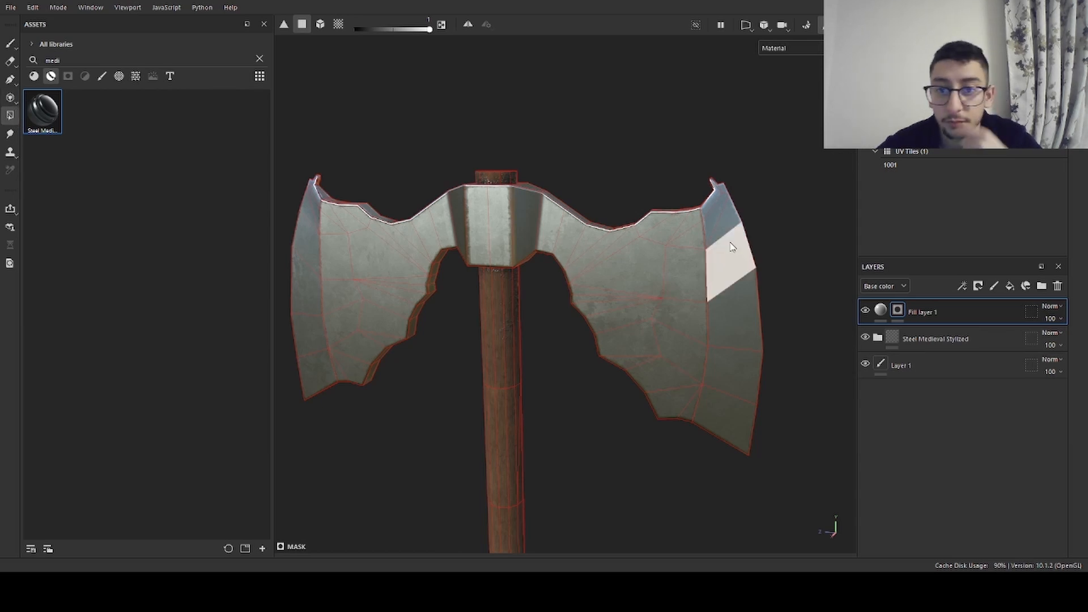
click(722, 231)
alt+drag(721, 231, 657, 242)
alt+right_drag(657, 243, 678, 237)
click(632, 239)
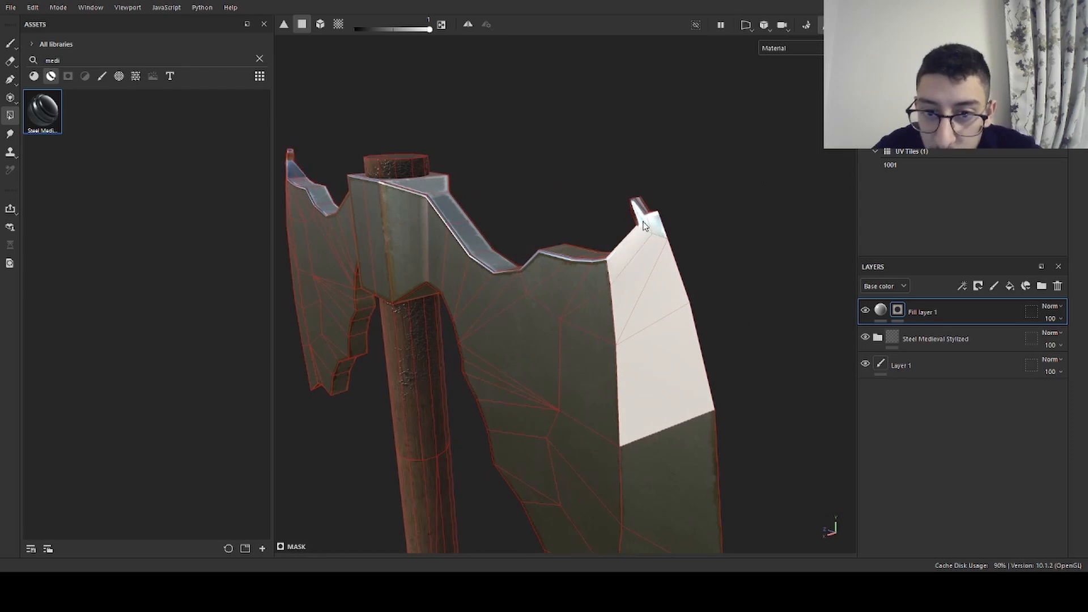
- Turn on symmetry for the Polygon Fill tool and view the symmetry plane across both blades
click(467, 25)
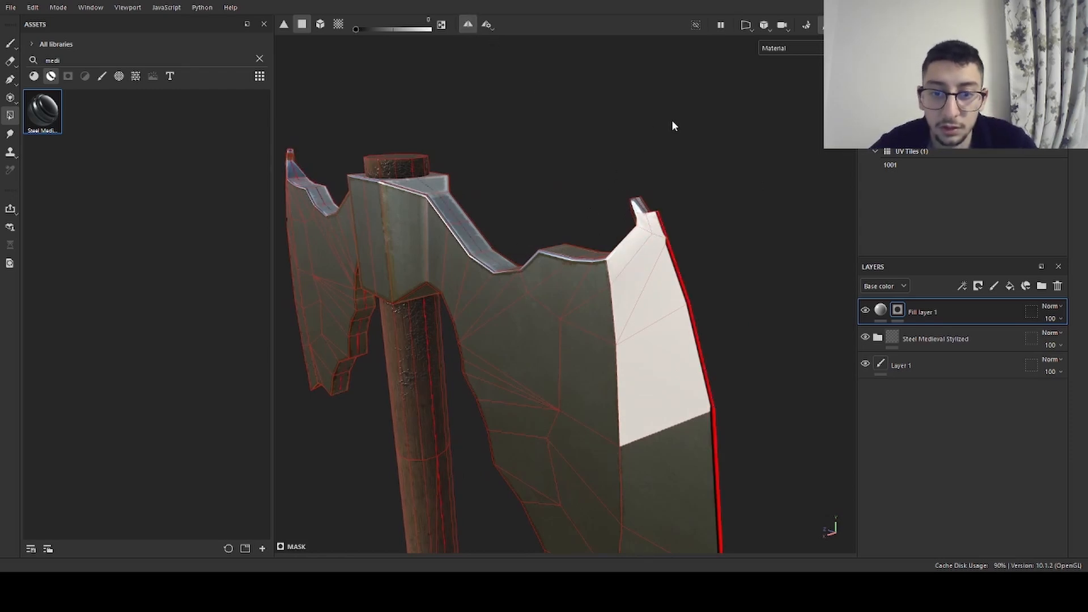
alt+right_drag(684, 221, 519, 240)
alt+drag(519, 241, 566, 273)
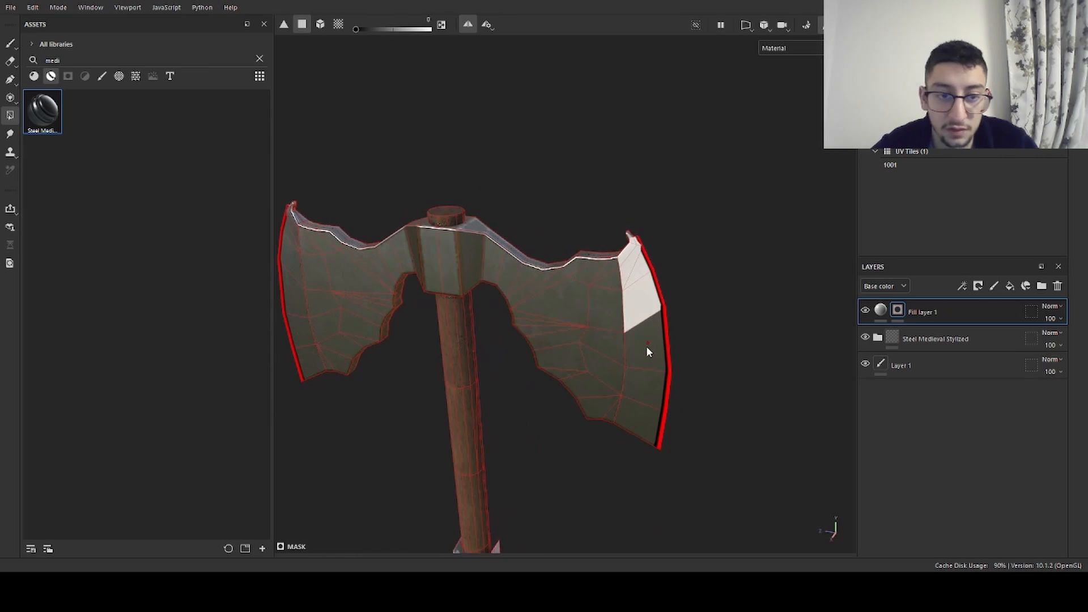
click(640, 305)
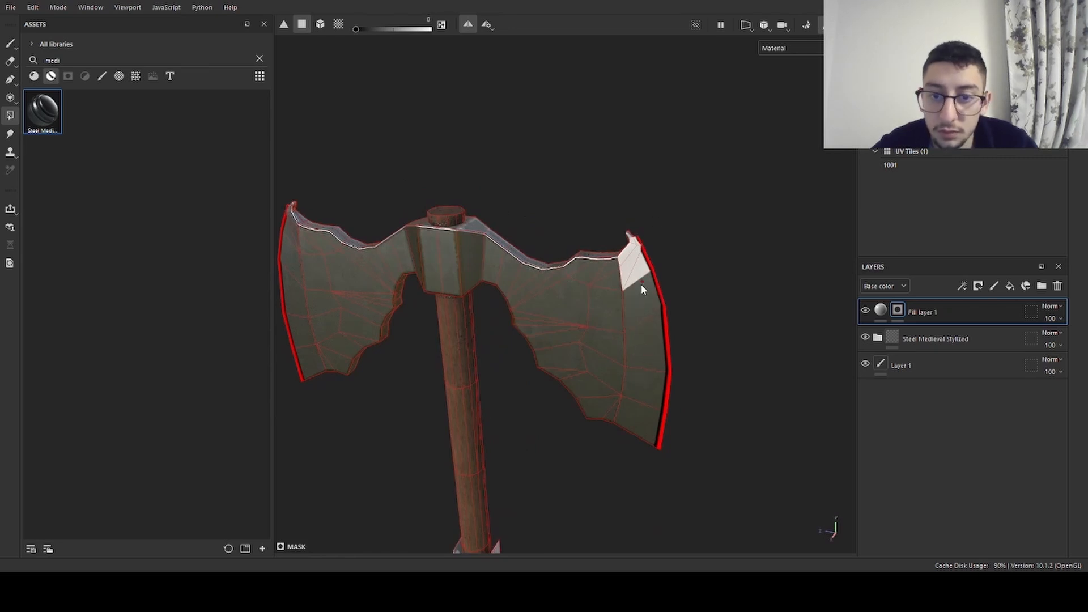
click(630, 272)
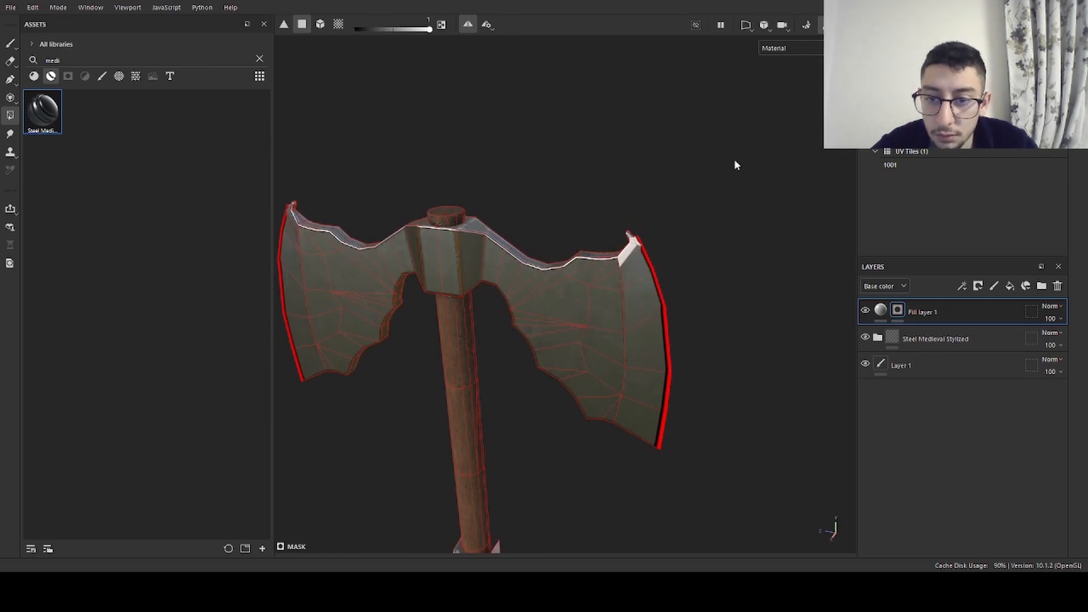
key(ctrl+z)
key(ctrl+z)
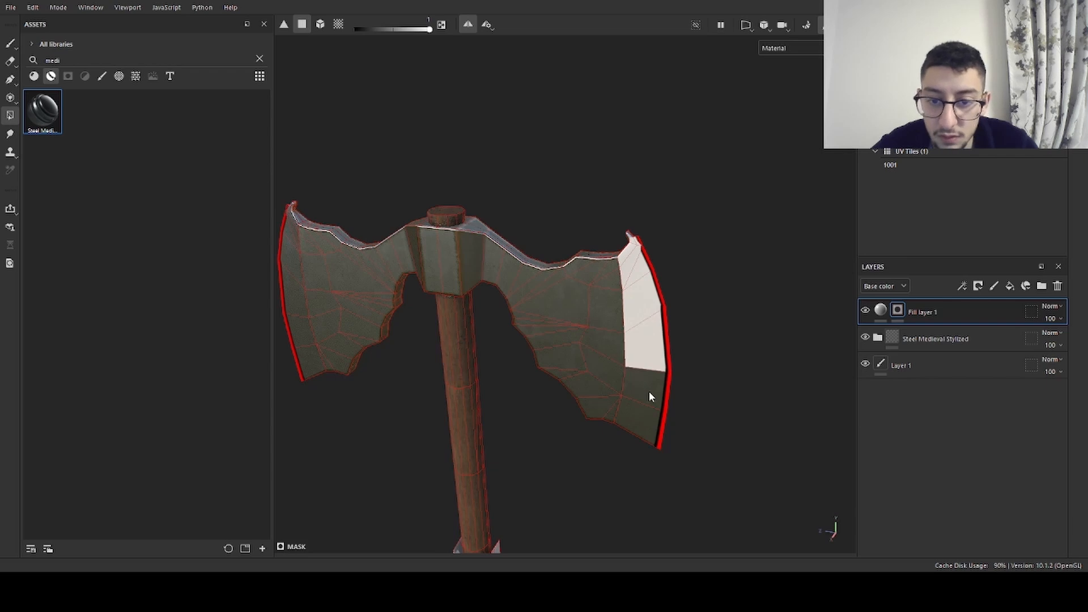
- Fill the remaining lower bevel polygons along the cutting edge and check the symmetry on the opposite side
drag(649, 393, 645, 421)
alt+drag(698, 336, 505, 226)
alt+right_drag(504, 227, 525, 186)
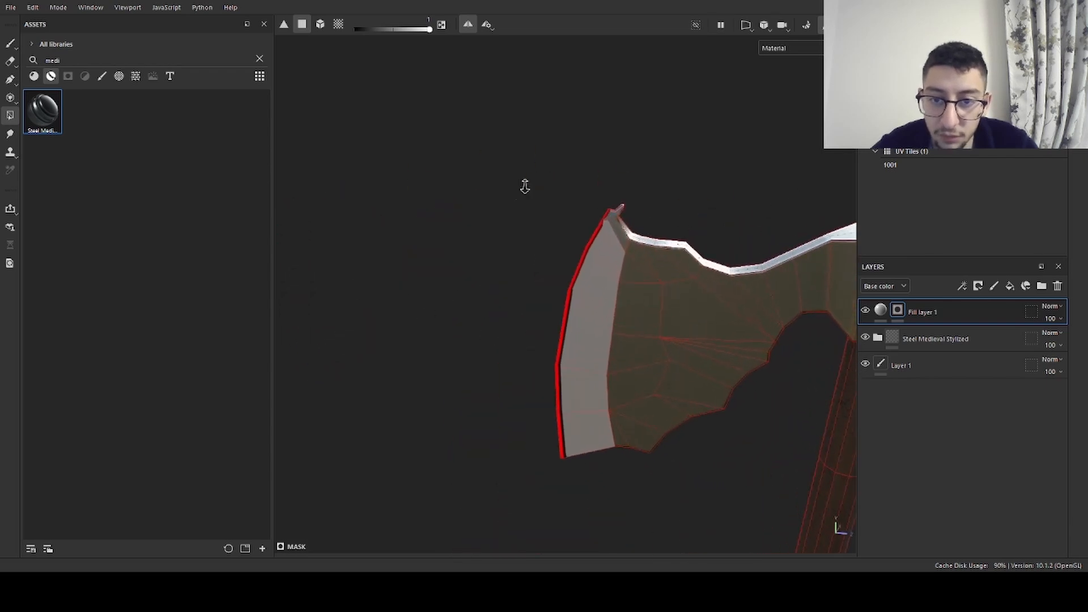
alt+drag(525, 186, 654, 205)
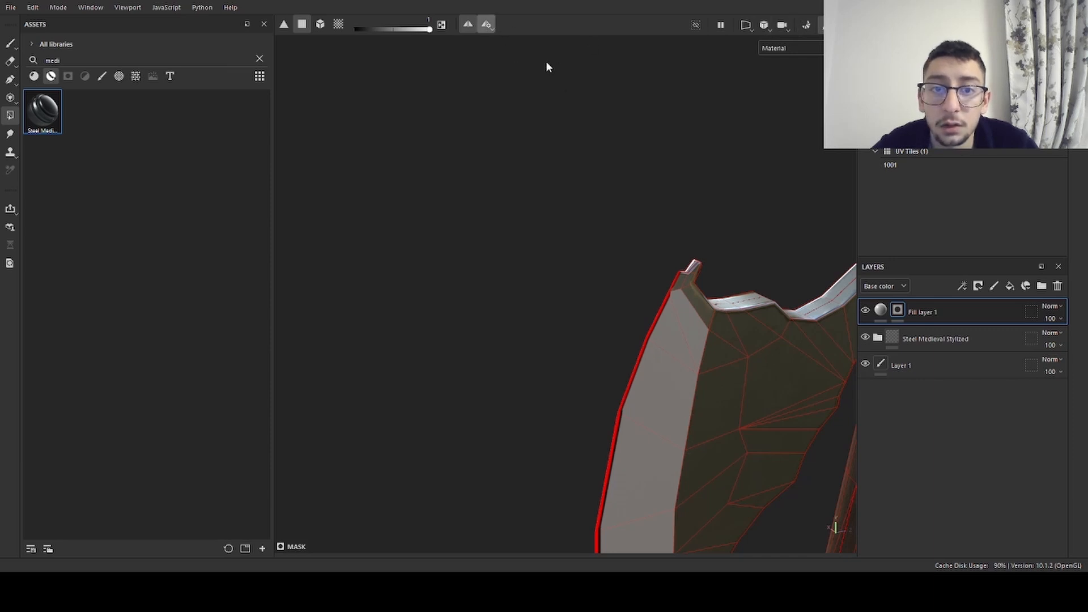
alt+drag(656, 294, 654, 227)
alt+drag(569, 237, 546, 206)
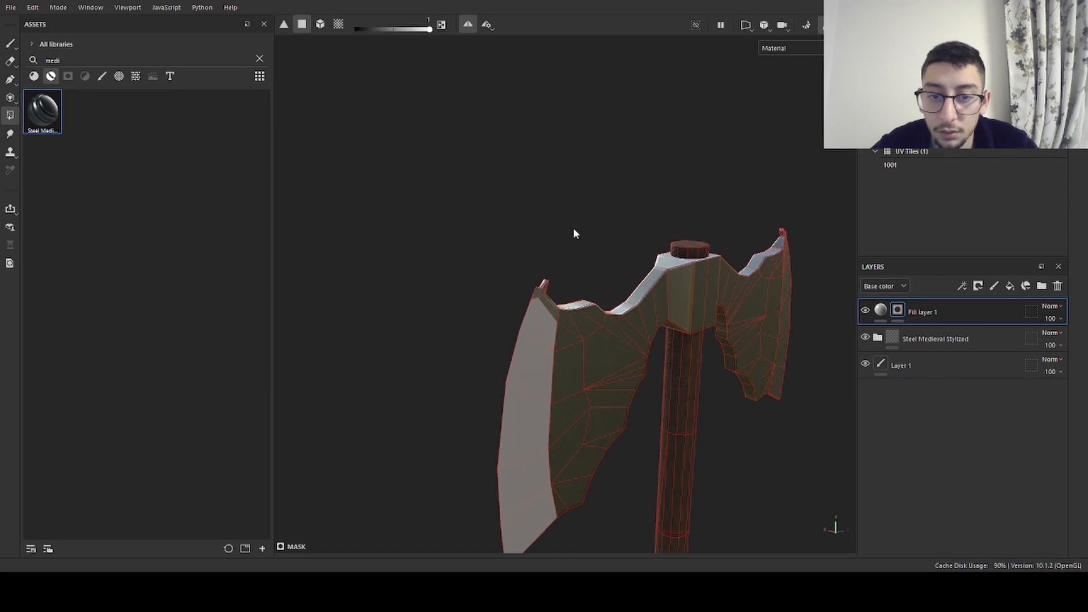
- Undo the last bevel fills, check the symmetry settings and refill the lower end of the blade's bevel
key(ctrl+z)
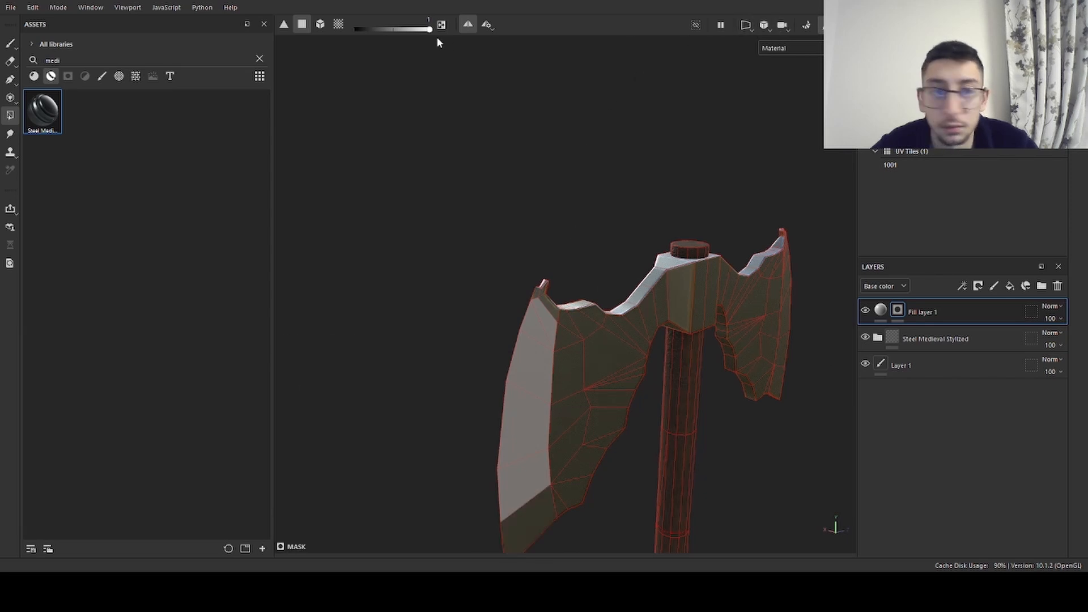
key(ctrl+z)
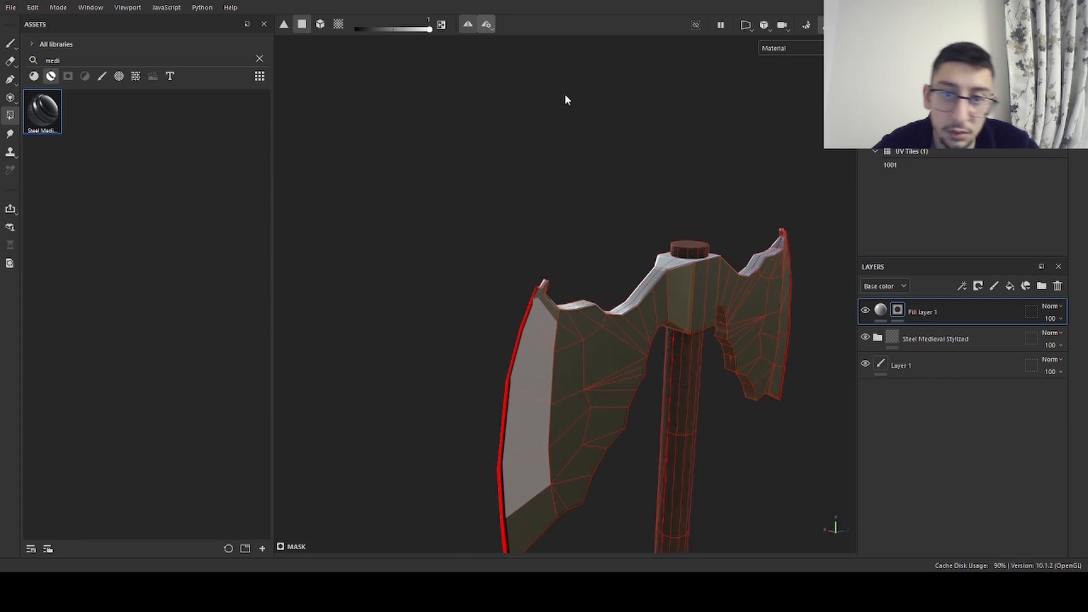
alt+drag(529, 530, 674, 306)
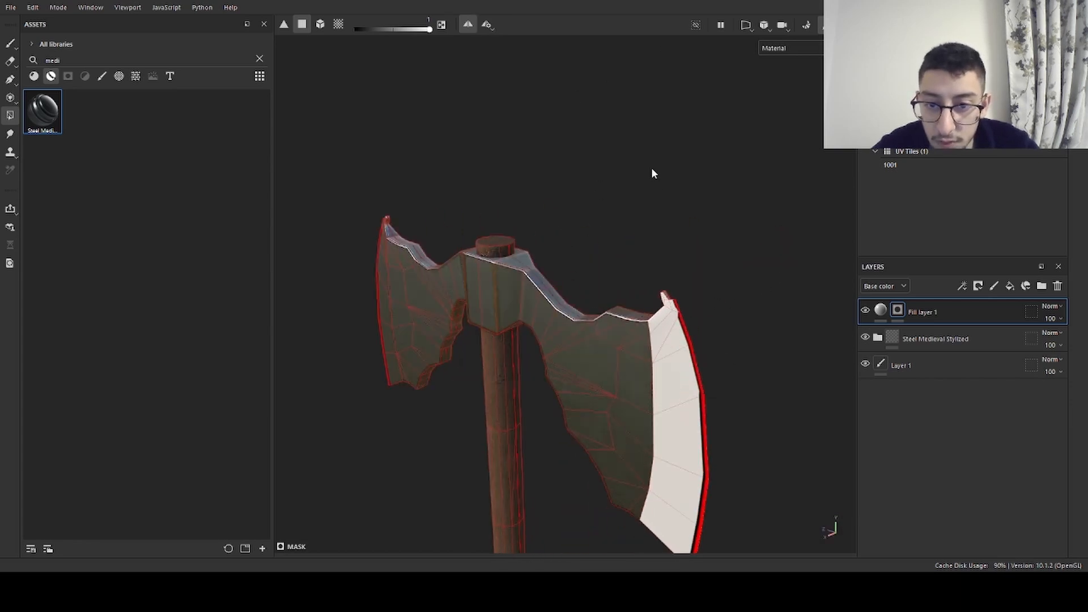
- Polygon-fill the horn tip and the upper bevel polygons on the opposite side of the blade's cutting edge
mouse_move(651, 173)
alt+mouse_down()
mouse_move(605, 192)
mouse_move(478, 286)
alt+mouse_up()
alt+right_drag(549, 260, 585, 203)
click(513, 267)
alt+drag(495, 248, 523, 172)
scroll(646, 230, up, 2)
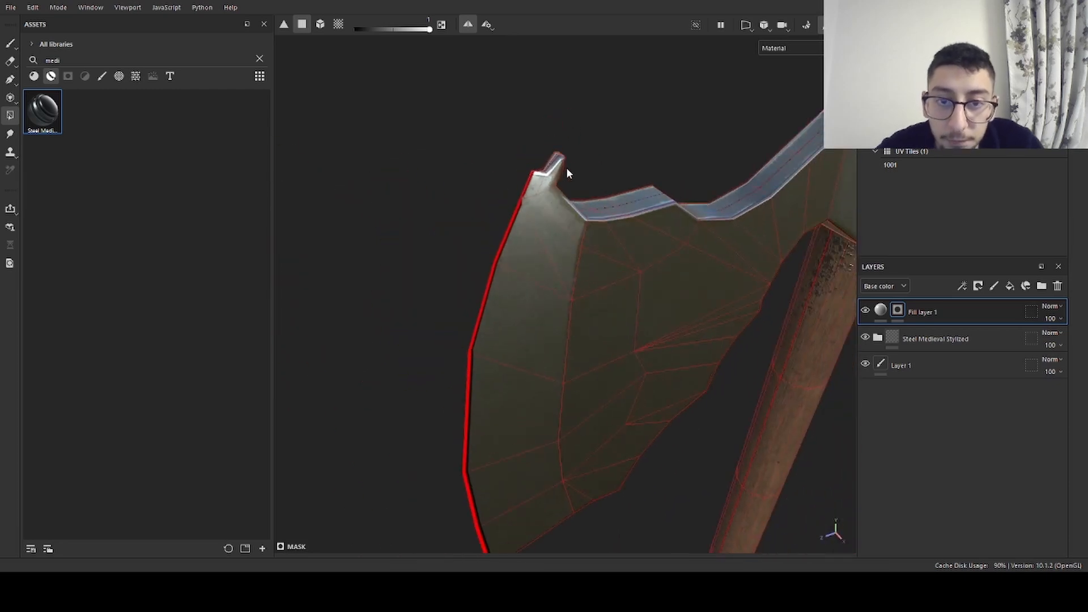
click(560, 168)
click(549, 183)
click(554, 200)
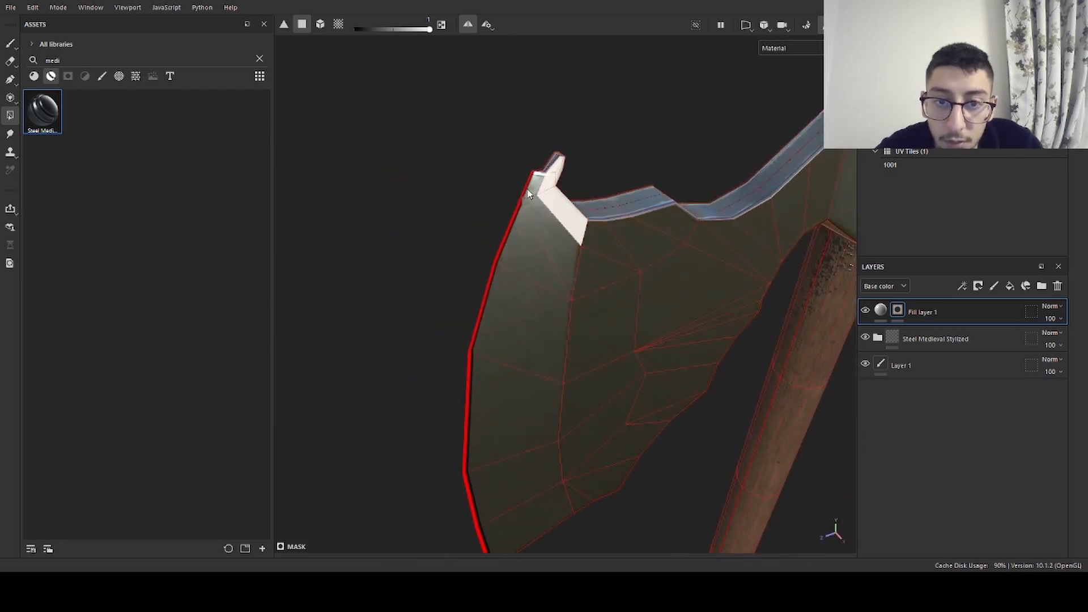
mouse_move(528, 195)
mouse_down()
mouse_move(543, 360)
mouse_move(536, 284)
mouse_up()
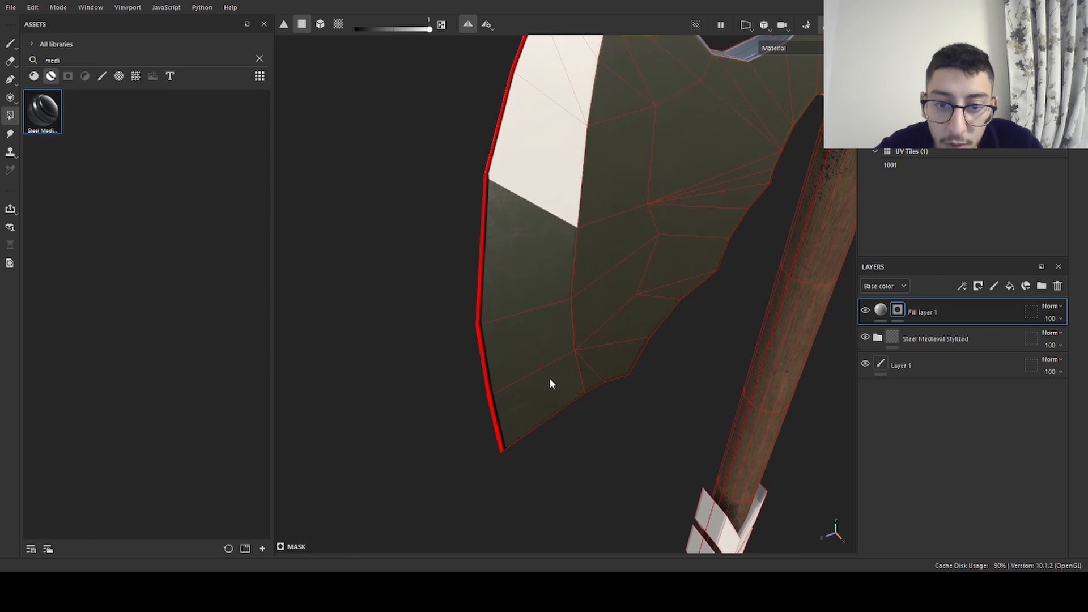
- Fill the remaining lower bevel polygons on this side and check the mask on both blades
click(549, 384)
click(519, 262)
click(554, 329)
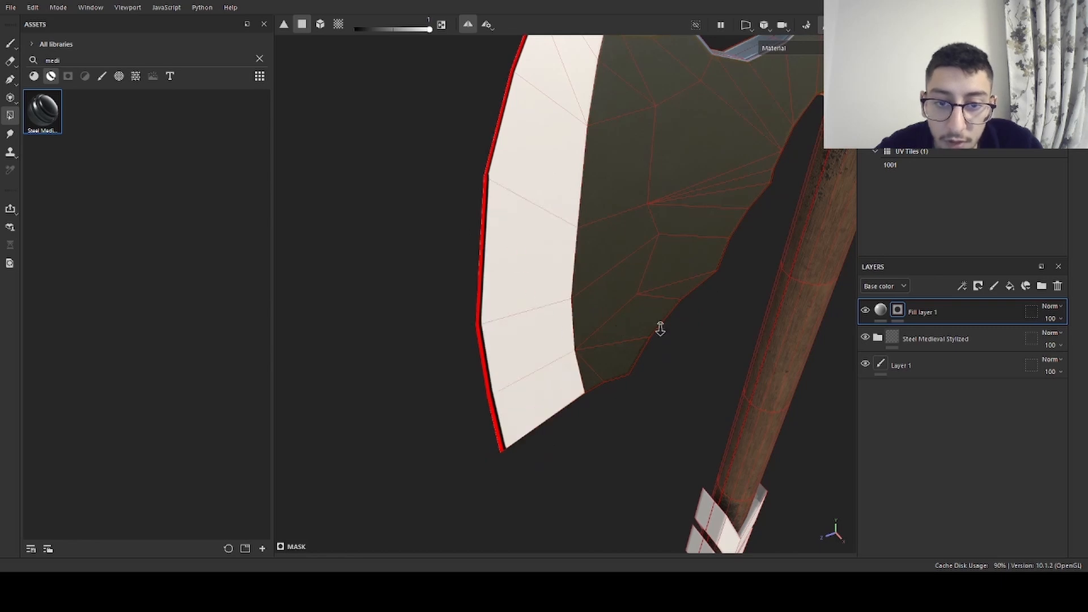
mouse_move(658, 323)
alt+mouse_down()
mouse_move(542, 236)
mouse_move(541, 166)
mouse_move(576, 287)
mouse_move(648, 287)
mouse_move(511, 249)
mouse_move(596, 214)
mouse_move(654, 216)
mouse_move(556, 187)
mouse_move(704, 175)
mouse_move(824, 321)
alt+mouse_up()
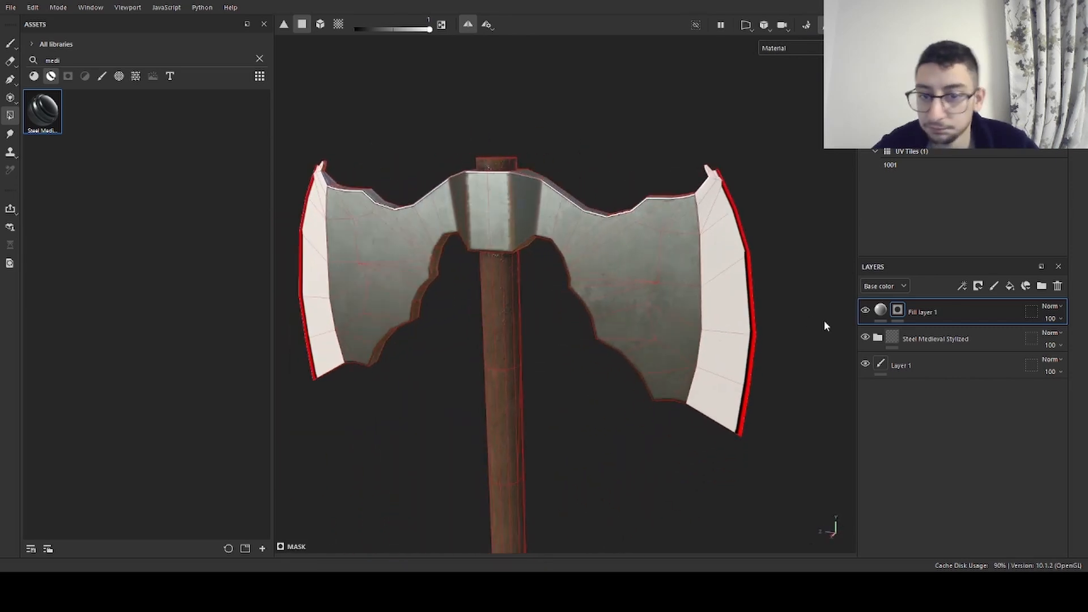
- Create a folder above the fill layer, copy the bevel mask onto it and delete the original fill layer
click(880, 310)
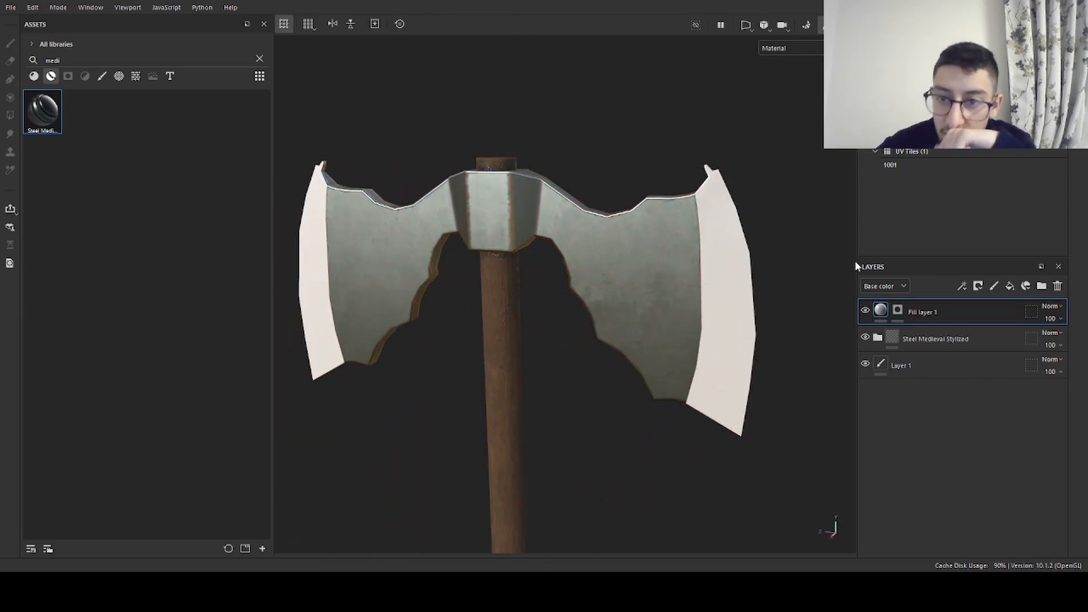
click(899, 310)
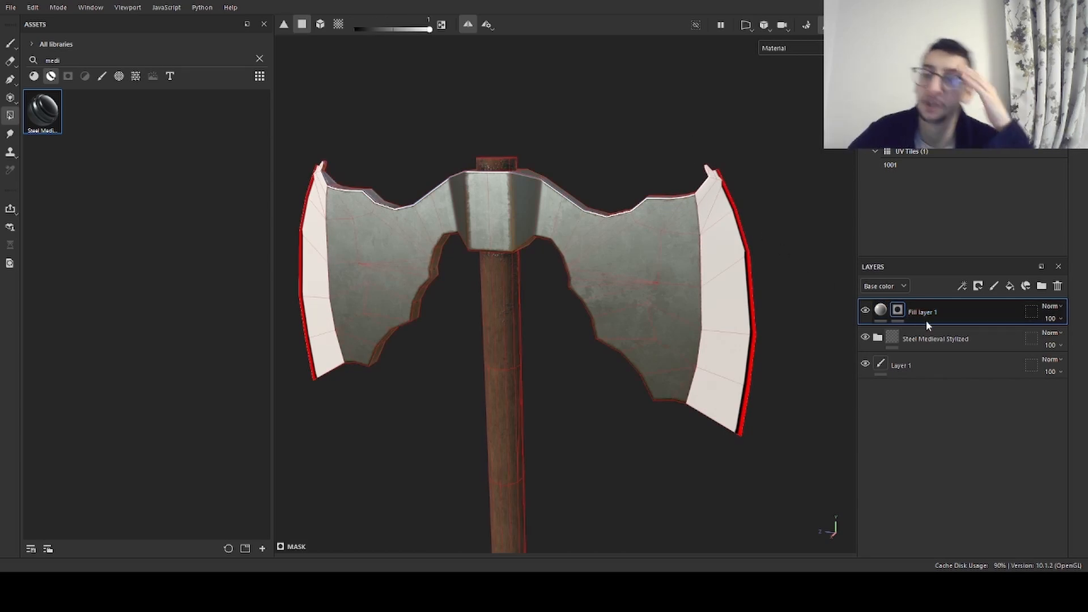
click(1041, 286)
click(898, 337)
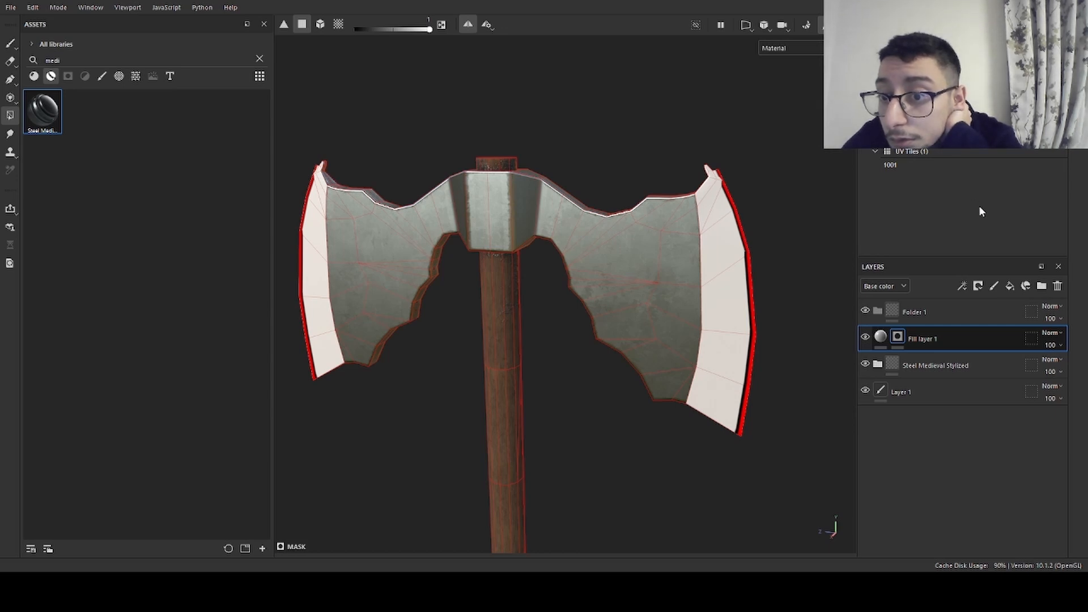
click(929, 312)
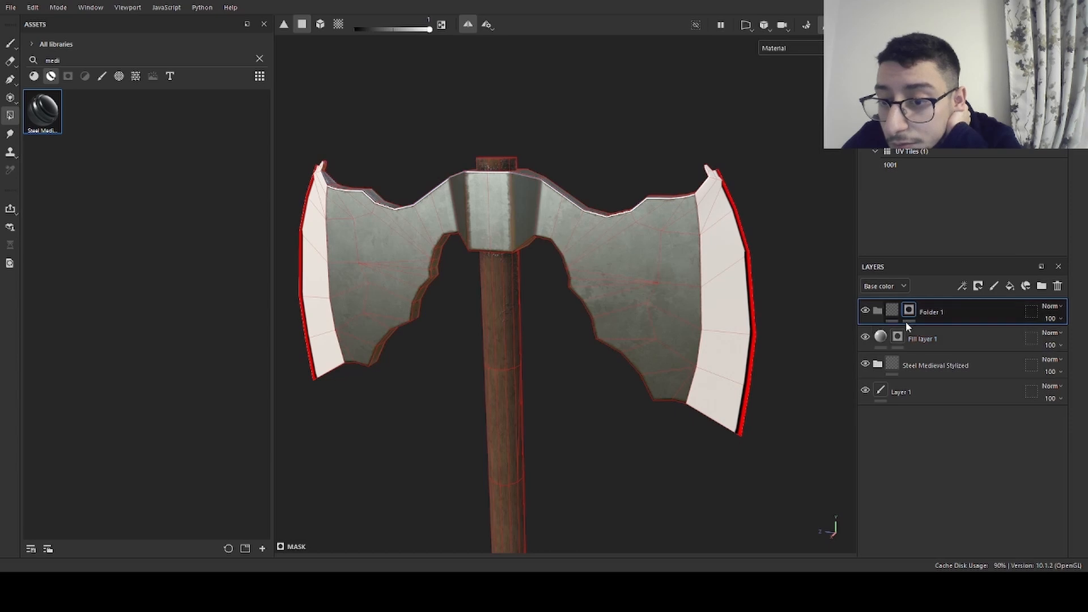
click(931, 345)
click(1056, 286)
key(ctrl+z)
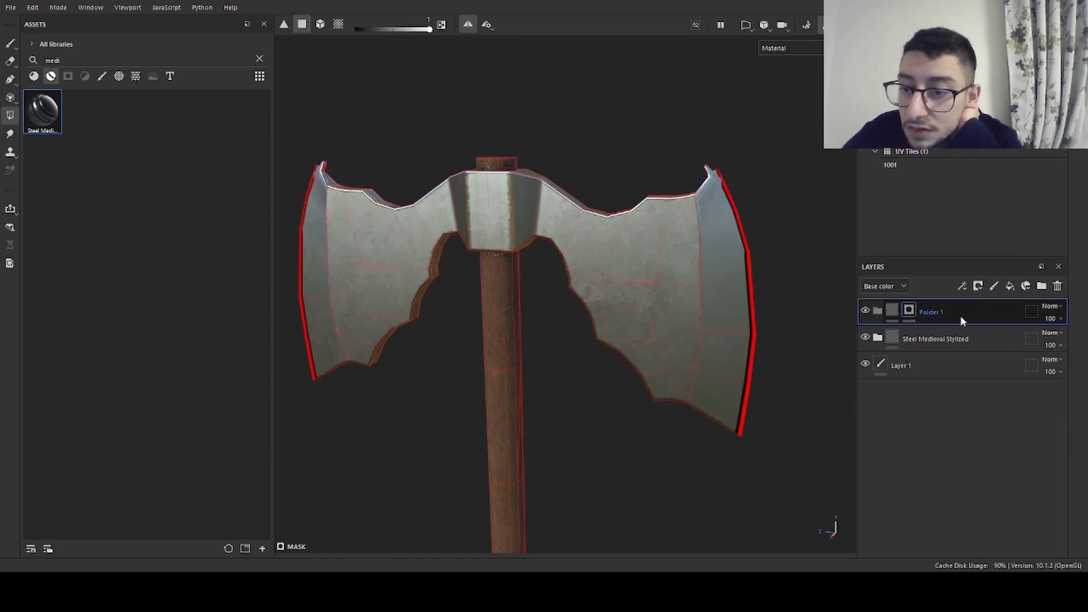
- Add a new fill layer inside the masked folder and give it a black mask
right_click(949, 337)
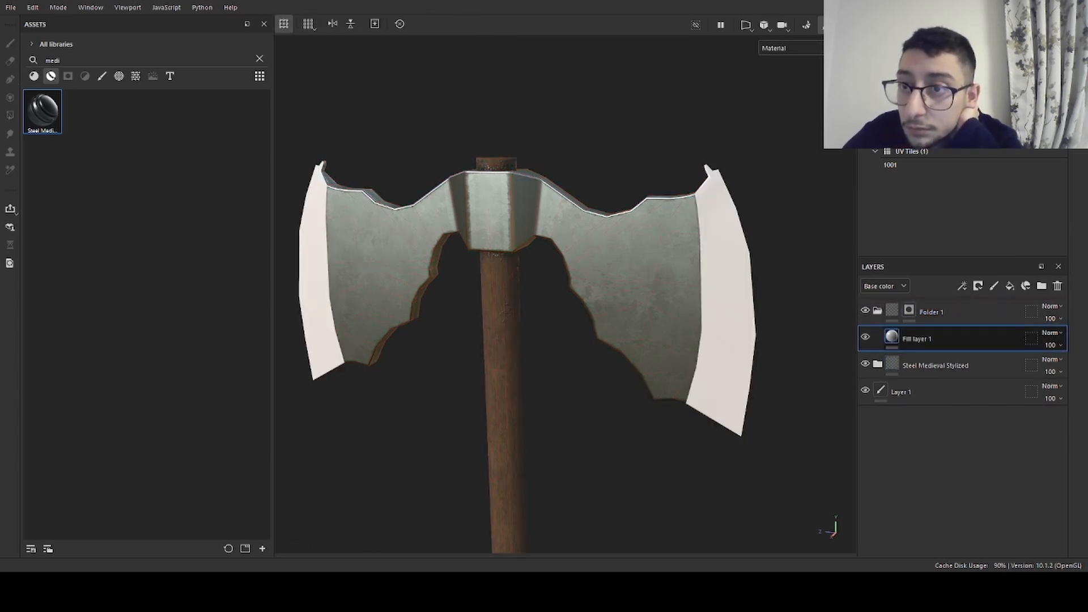
click(981, 357)
click(892, 338)
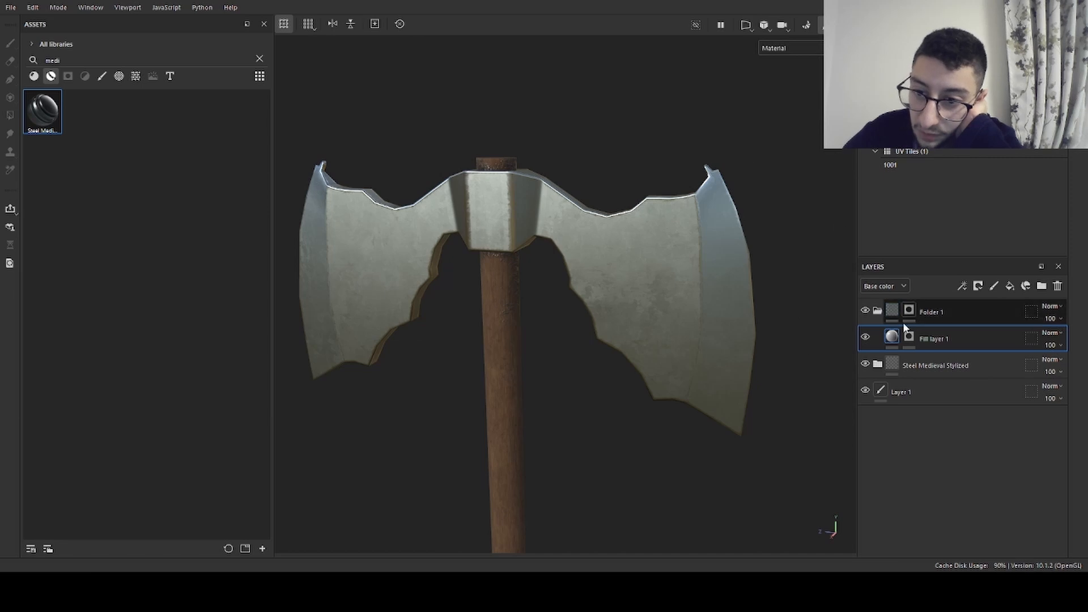
- Add a fill effect to the new layer's mask and assign Anisotropic Noise to it
click(909, 338)
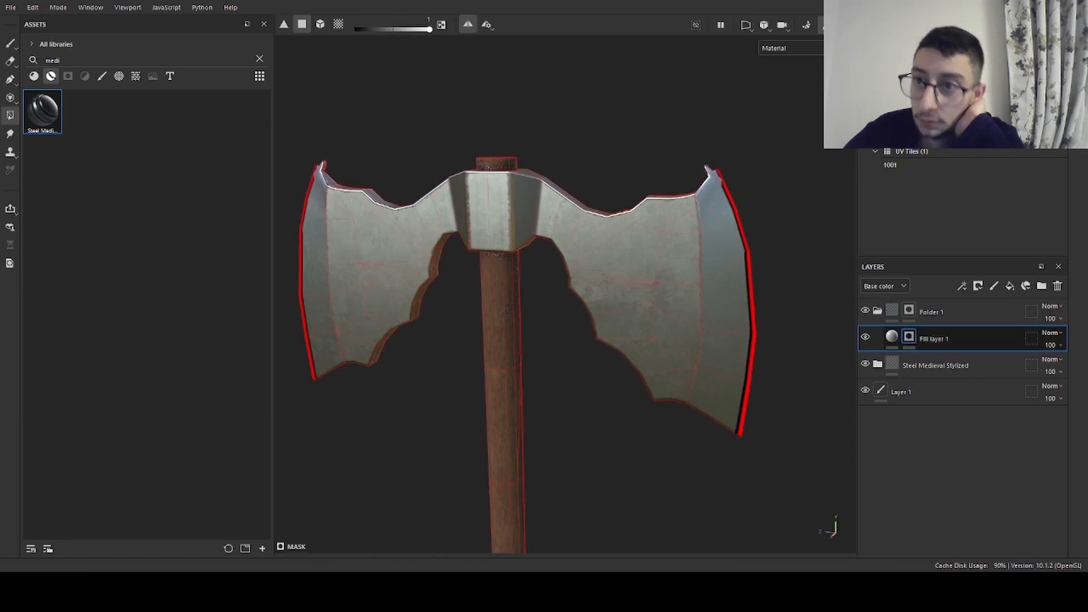
click(976, 385)
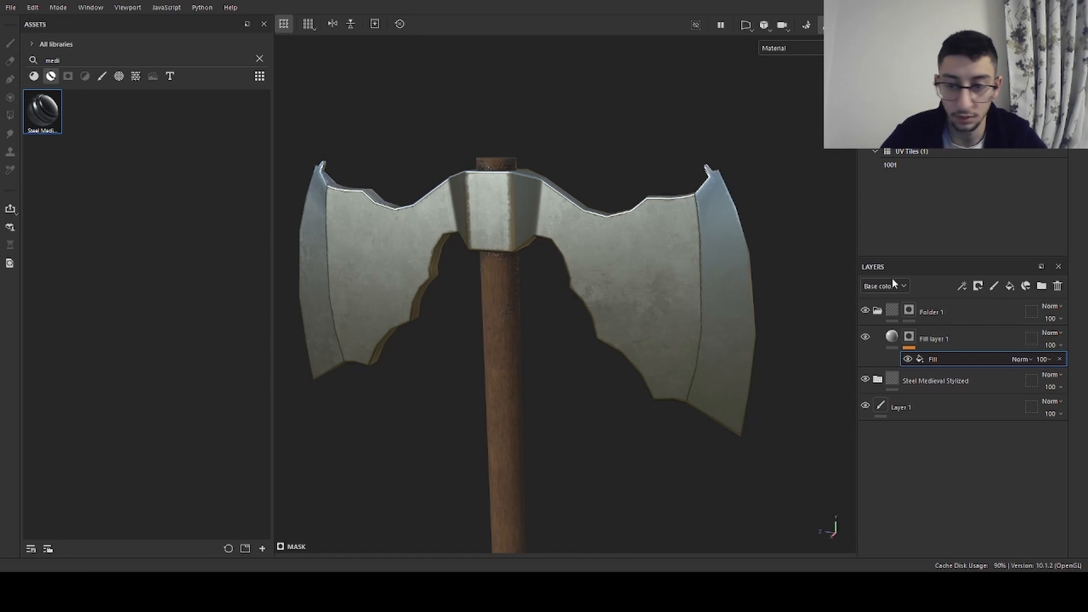
click(834, 304)
mouse_move(635, 214)
alt+mouse_down()
mouse_move(636, 250)
mouse_move(709, 256)
alt+mouse_up()
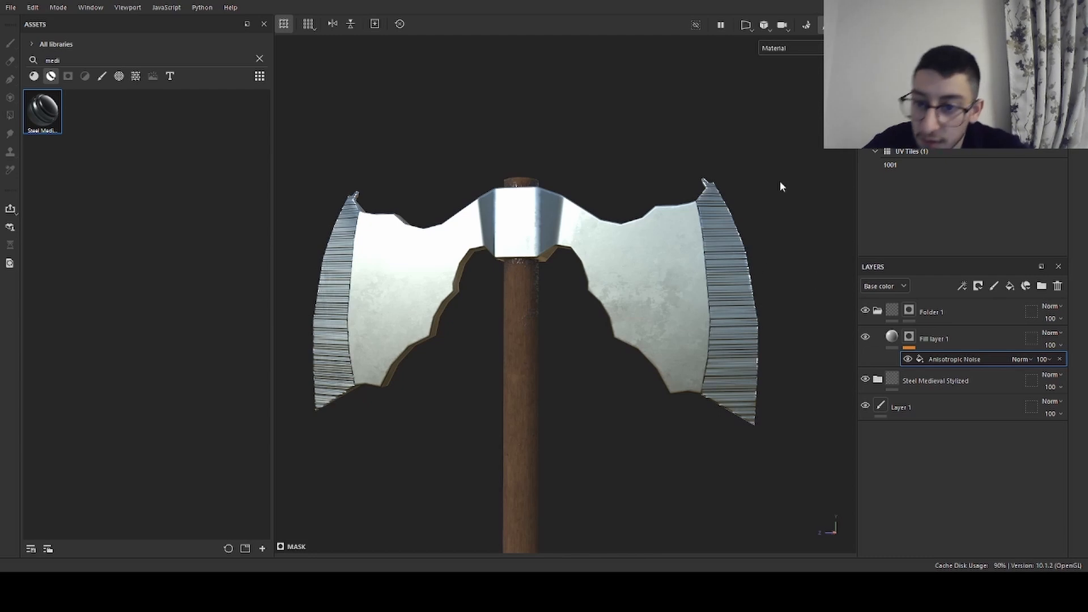
- Refine the Anisotropic Noise into finer, denser lines, checking the bevels of both blades from several angles
scroll(802, 161, up, 5)
alt+drag(801, 161, 650, 196)
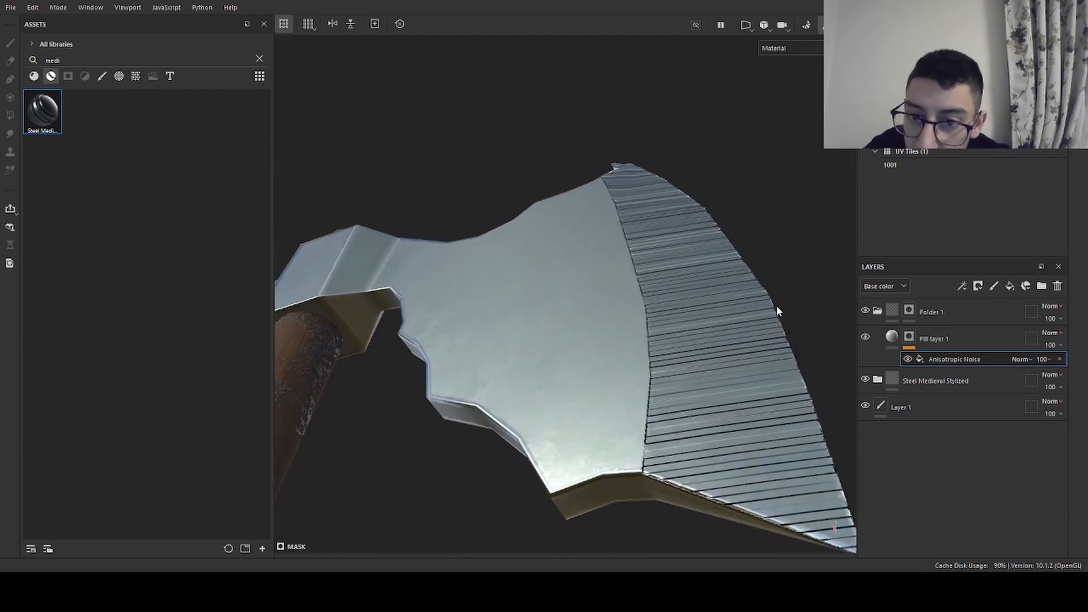
alt+drag(641, 207, 582, 252)
alt+right_drag(582, 252, 503, 266)
alt+middle_drag(503, 266, 658, 282)
alt+drag(659, 282, 710, 191)
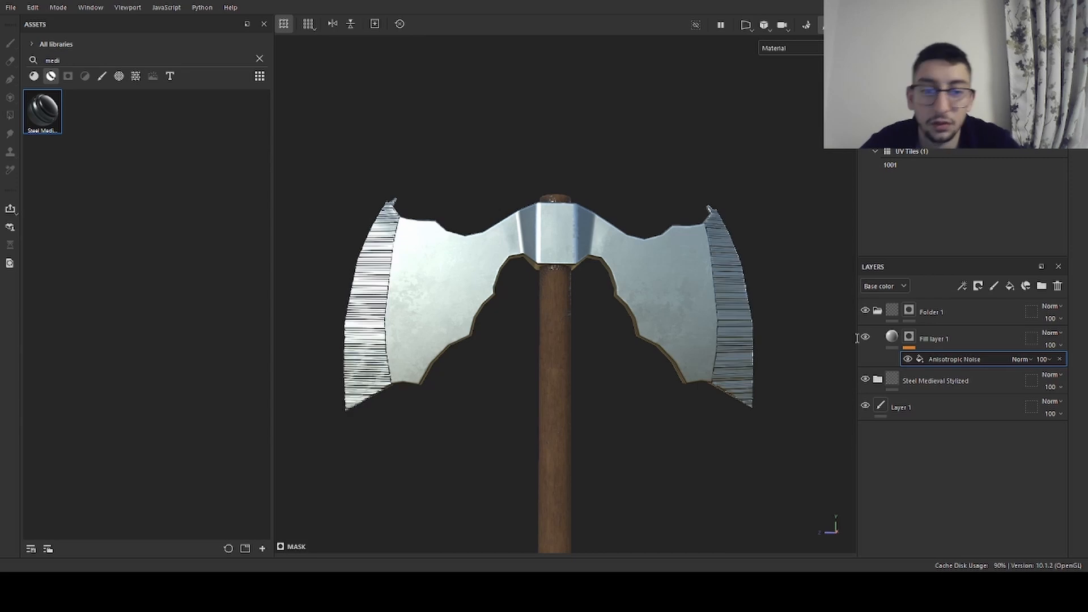
alt+drag(546, 161, 791, 289)
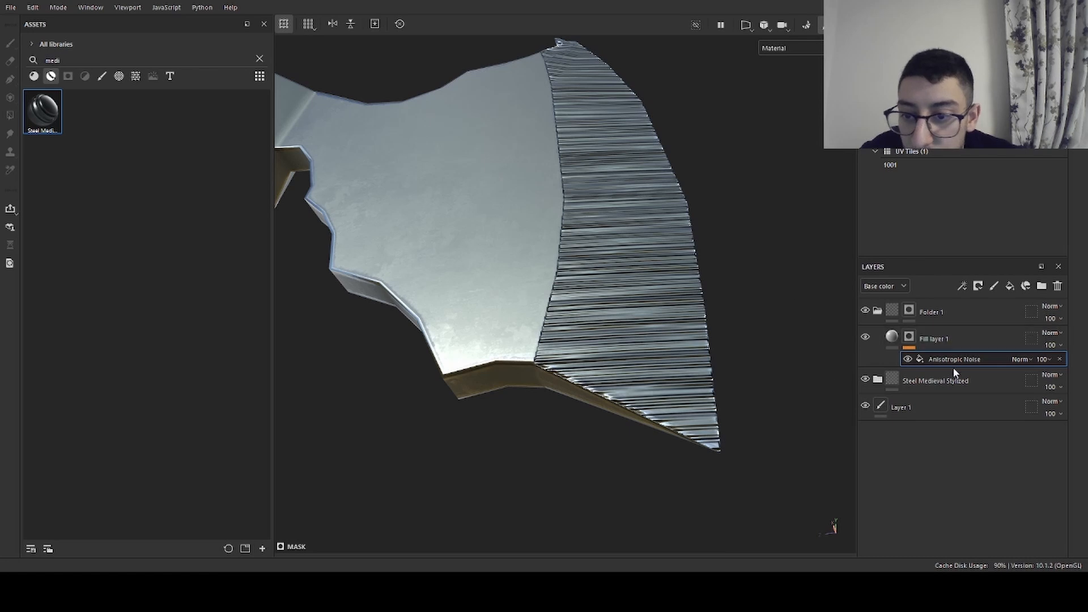
- Adjust the fill layer's material so the noise lines appear as subtle grooves on the steel bevel
click(891, 343)
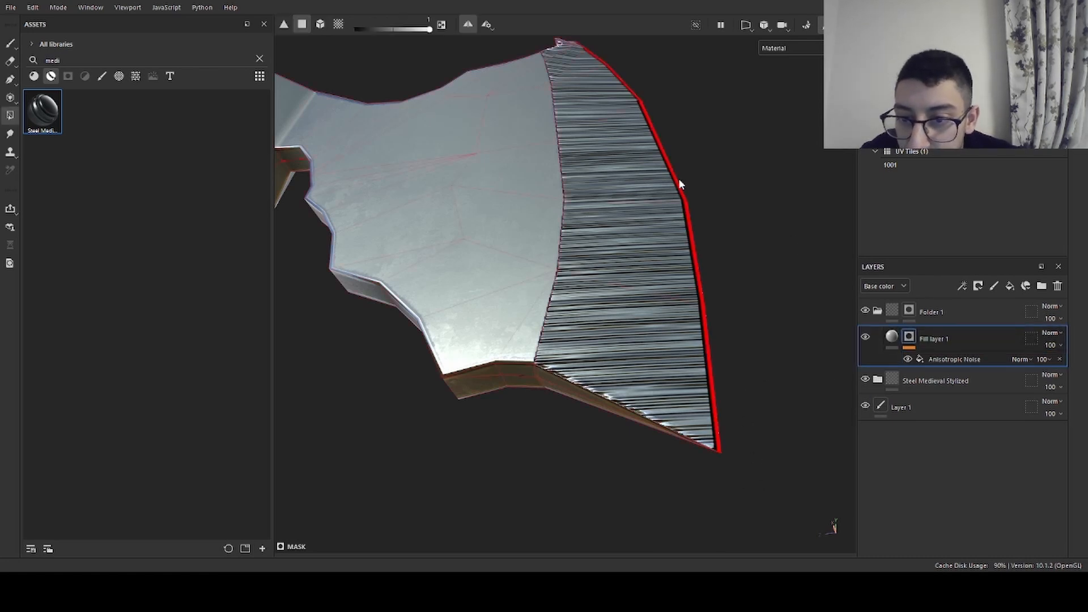
click(893, 338)
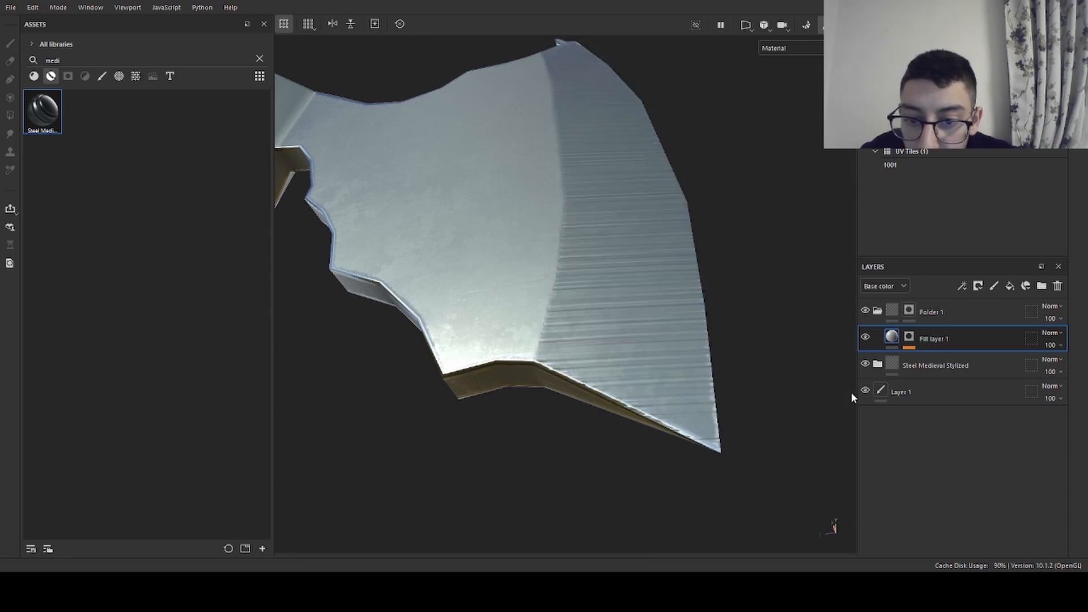
mouse_move(780, 263)
alt+mouse_down()
mouse_move(636, 287)
mouse_move(590, 452)
mouse_move(817, 263)
mouse_move(573, 260)
mouse_move(476, 236)
mouse_move(597, 233)
mouse_move(609, 262)
mouse_move(602, 282)
mouse_move(590, 255)
mouse_move(546, 233)
mouse_move(558, 238)
alt+mouse_up()
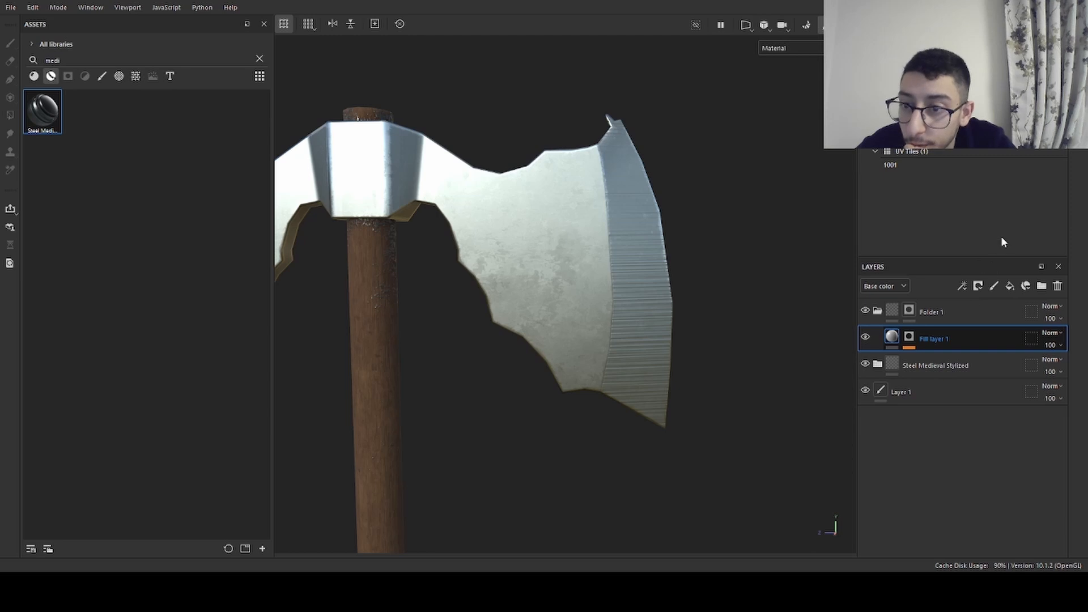
- Duplicate the noise-masked fill layer and hide the copy
key(ctrl+d)
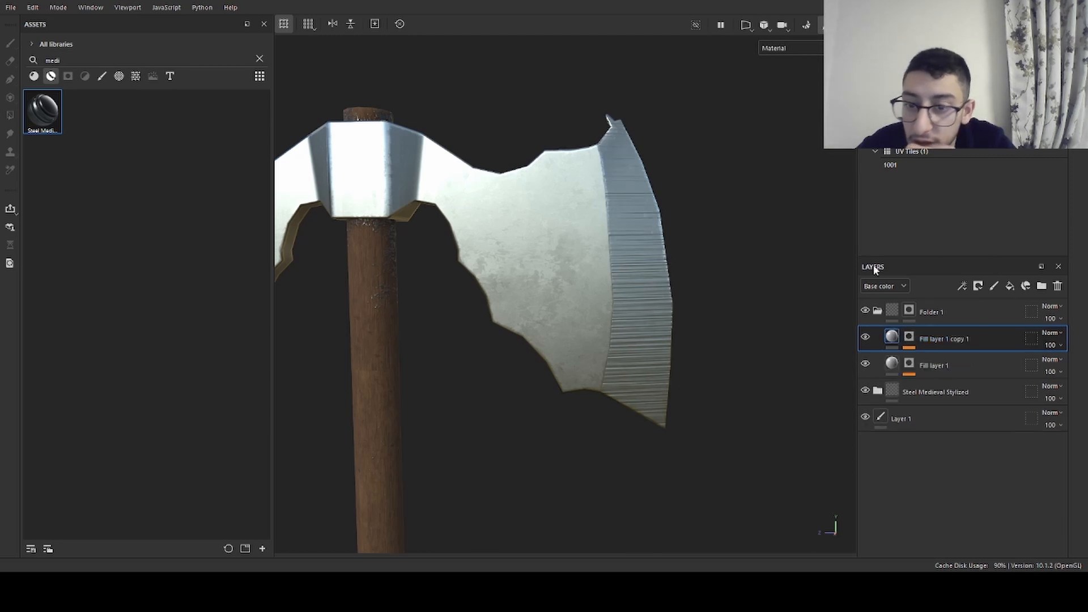
click(866, 339)
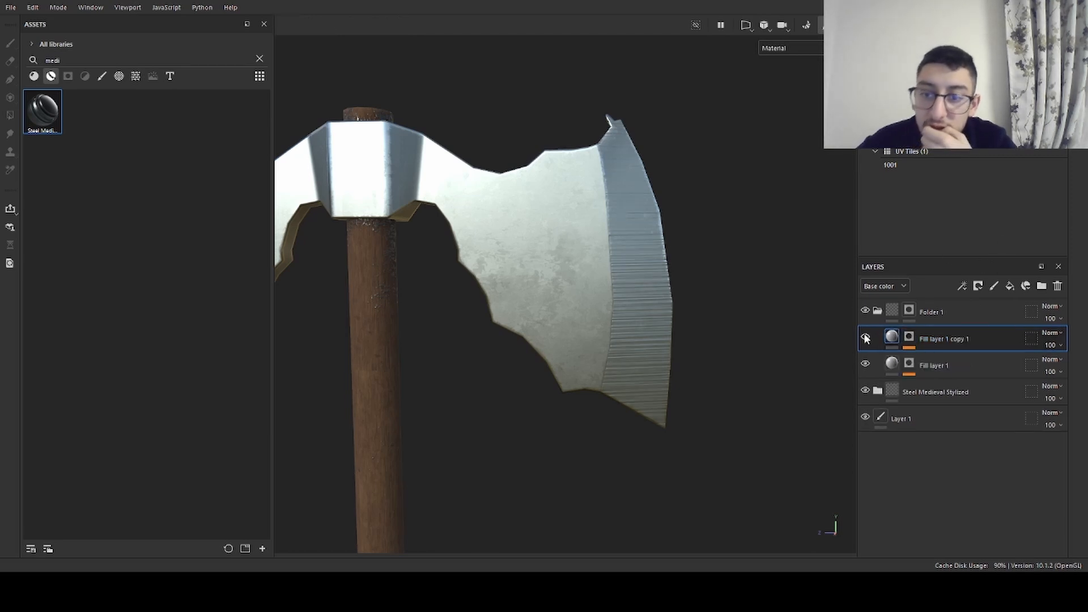
alt+drag(740, 311, 651, 288)
- Adjust the Anisotropic Noise in the original fill layer's mask and check the lines on both blades' bevels
click(893, 365)
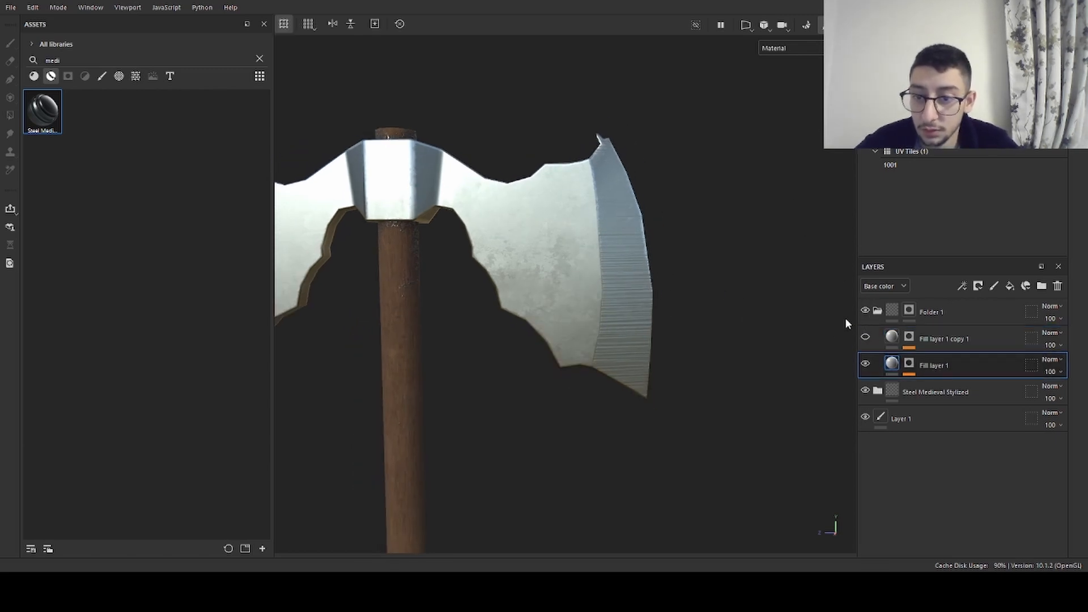
click(909, 372)
click(934, 387)
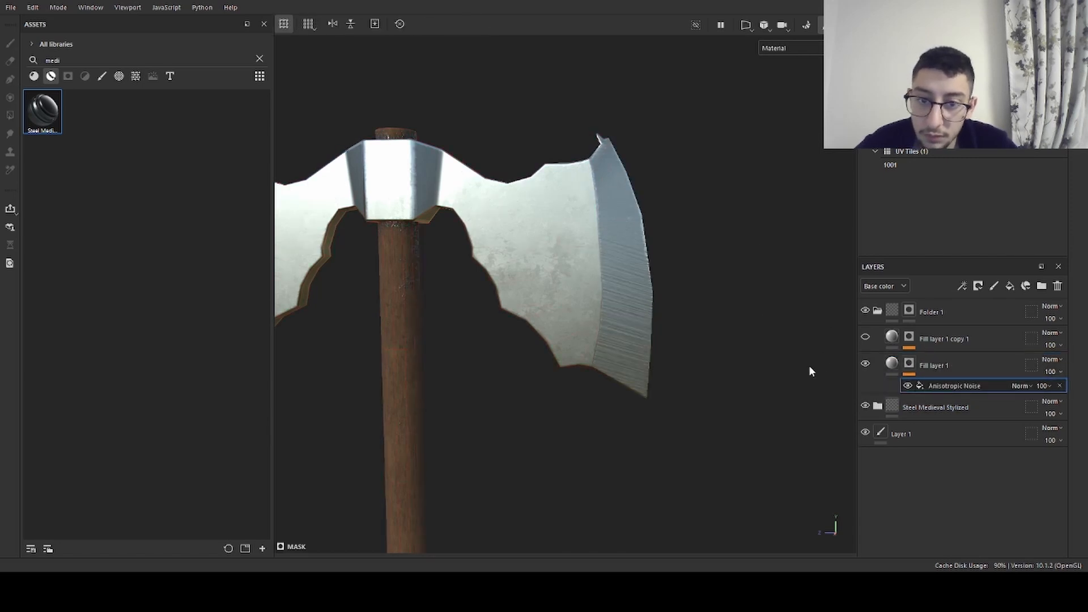
alt+right_drag(698, 325, 532, 317)
alt+drag(533, 317, 581, 309)
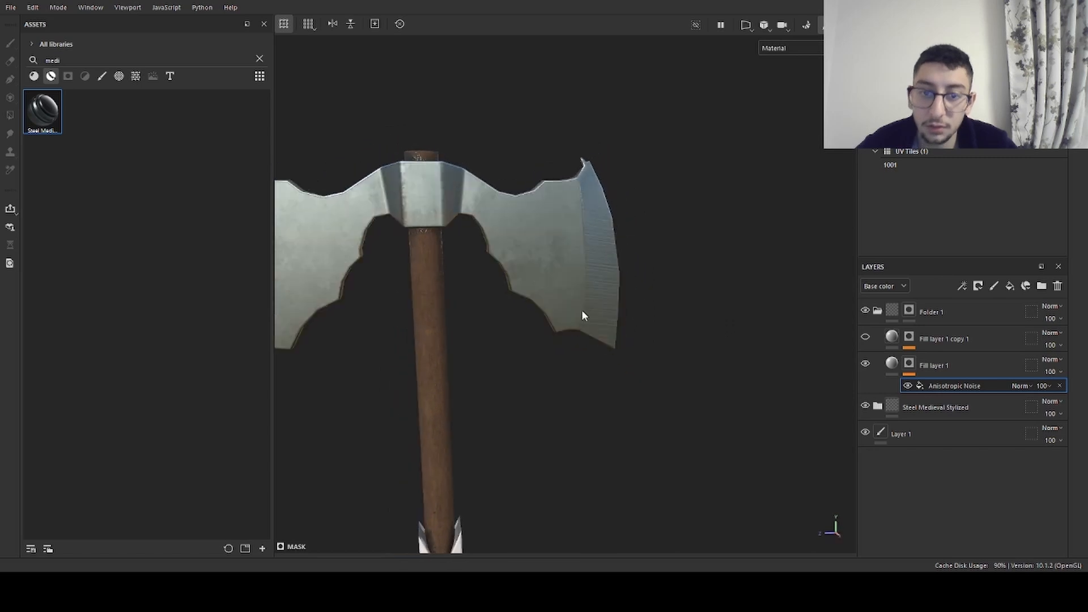
alt+middle_drag(581, 310, 736, 318)
alt+drag(736, 318, 669, 305)
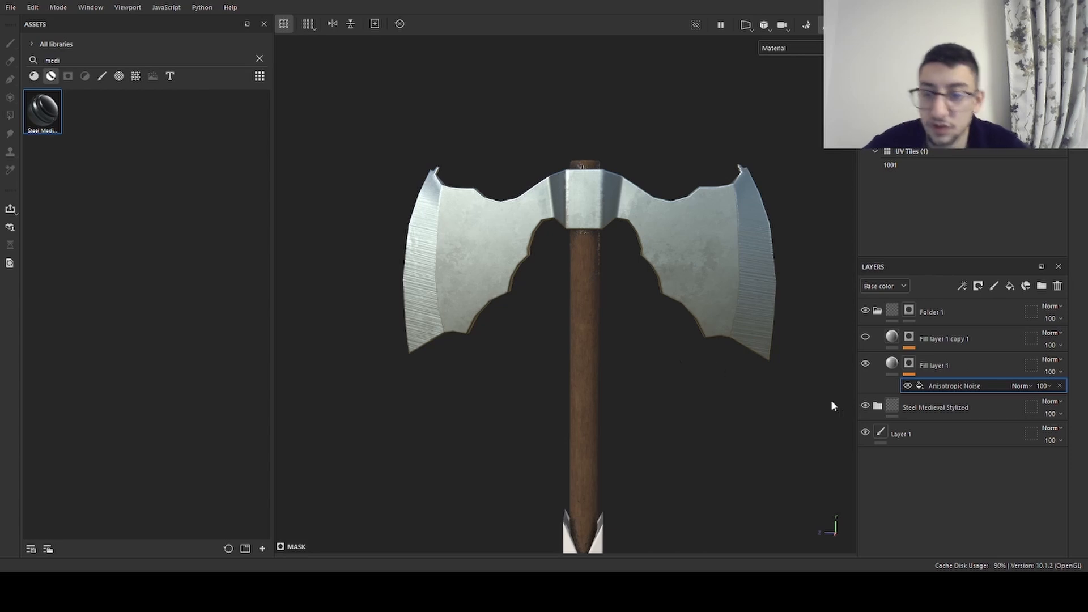
- Add a paint effect above the Anisotropic Noise in the original fill layer's mask
click(909, 363)
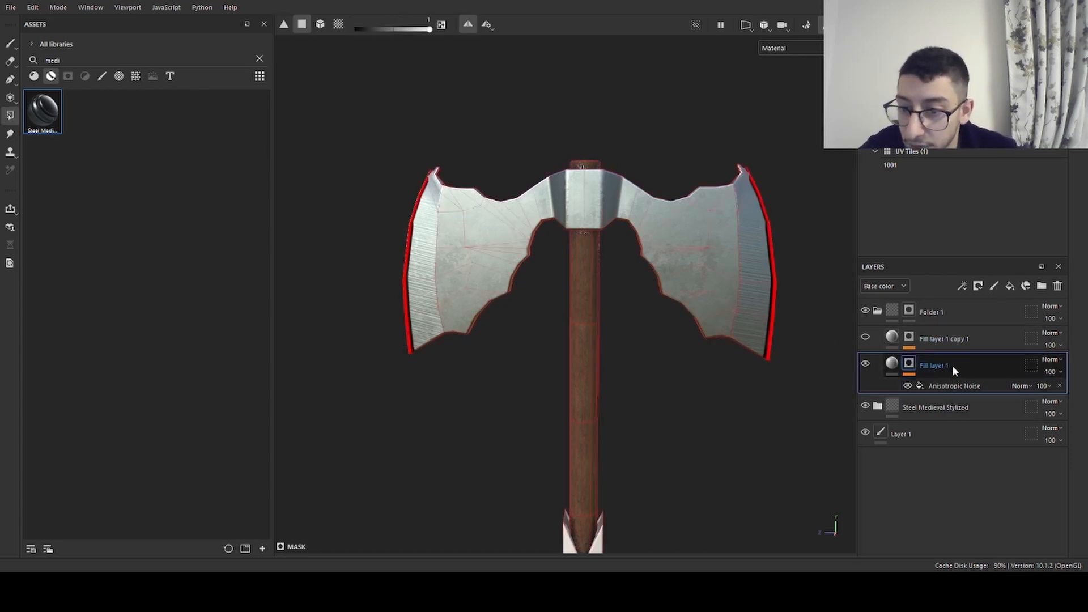
click(991, 416)
alt+drag(748, 274, 703, 280)
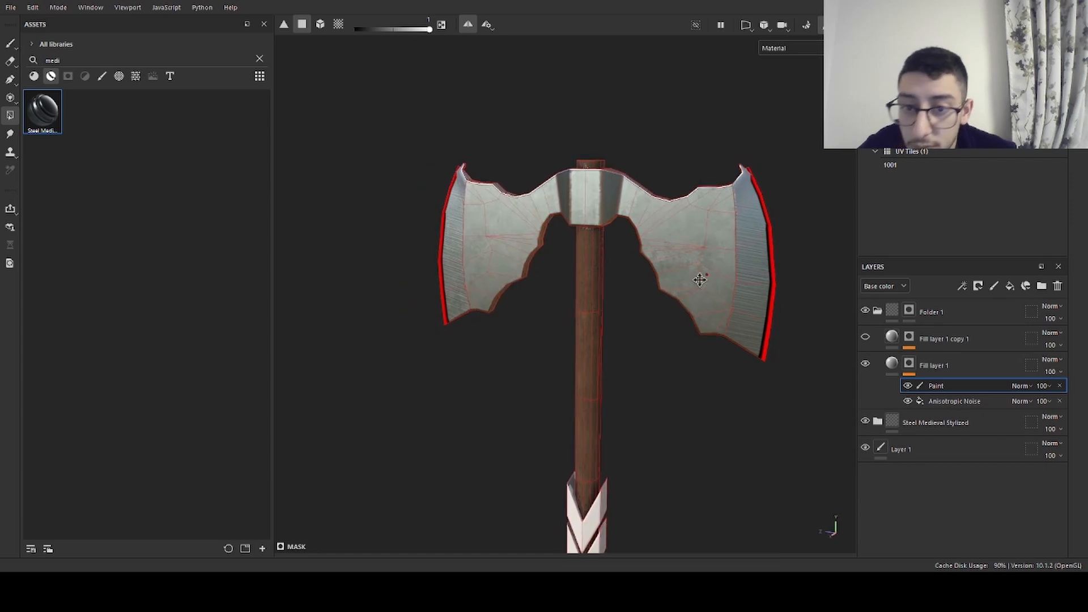
alt+middle_drag(703, 280, 603, 303)
- Clear the asset search and list all brushes for painting on the blade's bevel
click(105, 76)
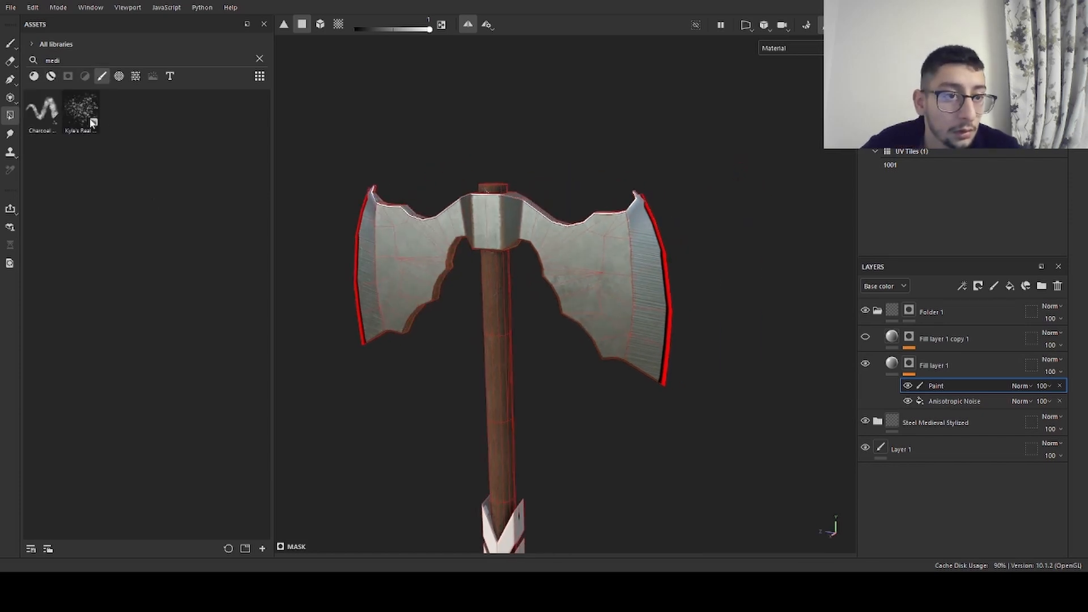
click(259, 57)
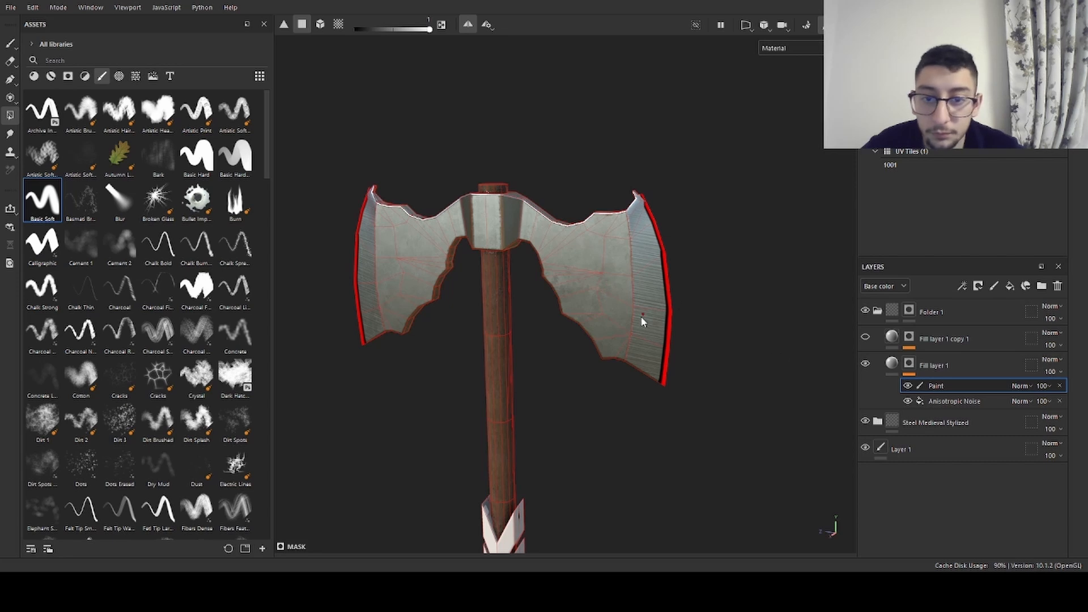
scroll(646, 318, up, 3)
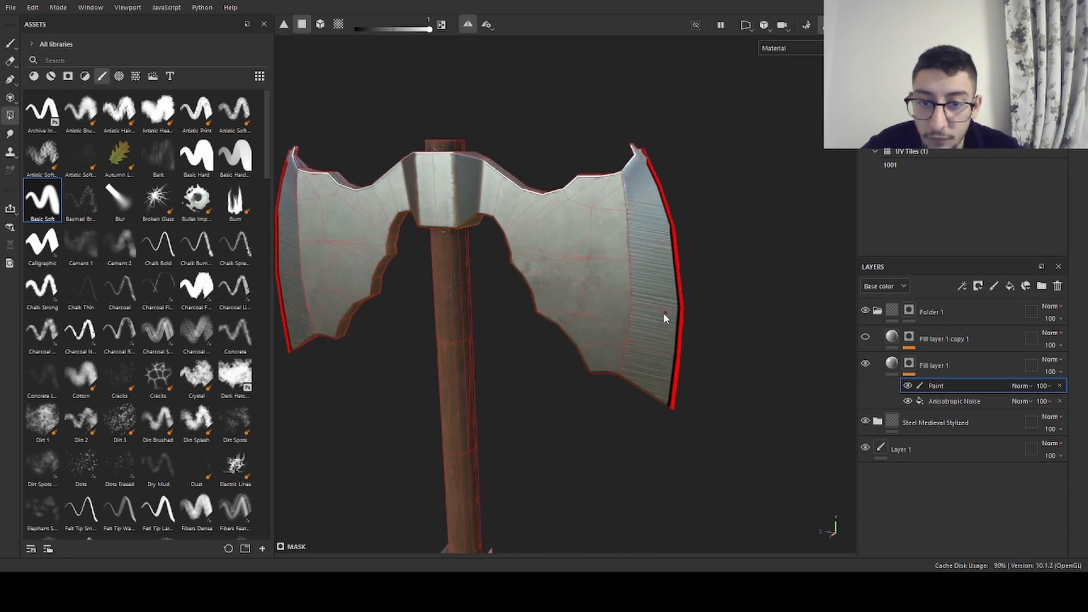
scroll(659, 310, up, 3)
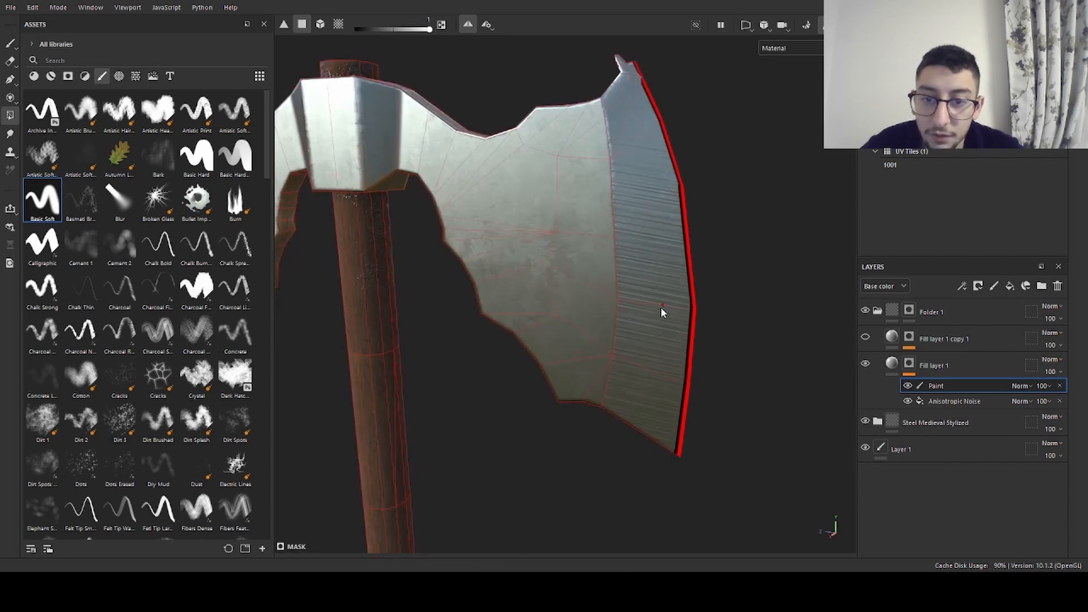
scroll(661, 308, up, 2)
alt+drag(436, 159, 604, 233)
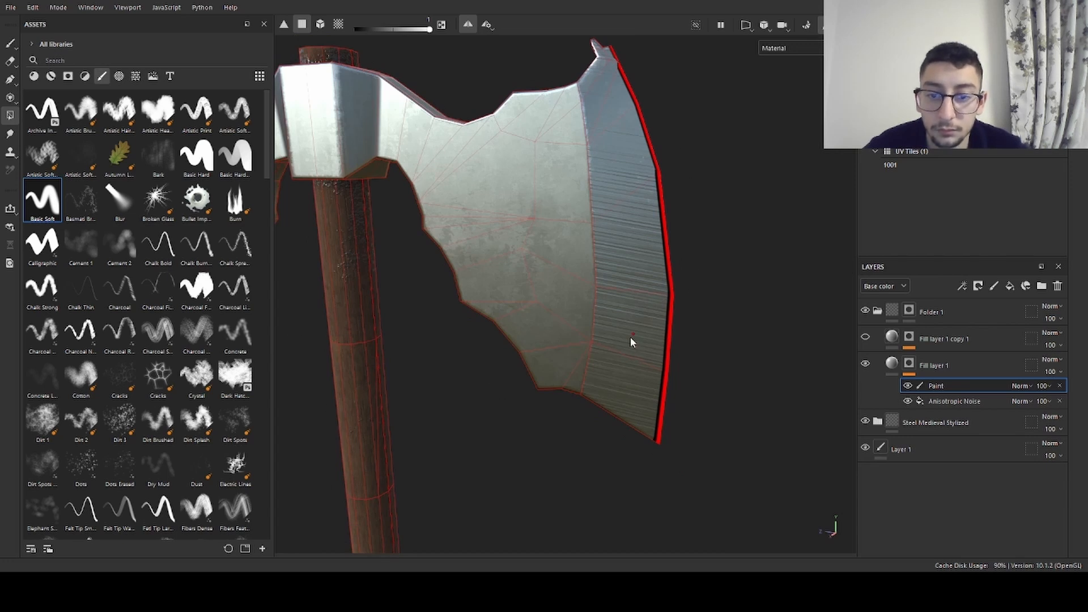
- Try the Artistic Hair and Basic Hard brushes, and settle on the Artistic Brush preset for the mask's paint effect
click(118, 123)
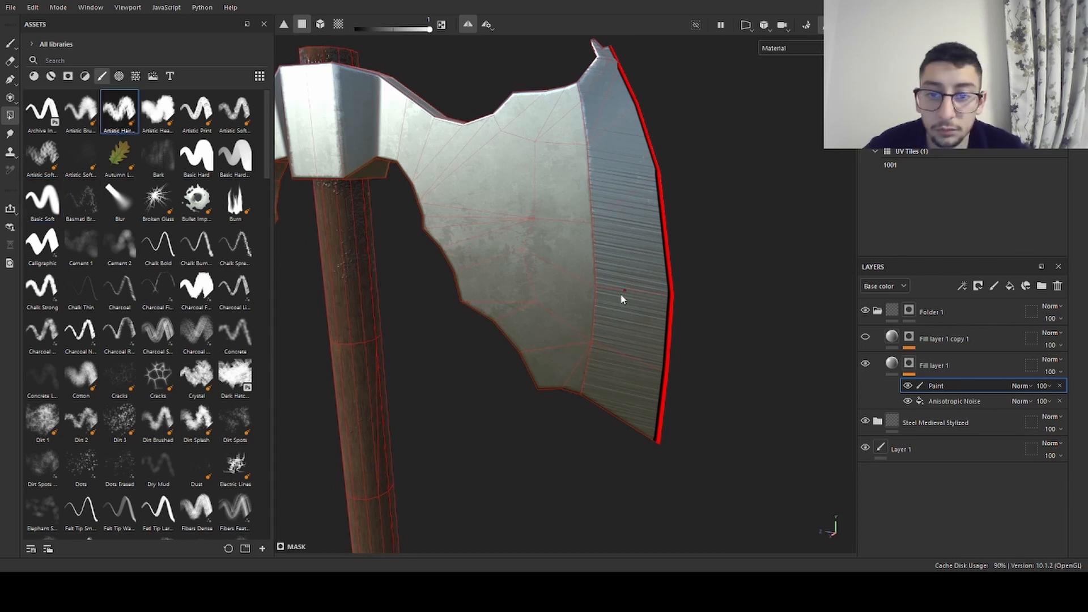
scroll(622, 299, up, 1)
alt+drag(621, 297, 639, 311)
key(ctrl)
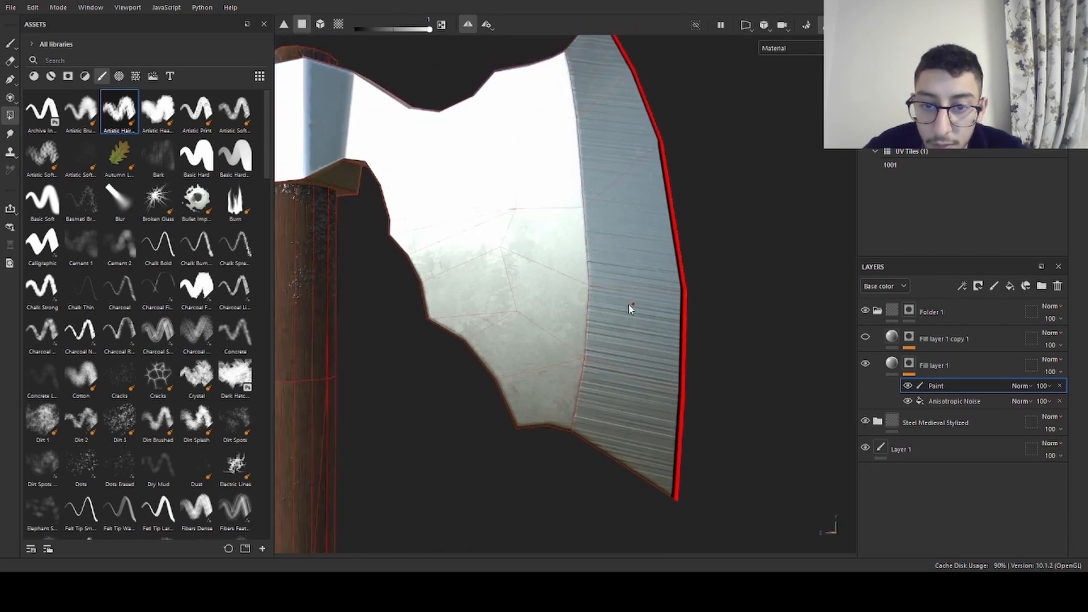
key(shift)
key(alt)
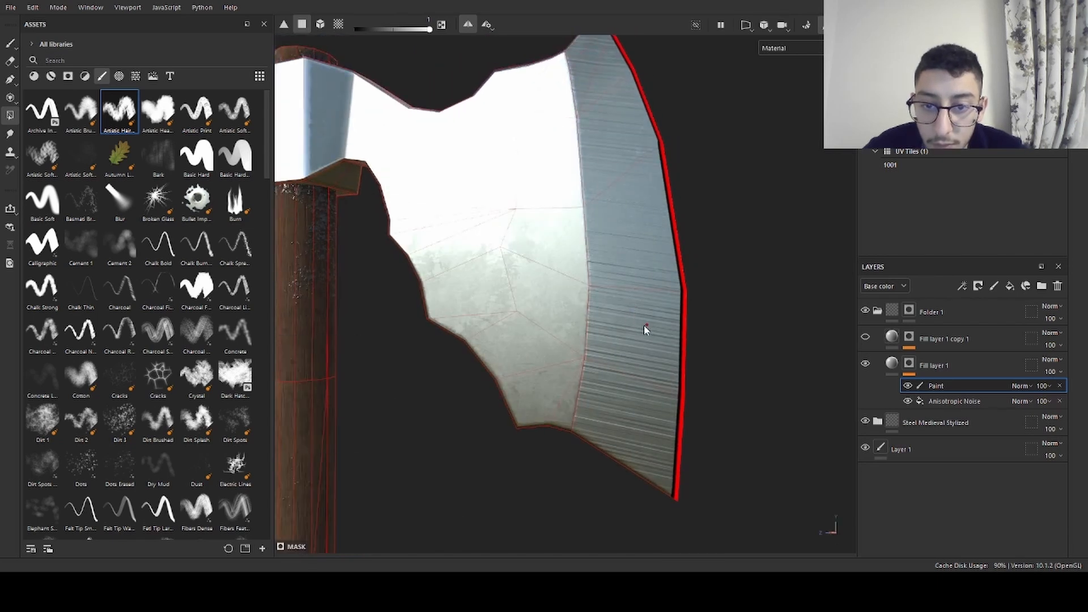
alt+drag(644, 324, 485, 298)
click(196, 155)
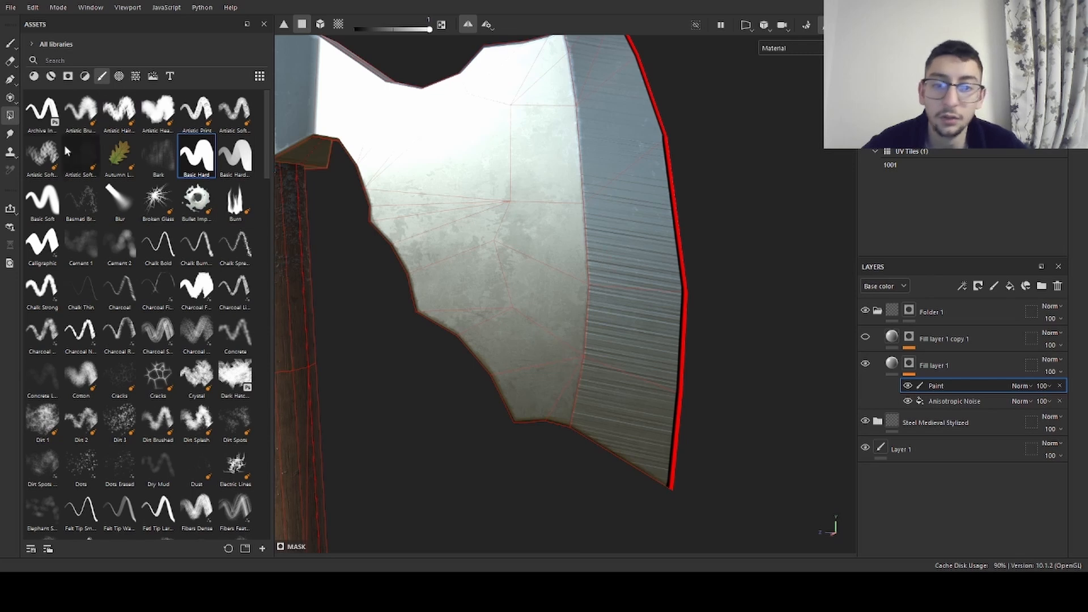
click(84, 118)
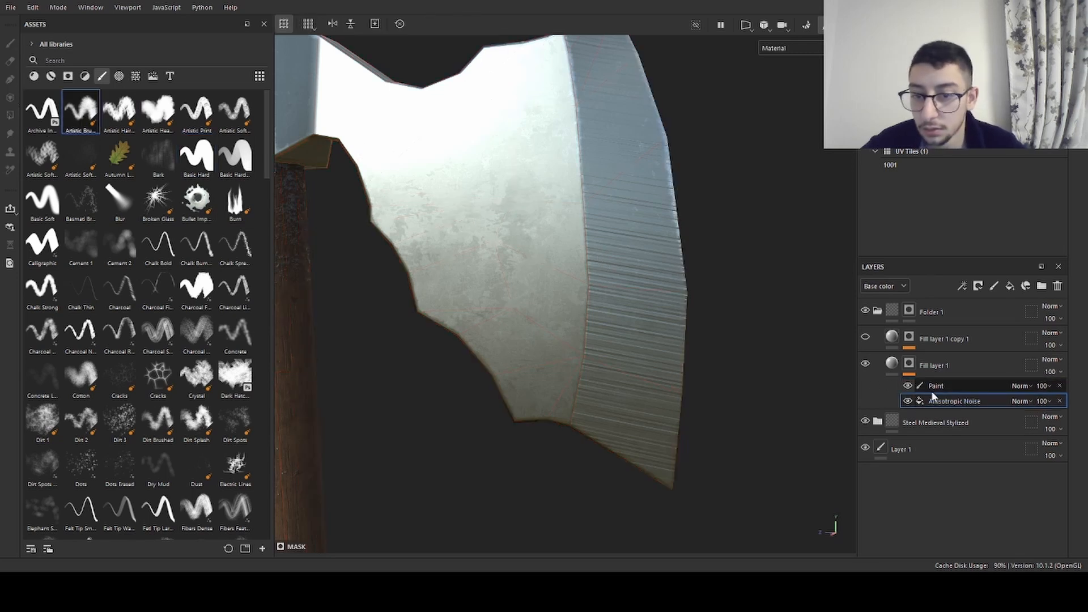
- Try to remove the noise lines from one bevel face with a polygon fill in the mask's paint effect, and undo it
click(889, 448)
scroll(607, 289, up, 2)
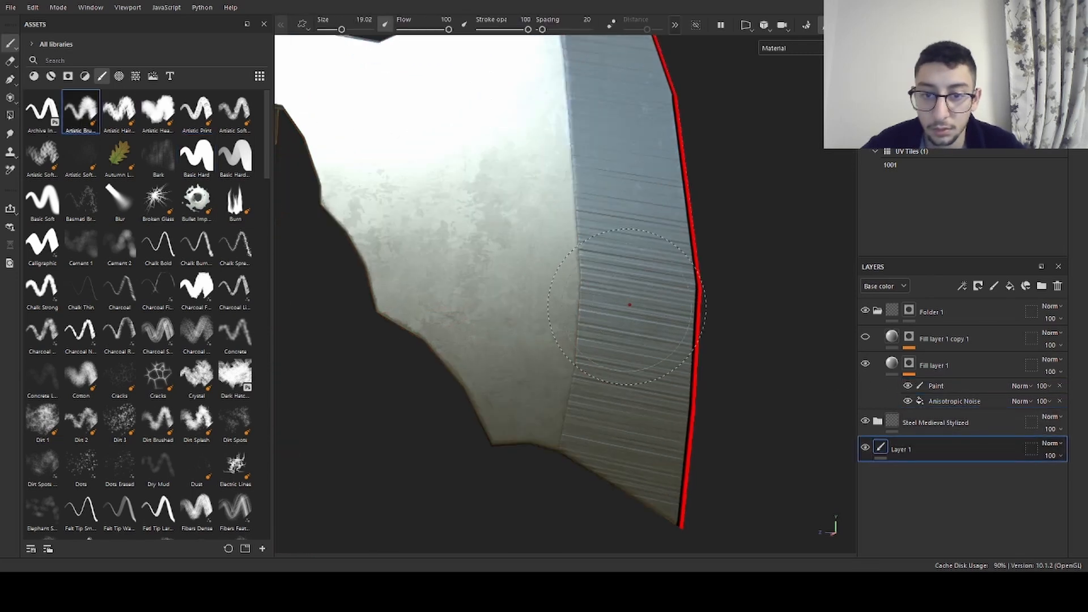
click(953, 399)
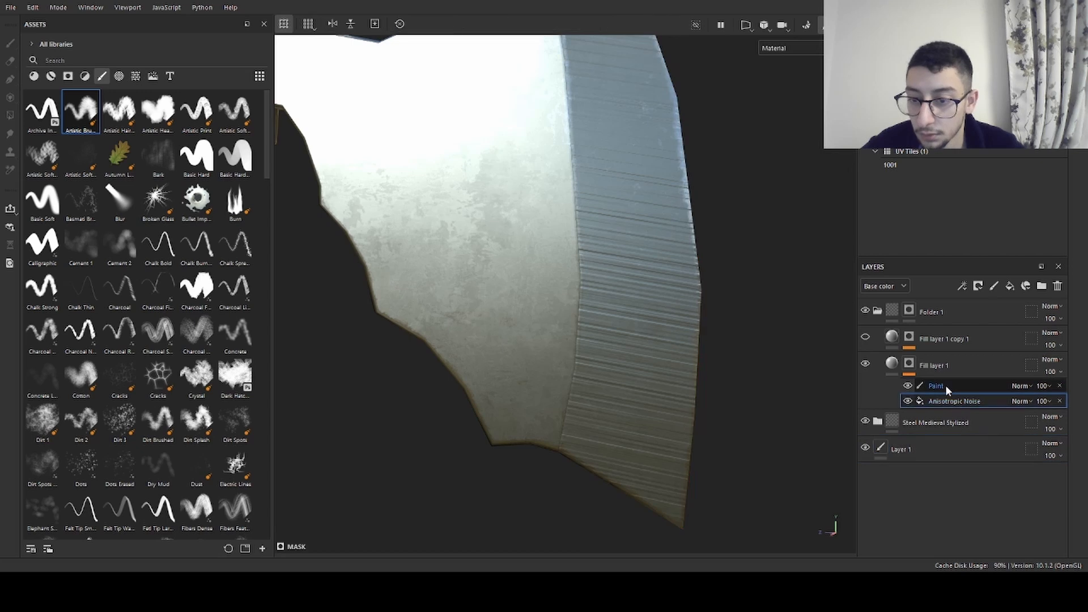
click(946, 385)
key(4)
click(640, 339)
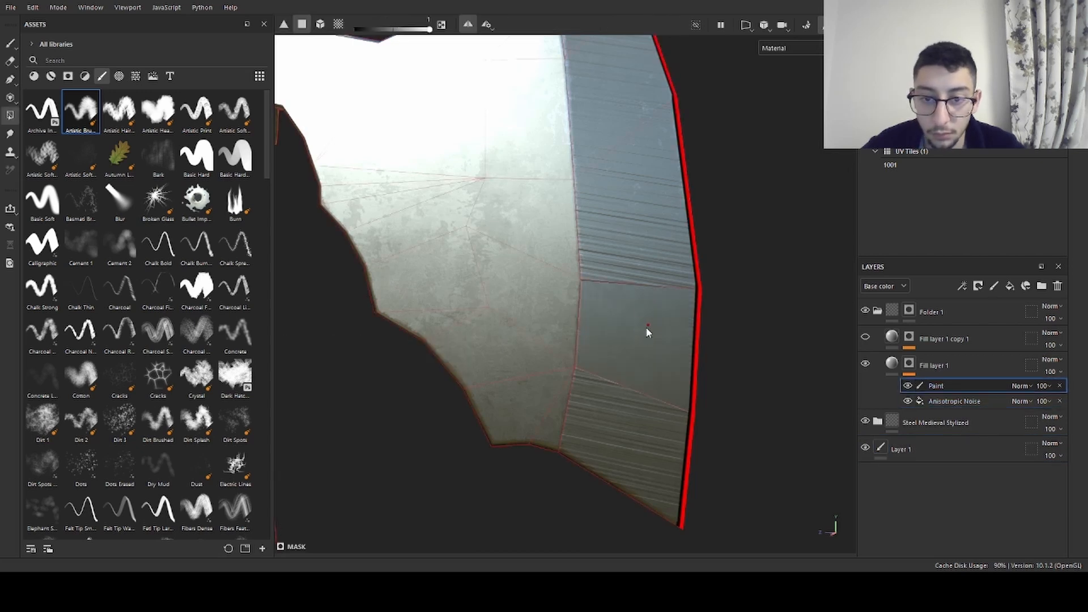
key(ctrl+z)
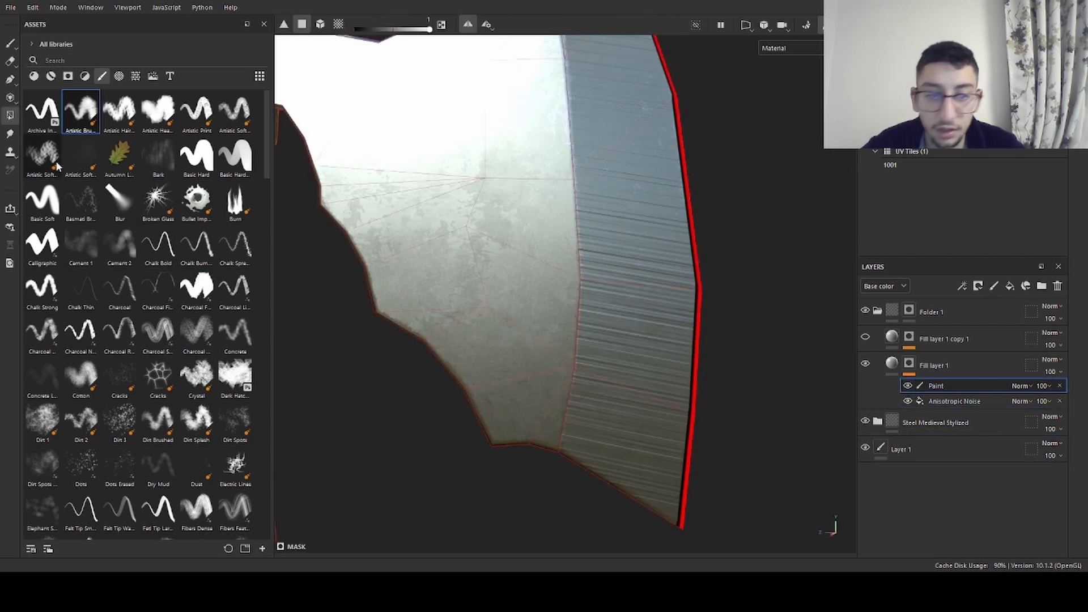
- Switch to the Paint tool and examine the sharpening lines on the bevels of both blades
click(11, 45)
alt+drag(587, 234, 559, 272)
alt+right_drag(559, 273, 521, 301)
alt+drag(624, 219, 638, 196)
alt+middle_drag(570, 197, 583, 198)
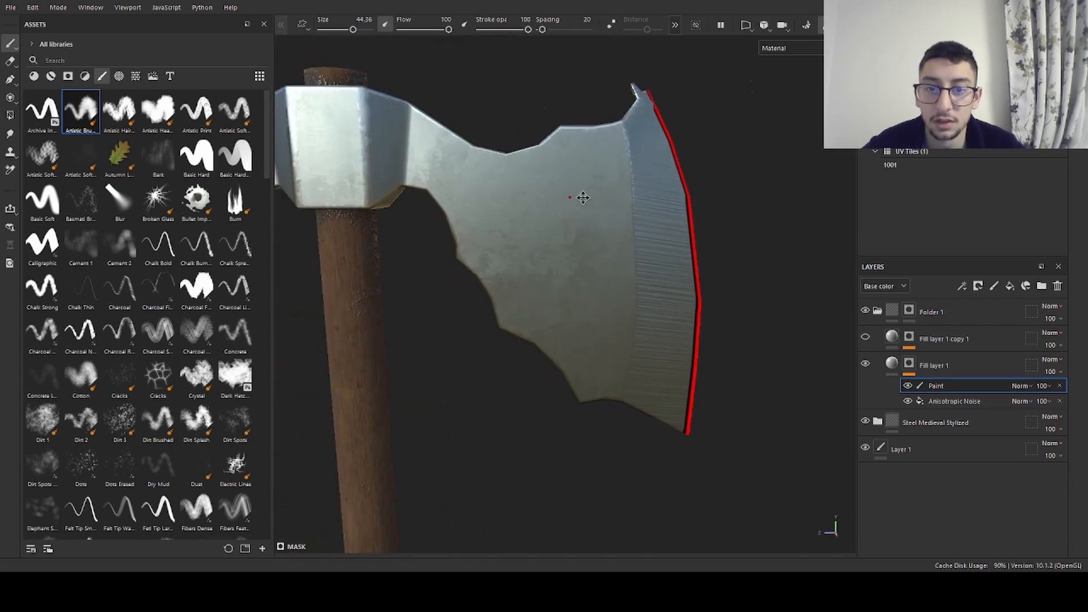
mouse_move(583, 198)
alt+mouse_down()
mouse_move(729, 315)
mouse_move(498, 231)
mouse_move(485, 328)
mouse_move(431, 284)
mouse_move(623, 272)
mouse_move(737, 249)
alt+mouse_up()
mouse_move(709, 345)
alt+mouse_down()
mouse_move(605, 306)
mouse_move(612, 263)
mouse_move(442, 250)
mouse_move(352, 263)
mouse_move(385, 237)
mouse_move(311, 231)
mouse_move(607, 255)
mouse_move(649, 284)
mouse_move(418, 208)
alt+mouse_up()
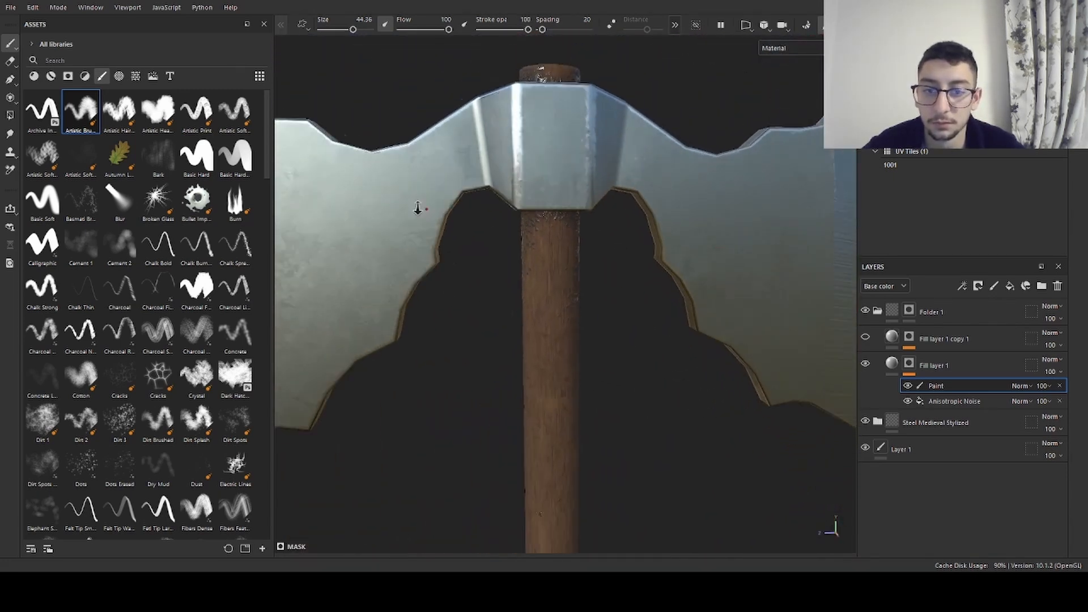
alt+right_drag(417, 208, 513, 220)
alt+drag(516, 221, 638, 220)
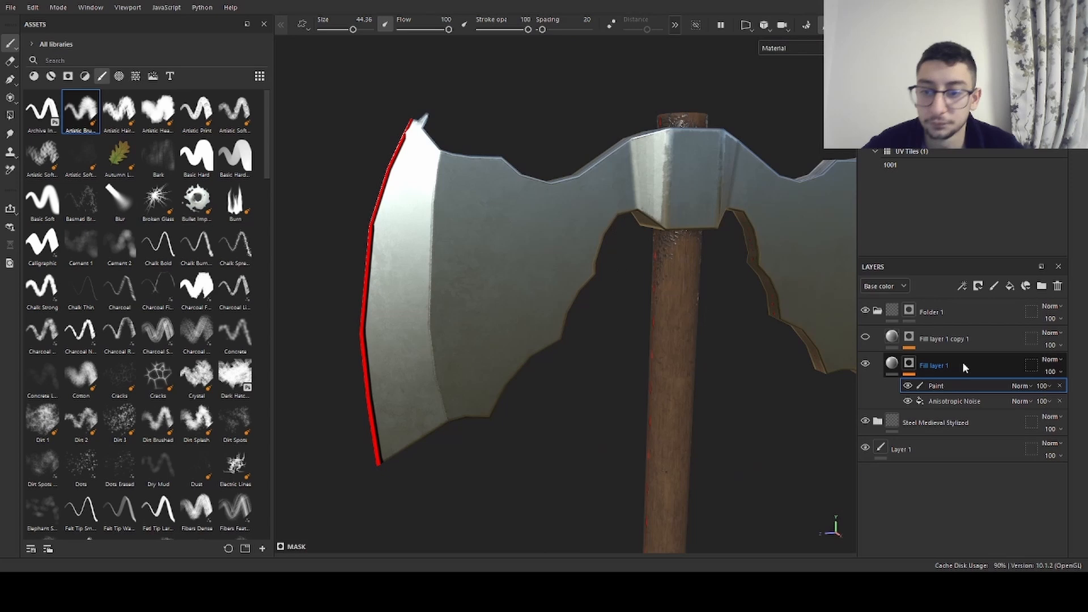
- Show the hidden copy of the noise-masked fill layer and check both blades' bevels
click(865, 337)
alt+drag(680, 298, 617, 285)
alt+middle_drag(617, 285, 508, 273)
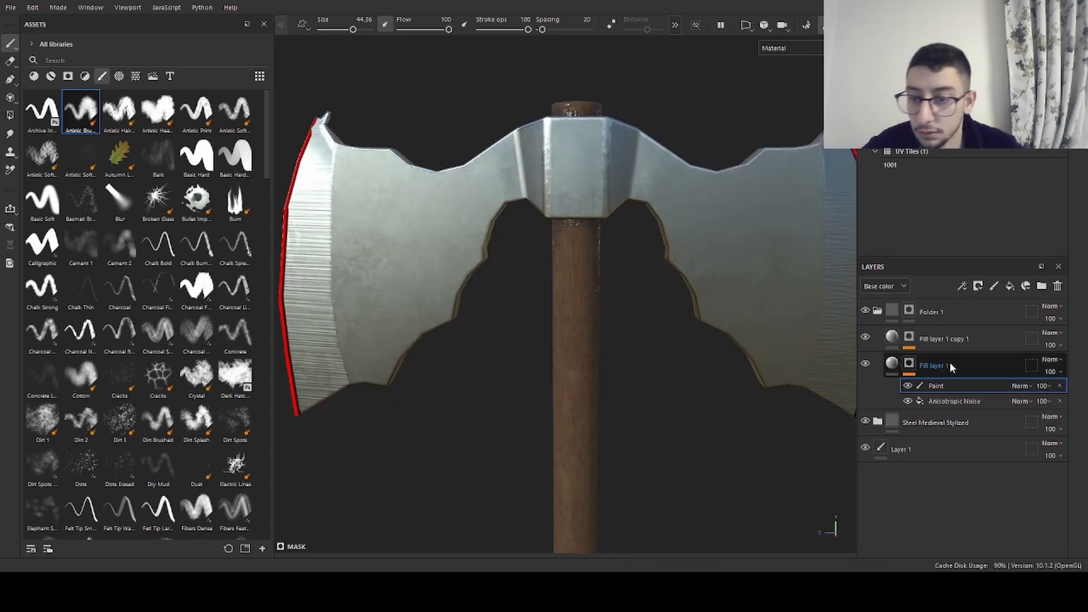
- Try to move the original fill layer up above its copy, and undo the change
drag(950, 366, 948, 332)
alt+right_drag(705, 340, 766, 315)
key(ctrl+z)
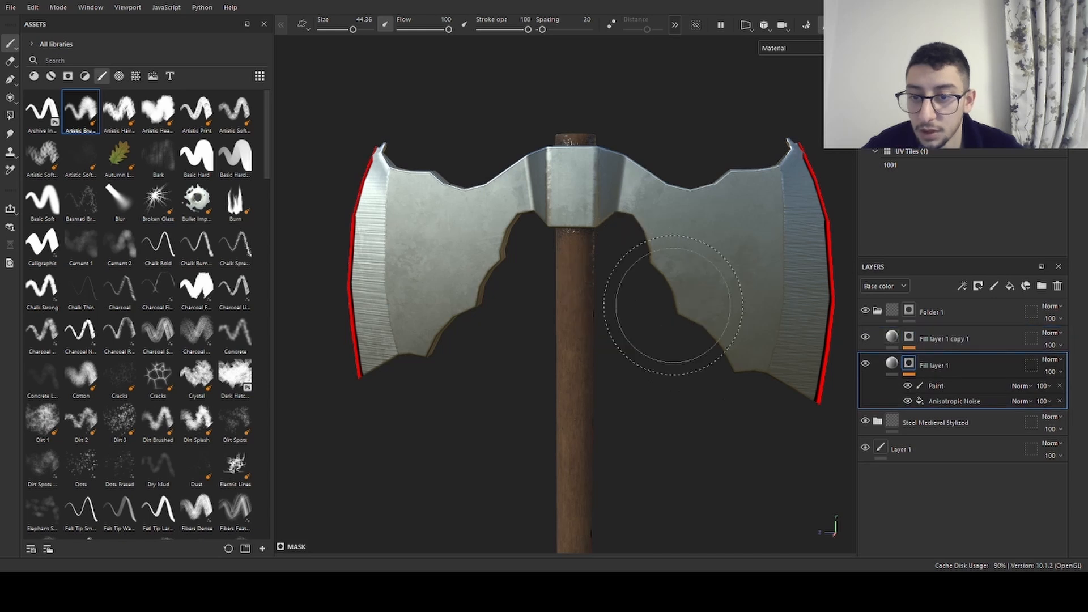
- Add a paint effect above the Anisotropic Noise in the mask of the fill layer's copy and check the bevels
click(909, 338)
alt+middle_drag(662, 290, 544, 272)
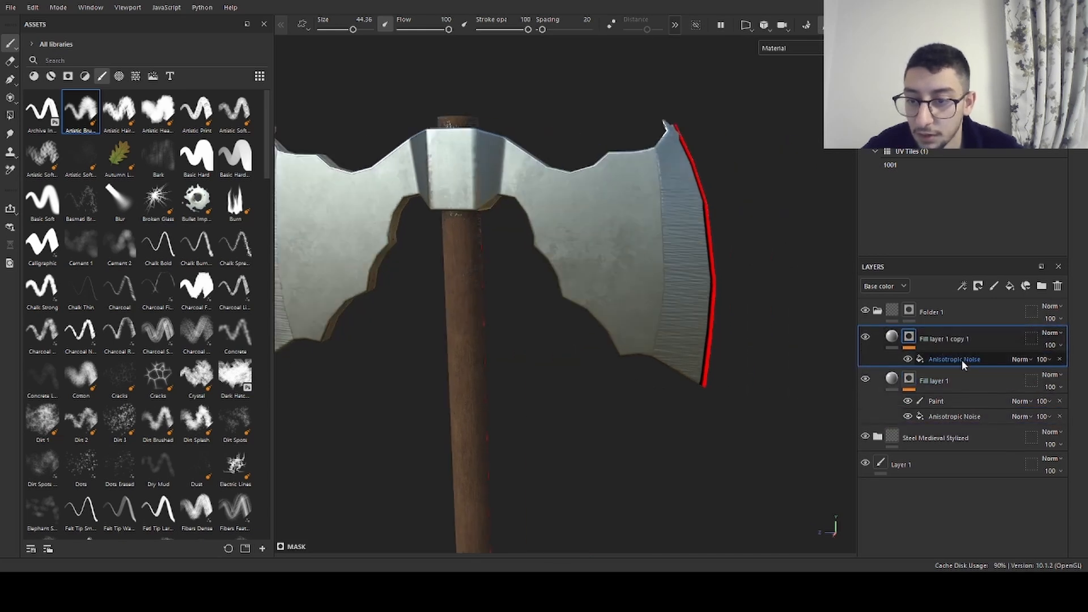
click(960, 348)
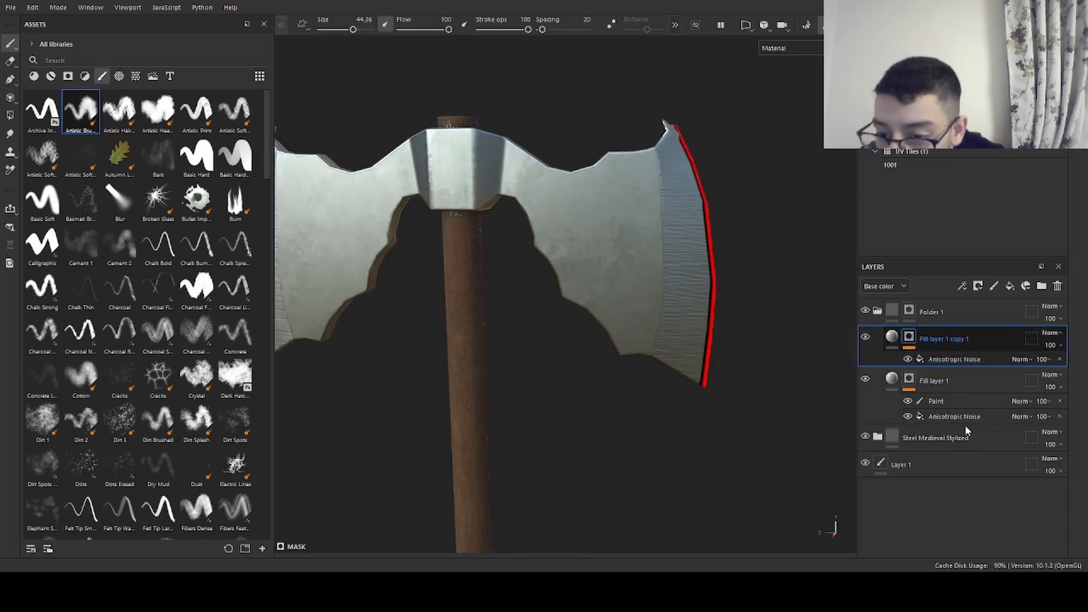
key(ctrl+v)
mouse_move(703, 278)
alt+mouse_down()
mouse_move(468, 314)
mouse_move(258, 320)
alt+mouse_up()
alt+drag(543, 278, 819, 306)
alt+drag(340, 178, 500, 211)
alt+middle_drag(500, 210, 612, 190)
alt+drag(612, 190, 379, 169)
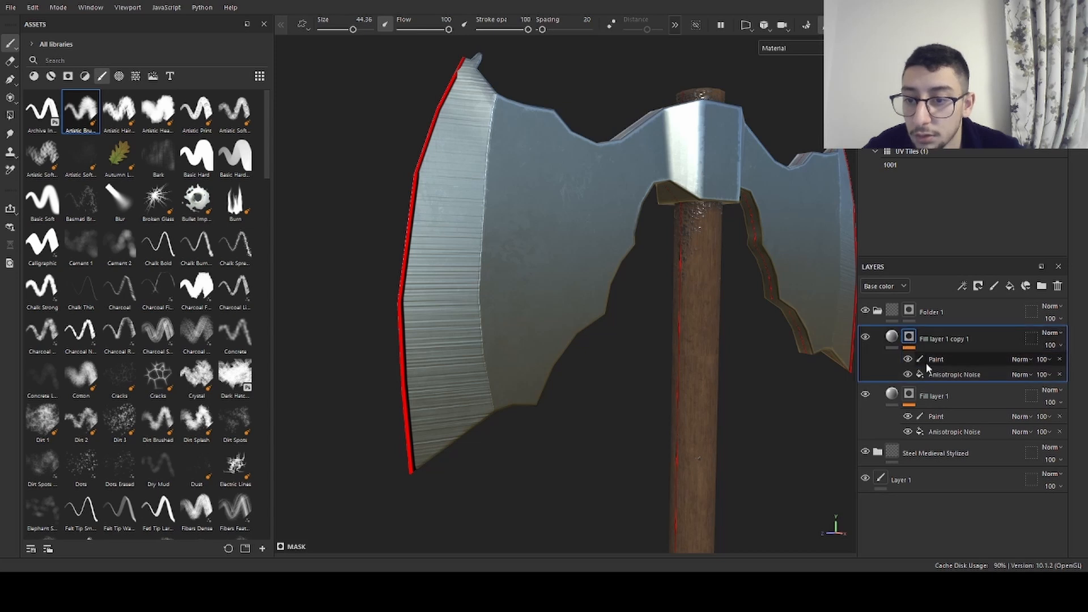
- Adjust the Anisotropic Noise in the copy's mask and check the bevel lines on both blades
click(938, 376)
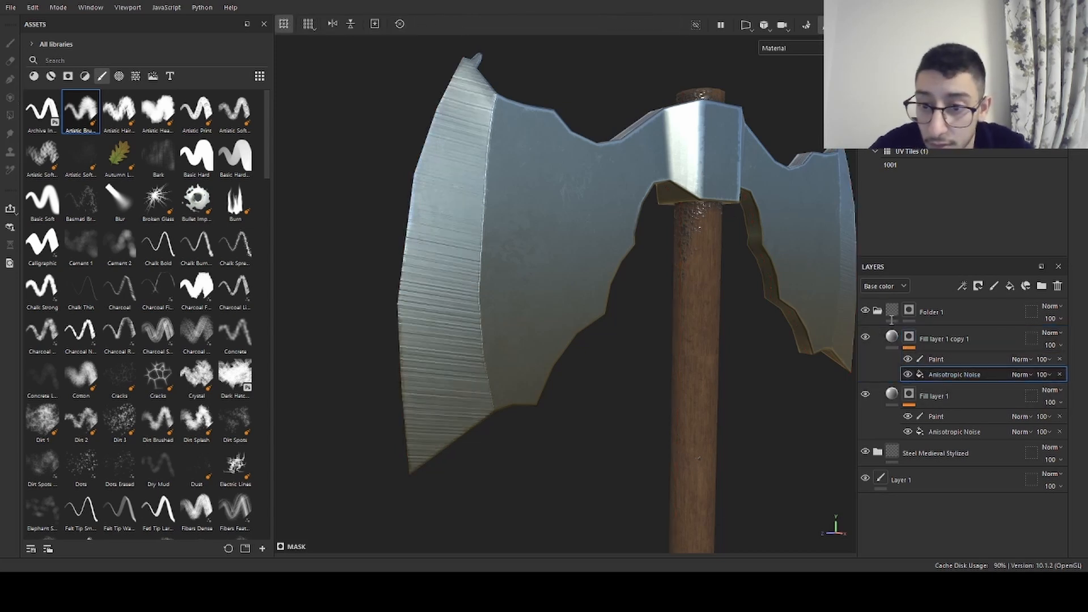
alt+drag(601, 389, 593, 294)
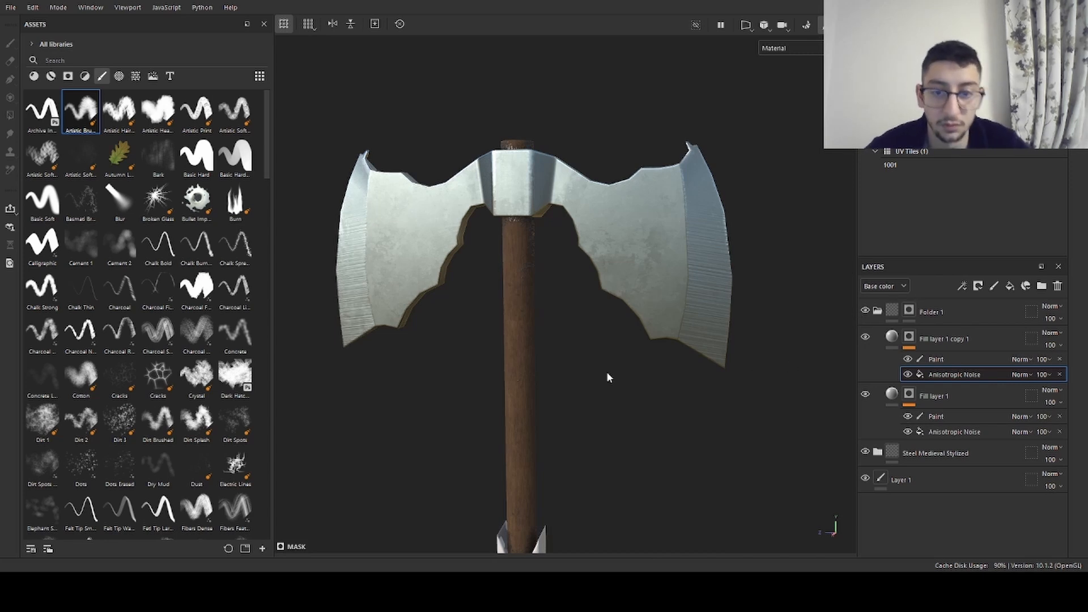
alt+drag(600, 358, 665, 249)
scroll(757, 211, up, 1)
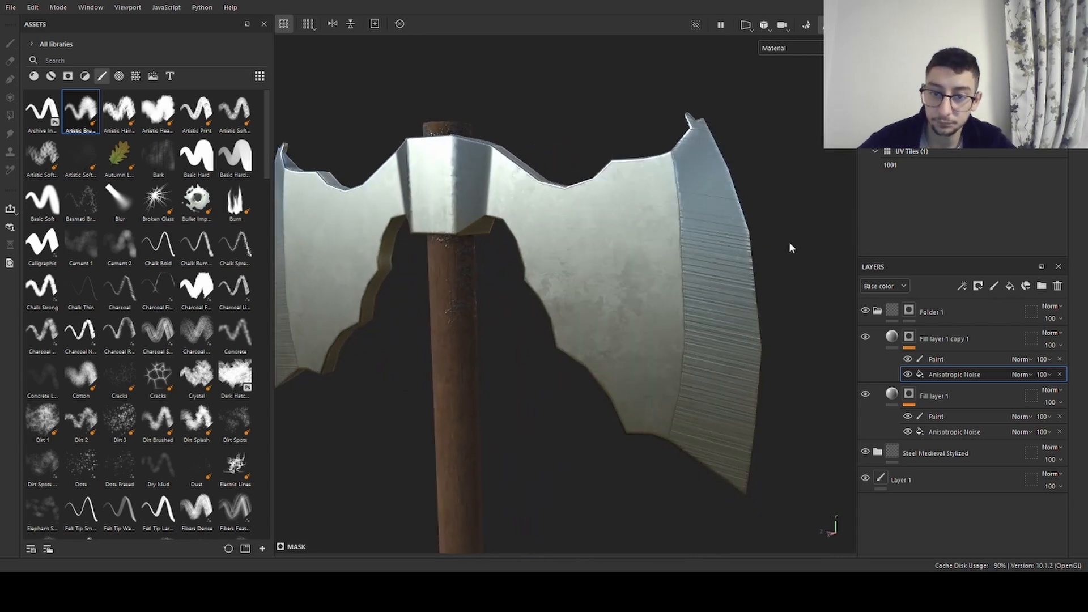
alt+drag(792, 248, 639, 216)
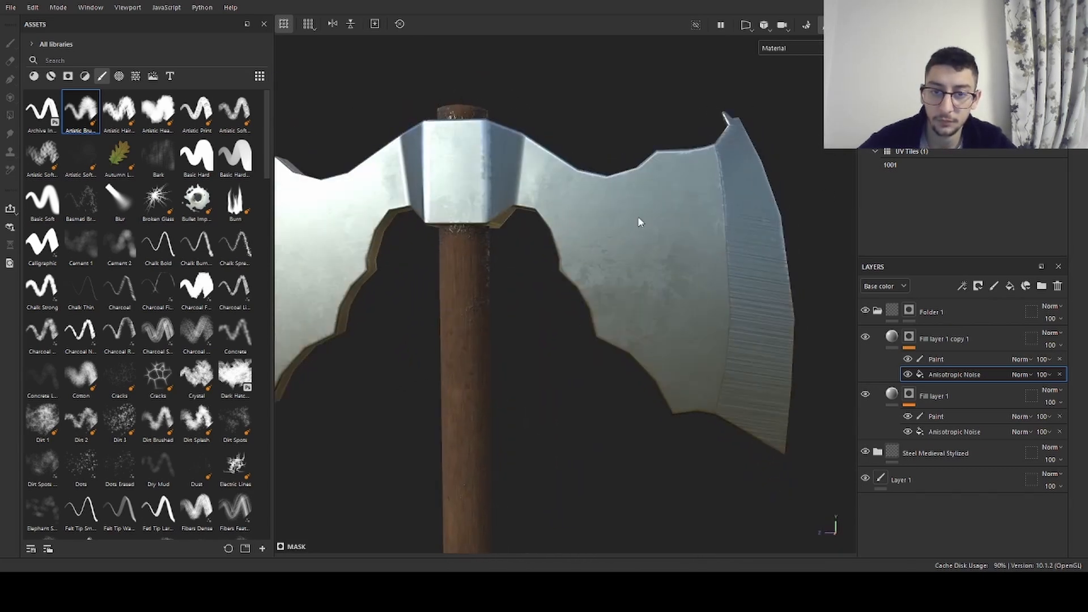
- Select Folder 1's mask in the layer stack
click(969, 313)
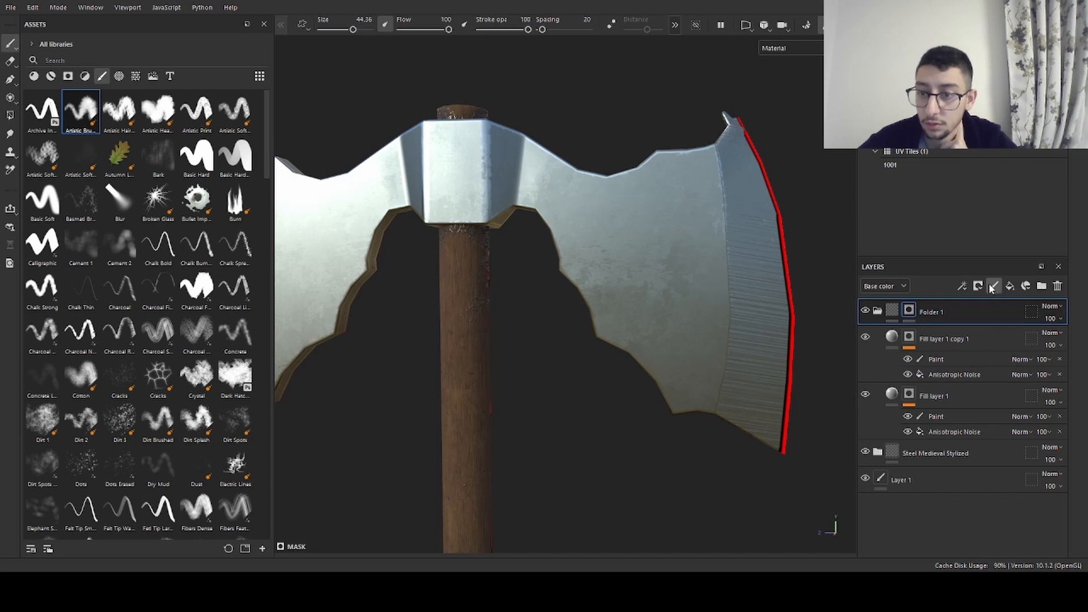
- Add a paint layer above Folder 1 and try a small N-shaped brush stroke on the blade, then undo it
click(993, 285)
mouse_move(661, 121)
alt+mouse_down()
mouse_move(639, 222)
mouse_move(644, 262)
mouse_move(391, 199)
mouse_move(457, 226)
mouse_move(642, 215)
alt+mouse_up()
ctrl+right_drag(628, 327, 624, 327)
mouse_move(687, 323)
mouse_down()
mouse_move(669, 387)
mouse_move(652, 369)
mouse_up()
scroll(579, 298, down, 1)
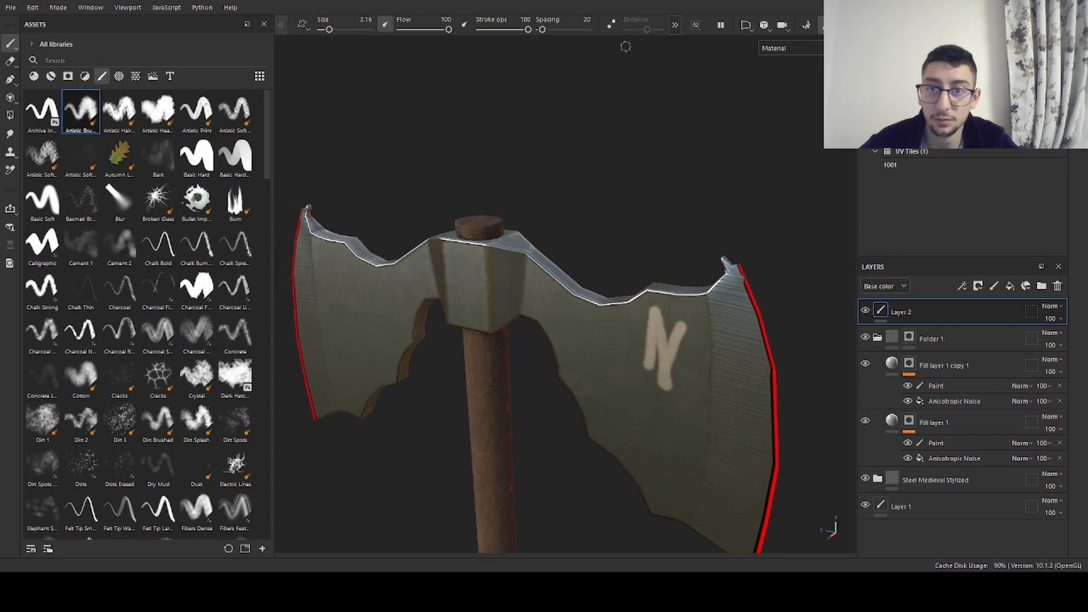
key(ctrl+z)
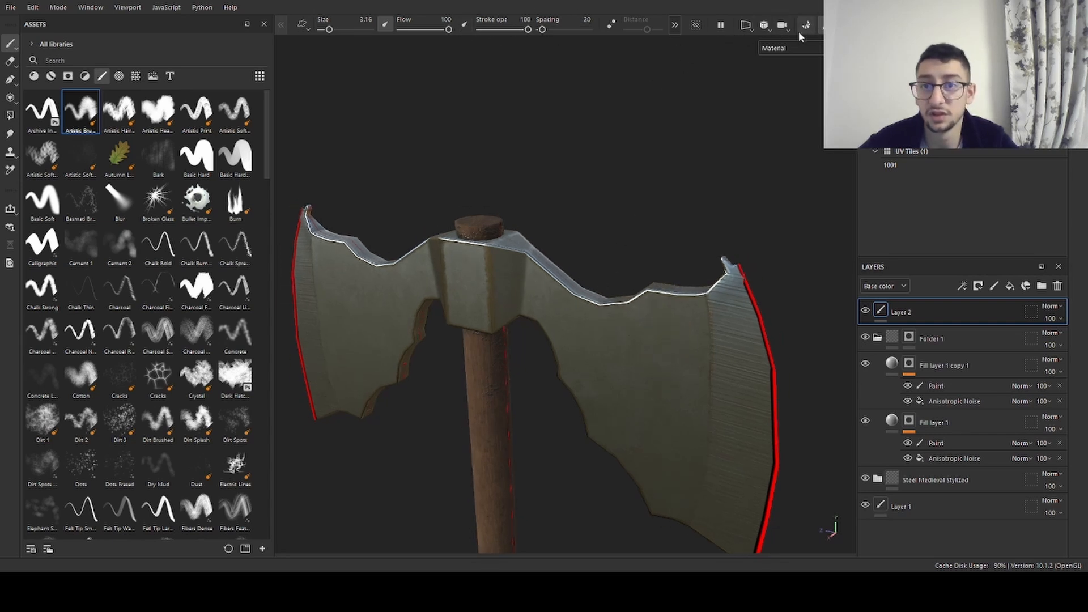
- Try different symmetry mirror planes on the axe head, testing them with short brush strokes
click(675, 25)
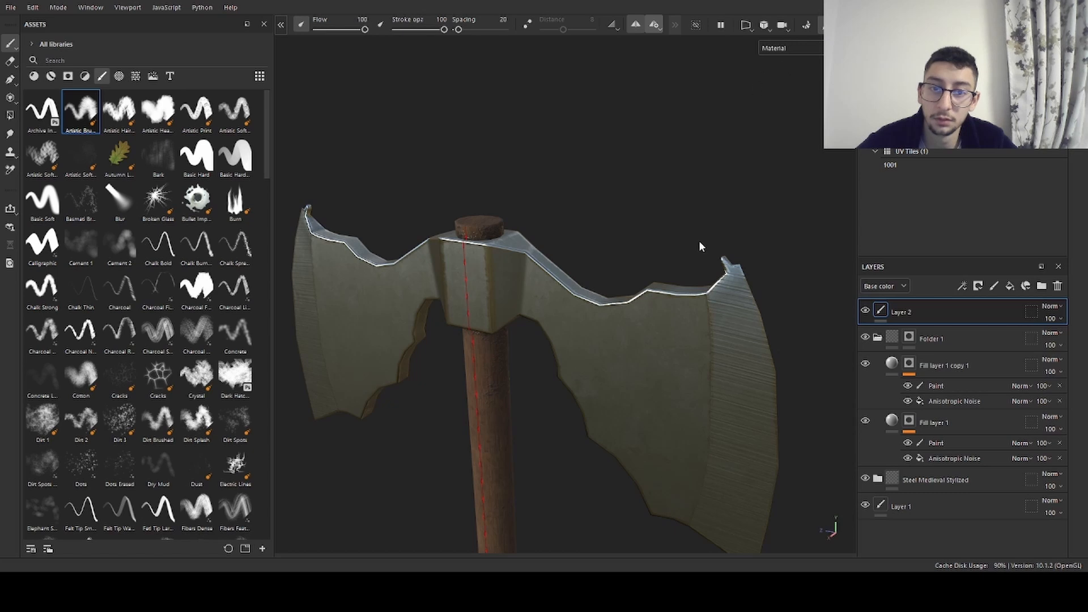
mouse_move(670, 350)
mouse_down()
mouse_move(619, 350)
mouse_move(612, 391)
mouse_up()
key(ctrl+z)
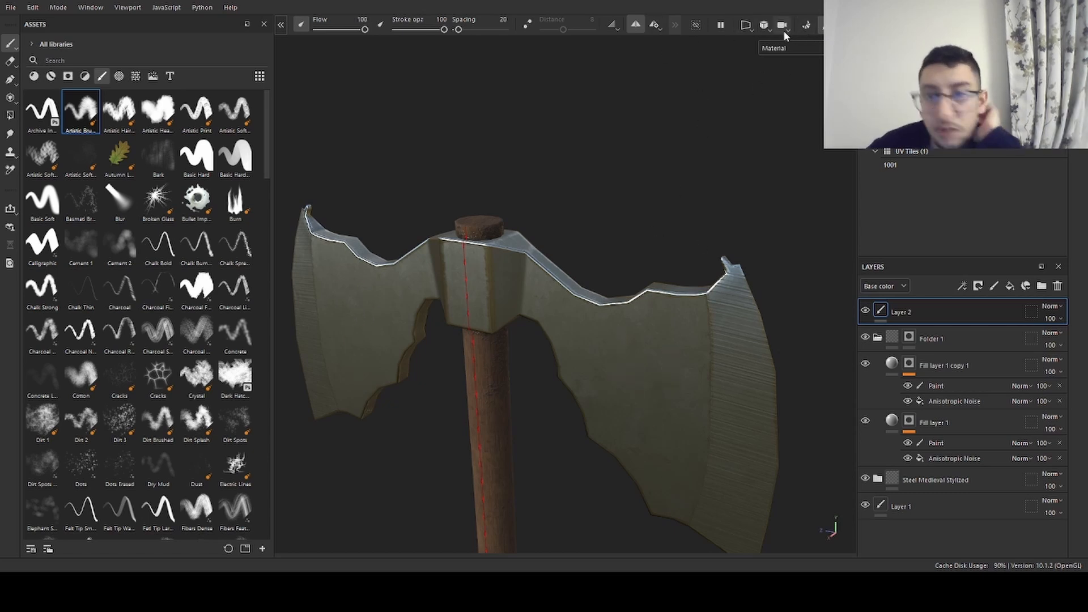
click(676, 63)
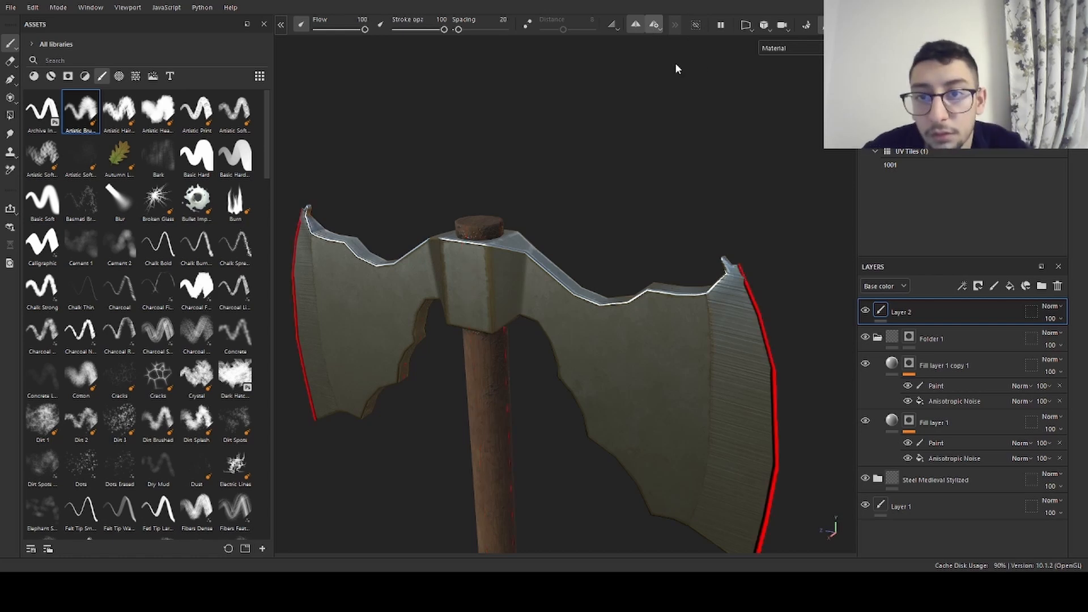
click(779, 61)
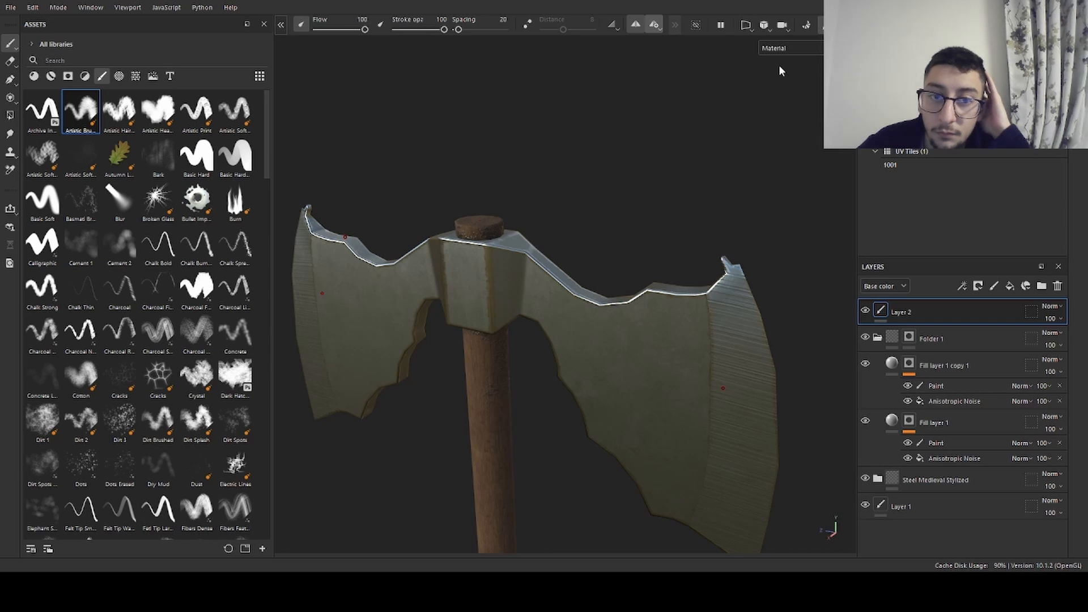
click(706, 50)
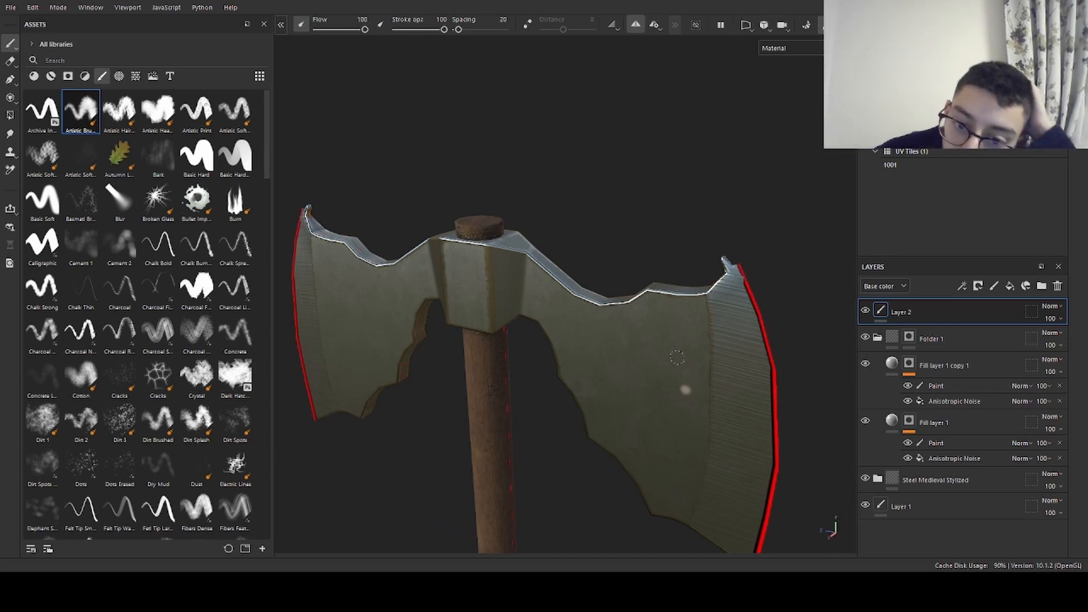
drag(649, 300, 672, 306)
key(ctrl+z)
- Delete the empty Layer 2 paint layer
mouse_move(583, 187)
alt+mouse_down()
mouse_move(663, 221)
mouse_move(750, 167)
alt+mouse_up()
alt+right_drag(700, 178, 584, 177)
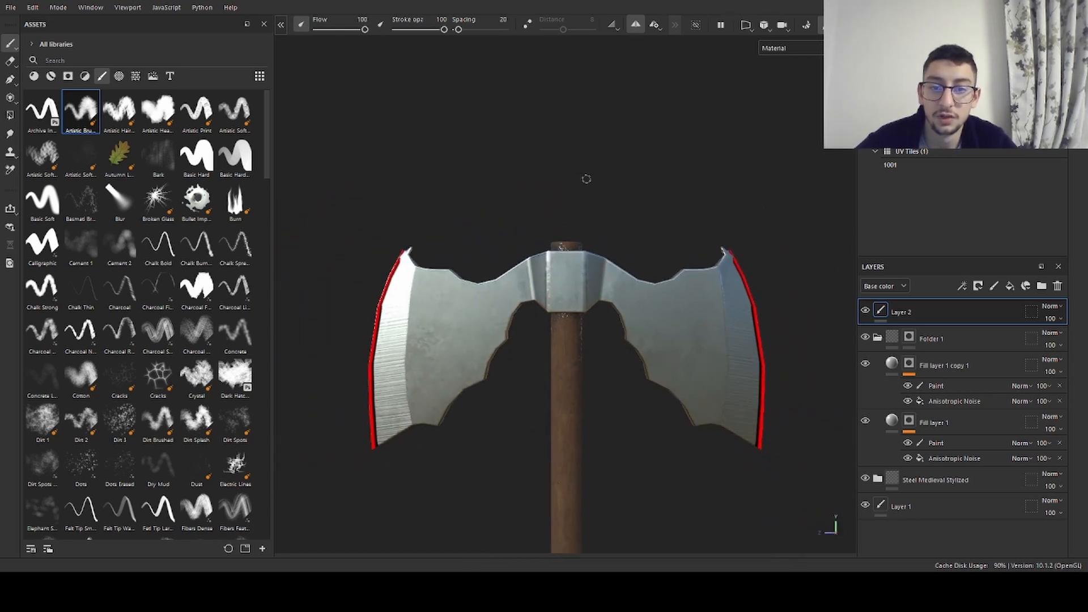
alt+middle_drag(656, 171, 613, 118)
alt+drag(661, 190, 639, 213)
alt+right_drag(680, 69, 760, 161)
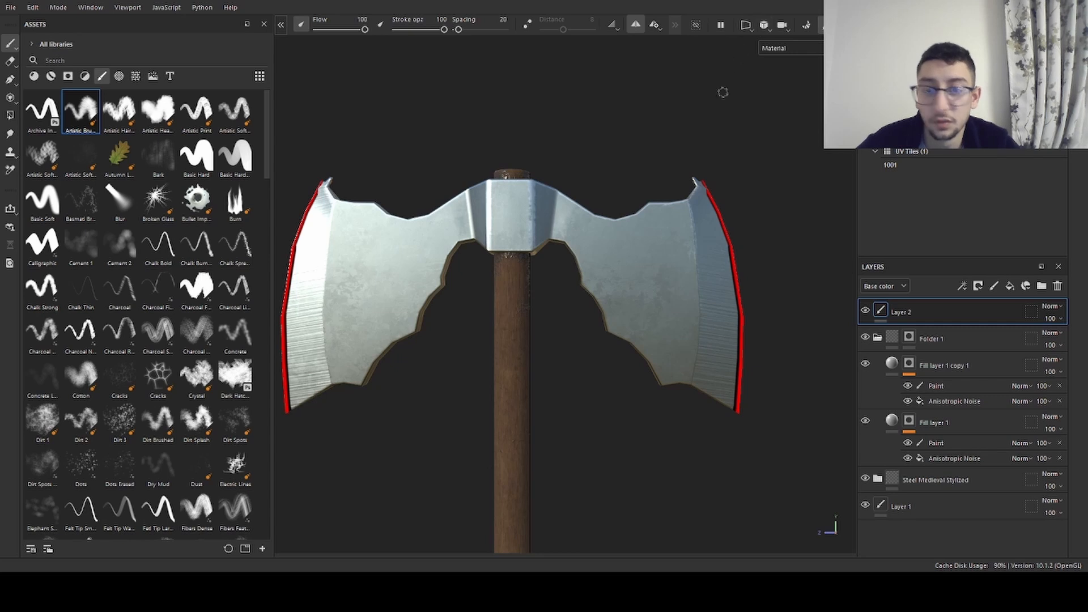
scroll(675, 175, down, 3)
mouse_move(613, 253)
alt+right_down()
mouse_move(773, 150)
mouse_move(542, 325)
mouse_move(771, 127)
mouse_move(648, 247)
mouse_move(939, 209)
alt+right_up()
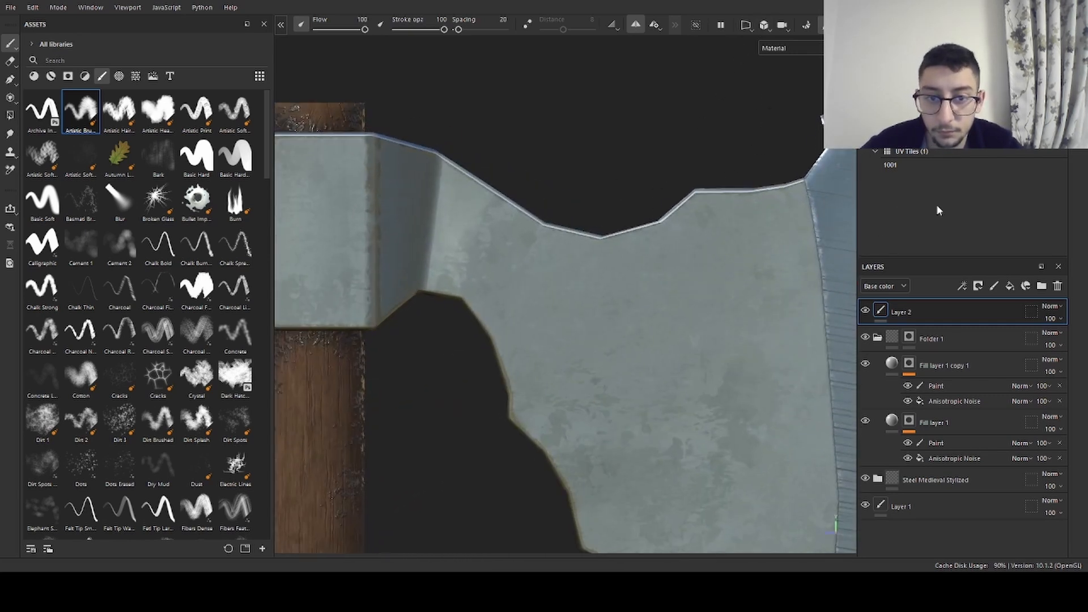
alt+middle_drag(703, 199, 573, 178)
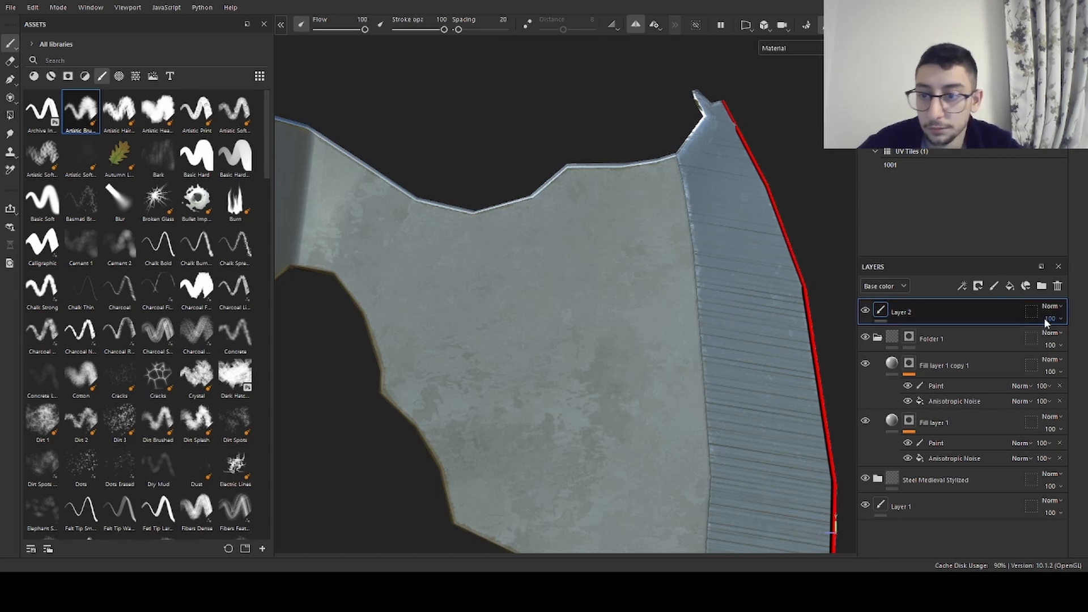
click(1058, 286)
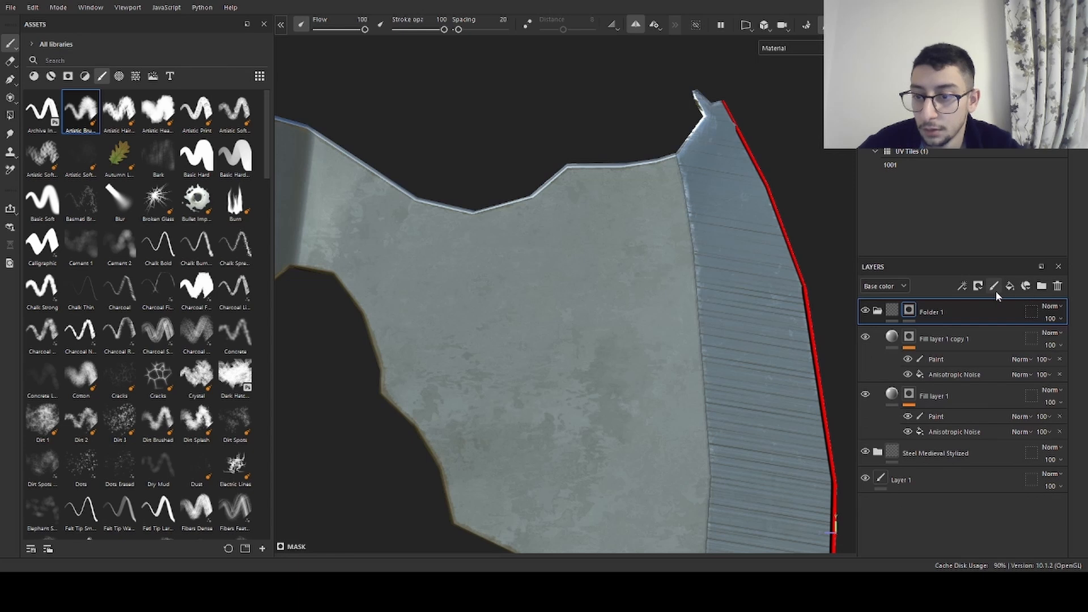
- Add a fill layer above Folder 1, give it a black mask and make the mask active for painting
click(1009, 285)
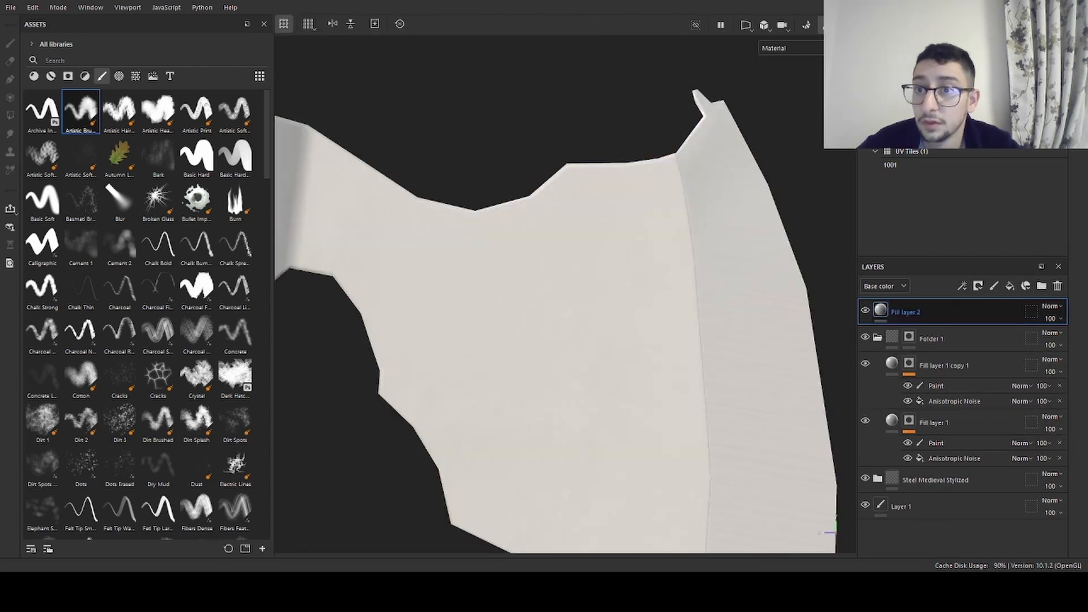
click(997, 312)
click(881, 310)
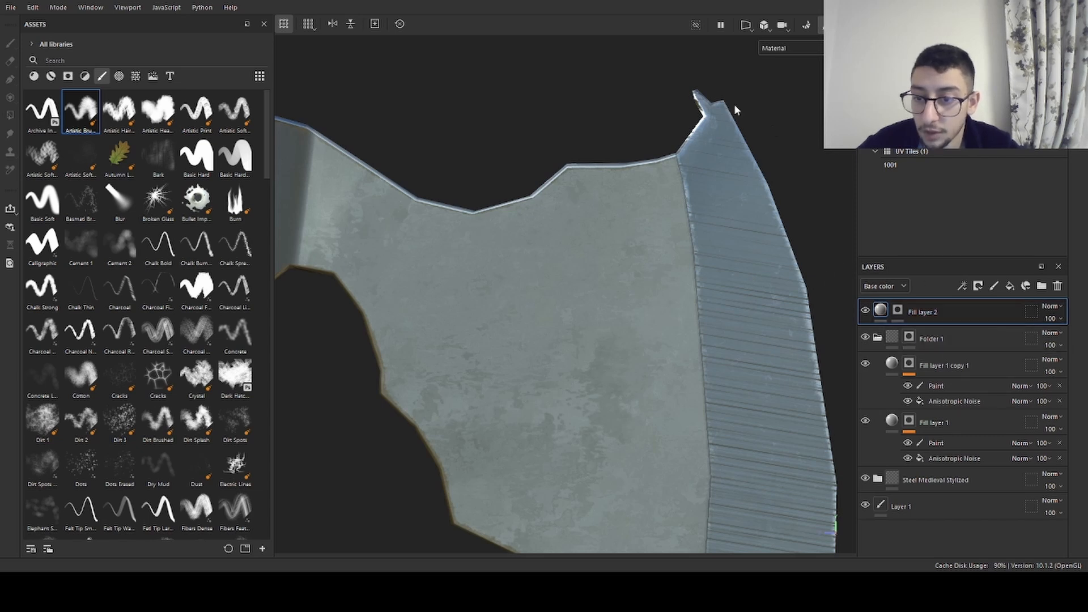
click(897, 310)
- Try freehand brush strokes in the mask near the blade's bevel, using a brush size of 2.5
ctrl+right_drag(625, 274, 545, 273)
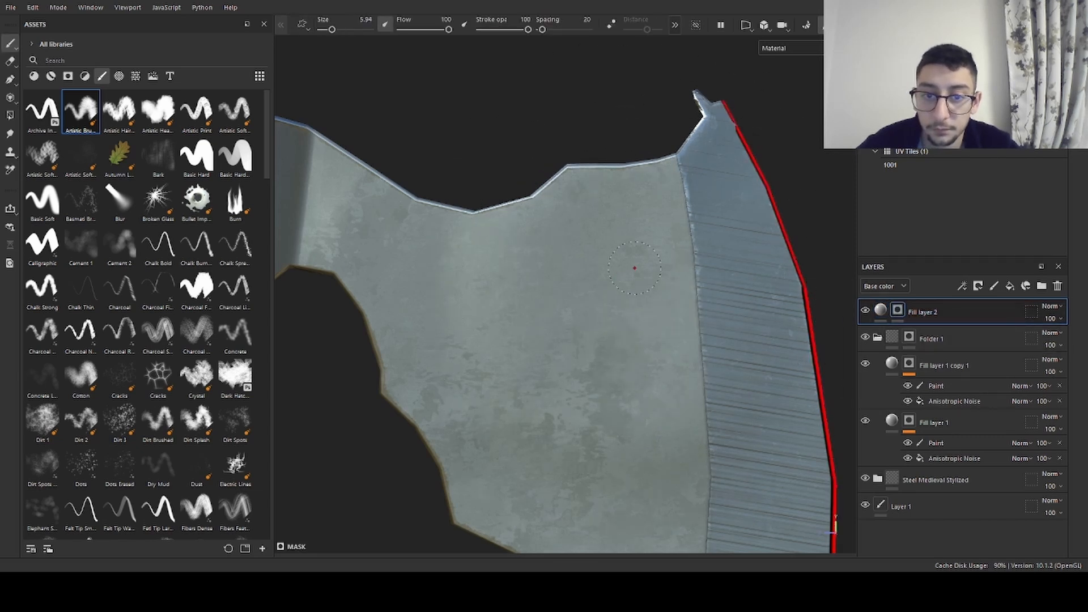
drag(639, 216, 642, 344)
key(ctrl+z)
drag(665, 181, 625, 253)
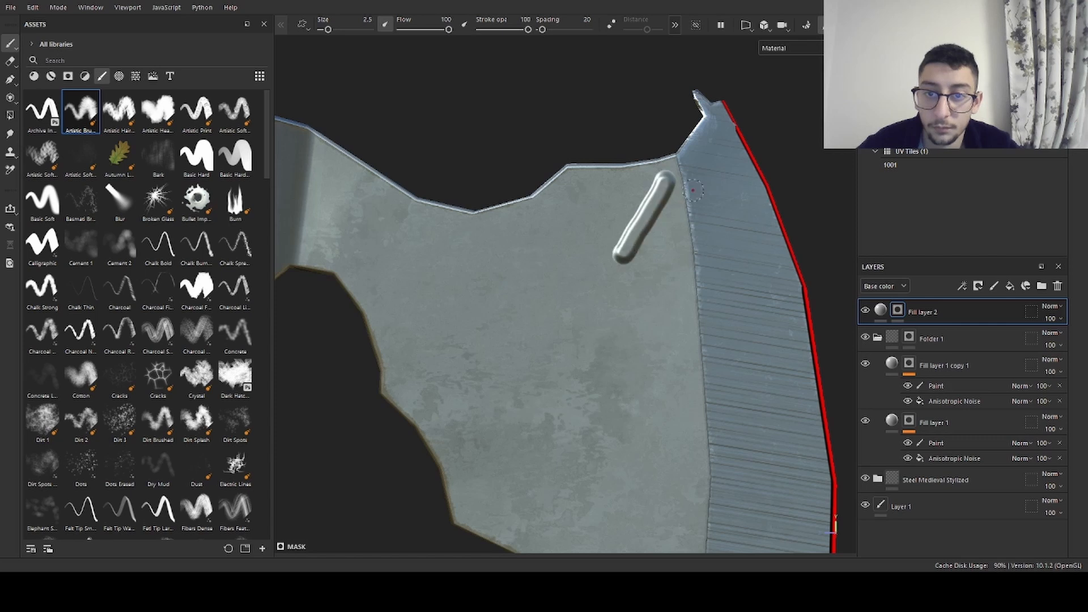
key(ctrl+z)
- Try painting a thin freehand stroke down the small spike at the blade's upper tip
alt+middle_drag(702, 84, 545, 199)
scroll(542, 193, up, 3)
mouse_move(538, 187)
alt+right_down()
mouse_move(727, 165)
mouse_move(499, 186)
alt+right_up()
drag(526, 166, 559, 213)
key(ctrl+z)
ctrl+right_drag(541, 185, 543, 185)
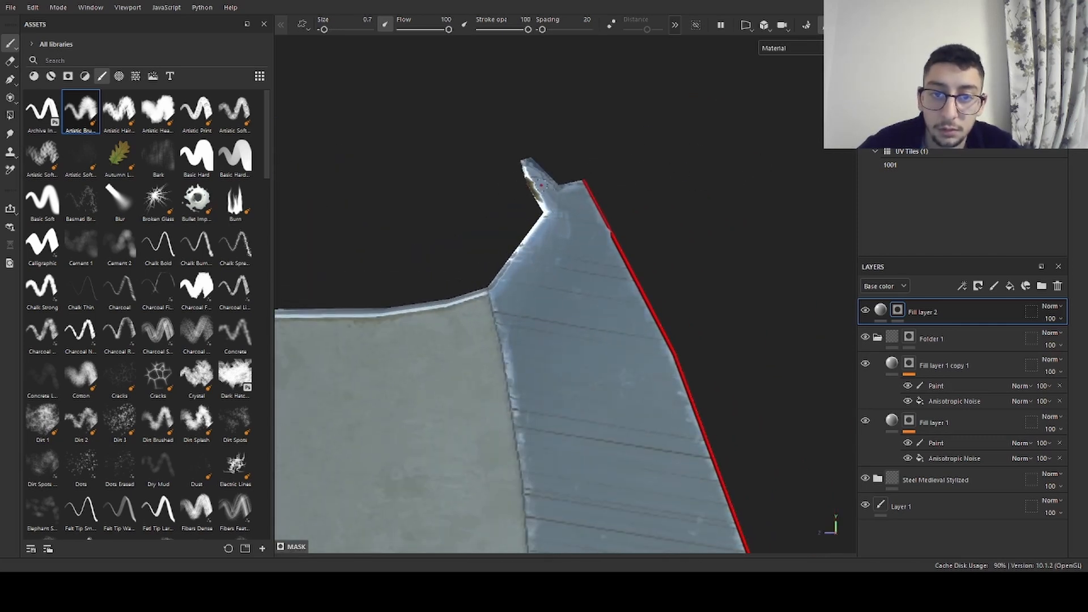
drag(526, 165, 562, 216)
key(ctrl+z)
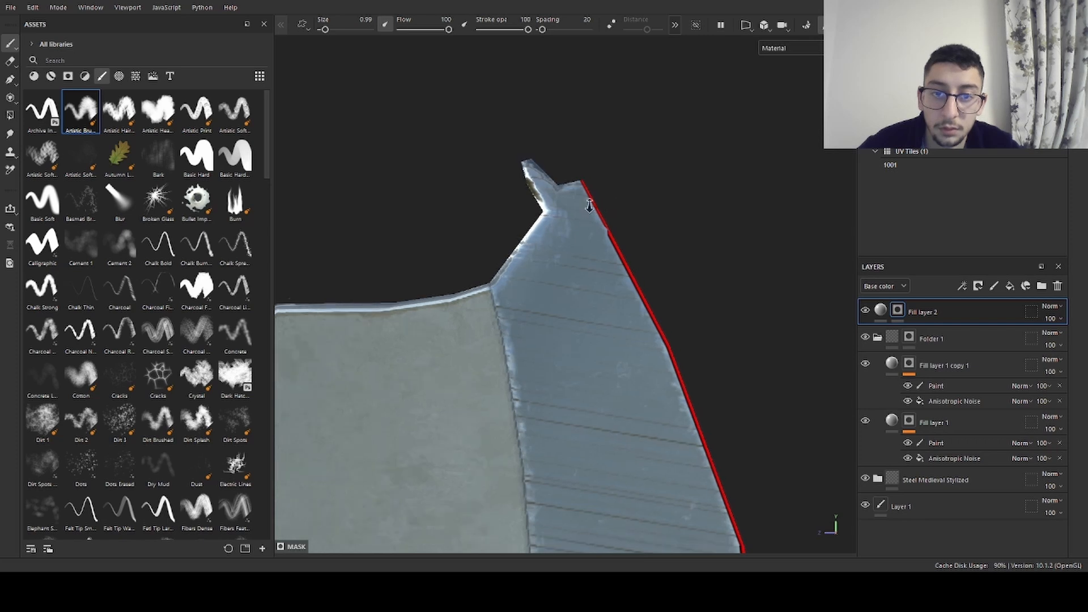
- Draw a paint path in the mask from the tip of the upper spike down to the inner corner of the bevel
alt+middle_drag(586, 205, 736, 145)
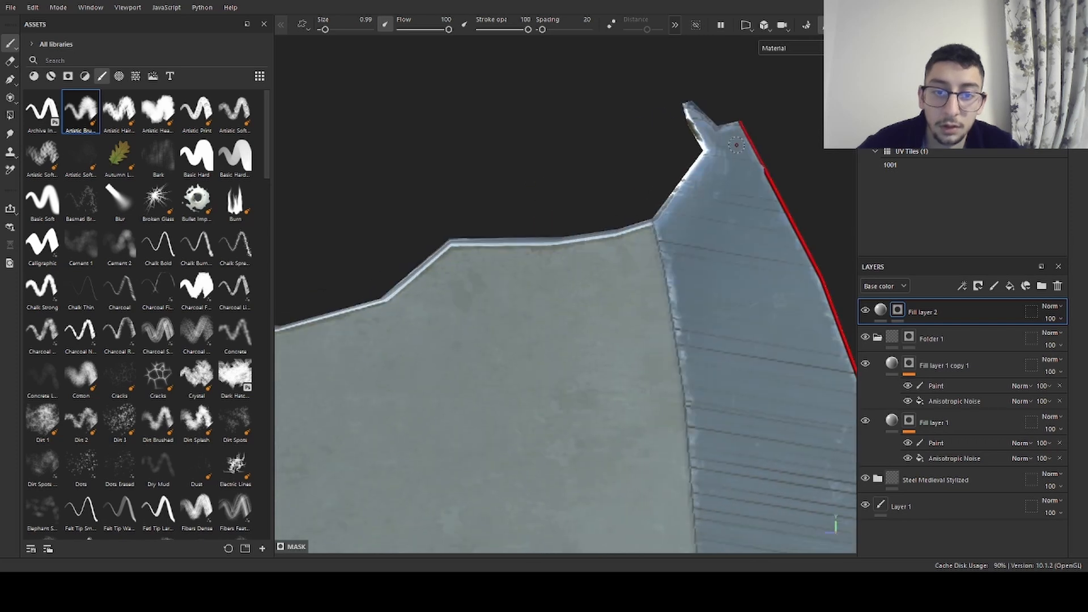
click(9, 79)
click(690, 109)
click(724, 145)
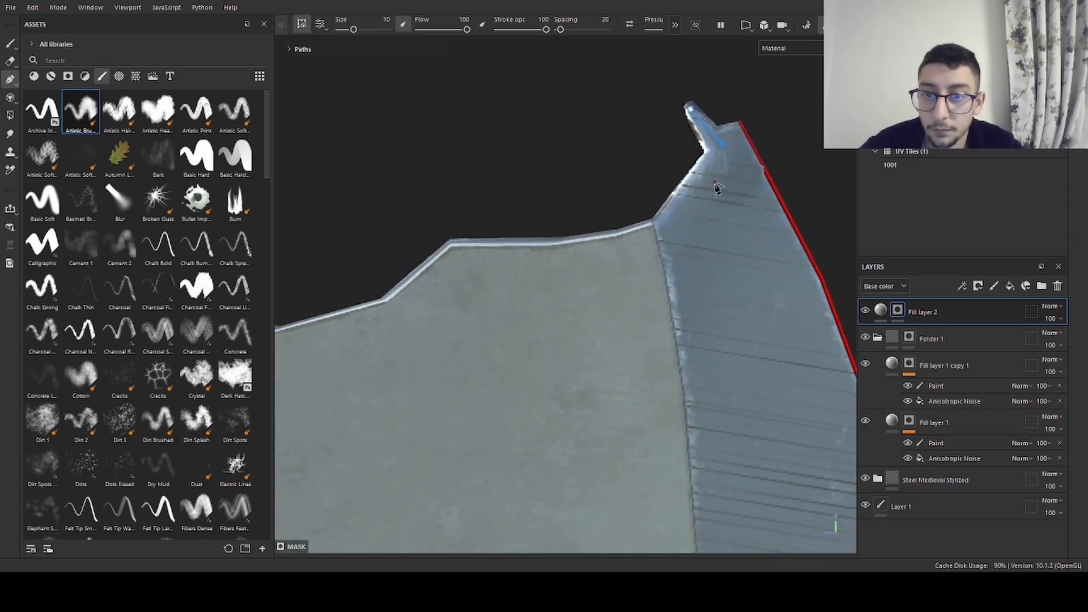
click(662, 238)
key(ctrl+z)
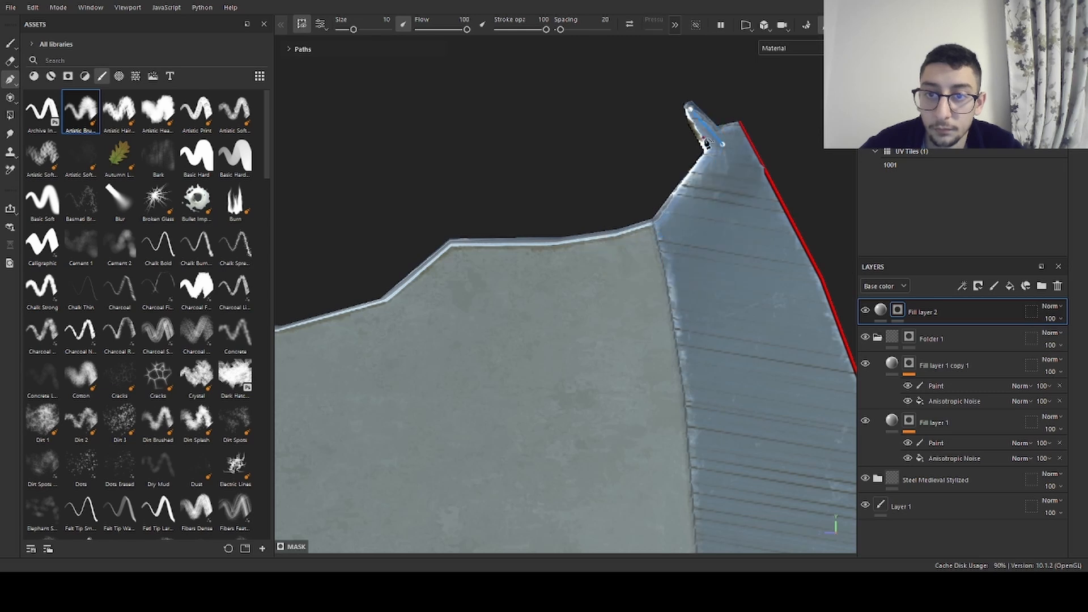
key(ctrl+z)
click(712, 135)
click(716, 165)
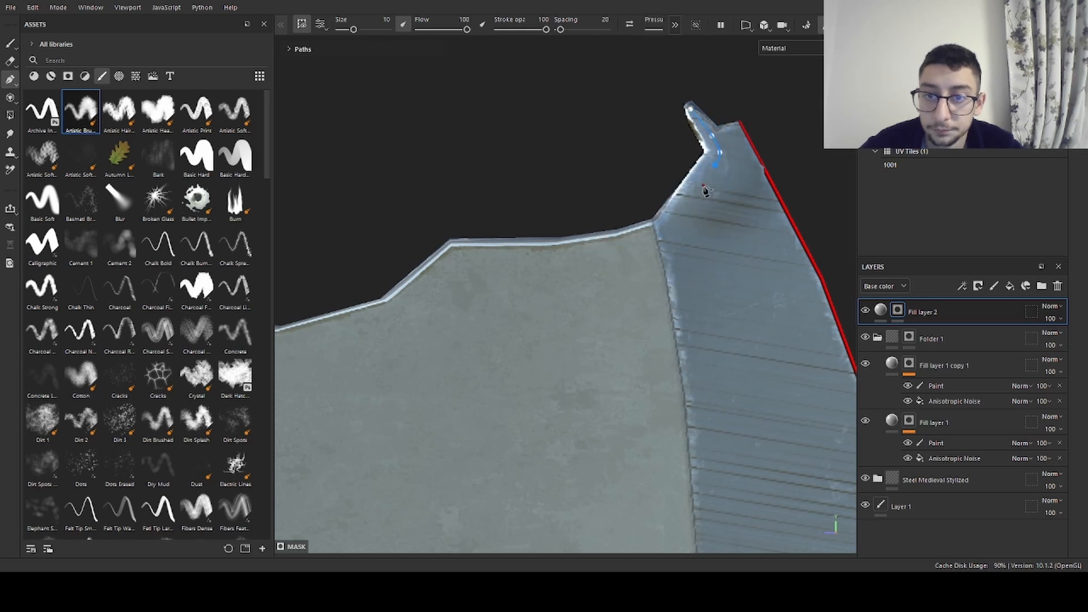
click(658, 243)
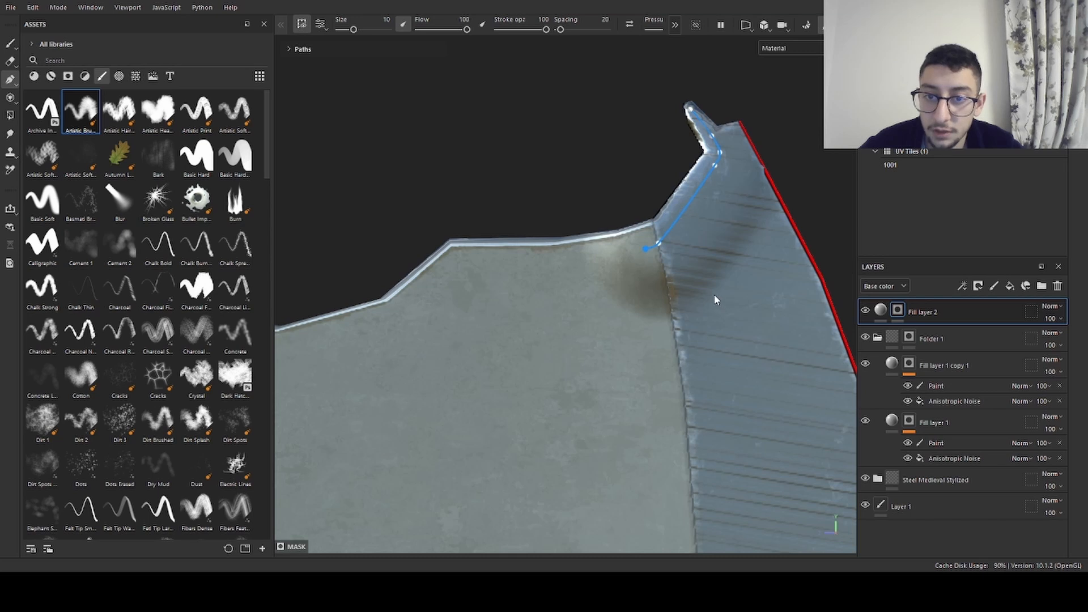
- Reduce the path's brush size to 2.02
key(bracketleft)
key(bracketleft)
key(bracketleft)
key(bracketleft)
key(bracketleft)
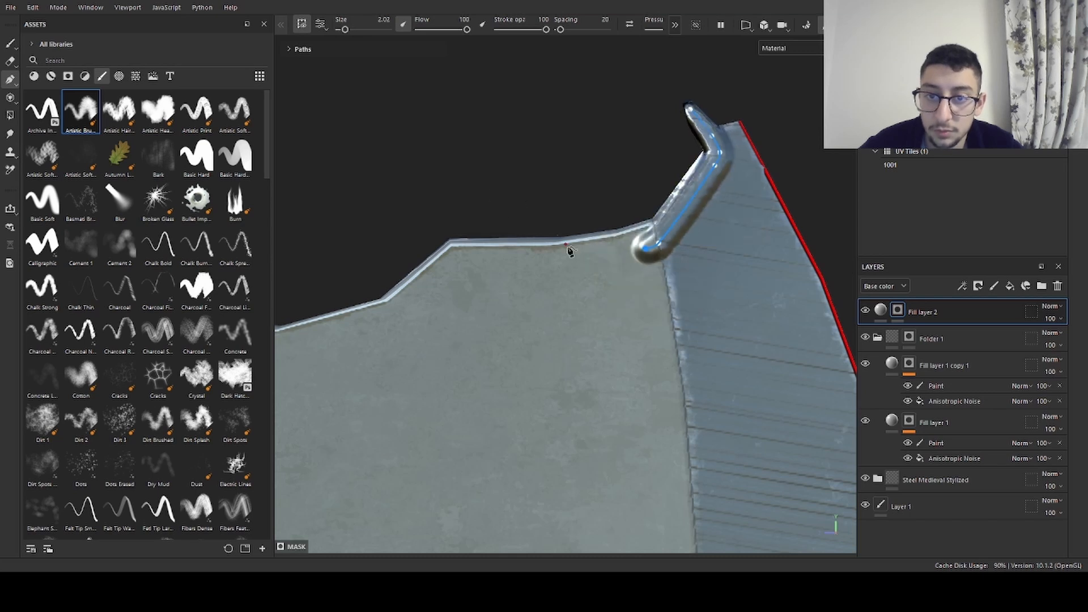
- Extend the path from the bevel corner diagonally across the blade to the upper notch on its scalloped lower edge
click(592, 280)
key(ctrl+z)
click(573, 261)
scroll(575, 262, down, 3)
alt+middle_drag(574, 266, 671, 115)
scroll(534, 221, down, 4)
alt+middle_drag(584, 238, 656, 209)
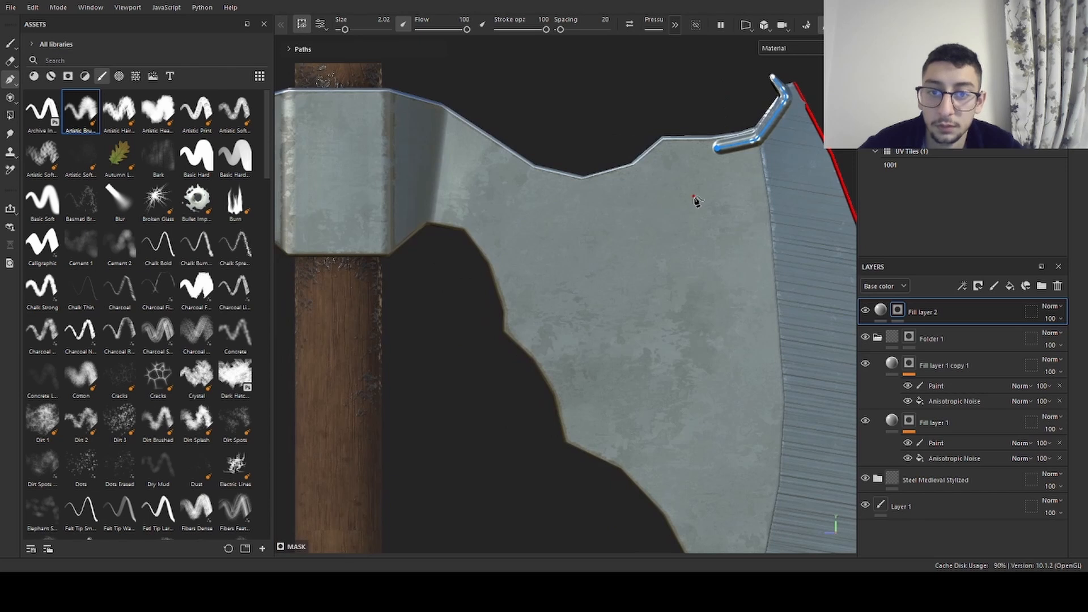
key(ctrl+z)
click(625, 252)
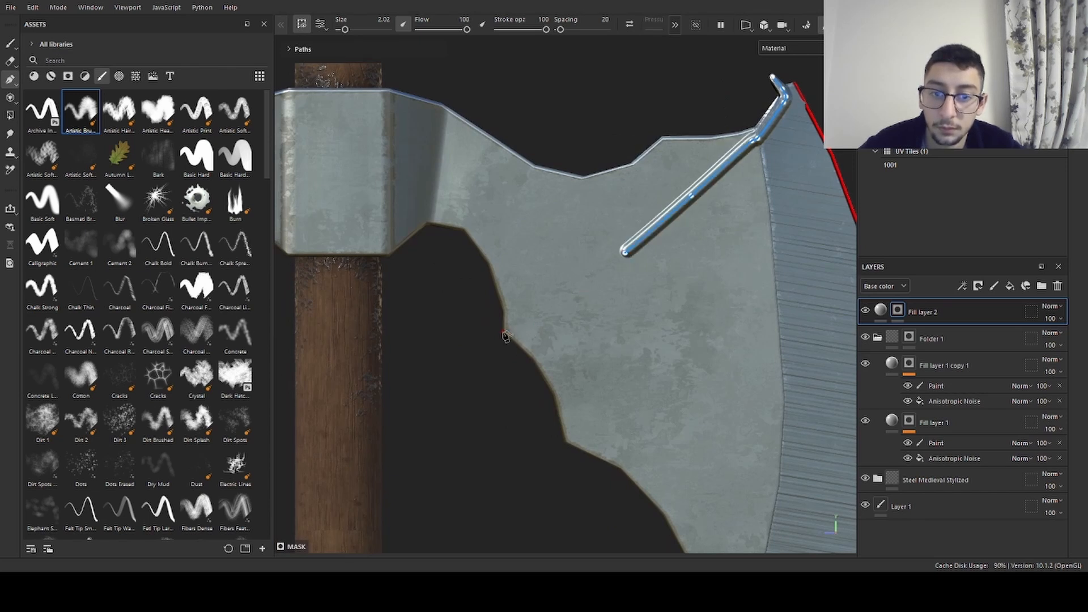
click(506, 331)
alt+middle_drag(665, 278, 586, 255)
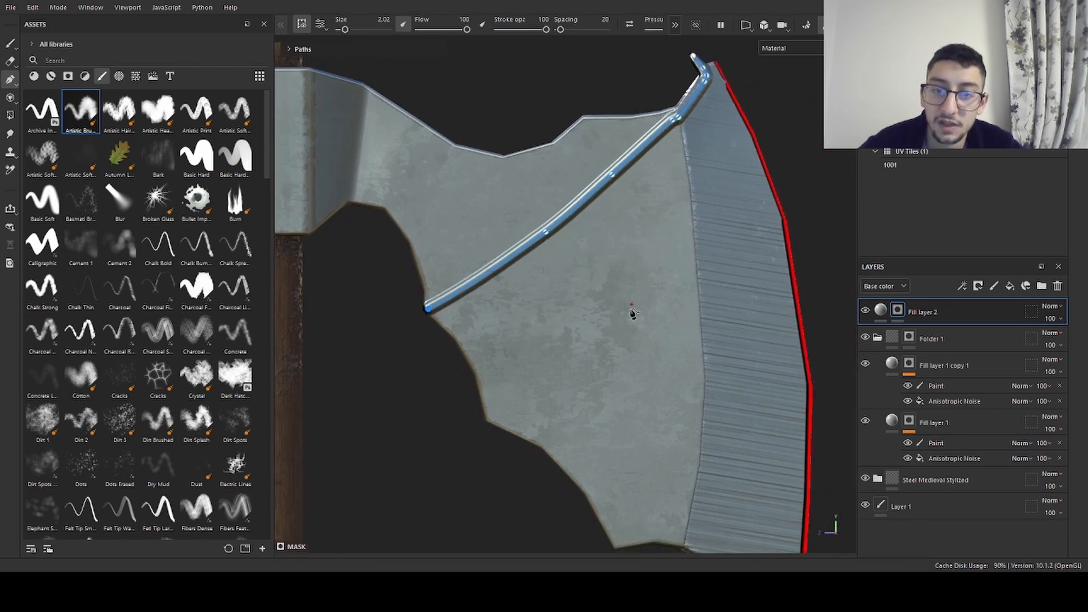
- Check the diagonal path's entry in the list of paths
click(301, 50)
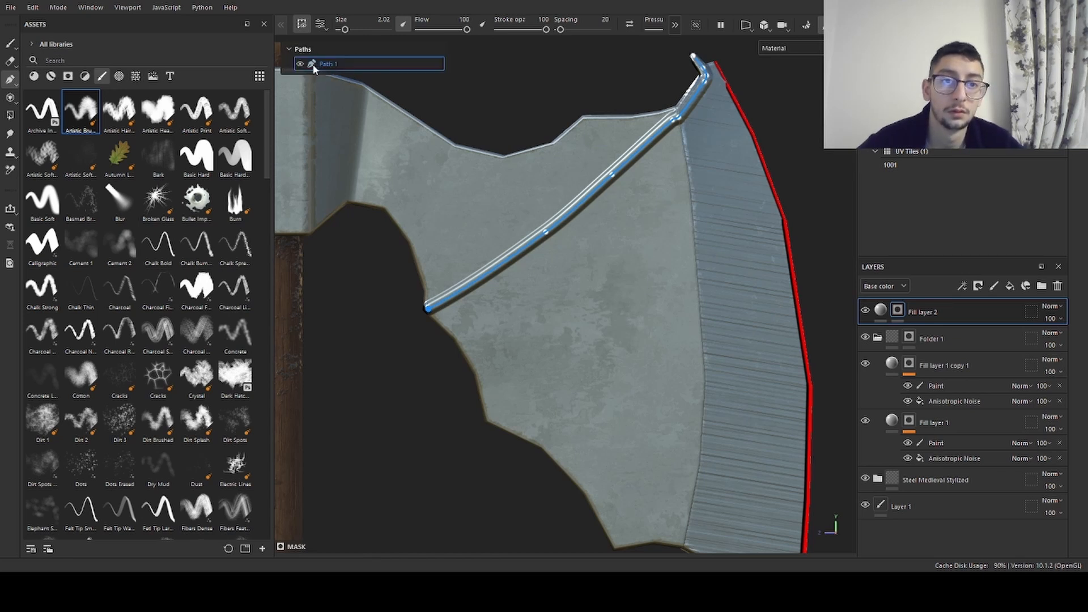
click(312, 66)
click(302, 64)
click(345, 48)
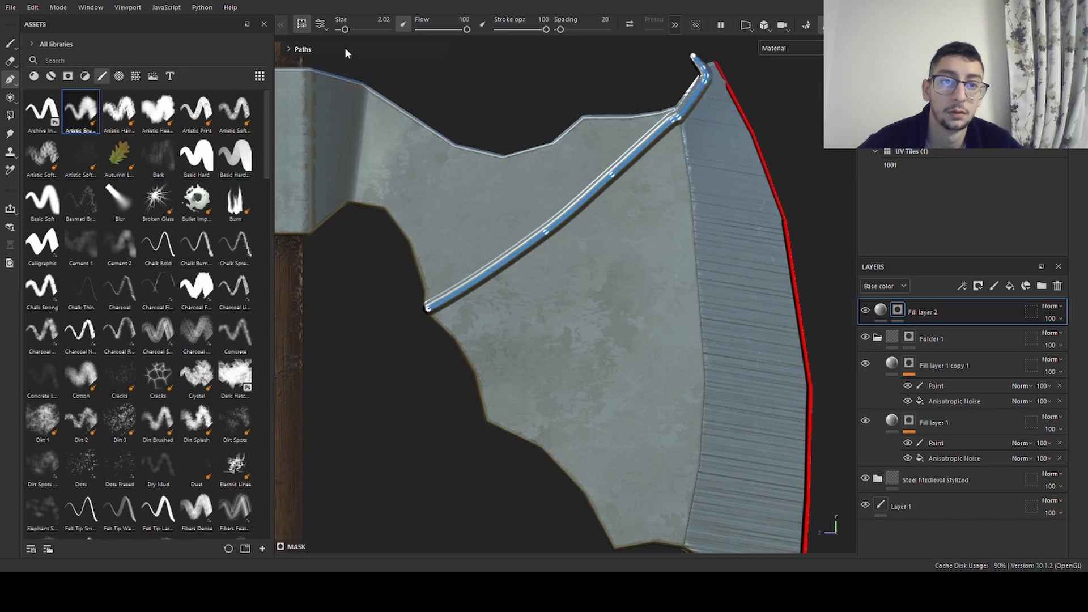
click(571, 254)
key(ctrl+z)
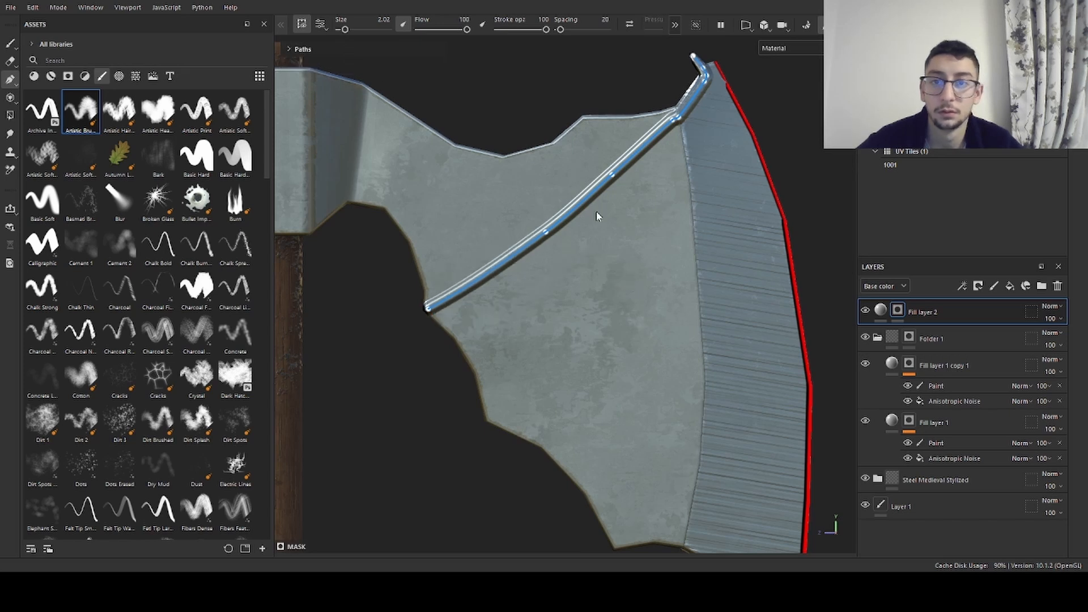
key(Escape)
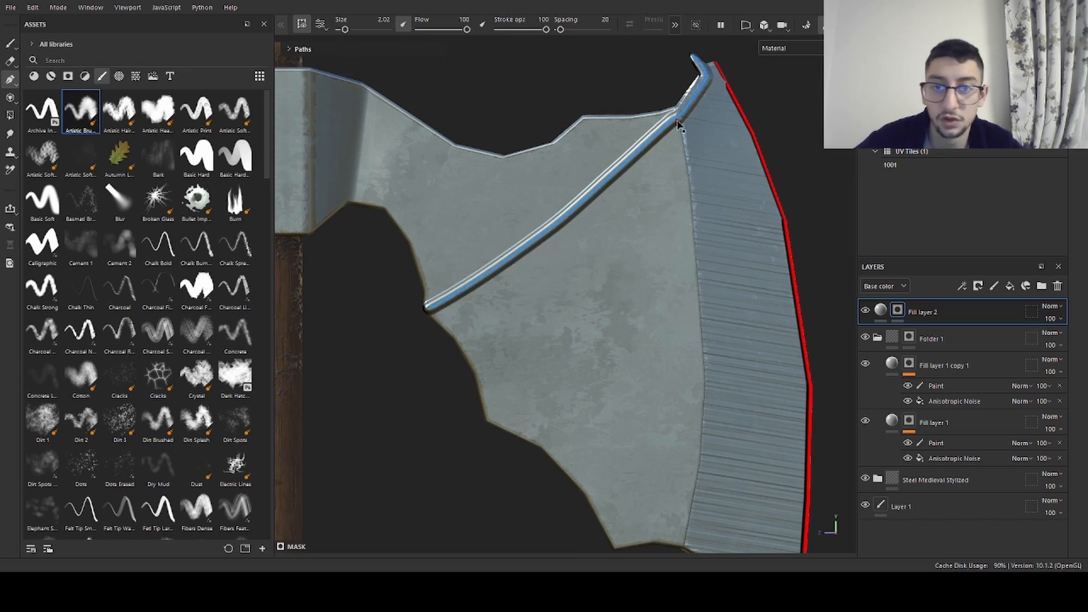
key(ctrl+z)
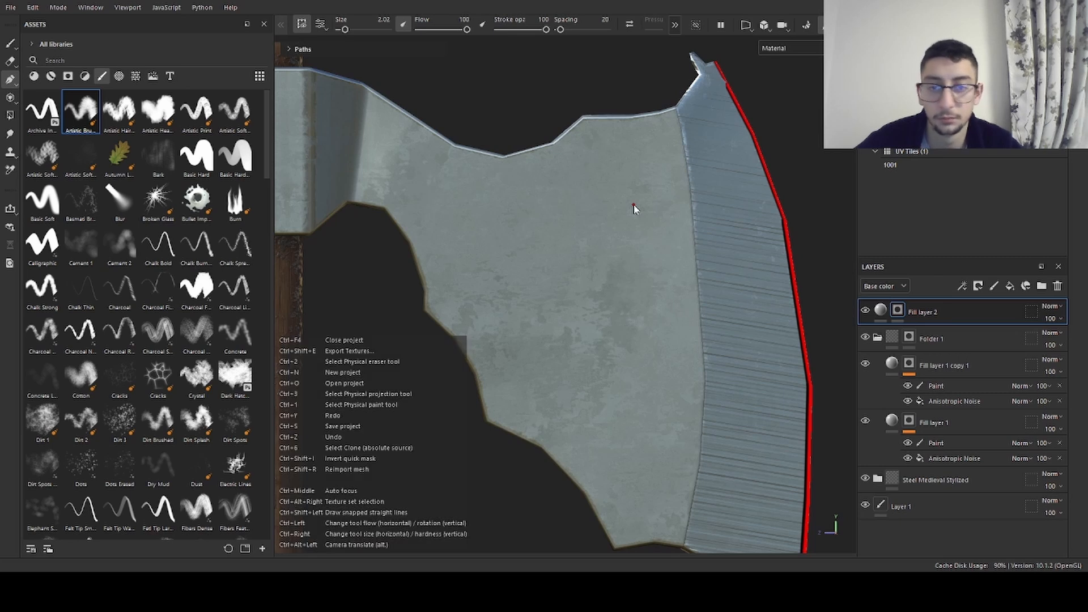
key(ctrl+y)
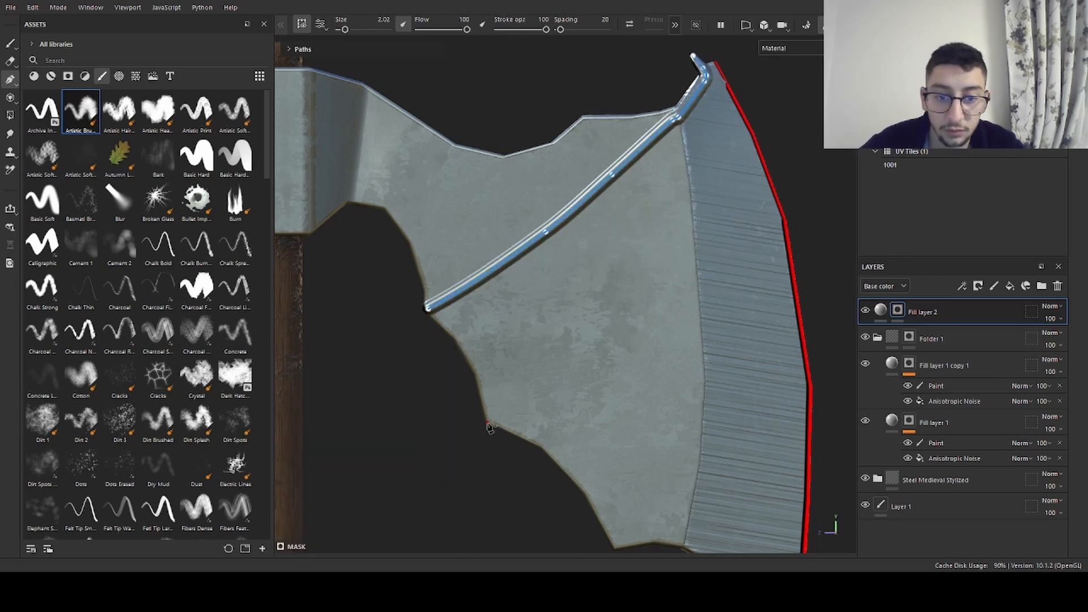
- End the diagonal path and draw a second curved one from the next notch below up to the inner bevel corner
key(Escape)
click(489, 421)
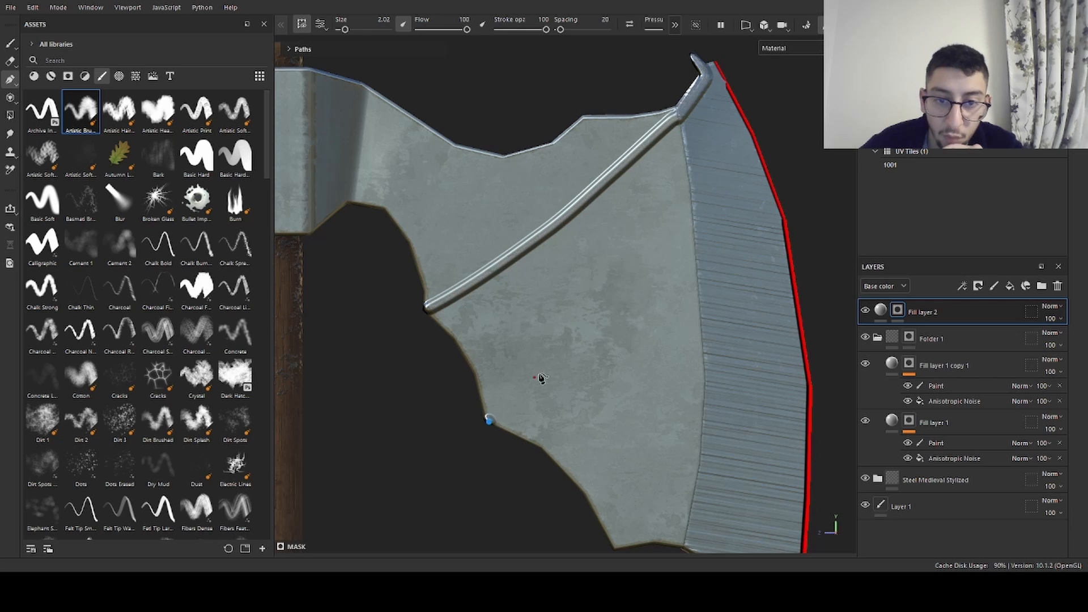
click(628, 275)
drag(680, 123, 682, 190)
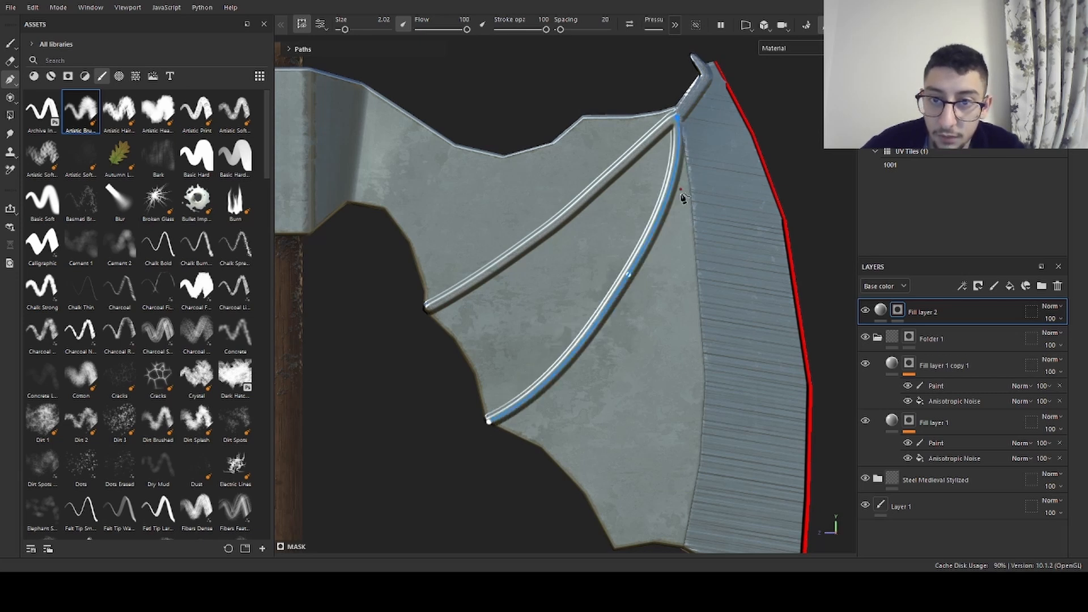
- Straighten the second path slightly by moving its middle point, and draw a third curved path from the lowest notch up to the inner bevel corner
drag(631, 276, 624, 308)
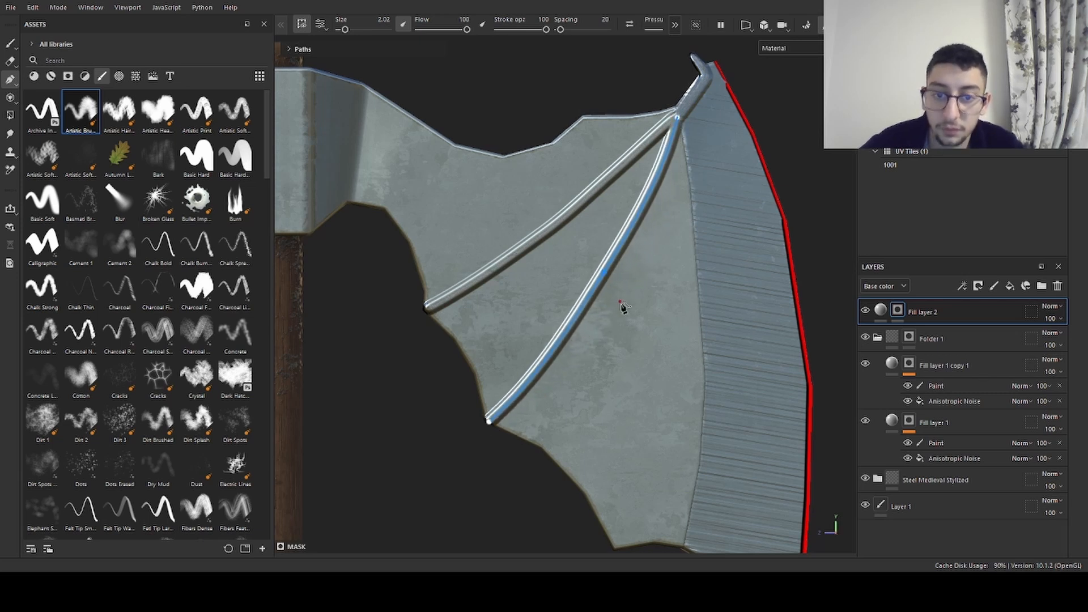
click(615, 543)
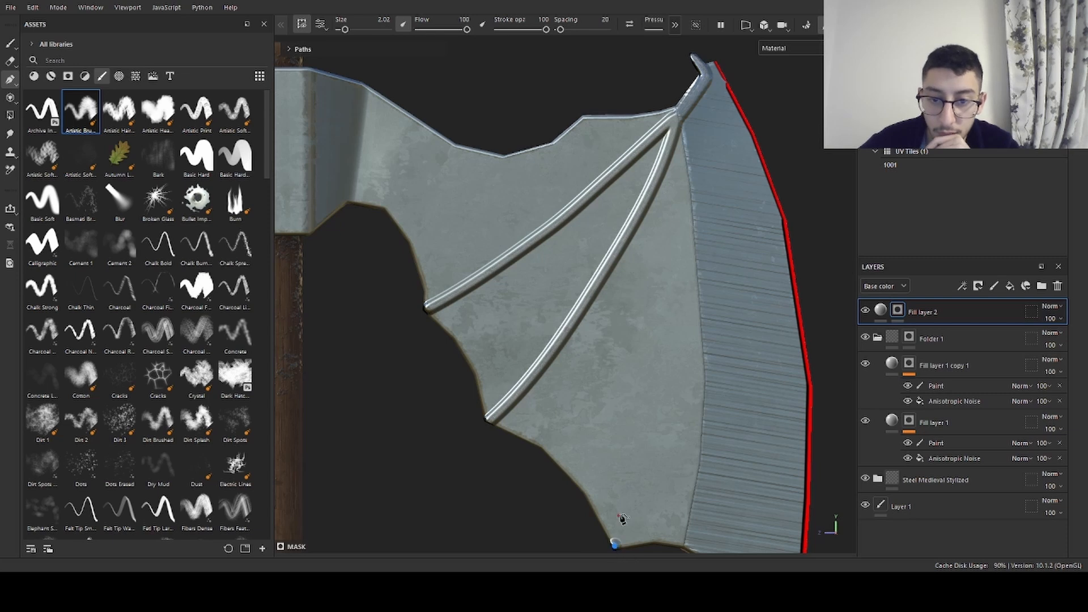
click(665, 359)
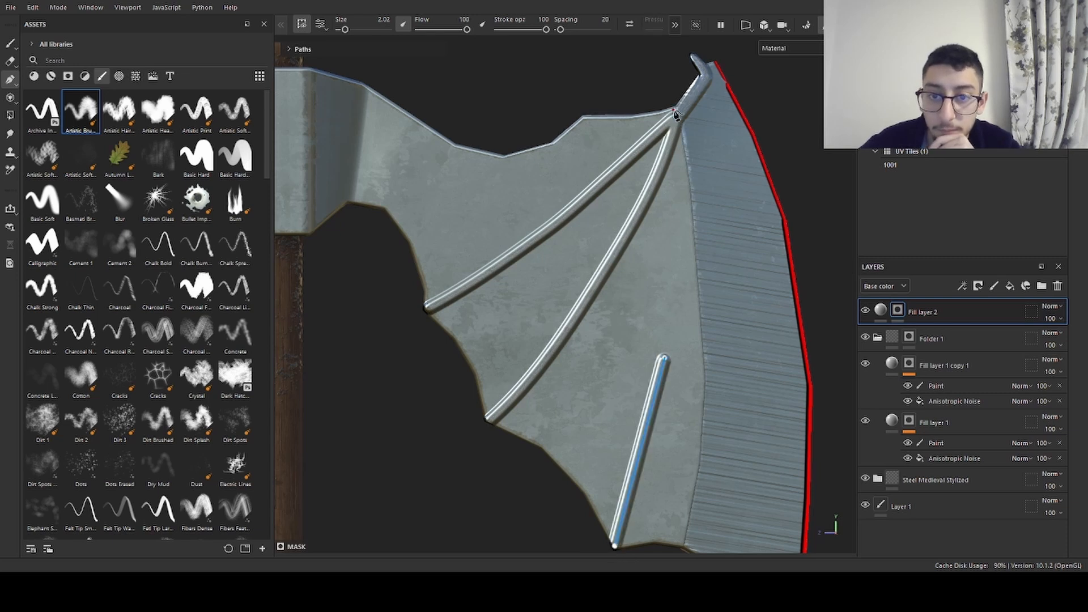
click(678, 122)
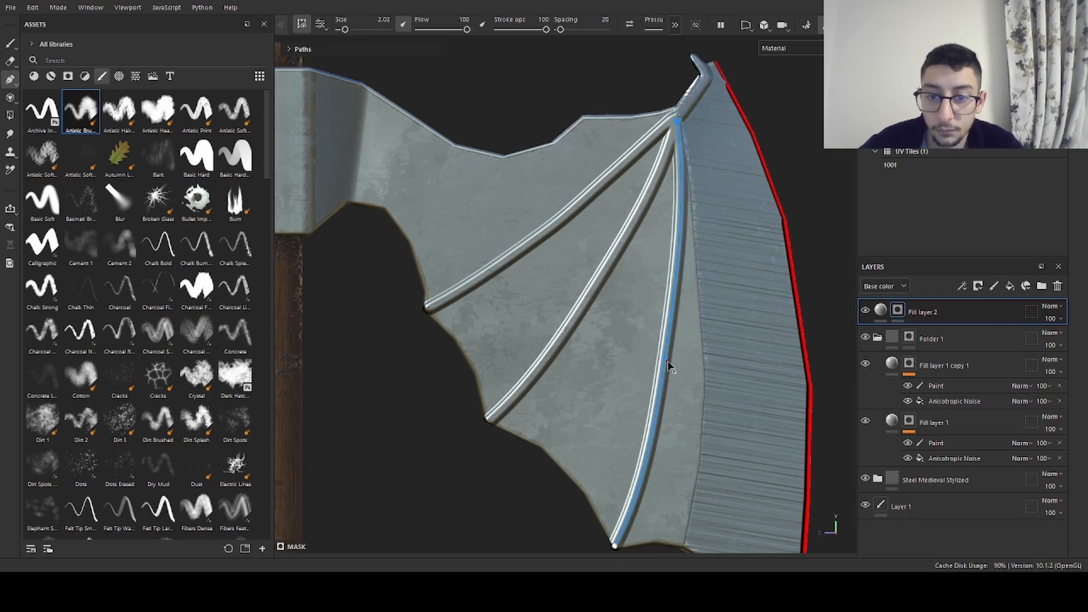
key(f)
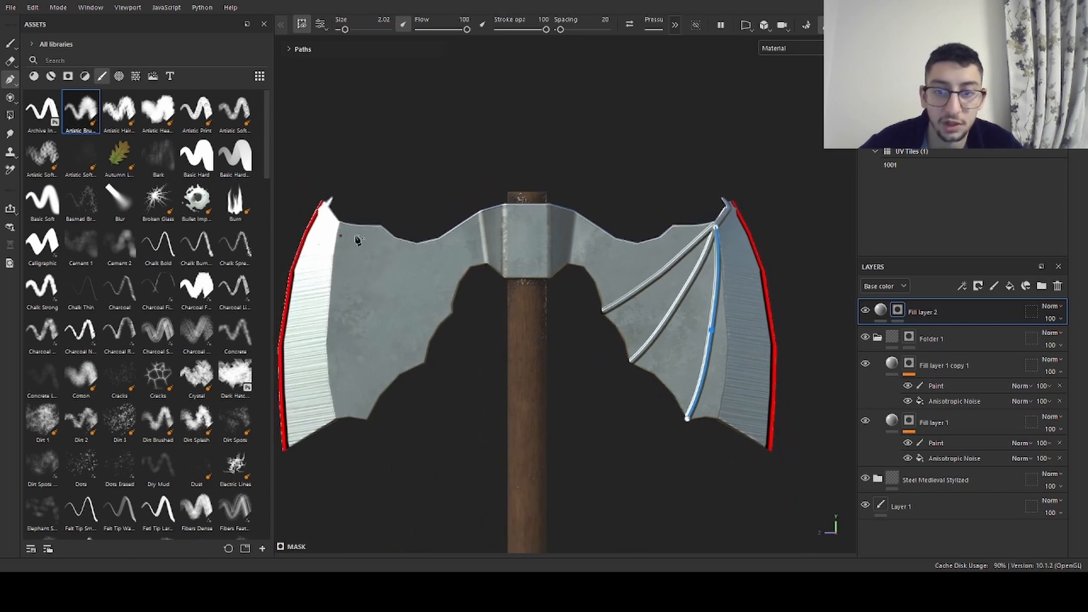
key(Return)
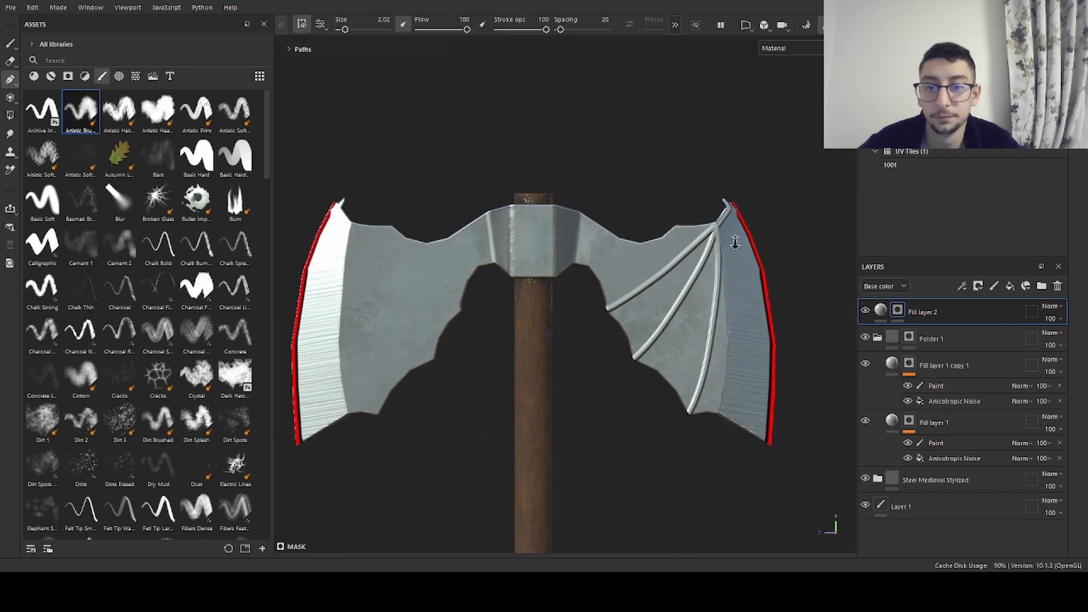
- Start a new path at the horn tip of the opposite blade and curve it down towards the inner bevel corner
mouse_move(663, 232)
alt+mouse_down()
mouse_move(551, 232)
mouse_move(381, 187)
mouse_move(695, 163)
mouse_move(577, 194)
mouse_move(661, 206)
mouse_move(440, 195)
mouse_move(415, 174)
mouse_move(685, 267)
mouse_move(585, 231)
mouse_move(593, 244)
mouse_move(658, 236)
alt+mouse_up()
alt+middle_drag(548, 203, 668, 267)
alt+right_drag(669, 266, 839, 176)
alt+middle_drag(626, 188, 559, 234)
alt+right_drag(646, 208, 697, 189)
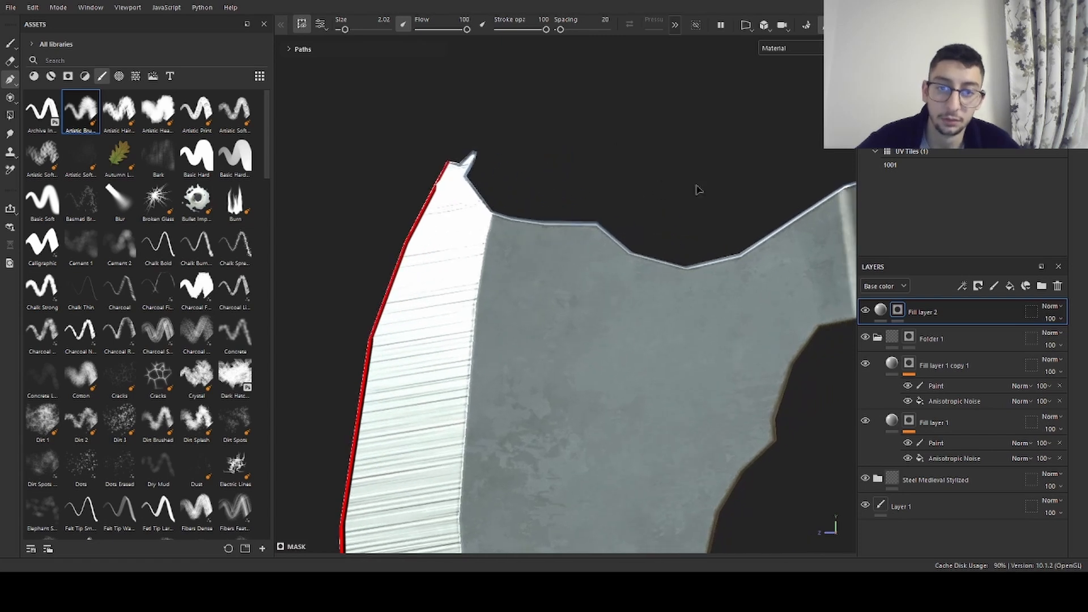
alt+middle_drag(502, 170, 631, 192)
click(603, 186)
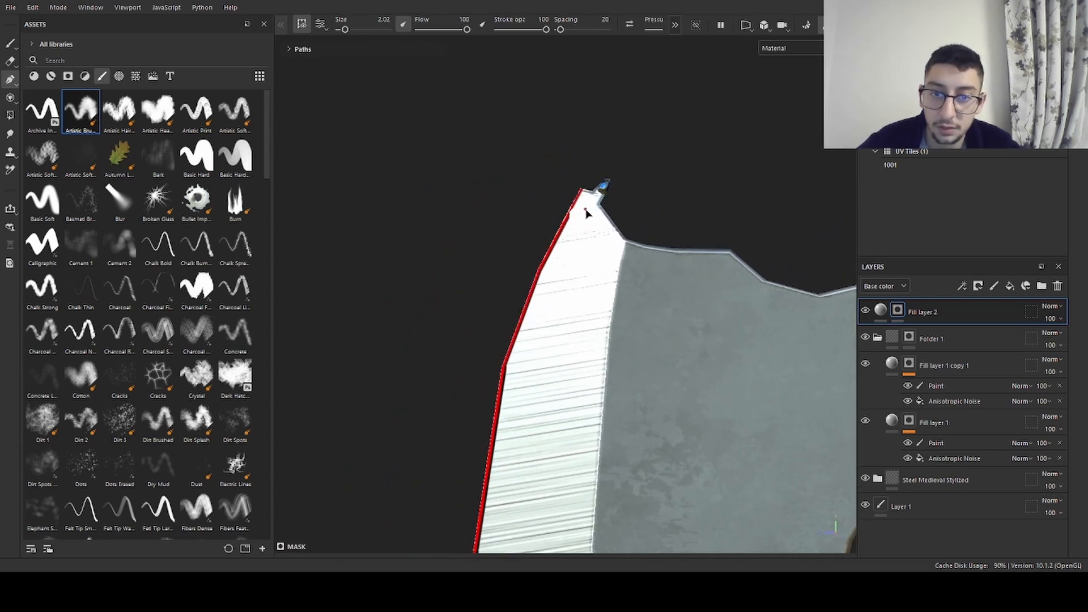
click(587, 212)
key(ctrl+z)
click(592, 211)
- Extend the path from the bevel corner diagonally across the opposite blade to the upper notch of its scalloped edge and end it
alt+middle_drag(625, 253, 527, 232)
alt+right_drag(503, 195, 538, 256)
alt+middle_drag(636, 248, 513, 212)
click(536, 296)
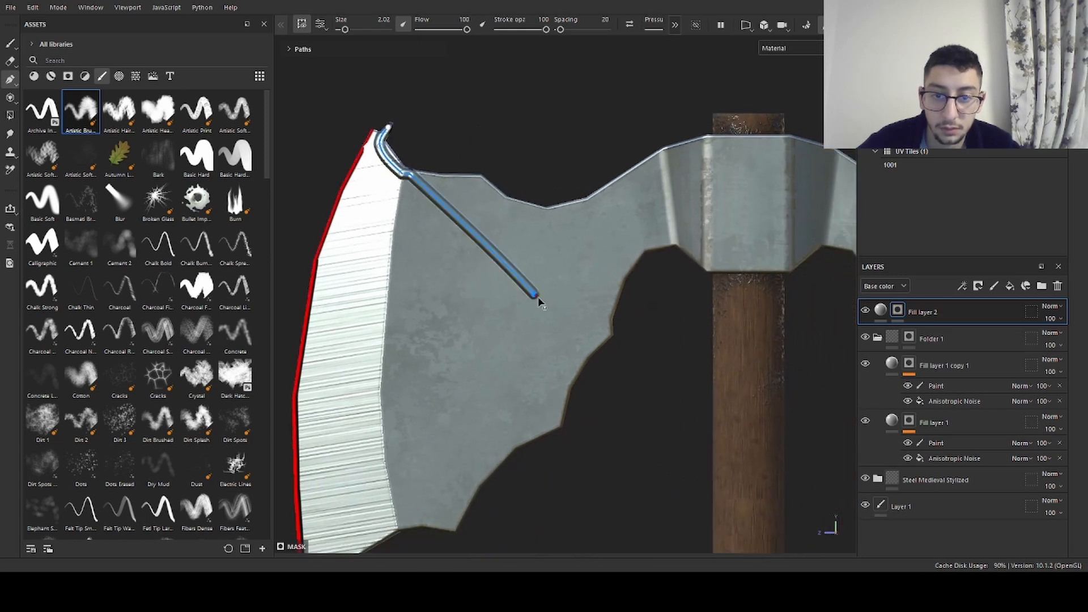
click(609, 330)
alt+right_drag(651, 325, 682, 297)
alt+middle_drag(682, 297, 495, 255)
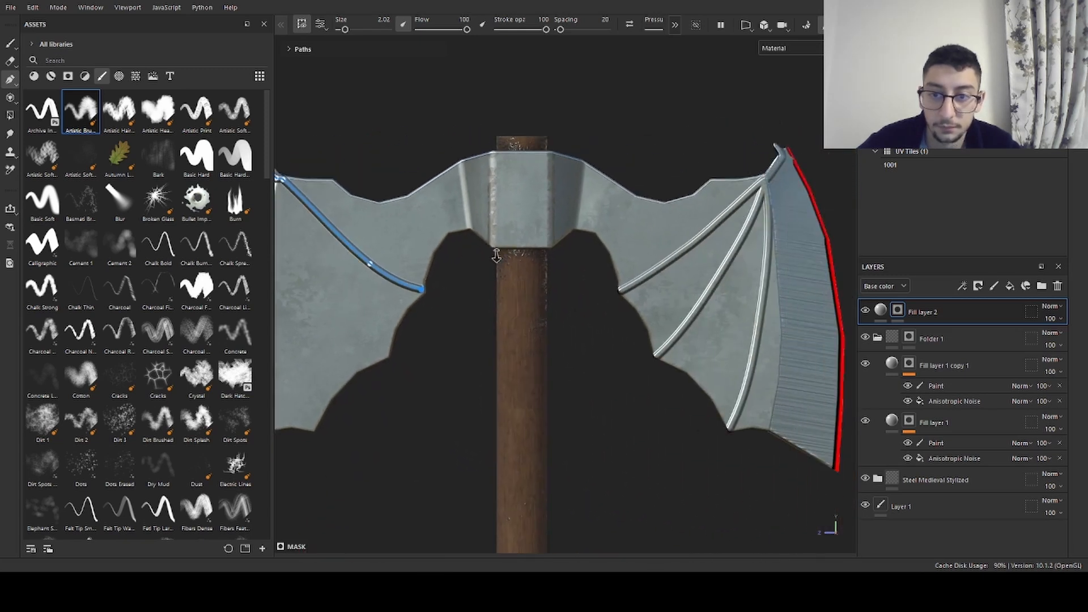
alt+right_drag(495, 255, 414, 246)
alt+middle_drag(414, 245, 476, 290)
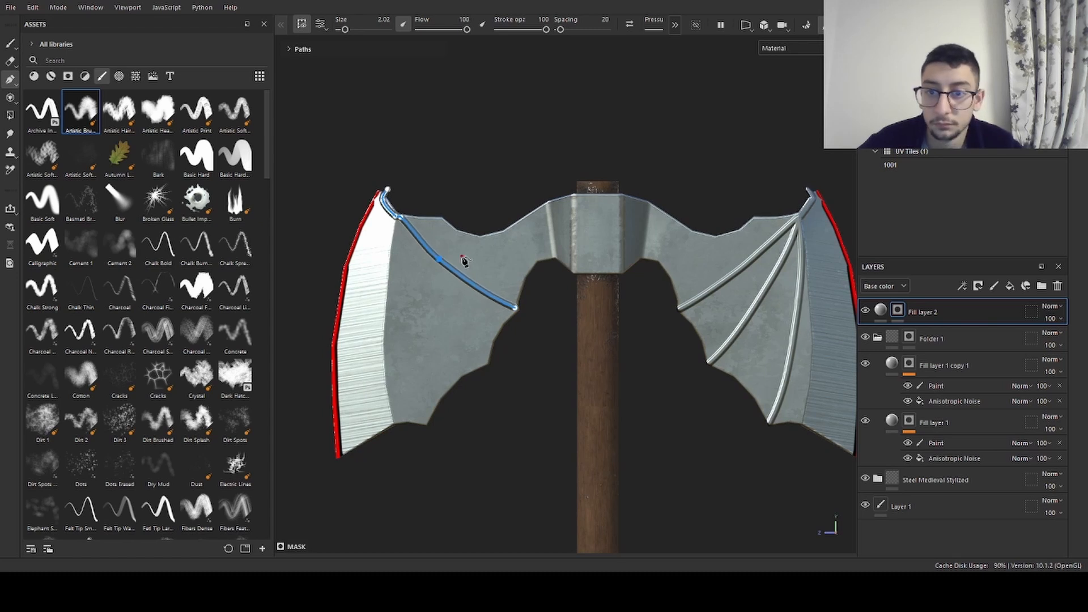
key(Return)
- Draw two more curved paths on the same blade, from its middle notch and its lowest notch up to the inner bevel corner
click(488, 362)
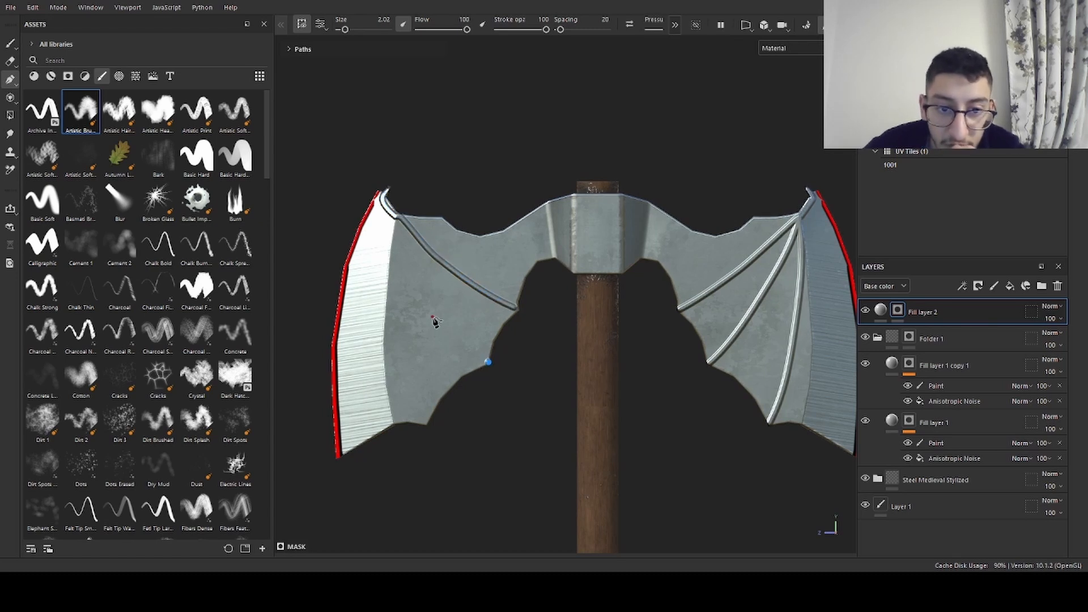
click(428, 313)
click(400, 219)
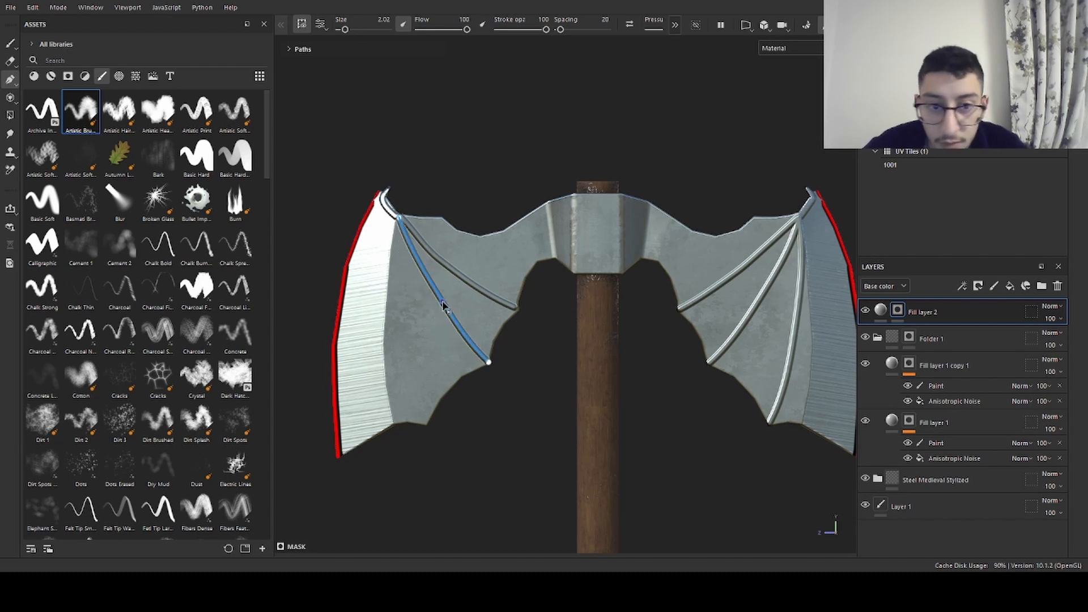
key(Return)
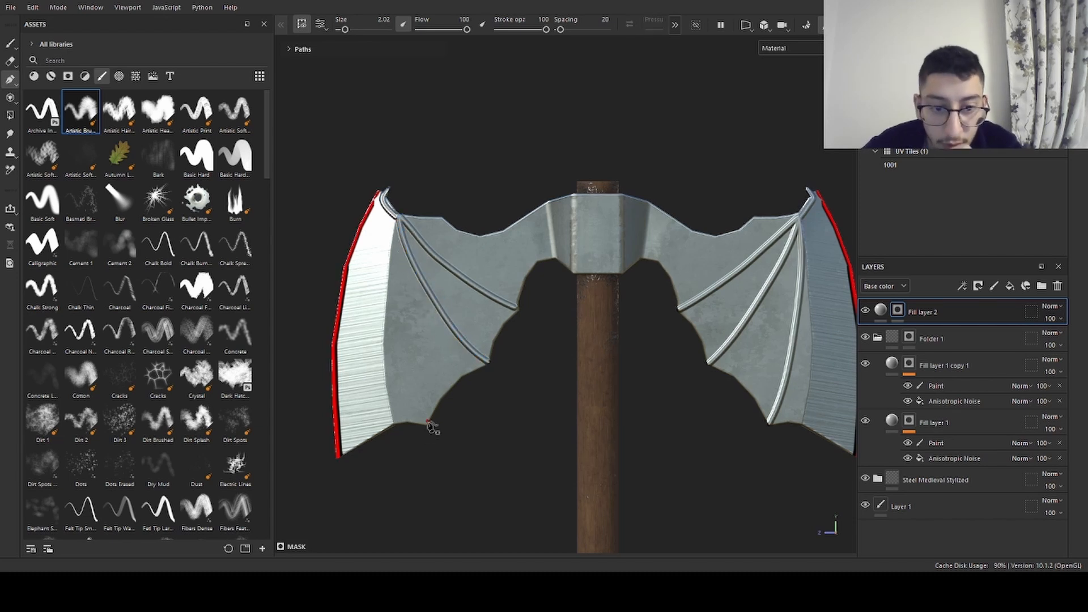
click(425, 423)
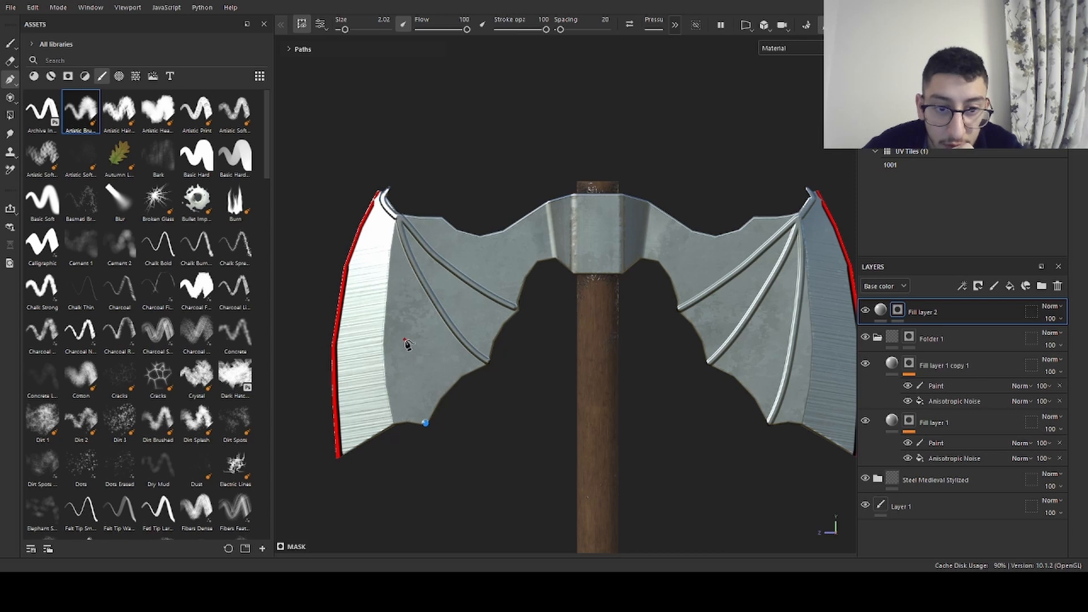
click(404, 340)
click(400, 223)
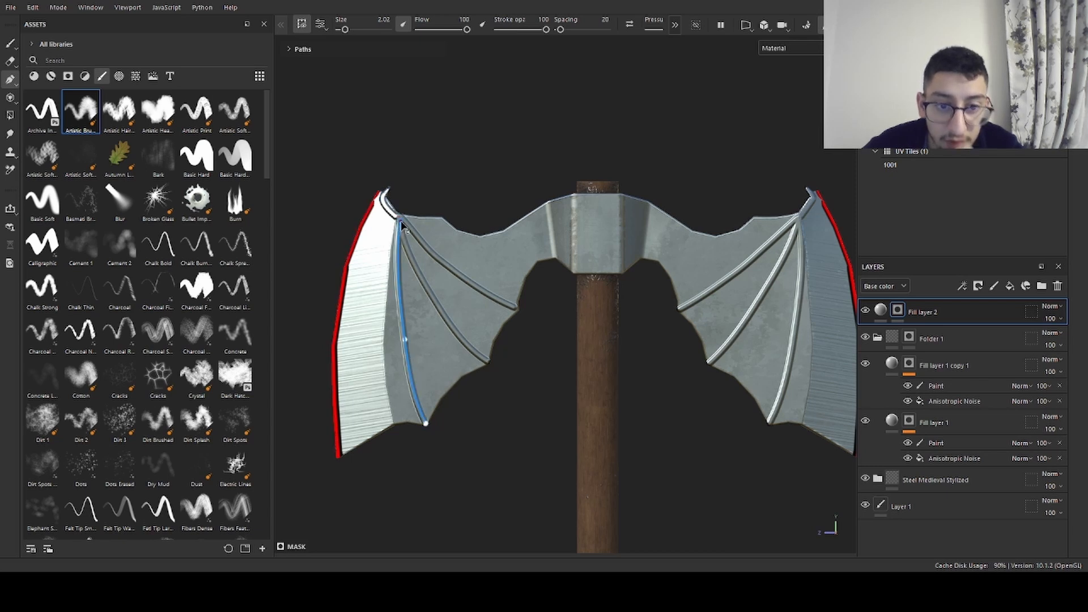
- Select Path 2, the middle ridge on the first blade, from the list of paths
alt+middle_drag(557, 229, 439, 223)
click(295, 50)
click(358, 116)
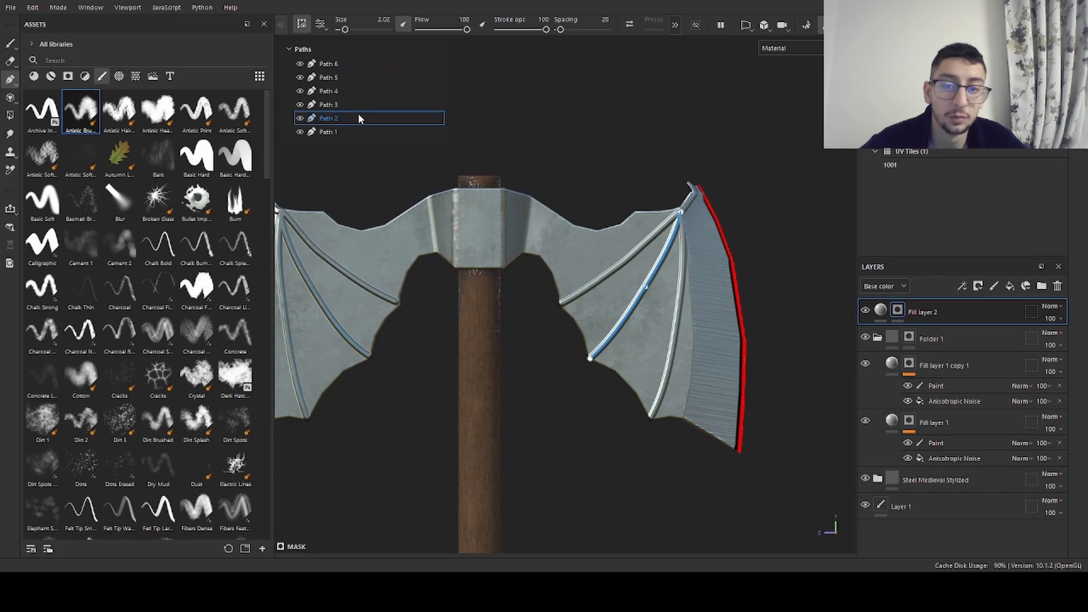
click(355, 130)
click(357, 119)
alt+middle_drag(576, 205, 489, 198)
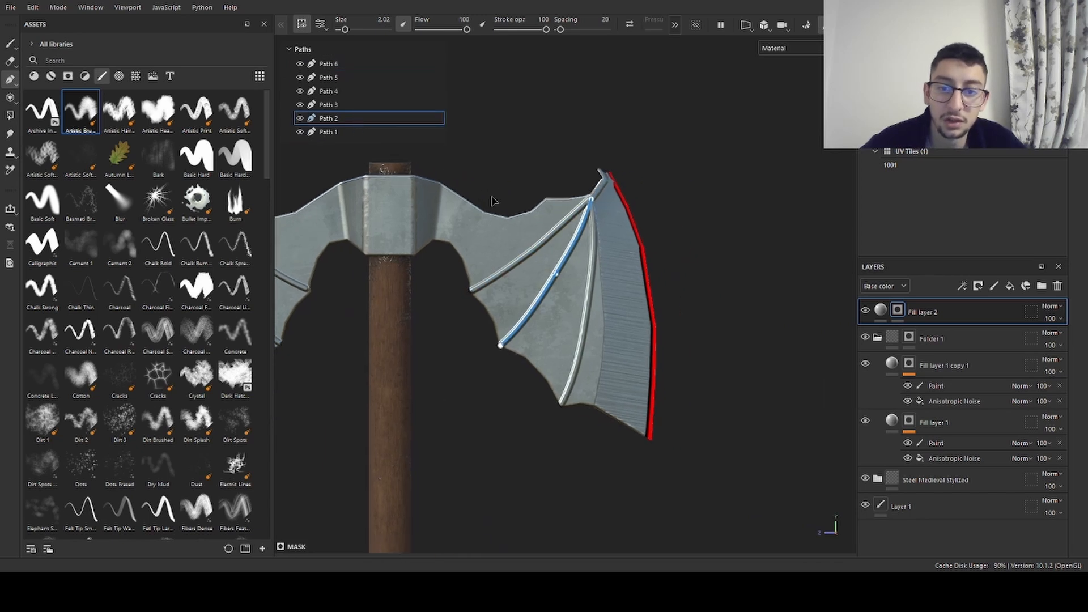
alt+right_drag(489, 198, 299, 265)
alt+middle_drag(573, 256, 453, 261)
alt+right_drag(635, 221, 793, 182)
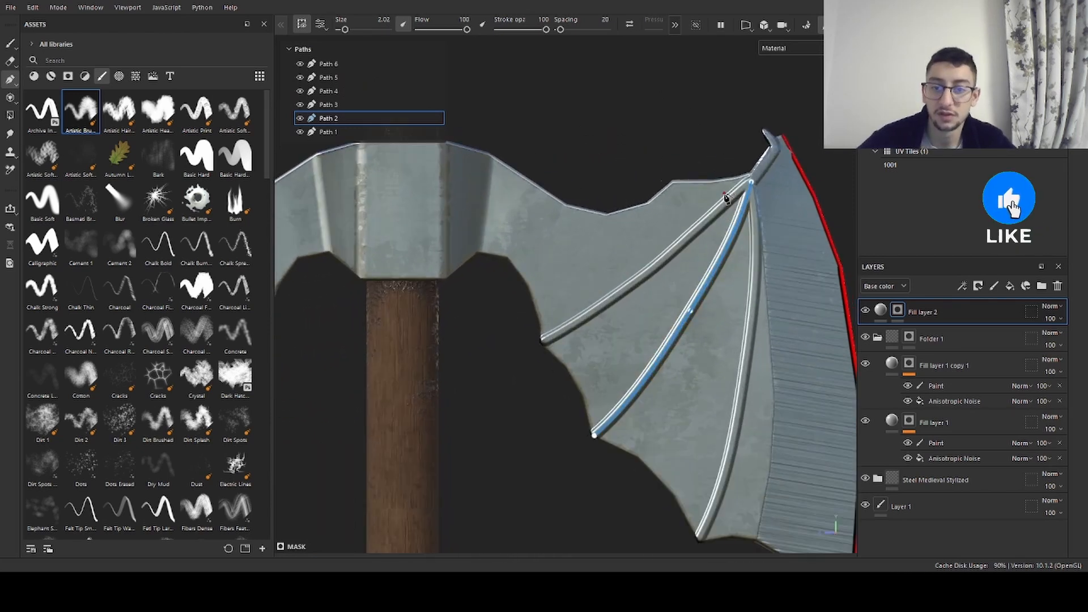
alt+middle_drag(618, 179, 553, 138)
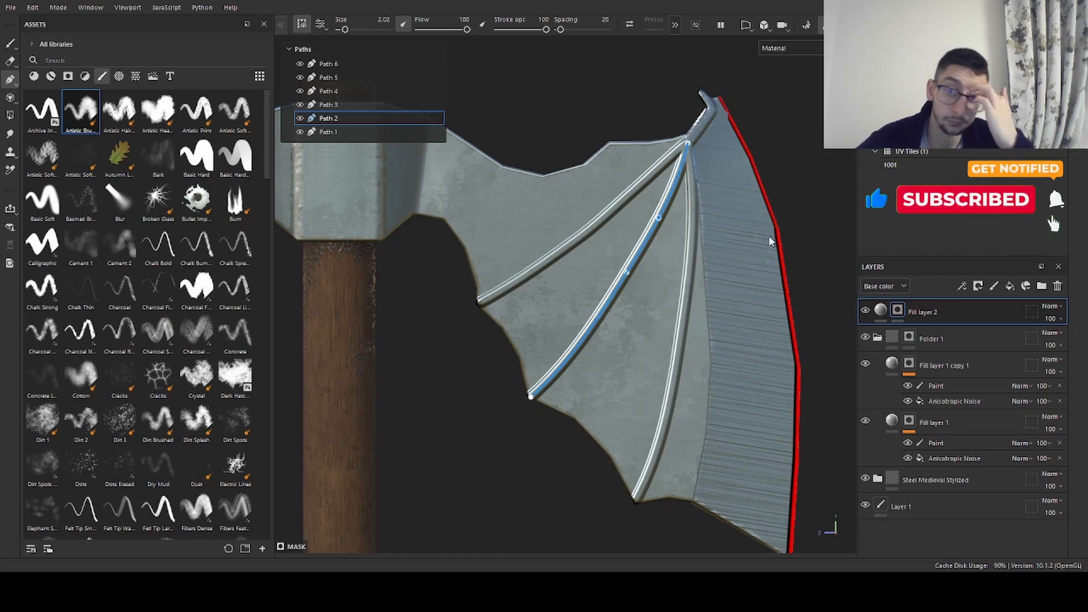
- Change Path 2's stroke to the Basic Soft brush with size 3 and spacing 15
click(59, 204)
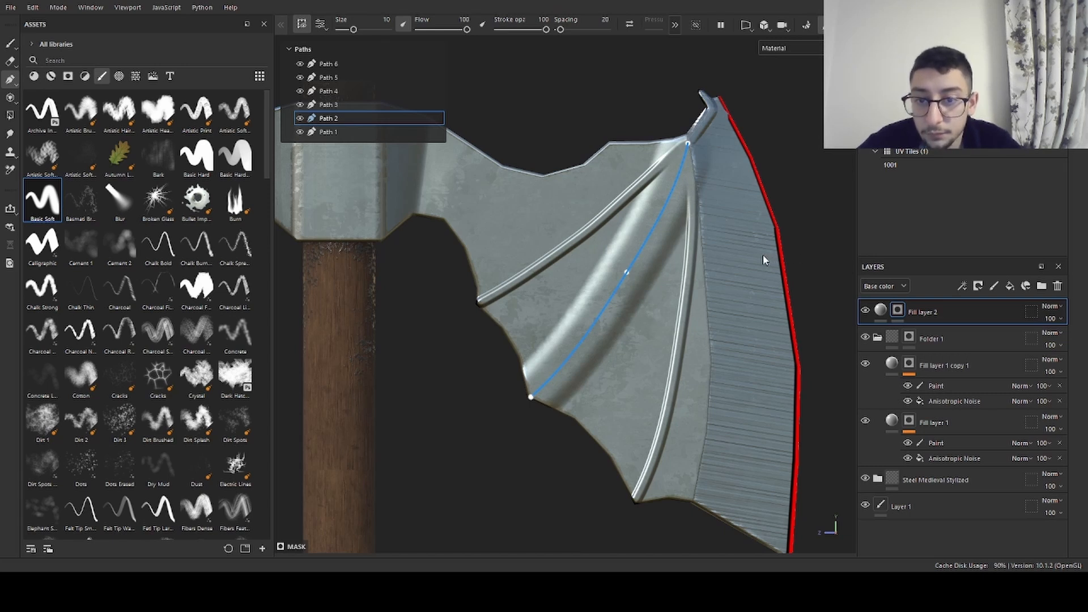
key(ctrl+z)
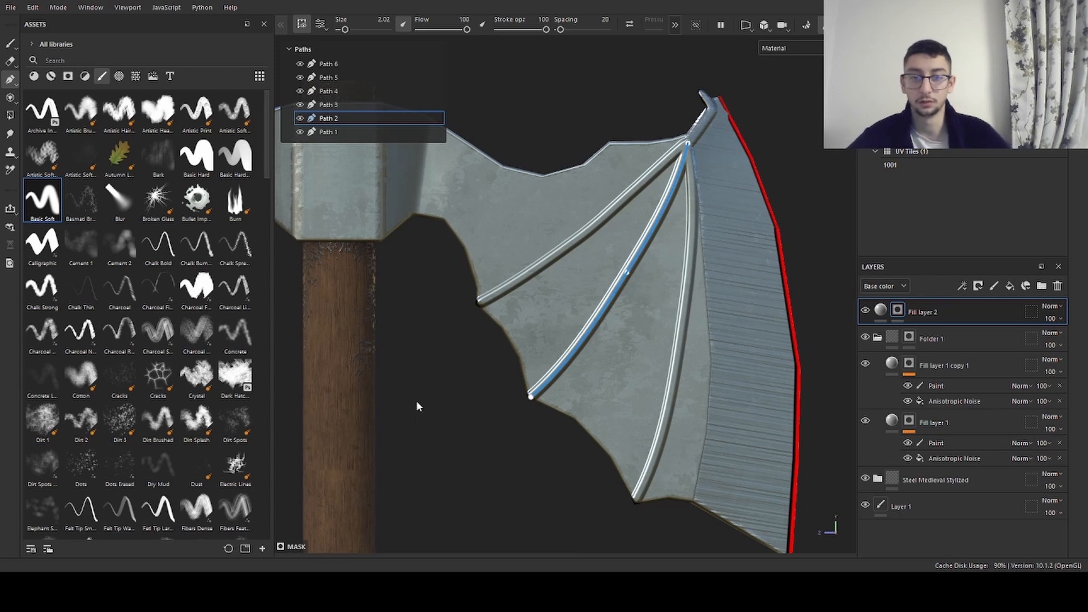
scroll(618, 272, up, 1)
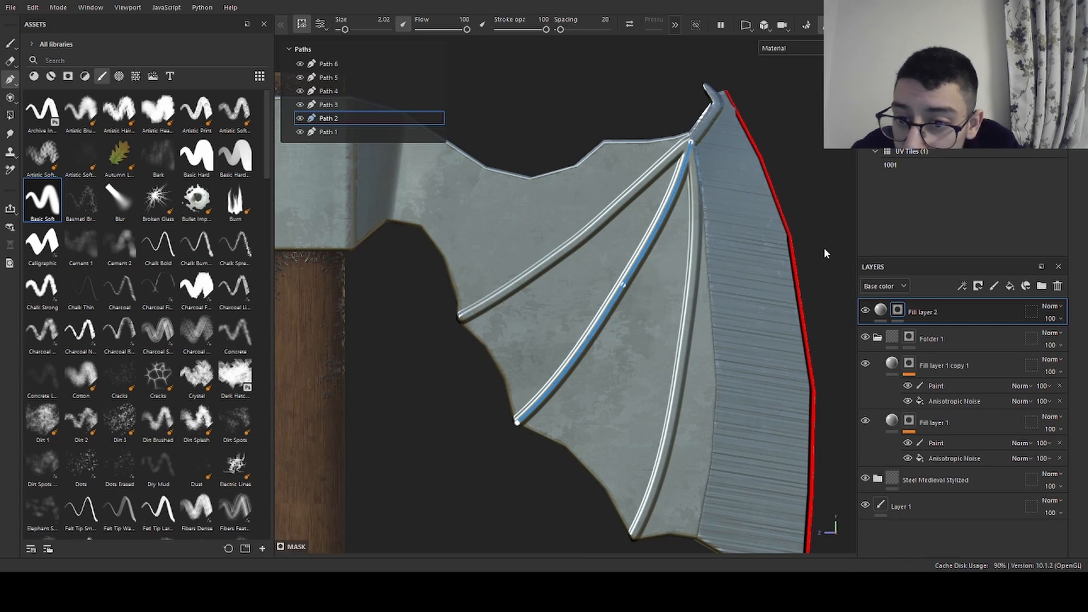
key(ctrl+z)
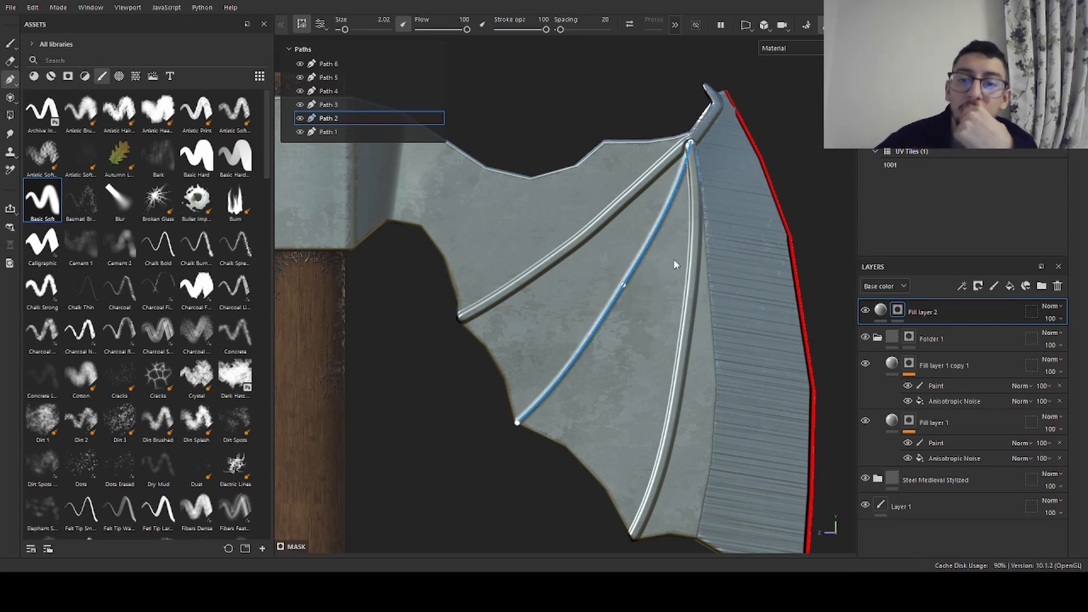
ctrl+right_drag(701, 232, 709, 226)
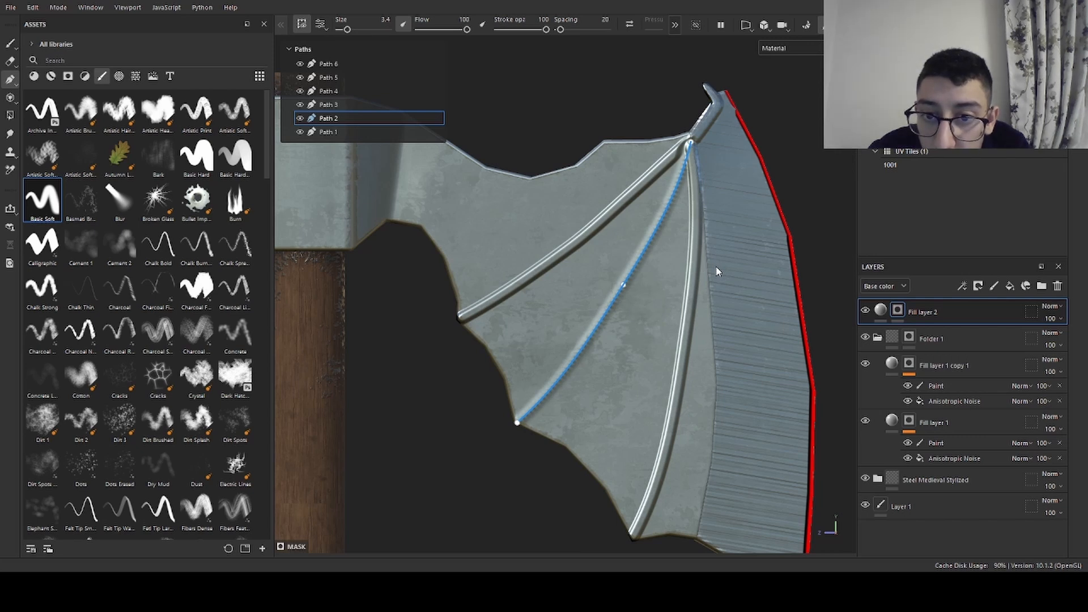
key(ctrl+z)
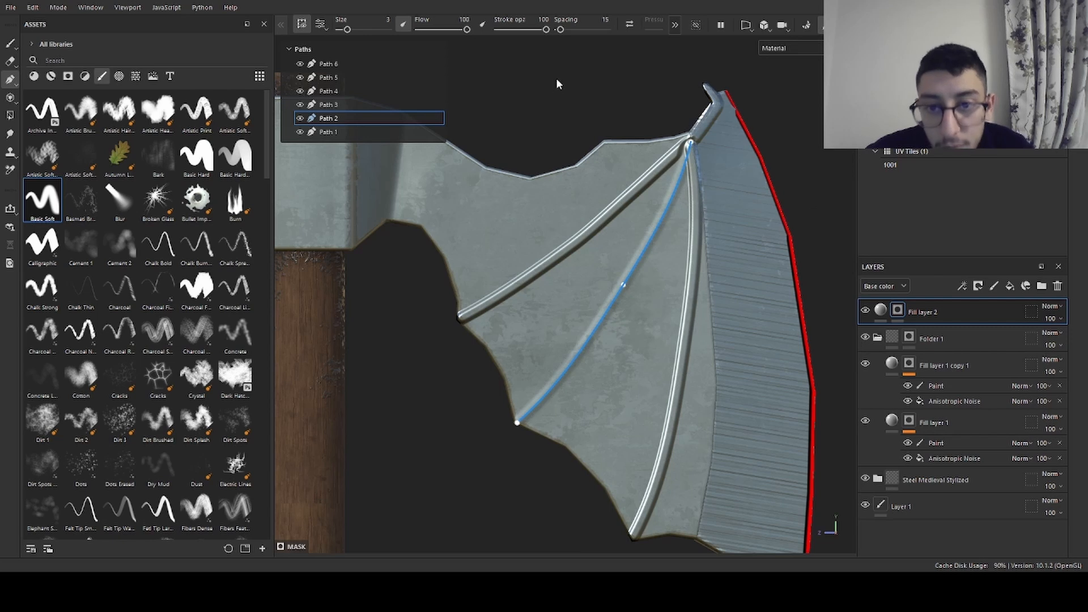
- Copy Path 2's soft brush settings, size 3 and spacing 15, to Path 1 and Path 3
click(344, 134)
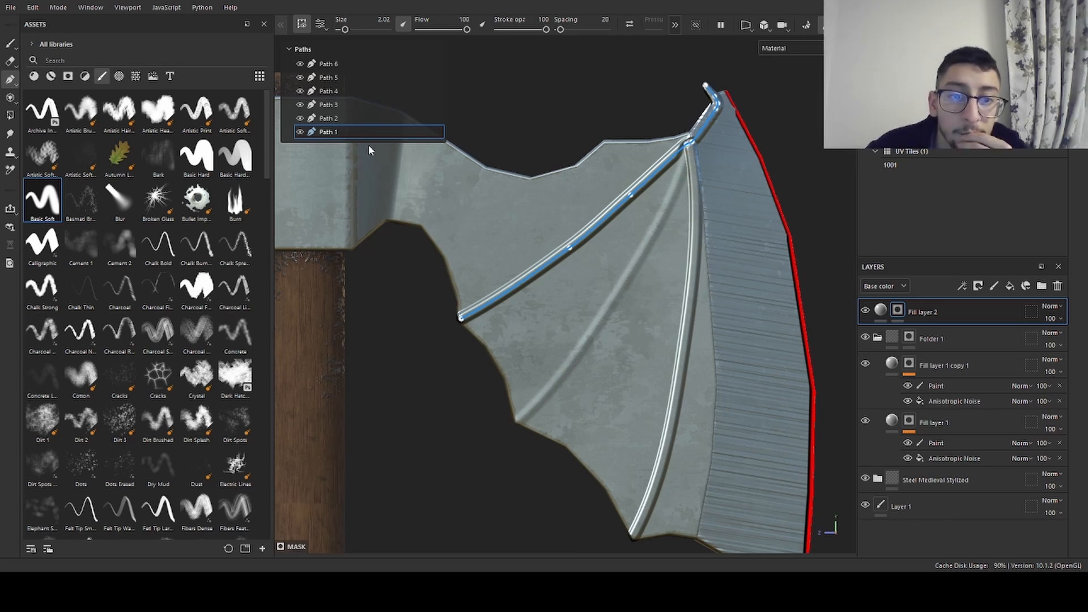
click(320, 119)
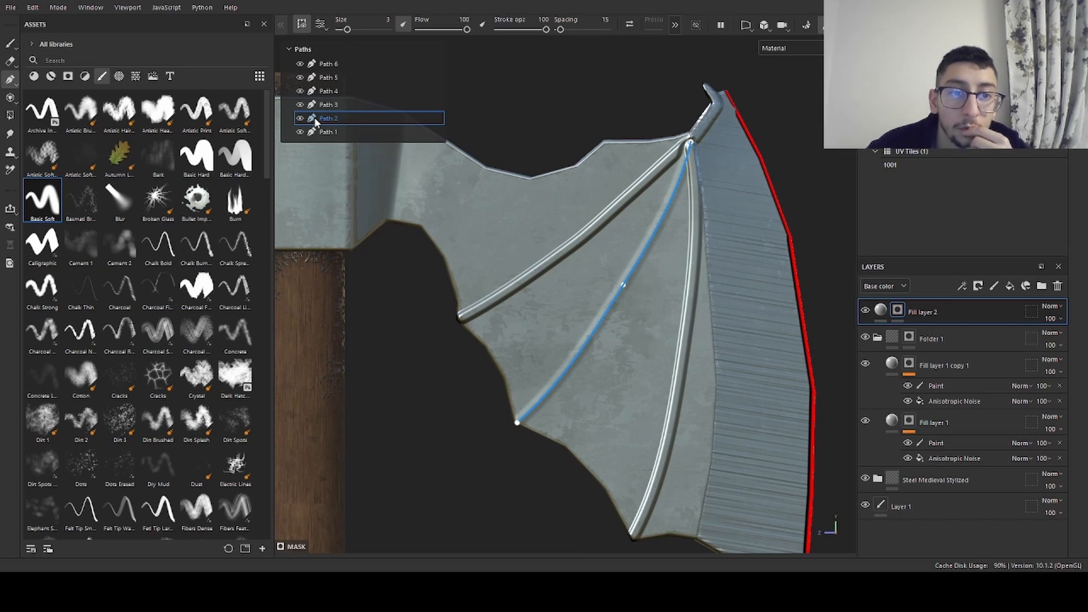
click(390, 138)
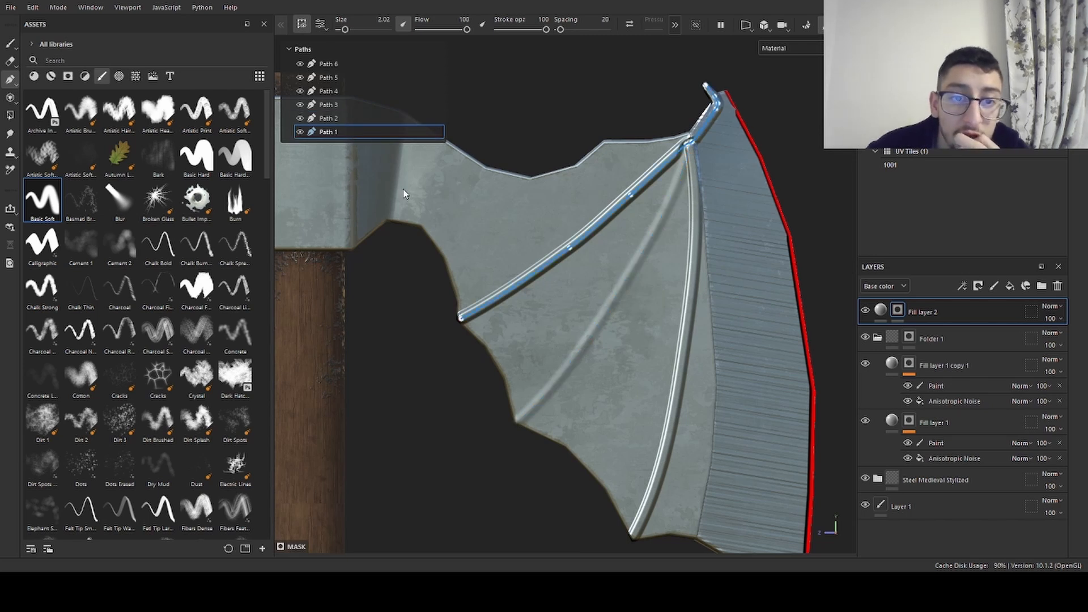
click(338, 106)
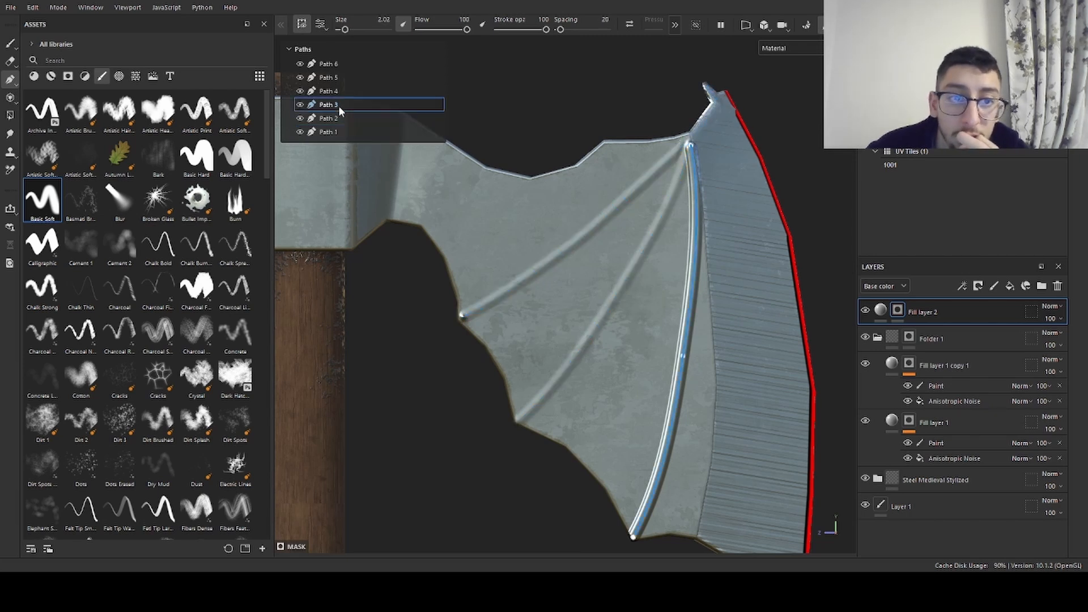
- Apply the same soft brush settings, size 3 and spacing 15, to Path 4, Path 5 and Path 6 on the opposite blade
click(326, 92)
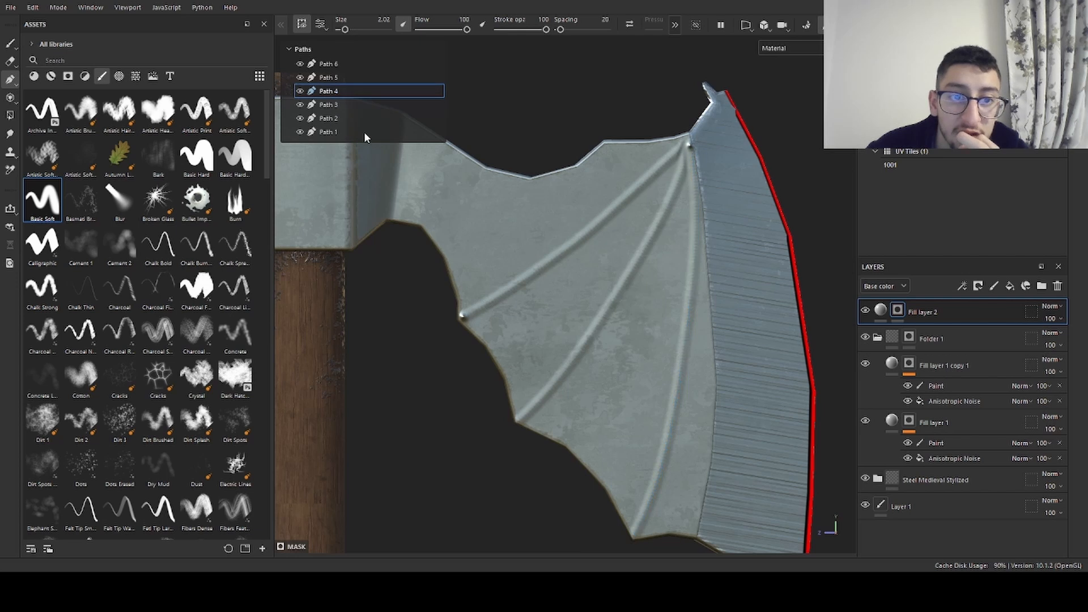
alt+right_drag(508, 248, 284, 209)
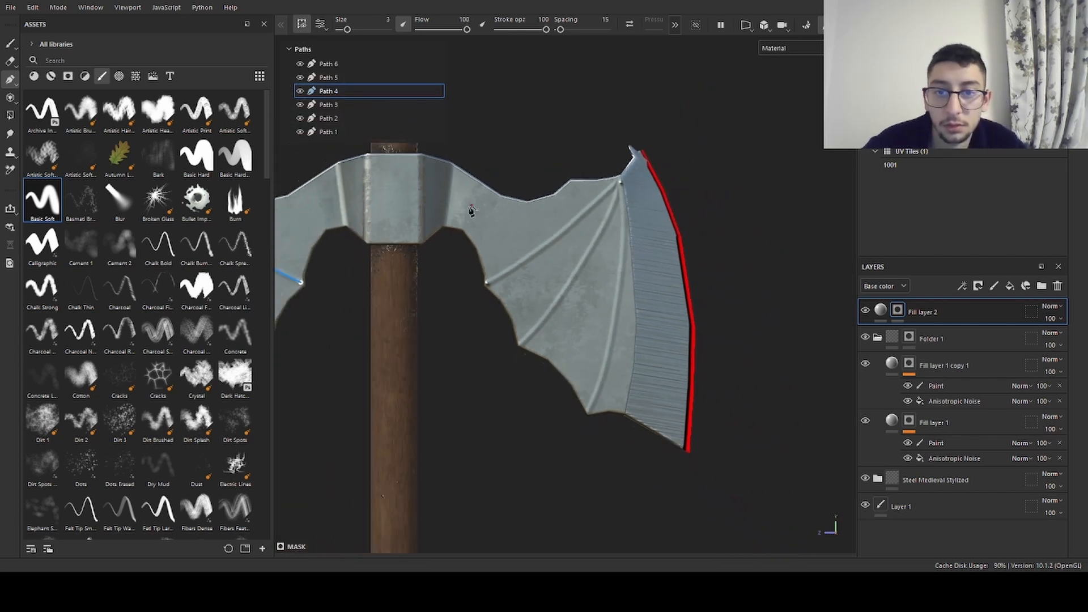
alt+middle_drag(468, 209, 560, 233)
click(340, 78)
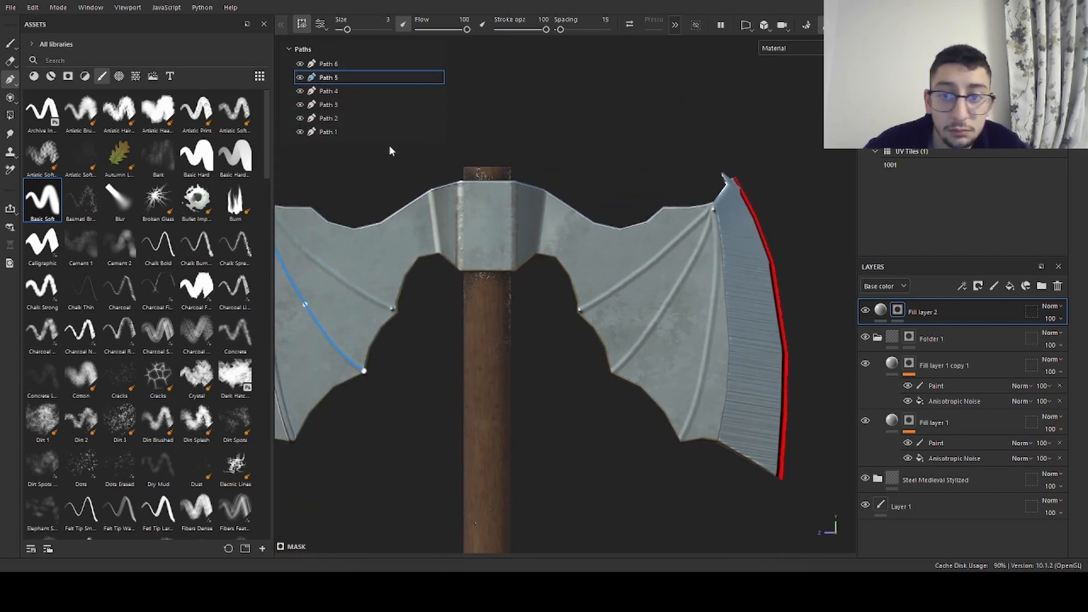
click(363, 64)
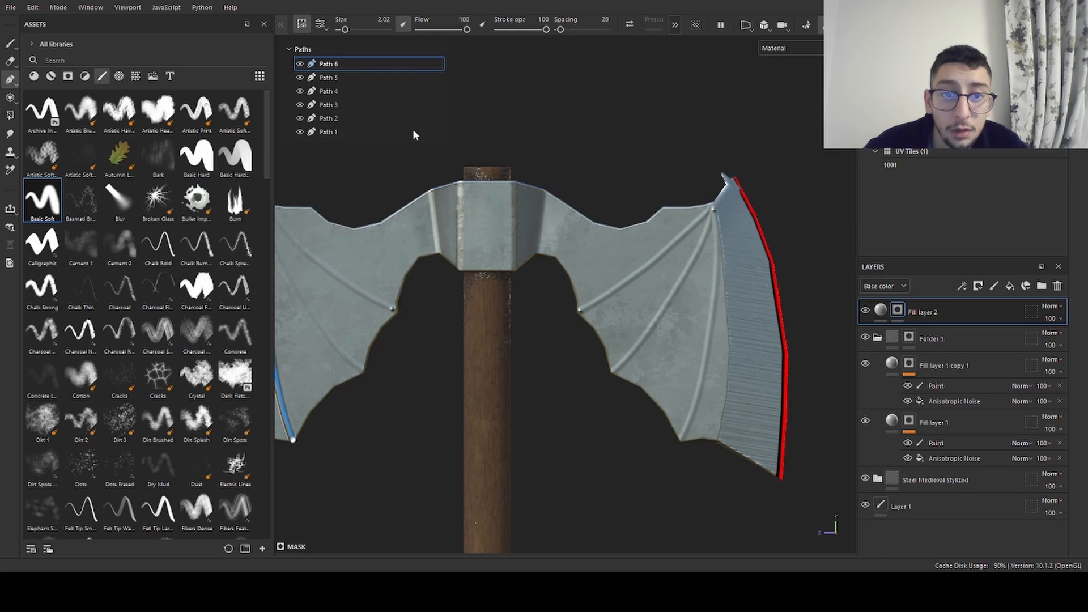
alt+right_drag(535, 165, 513, 163)
alt+middle_drag(518, 163, 615, 161)
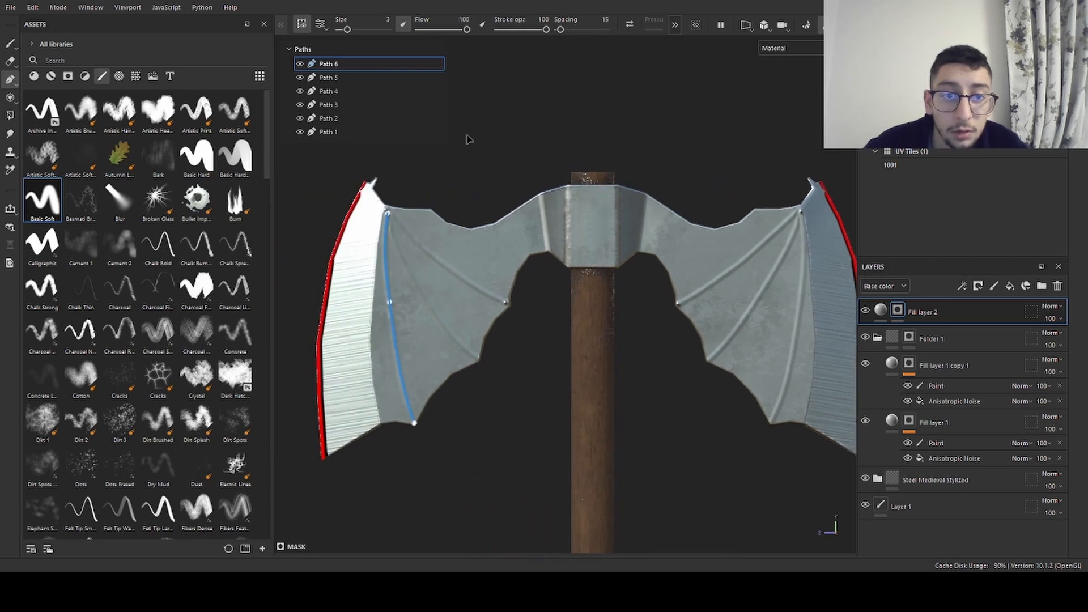
- Select Path 1 and examine how the soft ridges run and meet at the blade's corner and spike
click(347, 132)
alt+drag(522, 185, 510, 206)
alt+middle_drag(663, 189, 459, 210)
alt+right_drag(556, 223, 639, 217)
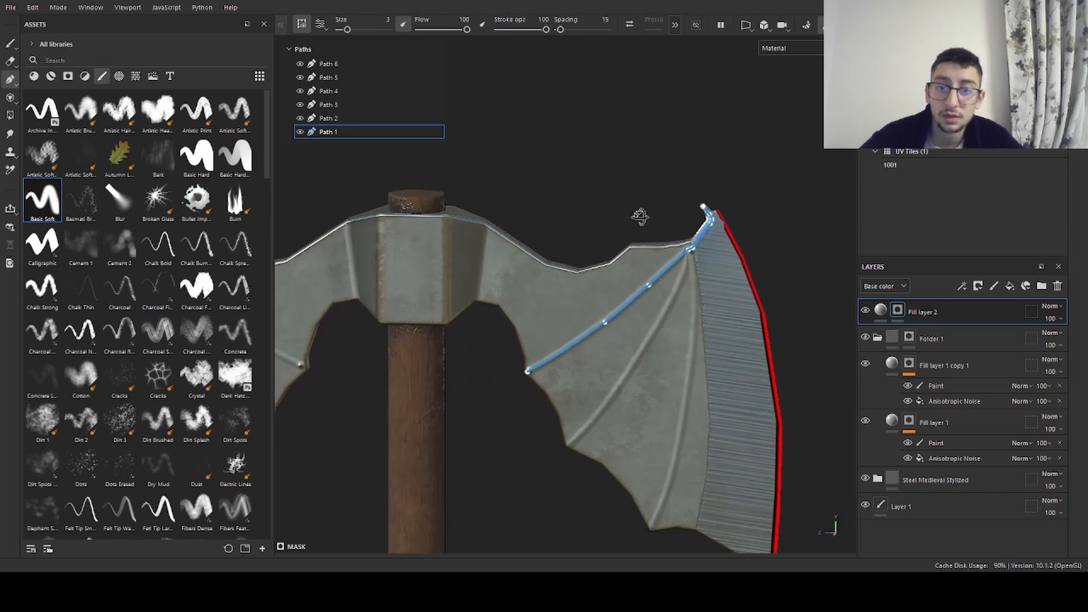
alt+drag(640, 217, 637, 202)
alt+right_drag(636, 201, 672, 211)
alt+drag(672, 211, 530, 211)
alt+right_drag(530, 211, 687, 218)
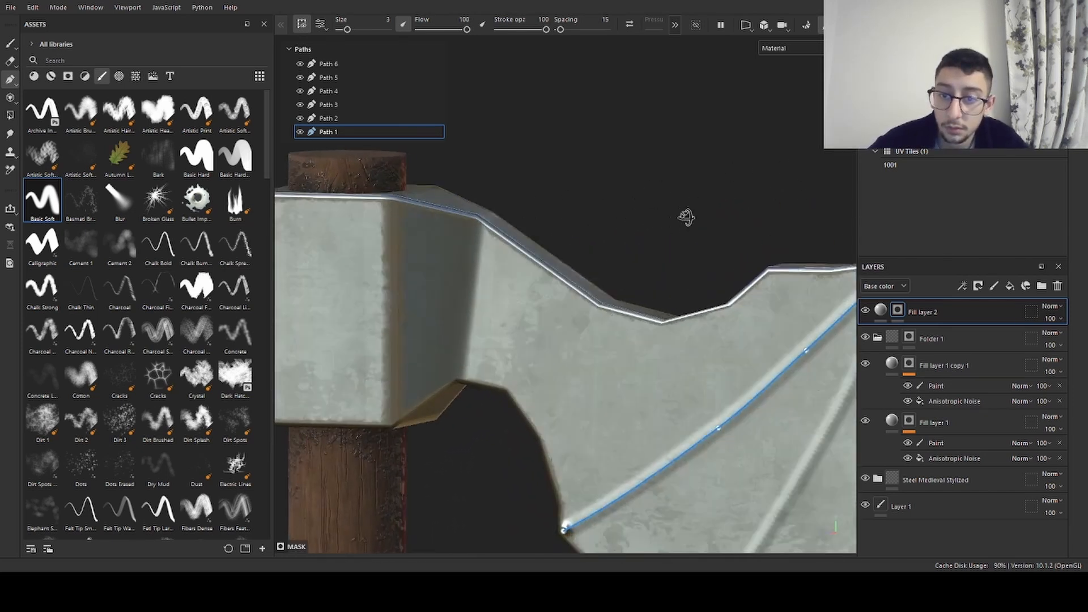
alt+drag(686, 218, 794, 219)
alt+middle_drag(794, 219, 639, 223)
alt+right_drag(639, 223, 753, 192)
alt+drag(753, 192, 707, 207)
alt+middle_drag(707, 206, 433, 200)
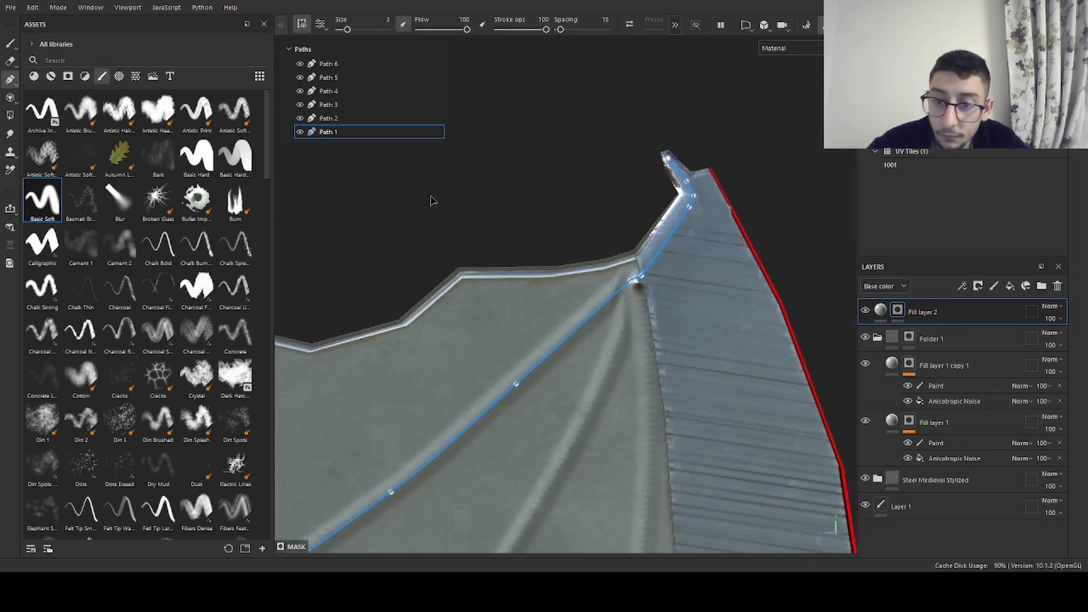
alt+middle_drag(571, 177, 482, 199)
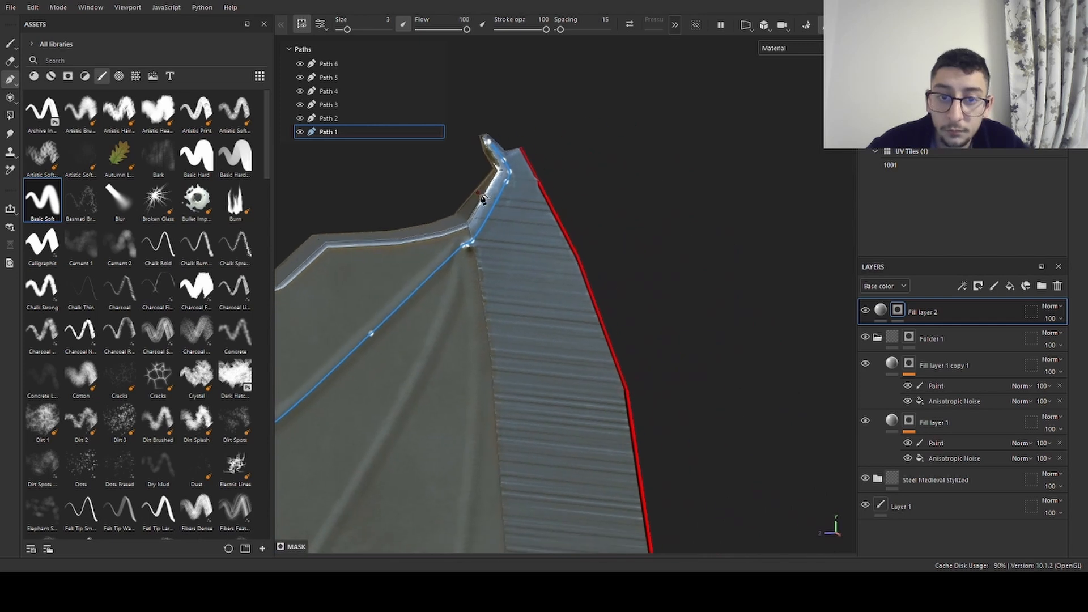
alt+drag(482, 199, 536, 189)
alt+middle_drag(589, 180, 762, 154)
alt+drag(762, 154, 648, 165)
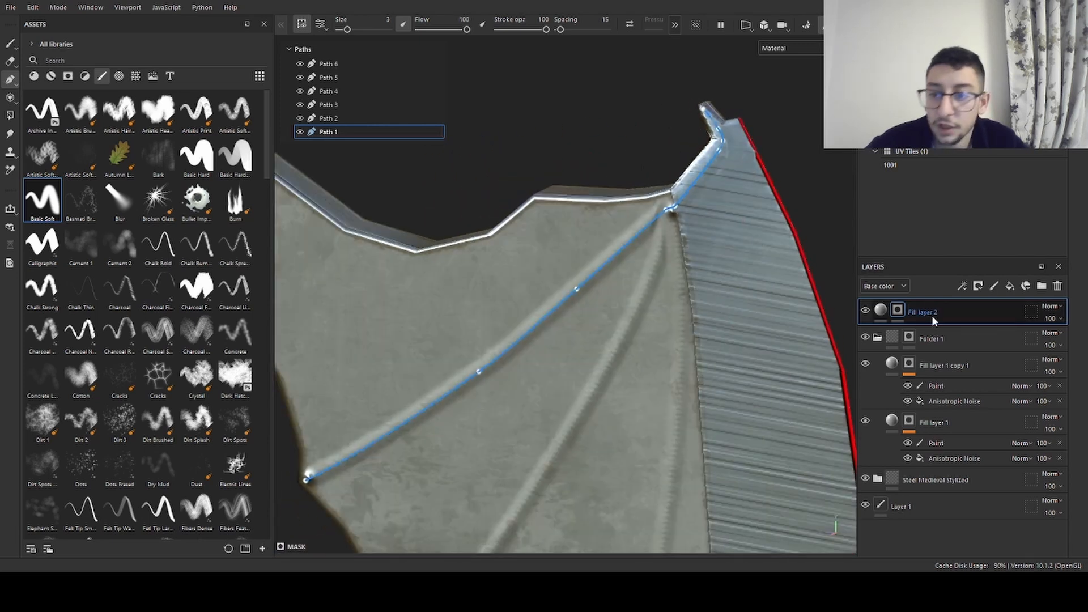
- Add a Levels effect to Fill layer 2's mask to make the painted ridges stand out more strongly
key(ctrl+z)
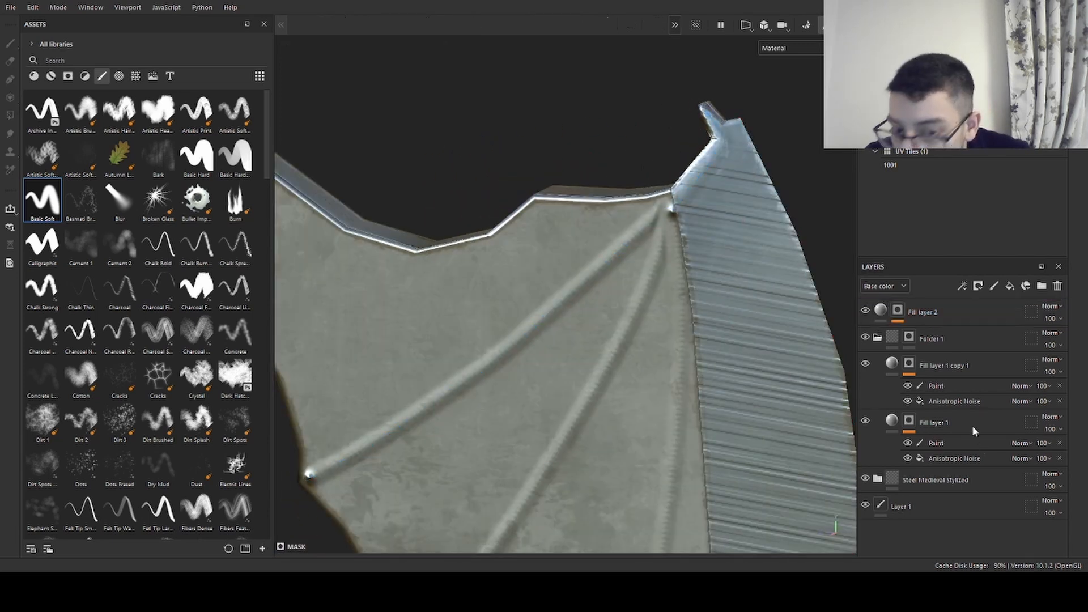
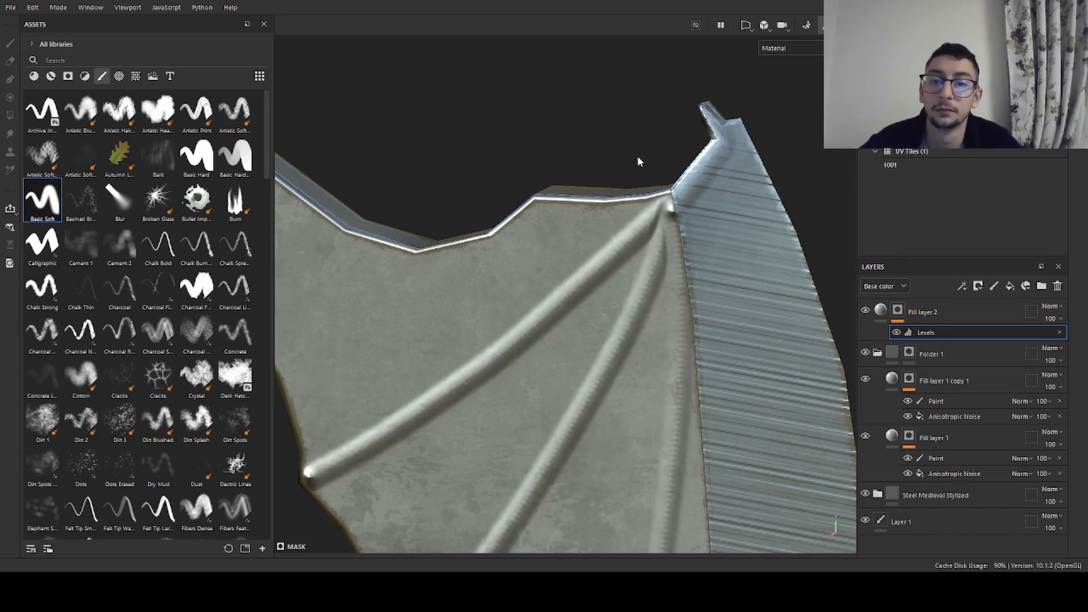
key(ctrl)
mouse_move(739, 194)
alt+right_down()
mouse_move(543, 151)
mouse_move(656, 175)
mouse_move(527, 172)
mouse_move(754, 165)
alt+right_up()
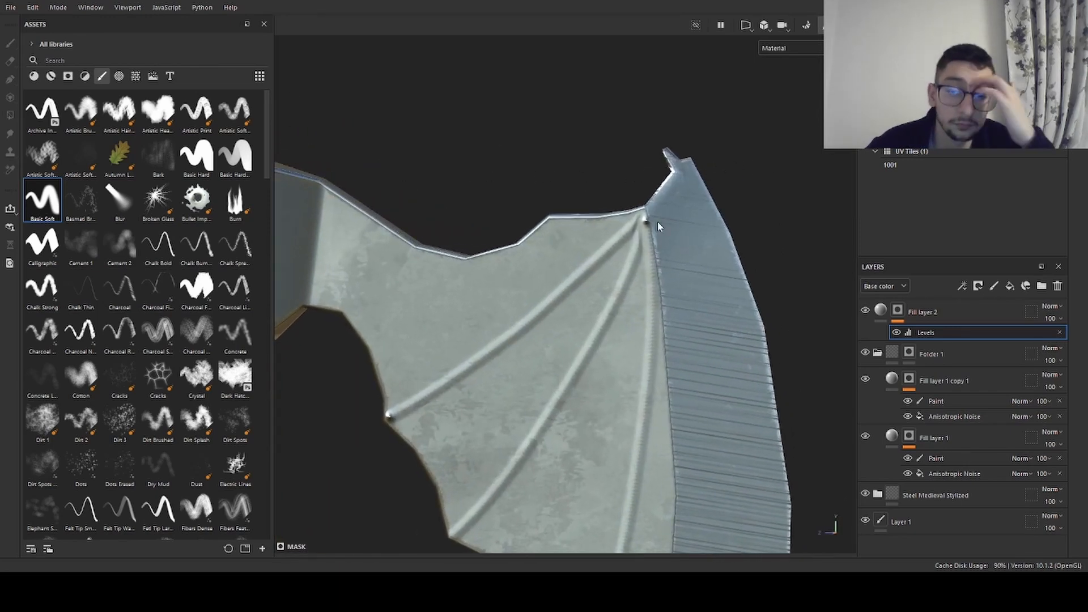
- Return to Fill layer 2's mask and move Path 3's upper end point up to the blade corner where the ridges meet
click(652, 256)
click(907, 317)
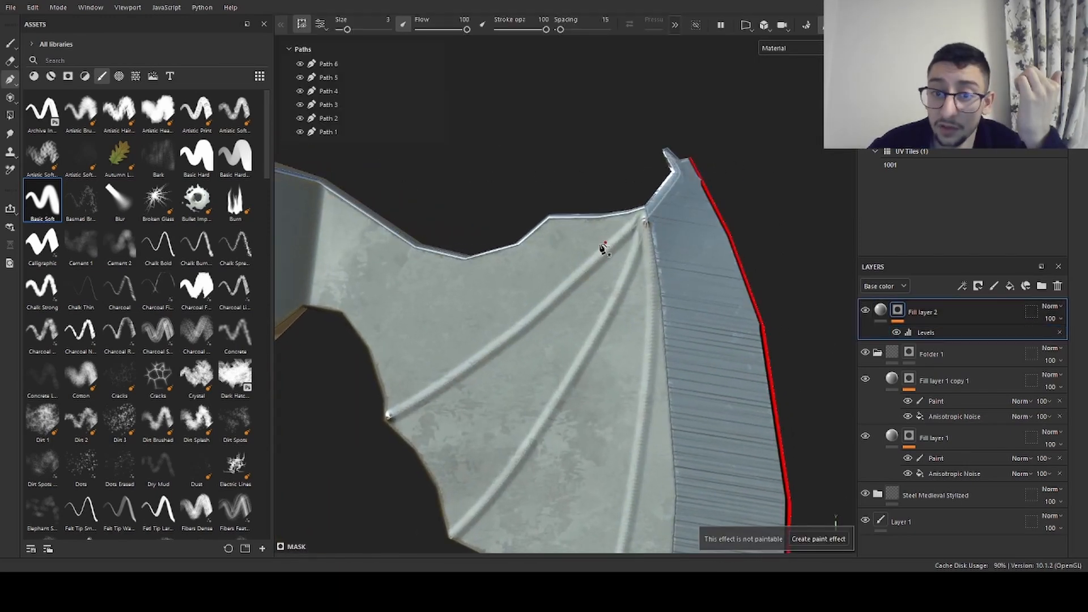
click(649, 226)
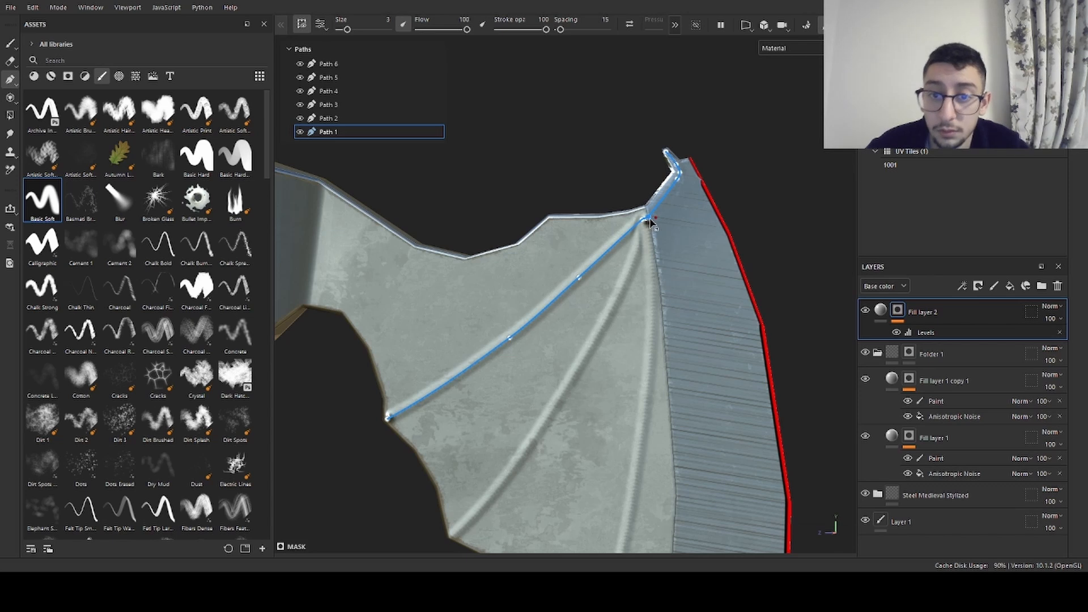
scroll(652, 226, up, 3)
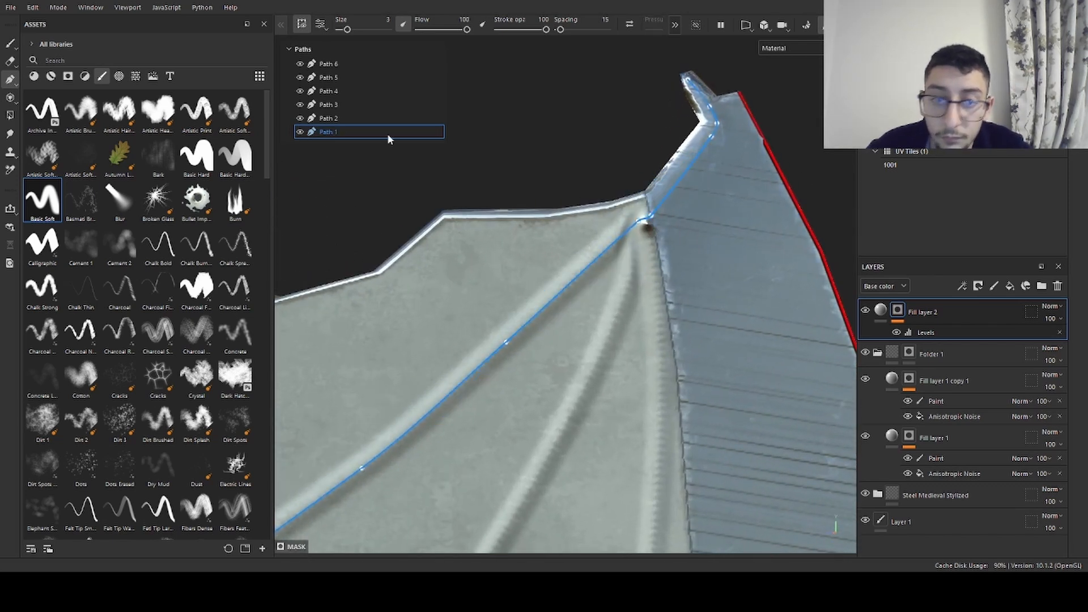
click(327, 118)
click(332, 105)
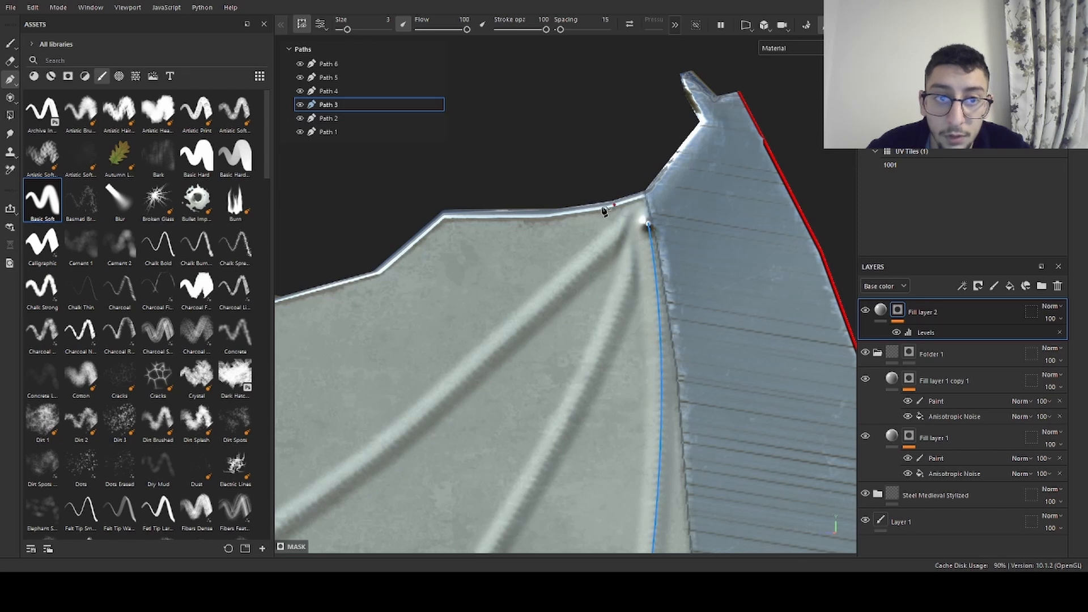
drag(651, 229, 649, 205)
- Move Path 5's upper end point on the opposite blade up to the corner where the ridges meet
alt+right_drag(686, 248, 535, 204)
mouse_move(532, 200)
alt+middle_down()
mouse_move(678, 187)
mouse_move(810, 196)
alt+middle_up()
mouse_move(363, 221)
alt+middle_down()
mouse_move(538, 223)
mouse_move(733, 249)
alt+middle_up()
alt+middle_drag(561, 241, 724, 243)
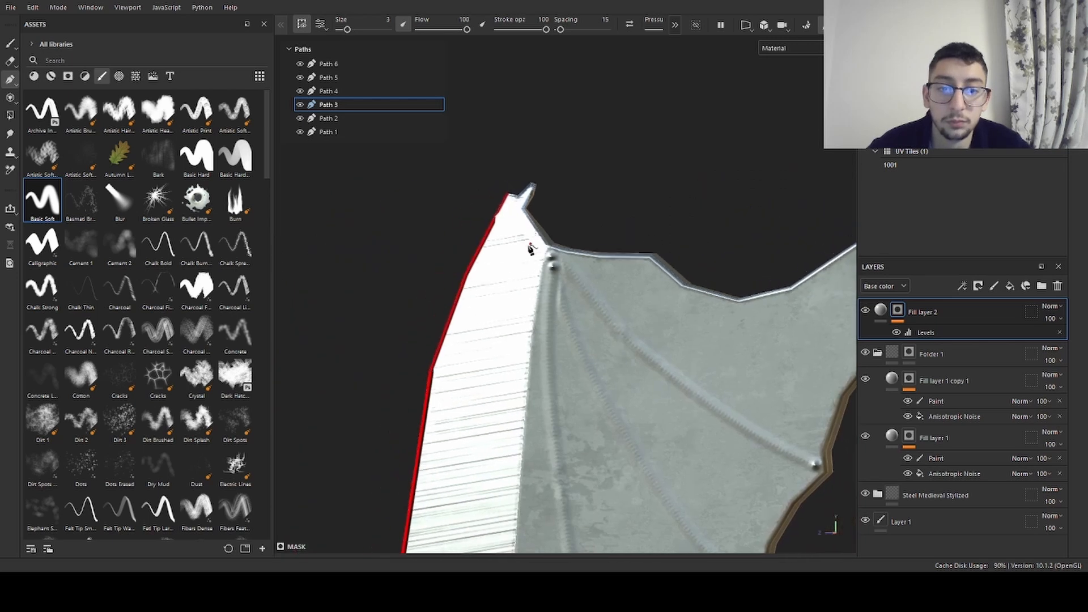
mouse_move(554, 243)
mouse_down()
mouse_move(726, 210)
mouse_move(681, 228)
mouse_up()
alt+right_drag(547, 246, 654, 189)
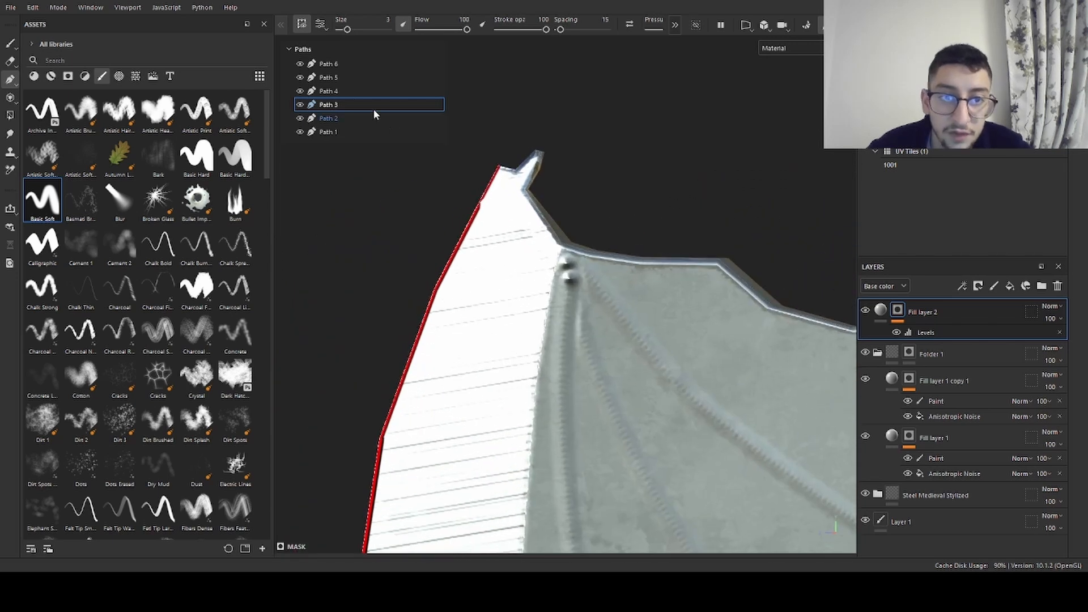
click(345, 92)
click(338, 81)
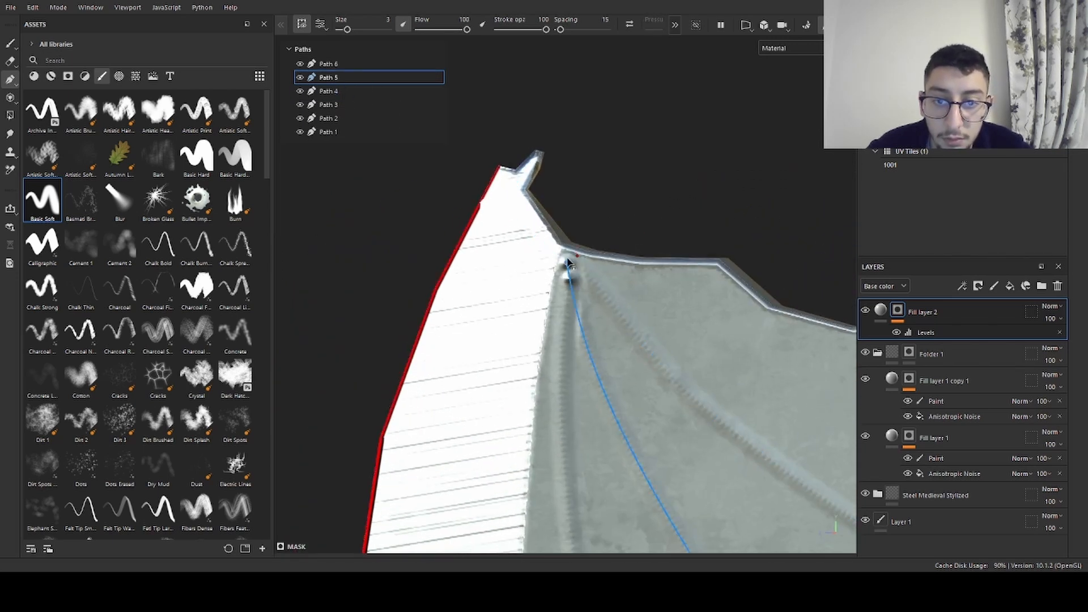
drag(567, 263, 568, 250)
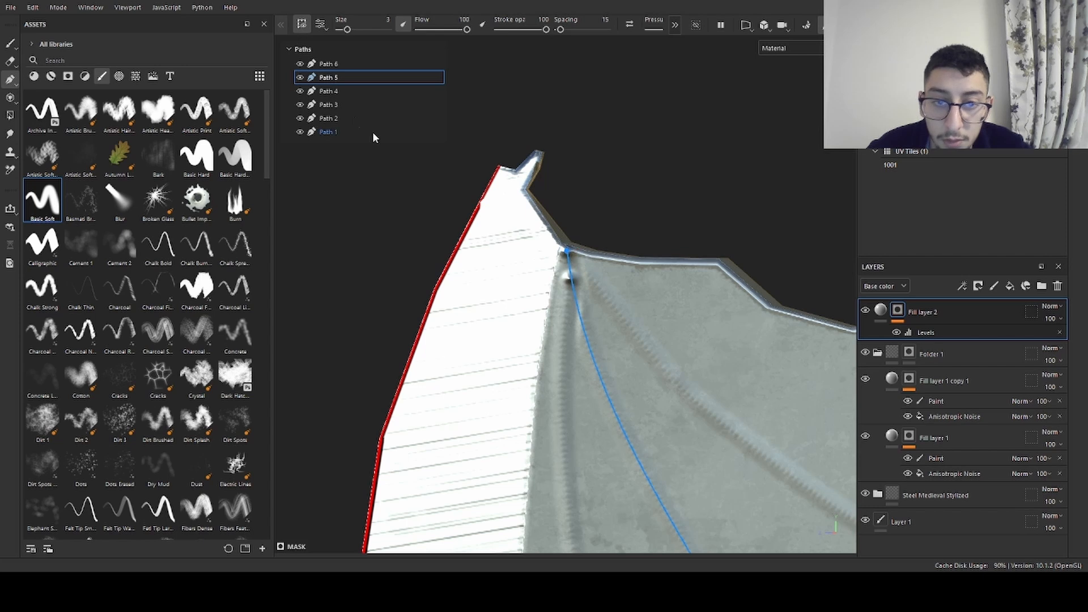
- Move the upper end point of Path 6, the ridge nearest the cutting edge, up to the same blade corner
click(333, 92)
click(335, 117)
click(338, 132)
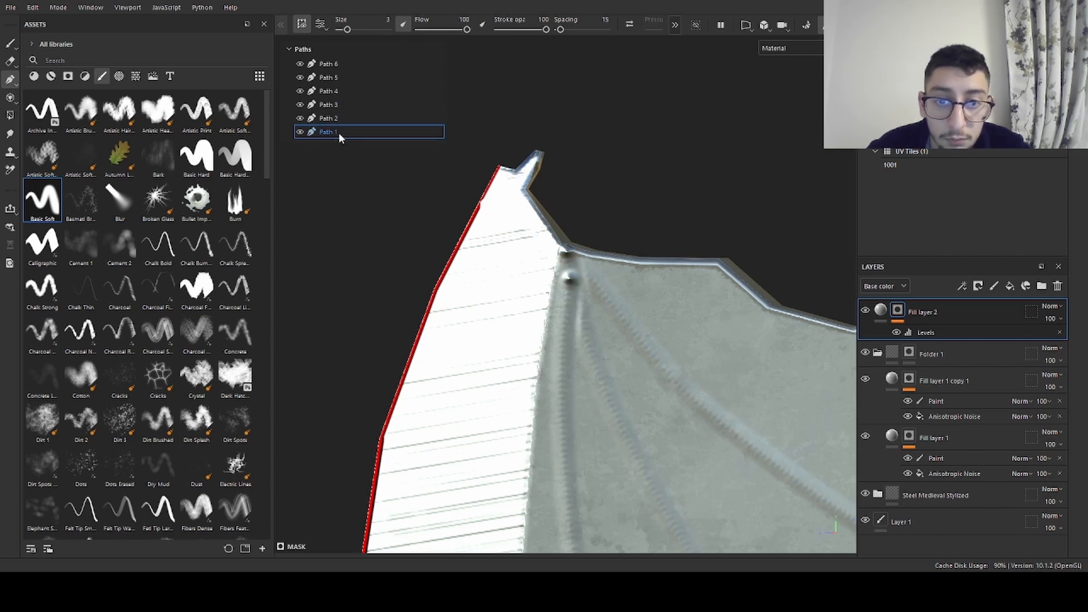
click(335, 91)
click(331, 77)
click(363, 64)
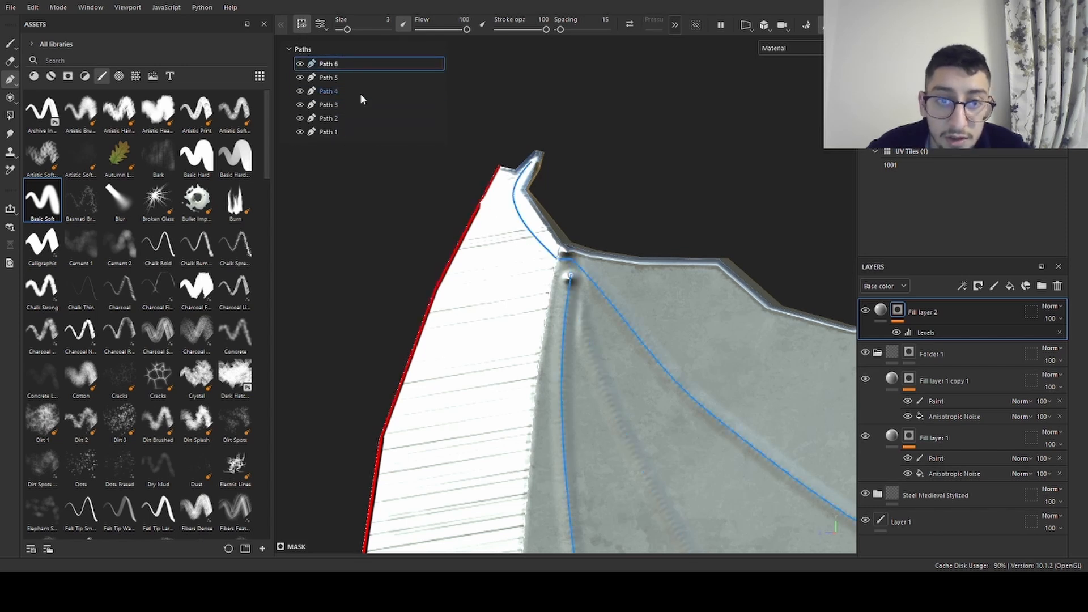
drag(568, 267, 567, 254)
- Add a paint layer above Fill layer 2 and choose the textured Artistic Soft brush with size 5.69
alt+right_drag(555, 236, 440, 212)
alt+middle_drag(762, 240, 426, 204)
alt+drag(426, 204, 611, 154)
click(994, 286)
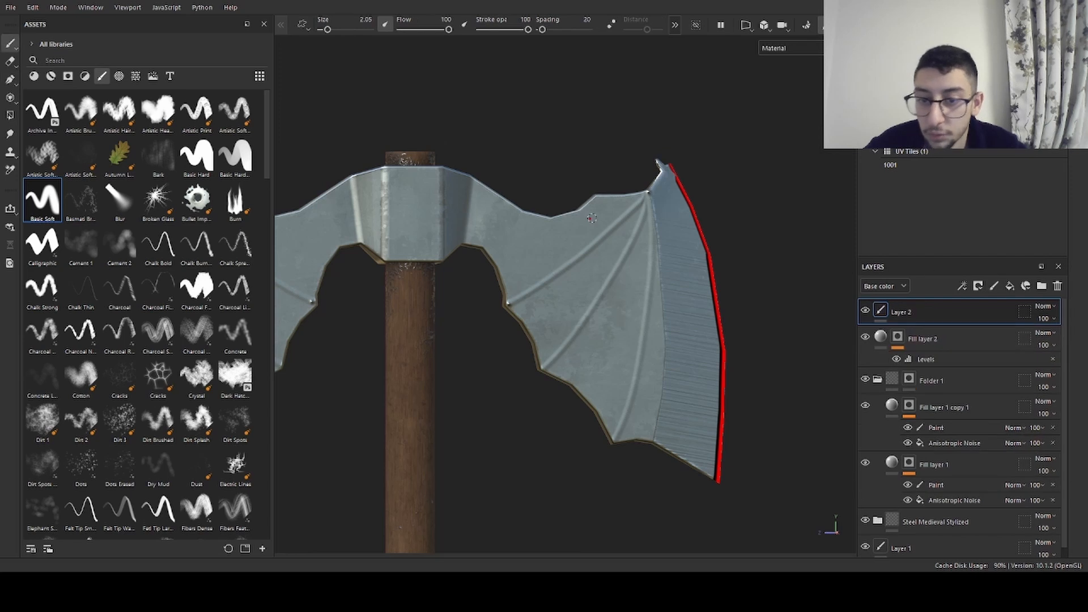
scroll(709, 193, up, 3)
scroll(663, 213, up, 5)
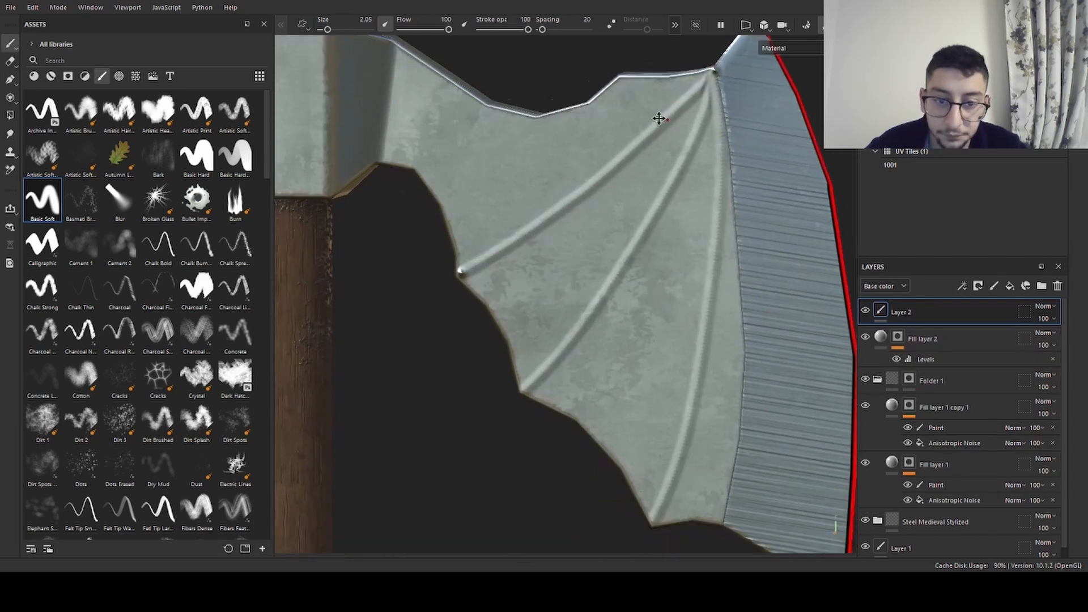
click(41, 154)
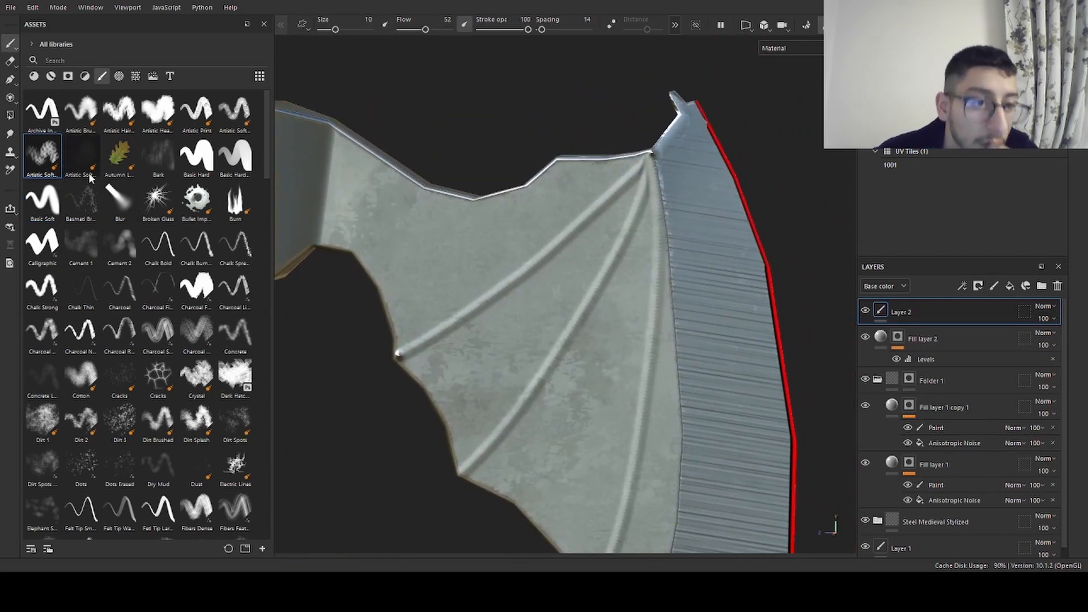
alt+middle_drag(548, 291, 567, 254)
ctrl+right_drag(584, 238, 572, 241)
scroll(574, 243, up, 2)
scroll(612, 233, up, 1)
alt+drag(612, 233, 607, 223)
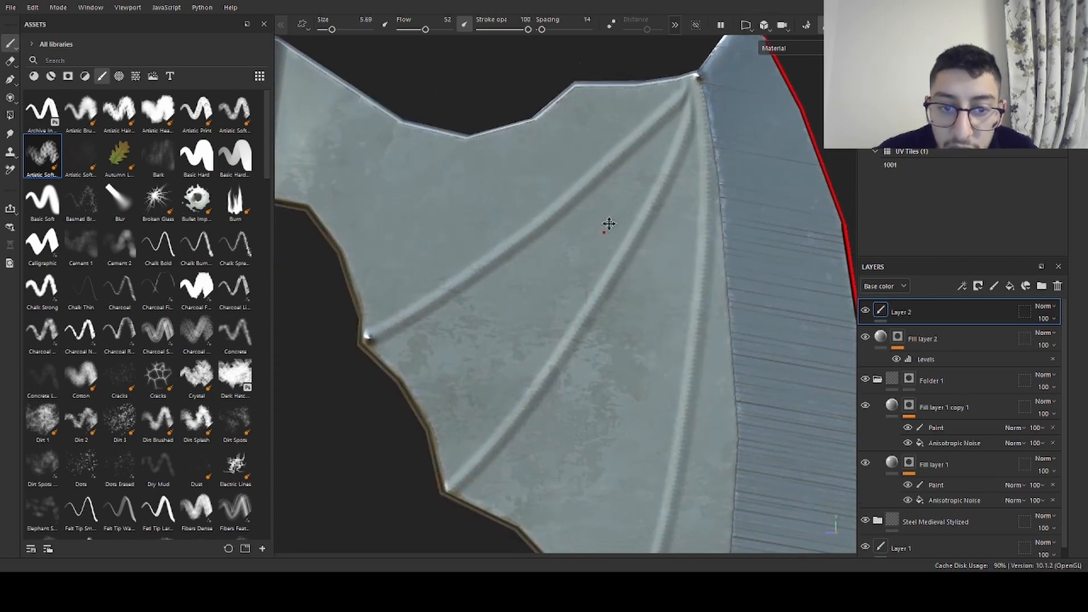
- Try an Artistic Soft brush stroke on the blade surface between the ridges, and undo it
alt+middle_drag(604, 266, 646, 217)
drag(546, 266, 618, 215)
key(ctrl+z)
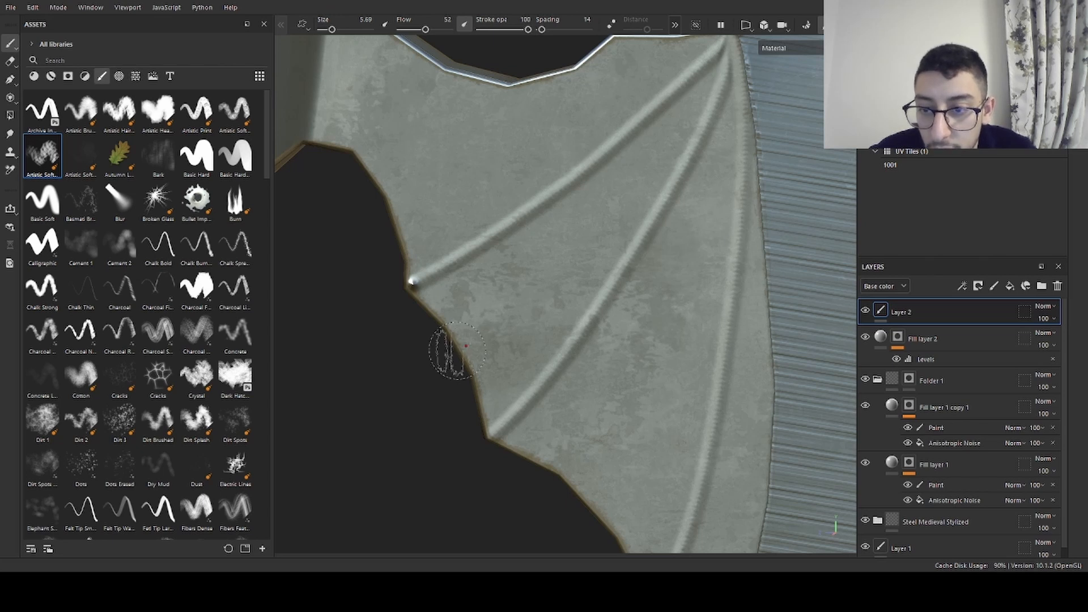
- Add a fill layer above Fill layer 2 that leaves the base colour untouched, and give it a black mask
click(1010, 286)
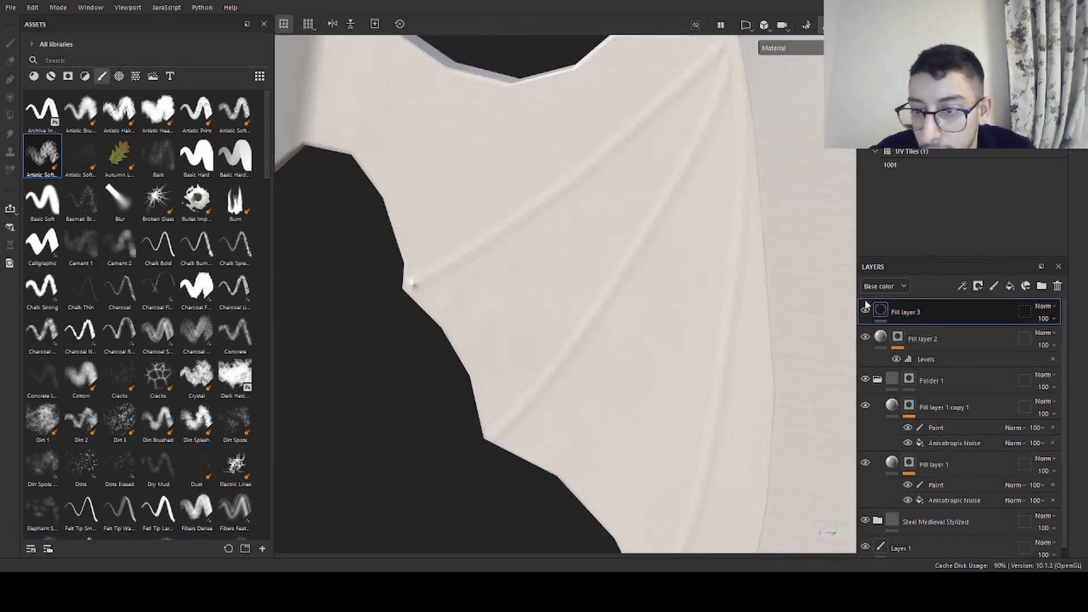
click(706, 336)
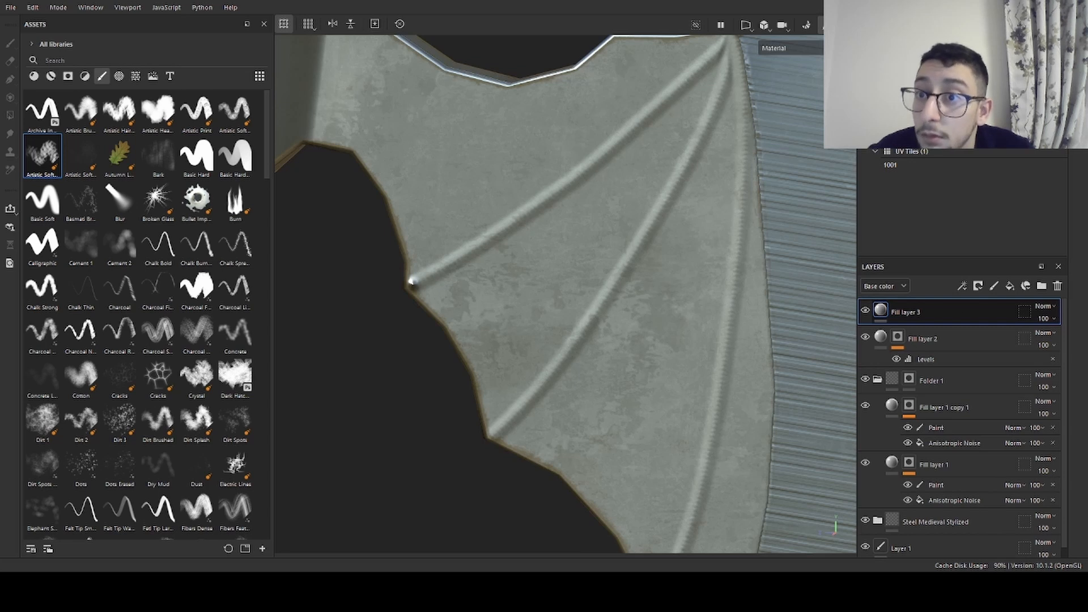
click(938, 332)
- Set up the Paint tool for the new mask with the textured Artistic Soft brush, size 6.99 and flow 1
click(10, 43)
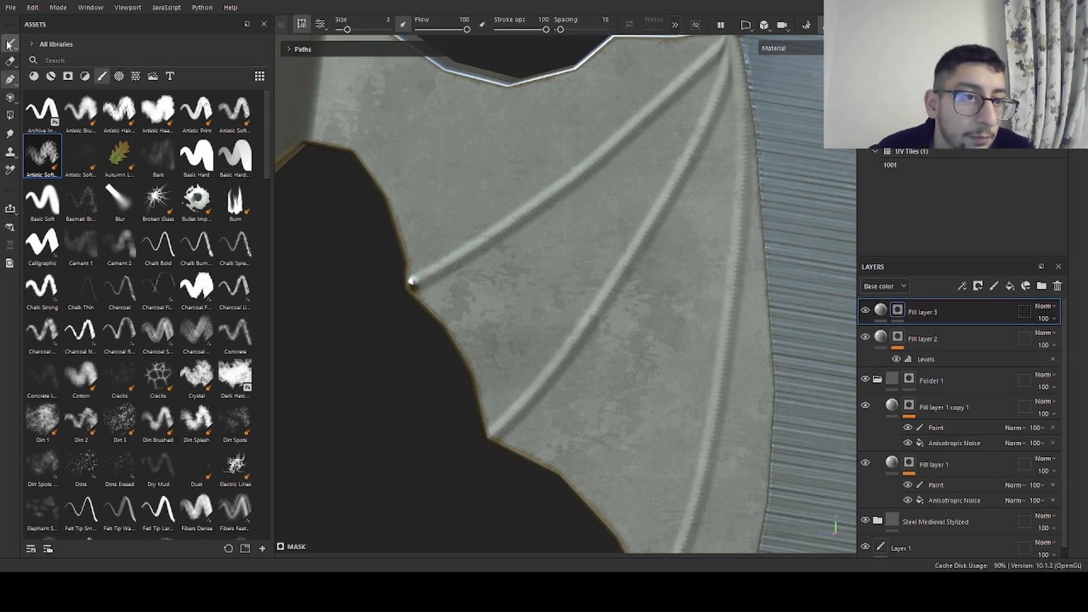
key(bracketright)
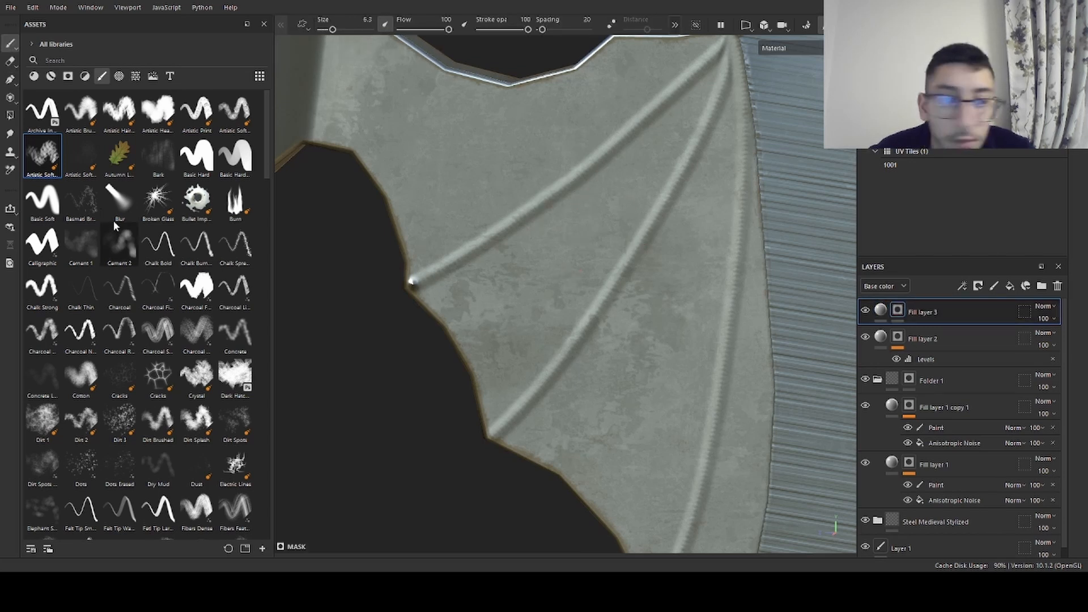
click(53, 160)
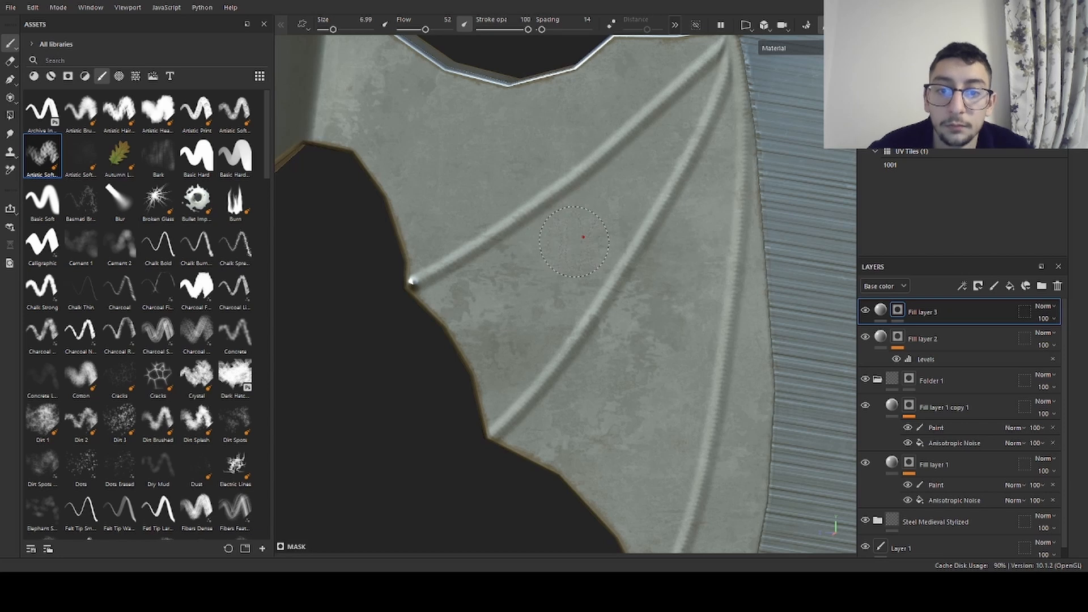
key(bracketright)
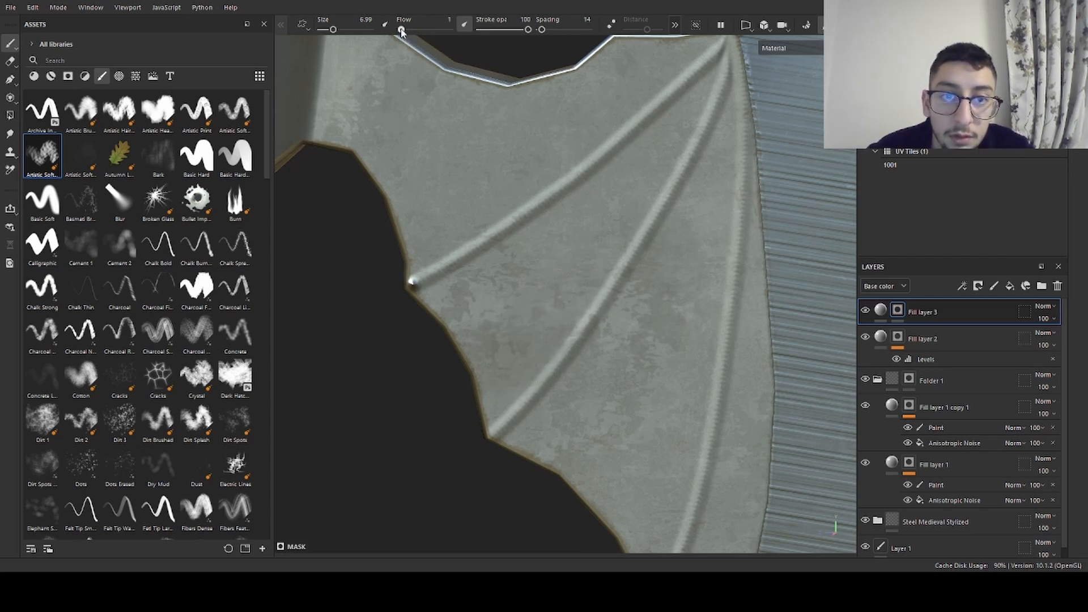
- Paint subtle surface texture into Fill layer 3's mask between and around the first blade's ridges, enlarging the brush to 11.15
ctrl+right_drag(586, 227, 621, 226)
drag(556, 290, 542, 325)
ctrl+right_drag(550, 322, 491, 322)
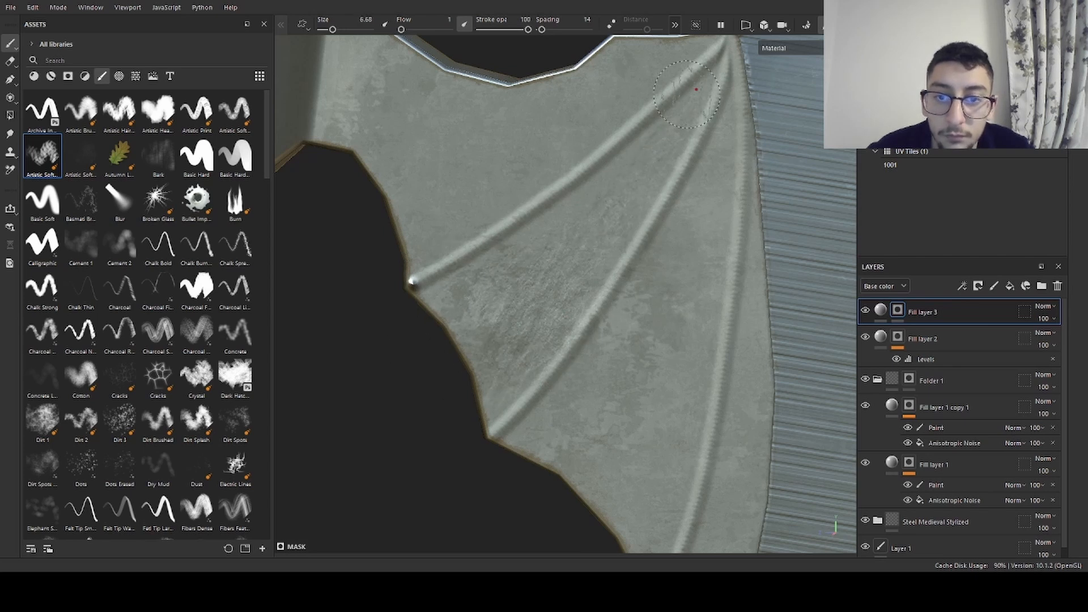
ctrl+right_drag(677, 227, 689, 226)
scroll(690, 226, down, 3)
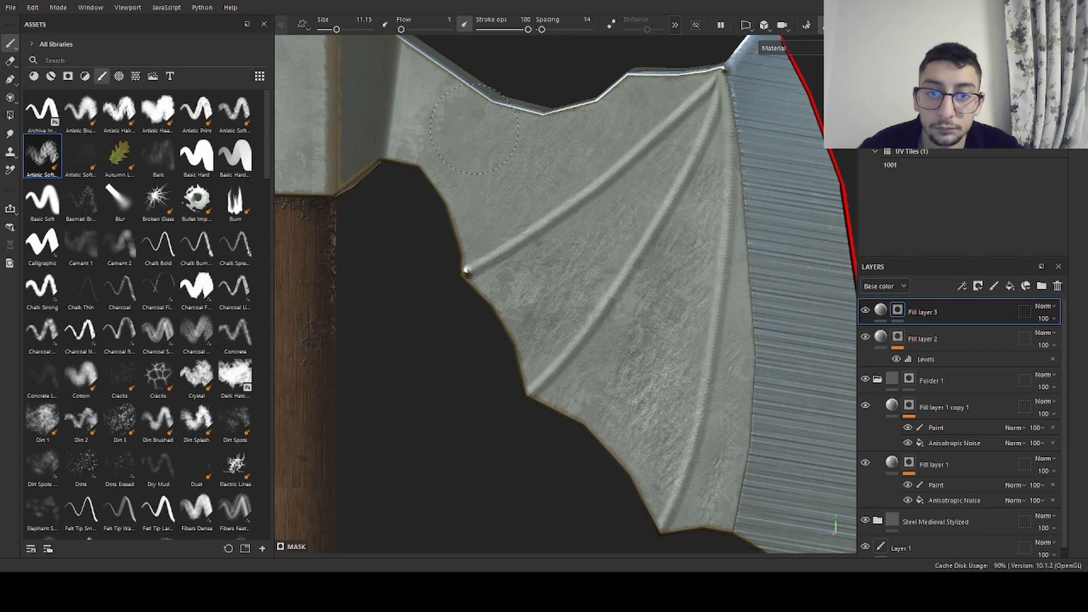
- Paint the same subtle texture over the opposite blade's surface with the brush size reduced to 8.65
middle_drag(369, 179, 561, 166)
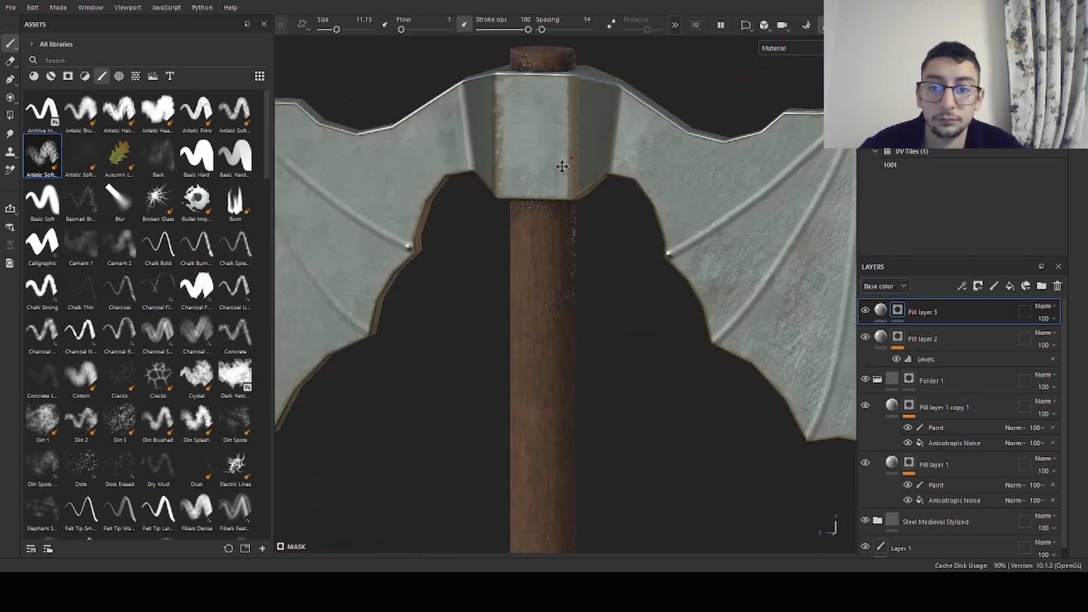
alt+drag(562, 166, 696, 245)
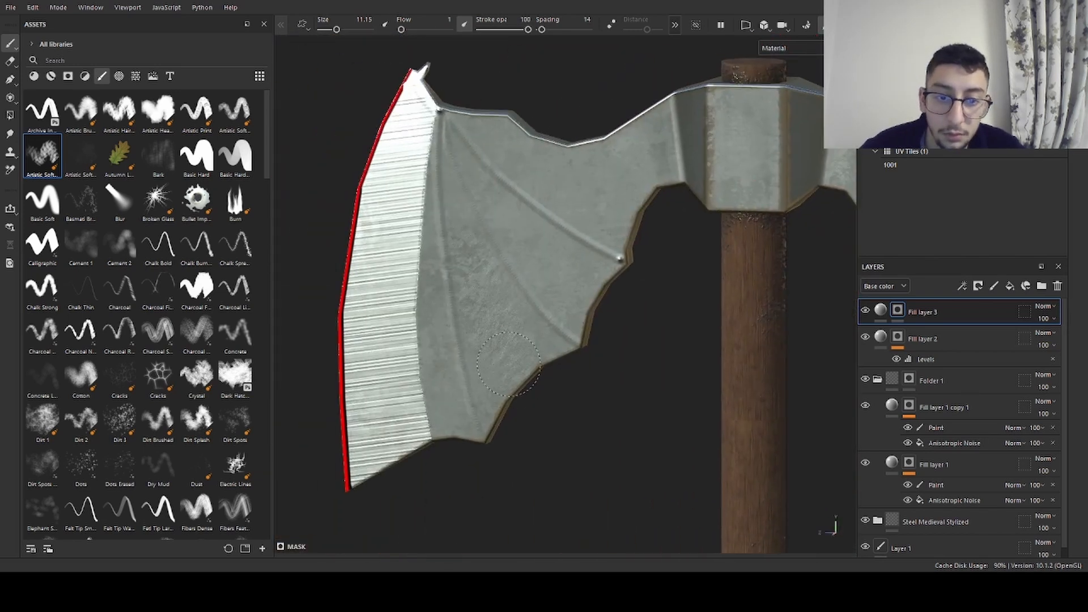
ctrl+right_drag(585, 310, 570, 310)
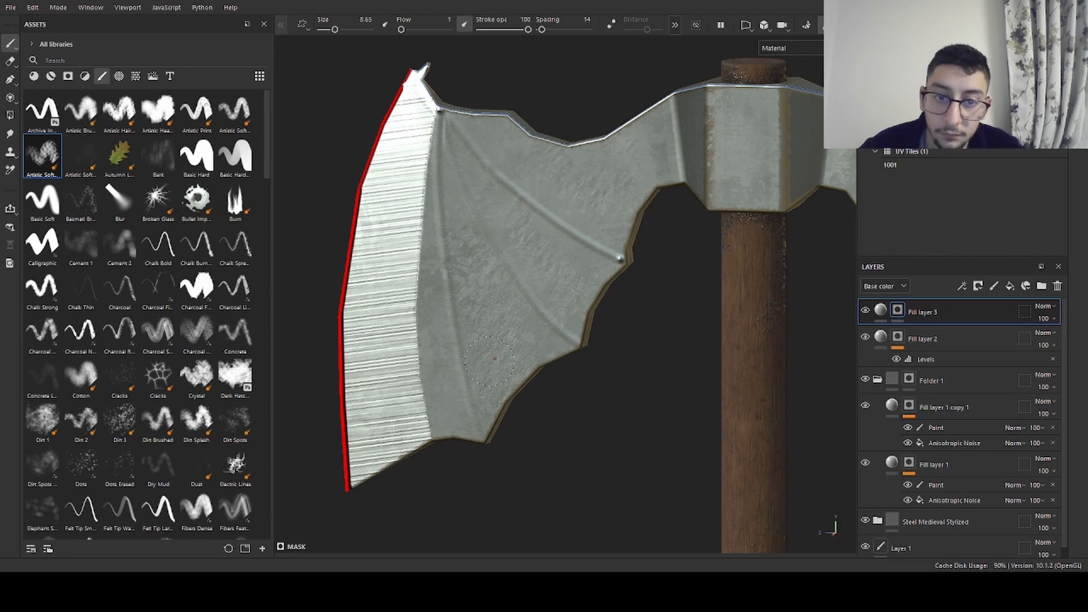
alt+drag(442, 328, 468, 243)
alt+right_drag(469, 244, 718, 244)
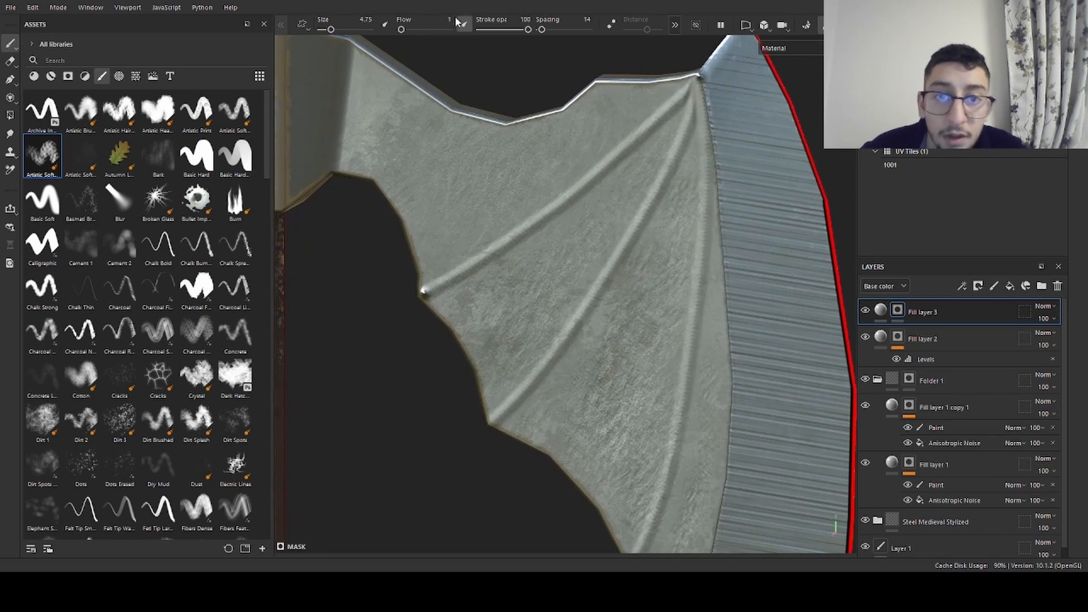
- Try to paint stronger texture between the blade's ridges in Fill layer 3's mask with flow 8, enlarging the brush to 5.78
click(404, 30)
drag(620, 252, 502, 326)
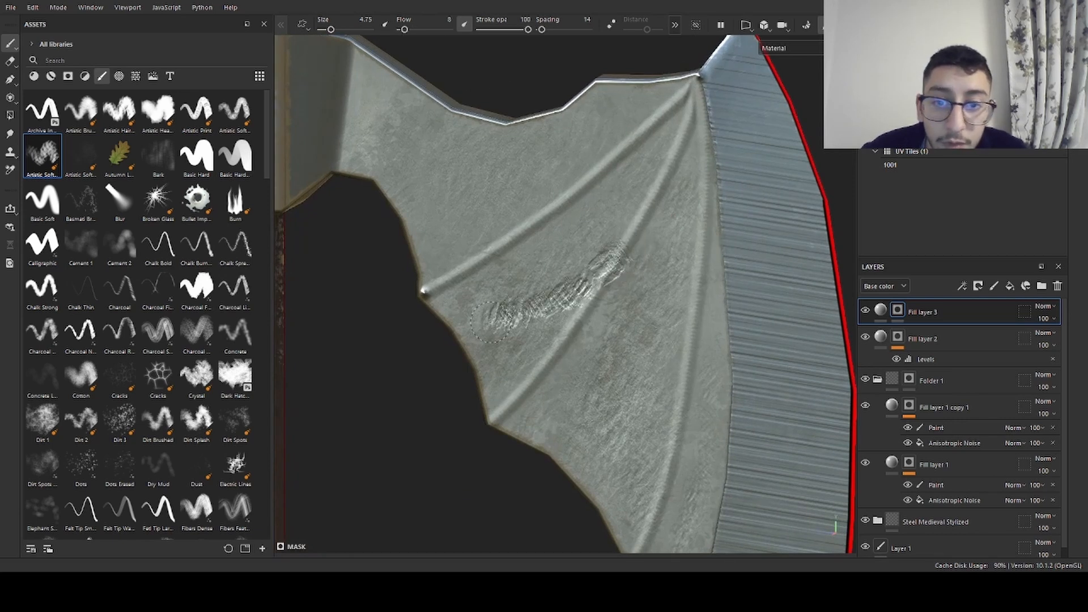
key(ctrl+z)
ctrl+right_drag(588, 191, 624, 192)
drag(602, 192, 488, 337)
key(ctrl+z)
mouse_move(595, 222)
mouse_down()
mouse_move(555, 277)
mouse_move(530, 258)
mouse_move(468, 346)
mouse_up()
mouse_move(686, 202)
mouse_down()
mouse_move(658, 371)
mouse_move(536, 460)
mouse_move(623, 316)
mouse_up()
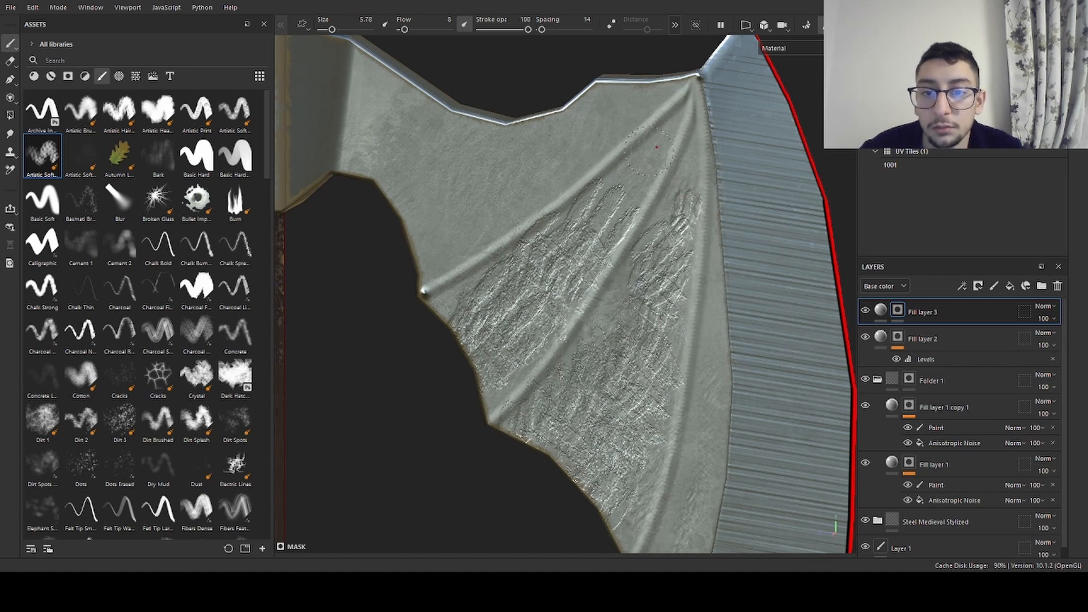
scroll(669, 255, down, 5)
middle_drag(615, 262, 571, 250)
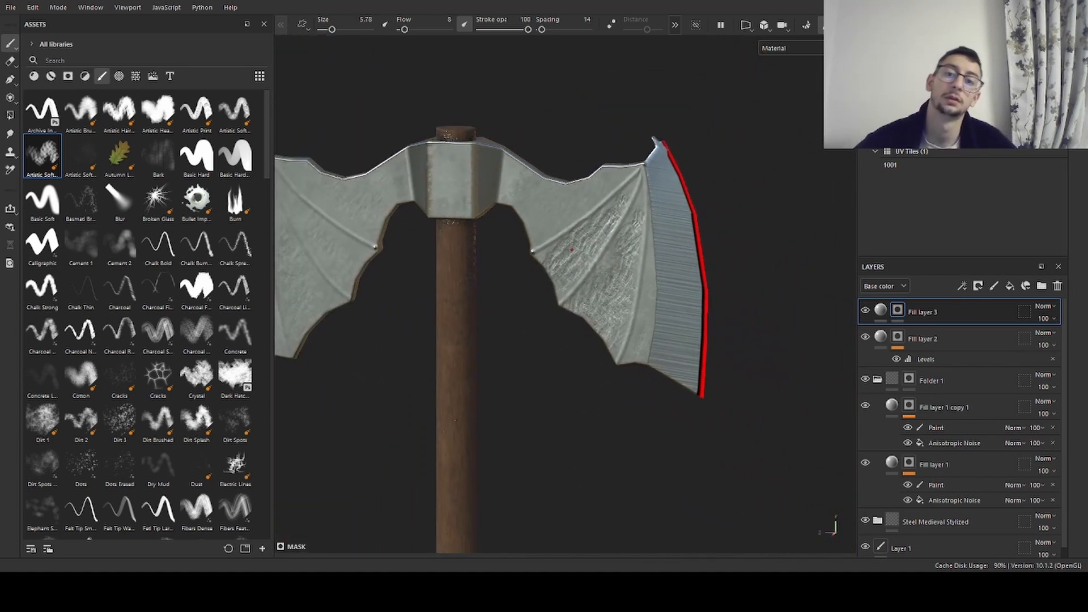
scroll(656, 287, up, 5)
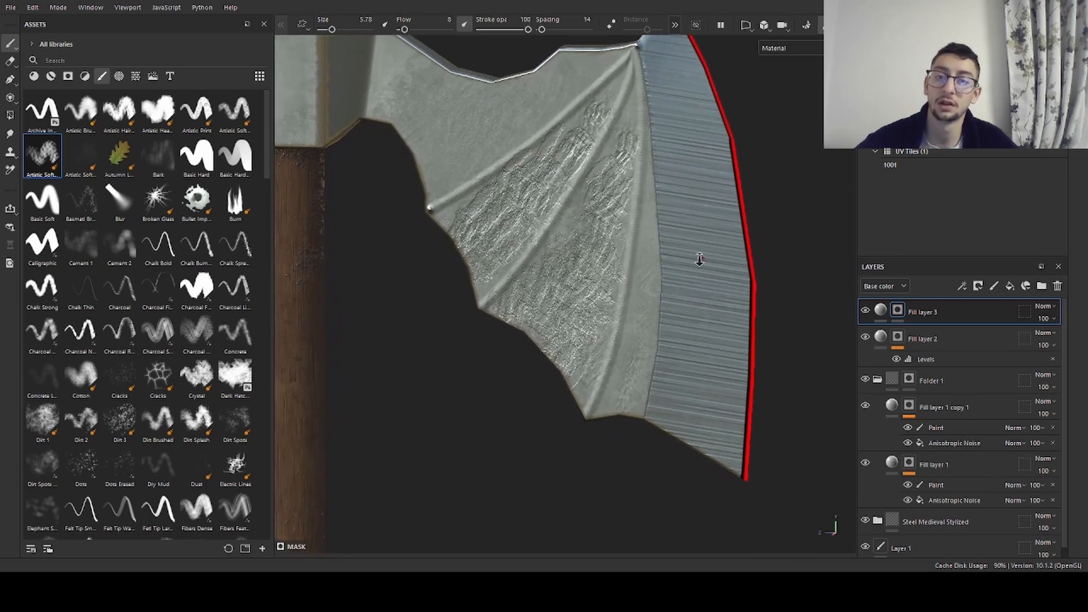
- Try to extend the texture towards the cutting edge with brush size 4.25 and flow 2, and undo the heavier texture strokes
drag(644, 307, 627, 363)
key(ctrl+z)
ctrl+right_drag(650, 257, 657, 254)
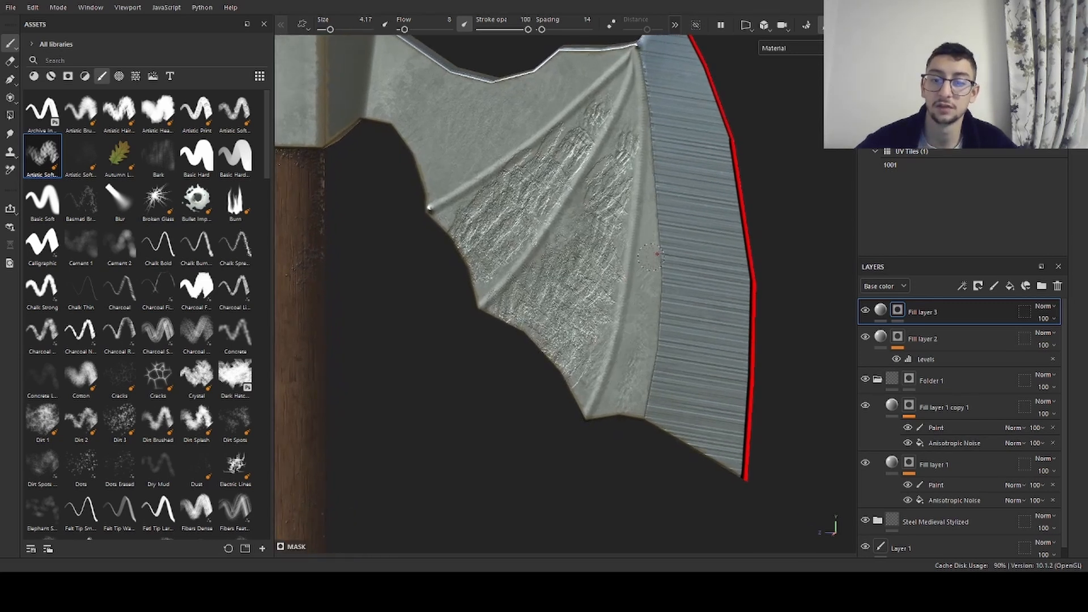
drag(404, 29, 401, 30)
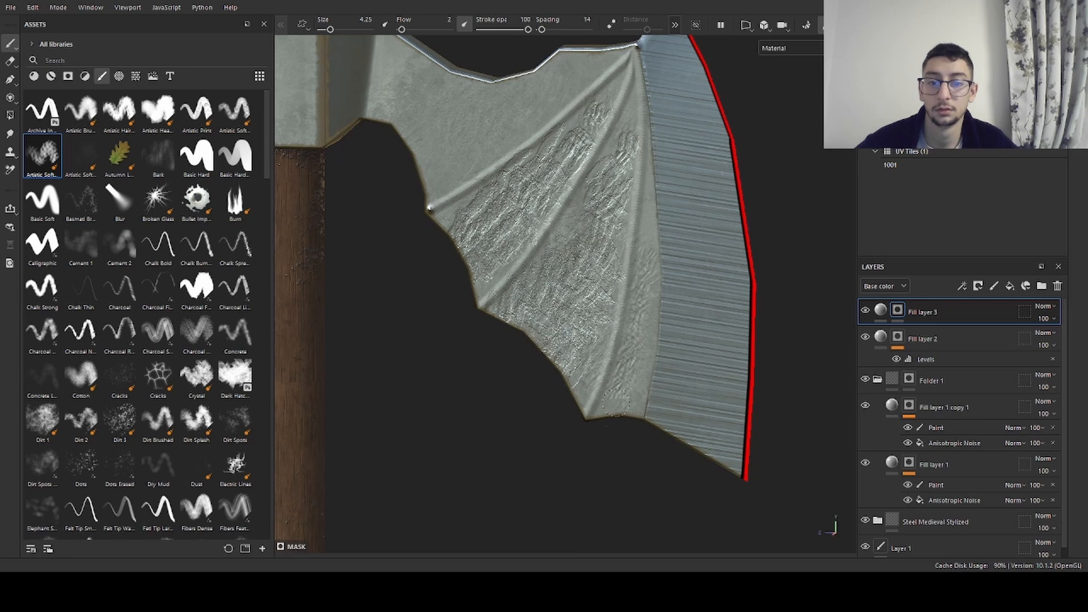
alt+right_drag(660, 325, 562, 280)
alt+middle_drag(561, 281, 581, 266)
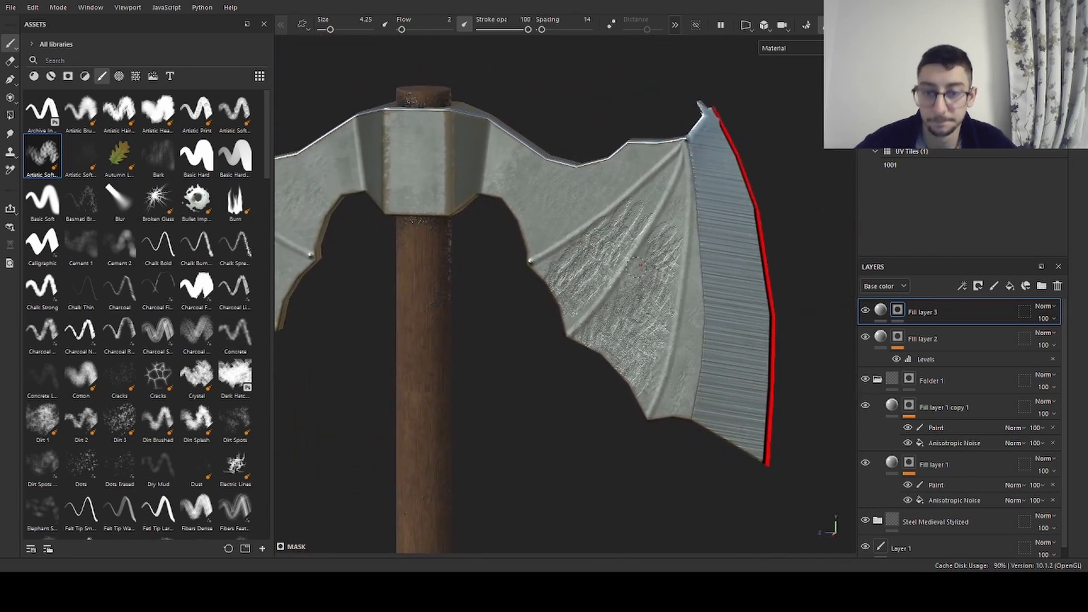
alt+middle_drag(638, 263, 701, 262)
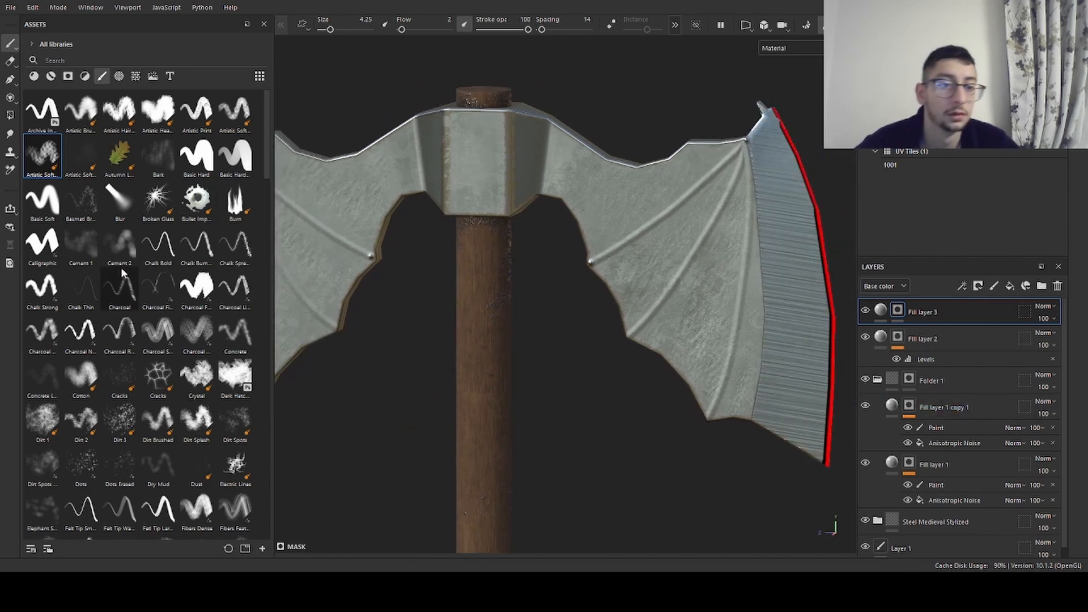
- Choose the Cracks brush, try it between the blade's ridges while reducing its size to 7.12, and undo the test strokes
click(168, 366)
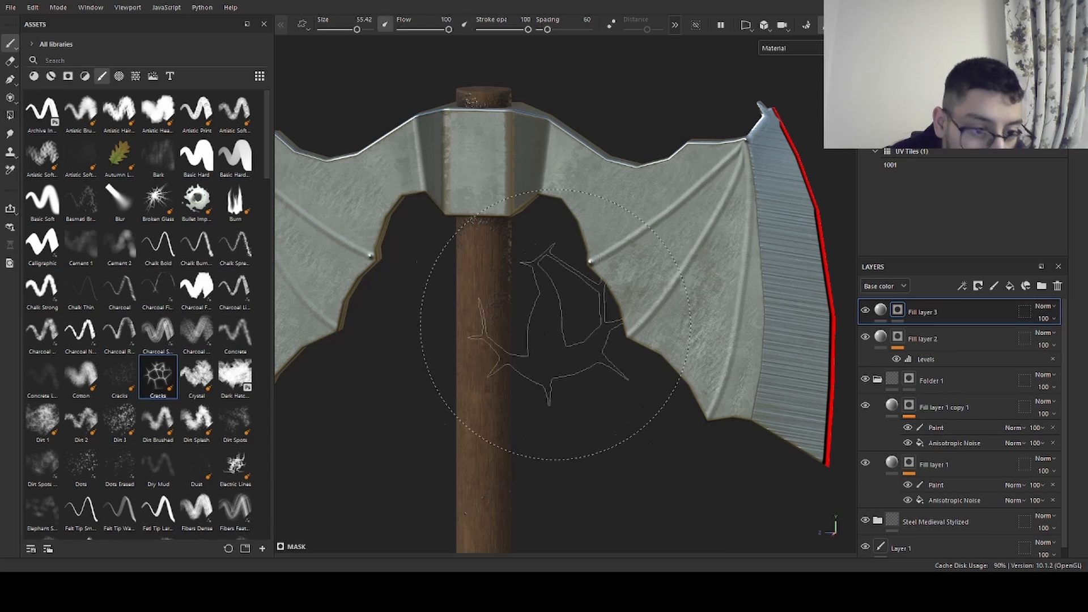
ctrl+right_drag(690, 286, 637, 285)
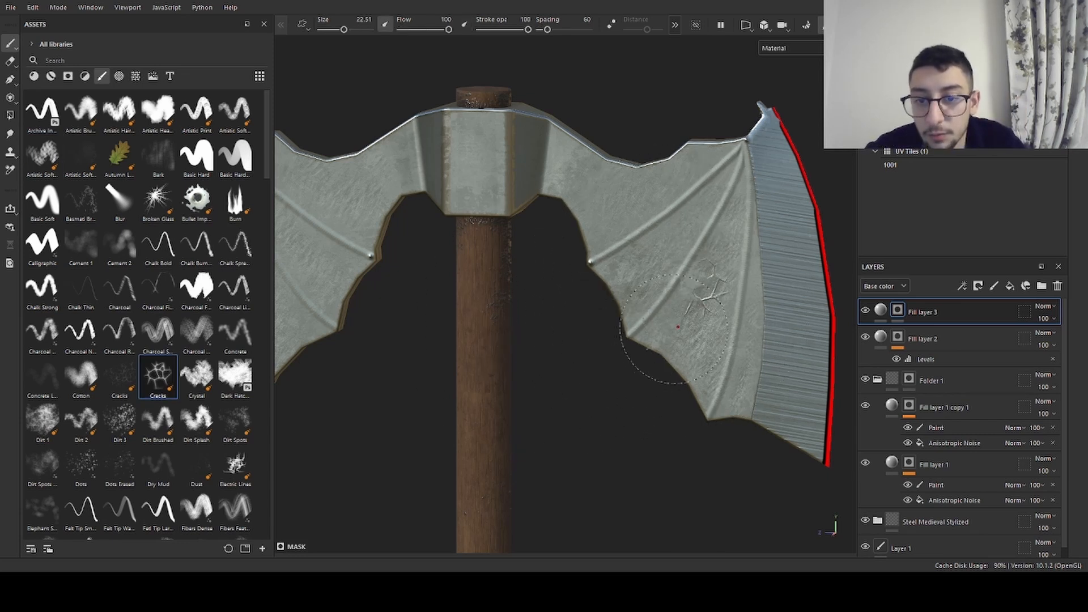
mouse_move(675, 329)
ctrl+right_down()
mouse_move(665, 328)
mouse_move(737, 321)
ctrl+right_up()
alt+middle_drag(737, 320, 623, 293)
alt+right_drag(623, 294, 717, 272)
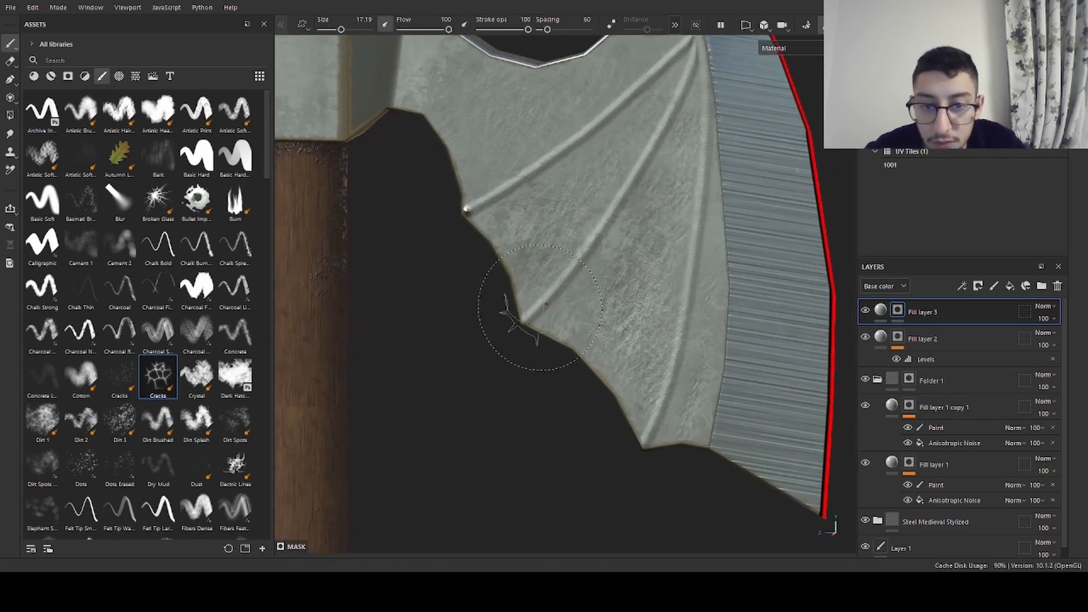
drag(554, 293, 650, 152)
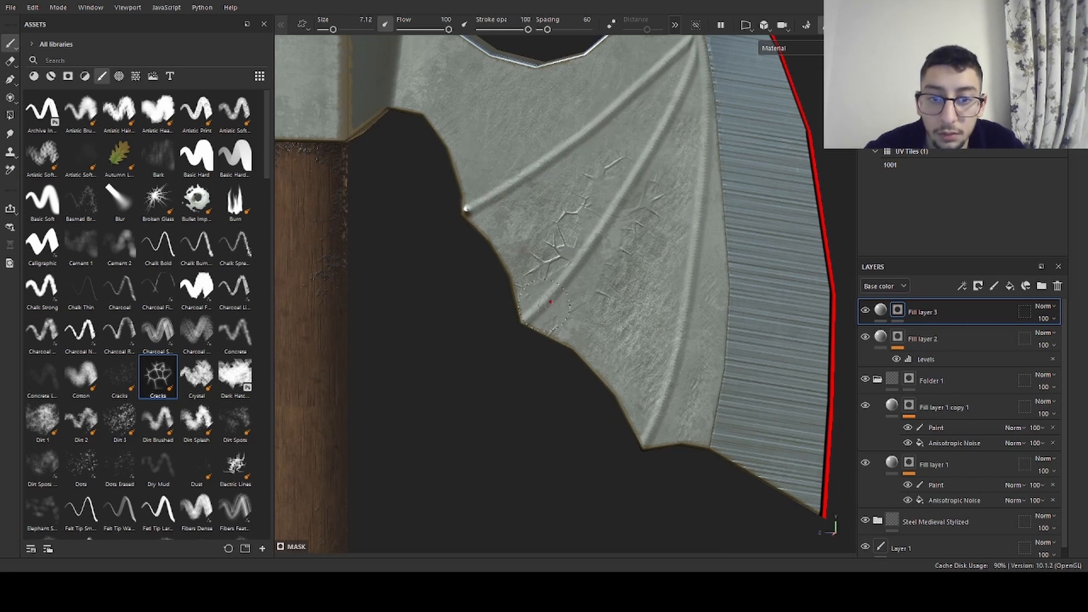
key(ctrl+z)
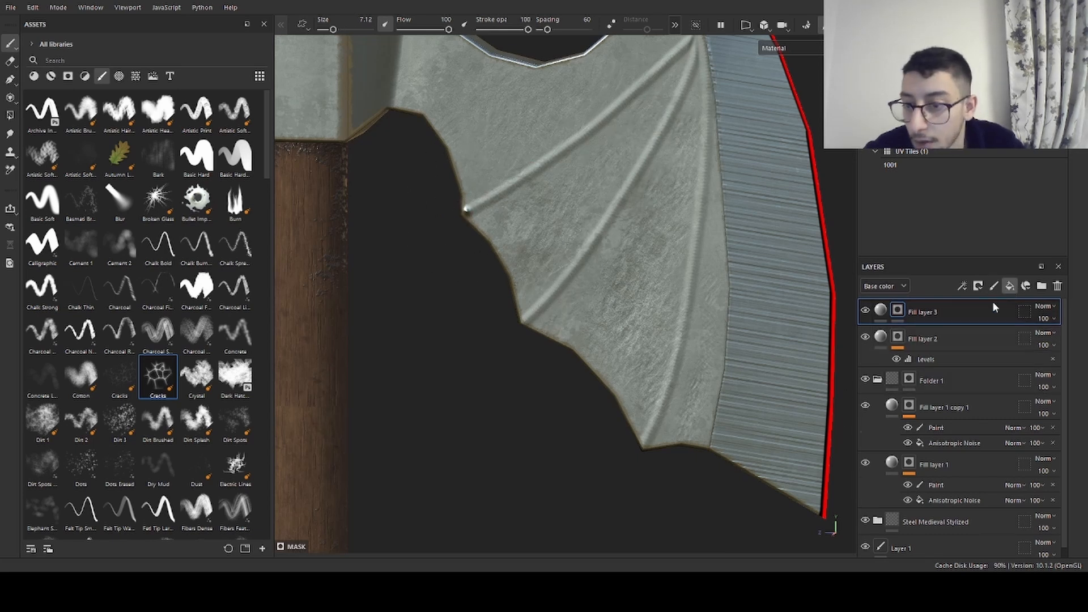
- Add a fill layer above Fill layer 3, give it a black mask and set the Cracks brush size to 11.9
click(1009, 285)
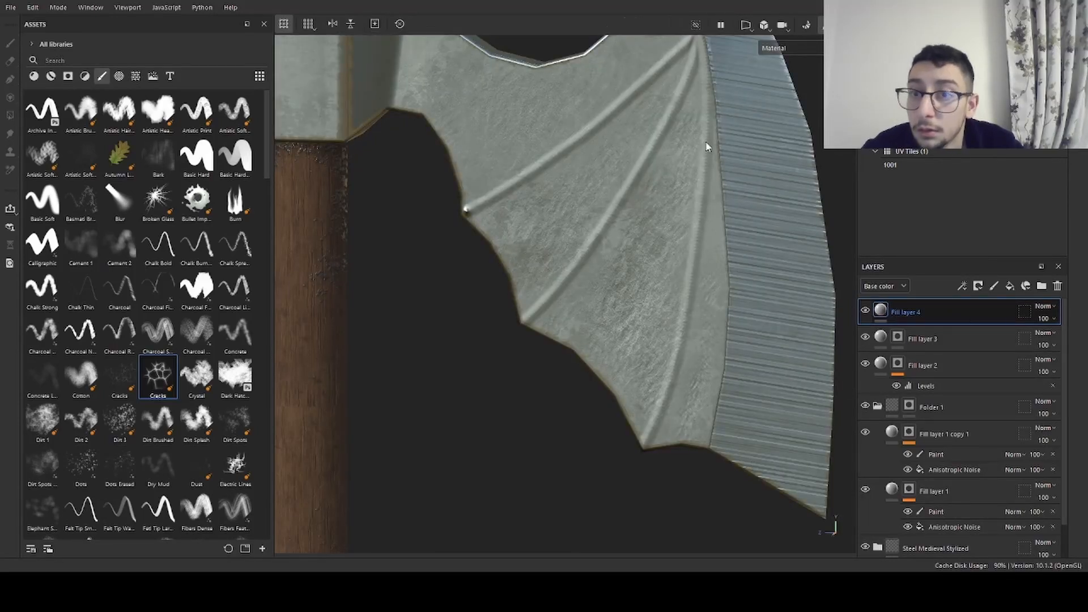
click(670, 116)
drag(681, 89, 653, 170)
key(ctrl+z)
ctrl+right_drag(676, 83, 683, 83)
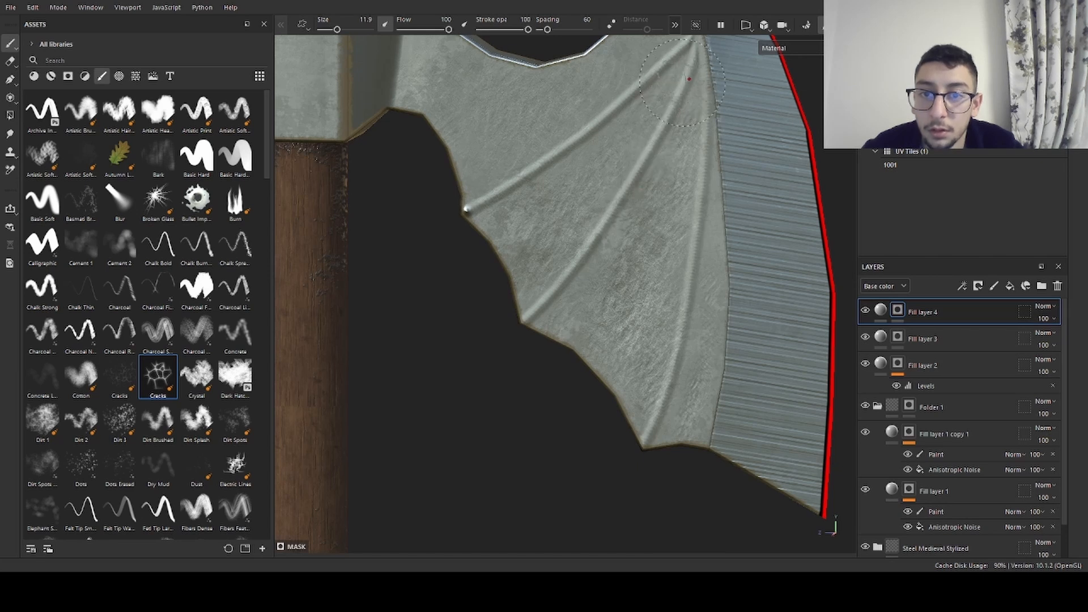
- Paint cracks along the blade's three ridges in Fill layer 4's mask and soften the relief in the layer's fill settings
mouse_move(682, 82)
mouse_down()
mouse_move(613, 240)
mouse_move(584, 244)
mouse_move(521, 297)
mouse_move(541, 308)
mouse_up()
mouse_move(704, 161)
mouse_down()
mouse_move(676, 373)
mouse_move(646, 443)
mouse_up()
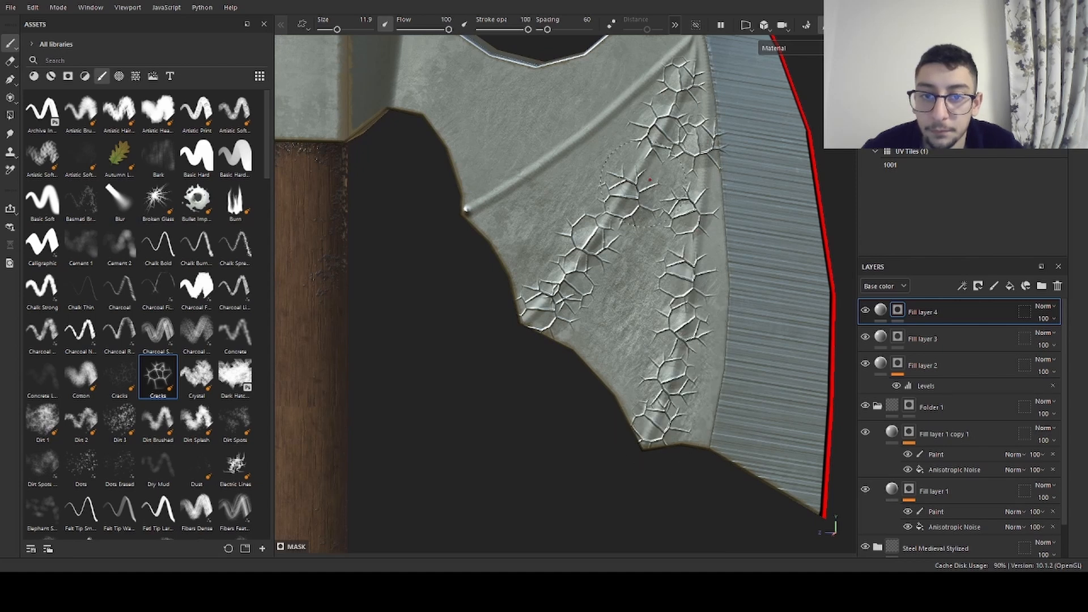
click(664, 66)
drag(610, 110, 465, 210)
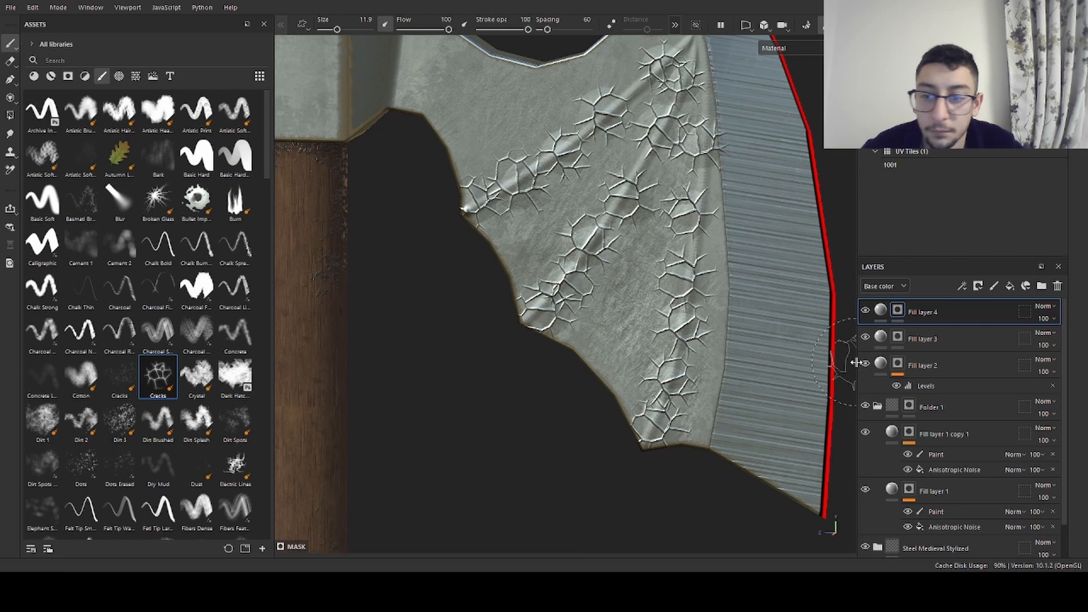
click(880, 310)
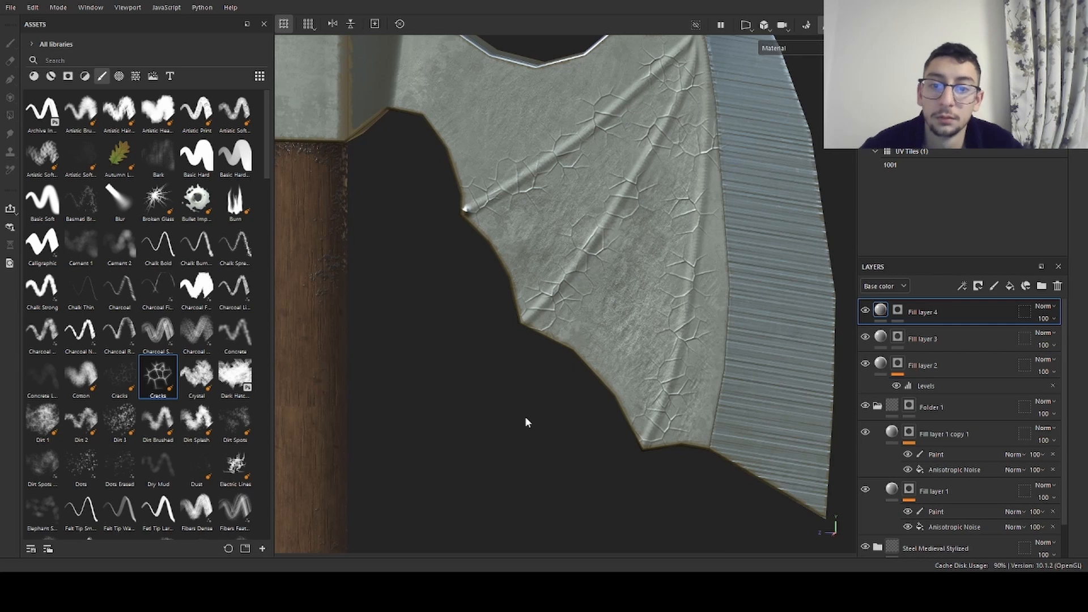
click(898, 310)
- Paint matching cracks along the opposite blade's three ridges in the mask, starting at brush size 8.94 and enlarging it to 10.17
alt+right_drag(617, 199, 639, 201)
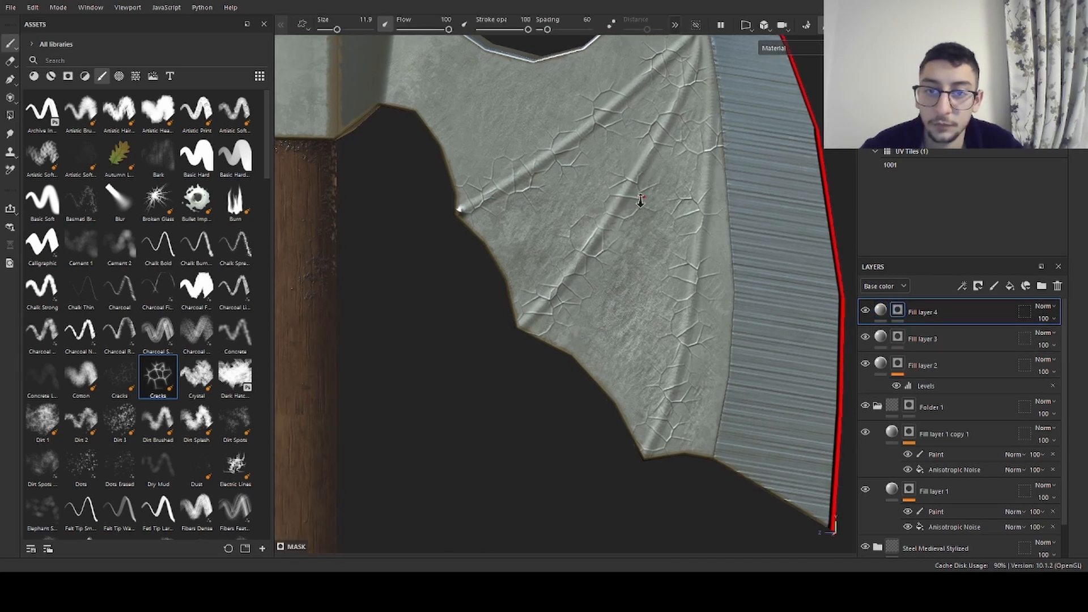
alt+middle_drag(329, 176, 751, 279)
alt+middle_drag(563, 291, 653, 304)
ctrl+right_drag(652, 304, 649, 303)
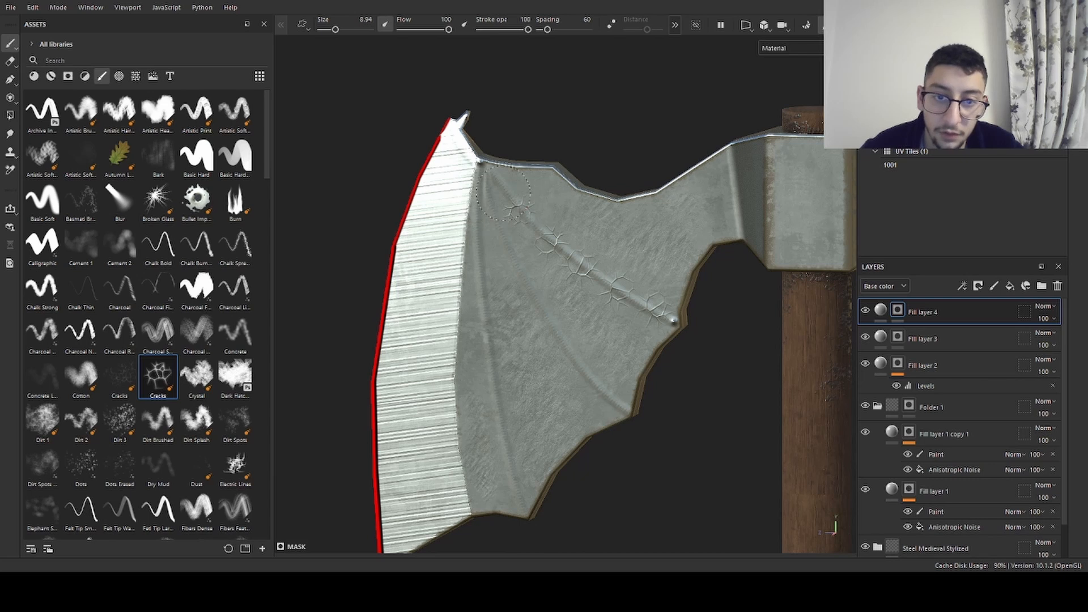
drag(547, 320, 575, 353)
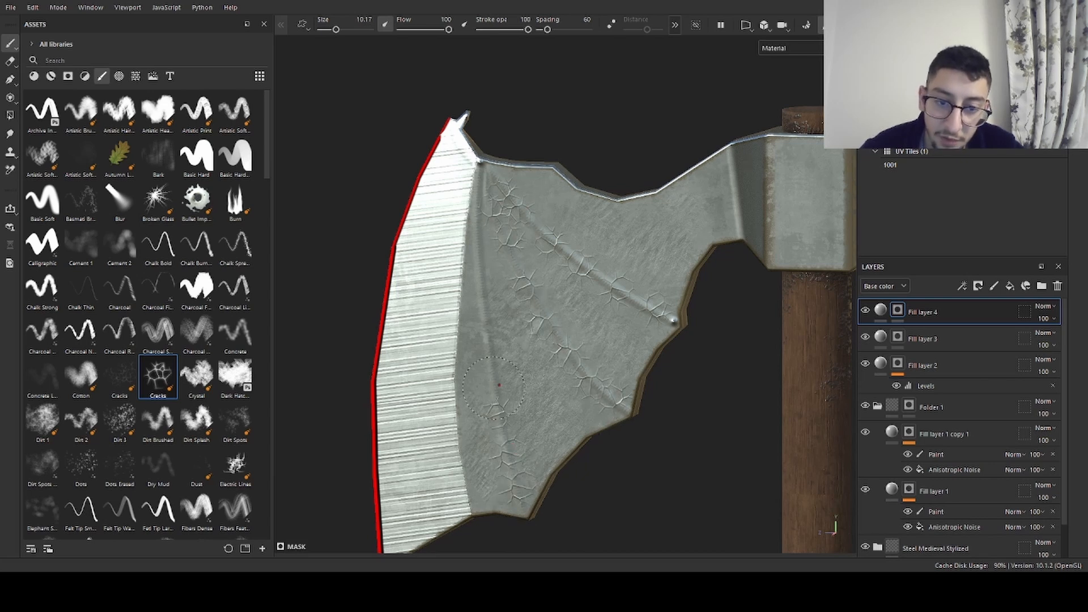
- Trace the first blade's middle ridge with a size 3 Path tool stroke in Fill layer 4's mask
alt+drag(487, 245, 492, 193)
alt+right_drag(492, 192, 509, 194)
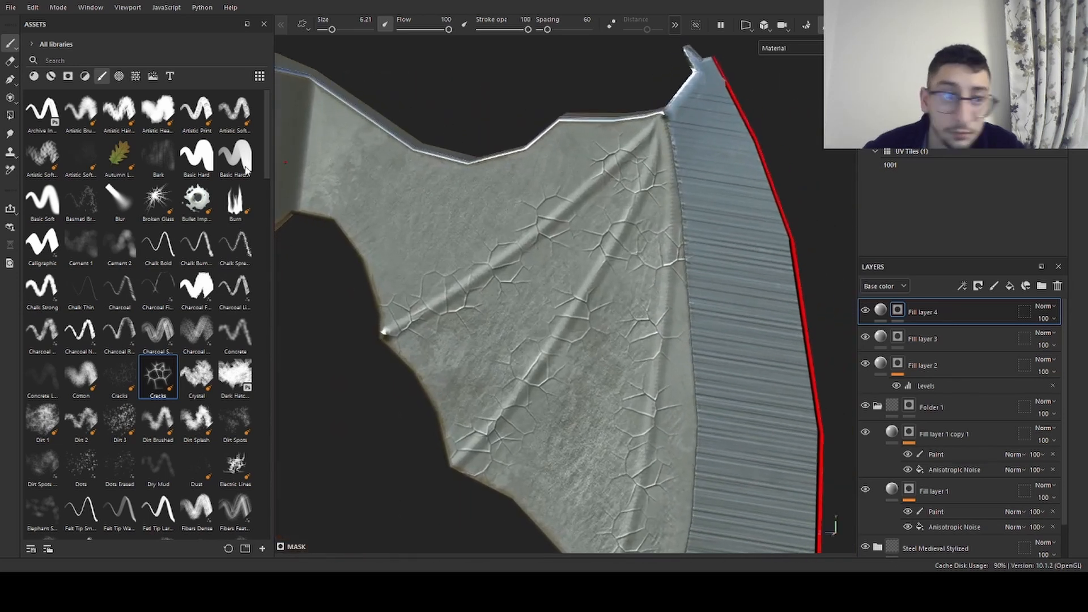
click(10, 79)
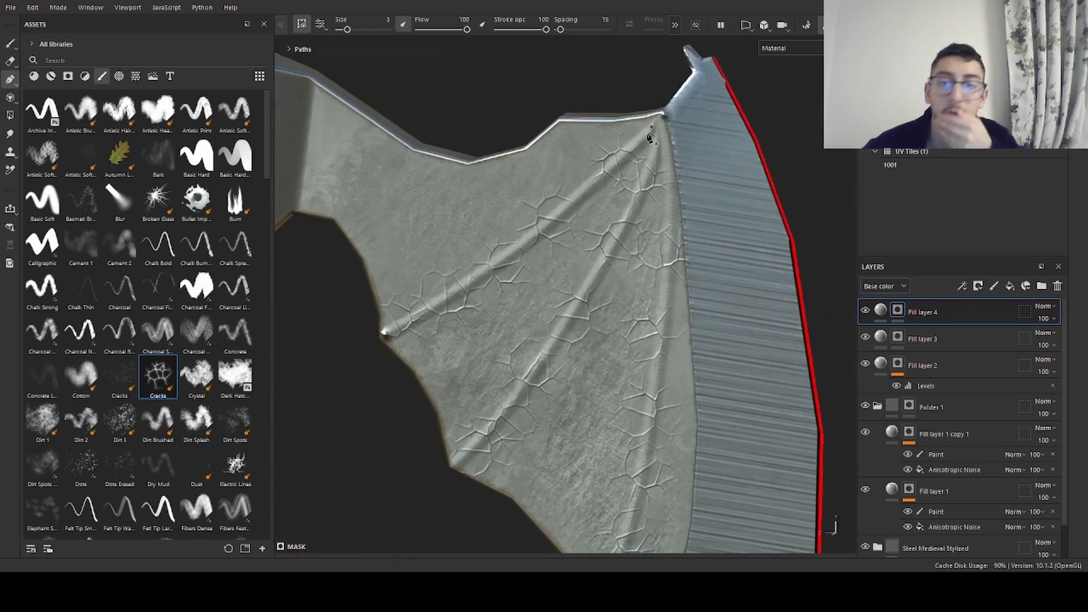
click(660, 116)
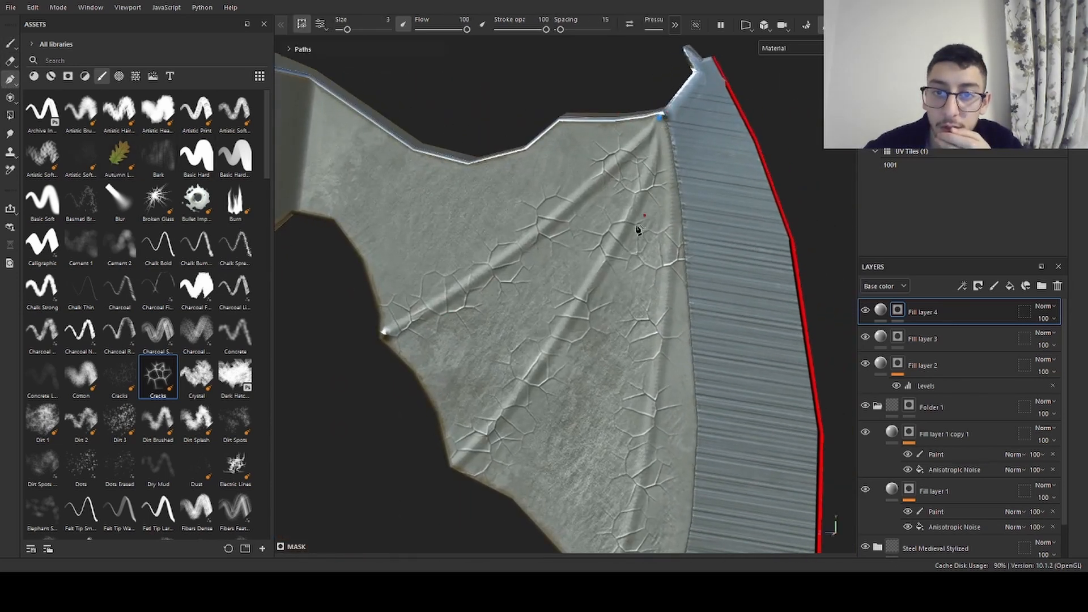
click(584, 297)
click(456, 463)
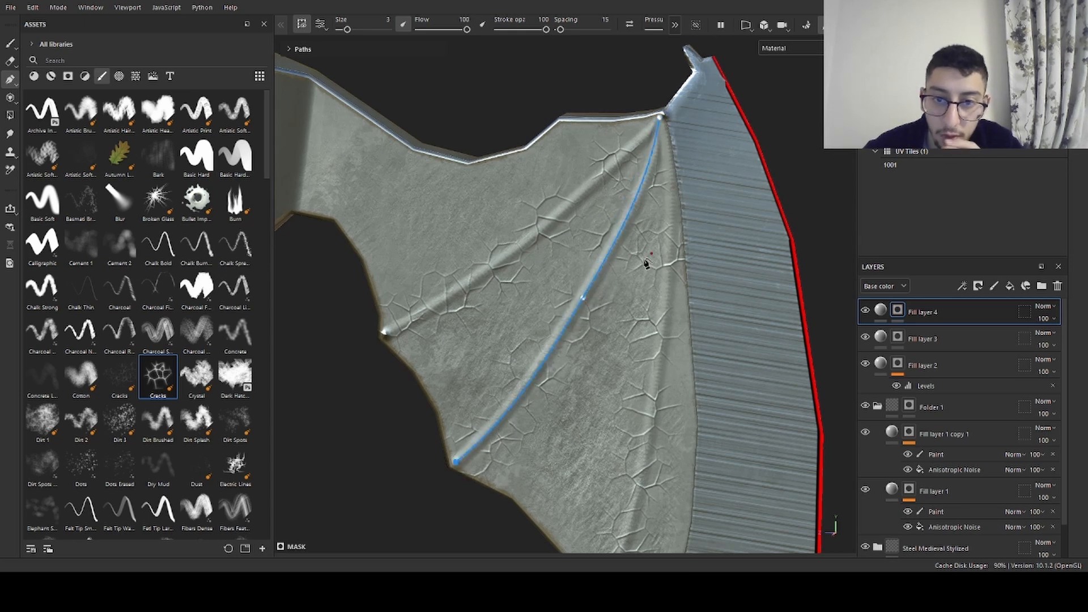
key(Return)
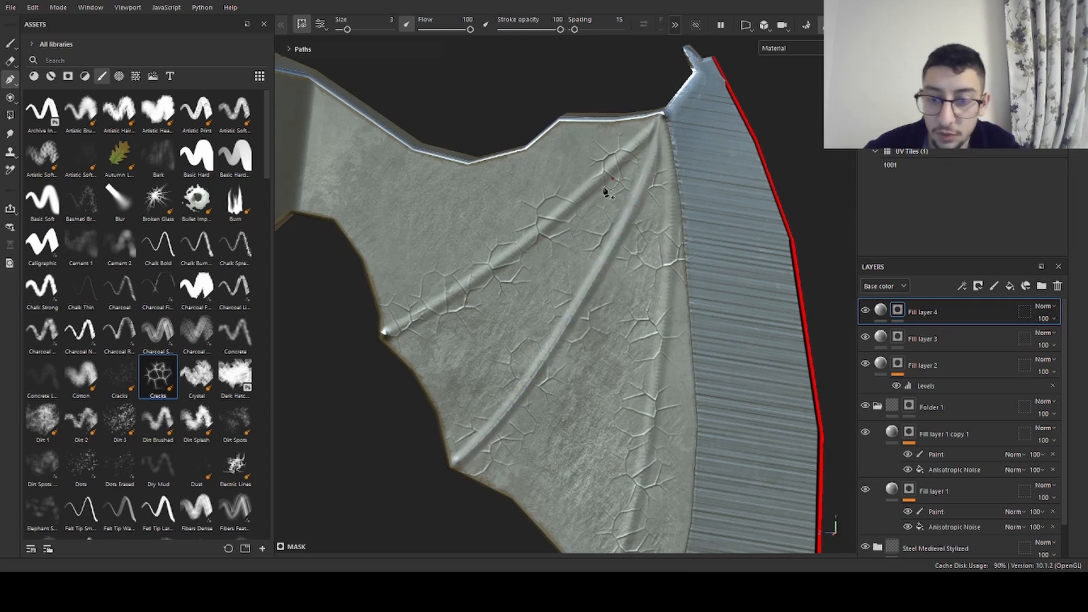
- Trace a three-point path along the first blade's upper ridge, from the inner tip to the upper corner
click(385, 333)
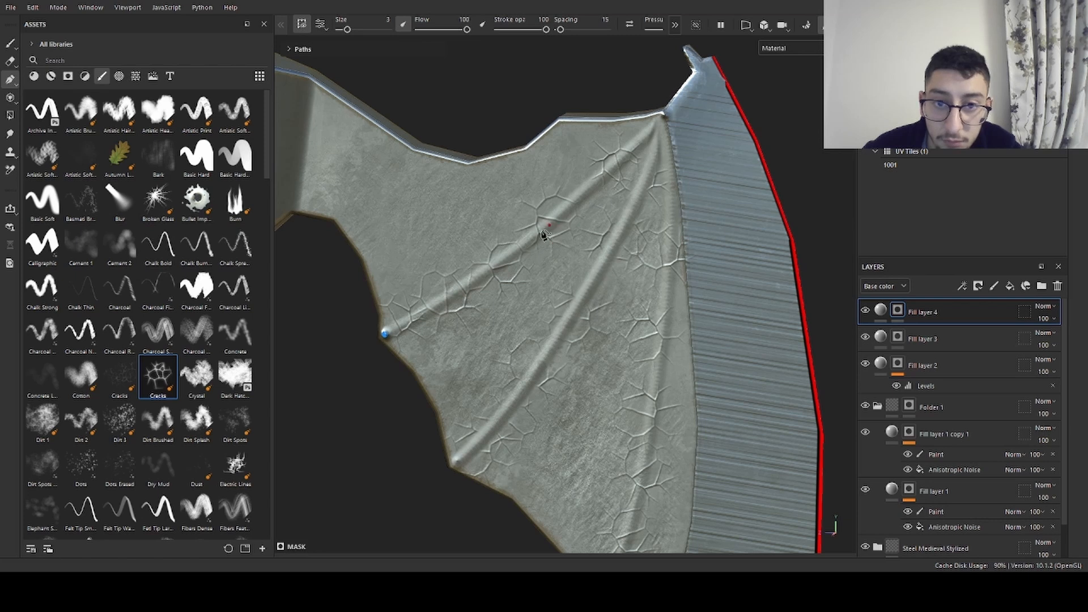
click(541, 231)
click(651, 130)
key(Return)
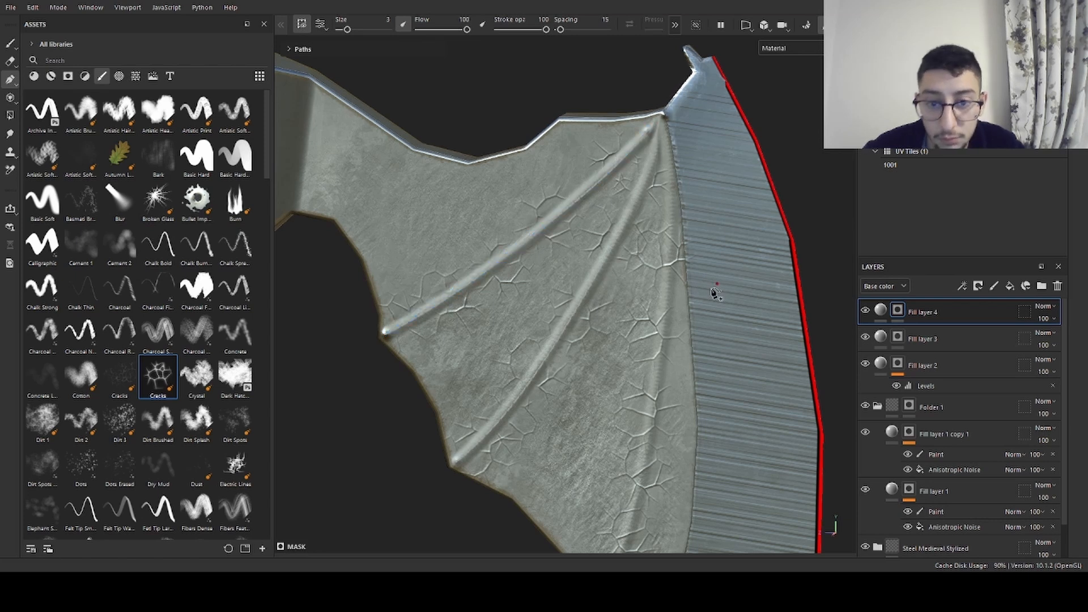
- Trace a three-point path along the first blade's ridge nearest the cutting edge, from the lower tip to the upper corner
scroll(716, 290, down, 1)
click(641, 222)
alt+middle_drag(706, 260, 663, 170)
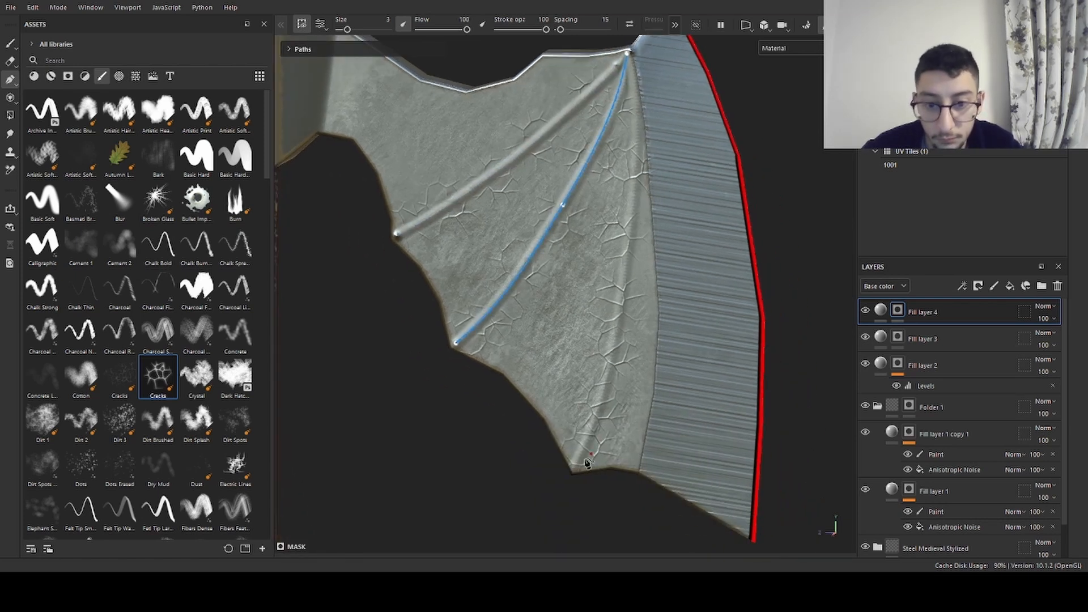
click(573, 468)
click(621, 278)
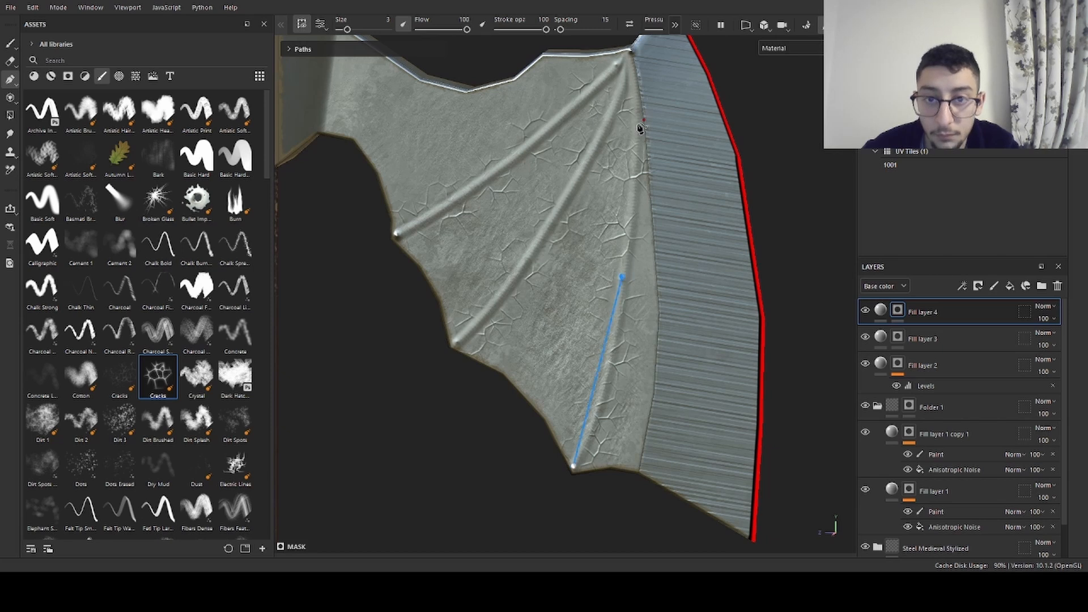
click(633, 79)
key(Return)
scroll(708, 289, down, 1)
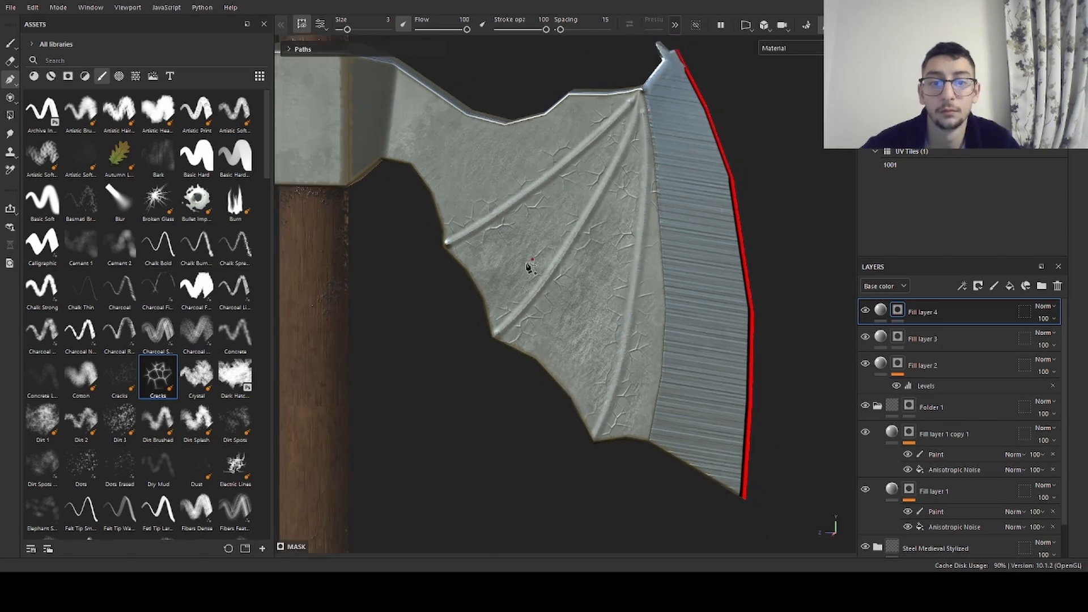
- Trace a three-point path along the opposite blade's ridge nearest its cutting edge, from the lower tip to the upper corner
alt+middle_drag(529, 267, 470, 199)
alt+drag(471, 199, 491, 229)
alt+middle_drag(533, 229, 676, 294)
alt+middle_drag(383, 221, 663, 284)
alt+middle_drag(512, 304, 705, 259)
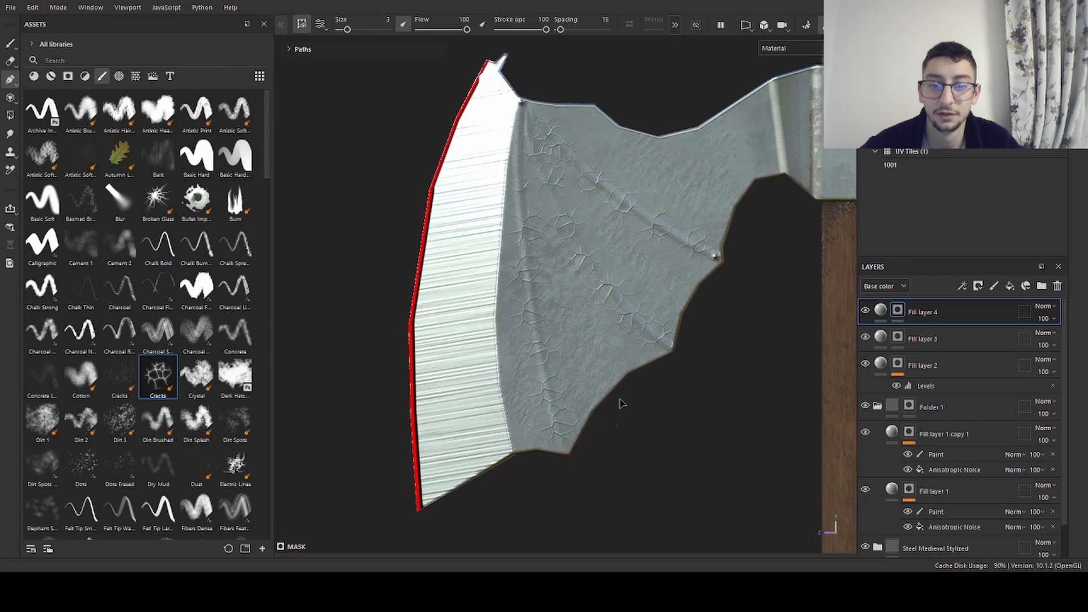
click(568, 451)
click(530, 295)
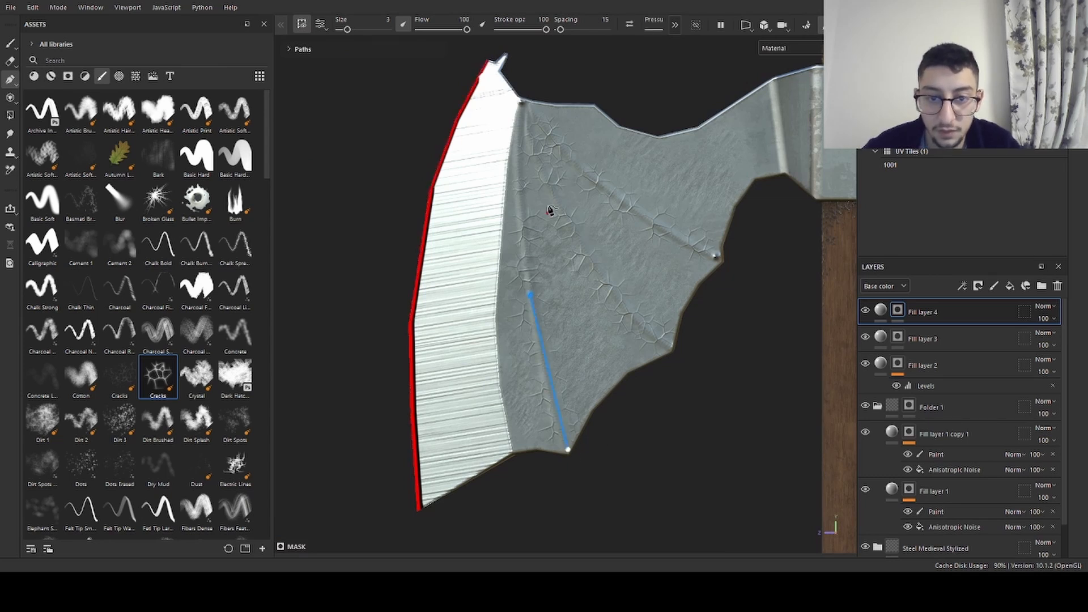
click(522, 104)
key(Escape)
- Trace a three-point path along the opposite blade's middle ridge, from its outer tip to the upper corner
click(673, 348)
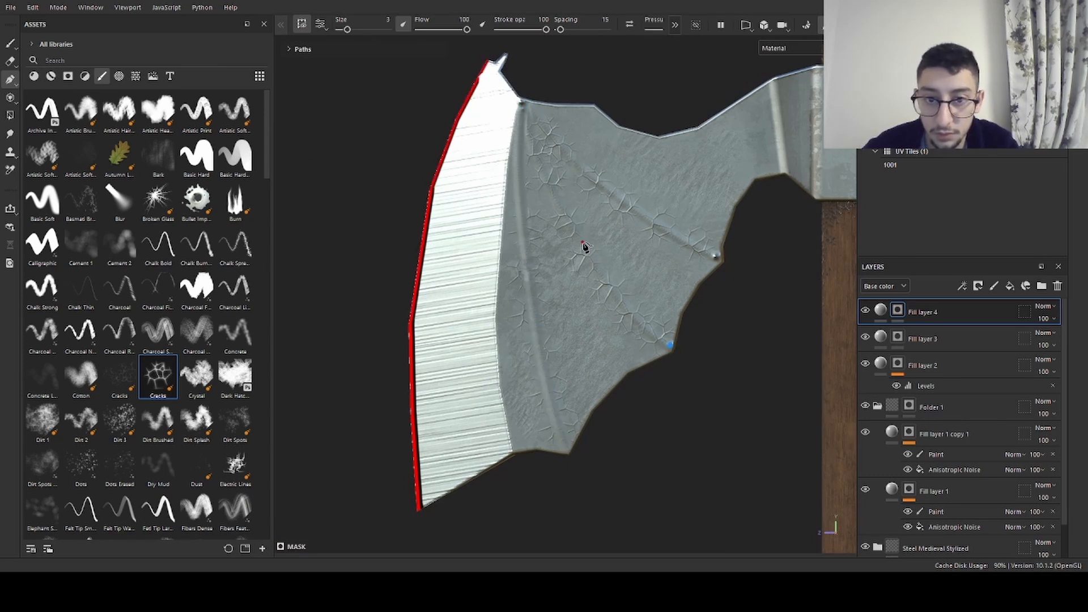
click(583, 245)
click(528, 113)
key(Escape)
- Trace a three-point path along the opposite blade's upper ridge, from its inner tip to the upper corner
click(715, 256)
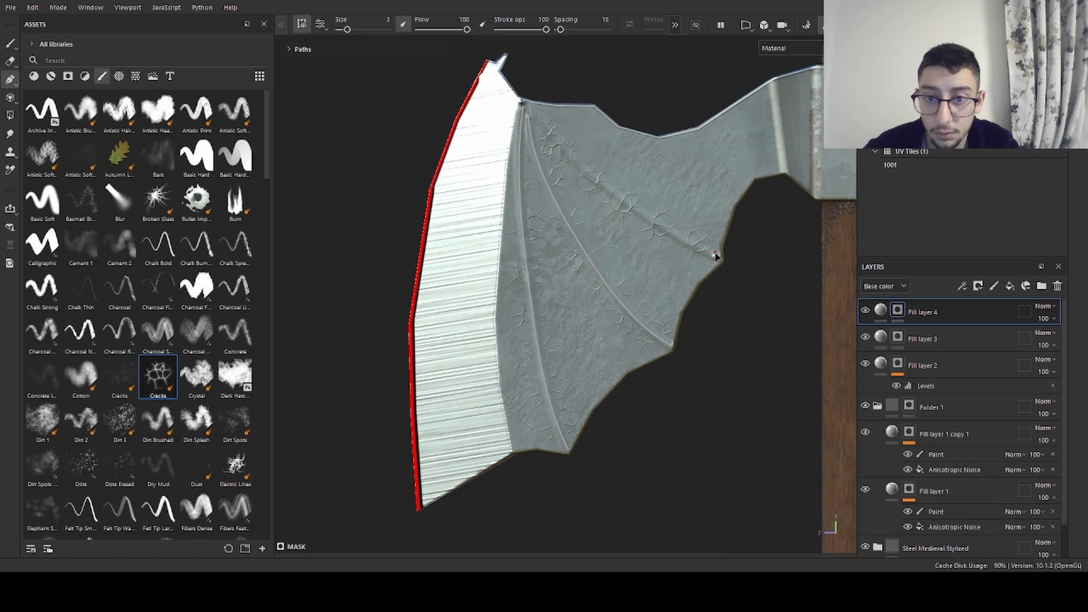
click(624, 199)
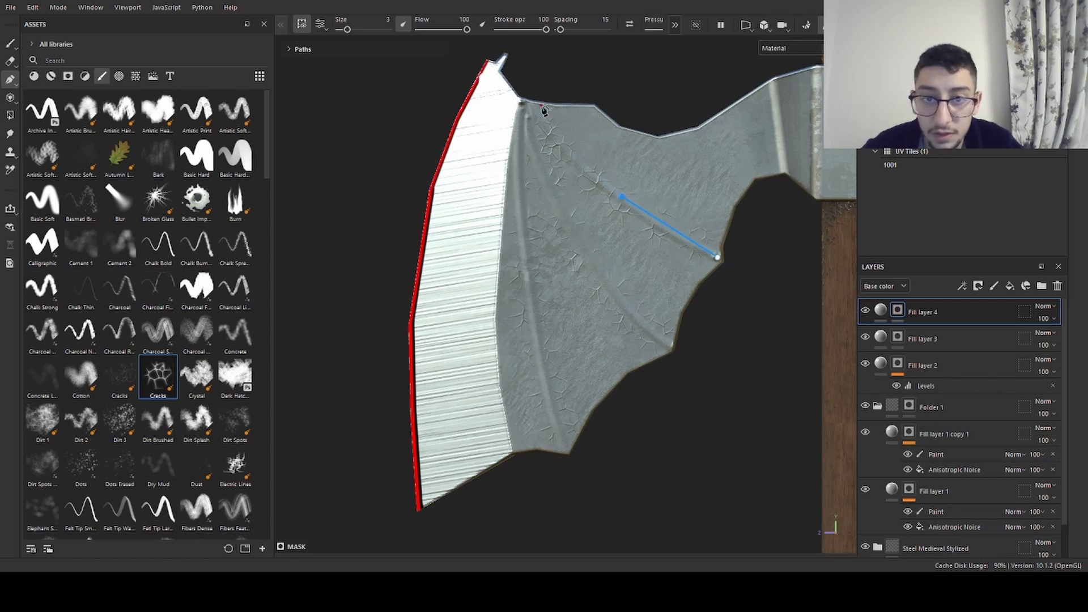
click(522, 105)
key(Escape)
- Inspect the ridges on both blades and the arrow-shaped tip at the lower end of the handle
alt+right_drag(703, 269, 477, 288)
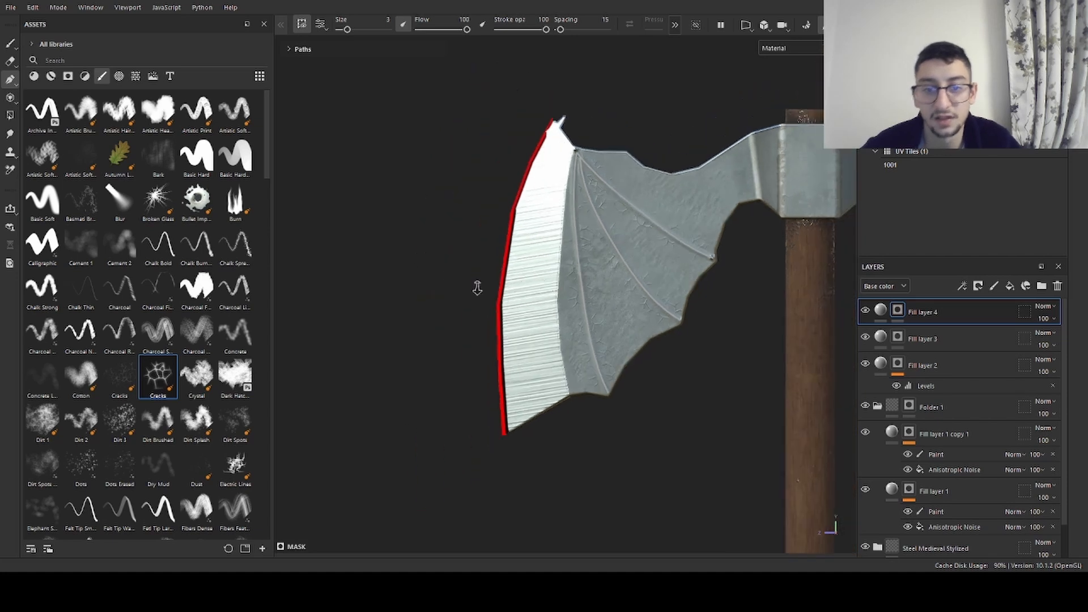
alt+middle_drag(839, 318, 537, 229)
alt+right_drag(608, 244, 483, 238)
alt+middle_drag(501, 225, 577, 218)
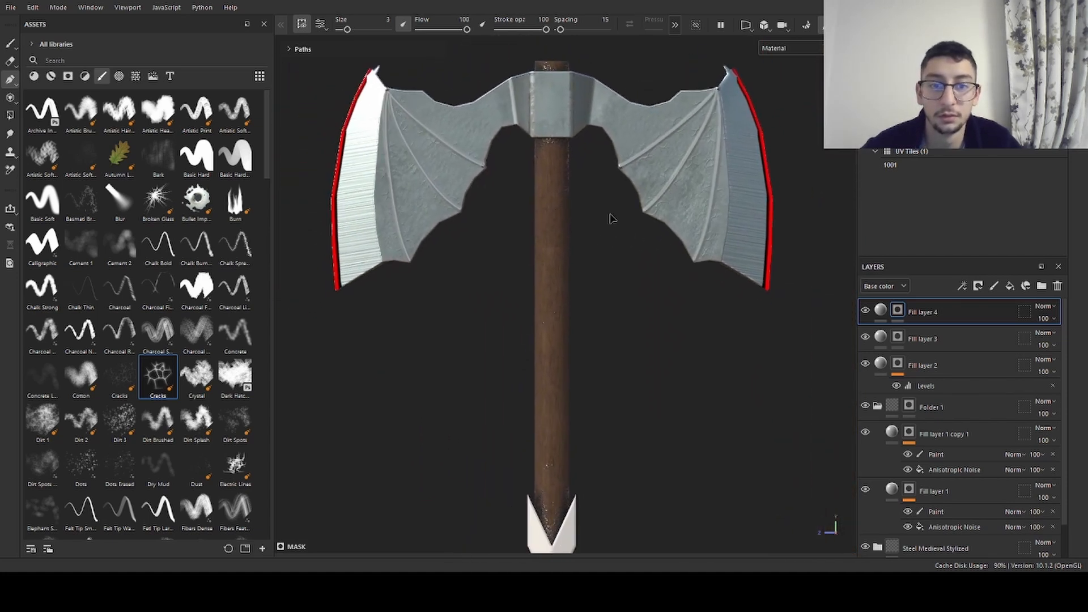
alt+right_drag(652, 224, 615, 241)
alt+middle_drag(617, 245, 626, 149)
alt+drag(624, 218, 601, 239)
alt+right_drag(522, 253, 661, 249)
alt+drag(661, 249, 616, 250)
alt+middle_drag(560, 335, 590, 242)
alt+right_drag(590, 242, 719, 216)
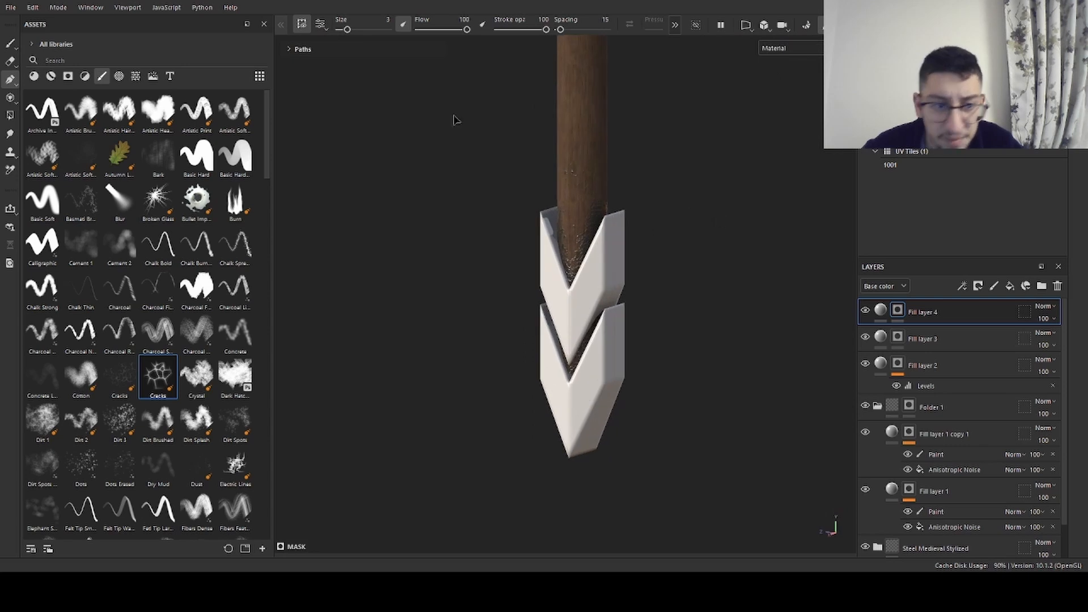
- Browse the smart masks and smart materials for the texture set of the handle's arrow-shaped tip
click(913, 96)
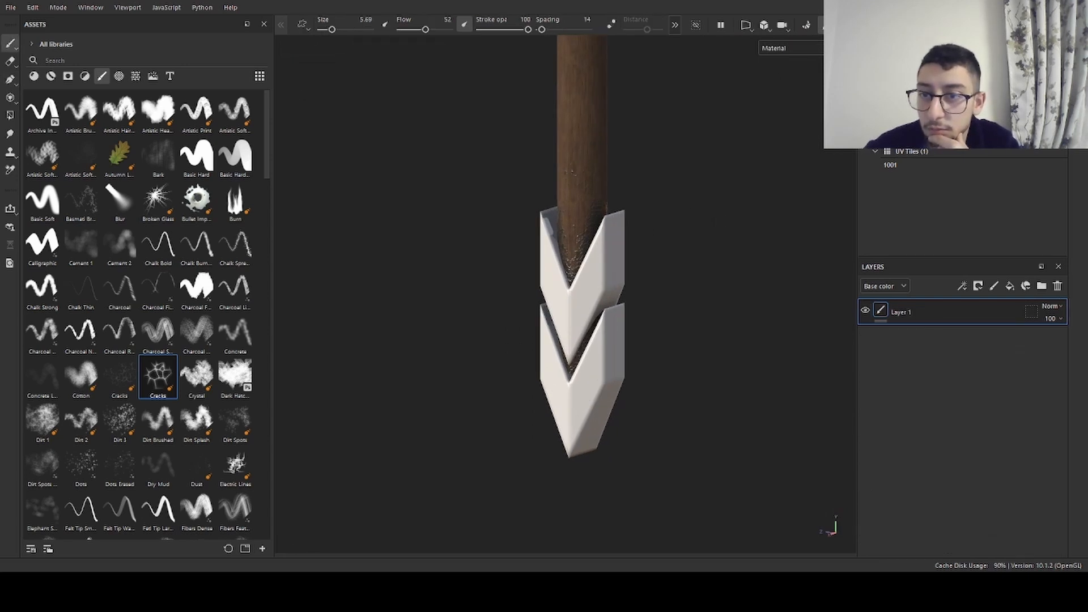
click(66, 77)
scroll(82, 119, down, 1)
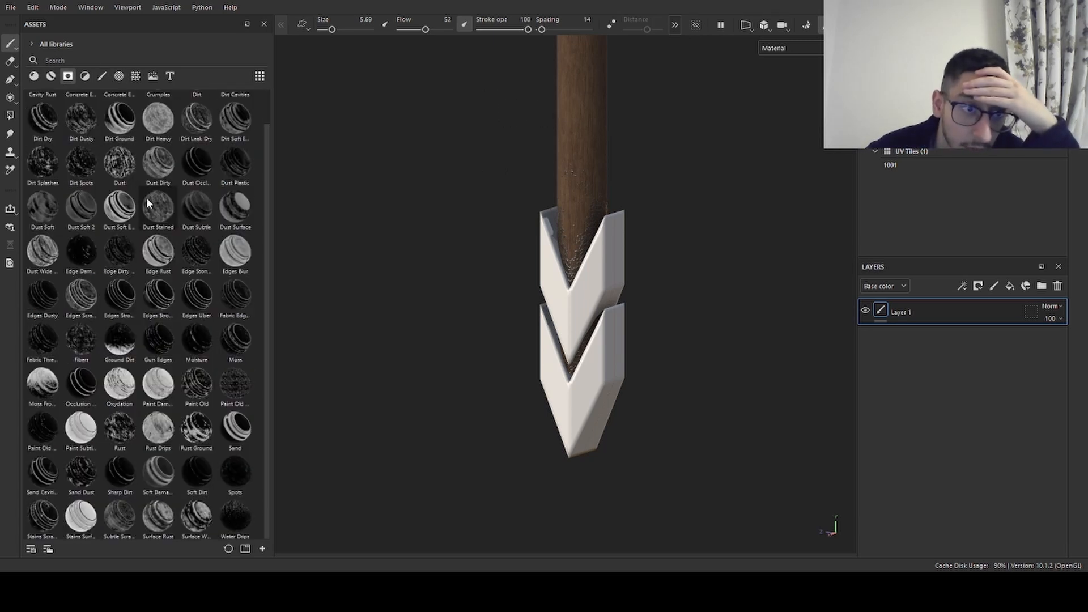
click(52, 77)
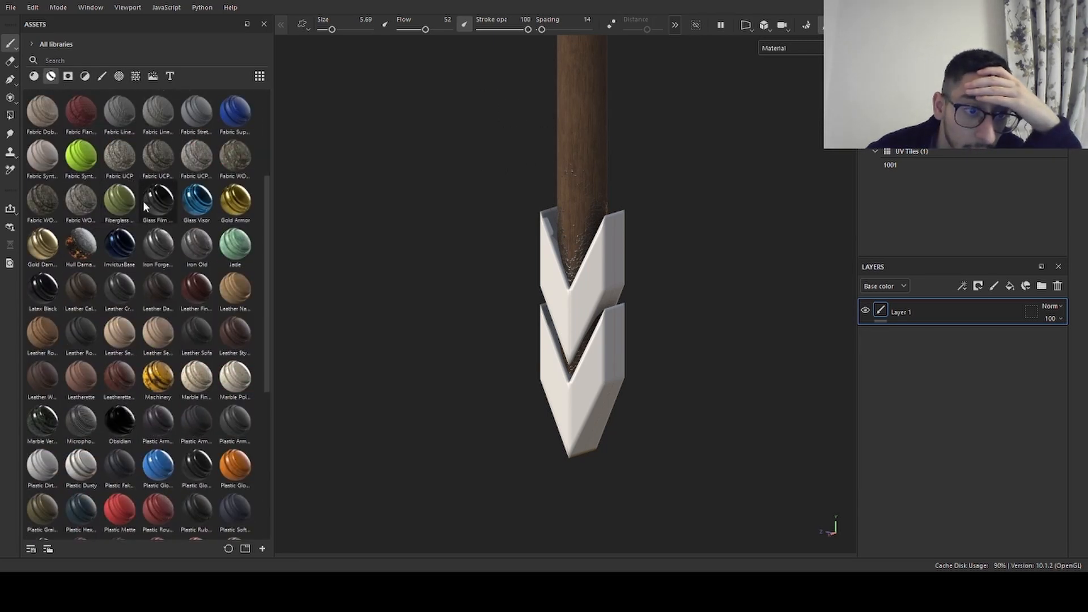
scroll(141, 204, down, 3)
scroll(161, 235, up, 3)
scroll(160, 238, down, 1)
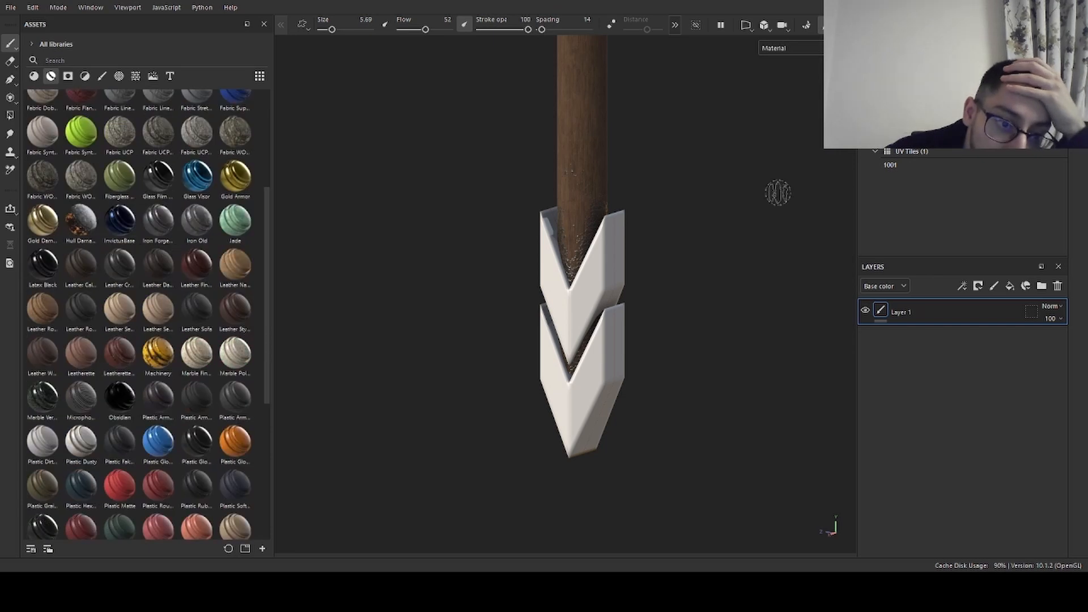
- Copy the blades' Steel Medieval Stylized folder into the handle tip's layer stack and delete Layer 1 there
alt+drag(723, 220, 603, 394)
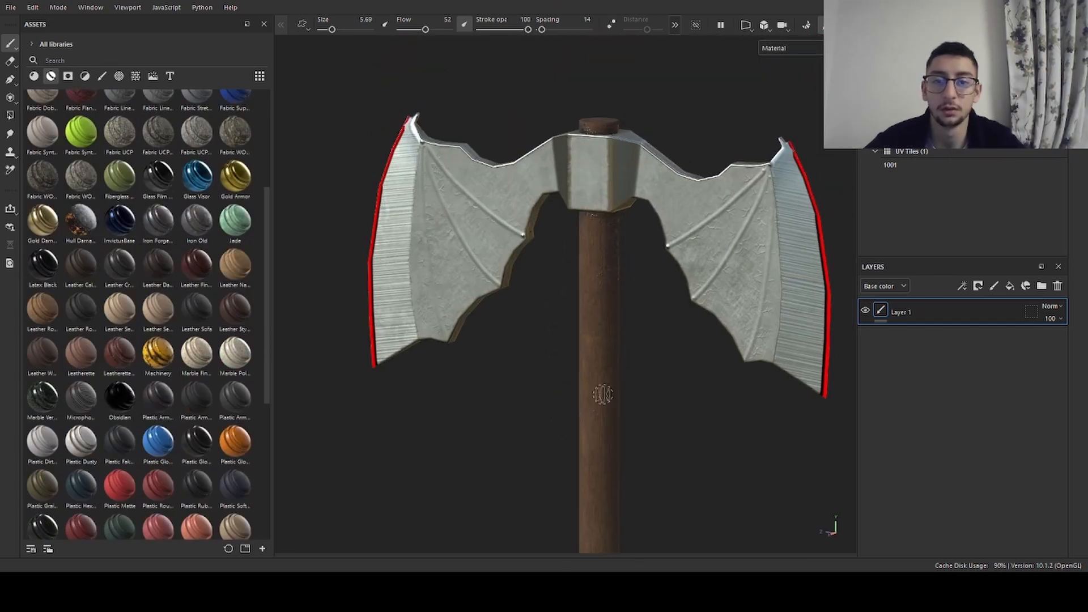
alt+middle_drag(595, 328, 573, 288)
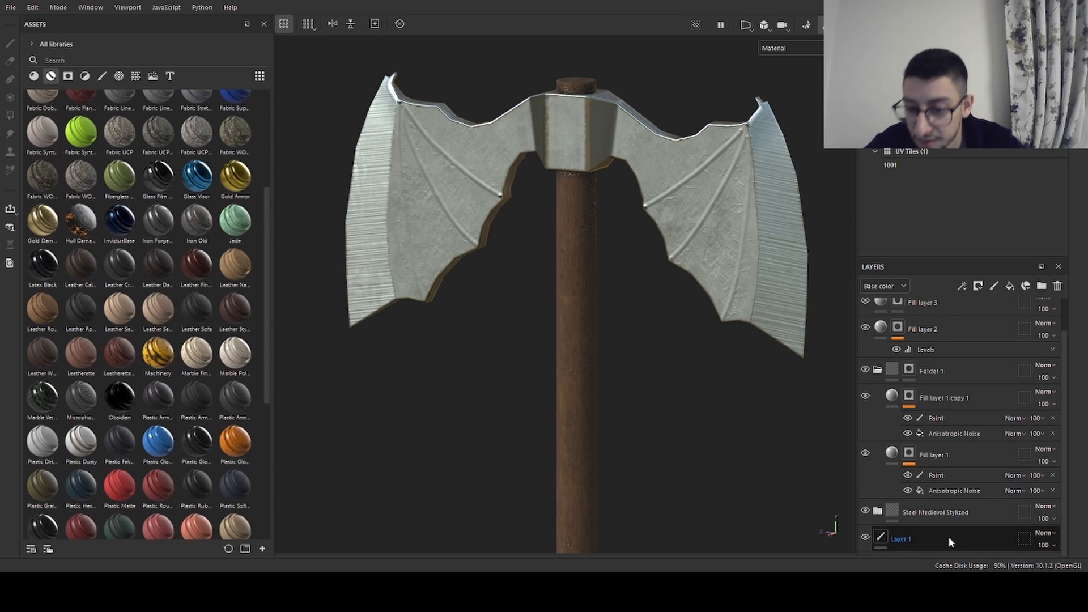
click(957, 520)
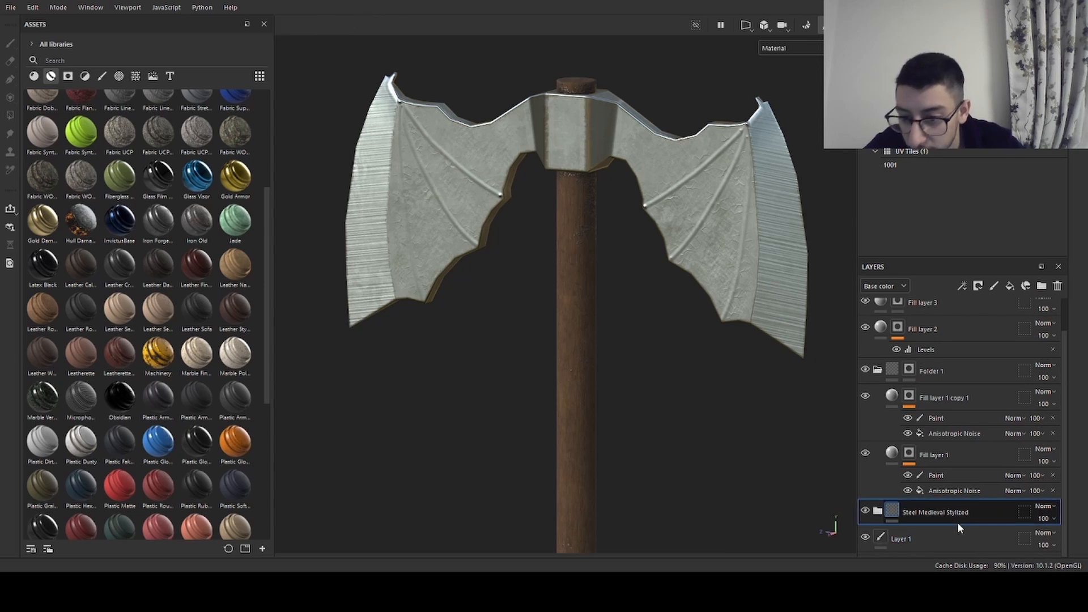
scroll(652, 351, down, 1)
alt+middle_drag(623, 290, 654, 120)
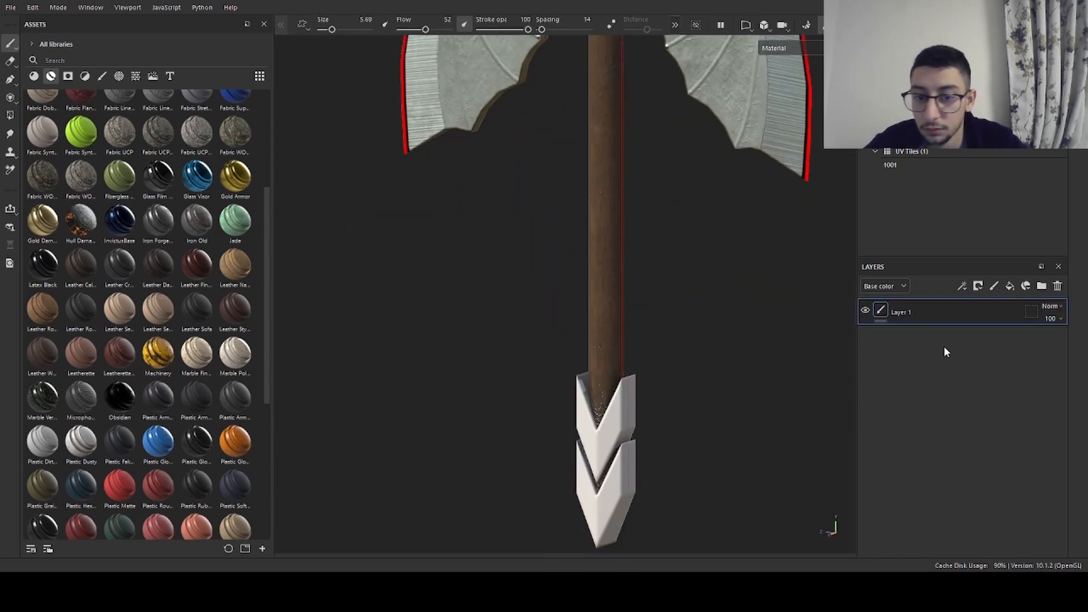
key(ctrl+z)
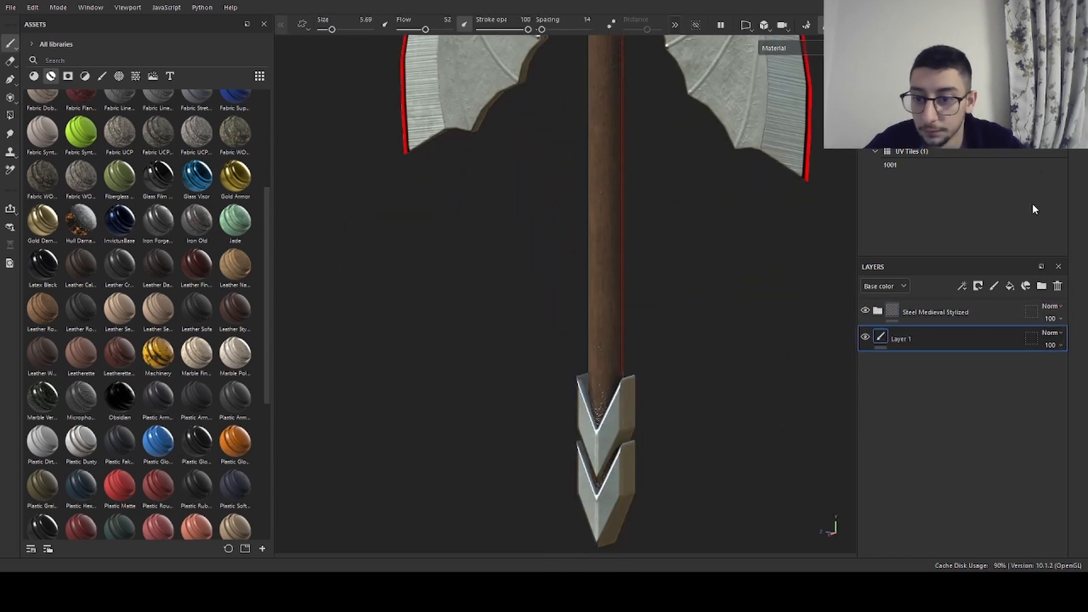
click(1058, 287)
- Return to the axe head's texture set and add a new paint layer above Fill layer 4
alt+middle_drag(726, 200, 683, 423)
alt+right_drag(658, 224, 669, 244)
alt+drag(657, 164, 622, 153)
alt+right_drag(622, 153, 635, 168)
alt+drag(636, 168, 678, 158)
alt+middle_drag(678, 152, 595, 219)
alt+right_drag(595, 220, 700, 203)
alt+middle_drag(670, 257, 641, 256)
alt+right_drag(641, 257, 831, 219)
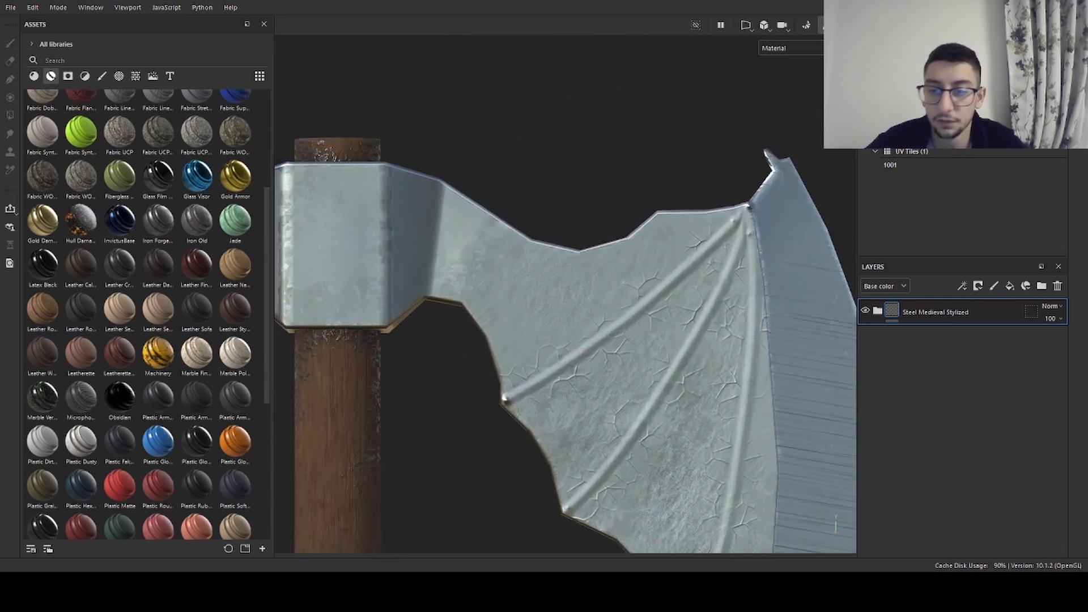
click(935, 134)
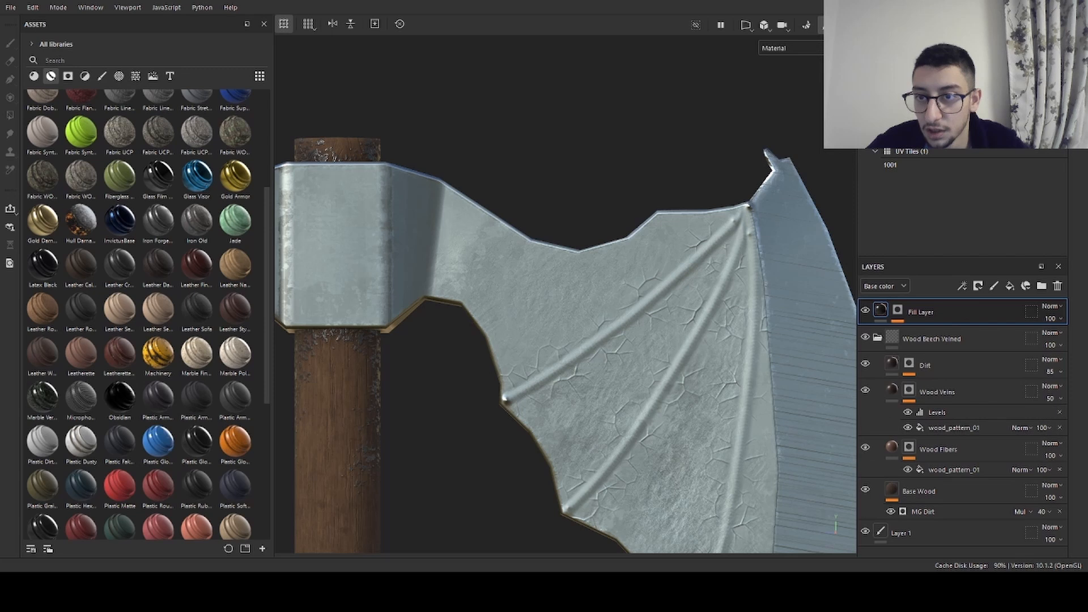
click(941, 162)
click(998, 288)
mouse_move(572, 242)
alt+right_down()
mouse_move(501, 247)
mouse_move(612, 241)
alt+right_up()
- Add a fill layer with a black mask above Layer 2
click(101, 76)
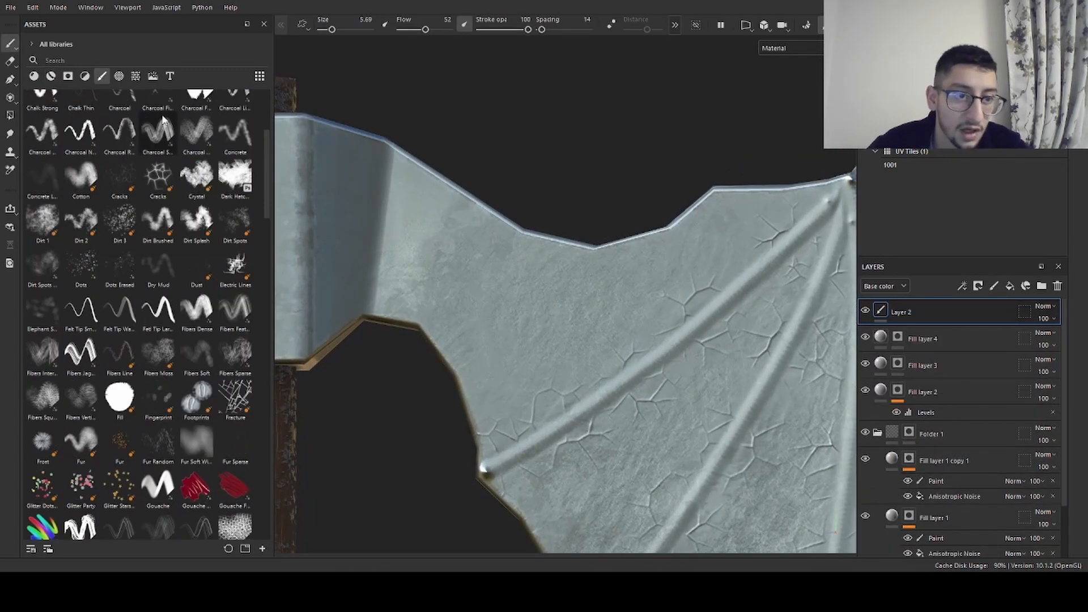
scroll(163, 119, up, 5)
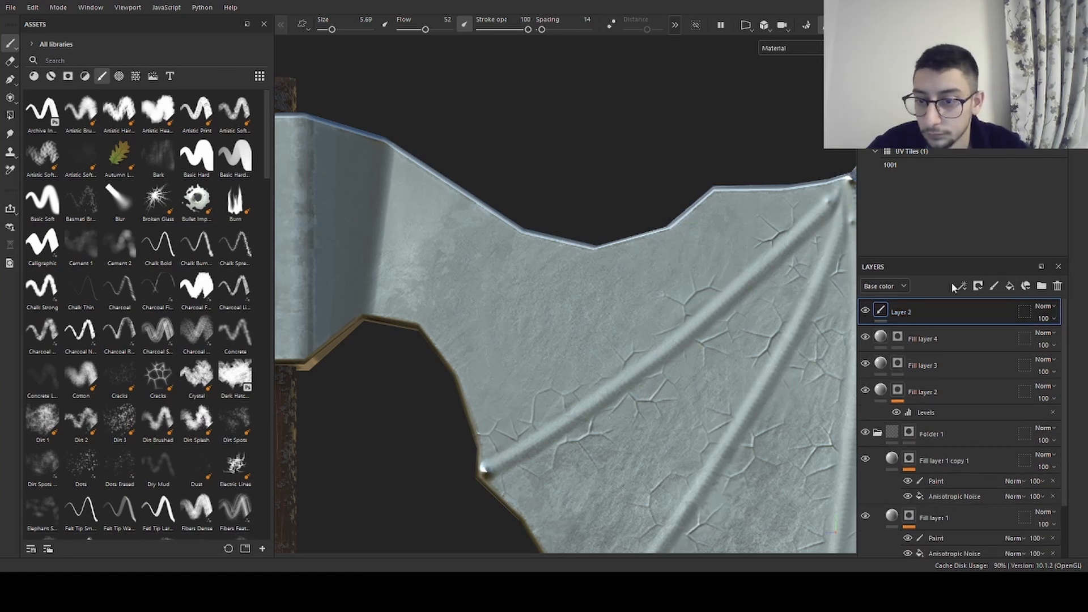
click(1010, 285)
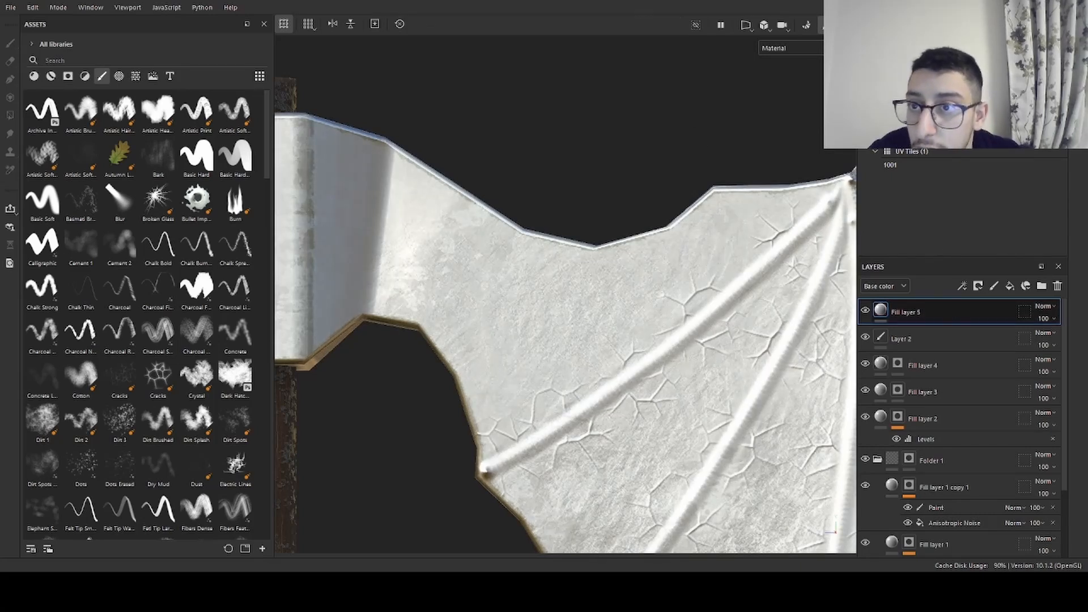
click(958, 333)
- Trace a three-point curved path below the blade's upper notch and set its stroke size to 1.56
alt+right_drag(605, 295, 745, 266)
click(748, 204)
click(654, 307)
click(582, 267)
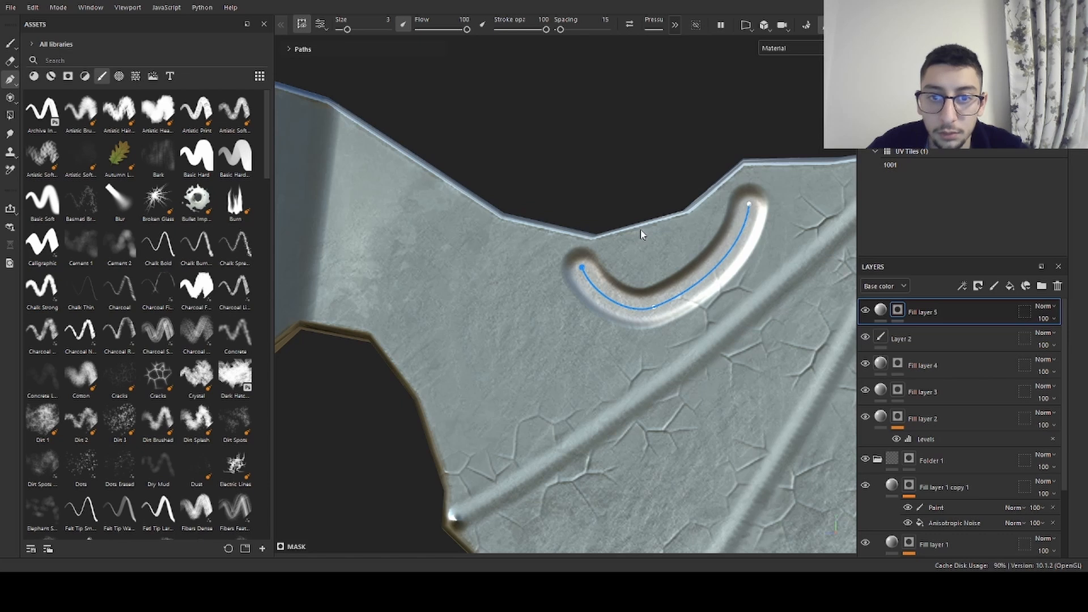
ctrl+right_drag(565, 203, 550, 203)
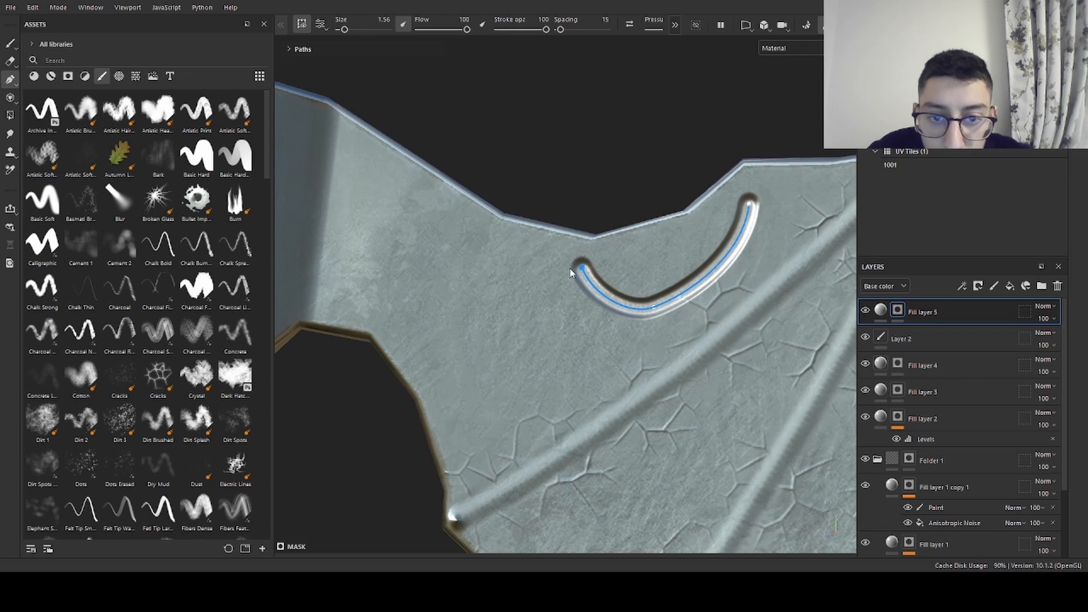
alt+right_drag(612, 207, 501, 244)
alt+middle_drag(501, 244, 578, 214)
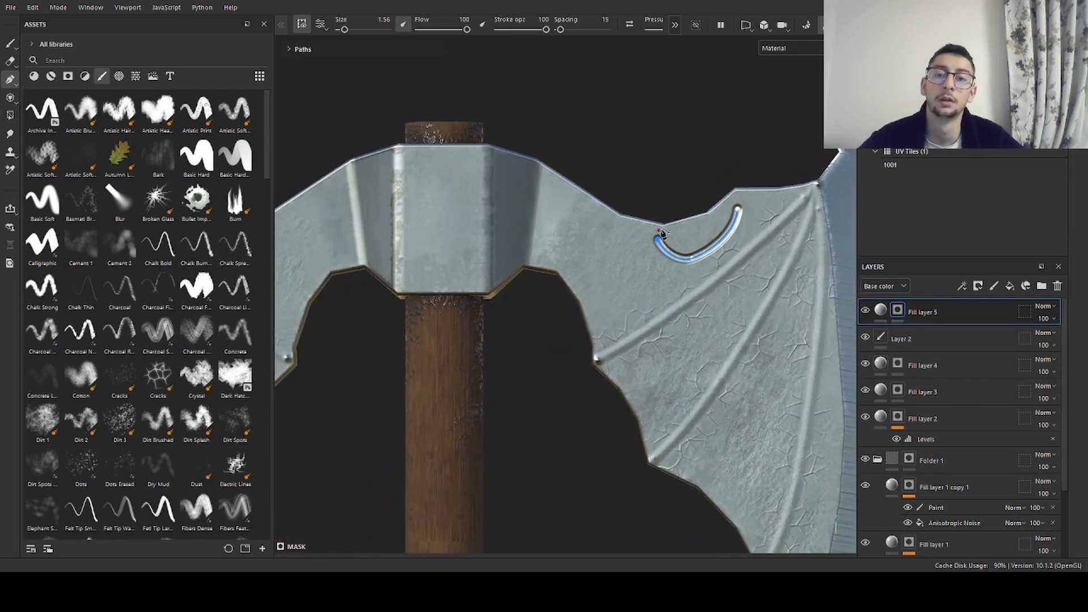
- Undo the trial path edits and remove the curved path from Fill layer 5's mask
alt+right_drag(675, 232, 799, 212)
key(ctrl+z)
key(ctrl+z)
key(ctrl+z)
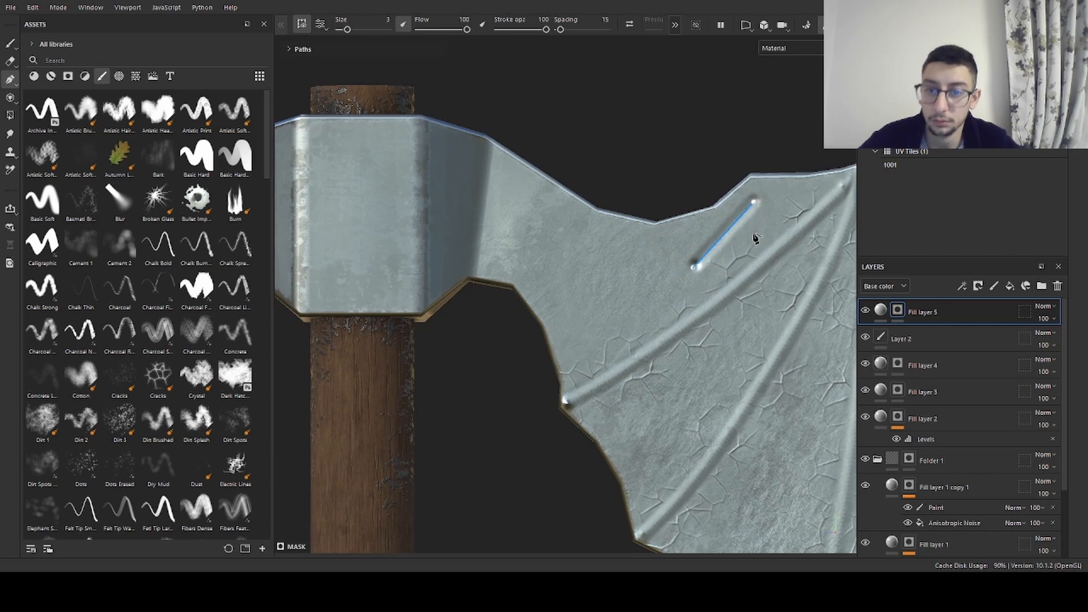
key(ctrl+y)
key(ctrl+y)
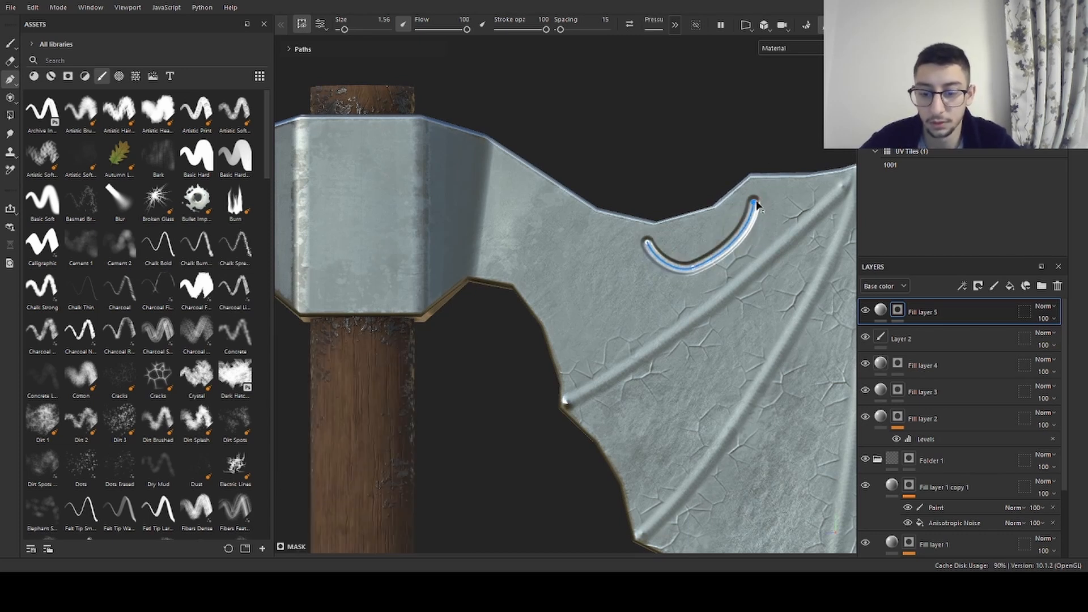
key(ctrl+z)
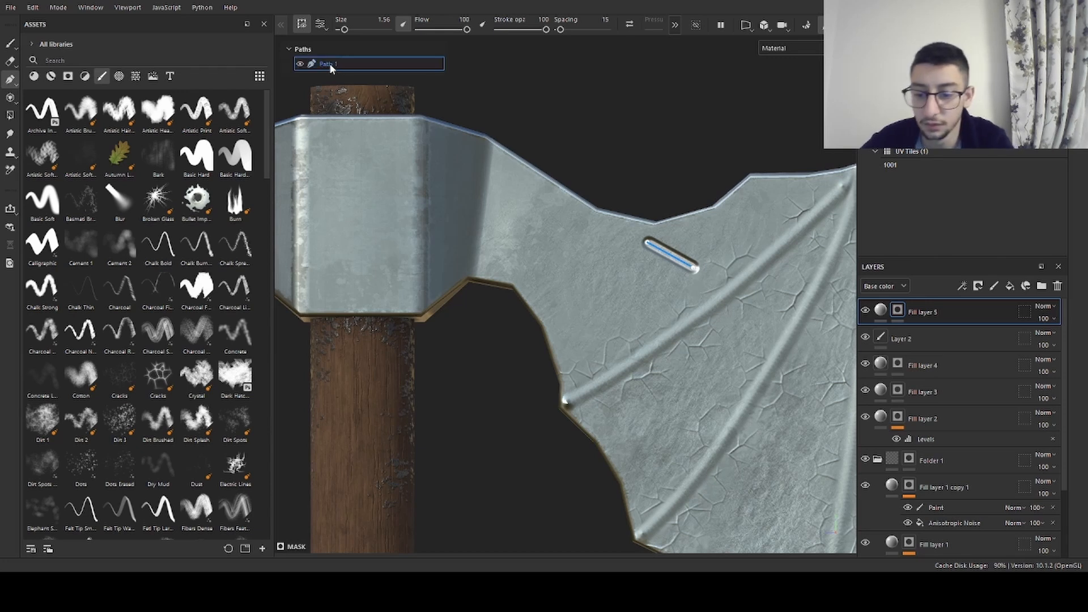
- Try a thin freehand loop with the Paint tool at size 0.66 below the blade's notch, and undo it
click(10, 43)
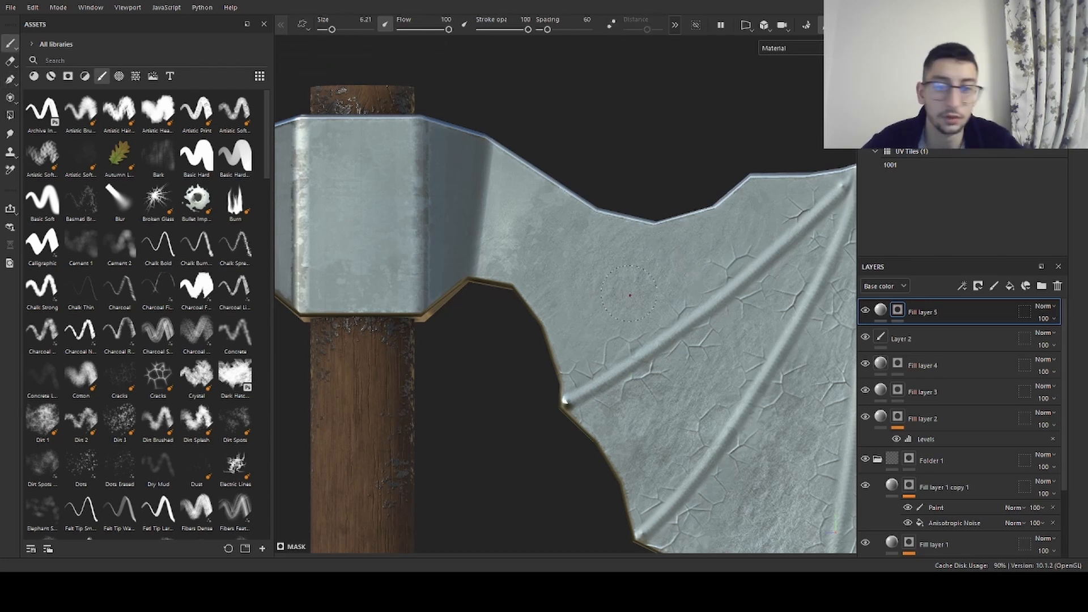
drag(683, 243, 696, 255)
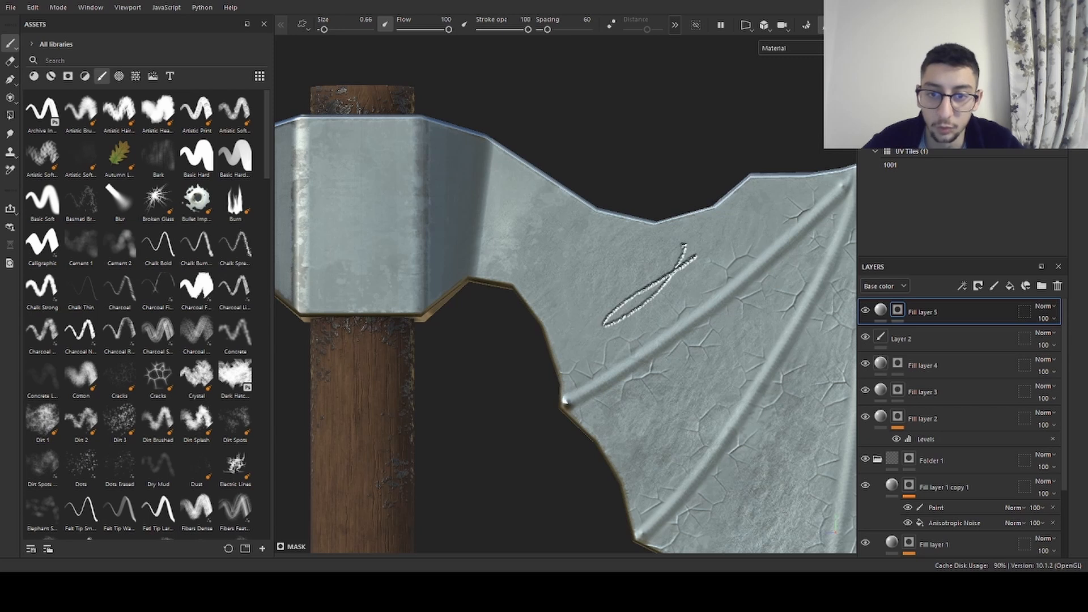
scroll(669, 262, up, 3)
key(ctrl+z)
- Select the Basic Soft brush and try freehand strokes across the blade's neck, ending with a curved groove at size 2.86
click(42, 198)
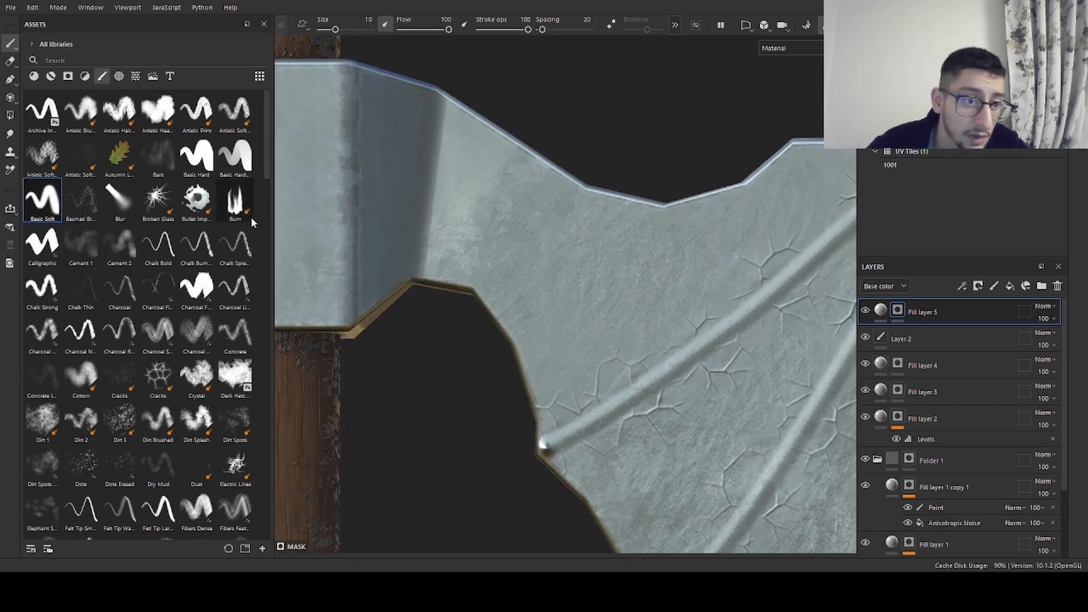
drag(448, 221, 584, 260)
key(ctrl+z)
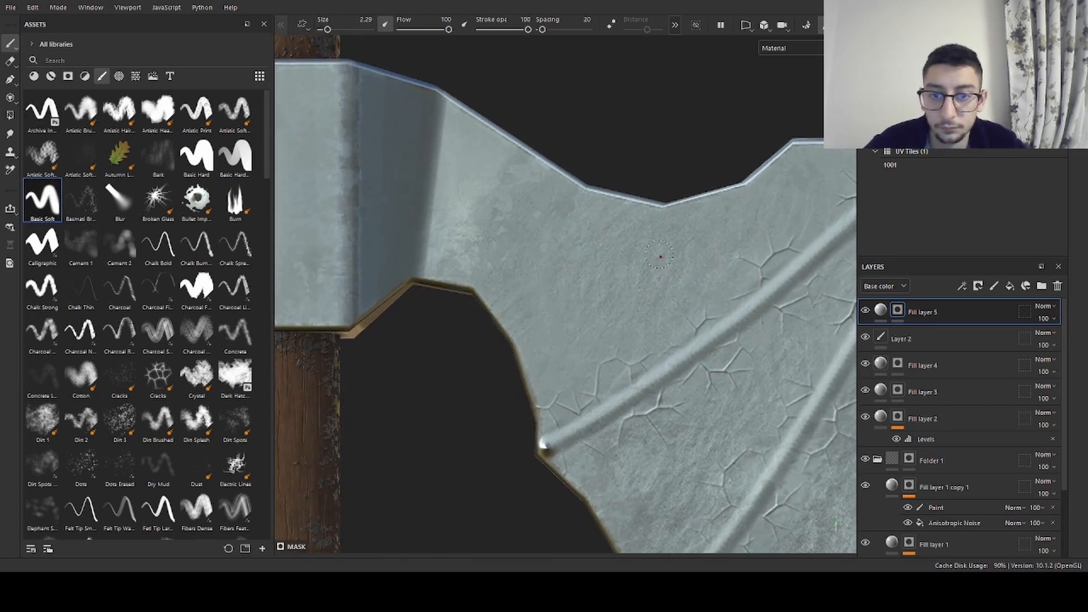
key(bracketright)
mouse_move(682, 257)
mouse_down()
mouse_move(596, 272)
mouse_move(564, 317)
mouse_up()
key(ctrl+z)
drag(667, 285, 477, 212)
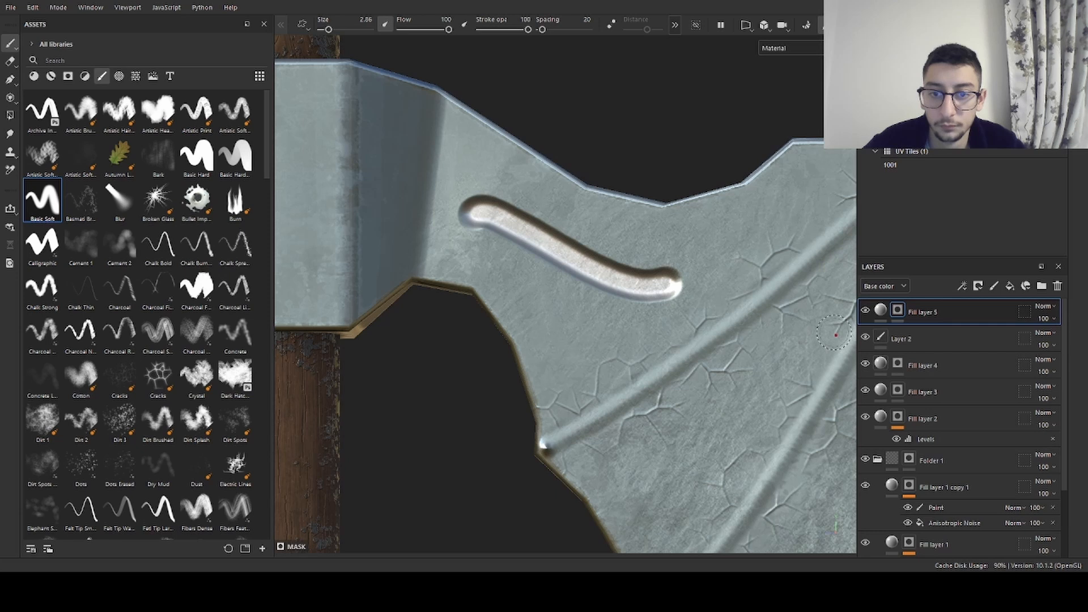
- Check Fill layer 5's fill content, return to its mask and undo the curved groove
click(877, 314)
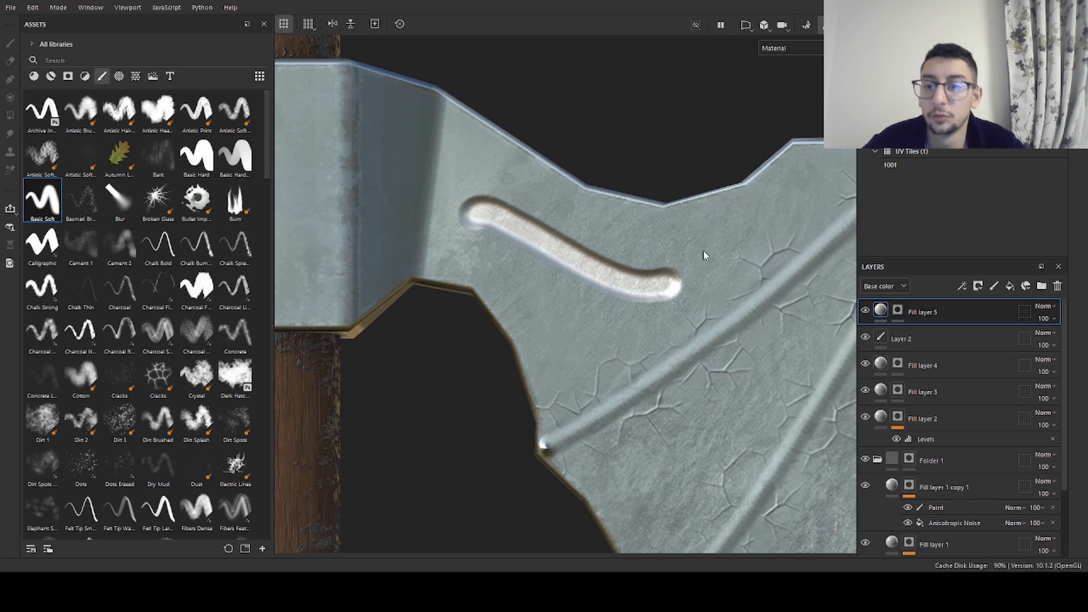
click(898, 310)
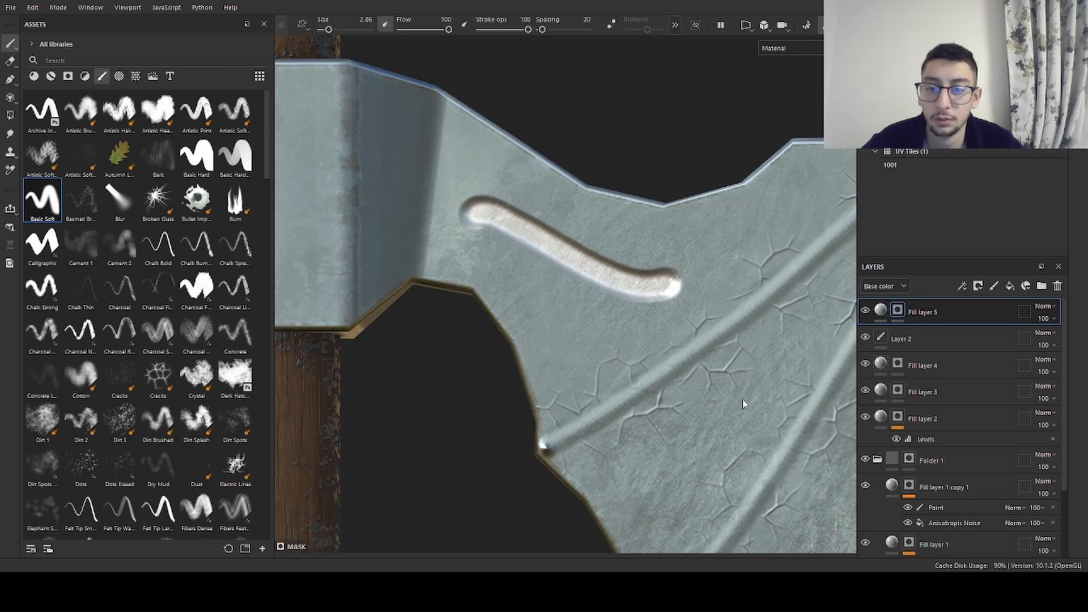
key(ctrl+z)
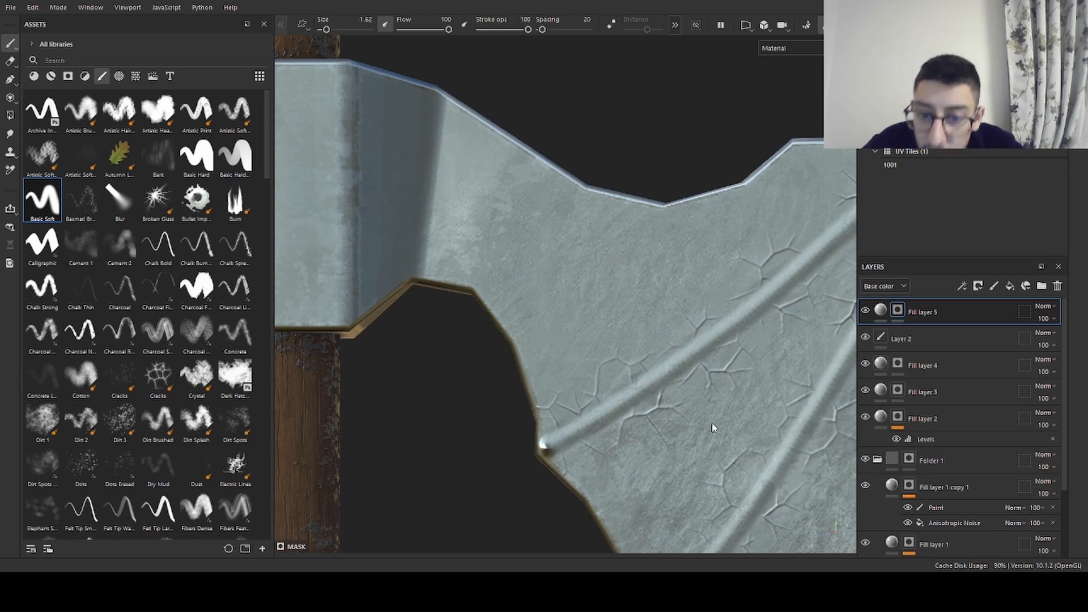
- Try several freehand curved strokes at brush size 1.62 below the blade's upper notch, undoing each one
drag(629, 294, 502, 259)
key(ctrl+z)
drag(669, 207, 642, 324)
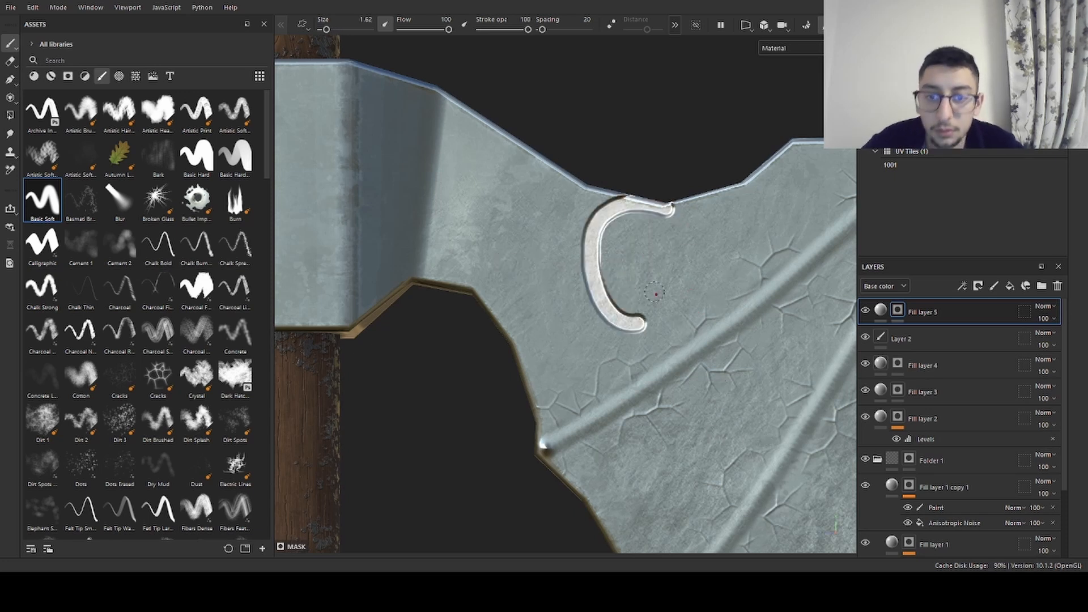
key(ctrl+z)
drag(626, 252, 587, 266)
key(ctrl+z)
- Try short curved strokes with the Basic Soft brush at size 1.73 below the blade's upper notch, undoing each one
scroll(648, 263, up, 1)
alt+middle_drag(649, 262, 583, 292)
ctrl+right_drag(577, 263, 600, 264)
alt+middle_drag(585, 260, 636, 249)
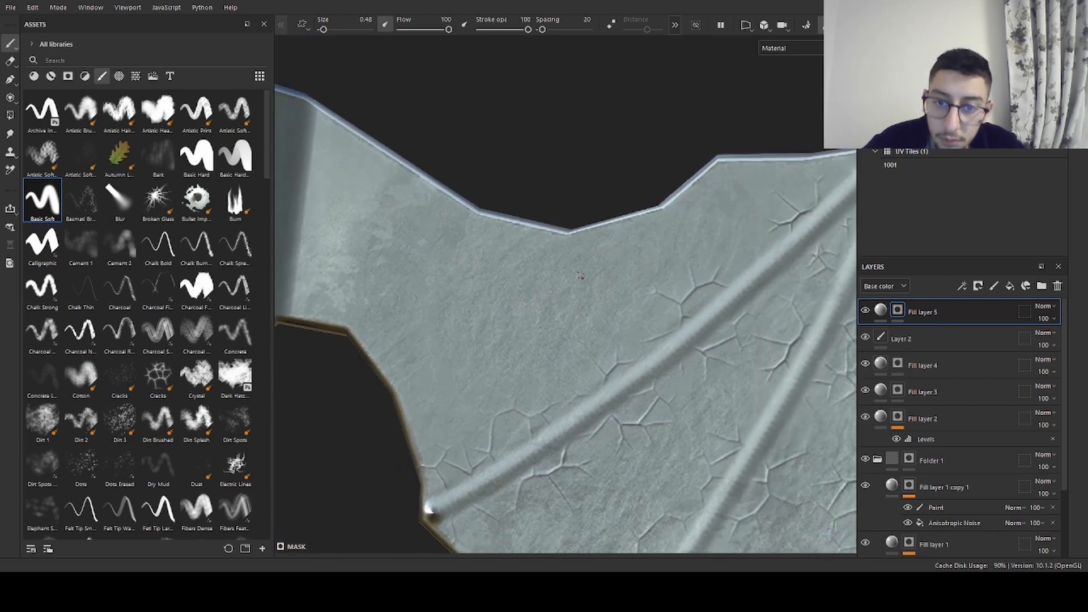
ctrl+right_drag(587, 276, 590, 276)
alt+middle_drag(588, 271, 617, 251)
scroll(617, 251, up, 1)
mouse_move(675, 250)
mouse_down()
mouse_move(579, 276)
mouse_move(607, 286)
mouse_up()
key(ctrl+z)
mouse_move(655, 251)
mouse_down()
mouse_move(536, 273)
mouse_move(611, 277)
mouse_up()
key(ctrl+z)
key(ctrl+z)
drag(529, 274, 598, 304)
key(ctrl+z)
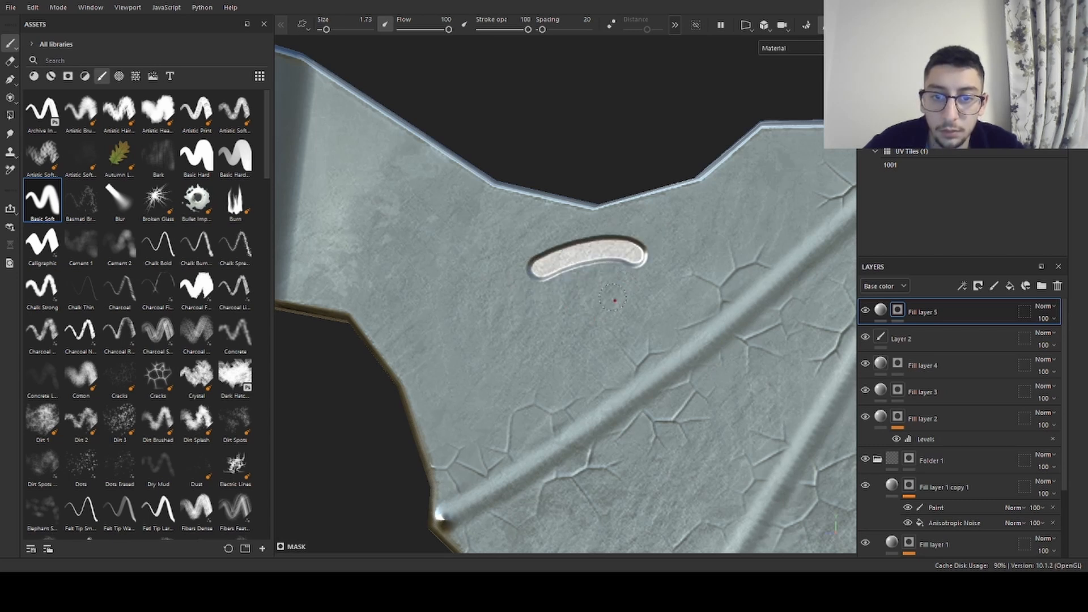
drag(527, 277, 610, 295)
key(ctrl+z)
key(ctrl+z)
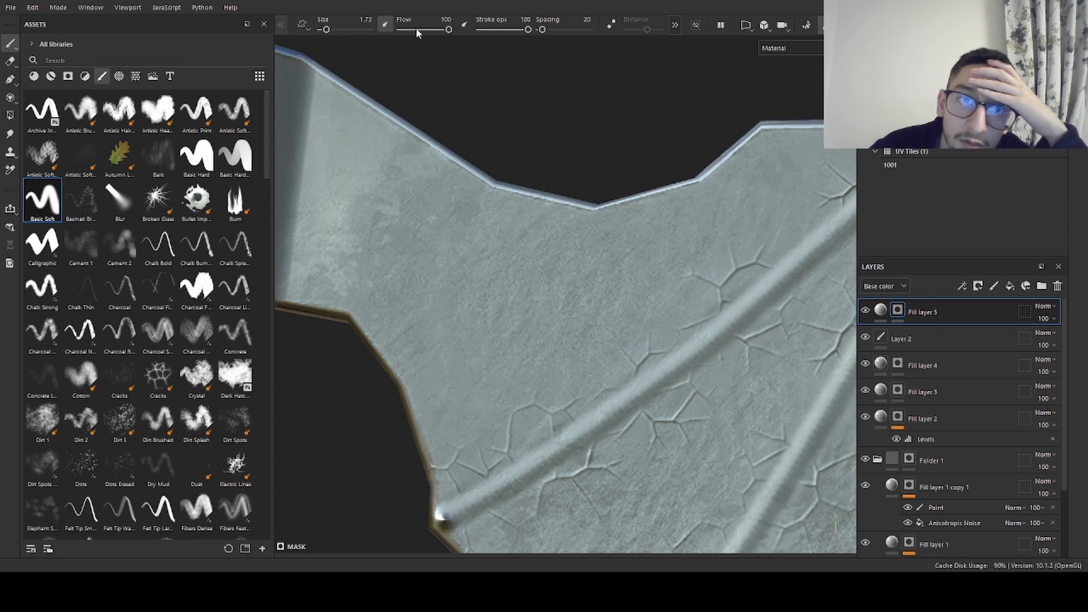
- Turn on Lazy Mouse for the brush, test it with a long S-shaped stroke across the blade's neck, and undo the stroke
click(673, 25)
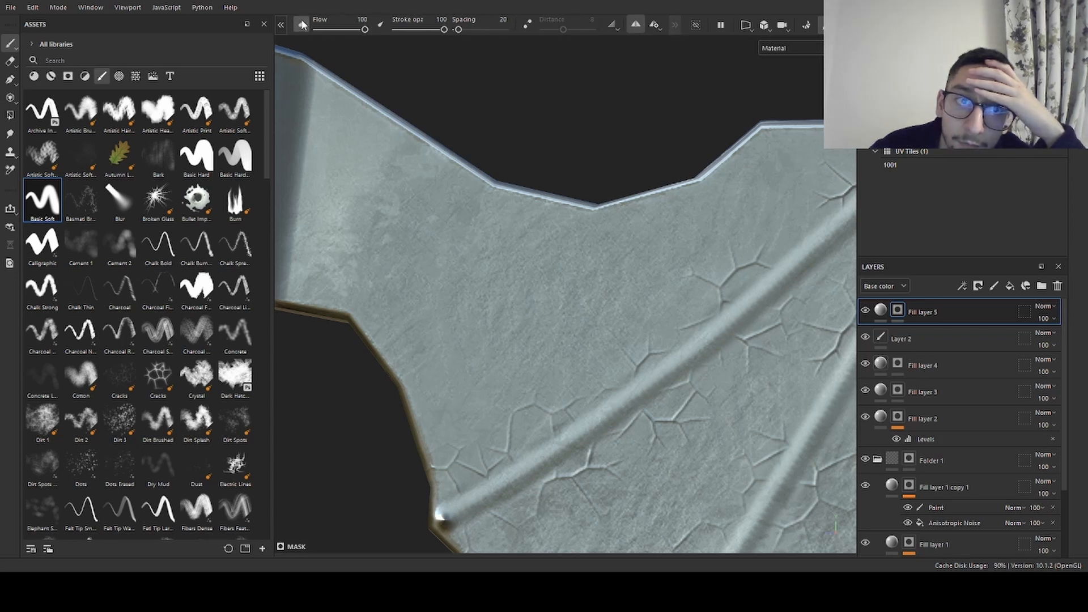
click(284, 24)
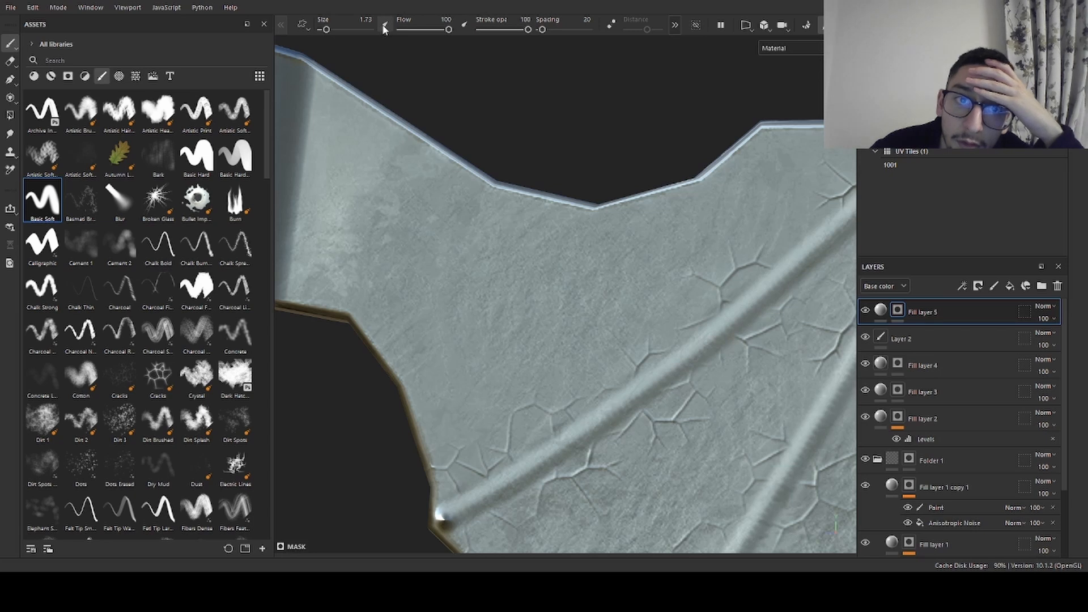
click(611, 26)
mouse_move(703, 227)
mouse_down()
mouse_move(389, 272)
mouse_move(376, 258)
mouse_up()
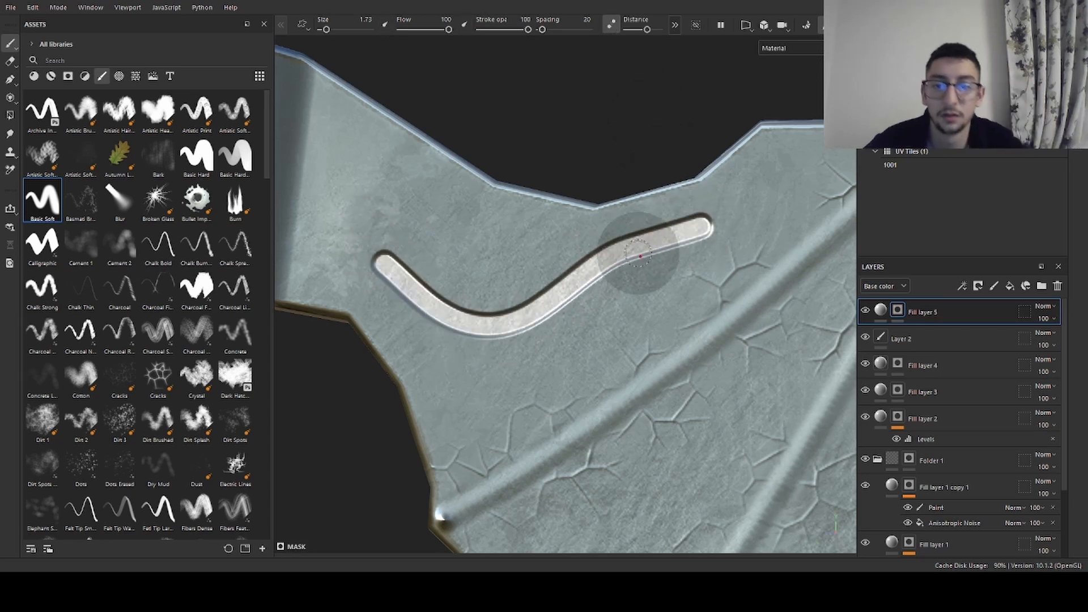
key(ctrl+z)
- Try wavy parallel grooves at brush size 1.73 along the blade's upper edge toward the axe head, and undo them
mouse_move(742, 187)
mouse_down()
mouse_move(603, 250)
mouse_move(389, 182)
mouse_move(314, 199)
mouse_up()
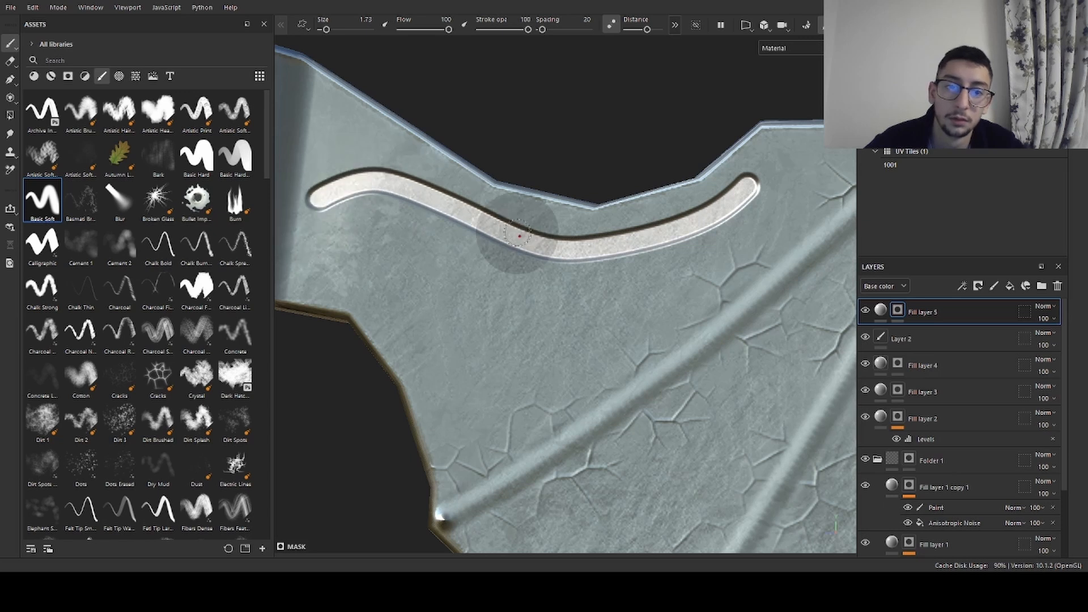
alt+right_drag(519, 233, 464, 196)
alt+middle_drag(519, 188, 660, 217)
mouse_move(617, 208)
alt+middle_down()
mouse_move(615, 199)
mouse_move(646, 189)
alt+middle_up()
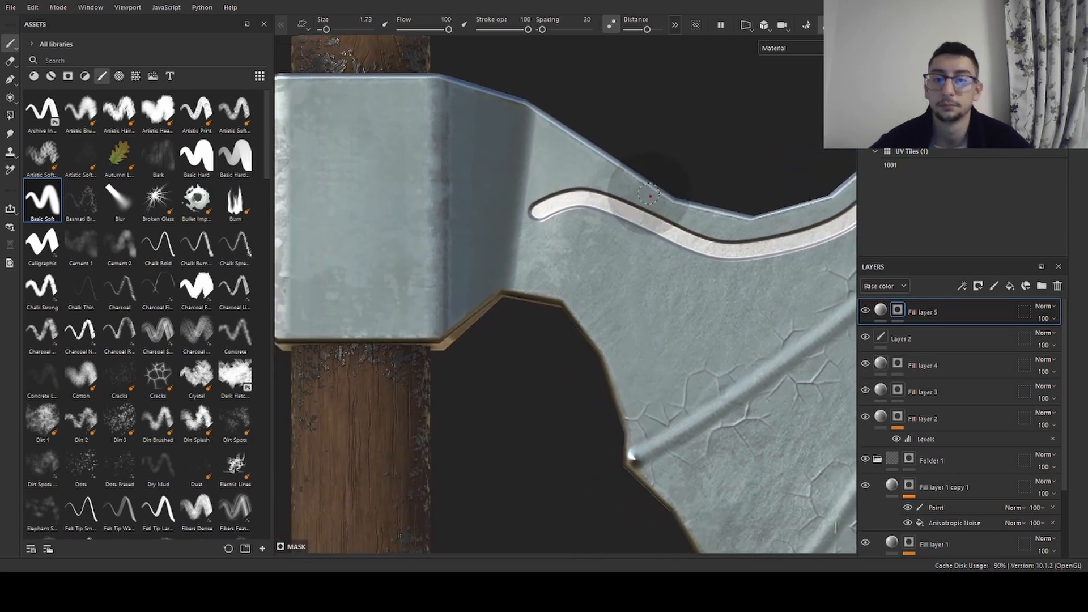
alt+right_drag(670, 243, 589, 221)
alt+middle_drag(598, 266, 639, 247)
drag(744, 263, 588, 275)
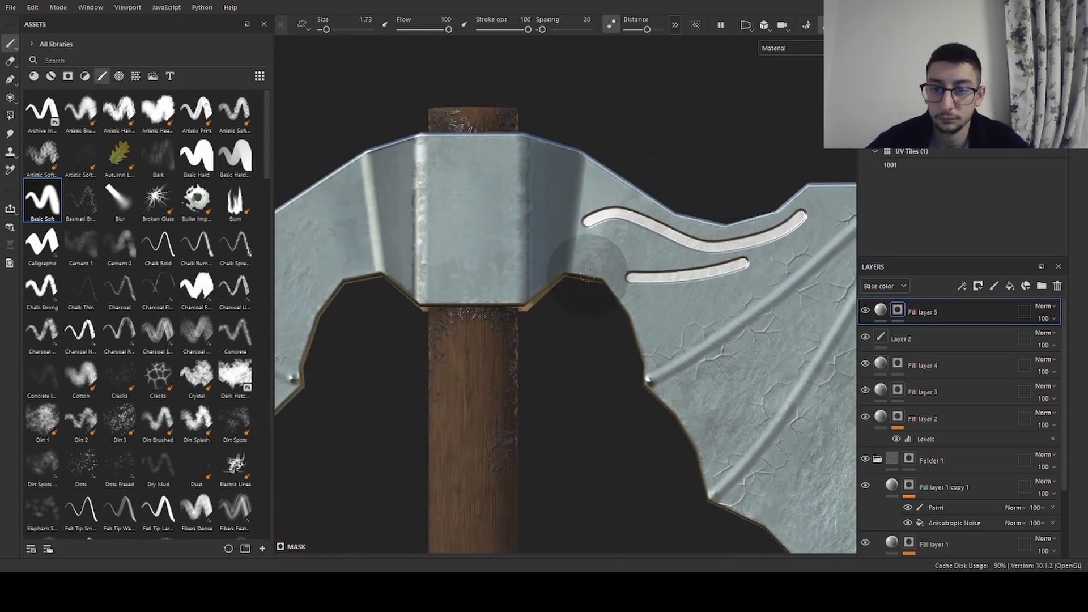
key(ctrl+z)
drag(757, 259, 661, 254)
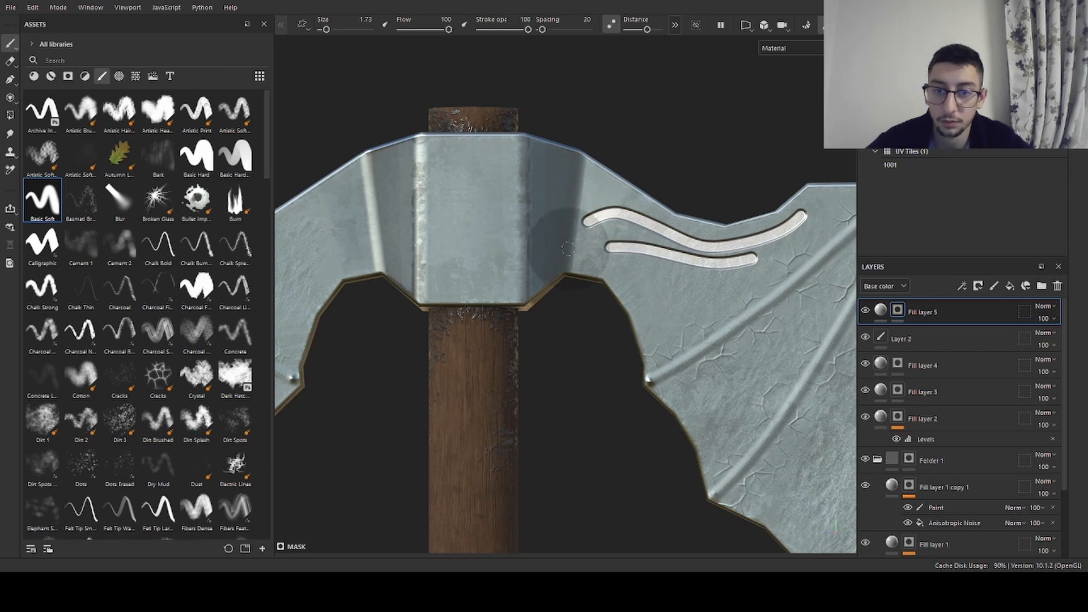
mouse_move(568, 248)
mouse_down()
mouse_move(534, 217)
mouse_move(521, 252)
mouse_up()
drag(726, 284, 664, 290)
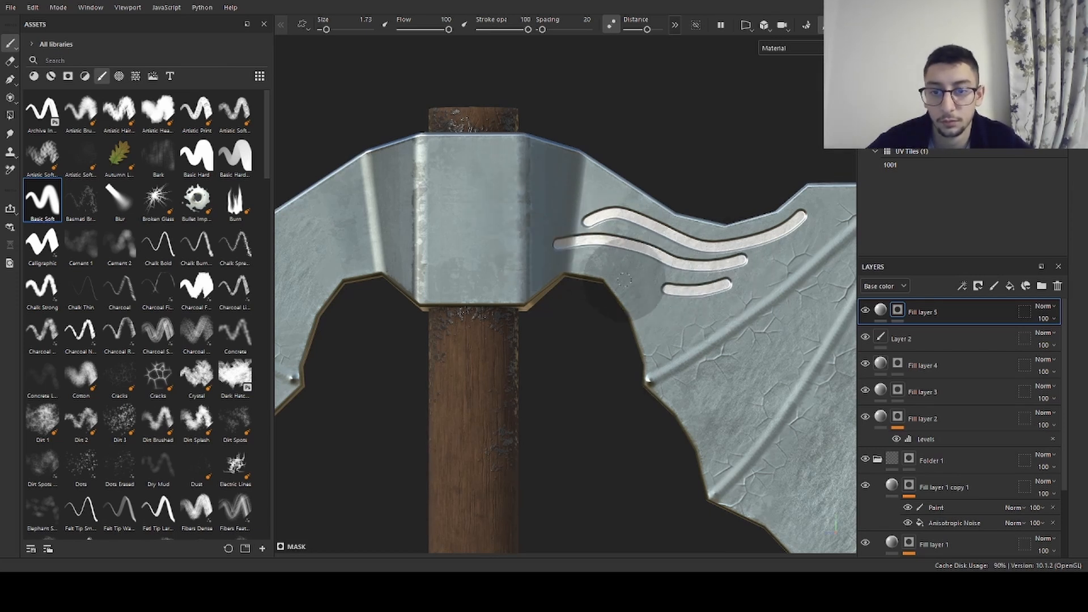
drag(572, 253, 432, 212)
mouse_move(447, 148)
alt+right_down()
mouse_move(411, 218)
mouse_move(363, 249)
mouse_move(694, 147)
alt+right_up()
key(ctrl+z)
- Reduce the brush size to 0.79 and try a thin stroke along the blade's upper edge, undoing it
alt+middle_drag(667, 228, 560, 258)
mouse_move(560, 258)
alt+right_down()
mouse_move(596, 224)
mouse_move(714, 195)
alt+right_up()
mouse_move(713, 195)
alt+middle_down()
mouse_move(526, 195)
mouse_move(617, 192)
alt+middle_up()
alt+right_drag(617, 192, 685, 178)
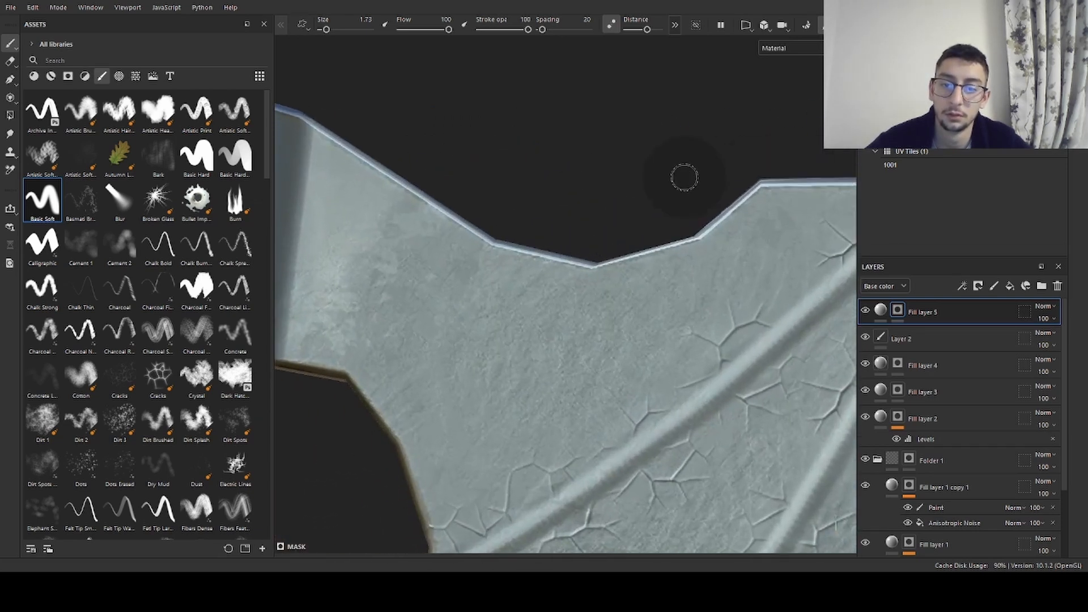
alt+middle_drag(685, 177, 488, 180)
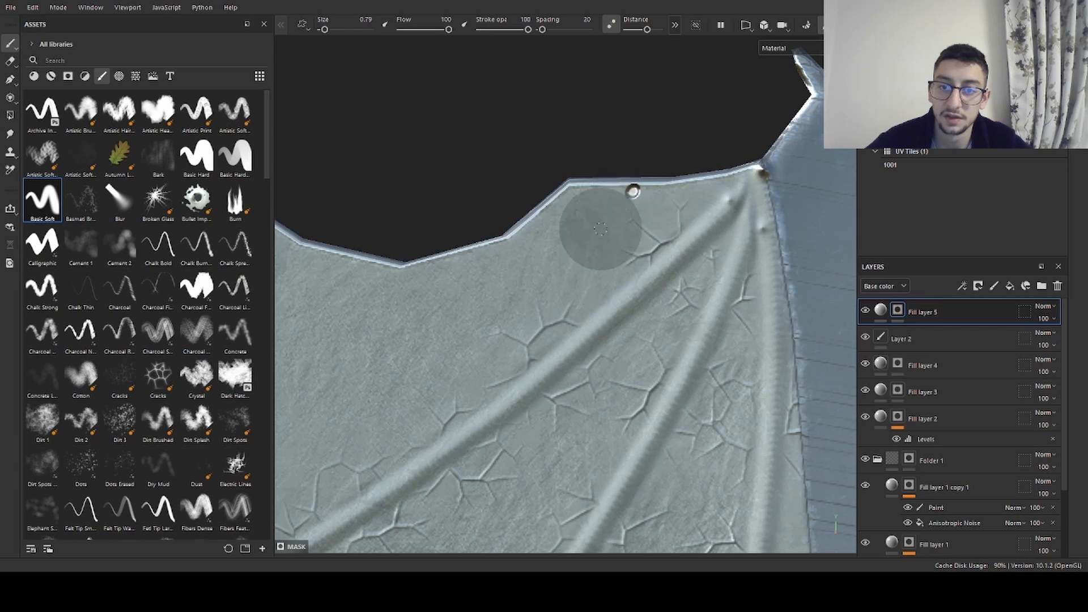
drag(601, 229, 381, 355)
shift+right_drag(571, 250, 592, 262)
mouse_move(592, 262)
alt+middle_down()
mouse_move(715, 193)
mouse_move(590, 214)
alt+middle_up()
key(ctrl+z)
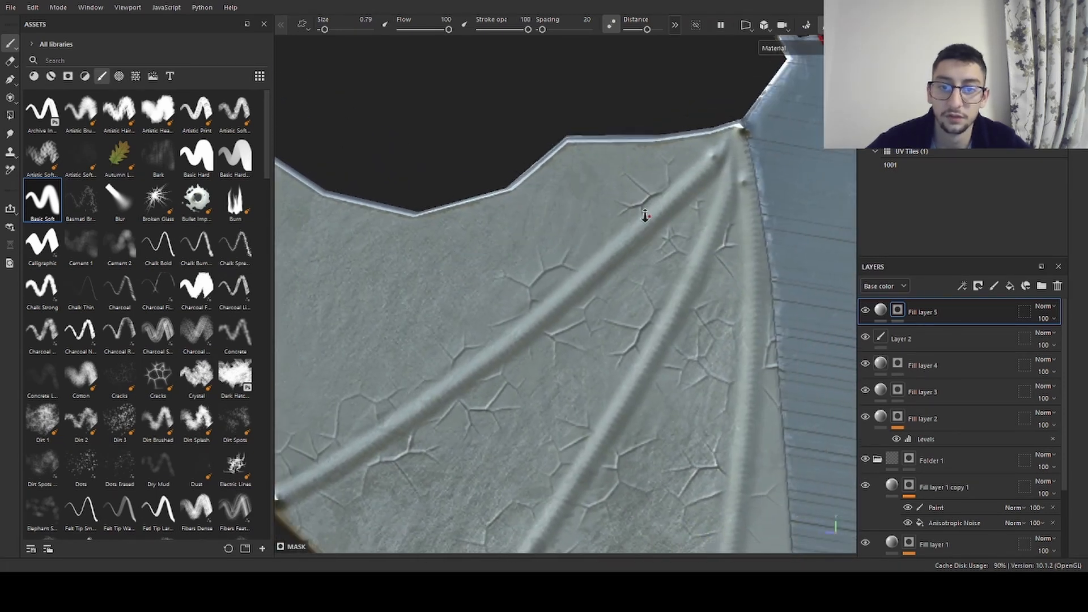
- Try a long thin stroke starting near the blade's upper spike and running down across the cracked surface
alt+right_drag(645, 215, 612, 205)
alt+middle_drag(612, 204, 611, 191)
alt+middle_drag(755, 100, 639, 205)
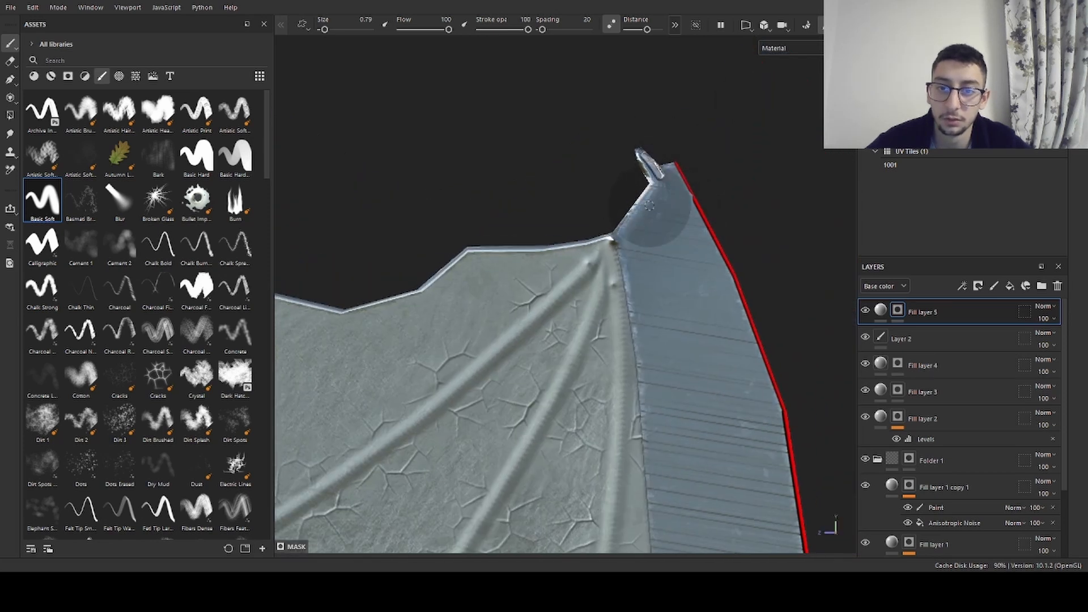
alt+middle_drag(568, 286, 705, 174)
mouse_move(712, 172)
mouse_down()
mouse_move(550, 306)
mouse_move(376, 420)
mouse_up()
- Paint a chain of interlocking curled grooves at brush size 0.79 from below the blade's upper notch toward the axe head
mouse_move(585, 328)
alt+right_down()
mouse_move(317, 255)
mouse_move(585, 222)
mouse_move(716, 234)
alt+right_up()
alt+middle_drag(593, 222, 679, 208)
alt+right_drag(663, 229, 682, 238)
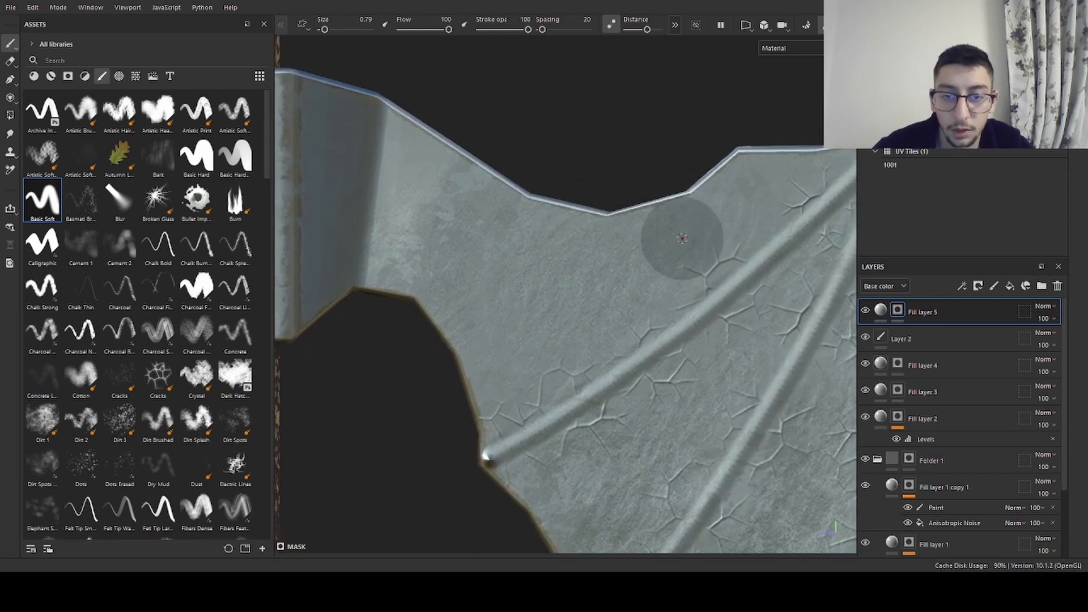
mouse_move(709, 217)
mouse_down()
mouse_move(587, 321)
mouse_move(635, 301)
mouse_move(554, 333)
mouse_move(573, 267)
mouse_move(531, 217)
mouse_move(427, 297)
mouse_up()
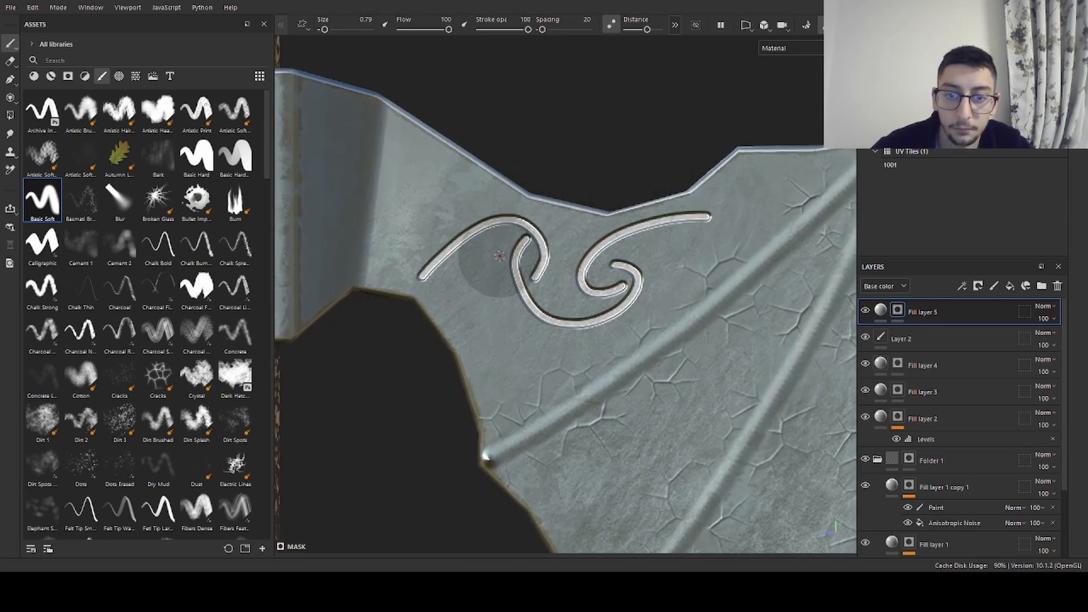
key(ctrl+z)
mouse_move(540, 269)
mouse_down()
mouse_move(490, 214)
mouse_move(429, 268)
mouse_move(391, 162)
mouse_up()
alt+middle_drag(457, 214, 697, 252)
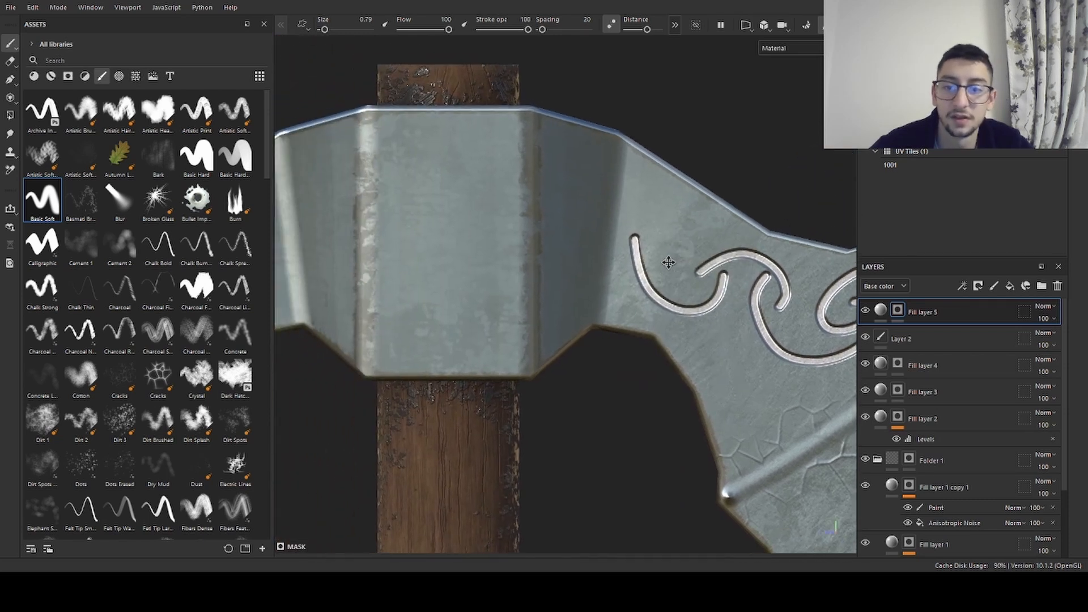
- Add an arc running onto the axe head, an arc beneath the curls and a line alongside the outer swirl
mouse_move(661, 251)
mouse_down()
mouse_move(645, 207)
mouse_move(520, 200)
mouse_up()
alt+right_drag(479, 211, 255, 238)
alt+middle_drag(558, 244, 445, 220)
alt+right_drag(445, 220, 623, 280)
drag(570, 306, 713, 285)
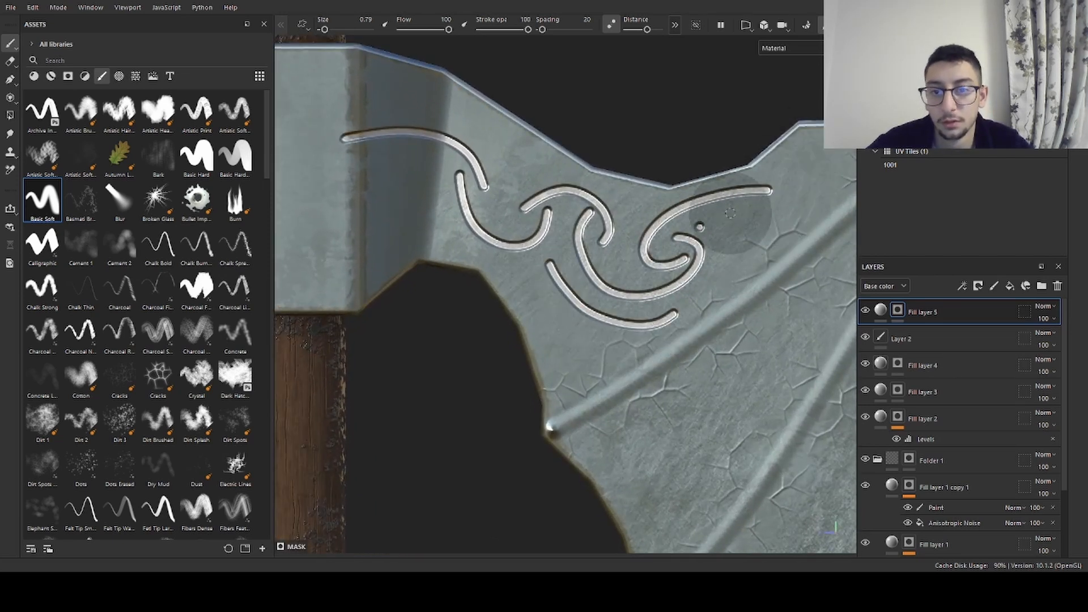
drag(699, 228, 797, 202)
- Paint a second arc above and parallel to the one running onto the axe head
scroll(737, 209, down, 2)
alt+middle_drag(655, 180, 732, 224)
scroll(746, 233, up, 2)
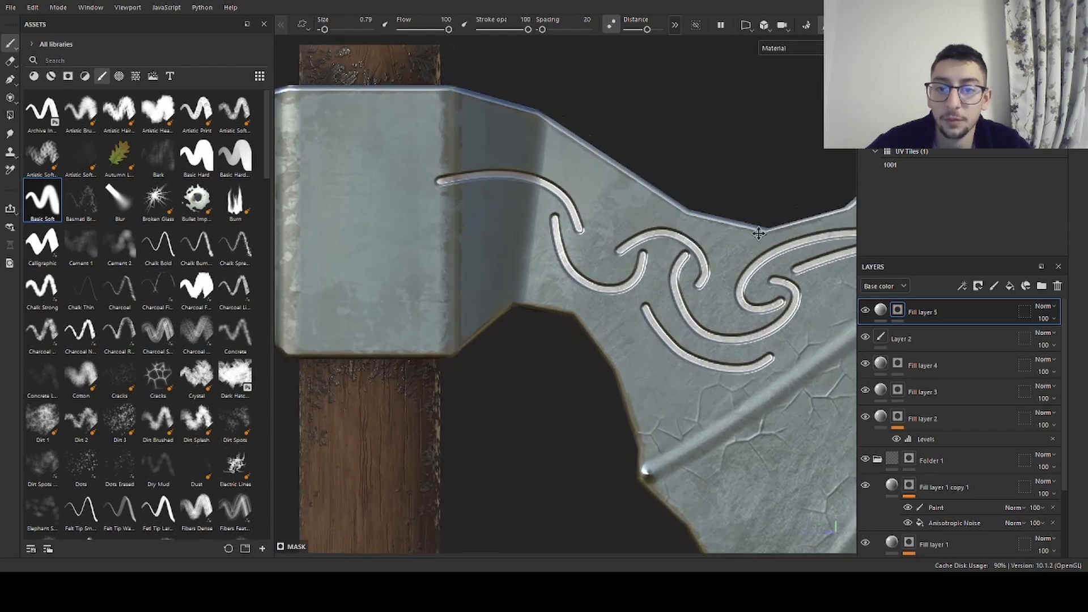
alt+middle_drag(615, 288, 580, 286)
mouse_move(568, 229)
mouse_down()
mouse_move(495, 139)
mouse_move(343, 149)
mouse_up()
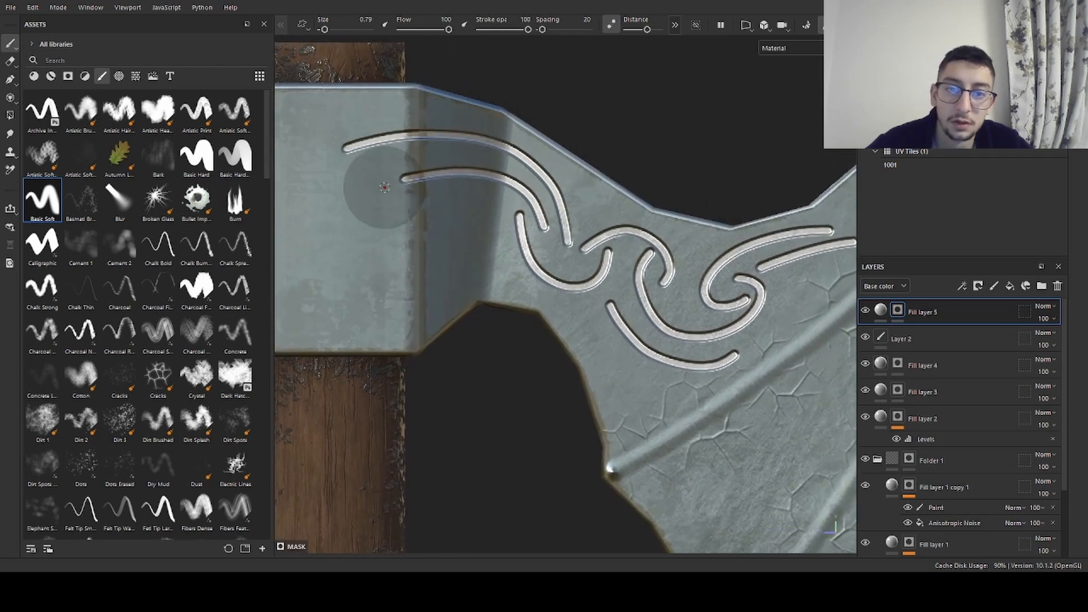
- Paint two matching arcs across the axe head onto the opposite blade's neck, joining the upper pair at the head's middle
alt+right_drag(382, 188, 218, 190)
alt+middle_drag(424, 210, 543, 225)
alt+right_drag(541, 225, 578, 218)
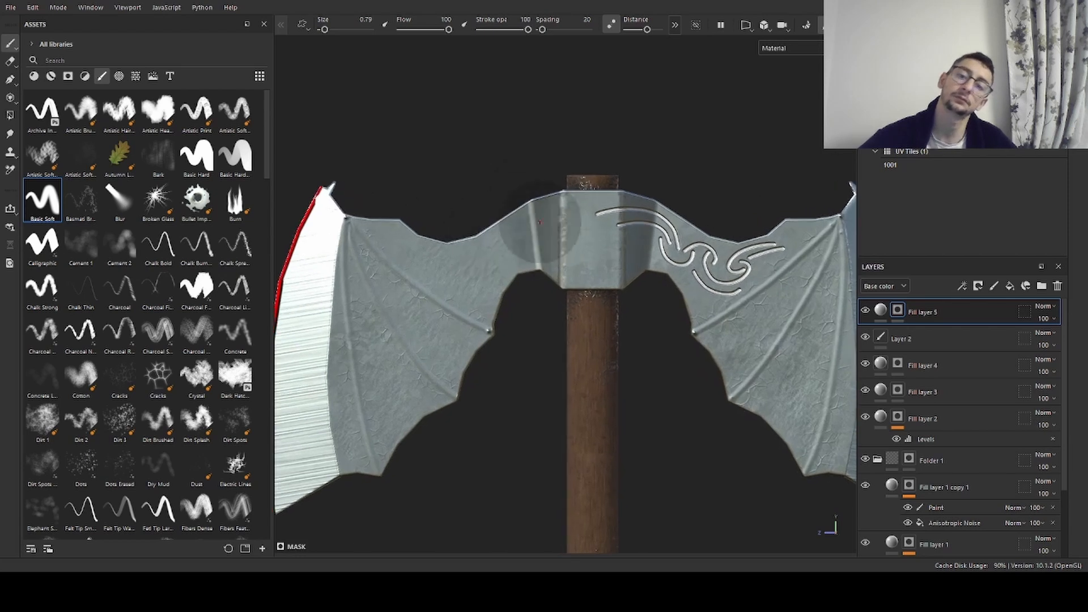
alt+middle_drag(561, 229, 510, 221)
alt+right_drag(511, 221, 550, 223)
alt+middle_drag(521, 215, 556, 224)
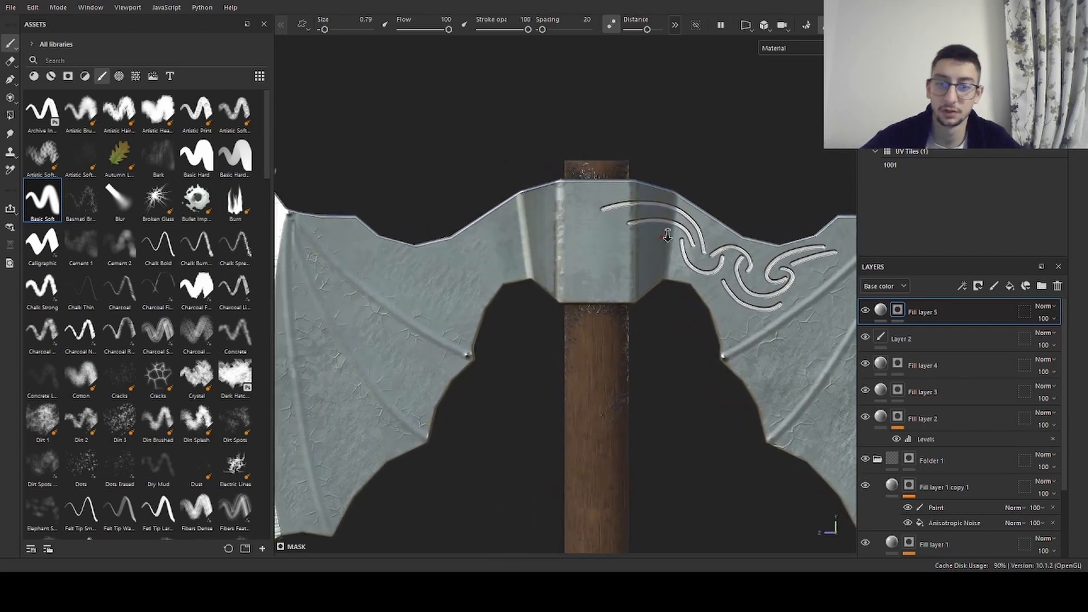
mouse_move(553, 223)
alt+right_down()
mouse_move(576, 221)
mouse_move(569, 210)
alt+right_up()
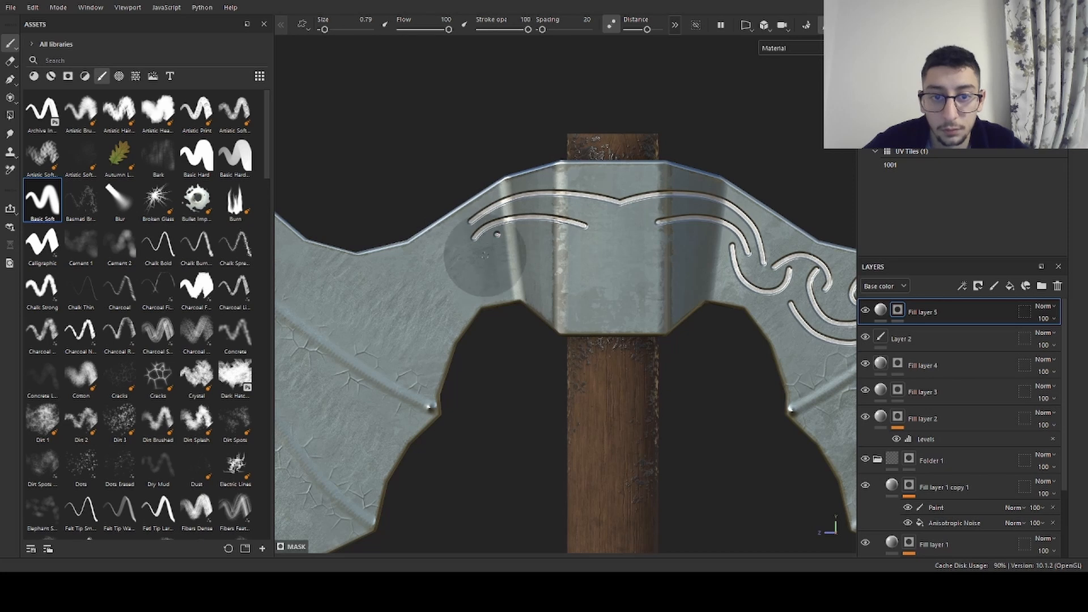
- Try continuing the pattern on the opposite blade with curled grooves and arcs below its upper notch
middle_drag(583, 272, 581, 246)
scroll(494, 287, down, 2)
scroll(581, 246, down, 2)
alt+middle_drag(504, 257, 474, 264)
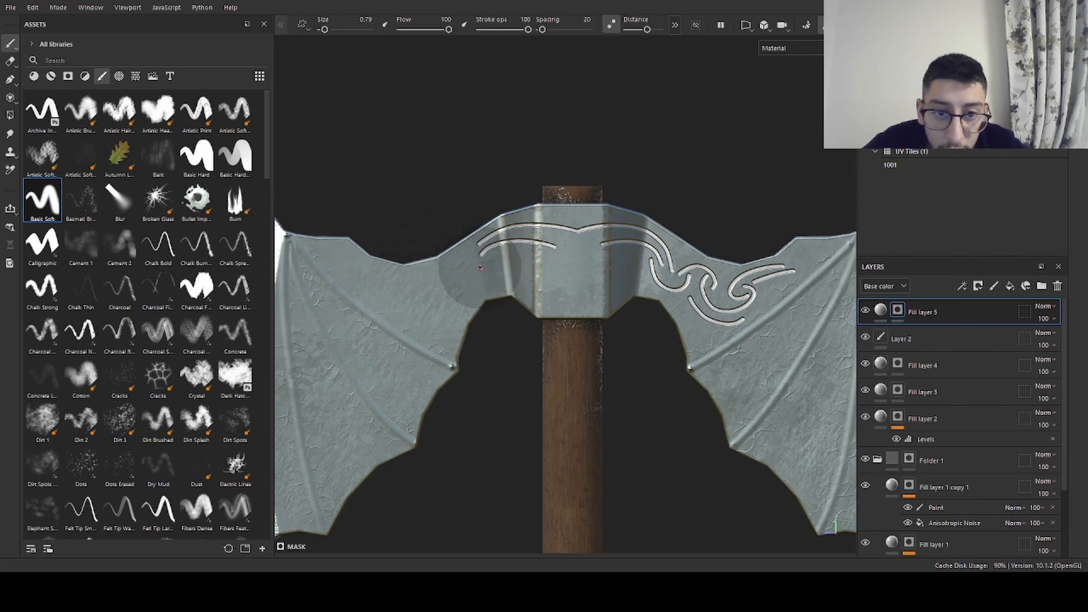
mouse_move(486, 267)
mouse_down()
mouse_move(567, 244)
mouse_move(494, 238)
mouse_up()
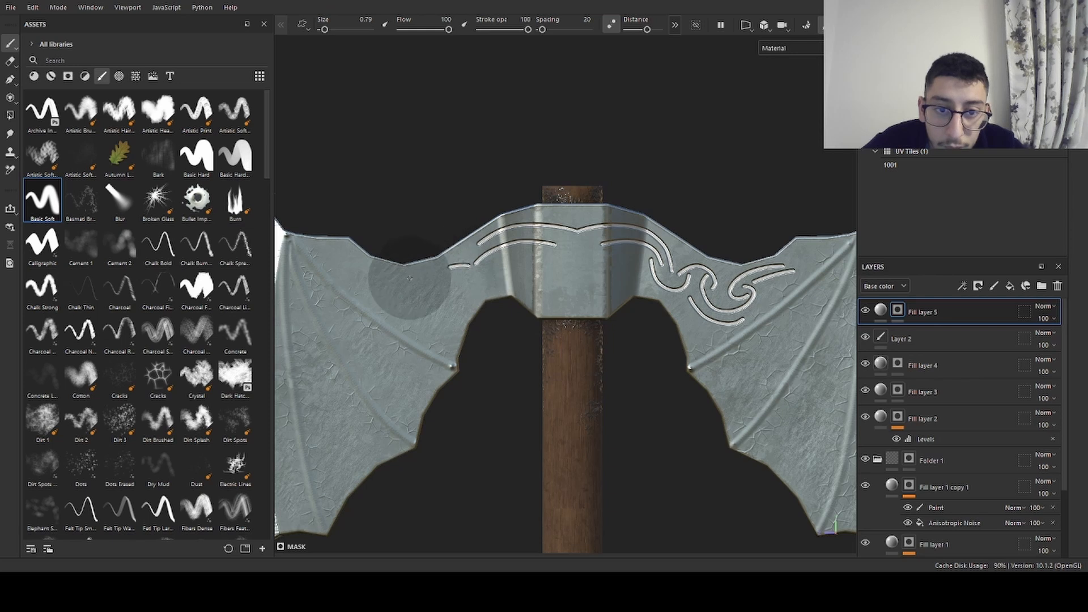
drag(470, 264, 426, 286)
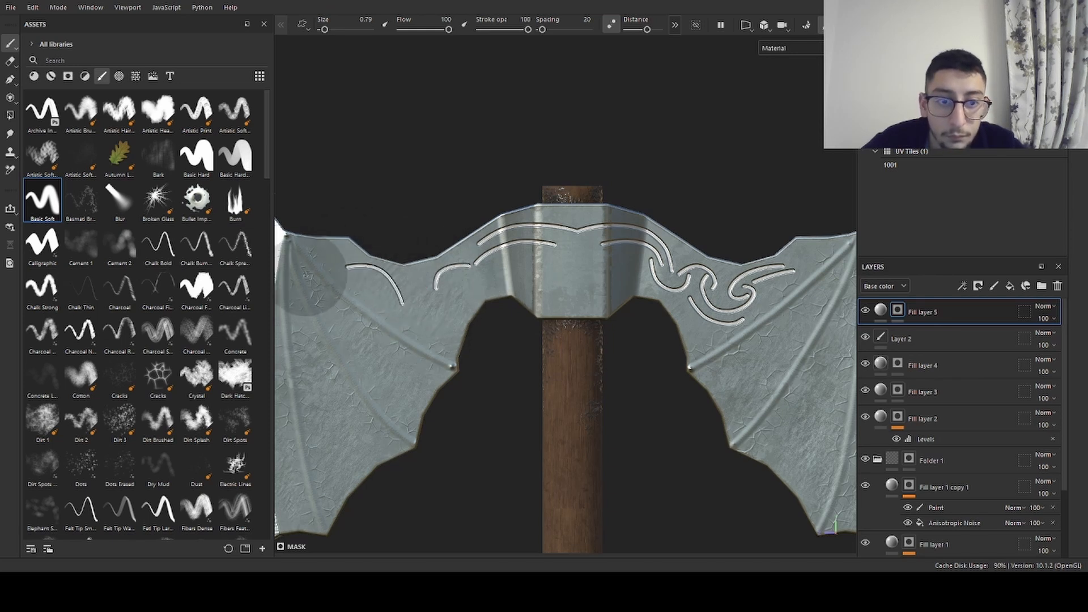
mouse_move(343, 266)
mouse_down()
mouse_move(404, 304)
mouse_move(406, 329)
mouse_move(369, 329)
mouse_move(351, 271)
mouse_up()
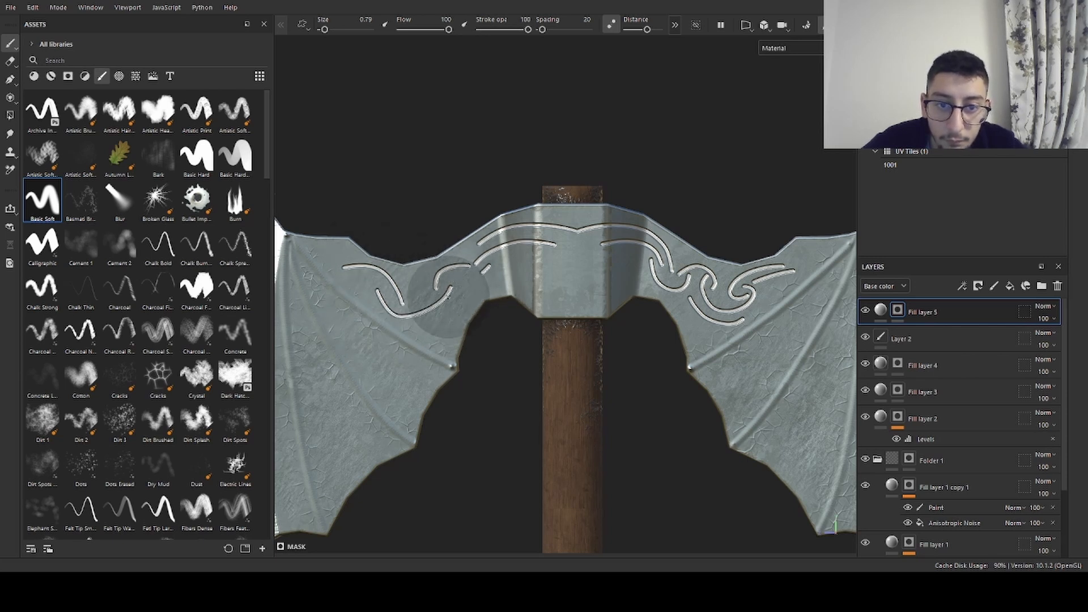
mouse_move(465, 292)
mouse_down()
mouse_move(454, 333)
mouse_move(384, 330)
mouse_up()
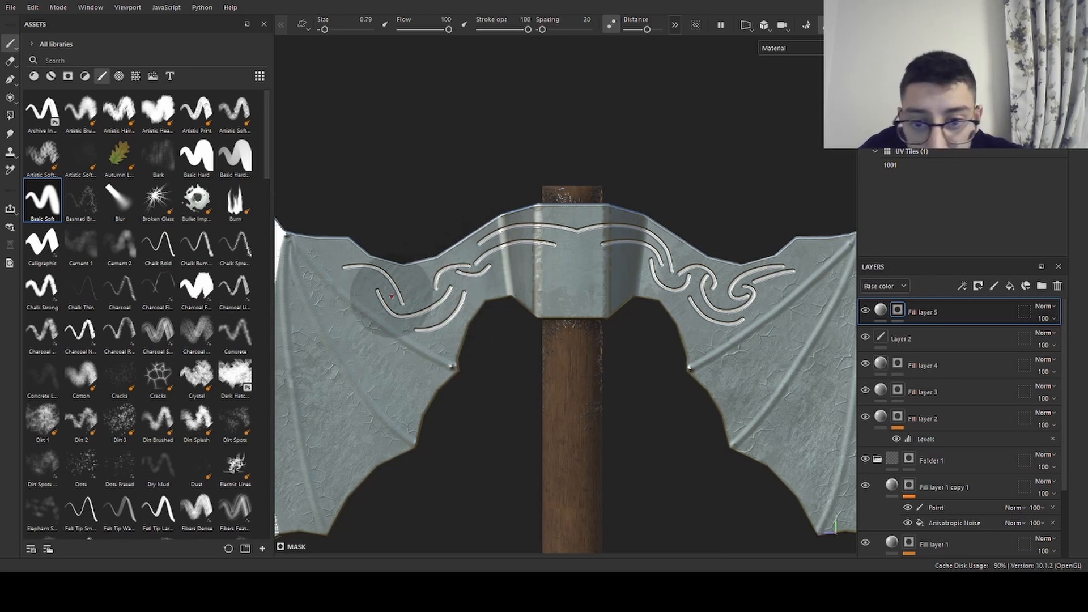
- Undo the curled grooves just painted on the opposite blade, keeping the arcs on the axe head
alt+drag(405, 300, 568, 231)
scroll(542, 195, up, 5)
key(ctrl+z)
key(ctrl+z)
key(ctrl+z)
key(ctrl+z)
key(ctrl+z)
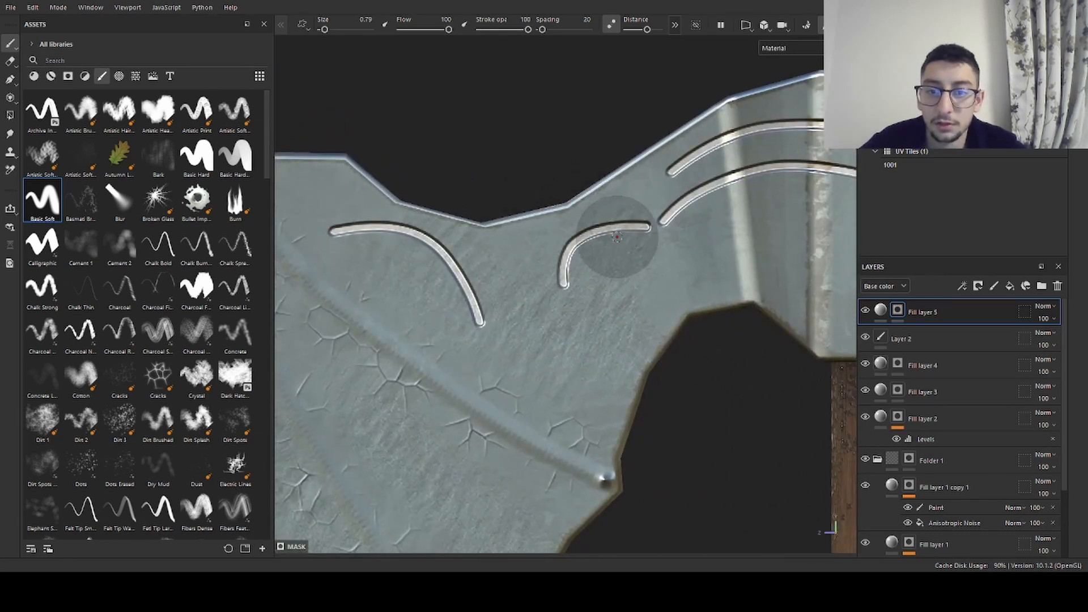
- Repaint interlocking curled grooves below the opposite blade's notch, with two lines toward the cutting edge and an arc beneath the curls
mouse_move(668, 231)
mouse_down()
mouse_move(705, 262)
mouse_move(600, 299)
mouse_up()
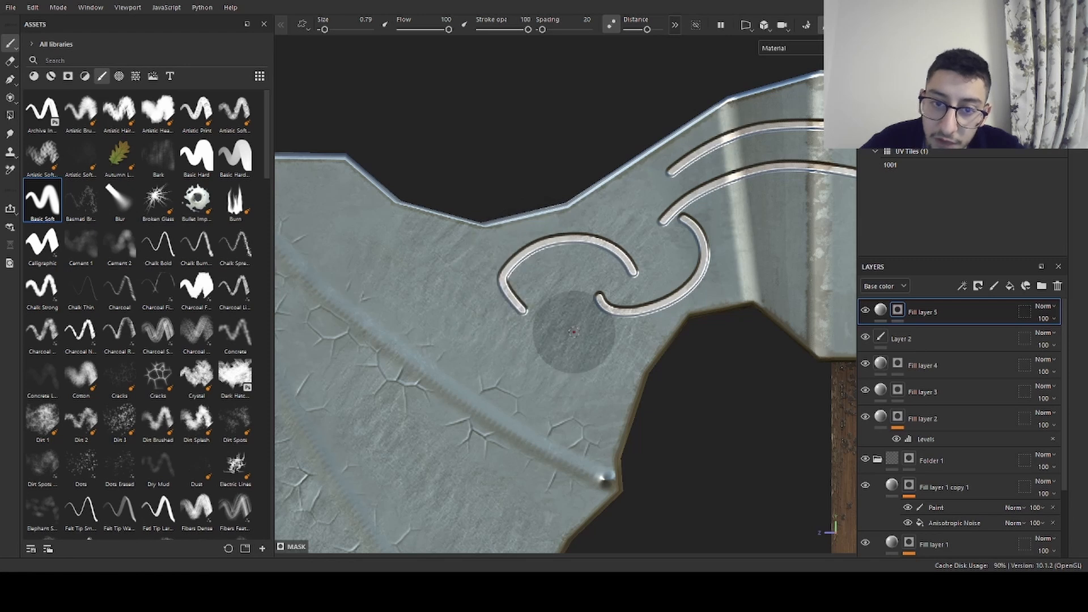
mouse_move(628, 274)
mouse_down()
mouse_move(478, 267)
mouse_move(512, 289)
mouse_move(522, 340)
mouse_move(423, 283)
mouse_up()
drag(425, 244, 435, 227)
mouse_move(455, 287)
mouse_down()
mouse_move(350, 209)
mouse_move(303, 212)
mouse_up()
alt+right_drag(379, 237, 398, 258)
alt+middle_drag(398, 257, 285, 278)
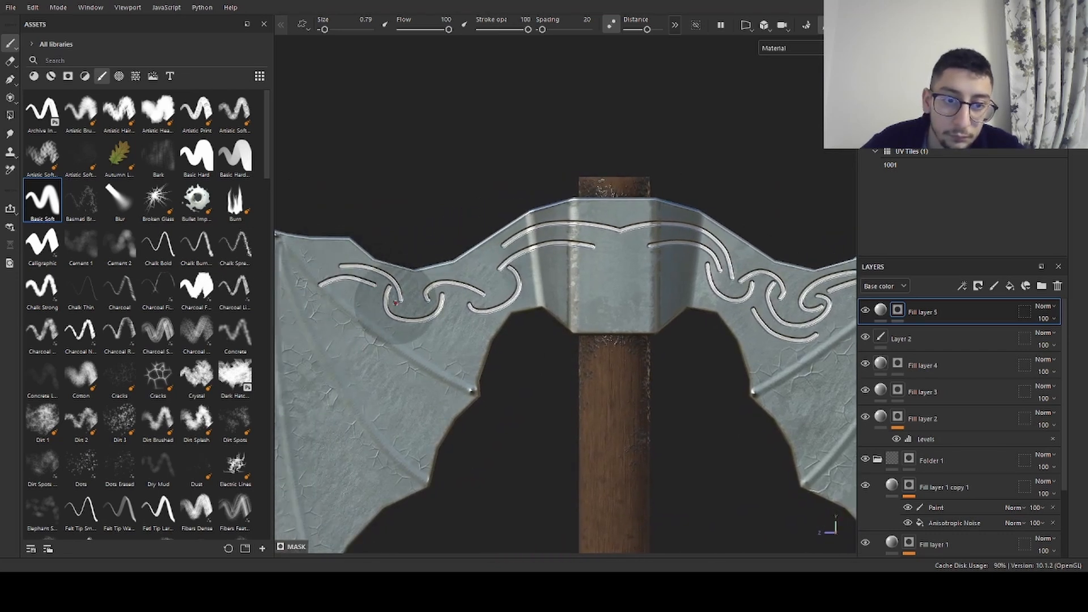
mouse_move(408, 300)
alt+mouse_down()
mouse_move(445, 311)
mouse_move(394, 334)
mouse_move(335, 308)
alt+mouse_up()
scroll(454, 323, down, 4)
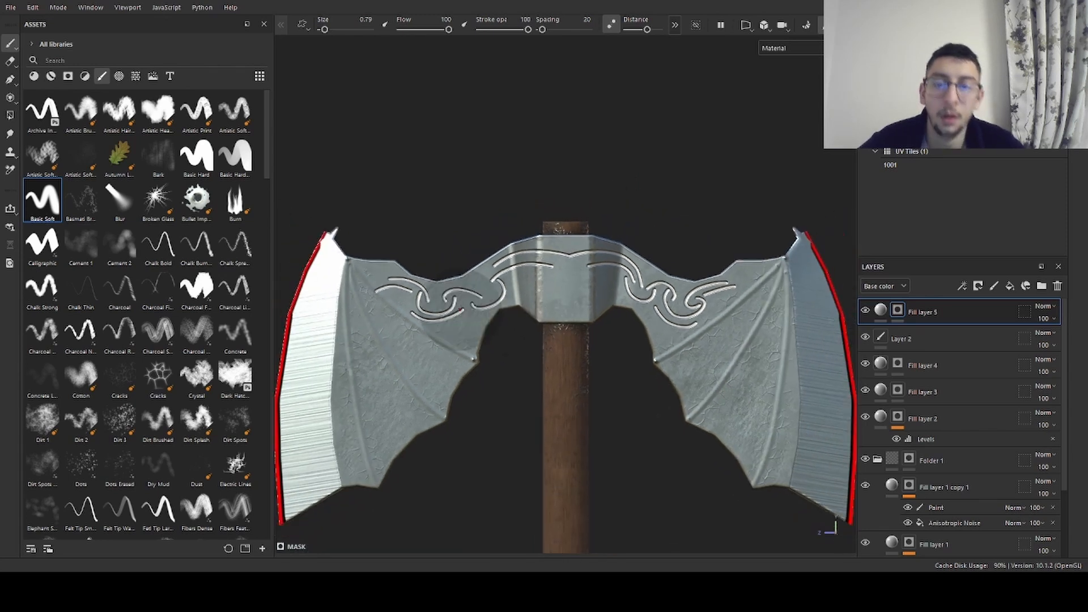
scroll(569, 328, down, 3)
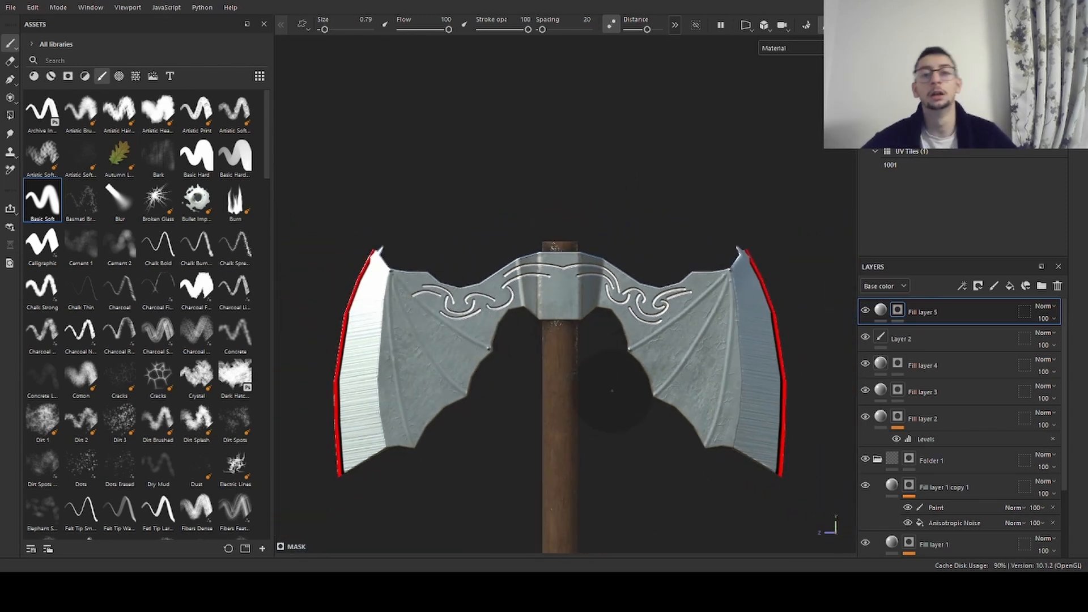
scroll(611, 389, down, 3)
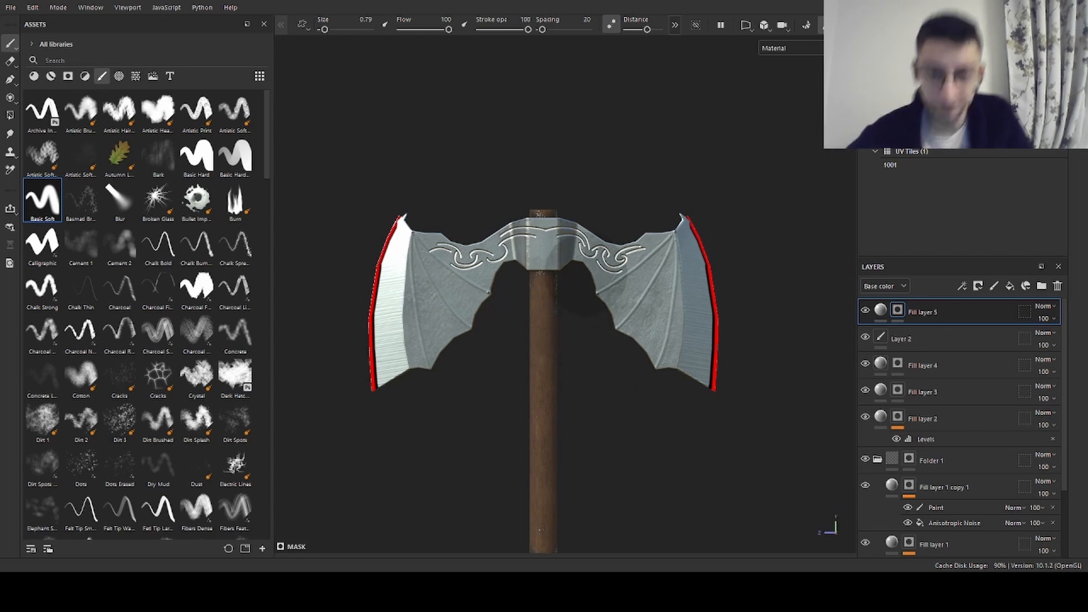
- Paint a row of six curved grooves between the right blade's upper two ribs, lengthening from the upper corner toward the inner edge
scroll(608, 221, up, 8)
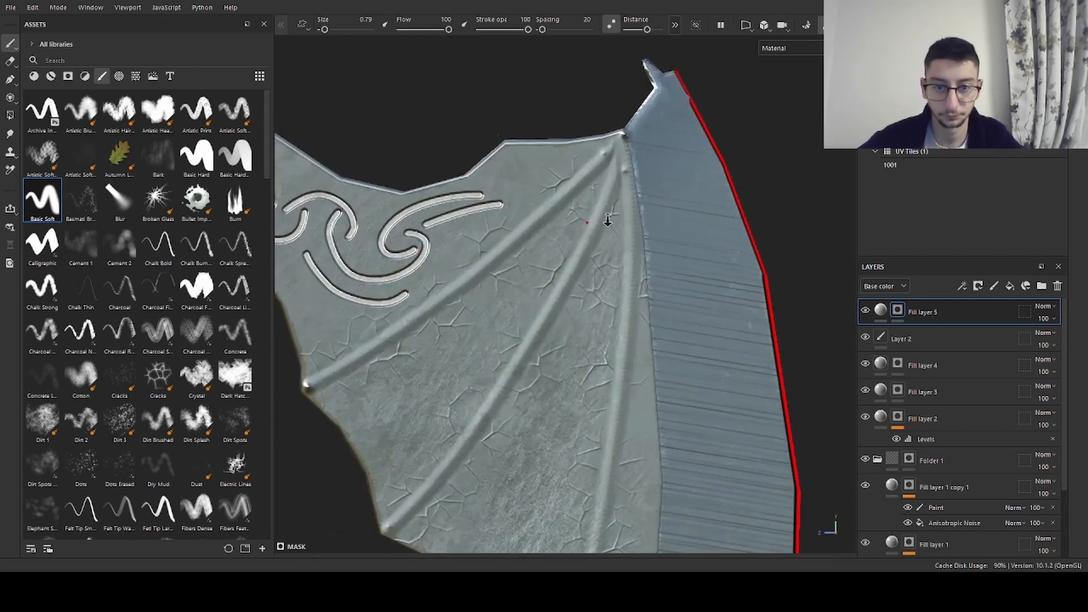
scroll(608, 221, up, 2)
drag(565, 207, 601, 221)
mouse_move(529, 236)
mouse_down()
mouse_move(544, 241)
mouse_move(547, 283)
mouse_up()
alt+middle_drag(547, 283, 601, 199)
drag(580, 190, 628, 229)
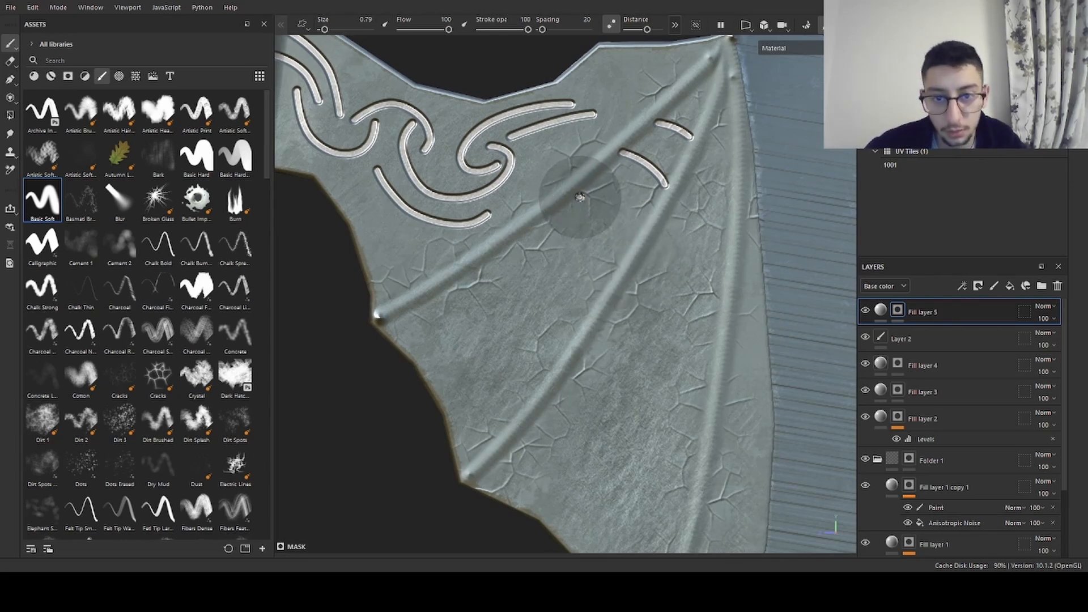
drag(536, 229, 598, 292)
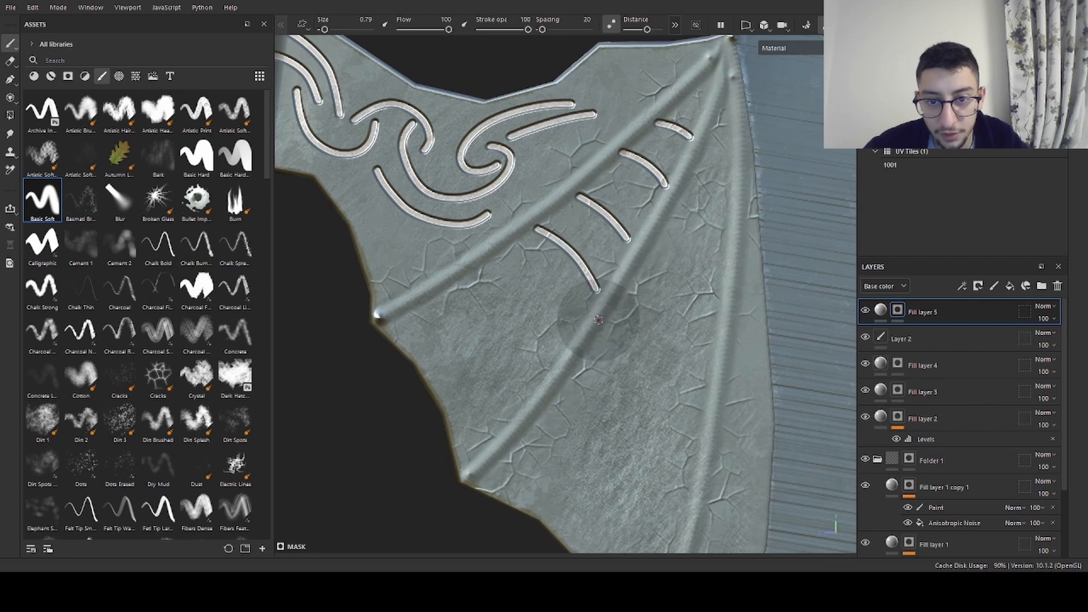
drag(490, 263, 552, 329)
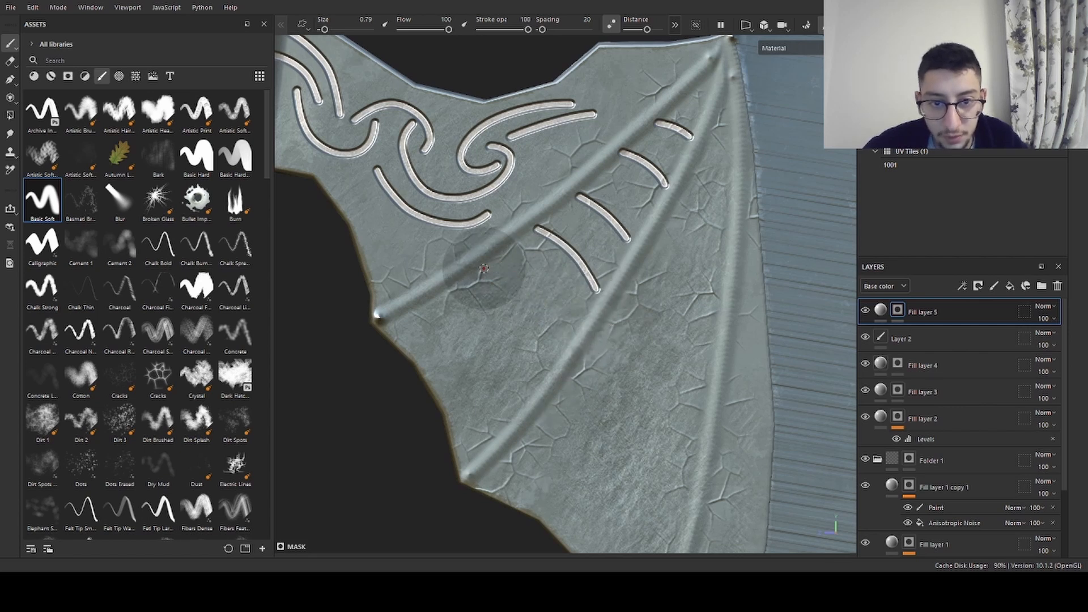
key(ctrl+z)
drag(482, 271, 561, 366)
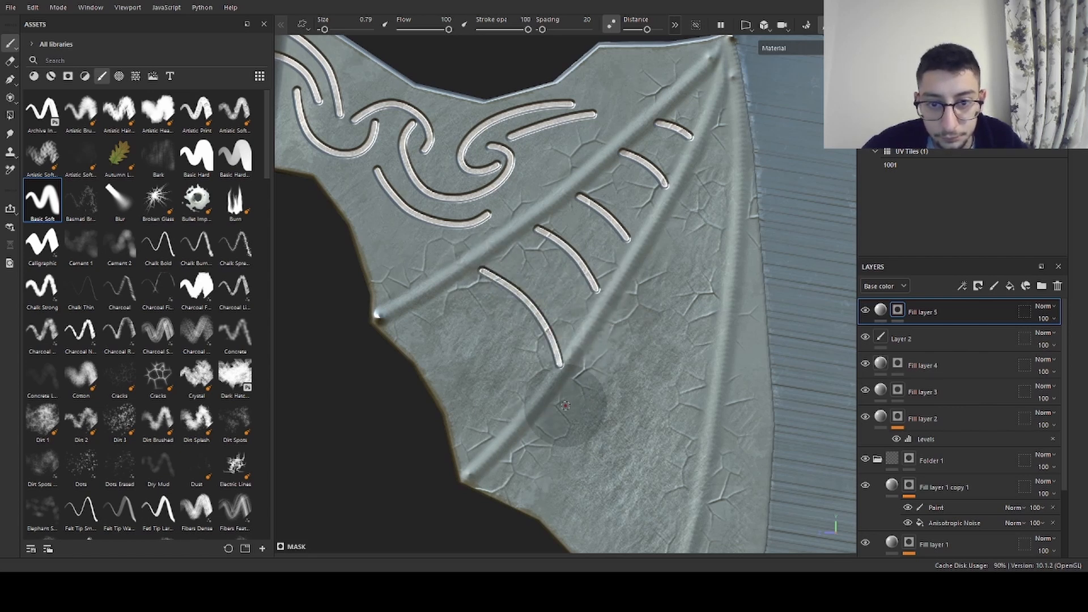
drag(417, 306, 501, 407)
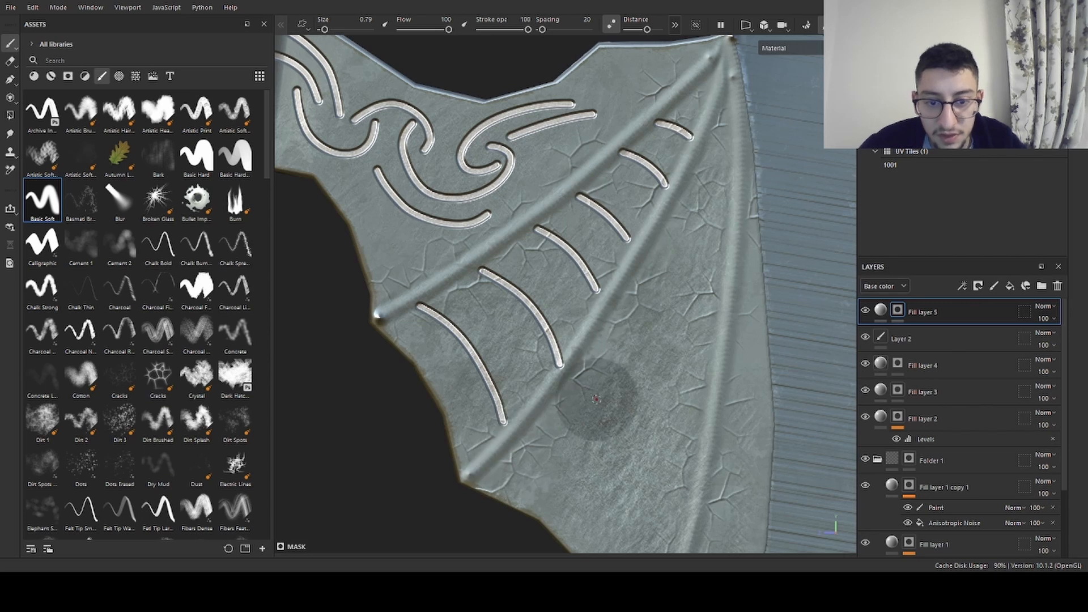
- Paint a second row of six curved grooves between the right blade's middle and lower ribs, lengthening toward the scalloped inner edge
scroll(595, 400, down, 10)
alt+drag(521, 296, 735, 231)
scroll(736, 231, up, 10)
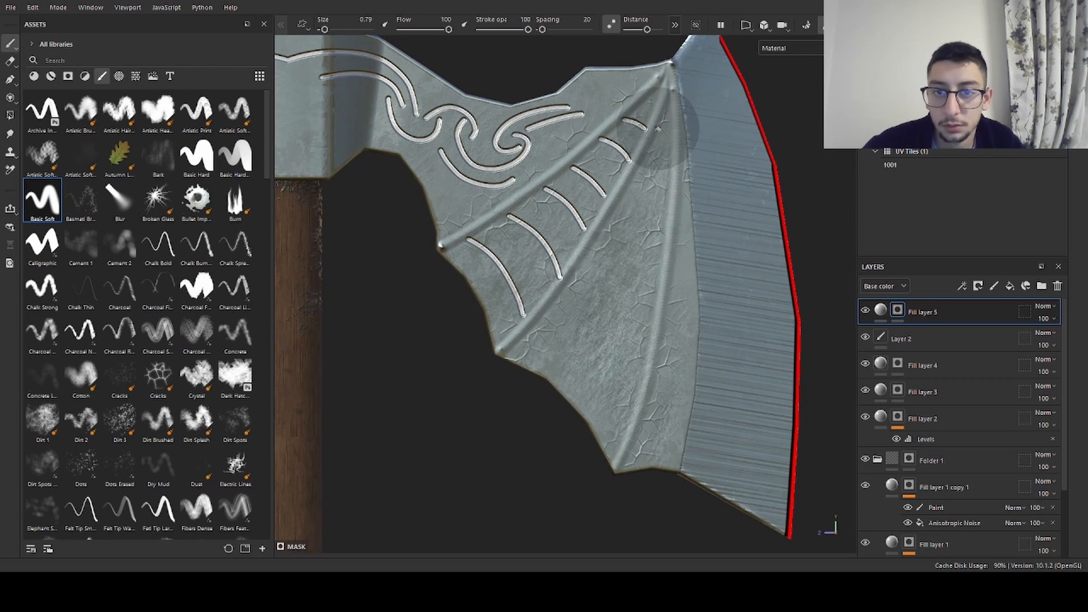
drag(636, 164, 674, 180)
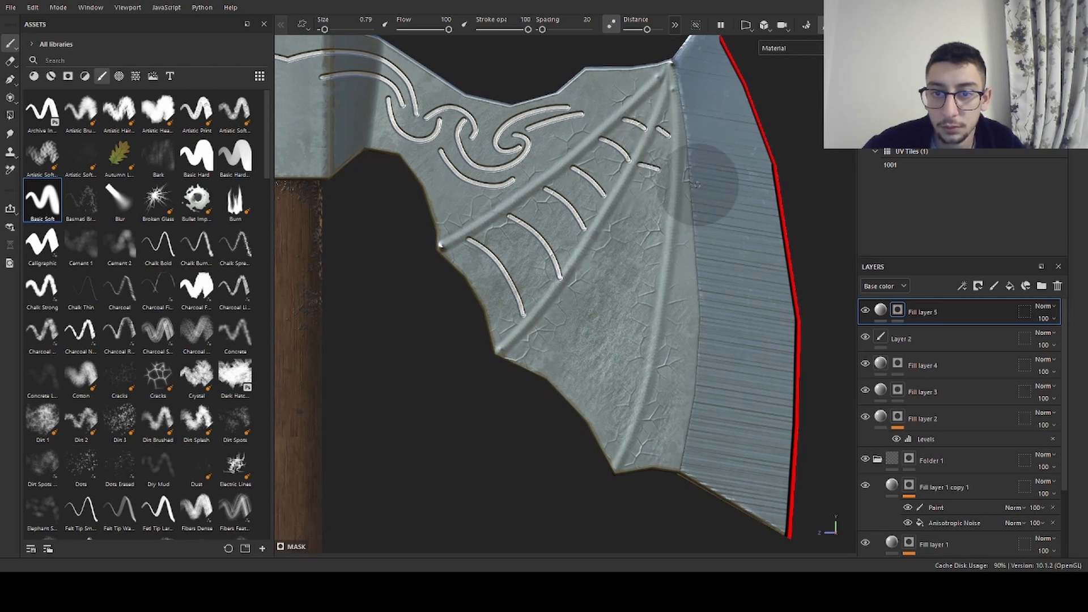
drag(618, 202, 650, 215)
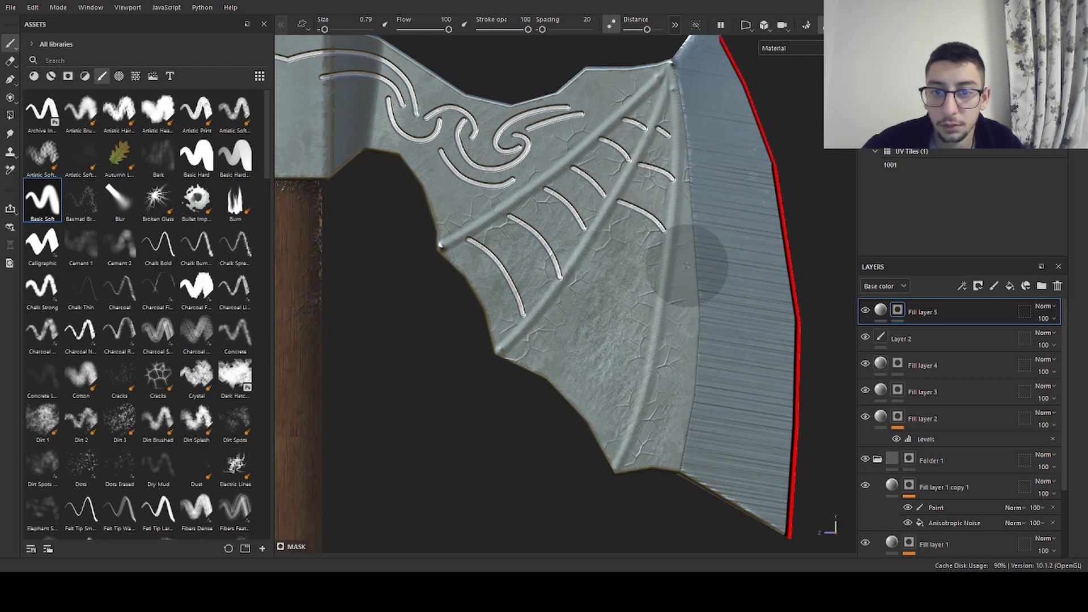
drag(599, 238, 658, 277)
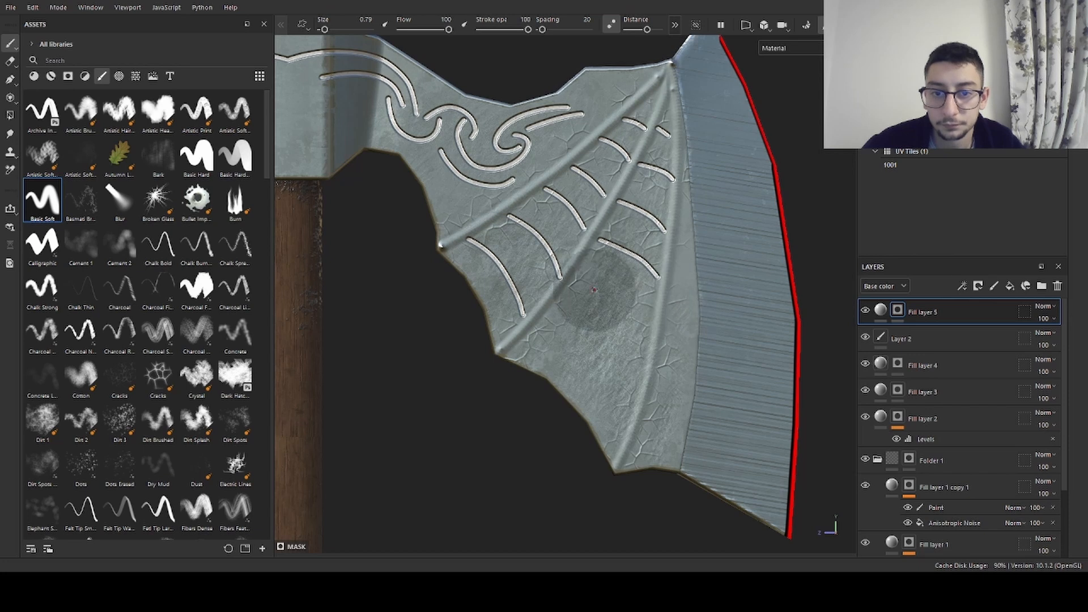
drag(563, 287, 630, 325)
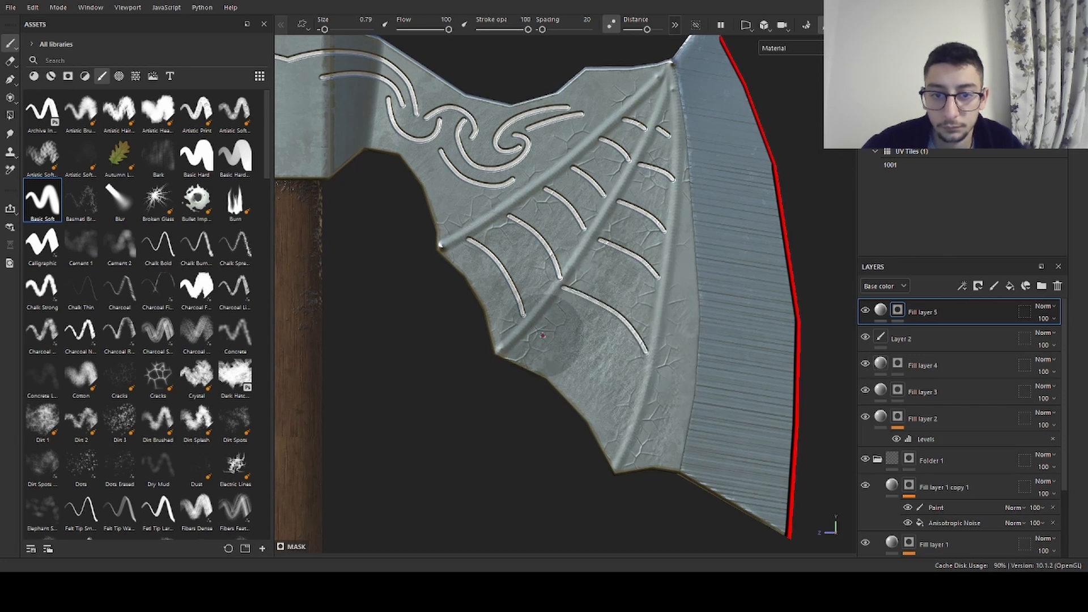
drag(530, 328, 605, 371)
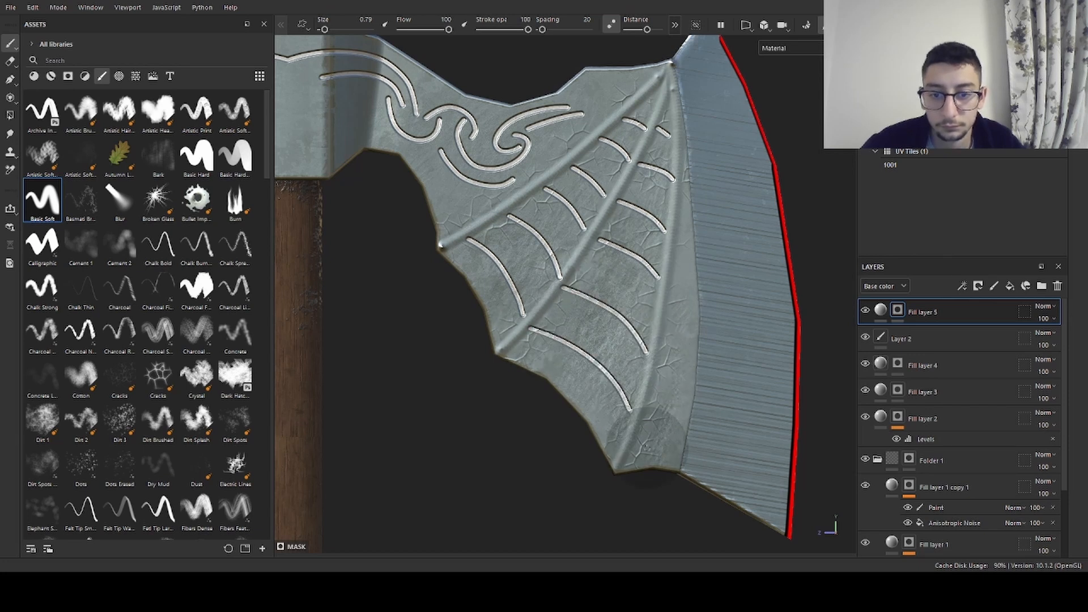
scroll(652, 425, down, 4)
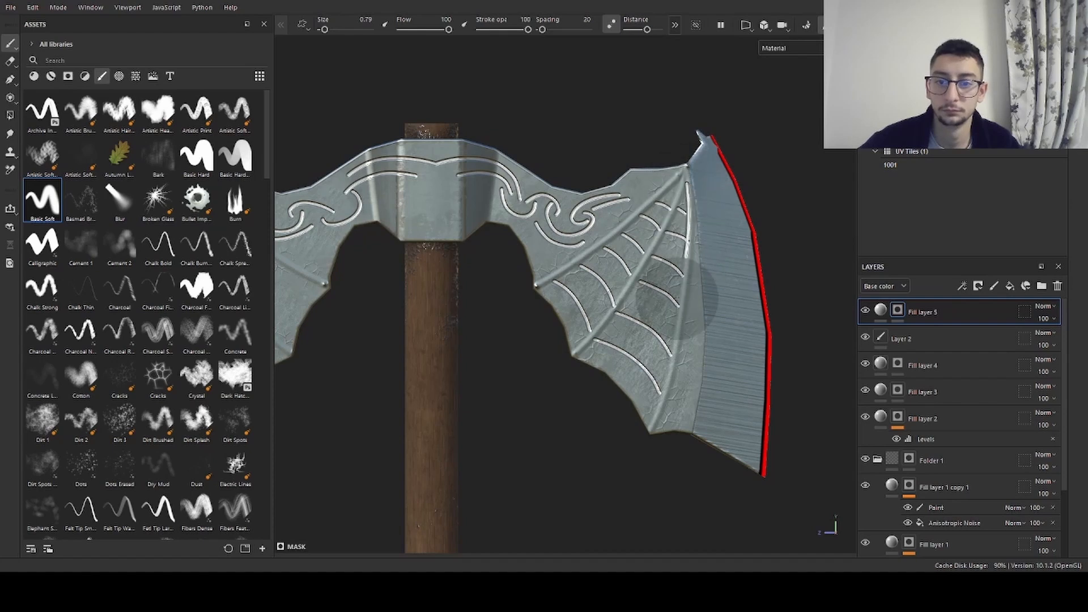
drag(652, 347, 682, 217)
mouse_move(664, 358)
alt+right_down()
mouse_move(321, 202)
mouse_move(762, 272)
mouse_move(811, 255)
alt+right_up()
drag(685, 127, 523, 299)
key(ctrl+z)
key(ctrl+z)
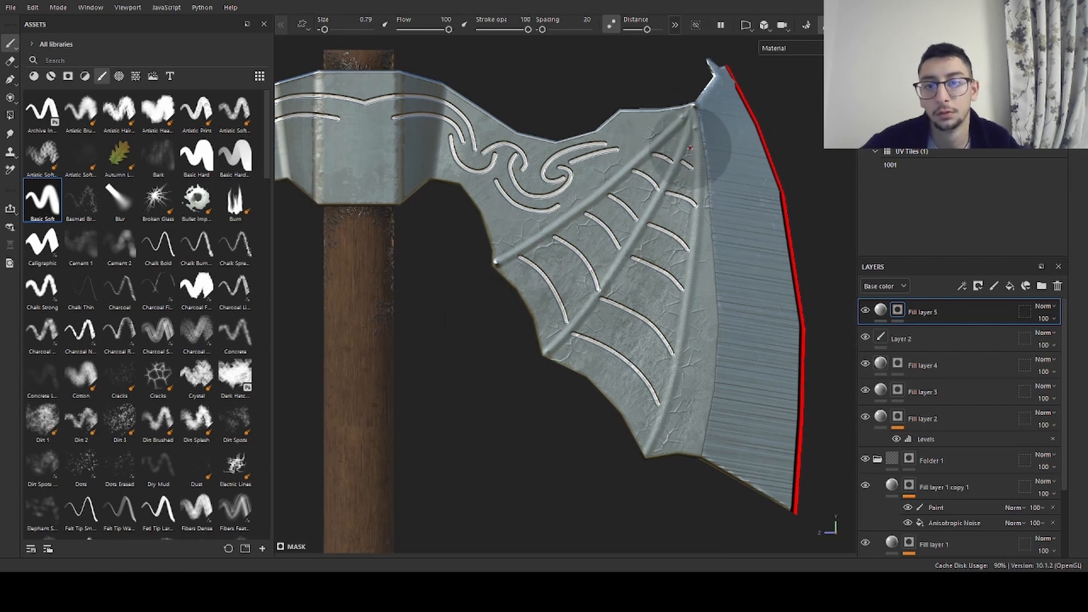
- Paint two long radial lines from the right blade's upper corner, one through each row of arcs, forming a spiderweb
mouse_move(694, 133)
mouse_down()
mouse_move(657, 272)
mouse_move(601, 392)
mouse_up()
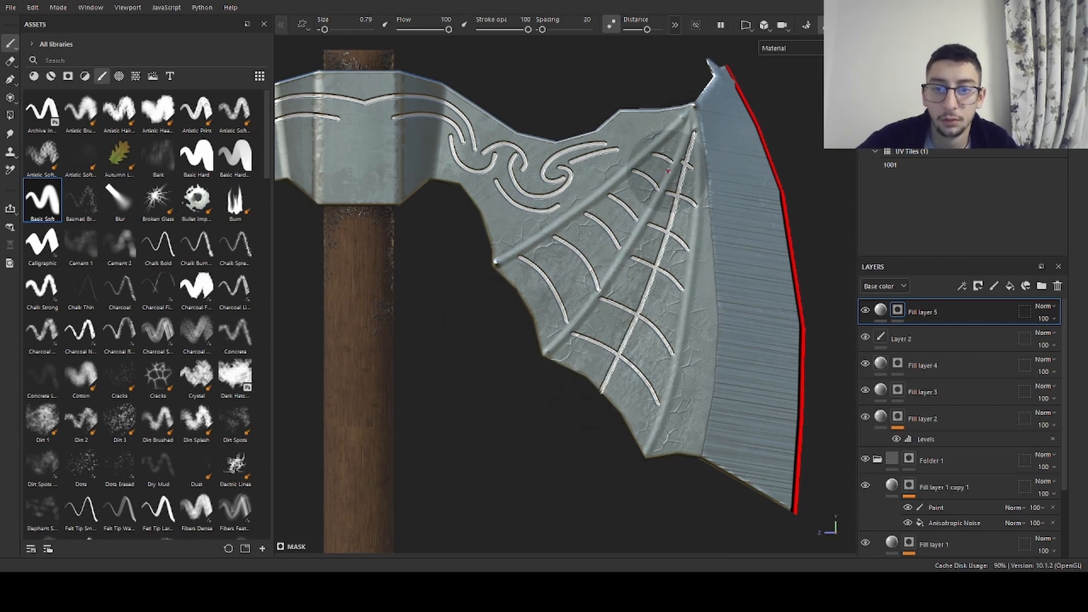
key(f)
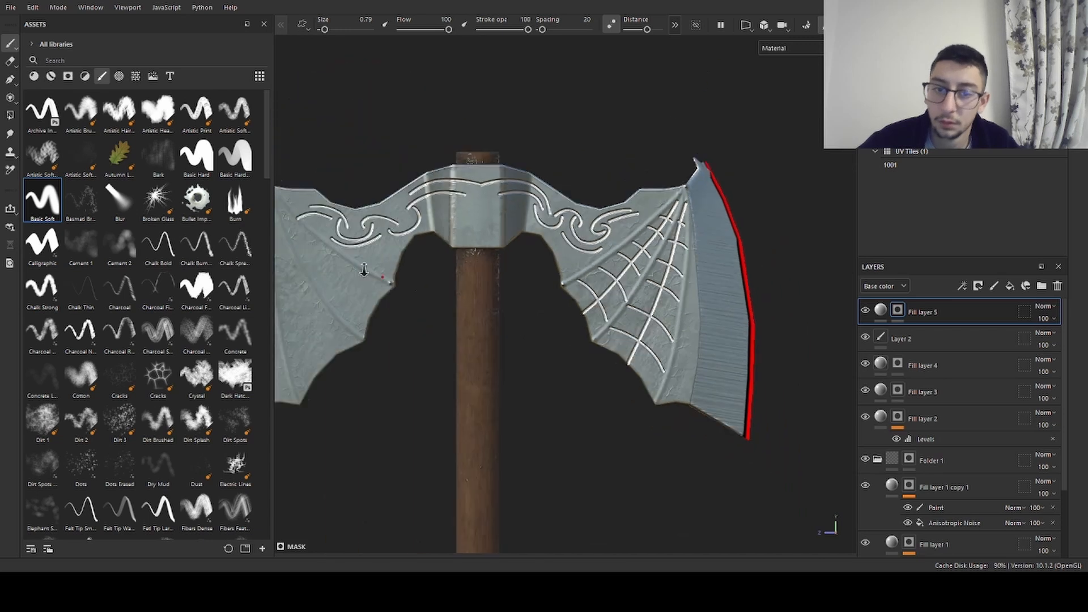
alt+middle_drag(591, 271, 669, 260)
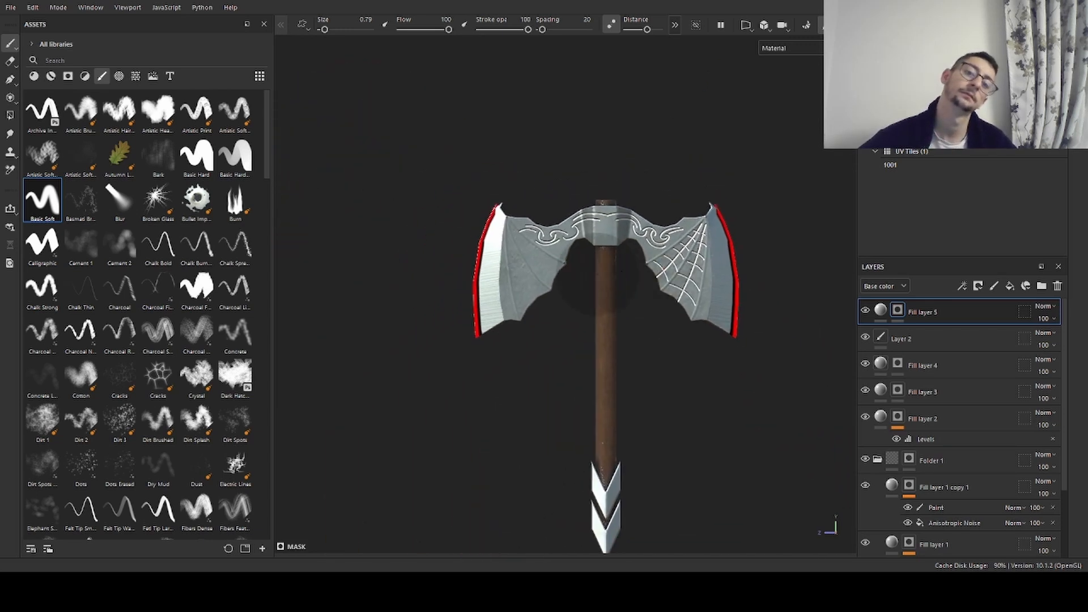
- Start the matching web on the left blade with a short groove near its upper corner, trying a longer arc near the inner edge
alt+right_drag(484, 263, 694, 233)
alt+middle_drag(694, 233, 614, 243)
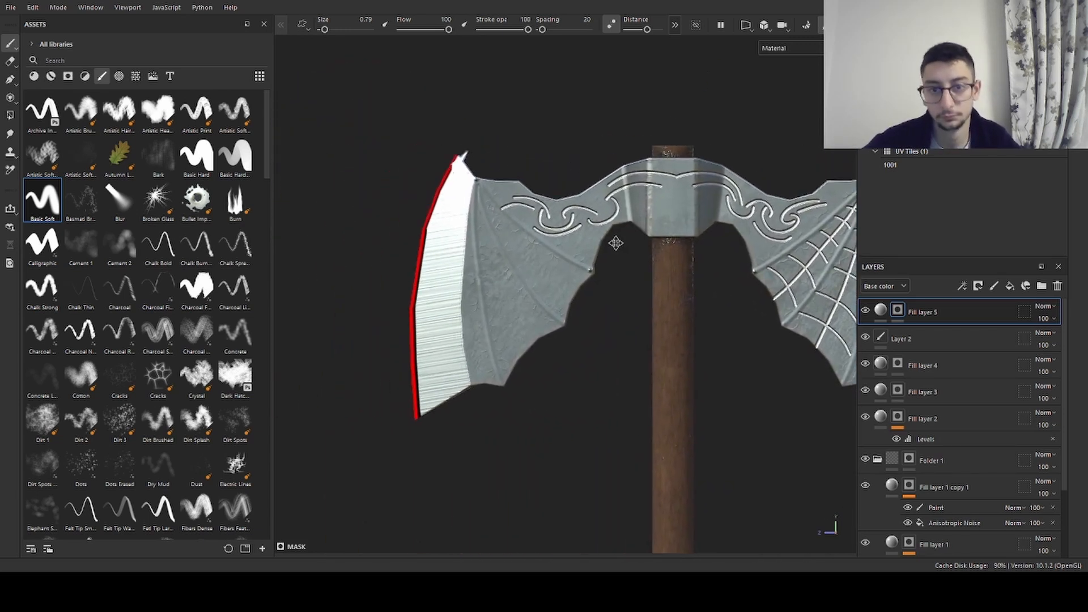
alt+right_drag(614, 243, 637, 221)
alt+middle_drag(637, 221, 614, 239)
key(f)
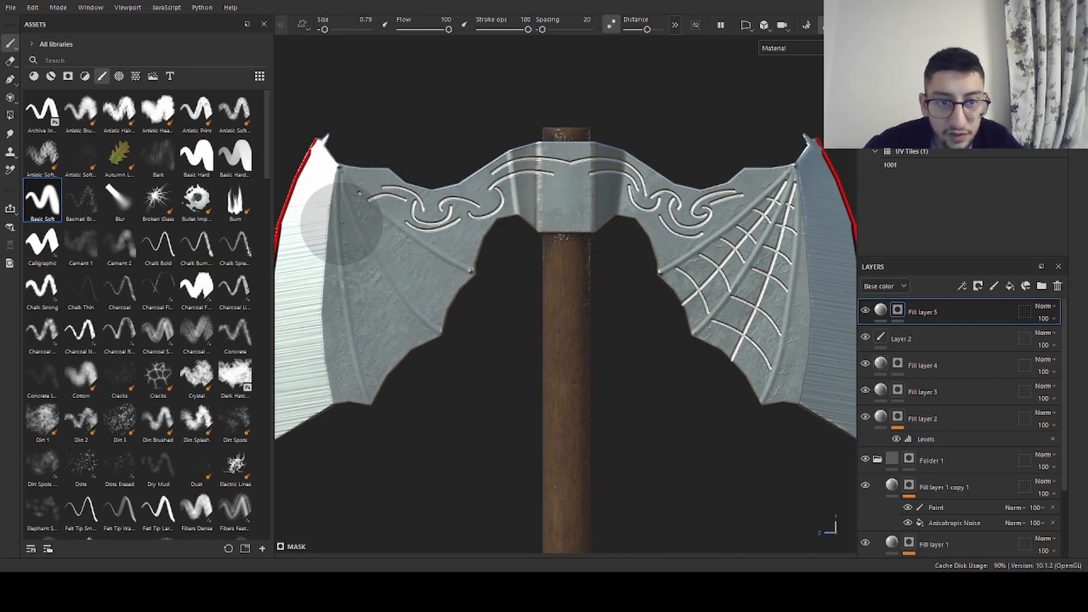
scroll(415, 232, up, 5)
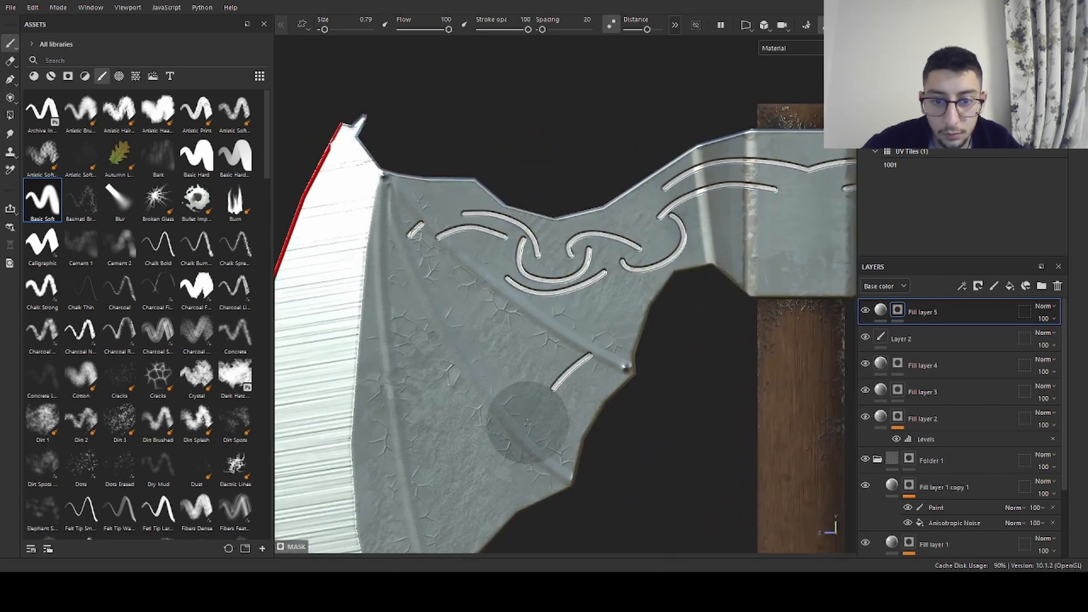
scroll(522, 461, down, 5)
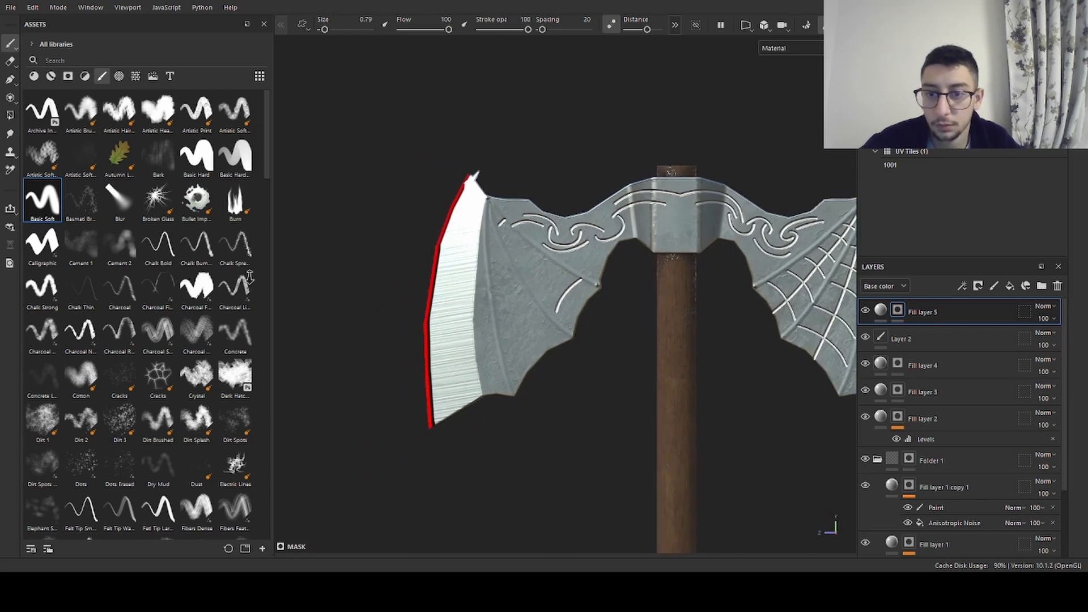
scroll(572, 227, up, 5)
drag(602, 378, 556, 417)
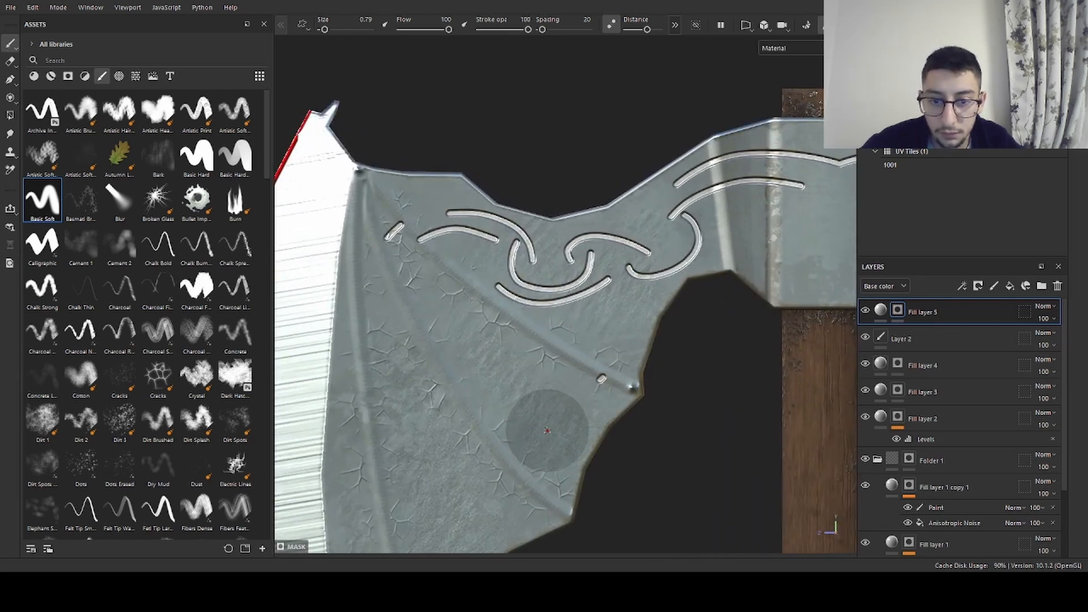
key(ctrl+z)
mouse_move(604, 377)
mouse_down()
mouse_move(541, 415)
mouse_move(508, 488)
mouse_move(585, 384)
mouse_up()
key(ctrl+z)
- Paint five curved grooves between the left blade's upper two ribs, lengthening from the upper corner toward the inner edge
drag(639, 364, 650, 359)
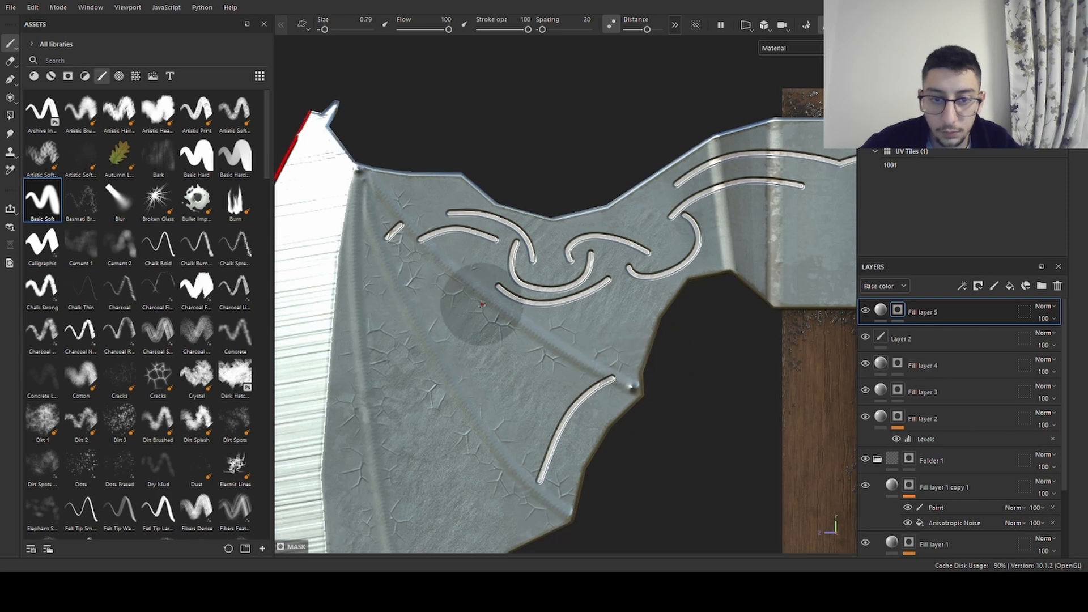
drag(475, 297, 464, 310)
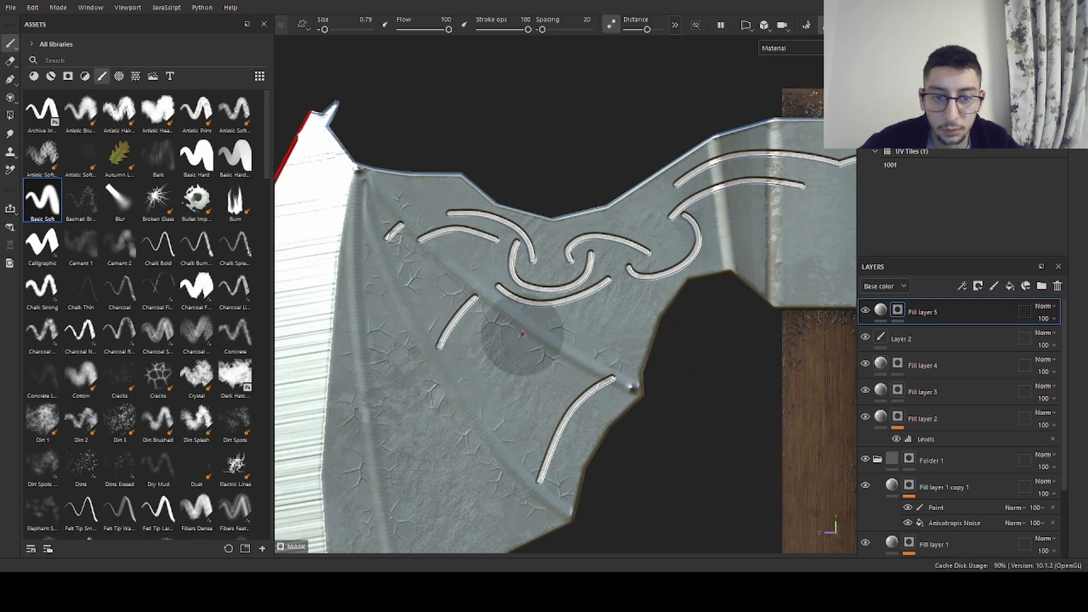
mouse_move(524, 326)
mouse_down()
mouse_move(489, 349)
mouse_move(457, 437)
mouse_up()
mouse_move(562, 357)
mouse_down()
mouse_move(500, 413)
mouse_move(503, 426)
mouse_up()
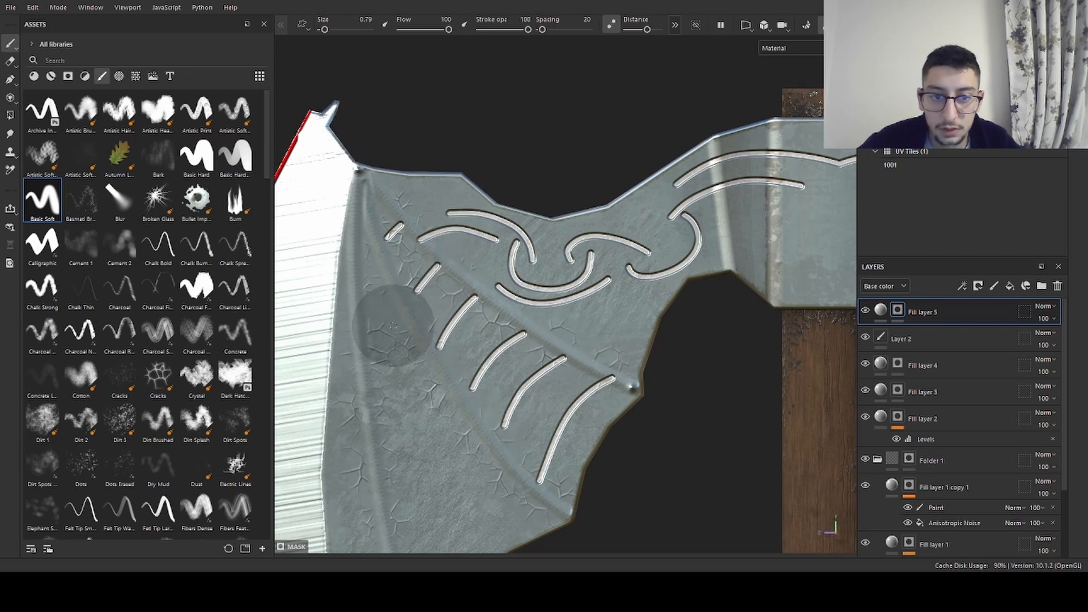
- Paint a second row of six curved grooves between the left blade's middle and lower ribs, from the scalloped edge up to the corner
alt+drag(503, 323, 620, 353)
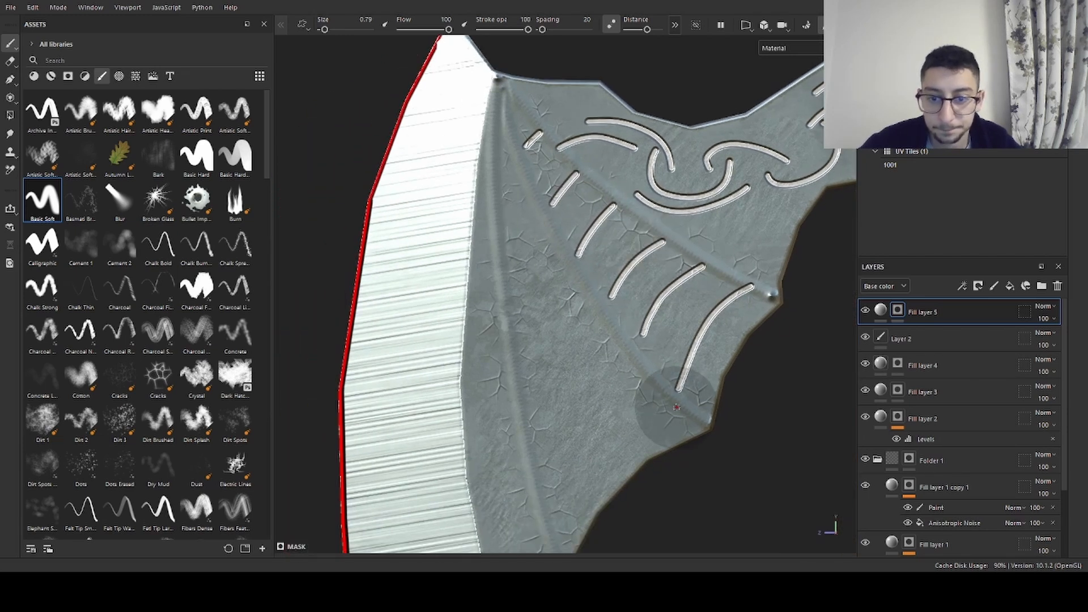
drag(676, 407, 561, 487)
alt+drag(618, 437, 607, 400)
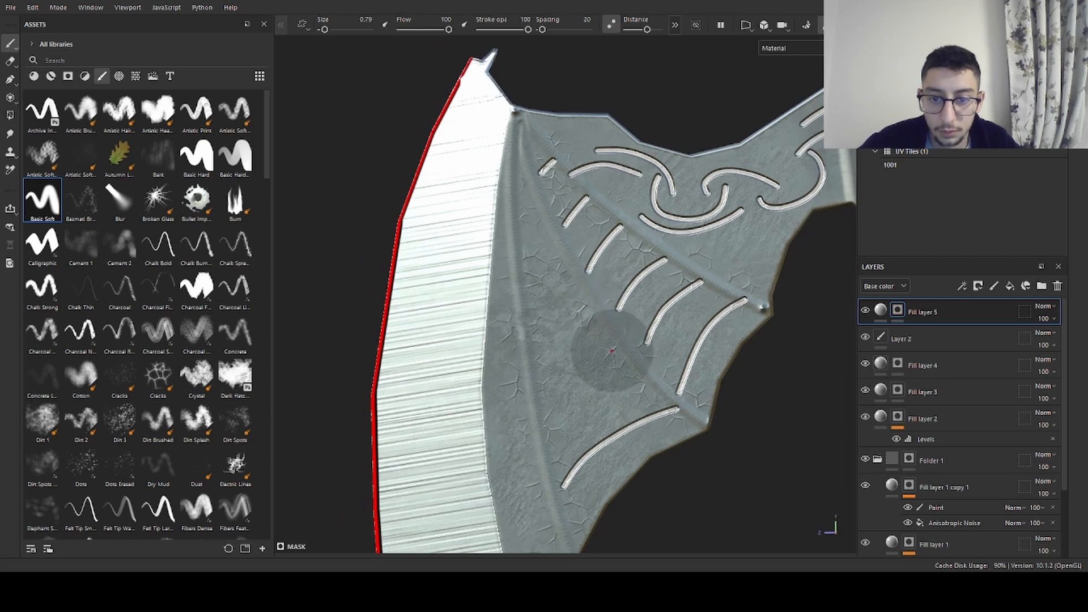
alt+drag(612, 352, 553, 389)
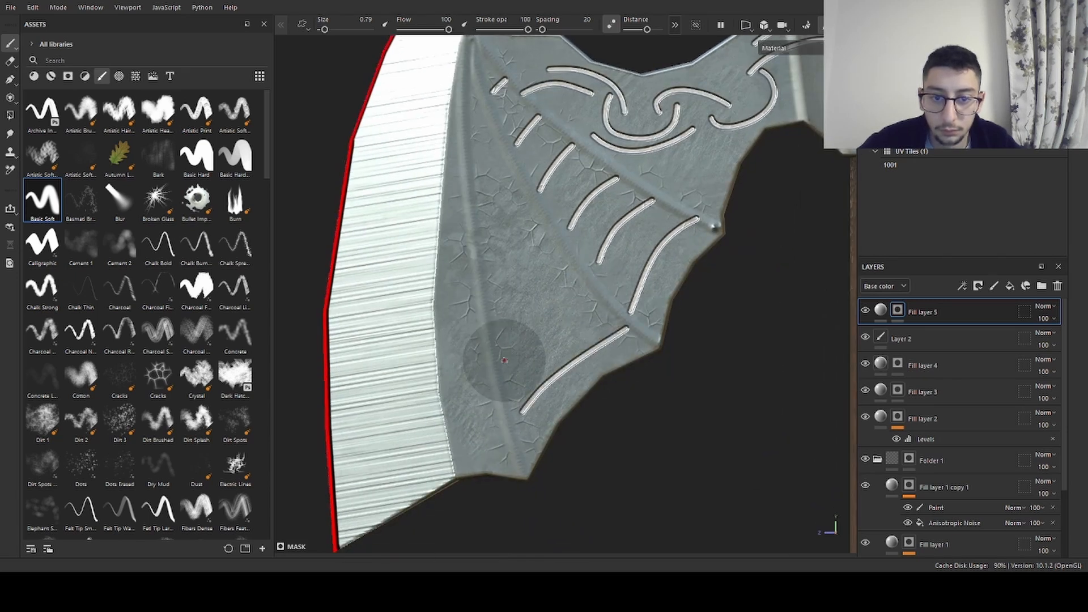
mouse_move(502, 365)
mouse_down()
mouse_move(510, 340)
mouse_move(556, 311)
mouse_move(575, 282)
mouse_up()
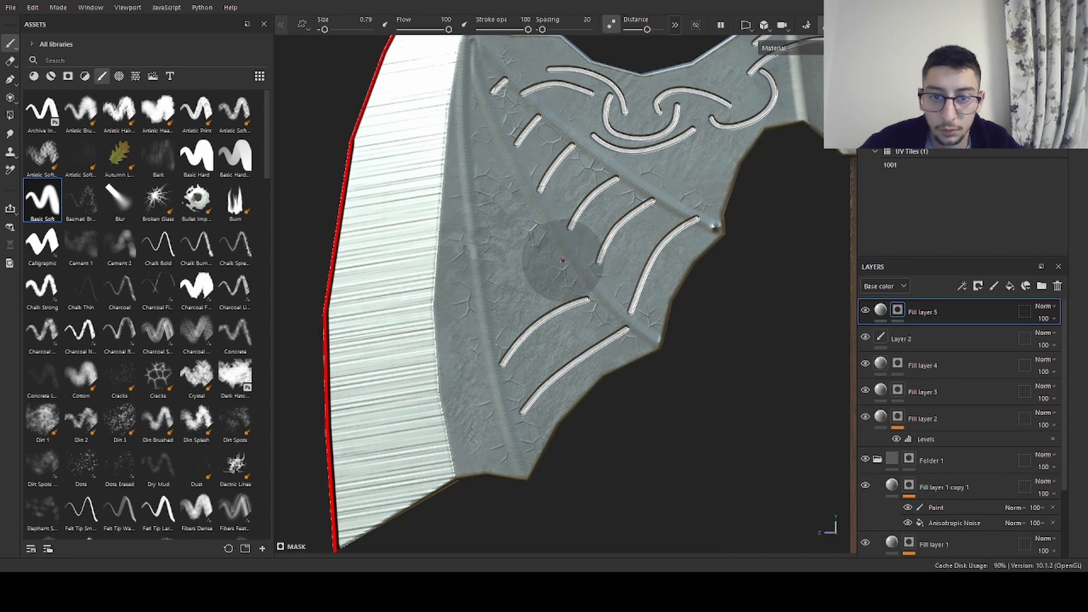
drag(497, 291, 560, 256)
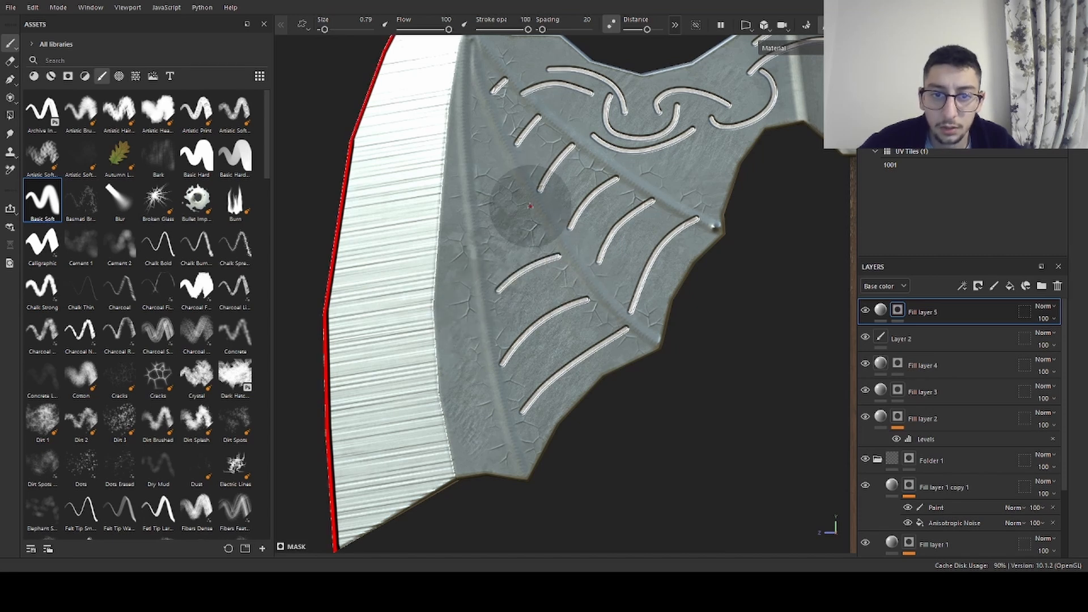
mouse_move(530, 208)
mouse_down()
mouse_move(492, 216)
mouse_move(458, 267)
mouse_up()
drag(500, 153, 464, 176)
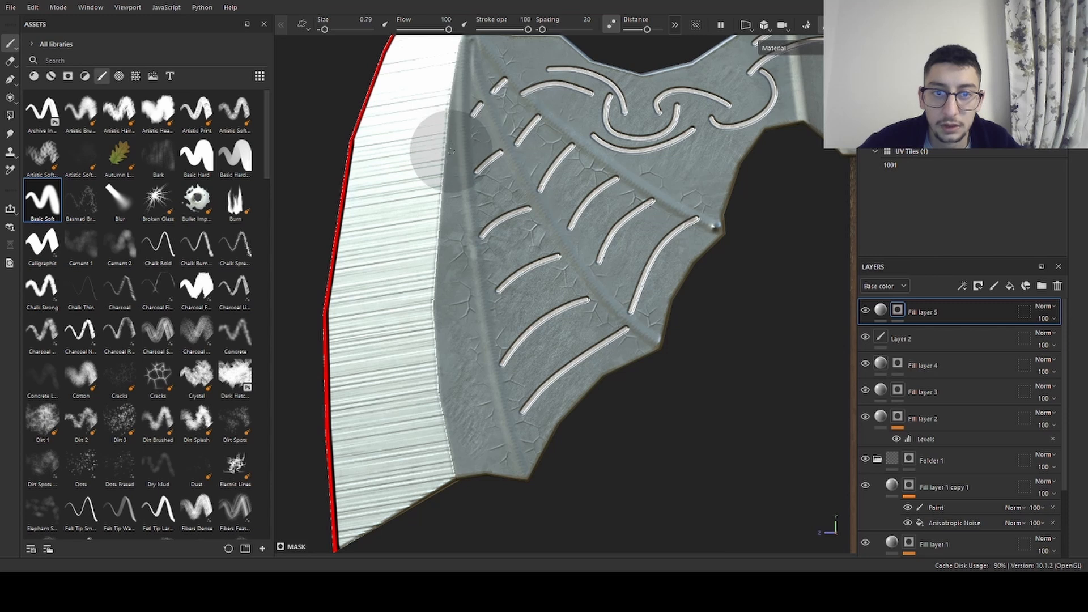
- Paint two long radial lines from the left blade's upper corner through its two rows of arcs, matching the right blade's web
alt+right_drag(567, 222, 306, 189)
mouse_move(526, 244)
alt+middle_down()
mouse_move(306, 287)
mouse_move(543, 297)
alt+middle_up()
mouse_move(629, 279)
alt+right_down()
mouse_move(694, 265)
mouse_move(715, 227)
alt+right_up()
alt+middle_drag(715, 218, 646, 204)
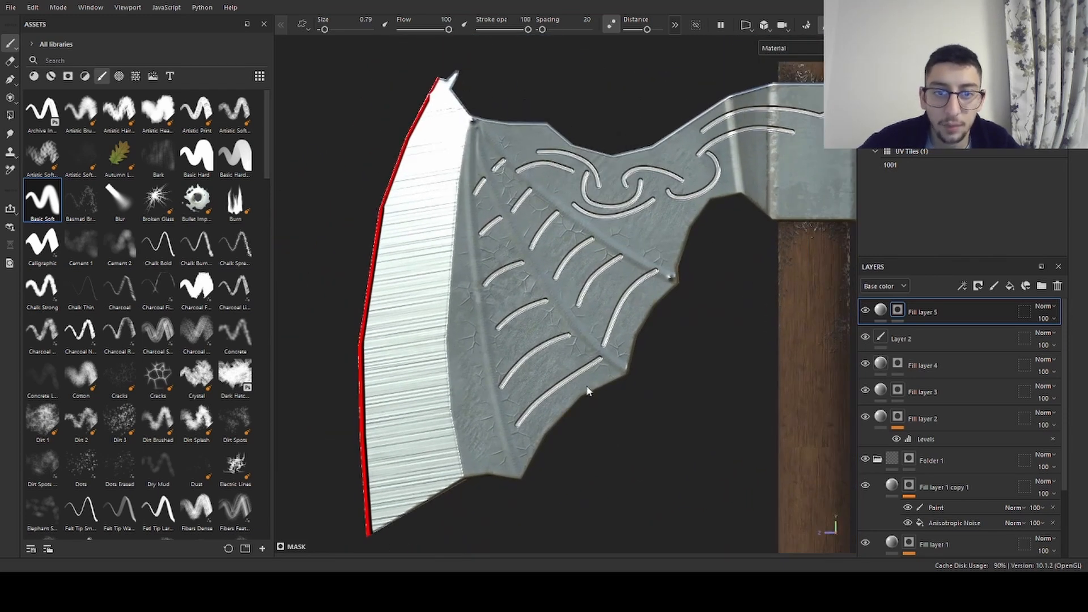
drag(481, 132, 646, 321)
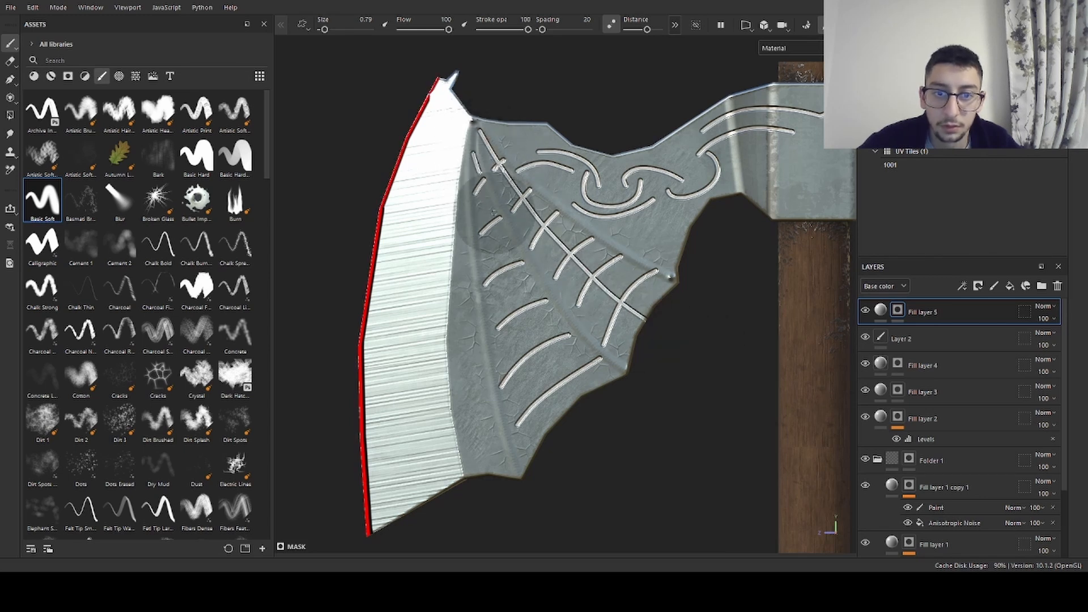
drag(487, 235, 565, 407)
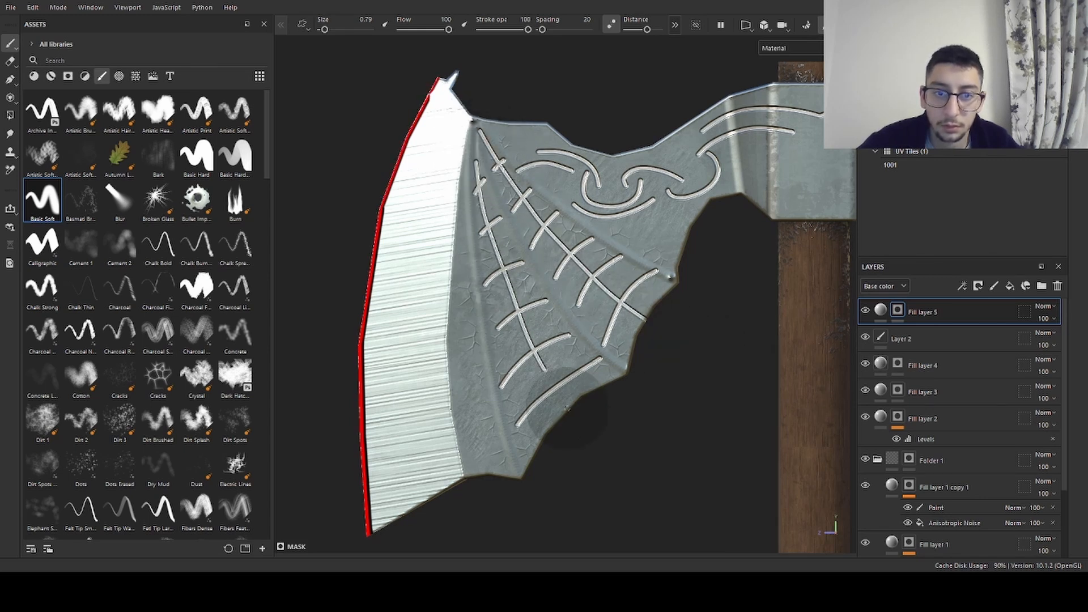
alt+right_drag(619, 452, 511, 294)
alt+middle_drag(643, 329, 462, 348)
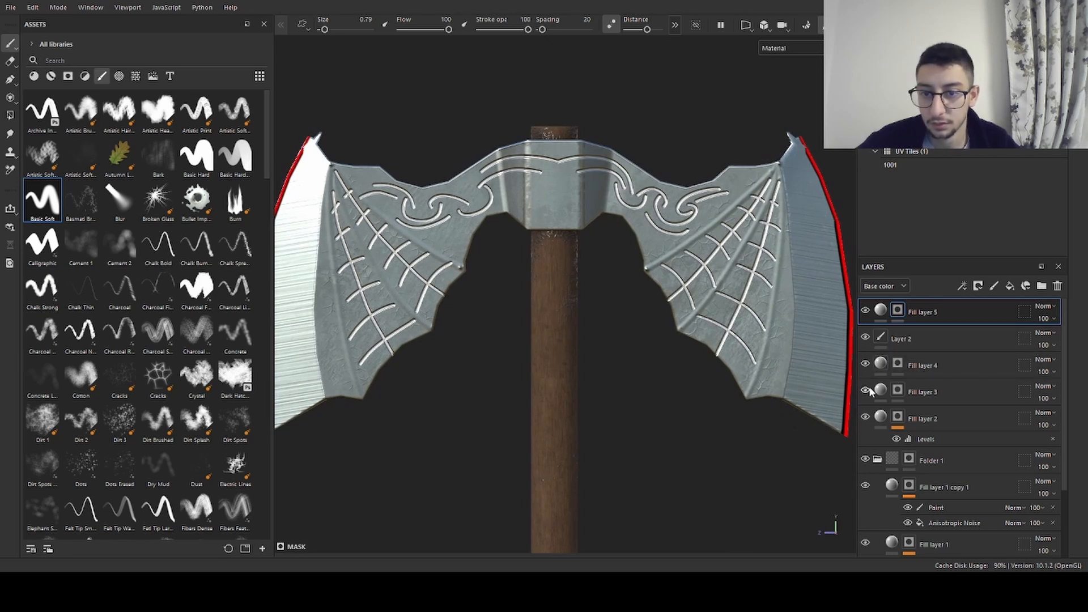
- Examine the finished curls and spiderweb grooves on both blades, up close and across the whole axe
click(866, 417)
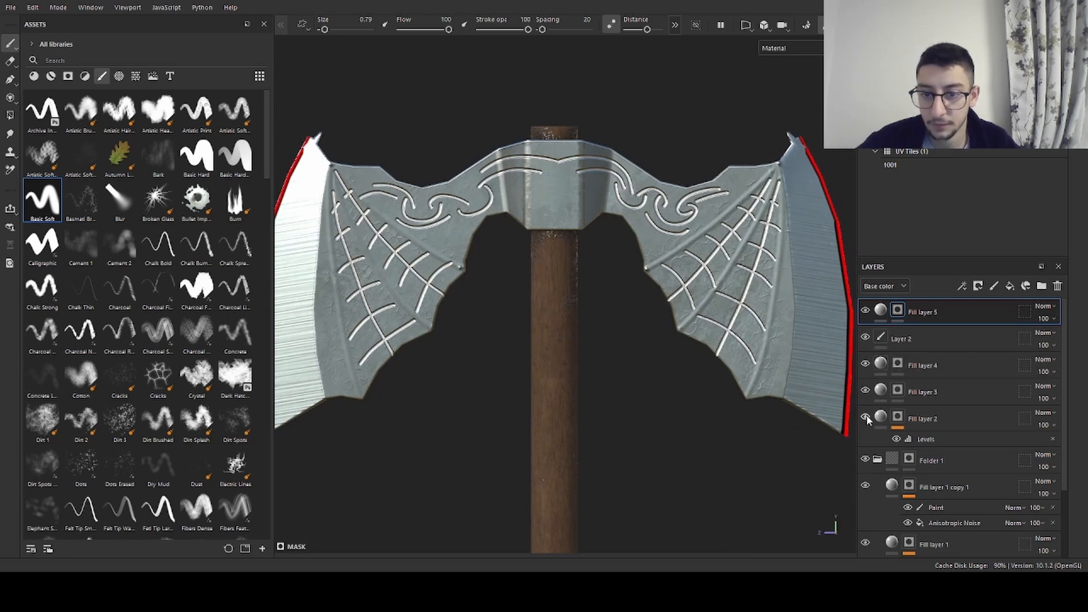
click(872, 410)
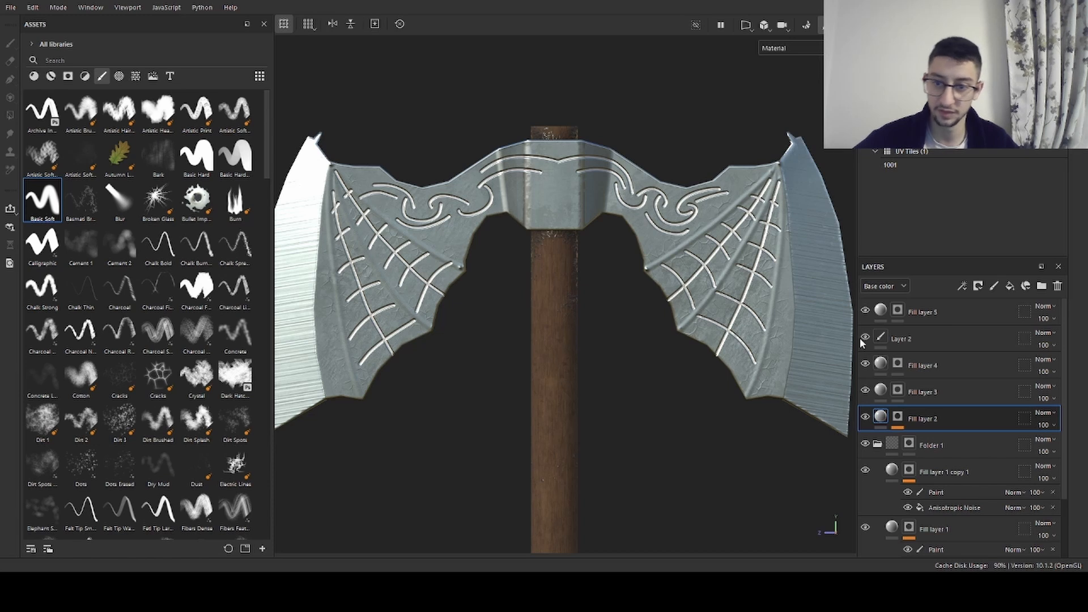
scroll(620, 386, down, 5)
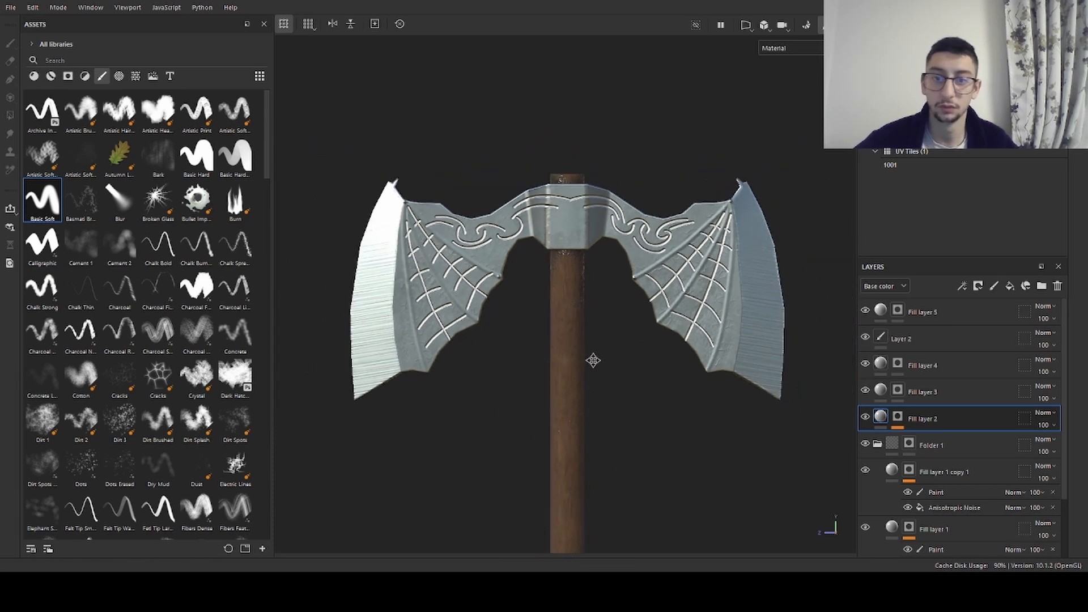
alt+drag(600, 367, 628, 362)
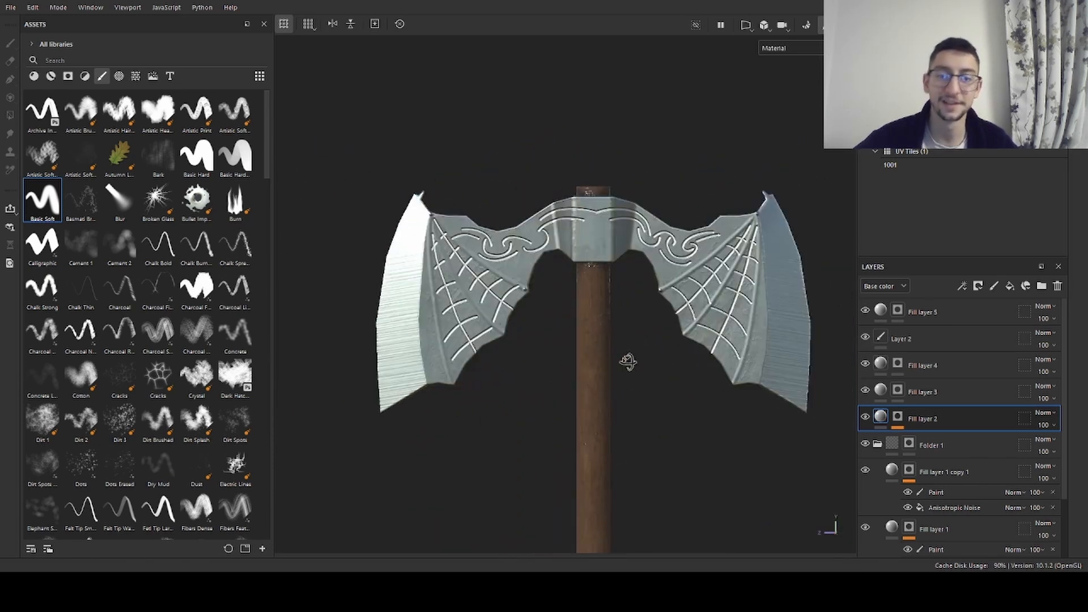
alt+right_drag(503, 241, 433, 315)
alt+middle_drag(594, 373, 584, 313)
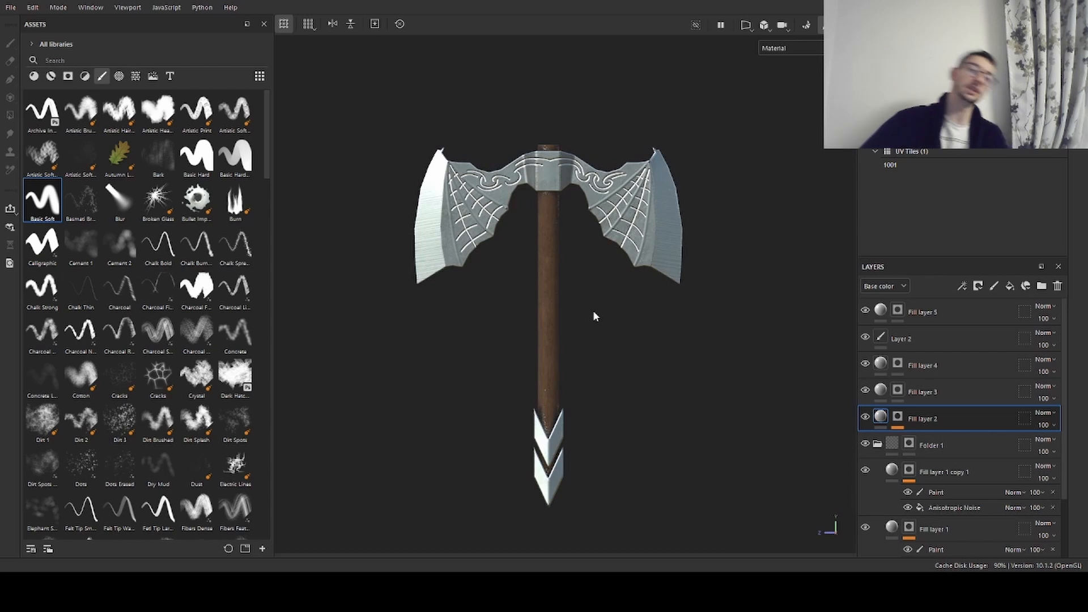
alt+right_drag(594, 317, 708, 309)
alt+middle_drag(633, 321, 607, 363)
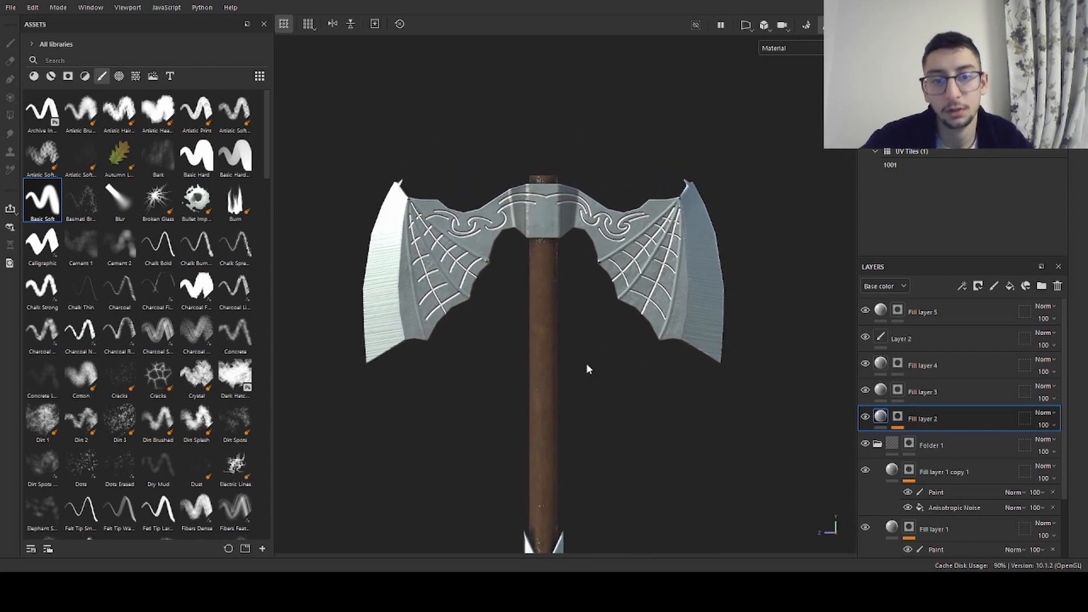
alt+right_drag(476, 227, 505, 323)
alt+middle_drag(529, 298, 585, 335)
alt+right_drag(510, 210, 657, 227)
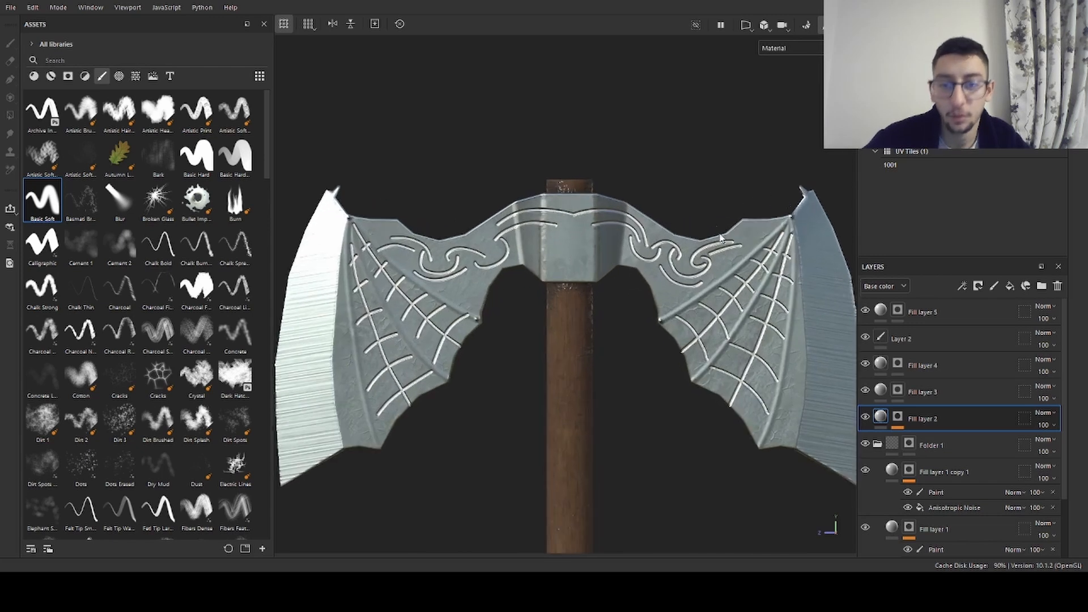
alt+middle_drag(669, 243, 626, 247)
alt+right_drag(629, 248, 690, 249)
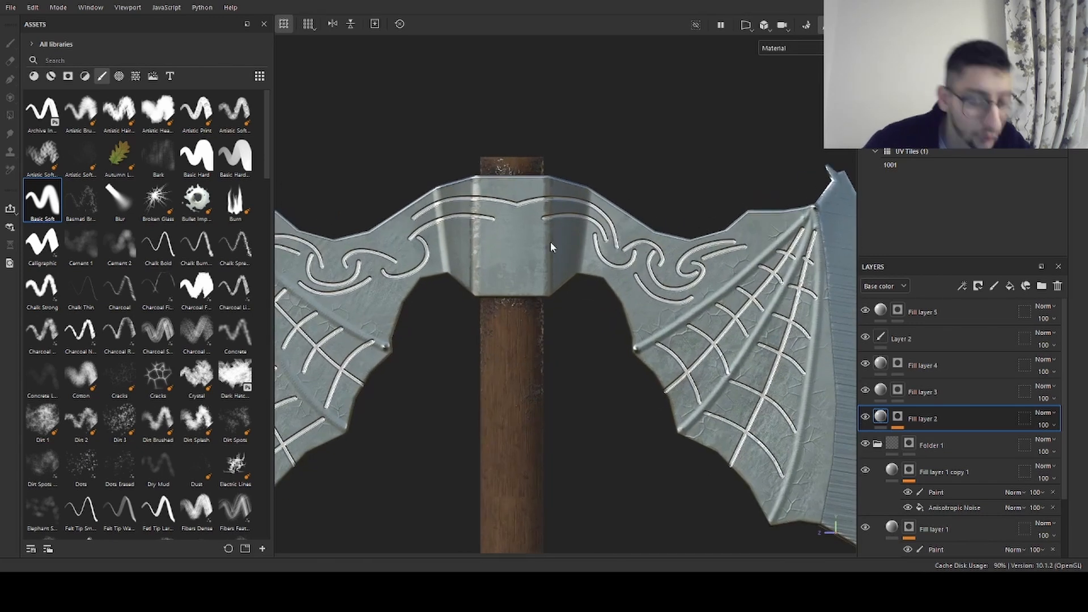
alt+right_drag(550, 243, 510, 246)
alt+middle_drag(562, 231, 545, 248)
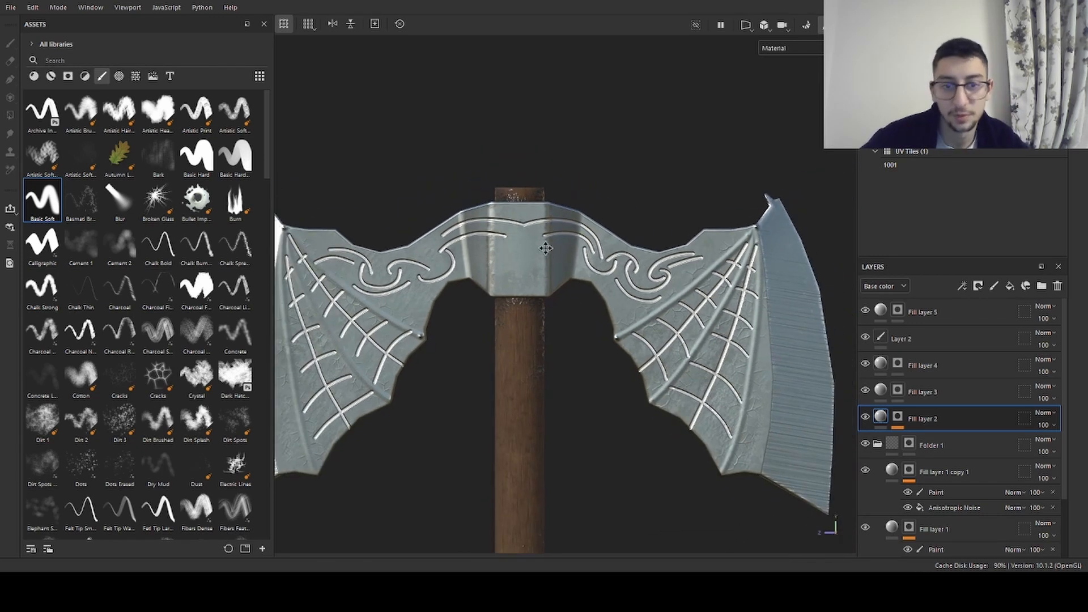
alt+right_drag(548, 249, 331, 211)
alt+right_drag(691, 255, 639, 260)
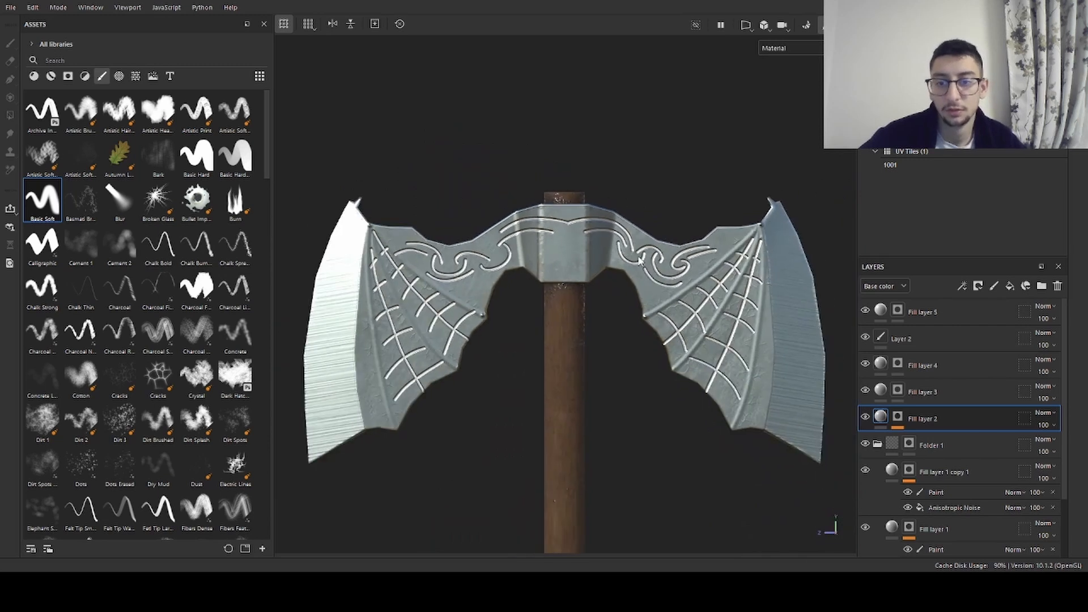
alt+middle_drag(639, 260, 610, 263)
alt+right_drag(610, 262, 546, 296)
alt+middle_drag(546, 296, 533, 275)
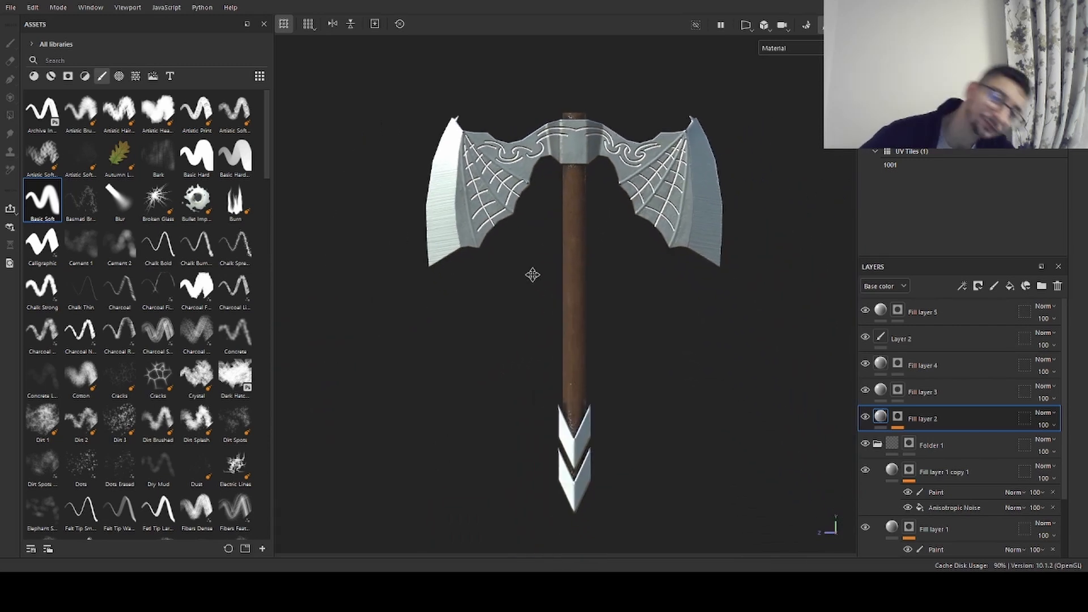
- Switch to the texture set of the steel handle tip and inspect its two chevrons up close
alt+drag(533, 275, 644, 274)
alt+middle_drag(646, 339, 622, 198)
alt+right_drag(619, 292, 683, 307)
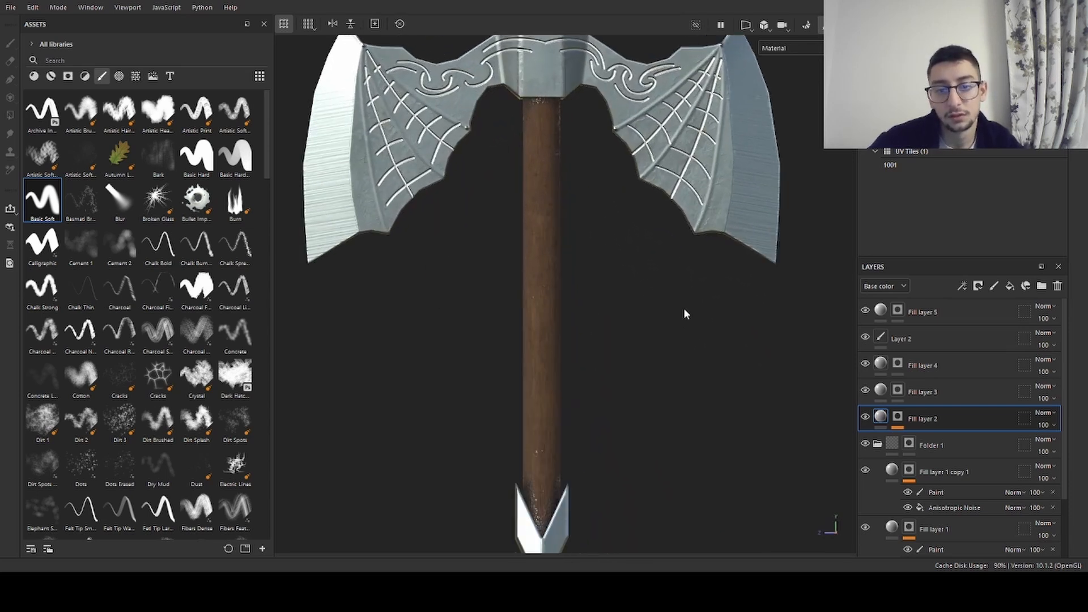
alt+middle_drag(683, 309, 740, 174)
click(913, 119)
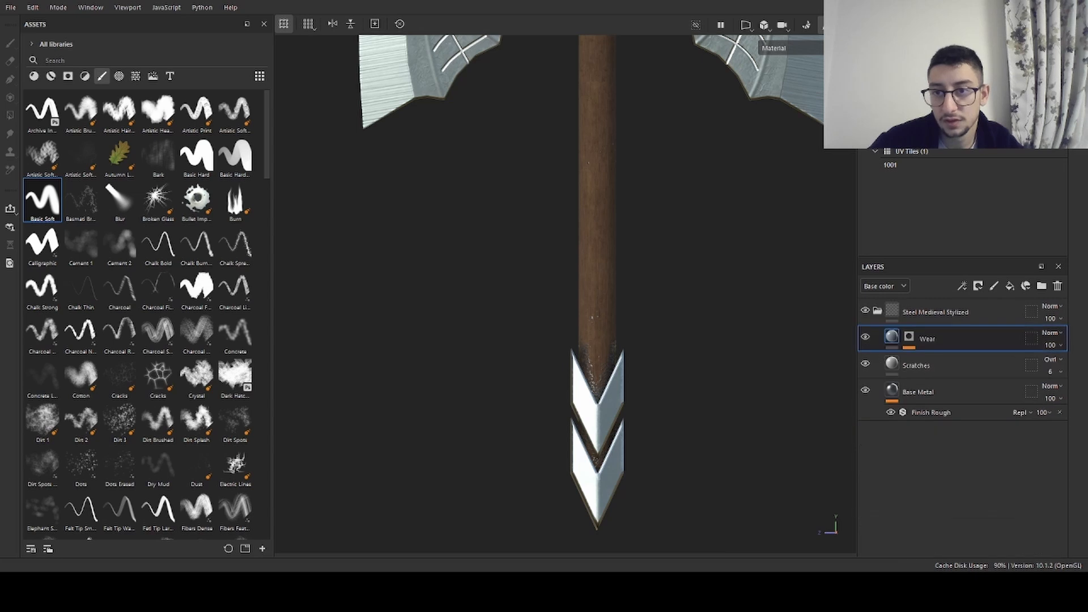
alt+middle_drag(656, 264, 615, 147)
alt+right_drag(538, 299, 710, 230)
alt+middle_drag(713, 235, 561, 245)
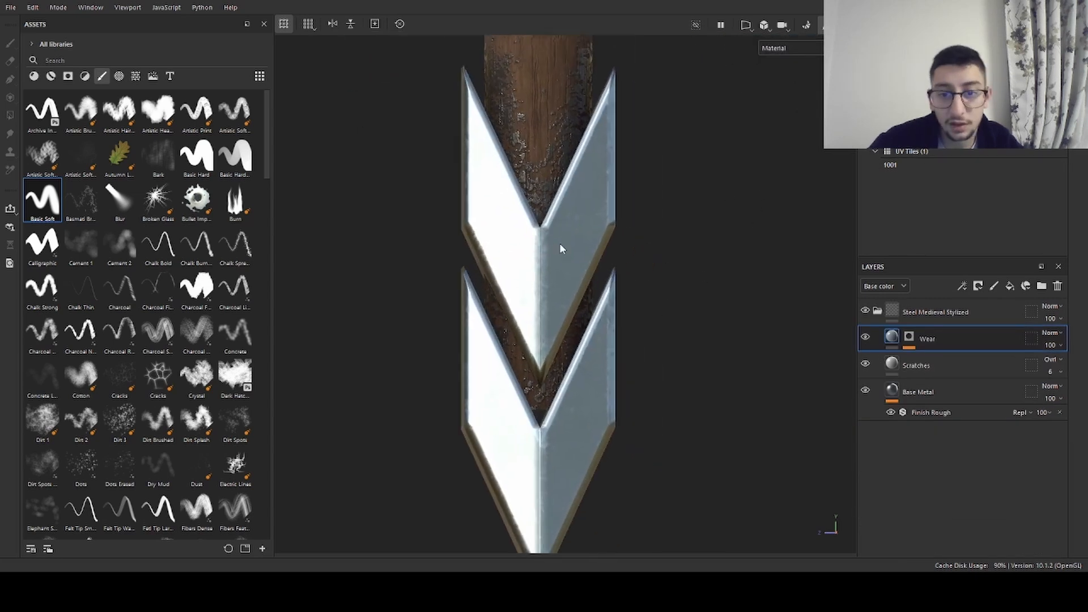
alt+right_drag(561, 246, 697, 221)
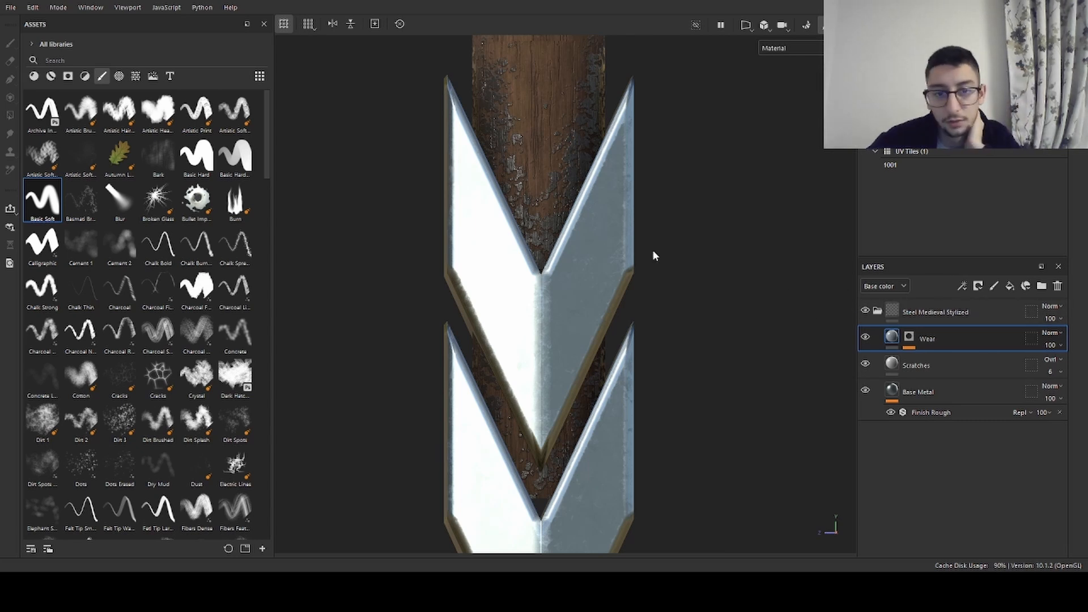
alt+drag(555, 102, 569, 179)
- Add a fill layer with a black mask above the Steel Medieval Stylized folder, ready for painting on the mask
click(955, 306)
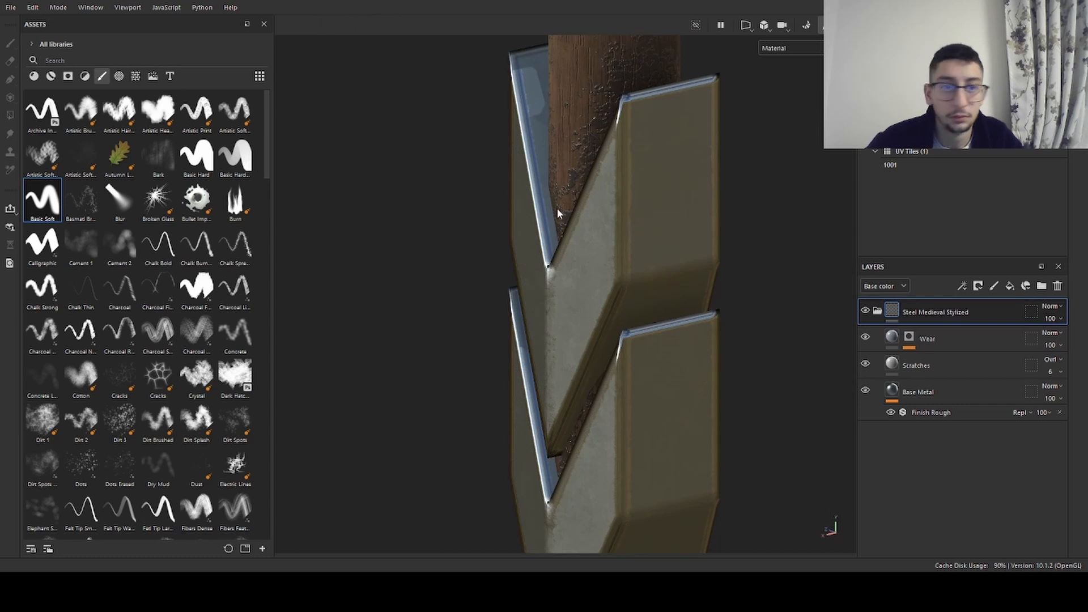
key(f)
click(1009, 286)
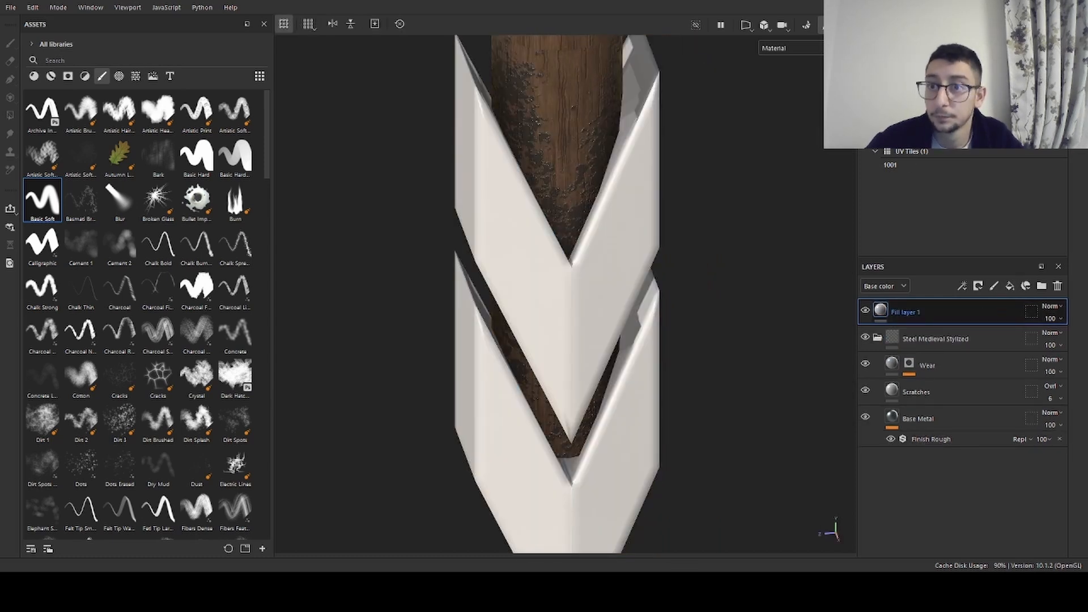
click(978, 286)
mouse_move(709, 161)
alt+mouse_down()
mouse_move(682, 172)
mouse_move(622, 260)
mouse_move(611, 258)
mouse_move(658, 258)
mouse_move(731, 216)
mouse_move(708, 225)
alt+mouse_up()
click(898, 310)
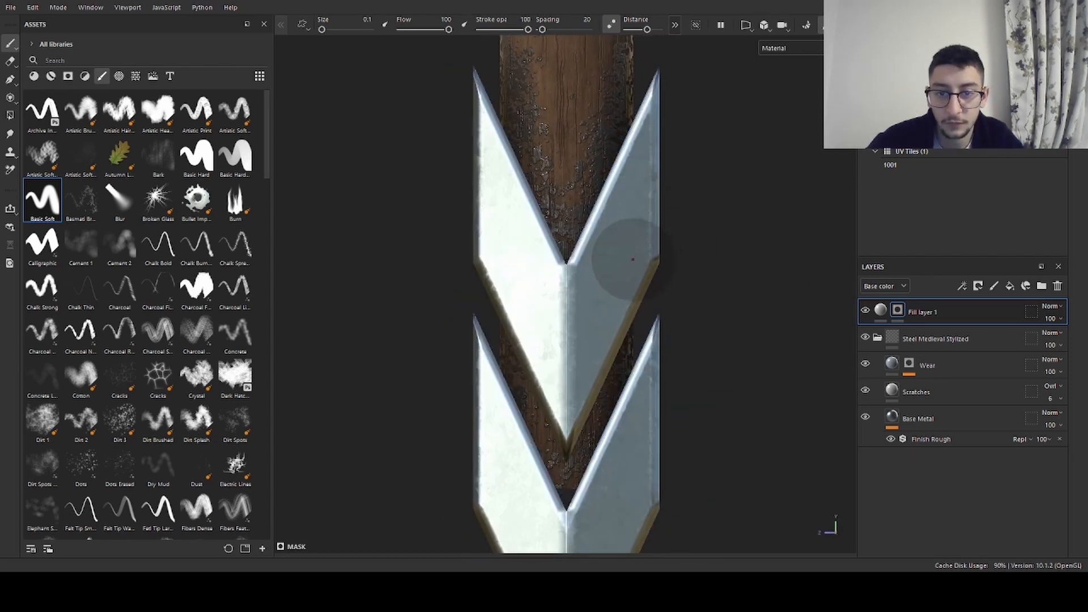
- Try a short mask stroke on the upper chevron's right face with a brush size of 1.24 and undo it
ctrl+right_drag(633, 260, 640, 259)
alt+right_drag(633, 260, 624, 256)
drag(599, 294, 623, 253)
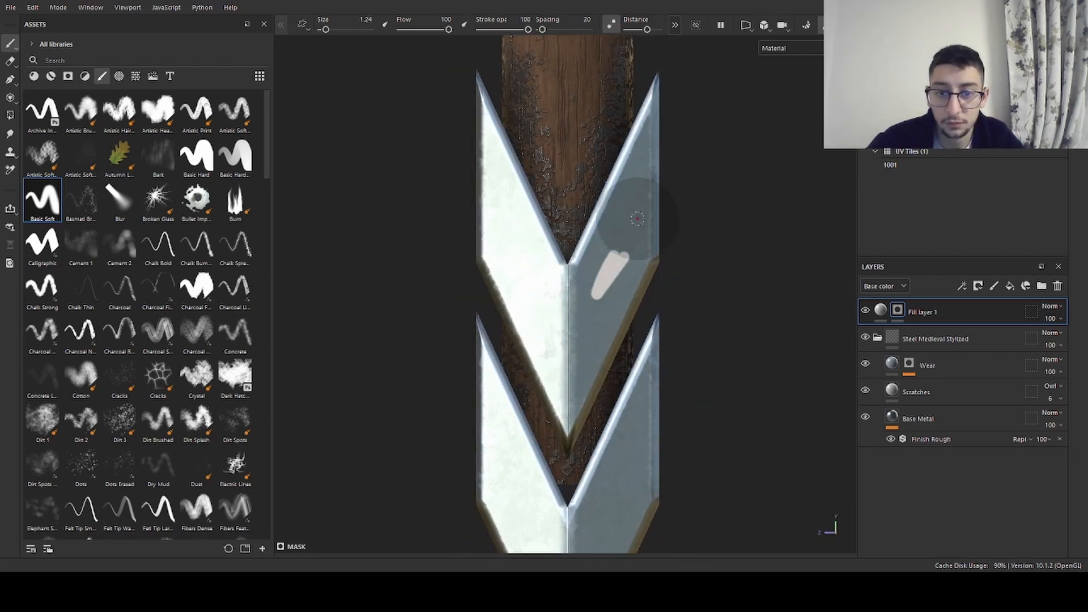
key(ctrl+z)
- Give the new fill layer an engraved effect, testing it with short mask strokes on the upper chevron and removing them
click(880, 310)
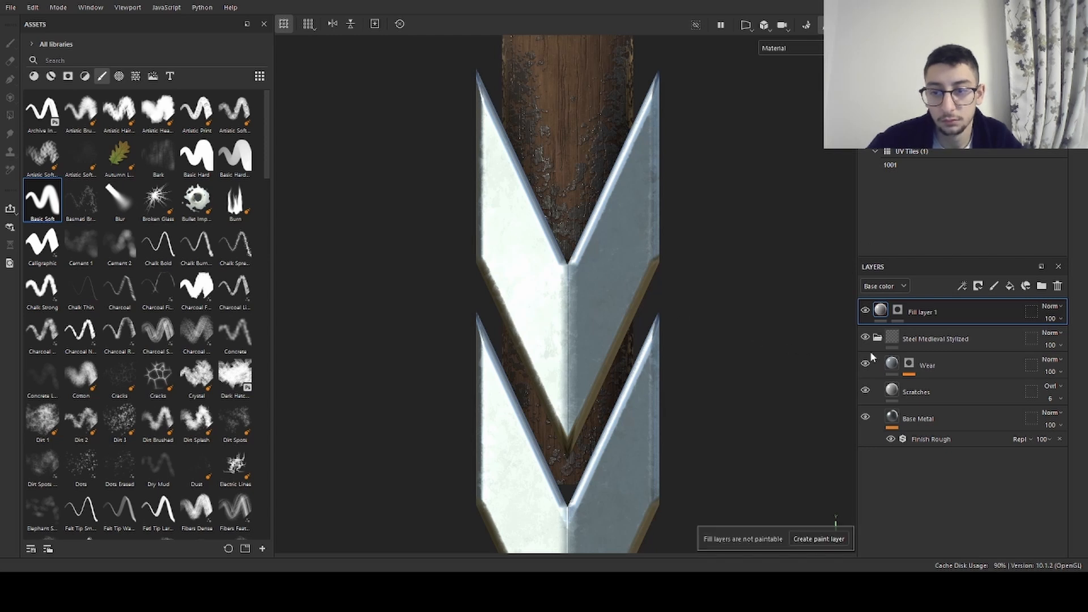
click(898, 309)
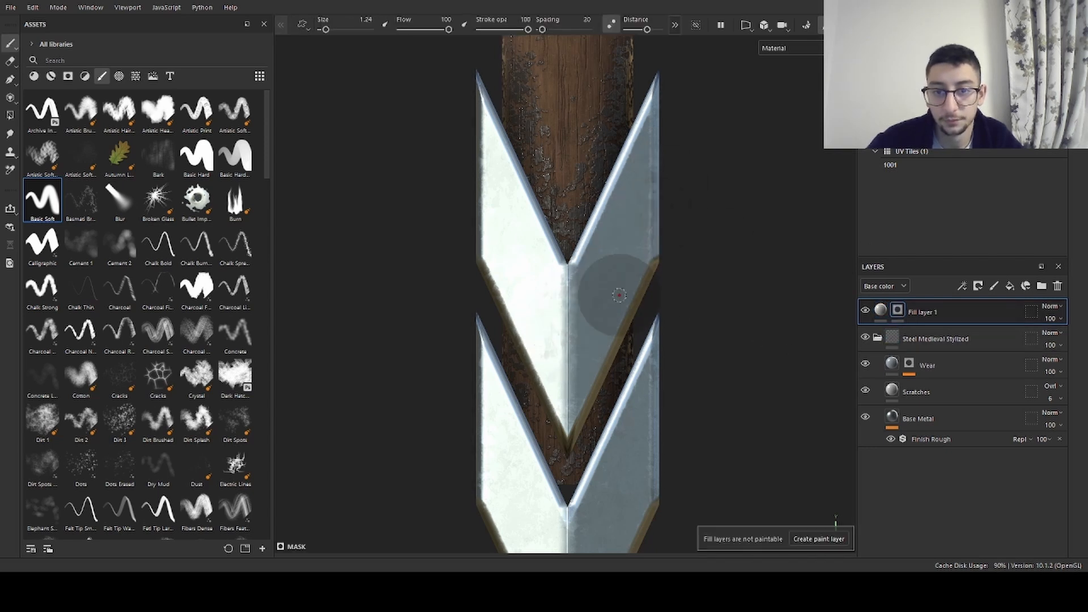
scroll(620, 295, up, 5)
middle_drag(612, 253, 692, 244)
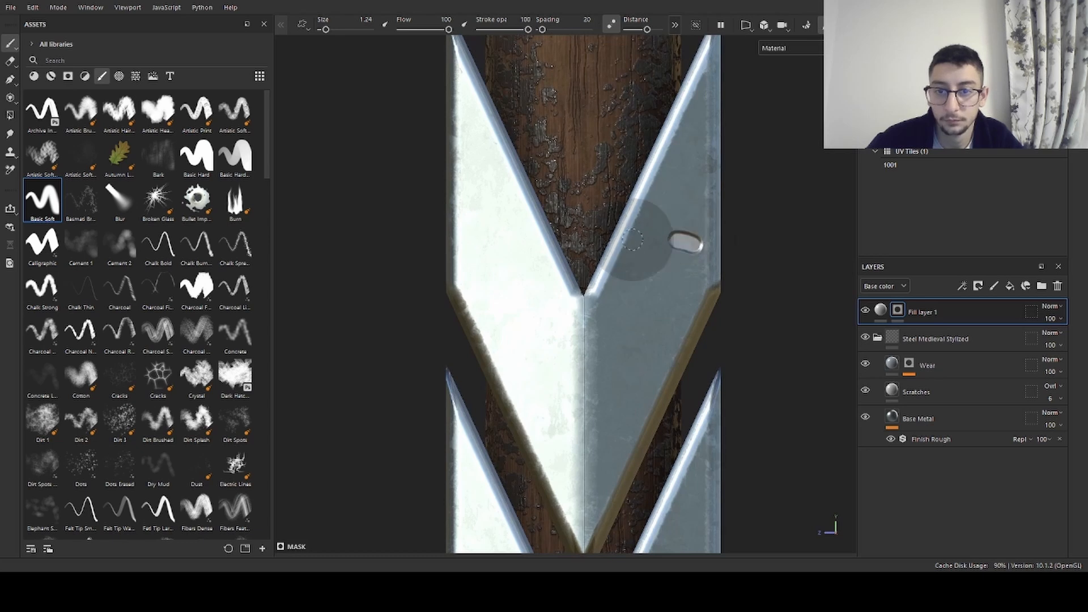
drag(632, 240, 678, 287)
key(ctrl+z)
- Reduce the brush size to 0.53 for fine grooves on the upper chevron's right arm
mouse_move(692, 173)
middle_down()
mouse_move(673, 208)
mouse_move(613, 241)
middle_up()
ctrl+right_drag(613, 240, 613, 241)
scroll(614, 240, up, 3)
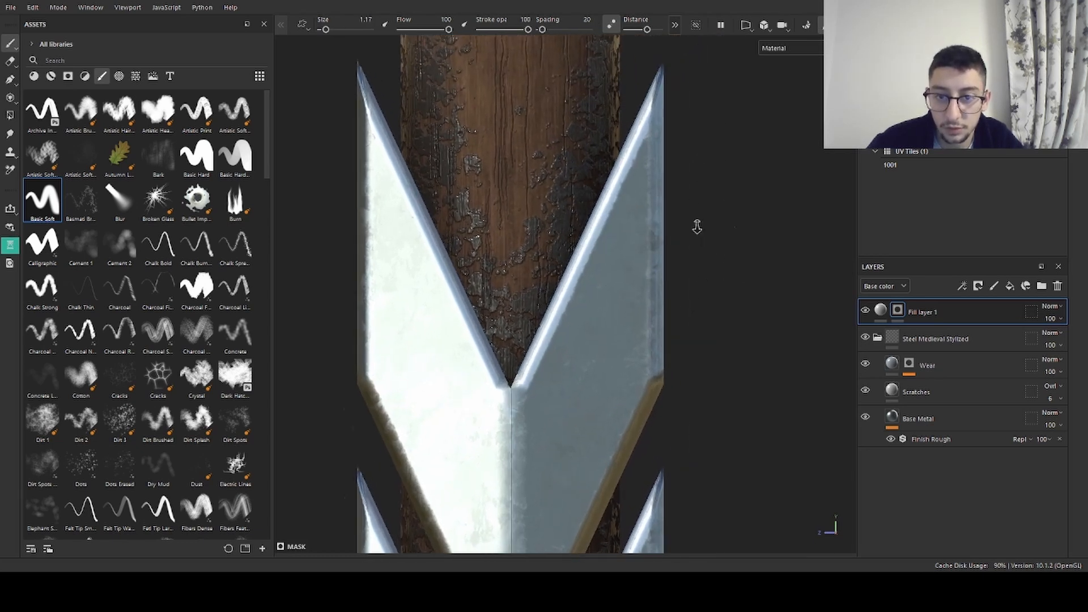
key([)
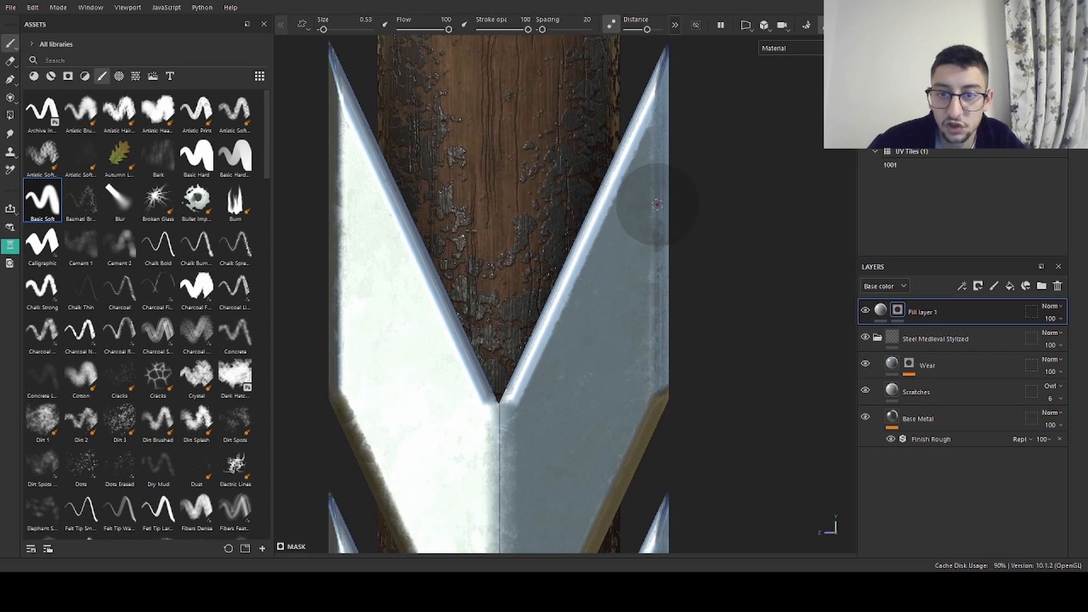
- Try interlocking angular grooves along the upper chevron's right arm, undo them all and turn off Lazy Mouse
drag(647, 197, 634, 220)
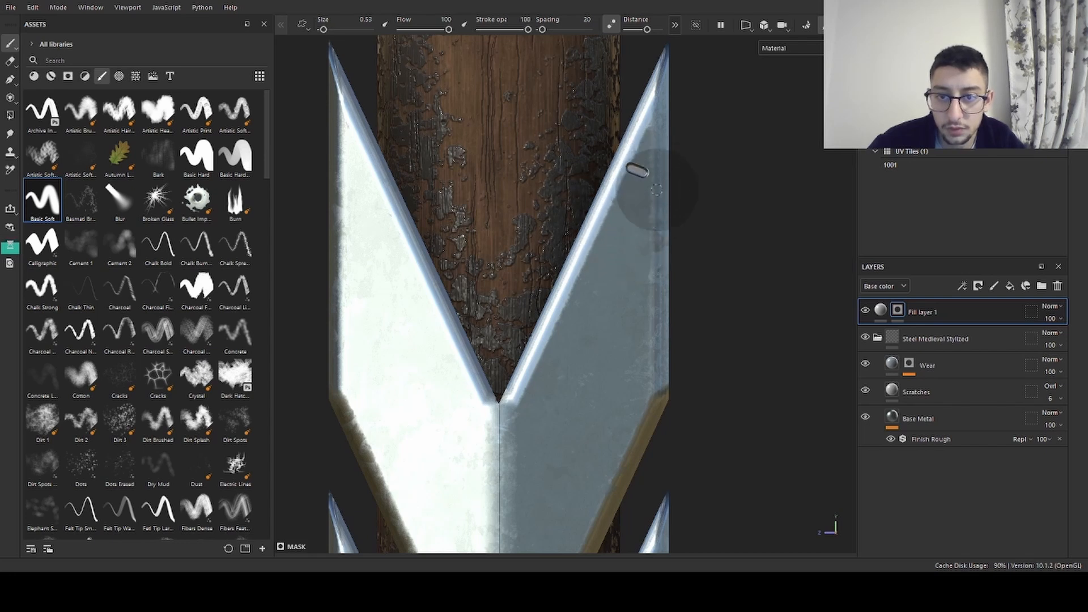
drag(657, 190, 604, 248)
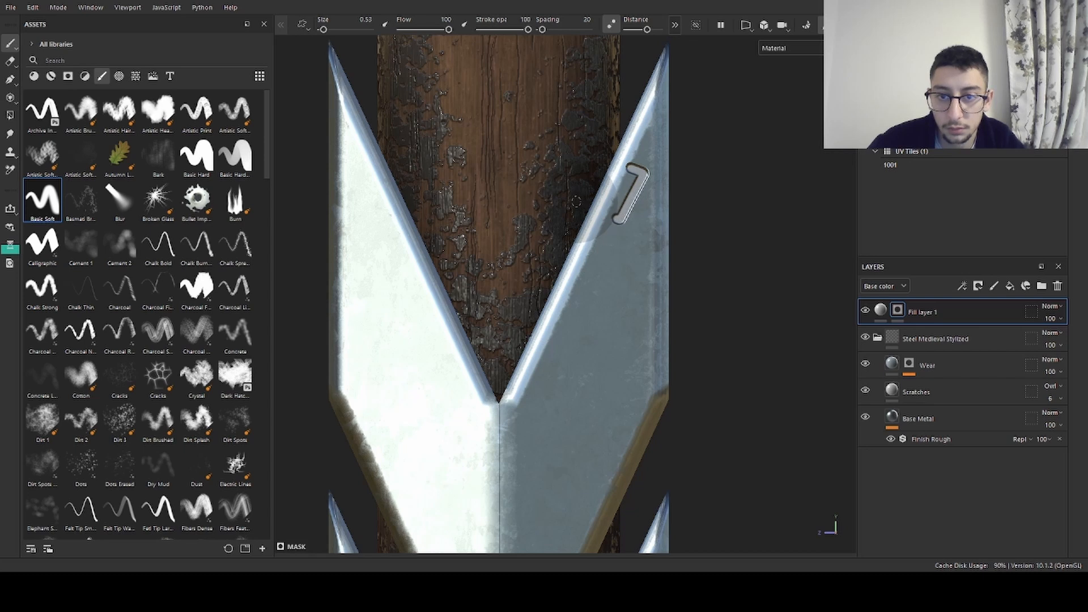
mouse_move(624, 191)
mouse_down()
mouse_move(602, 210)
mouse_move(601, 267)
mouse_move(638, 265)
mouse_up()
drag(610, 229, 618, 235)
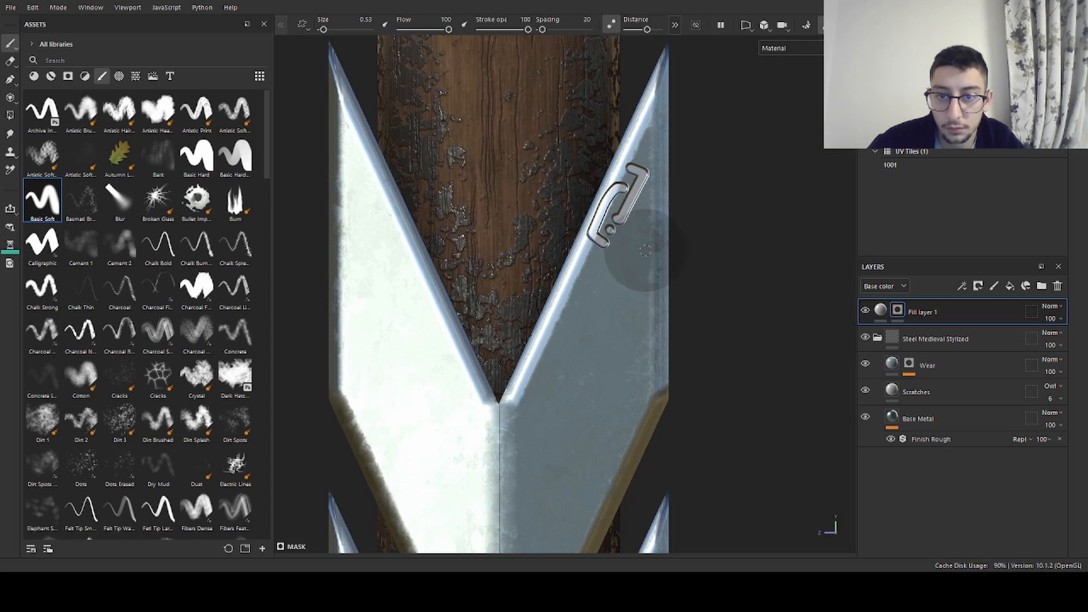
key(ctrl+z)
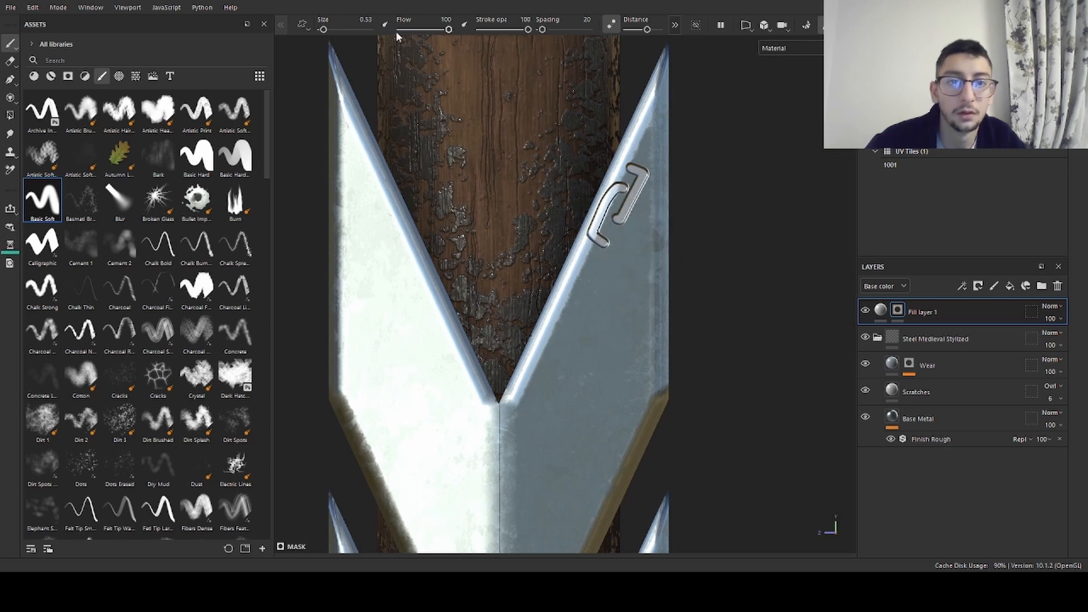
click(611, 24)
key(ctrl+z)
key(ctrl+z)
key(ctrl+z)
- Try a bracket-shaped groove near the top of the upper chevron's right arm without Lazy Mouse
click(627, 168)
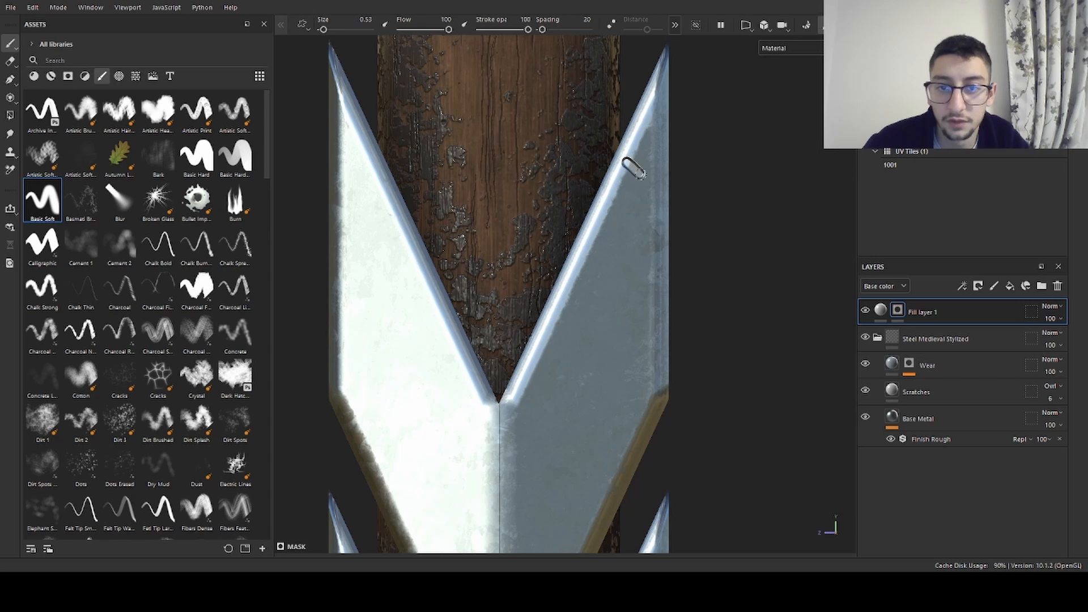
drag(631, 166, 602, 220)
key(ctrl+z)
drag(632, 163, 628, 220)
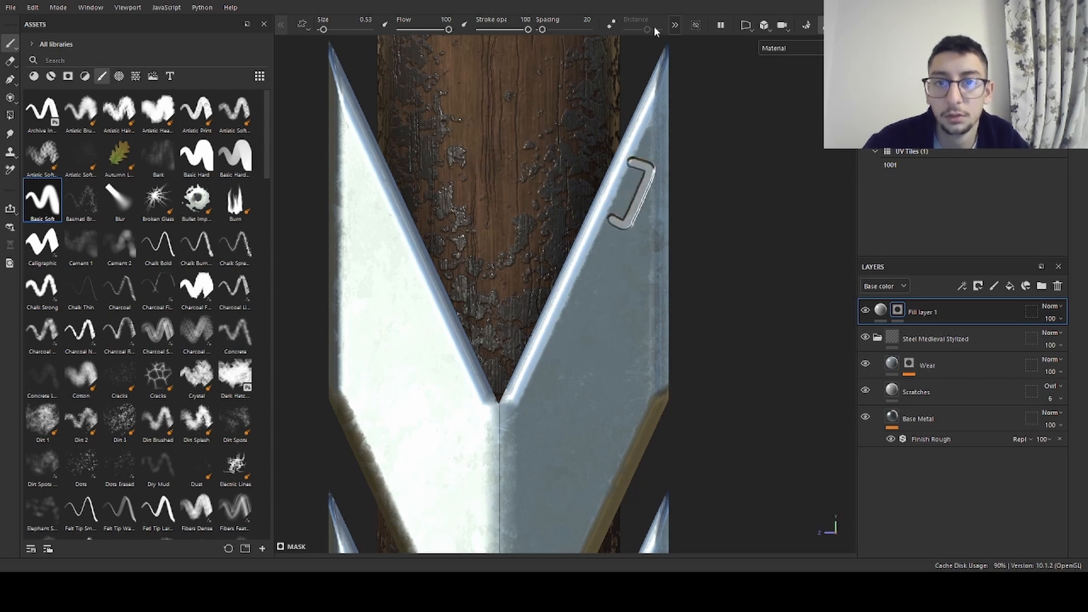
- Turn Lazy Mouse back on and engrave the first interlocking angular grooves at the top of the upper chevron's right arm
click(676, 24)
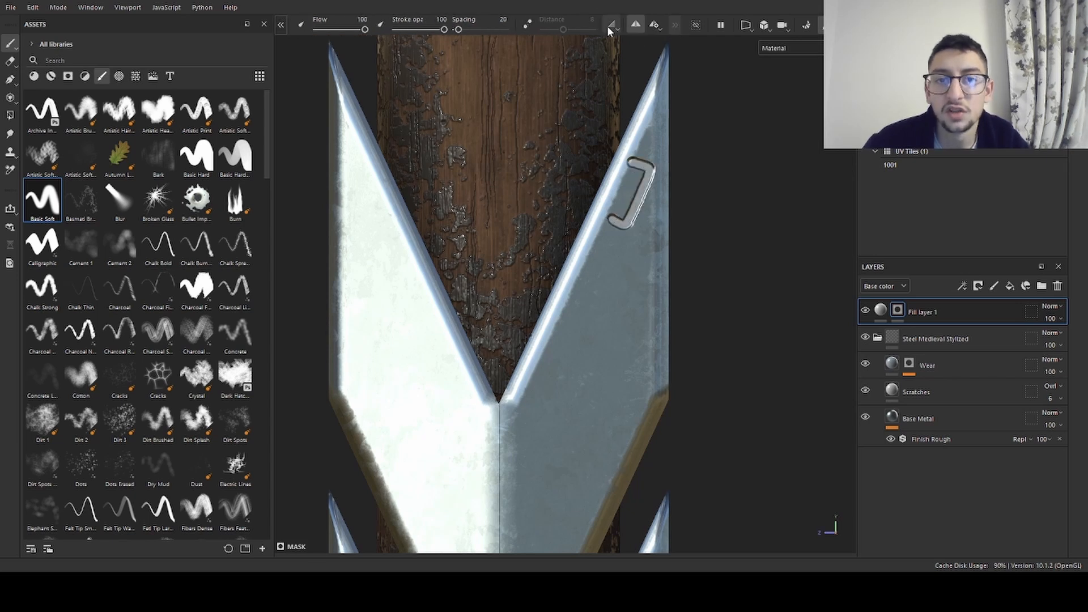
click(527, 25)
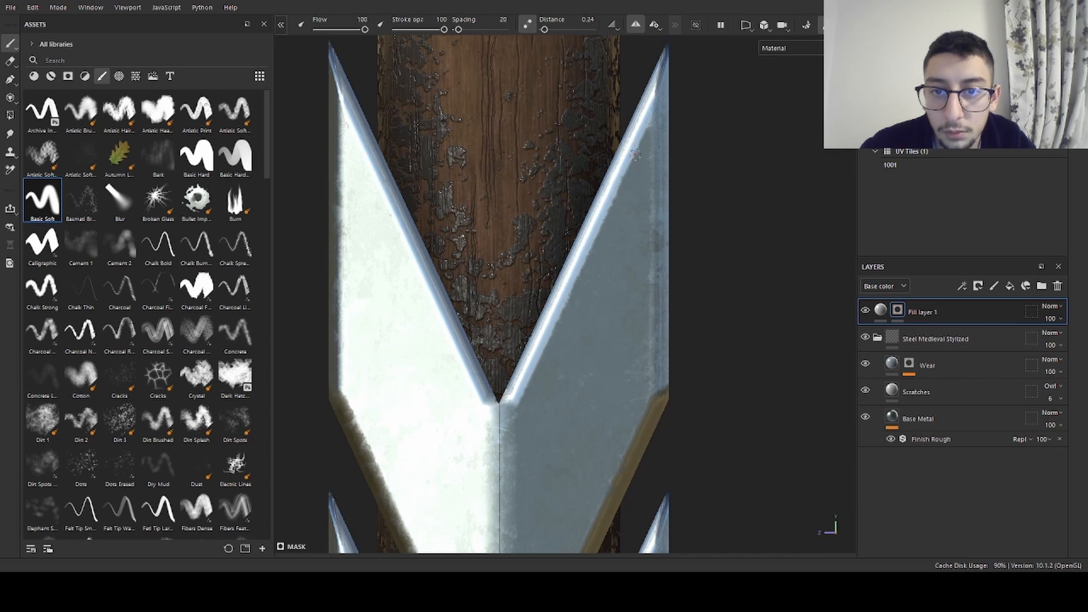
drag(622, 178, 608, 220)
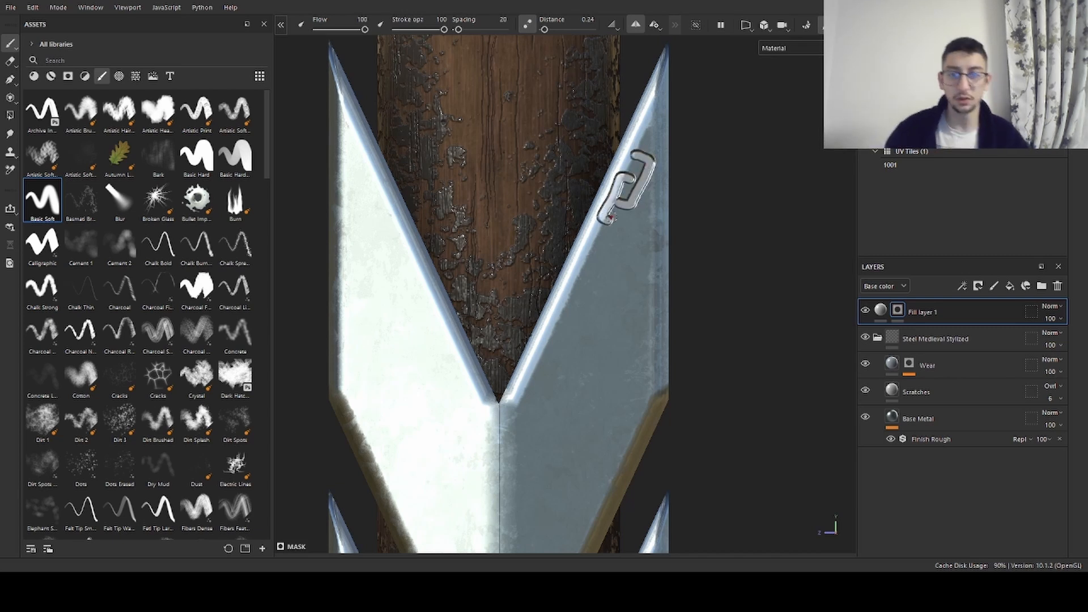
key(ctrl+z)
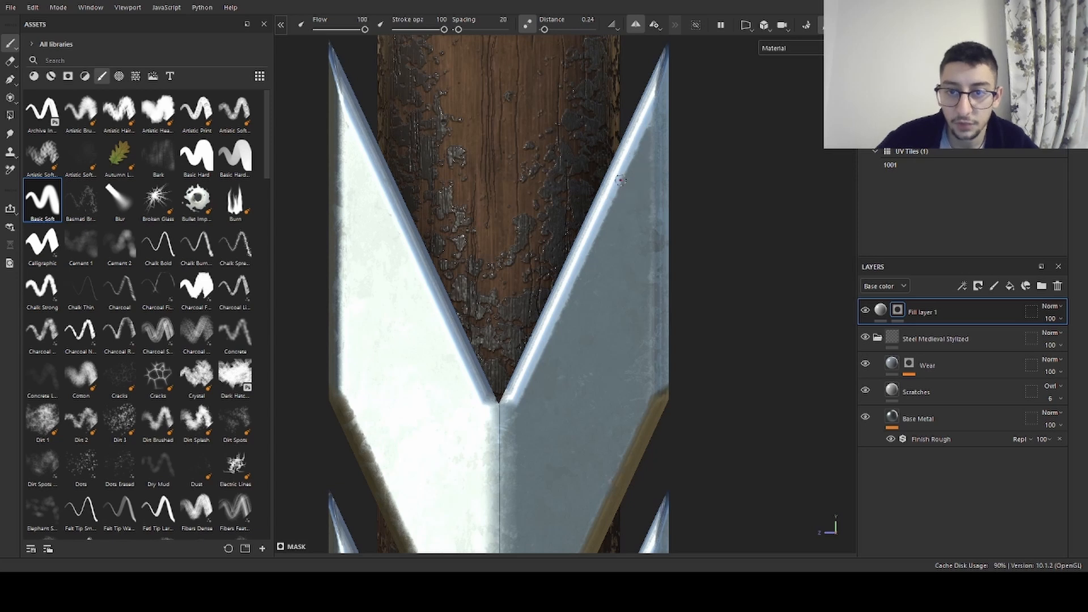
drag(632, 149, 626, 194)
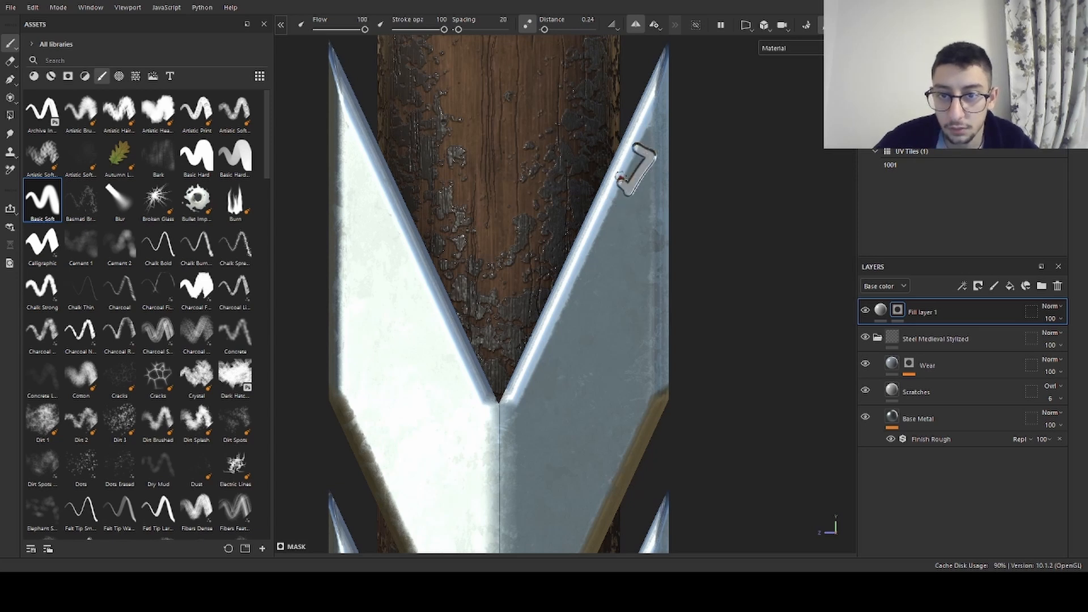
key(ctrl+z)
mouse_move(634, 152)
mouse_down()
mouse_move(628, 198)
mouse_move(606, 190)
mouse_move(640, 161)
mouse_move(626, 194)
mouse_move(639, 142)
mouse_up()
key(ctrl+z)
key(ctrl+z)
key(ctrl+z)
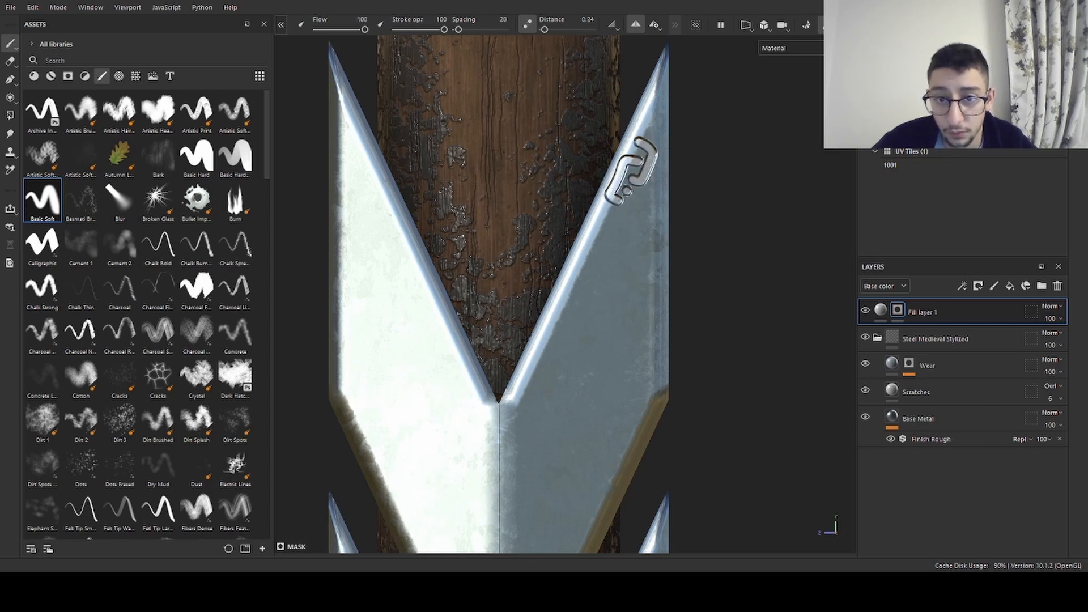
- Continue the interlocking angular chain of grooves along the inner edge of the upper chevron's right arm to the notch
mouse_move(628, 191)
mouse_down()
mouse_move(609, 227)
mouse_move(580, 241)
mouse_move(594, 246)
mouse_up()
key(ctrl+z)
key(ctrl+z)
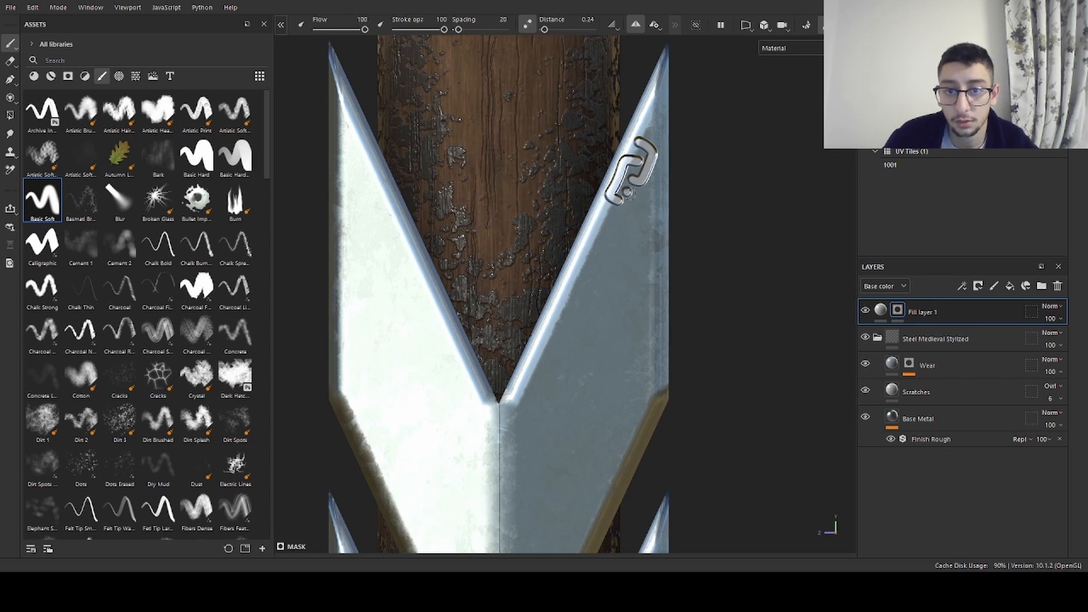
mouse_move(628, 191)
mouse_down()
mouse_move(611, 235)
mouse_move(584, 253)
mouse_move(584, 294)
mouse_move(561, 316)
mouse_move(510, 468)
mouse_up()
key(ctrl+z)
- Engrave three curved, slanted grooves beneath the right chain, beside the upper chevron's central ridge
drag(554, 373, 510, 485)
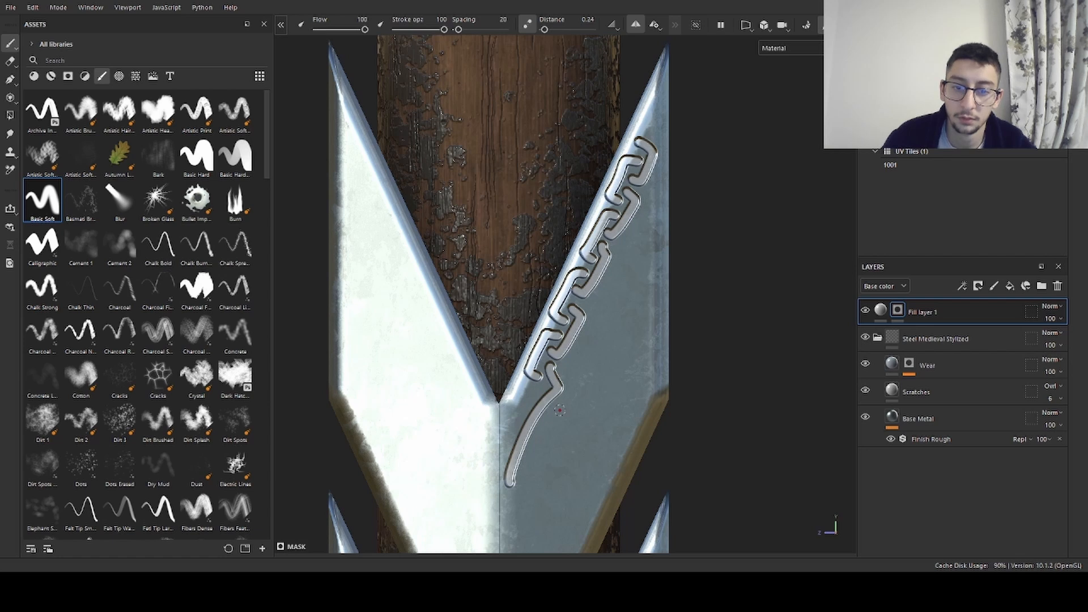
drag(560, 421, 510, 528)
drag(566, 456, 522, 551)
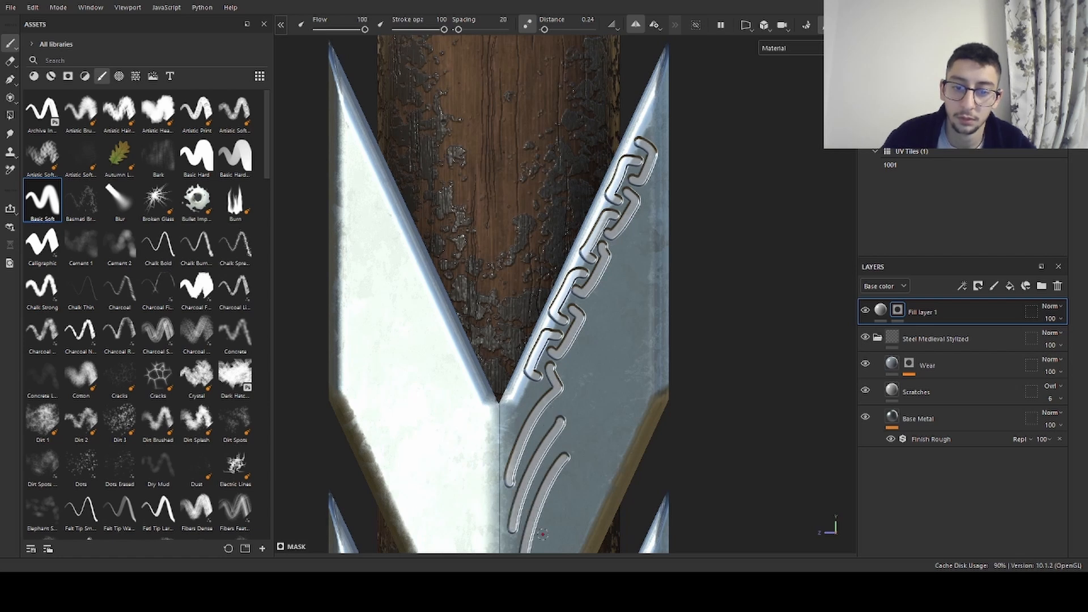
scroll(709, 239, down, 1)
scroll(632, 300, down, 1)
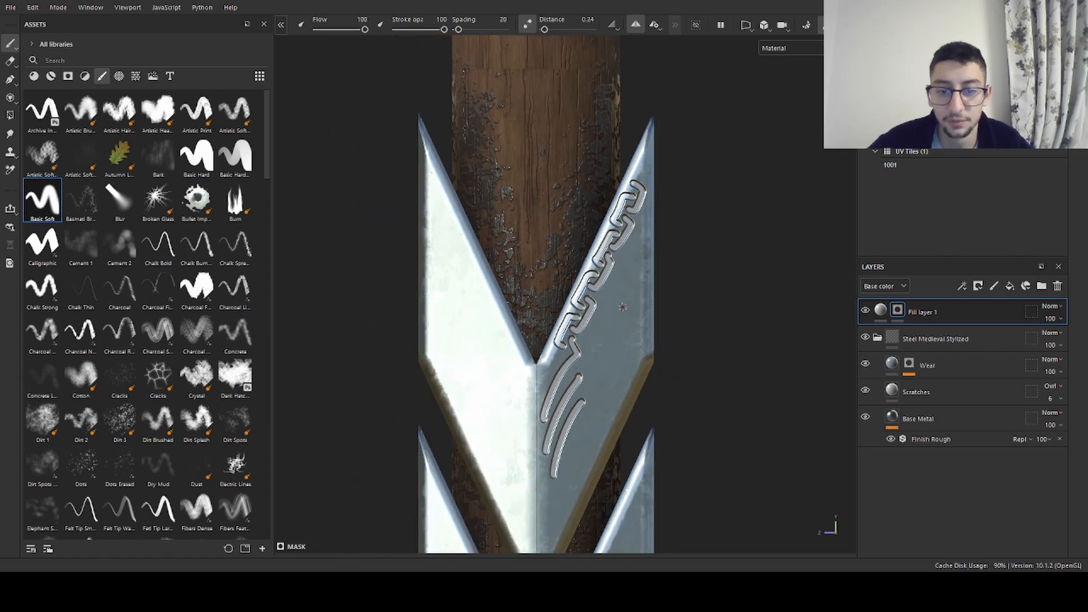
alt+middle_drag(647, 307, 683, 208)
alt+right_drag(683, 208, 768, 194)
key(ctrl+z)
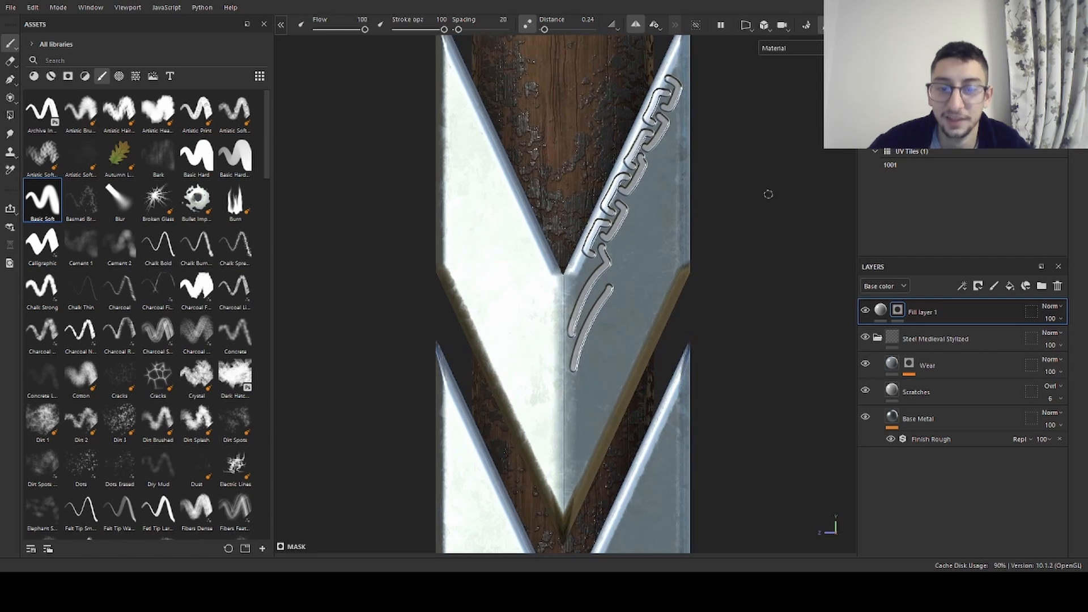
drag(626, 305, 574, 429)
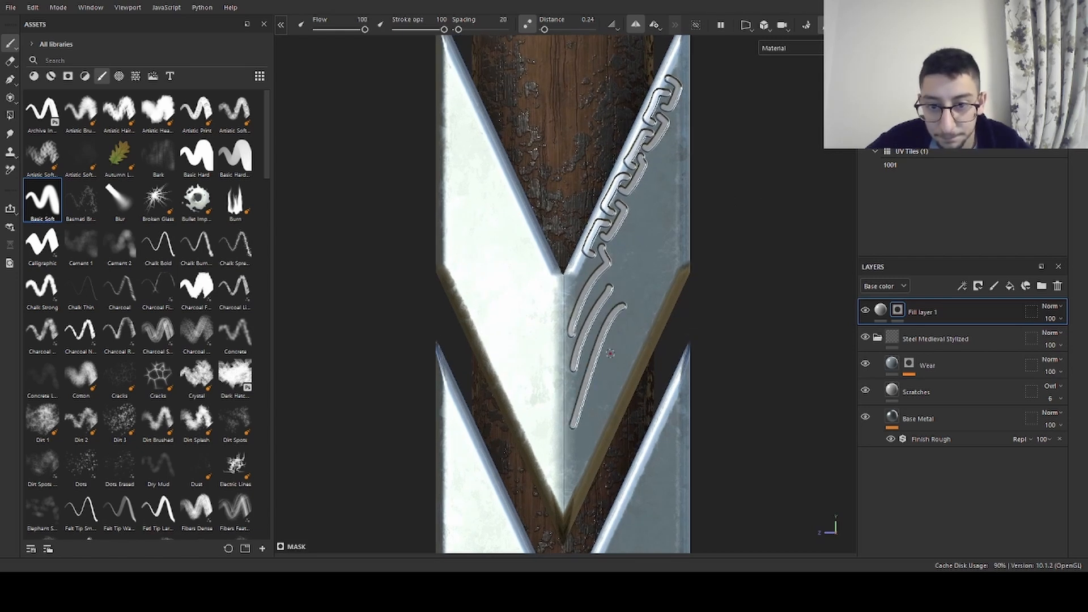
- Try several versions of a fourth long slanted groove near the upper chevron's lower right edge, keeping one that stops short of the tip
drag(624, 339, 573, 471)
key(ctrl+z)
drag(630, 326, 569, 488)
key(ctrl+z)
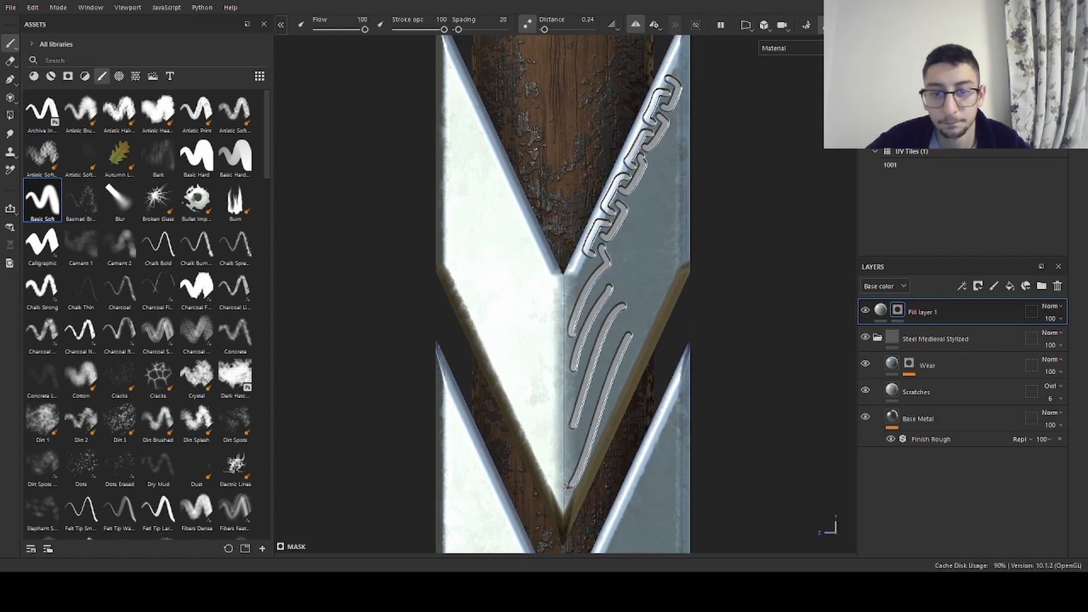
key(ctrl+z)
drag(632, 334, 572, 480)
key(ctrl+z)
drag(621, 357, 565, 496)
key(ctrl+z)
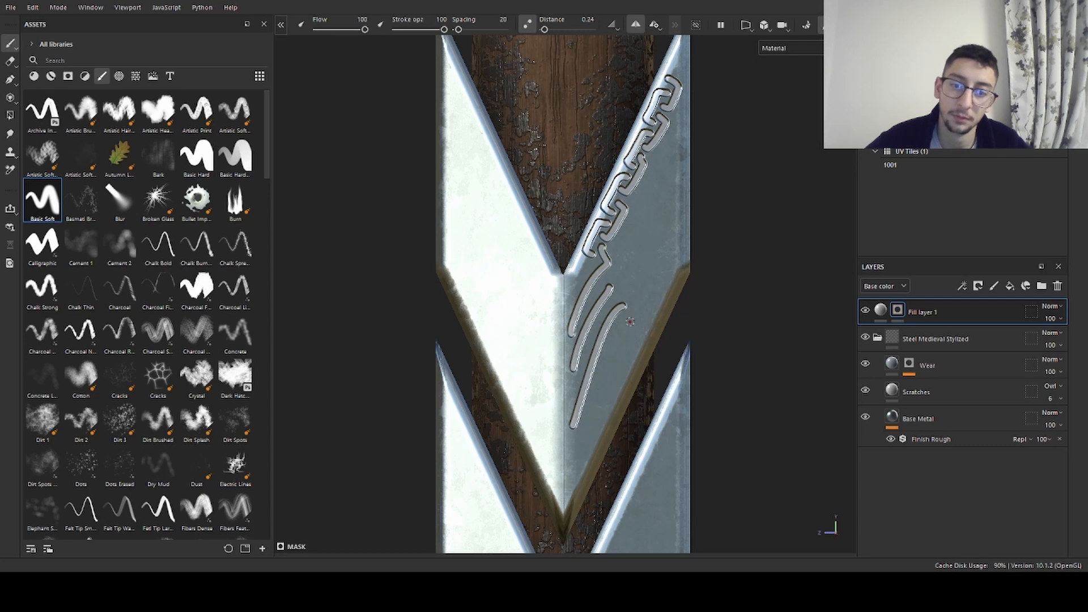
mouse_move(629, 337)
mouse_down()
mouse_move(571, 490)
mouse_move(573, 479)
mouse_up()
key(ctrl+z)
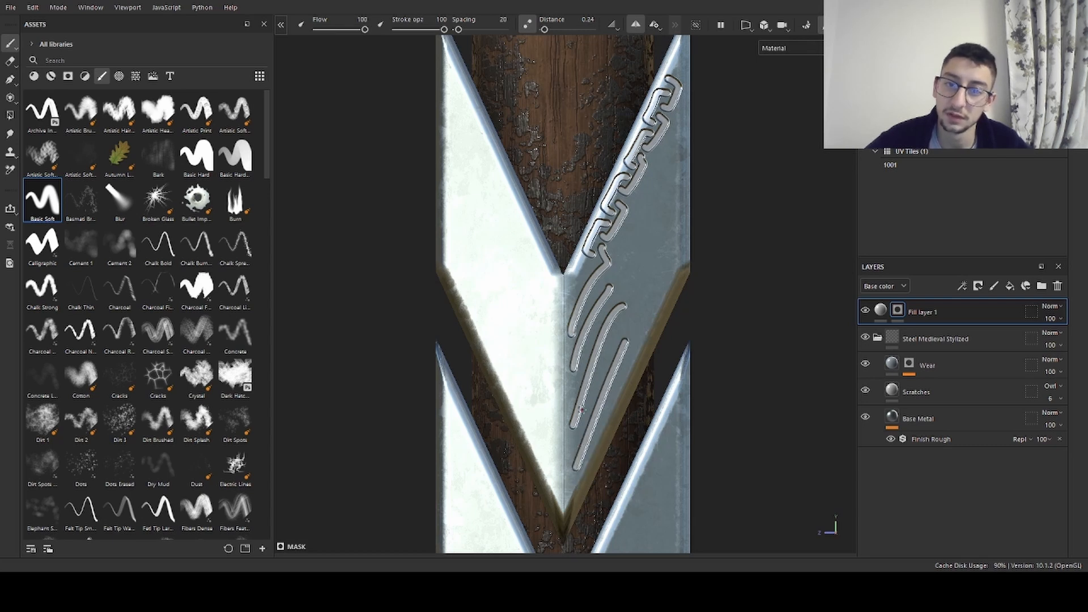
- Try short steep grooves along the outer edge of the upper chevron's right arm and undo them
mouse_move(633, 340)
mouse_down()
mouse_move(640, 292)
mouse_move(684, 225)
mouse_up()
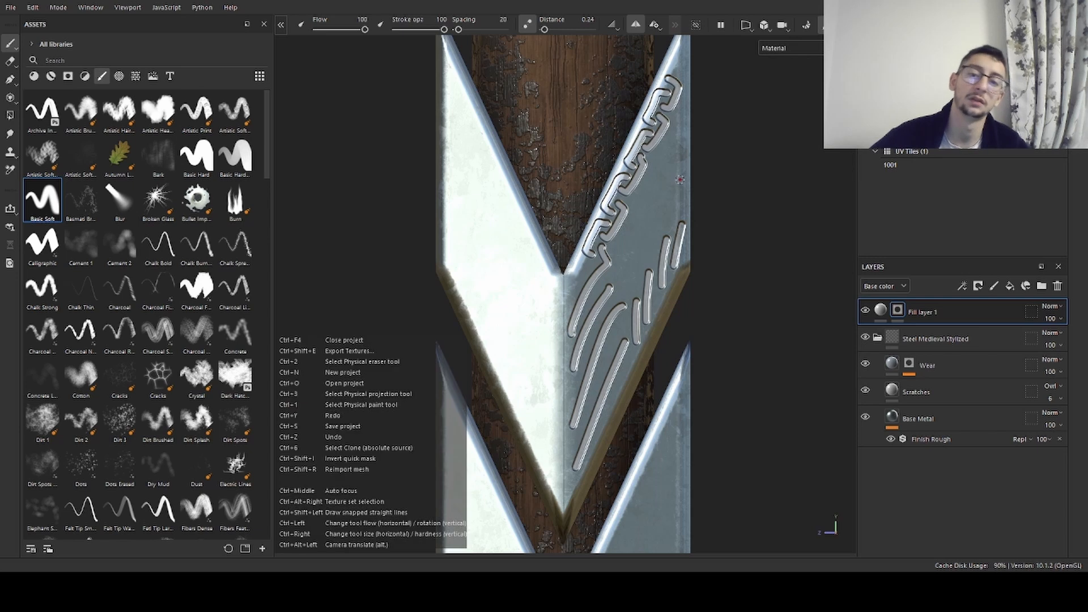
key(ctrl+z)
key(ctrl+z)
key(ctrl+z)
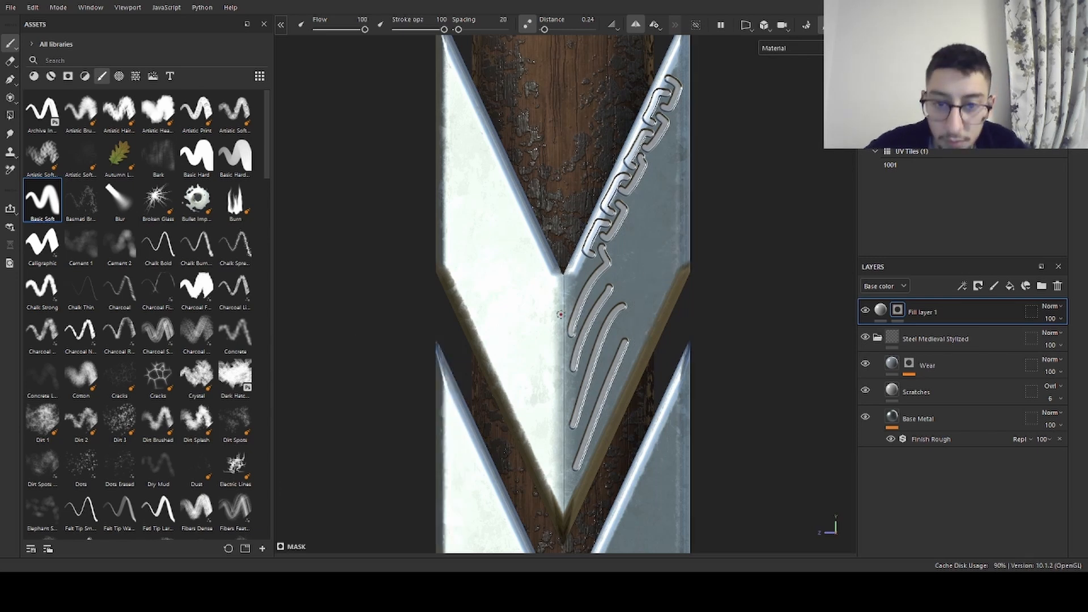
- Engrave a matching interlocking chain of grooves along the inner edge of the upper chevron's left arm
mouse_move(555, 338)
mouse_down()
mouse_move(531, 248)
mouse_move(529, 256)
mouse_move(497, 211)
mouse_move(498, 179)
mouse_move(479, 169)
mouse_move(487, 187)
mouse_move(447, 105)
mouse_move(450, 75)
mouse_up()
key(ctrl+z)
key(ctrl+z)
key(ctrl+z)
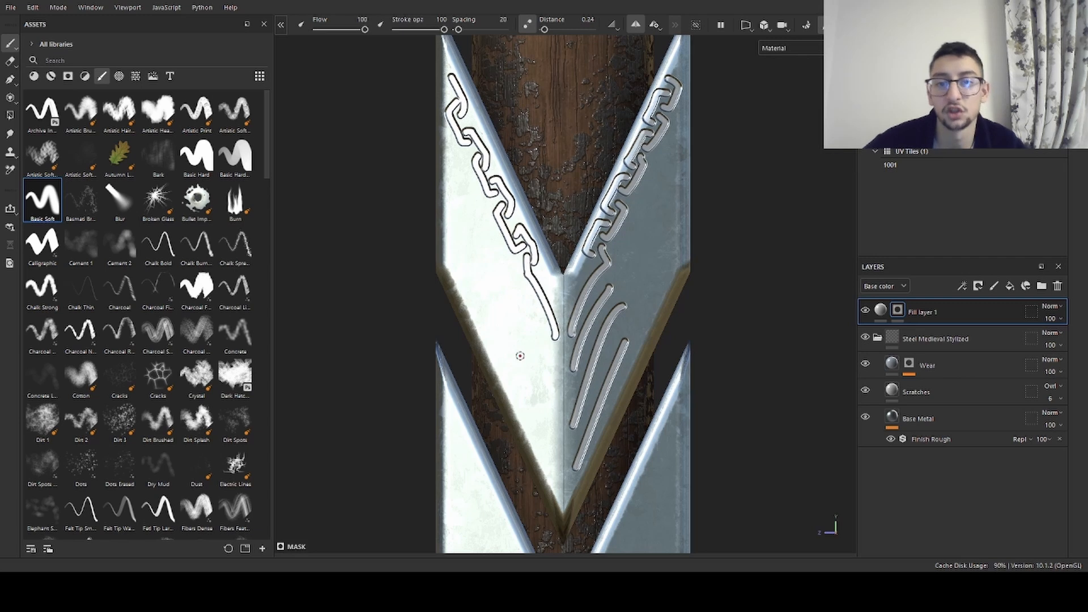
- Engrave slanted grooves beneath the left chain down to the upper chevron's tip
mouse_move(504, 286)
mouse_down()
mouse_move(561, 393)
mouse_move(562, 377)
mouse_up()
key(ctrl+z)
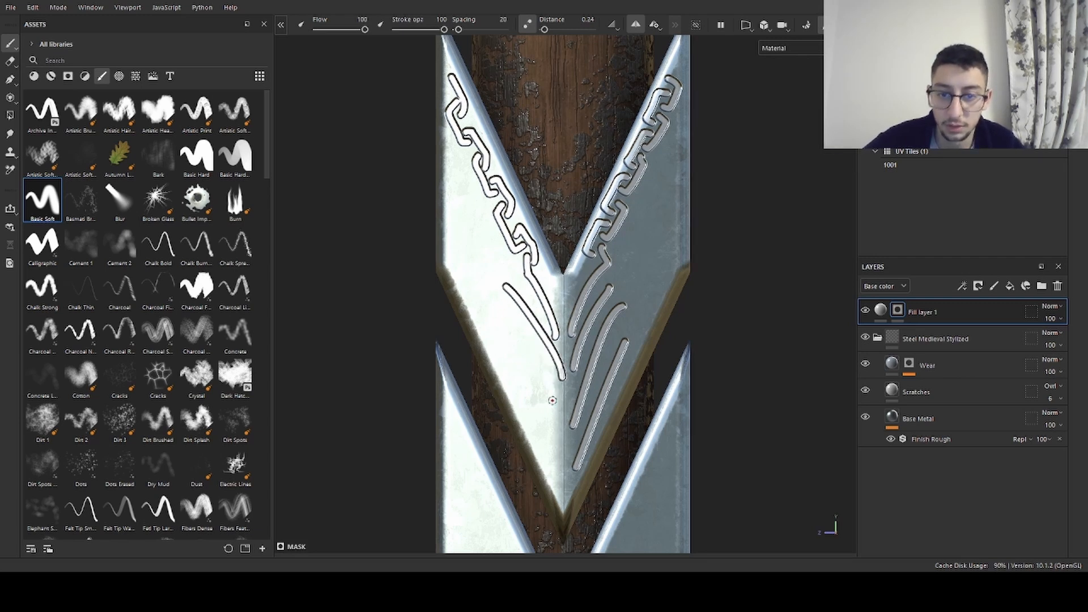
mouse_move(511, 340)
mouse_down()
mouse_move(562, 434)
mouse_move(552, 429)
mouse_move(561, 481)
mouse_move(525, 392)
mouse_move(561, 486)
mouse_up()
key(ctrl+z)
key(ctrl+z)
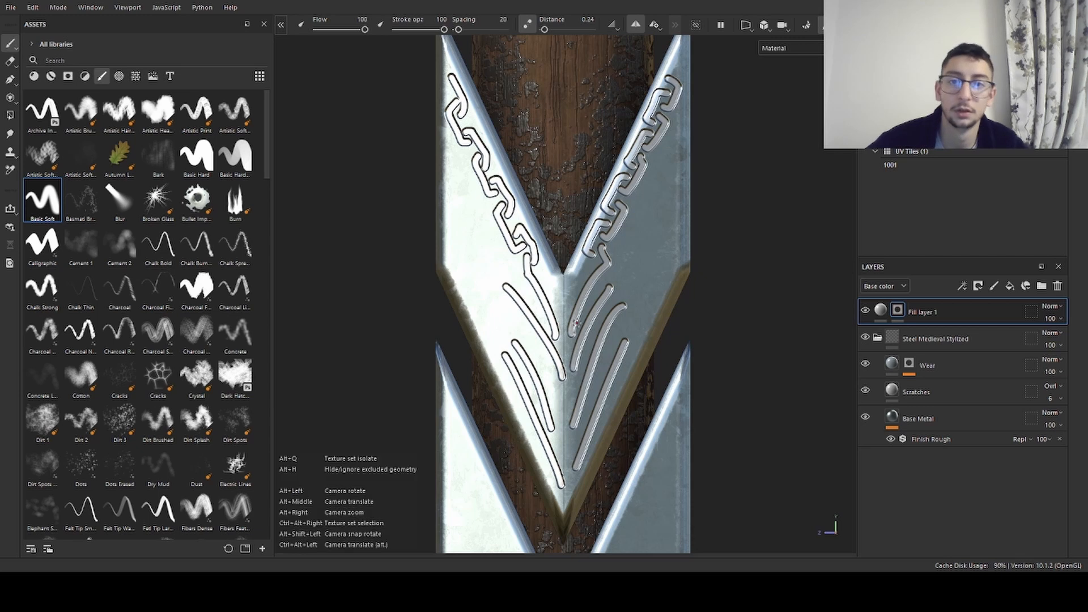
- Enlarge the brush and erase all slanted grooves beneath the two chains on the upper chevron
alt+right_drag(699, 384, 638, 365)
alt+middle_drag(638, 365, 551, 297)
mouse_move(551, 297)
alt+right_down()
mouse_move(510, 311)
mouse_move(552, 320)
alt+right_up()
alt+right_drag(640, 351, 669, 357)
alt+middle_drag(590, 365, 621, 309)
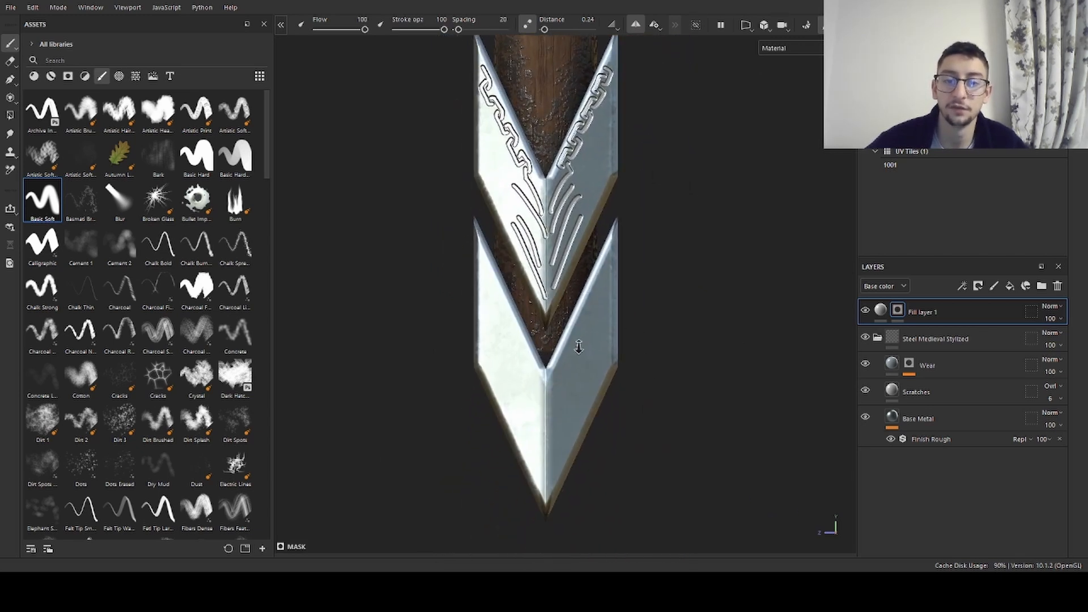
alt+right_drag(579, 347, 618, 335)
alt+middle_drag(617, 257, 627, 313)
alt+right_drag(627, 313, 689, 335)
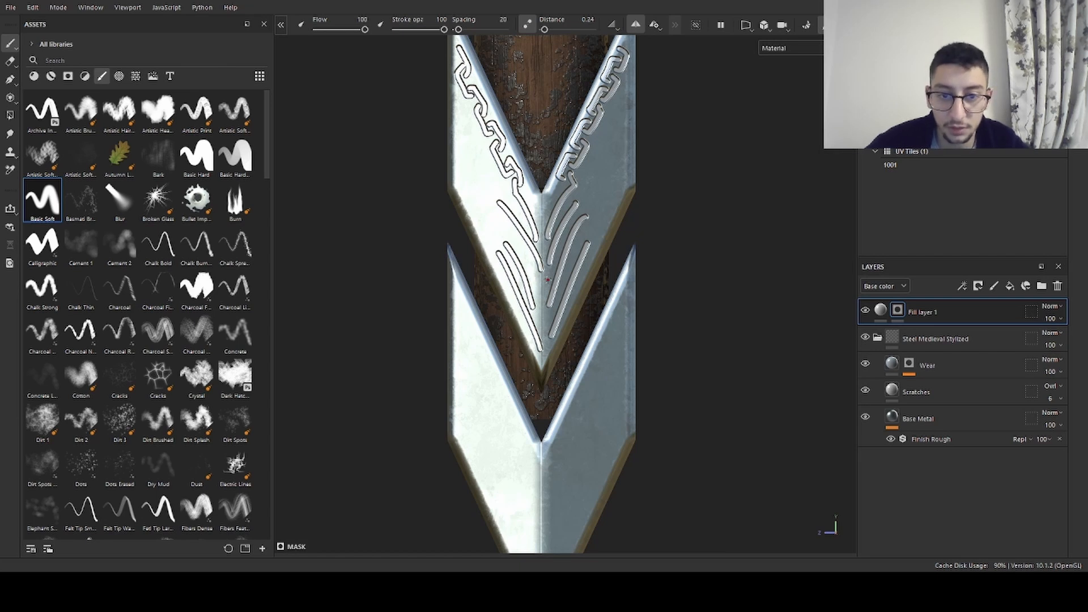
ctrl+right_drag(547, 279, 573, 279)
mouse_move(549, 286)
mouse_down()
mouse_move(568, 281)
mouse_move(517, 286)
mouse_move(510, 258)
mouse_move(538, 243)
mouse_move(483, 239)
mouse_move(525, 223)
mouse_move(485, 214)
mouse_move(561, 204)
mouse_move(538, 221)
mouse_up()
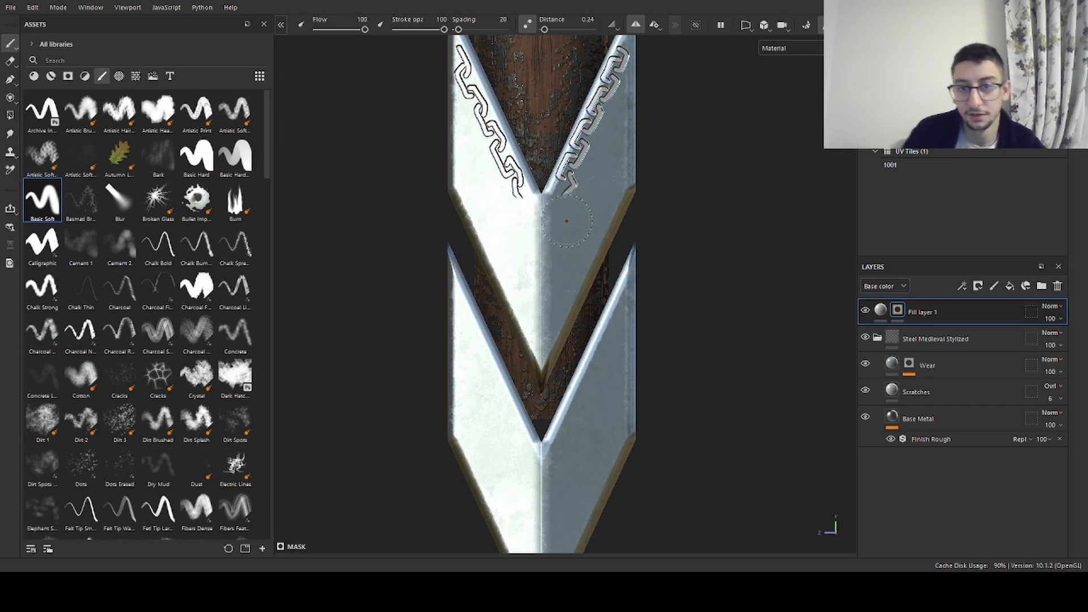
- Shrink the brush and engrave a straight vertical groove from the right chain's lower end down across both chevrons
ctrl+right_drag(566, 221, 557, 225)
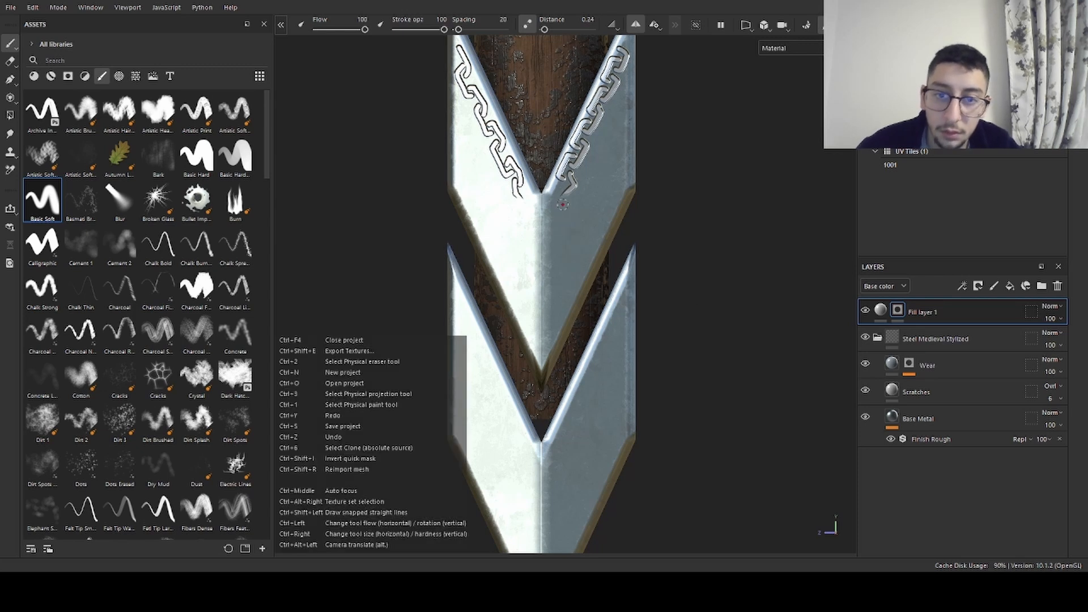
ctrl+right_drag(566, 204, 562, 205)
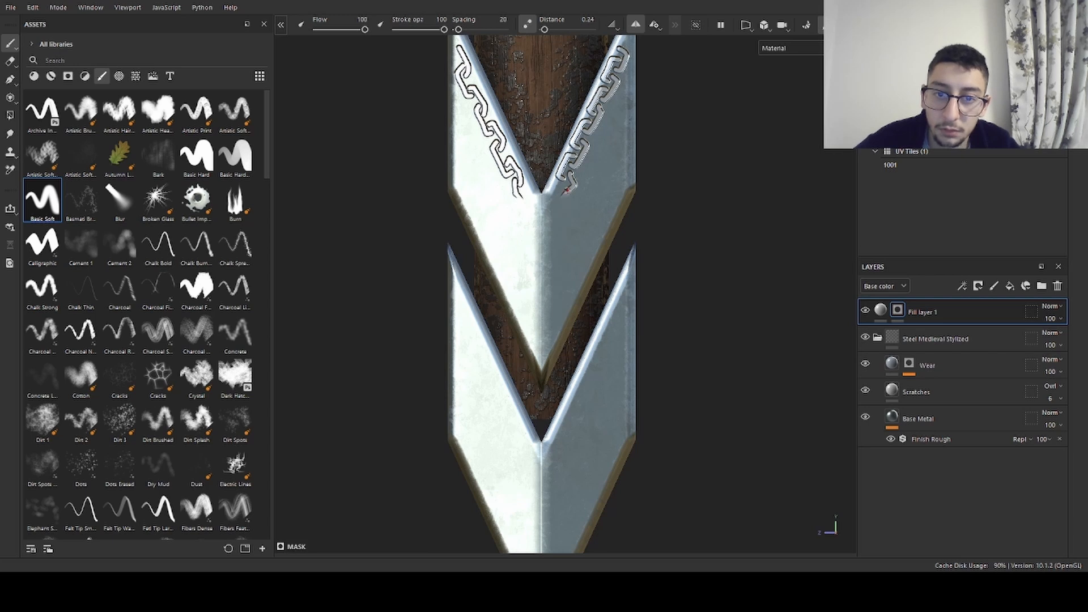
shift+click(549, 362)
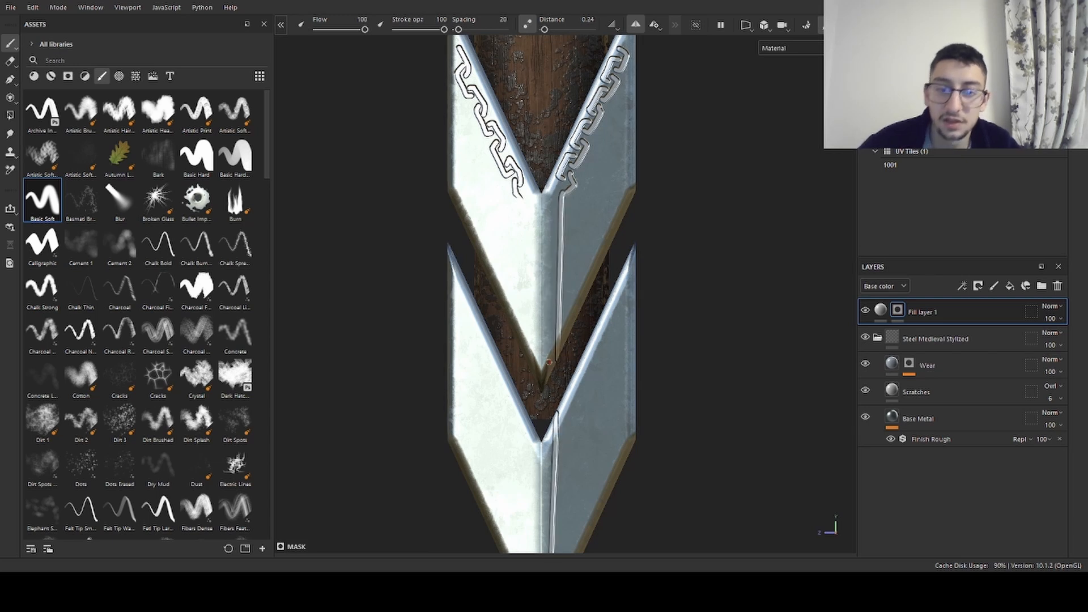
alt+right_drag(592, 362, 414, 328)
alt+middle_drag(540, 307, 537, 255)
key(ctrl+z)
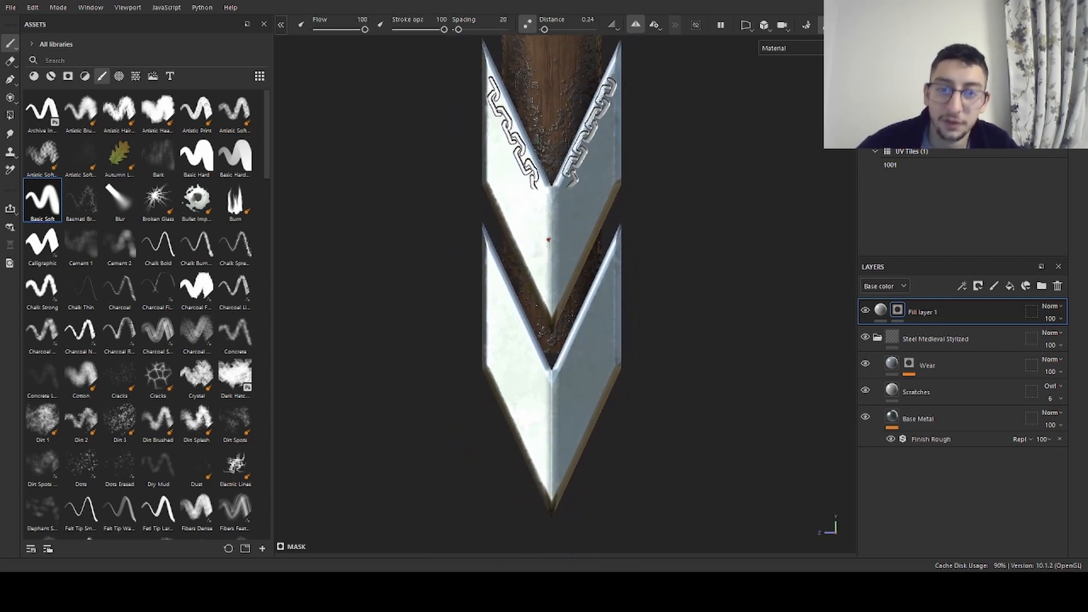
drag(572, 182, 561, 495)
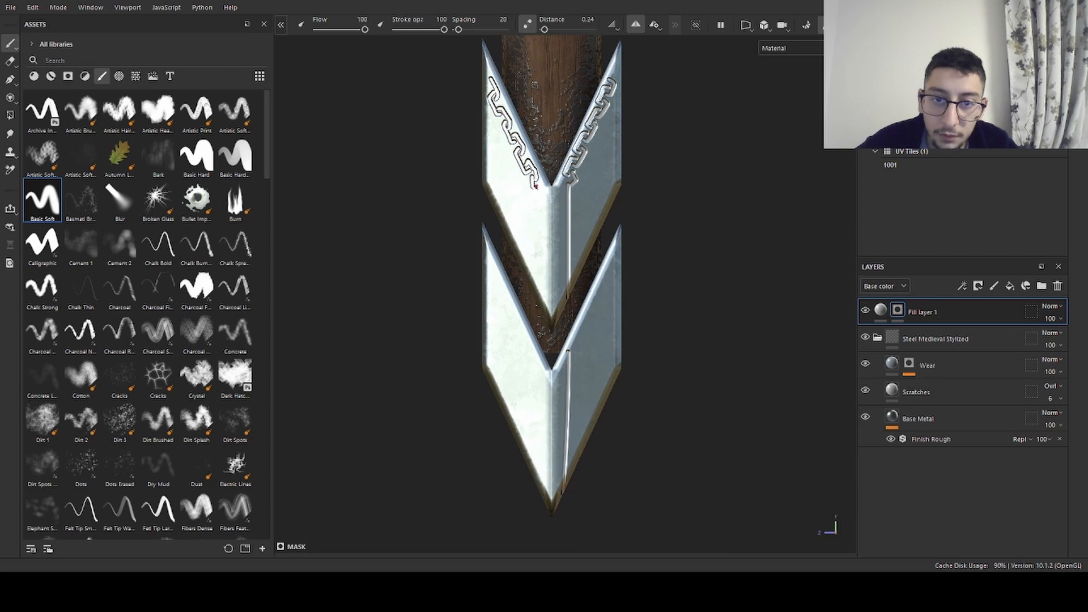
- Engrave two straight, near-vertical grooves from the left chain down across the left halves of both chevrons
drag(534, 181, 539, 488)
key(ctrl+z)
drag(532, 185, 529, 530)
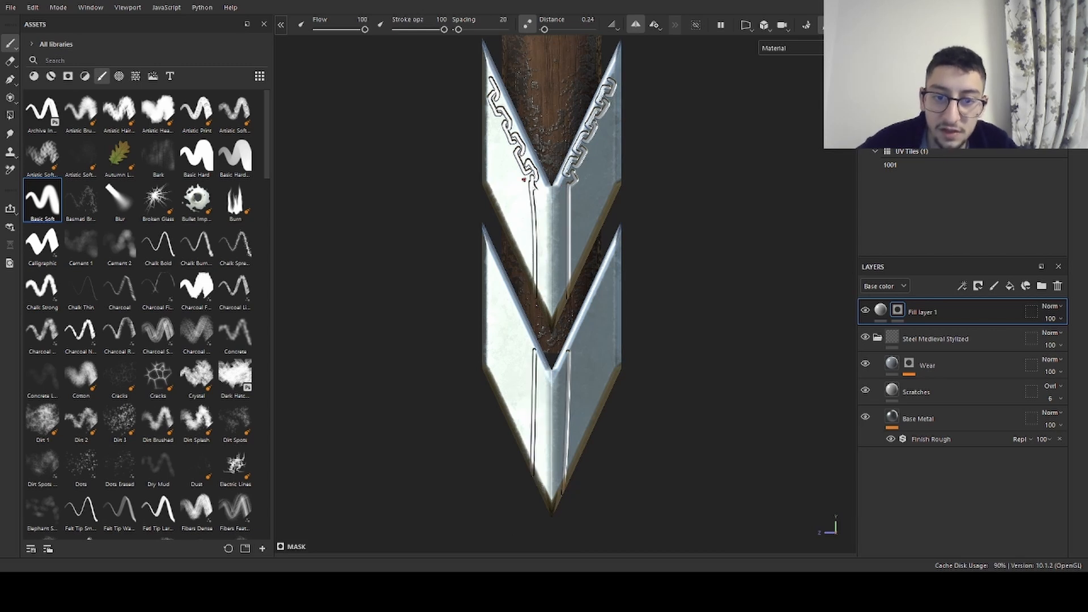
key(ctrl+z)
drag(532, 181, 520, 525)
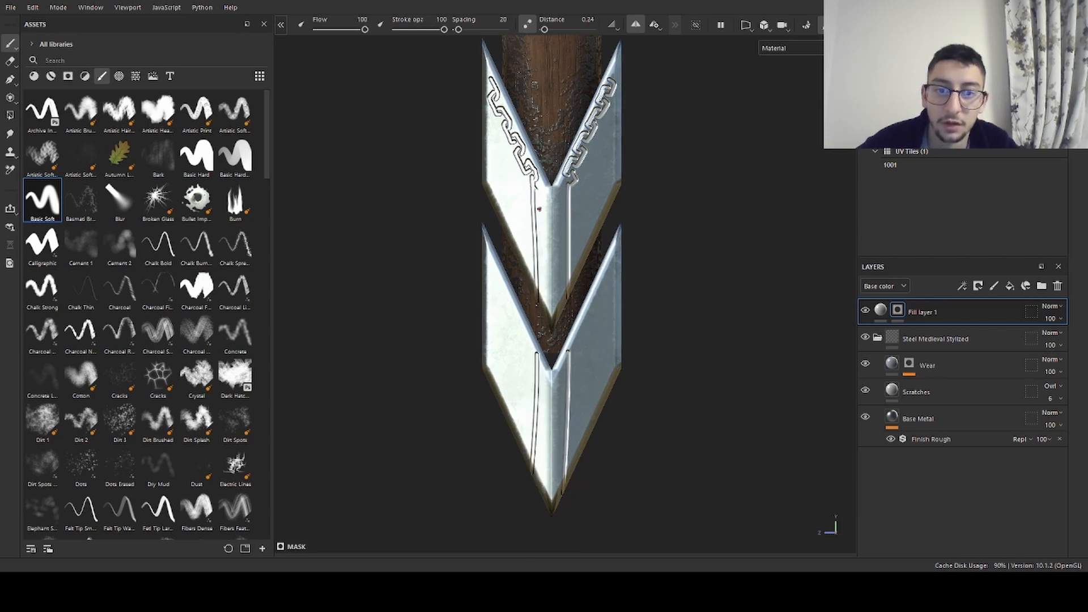
key(ctrl+z)
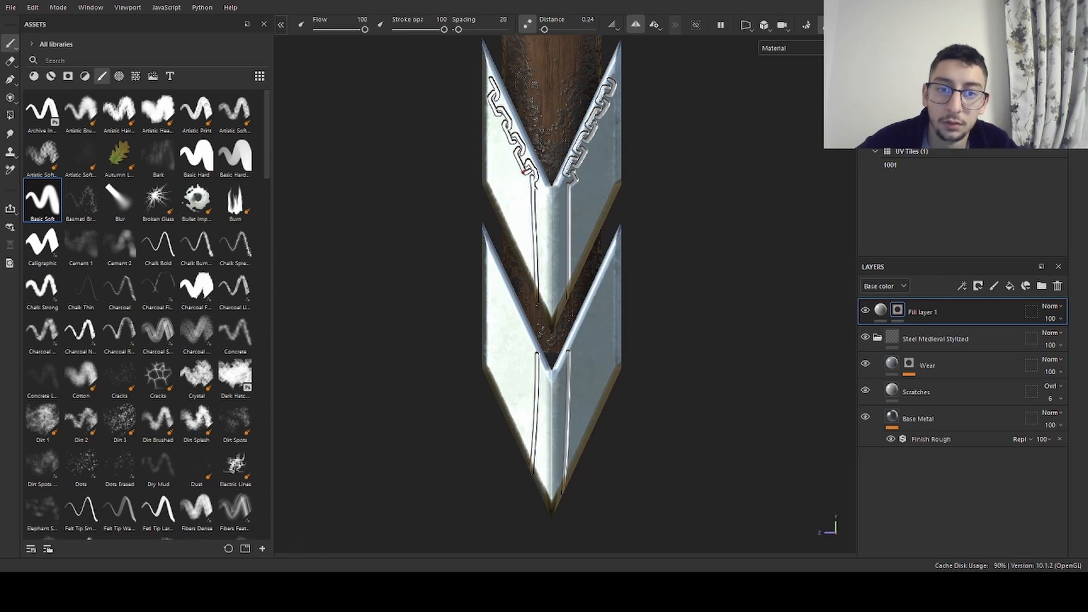
drag(522, 188, 518, 451)
- Add a second and third long groove across the right halves of both chevrons and a third one on the left halves
drag(579, 167, 602, 423)
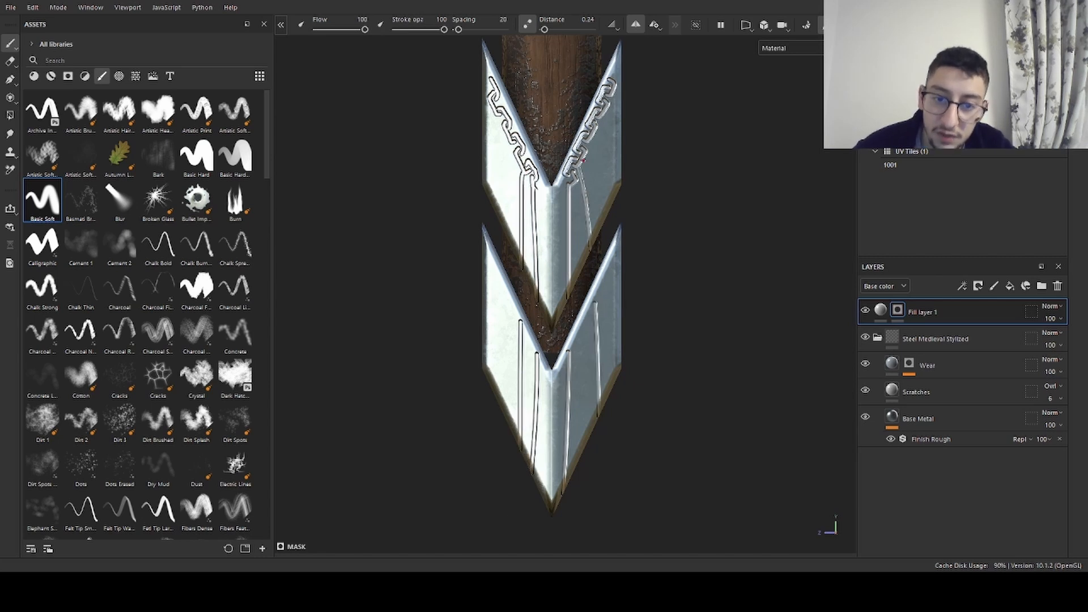
key(ctrl+z)
drag(583, 178, 577, 465)
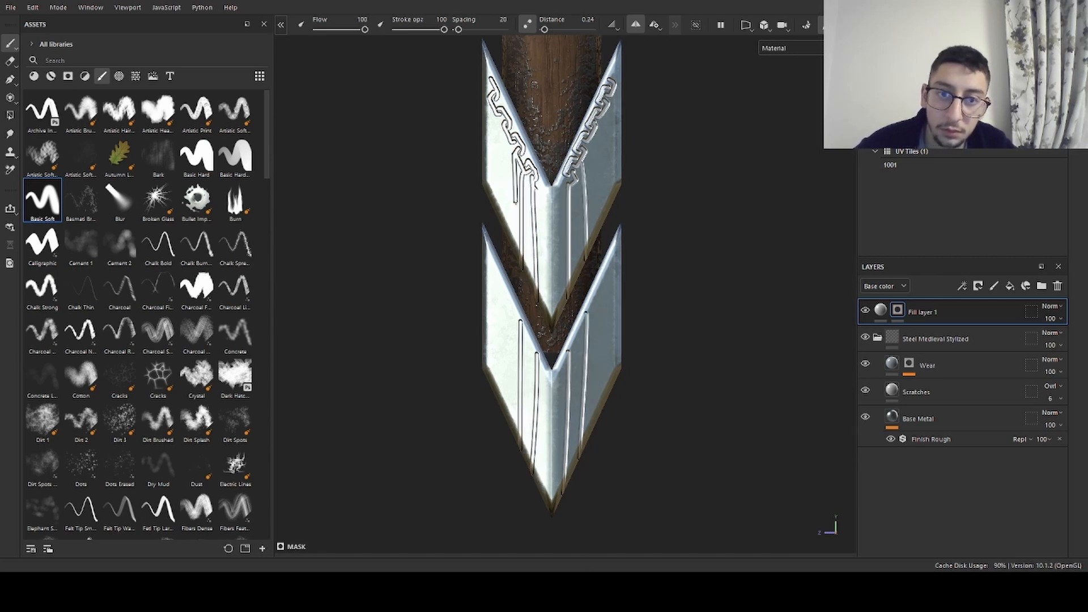
drag(515, 202, 509, 427)
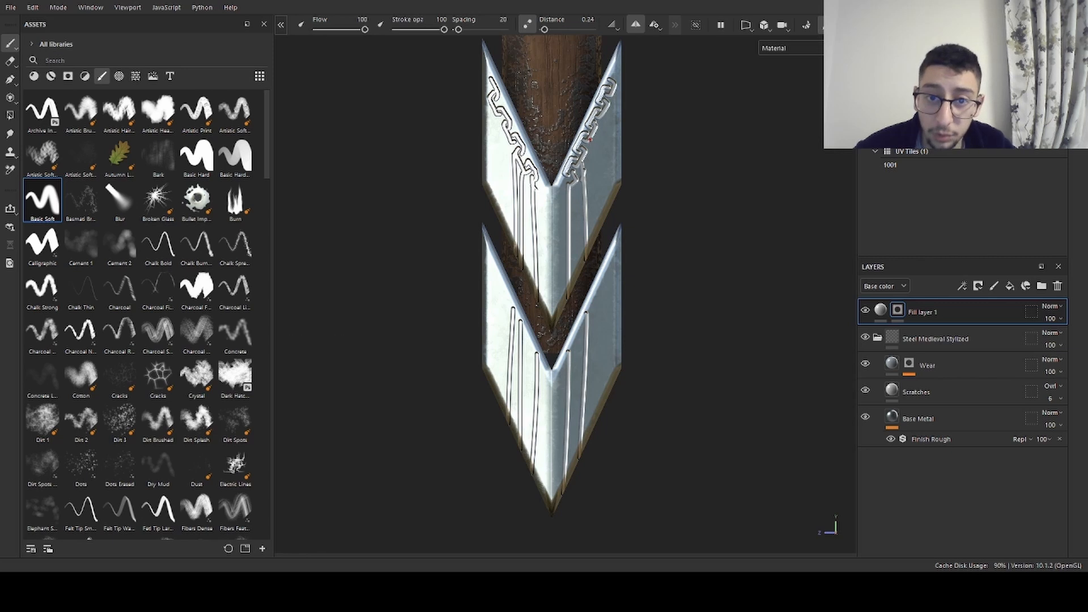
drag(590, 139, 618, 374)
key(ctrl+z)
drag(591, 140, 612, 390)
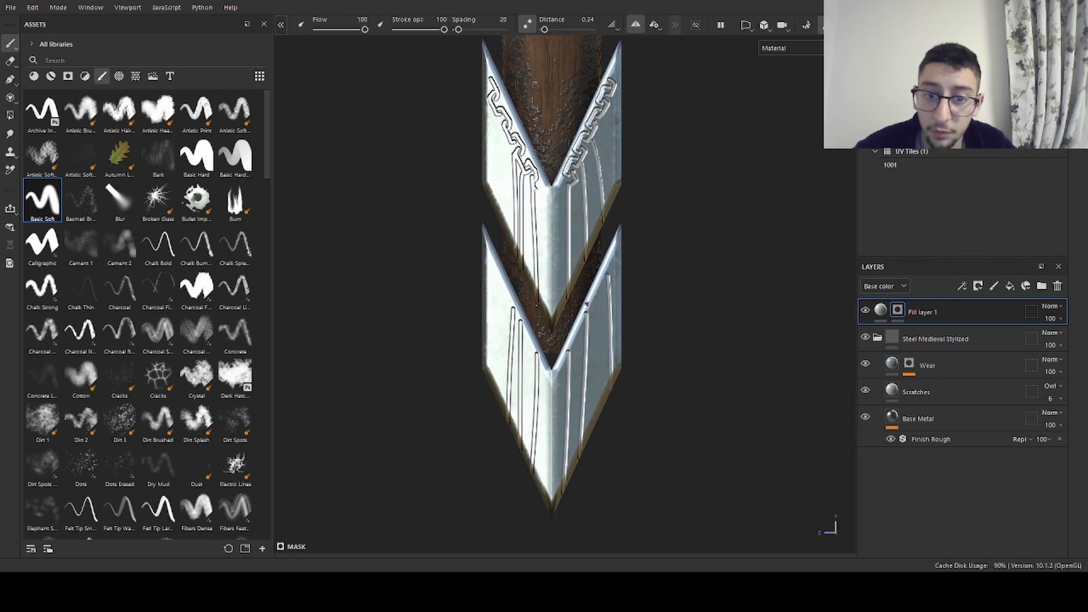
- Undo the latest grooves and engrave a straight third groove down the right halves of both steel chevrons
key(ctrl+z)
key(ctrl+z)
key(ctrl+z)
drag(584, 169, 577, 465)
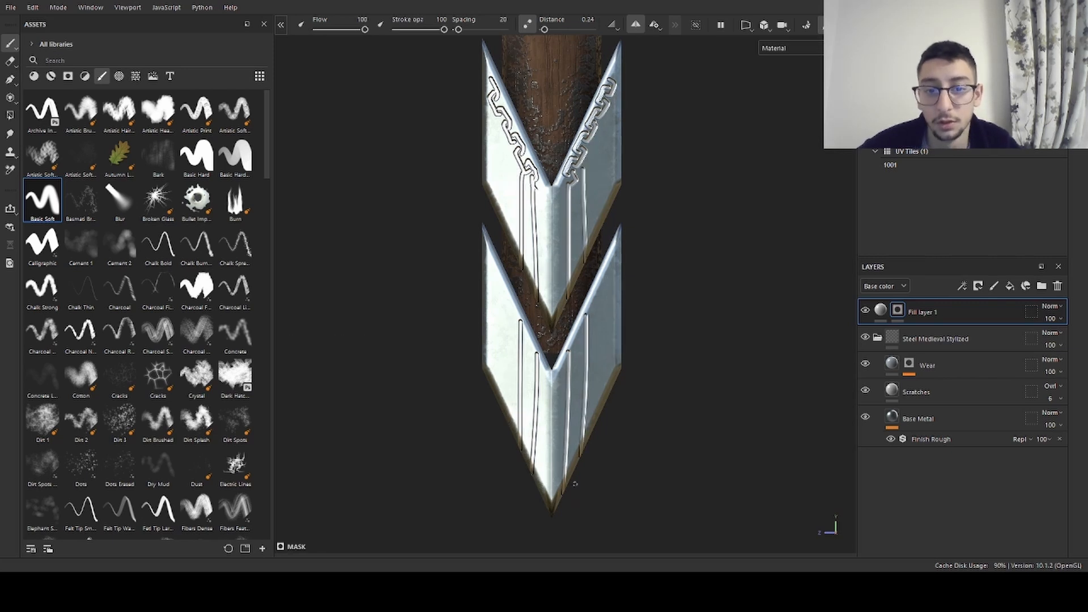
drag(514, 163, 518, 443)
key(ctrl+z)
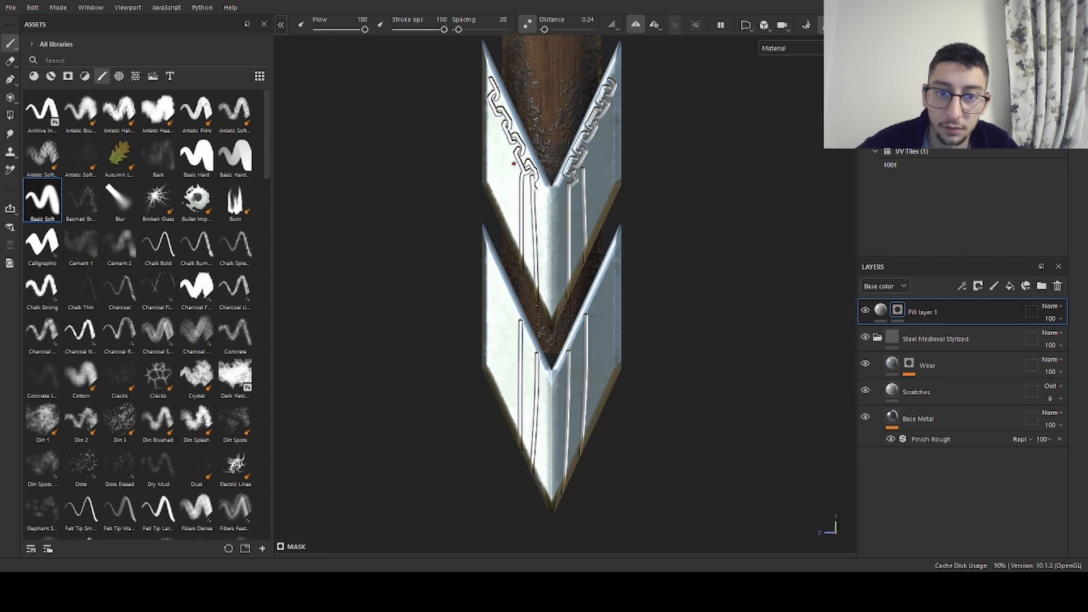
drag(514, 164, 516, 439)
key(ctrl+z)
drag(514, 160, 502, 406)
key(ctrl+z)
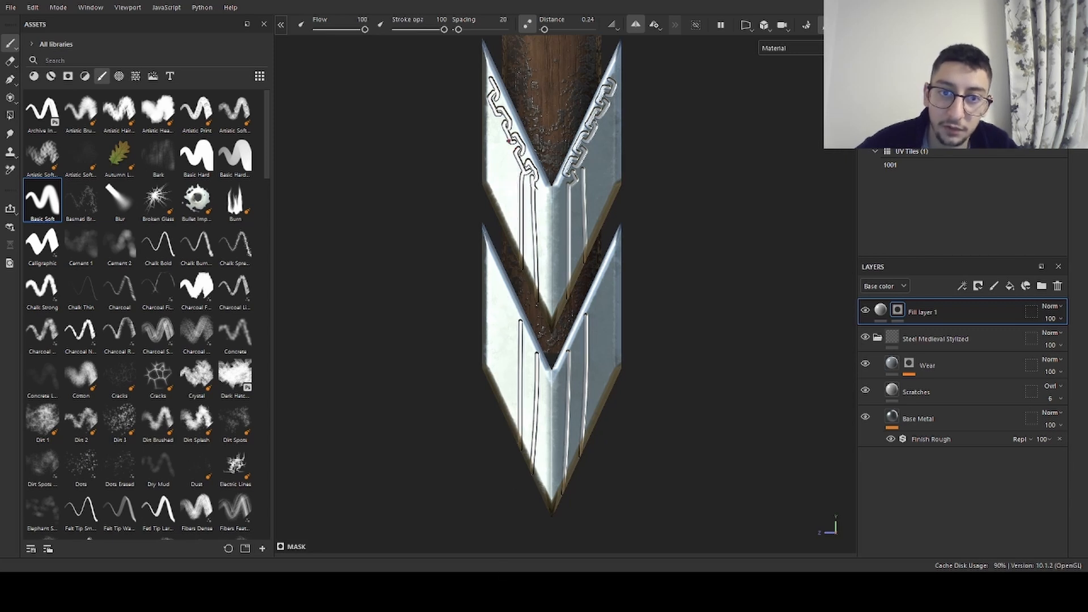
- Engrave two more long, near-vertical grooves toward the outer edge on each half of both chevrons
drag(514, 164, 507, 431)
drag(591, 146, 605, 420)
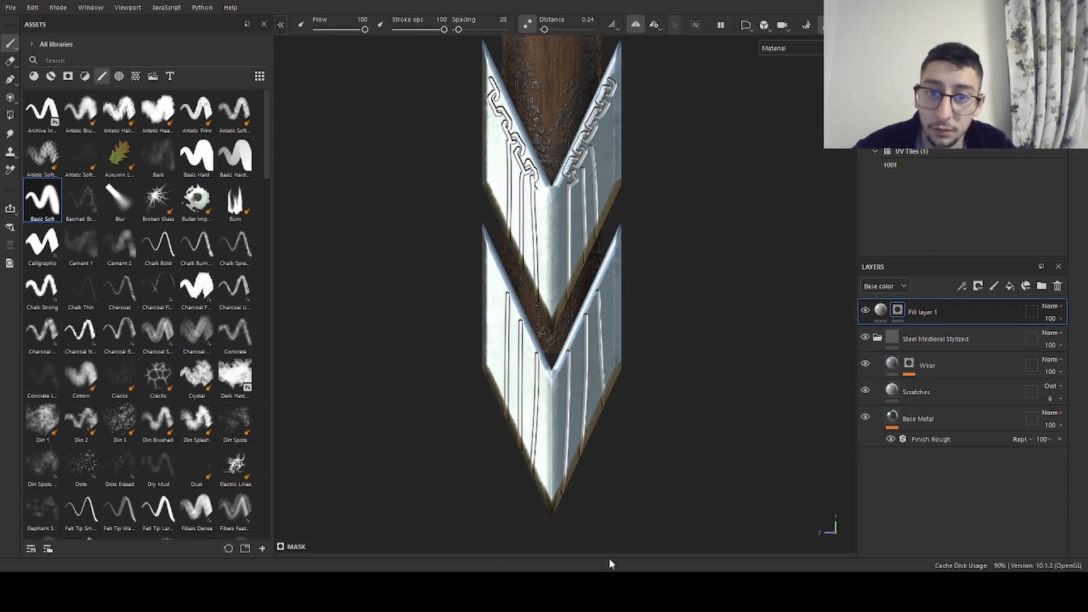
drag(583, 162, 586, 215)
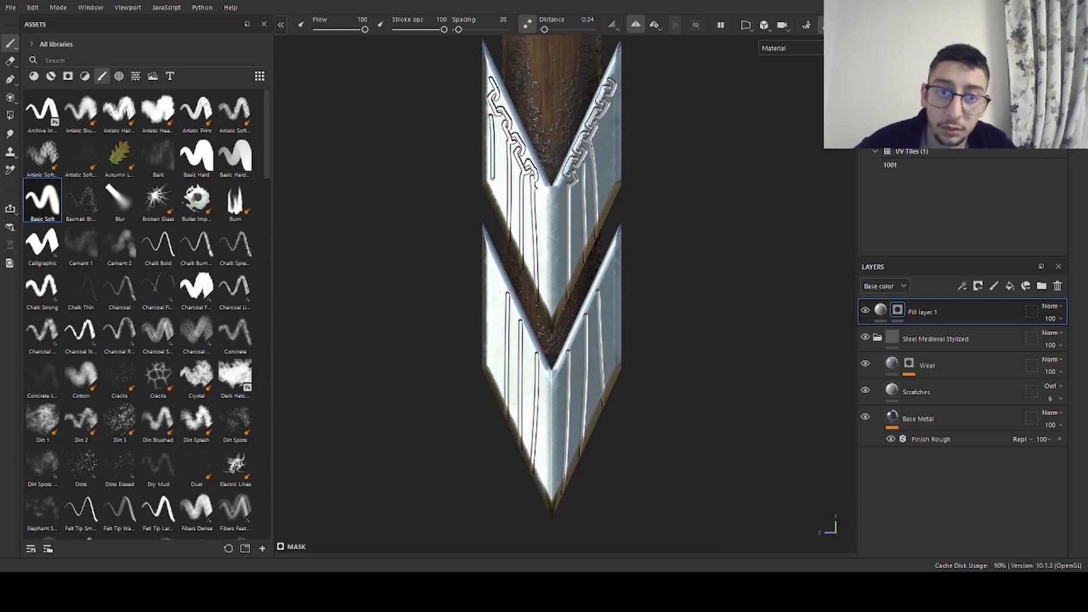
drag(494, 117, 494, 394)
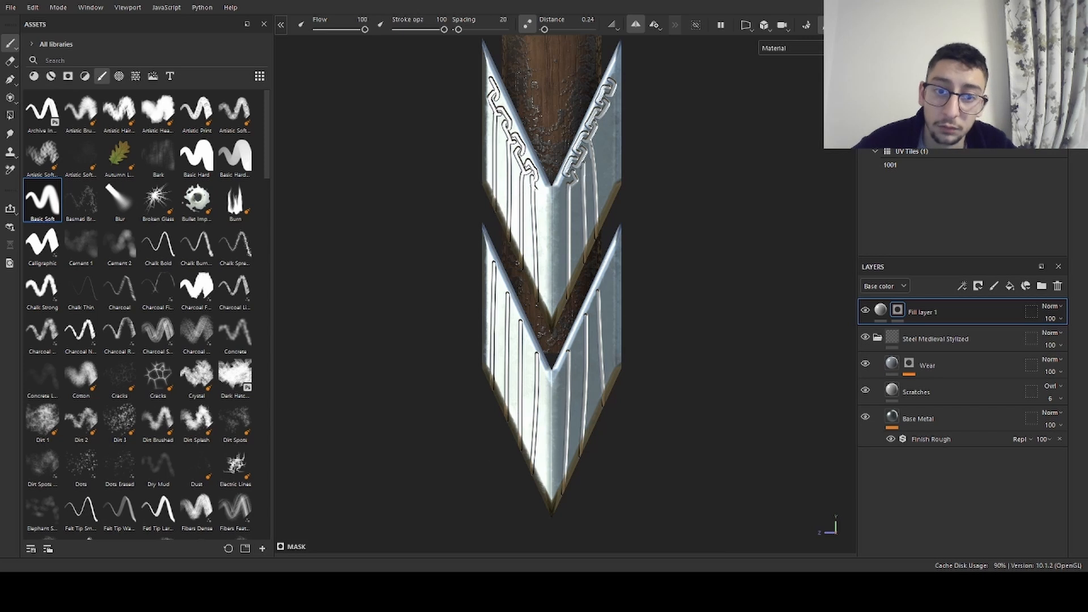
drag(601, 106, 622, 444)
key(ctrl+z)
drag(599, 105, 616, 390)
- Engrave a mirrored chain of interlocking C-shaped curls down the blank side face of the upper chevron
alt+right_drag(538, 259, 445, 306)
alt+right_drag(680, 211, 607, 201)
alt+middle_drag(607, 200, 573, 454)
alt+right_drag(608, 401, 584, 422)
alt+middle_drag(640, 362, 715, 270)
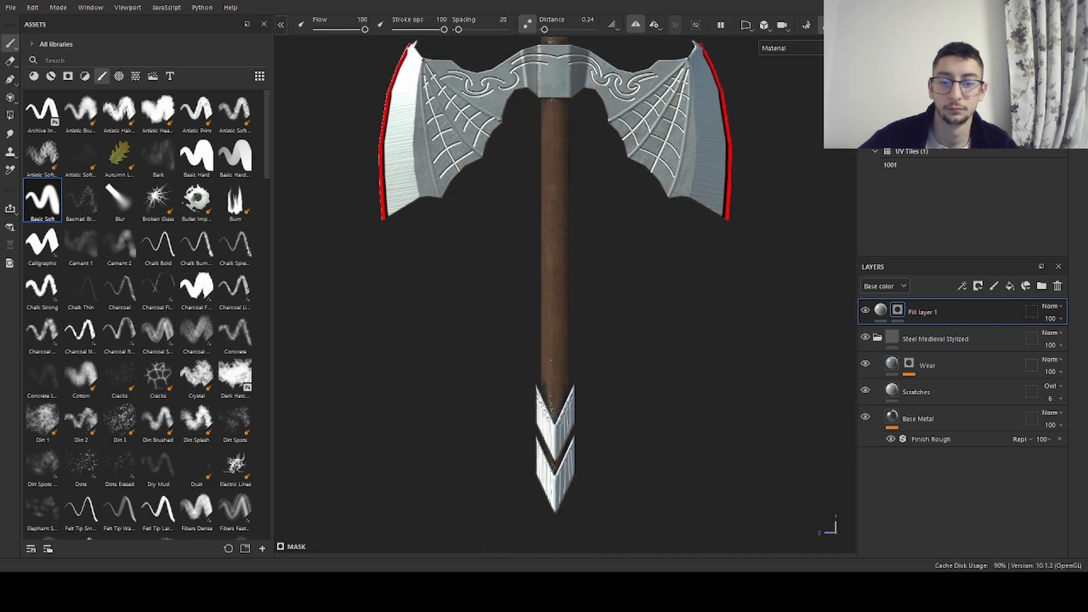
alt+drag(715, 342, 590, 338)
mouse_move(590, 338)
alt+right_down()
mouse_move(721, 205)
mouse_move(814, 157)
mouse_move(731, 226)
mouse_move(686, 233)
mouse_move(709, 234)
mouse_move(724, 215)
alt+right_up()
drag(598, 177, 603, 215)
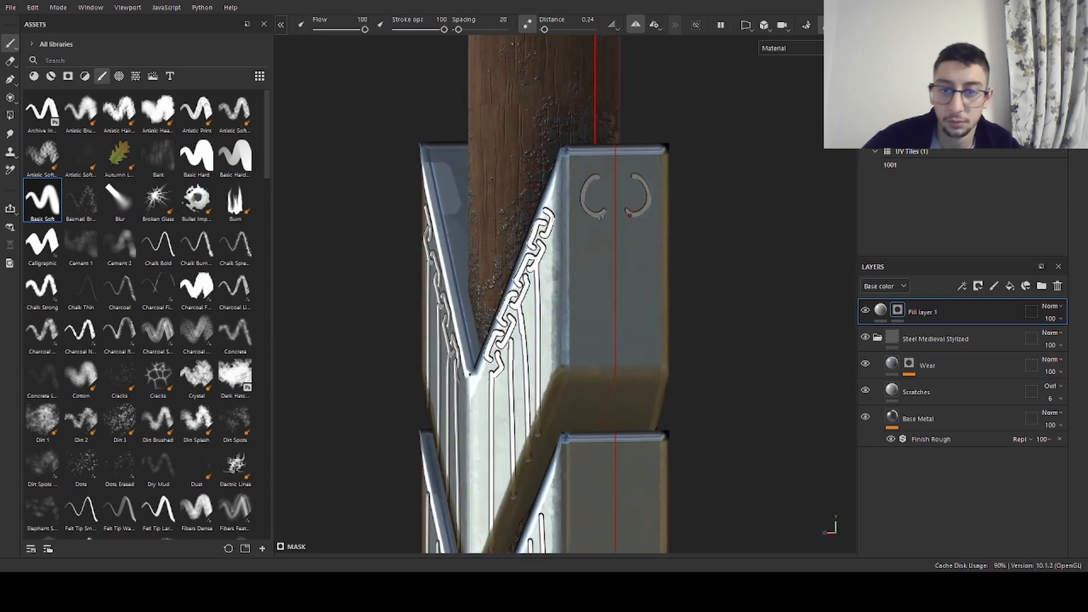
key(ctrl+z)
mouse_move(598, 178)
mouse_down()
mouse_move(605, 204)
mouse_move(585, 213)
mouse_move(583, 269)
mouse_up()
key(ctrl+z)
key(ctrl+z)
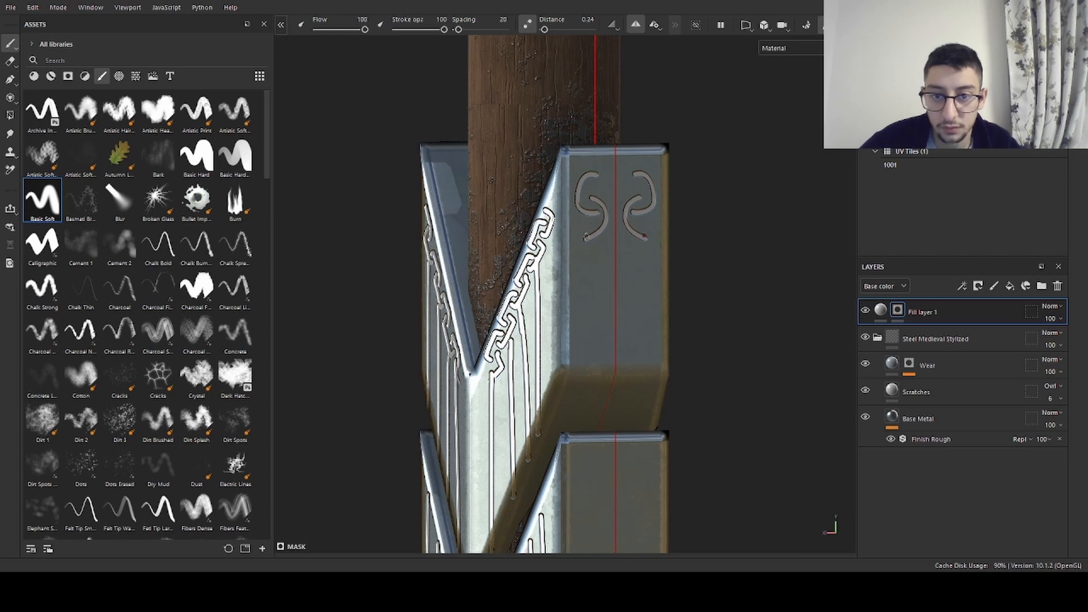
drag(587, 229, 589, 362)
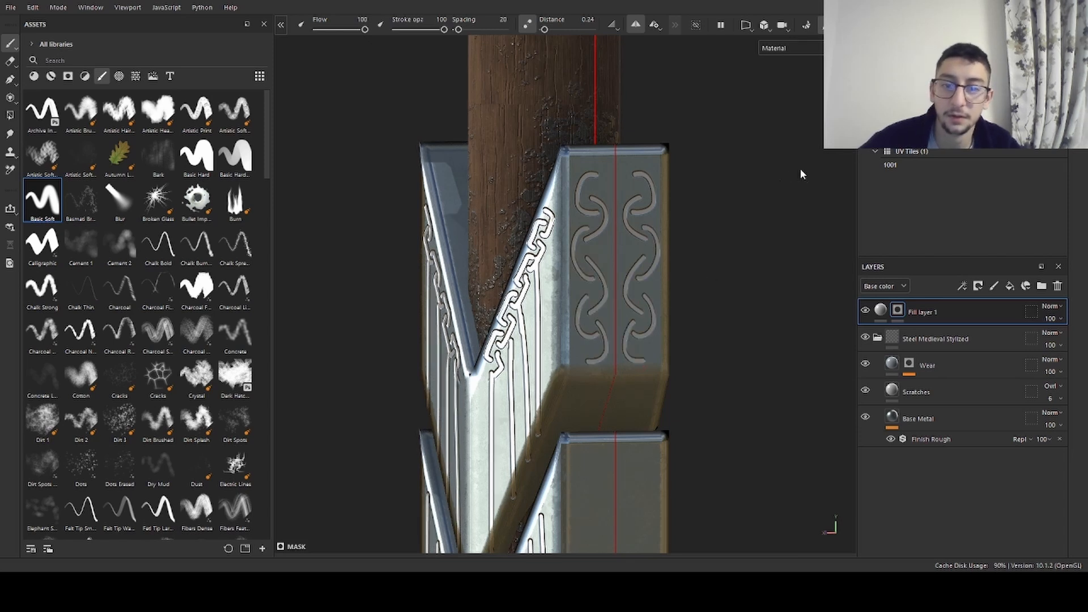
- Engrave a matching mirrored chain of interlocking curls down the same side face of the lower chevron
middle_drag(622, 357, 599, 204)
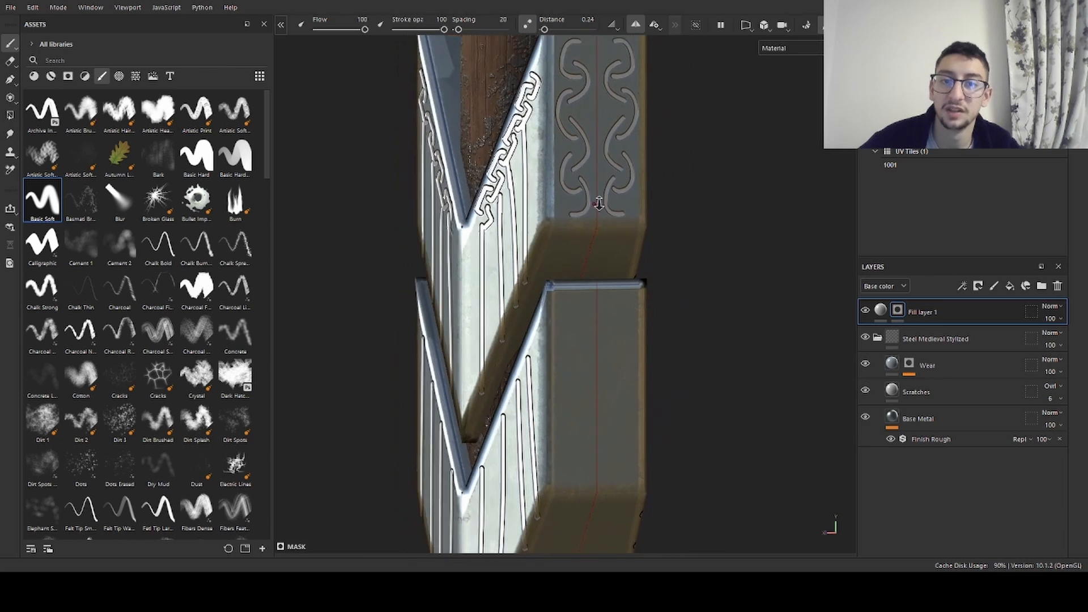
drag(557, 317, 556, 380)
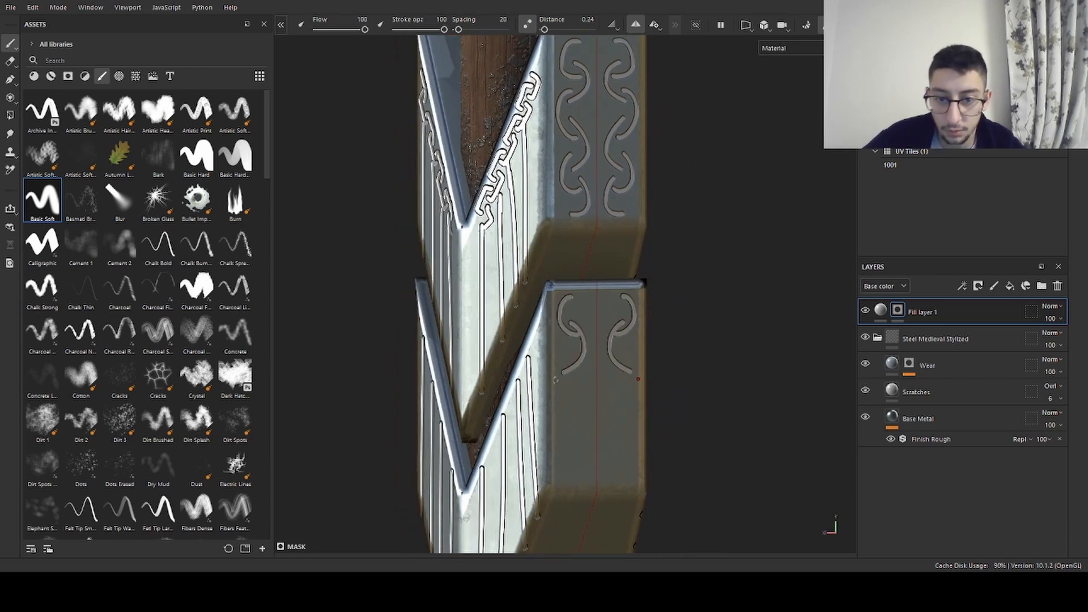
mouse_move(561, 334)
mouse_down()
mouse_move(566, 391)
mouse_move(587, 421)
mouse_move(580, 461)
mouse_up()
key(ctrl+z)
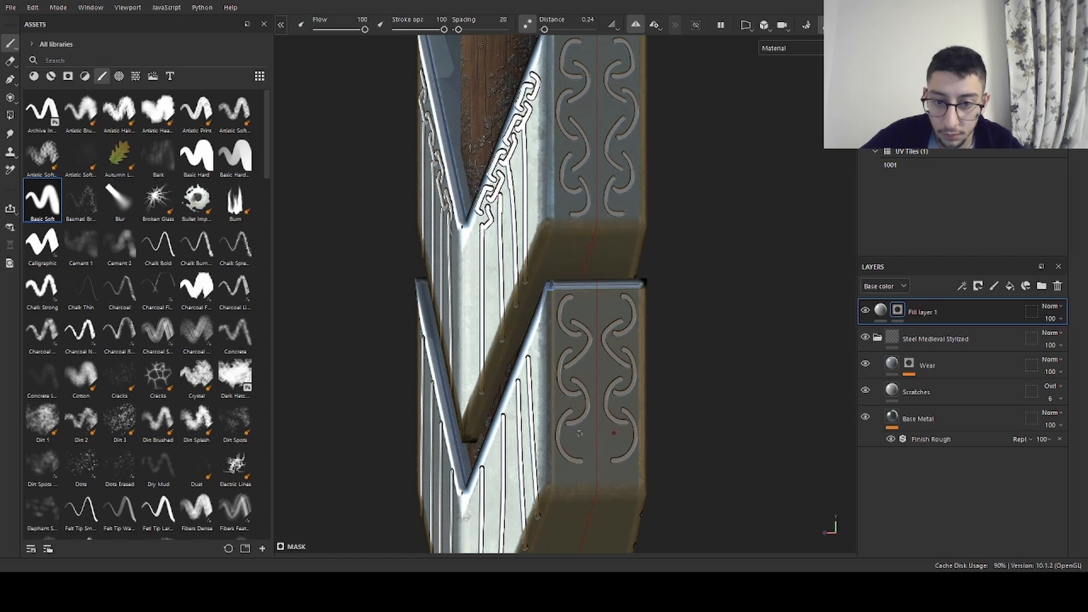
alt+right_drag(594, 429, 455, 370)
alt+drag(467, 304, 685, 270)
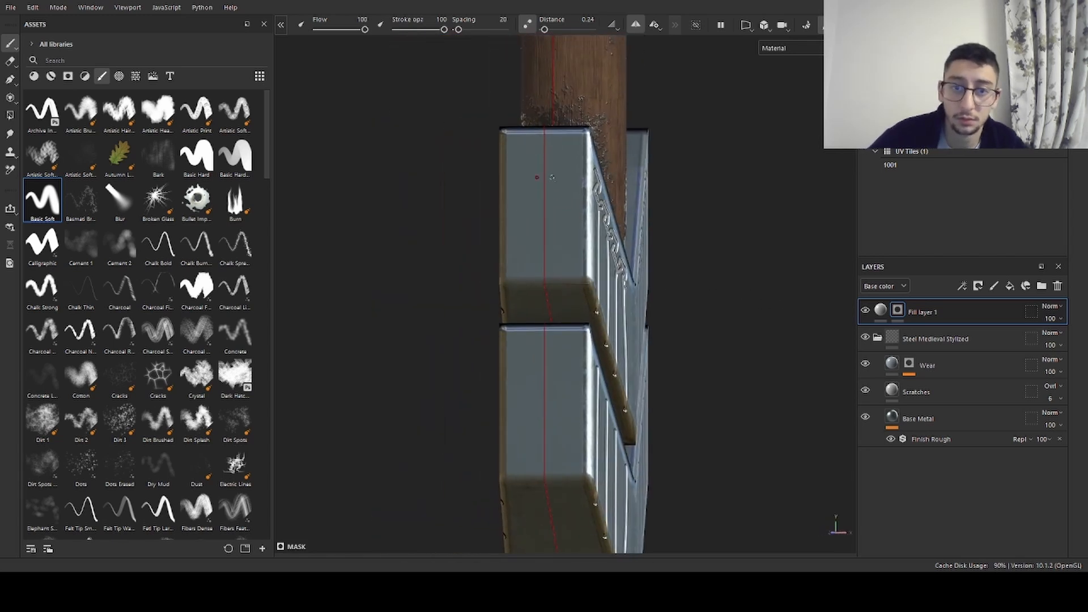
mouse_move(530, 155)
mouse_down()
mouse_move(520, 229)
mouse_move(544, 248)
mouse_up()
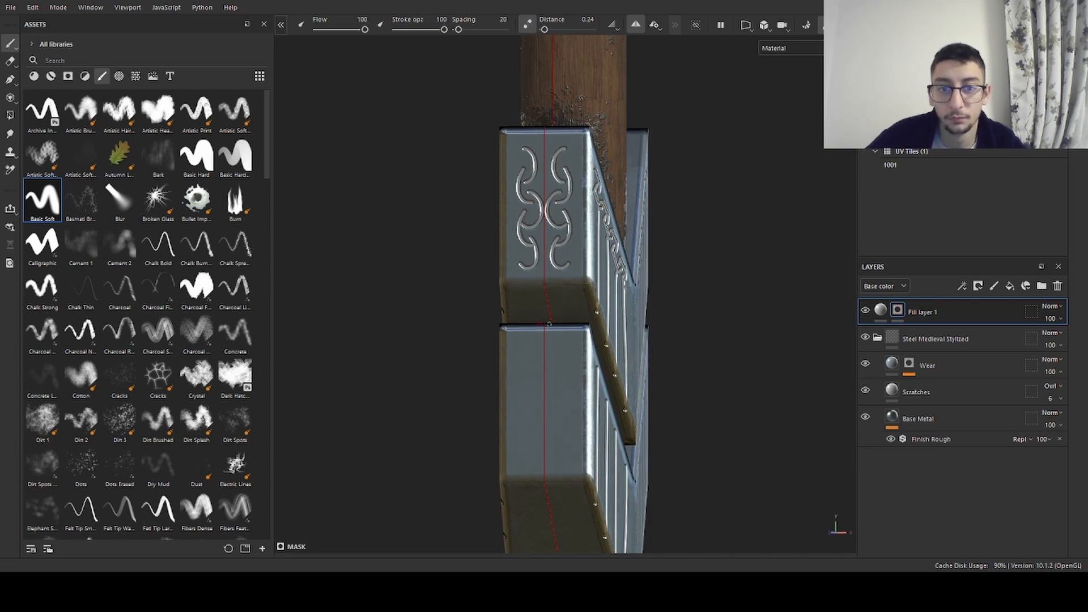
key(ctrl+z)
key(ctrl+z)
key(ctrl+z)
key(ctrl+z)
key(ctrl+z)
- Engrave mirrored, interlocking curl chains down the opposite side faces of the upper and lower chevrons
mouse_move(571, 141)
mouse_down()
mouse_move(558, 193)
mouse_move(532, 214)
mouse_move(553, 244)
mouse_move(548, 260)
mouse_up()
key(ctrl+z)
key(ctrl+z)
key(ctrl+z)
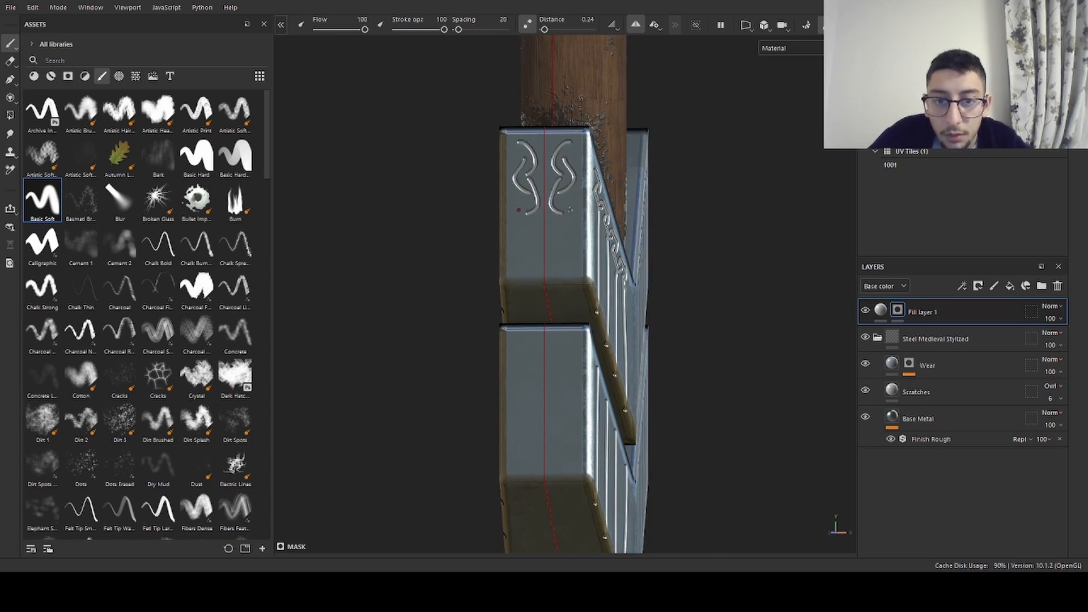
mouse_move(519, 210)
mouse_down()
mouse_move(533, 228)
mouse_move(517, 252)
mouse_up()
mouse_move(529, 335)
mouse_down()
mouse_move(520, 358)
mouse_move(541, 382)
mouse_move(533, 455)
mouse_move(643, 341)
mouse_move(733, 212)
mouse_move(719, 233)
mouse_move(604, 279)
mouse_move(389, 275)
mouse_move(496, 230)
mouse_move(721, 216)
mouse_move(709, 221)
mouse_move(728, 231)
mouse_move(590, 212)
mouse_move(608, 170)
mouse_up()
key(ctrl+z)
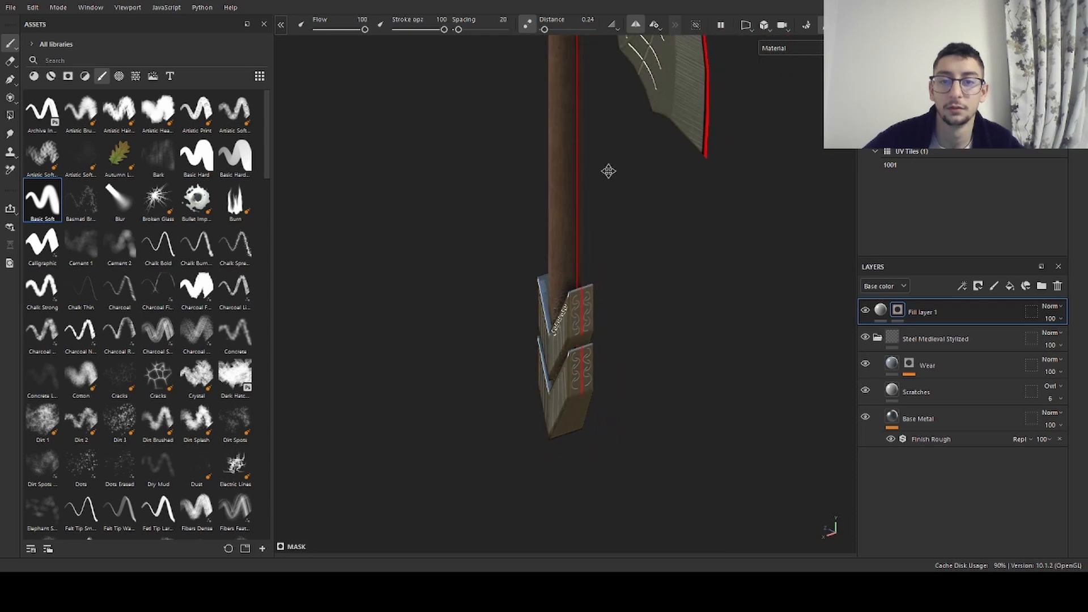
- Examine the engraved details on the blades, handle and chevrons of the whole axe from several angles
alt+middle_drag(608, 170, 615, 390)
alt+drag(615, 390, 622, 279)
alt+middle_drag(622, 280, 630, 127)
alt+drag(630, 127, 706, 216)
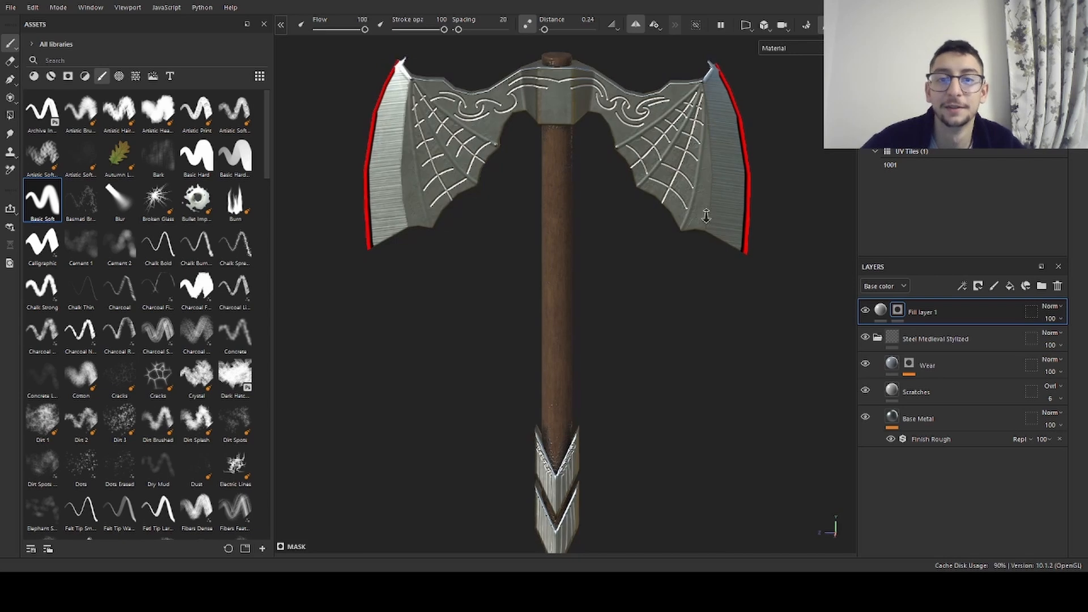
alt+right_drag(706, 216, 712, 239)
alt+drag(712, 239, 674, 227)
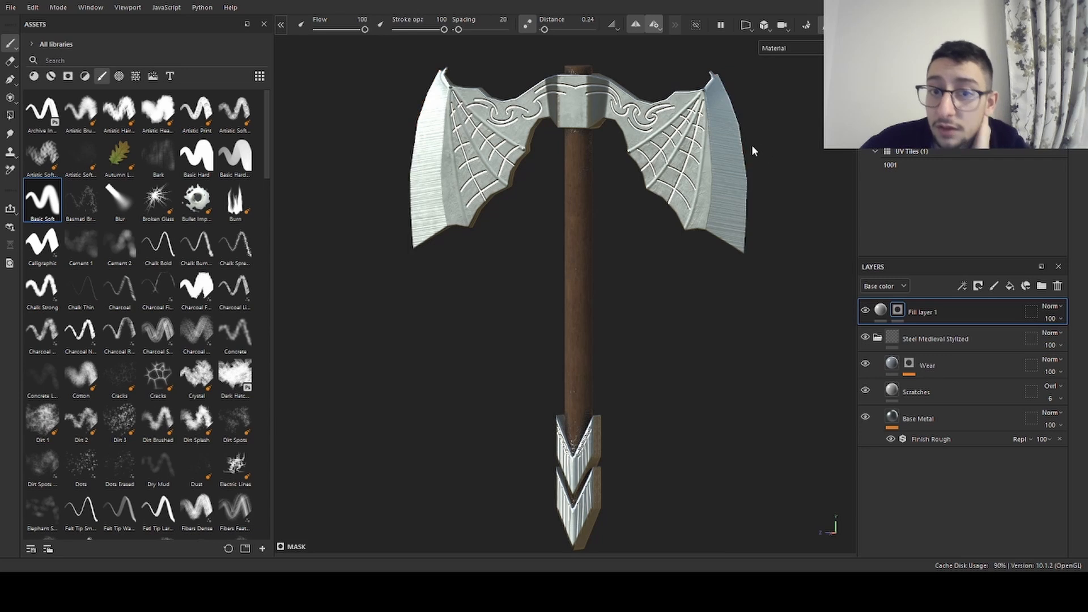
mouse_move(642, 270)
alt+mouse_down()
mouse_move(627, 243)
mouse_move(649, 250)
alt+mouse_up()
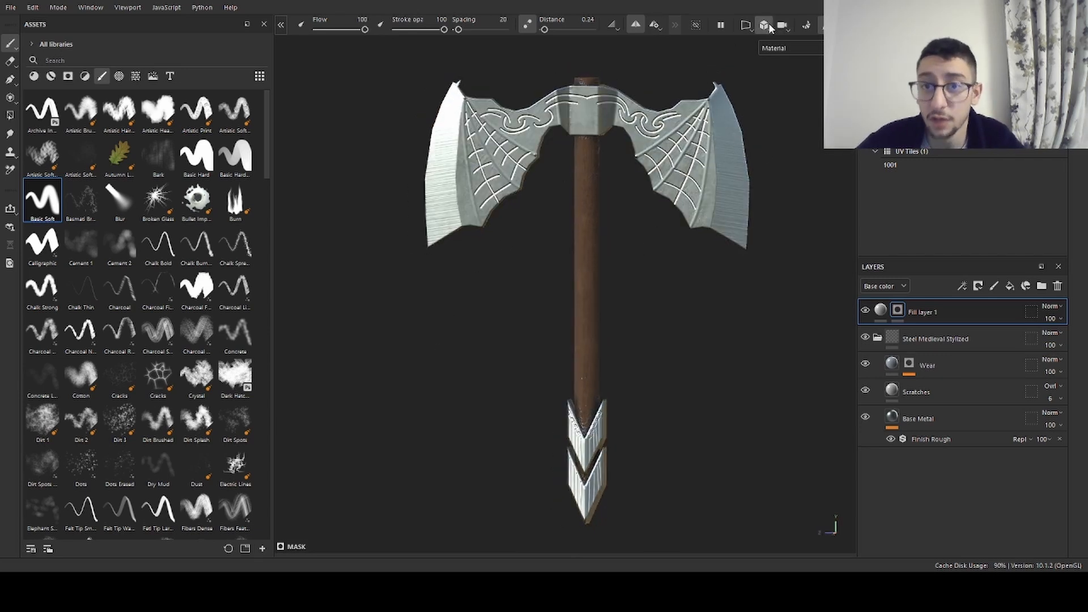
click(798, 53)
alt+drag(692, 187, 525, 167)
scroll(686, 204, up, 3)
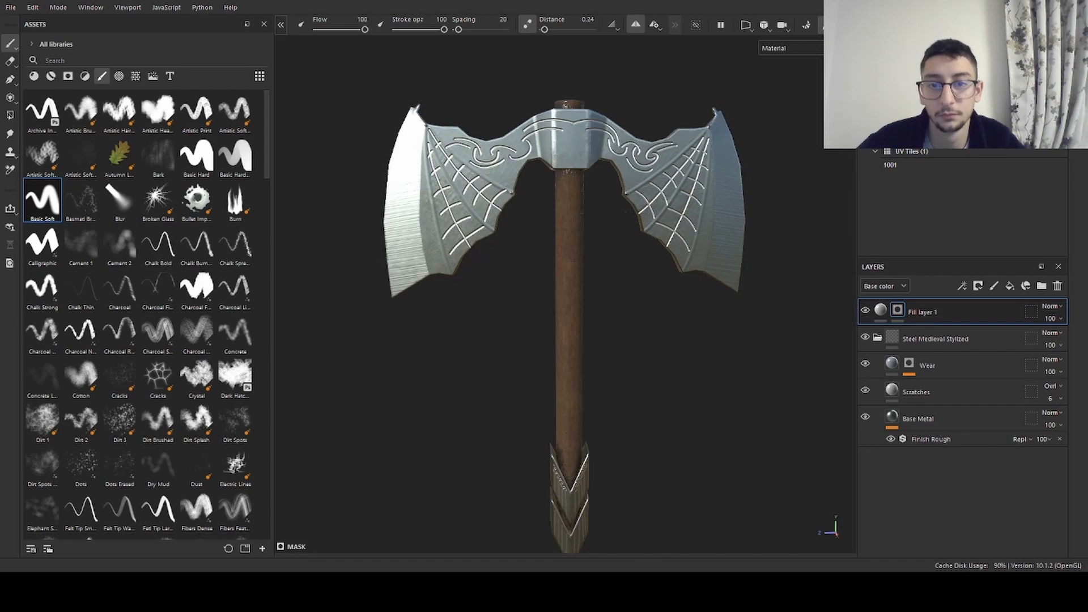